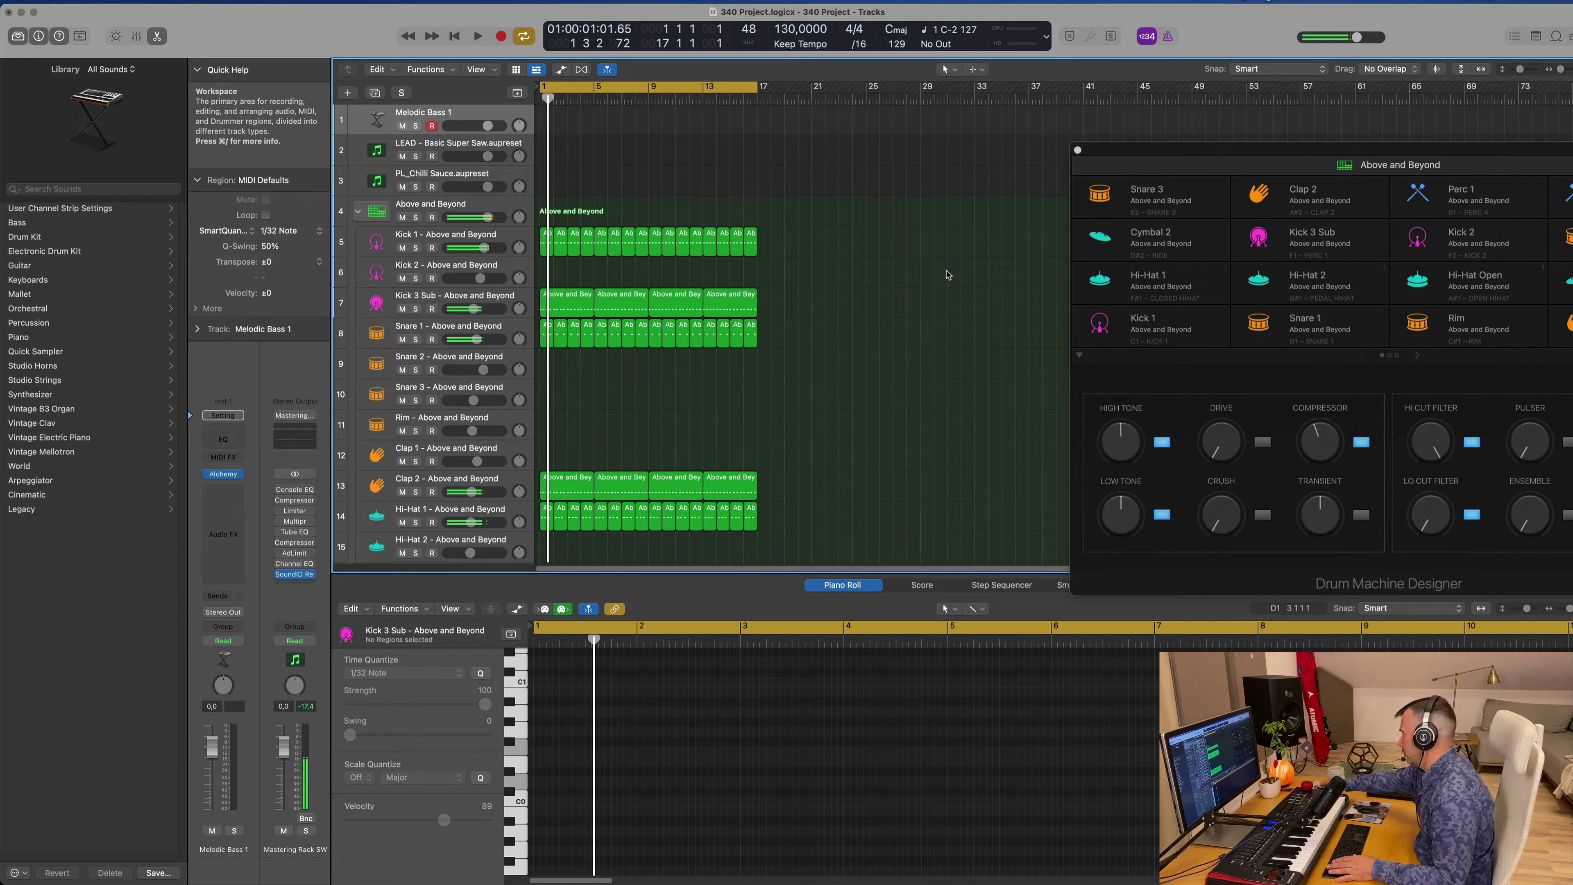
- Play the drum pattern and solo Kick 1, Kick 3 Sub, Snare 1, Clap 2 and Hi-Hat 1 one after another
{"action": "key", "text": "space"}
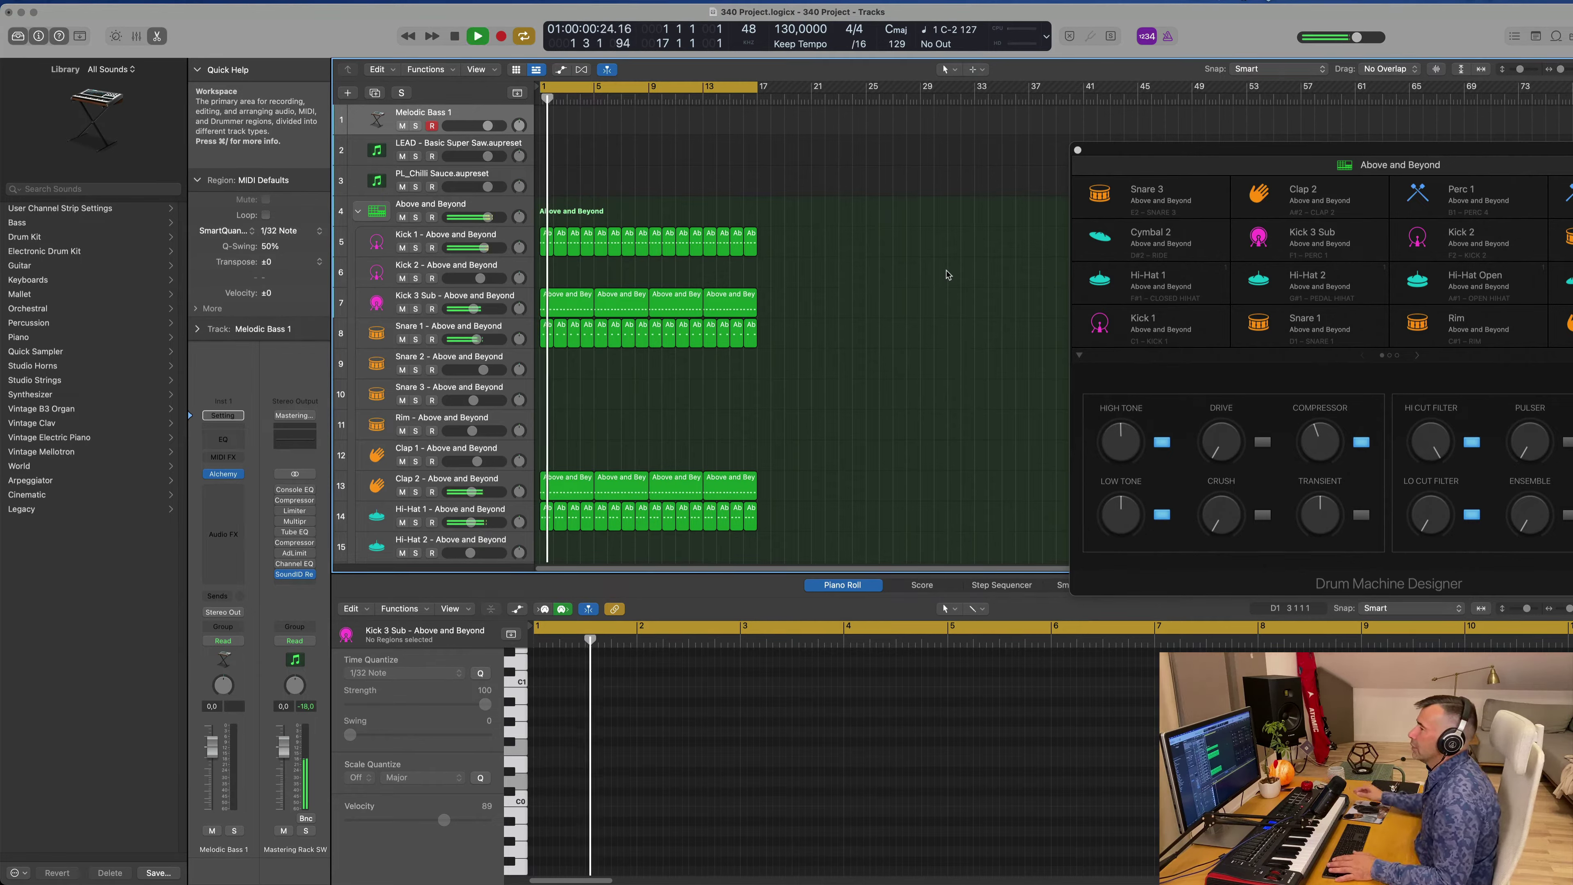
{"action": "left_click", "coordinate": [415, 248]}
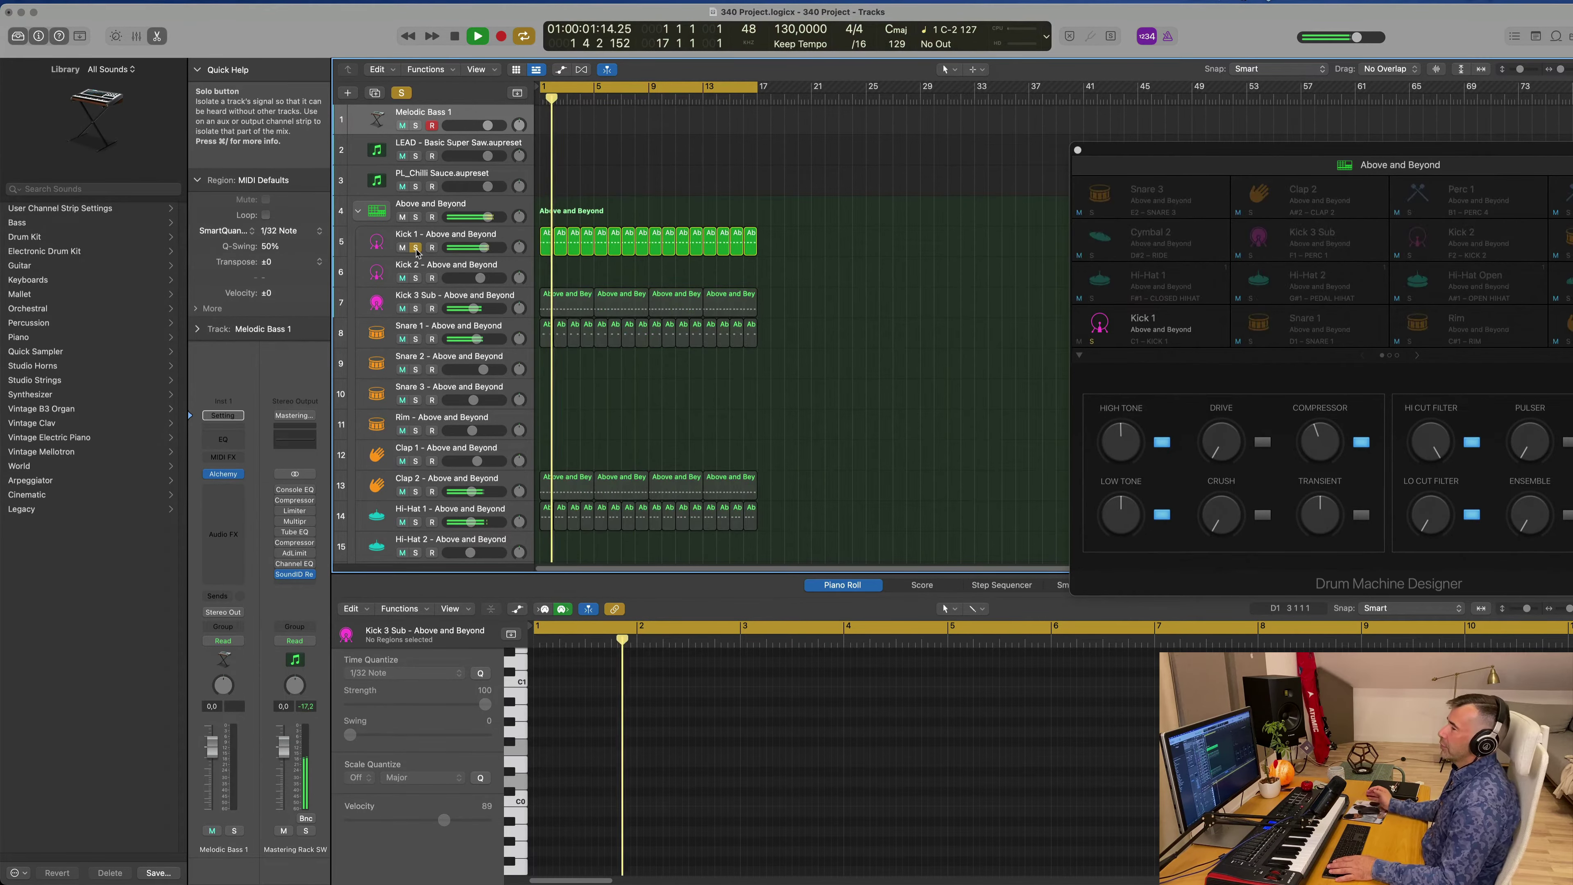
{"action": "left_click", "coordinate": [502, 244]}
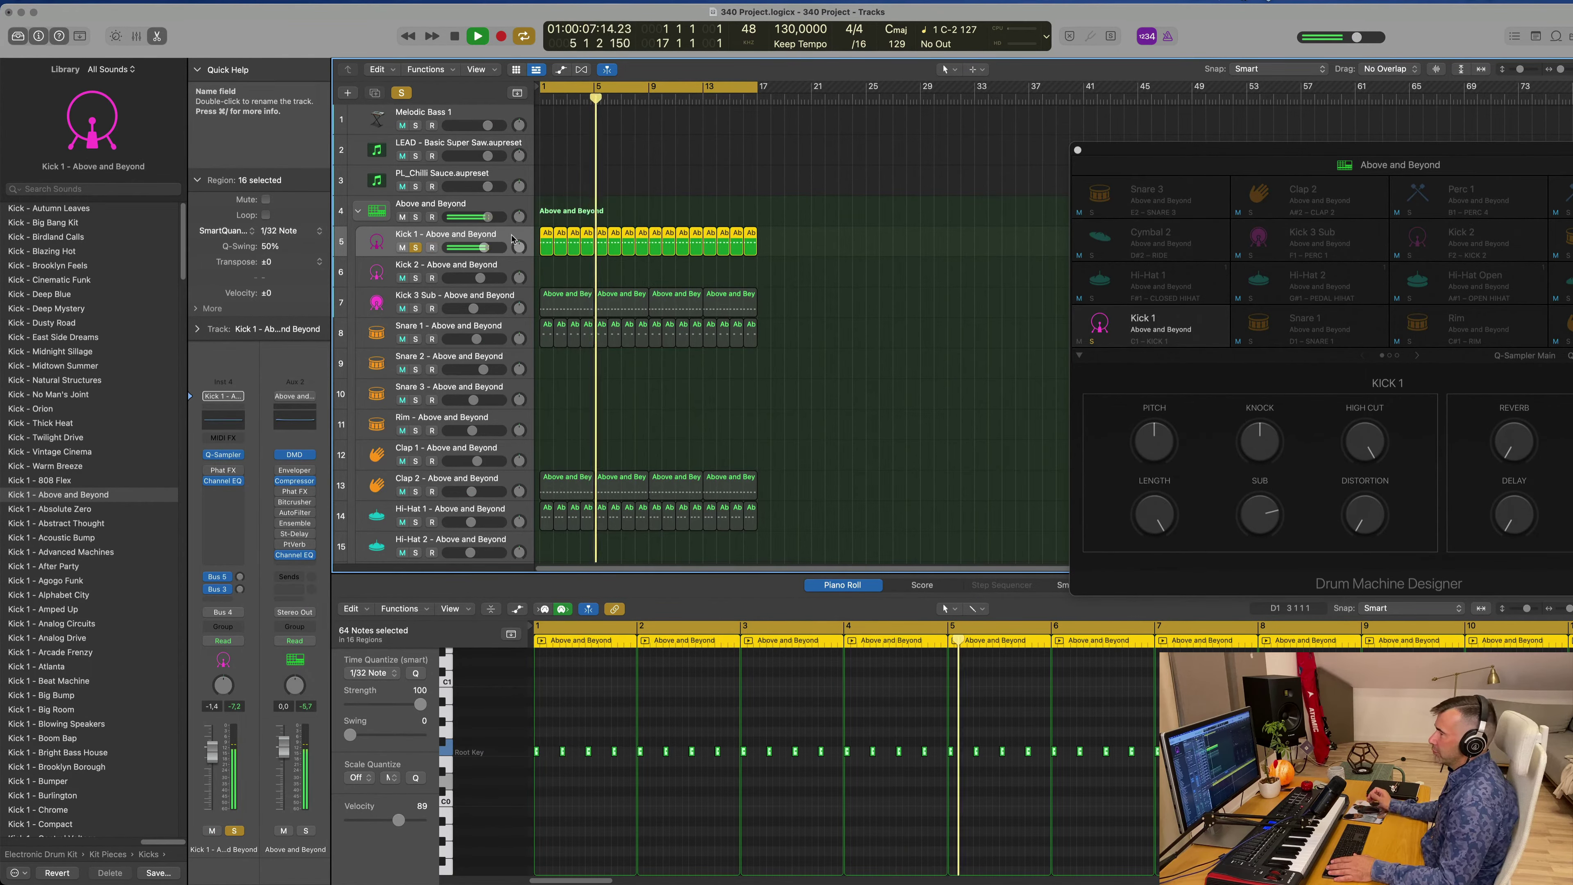
{"action": "left_click", "coordinate": [415, 309]}
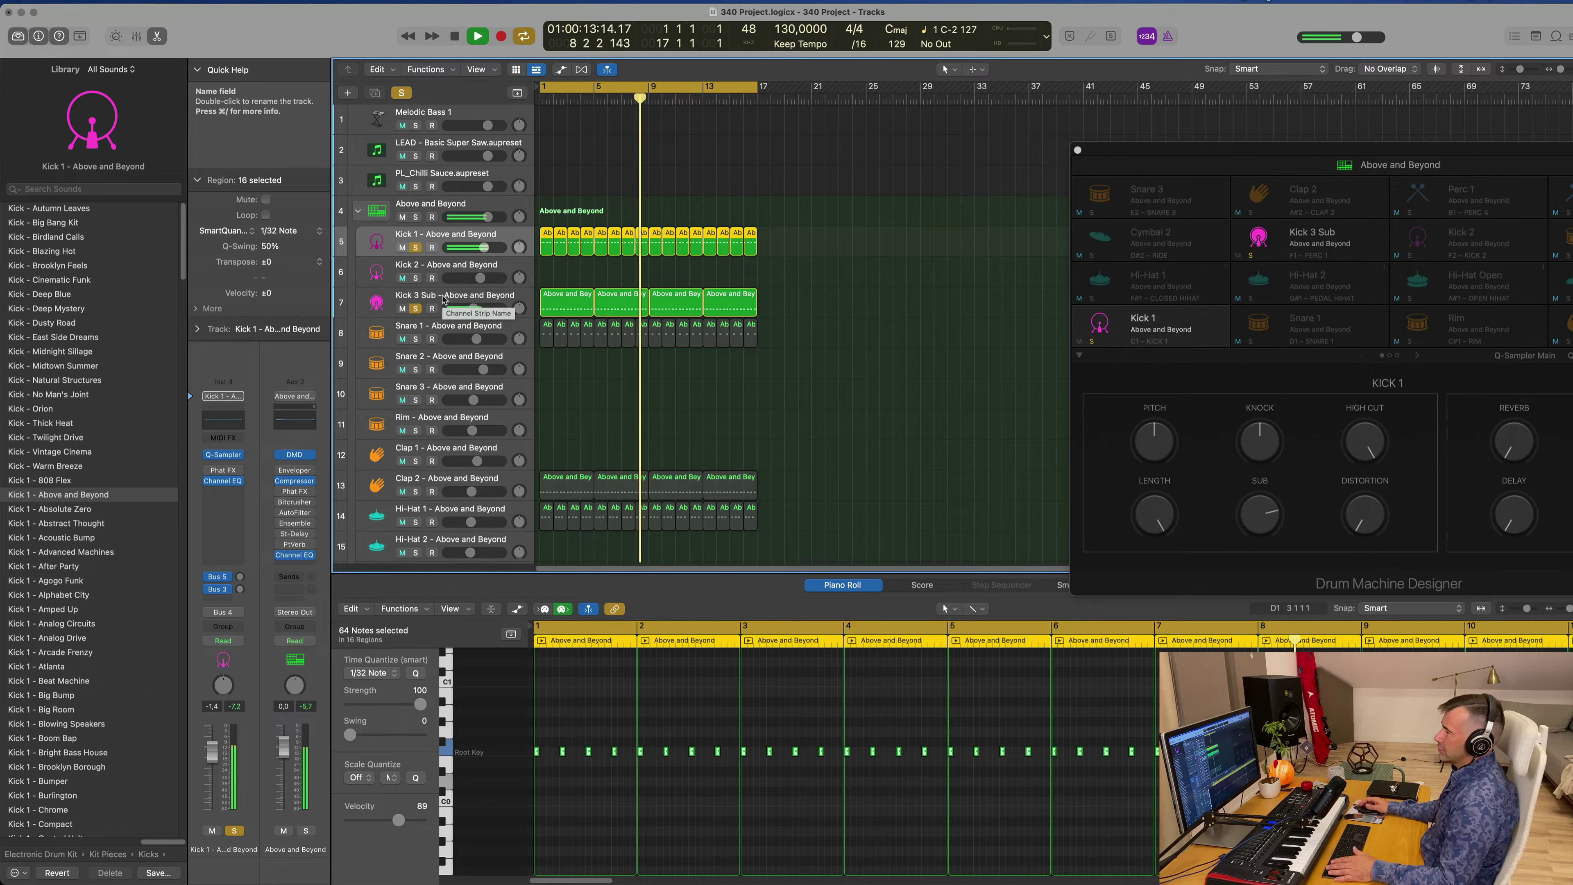
{"action": "left_click", "coordinate": [415, 339]}
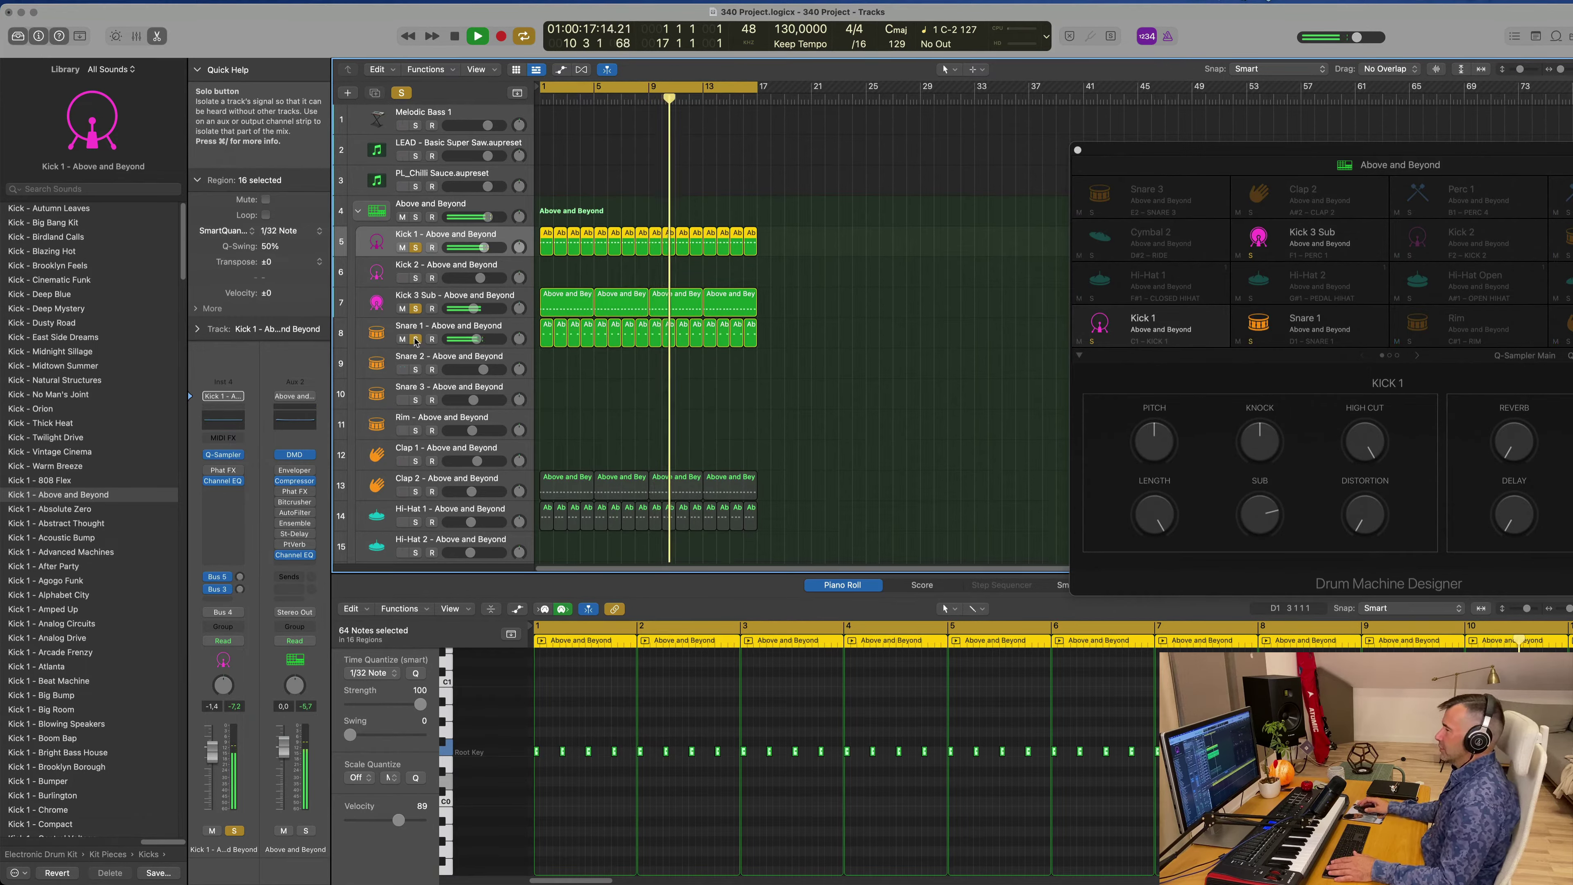
{"action": "left_click", "coordinate": [416, 491]}
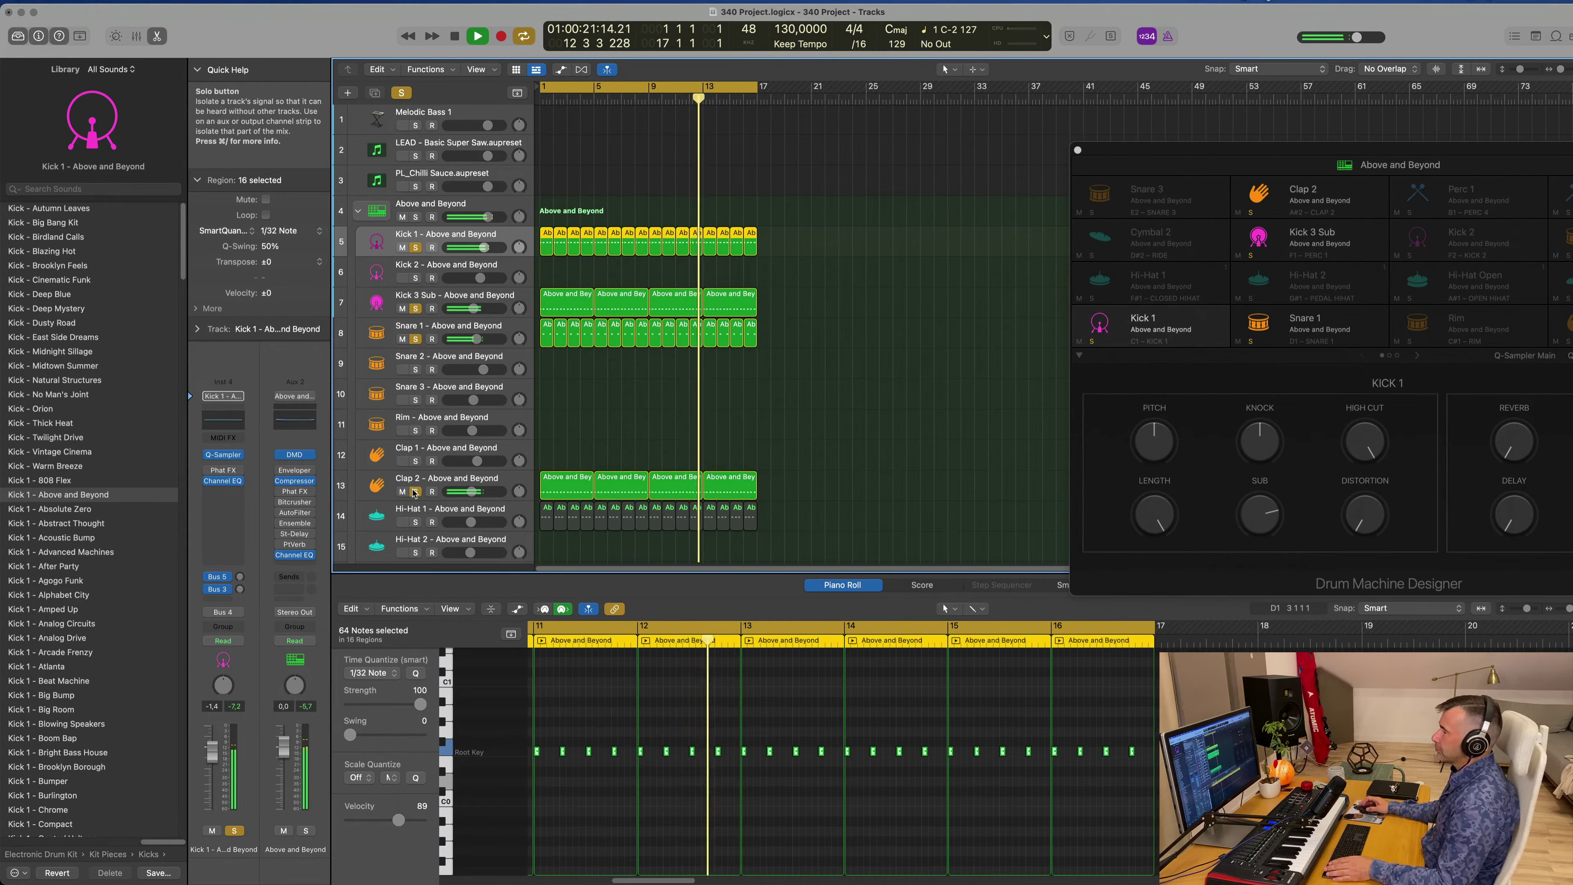
{"action": "left_click", "coordinate": [416, 522]}
{"action": "scroll", "coordinate": [685, 413], "scroll_direction": "down", "scroll_amount": 4}
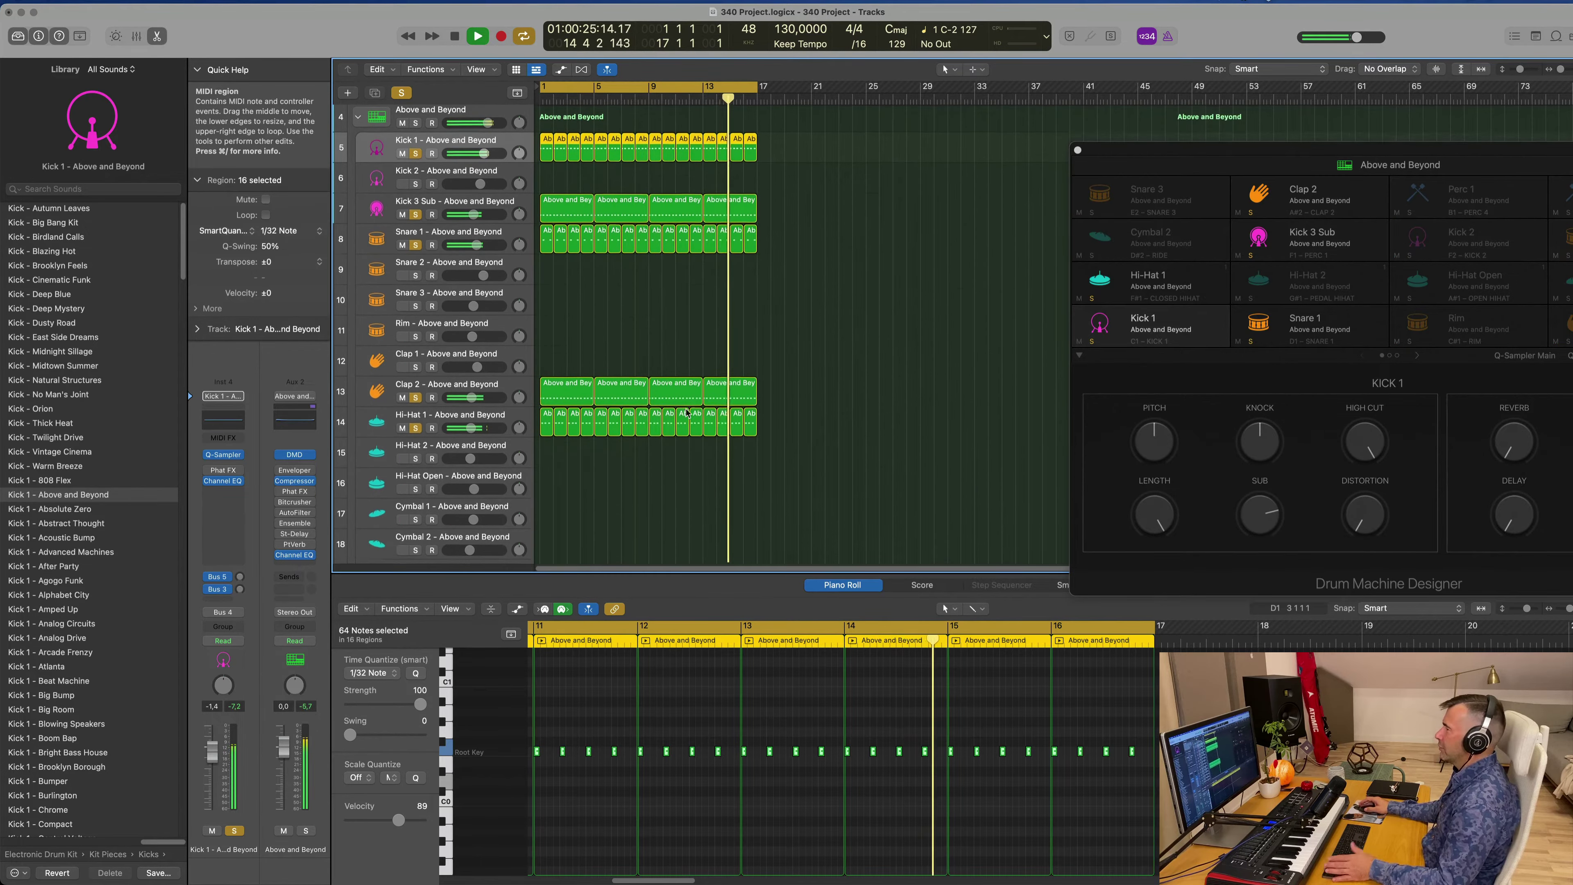
- Clear all track solos, select the Melodic Bass 1 track and enlarge its row individually
{"action": "key", "text": "super+Up"}
{"action": "key", "text": "super+Up"}
{"action": "key", "text": "super+Up"}
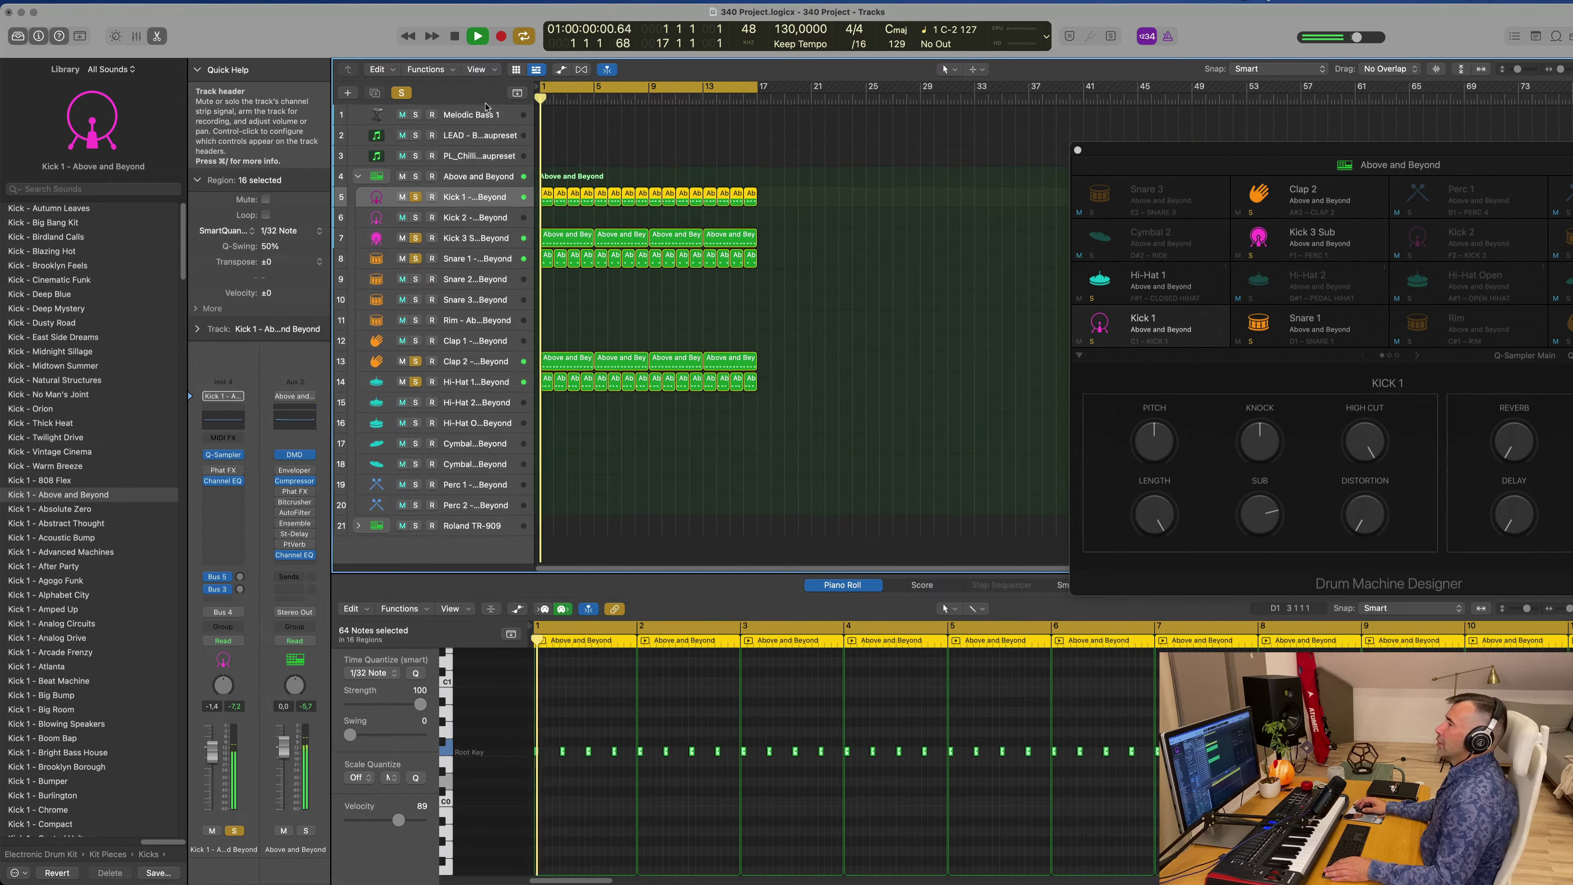
{"action": "left_click", "coordinate": [402, 93]}
{"action": "left_click", "coordinate": [478, 117]}
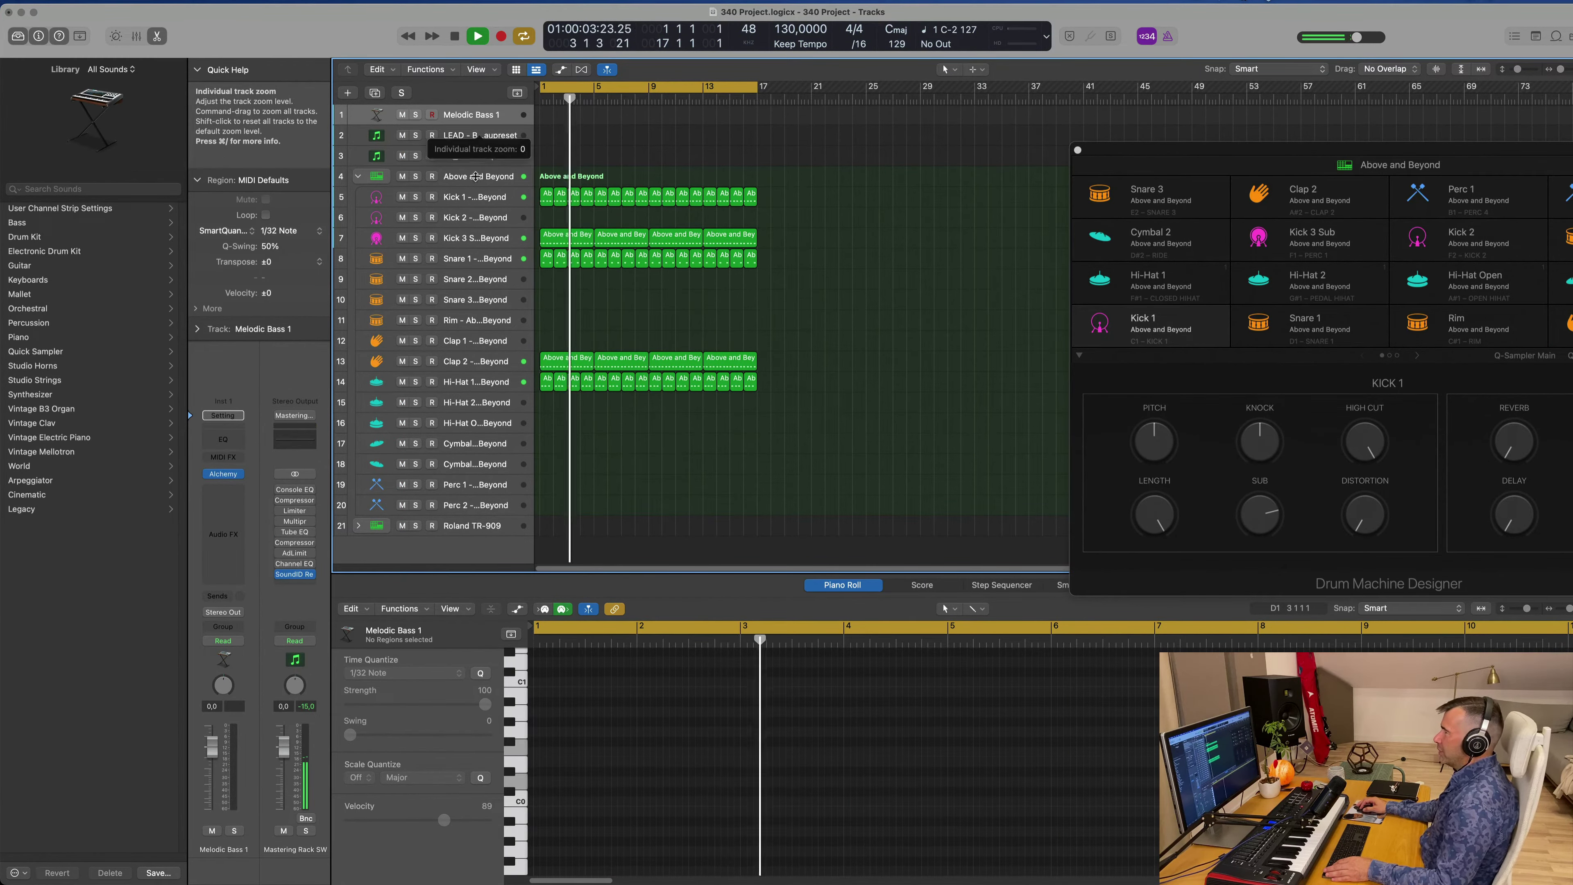
{"action": "left_click_drag", "start_coordinate": [478, 123], "coordinate": [489, 175]}
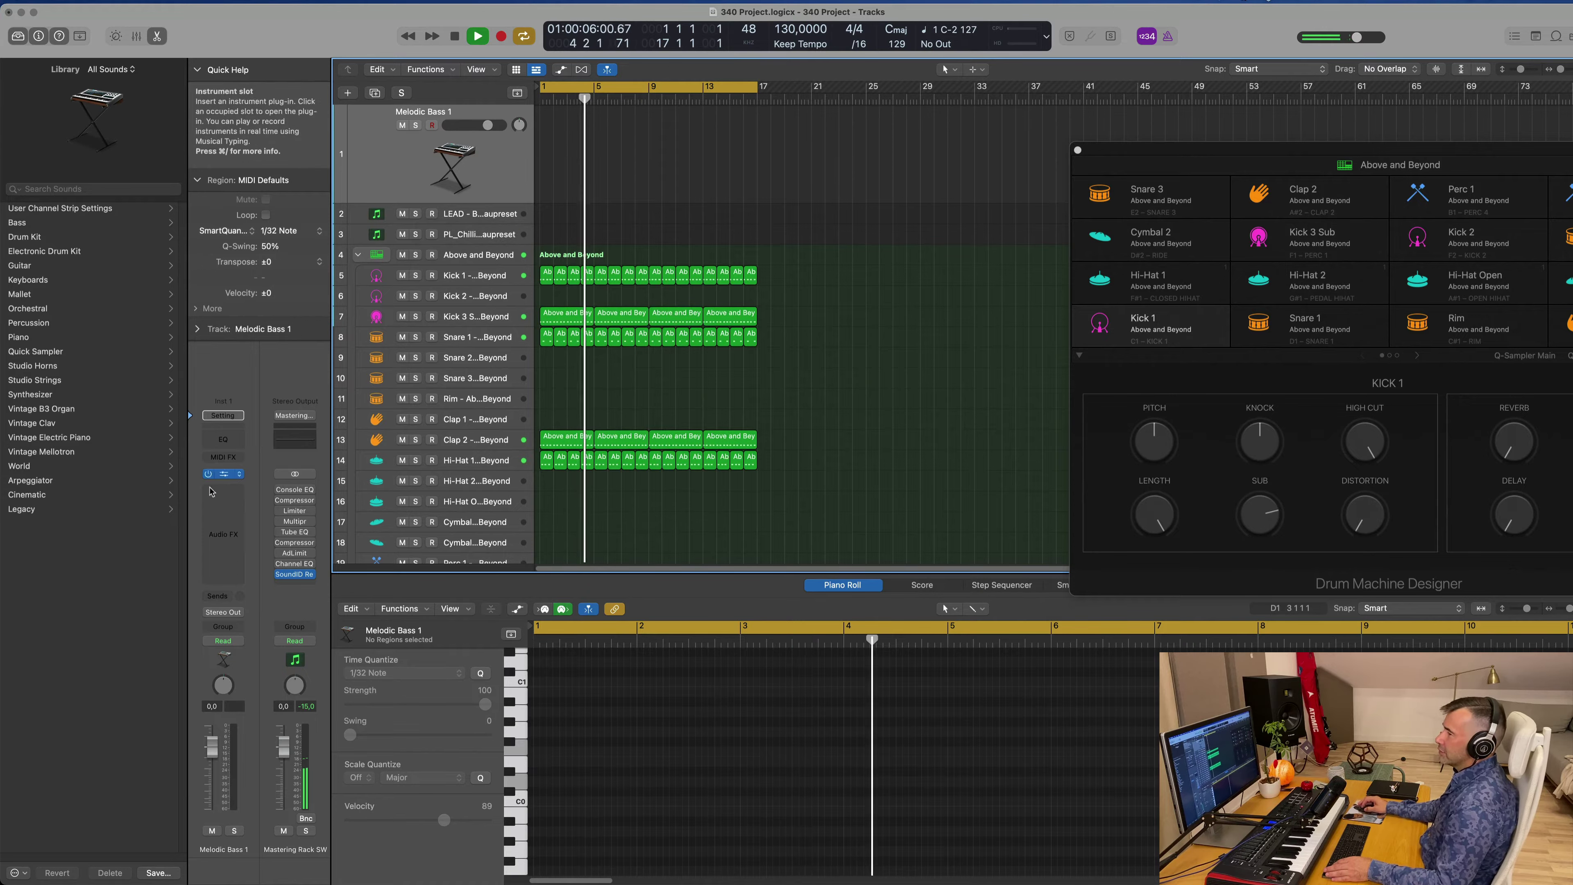
- Open the Alchemy synth on Melodic Bass 1, show its arpeggiator settings and move its window off the upper tracks
{"action": "left_click", "coordinate": [224, 475]}
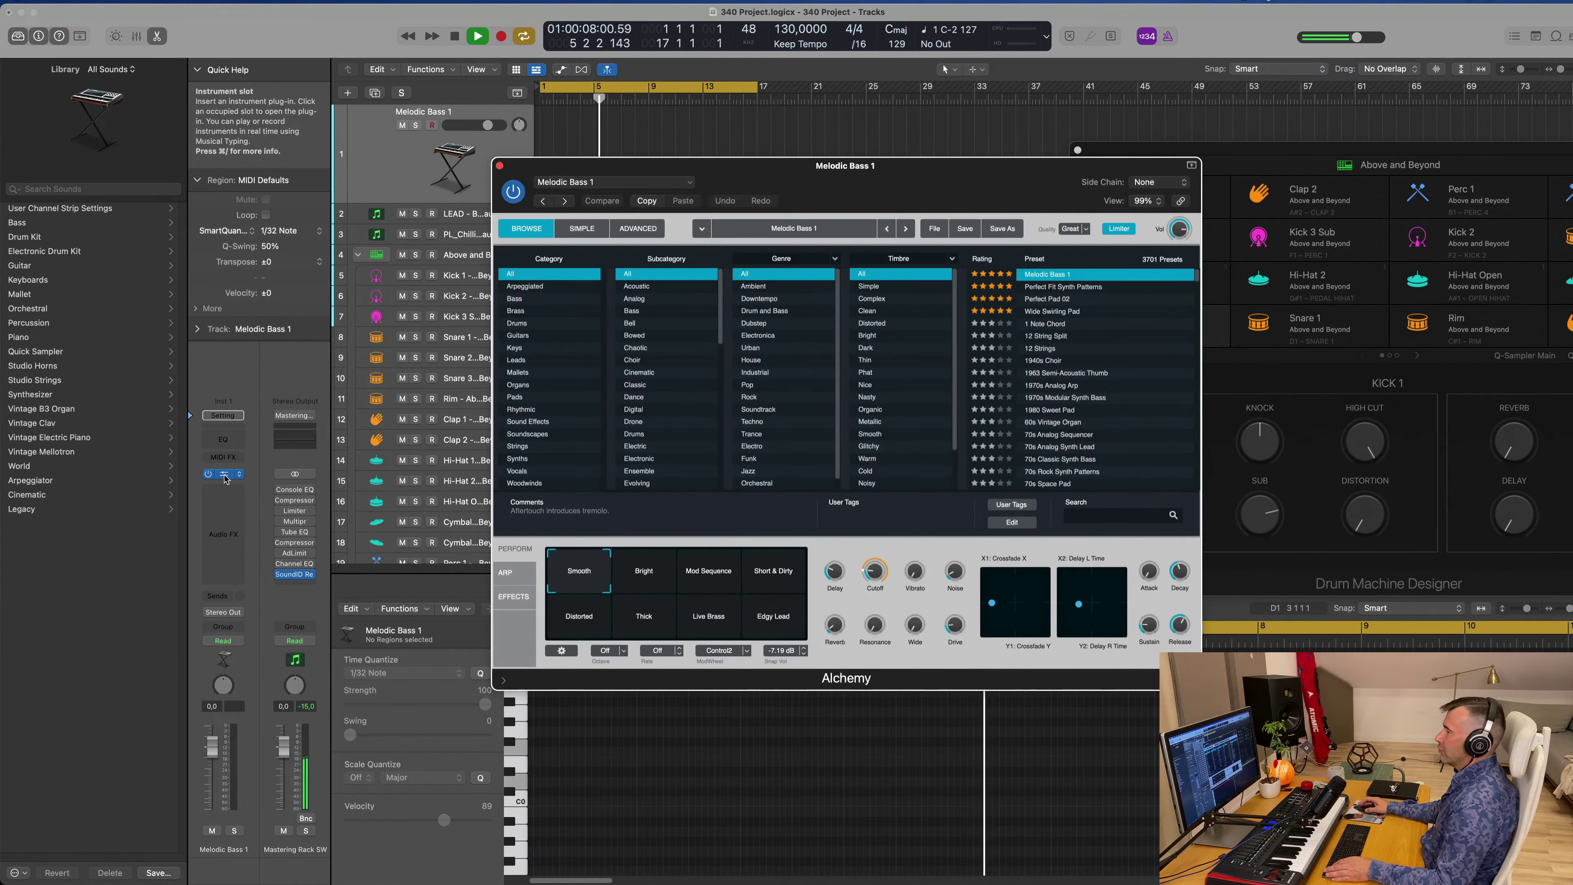
{"action": "left_click", "coordinate": [506, 572]}
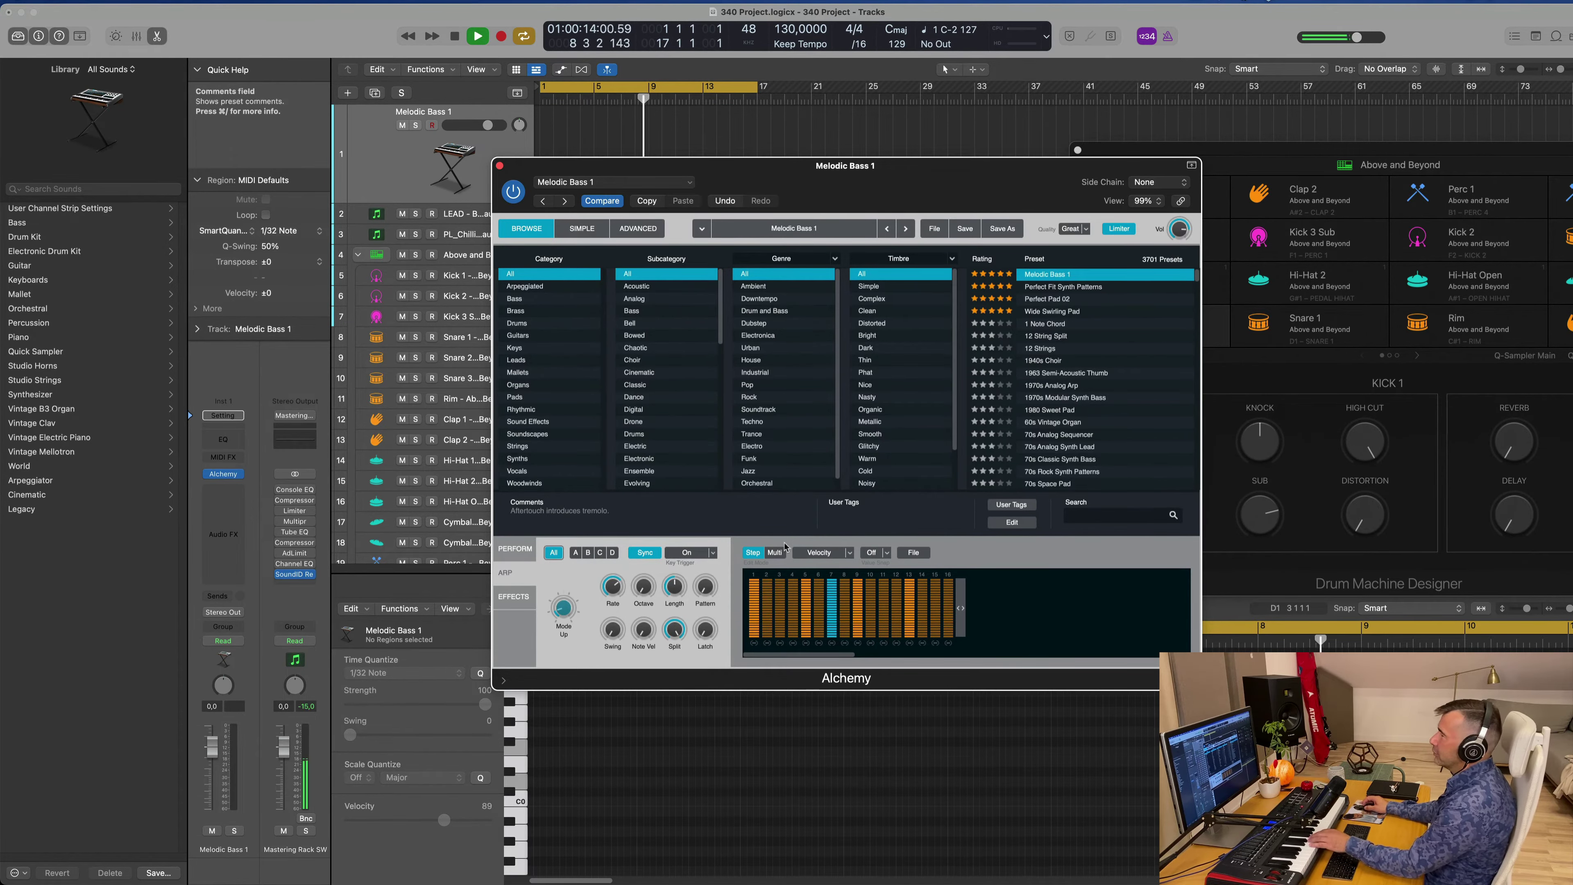
{"action": "left_click_drag", "start_coordinate": [966, 187], "coordinate": [910, 373]}
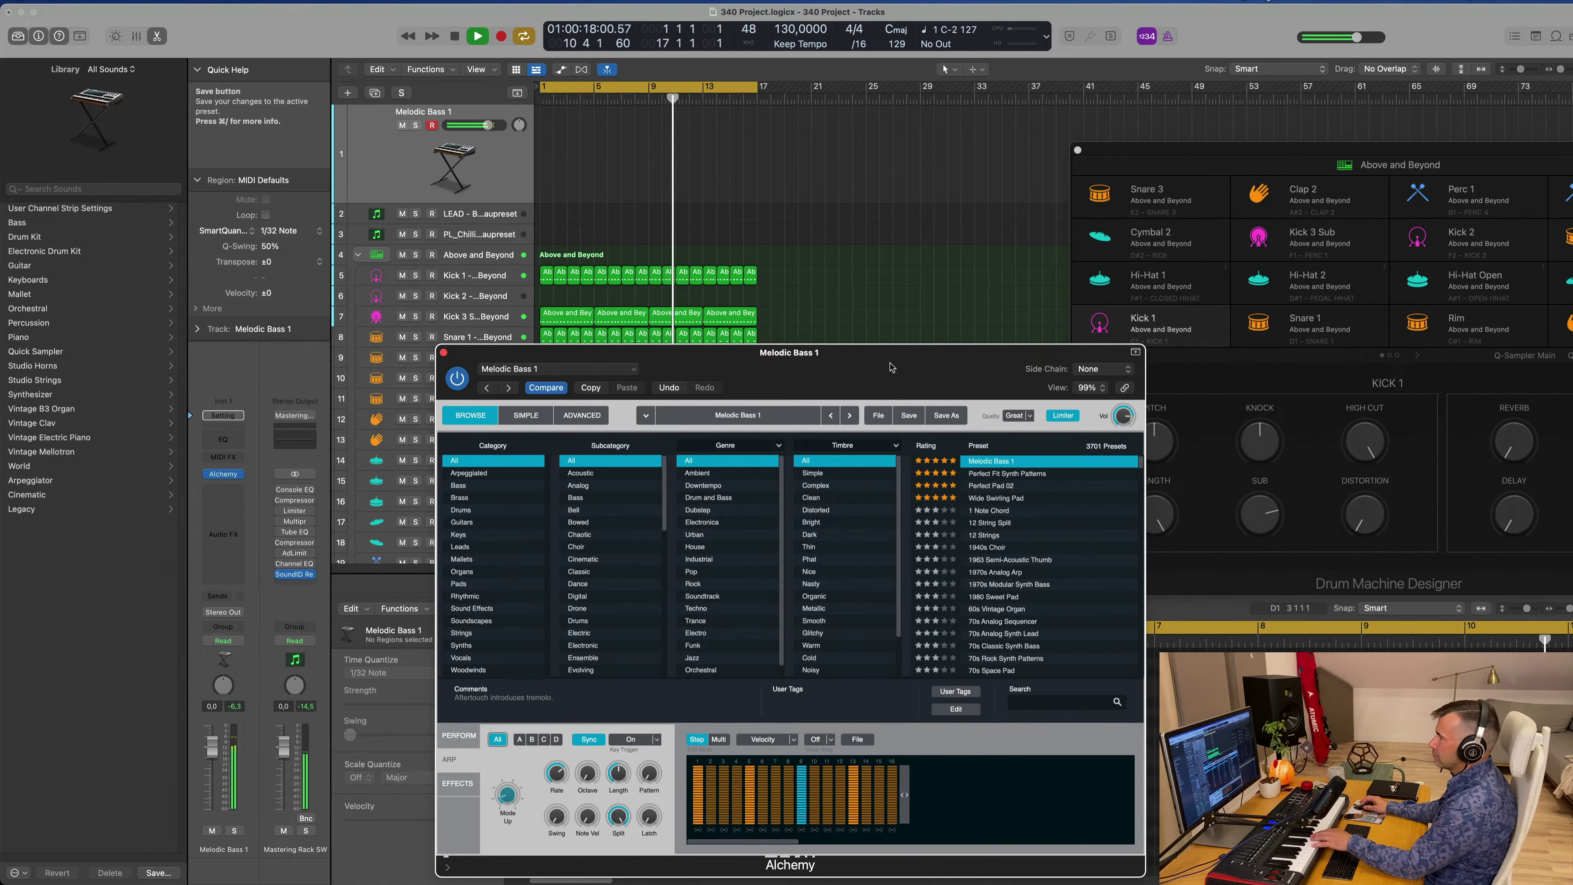
{"action": "left_click_drag", "start_coordinate": [890, 366], "coordinate": [857, 371]}
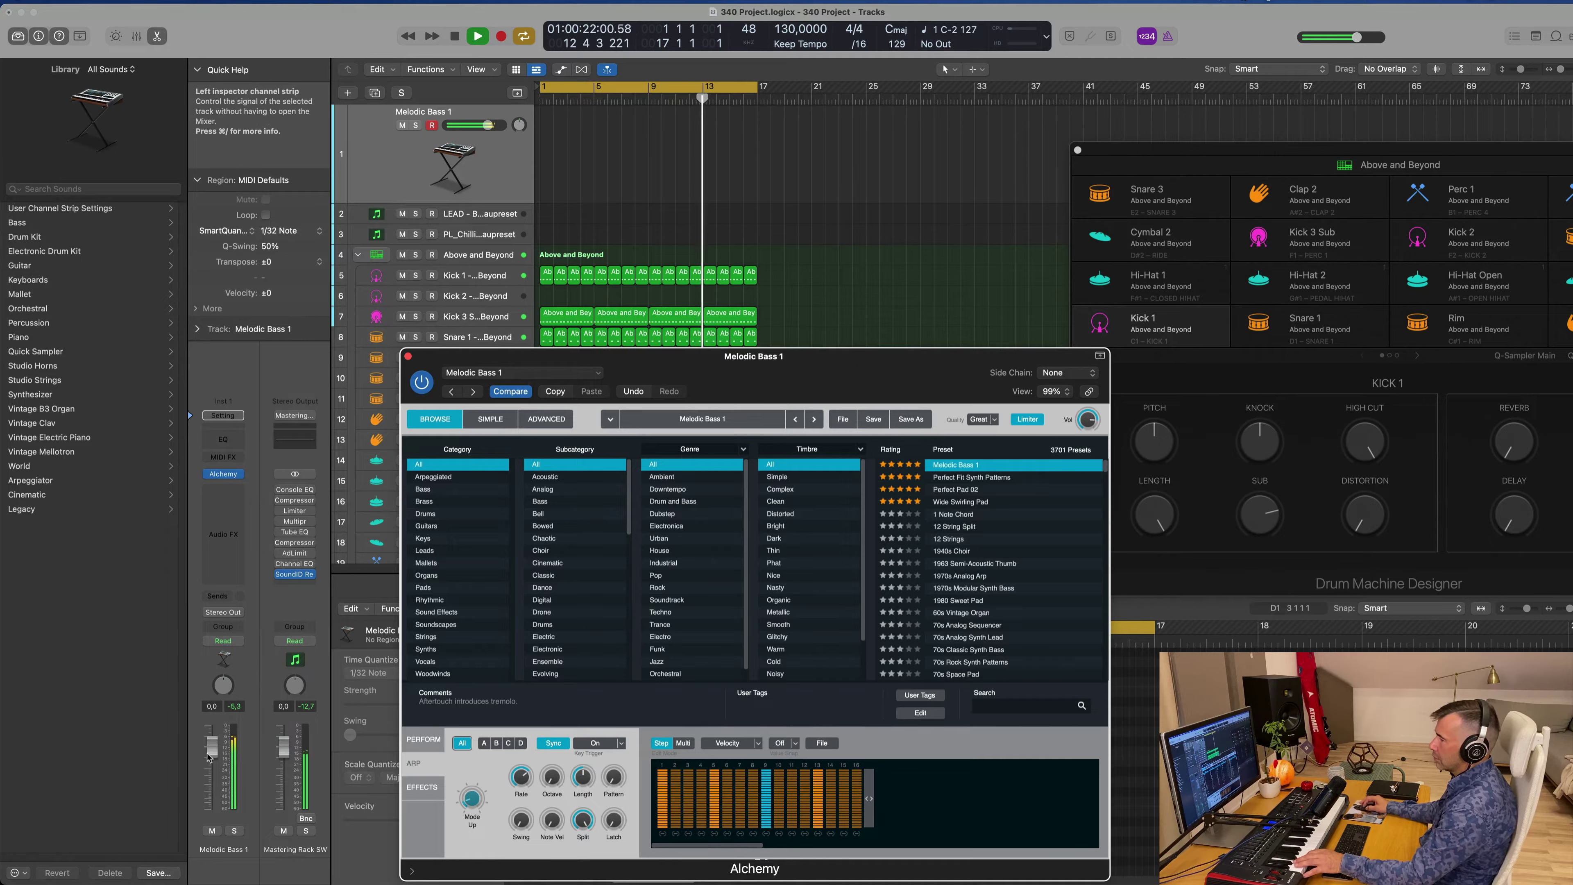
- Lower the Melodic Bass 1 volume to -6.7 dB and insert a Compressor on its channel strip
{"action": "left_click_drag", "start_coordinate": [211, 771], "coordinate": [211, 767]}
{"action": "left_click", "coordinate": [232, 494]}
{"action": "mouse_move", "coordinate": [248, 564]}
{"action": "left_click", "coordinate": [323, 564]}
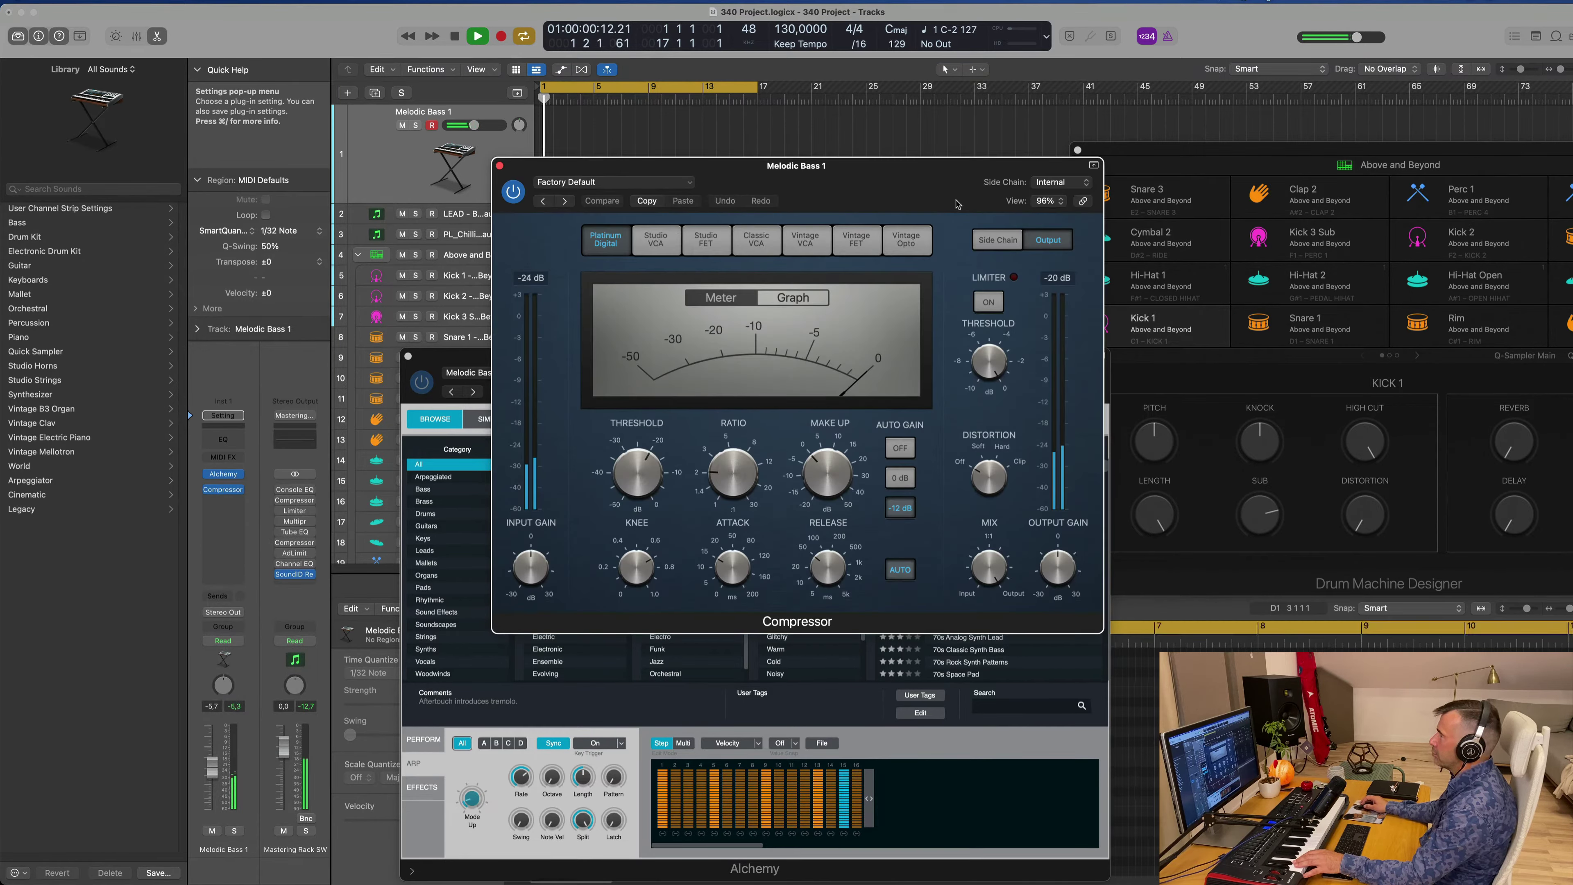
- Set the Compressor's side chain source to the Kick 1 - Above and Beyond instrument (Inst 4)
{"action": "left_click", "coordinate": [1061, 182]}
{"action": "mouse_move", "coordinate": [1060, 204]}
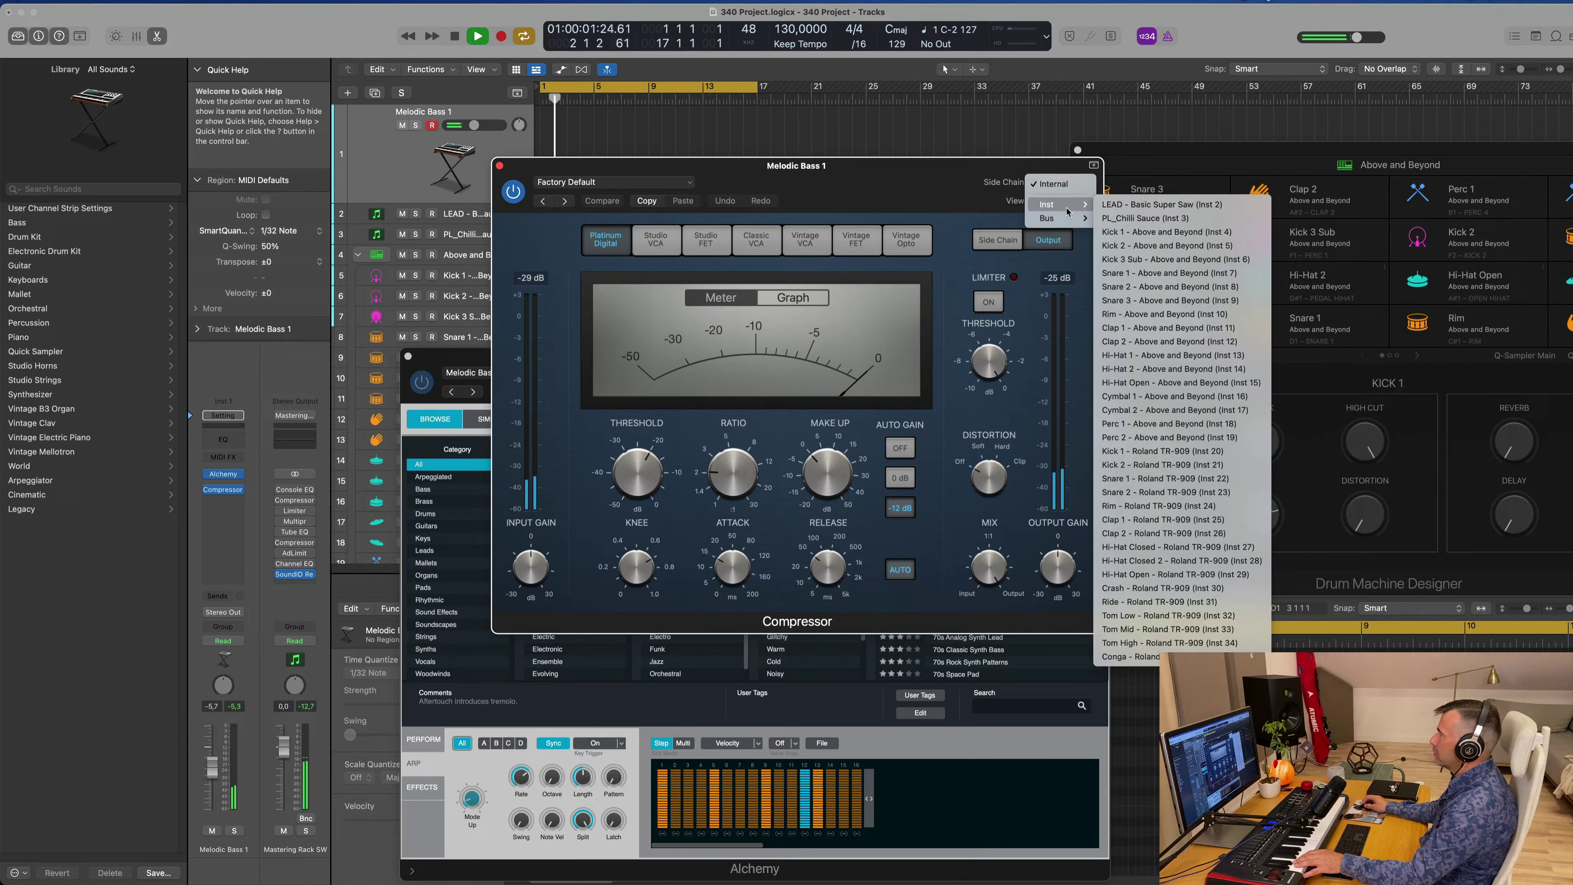
{"action": "left_click", "coordinate": [1196, 233]}
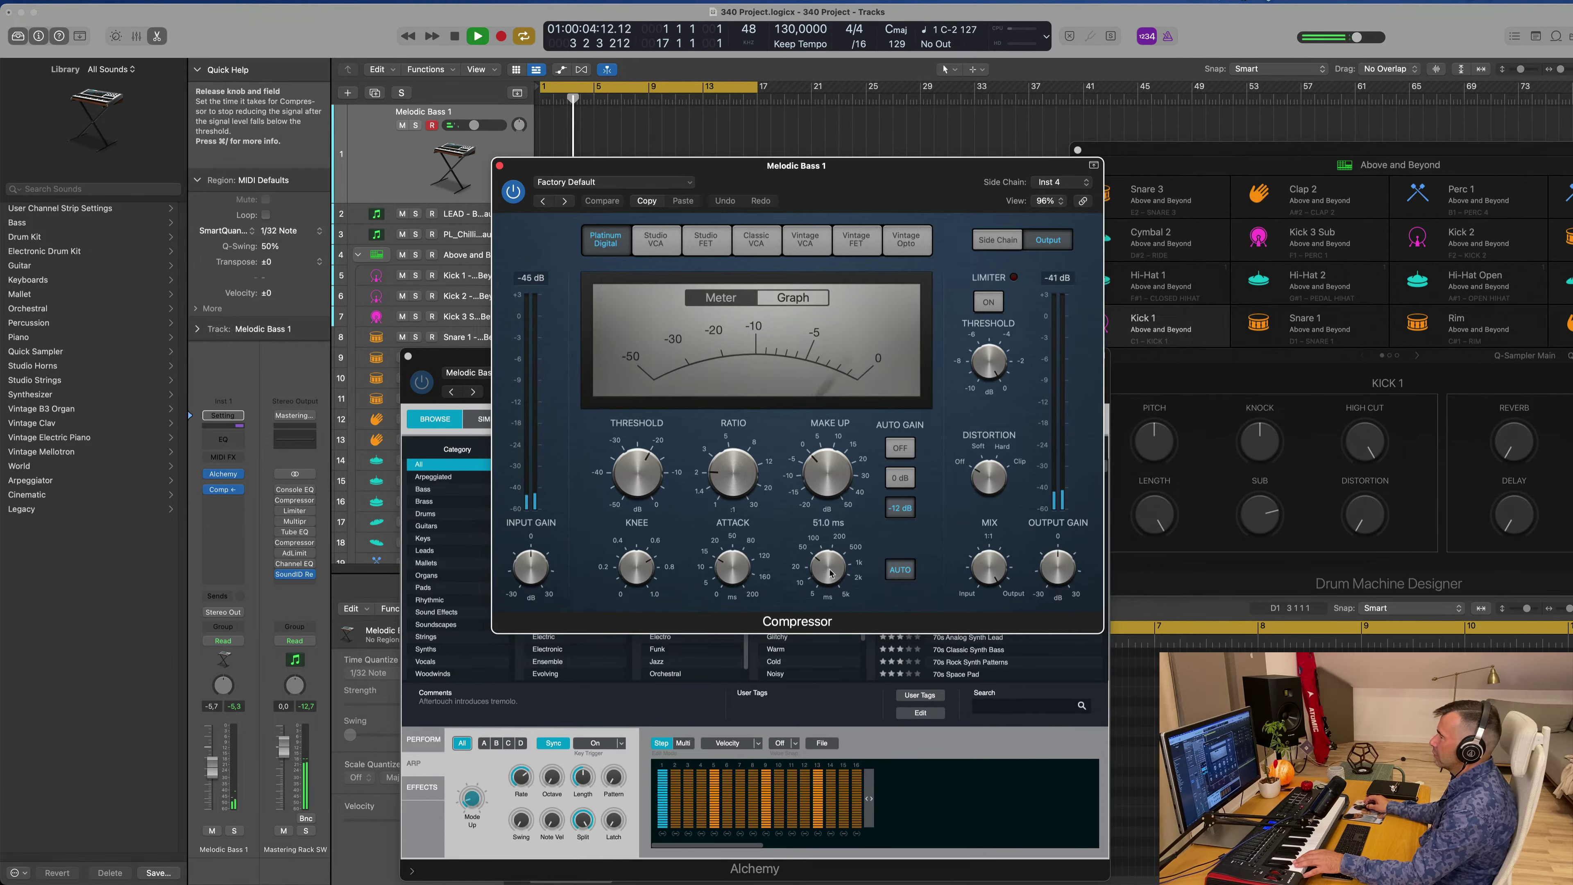
- Turn off the Compressor's automatic release, set its ratio to 4.1:1 and close the plug-in
{"action": "left_click", "coordinate": [899, 570]}
{"action": "mouse_move", "coordinate": [732, 475]}
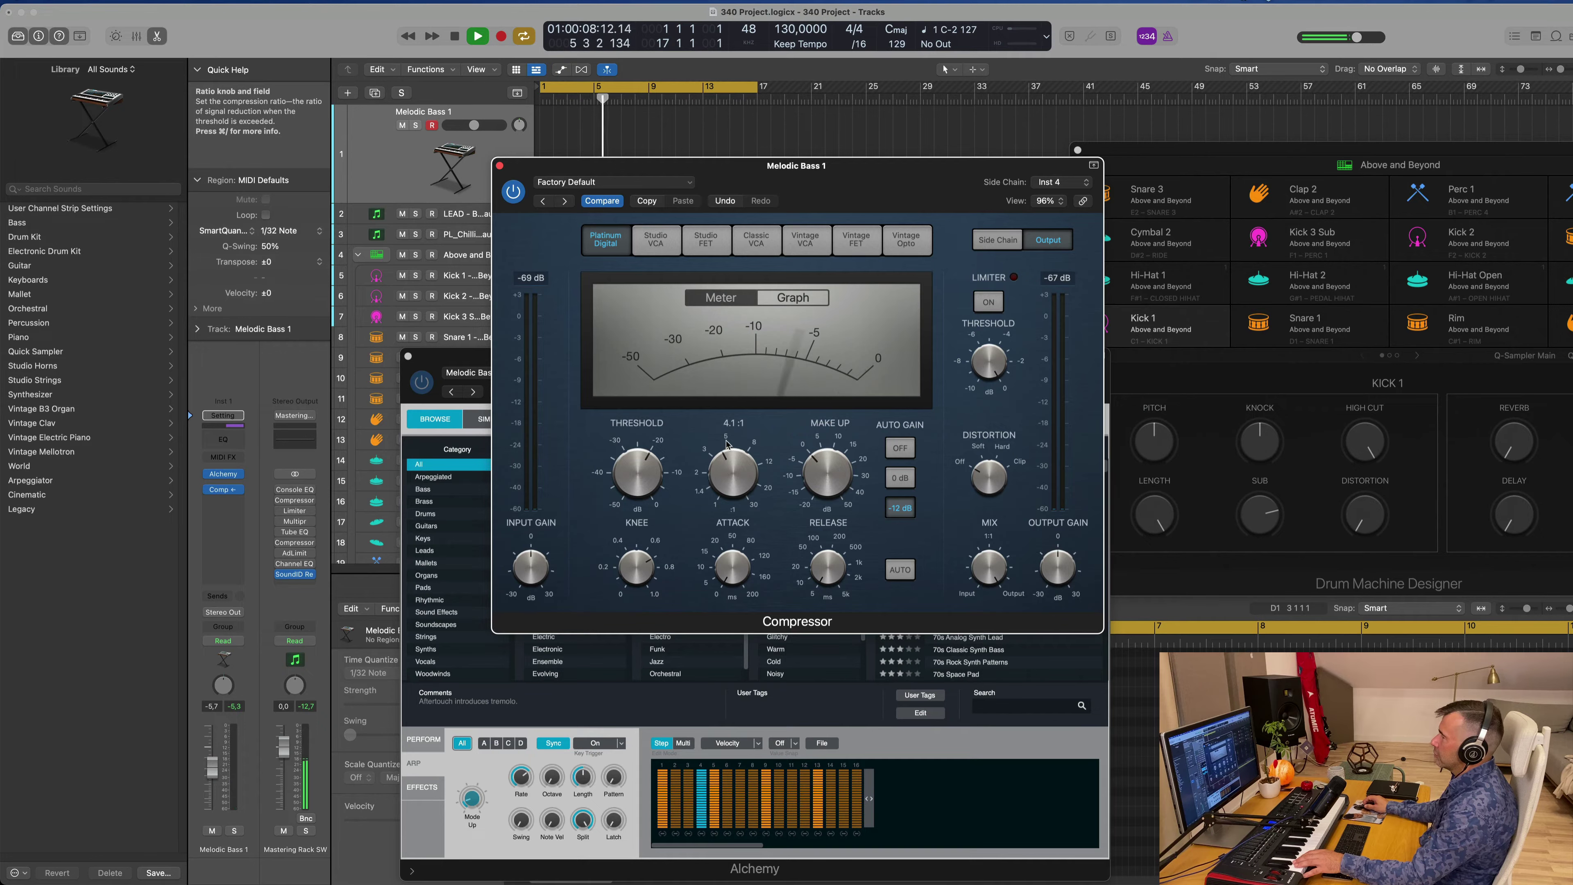
{"action": "mouse_move", "coordinate": [636, 457]}
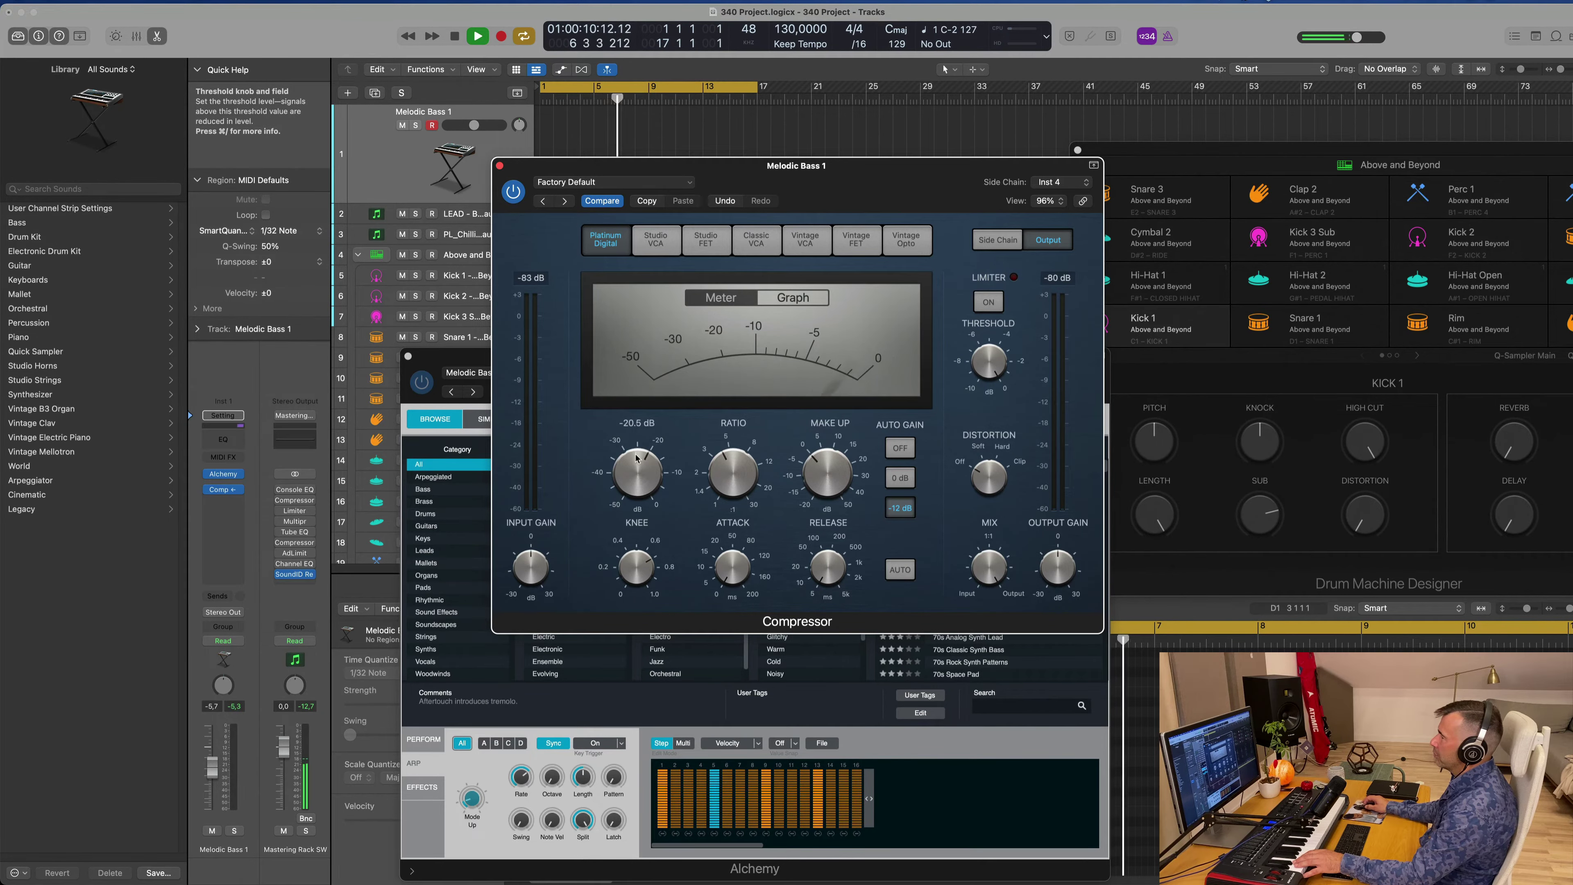
{"action": "left_click", "coordinate": [499, 165]}
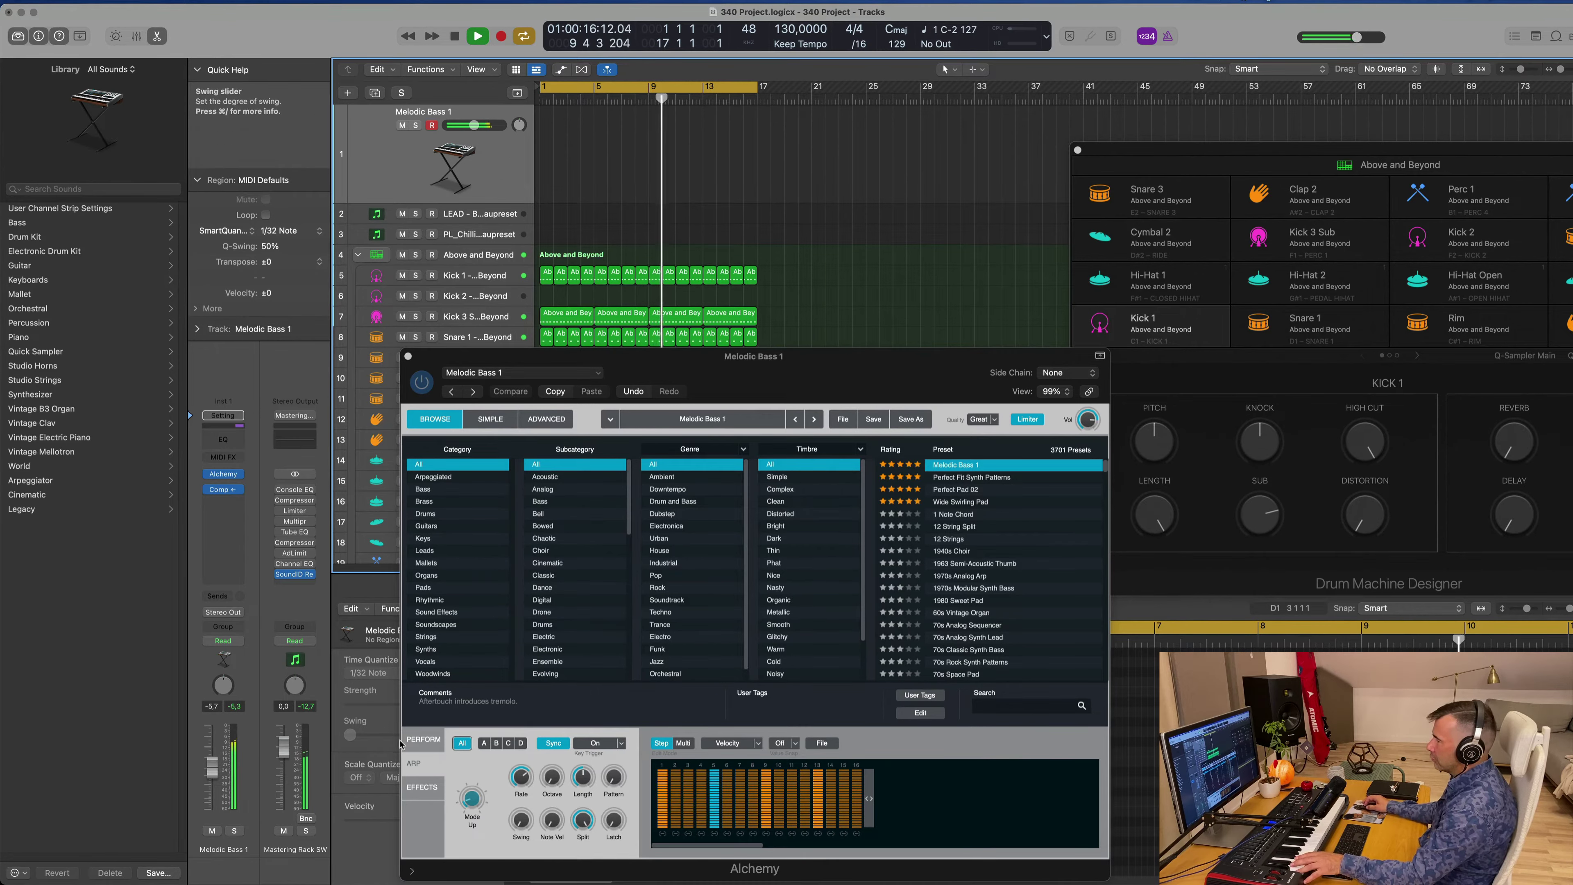
- Show Alchemy's performance controls and move its window clear of the drum regions
{"action": "left_click", "coordinate": [423, 739]}
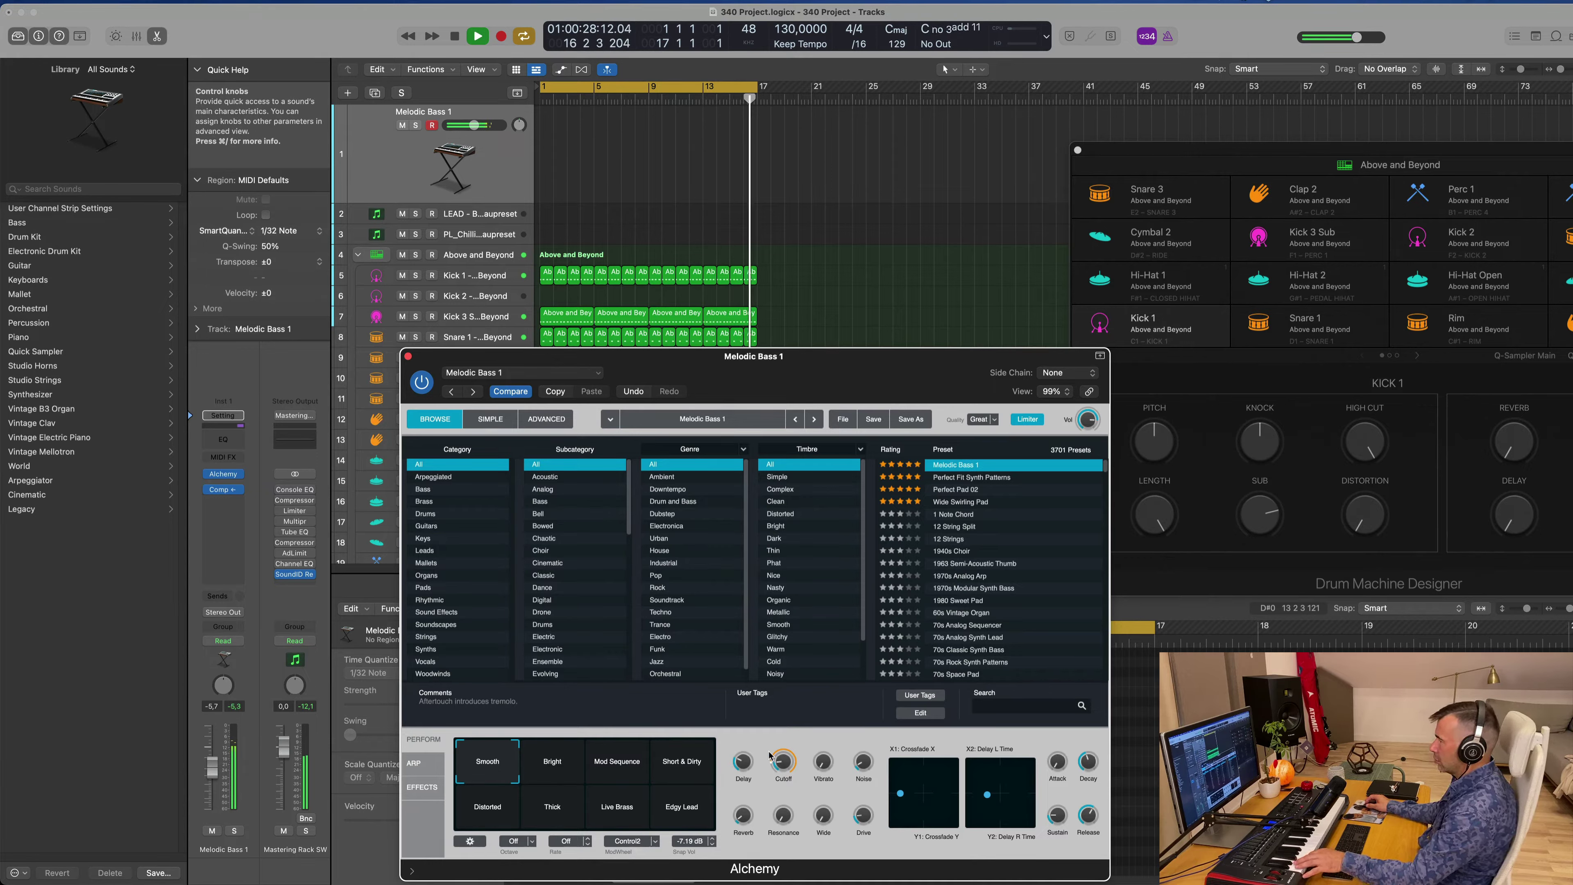
{"action": "left_click_drag", "start_coordinate": [433, 356], "coordinate": [901, 327]}
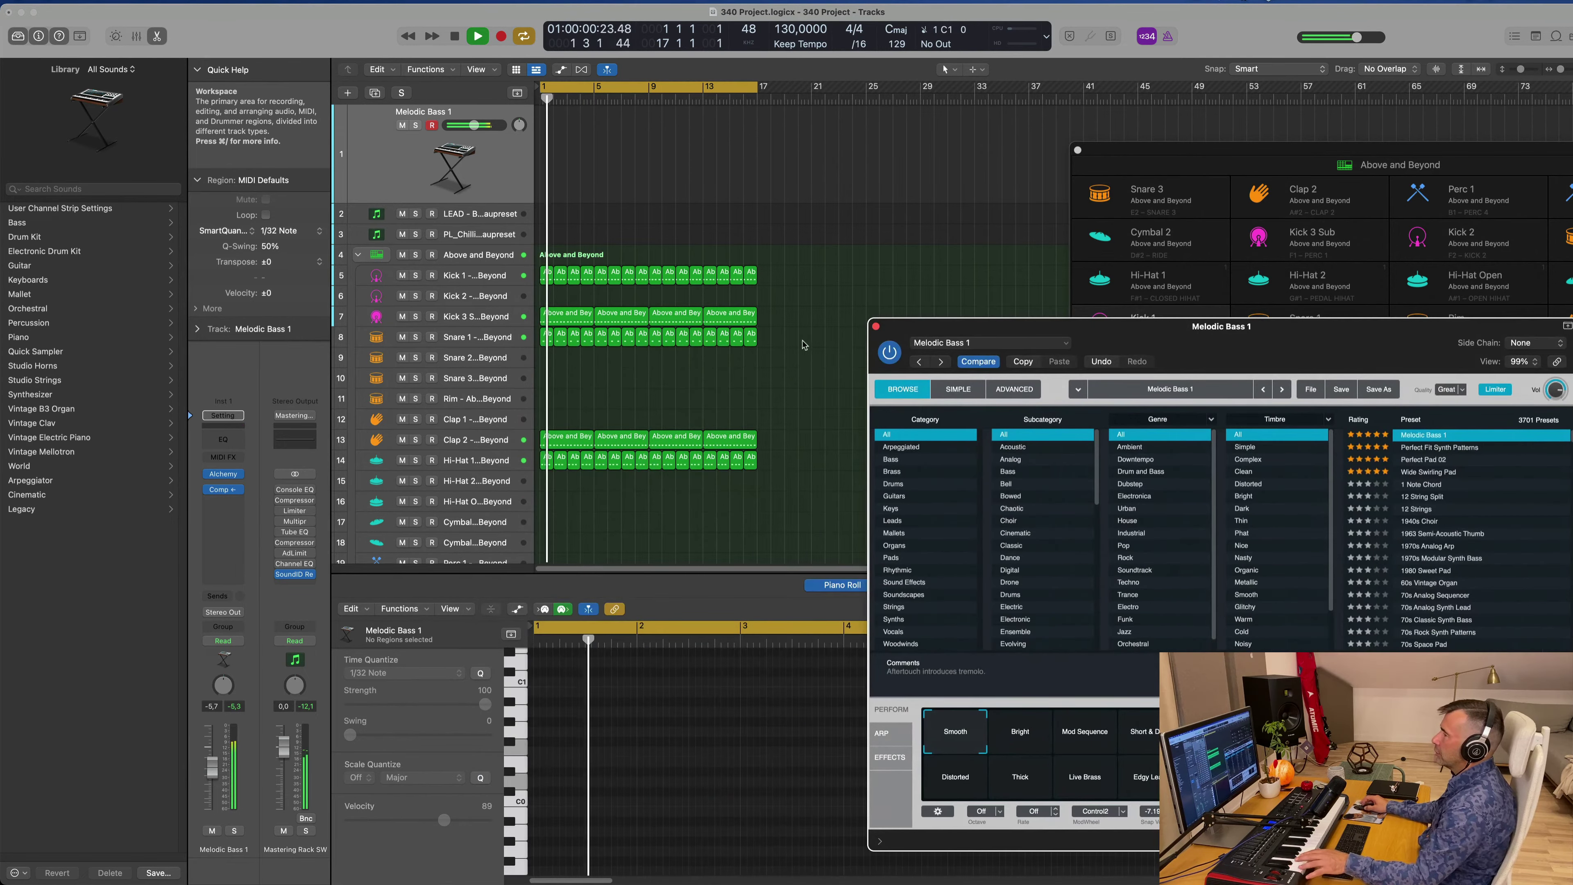
{"action": "scroll", "coordinate": [574, 304], "scroll_direction": "down", "scroll_amount": 2}
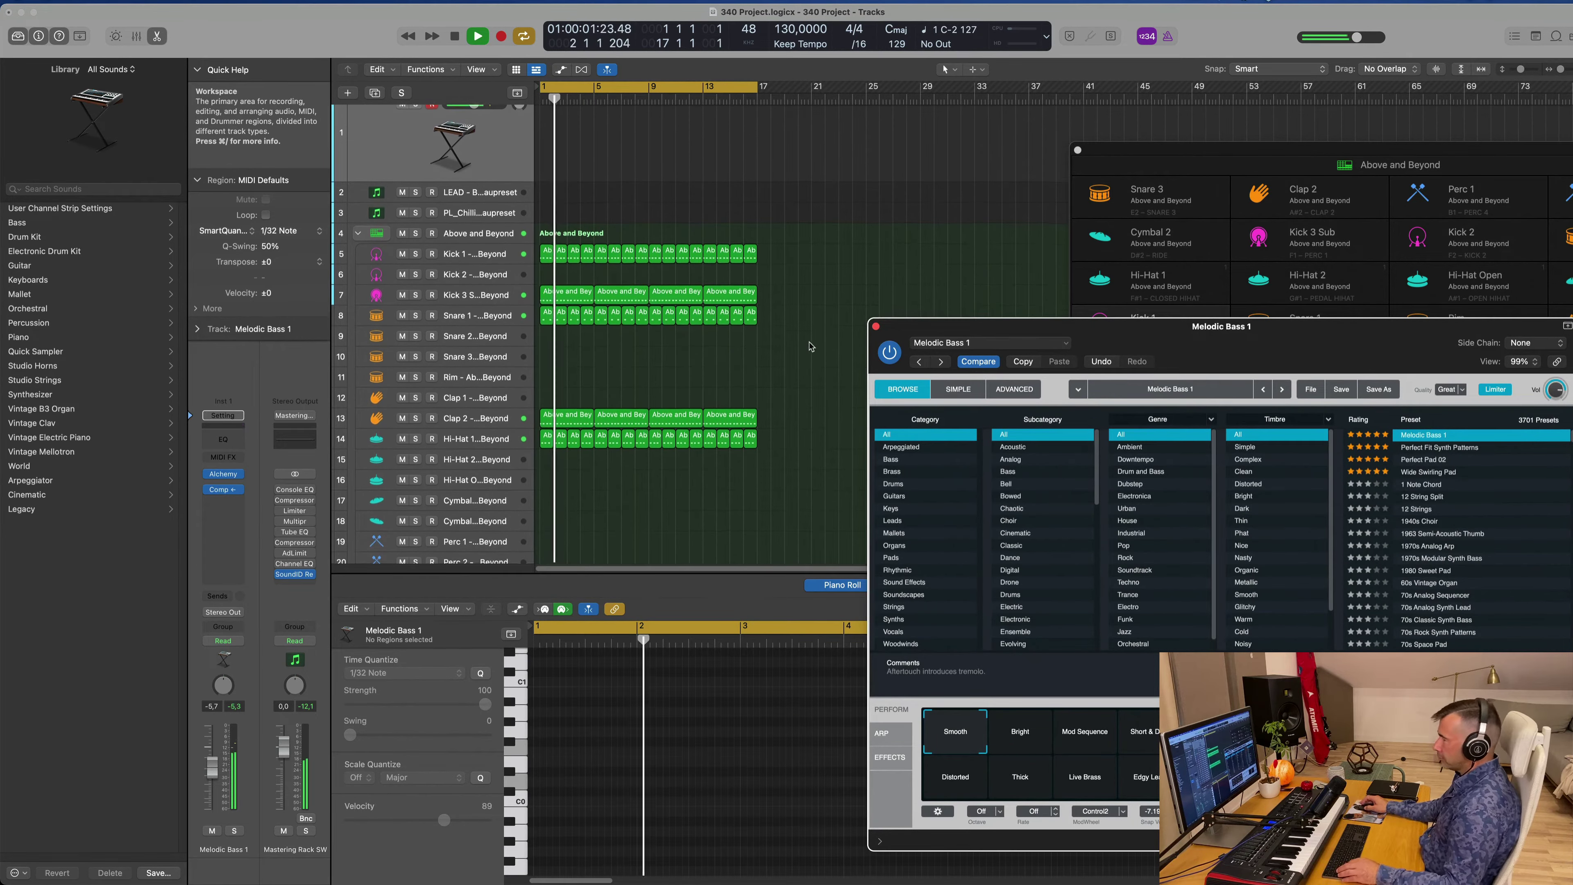
- Copy the first Kick 3 Sub region onto the Melodic Bass 1 track at bar 1 and play from the start
{"action": "left_click", "coordinate": [569, 293]}
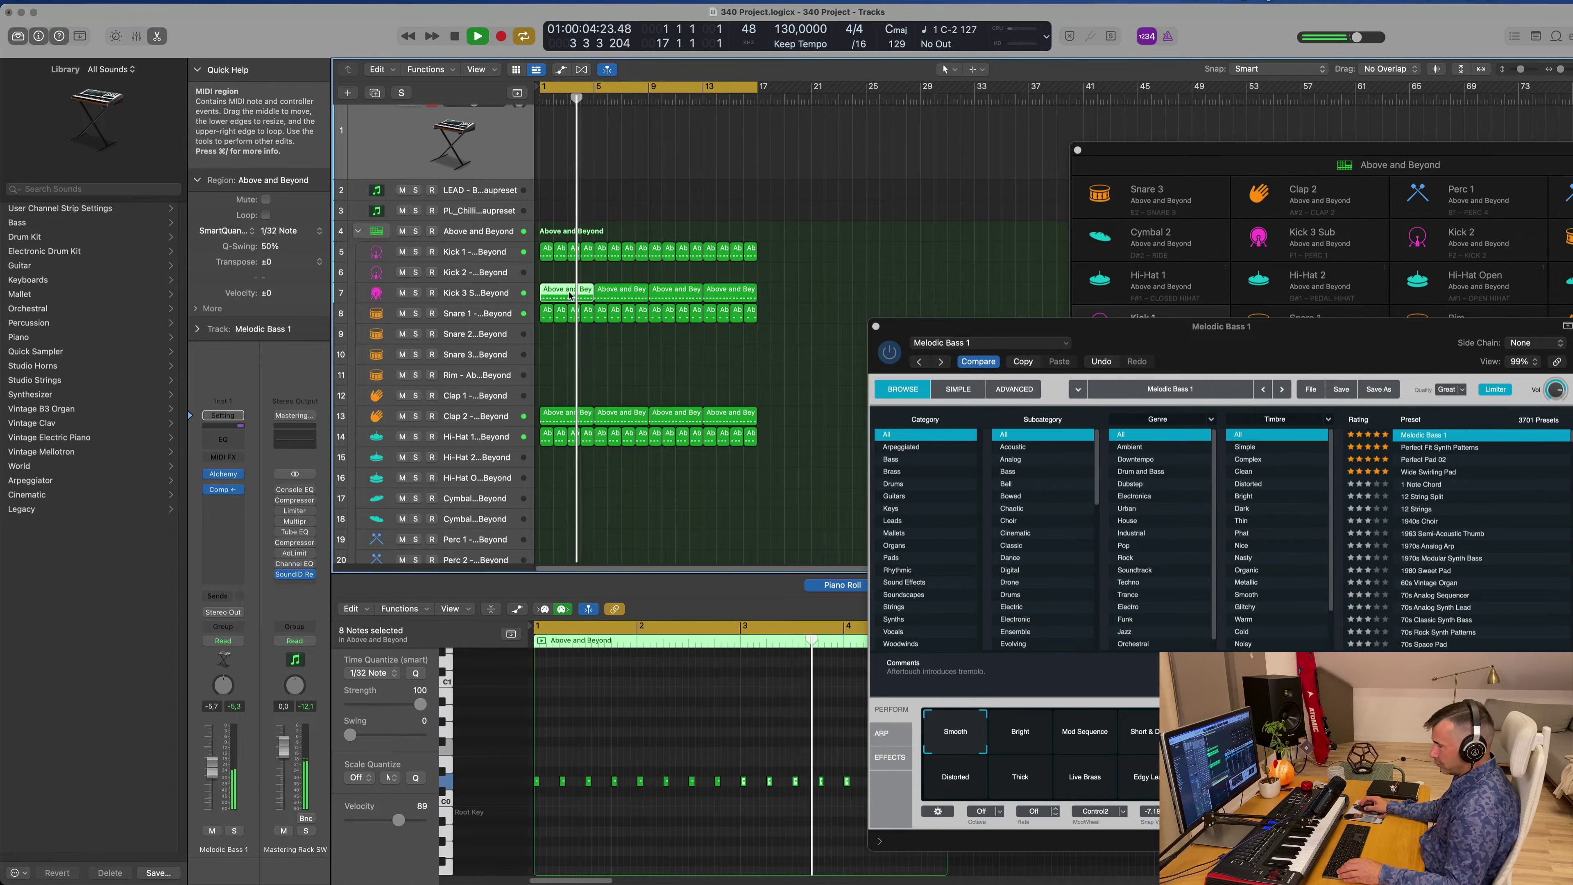
{"action": "key", "text": "r"}
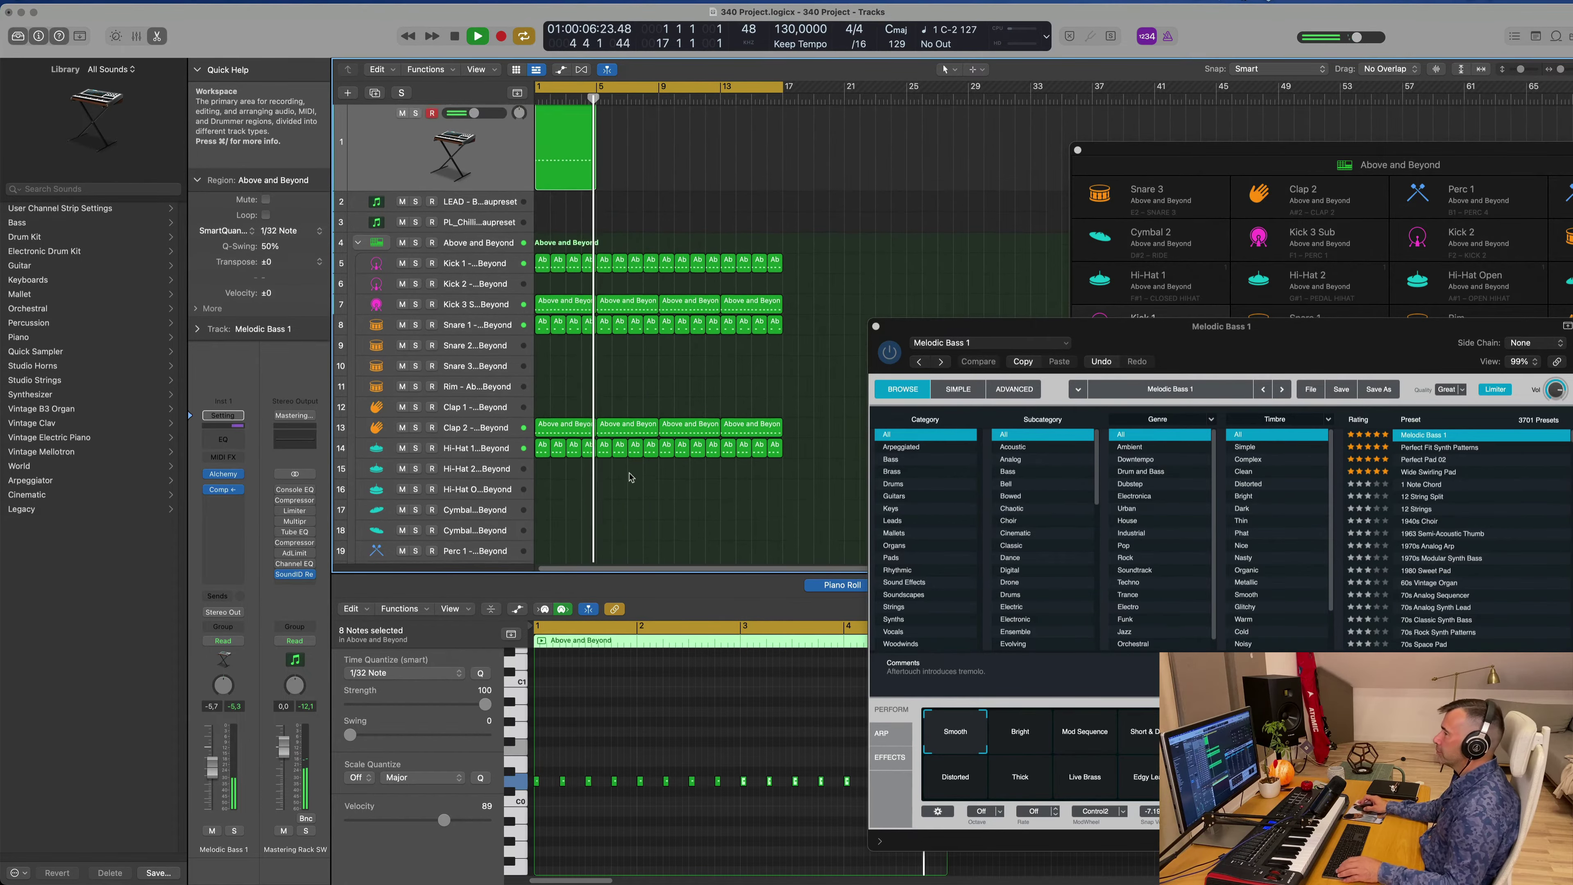
{"action": "scroll", "coordinate": [630, 477], "scroll_direction": "up", "scroll_amount": 1}
{"action": "key", "text": "Return"}
- Turn the copied region's kick notes into one sustained four-bar note and transpose it up an octave
{"action": "scroll", "coordinate": [595, 743], "scroll_direction": "down", "scroll_amount": 5}
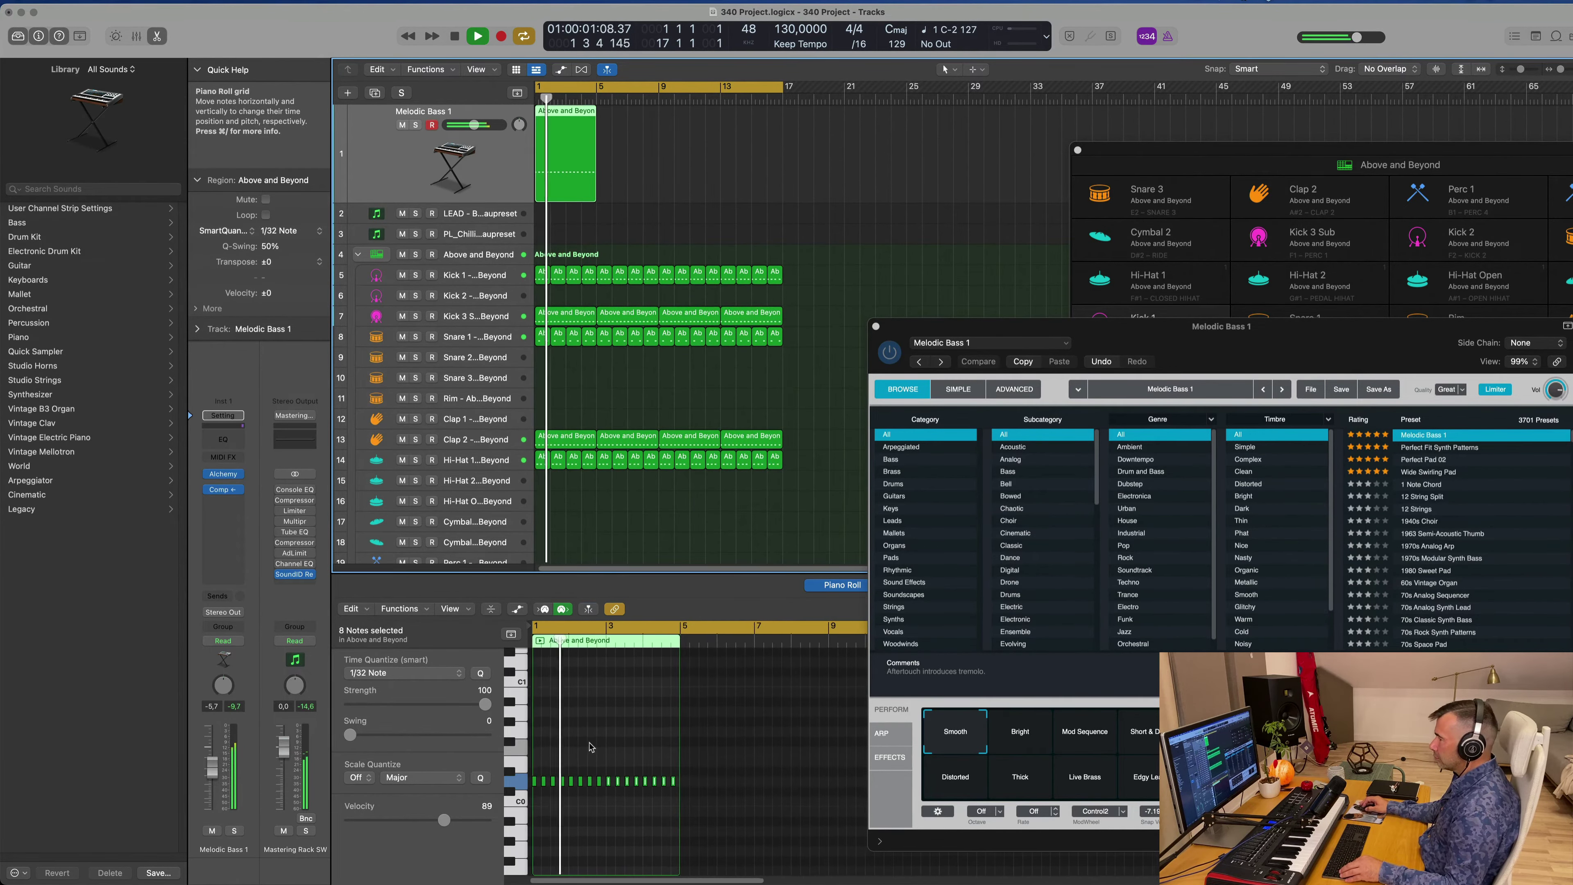
{"action": "scroll", "coordinate": [570, 759], "scroll_direction": "up", "scroll_amount": 3}
{"action": "key", "text": "space"}
{"action": "left_click_drag", "start_coordinate": [537, 768], "coordinate": [730, 801]}
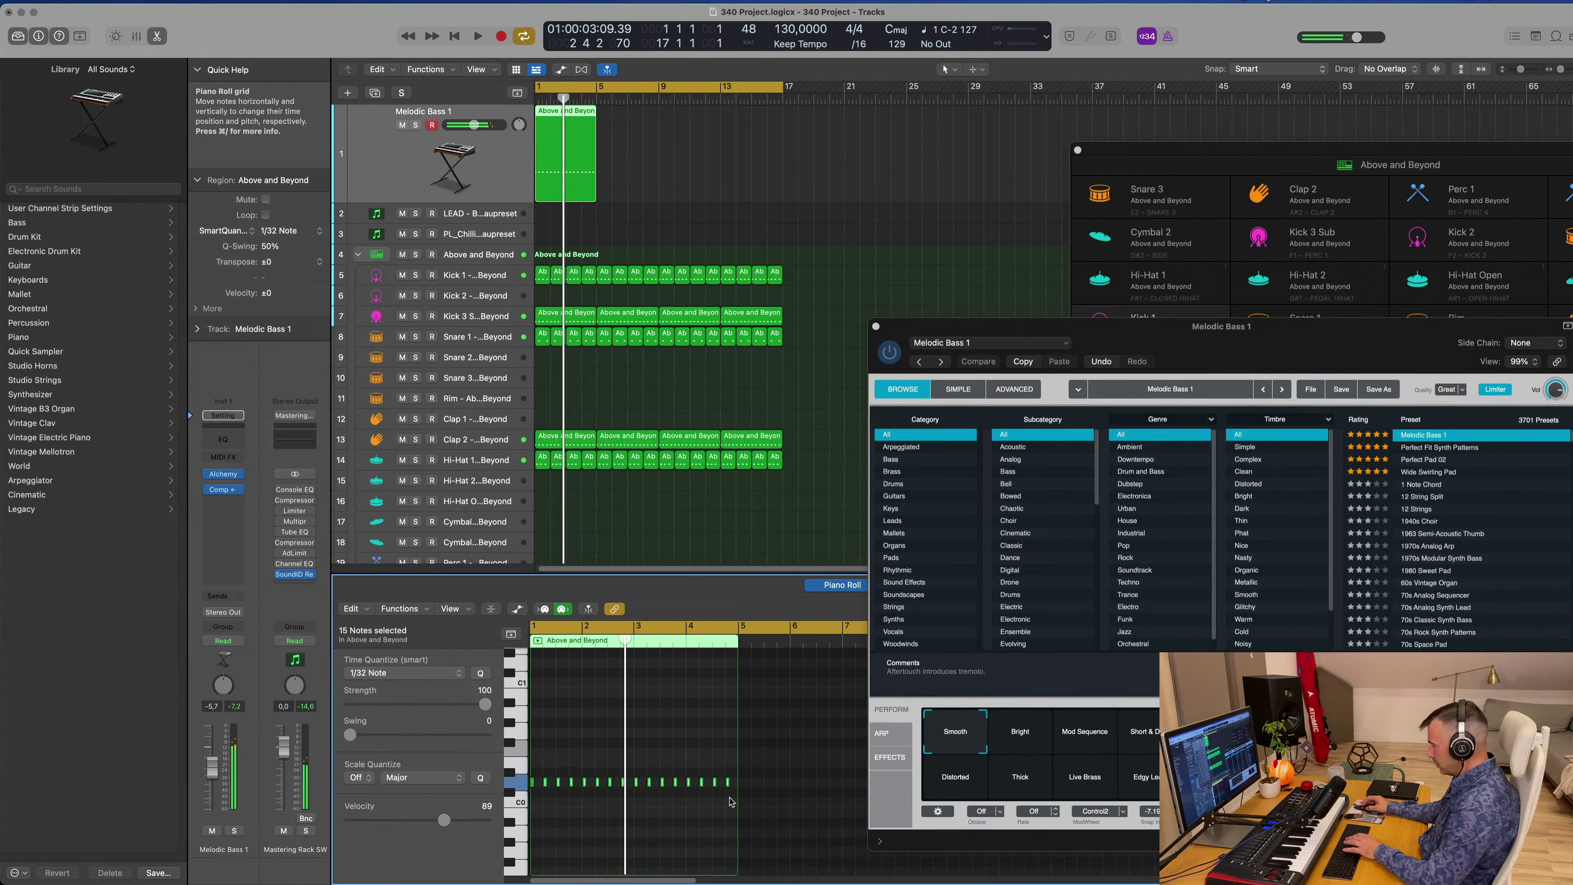
{"action": "left_click_drag", "start_coordinate": [532, 781], "coordinate": [737, 793]}
{"action": "left_click", "coordinate": [694, 793]}
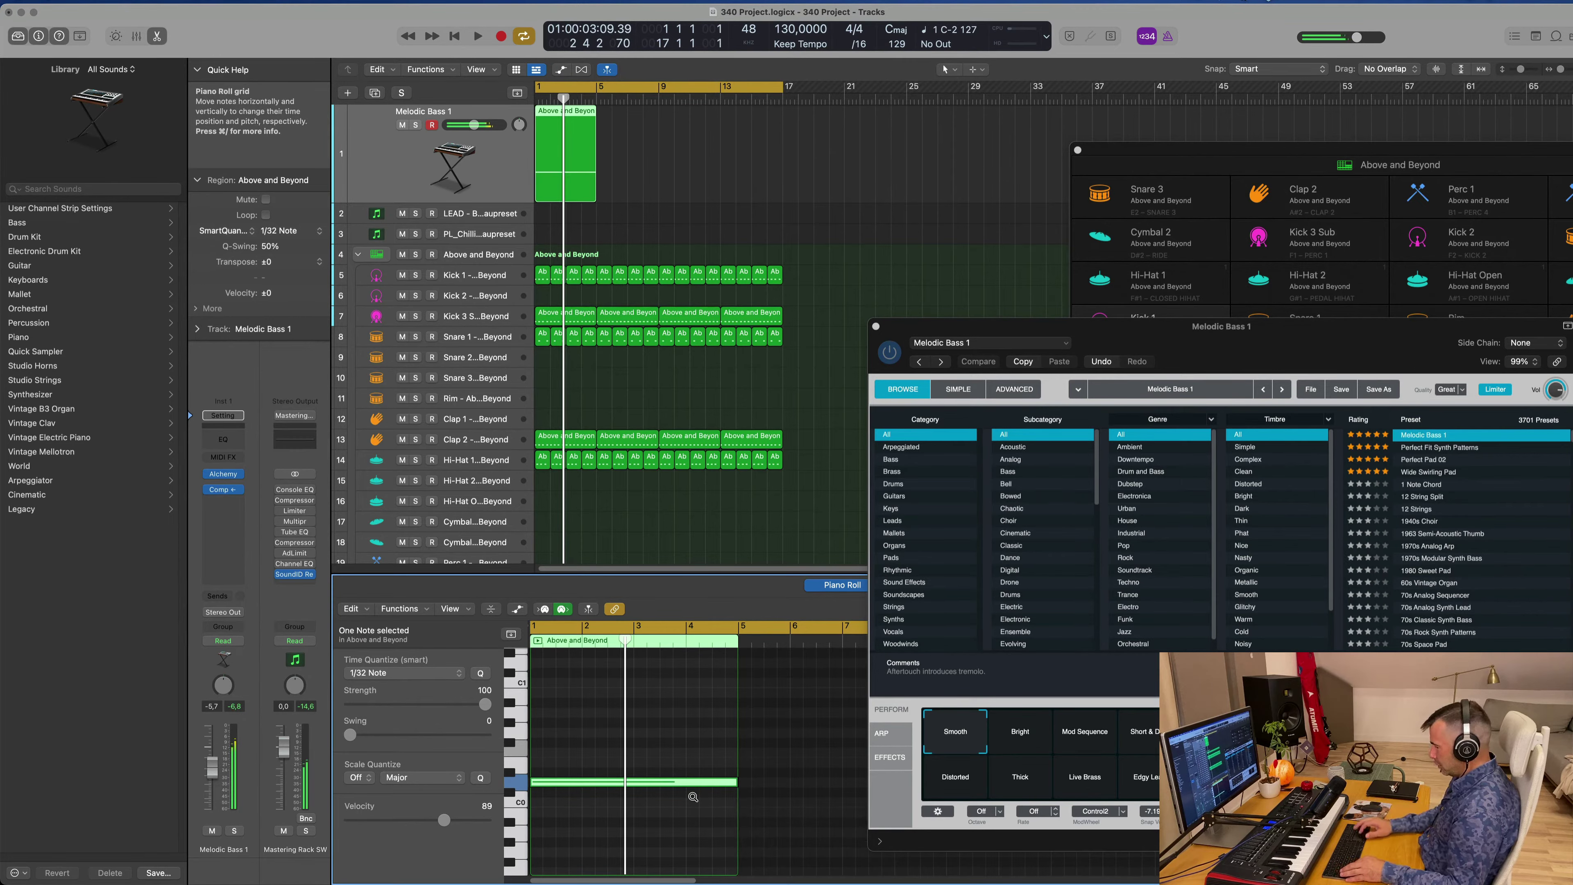
{"action": "key", "text": "alt+shift+Up"}
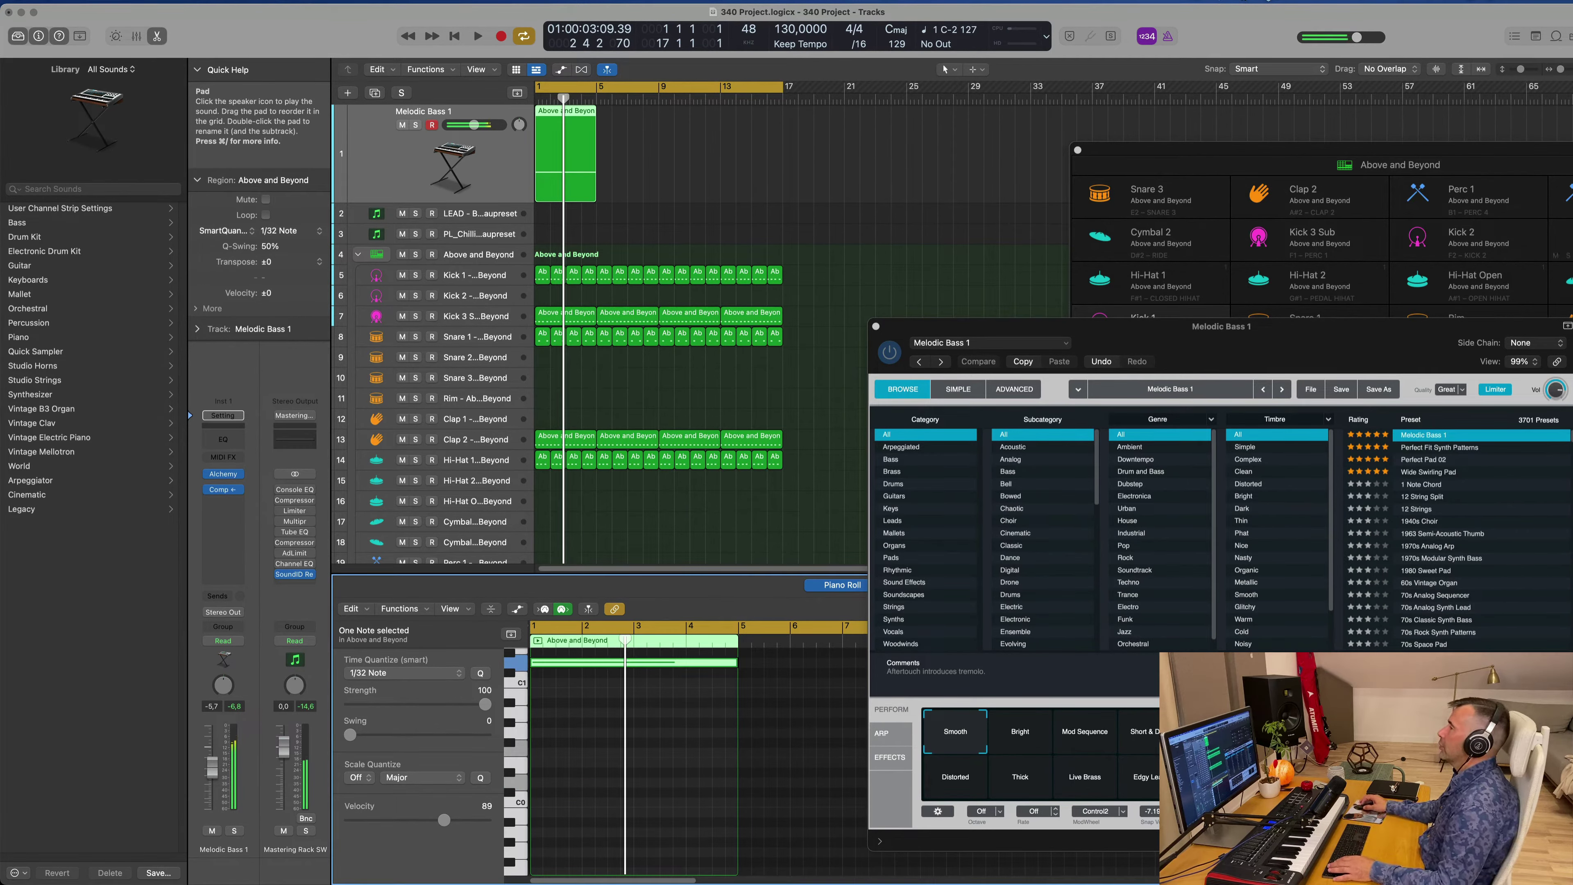
- Play the bass with the drums and lower the Melodic Bass 1 volume to -9.6 dB
{"action": "key", "text": "space"}
{"action": "left_click_drag", "start_coordinate": [1334, 325], "coordinate": [1144, 122]}
{"action": "key", "text": "space"}
{"action": "key", "text": "space"}
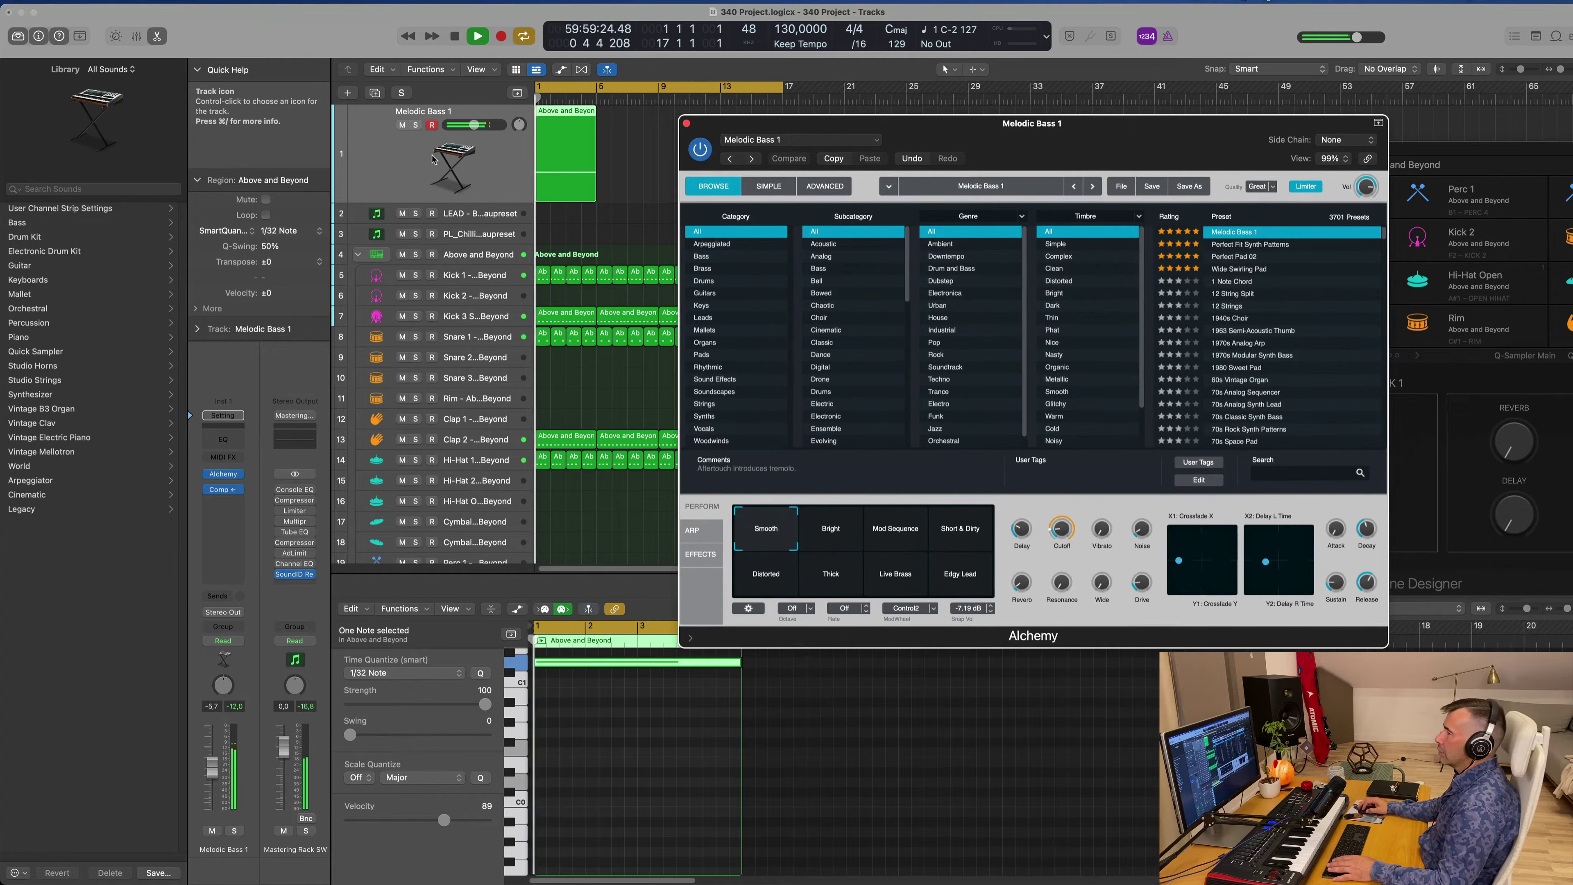
{"action": "left_click_drag", "start_coordinate": [474, 124], "coordinate": [471, 125]}
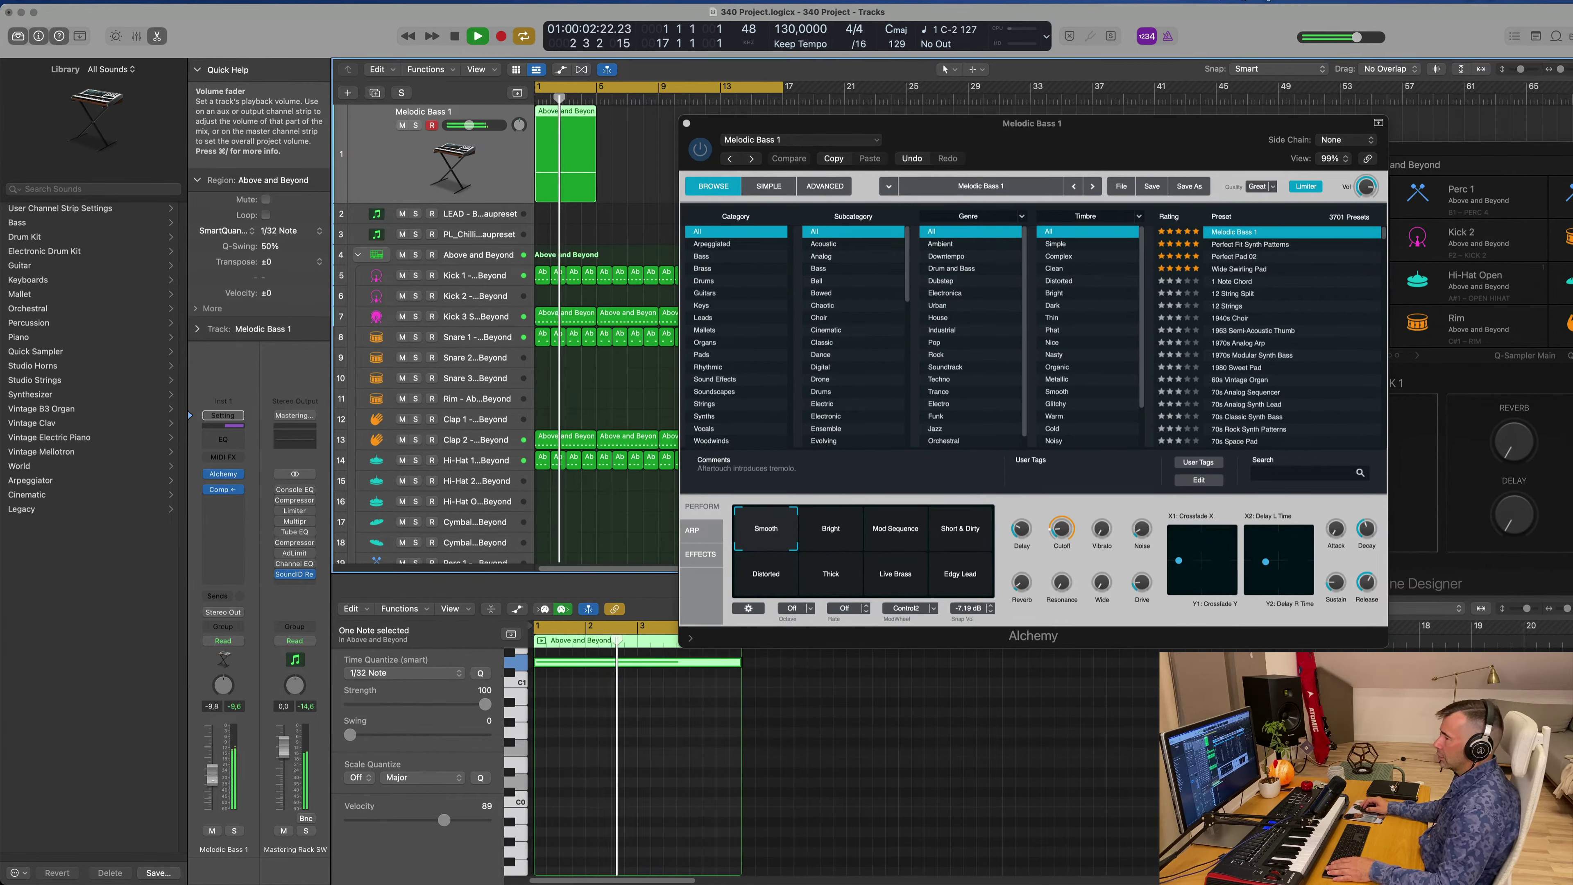
{"action": "left_click_drag", "start_coordinate": [213, 775], "coordinate": [213, 782]}
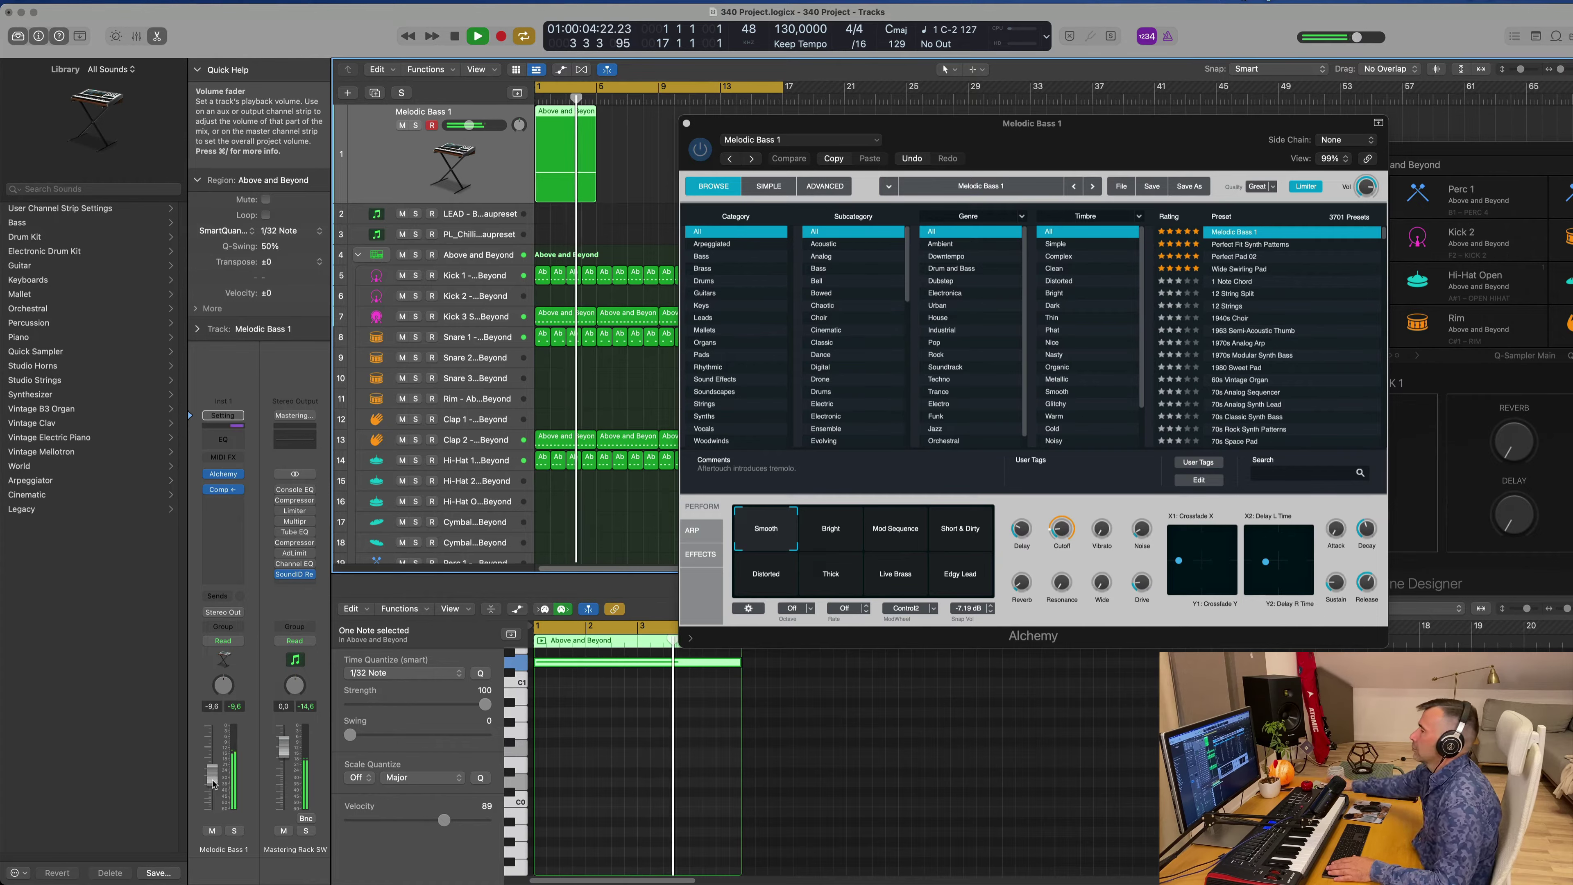
- Set Alchemy's Cutoff to 33.7 % and the Melodic Bass 1 volume to -7.0 dB
{"action": "left_click_drag", "start_coordinate": [1061, 530], "coordinate": [1066, 530]}
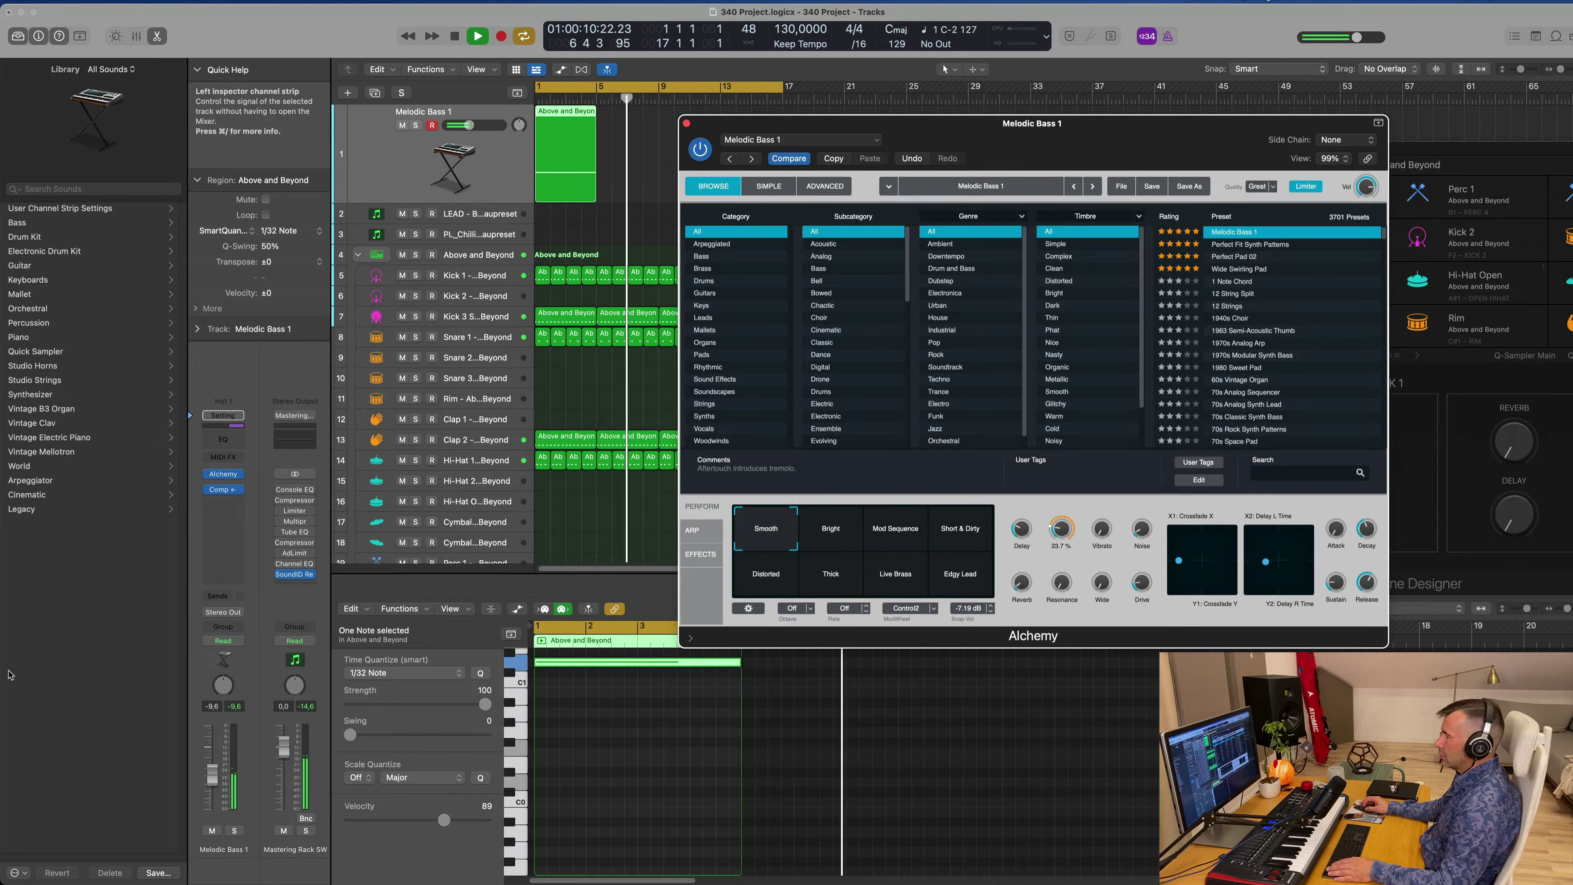
{"action": "key", "text": "Return"}
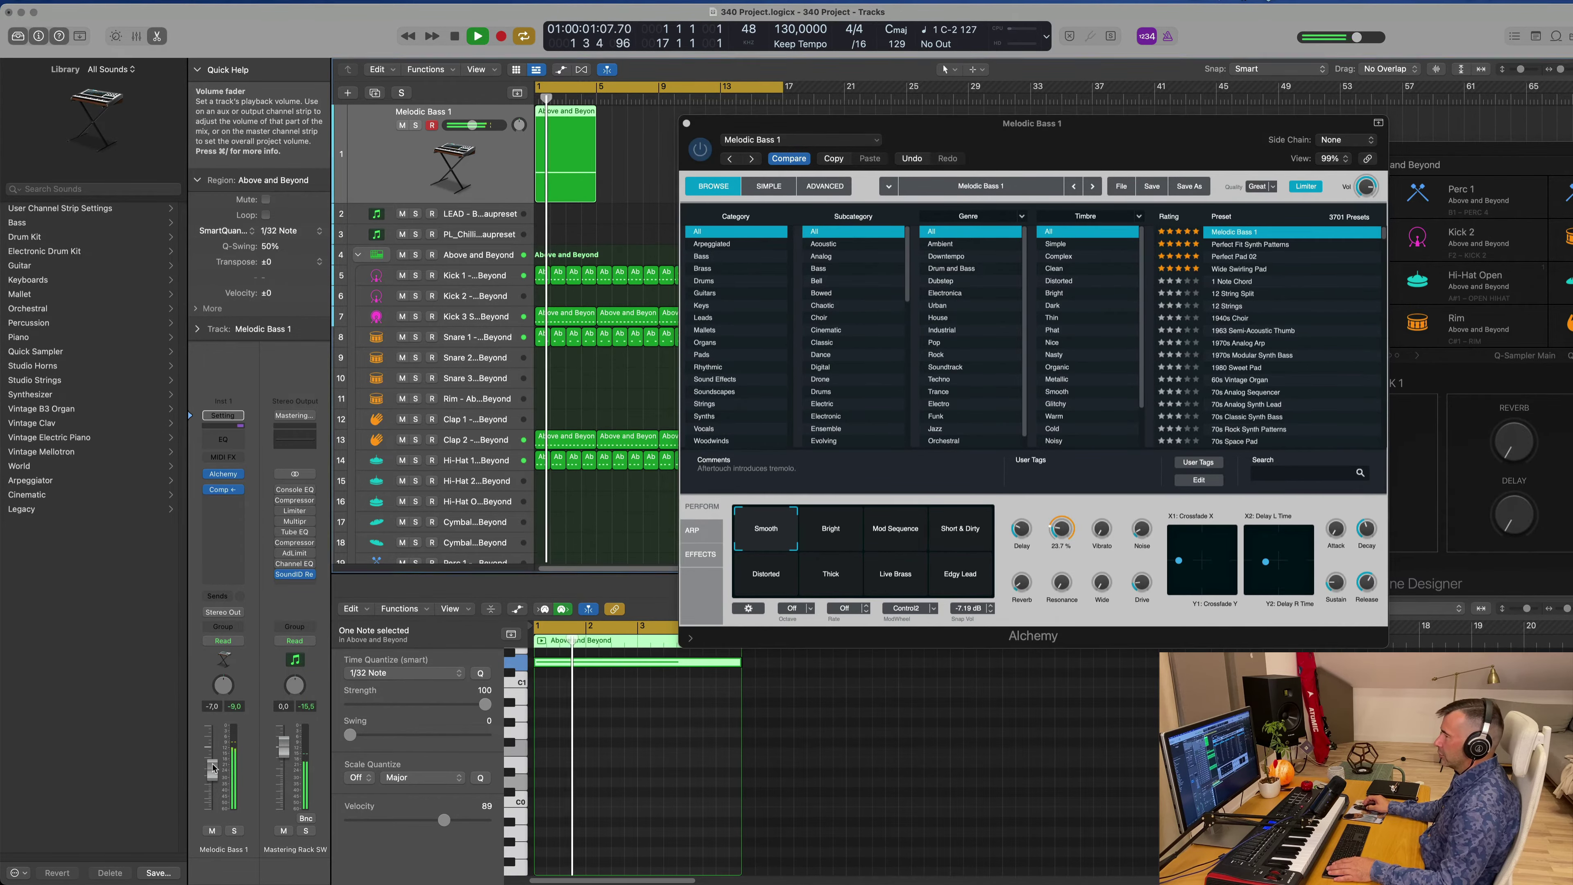
{"action": "left_click", "coordinate": [399, 640]}
- Move the Alchemy window aside and repeat the four-bar bass region along the Melodic Bass 1 track from bar 5
{"action": "left_click_drag", "start_coordinate": [898, 124], "coordinate": [1150, 195]}
{"action": "key", "text": "space"}
{"action": "key", "text": "space"}
{"action": "key", "text": "super+r"}
{"action": "key", "text": "super+r"}
{"action": "key", "text": "super+r"}
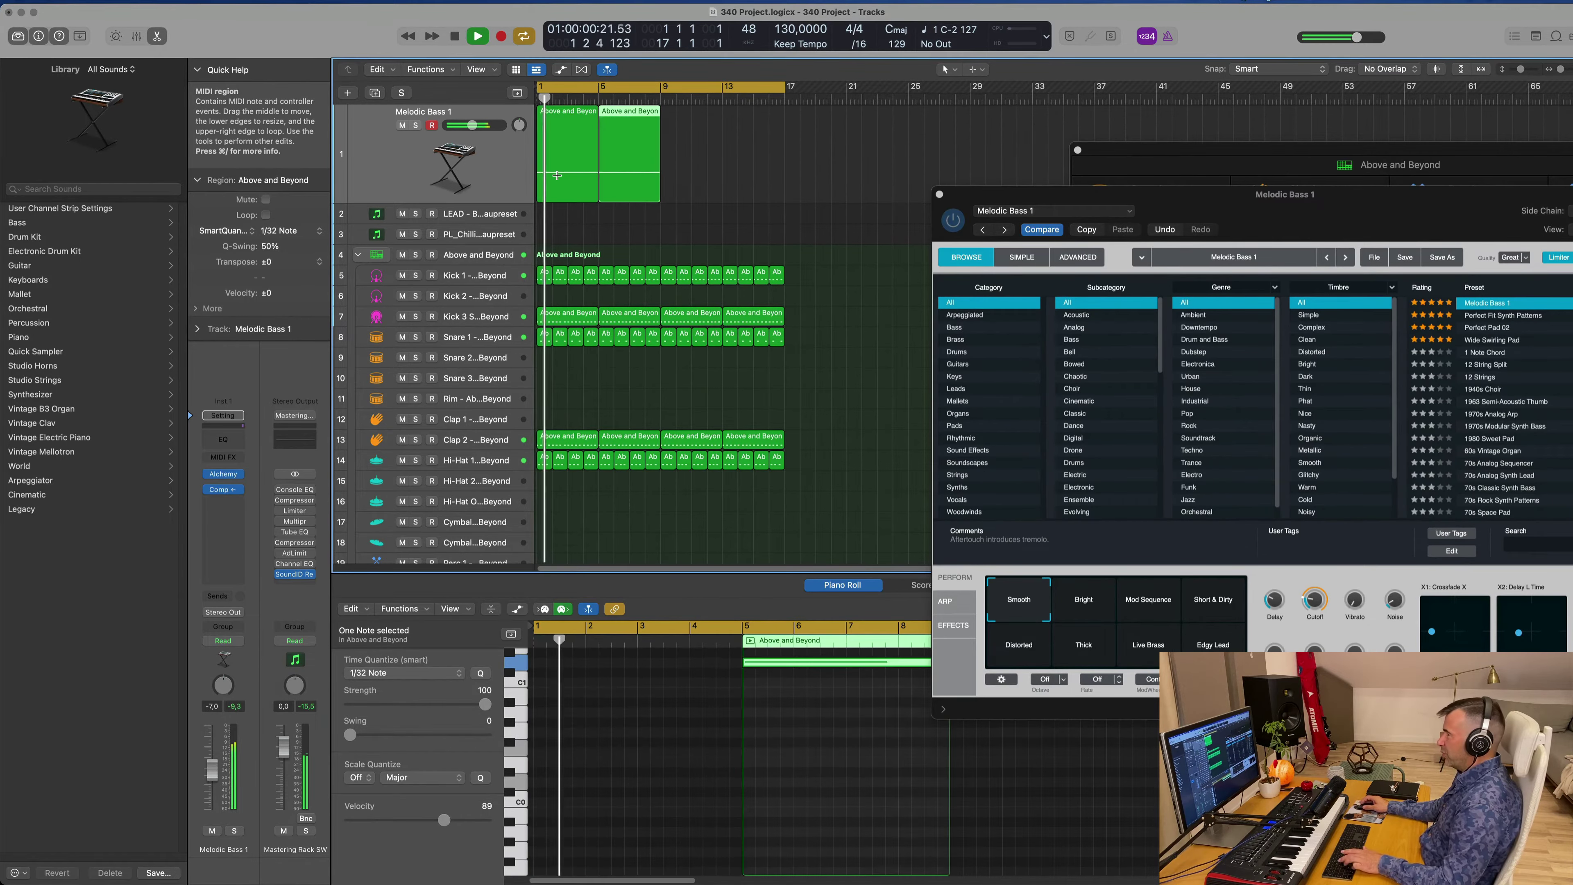
- Bring the Alchemy window back into full view, try out its Drive, and raise its Wide amount
{"action": "left_click_drag", "start_coordinate": [1299, 206], "coordinate": [813, 203]}
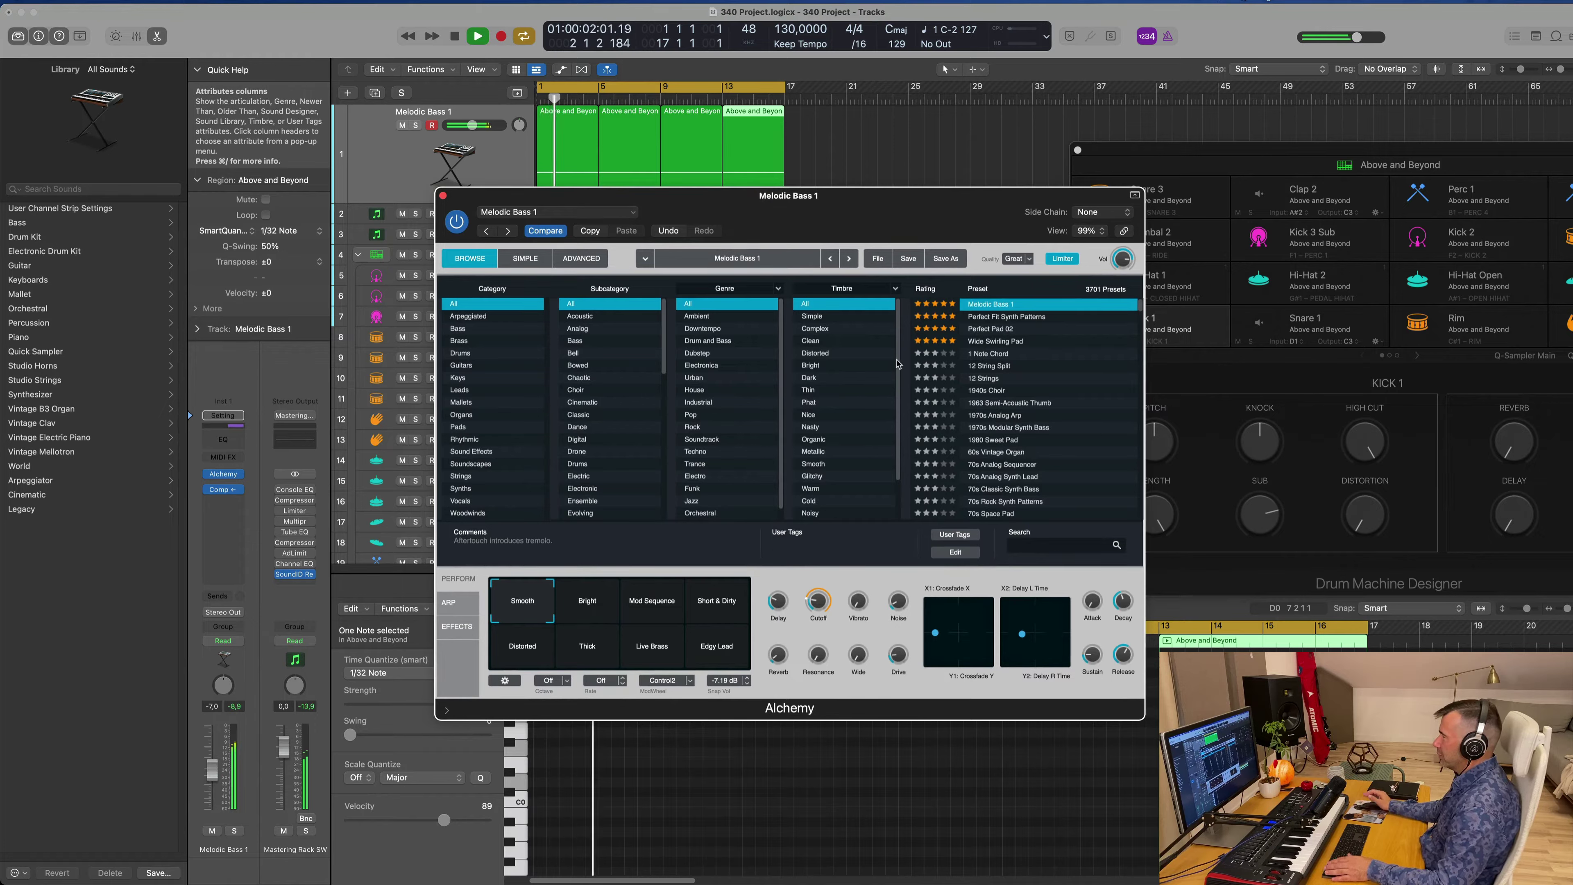
{"action": "mouse_move", "coordinate": [859, 599]}
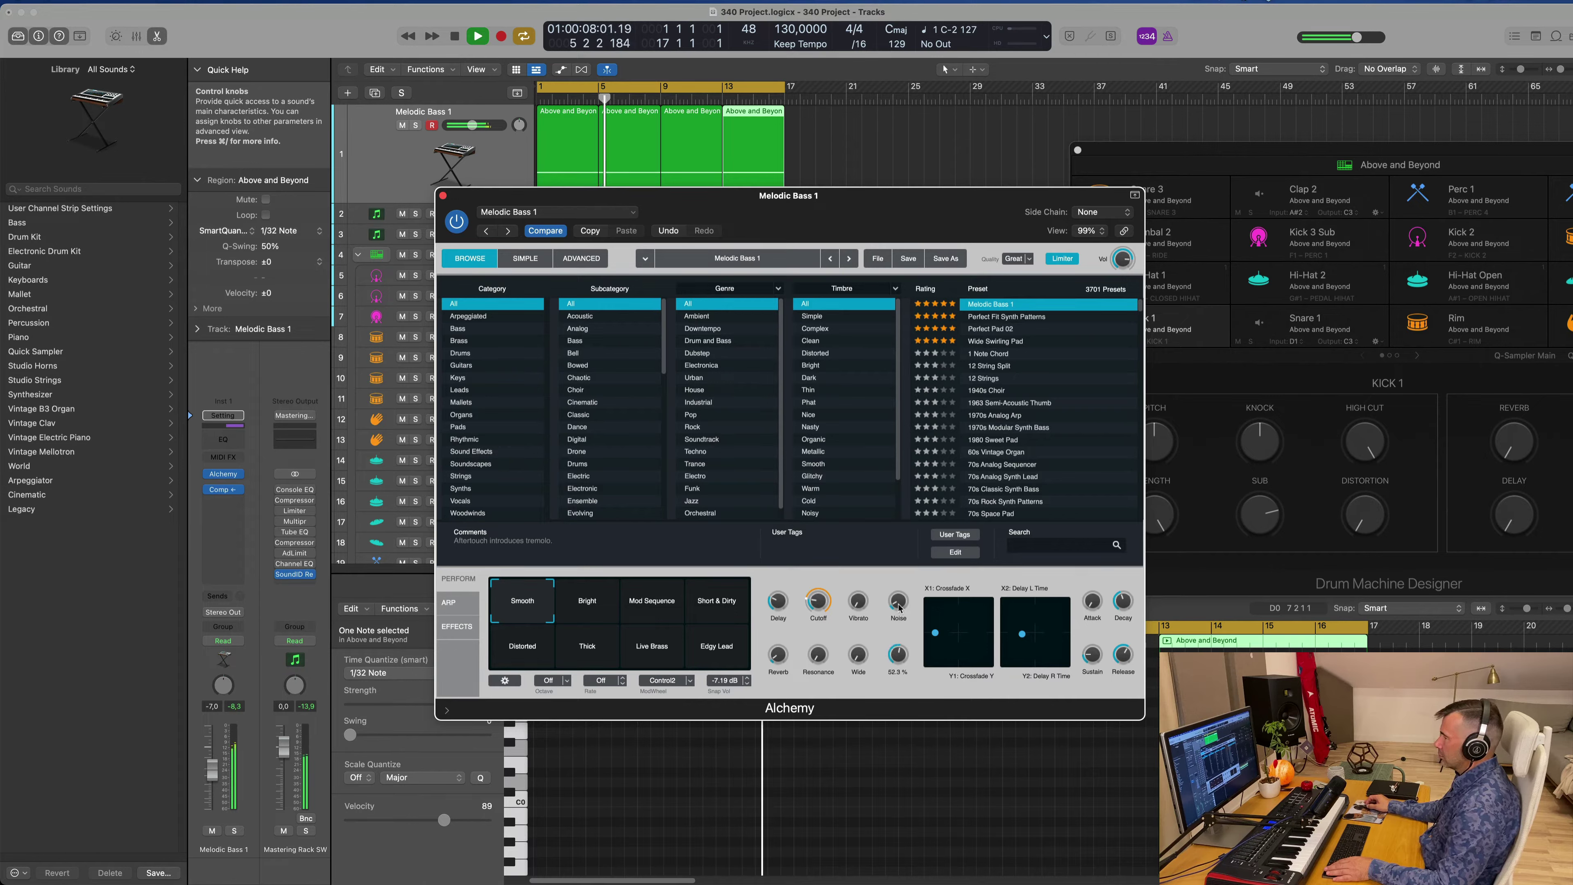
{"action": "mouse_move", "coordinate": [907, 609]}
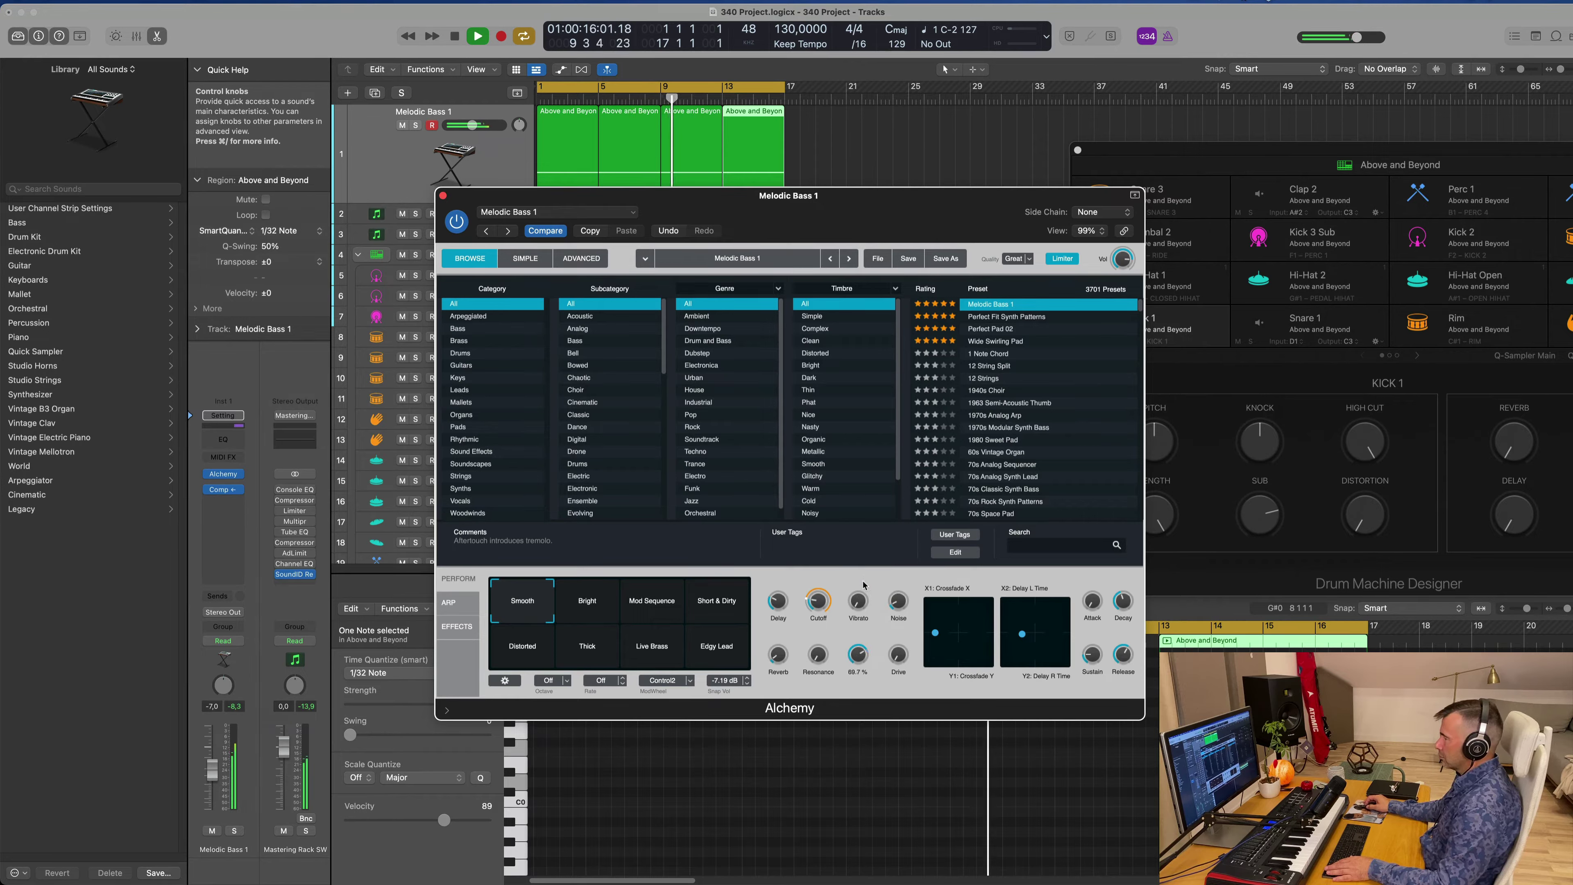
- Move the Alchemy window aside and lower the Melodic Bass 1 volume to -9.2 dB
{"action": "left_click_drag", "start_coordinate": [853, 230], "coordinate": [1107, 235]}
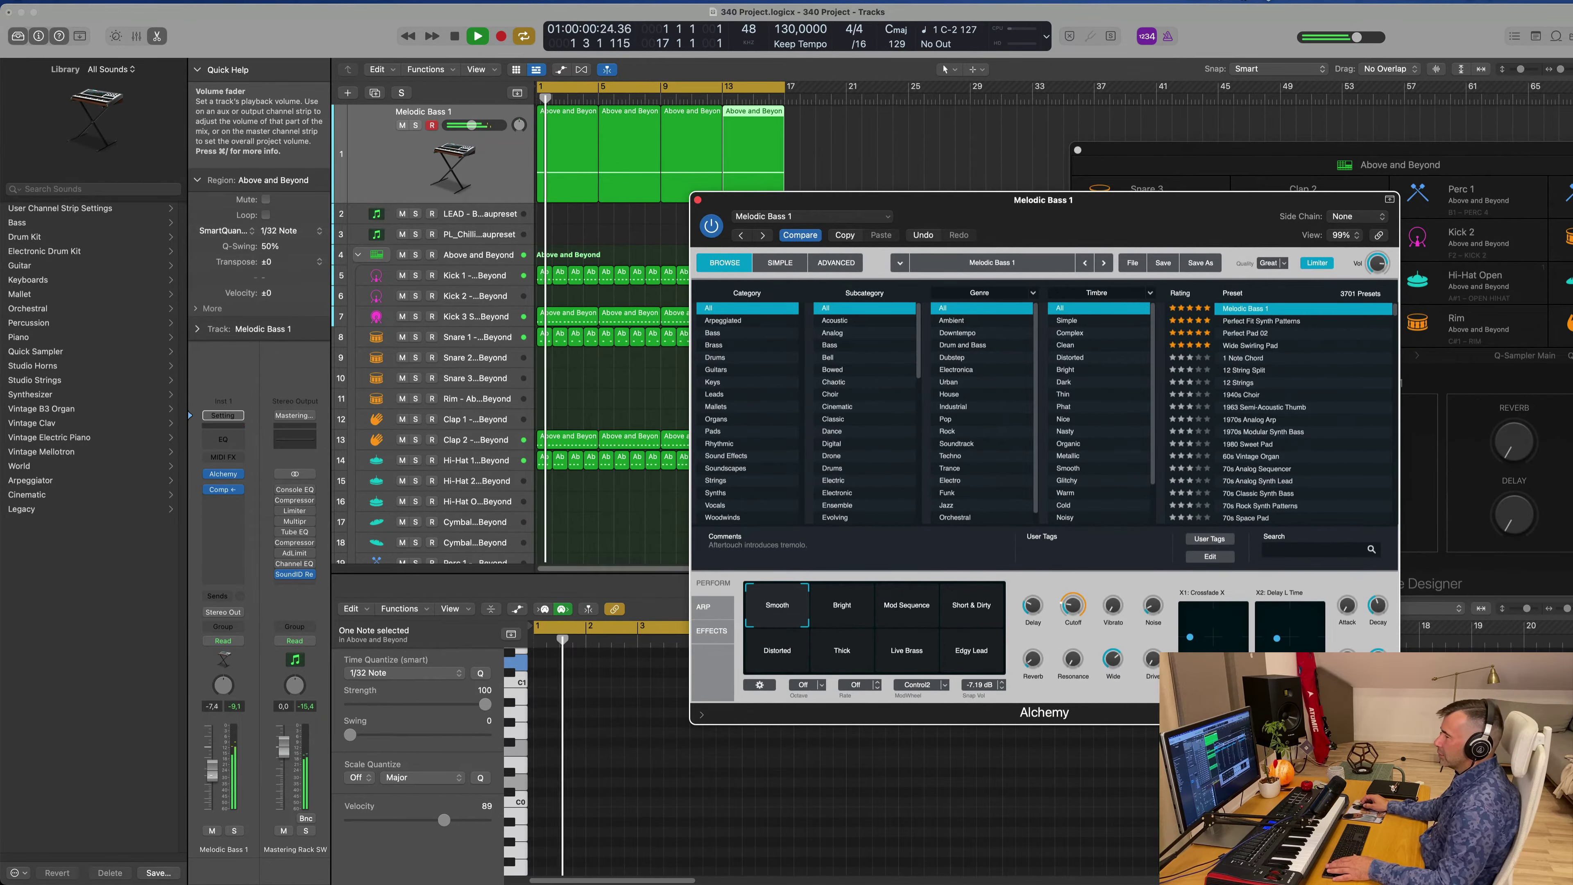
{"action": "left_click", "coordinate": [211, 780]}
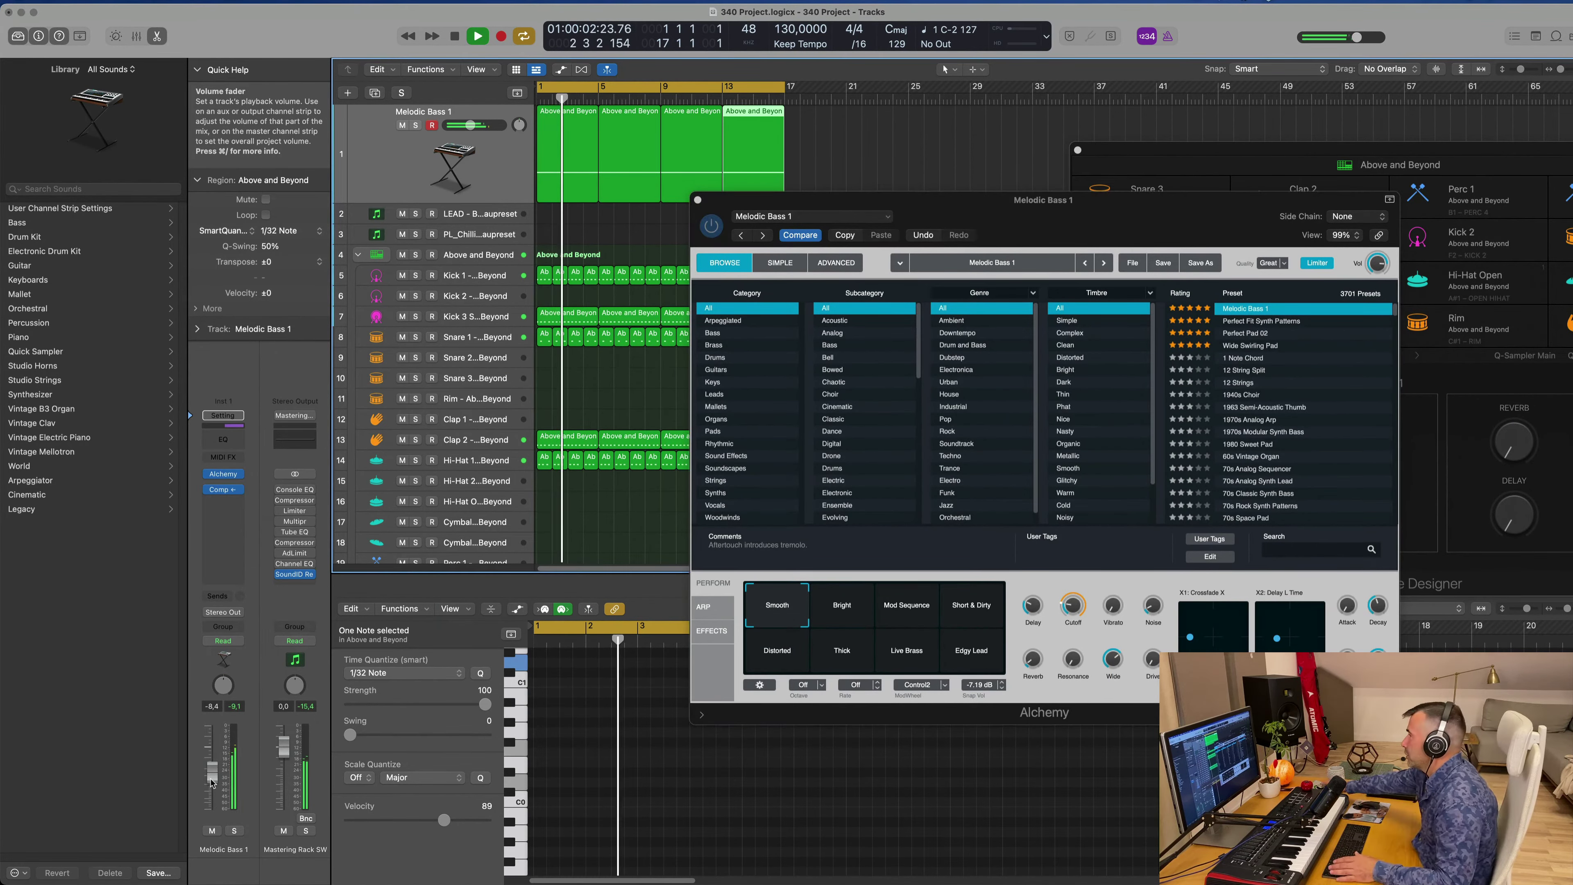
{"action": "left_click_drag", "start_coordinate": [211, 782], "coordinate": [212, 785]}
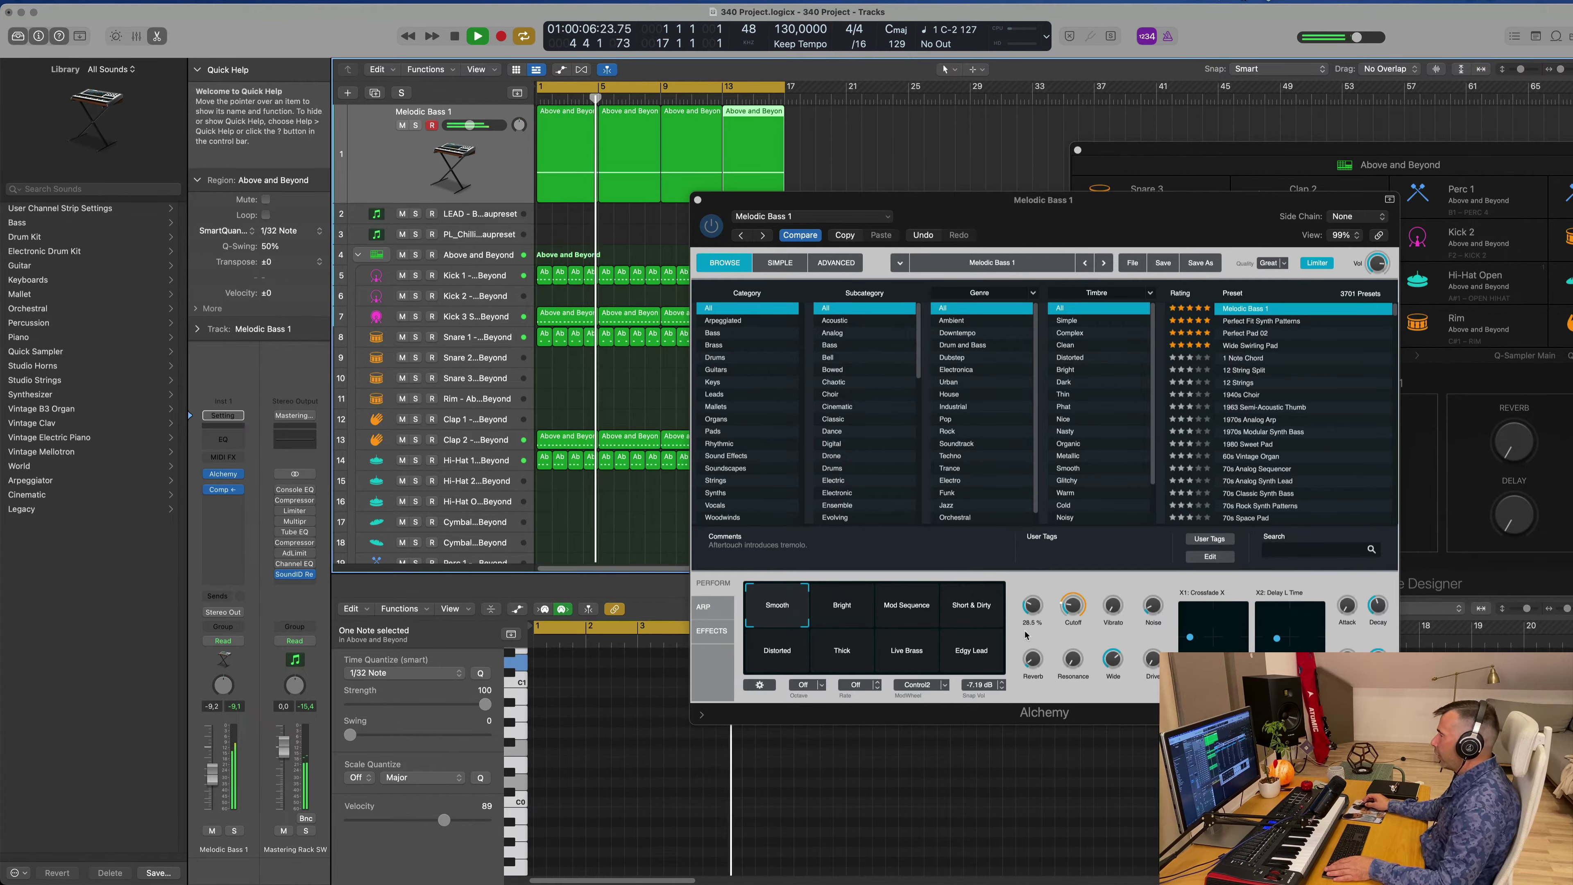
- Try out Alchemy's Delay and Reverb amounts on the bass and reposition its window
{"action": "left_click", "coordinate": [1035, 618]}
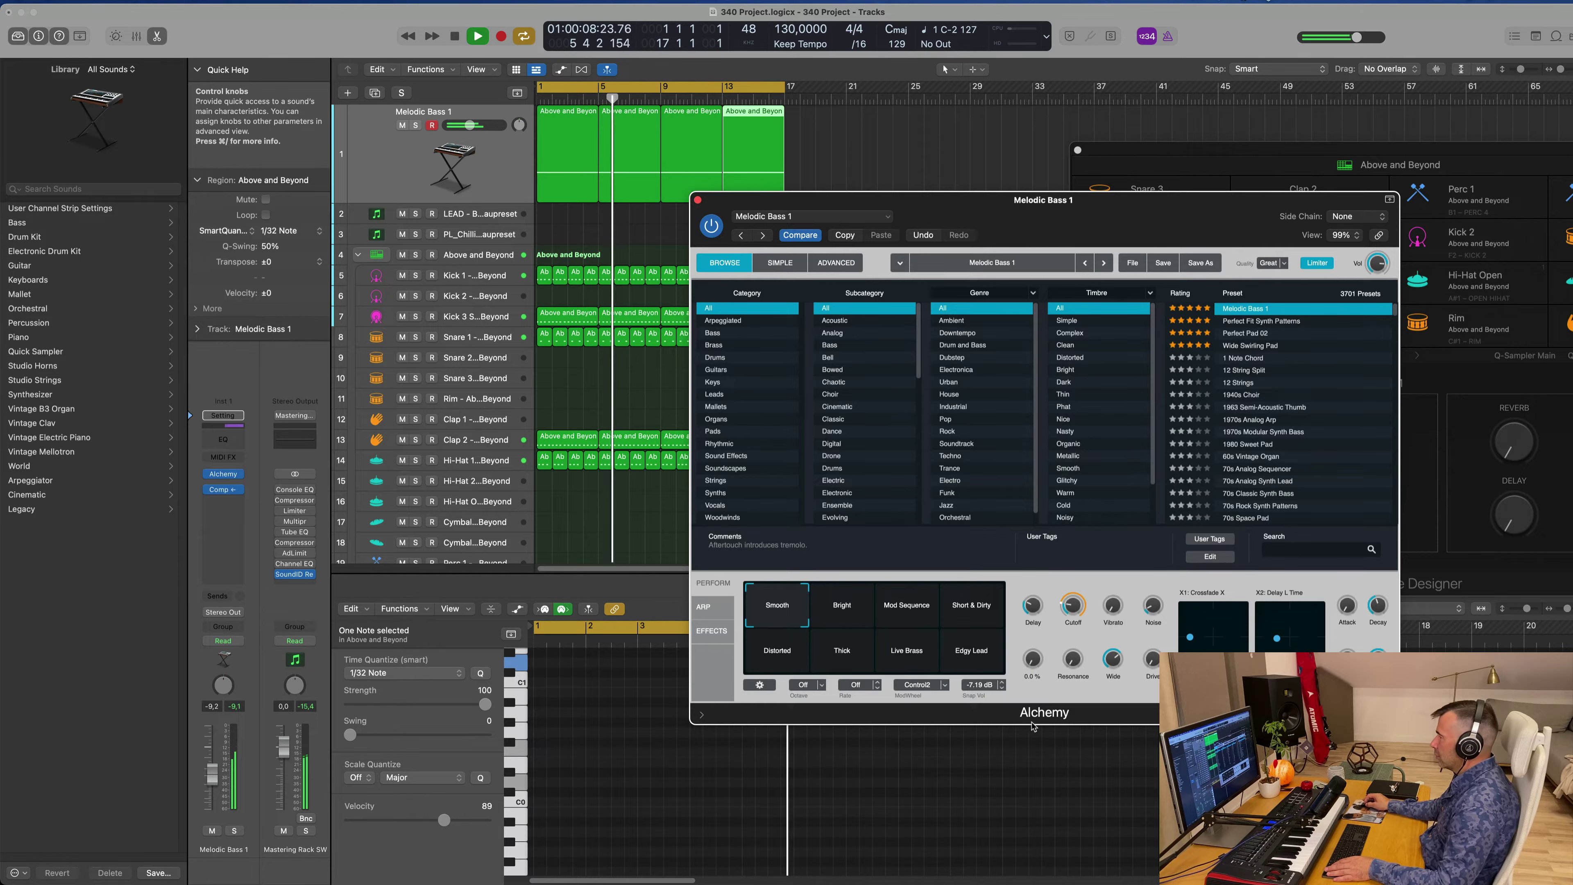
{"action": "mouse_move", "coordinate": [1035, 609]}
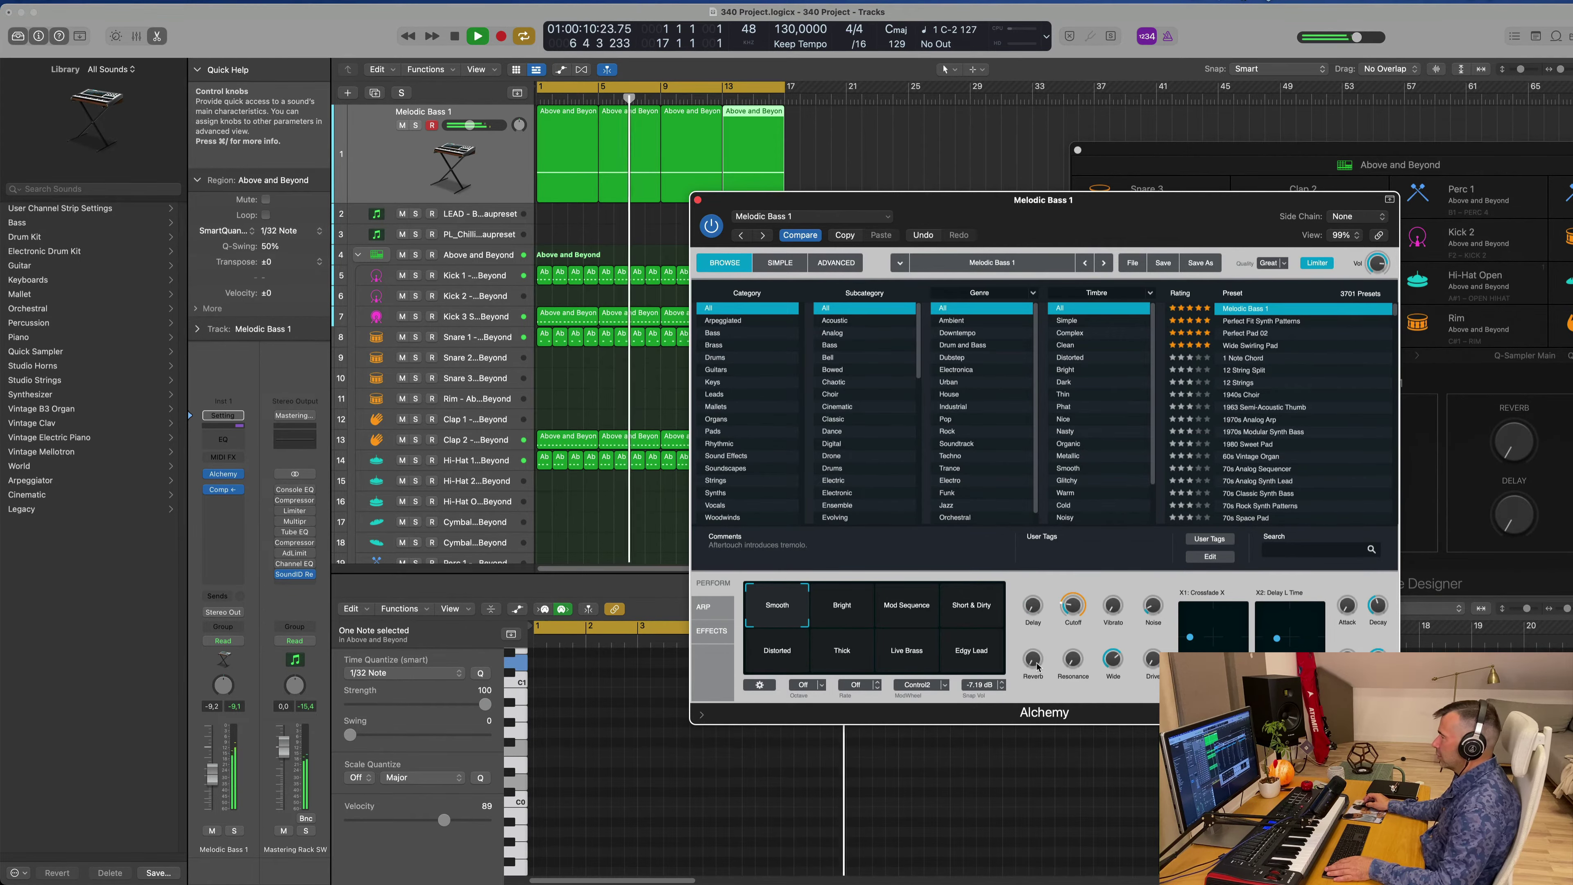
{"action": "left_click_drag", "start_coordinate": [1123, 238], "coordinate": [871, 253]}
{"action": "mouse_move", "coordinate": [859, 675]}
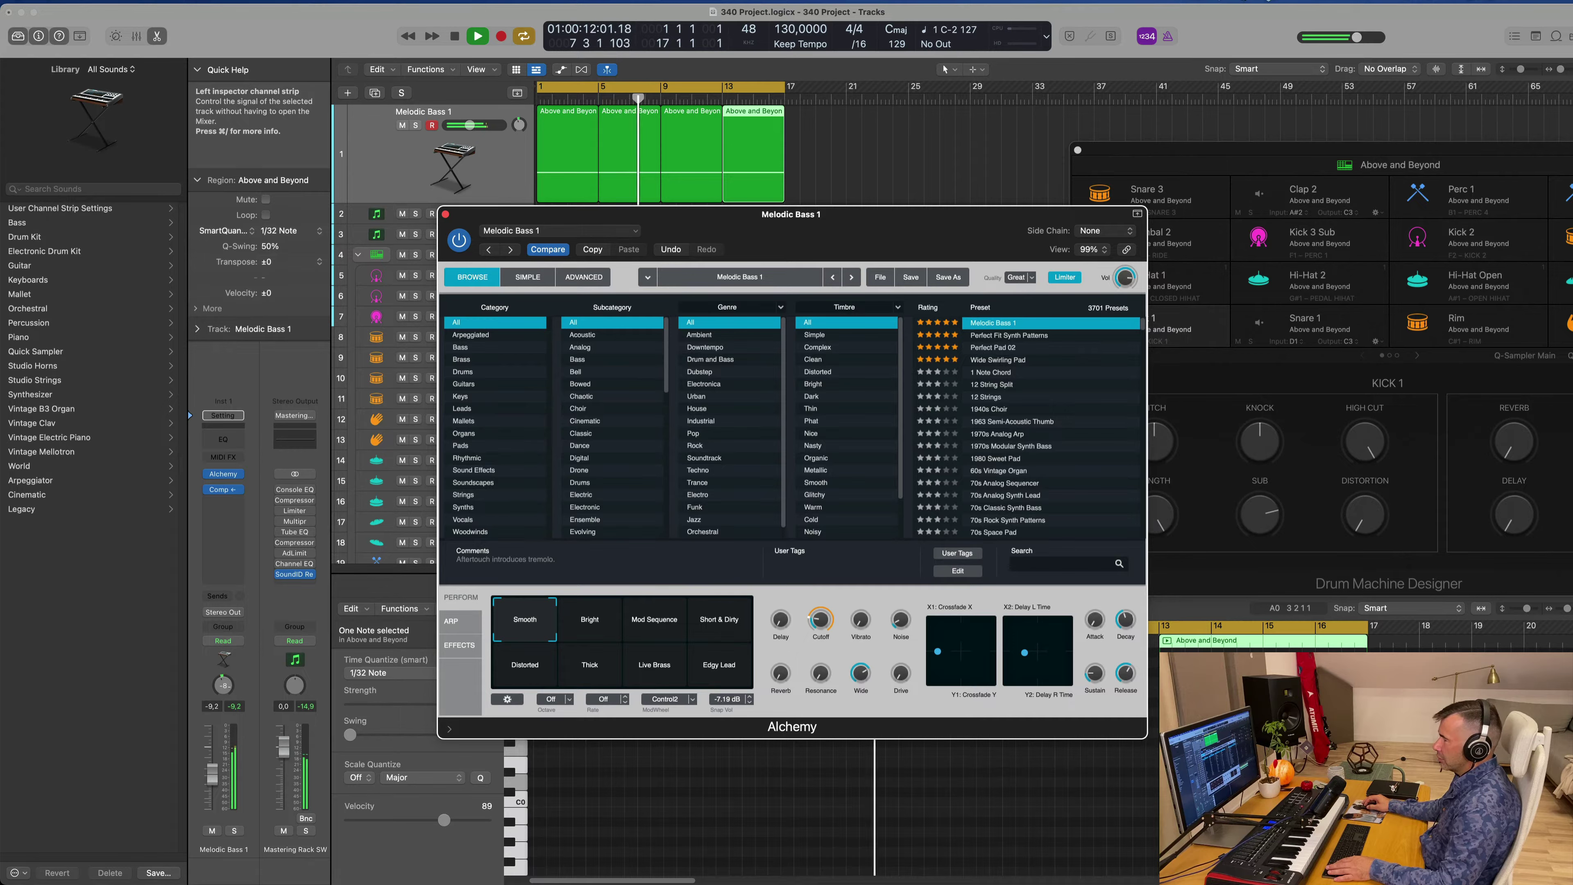
- Route the output of the Melodic Bass 1 channel to Bus 6
{"action": "left_click", "coordinate": [224, 630]}
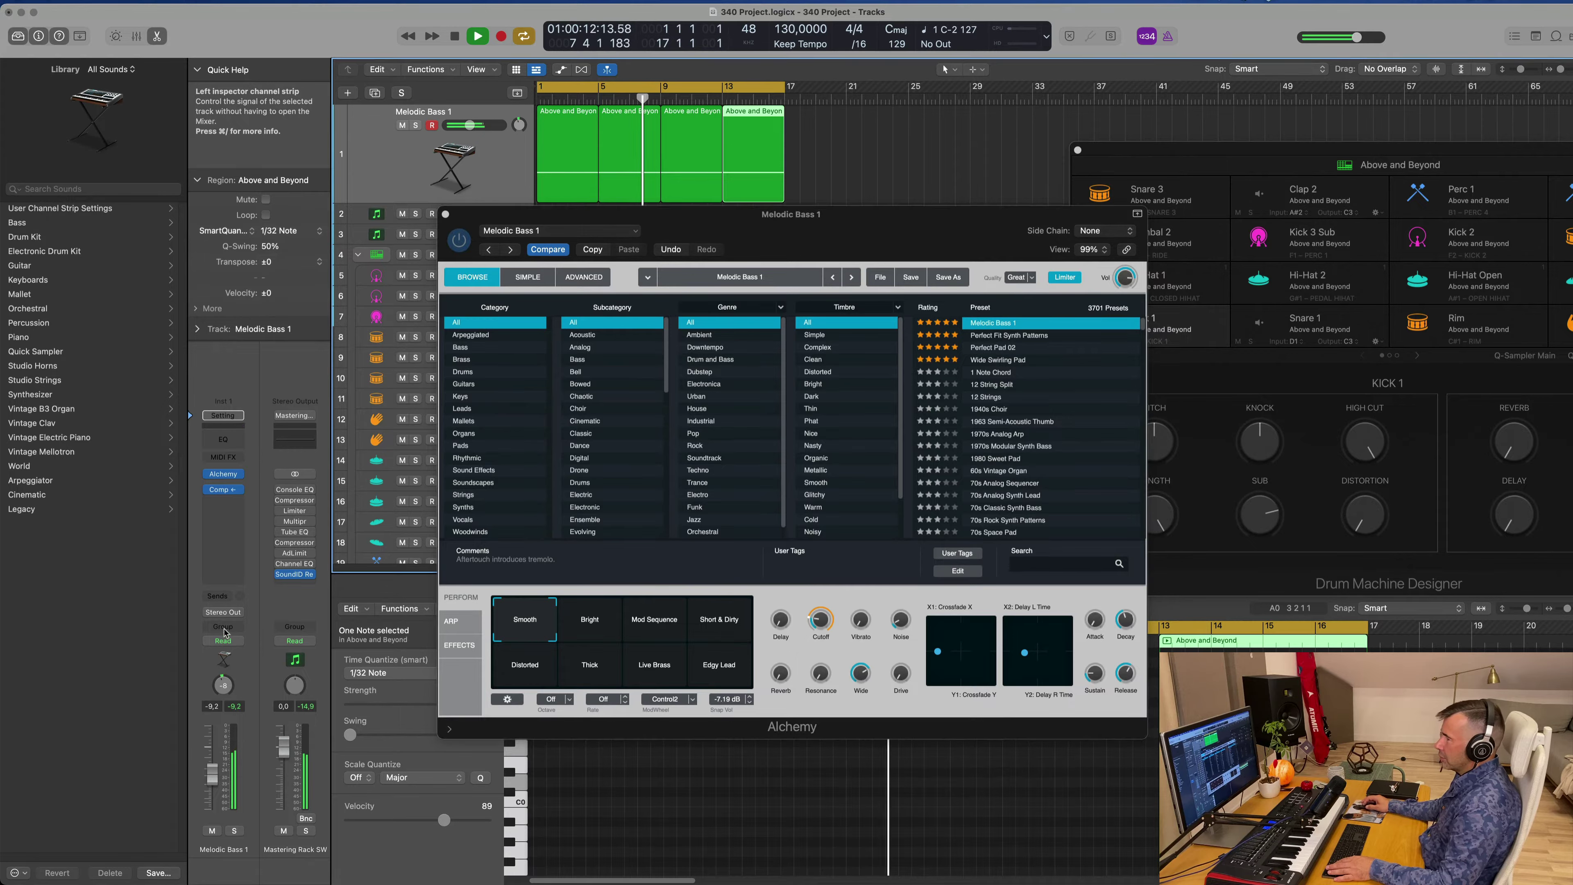
{"action": "left_click", "coordinate": [239, 614]}
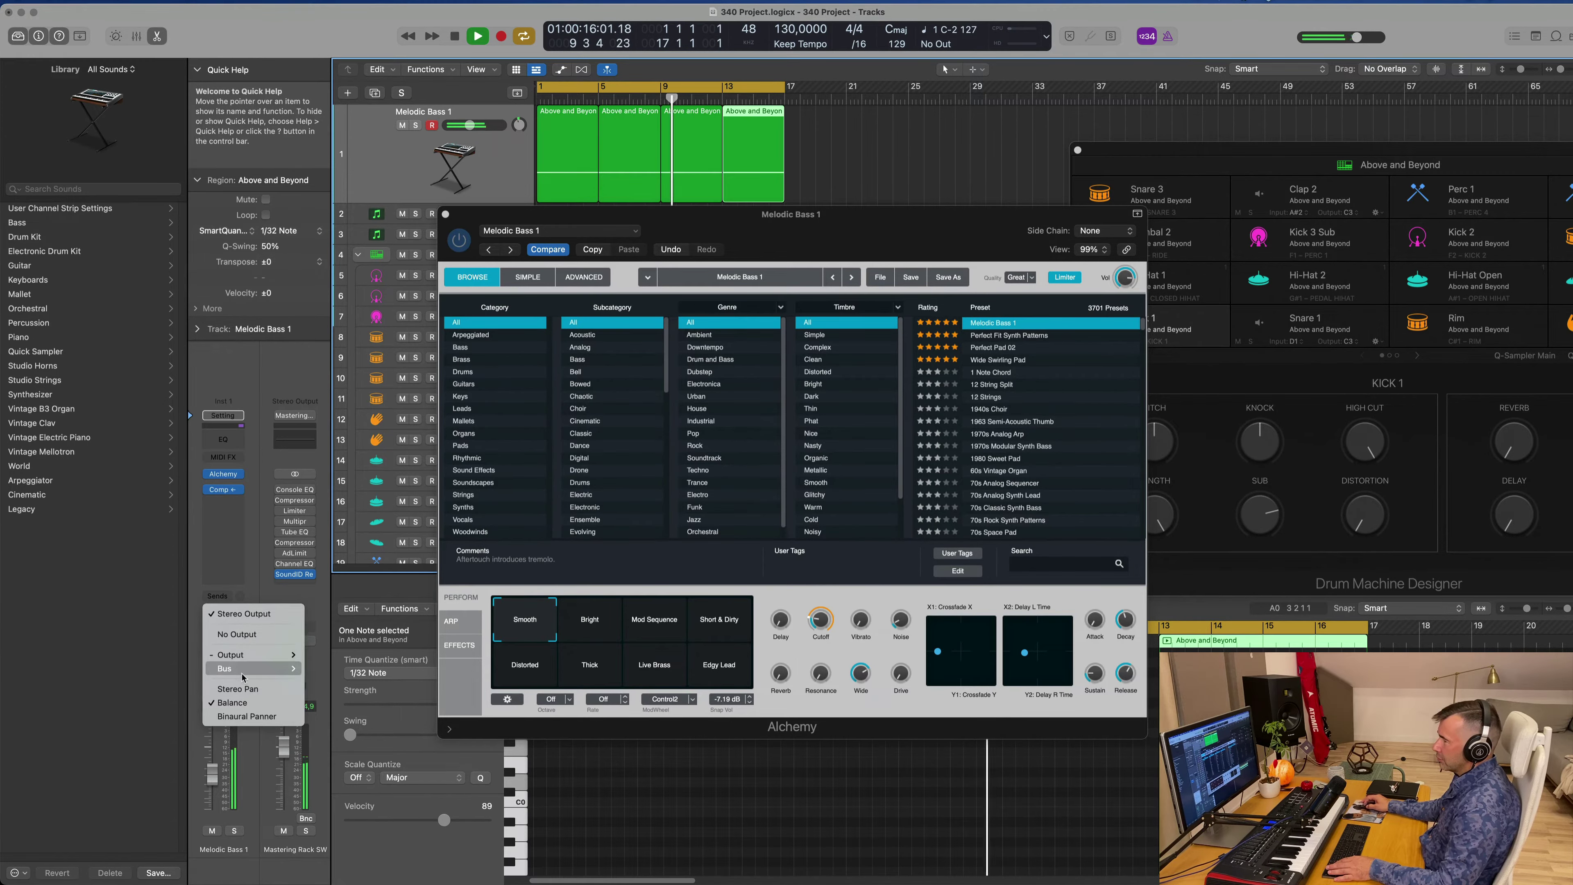
{"action": "mouse_move", "coordinate": [242, 677]}
{"action": "left_click", "coordinate": [328, 427]}
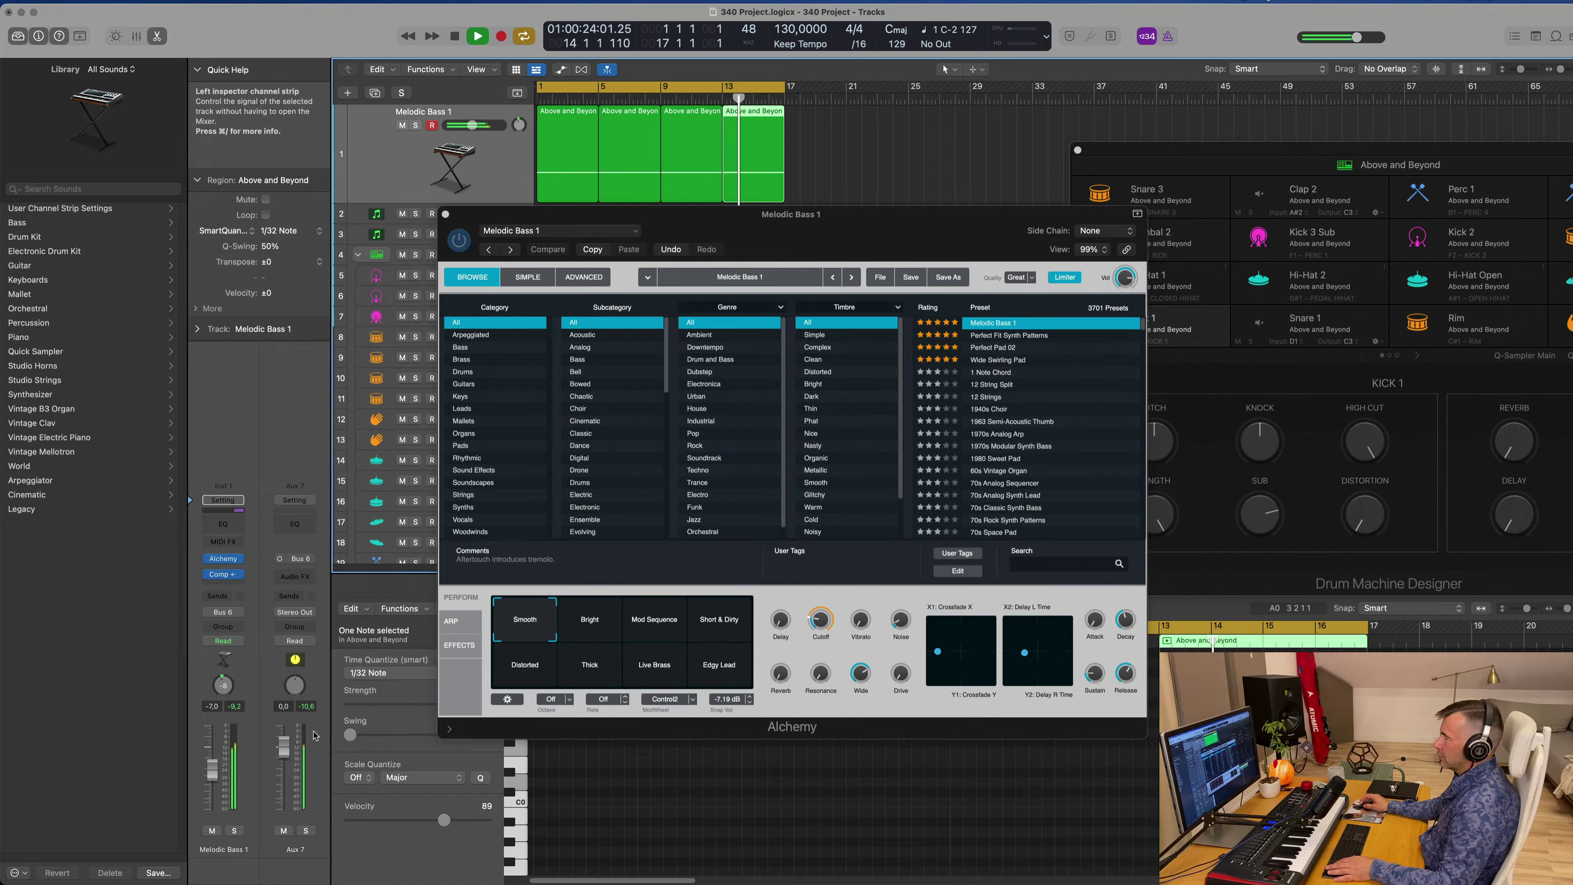
- Turn Alchemy's Wide amount down to zero and move its window clear of the channel strips
{"action": "left_click", "coordinate": [828, 609]}
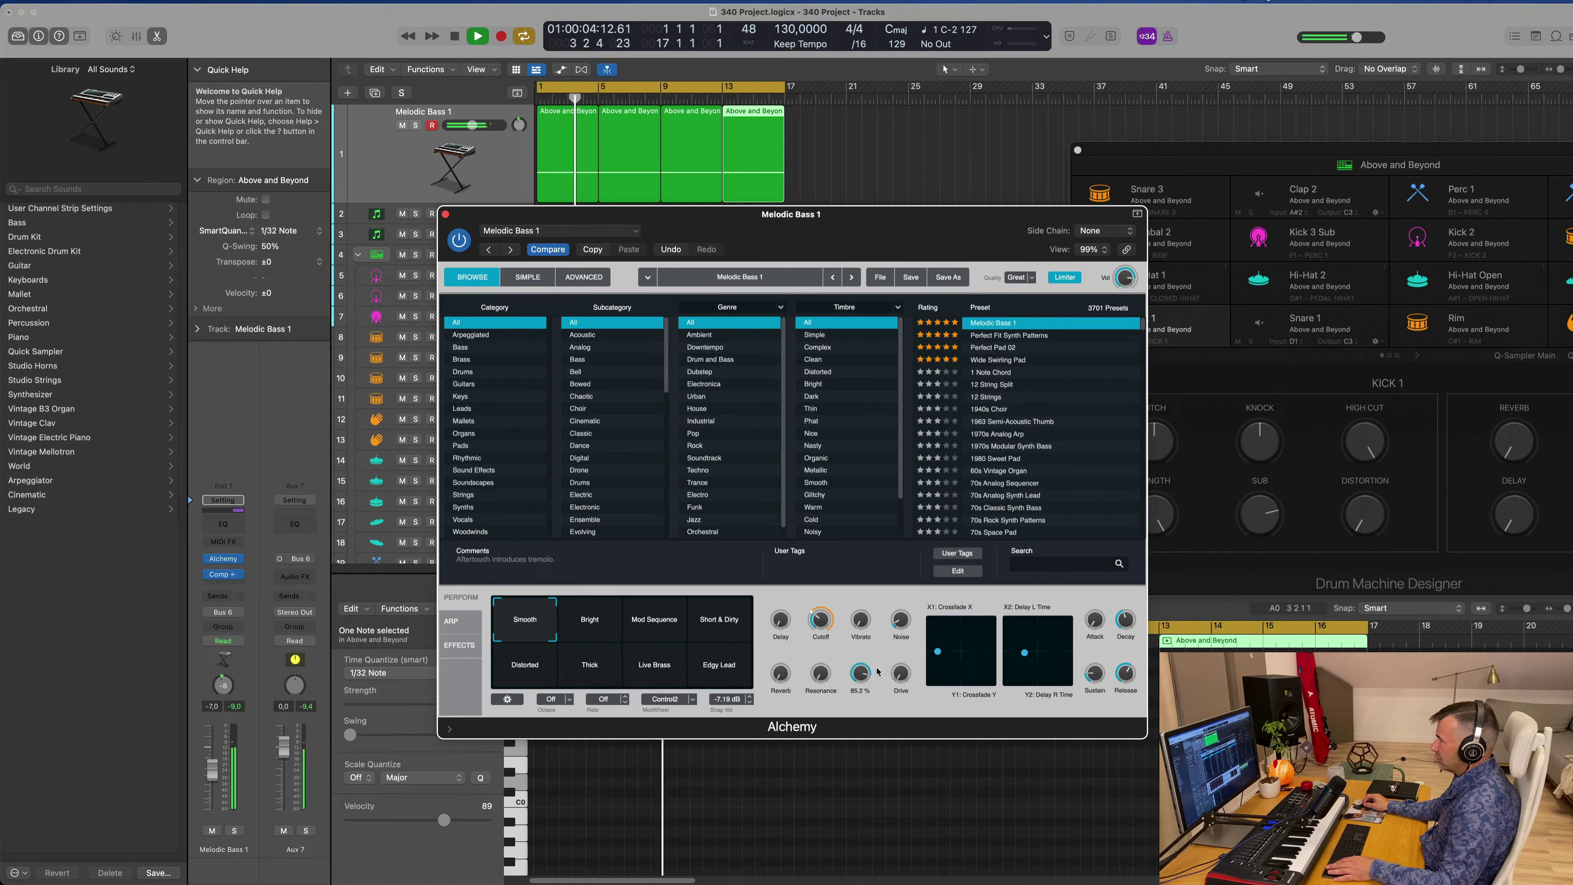
{"action": "left_click_drag", "start_coordinate": [1078, 171], "coordinate": [1070, 166]}
{"action": "key", "text": "Return"}
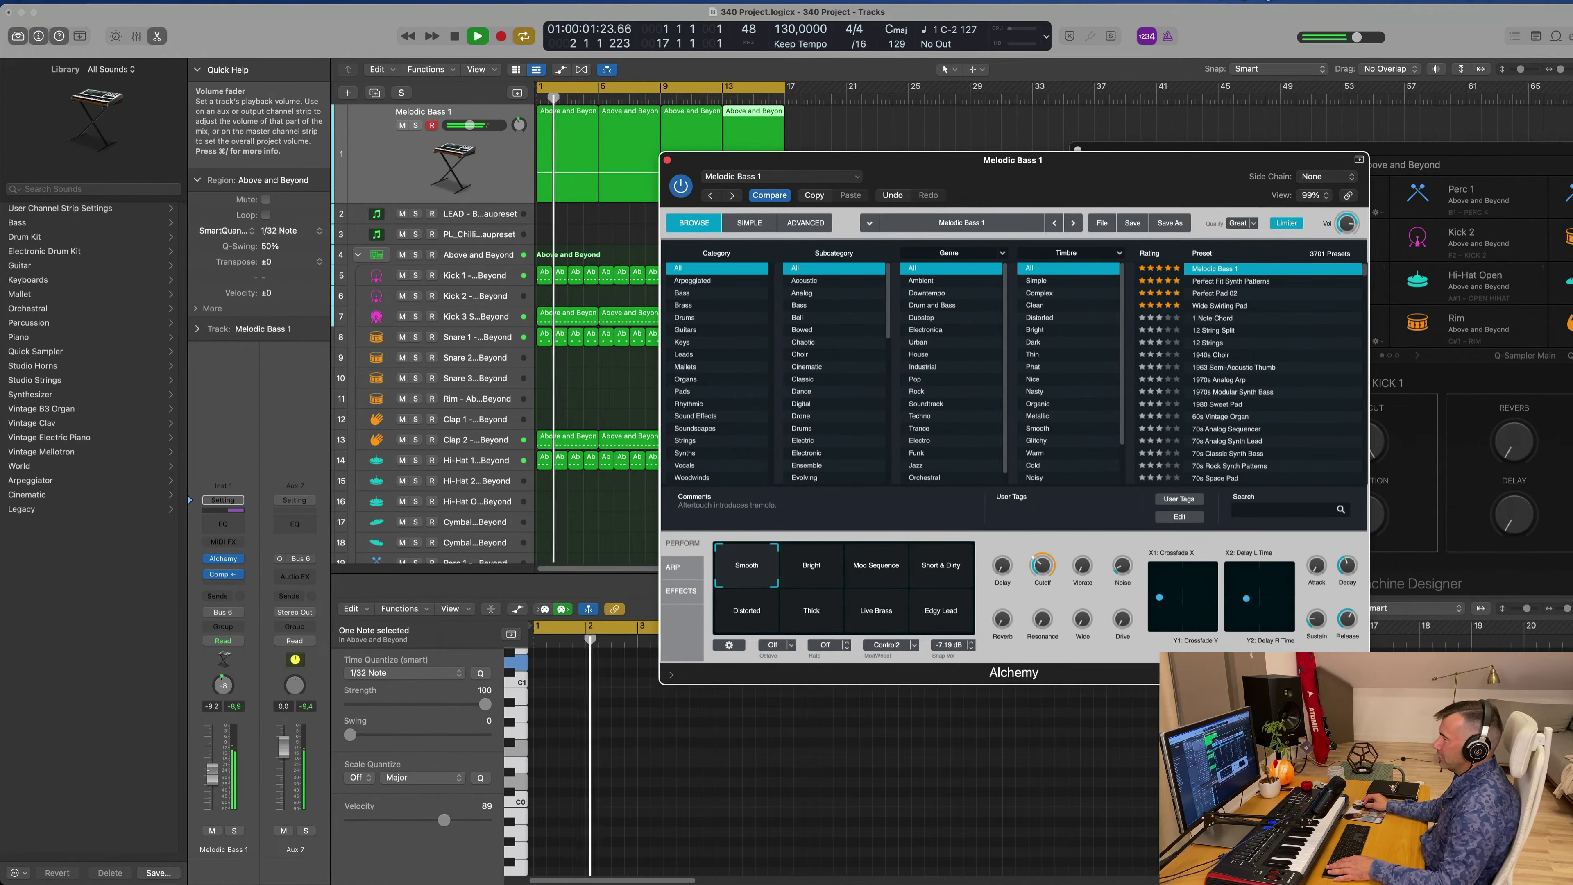
{"action": "left_click", "coordinate": [979, 142]}
{"action": "left_click_drag", "start_coordinate": [1052, 186], "coordinate": [1119, 210]}
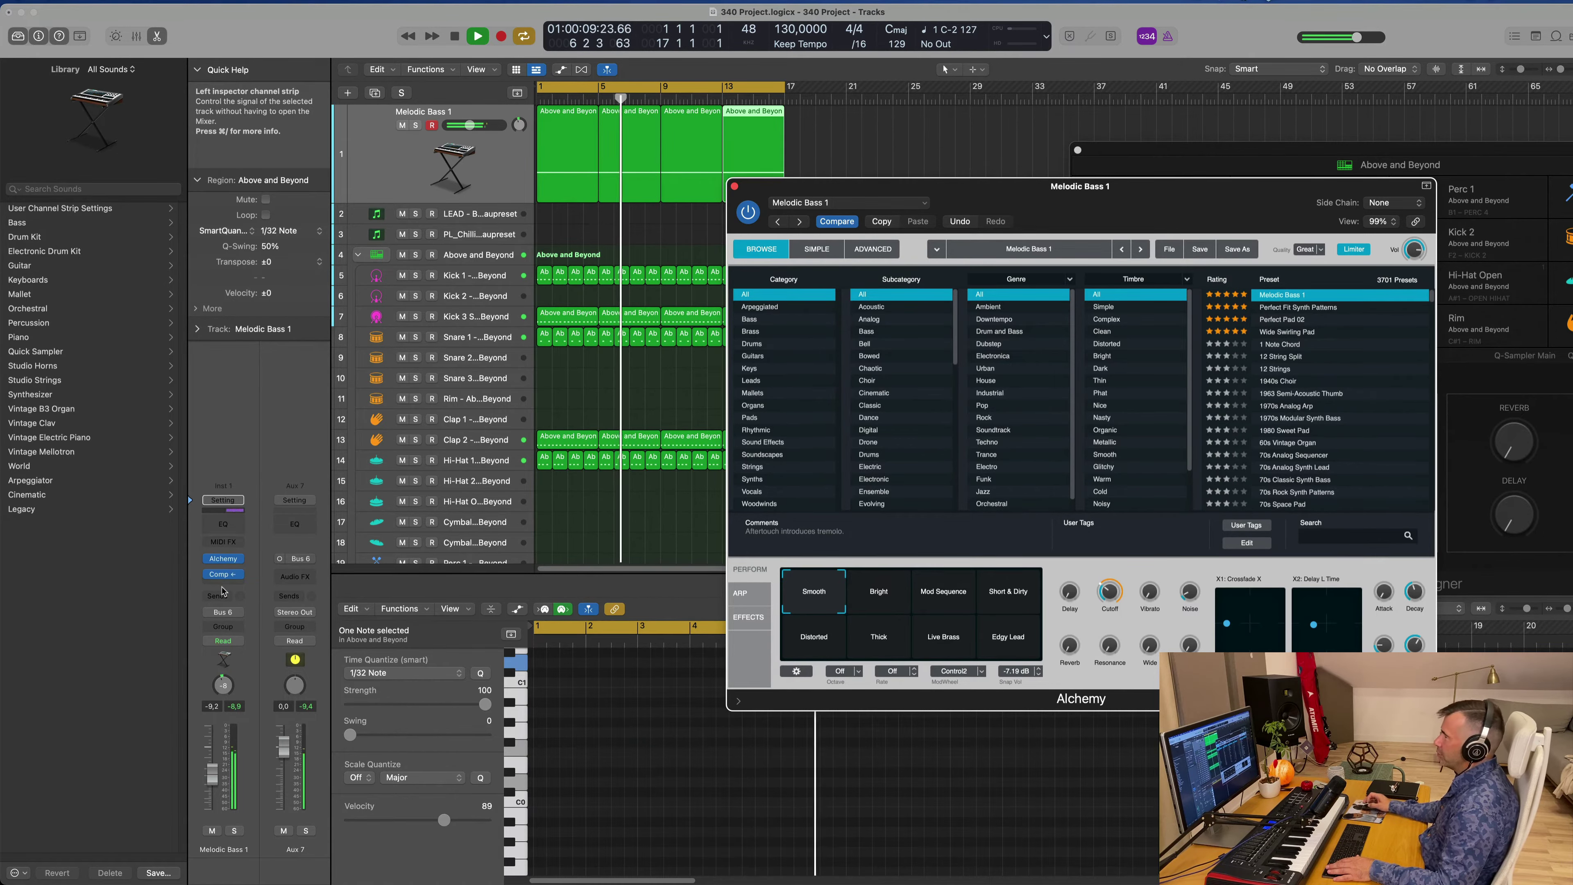
{"action": "left_click_drag", "start_coordinate": [1227, 204], "coordinate": [1058, 261]}
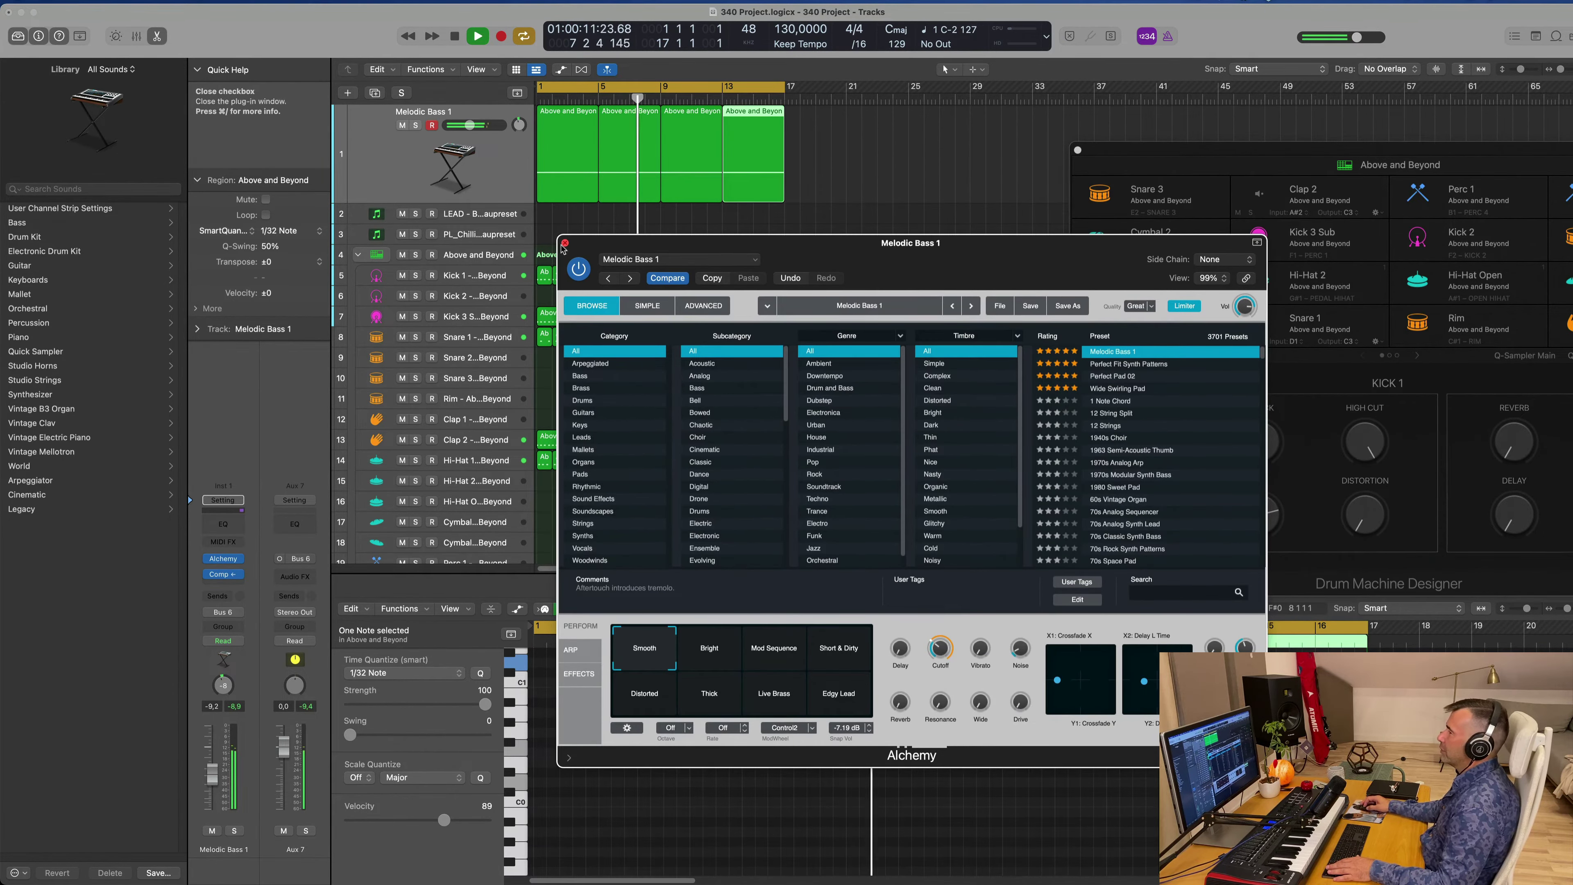
{"action": "left_click", "coordinate": [224, 582]}
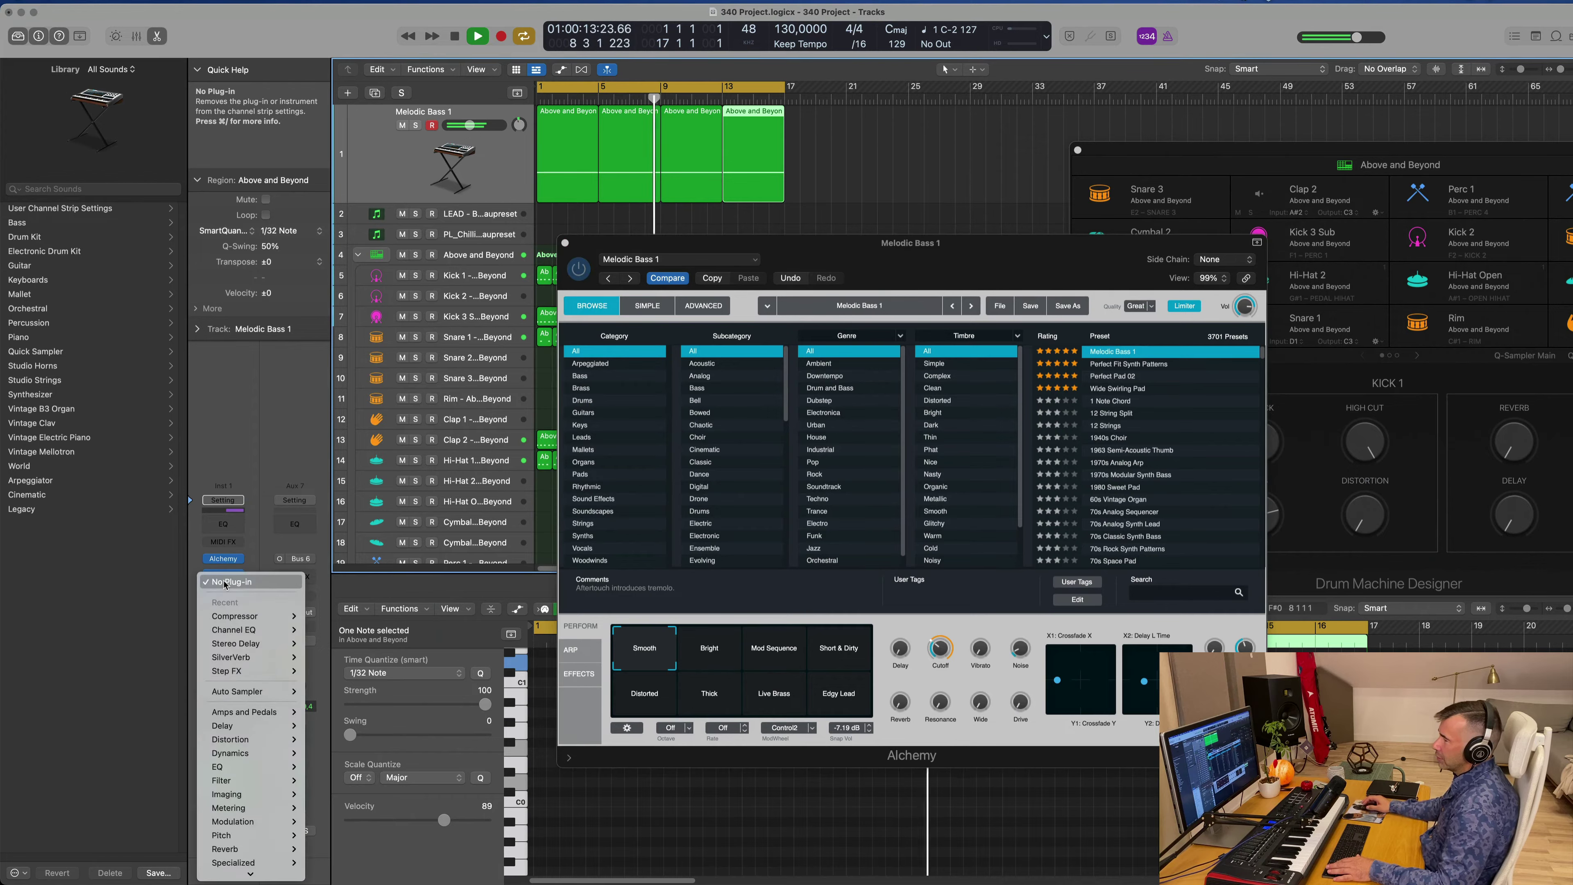
{"action": "mouse_move", "coordinate": [253, 727]}
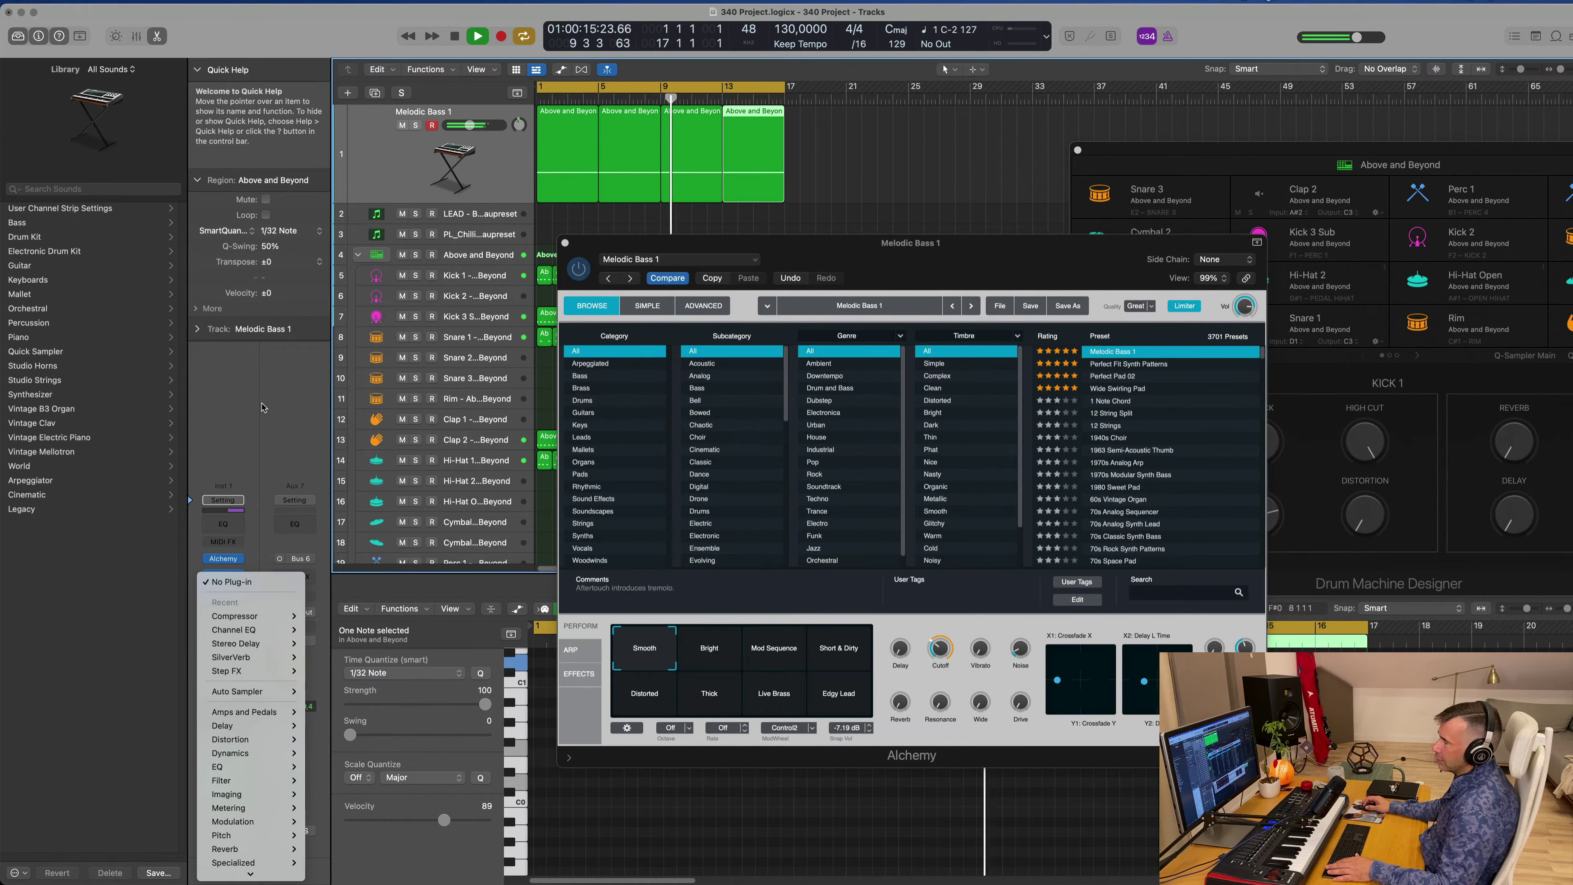
{"action": "key", "text": "Escape"}
- Add a send to Bus 8 on the Melodic Bass 1 channel and raise its send level
{"action": "left_click", "coordinate": [218, 596]}
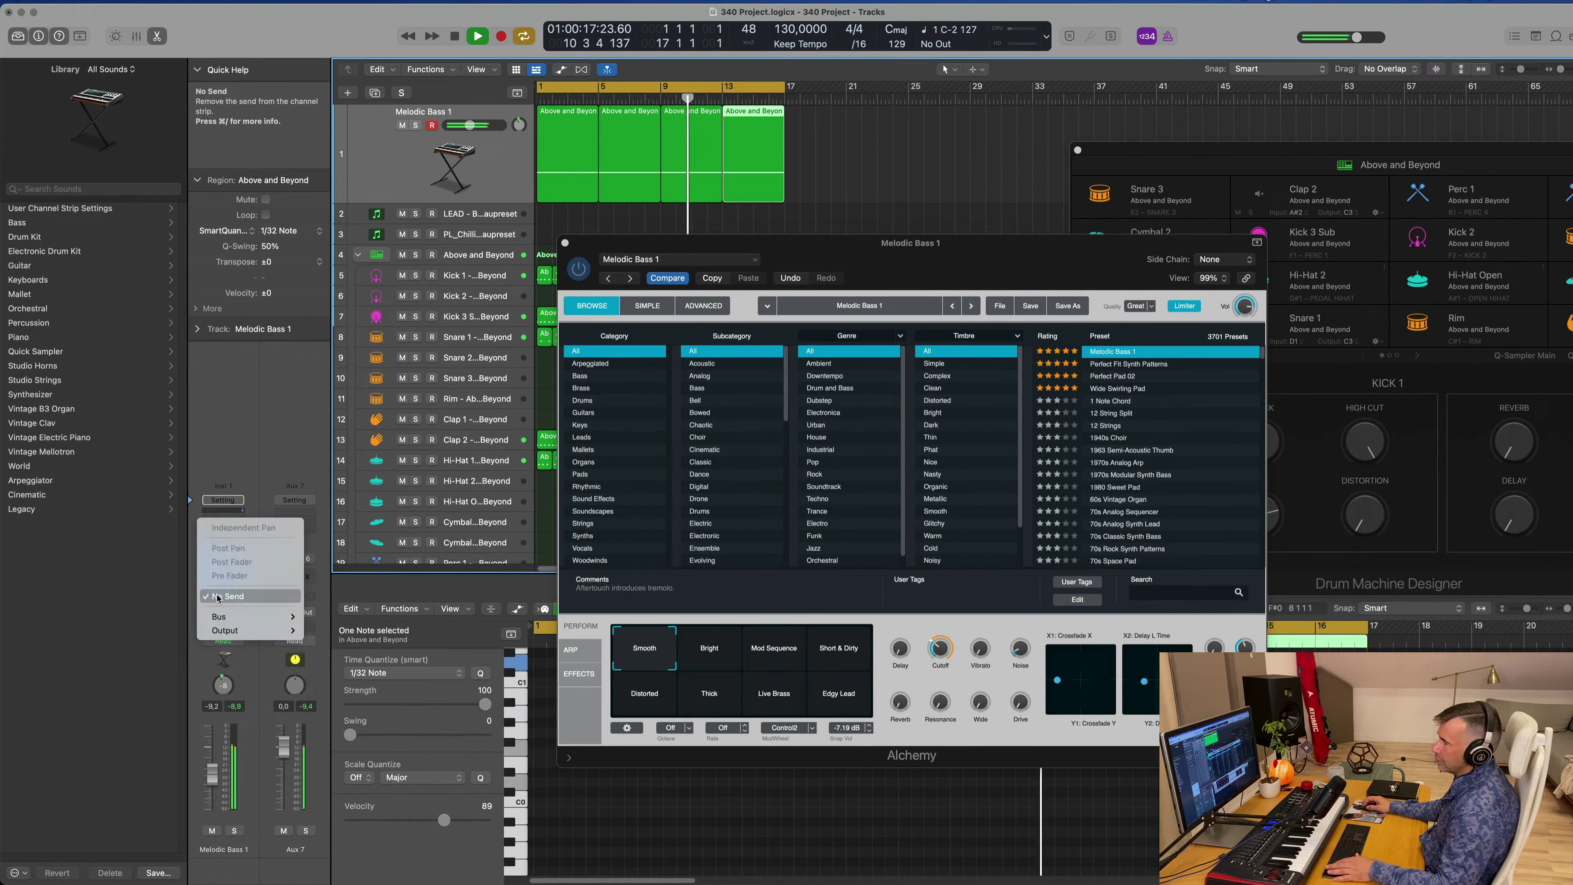
{"action": "mouse_move", "coordinate": [247, 616]}
{"action": "left_click", "coordinate": [348, 441]}
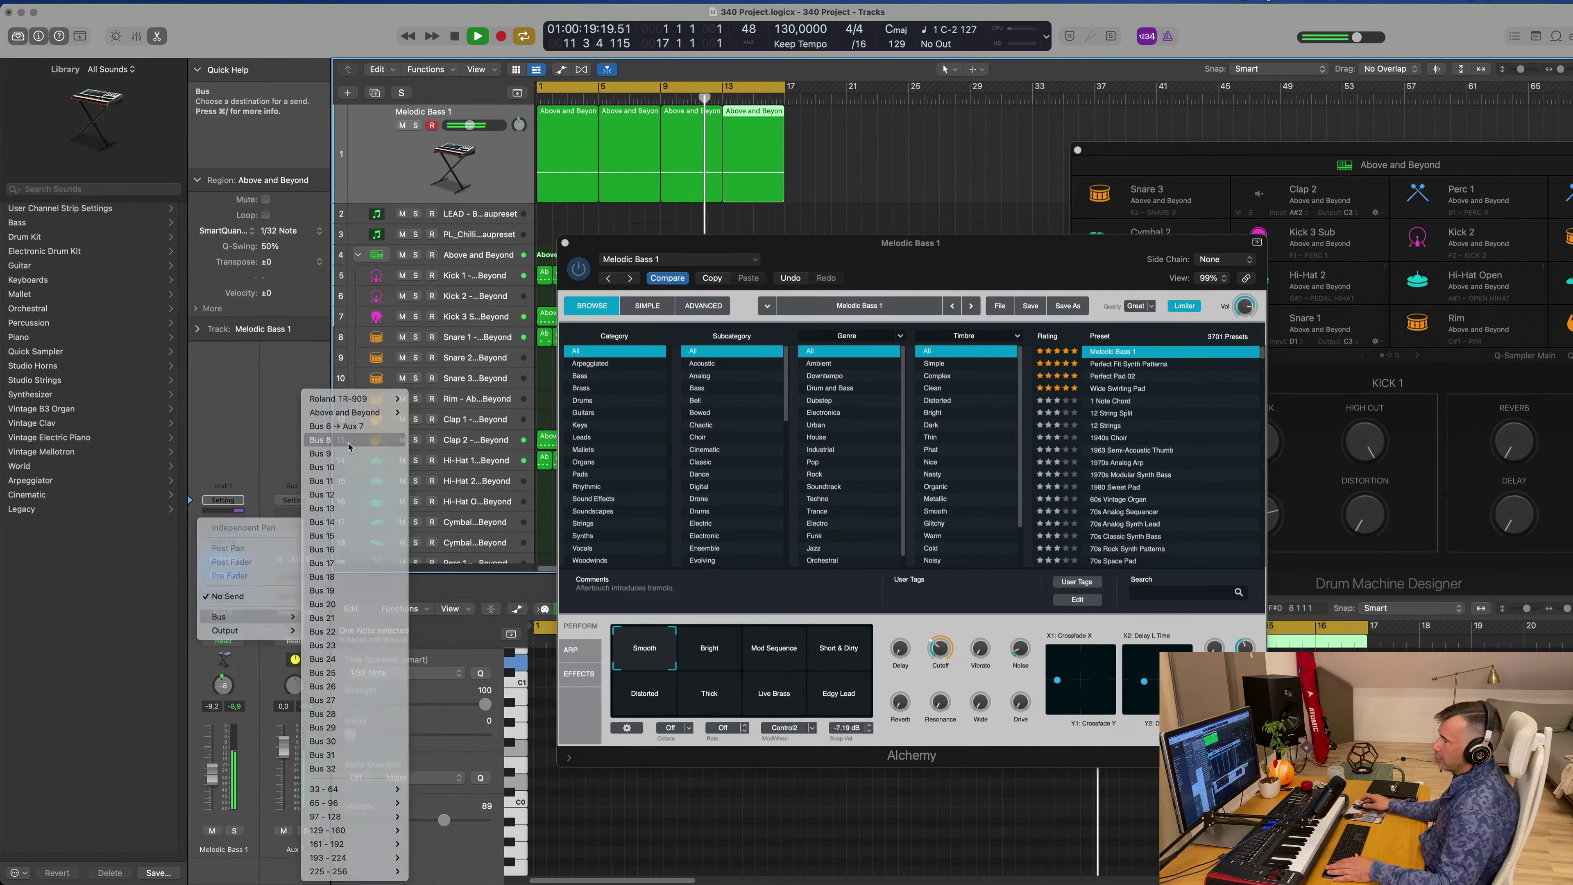
{"action": "left_click_drag", "start_coordinate": [232, 591], "coordinate": [246, 570]}
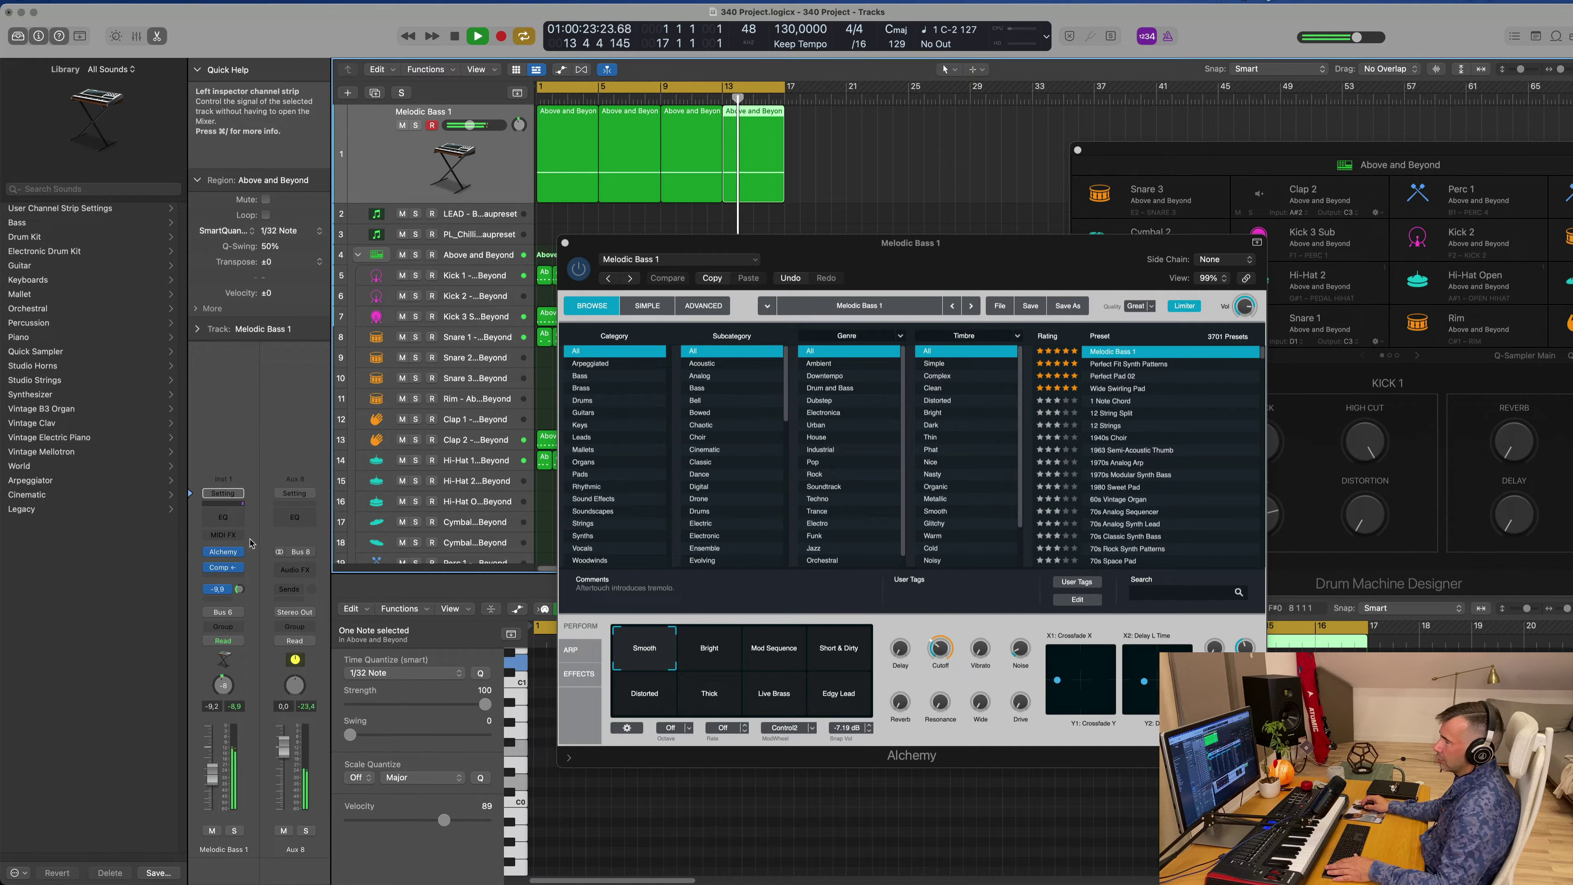
- Insert a Channel EQ on Aux 8 with a 12 dB/Oct low cut at 198 Hz and a Q of 0.88
{"action": "left_click", "coordinate": [285, 525]}
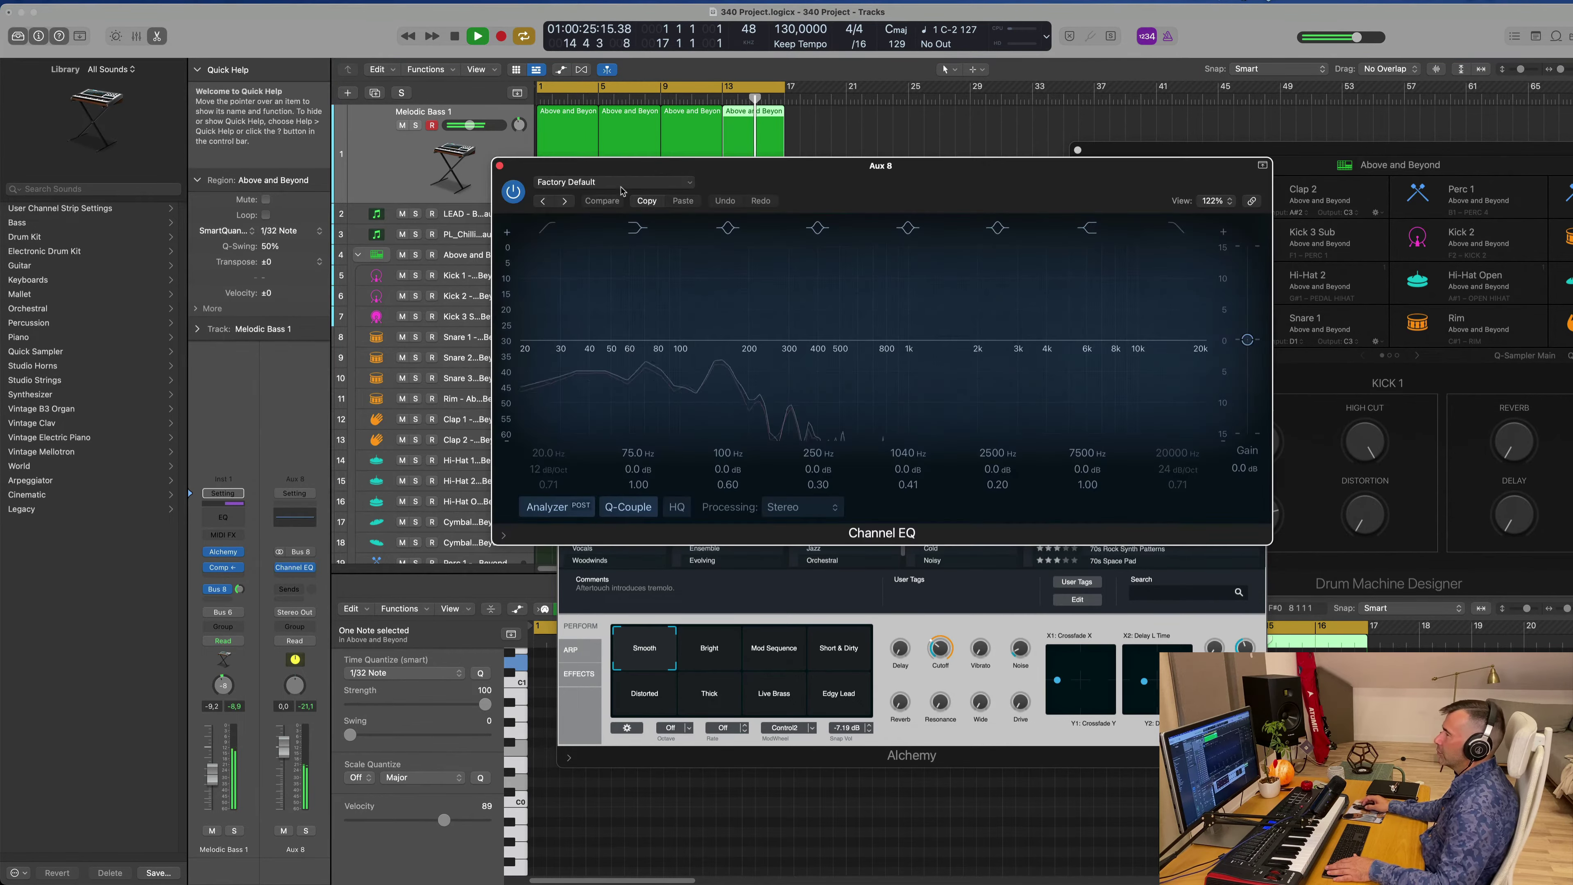
{"action": "left_click", "coordinate": [548, 229]}
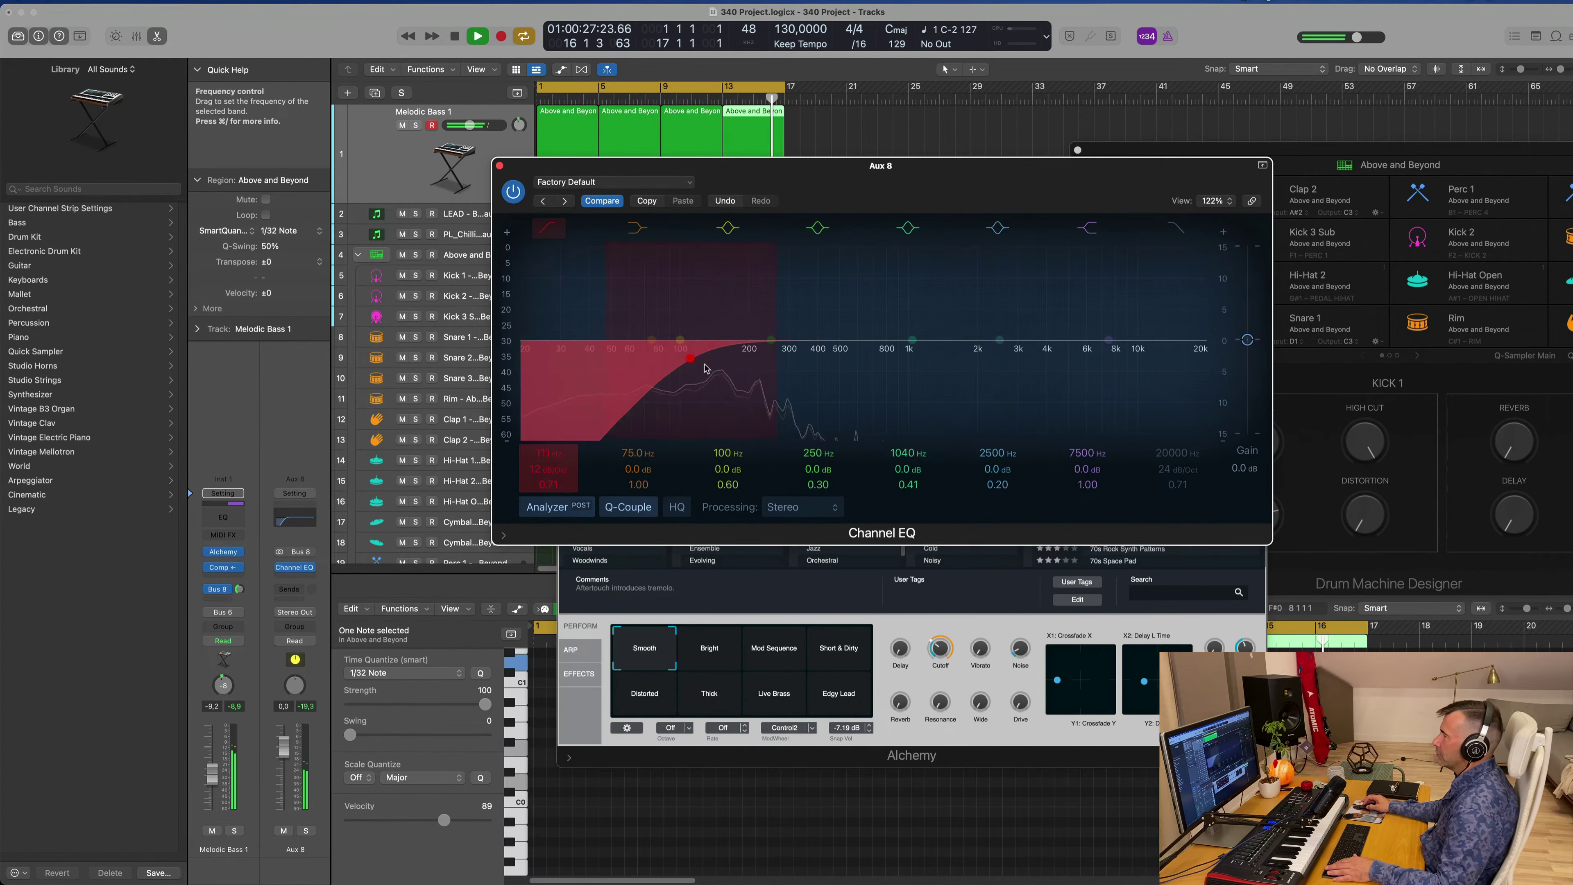
{"action": "left_click_drag", "start_coordinate": [657, 358], "coordinate": [749, 356]}
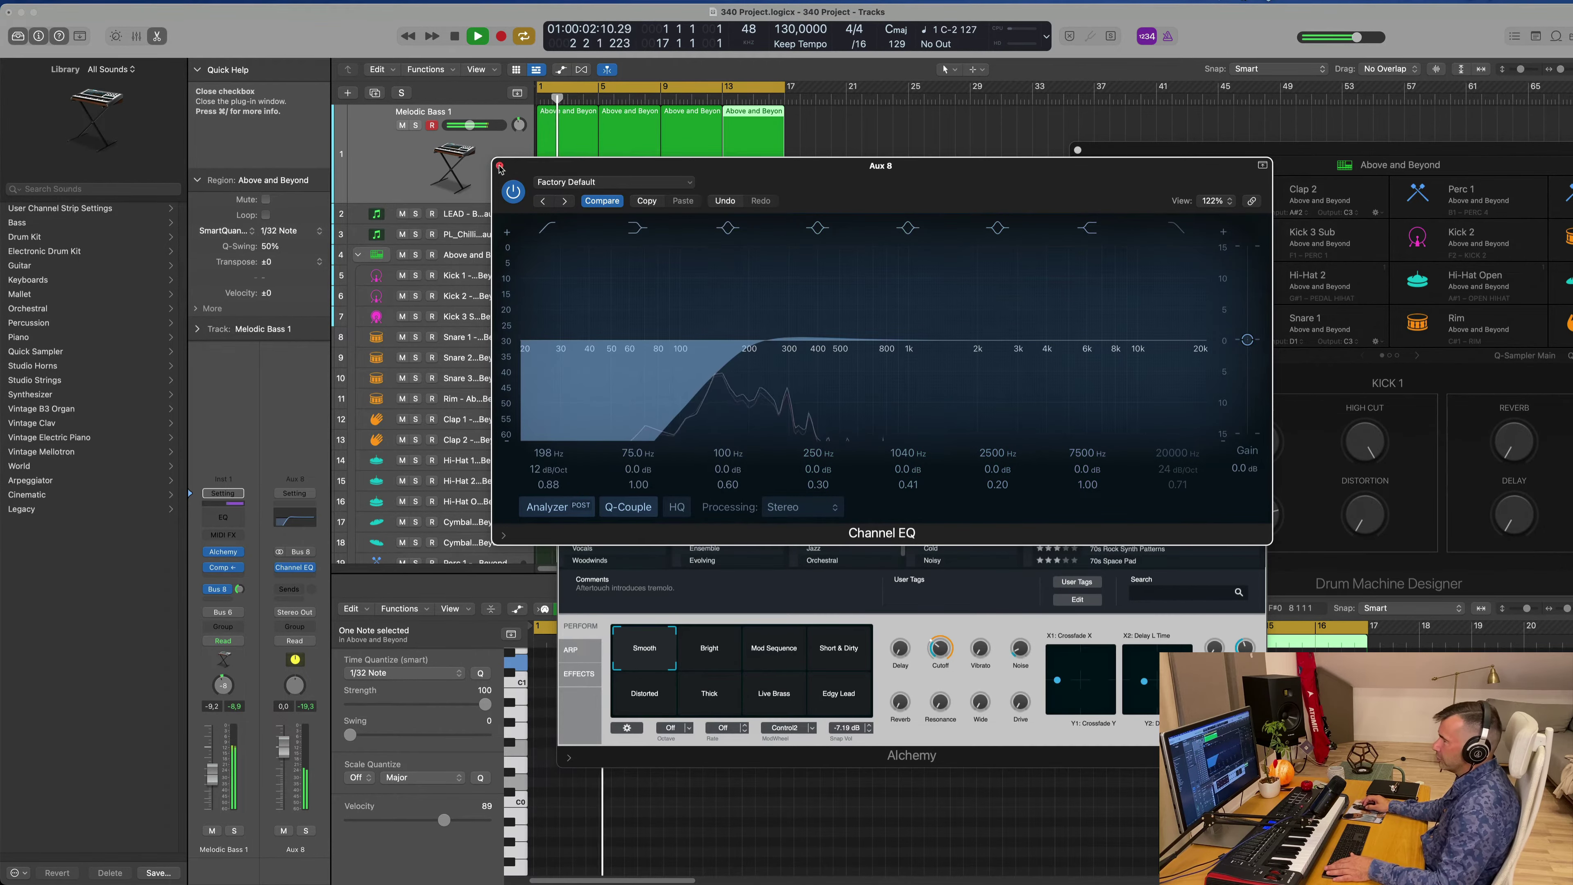
{"action": "left_click", "coordinate": [500, 166]}
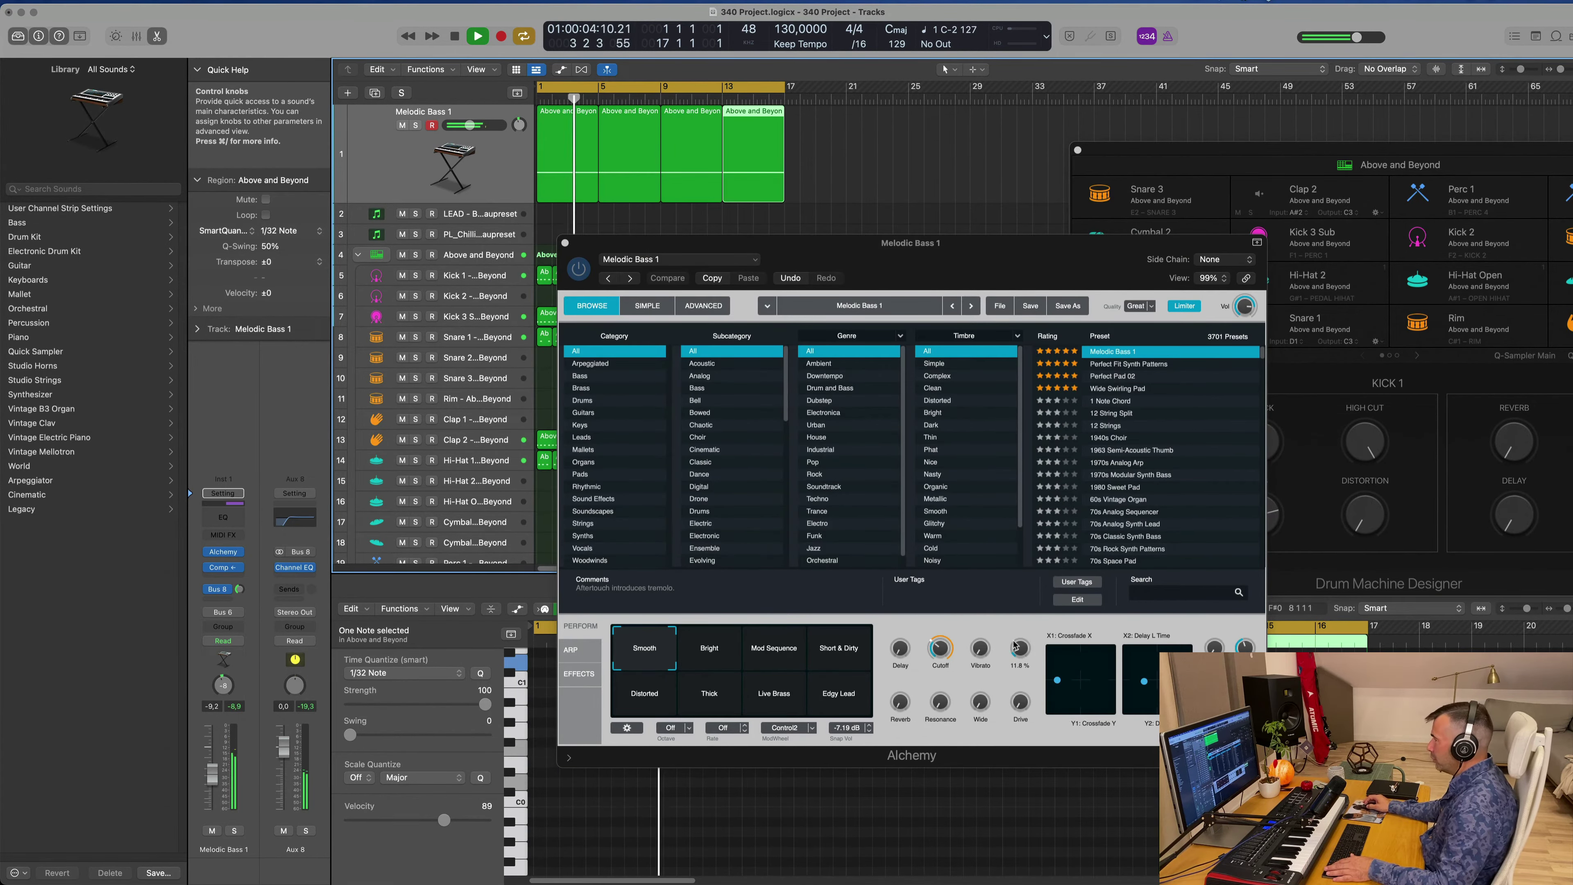
- Widen the bass in Alchemy and balance its parallel bus, with the Bus 8 send at -0.9 dB and Aux 8 at -1.3 dB
{"action": "left_click_drag", "start_coordinate": [979, 704], "coordinate": [982, 682]}
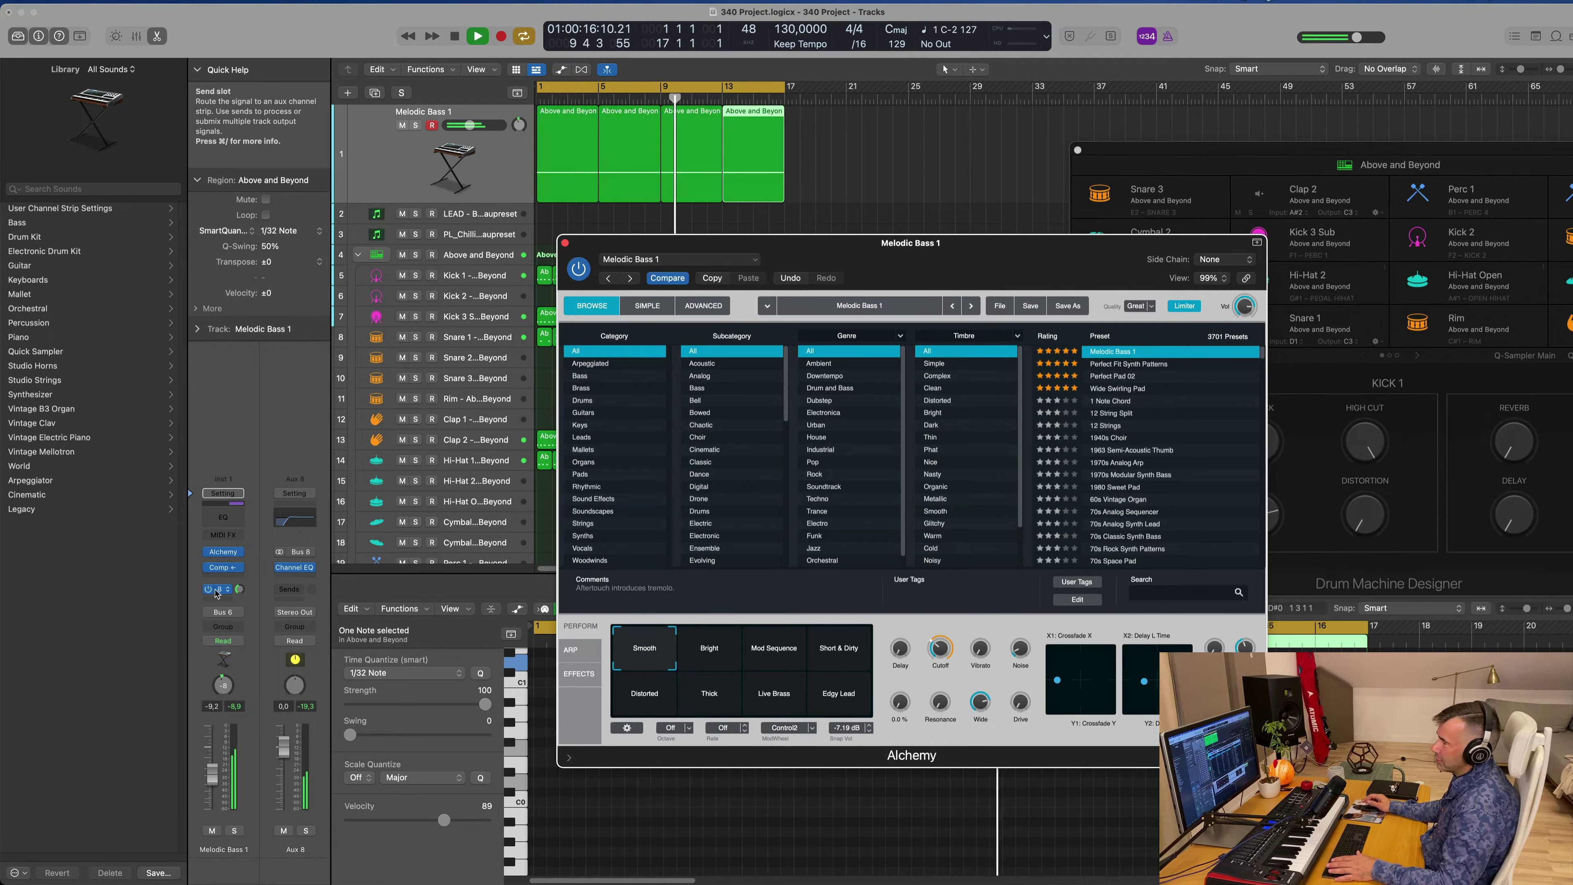
{"action": "left_click_drag", "start_coordinate": [241, 593], "coordinate": [242, 582]}
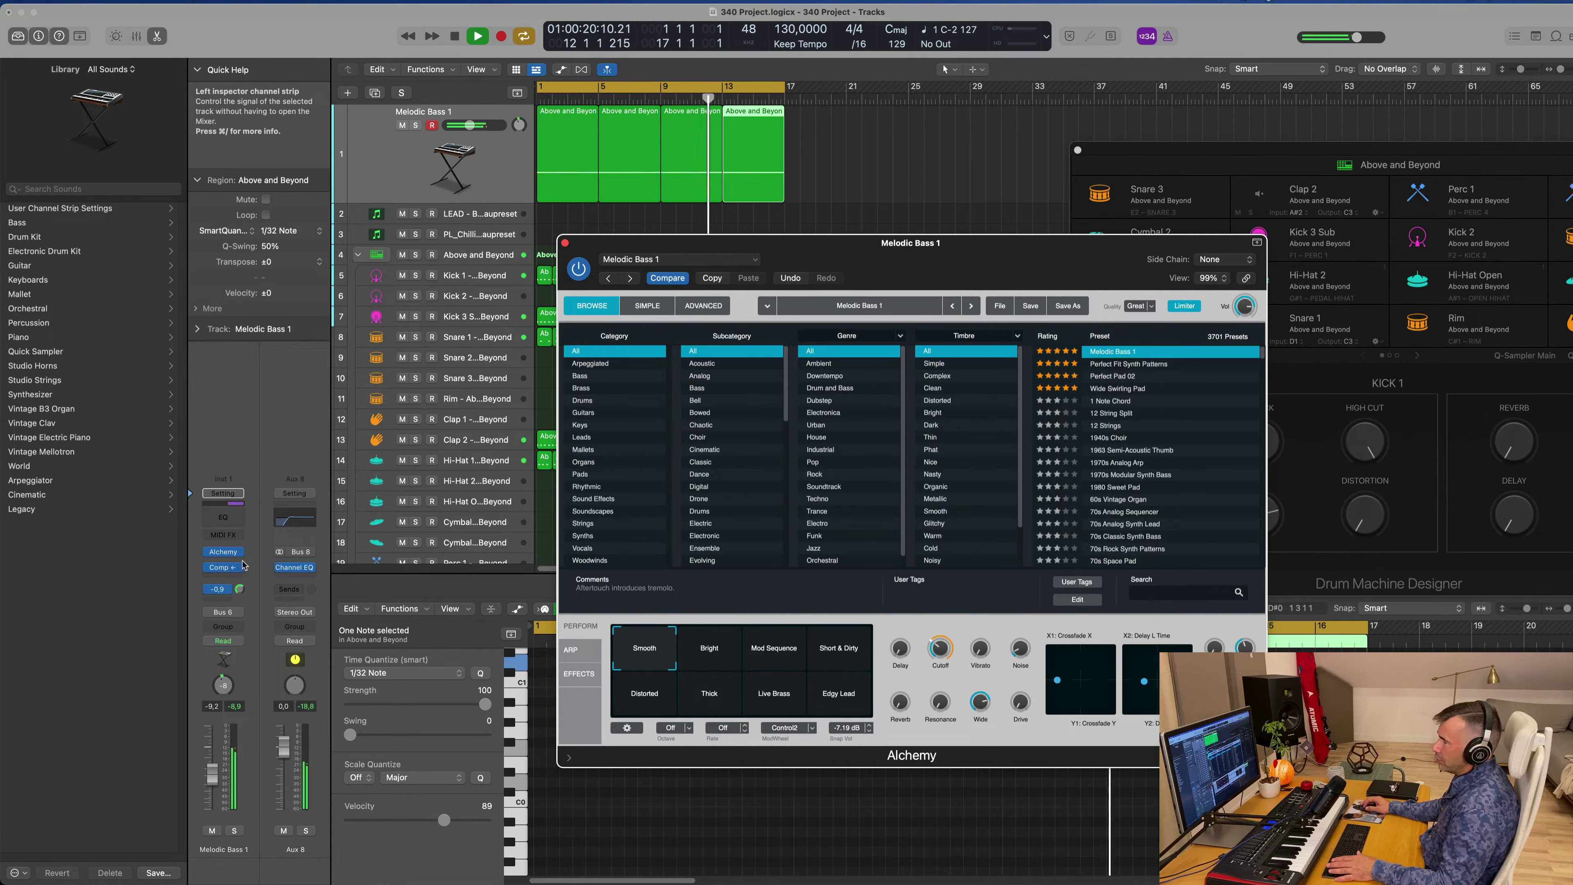
{"action": "left_click", "coordinate": [282, 748]}
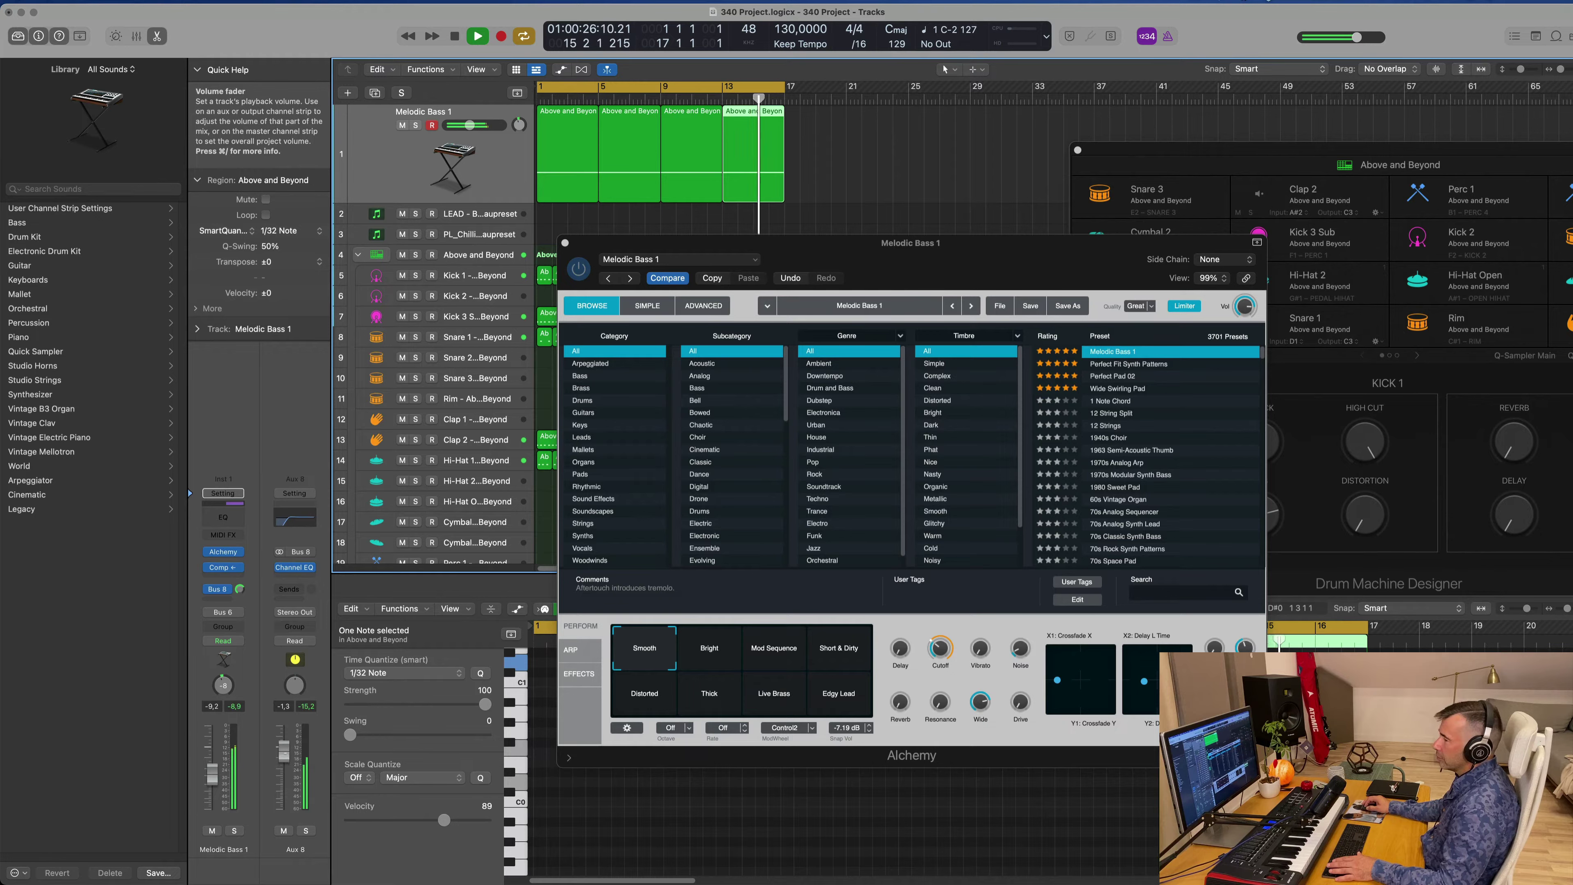
- Readjust Alchemy's Cutoff for the bass and close the Alchemy window
{"action": "left_click", "coordinate": [940, 663]}
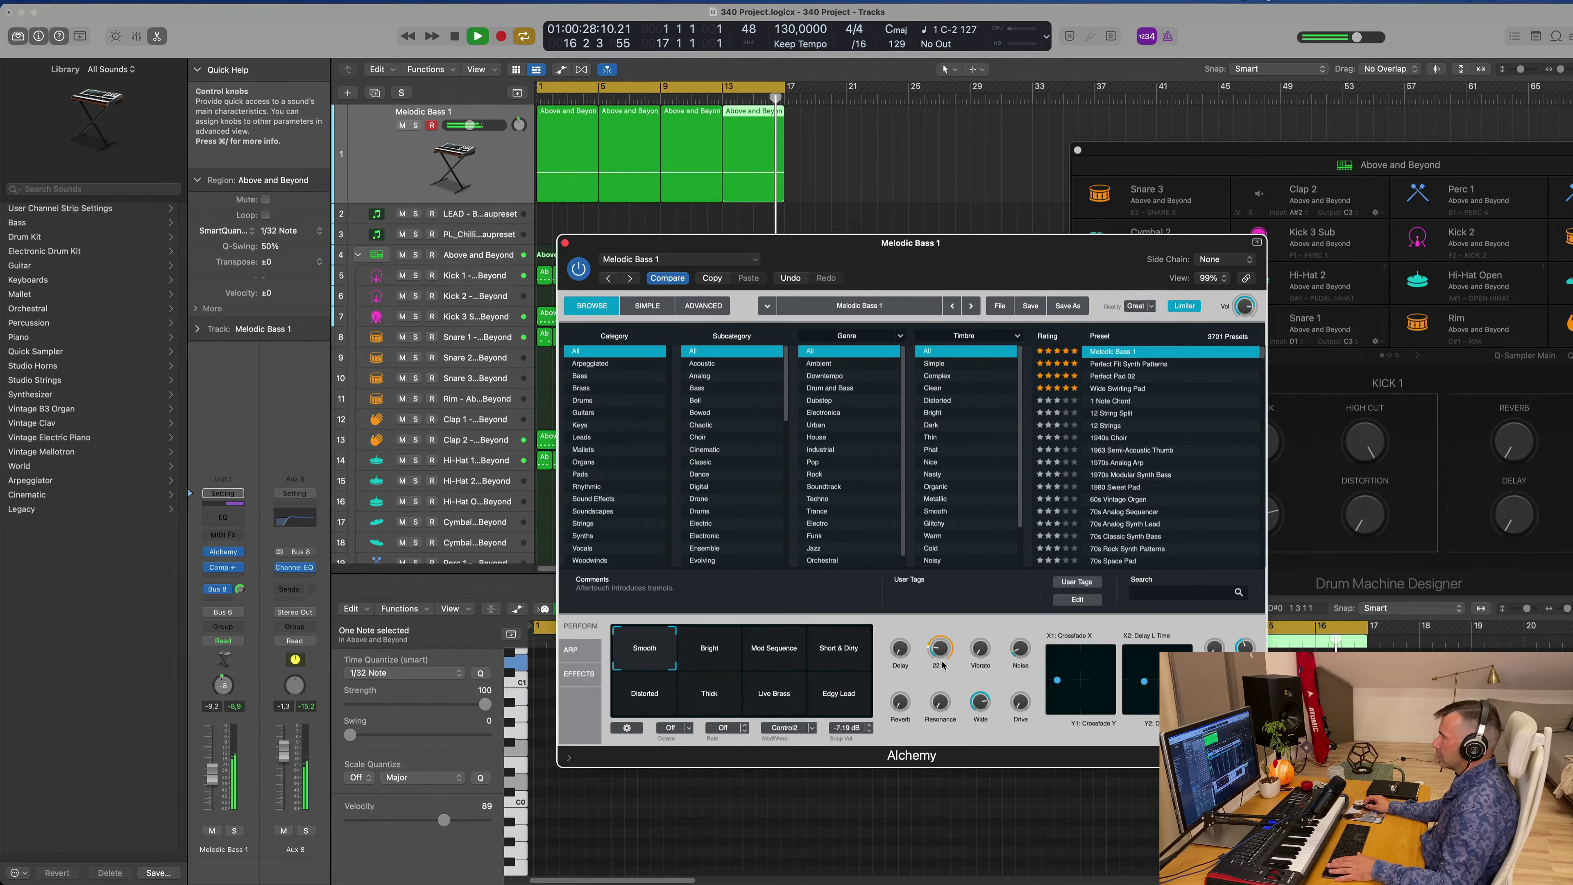
{"action": "left_click_drag", "start_coordinate": [942, 666], "coordinate": [995, 623]}
{"action": "left_click_drag", "start_coordinate": [562, 246], "coordinate": [437, 319]}
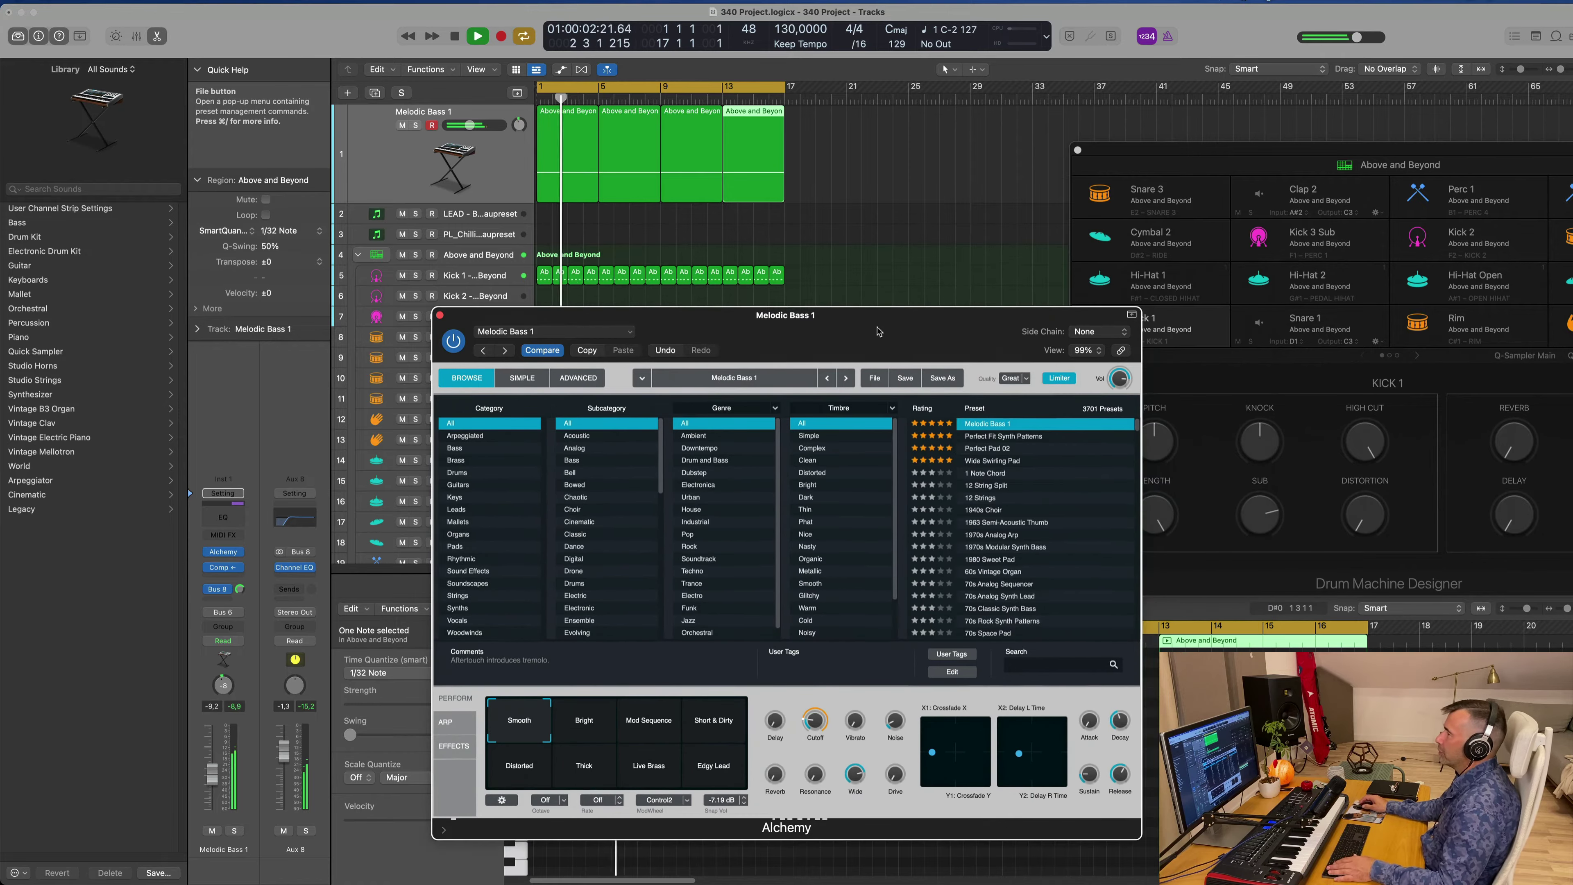
{"action": "left_click", "coordinate": [439, 316]}
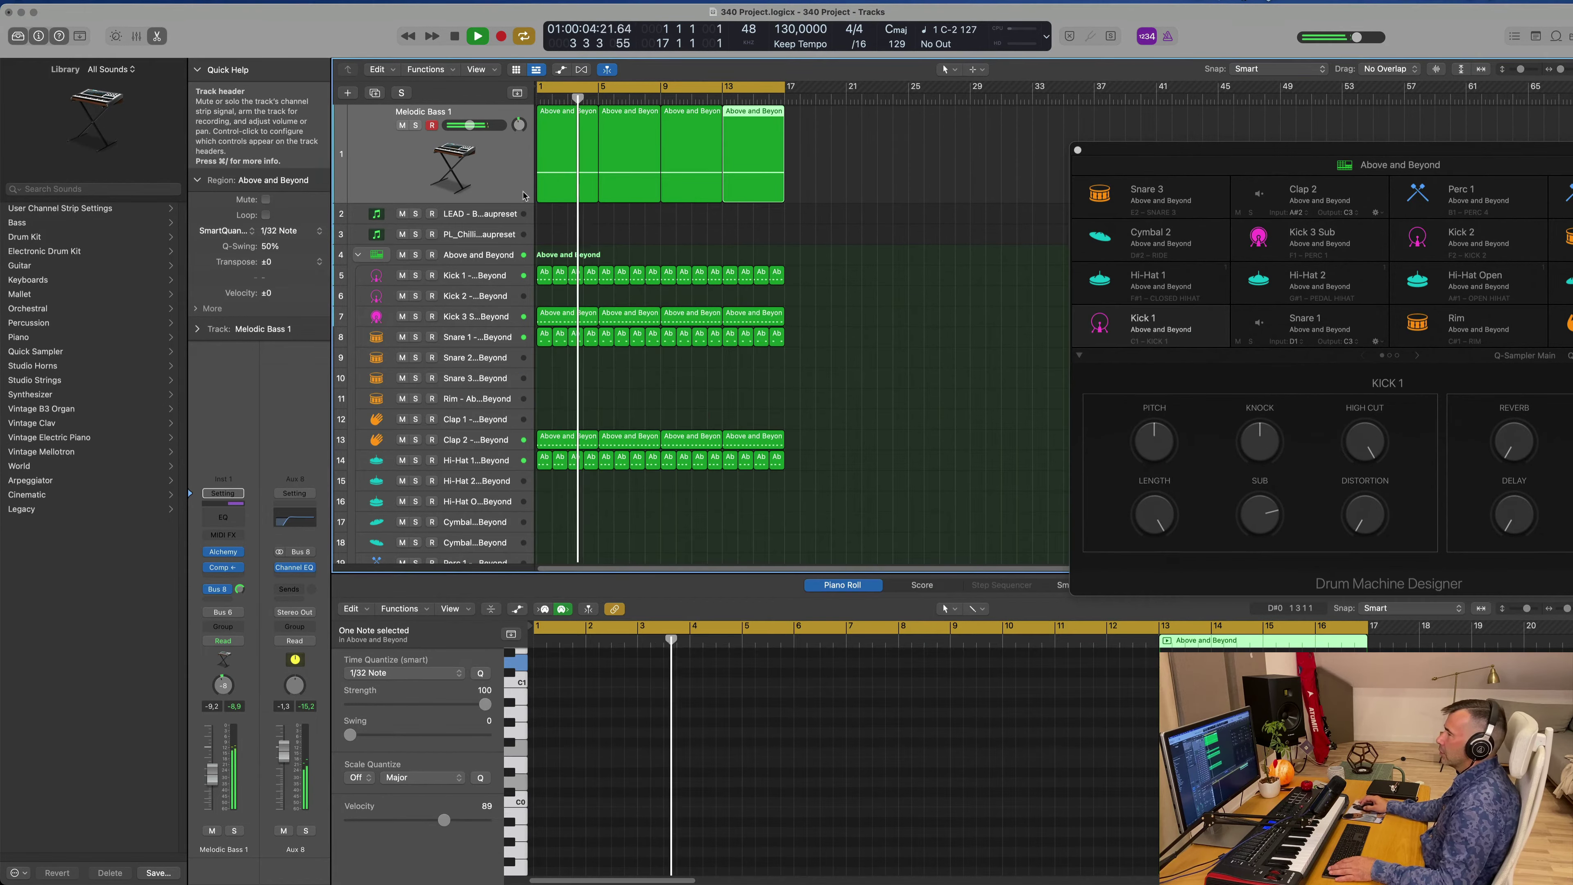
- Select all four Melodic Bass 1 regions and reduce the height of that track
{"action": "left_click", "coordinate": [501, 200]}
{"action": "left_click_drag", "start_coordinate": [500, 201], "coordinate": [527, 167]}
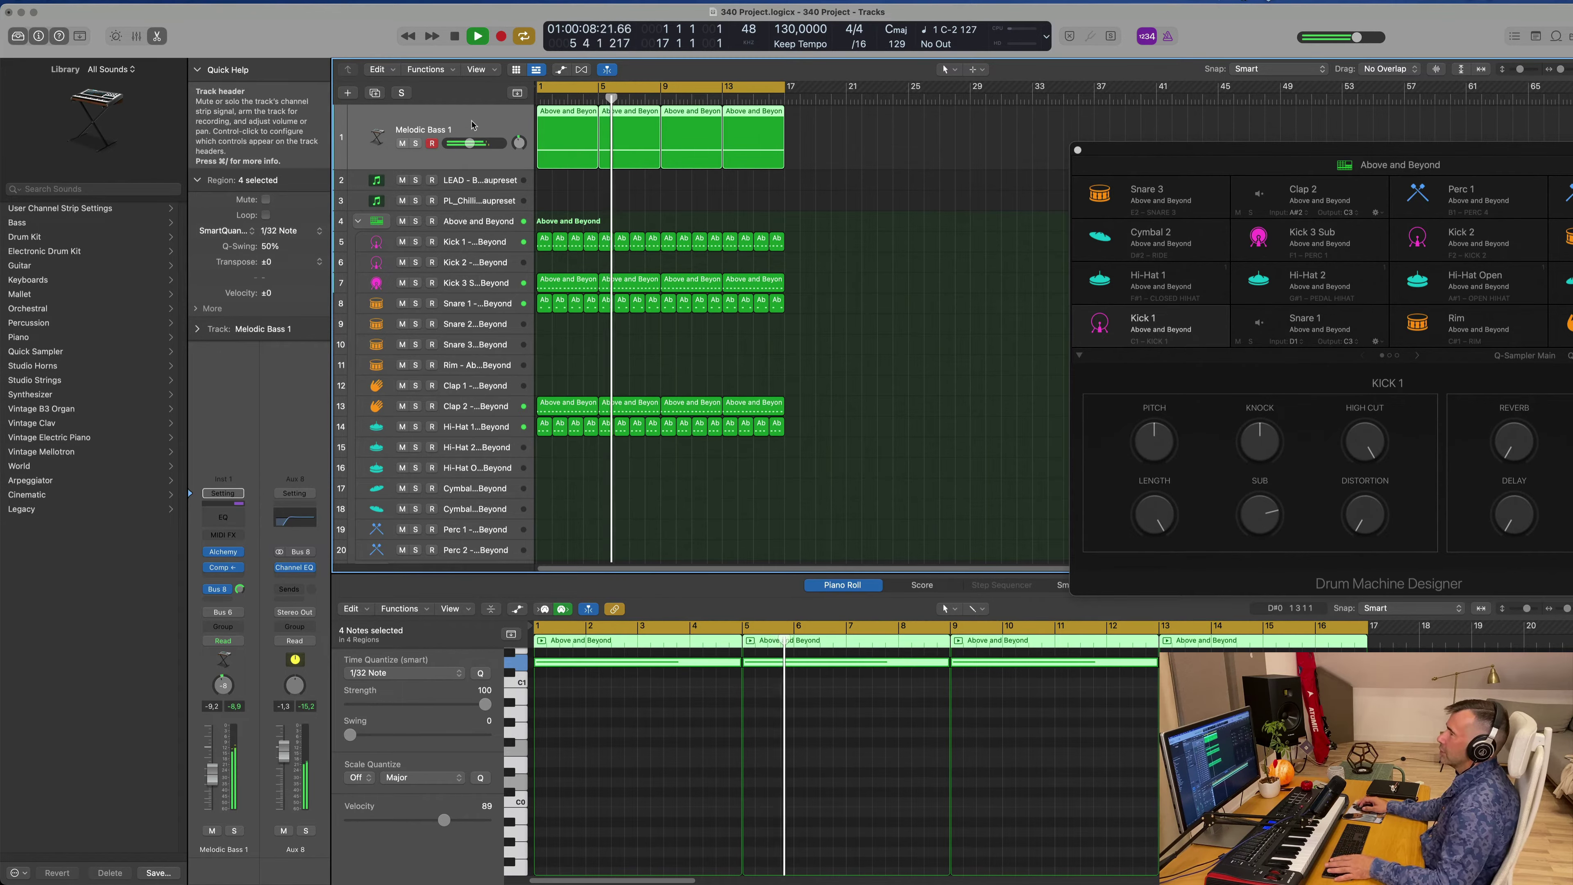
- Nudge the Melodic Bass 1 pan closer to the centre and set its volume to -7.8 dB
{"action": "left_click_drag", "start_coordinate": [214, 777], "coordinate": [214, 782]}
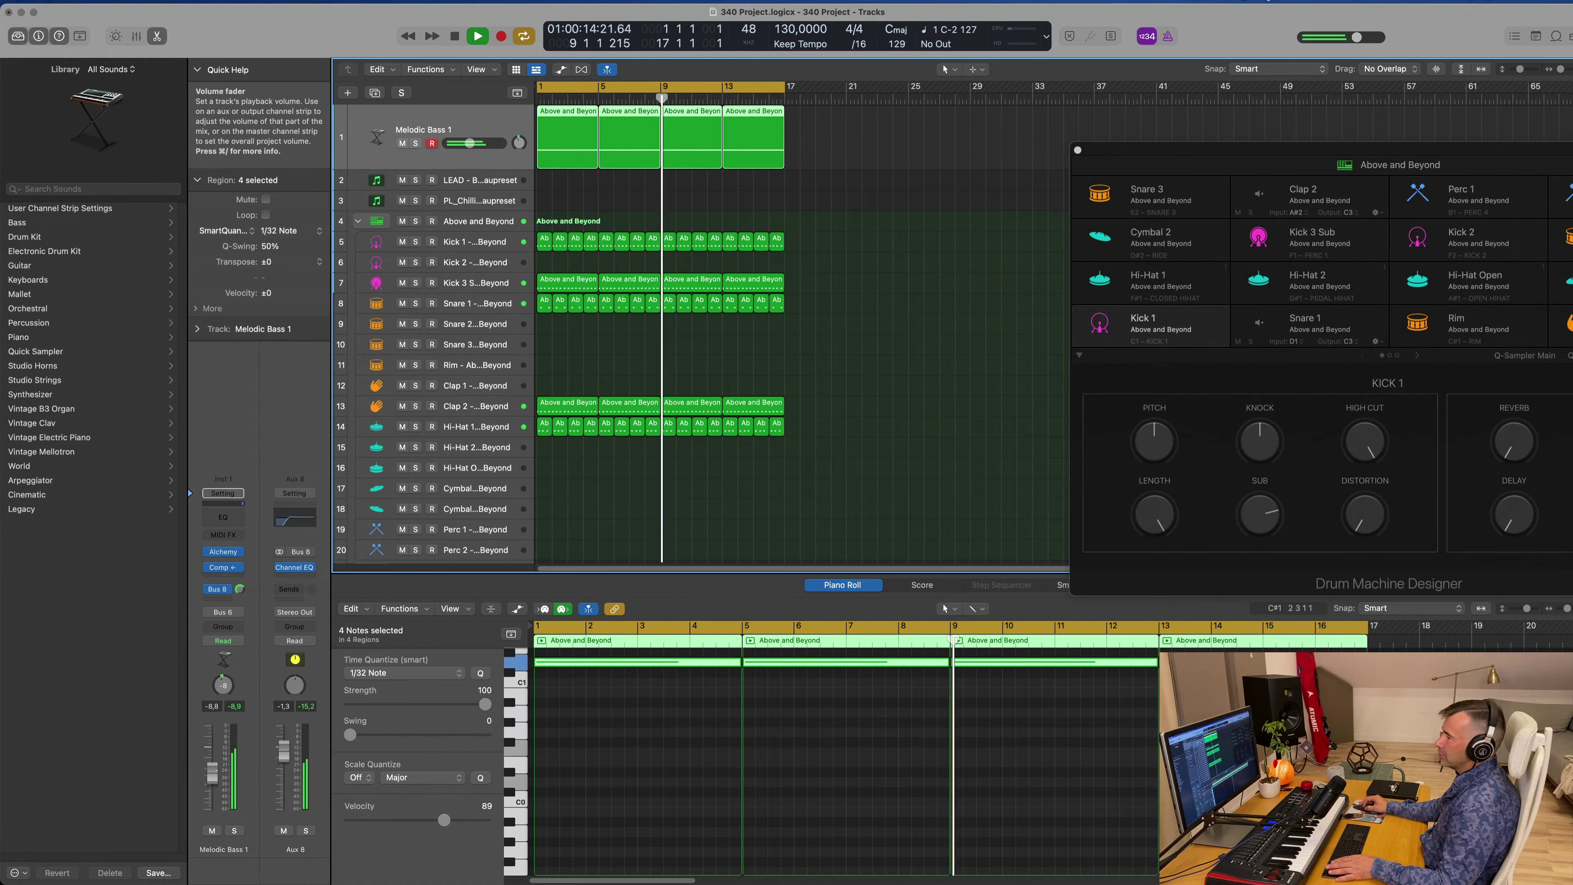
{"action": "left_click_drag", "start_coordinate": [212, 778], "coordinate": [212, 773]}
{"action": "left_click_drag", "start_coordinate": [223, 684], "coordinate": [223, 685]}
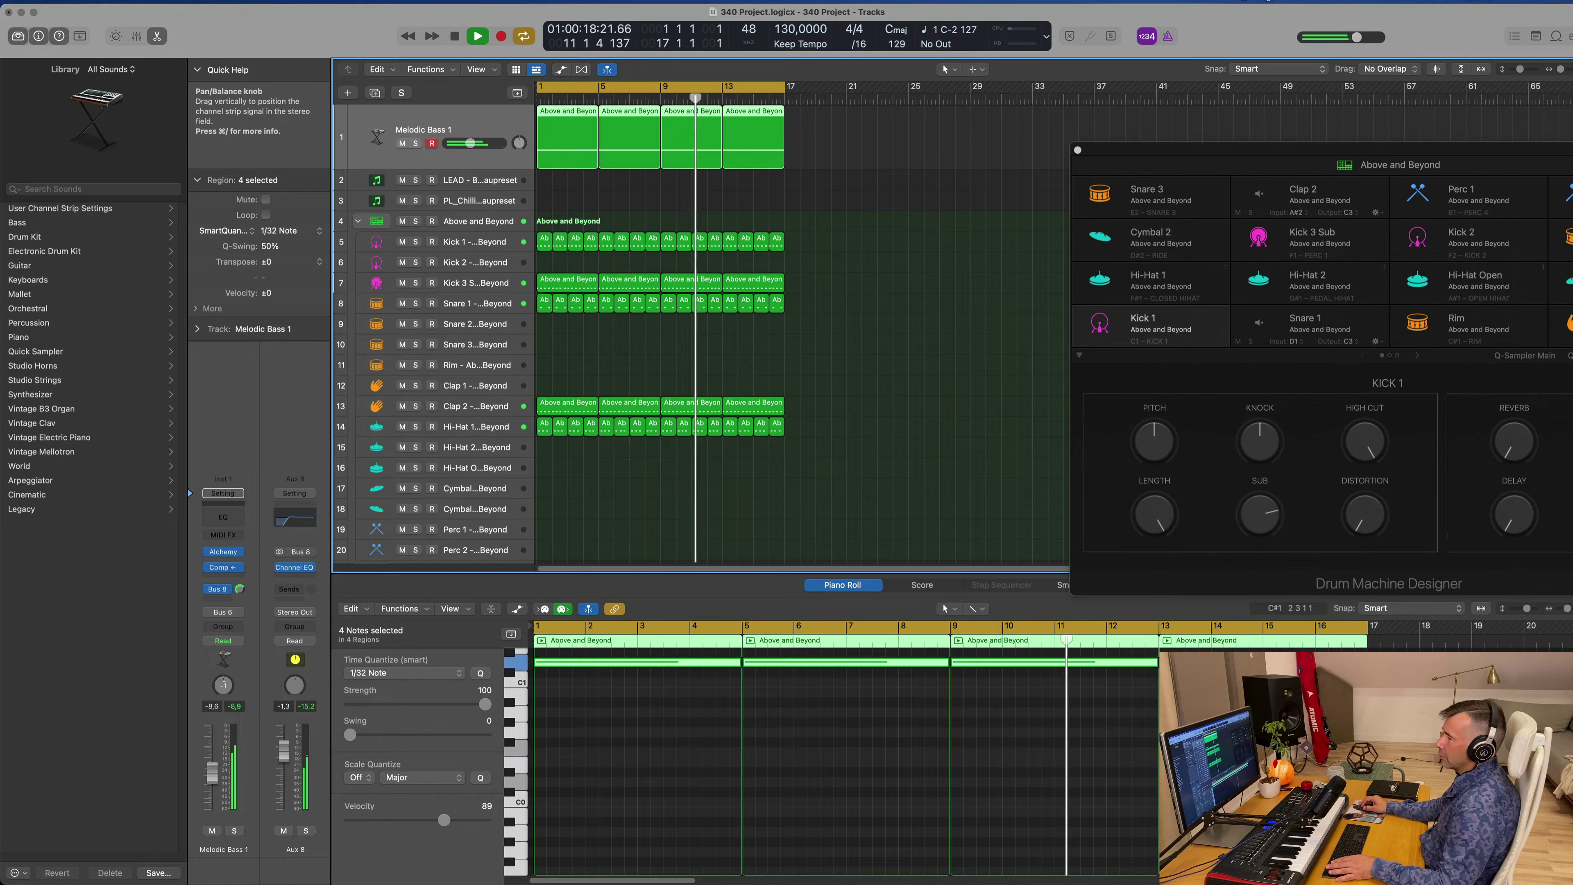
{"action": "left_click_drag", "start_coordinate": [212, 773], "coordinate": [211, 771]}
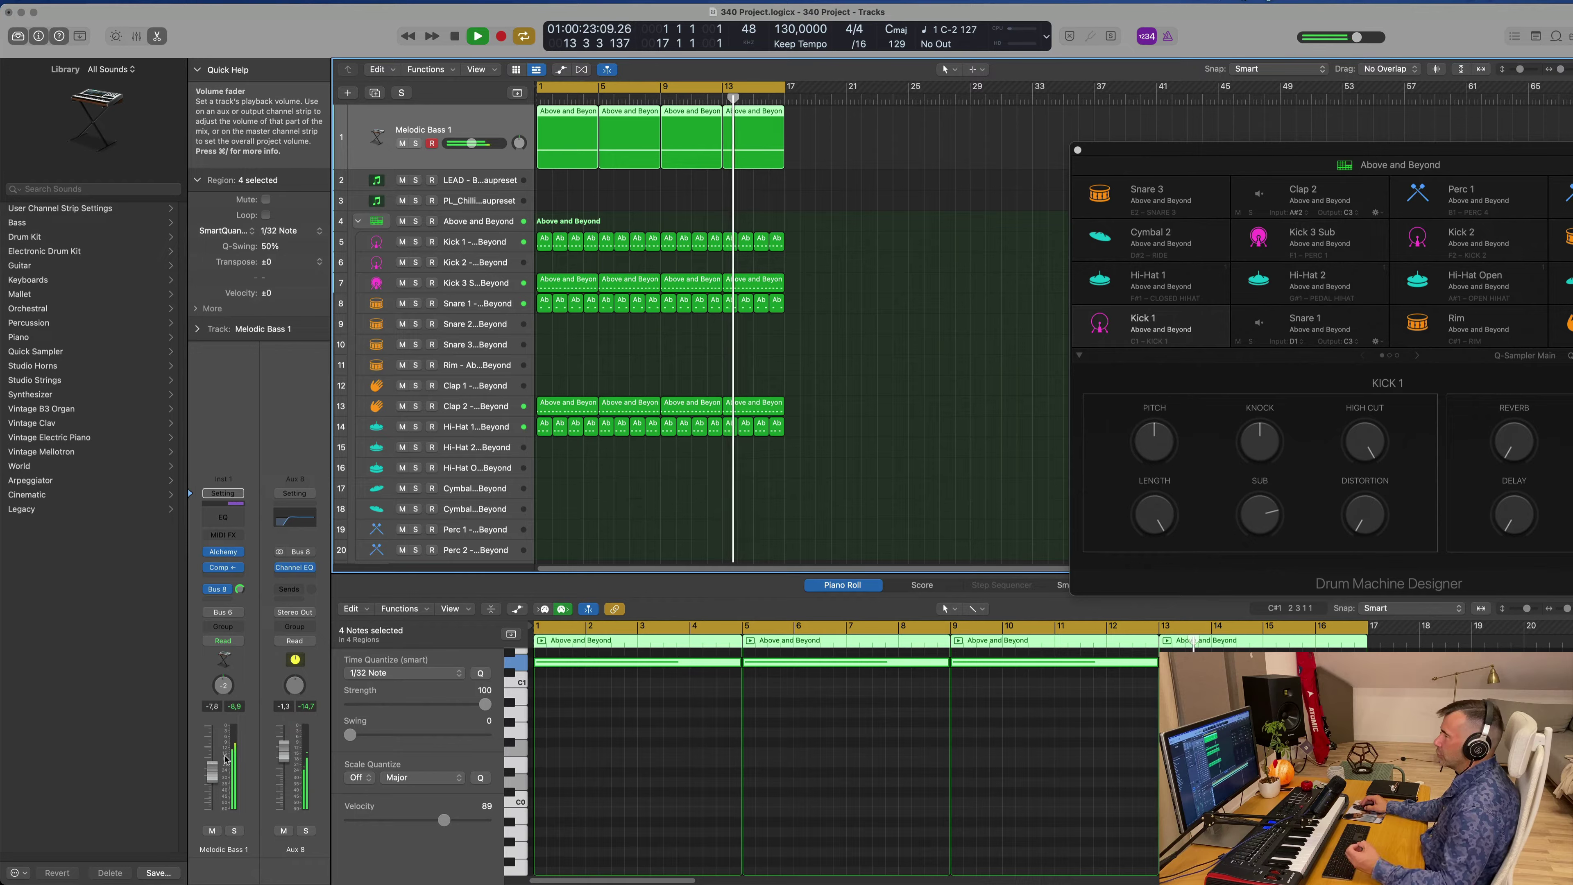
- Select the LEAD - Basic Super Saw track, open its Sylenth1 instrument and add a send to Bus 9
{"action": "left_click", "coordinate": [904, 292]}
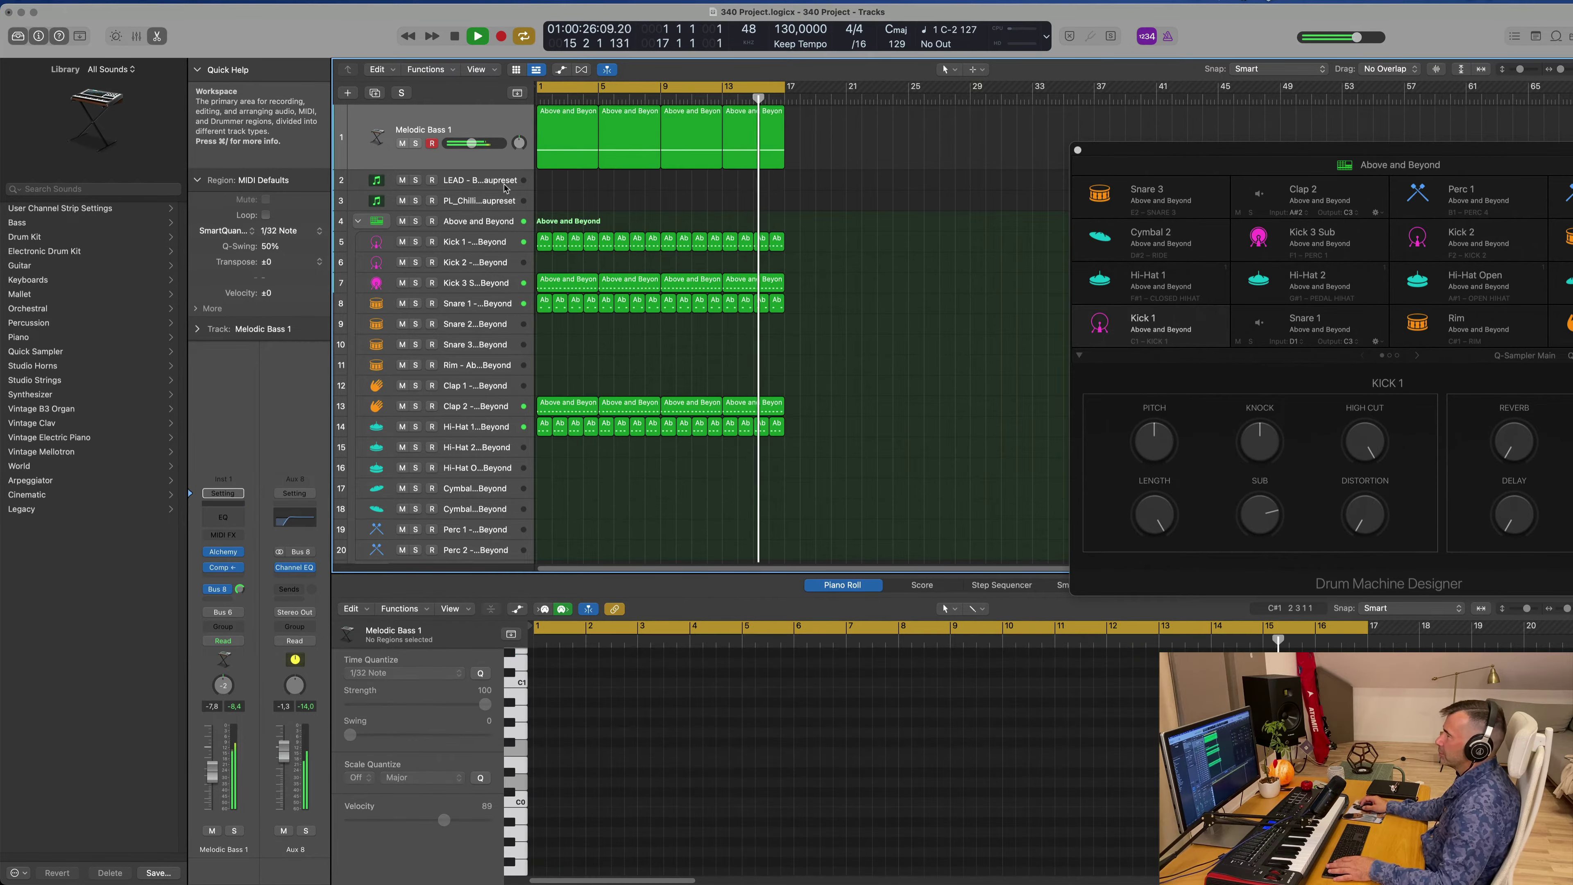
{"action": "left_click", "coordinate": [461, 183]}
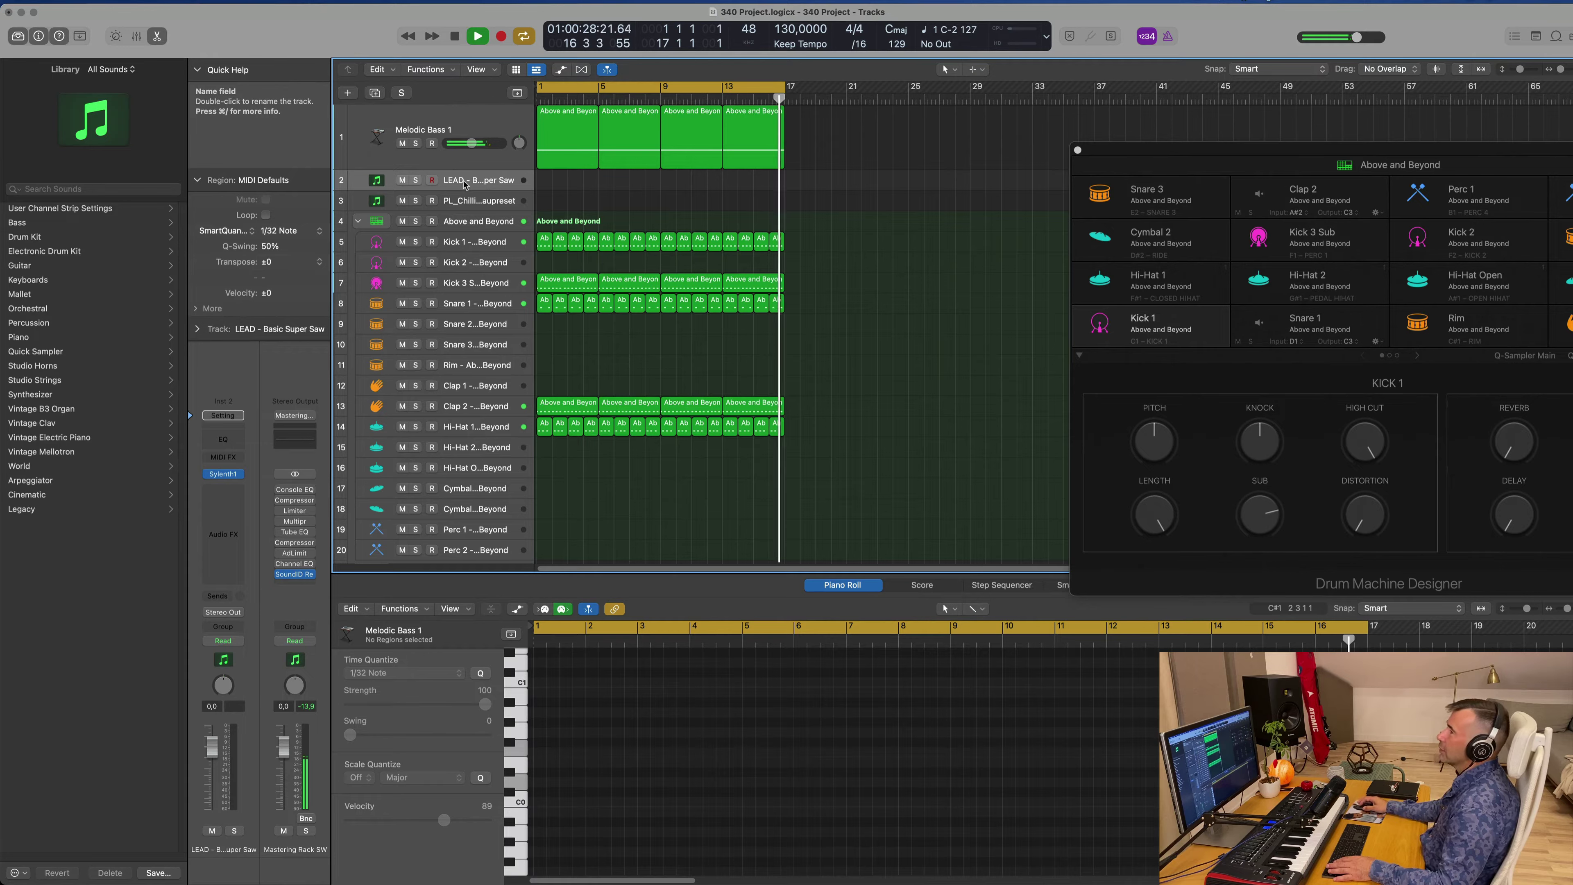
{"action": "left_click", "coordinate": [231, 477]}
{"action": "left_click", "coordinate": [224, 596]}
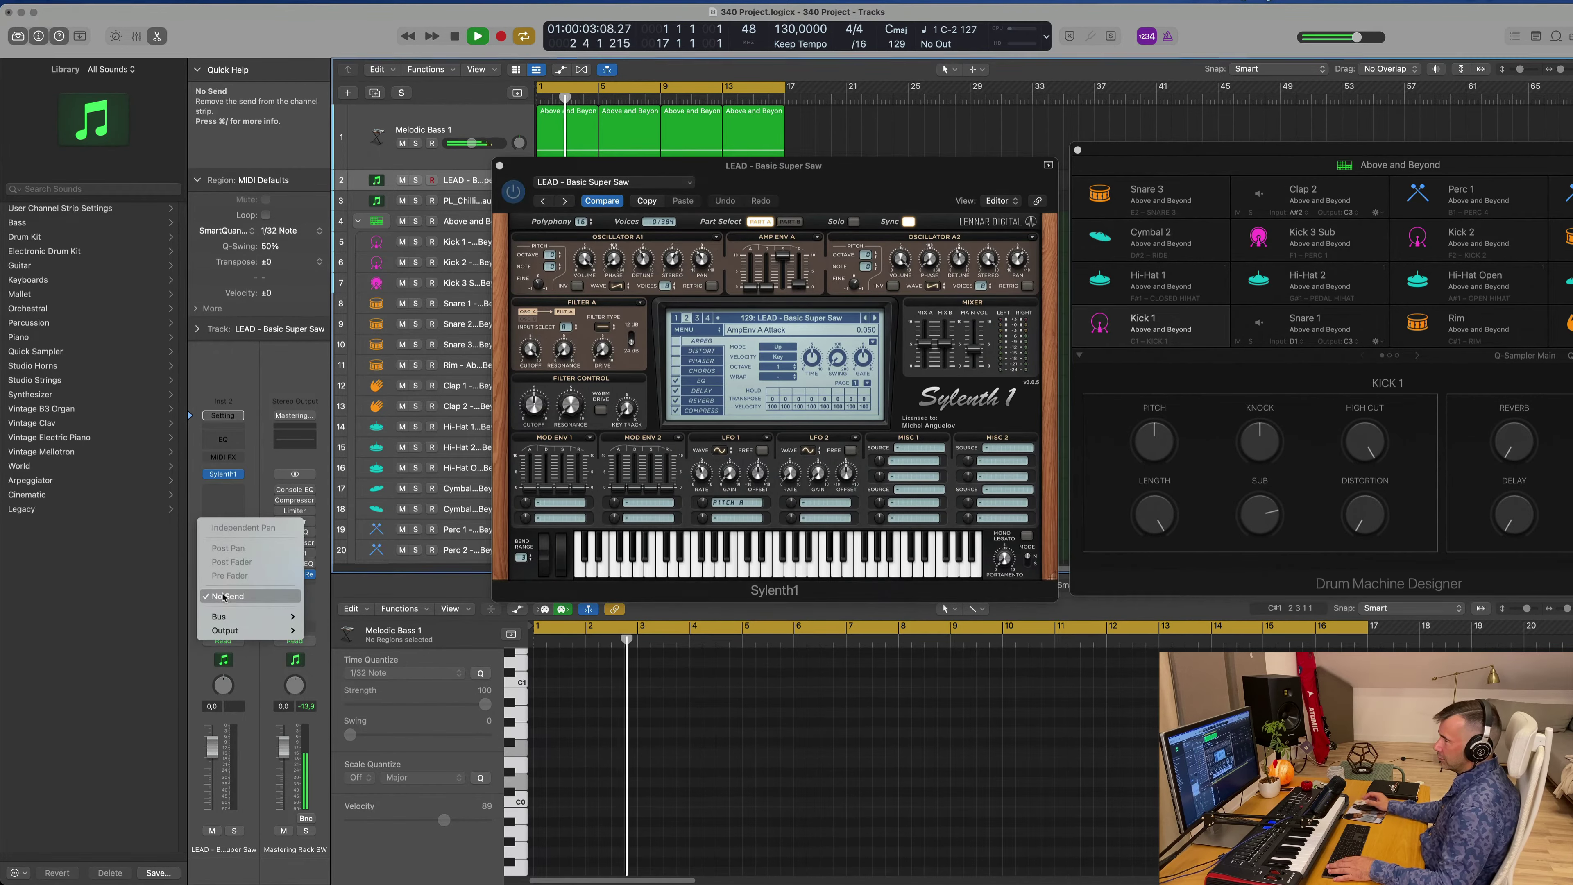
{"action": "mouse_move", "coordinate": [248, 616]}
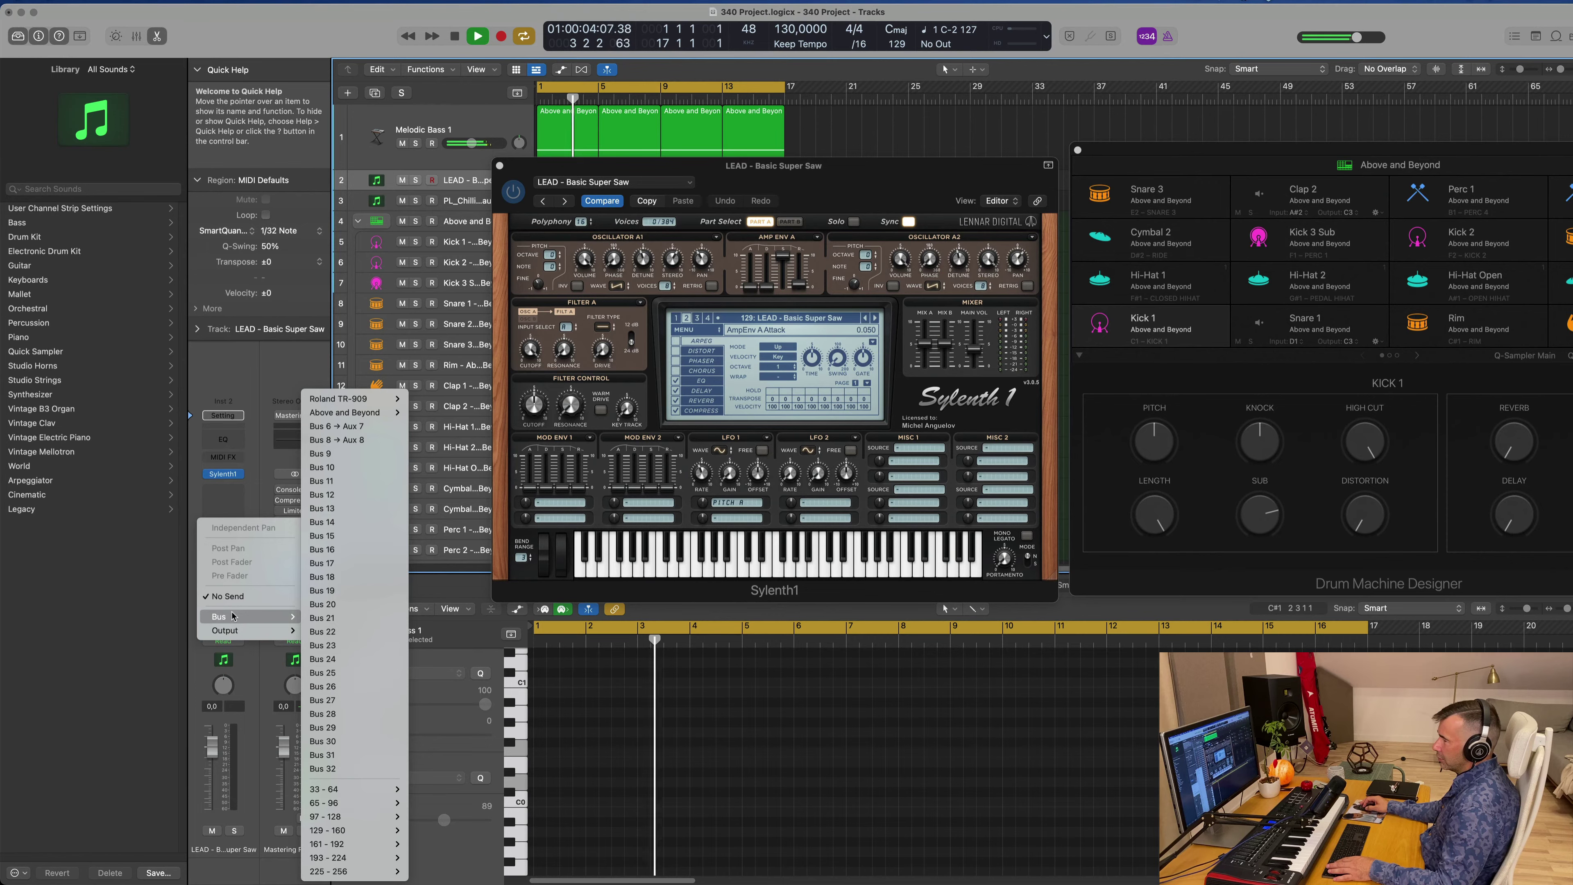
{"action": "left_click", "coordinate": [351, 456]}
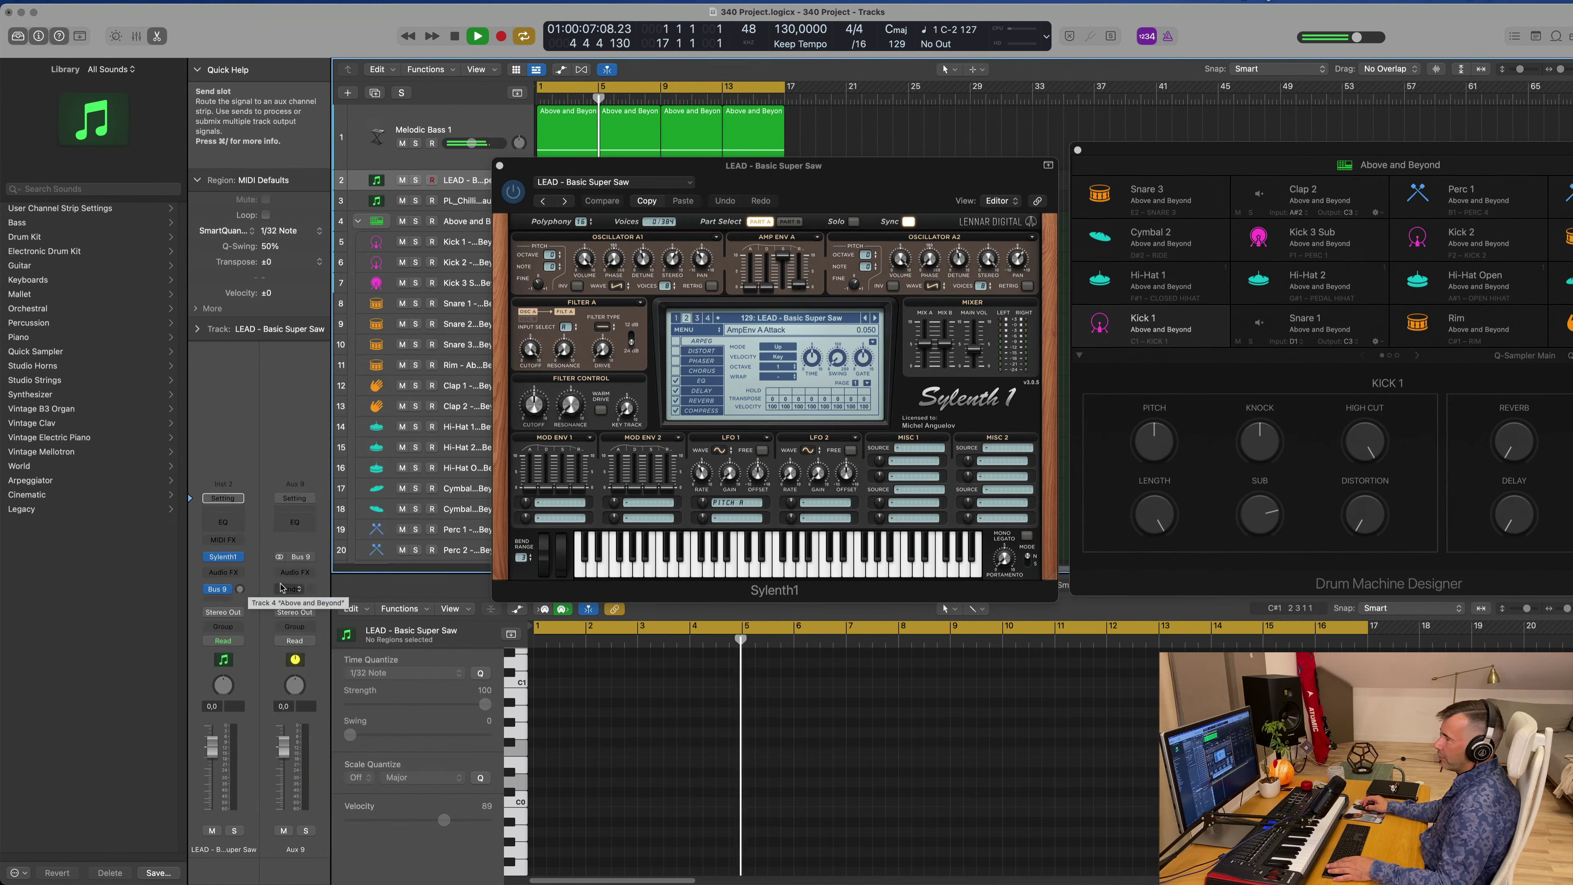
{"action": "left_click", "coordinate": [293, 571]}
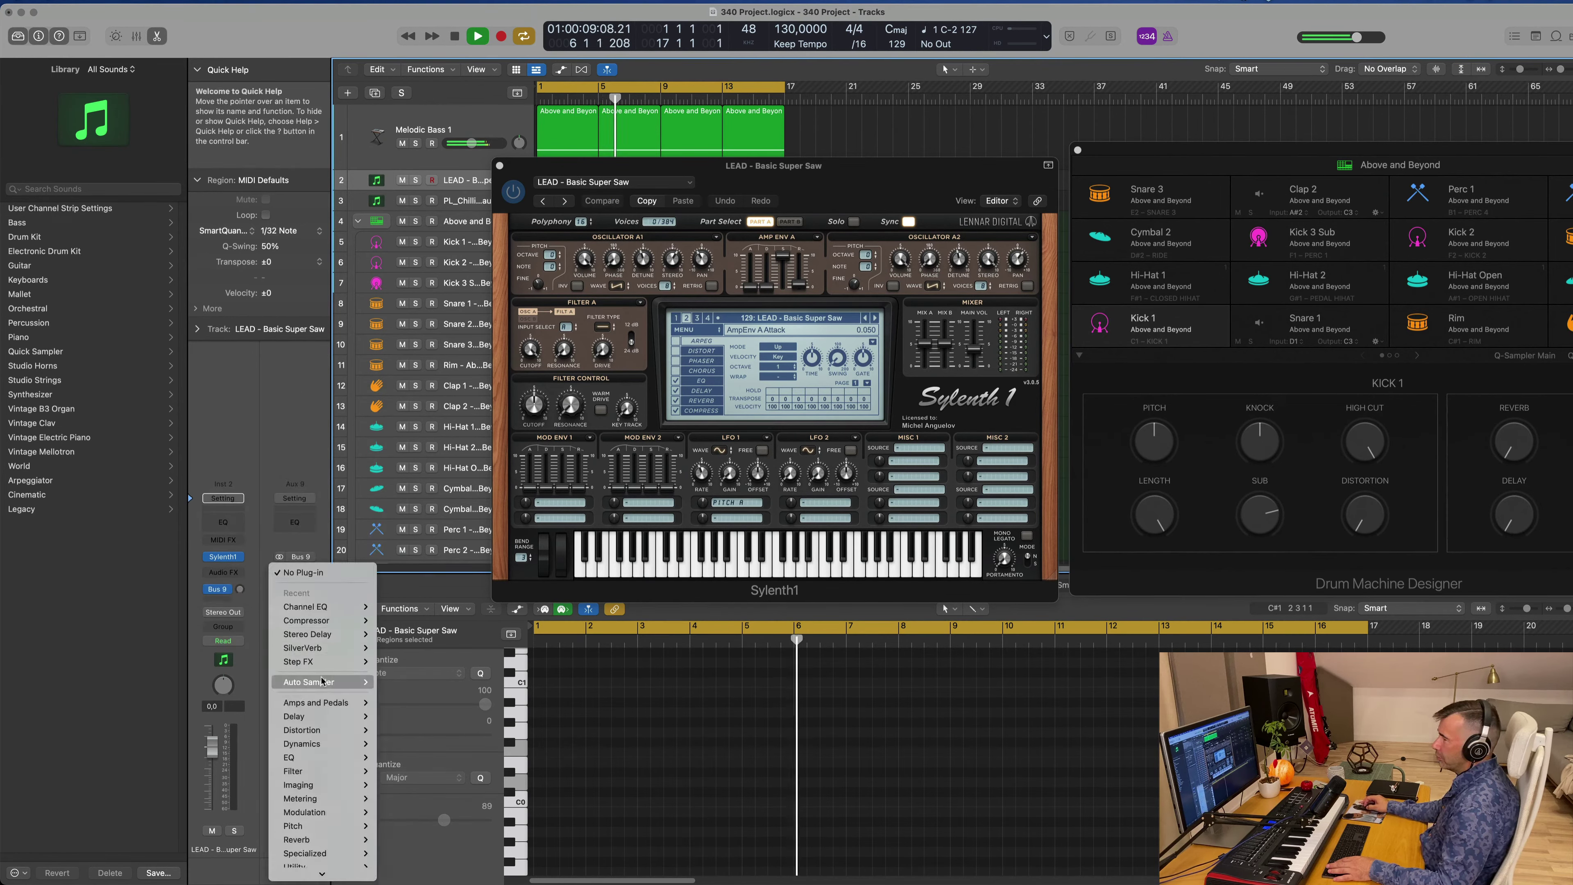
{"action": "mouse_move", "coordinate": [339, 647]}
{"action": "key", "text": "Escape"}
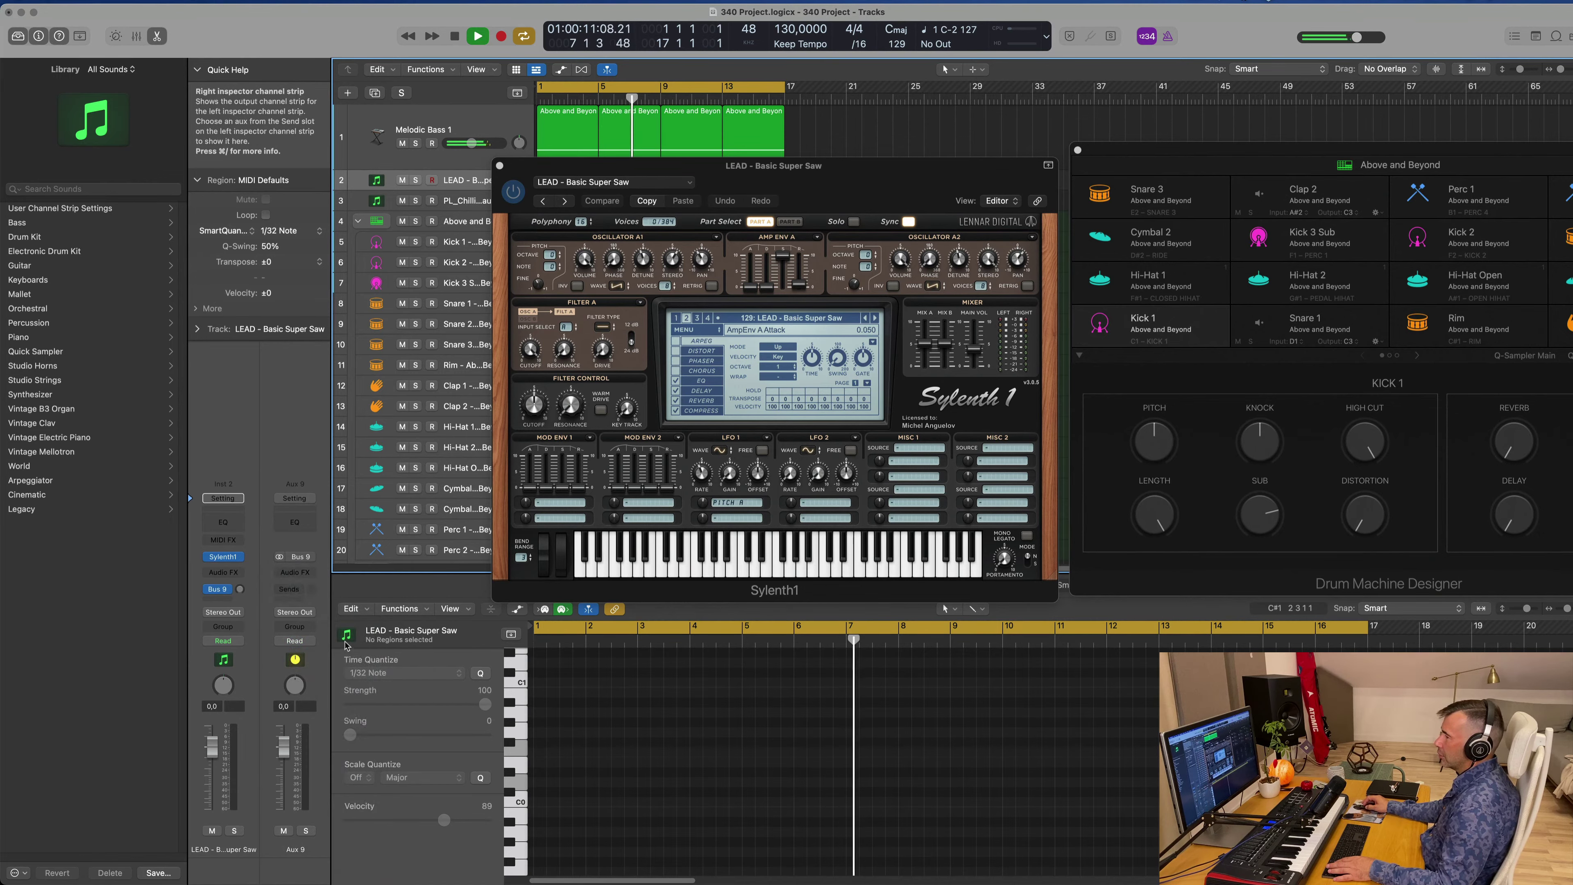
{"action": "left_click", "coordinate": [297, 589]}
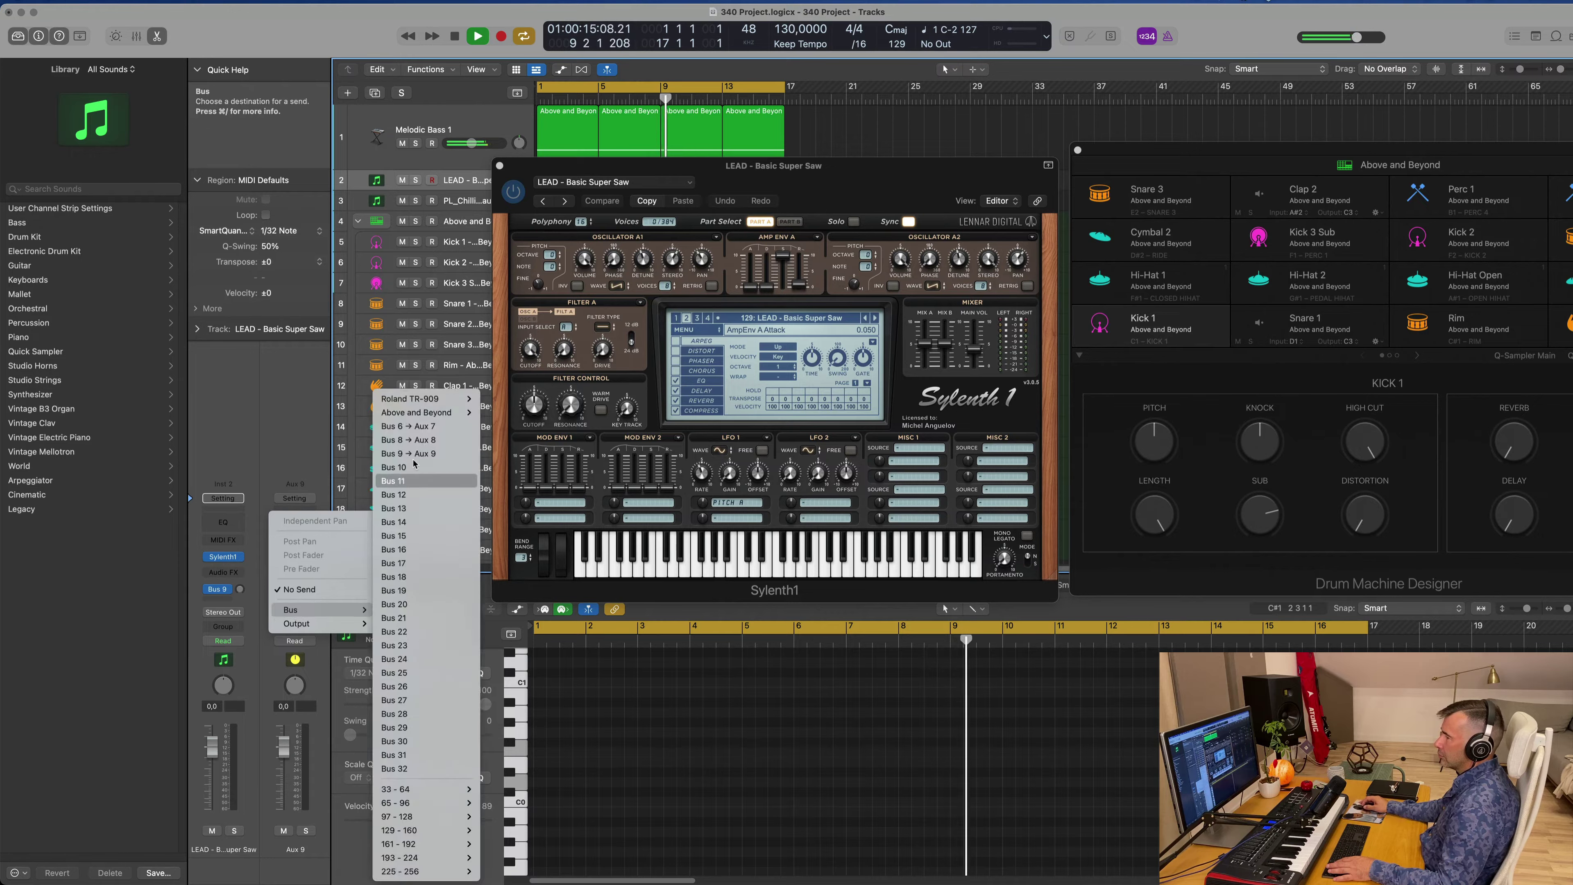
{"action": "left_click", "coordinate": [176, 528]}
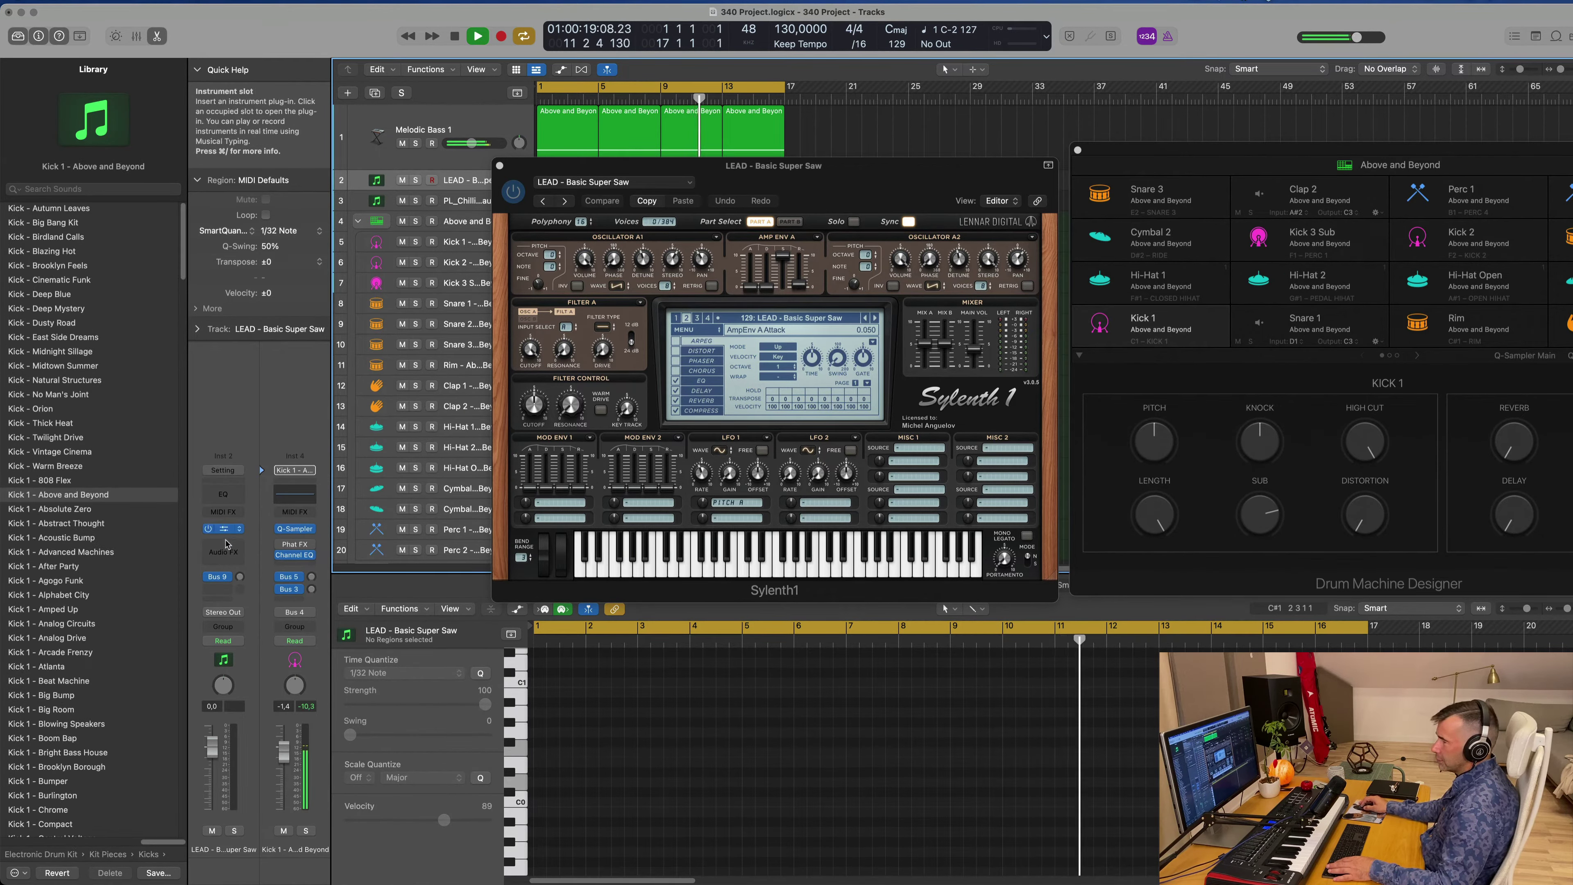
{"action": "left_click", "coordinate": [218, 576]}
{"action": "left_click", "coordinate": [260, 465]}
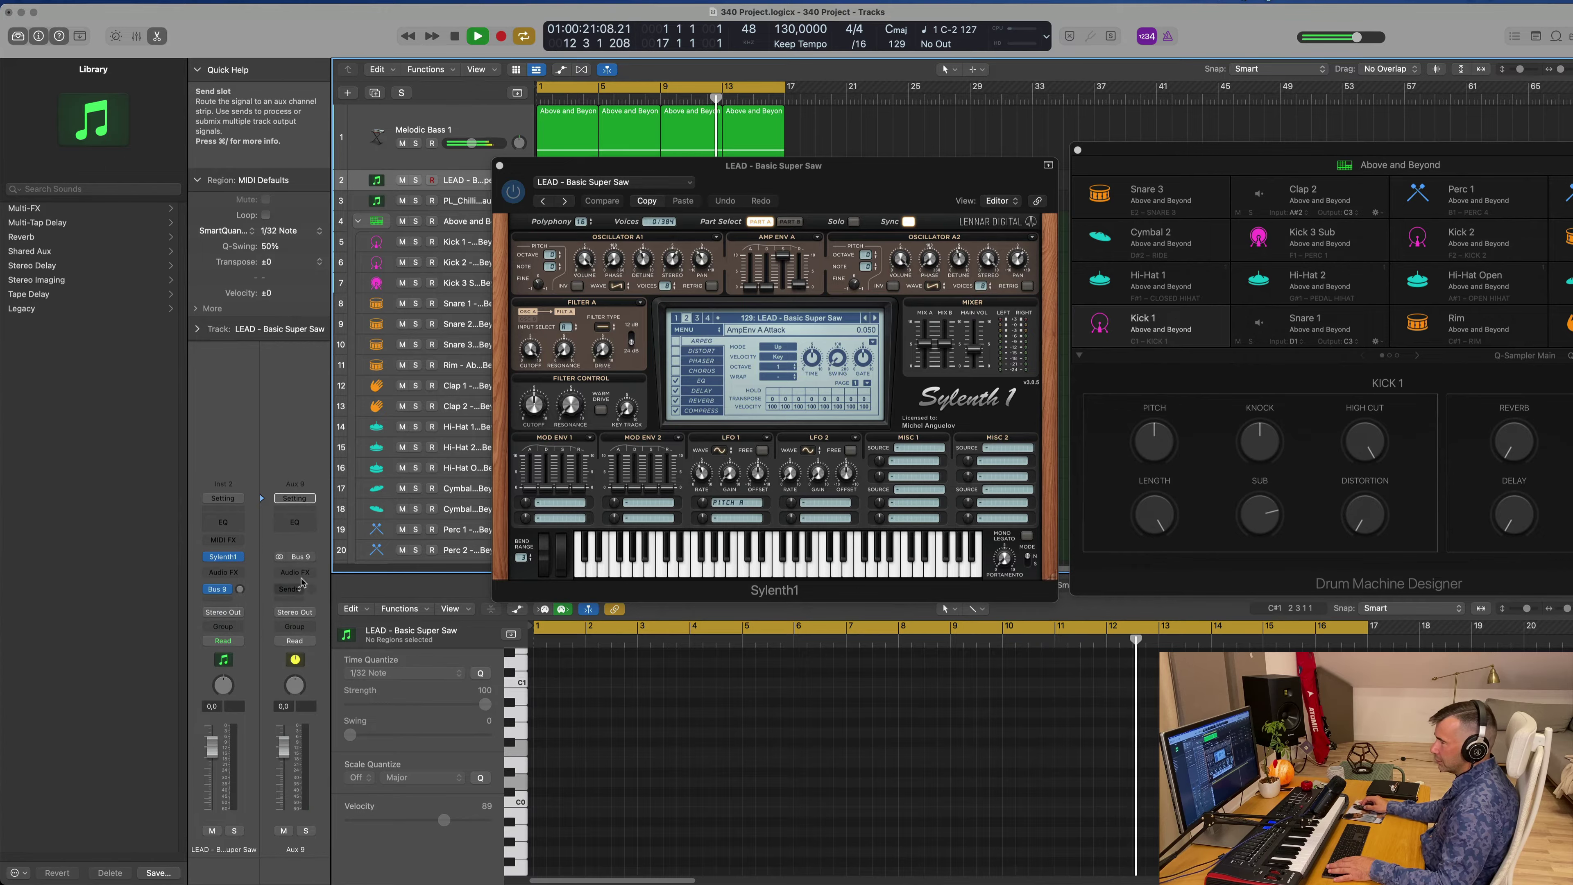
- Insert a stereo SilverVerb on Aux 9, load its grandiose preset and move the reverb window clear of Sylenth1
{"action": "left_click", "coordinate": [295, 572]}
{"action": "mouse_move", "coordinate": [316, 743]}
{"action": "mouse_move", "coordinate": [322, 649]}
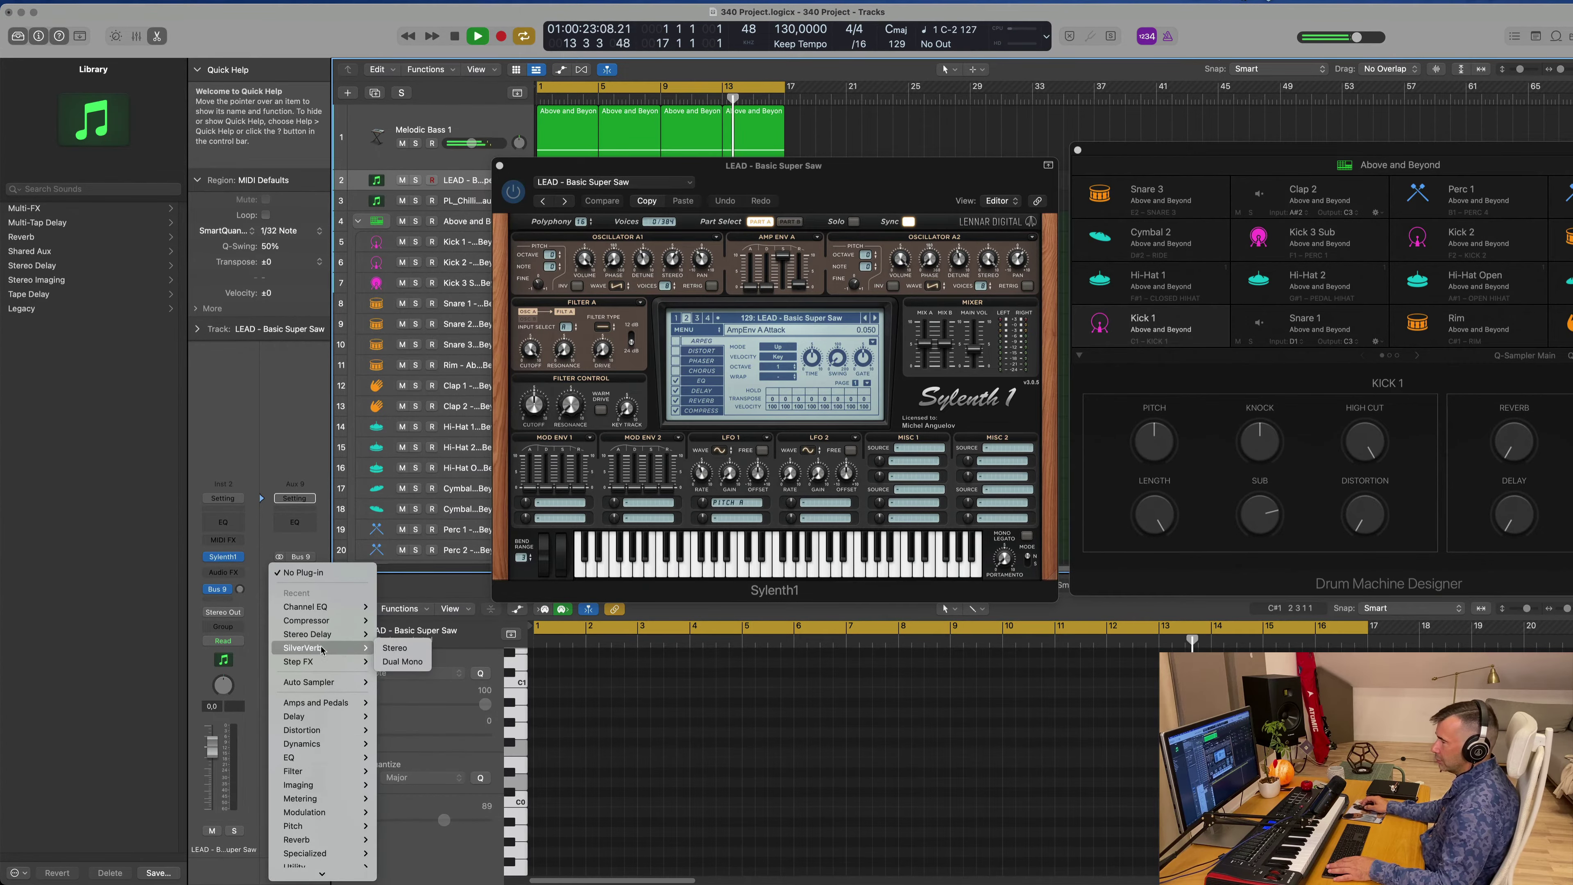
{"action": "left_click", "coordinate": [395, 647]}
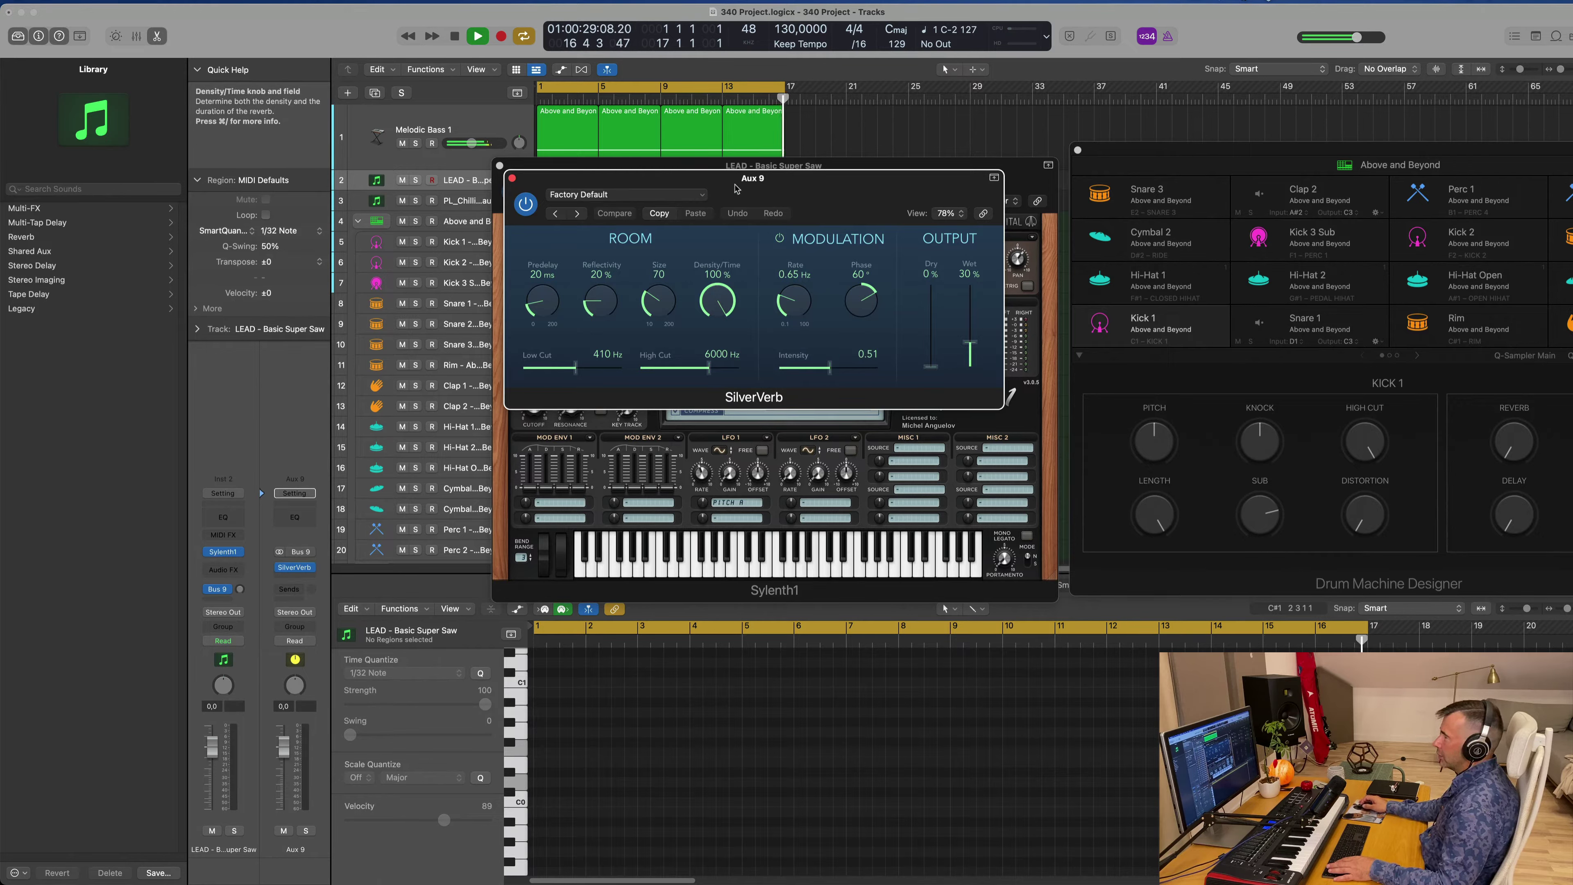
{"action": "left_click", "coordinate": [625, 193]}
{"action": "left_click", "coordinate": [626, 452]}
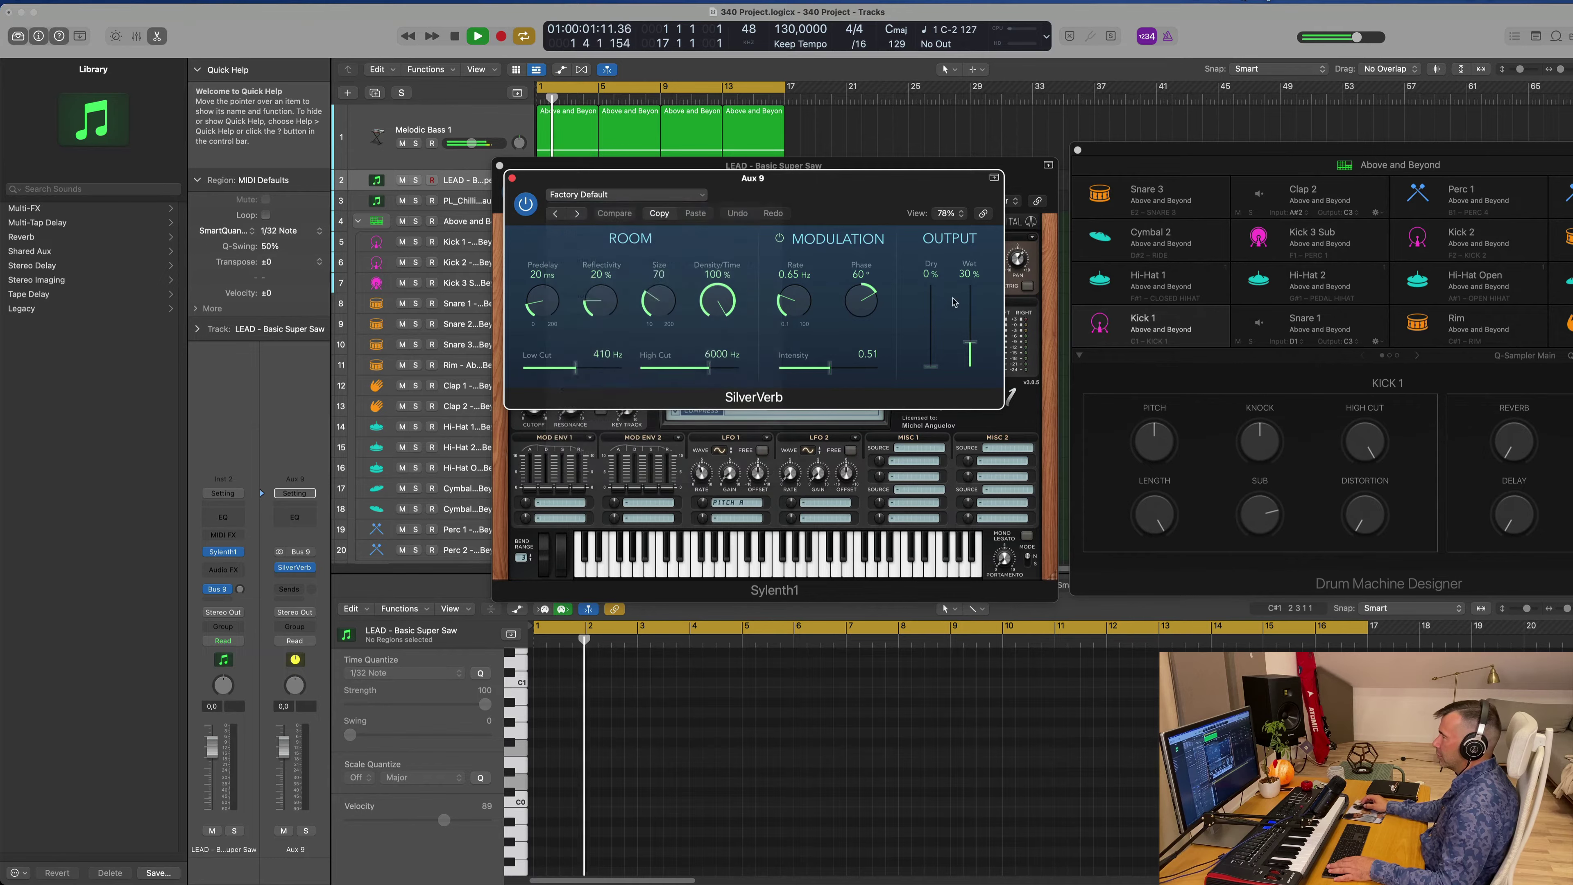
{"action": "left_click_drag", "start_coordinate": [818, 176], "coordinate": [1266, 198]}
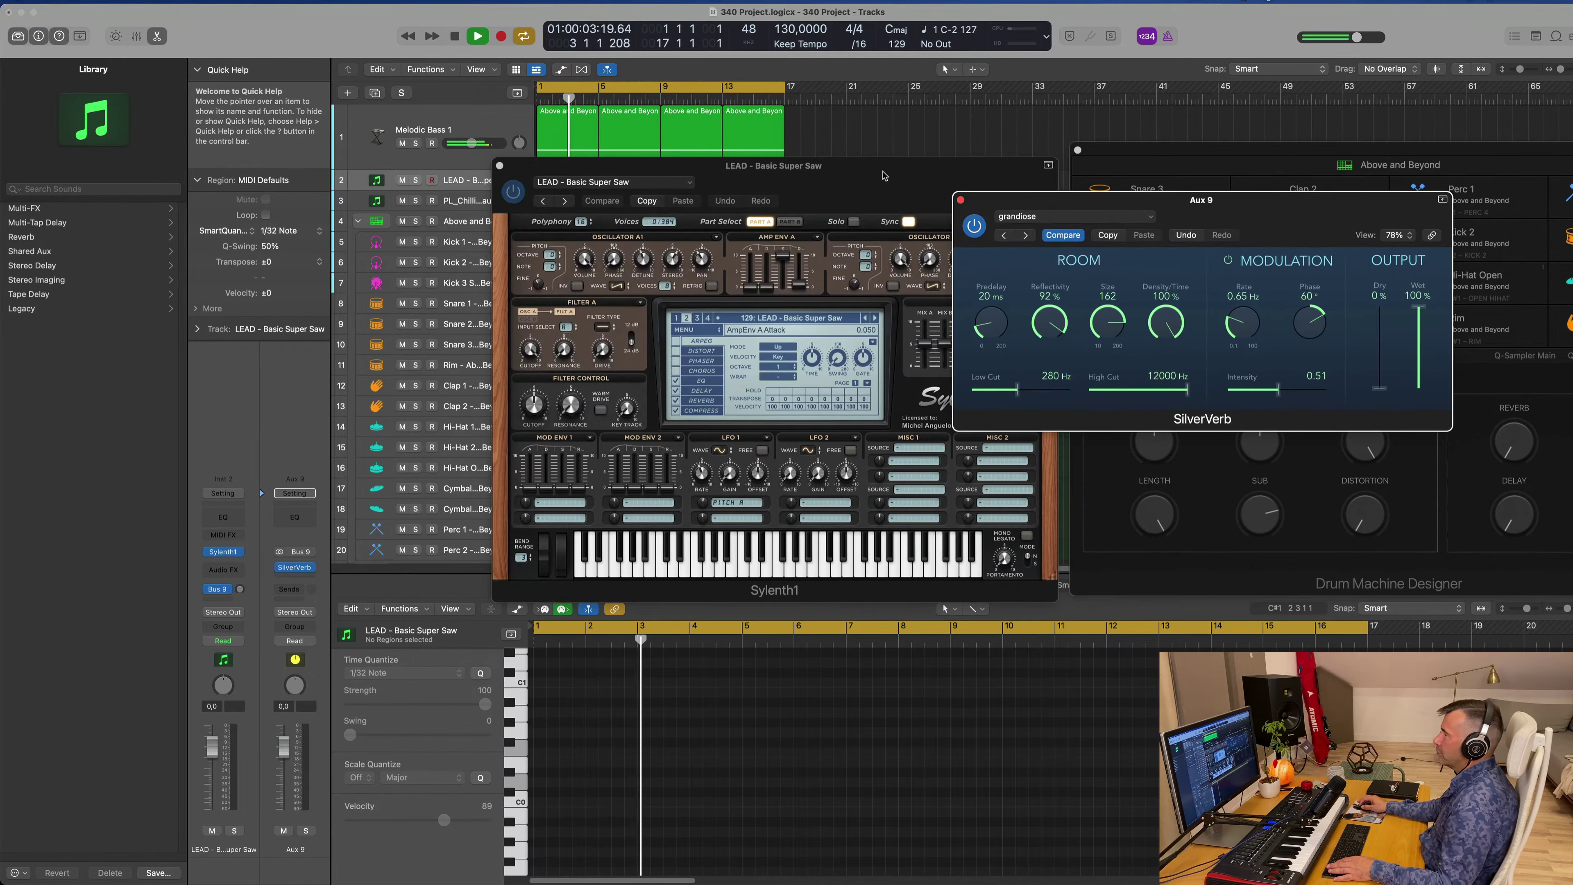
- Lower the LEAD - Basic Super Saw volume to -16.6 dB and raise its Bus 9 send level
{"action": "left_click_drag", "start_coordinate": [883, 175], "coordinate": [993, 268]}
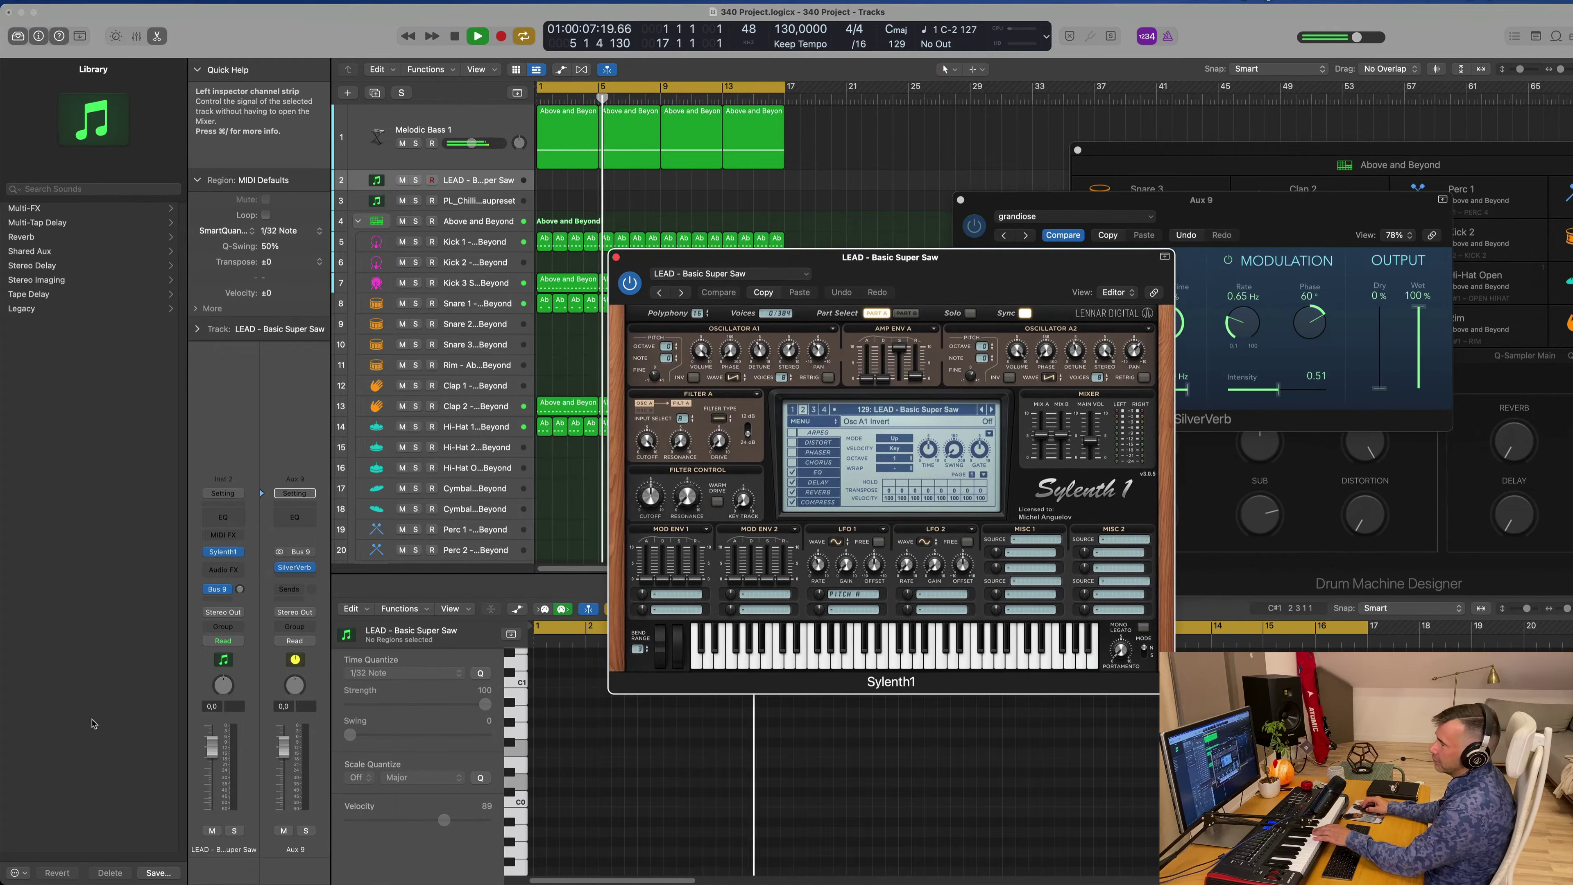
{"action": "left_click_drag", "start_coordinate": [212, 746], "coordinate": [212, 782]}
{"action": "left_click_drag", "start_coordinate": [241, 596], "coordinate": [247, 565]}
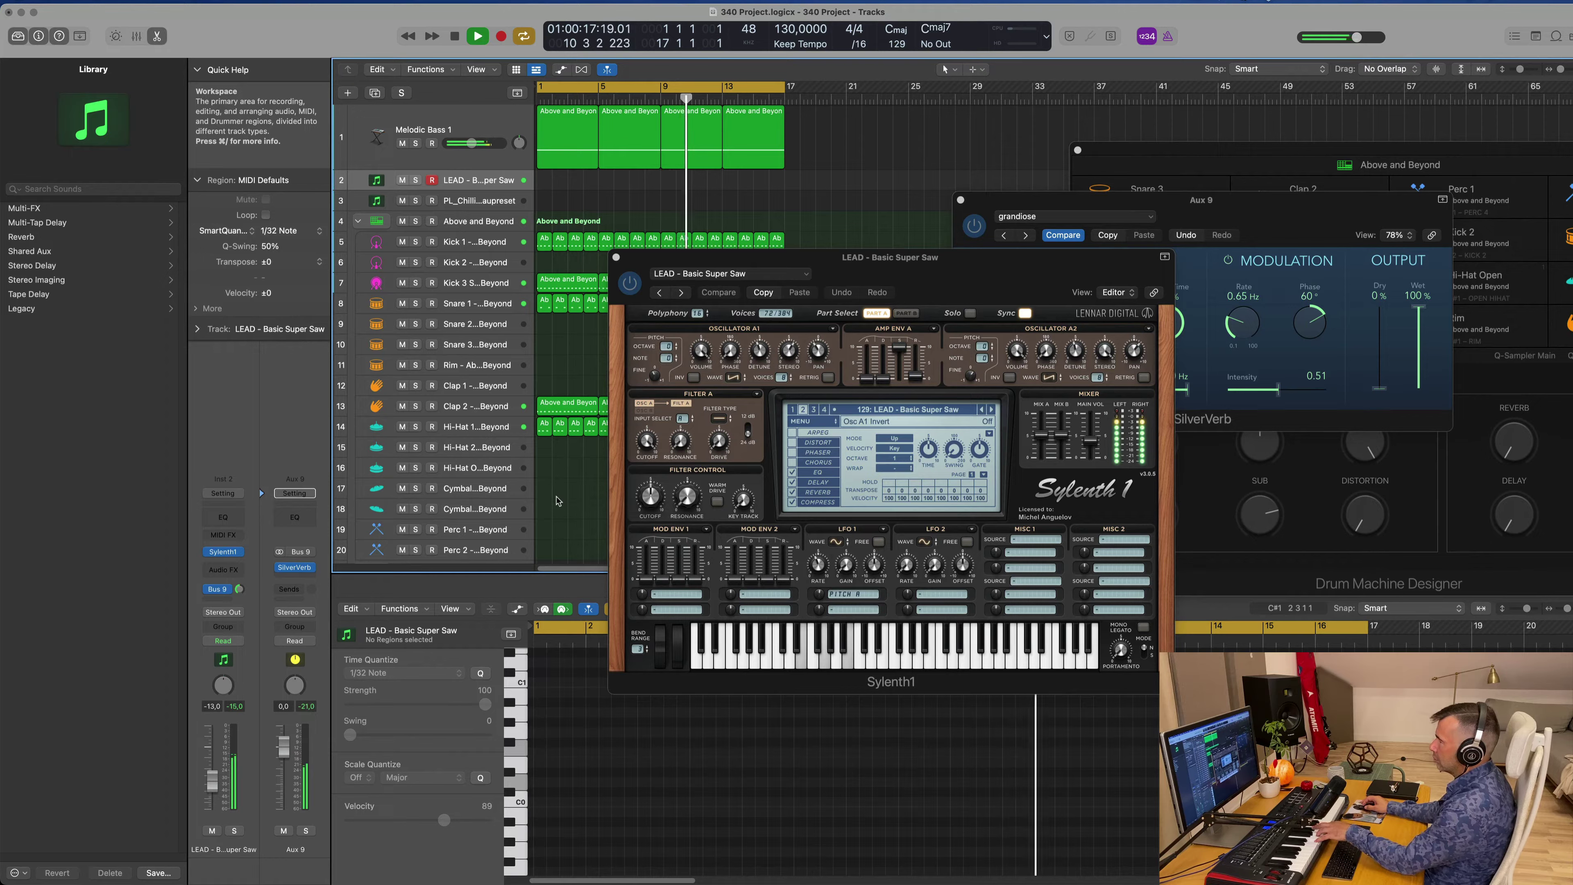
{"action": "left_click_drag", "start_coordinate": [1074, 272], "coordinate": [1052, 270]}
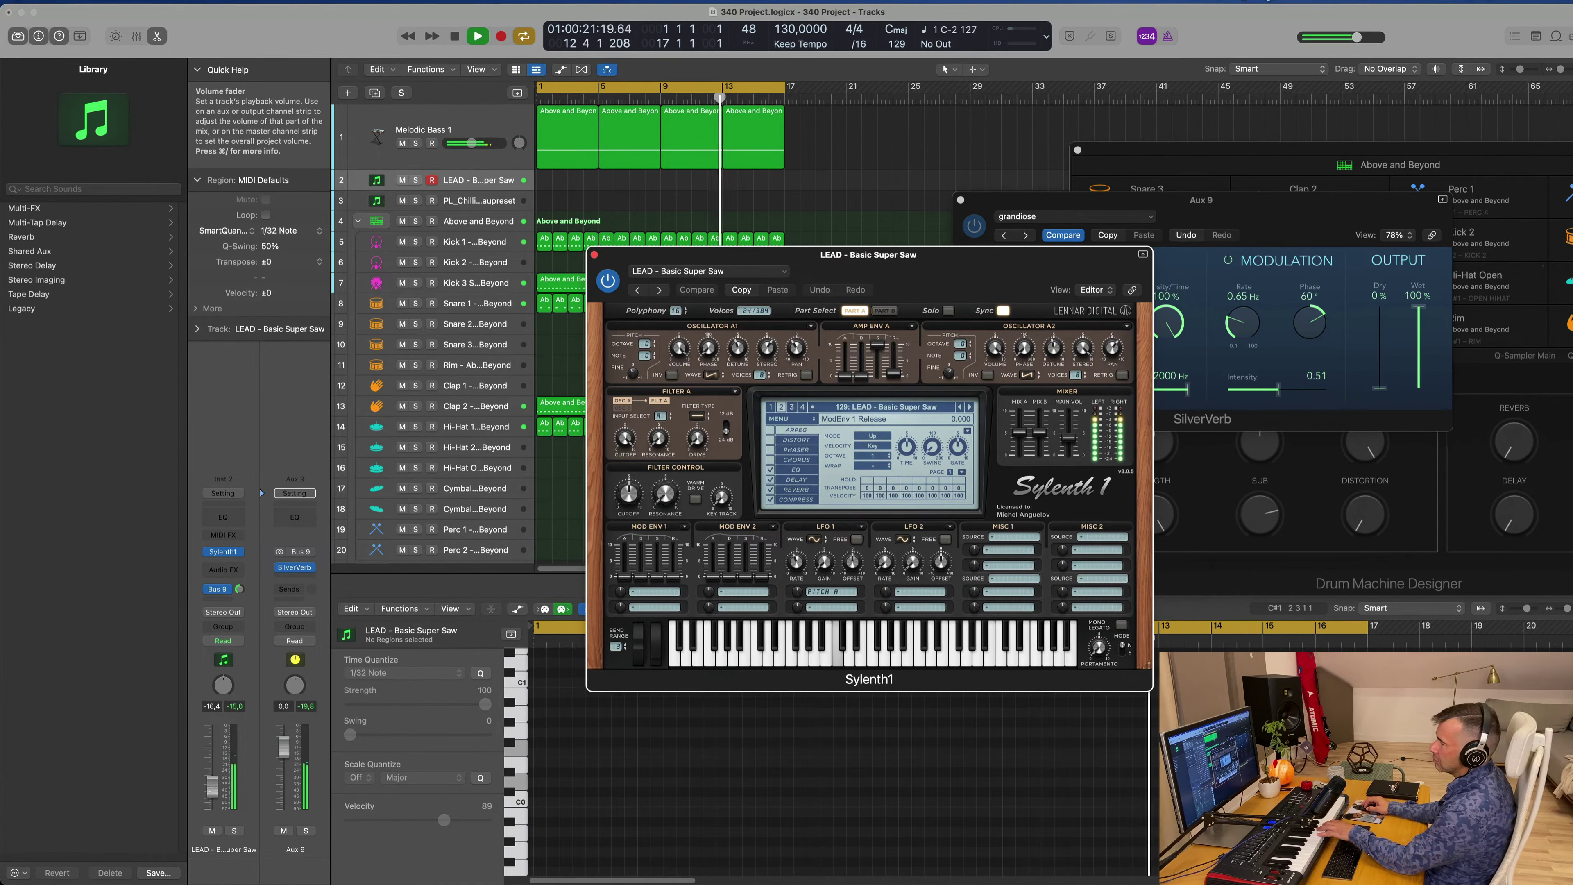
{"action": "left_click_drag", "start_coordinate": [212, 786], "coordinate": [212, 787]}
- Load the Bass Lead preset in Sylenth1 and set the lead track's volume to -13.8 dB
{"action": "left_click", "coordinate": [927, 407]}
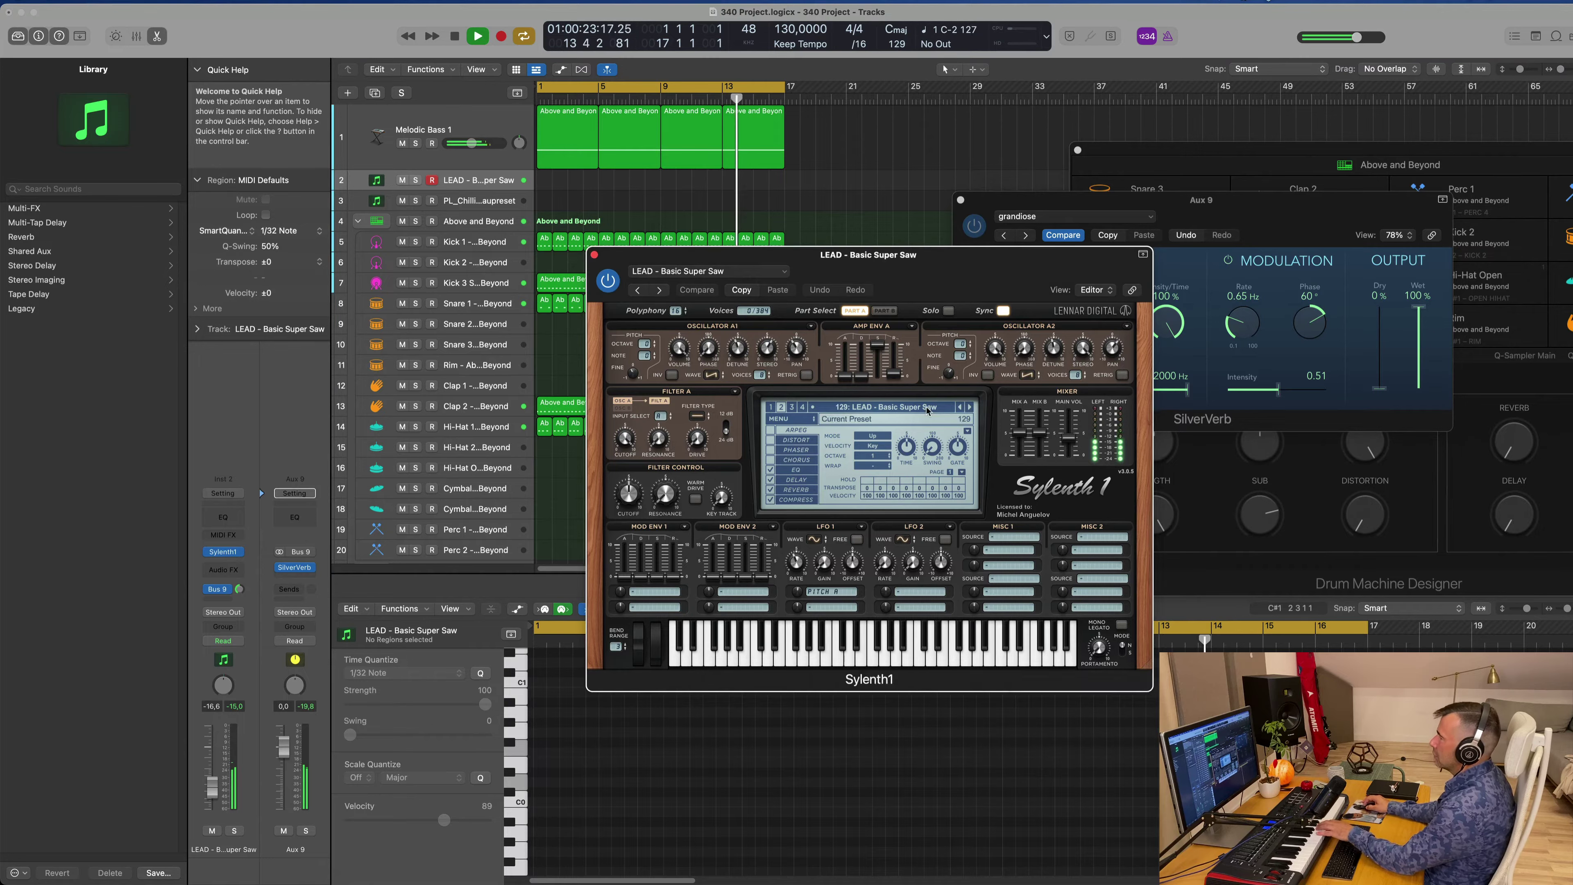
{"action": "left_click", "coordinate": [970, 277]}
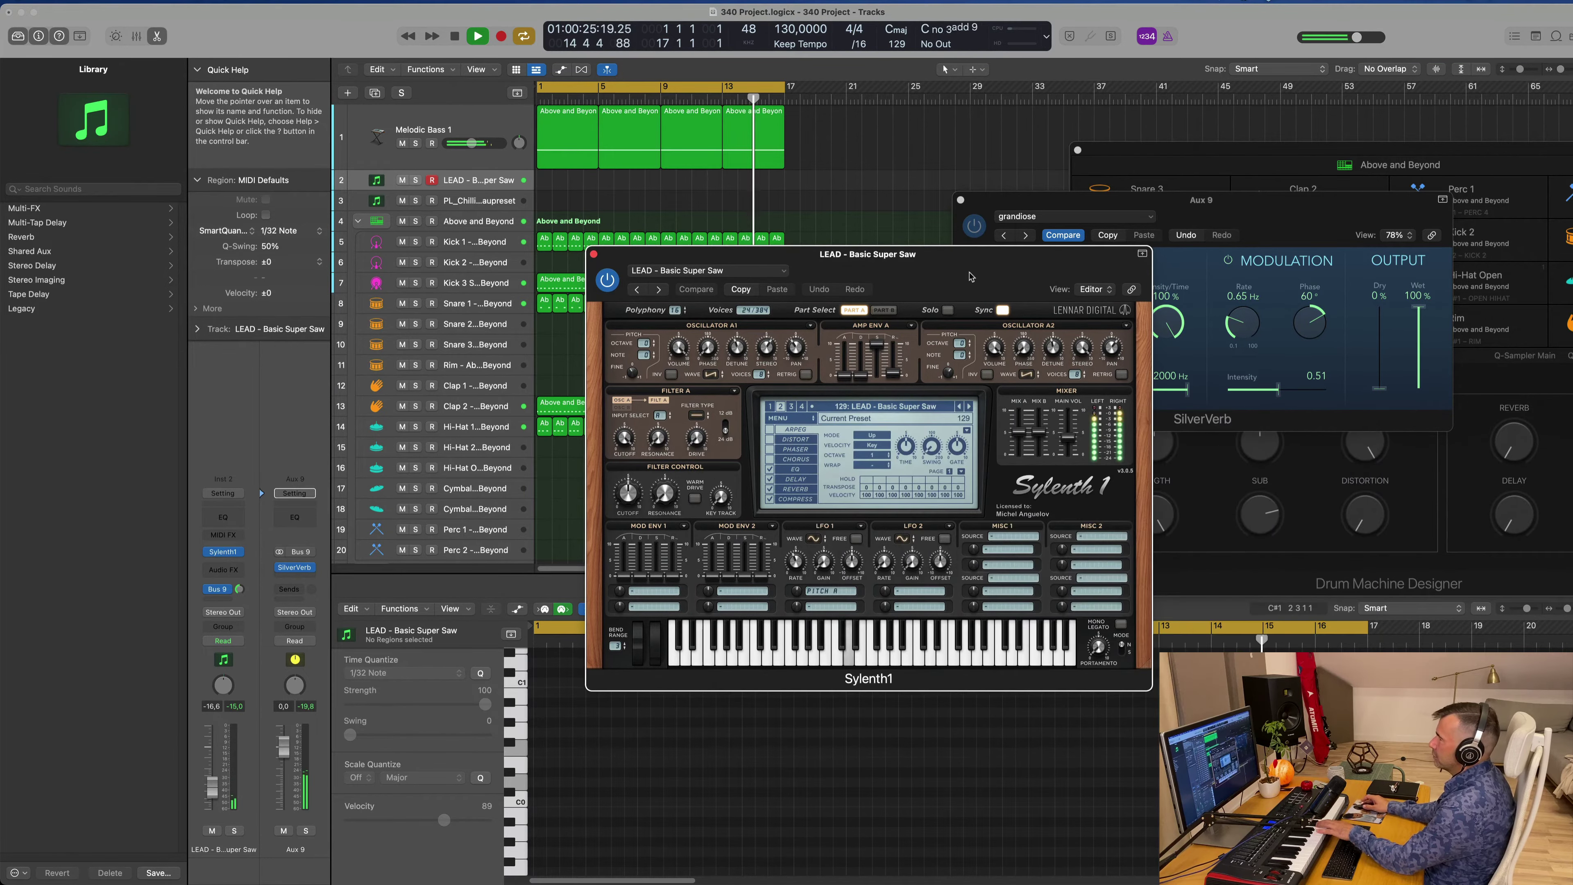
{"action": "left_click", "coordinate": [970, 407]}
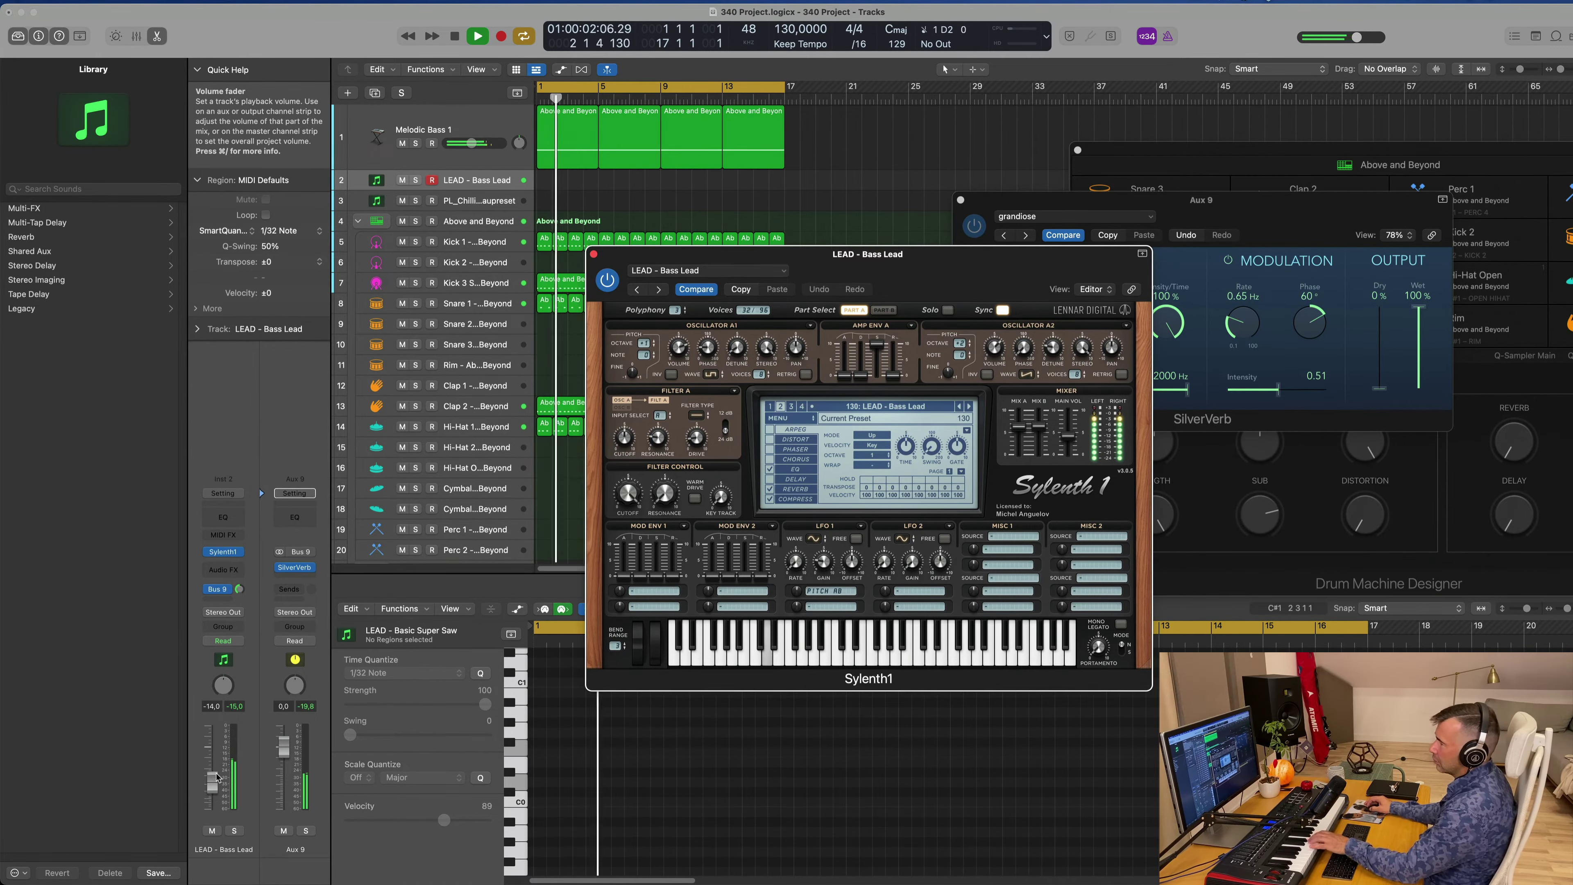
- Add a Channel EQ to the lead track, apply a low cut to remove its low end, and close the EQ
{"action": "left_click", "coordinate": [233, 519]}
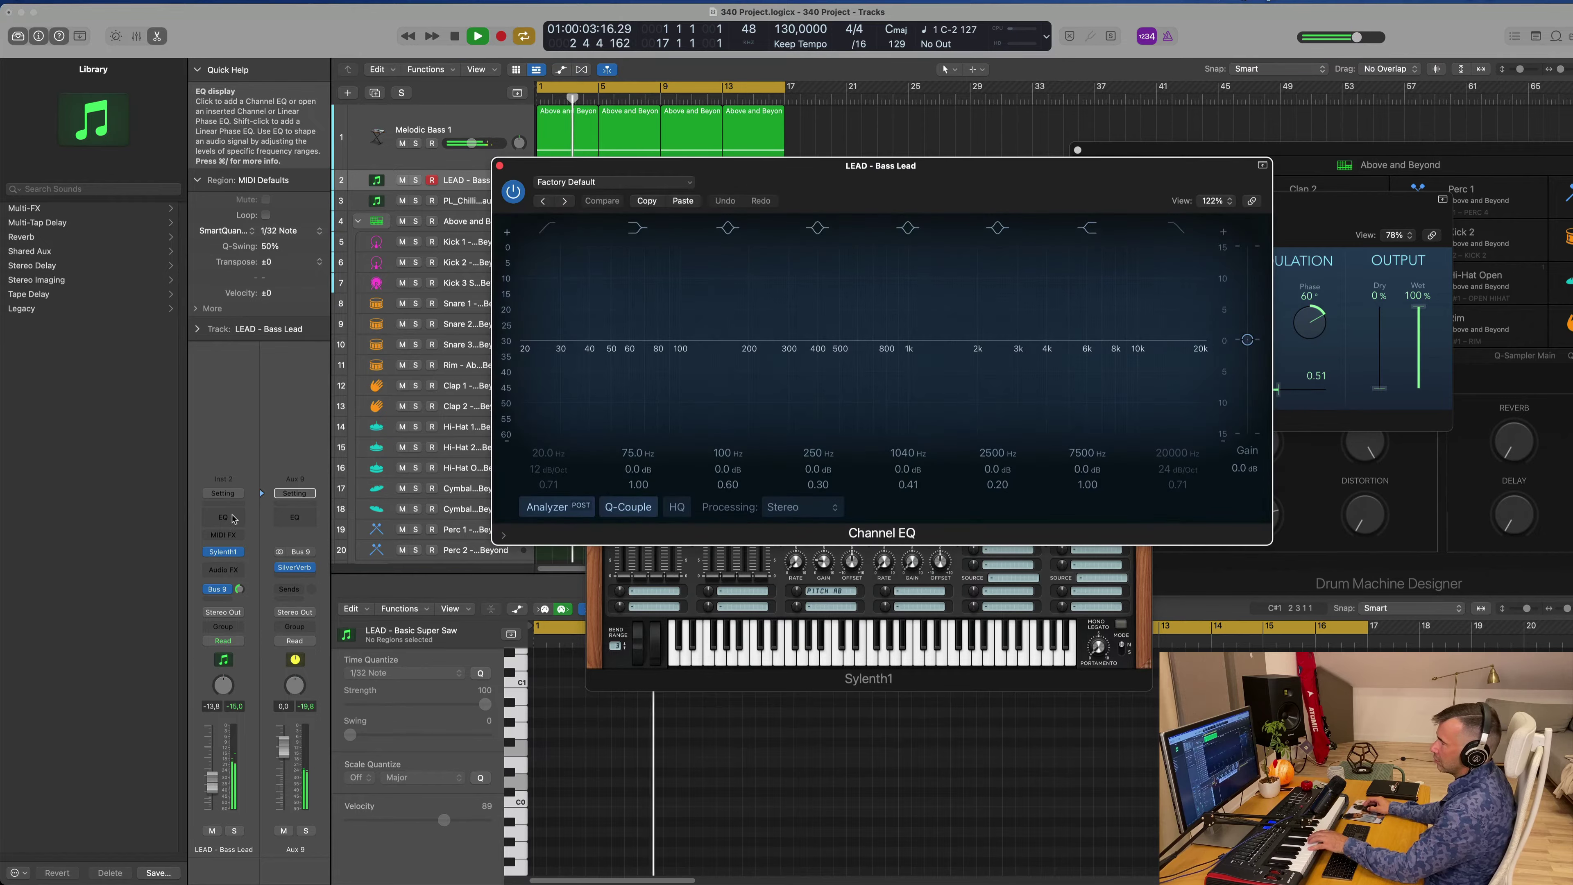
{"action": "left_click", "coordinate": [548, 229]}
{"action": "left_click_drag", "start_coordinate": [546, 274], "coordinate": [717, 296]}
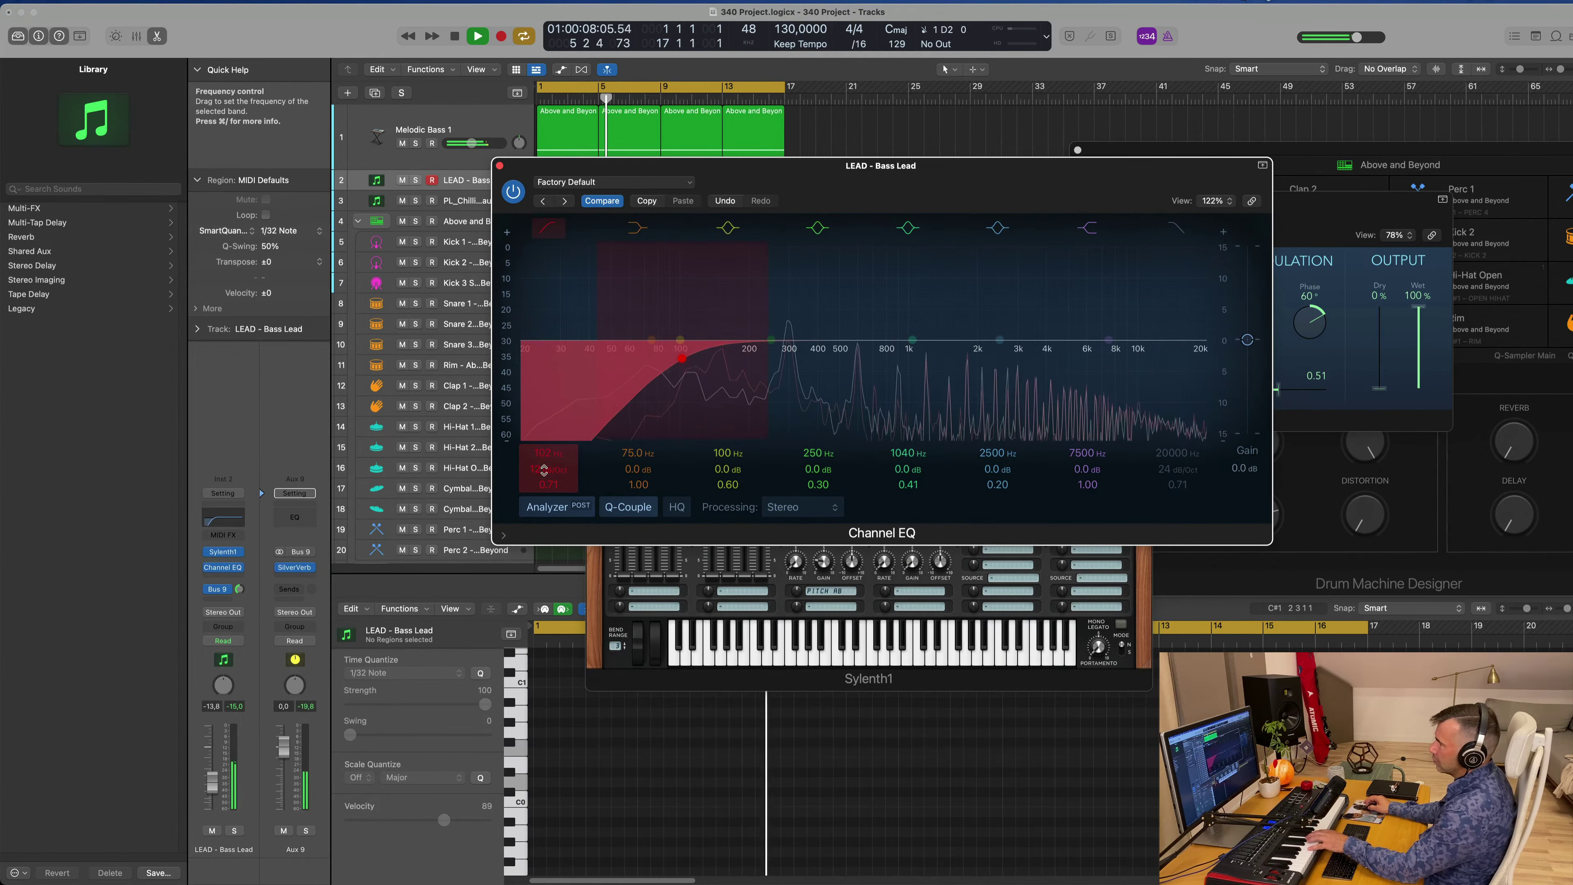
{"action": "left_click_drag", "start_coordinate": [543, 469], "coordinate": [542, 446]}
{"action": "left_click", "coordinate": [549, 229]}
{"action": "left_click", "coordinate": [499, 166]}
- Load the Bendy Saw preset in Sylenth1 and set the lead track's volume to -15.4 dB
{"action": "left_click_drag", "start_coordinate": [899, 264], "coordinate": [948, 255]}
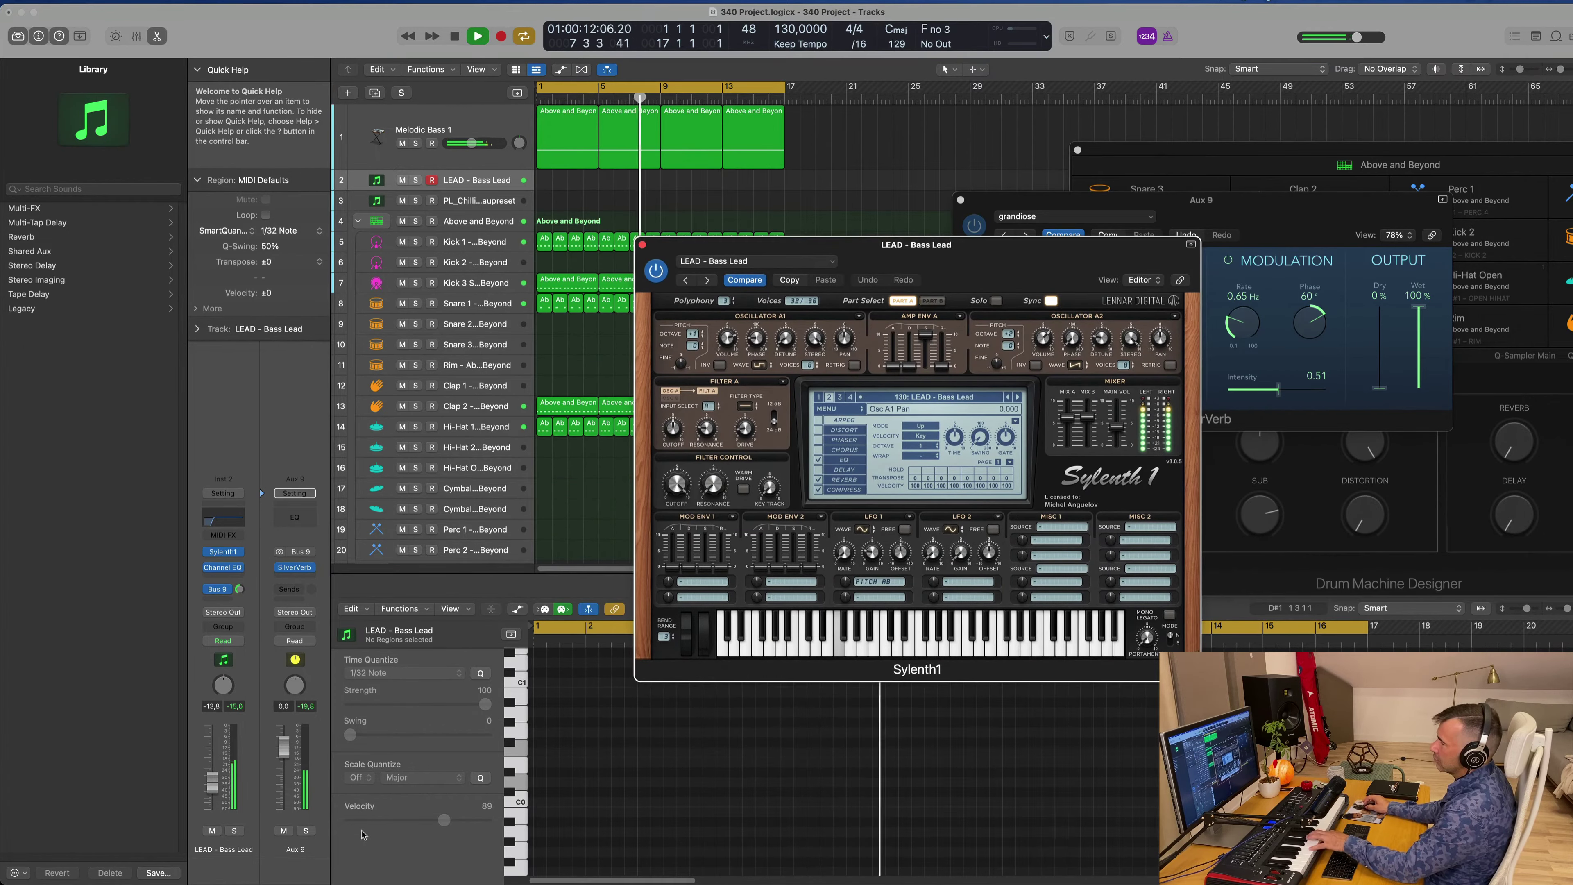
{"action": "left_click", "coordinate": [217, 775]}
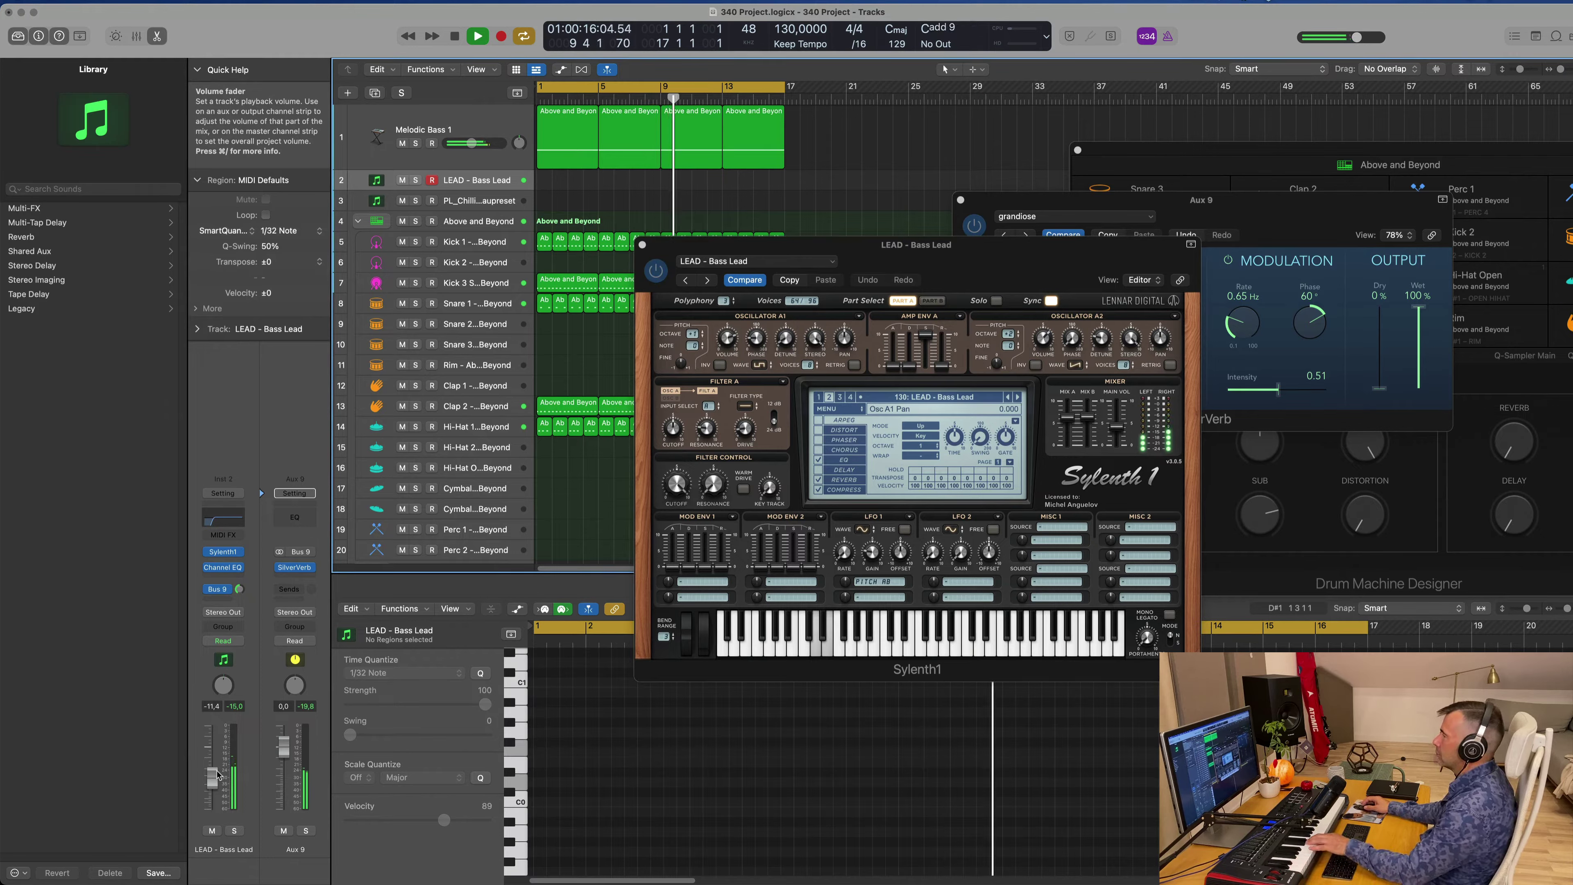
{"action": "left_click", "coordinate": [1018, 398]}
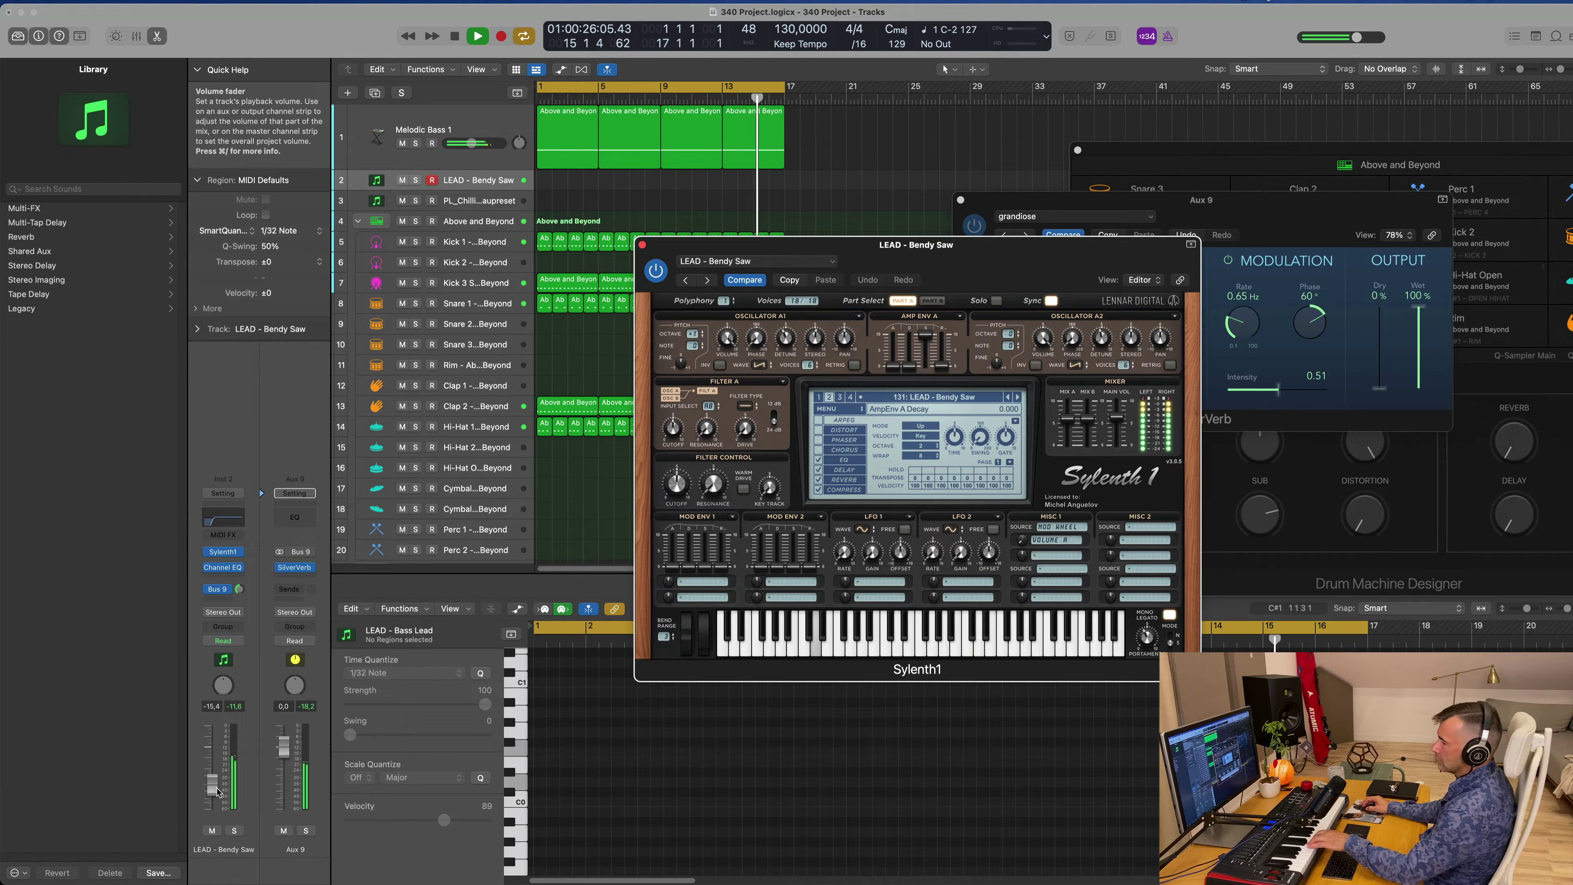
{"action": "left_click", "coordinate": [217, 792]}
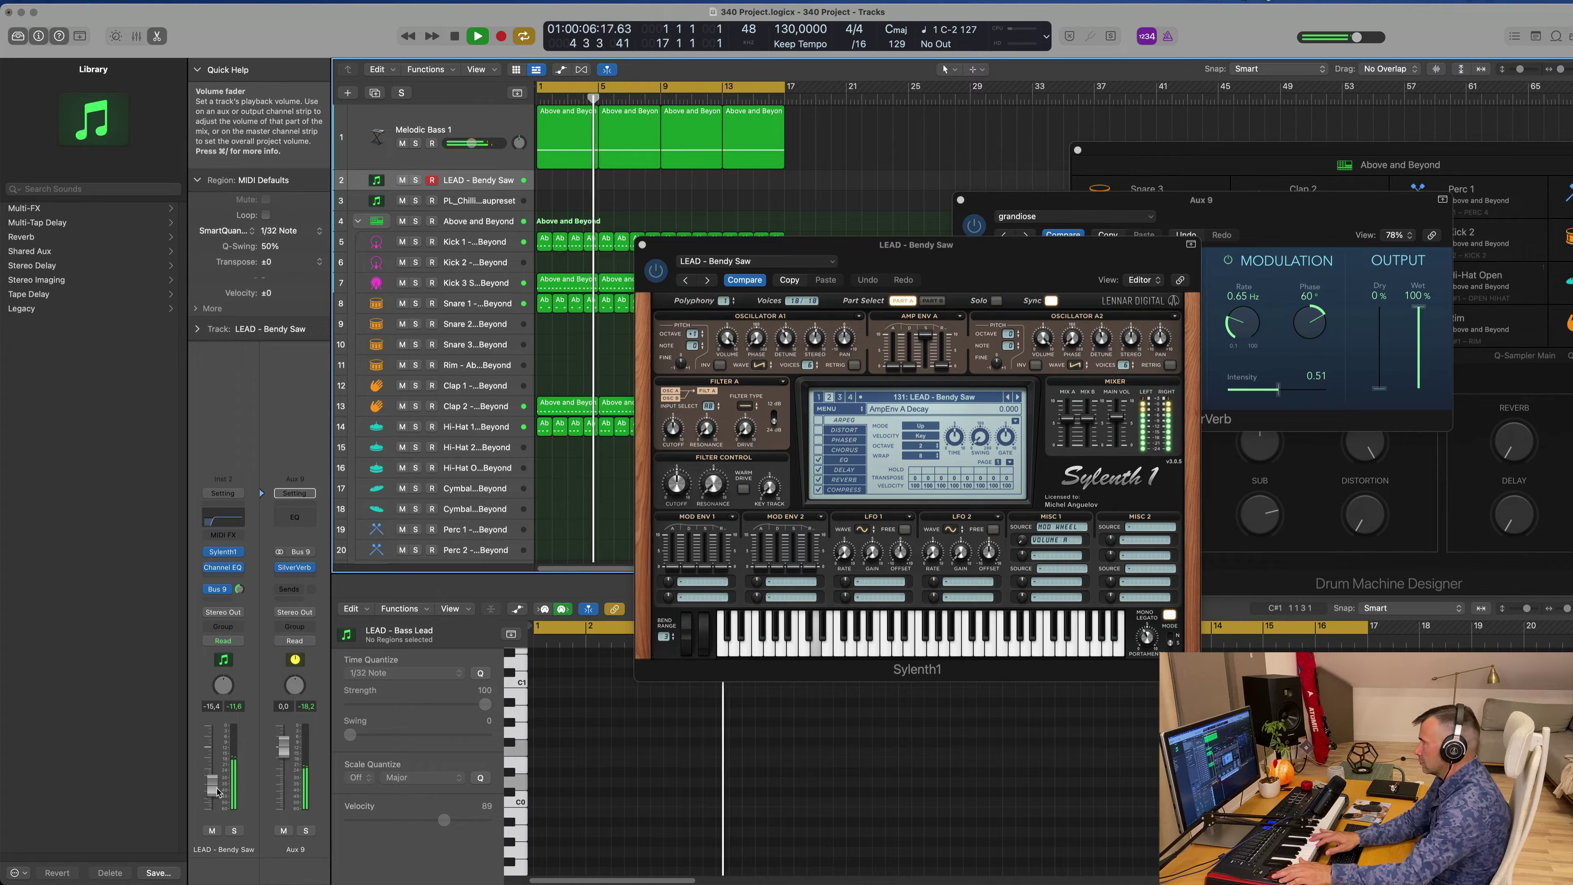
- Record a Bendy Saw lead part, move the recorded region to bar 1 and shift the Sylenth1 window off the arrangement
{"action": "key", "text": "r"}
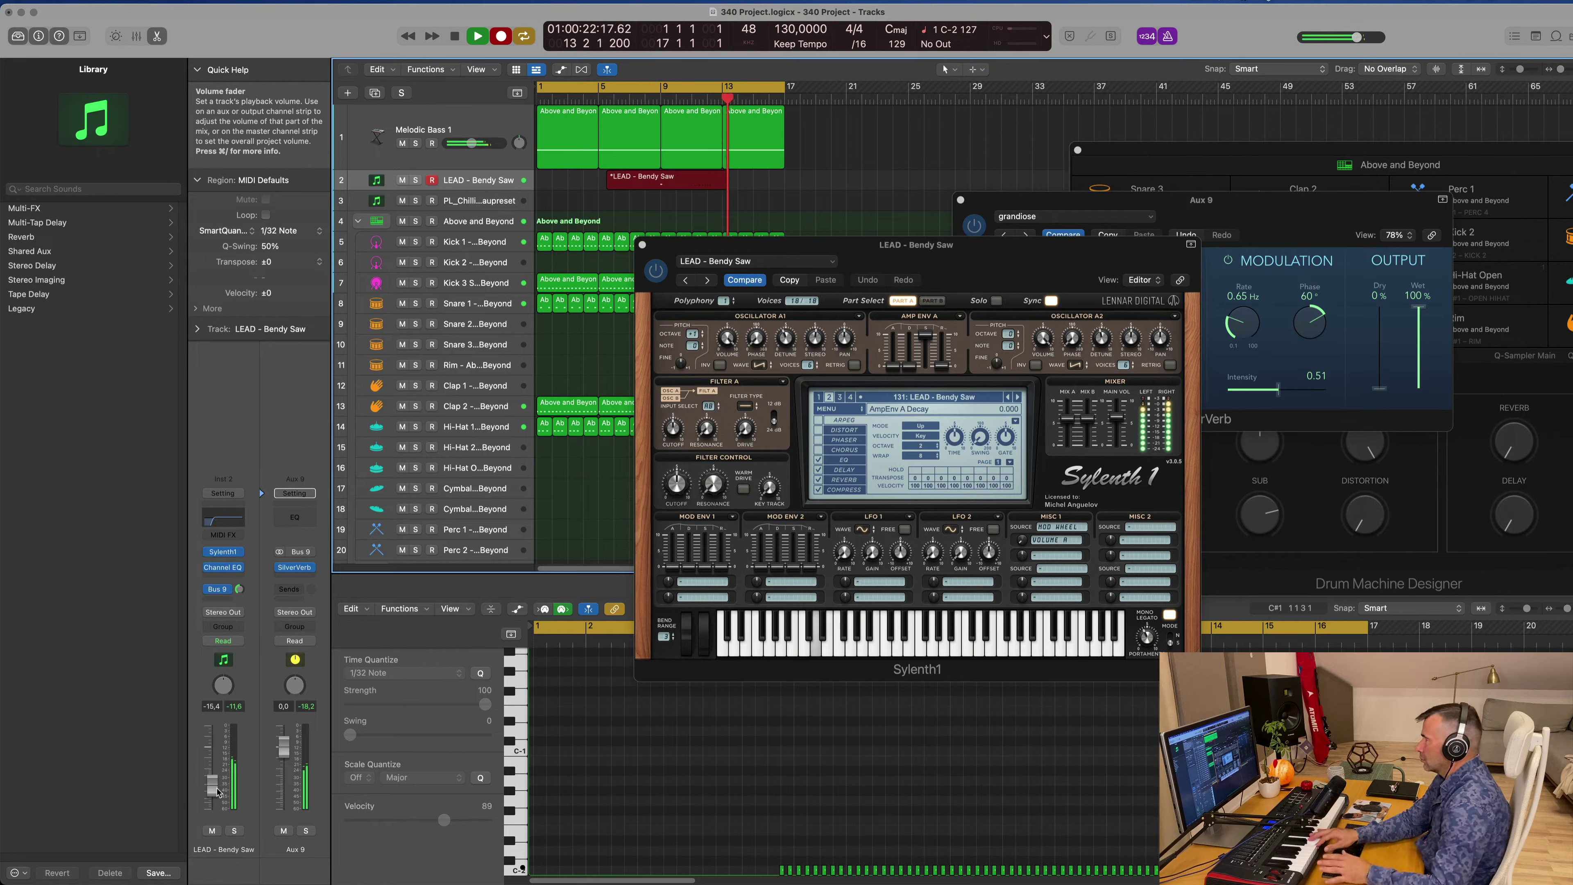
{"action": "key", "text": "space"}
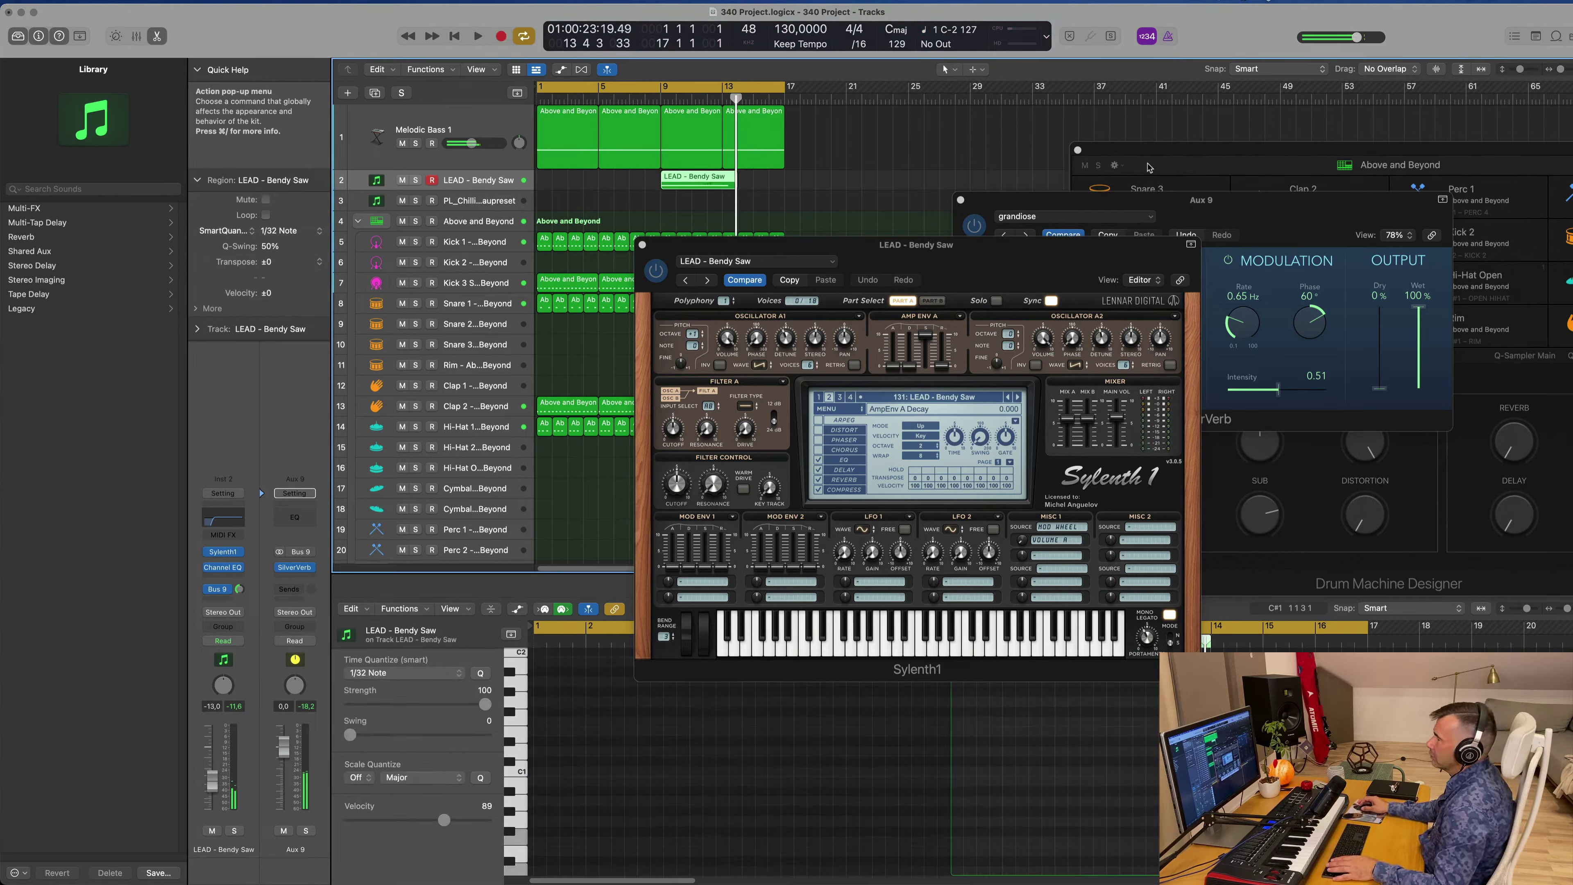
{"action": "left_click_drag", "start_coordinate": [684, 178], "coordinate": [571, 192]}
{"action": "left_click_drag", "start_coordinate": [907, 249], "coordinate": [1244, 88]}
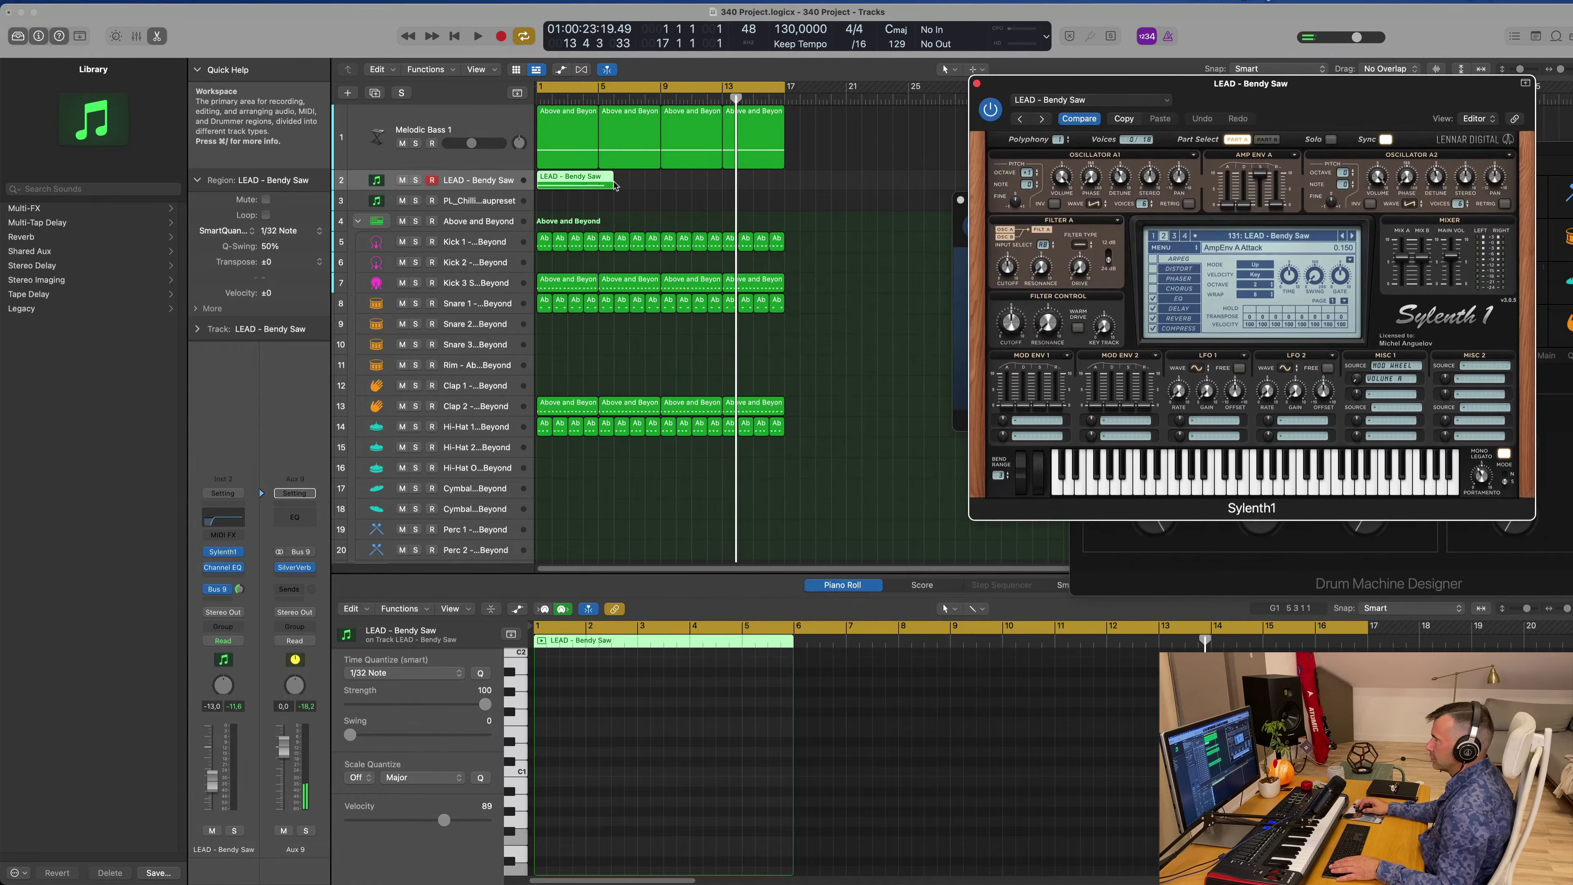
- Split the LEAD - Bendy Saw region at bar 5 with crossing notes shortened, and delete the piece after the split
{"action": "left_click", "coordinate": [596, 182]}
{"action": "key", "text": "super+t"}
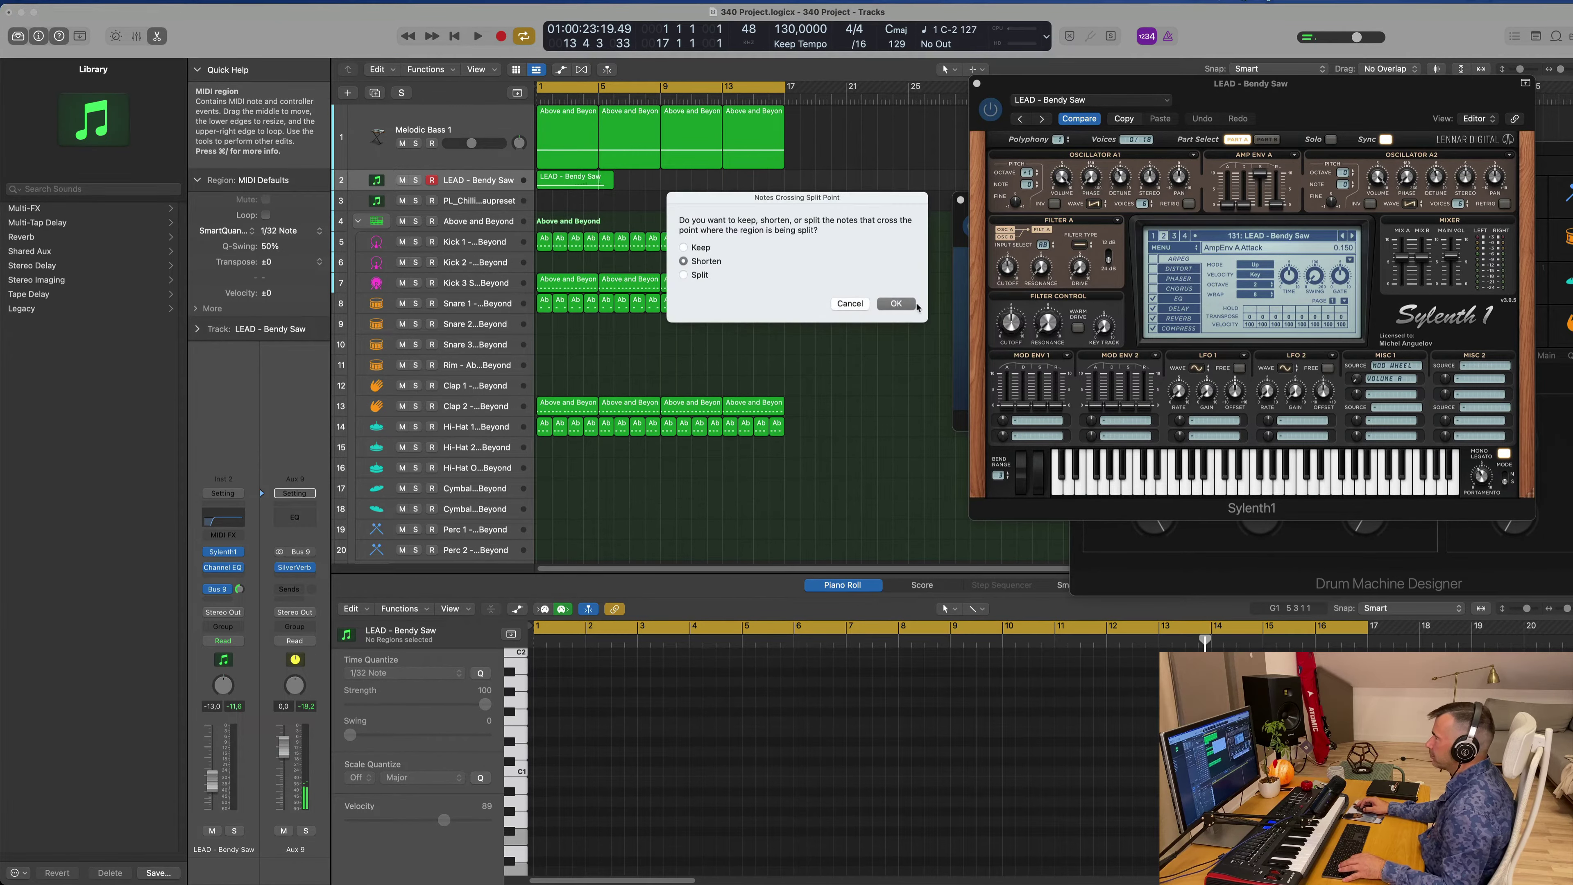
{"action": "left_click", "coordinate": [895, 303]}
{"action": "key", "text": "Delete"}
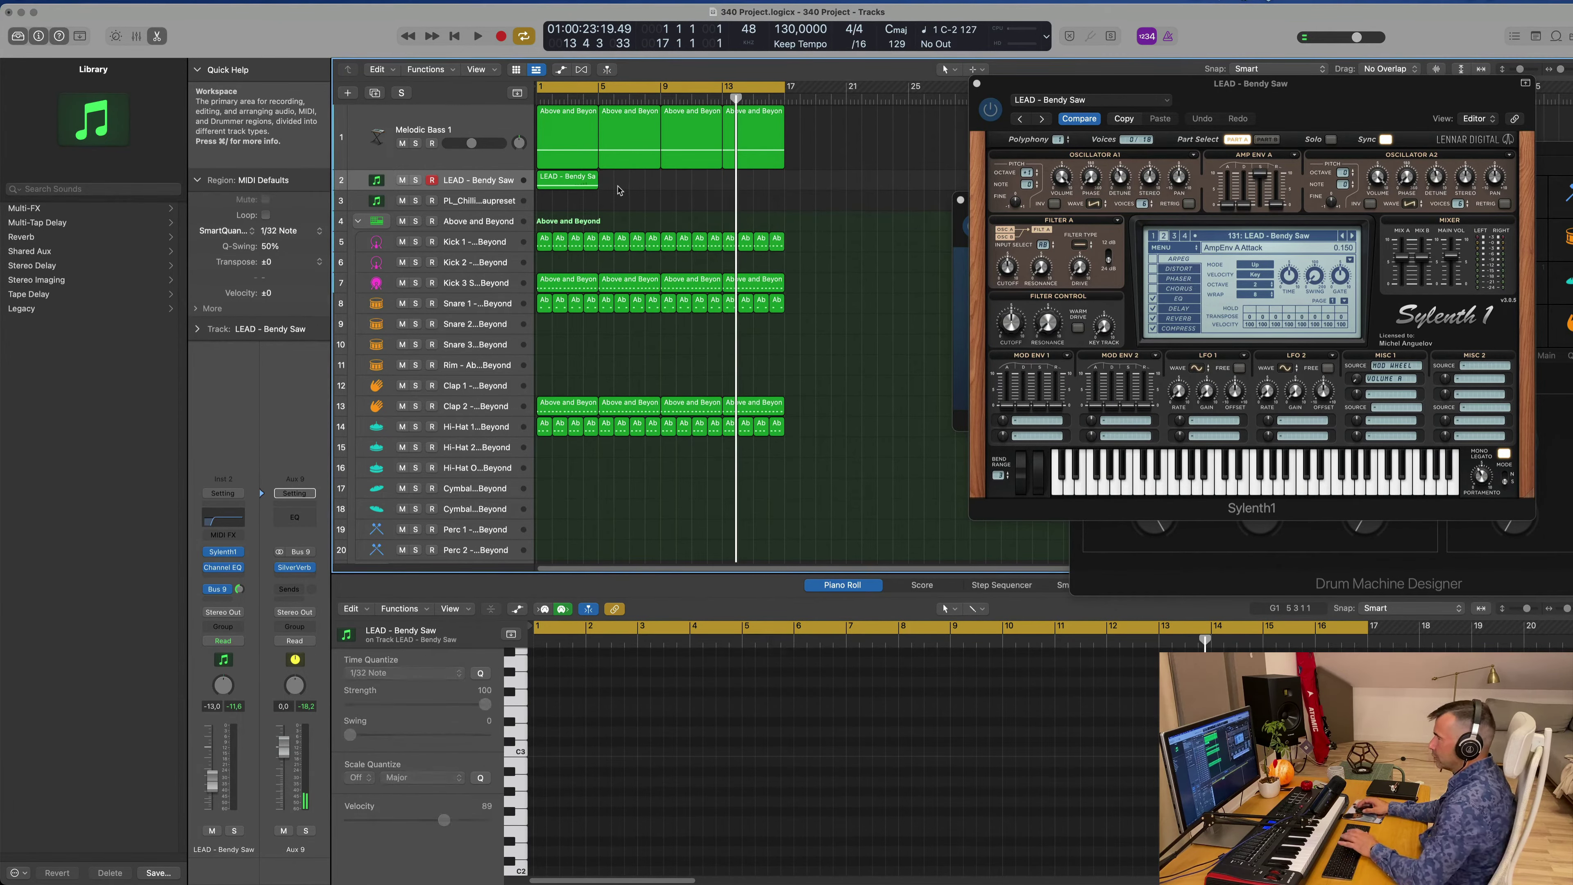
- Show the lead region's Ch. 1 Pitch Bend data and replace the recorded curve with a straight ramp from bar 3 up to 63 at the region's end
{"action": "left_click", "coordinate": [517, 608]}
{"action": "left_click", "coordinate": [458, 816]}
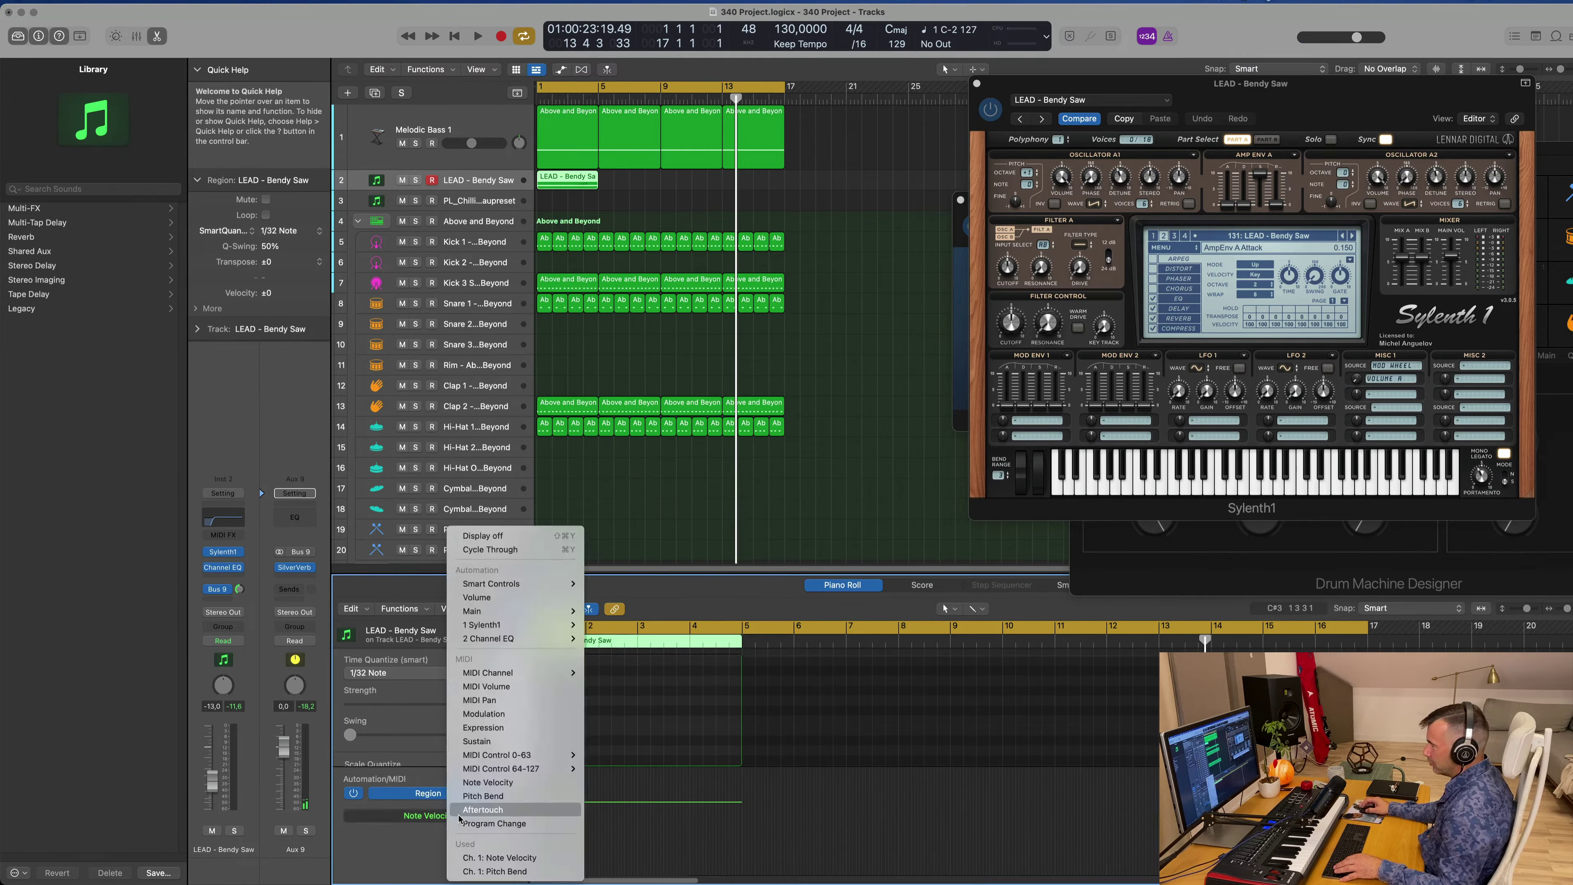
{"action": "left_click", "coordinate": [505, 871]}
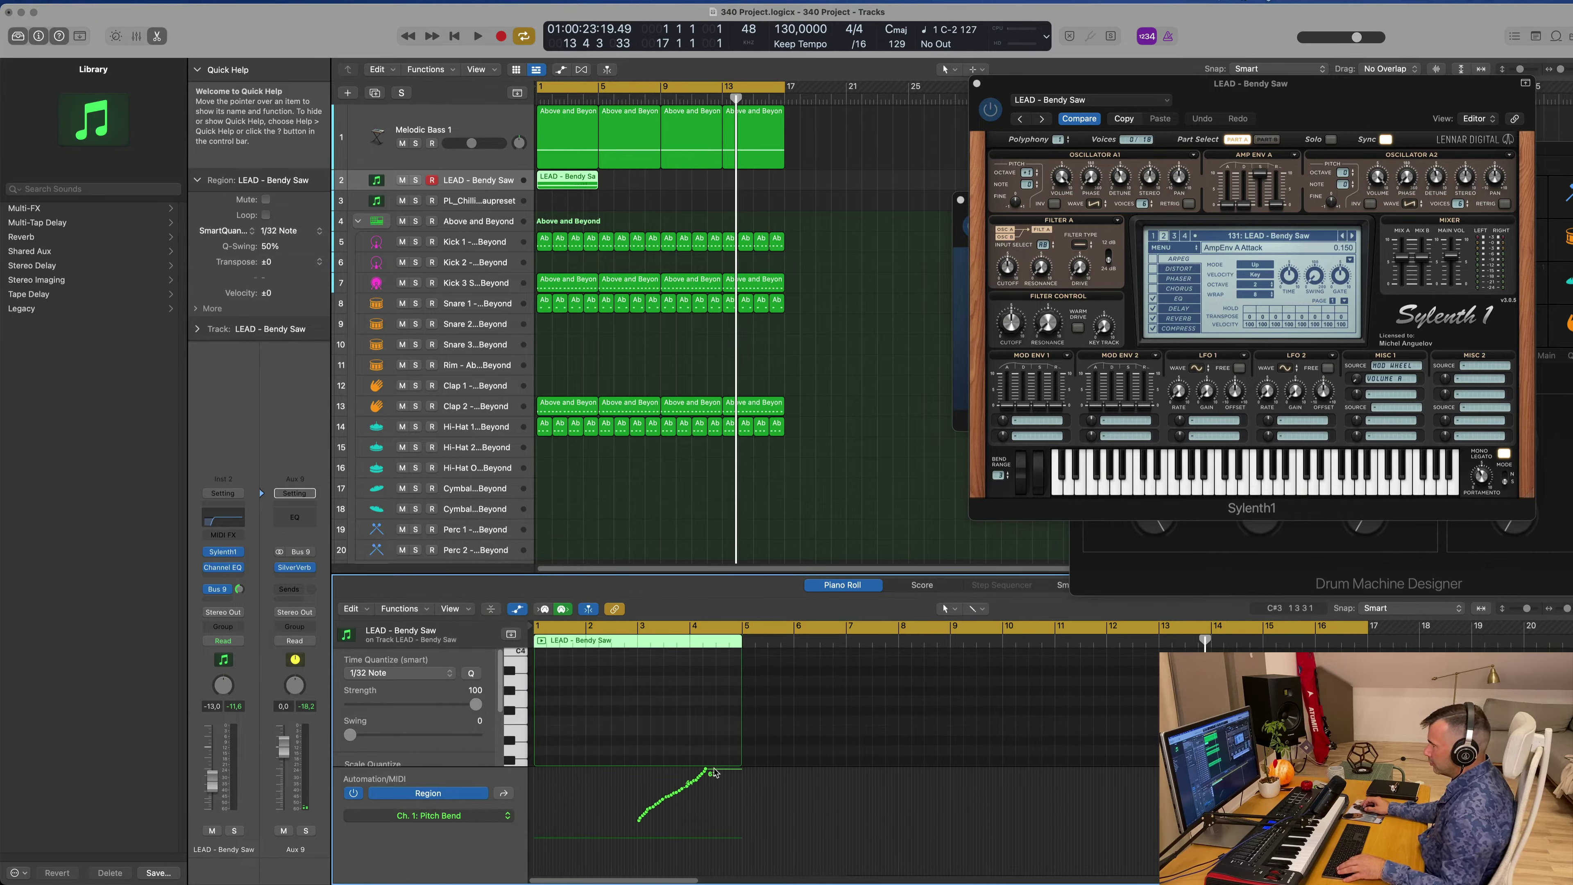
{"action": "left_click_drag", "start_coordinate": [708, 769], "coordinate": [664, 768]}
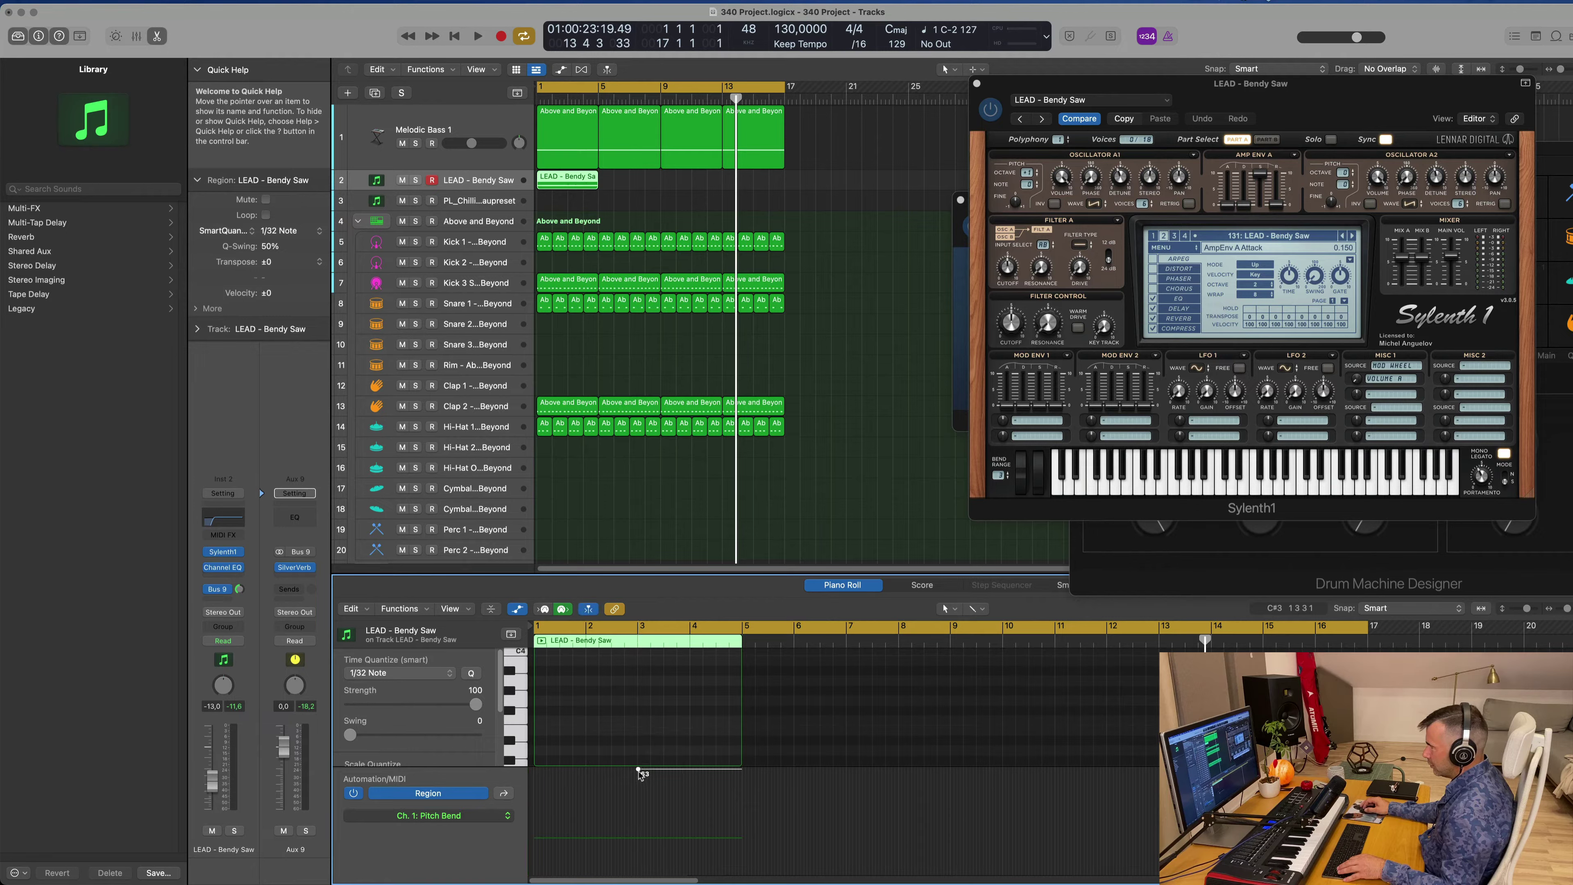
{"action": "left_click_drag", "start_coordinate": [637, 770], "coordinate": [637, 797]}
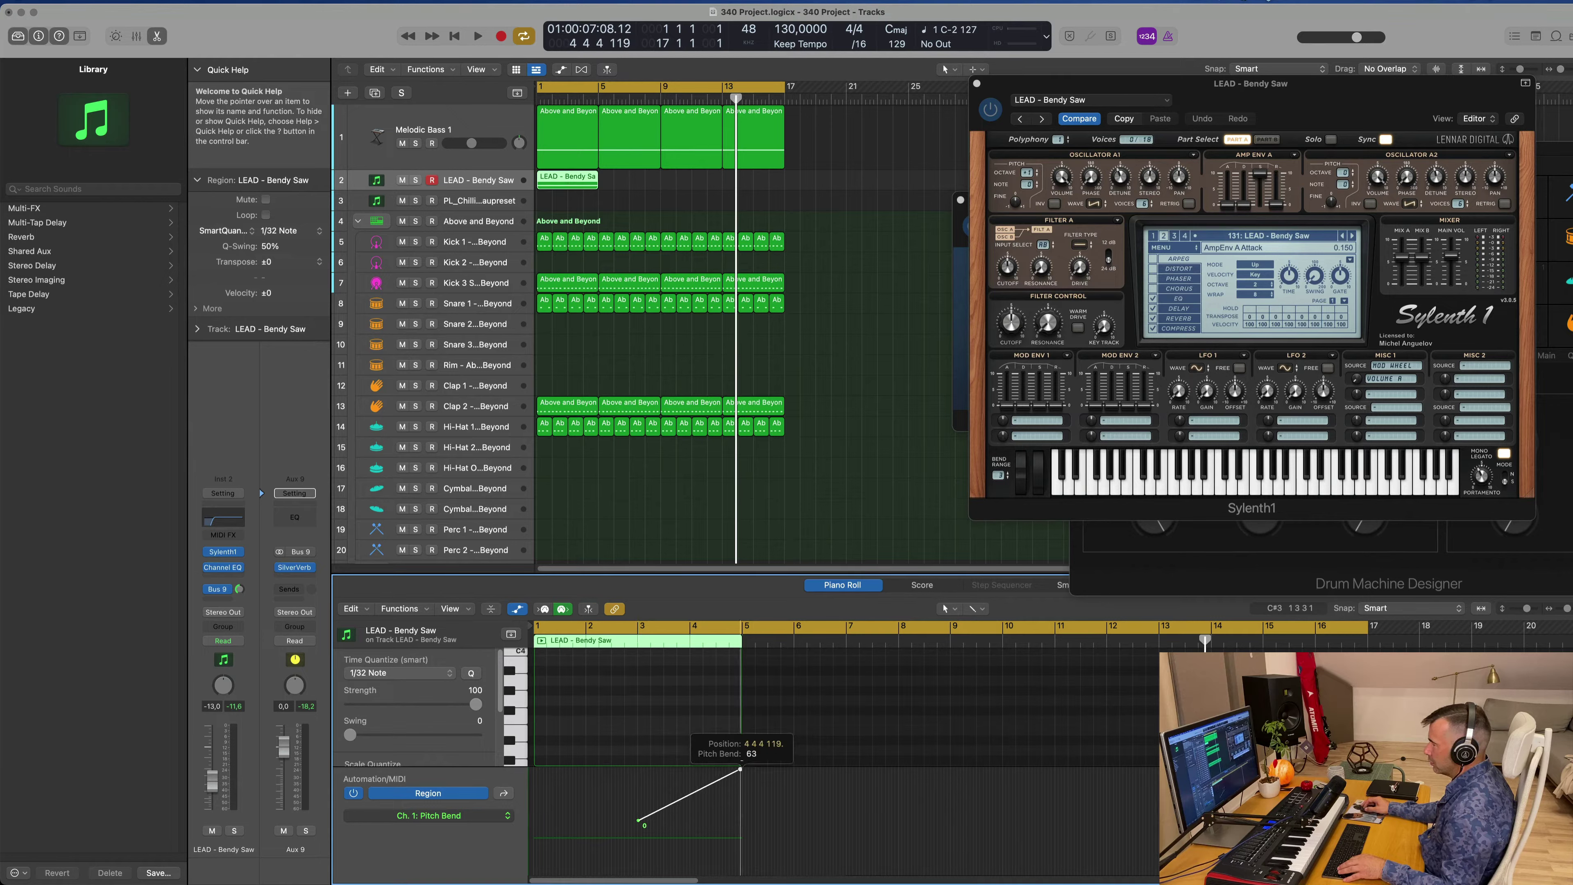
- Play the track from the start, then copy the LEAD - Bendy Saw region to bar 9 and stop playback
{"action": "key", "text": "Return"}
{"action": "key", "text": "space"}
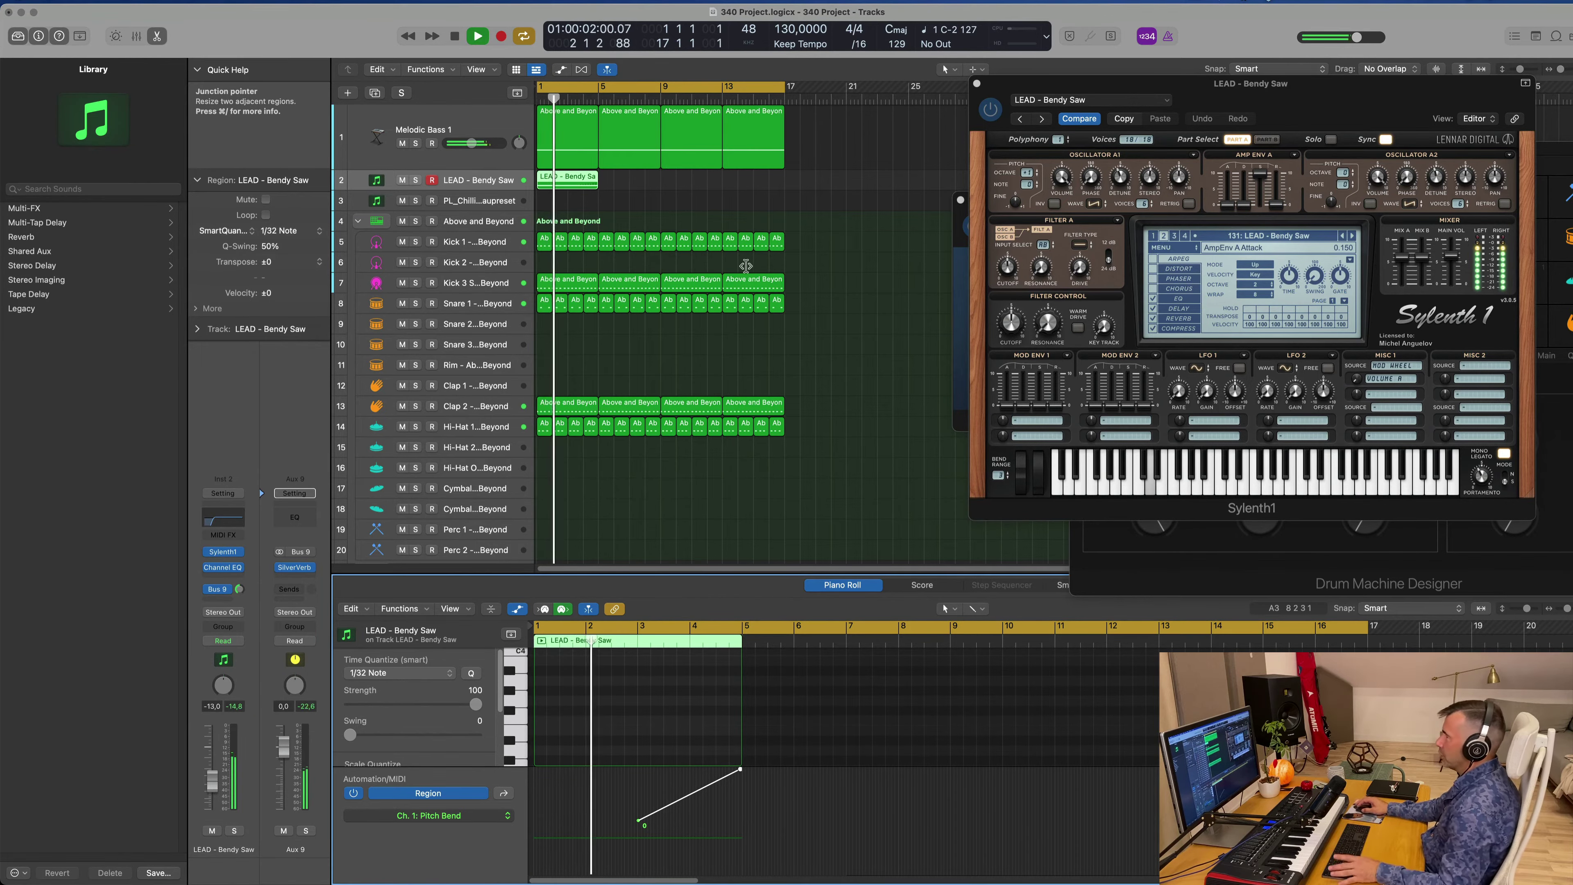
{"action": "key", "text": "super+Left"}
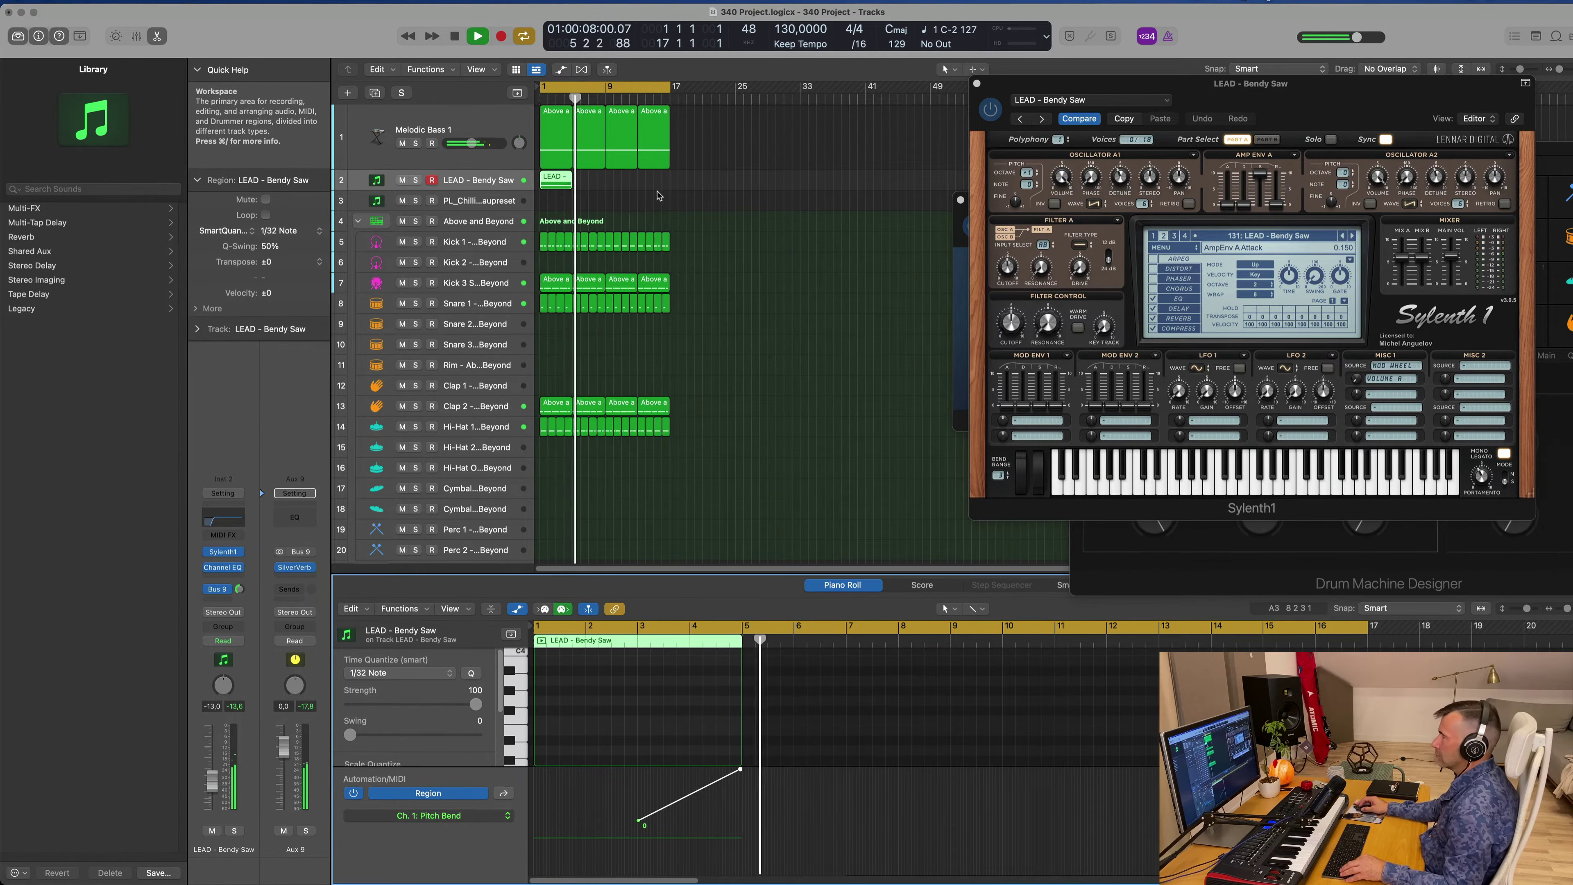
{"action": "key", "text": "super+Right"}
{"action": "key", "text": "super+Left"}
{"action": "key", "text": "Return"}
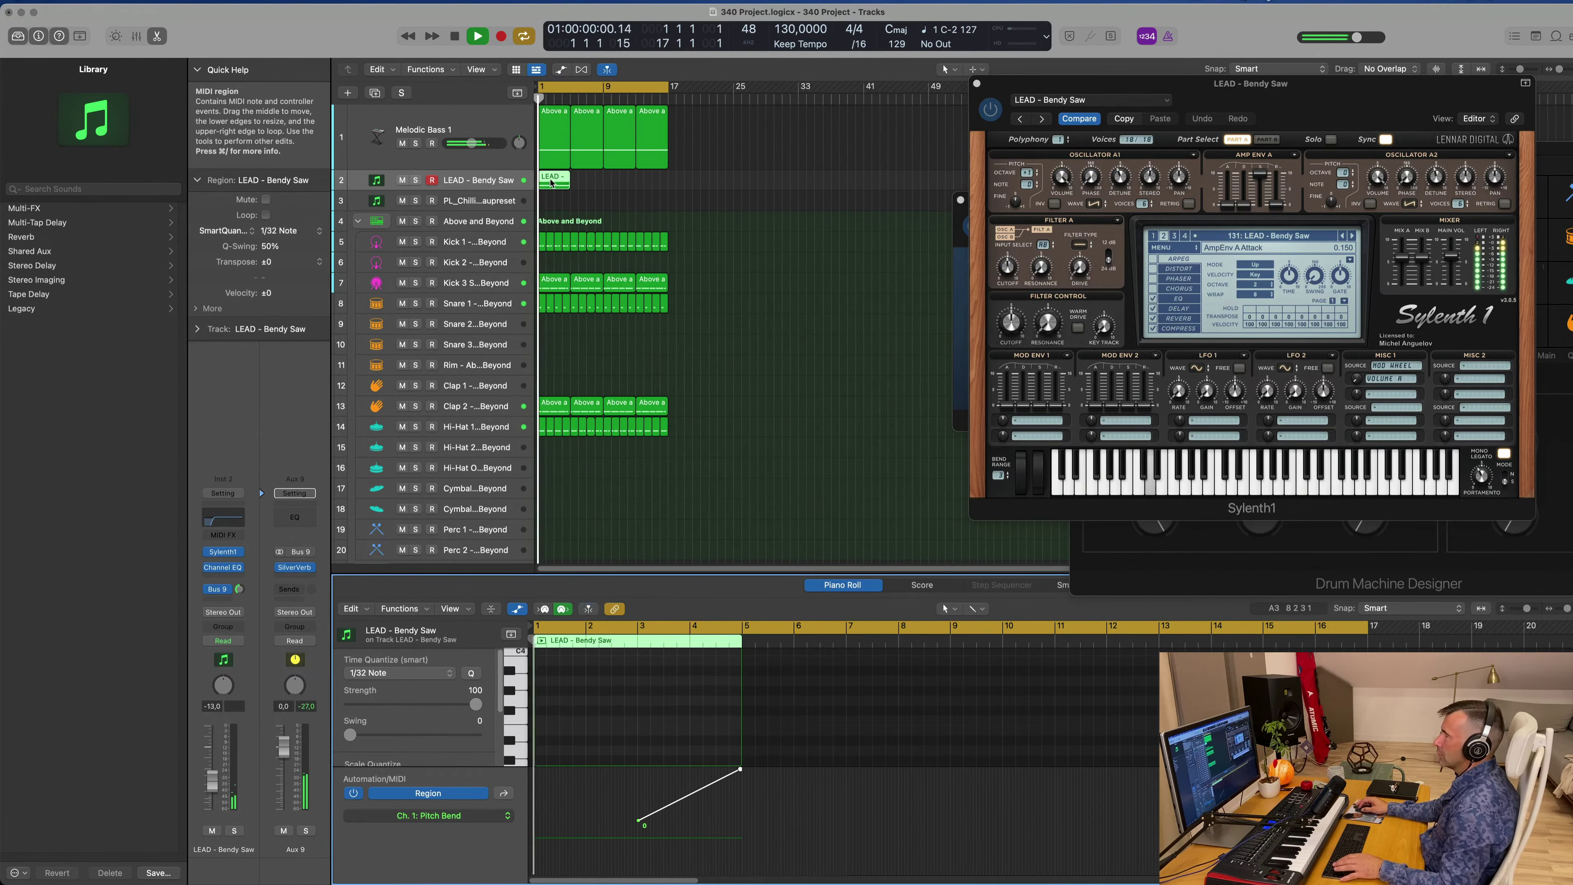
{"action": "left_click_drag", "start_coordinate": [572, 181], "coordinate": [636, 181]}
{"action": "key", "text": "space"}
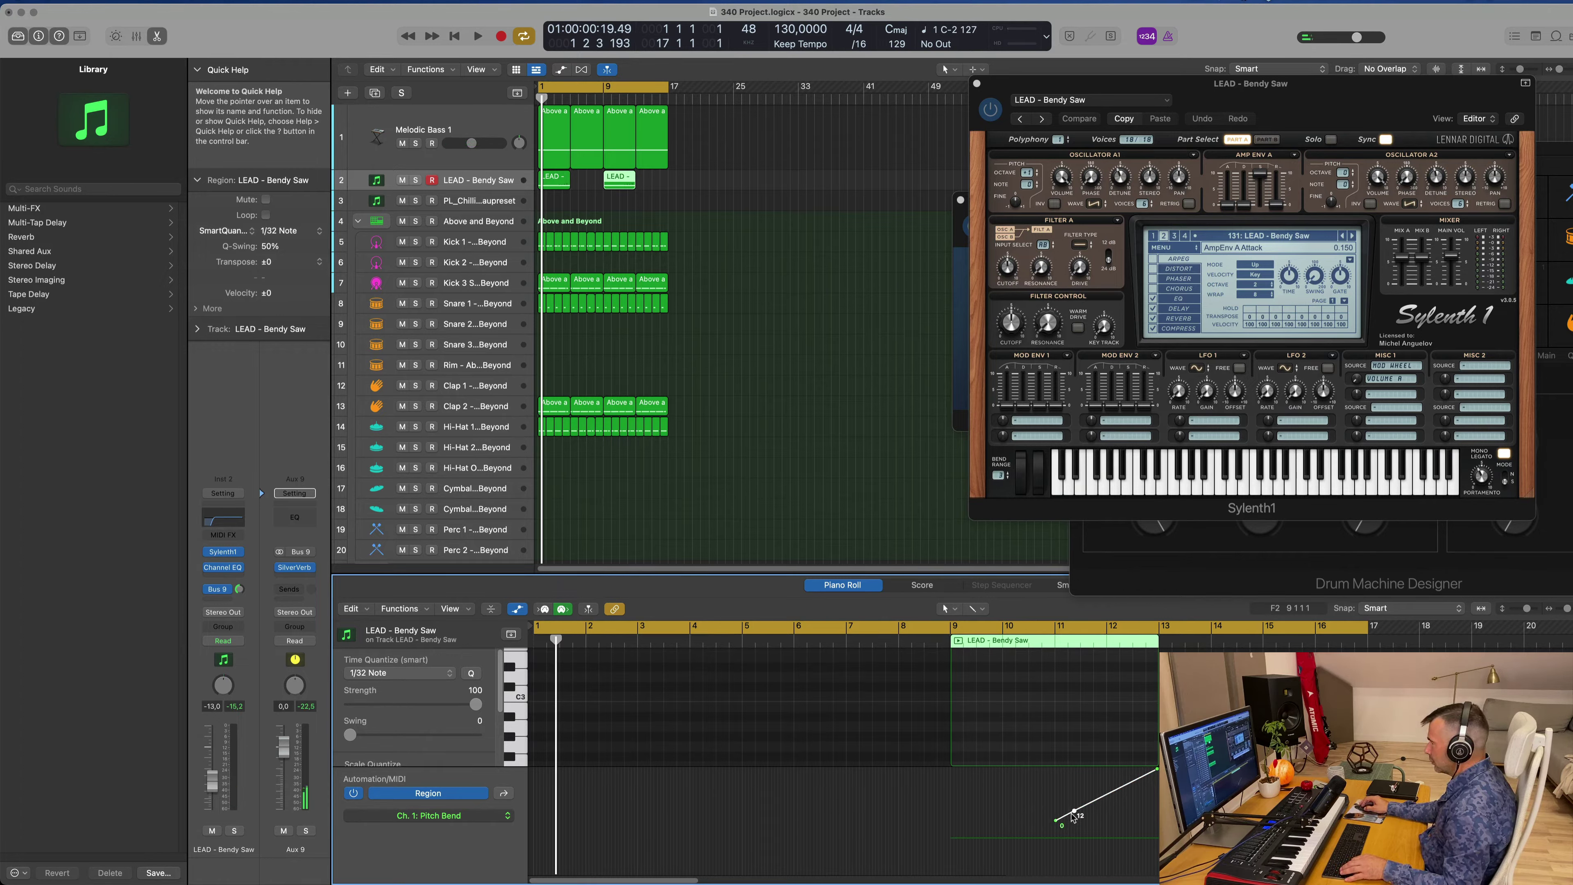
- In the bar 9 lead region, add a flat pitch bend of 0 from bar 9 to bar 11, before the upward ramp
{"action": "left_click_drag", "start_coordinate": [1075, 810], "coordinate": [957, 820]}
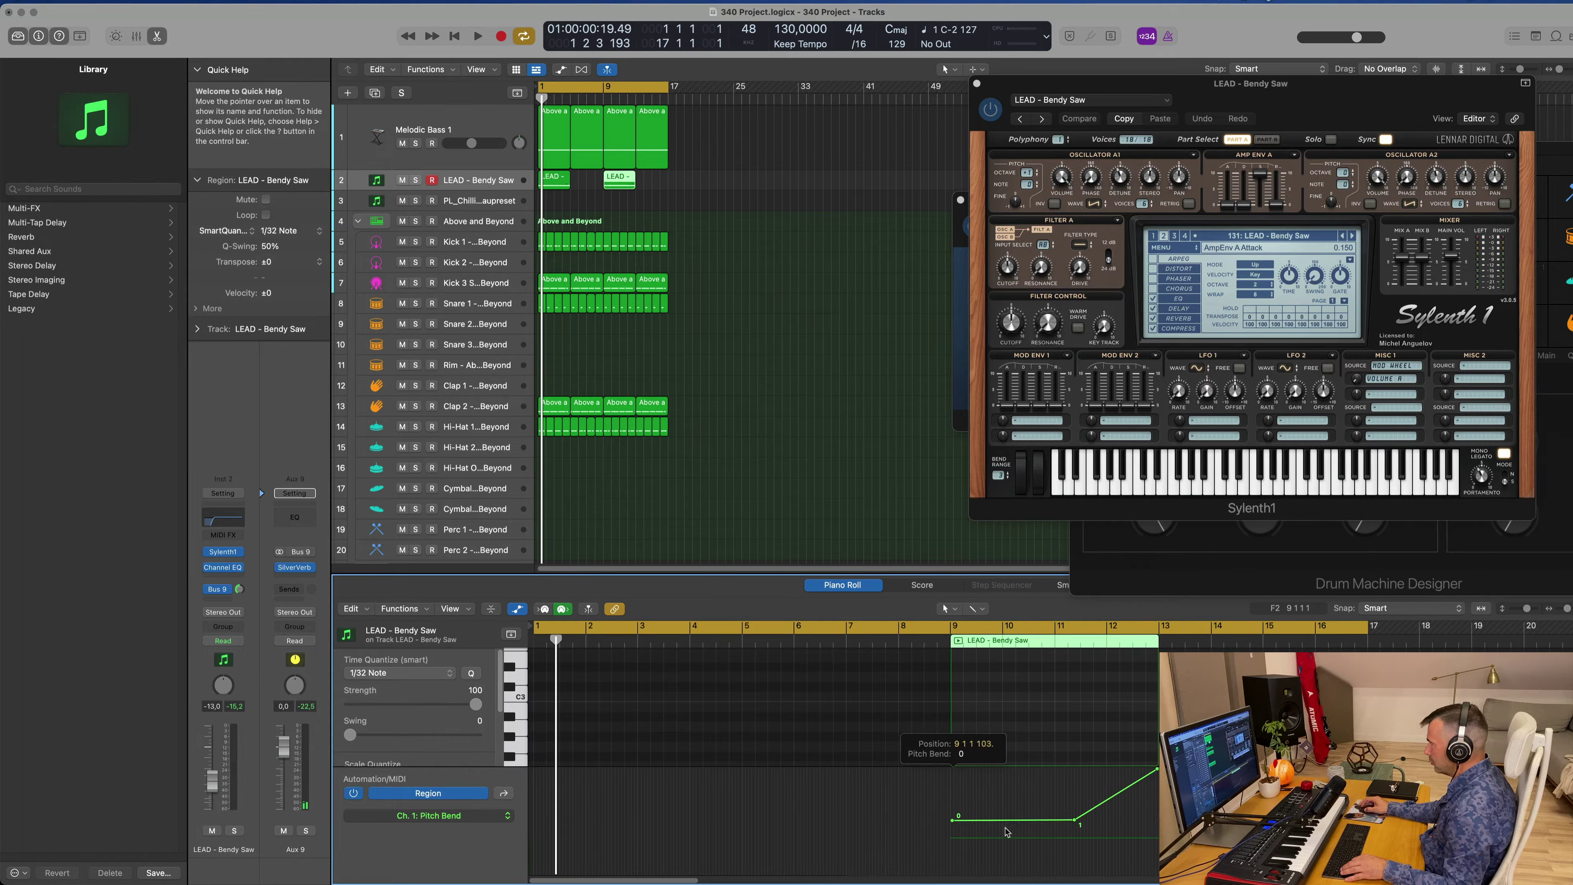
{"action": "left_click_drag", "start_coordinate": [1075, 820], "coordinate": [1059, 820]}
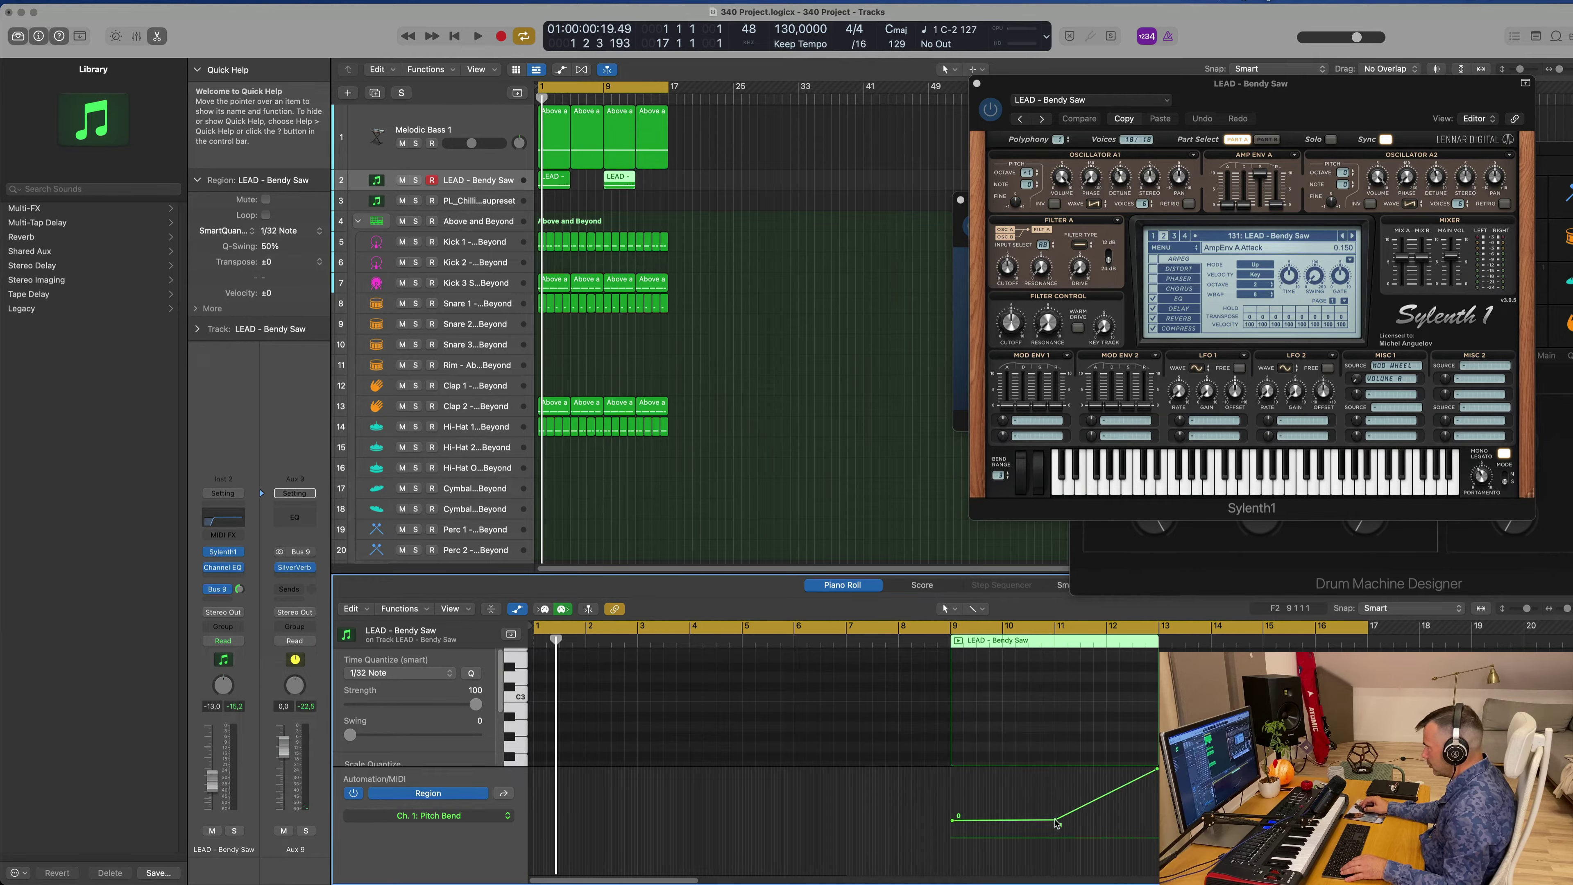
{"action": "left_click_drag", "start_coordinate": [1056, 822], "coordinate": [1055, 823]}
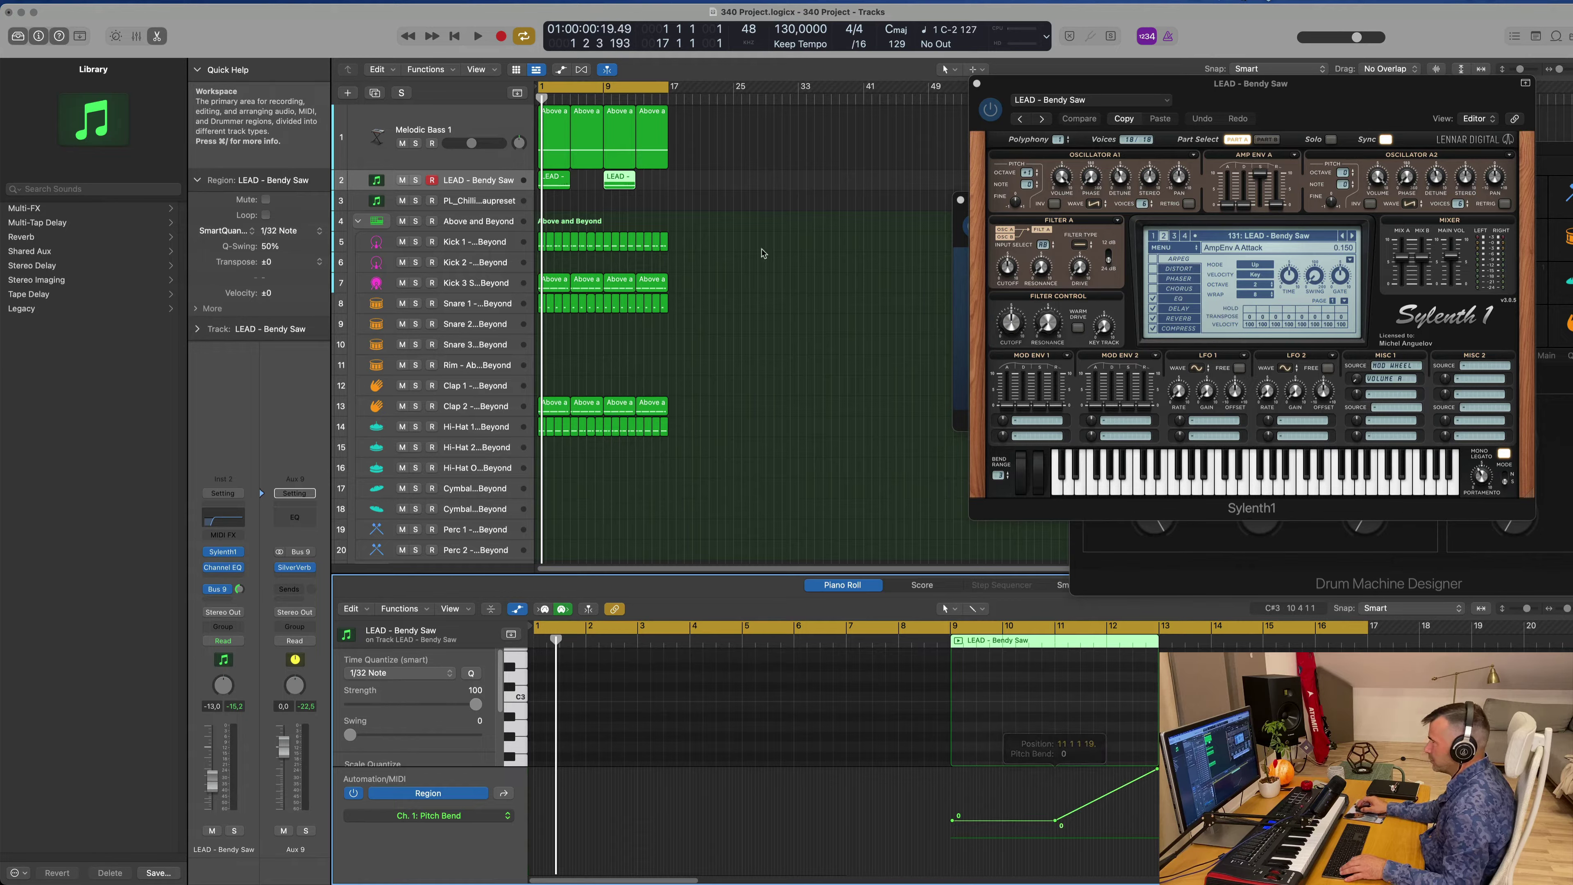
- Delete the lead region at bar 1 and put a copy of the bar 9 region in its place
{"action": "left_click", "coordinate": [564, 181]}
{"action": "key", "text": "Delete"}
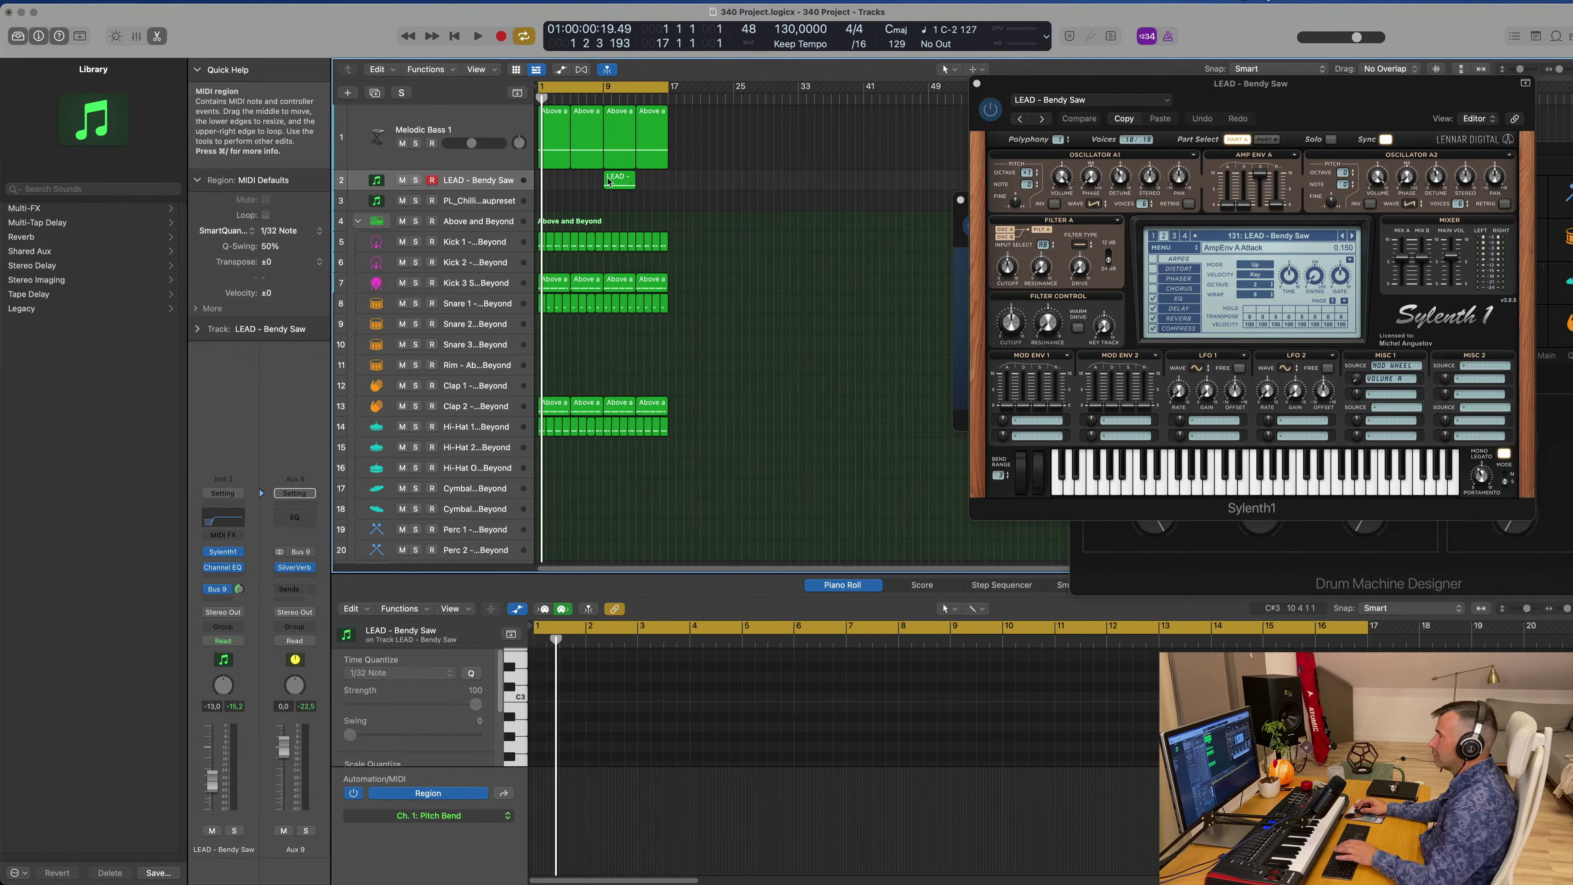
{"action": "left_click", "coordinate": [616, 180]}
{"action": "left_click_drag", "start_coordinate": [616, 181], "coordinate": [556, 181]}
- Play the arrangement from the start and set the LEAD - Bendy Saw track's volume to -17.0 dB
{"action": "key", "text": "space"}
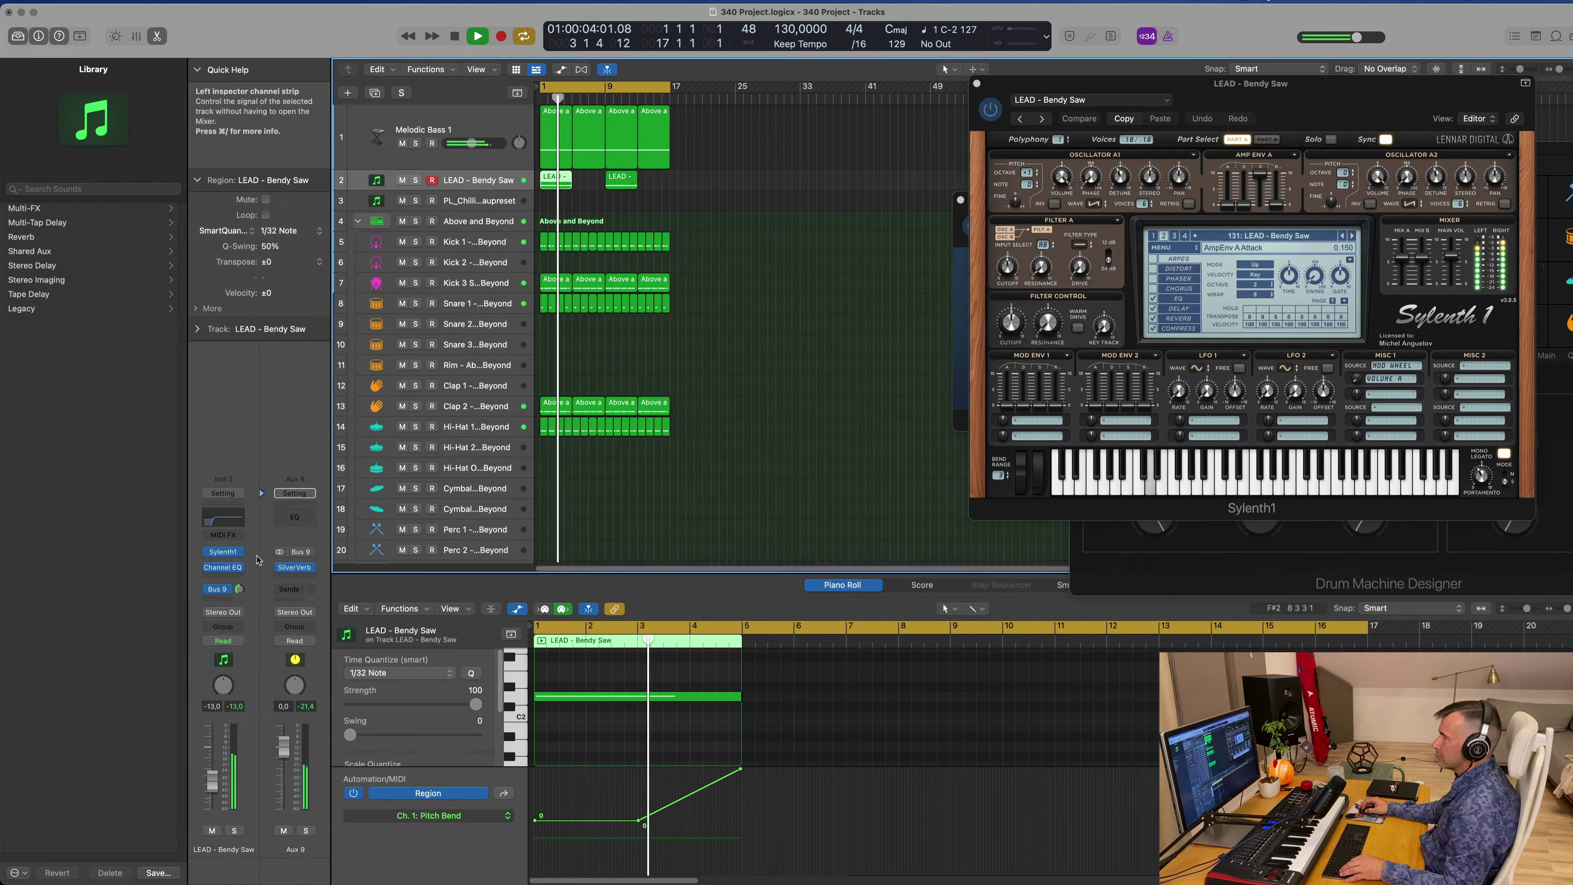
{"action": "key", "text": "Return"}
{"action": "left_click_drag", "start_coordinate": [221, 779], "coordinate": [221, 790]}
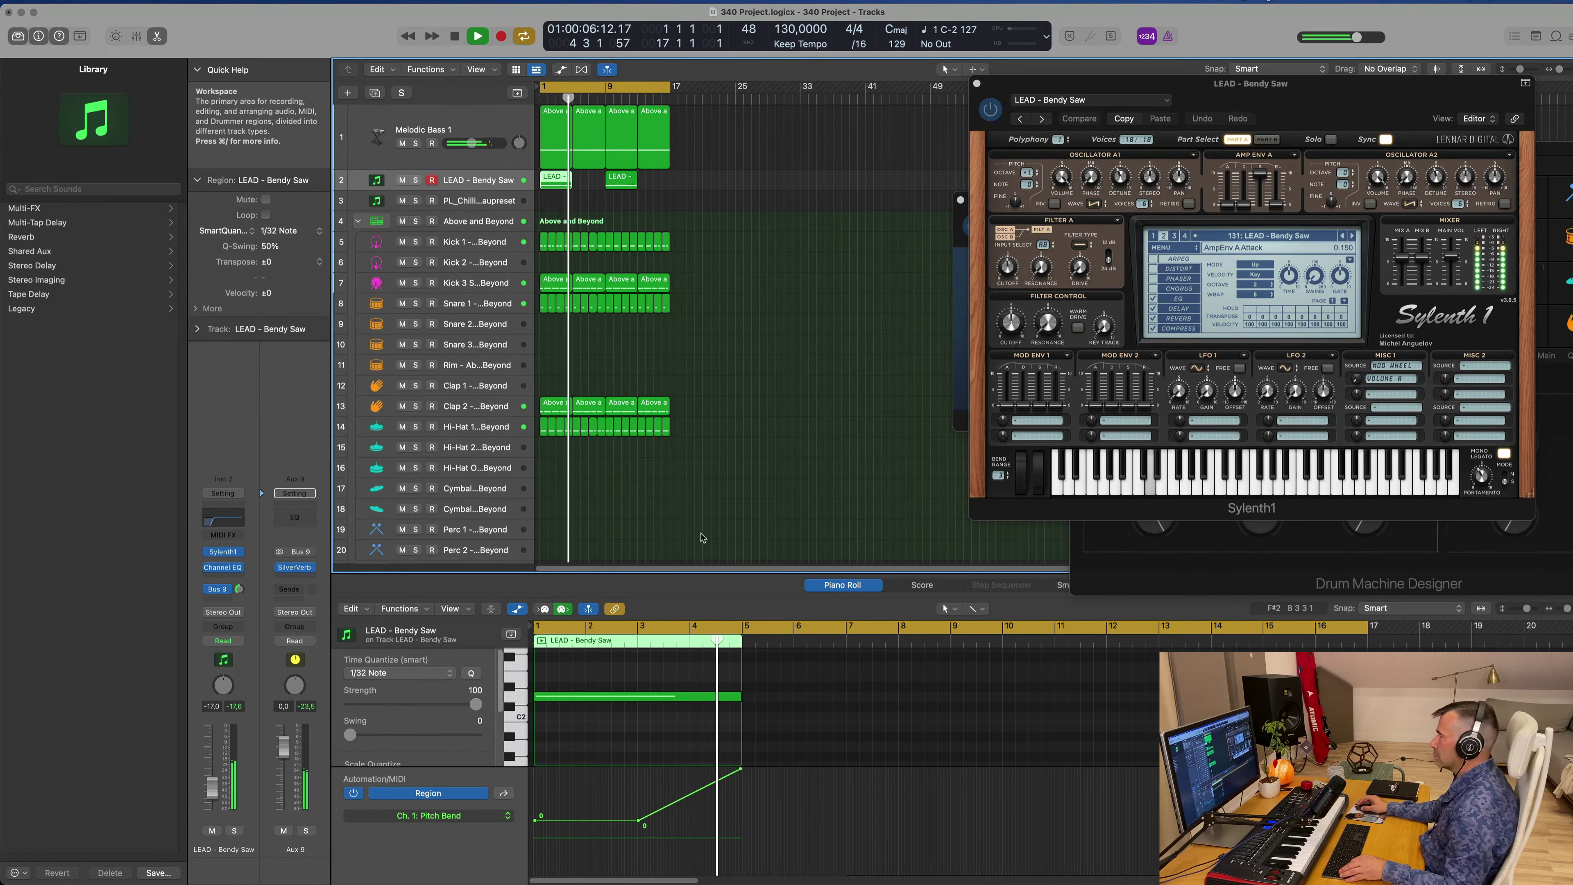
- Select all regions of the 16-bar section and repeat them three times so the arrangement extends to bar 65
{"action": "left_click_drag", "start_coordinate": [754, 135], "coordinate": [535, 462]}
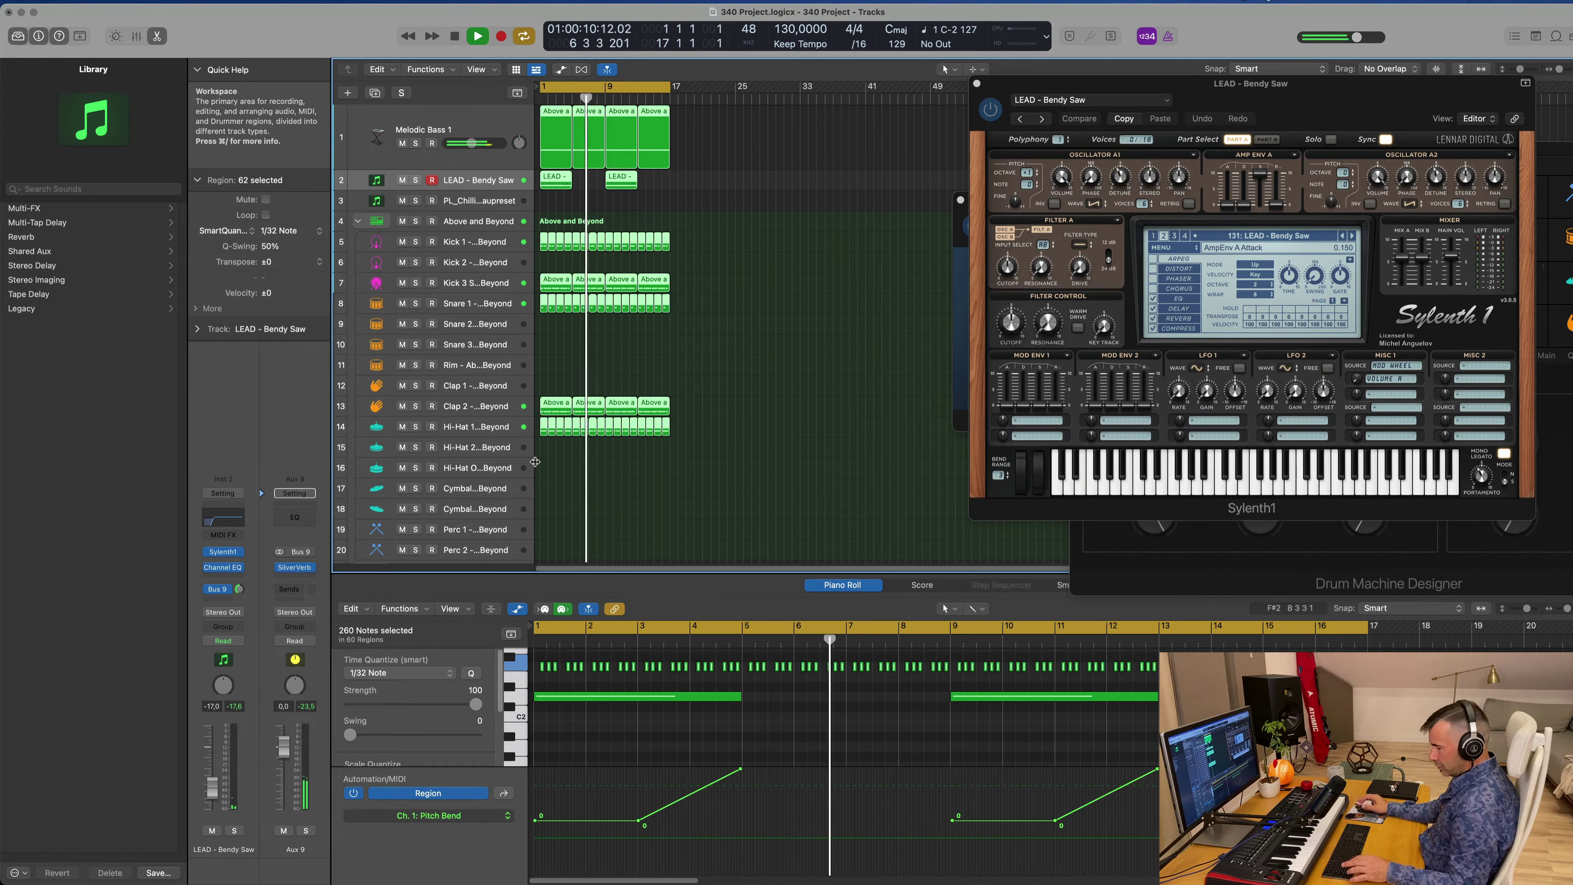
{"action": "key", "text": "super+r"}
{"action": "key", "text": "super+r"}
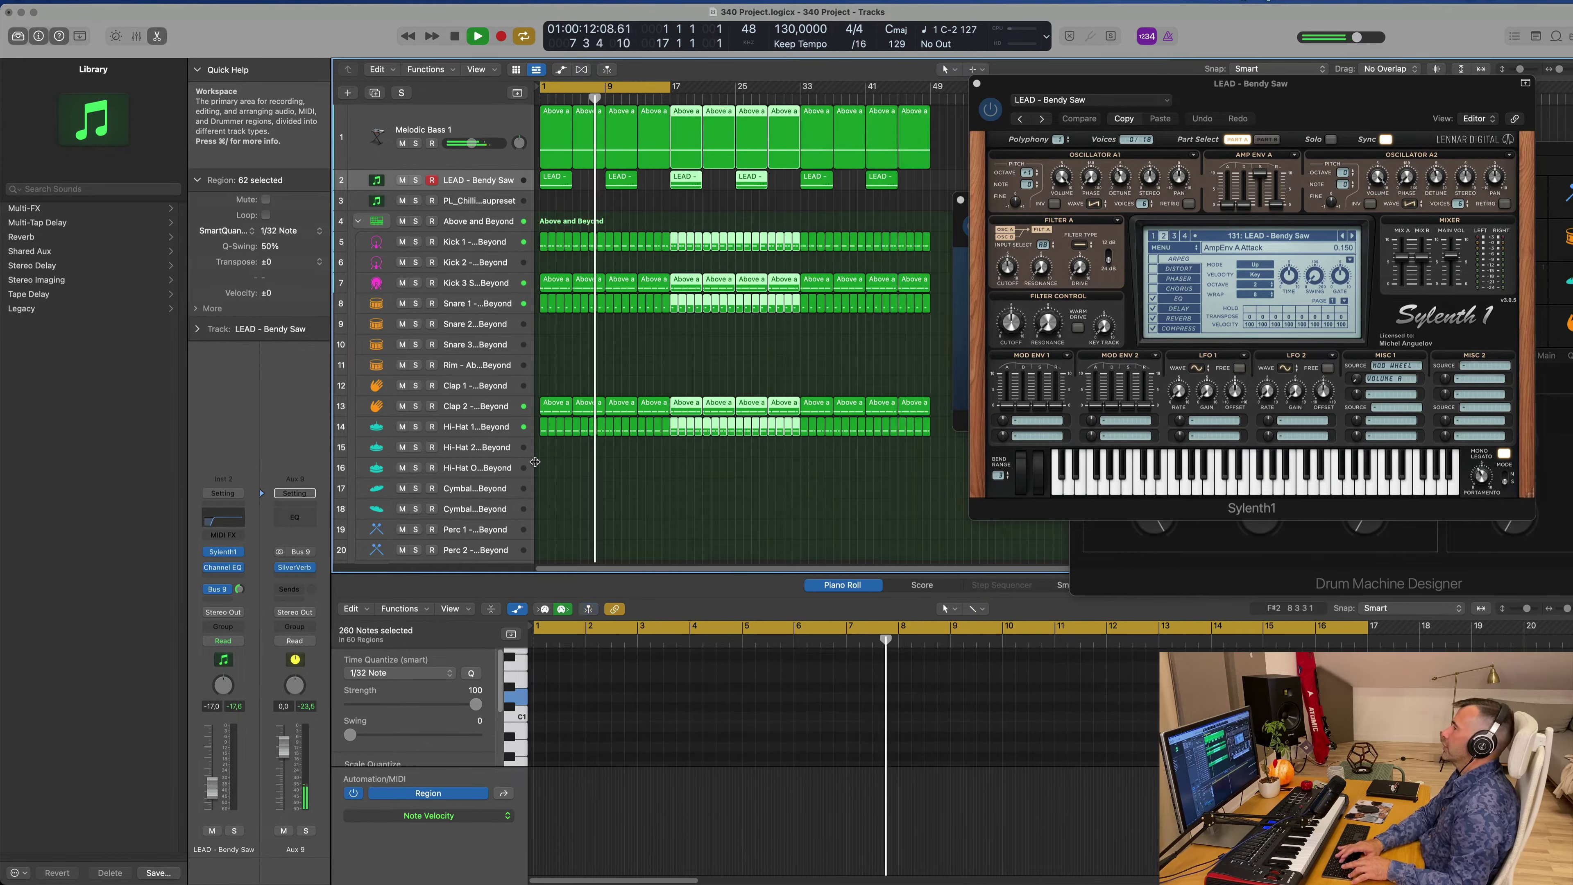
{"action": "key", "text": "super+r"}
- Clear the Sylenth1 and SilverVerb plug-in windows away from the arrangement by closing them
{"action": "left_click_drag", "start_coordinate": [1324, 92], "coordinate": [1166, 356]}
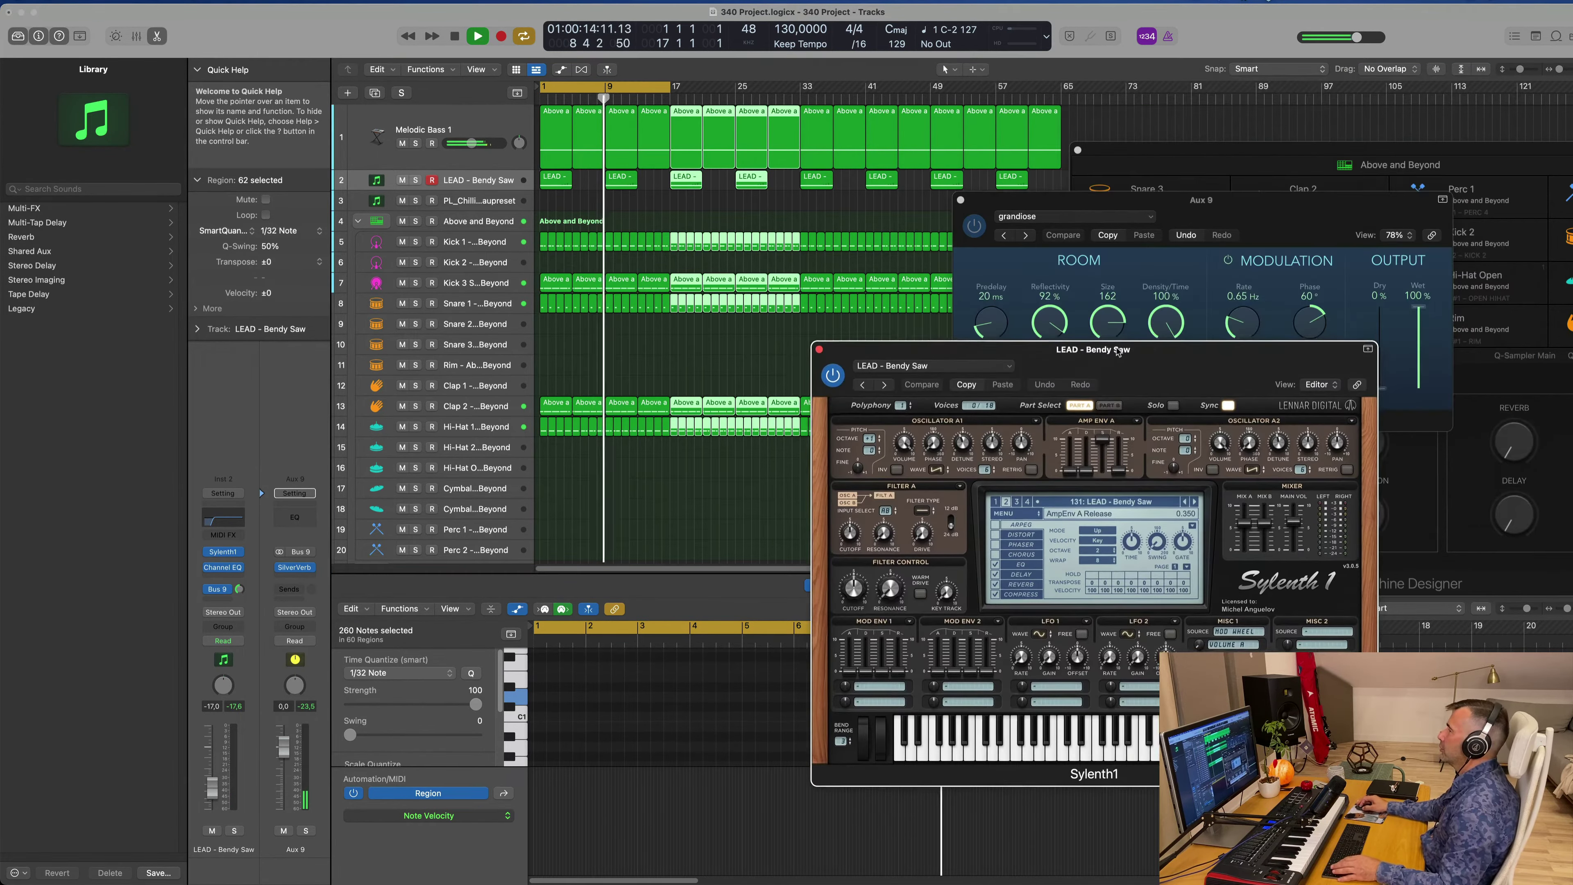
{"action": "key", "text": "super+w"}
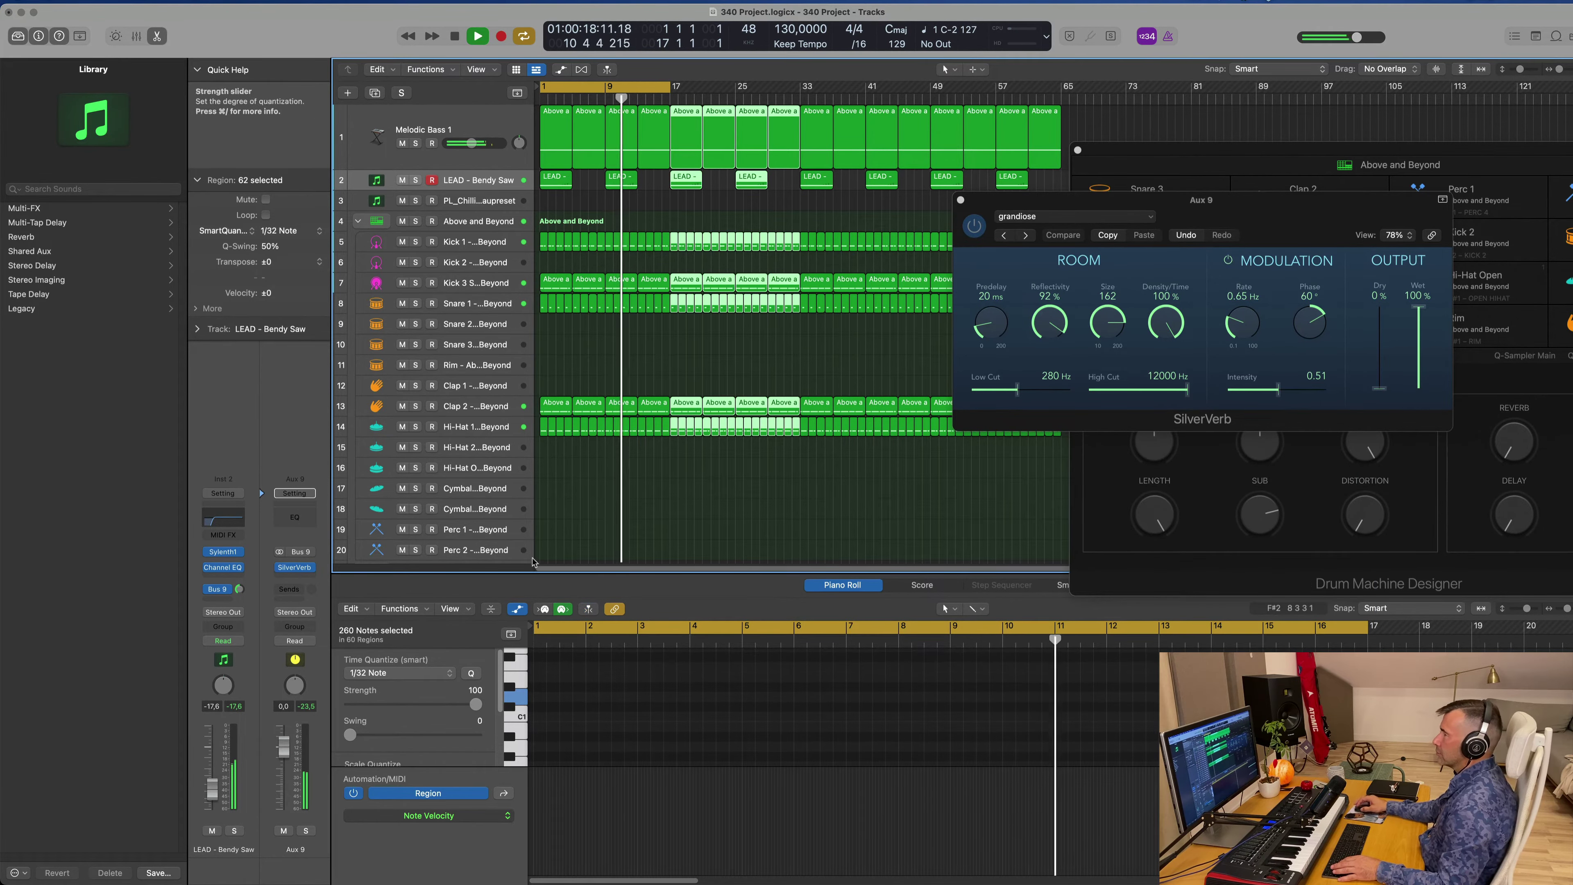
{"action": "left_click_drag", "start_coordinate": [957, 206], "coordinate": [921, 301]}
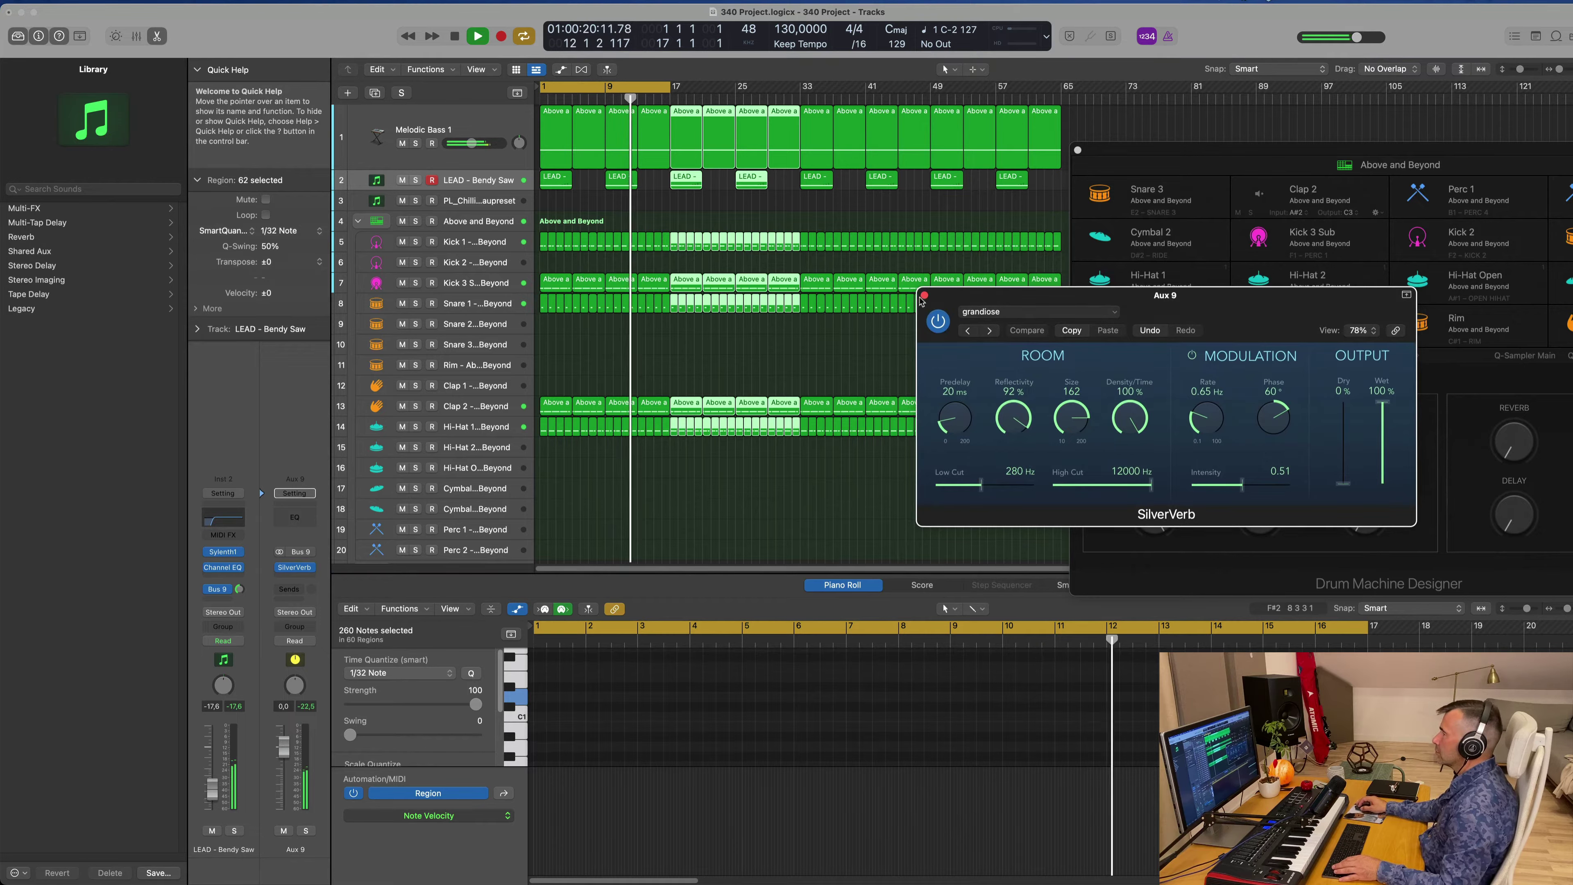
{"action": "left_click", "coordinate": [923, 296]}
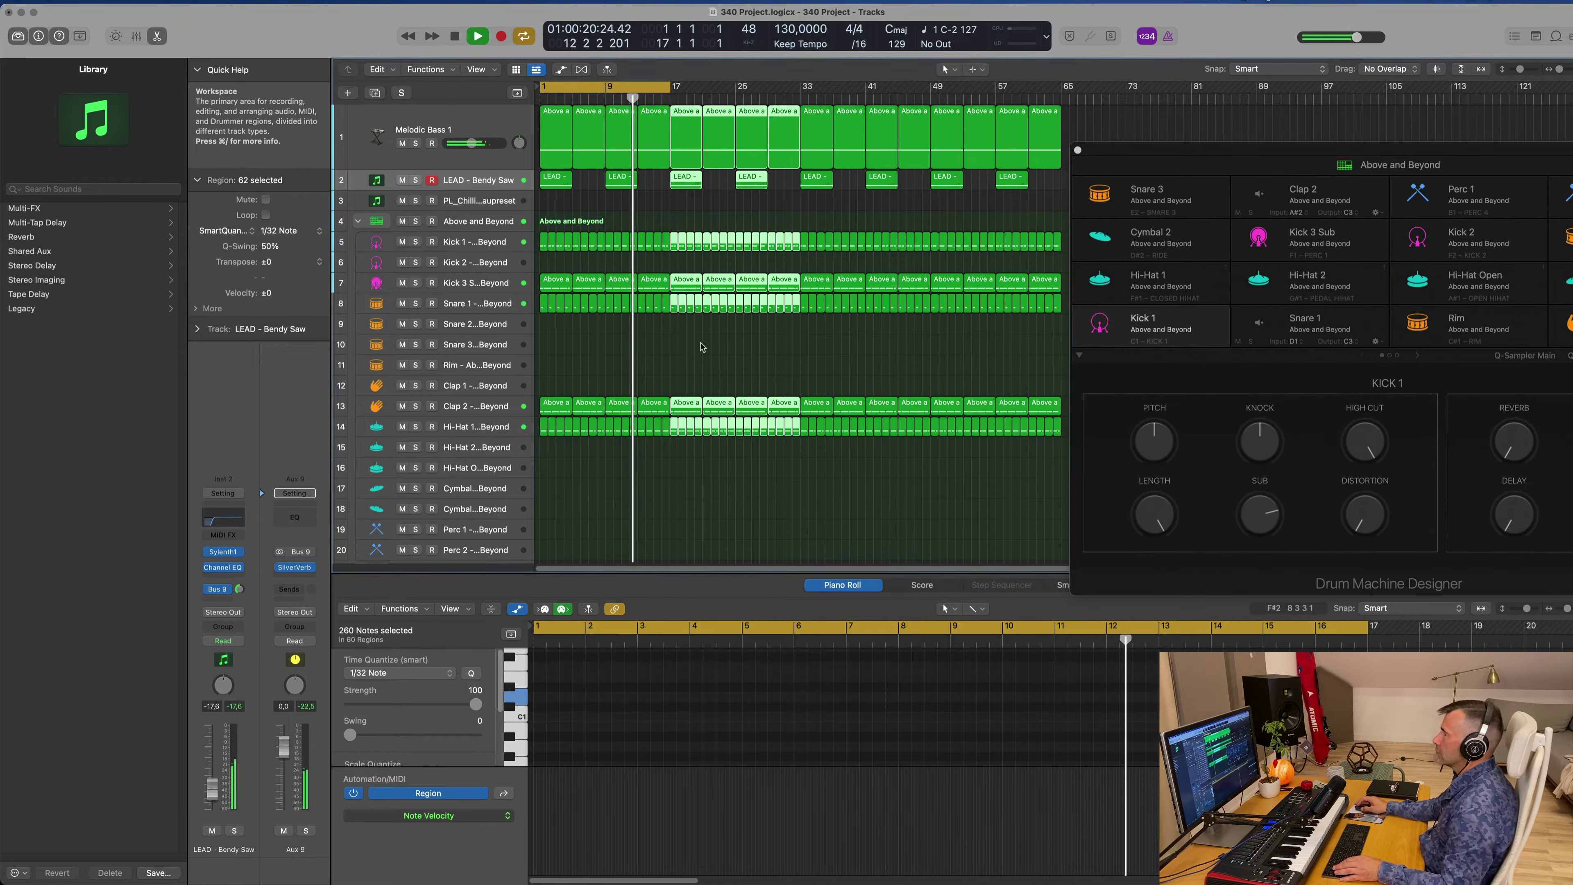
- Create a second lead track with duplicate settings below LEAD - Bendy Saw and copy the bar 1 lead region onto it at bar 5
{"action": "left_click", "coordinate": [555, 177]}
{"action": "left_click", "coordinate": [620, 178], "text": "shift"}
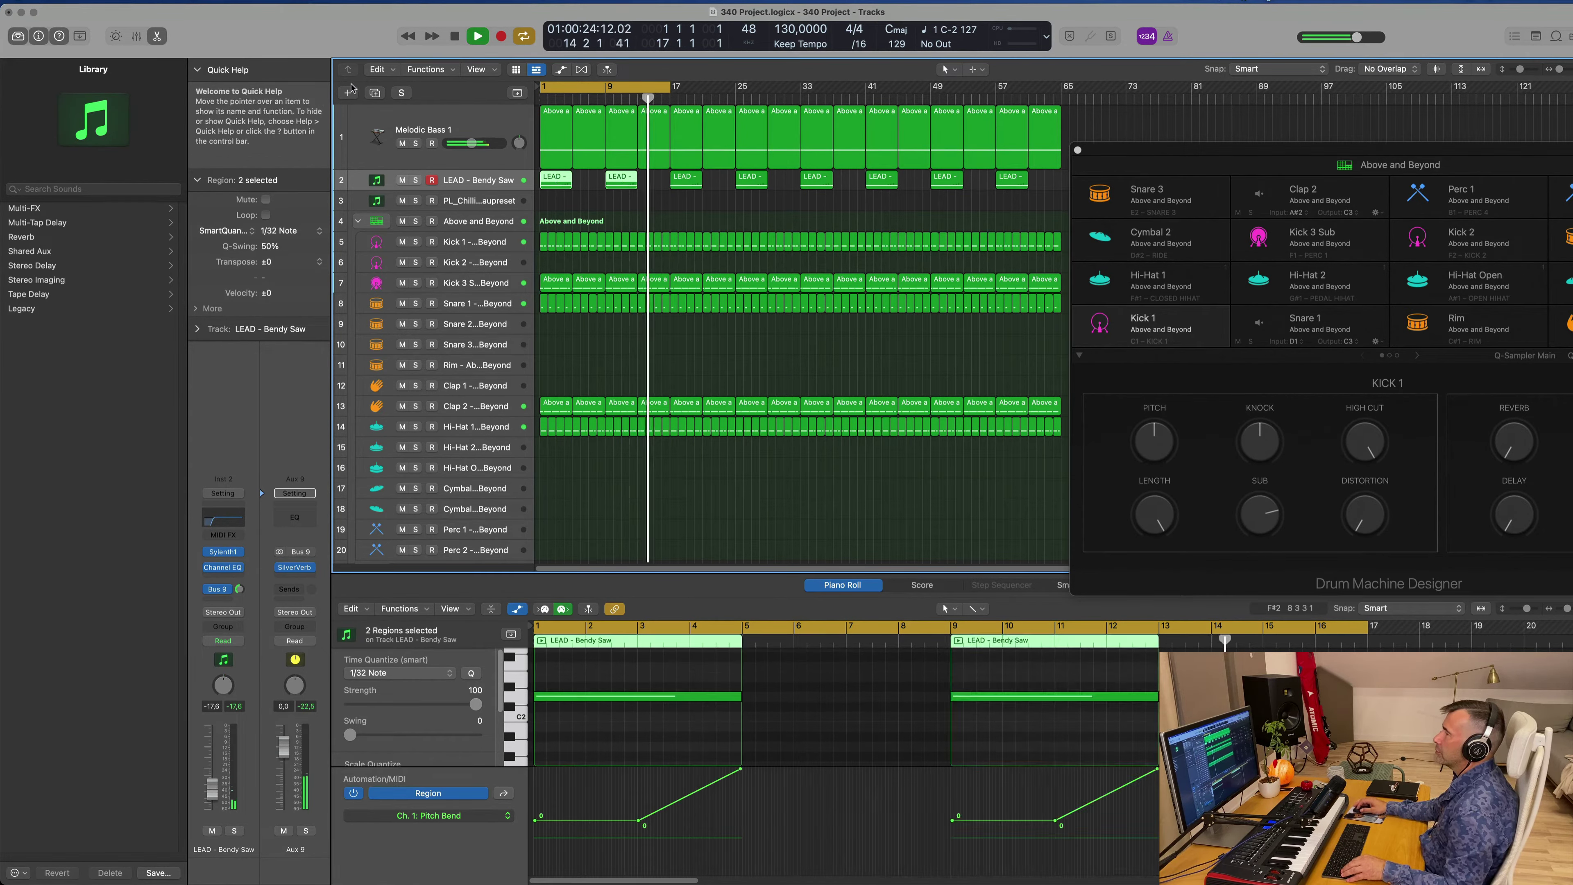
{"action": "key", "text": "super+d"}
{"action": "left_click_drag", "start_coordinate": [556, 182], "coordinate": [589, 203]}
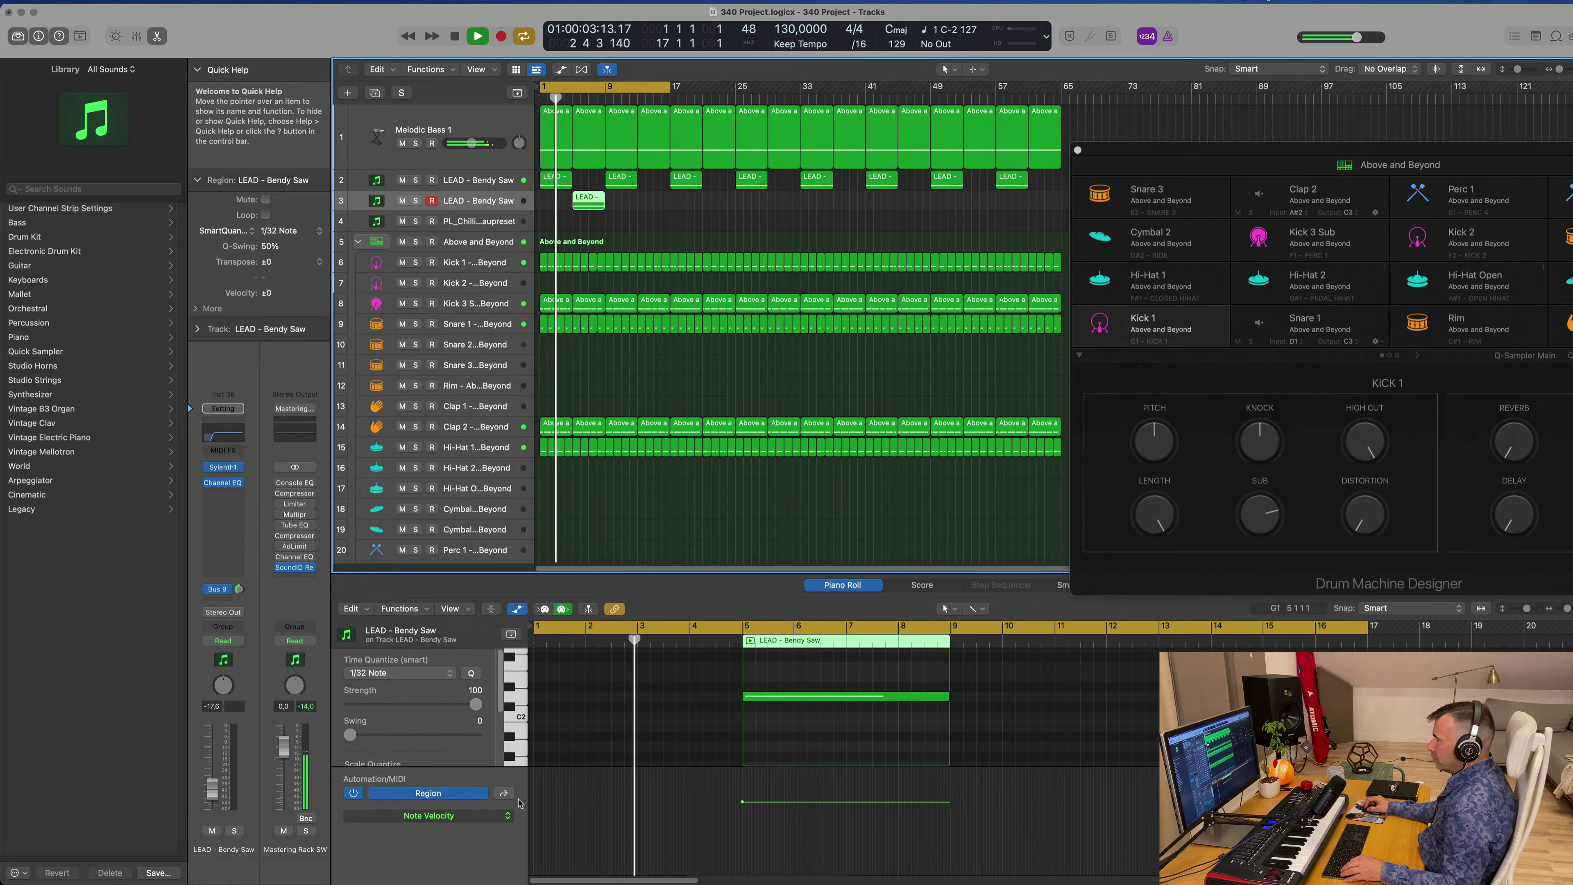
- Flatten the bar 5 region's Ch. 1 Pitch Bend curve to 0 and stack copies of its long note into a three-note chord
{"action": "left_click", "coordinate": [509, 815]}
{"action": "left_click", "coordinate": [646, 793]}
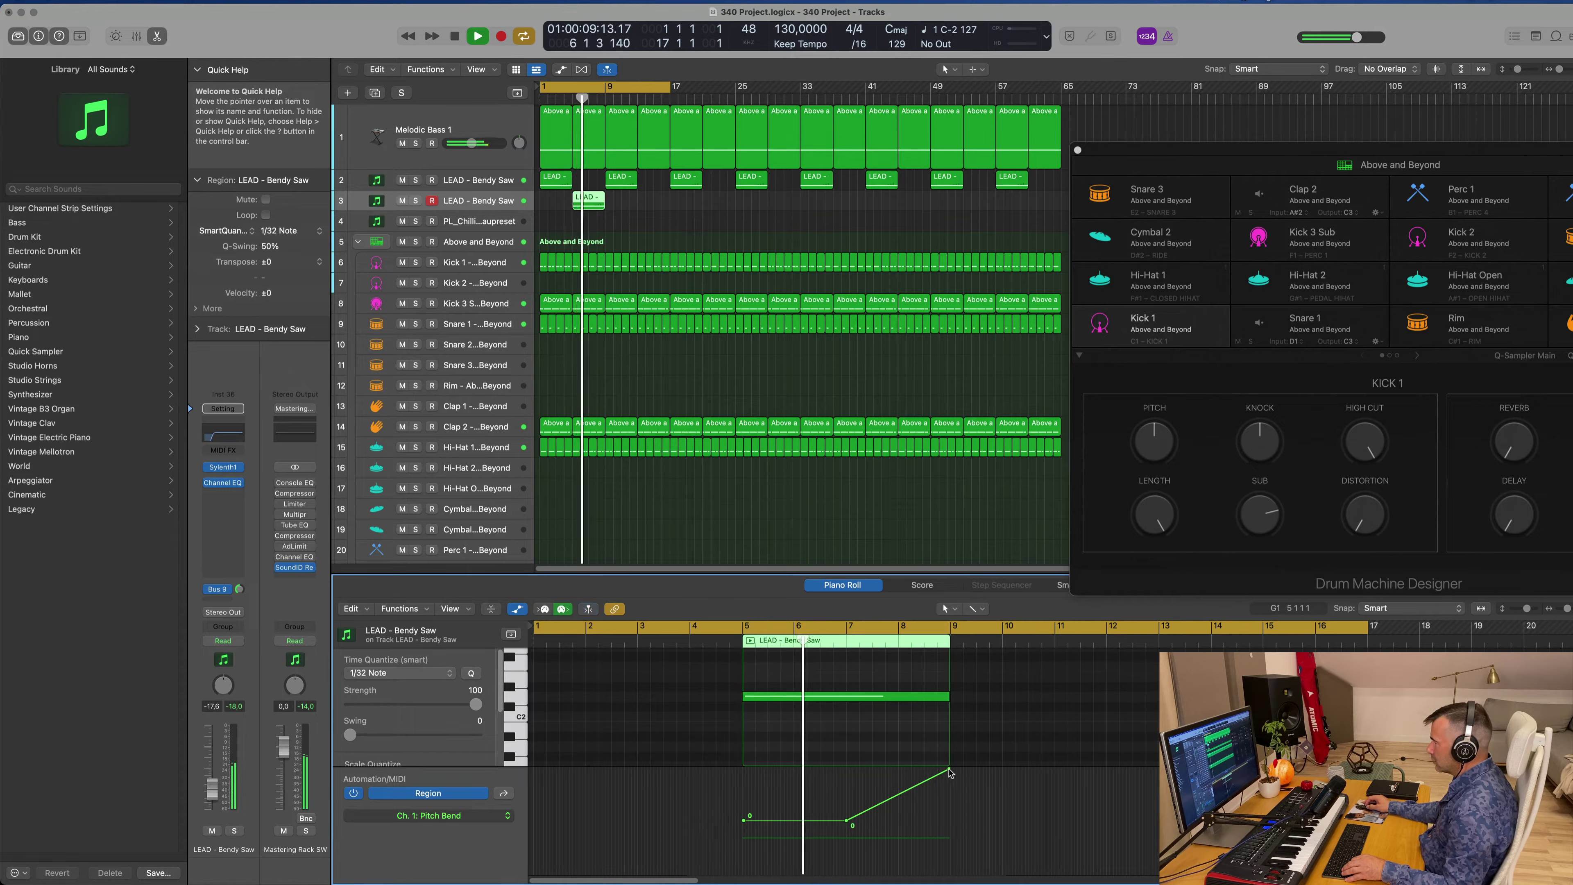
{"action": "left_click_drag", "start_coordinate": [948, 771], "coordinate": [948, 819]}
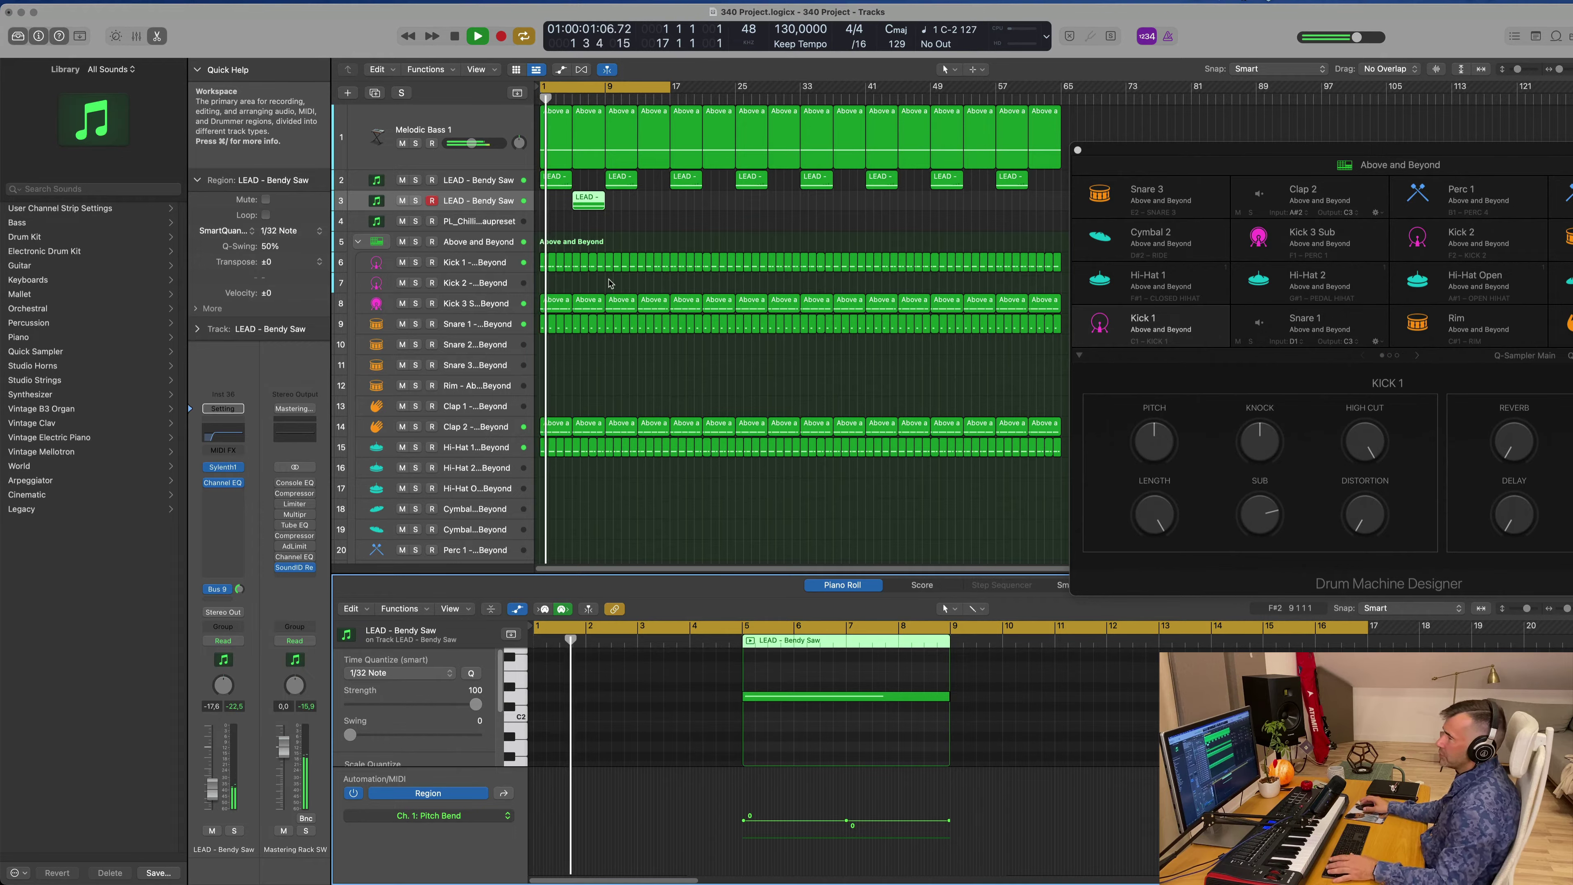
{"action": "scroll", "coordinate": [817, 709], "scroll_direction": "up", "scroll_amount": 1}
{"action": "left_click_drag", "start_coordinate": [817, 711], "coordinate": [786, 687]}
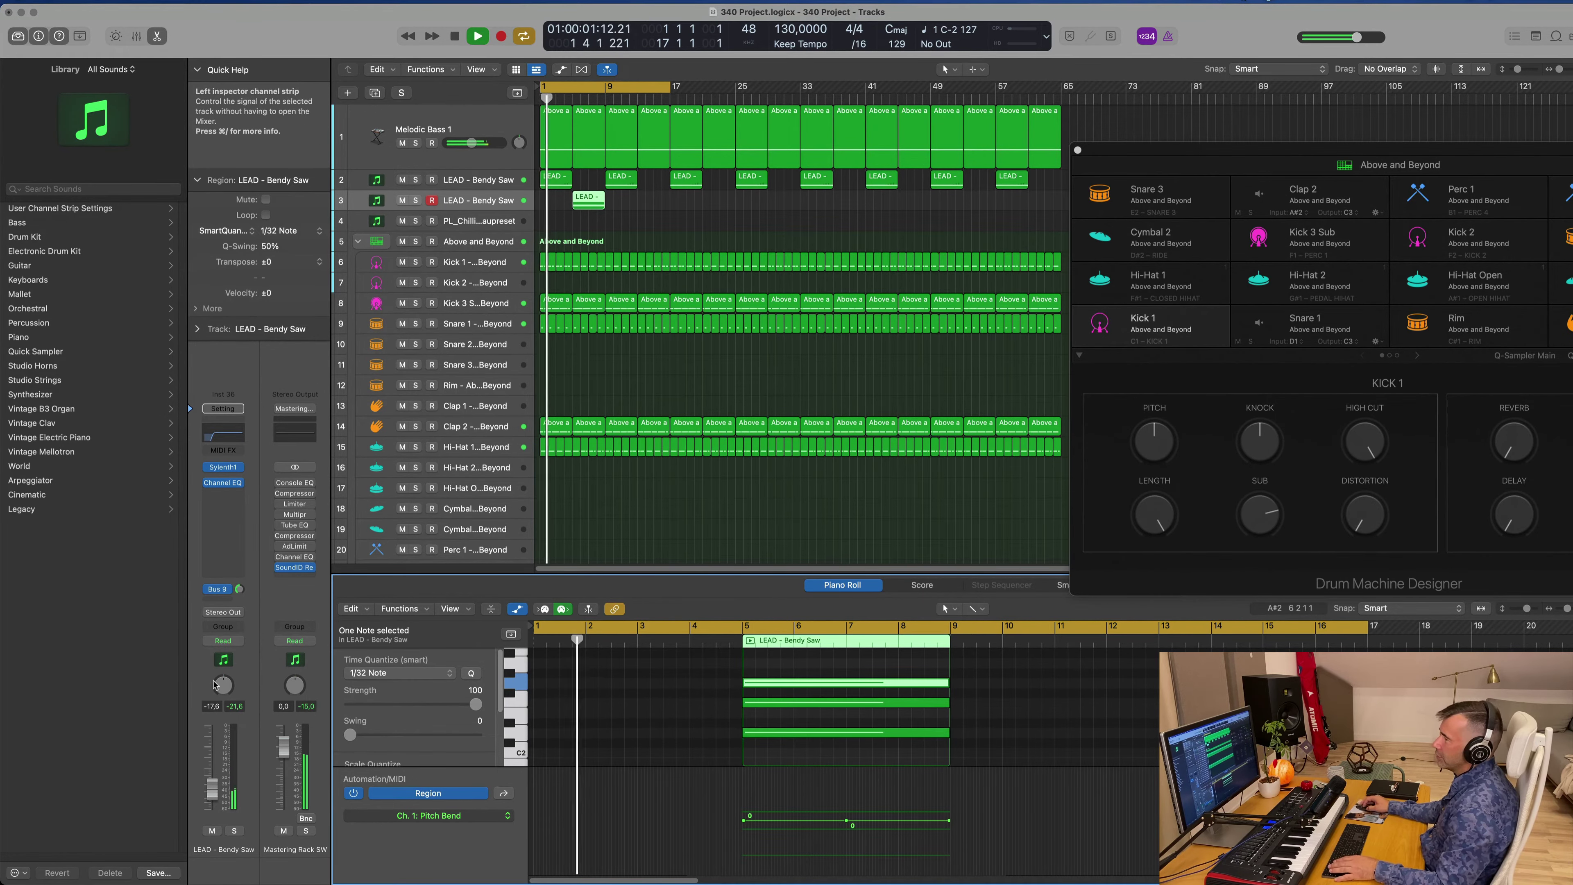
- Load the LEAD - Brazil 1 preset in the second lead track's Sylenth1, move its window off the arrangement and restart playback from bar 1
{"action": "left_click", "coordinate": [222, 467]}
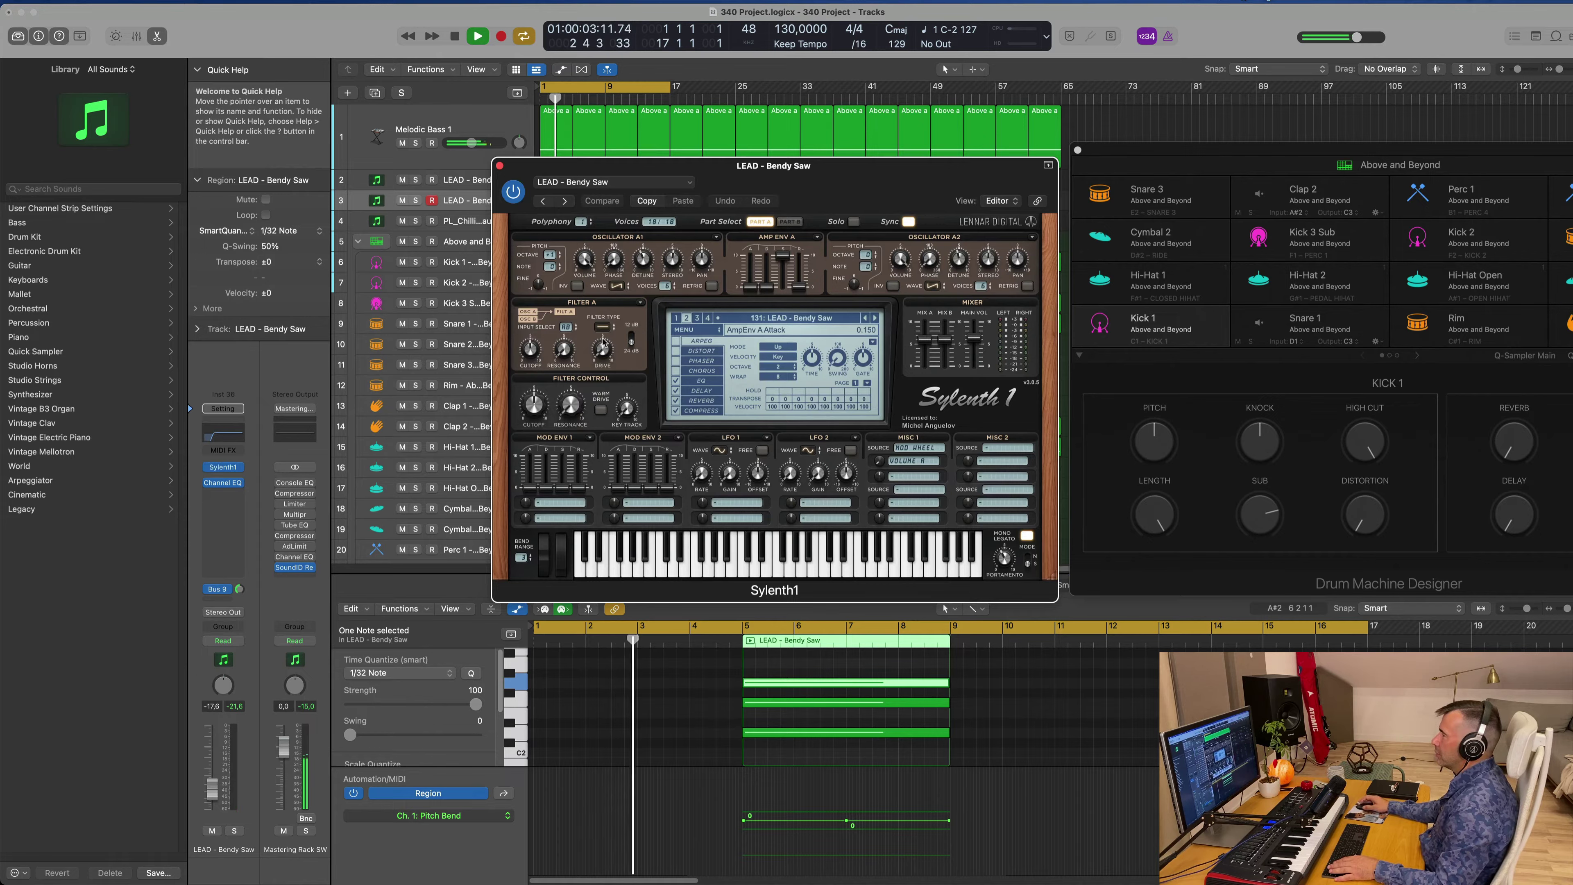
{"action": "left_click", "coordinate": [814, 319]}
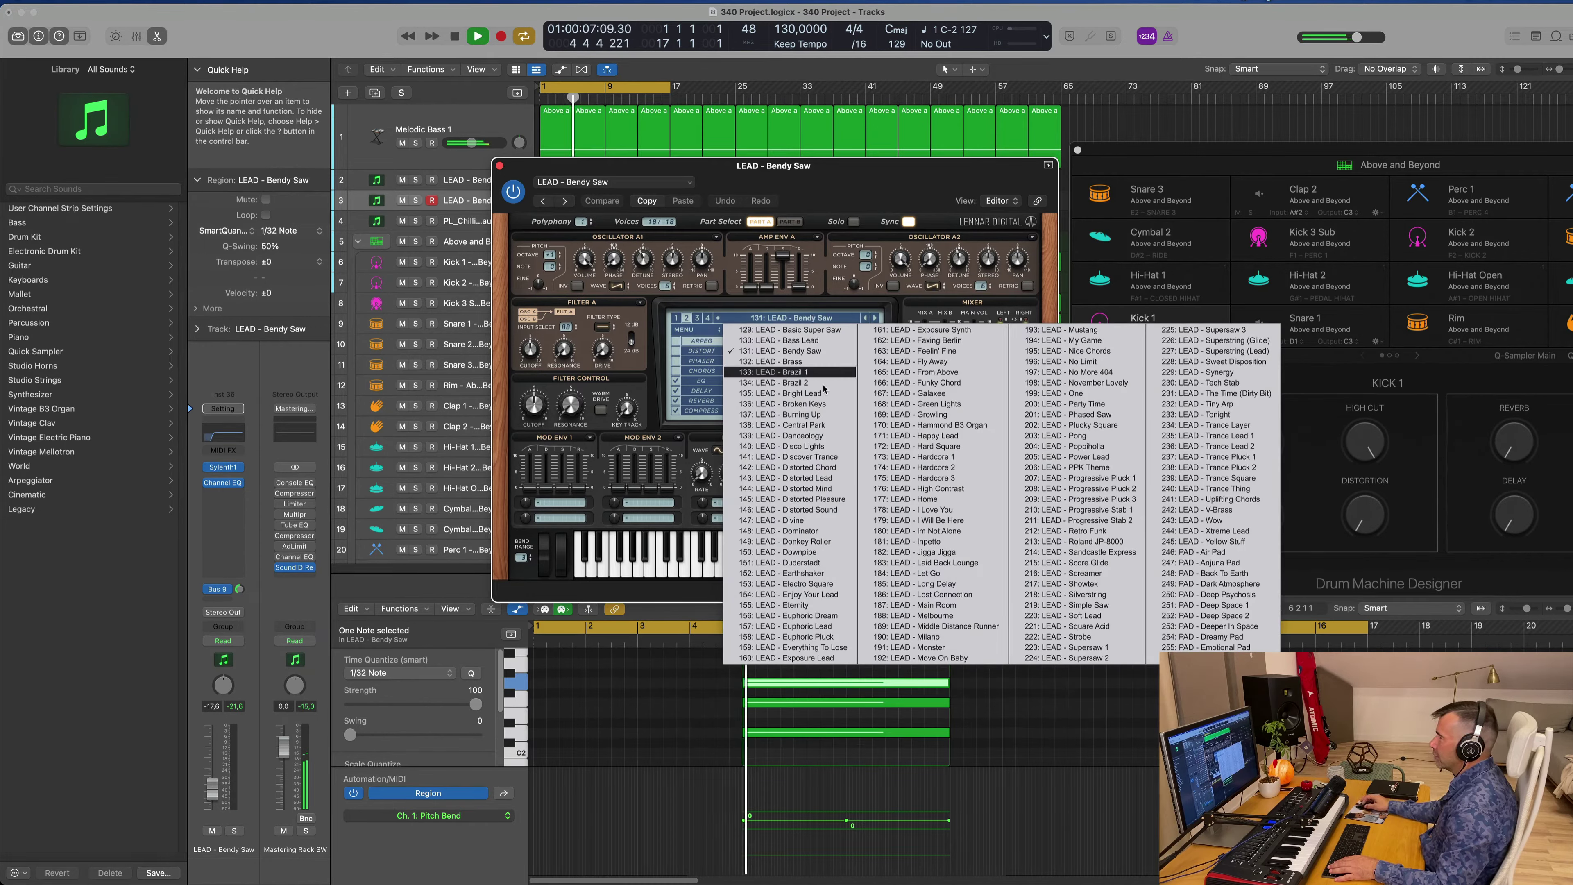
{"action": "left_click", "coordinate": [798, 372]}
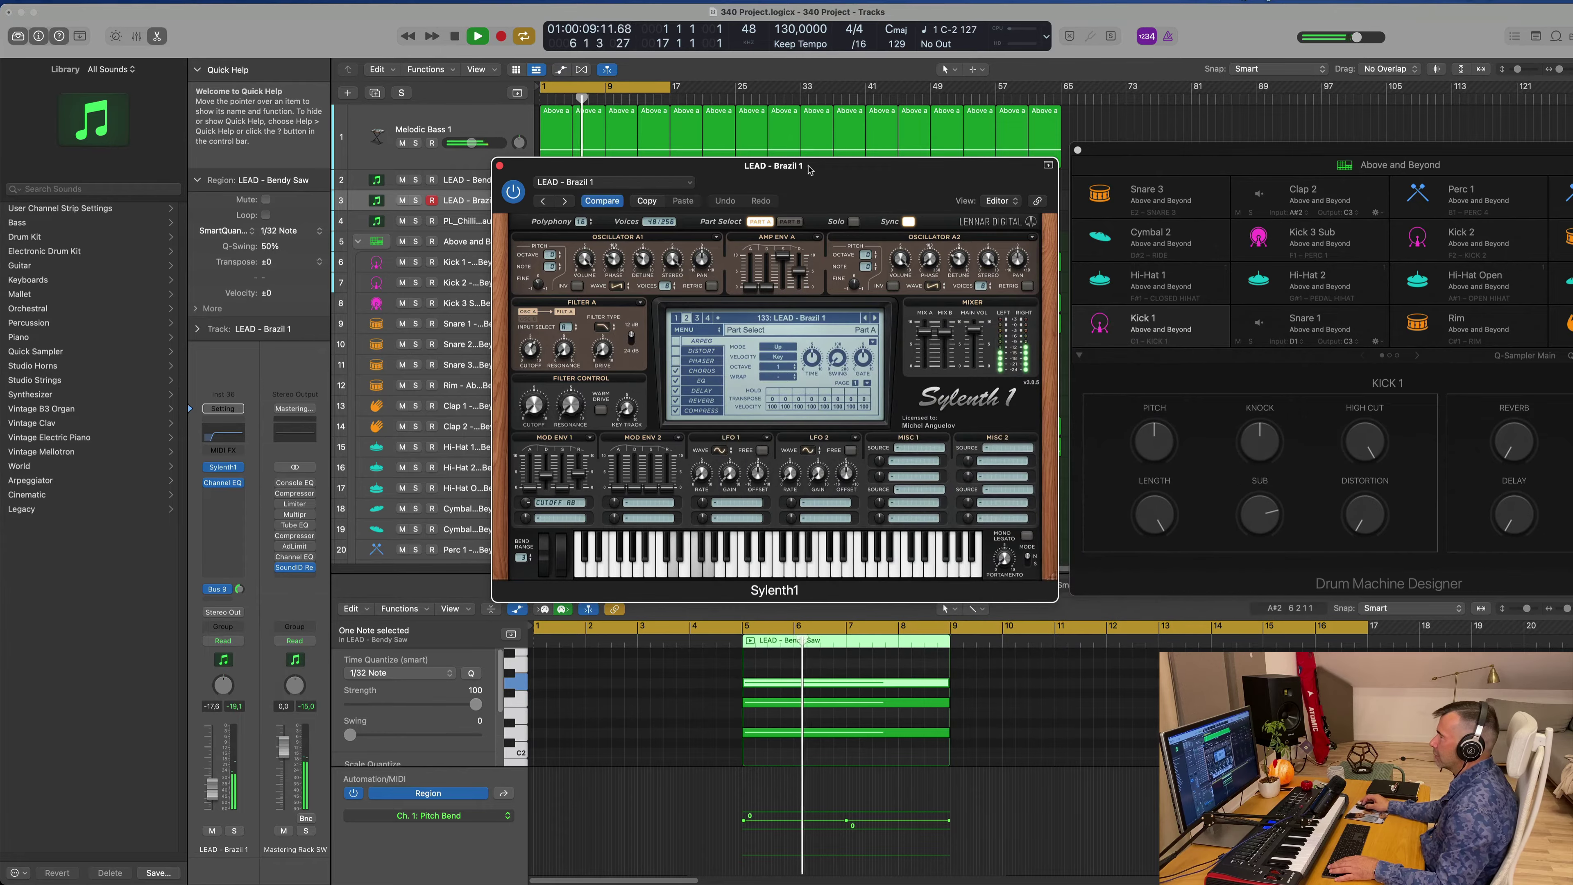
{"action": "left_click_drag", "start_coordinate": [806, 170], "coordinate": [1571, 206]}
{"action": "key", "text": "Return"}
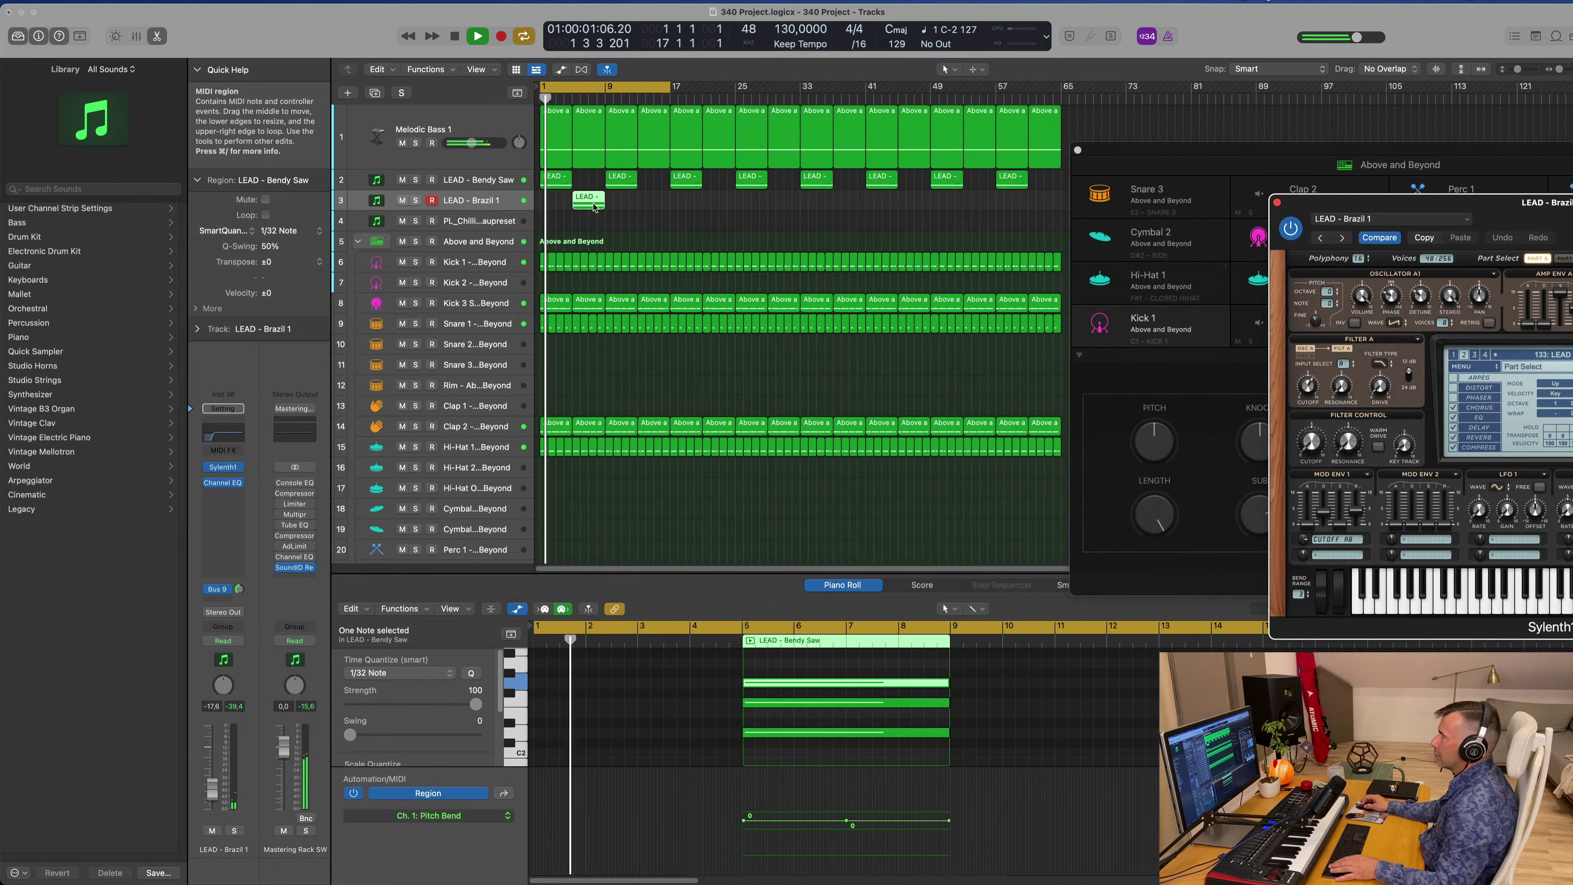
- Copy the LEAD - Brazil 1 track's region to bar 13 and set the track's volume to -8.4 dB
{"action": "left_click_drag", "start_coordinate": [589, 202], "coordinate": [655, 202]}
{"action": "left_click_drag", "start_coordinate": [1503, 214], "coordinate": [842, 234]}
{"action": "left_click_drag", "start_coordinate": [212, 785], "coordinate": [213, 772]}
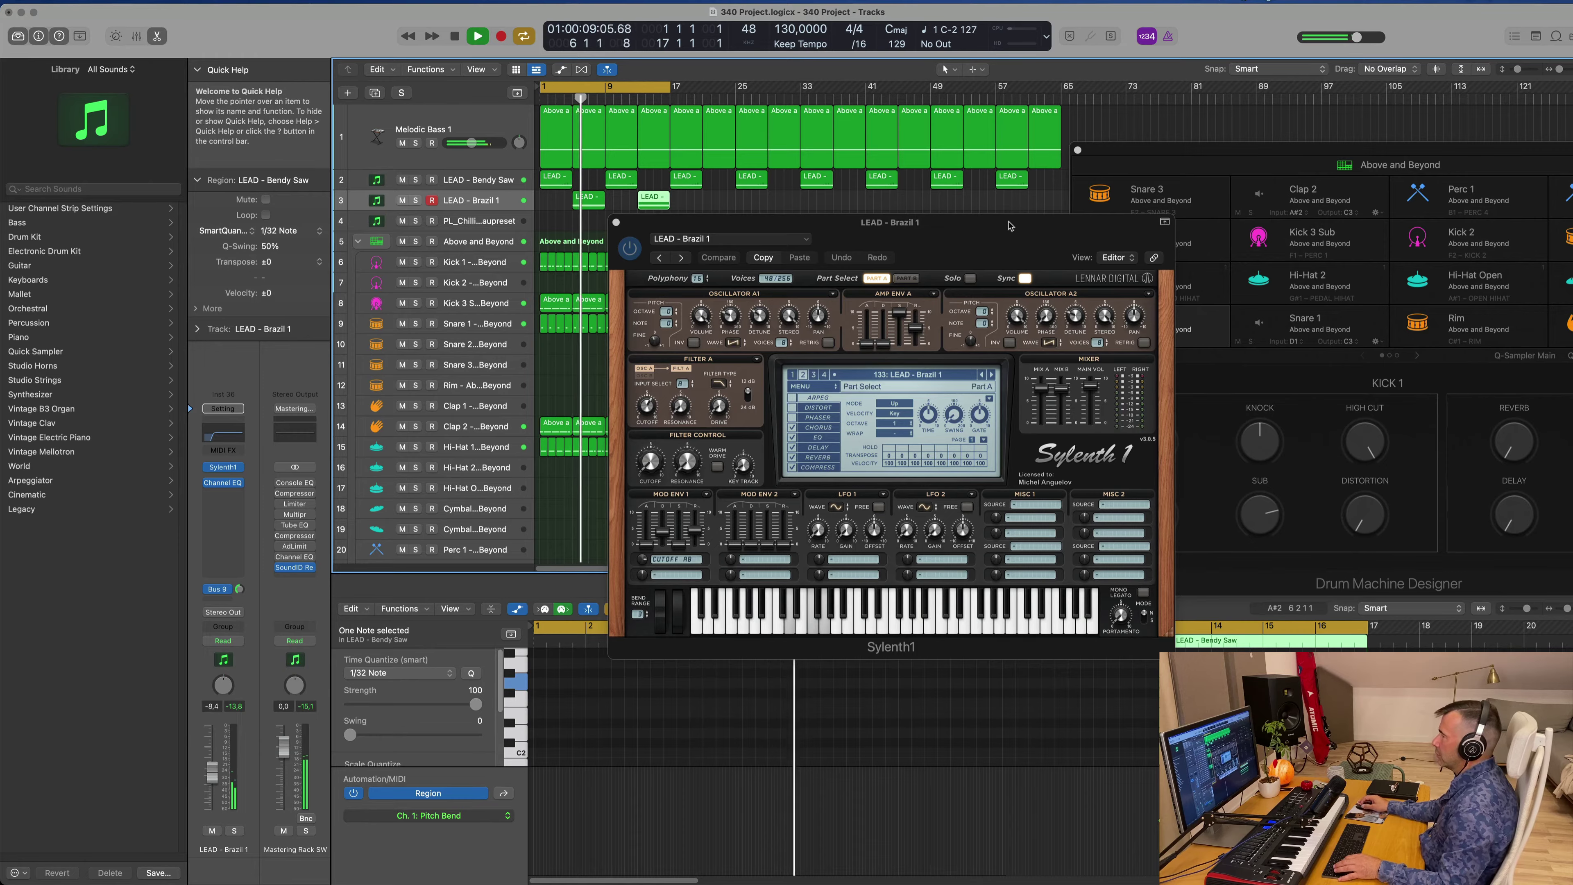
- Adjust the Brazil 1 sound's filter settings, set the track's volume to -11.6 dB and close the Sylenth1 window
{"action": "left_click_drag", "start_coordinate": [712, 222], "coordinate": [975, 233]}
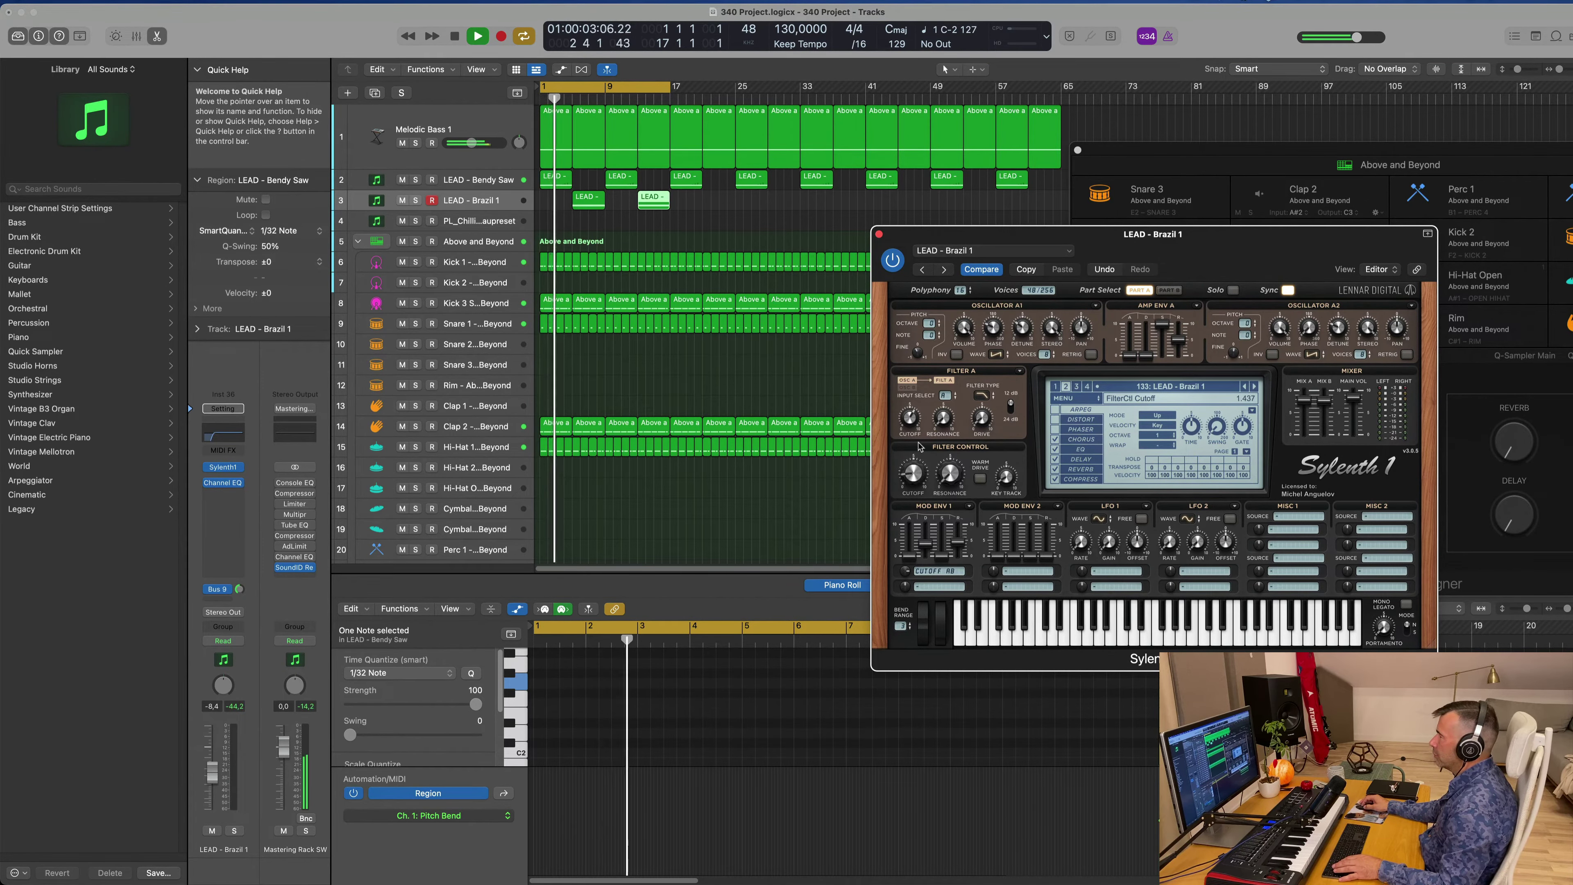
{"action": "left_click_drag", "start_coordinate": [1196, 241], "coordinate": [886, 274]}
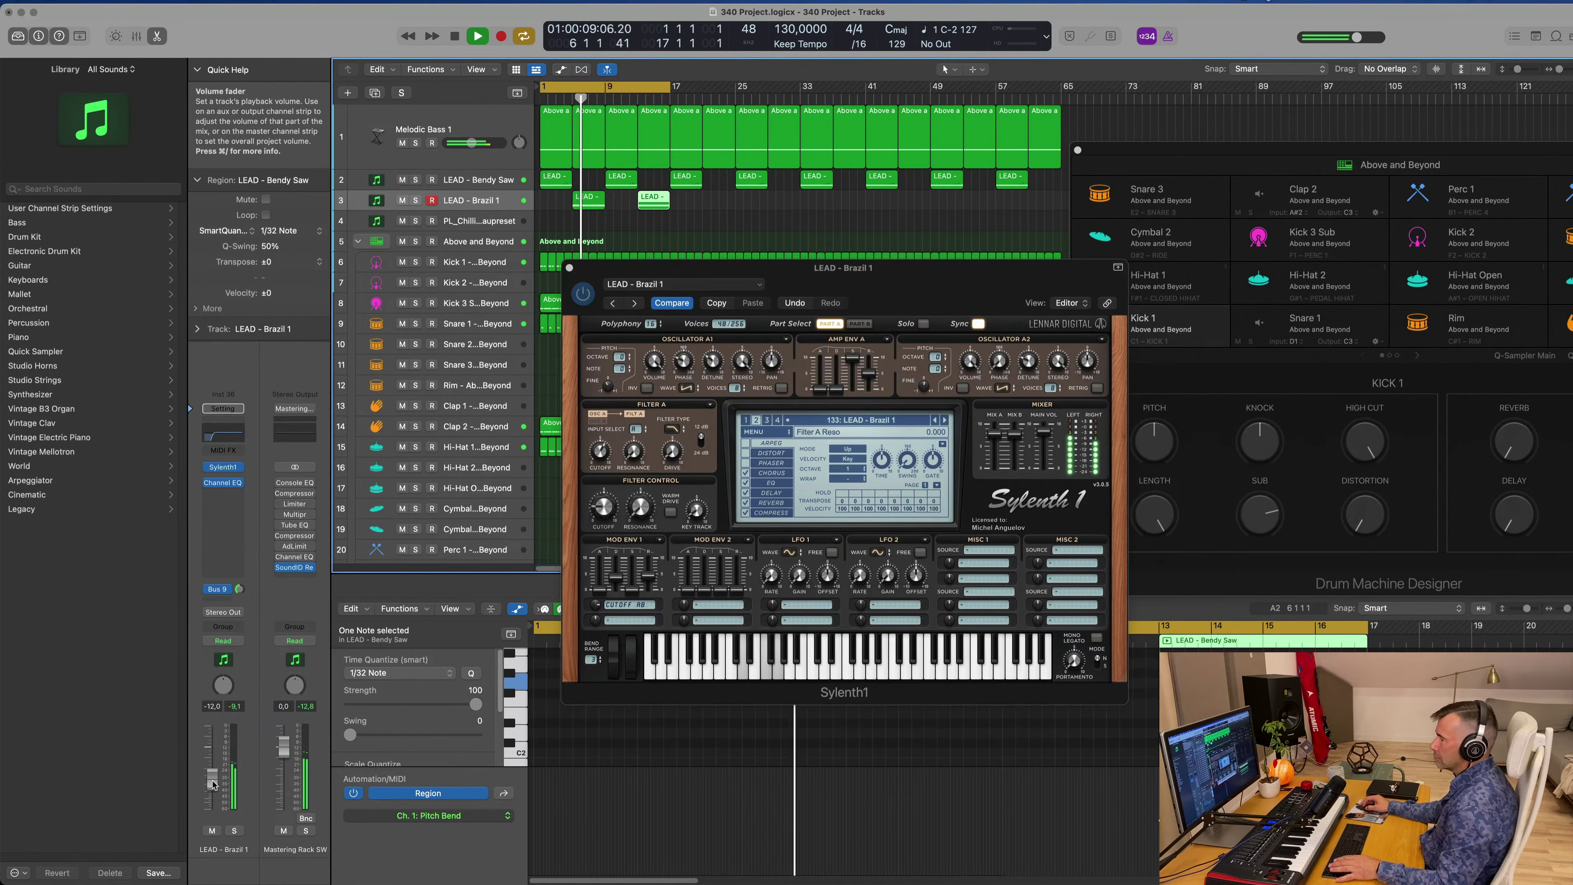
{"action": "left_click_drag", "start_coordinate": [921, 274], "coordinate": [940, 267]}
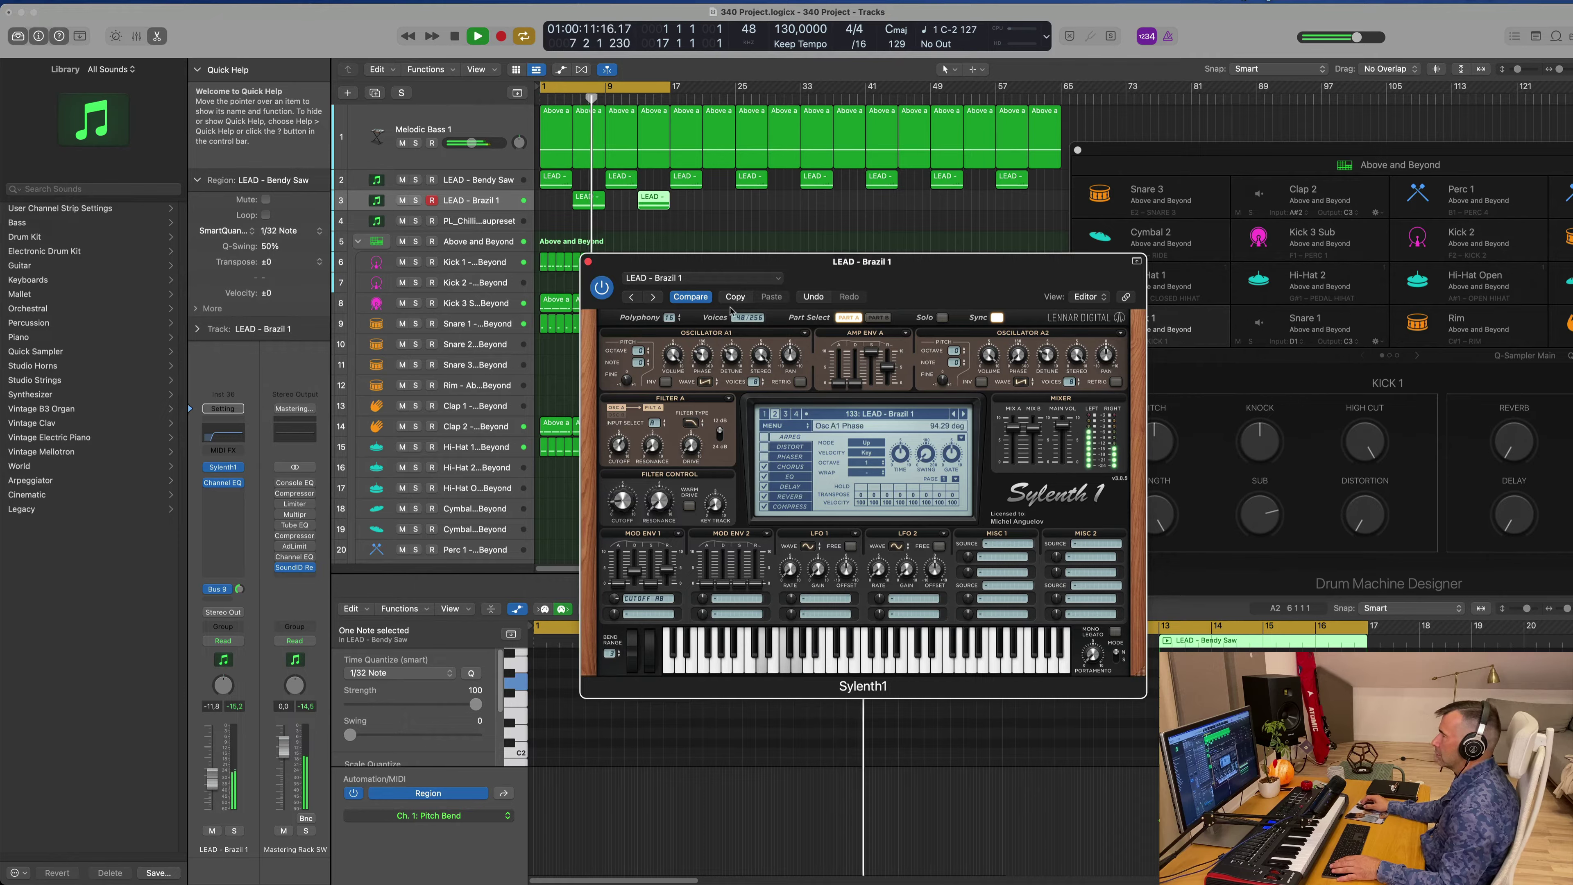
{"action": "key", "text": "super+z"}
{"action": "left_click", "coordinate": [587, 262]}
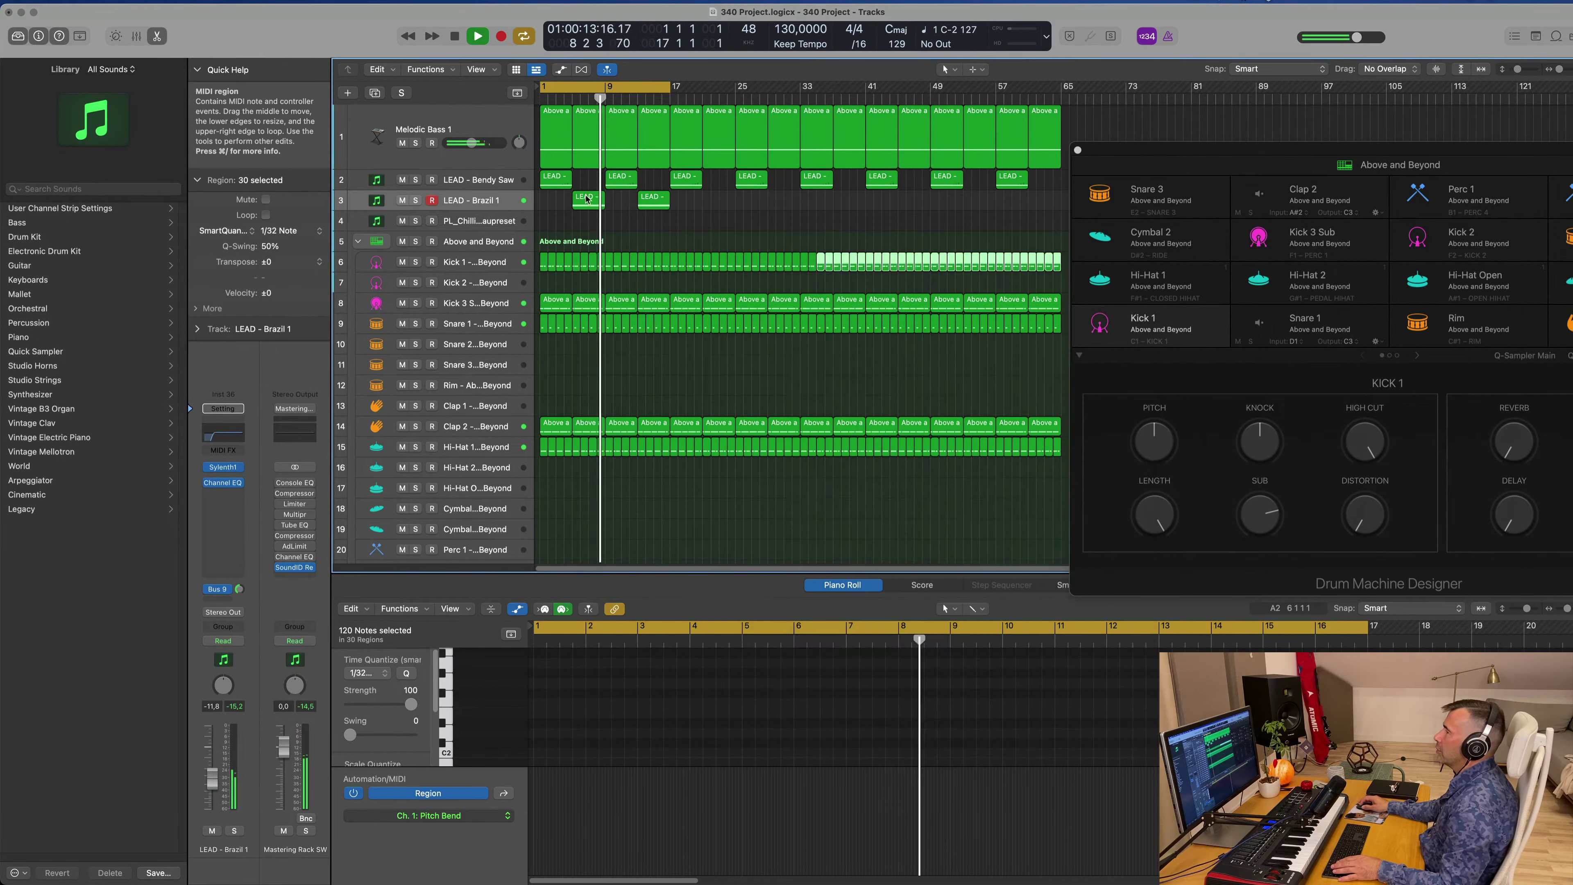
- Rework the bar 5 region's sustained chord into four shorter chord hits, two starting at bar 5 and two at bar 7
{"action": "left_click", "coordinate": [588, 200]}
{"action": "key", "text": "super+a"}
{"action": "left_click_drag", "start_coordinate": [946, 702], "coordinate": [860, 675]}
- Play the arrangement from the start and review how the Brazil 1 chords alternate with the Bendy Saw lead
{"action": "key", "text": "Return"}
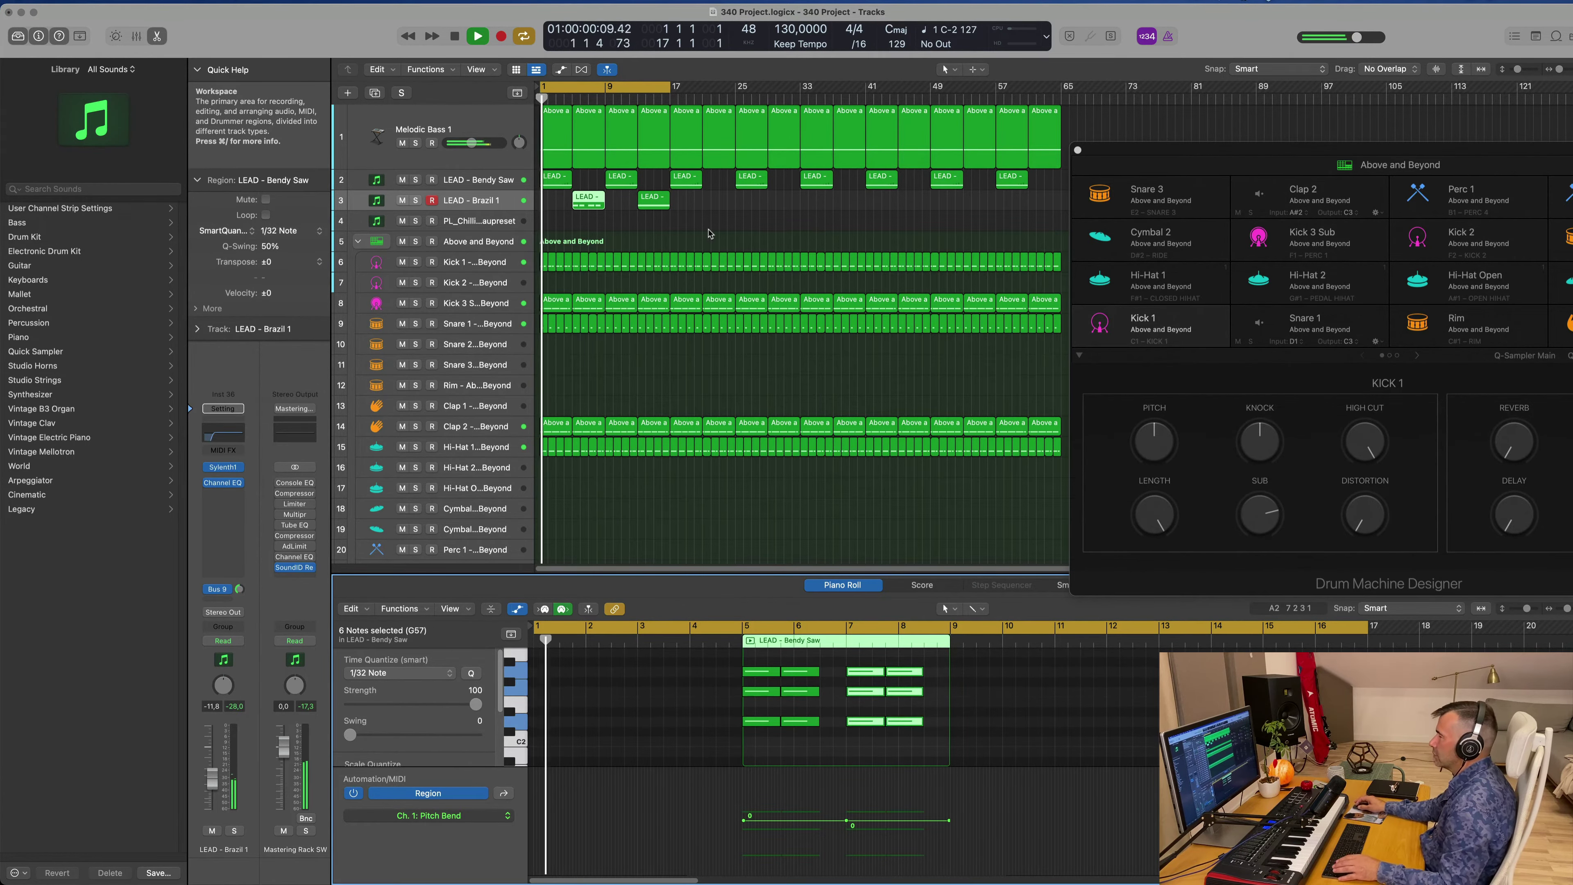
{"action": "key", "text": "super+Right"}
{"action": "key", "text": "super+Right"}
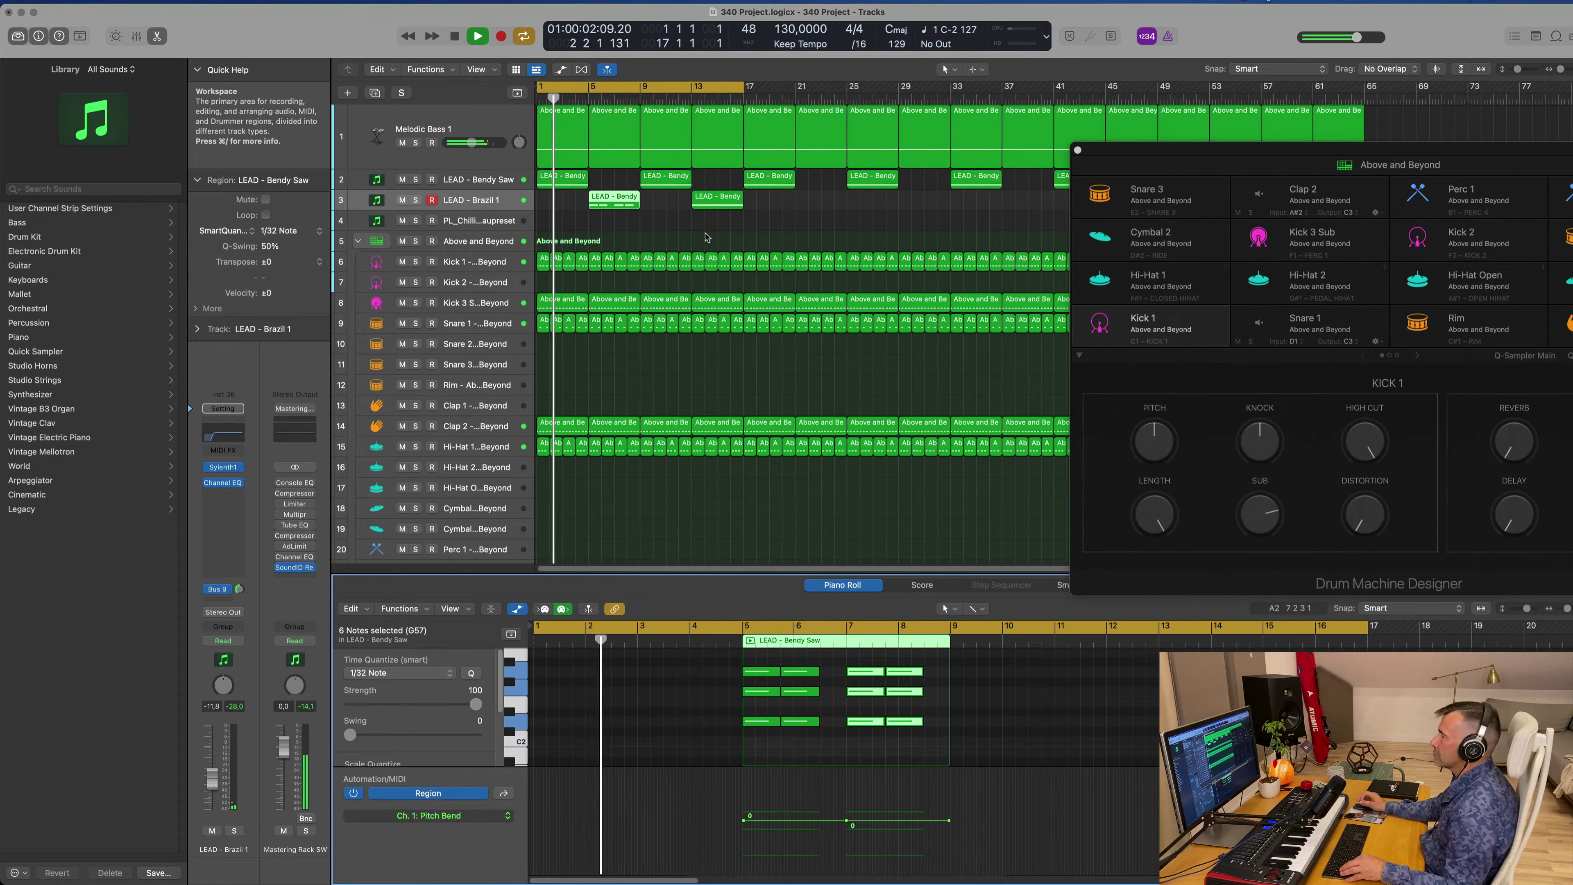
{"action": "key", "text": "super+Right"}
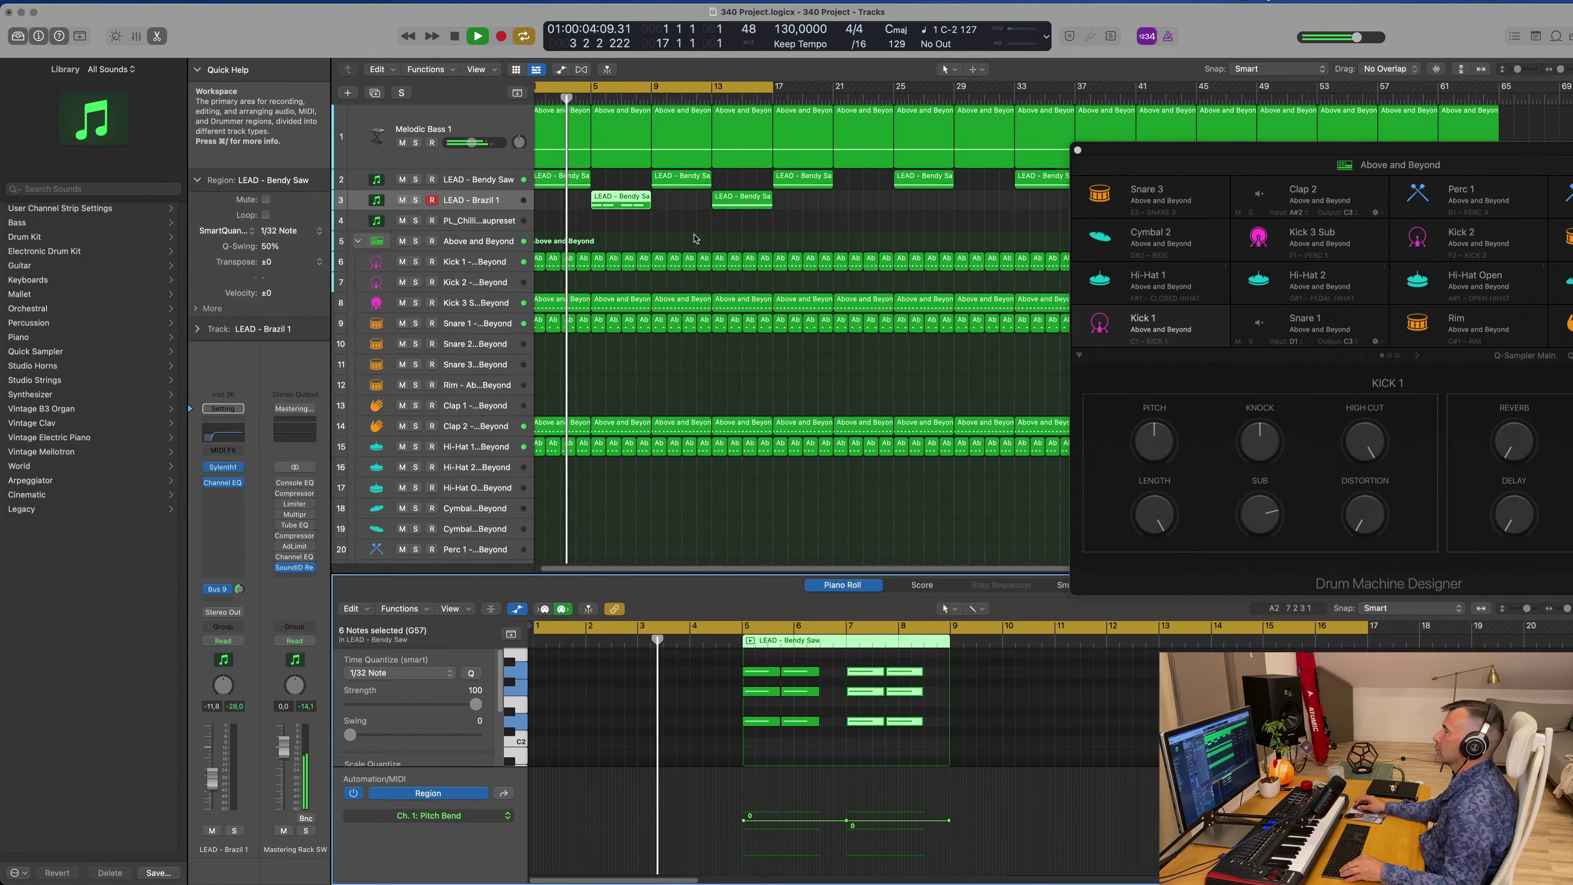
{"action": "key", "text": "super+Right"}
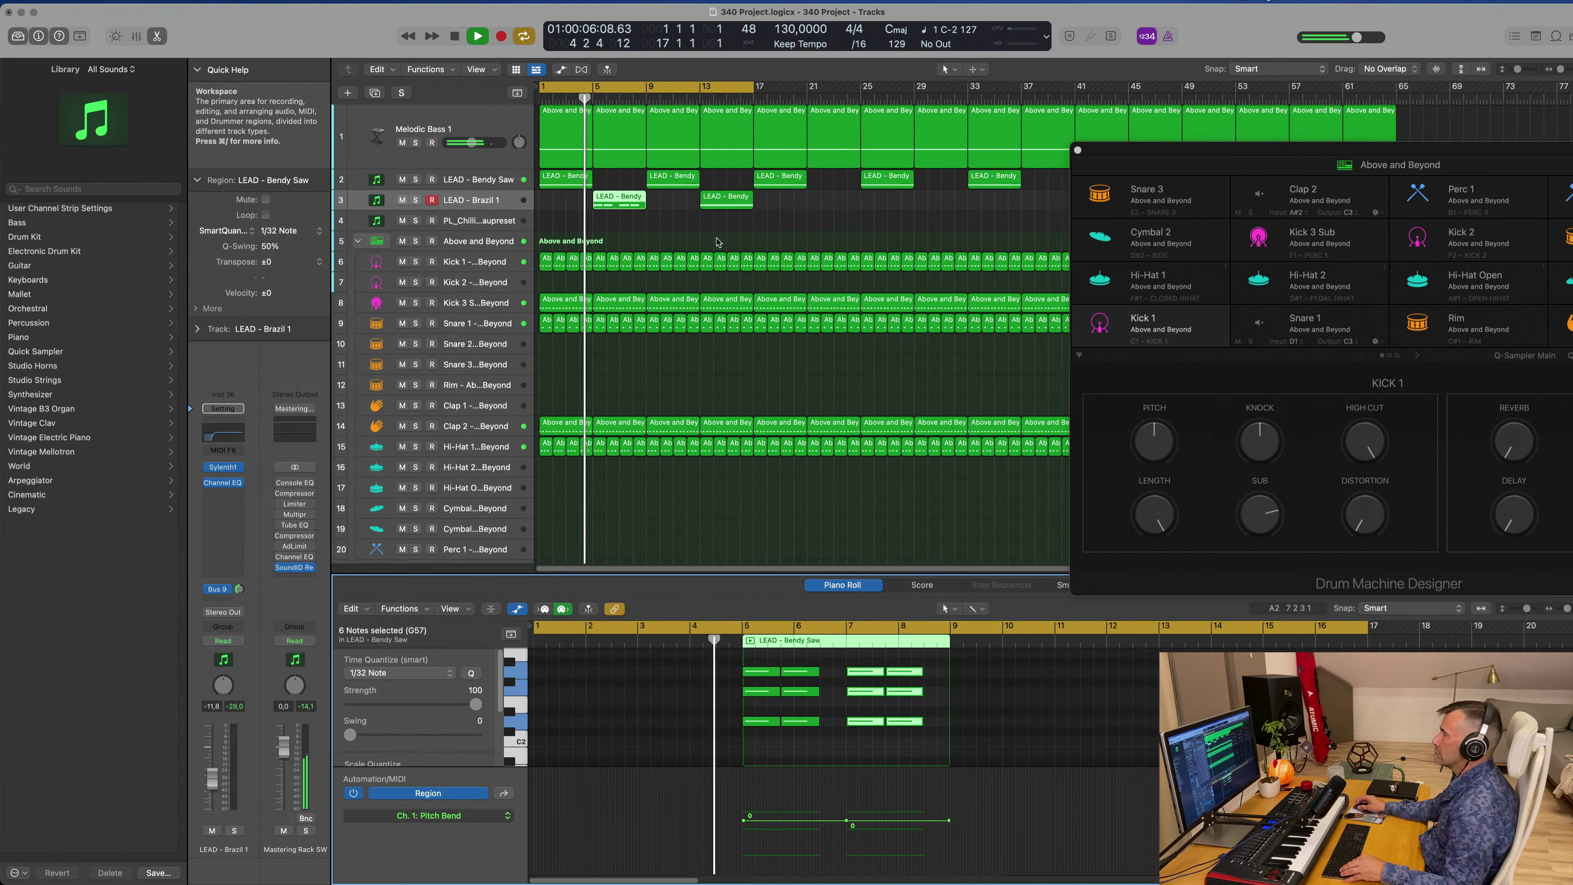
{"action": "key", "text": "super+Right"}
{"action": "key", "text": "super+Left"}
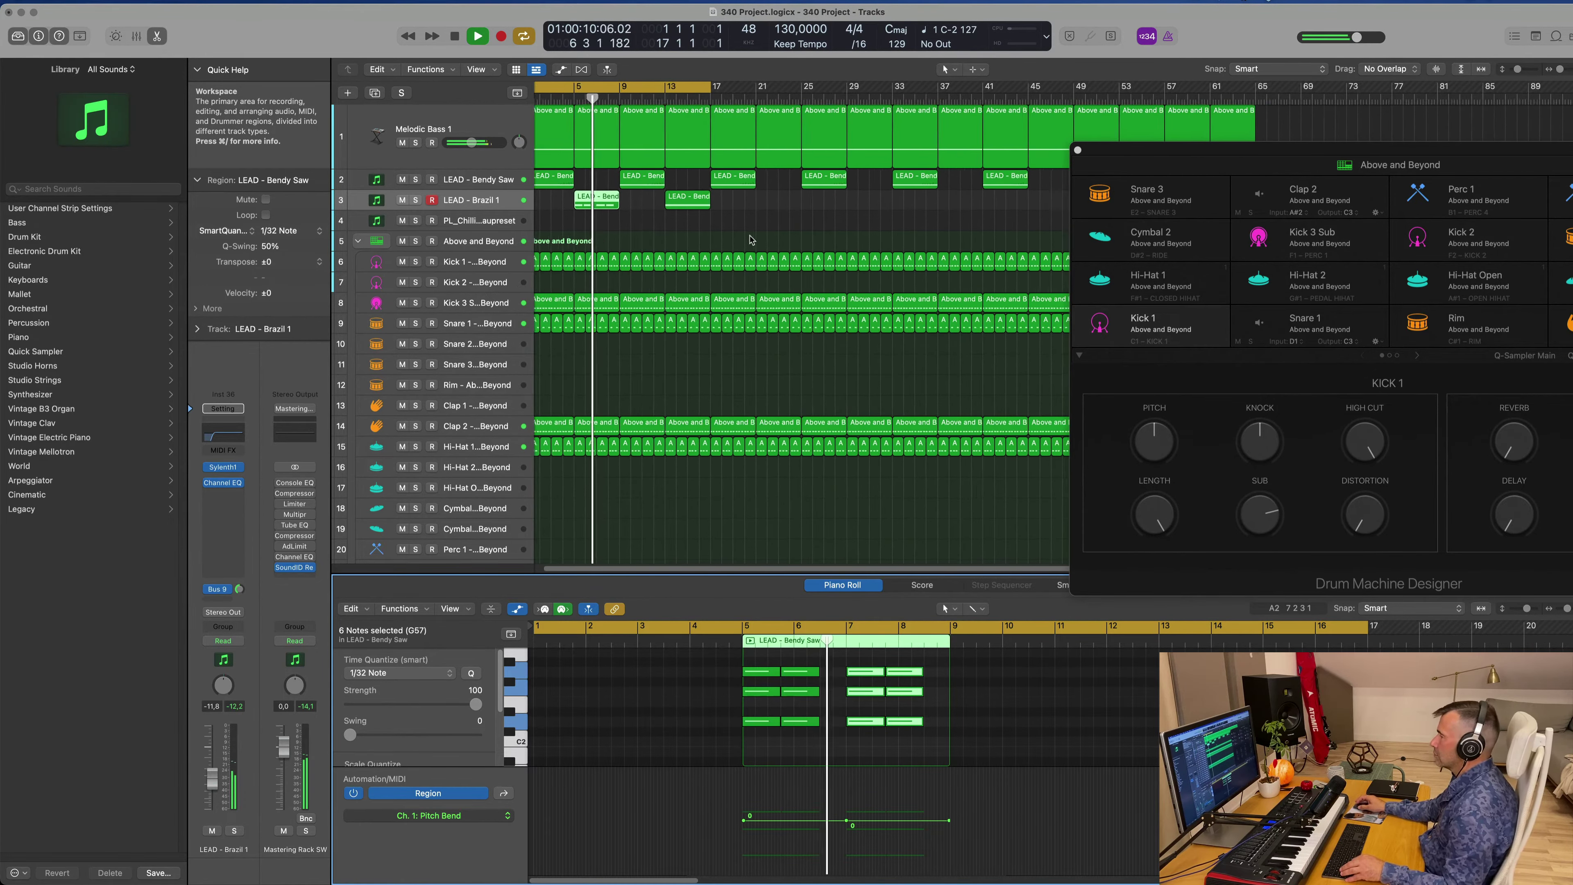
- Delete the LEAD - Brazil 1 track's region at bar 13, leaving only the bar 5 region
{"action": "key", "text": "super+Left"}
{"action": "key", "text": "super+Right"}
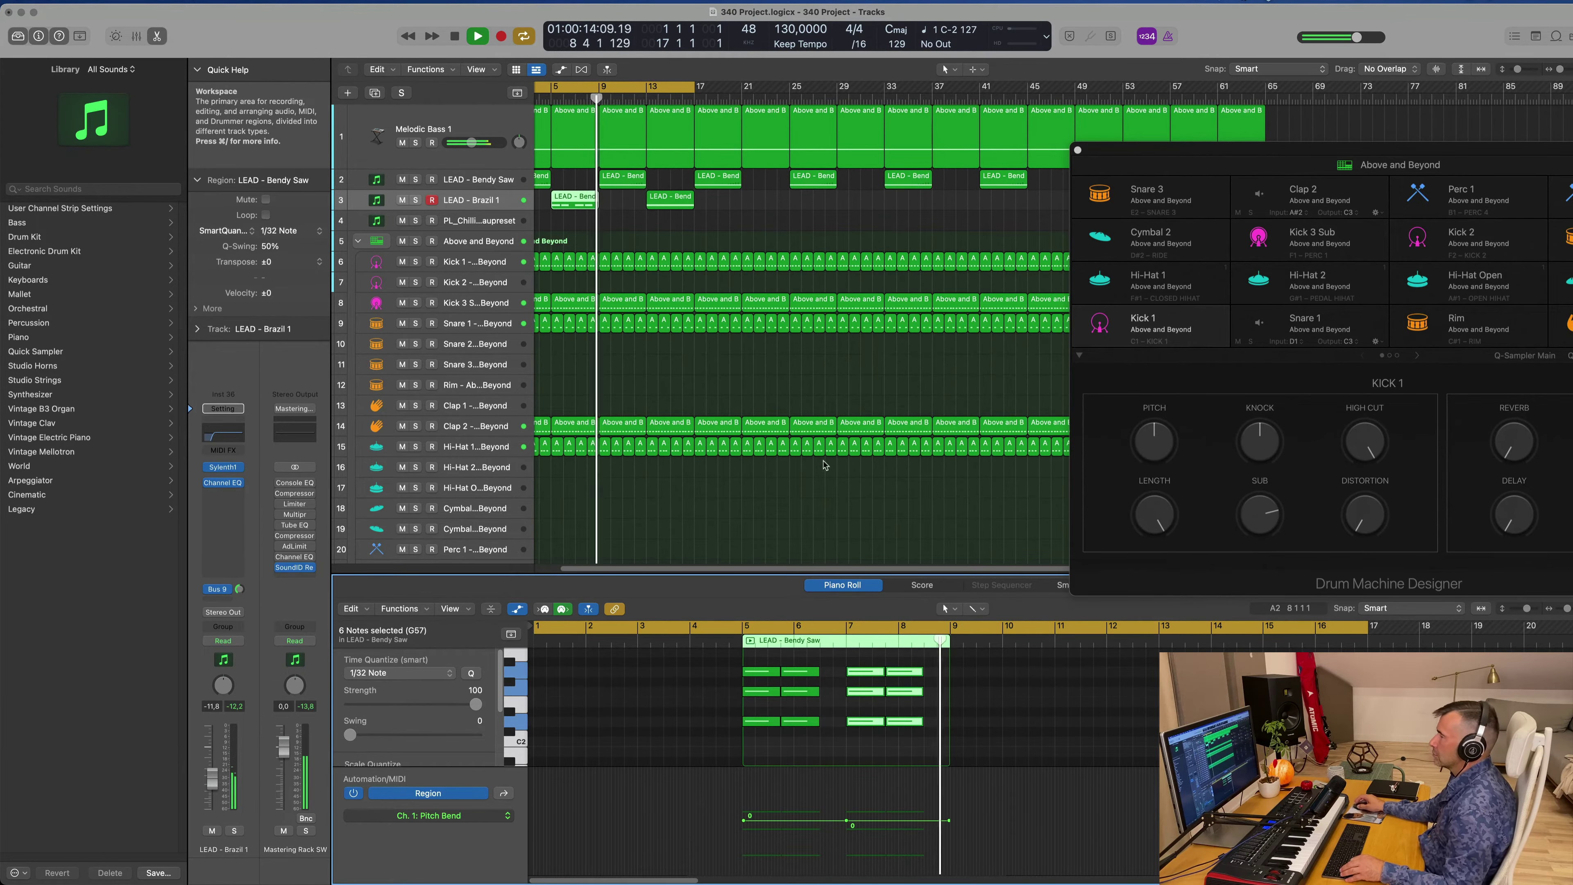
{"action": "left_click", "coordinate": [731, 725]}
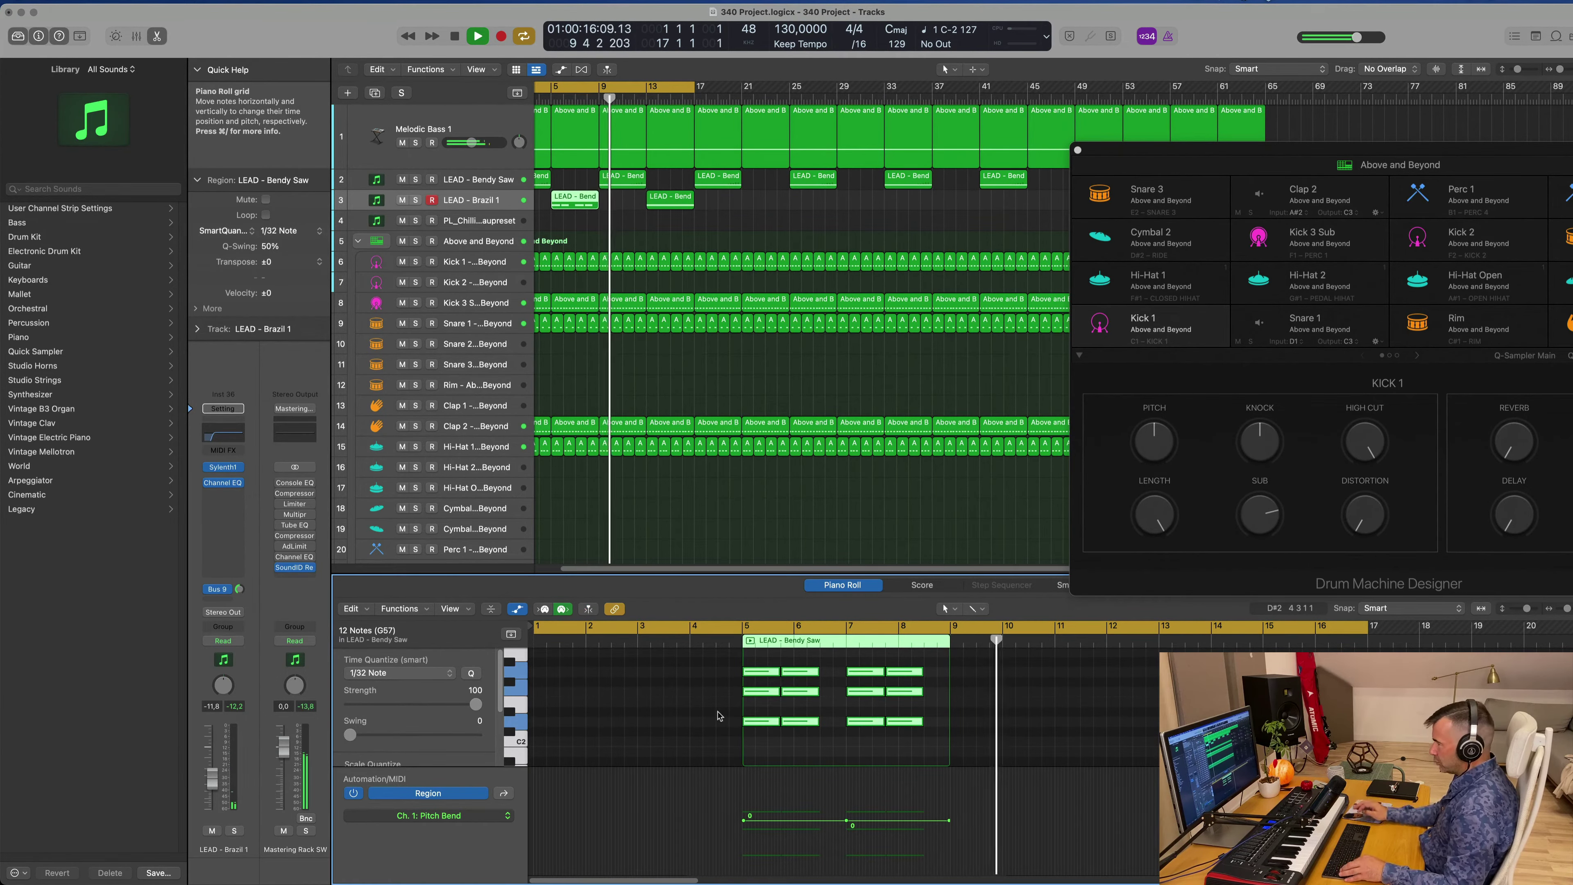
{"action": "key", "text": "Return"}
{"action": "key", "text": "z"}
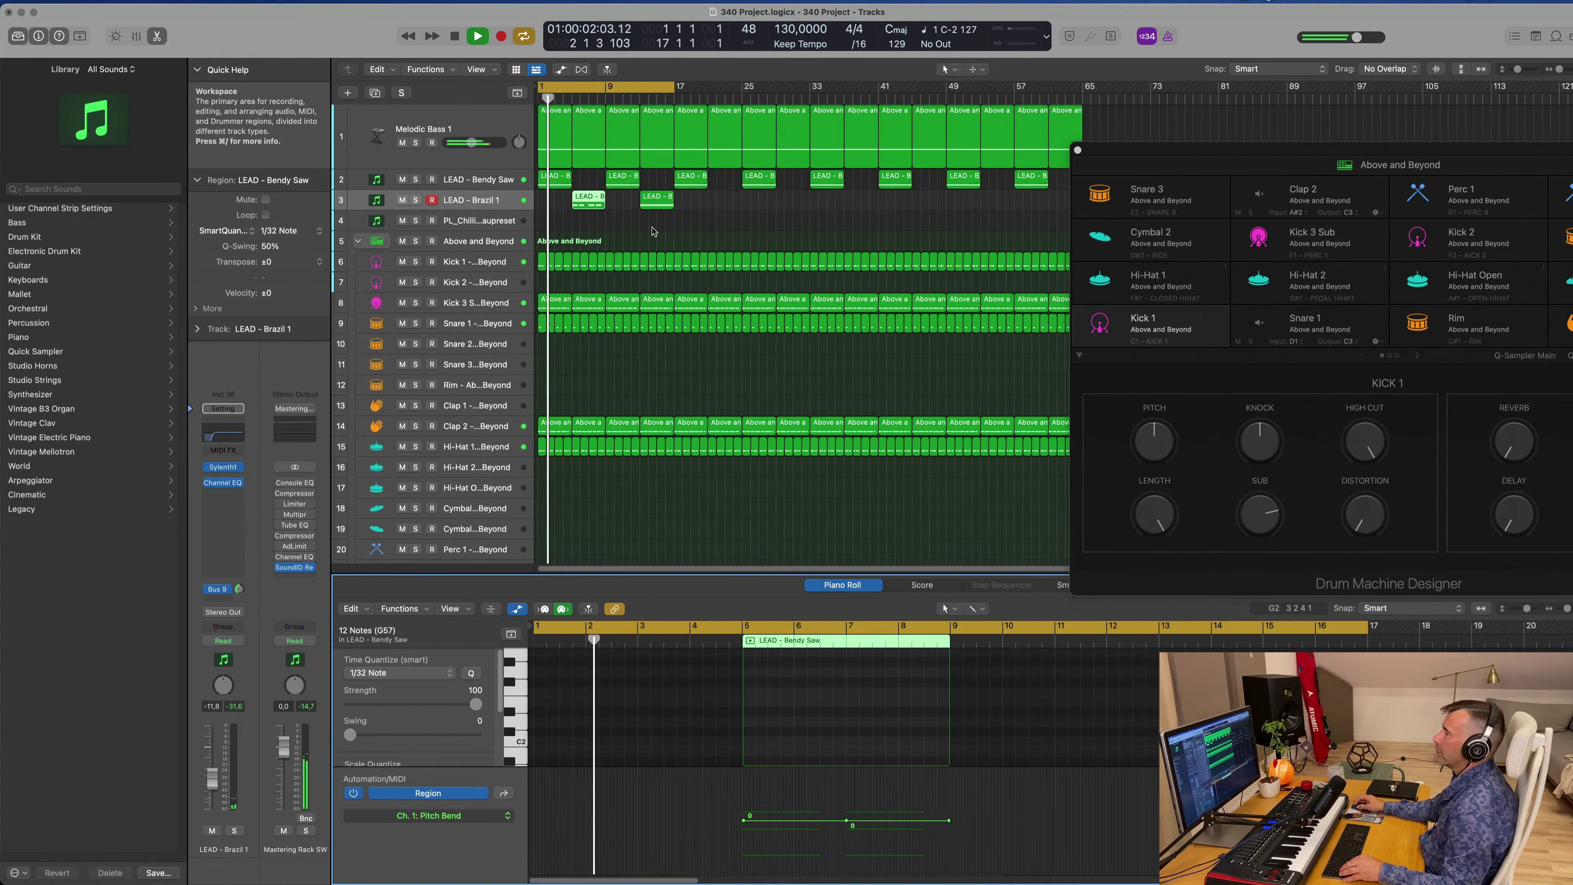
{"action": "left_click", "coordinate": [645, 208]}
{"action": "left_click_drag", "start_coordinate": [645, 208], "coordinate": [595, 208]}
- Raise the four top chord notes in the LEAD - Brazil 1 track's bar 5 region by two semitones
{"action": "scroll", "coordinate": [814, 741], "scroll_direction": "up", "scroll_amount": 2}
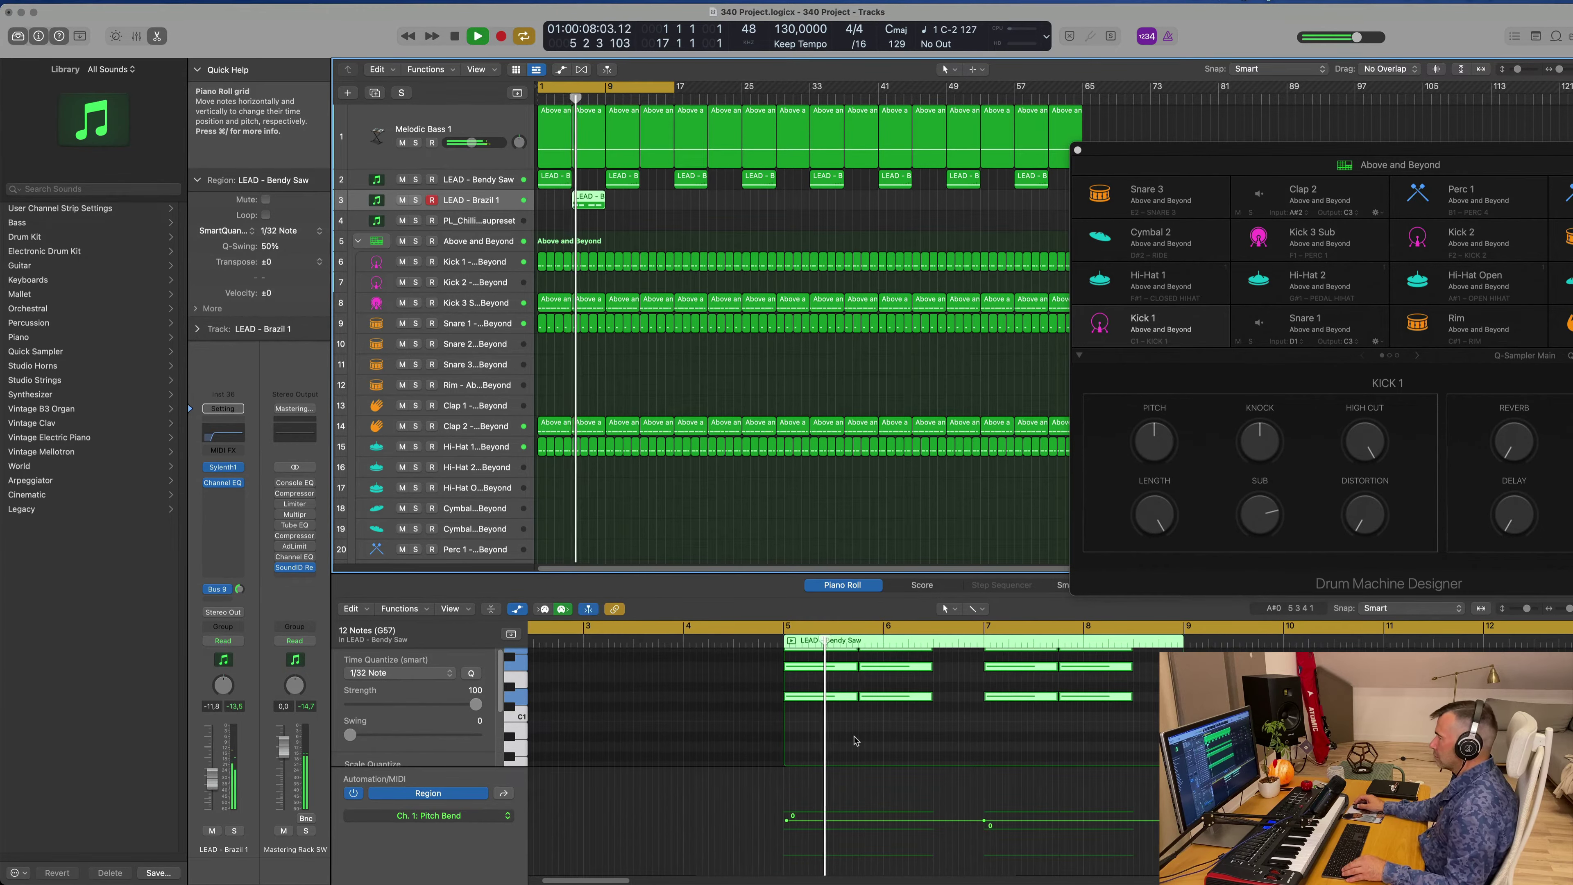
{"action": "scroll", "coordinate": [855, 741], "scroll_direction": "down", "scroll_amount": 1}
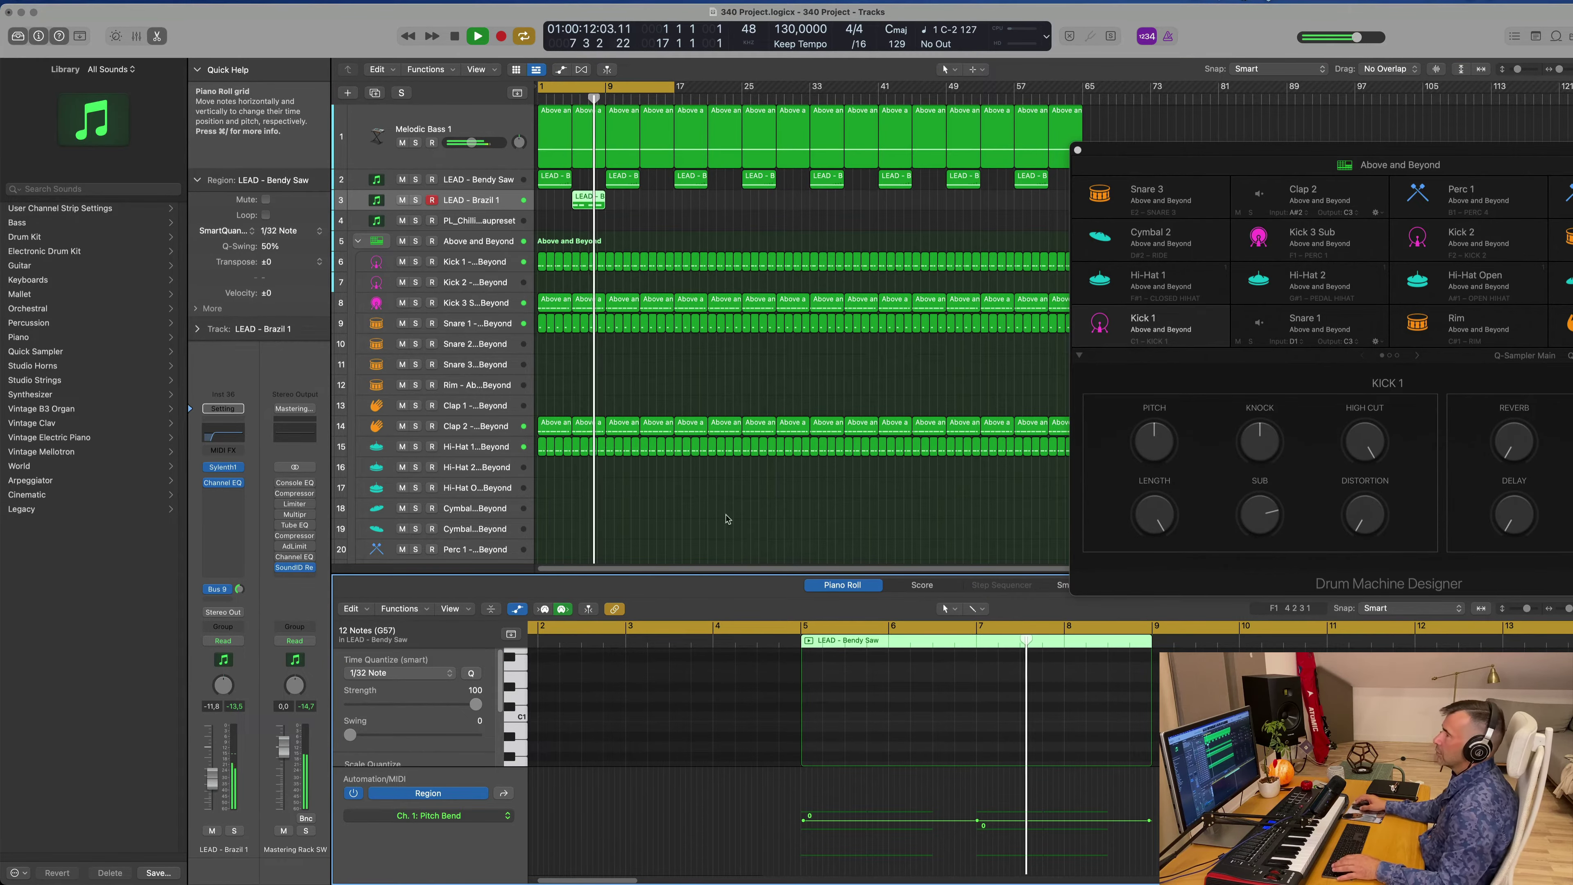
{"action": "scroll", "coordinate": [681, 372], "scroll_direction": "right", "scroll_amount": 1}
{"action": "key", "text": "Return"}
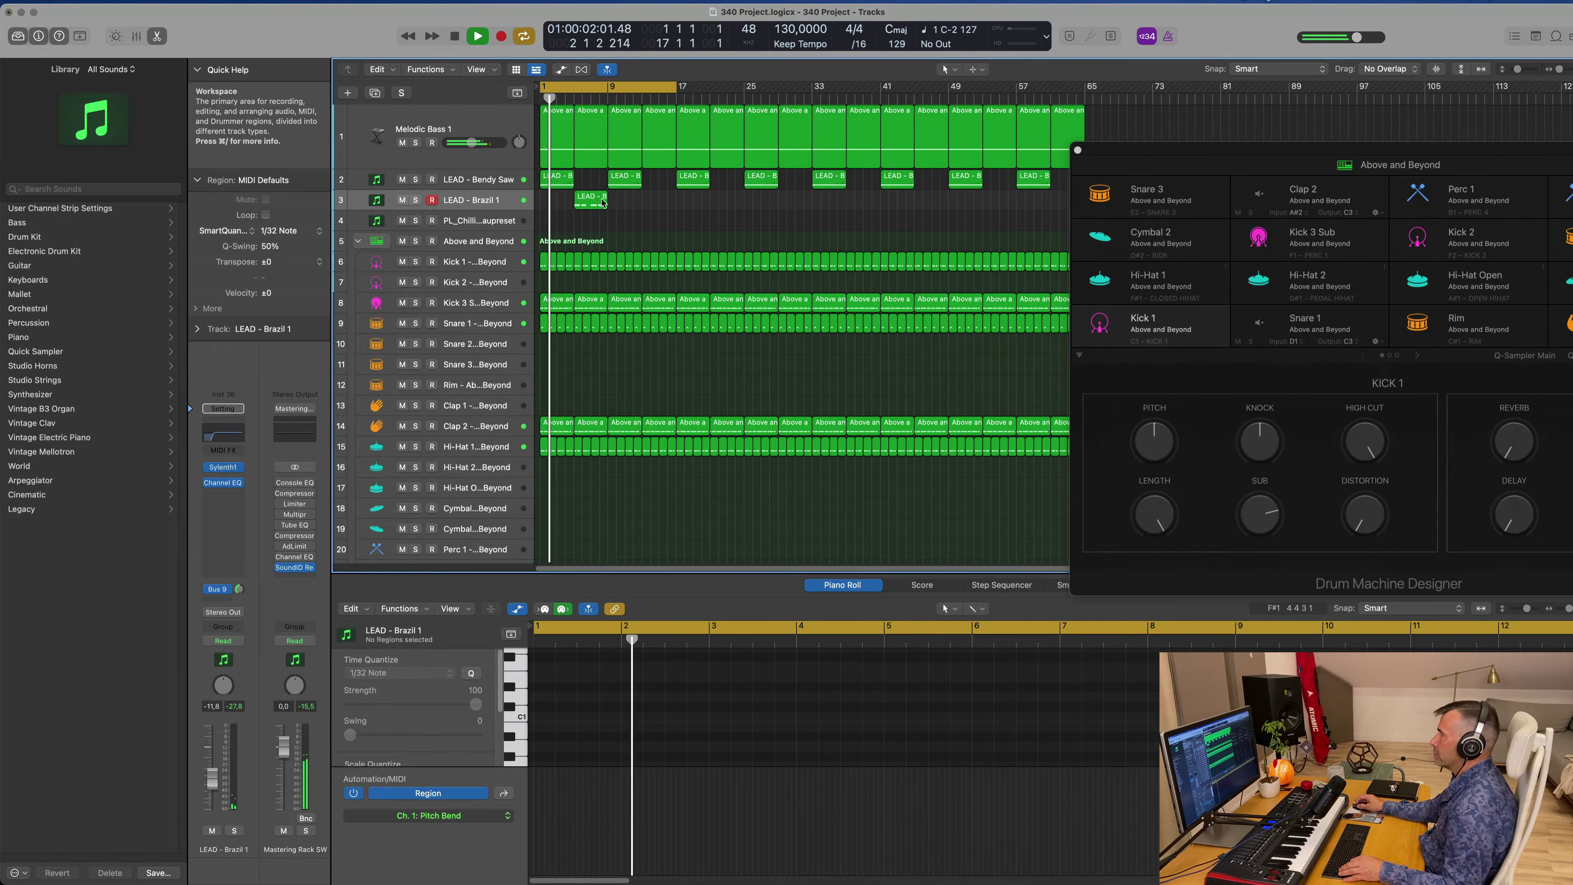
{"action": "scroll", "coordinate": [922, 692], "scroll_direction": "up", "scroll_amount": 3}
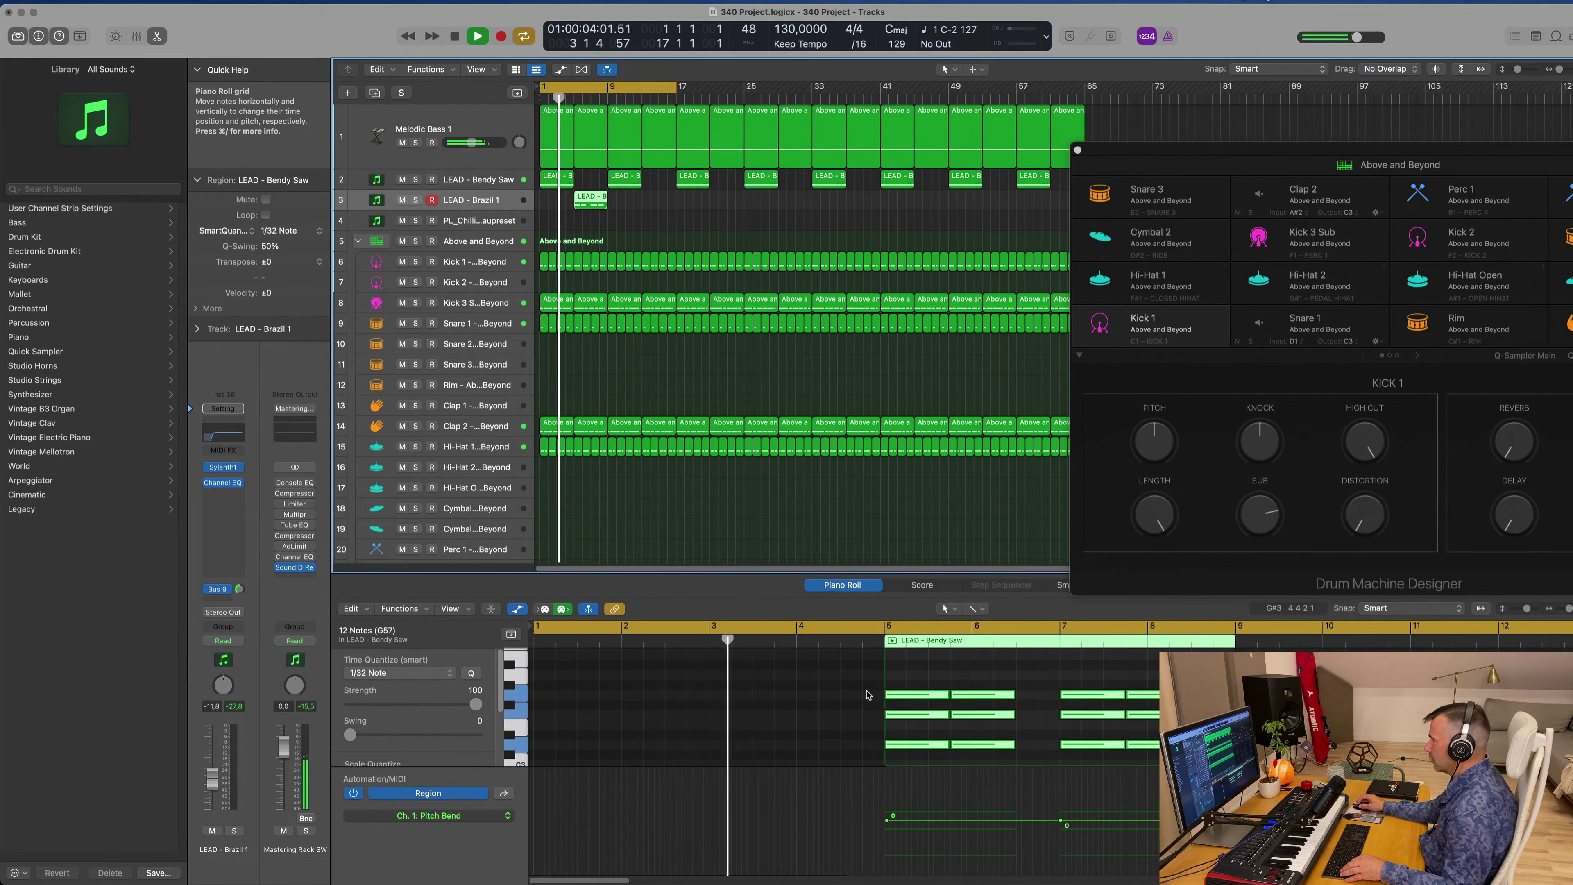
{"action": "left_click_drag", "start_coordinate": [866, 693], "coordinate": [1208, 699]}
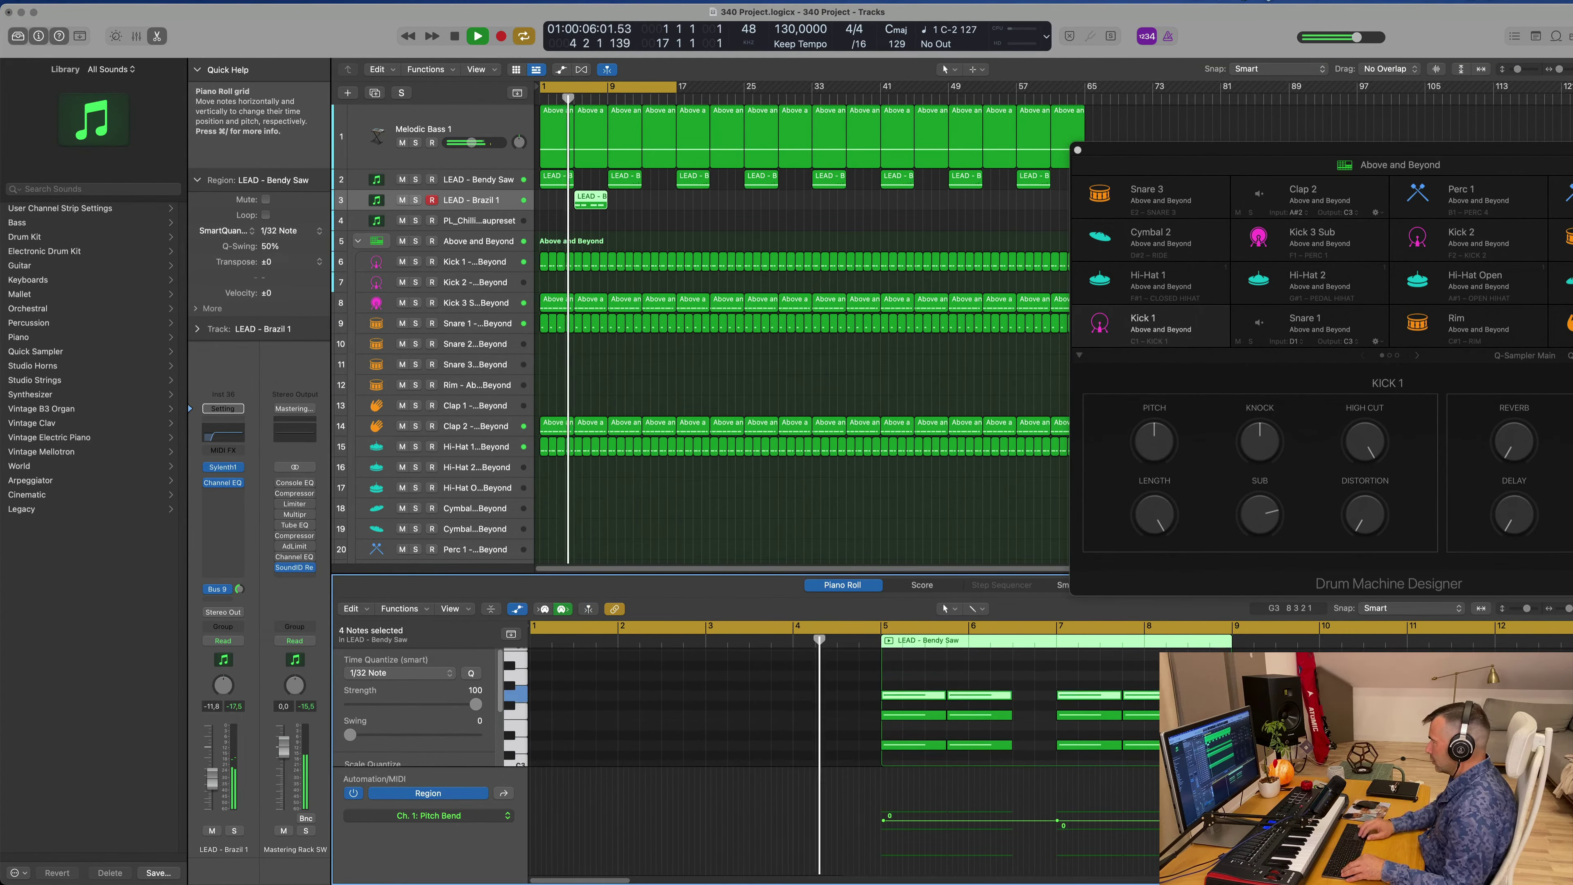
{"action": "key", "text": "alt+Up"}
{"action": "key", "text": "alt+Up"}
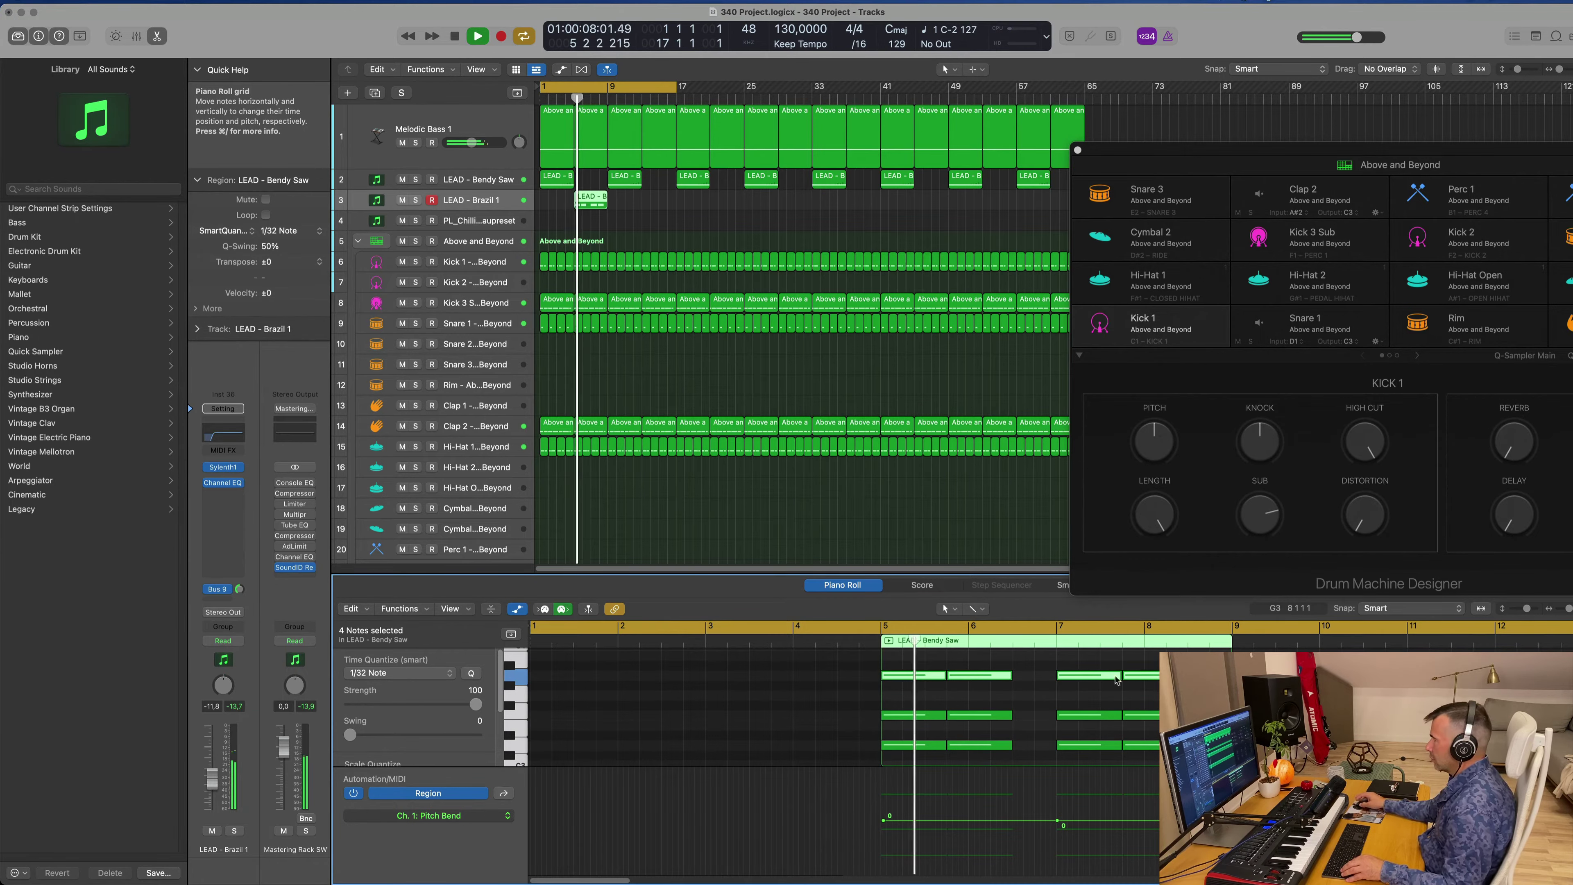
- Copy the edited LEAD - Brazil 1 region from bar 5 to bar 13
{"action": "scroll", "coordinate": [803, 483], "scroll_direction": "down", "scroll_amount": 1}
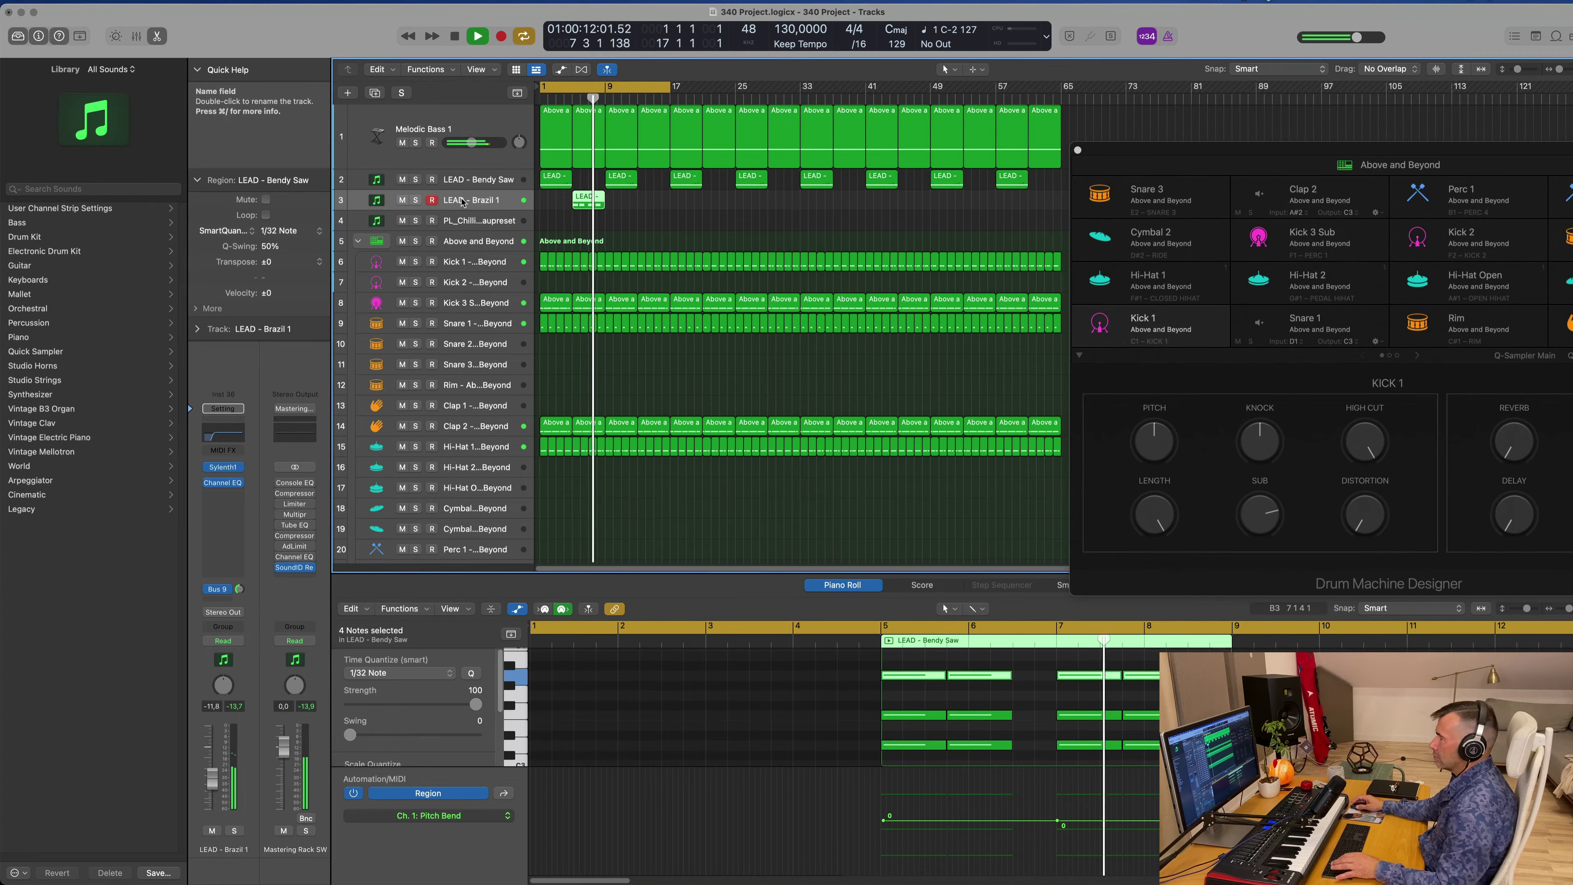
{"action": "left_click", "coordinate": [593, 207]}
{"action": "left_click_drag", "start_coordinate": [593, 207], "coordinate": [648, 205]}
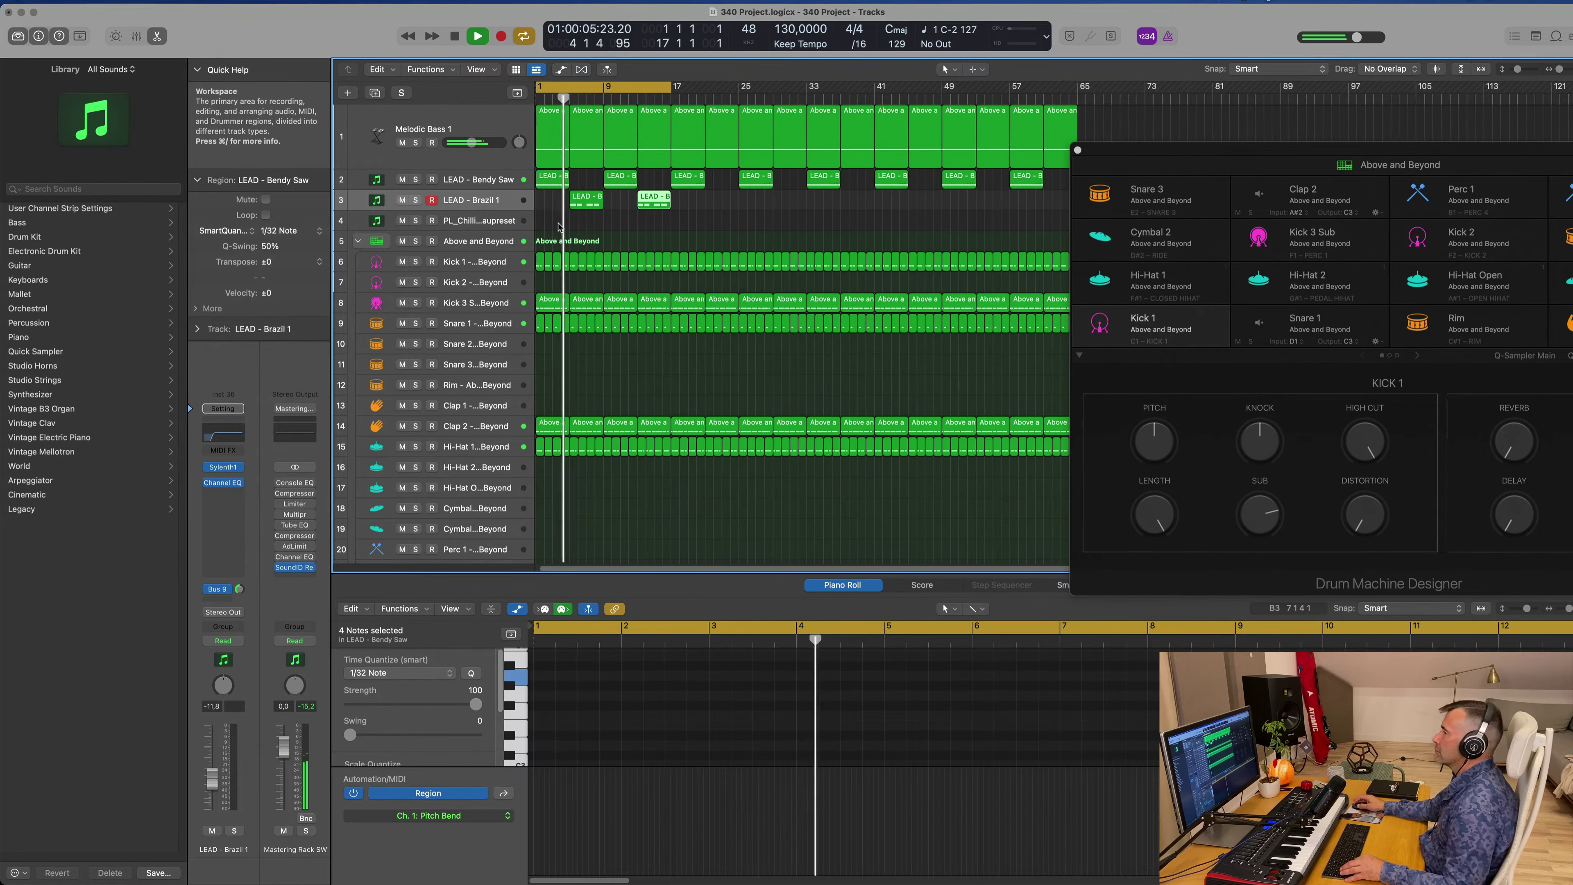
- Adjust the Brazil 1 sound's filter cutoff settings in Sylenth1 and close the plug-in window
{"action": "scroll", "coordinate": [575, 228], "scroll_direction": "up", "scroll_amount": 2}
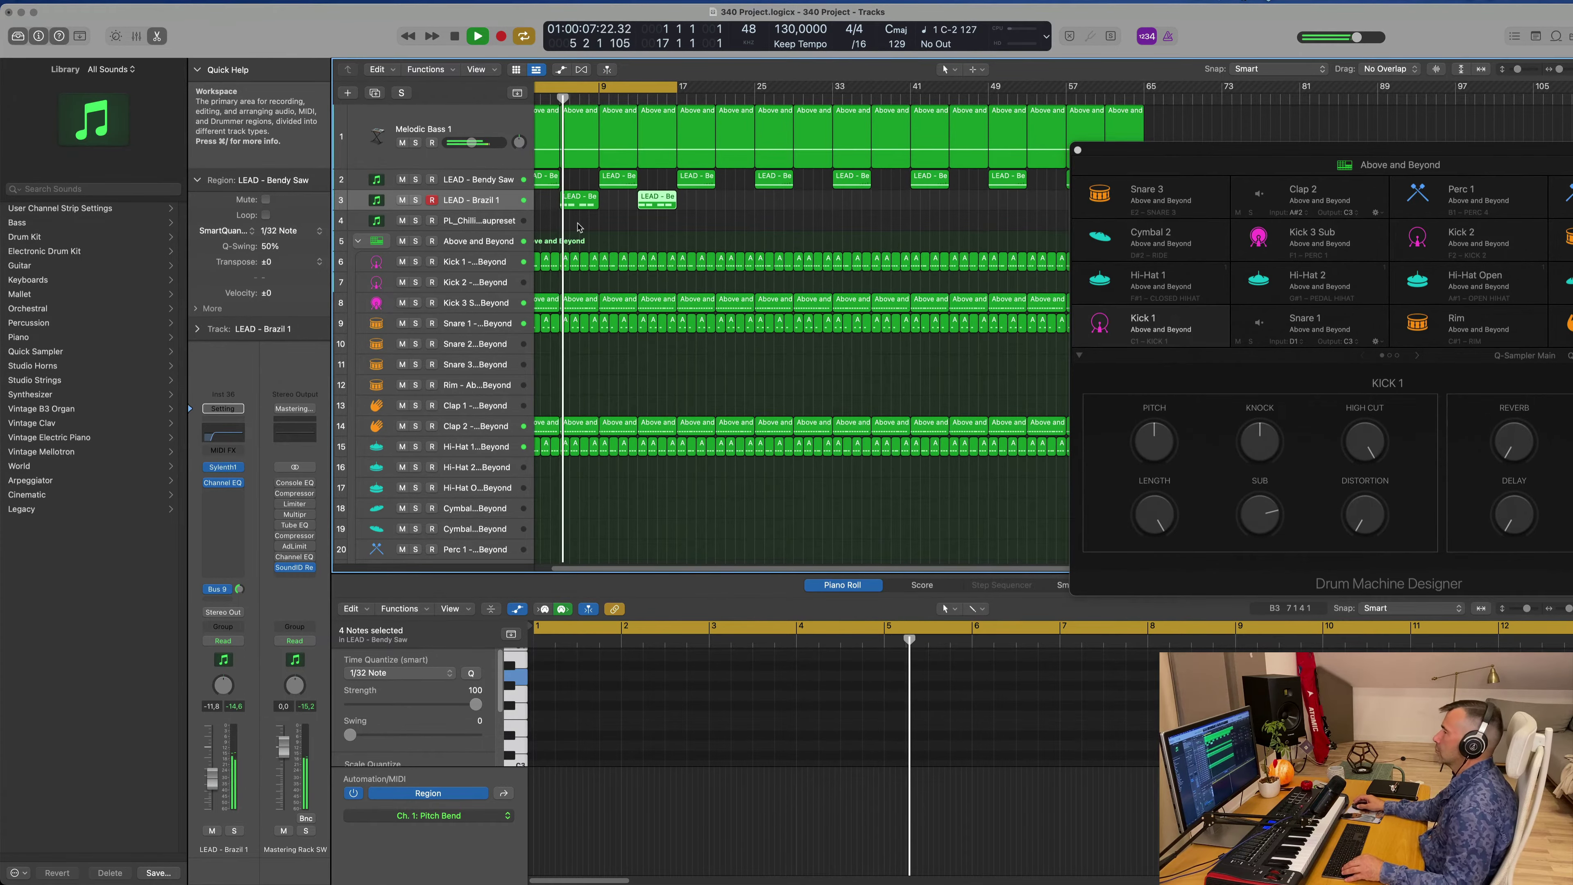
{"action": "scroll", "coordinate": [579, 227], "scroll_direction": "down", "scroll_amount": 1}
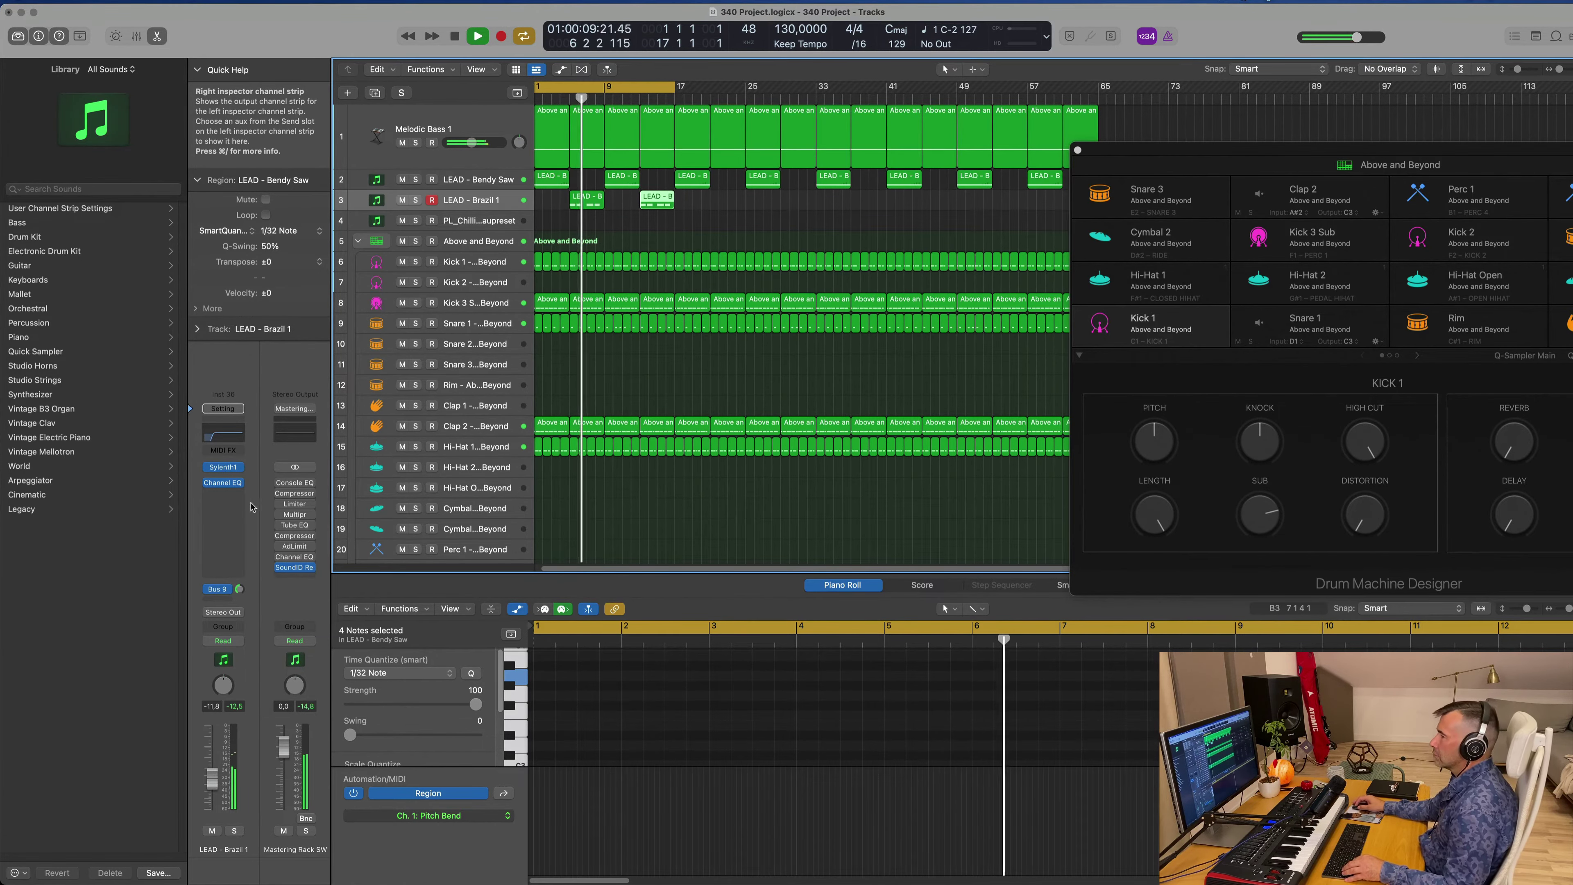
{"action": "left_click", "coordinate": [223, 467]}
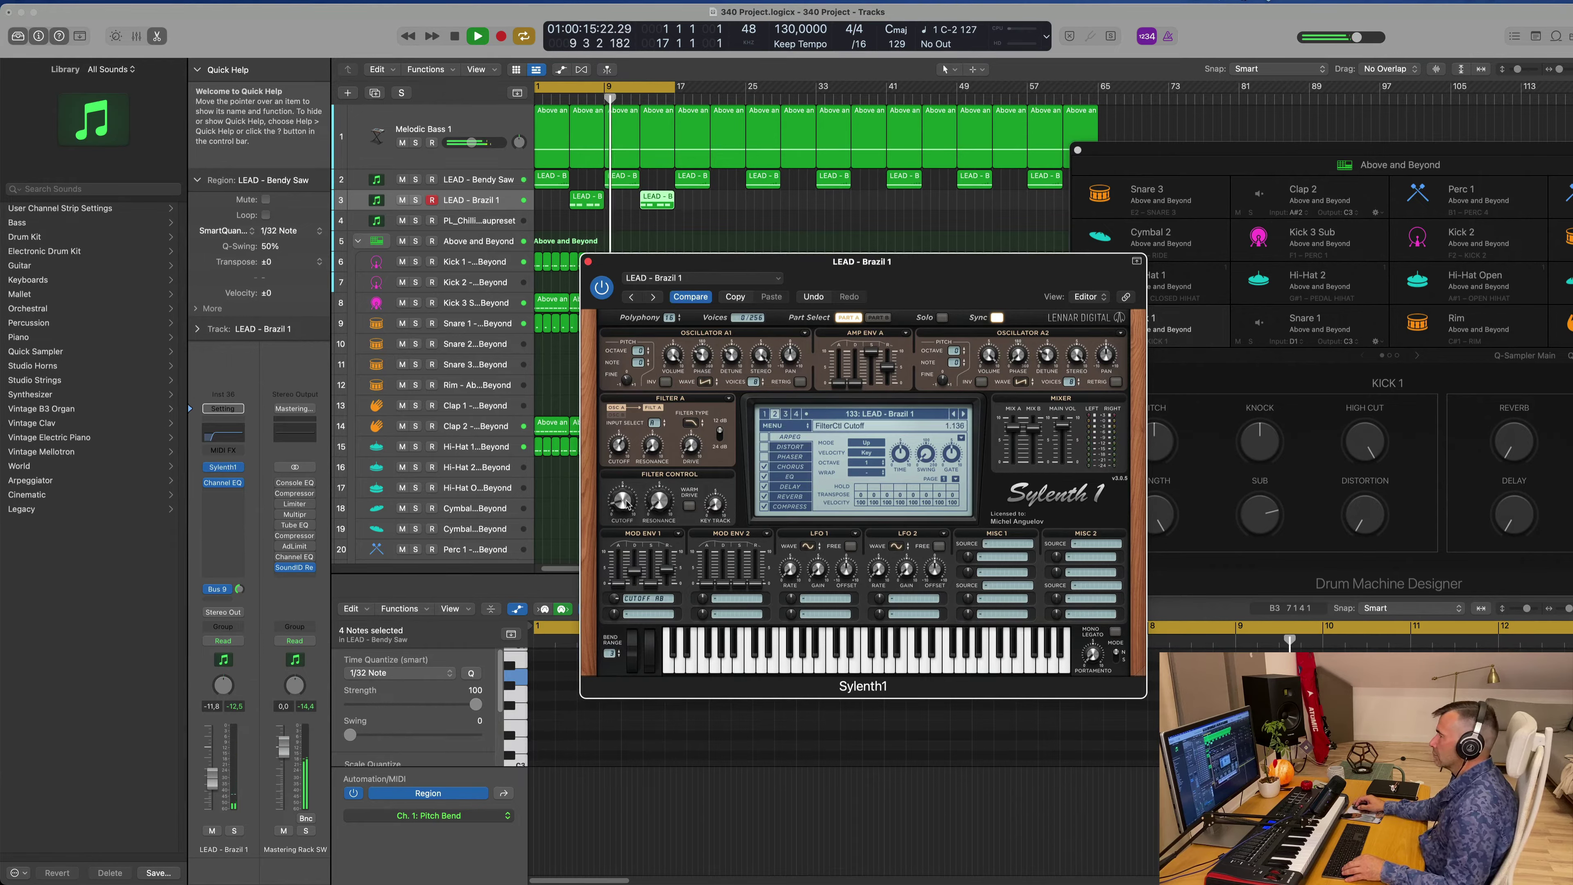
{"action": "left_click_drag", "start_coordinate": [582, 261], "coordinate": [587, 259]}
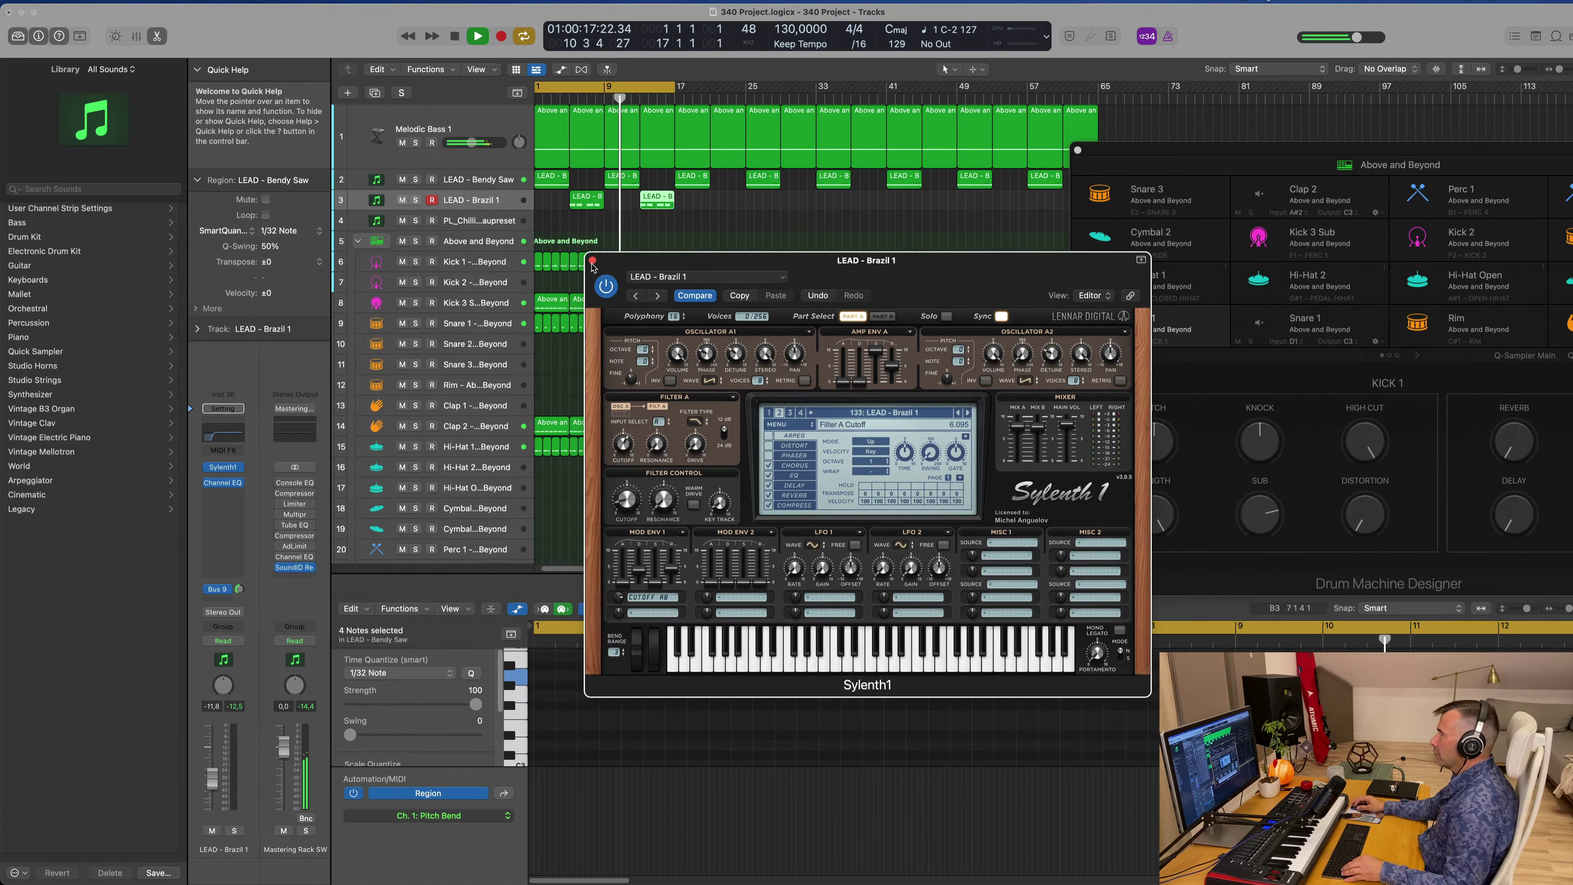
{"action": "left_click", "coordinate": [591, 260]}
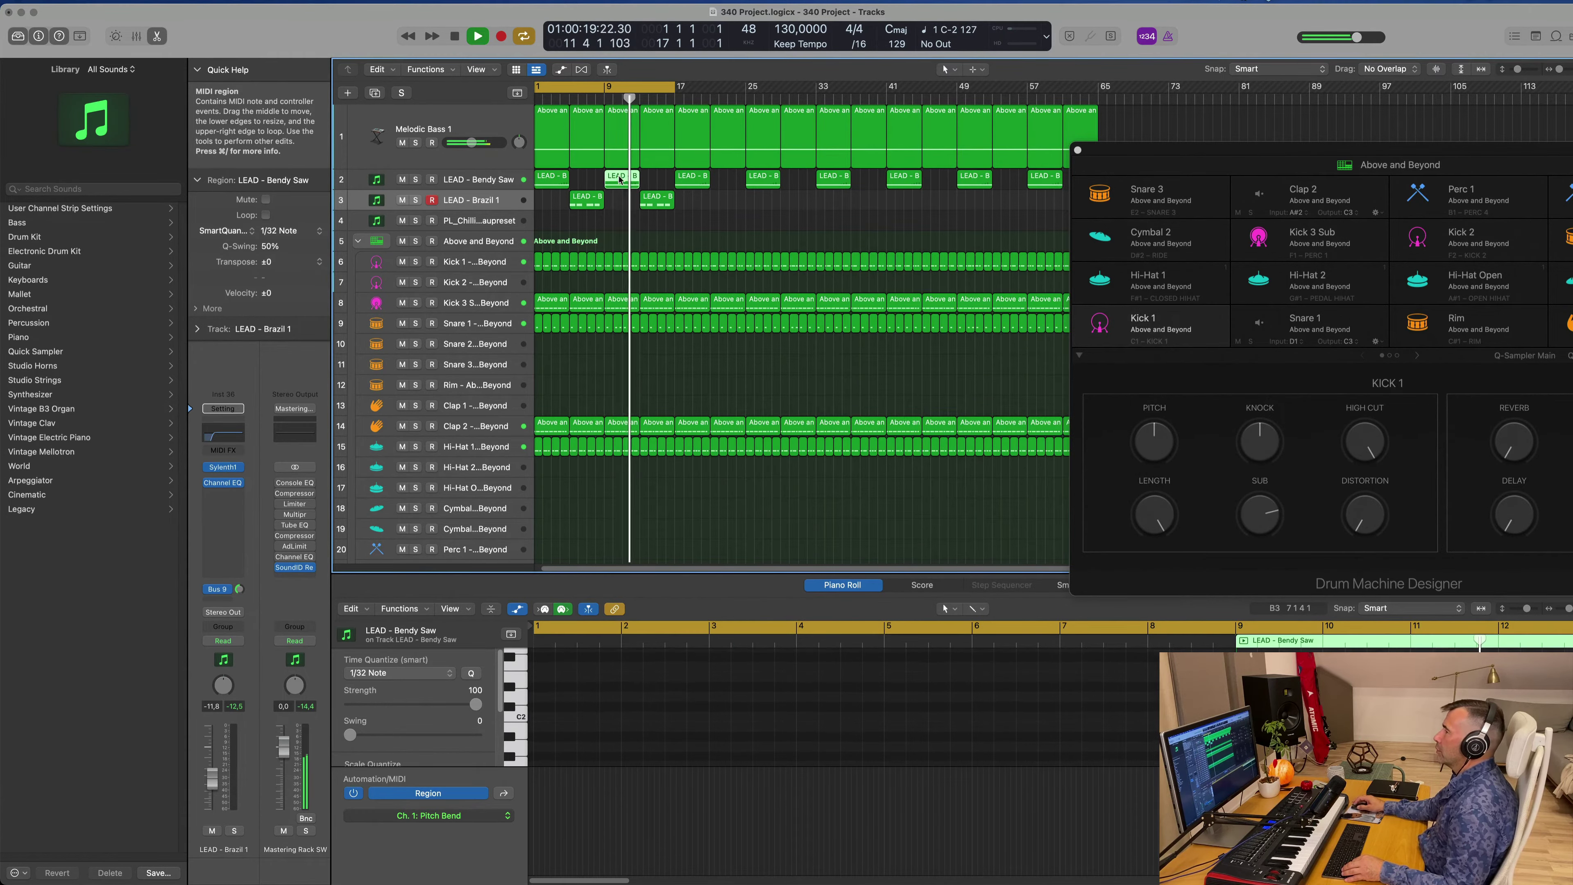
- Reshape the pitch bend curve of the Bendy Saw region at bar 9 so it falls continuously from bar 9 to bar 13
{"action": "left_click_drag", "start_coordinate": [958, 819], "coordinate": [958, 797]}
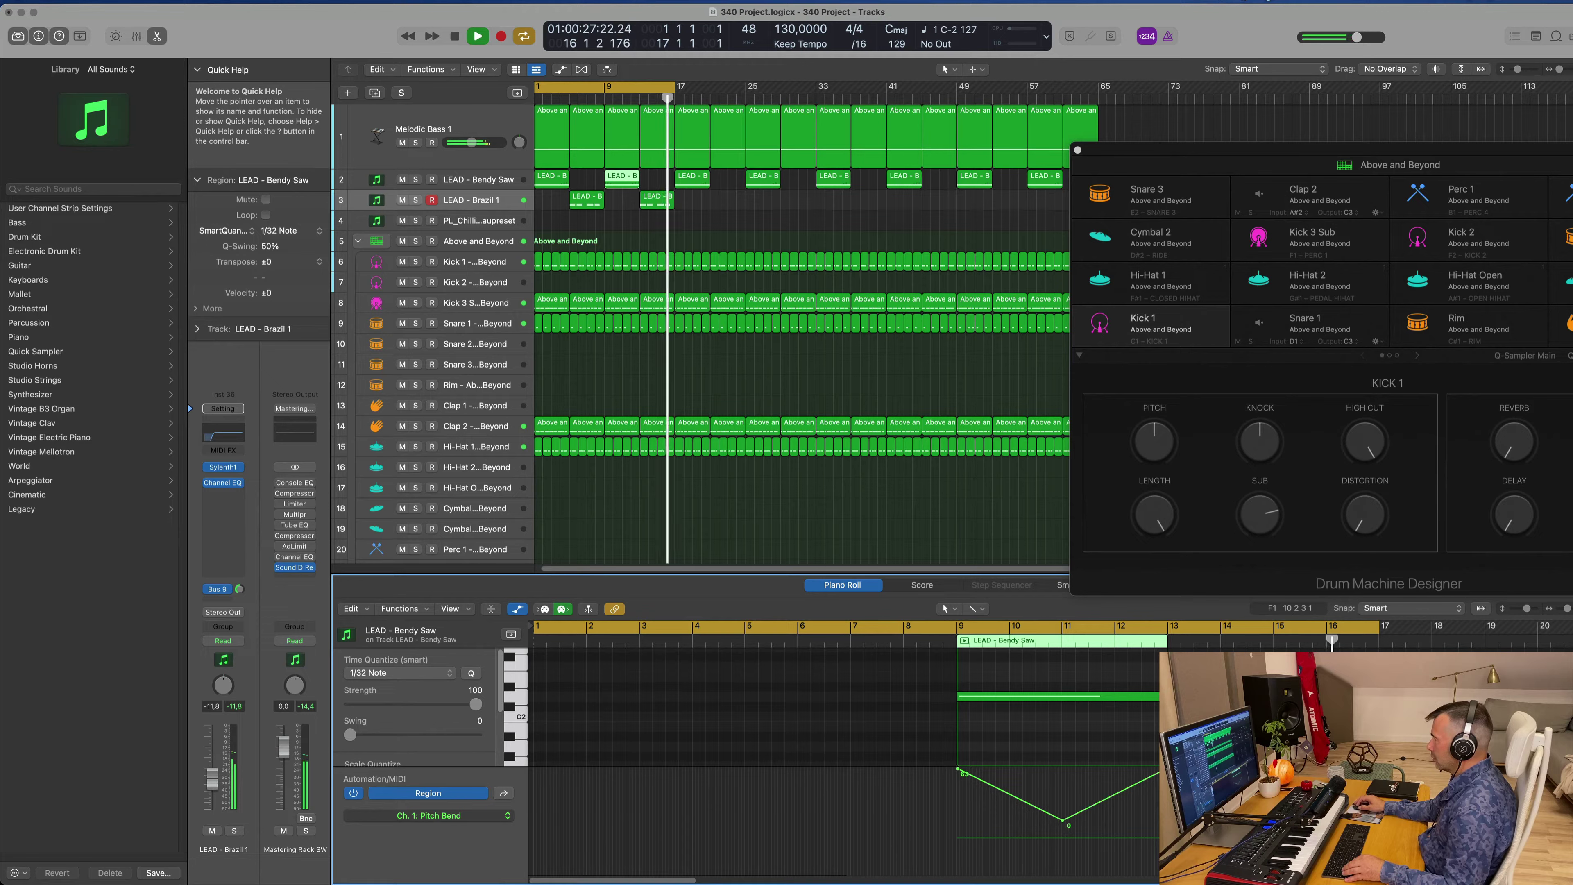
{"action": "left_click_drag", "start_coordinate": [1168, 766], "coordinate": [1169, 799]}
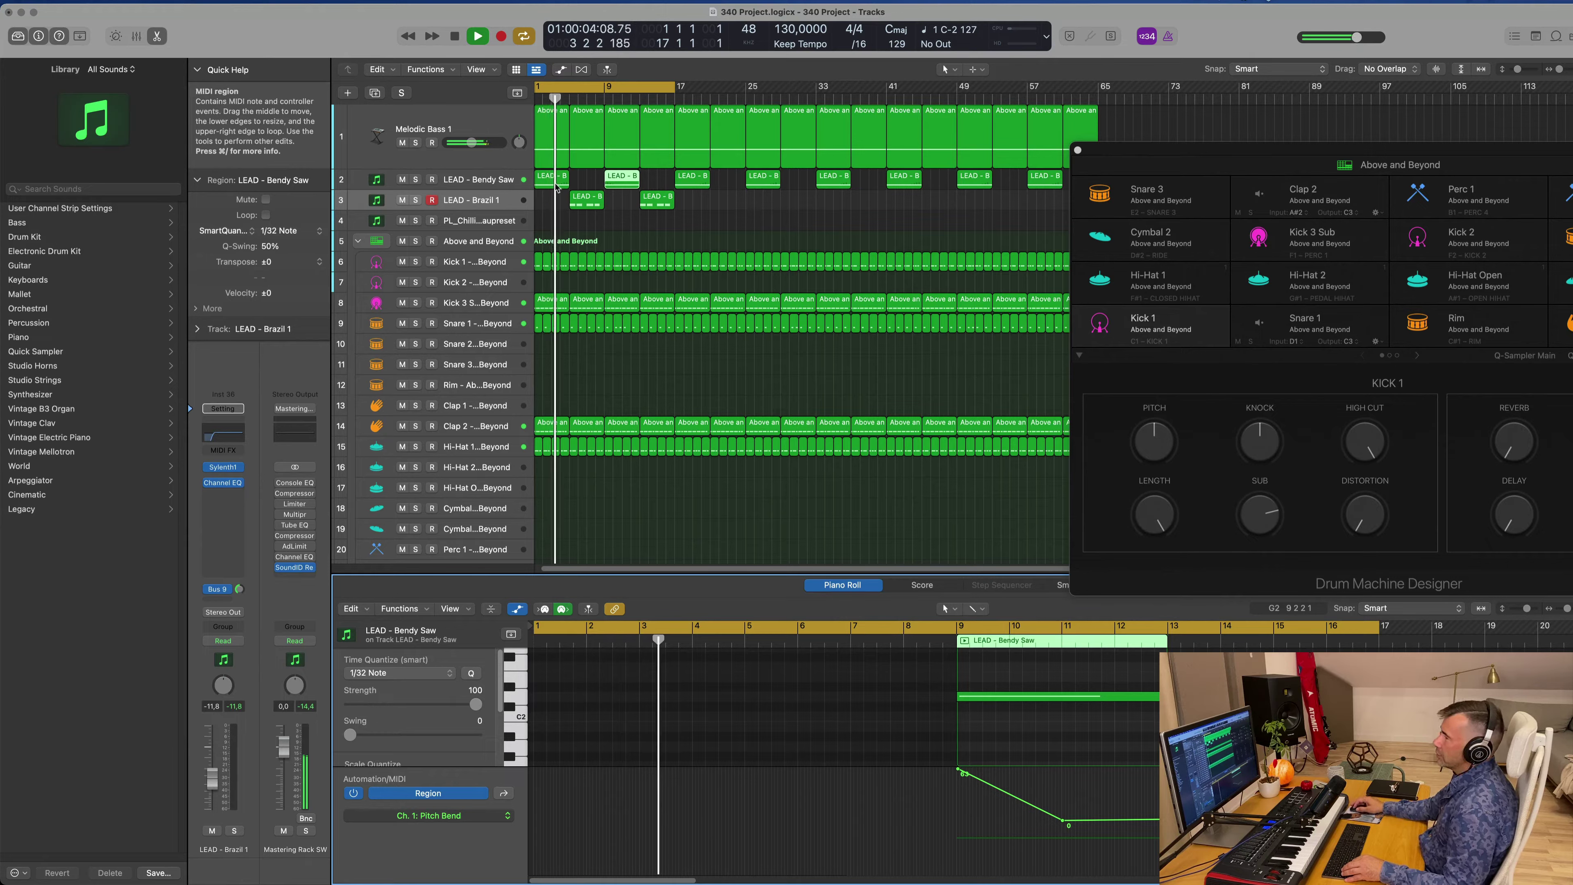
{"action": "left_click", "coordinate": [489, 201]}
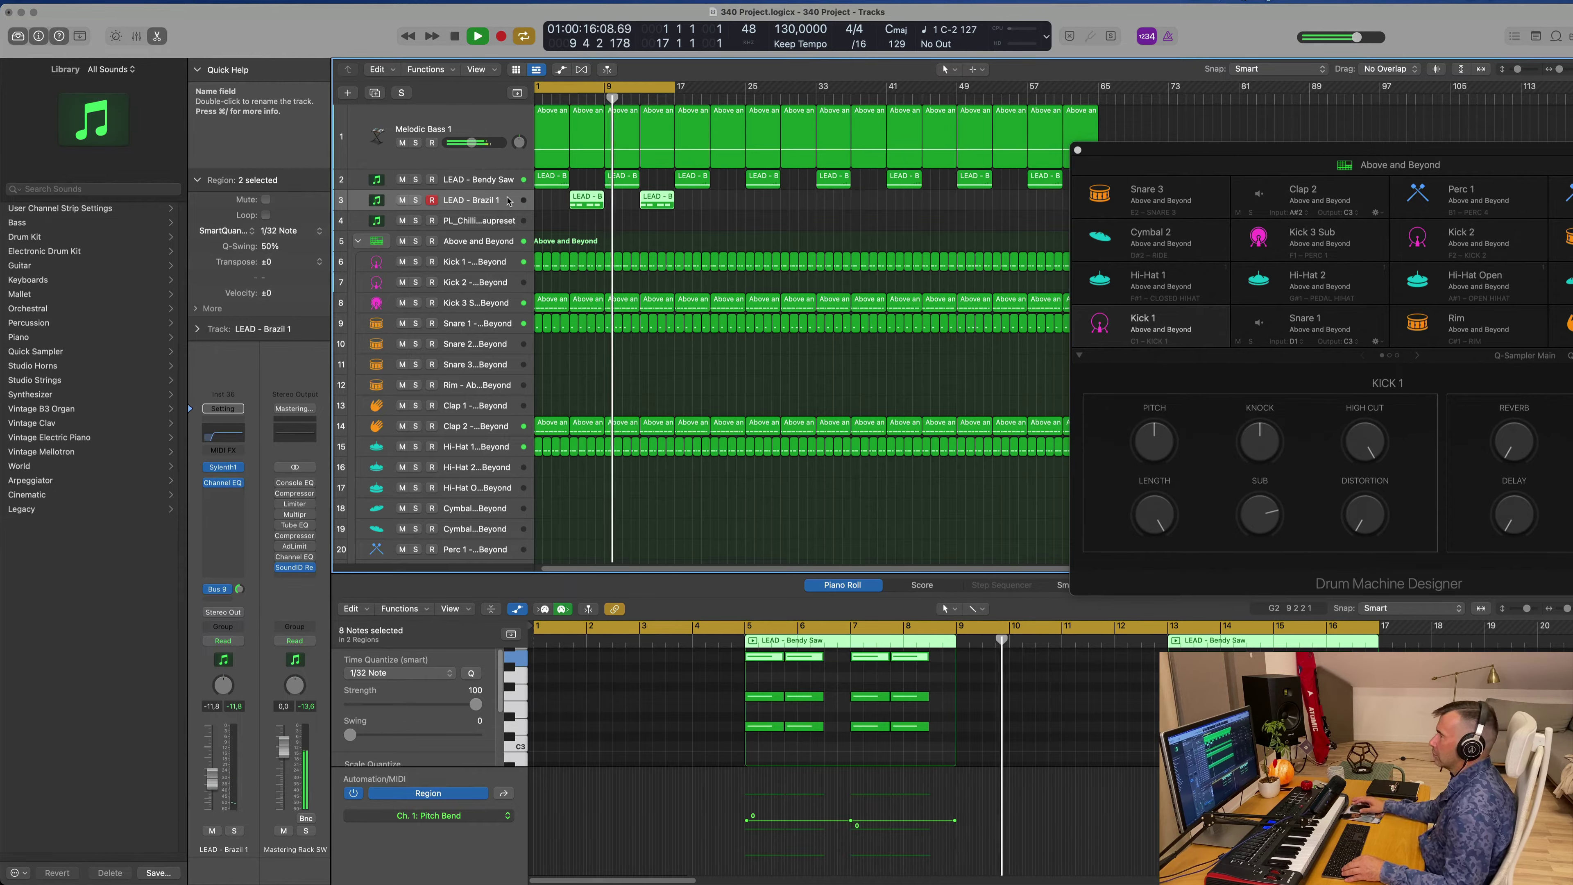
{"action": "left_click", "coordinate": [625, 179]}
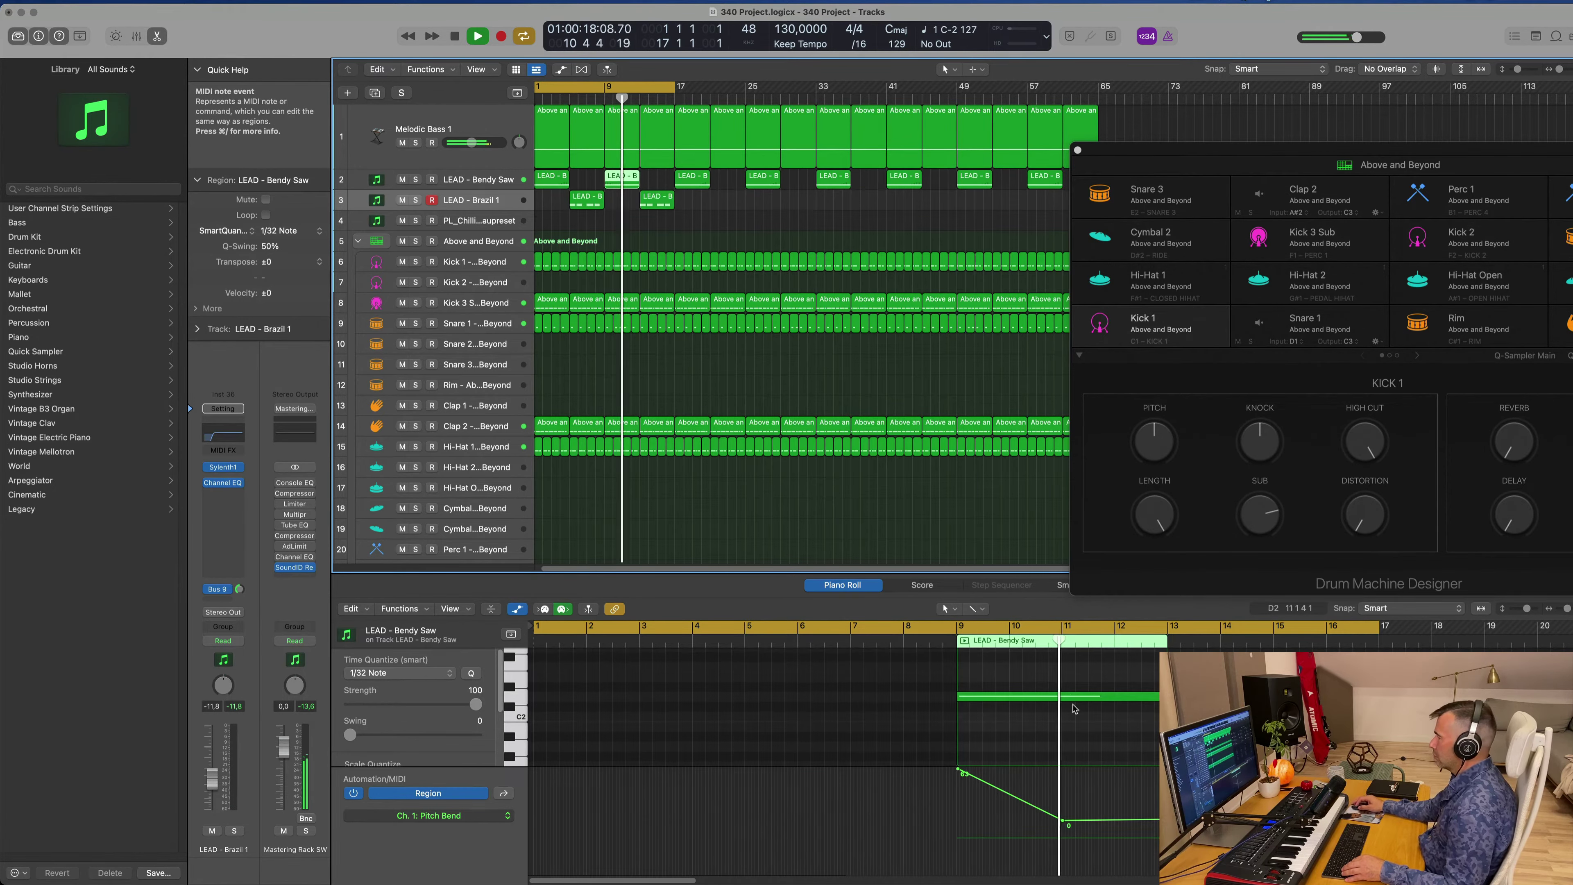
{"action": "scroll", "coordinate": [1073, 708], "scroll_direction": "down", "scroll_amount": 4}
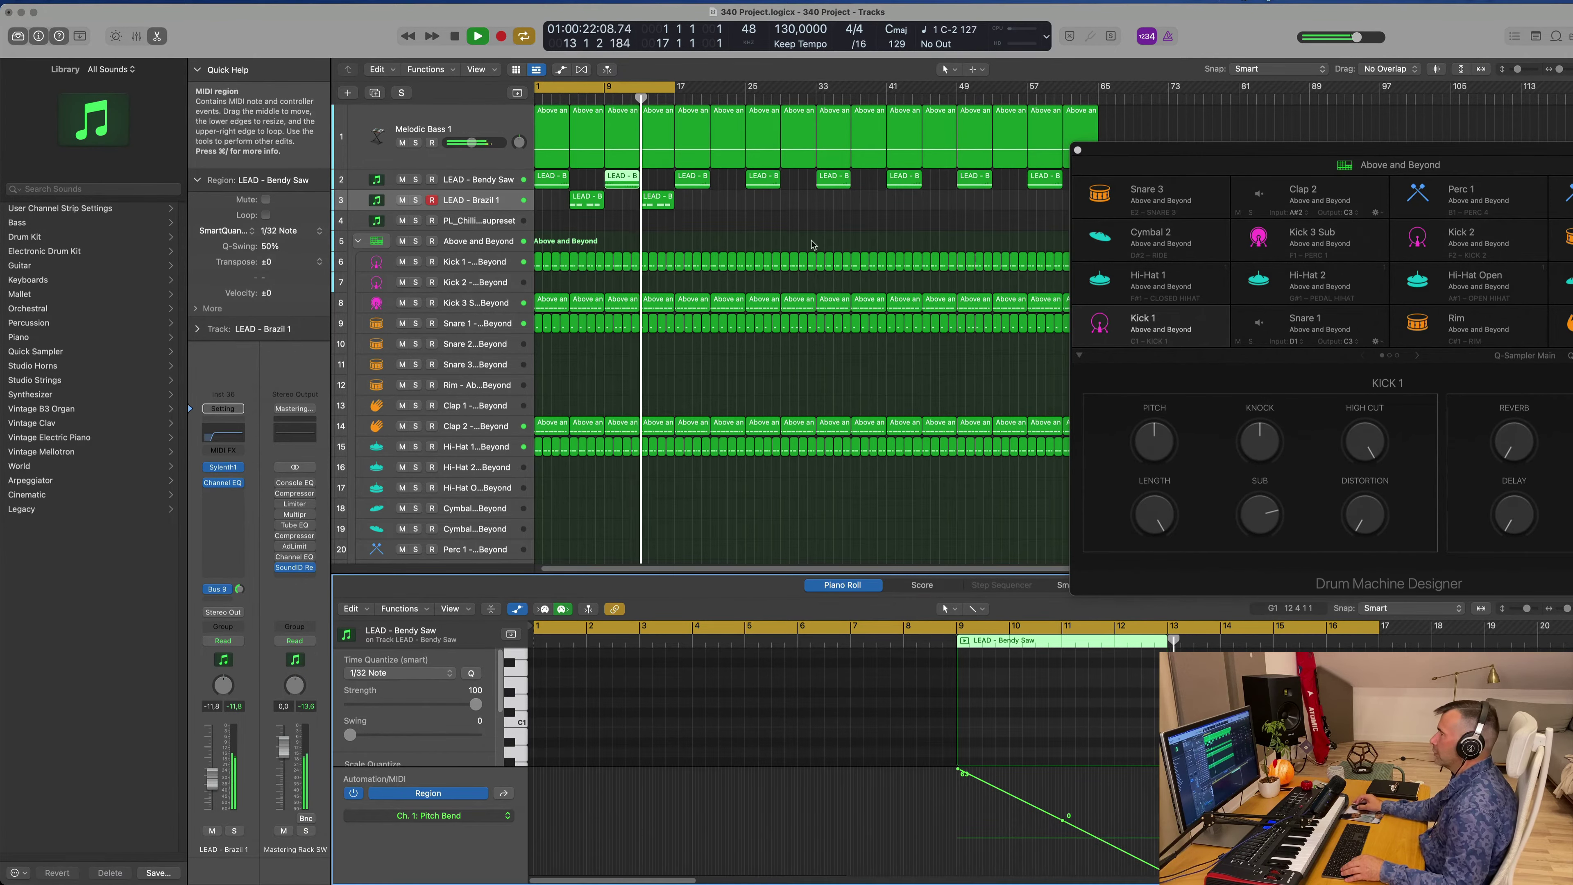
- Play the arrangement from around bar 5 and review the edited Brazil 1 chords and Bendy Saw pitch bend
{"action": "left_click", "coordinate": [567, 102]}
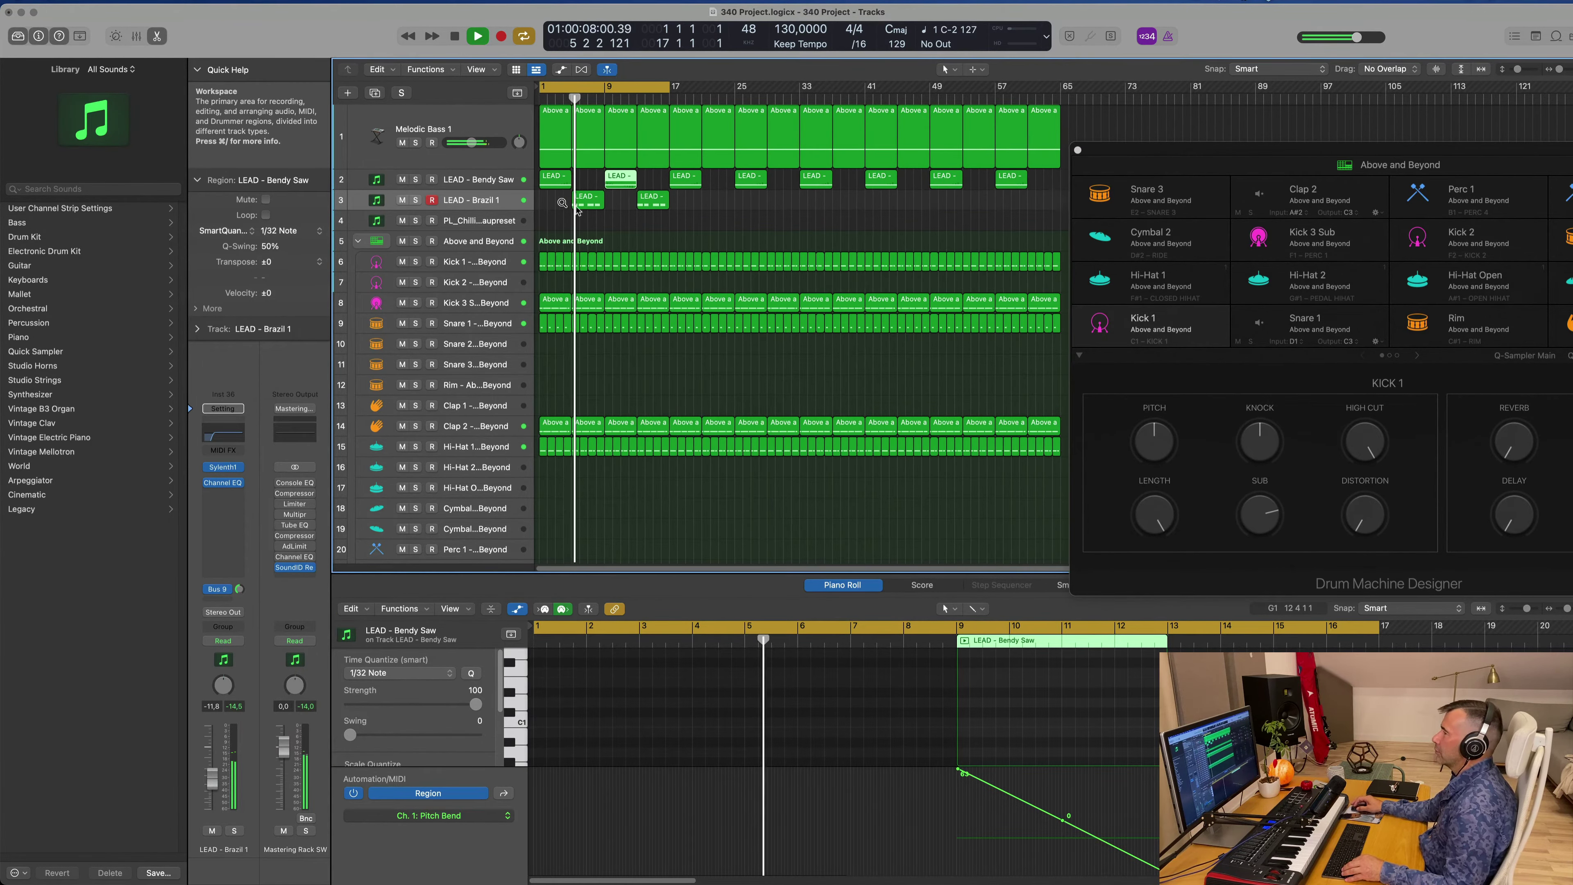
{"action": "left_click", "coordinate": [662, 229]}
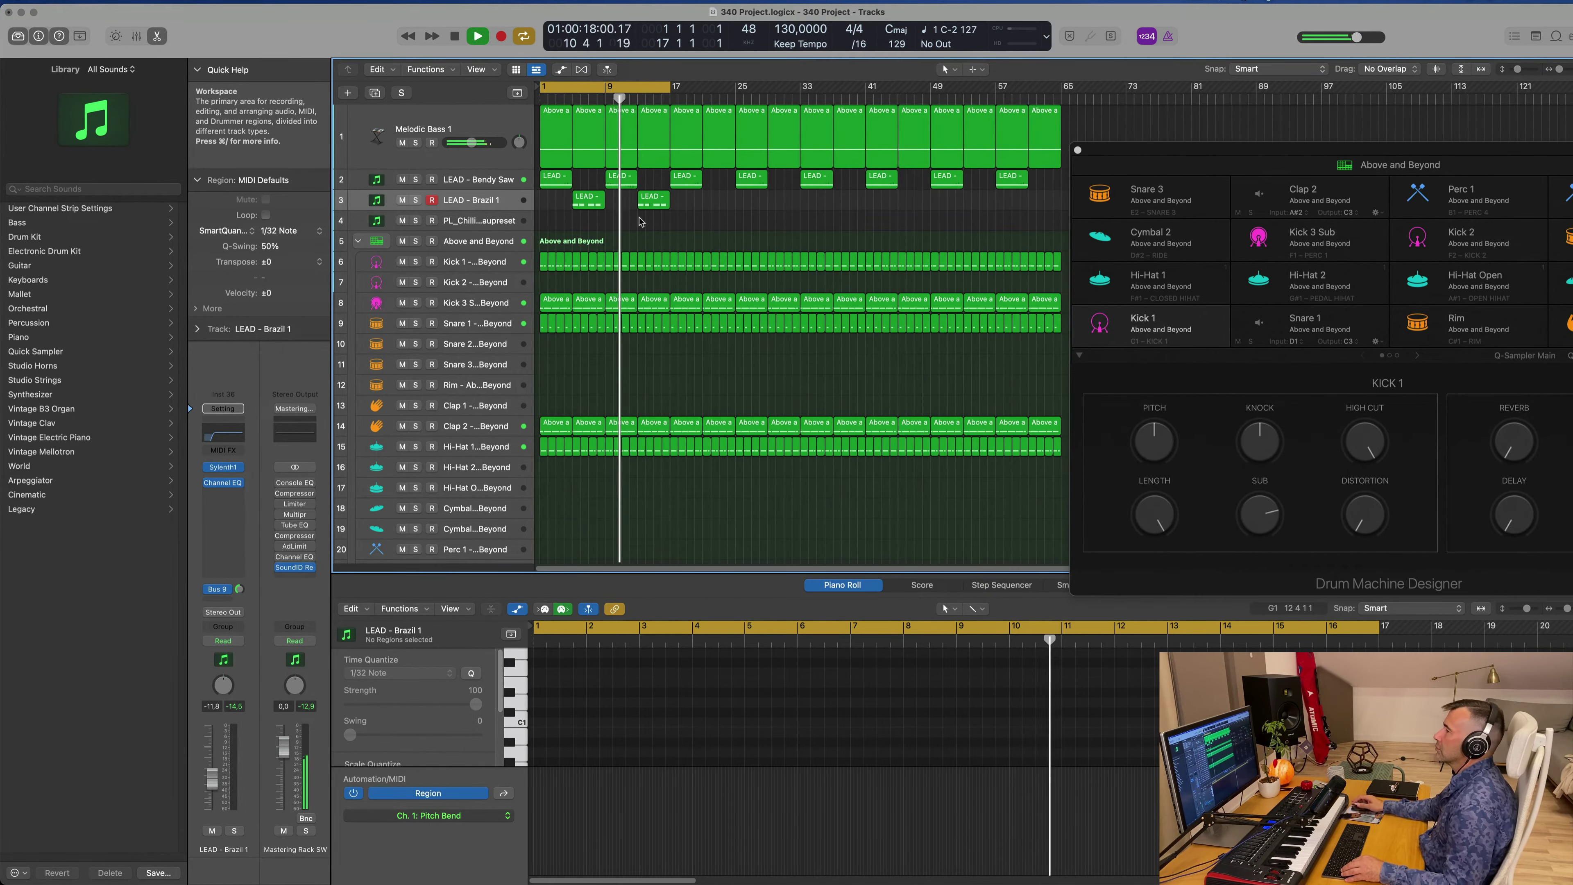
{"action": "key", "text": "super+Right"}
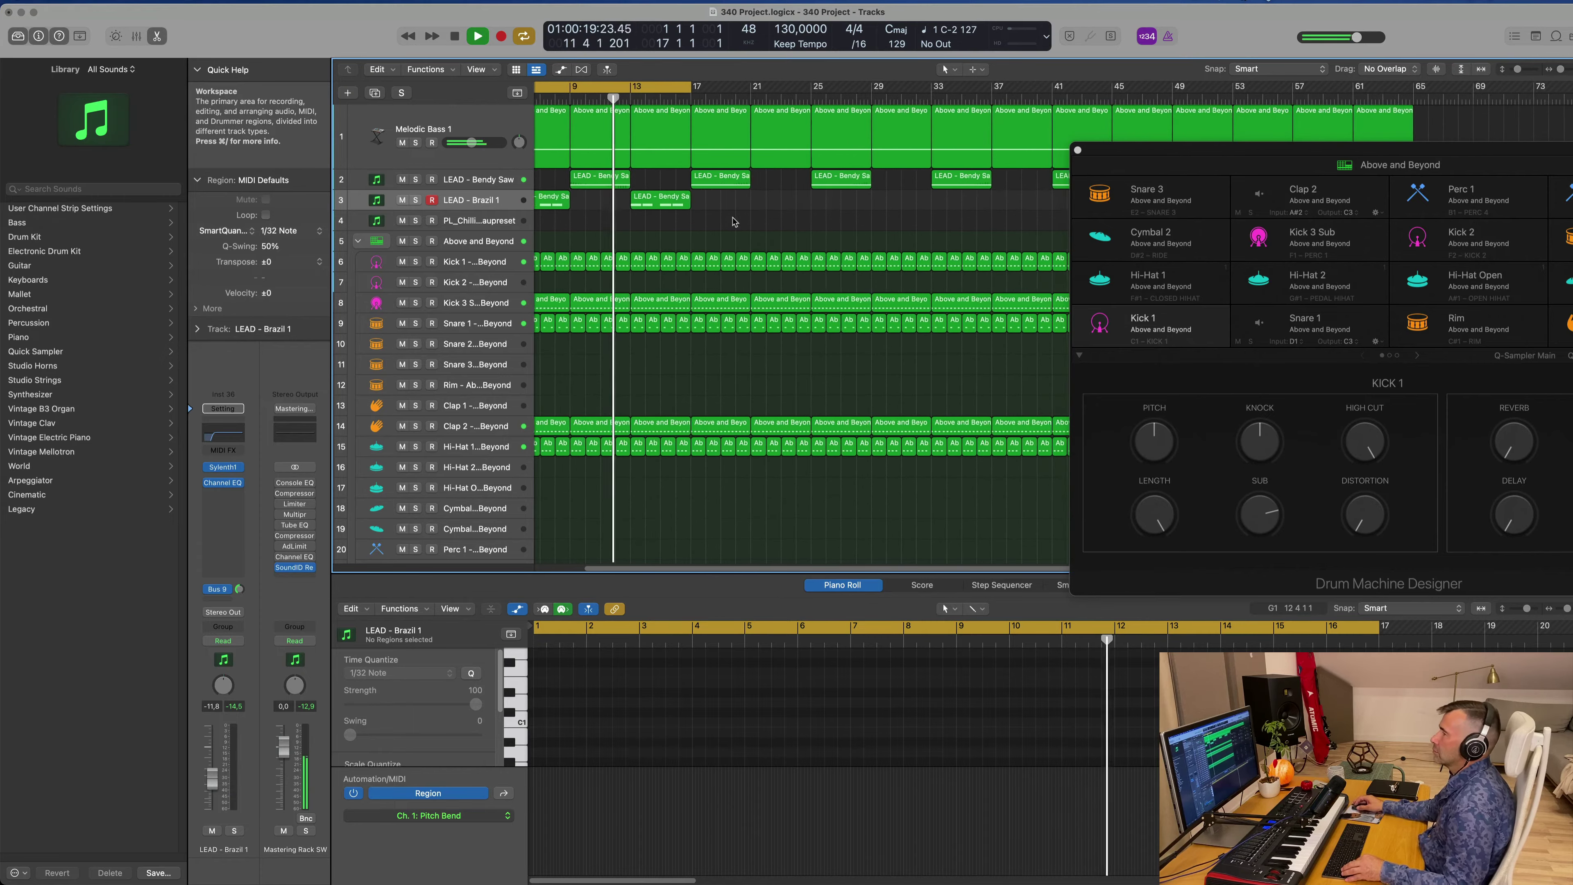
{"action": "key", "text": "super+Left"}
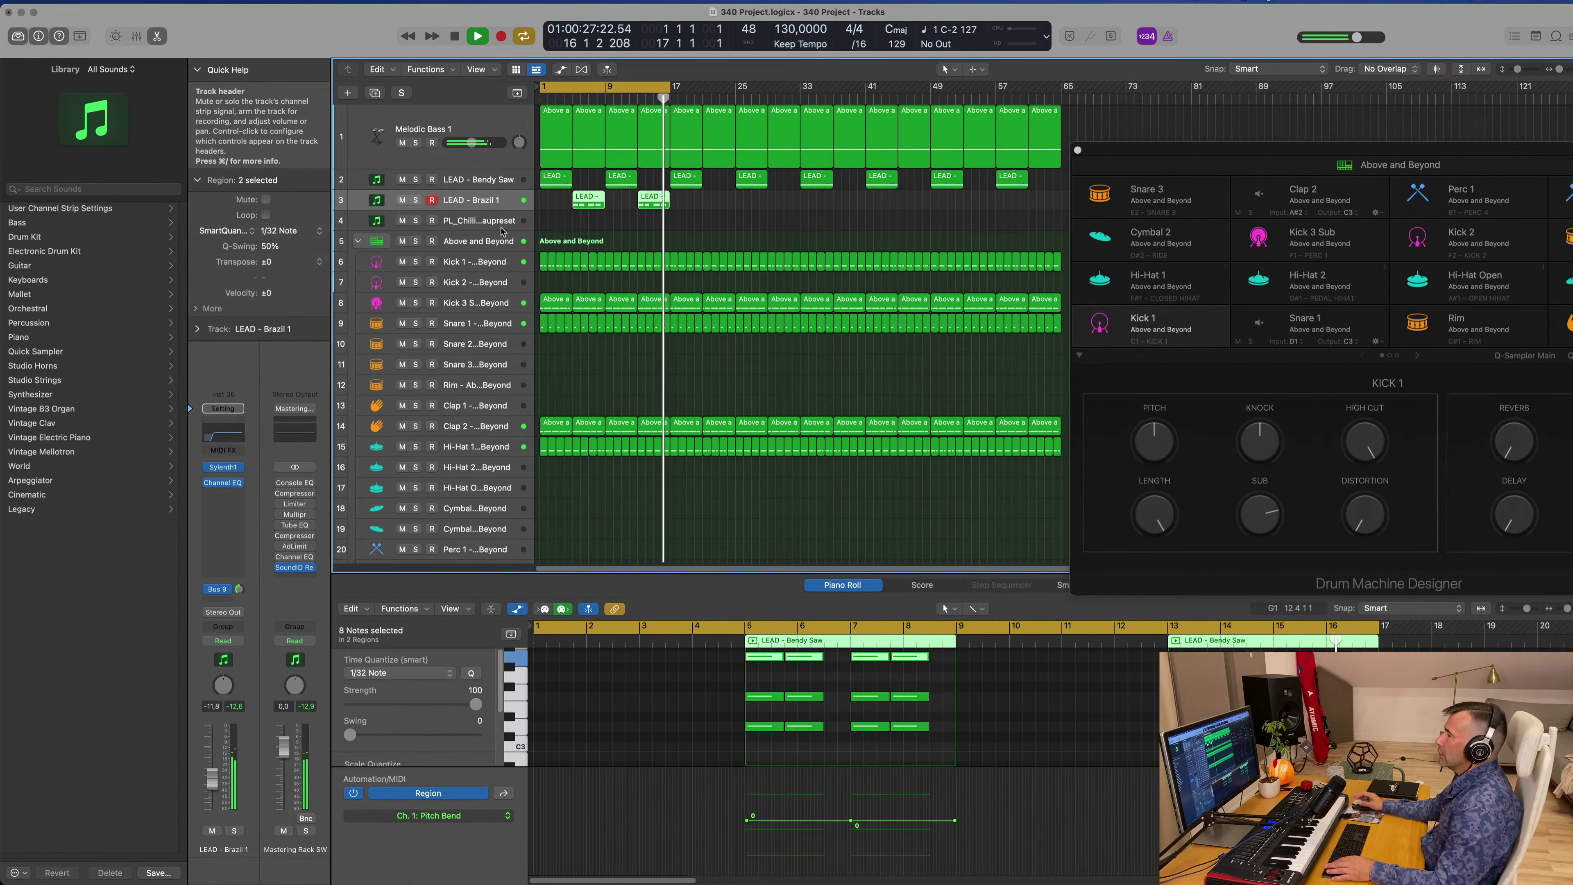
- Open the PL_Chilli Sauce track's Serum instrument and add a send to Bus 9 on its channel strip
{"action": "left_click", "coordinate": [483, 221]}
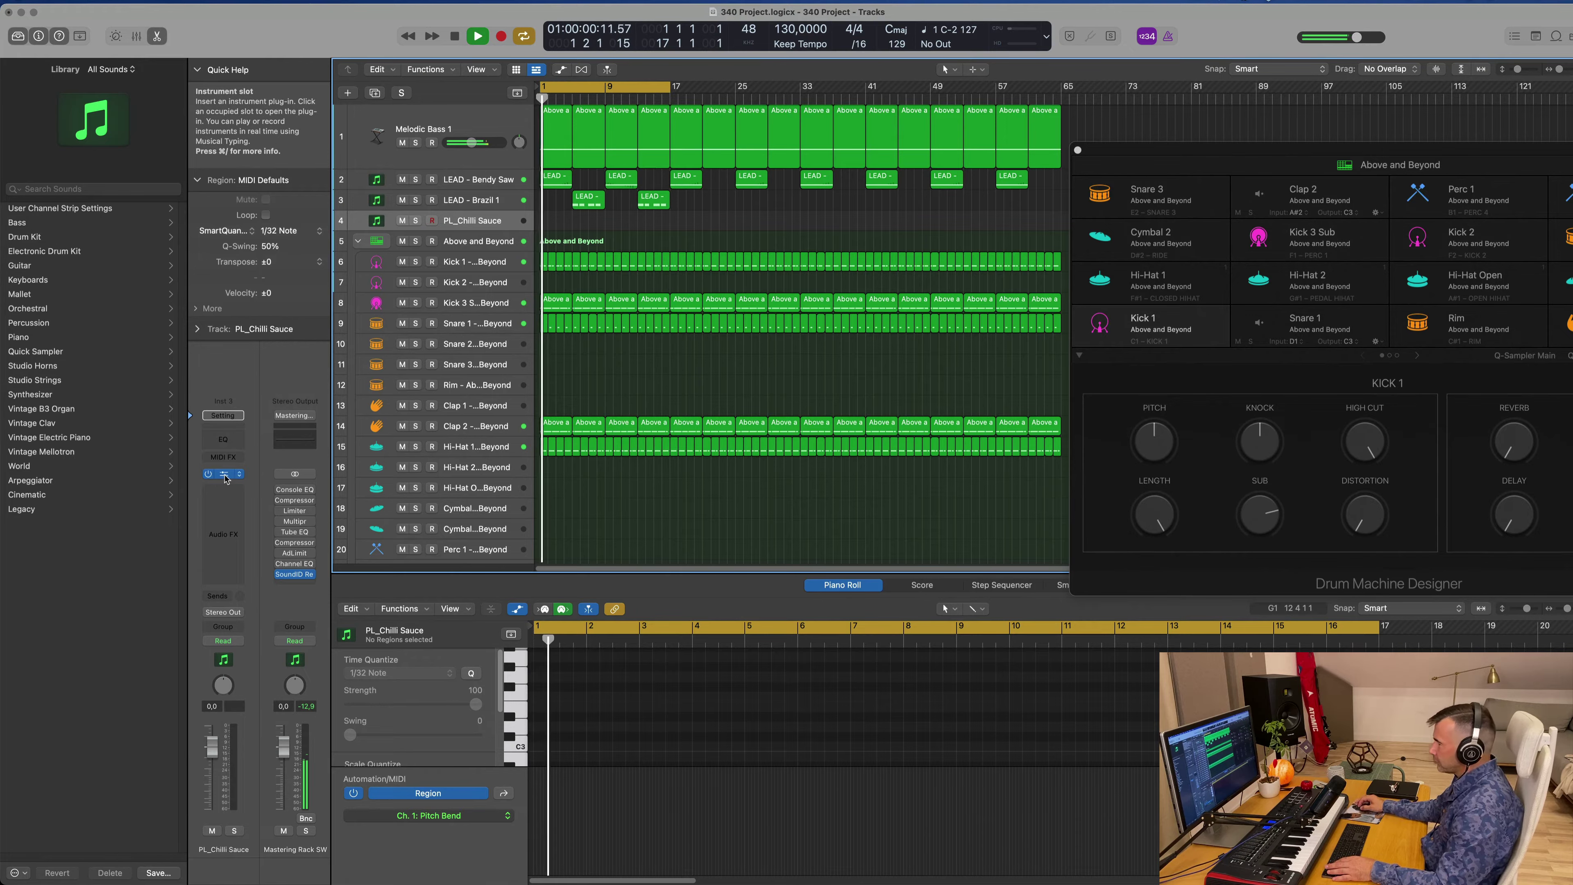
{"action": "left_click", "coordinate": [224, 475]}
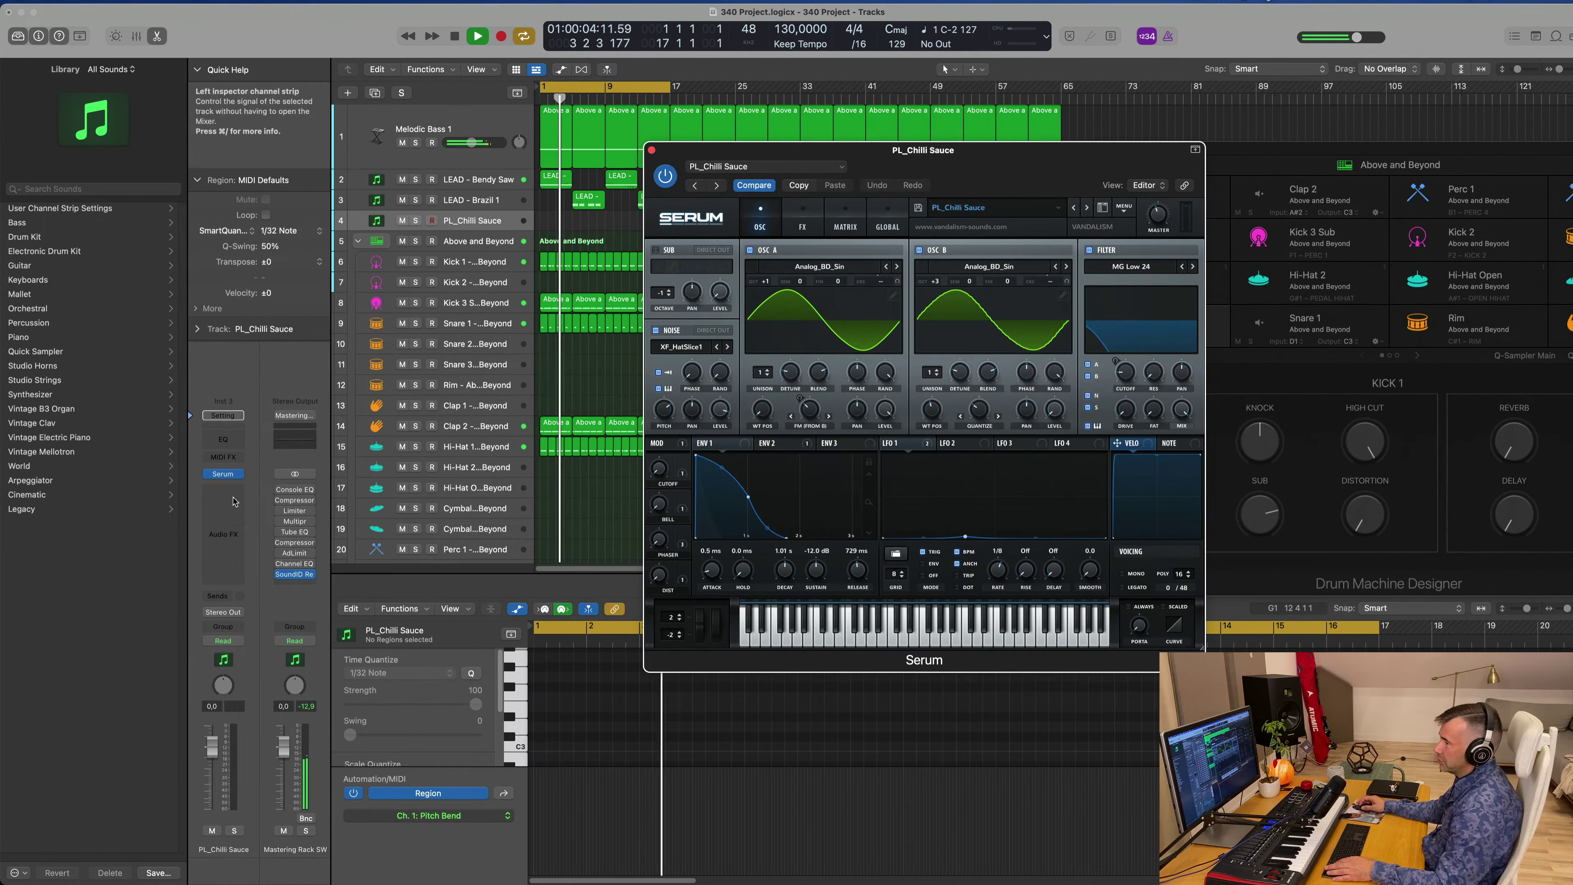
{"action": "left_click", "coordinate": [220, 596]}
{"action": "mouse_move", "coordinate": [248, 616]}
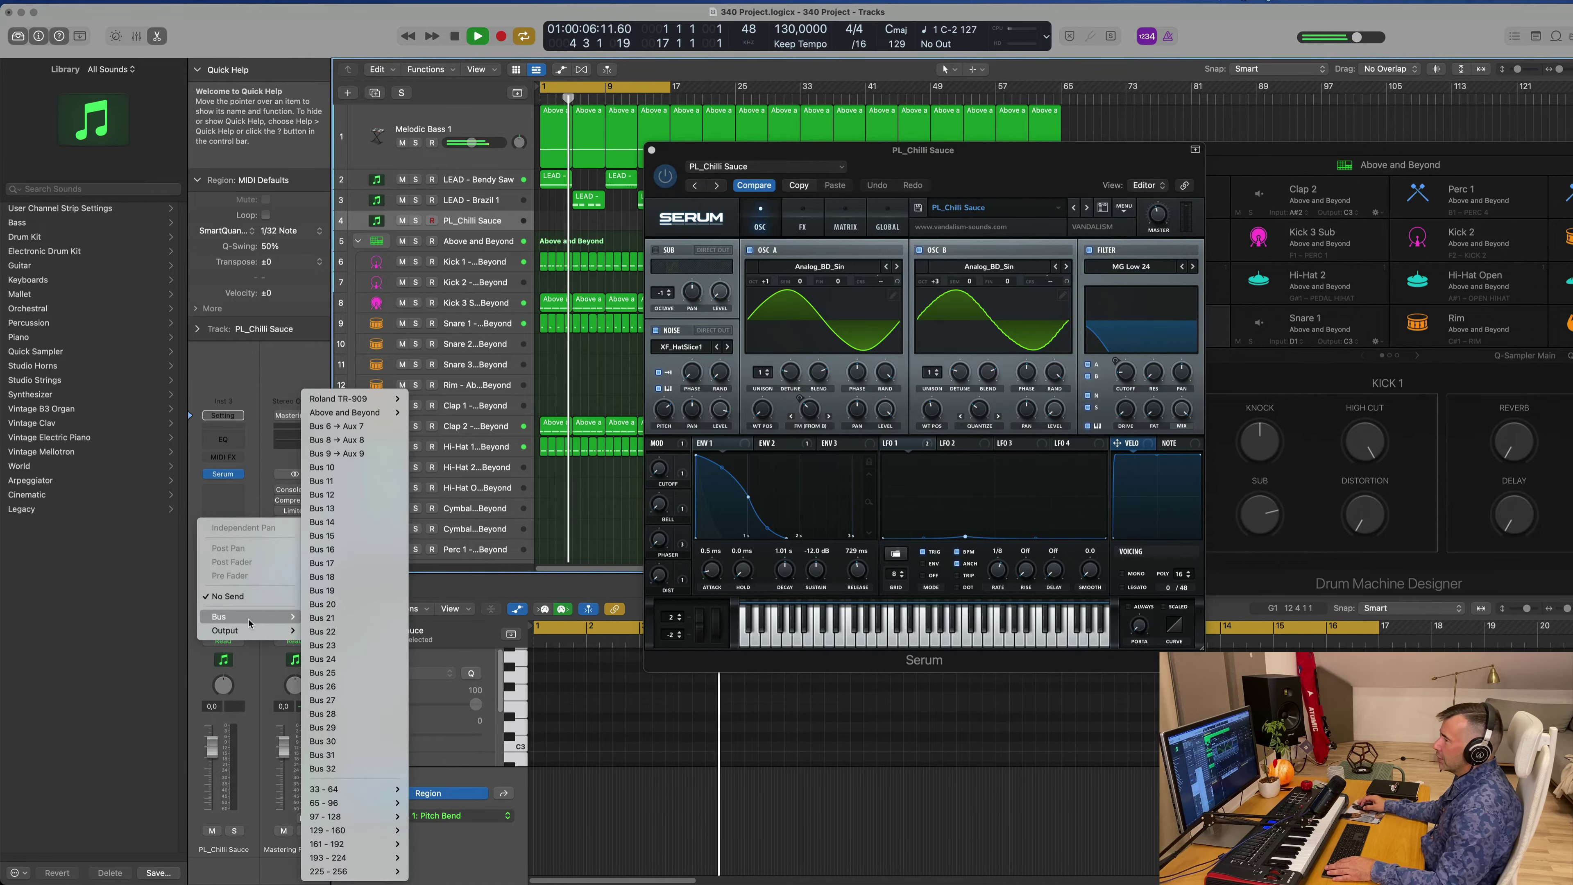
{"action": "left_click", "coordinate": [335, 453]}
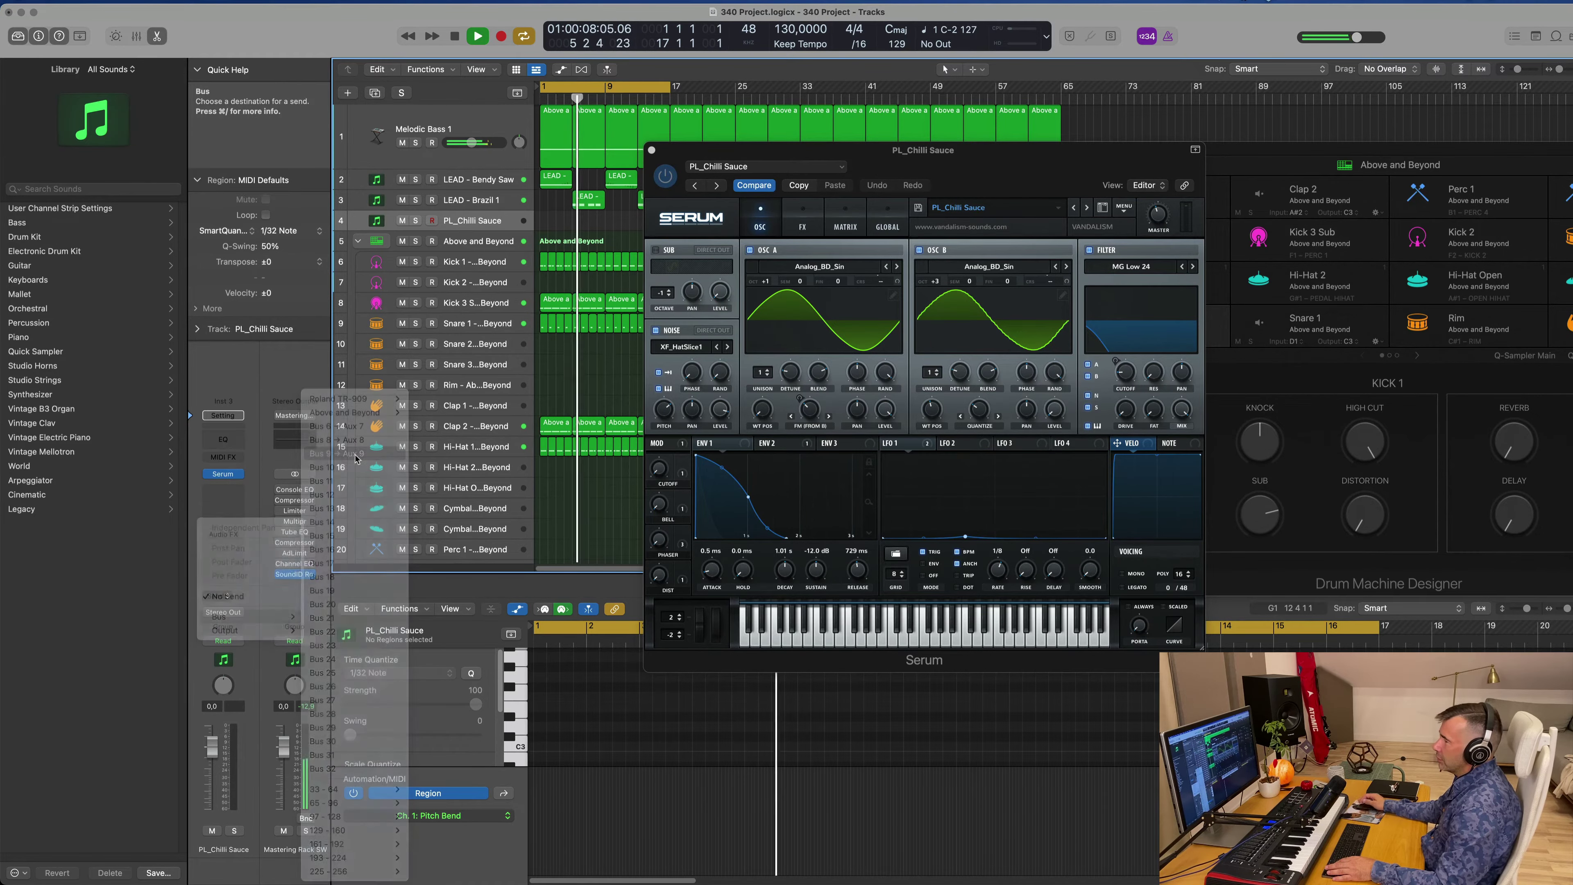
{"action": "left_click_drag", "start_coordinate": [239, 589], "coordinate": [239, 613]}
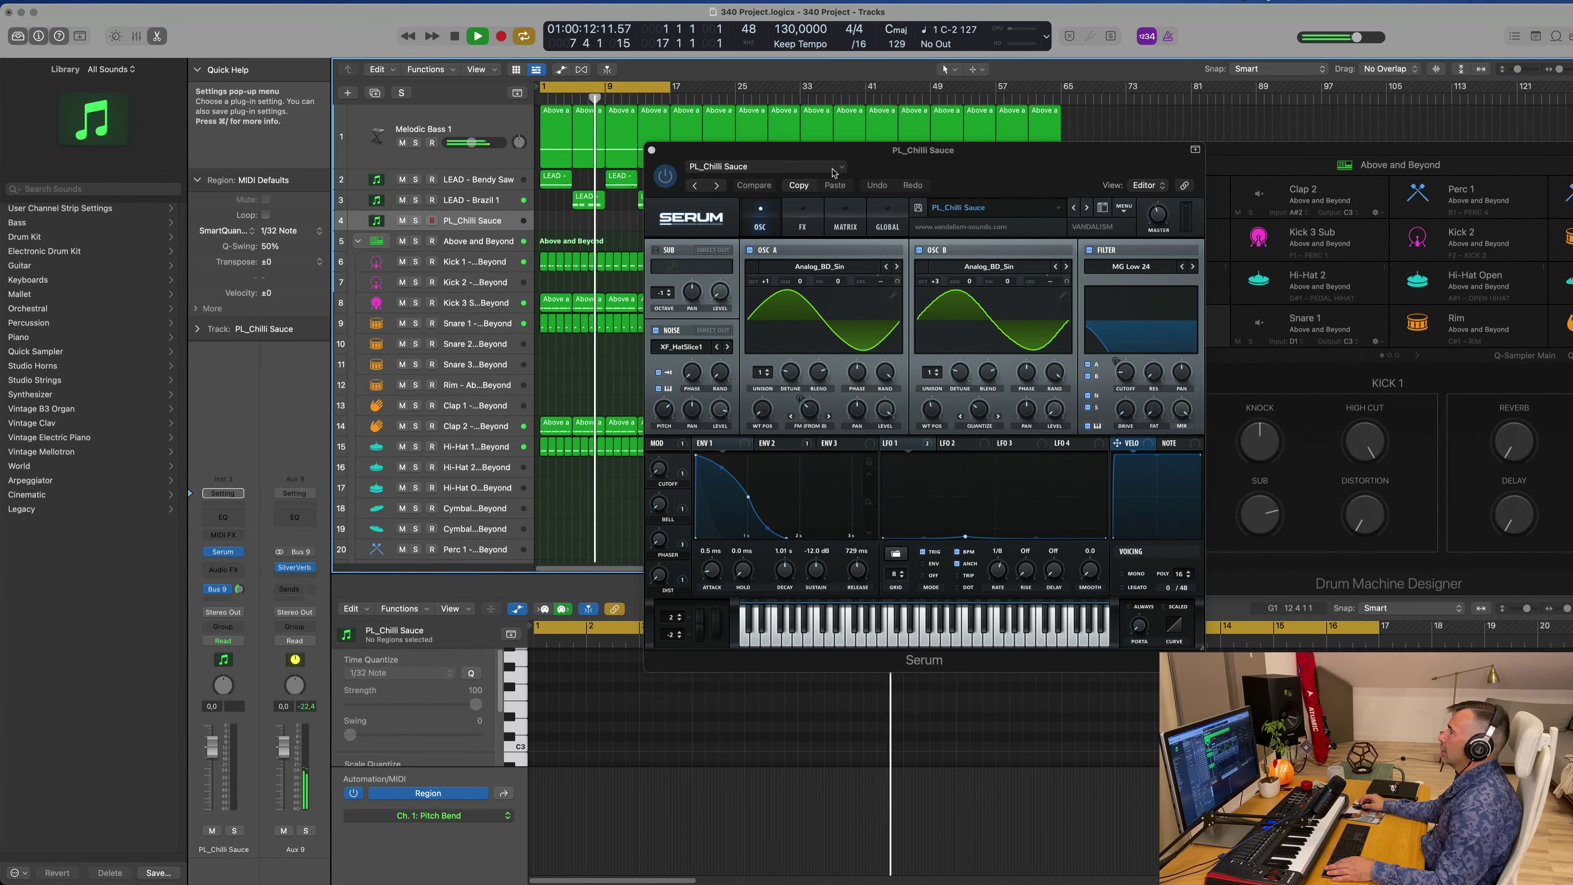
- Load the Zipper preset from the Serum Pads category and move the Serum window down to uncover the upper tracks
{"action": "left_click", "coordinate": [1045, 213]}
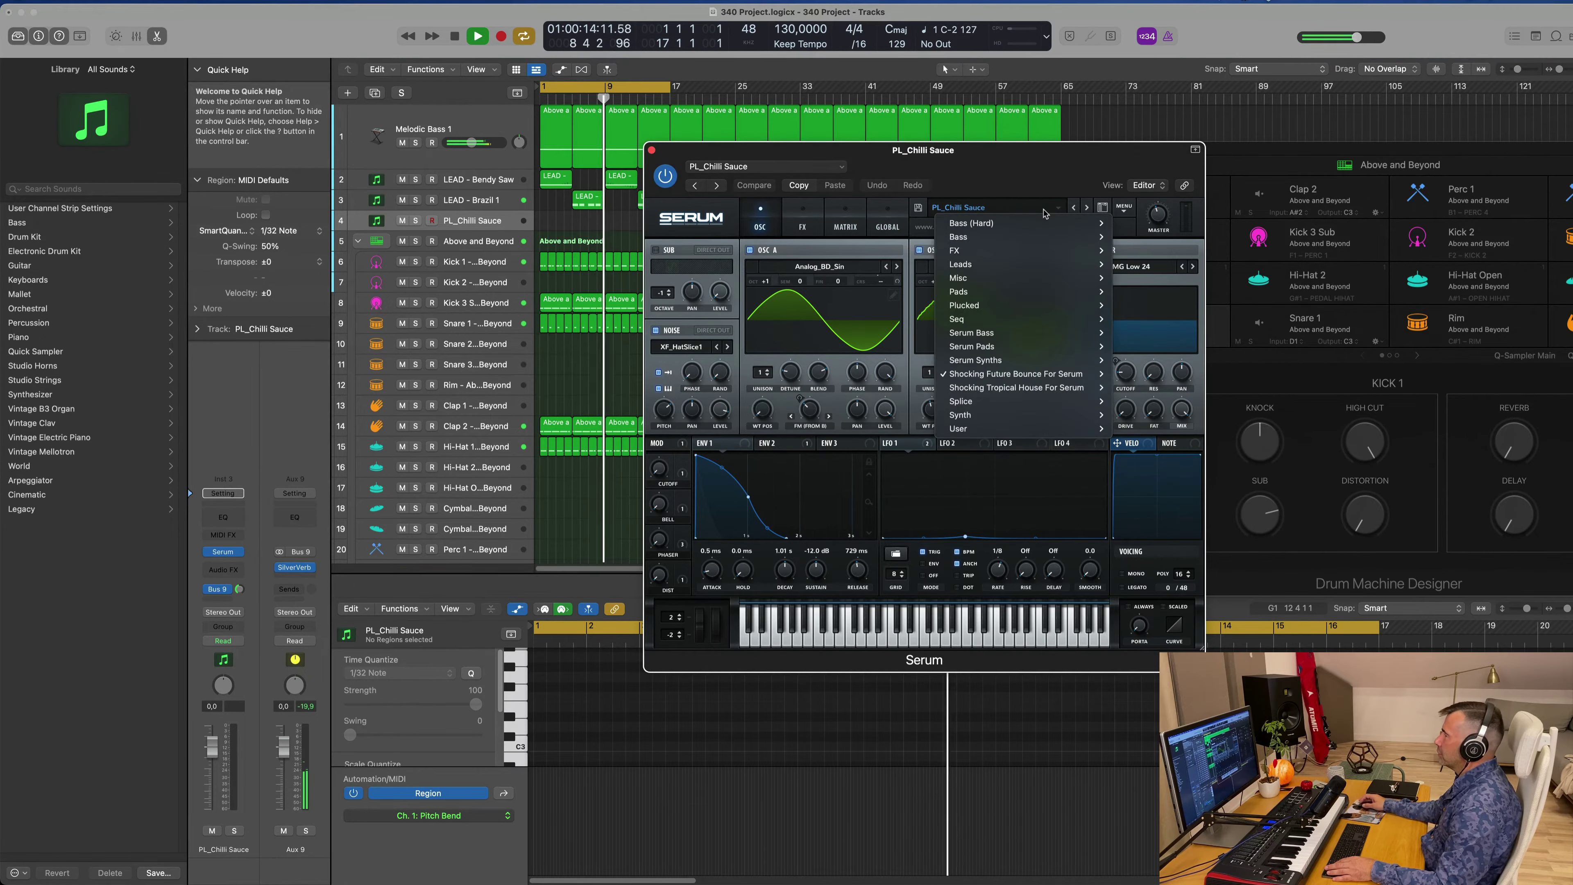
{"action": "mouse_move", "coordinate": [1050, 372]}
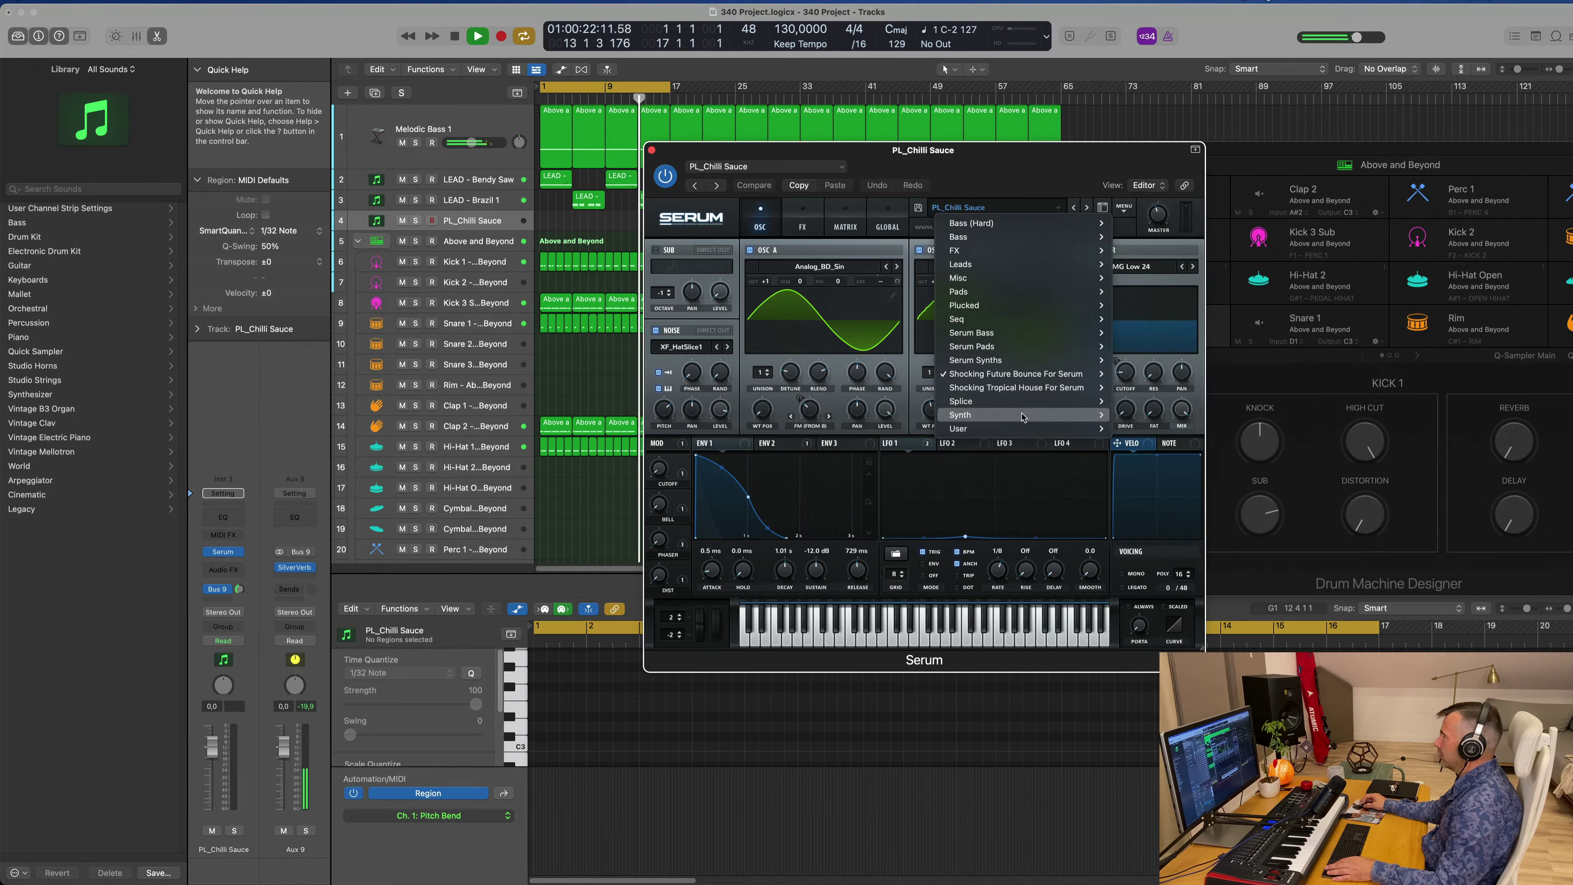
{"action": "mouse_move", "coordinate": [1033, 430]}
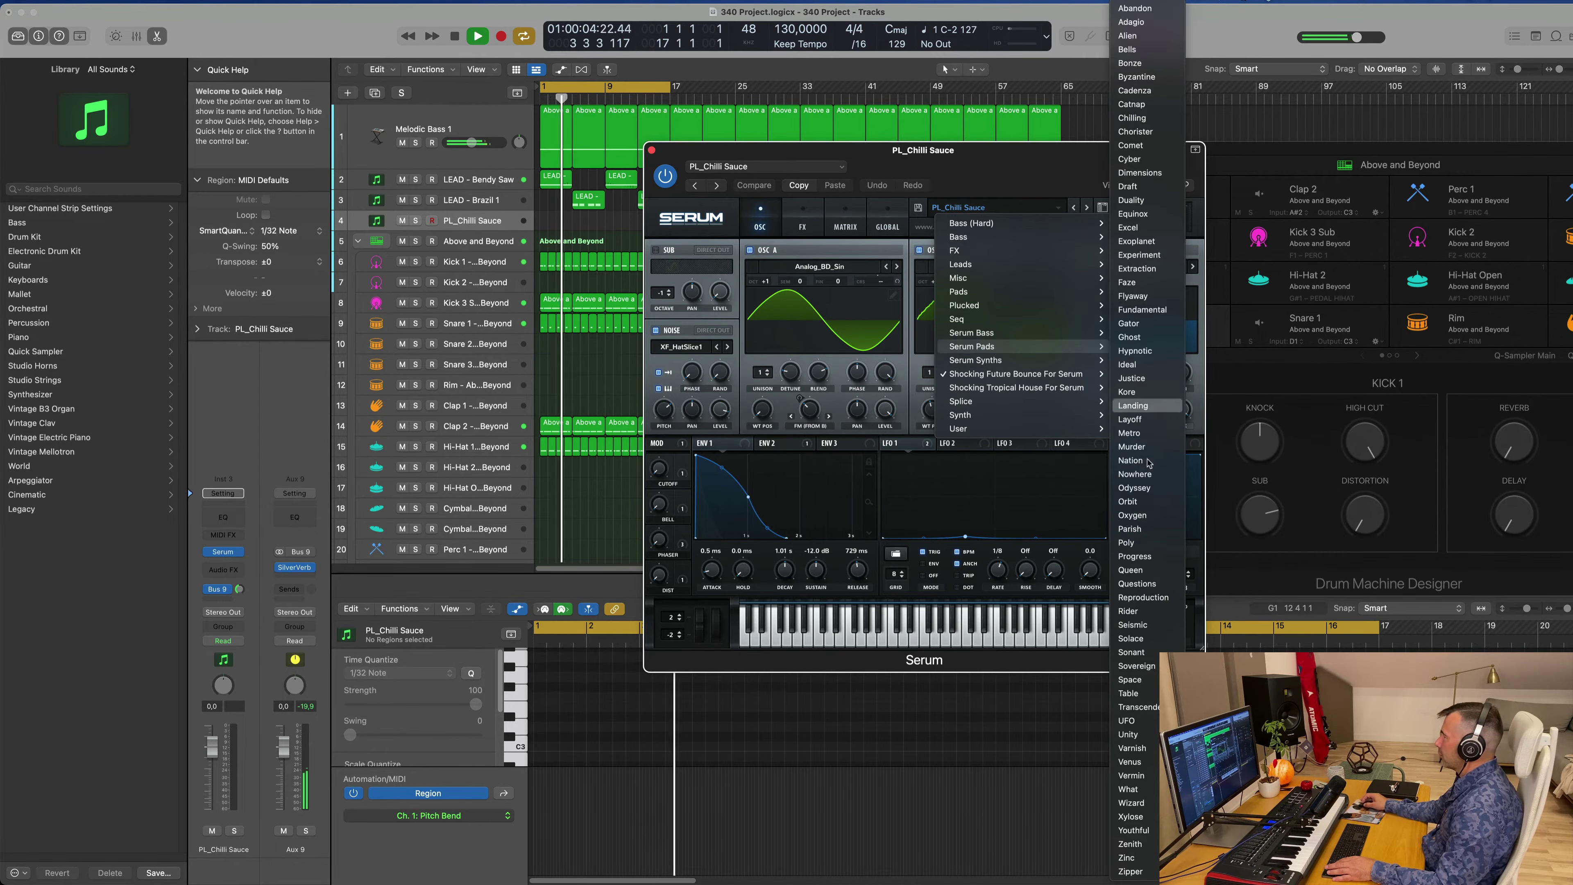
{"action": "left_click", "coordinate": [1127, 871]}
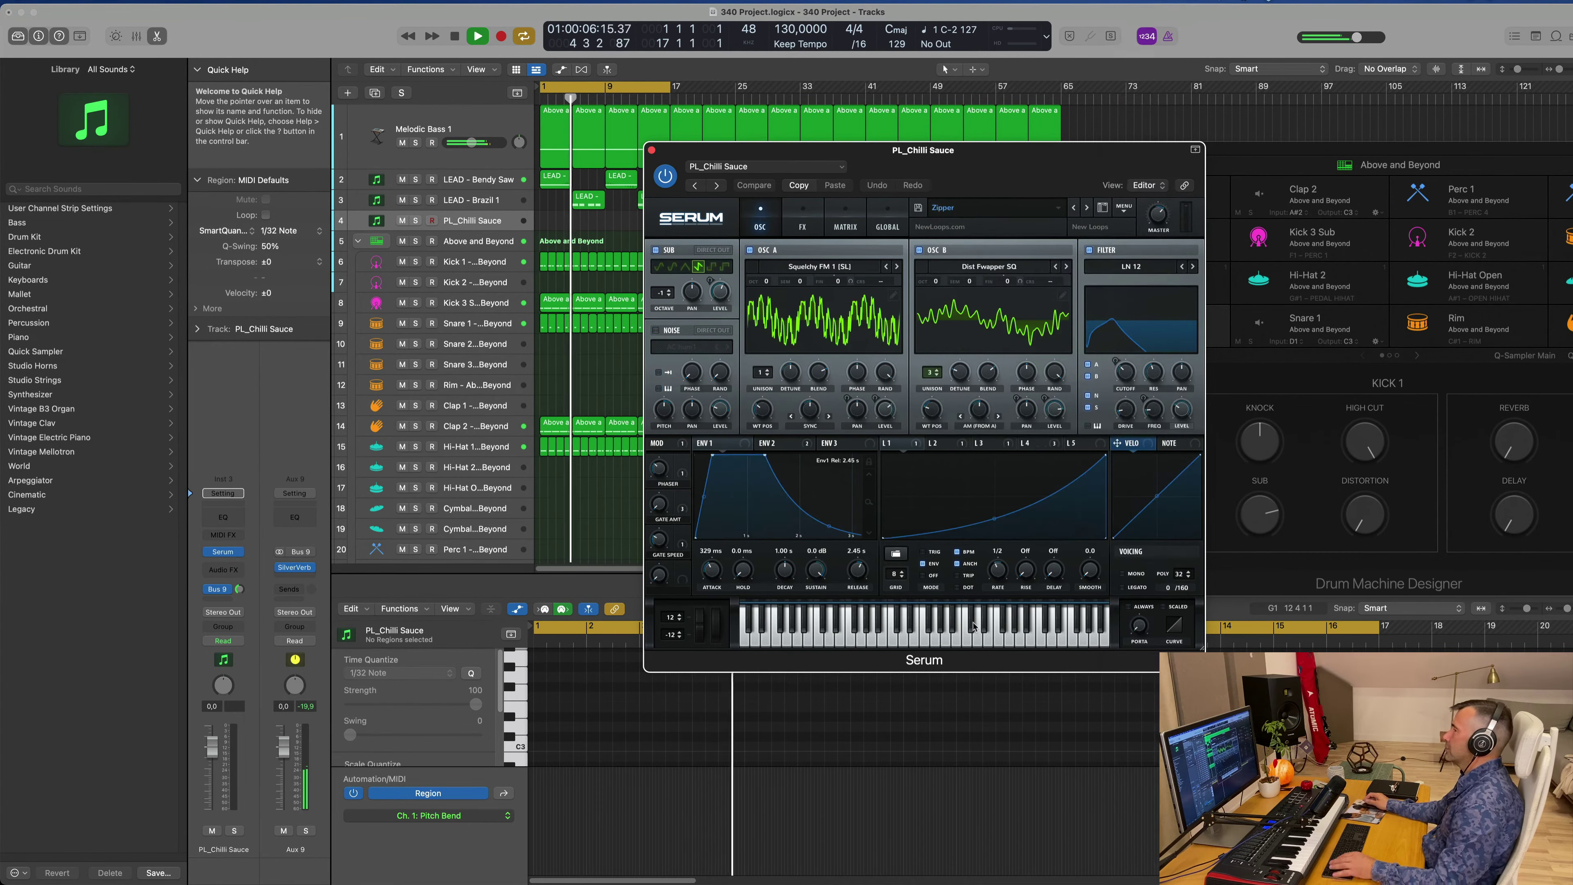
{"action": "left_click_drag", "start_coordinate": [714, 150], "coordinate": [698, 268]}
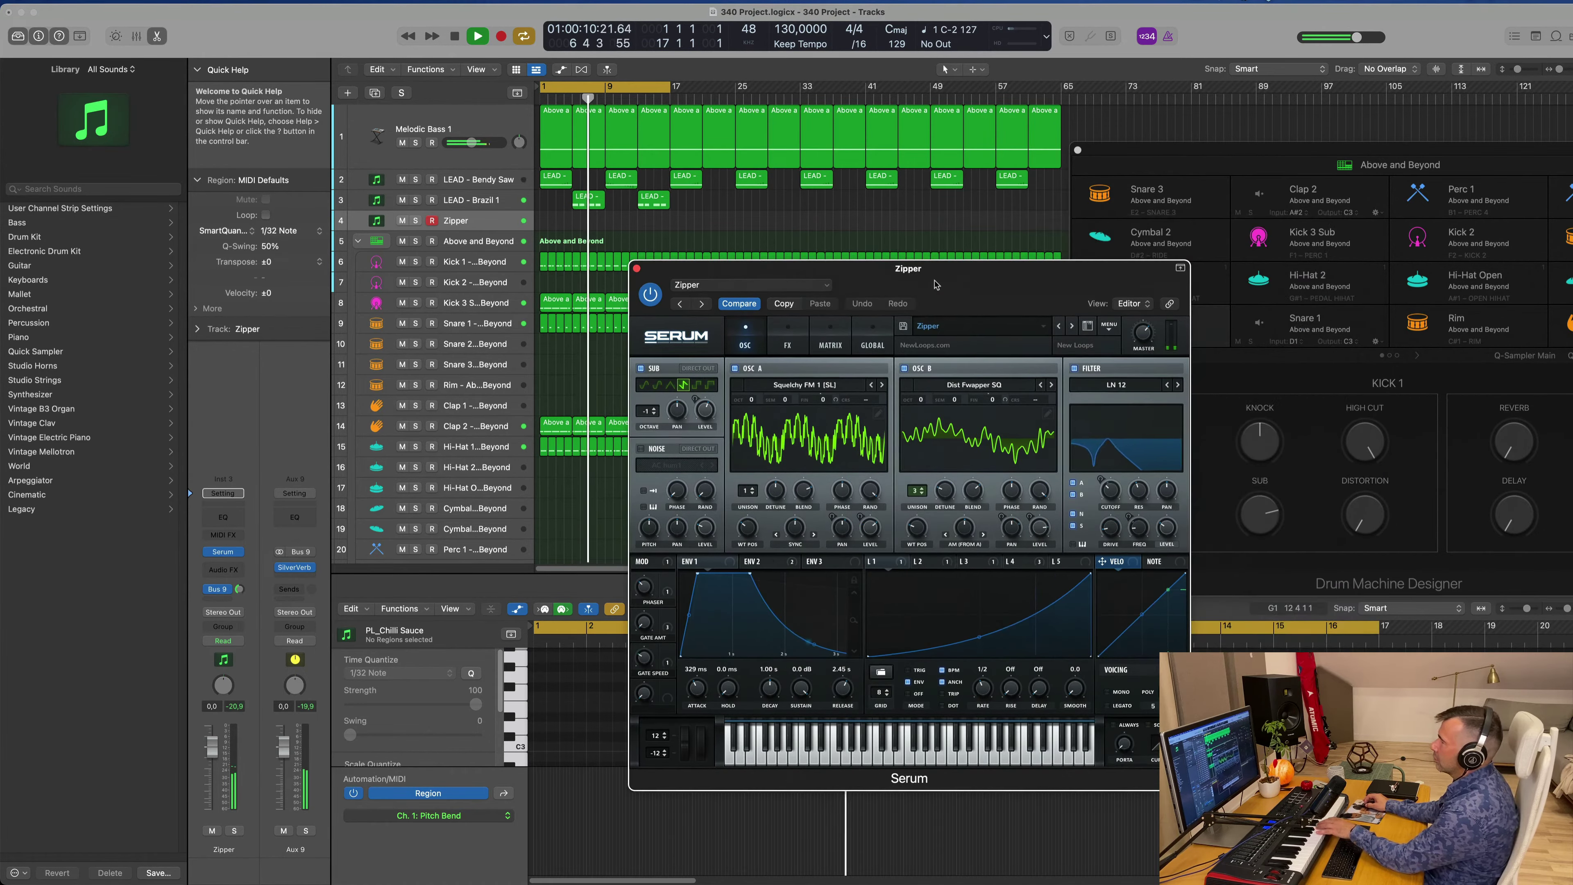
- Load the Zinc preset in the pad track's Serum and lower the track volume to about -16 dB
{"action": "left_click_drag", "start_coordinate": [211, 746], "coordinate": [210, 791]}
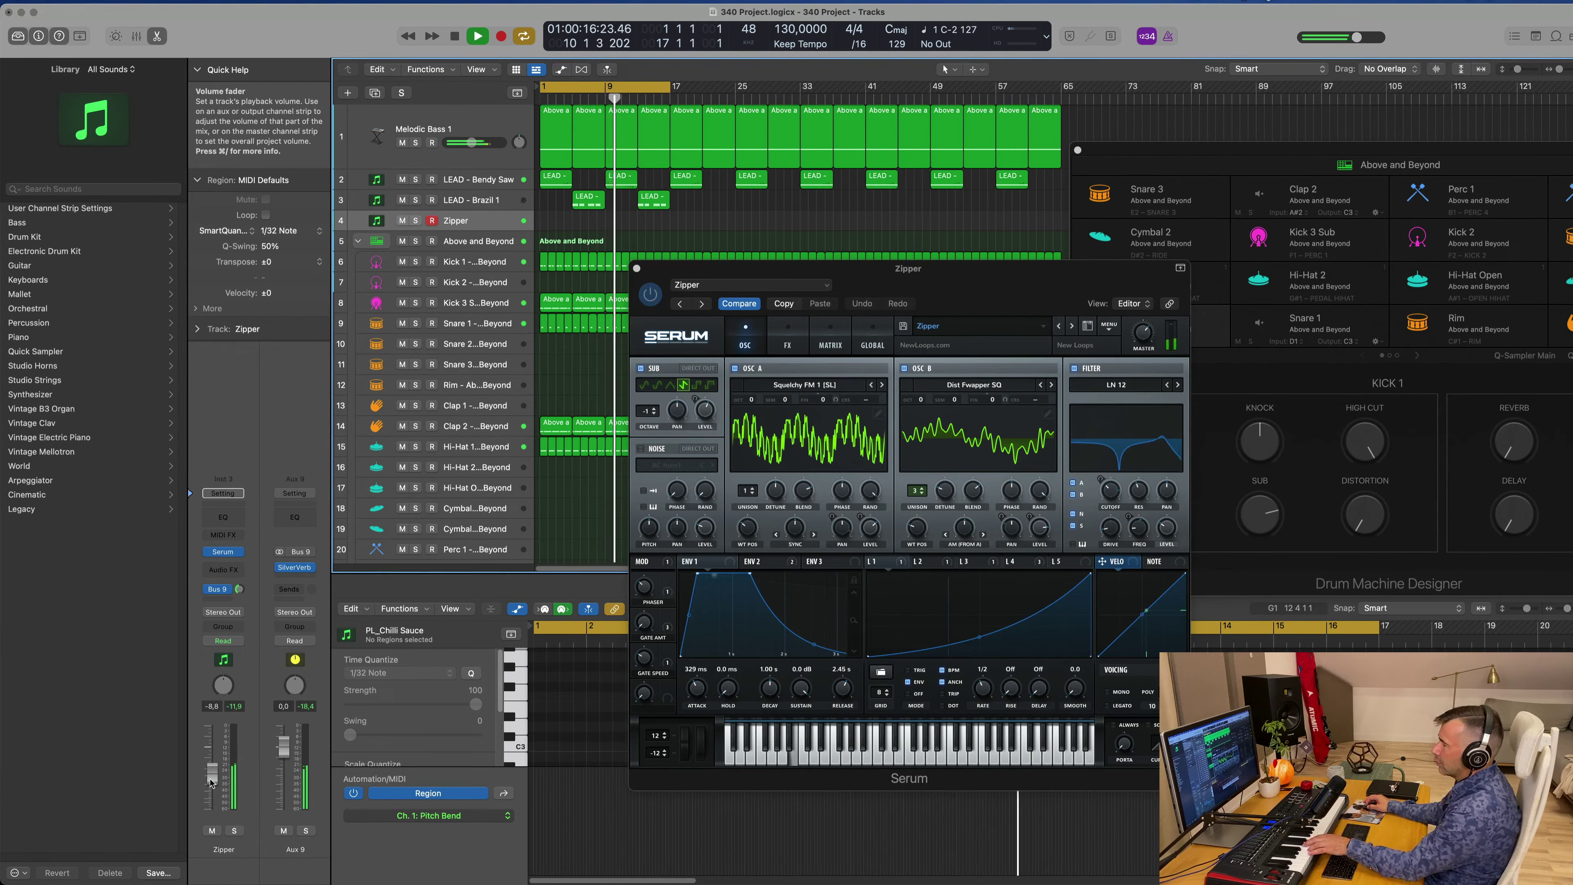
{"action": "left_click", "coordinate": [1060, 328]}
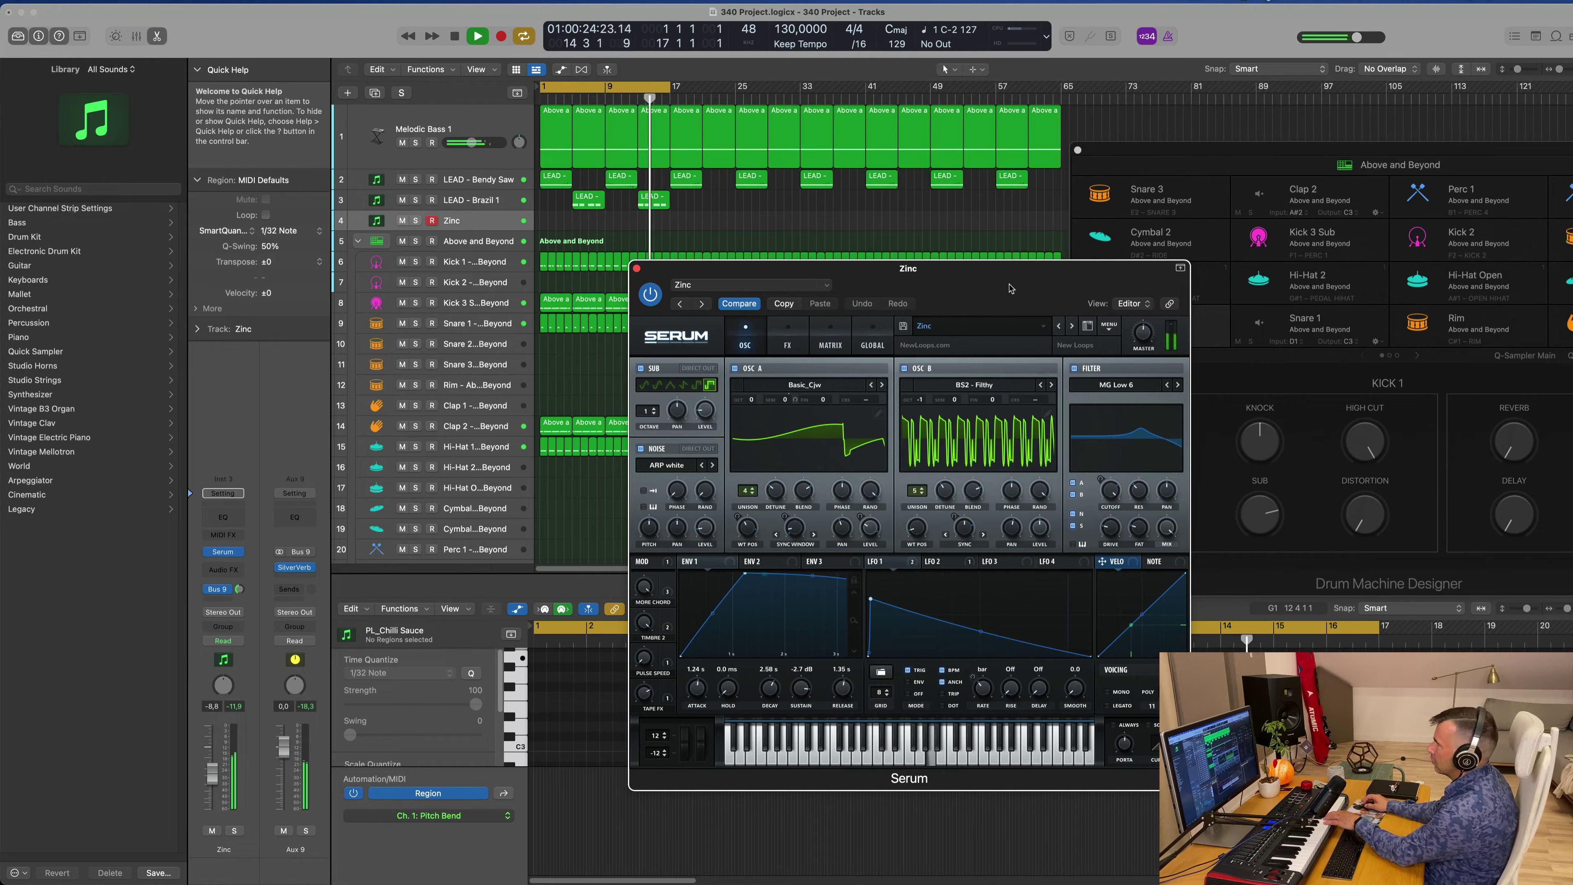
{"action": "left_click_drag", "start_coordinate": [1007, 291], "coordinate": [1204, 270]}
{"action": "left_click_drag", "start_coordinate": [212, 774], "coordinate": [212, 790]}
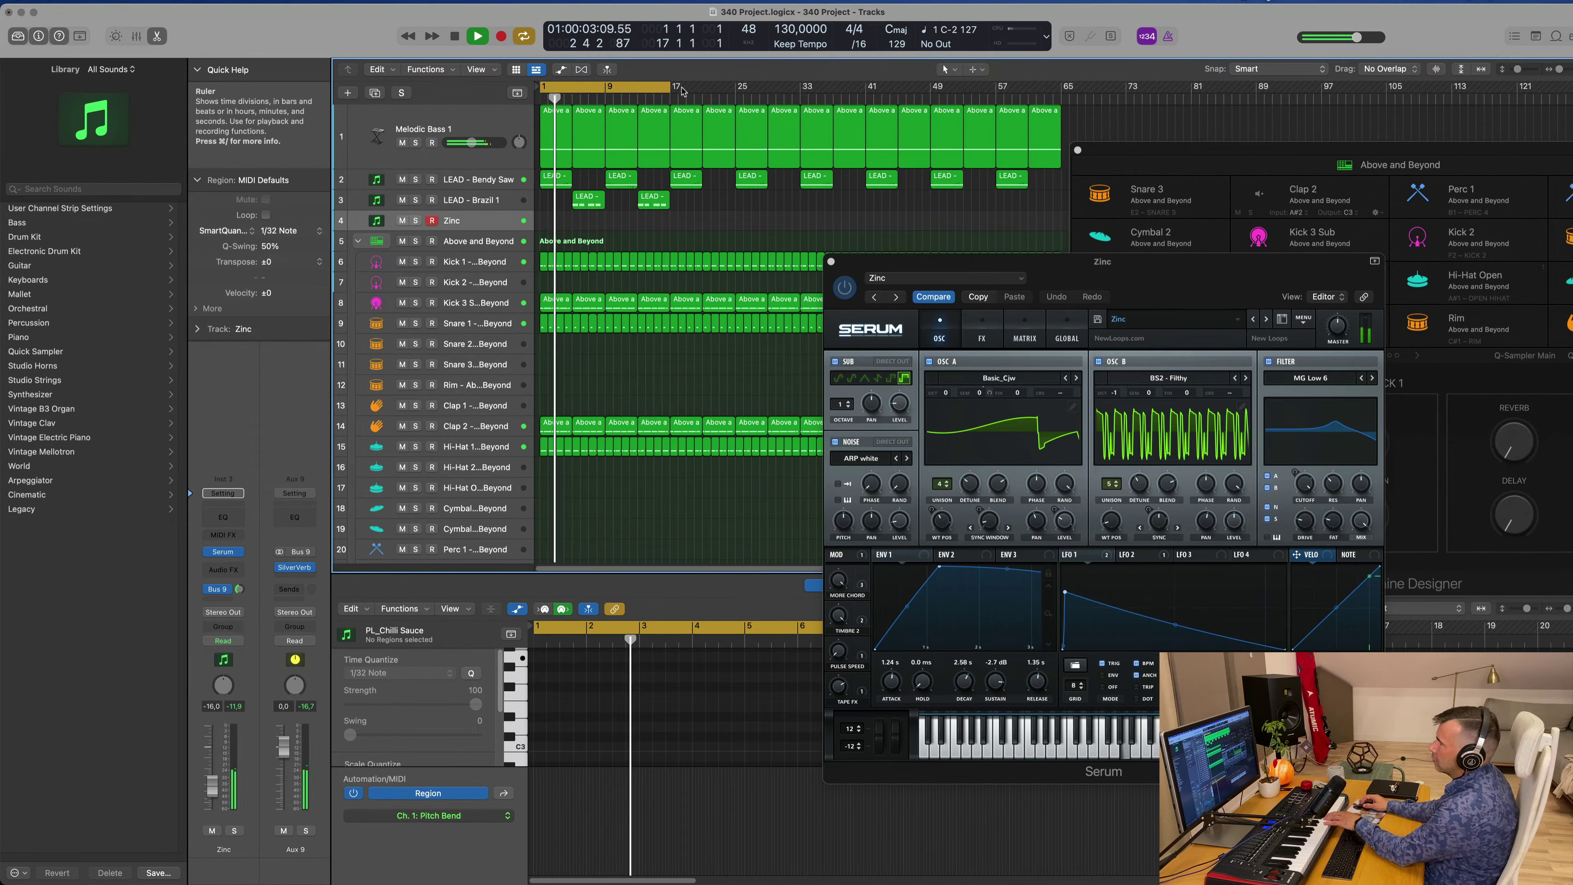
- Extend the cycle range to bar 33 and copy the two LEAD - Brazil 1 regions to bars 21 and 29
{"action": "left_click_drag", "start_coordinate": [672, 87], "coordinate": [803, 103]}
{"action": "left_click_drag", "start_coordinate": [567, 187], "coordinate": [715, 211]}
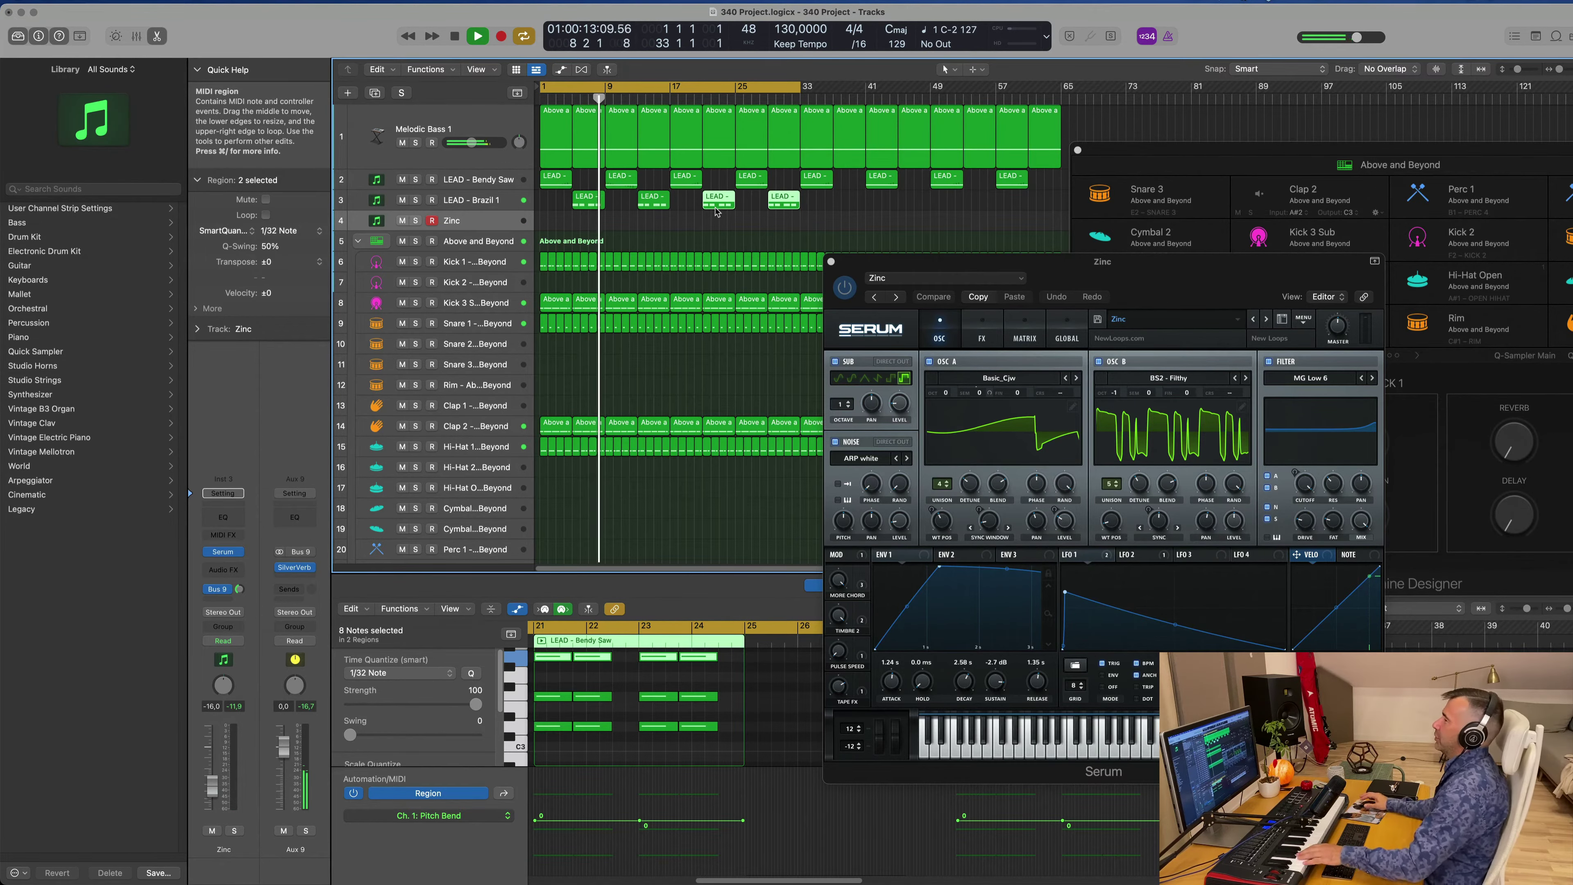
{"action": "left_click_drag", "start_coordinate": [1174, 262], "coordinate": [991, 180]}
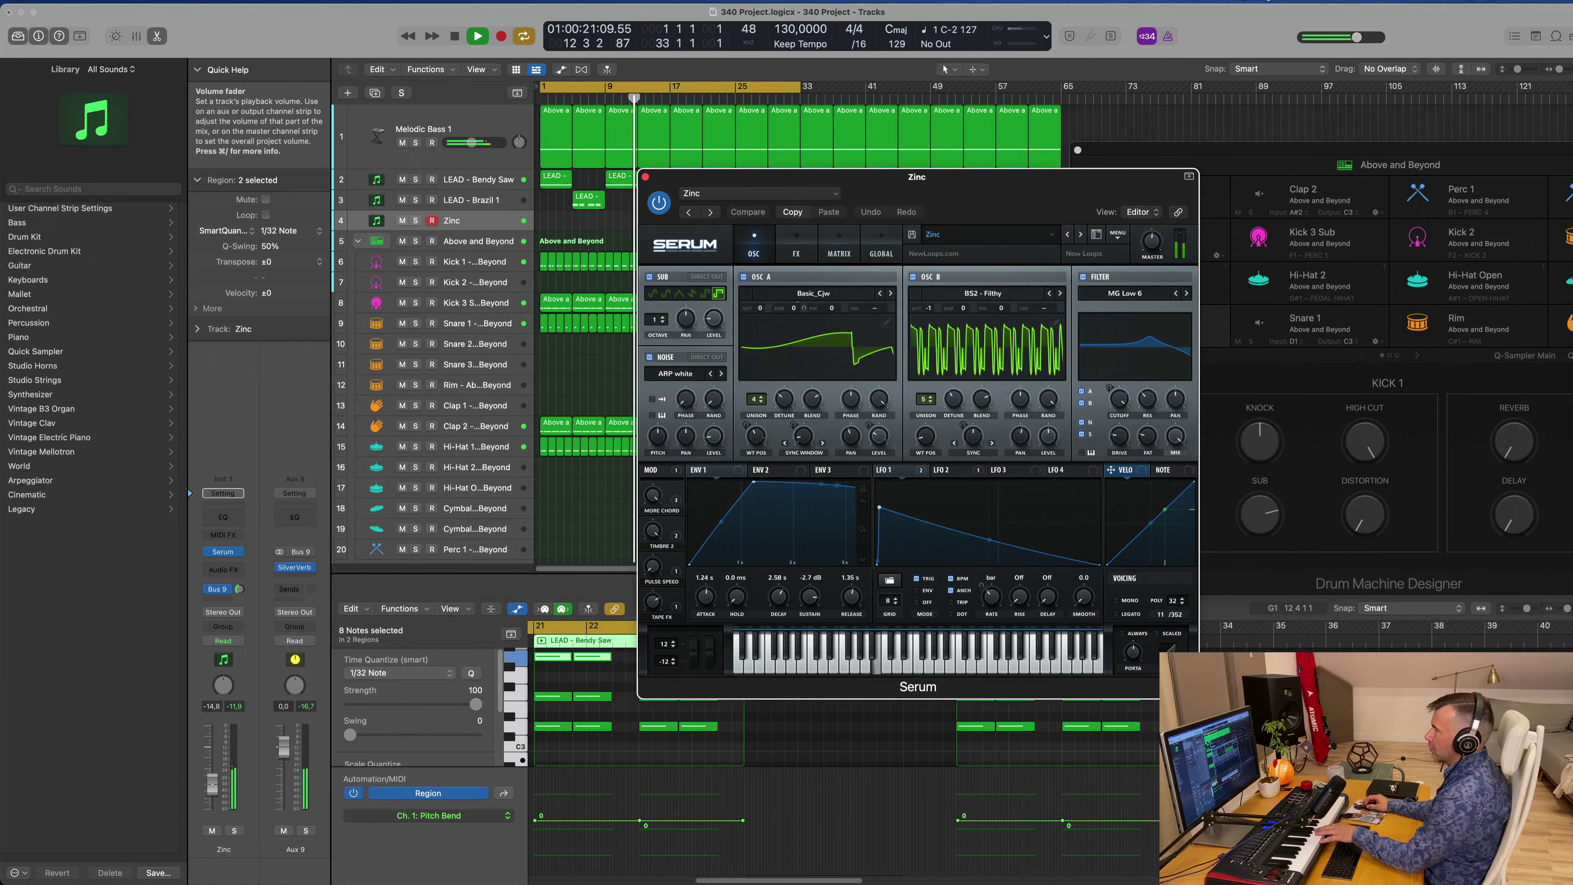
{"action": "left_click_drag", "start_coordinate": [1031, 199], "coordinate": [1239, 201]}
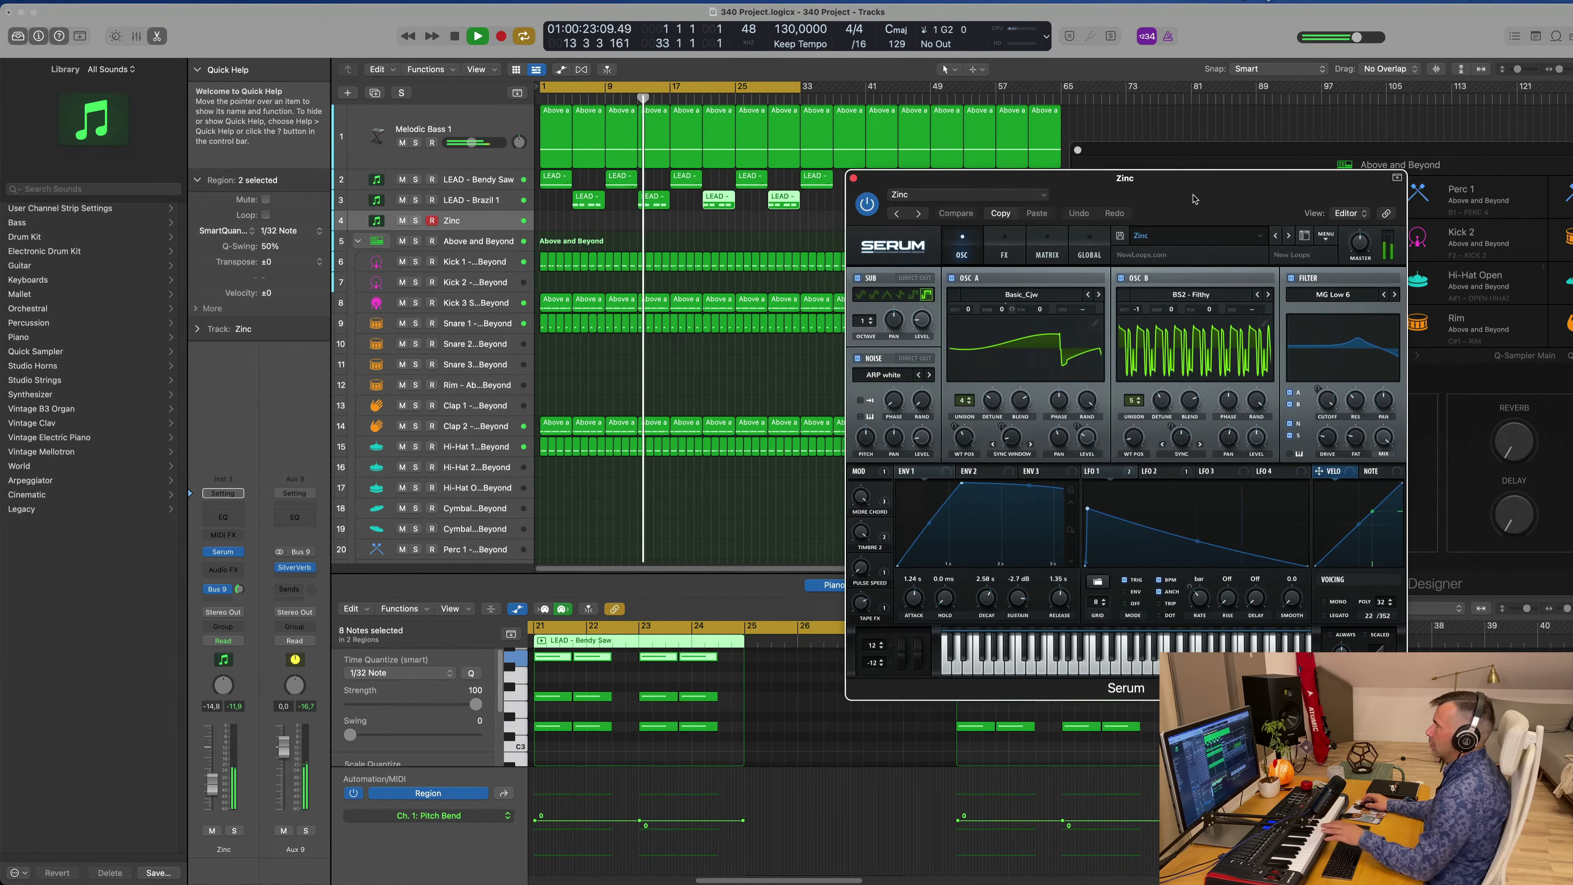
- Copy the first LEAD - Bendy Saw region onto the Zinc track at bar 1 and flatten the copy's Ch. 1 pitch bend curve
{"action": "left_click", "coordinate": [553, 177]}
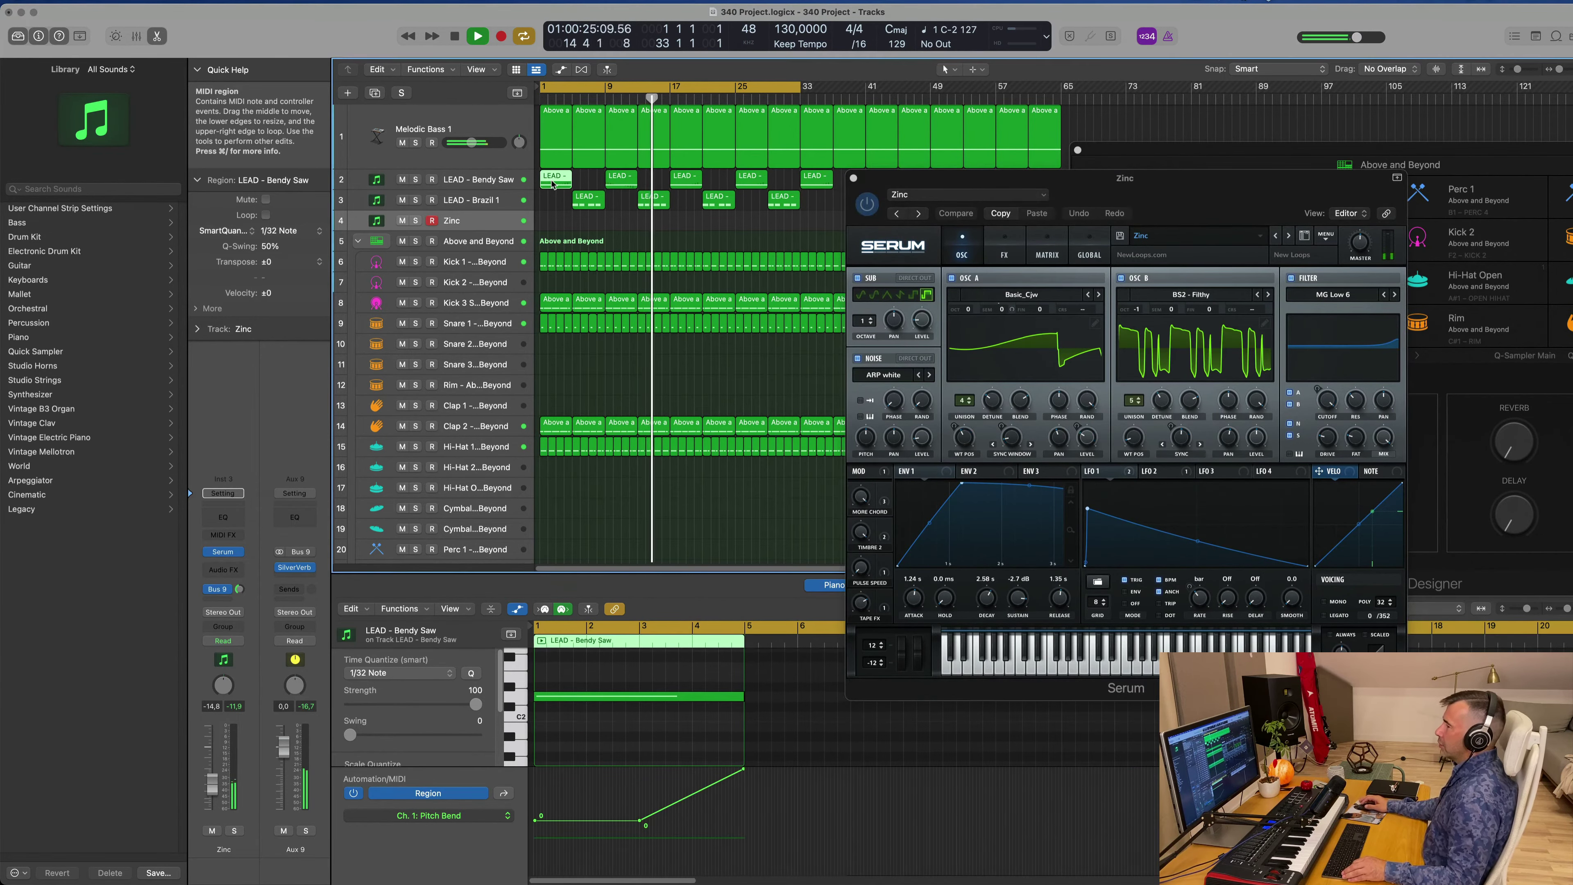
{"action": "left_click_drag", "start_coordinate": [552, 180], "coordinate": [553, 218]}
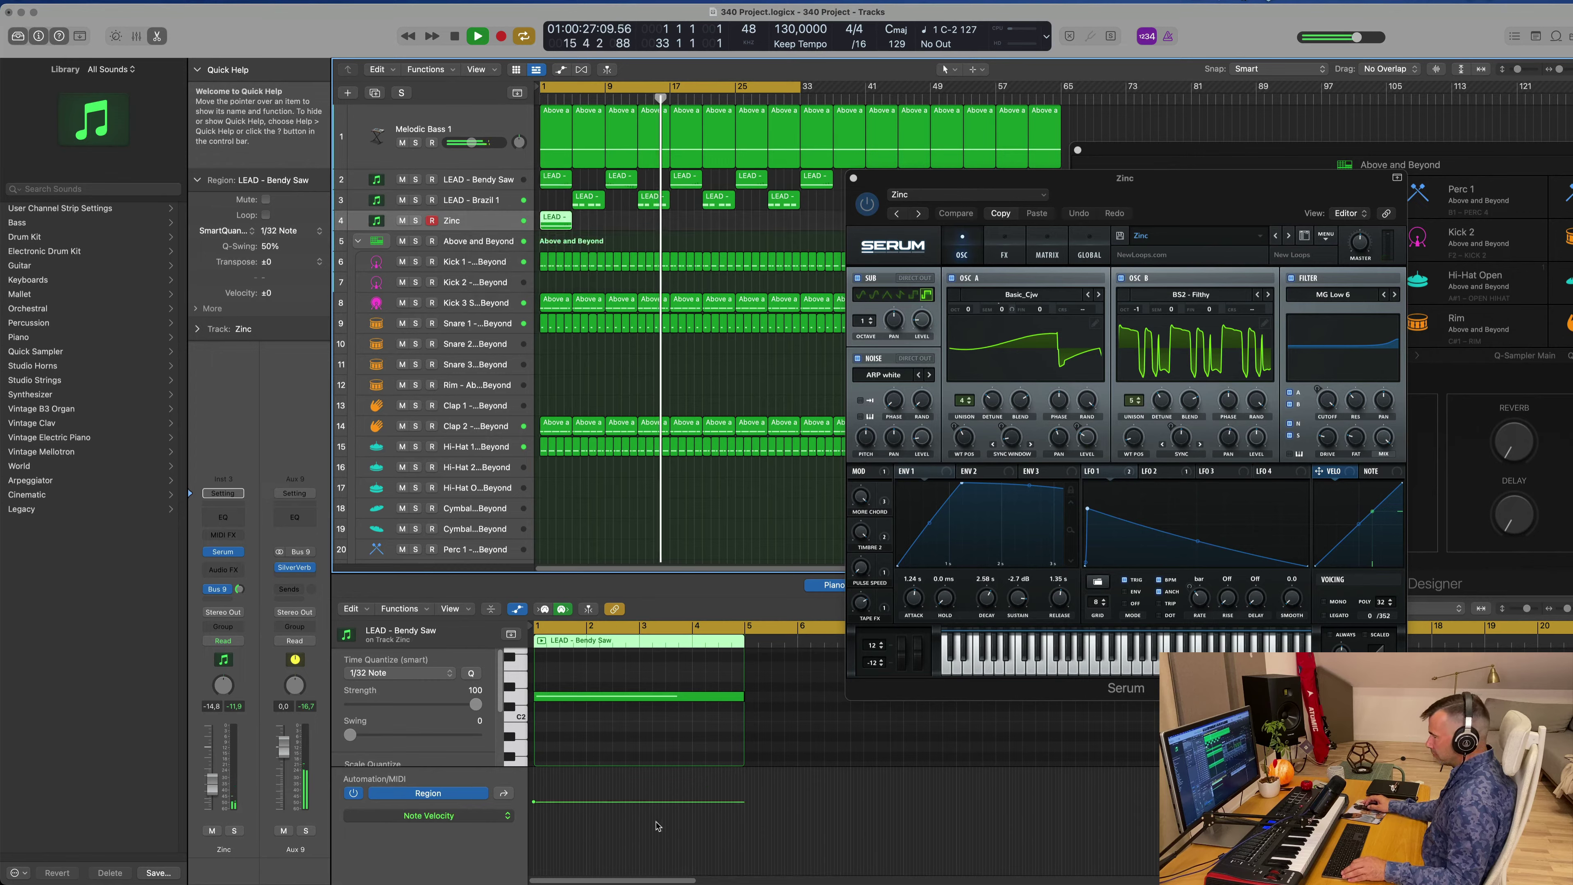
{"action": "left_click", "coordinate": [501, 817]}
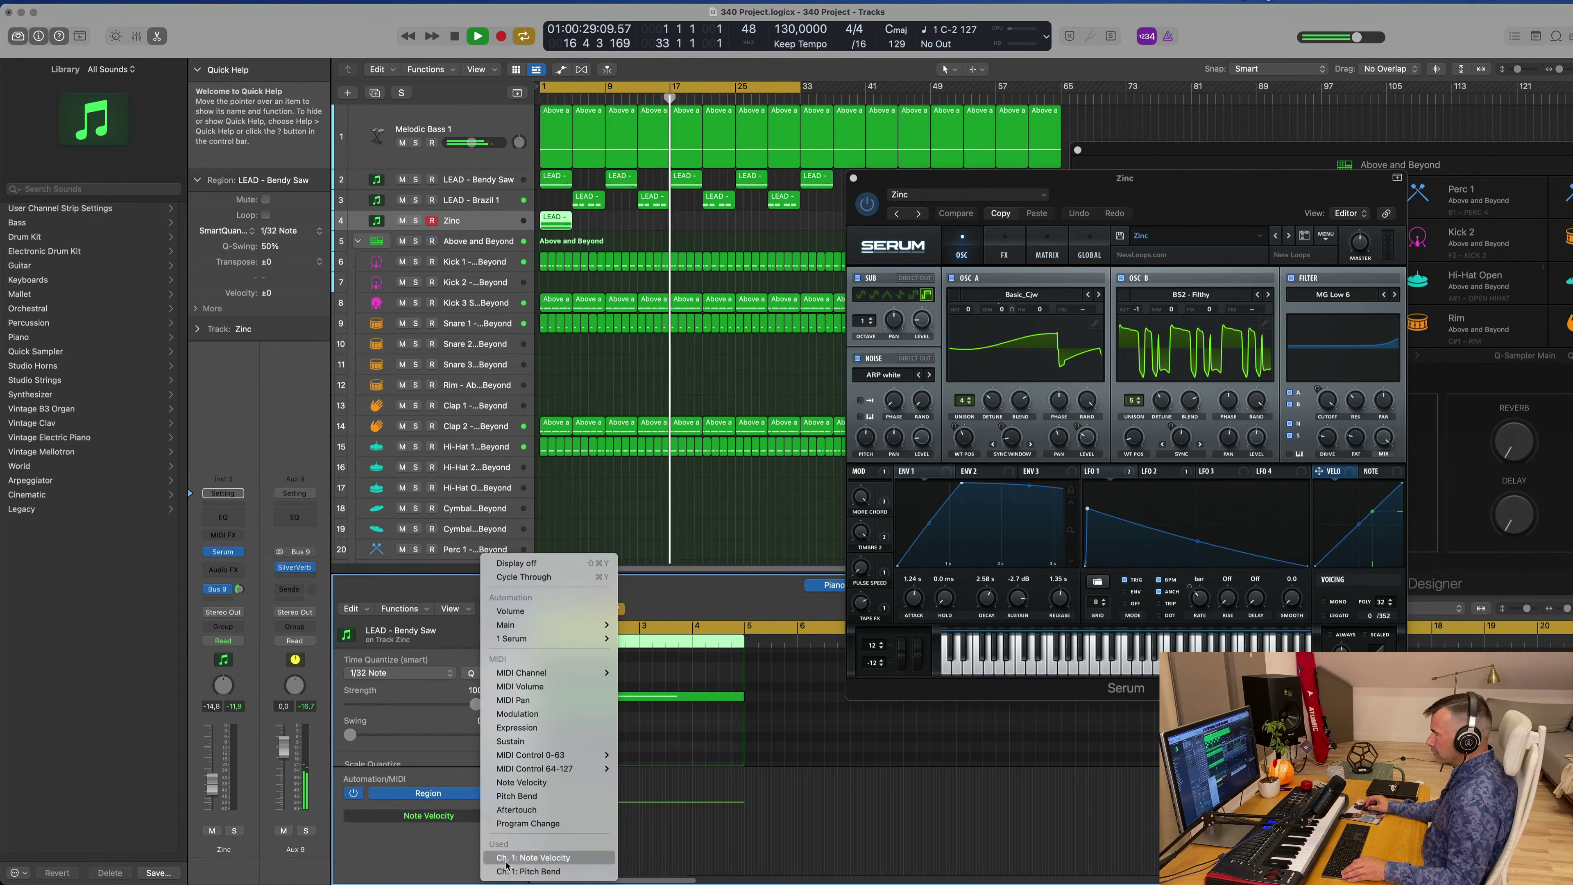
{"action": "key", "text": "Escape"}
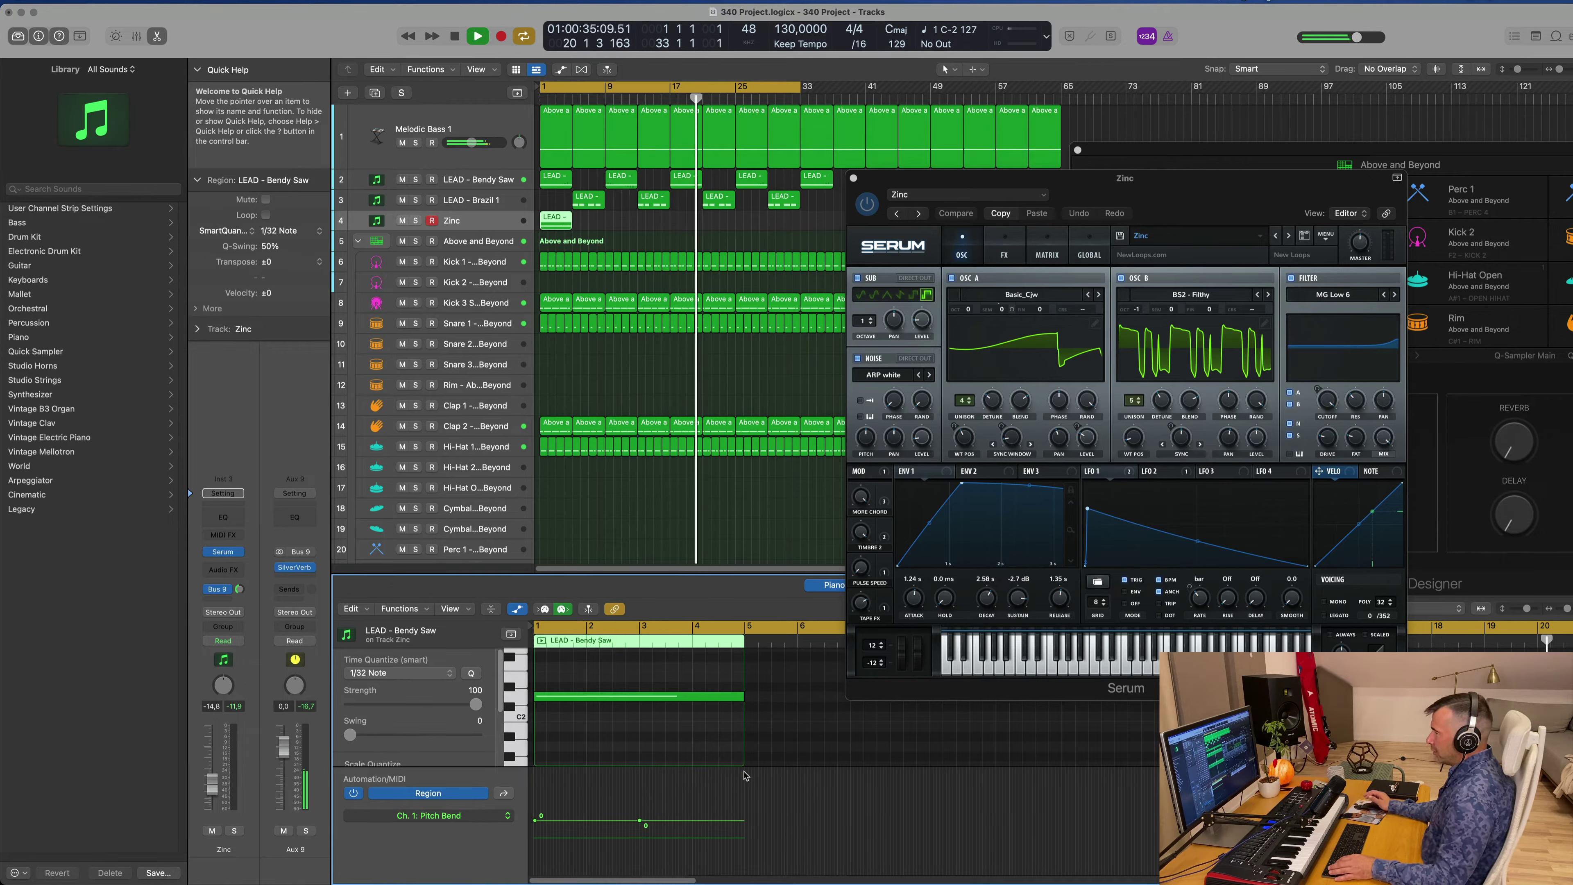
- Replay from the start and lengthen the Zinc track's region and its single note to bar 9
{"action": "key", "text": "Return"}
{"action": "key", "text": "space"}
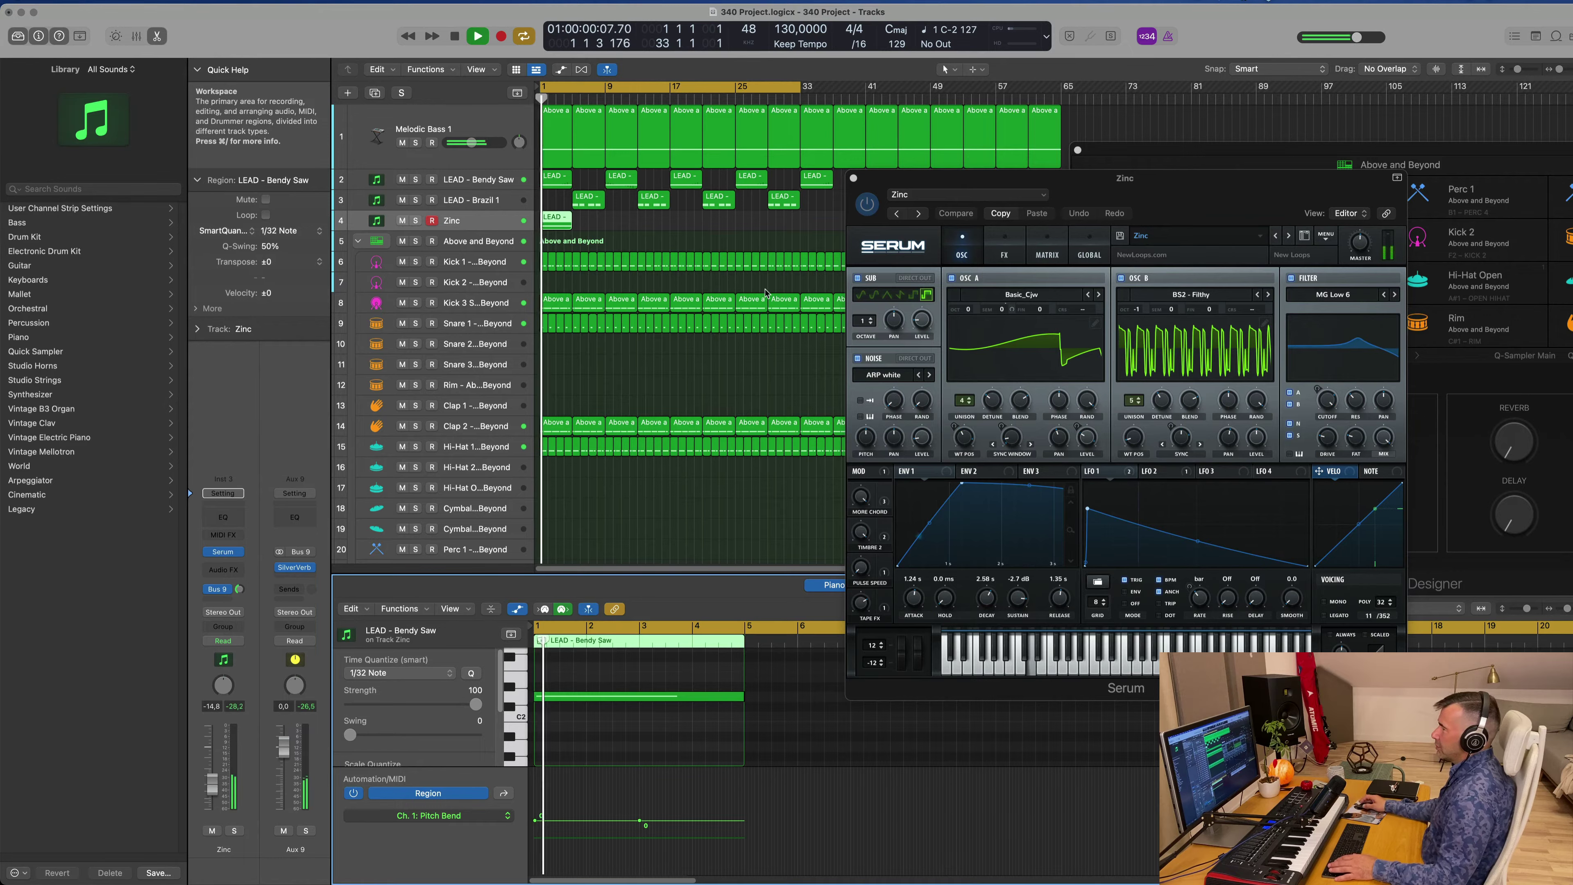
{"action": "key", "text": "space"}
{"action": "key", "text": "space"}
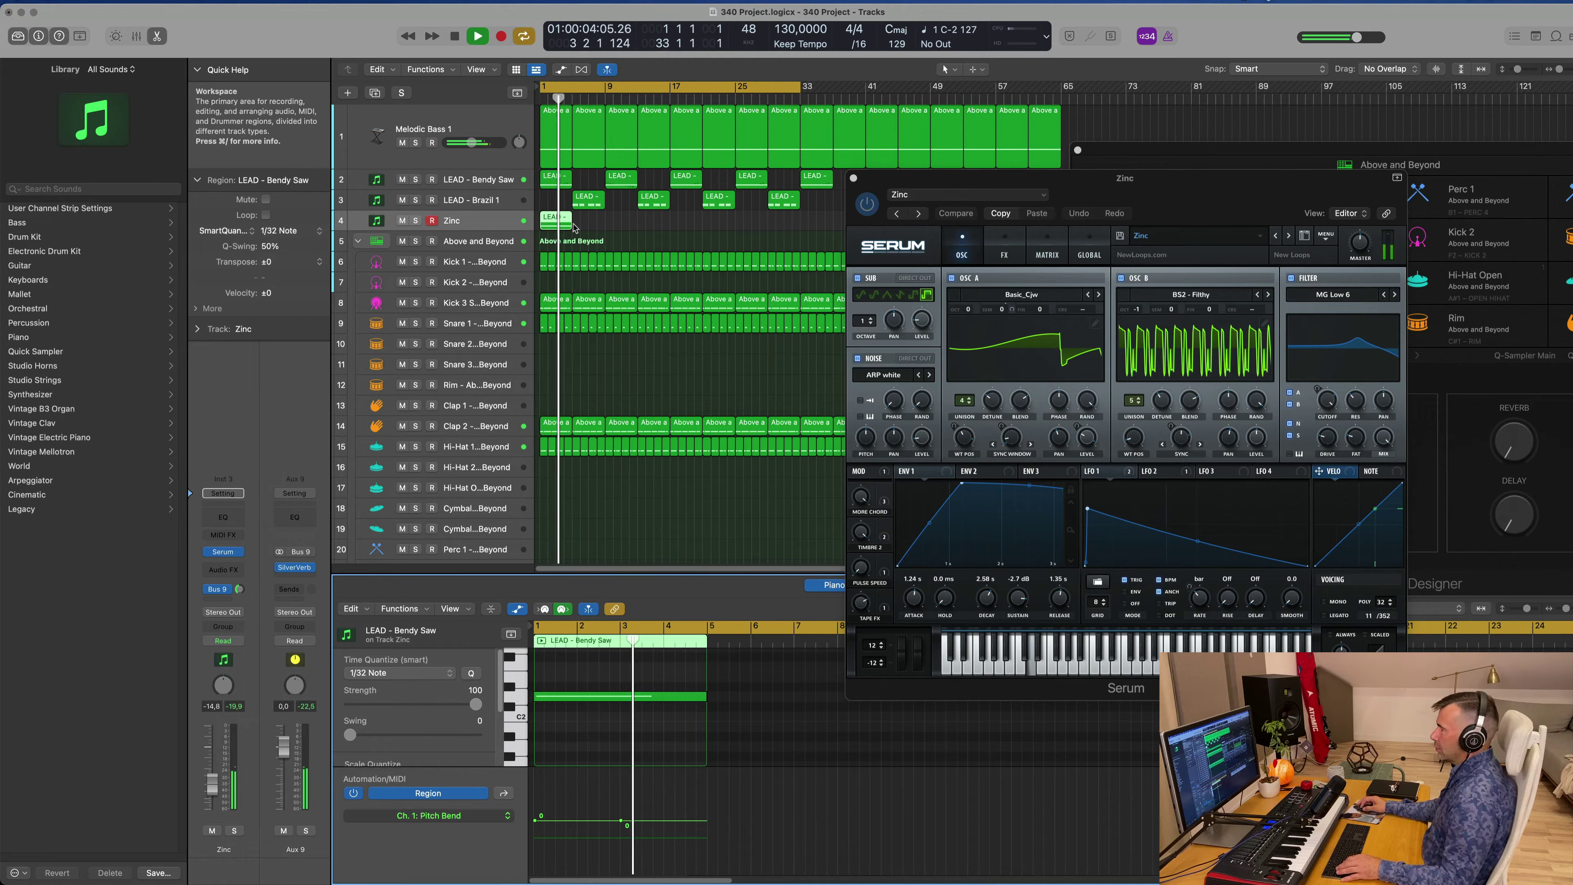
{"action": "left_click_drag", "start_coordinate": [570, 224], "coordinate": [603, 225]}
{"action": "left_click_drag", "start_coordinate": [703, 695], "coordinate": [924, 684]}
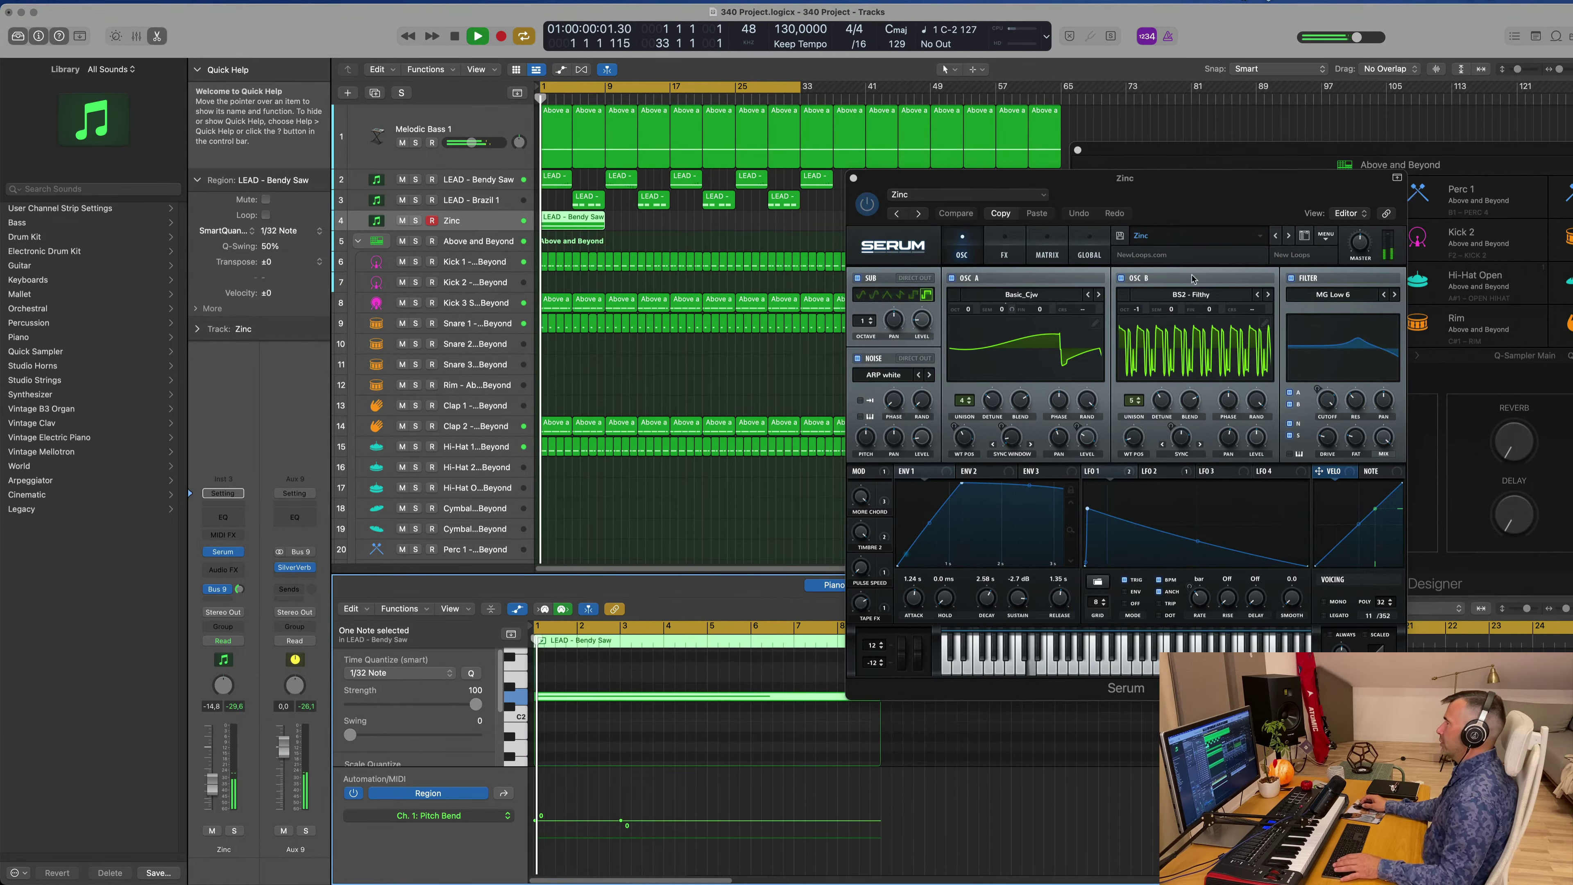
- Set Serum's filter cutoff to 22090 Hz on the Zinc preset and replay the pad from the start
{"action": "left_click_drag", "start_coordinate": [1228, 202], "coordinate": [1144, 256]}
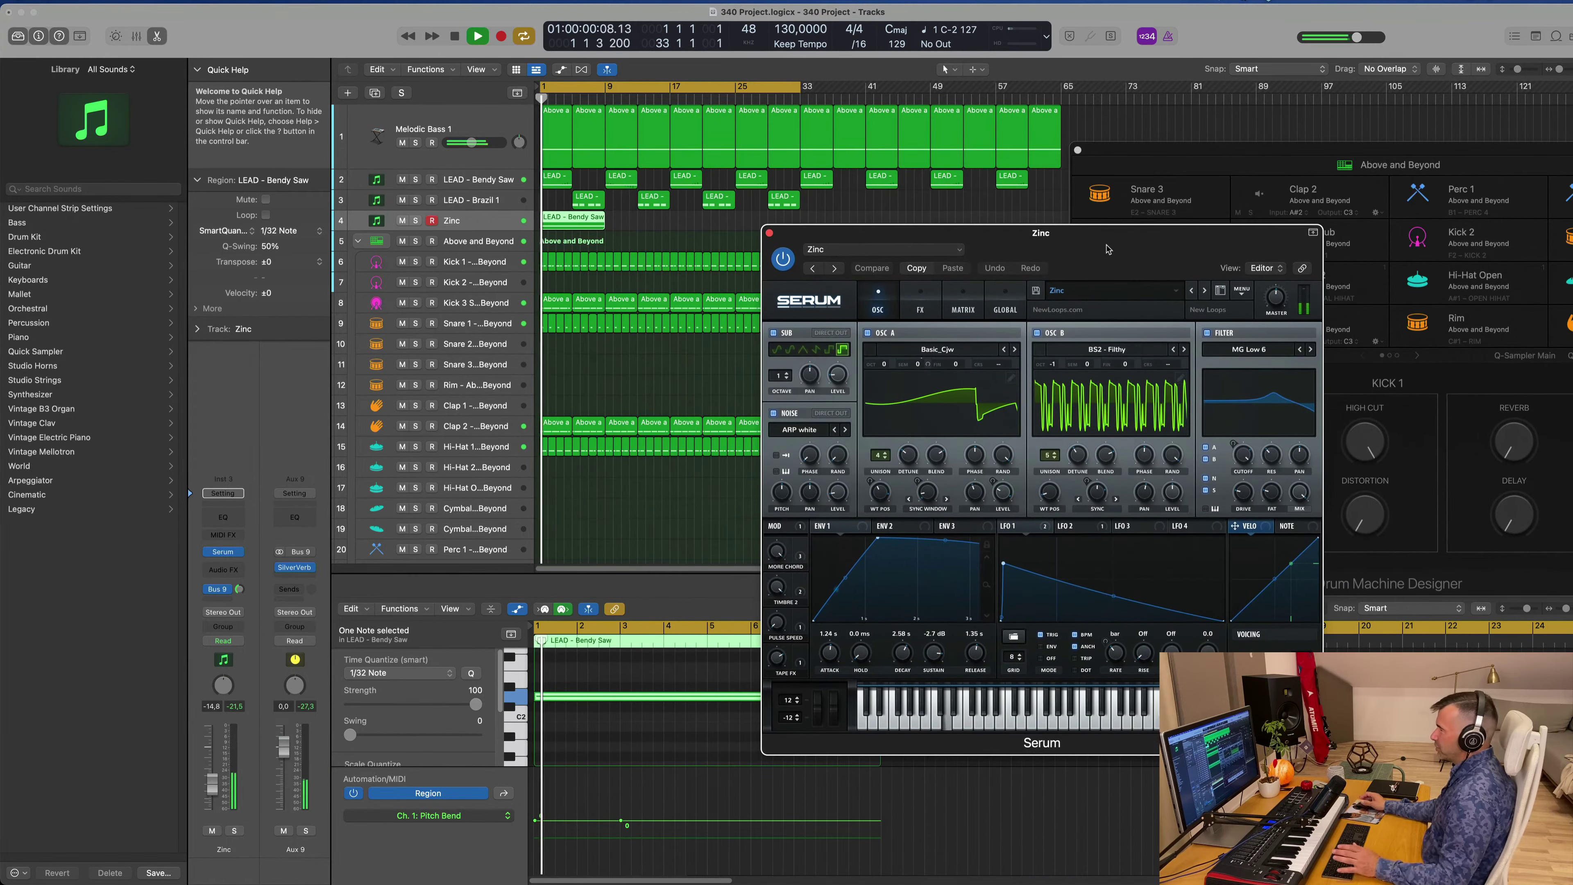
{"action": "left_click", "coordinate": [658, 674]}
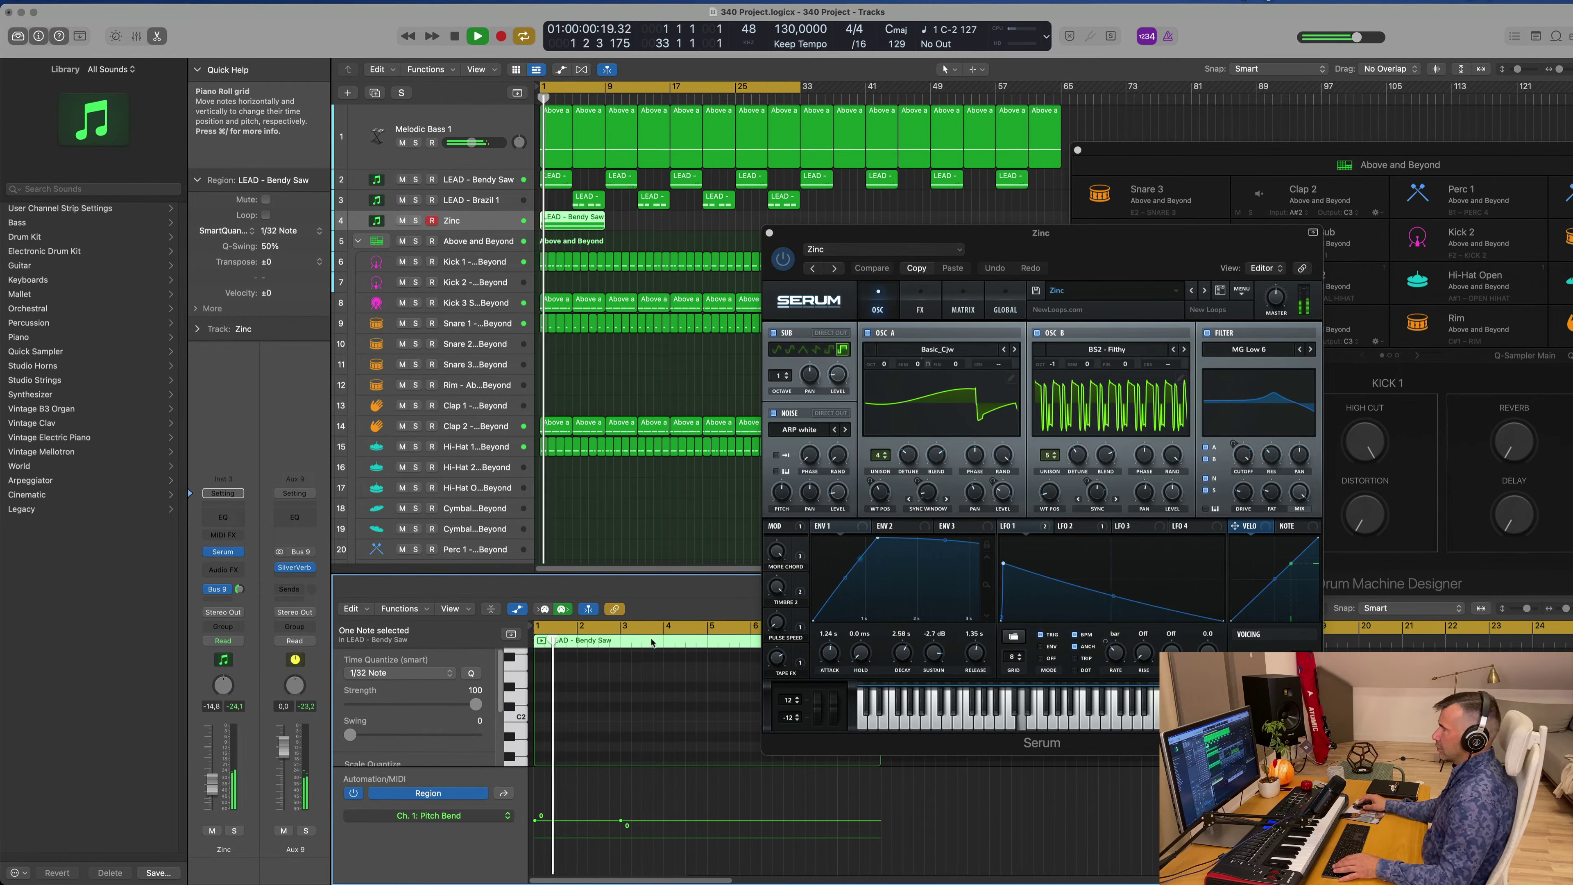
{"action": "left_click_drag", "start_coordinate": [1125, 244], "coordinate": [1065, 233]}
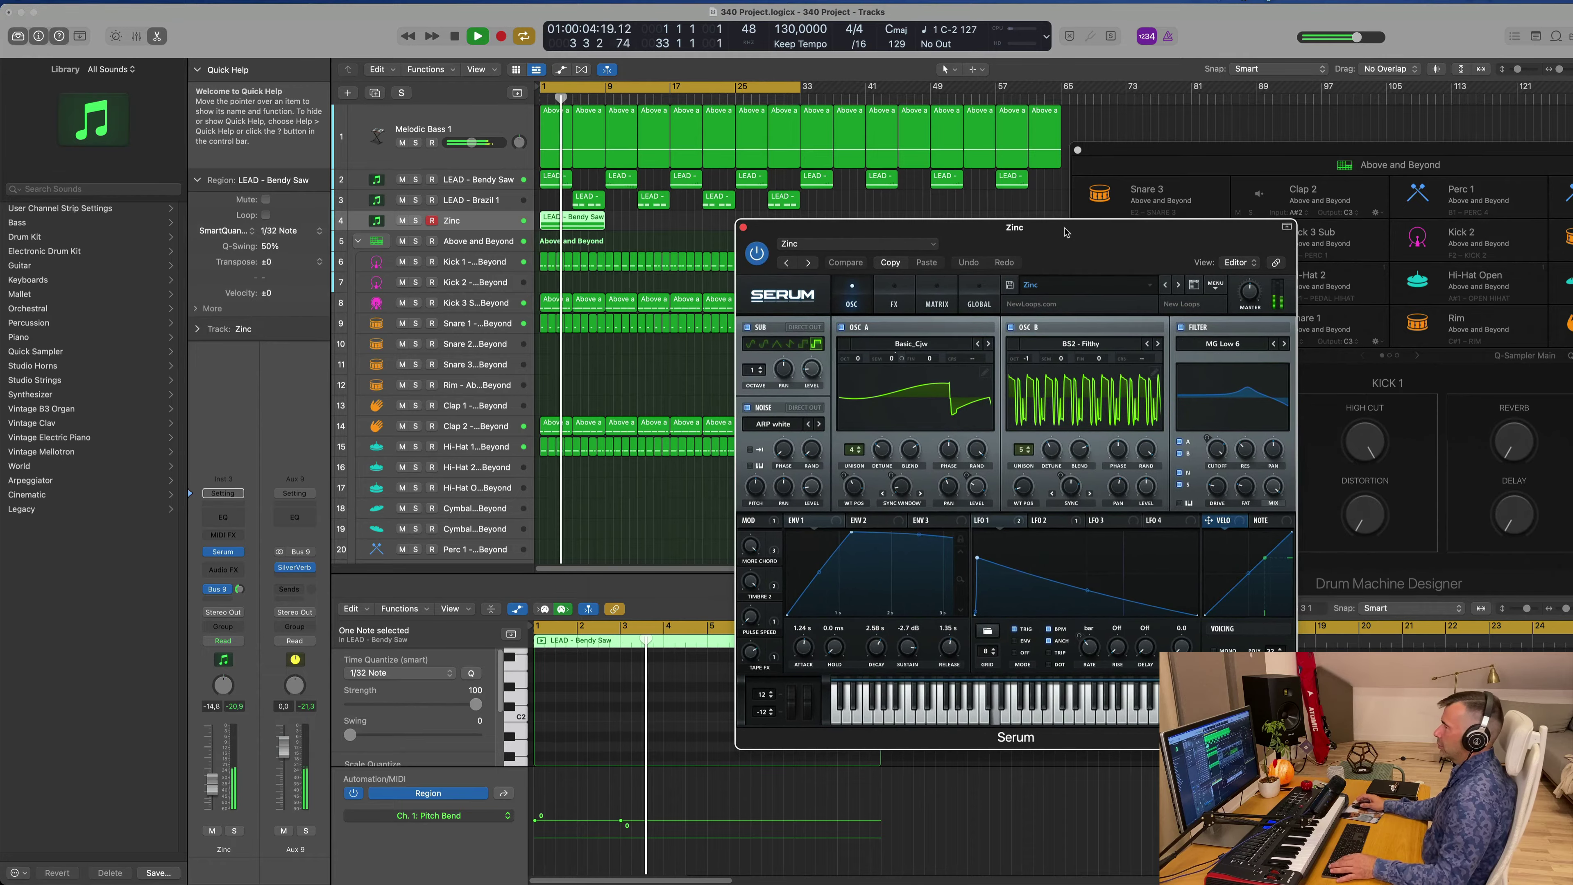
{"action": "mouse_move", "coordinate": [1220, 451]}
{"action": "left_mouse_down"}
{"action": "mouse_move", "coordinate": [1217, 477]}
{"action": "mouse_move", "coordinate": [1223, 449]}
{"action": "left_mouse_up"}
{"action": "key", "text": "space"}
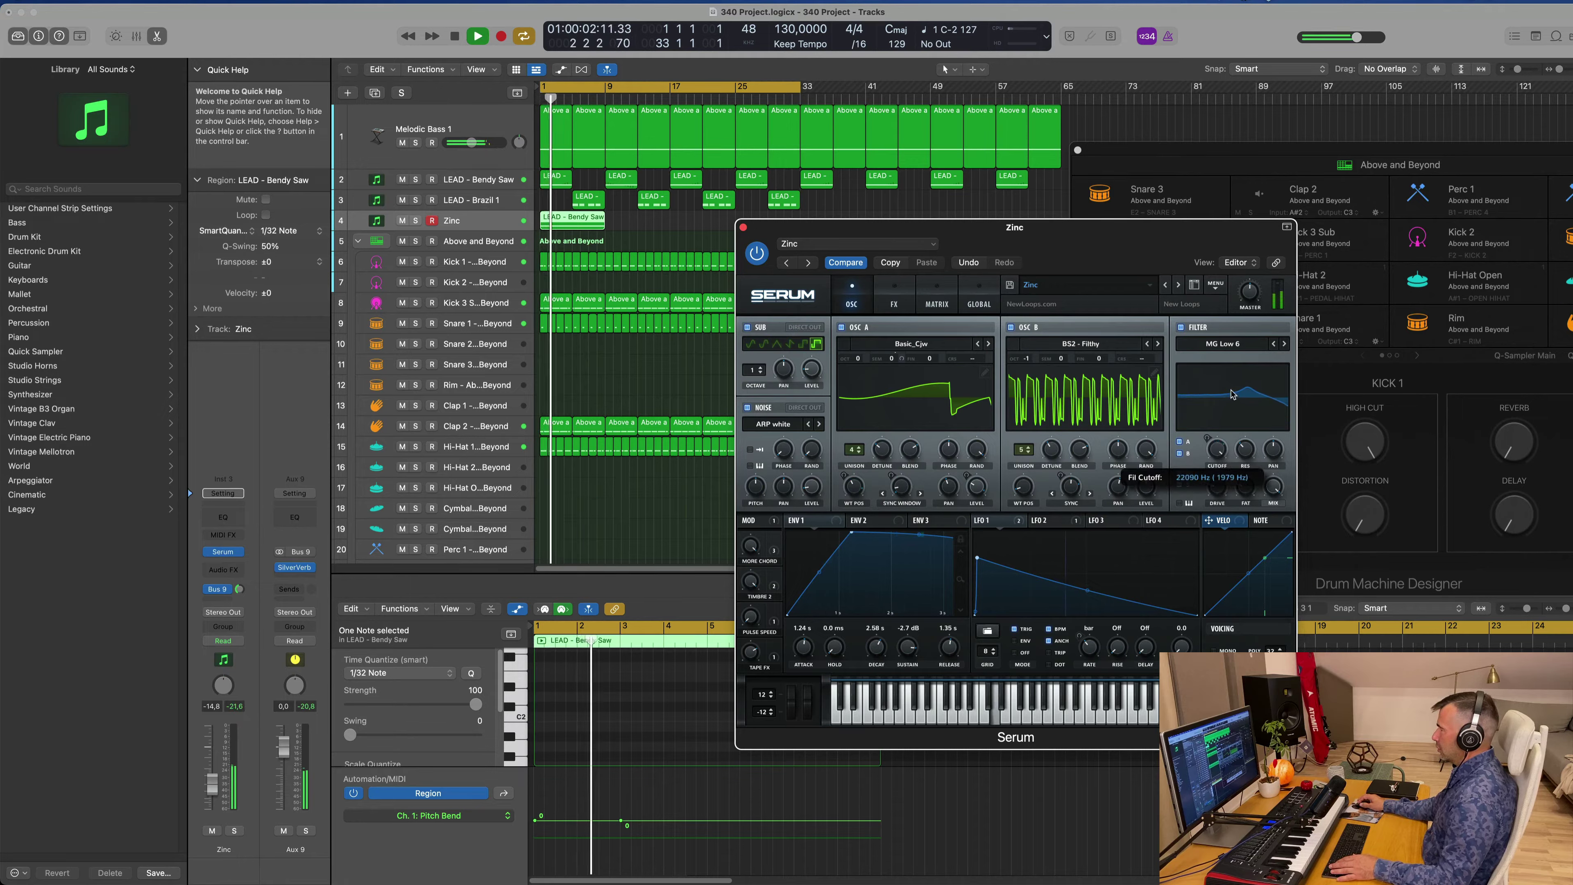
- Audition the Zinc pad in solo, unsolo it and replay the full mix from the start
{"action": "key", "text": "space"}
{"action": "key", "text": "space"}
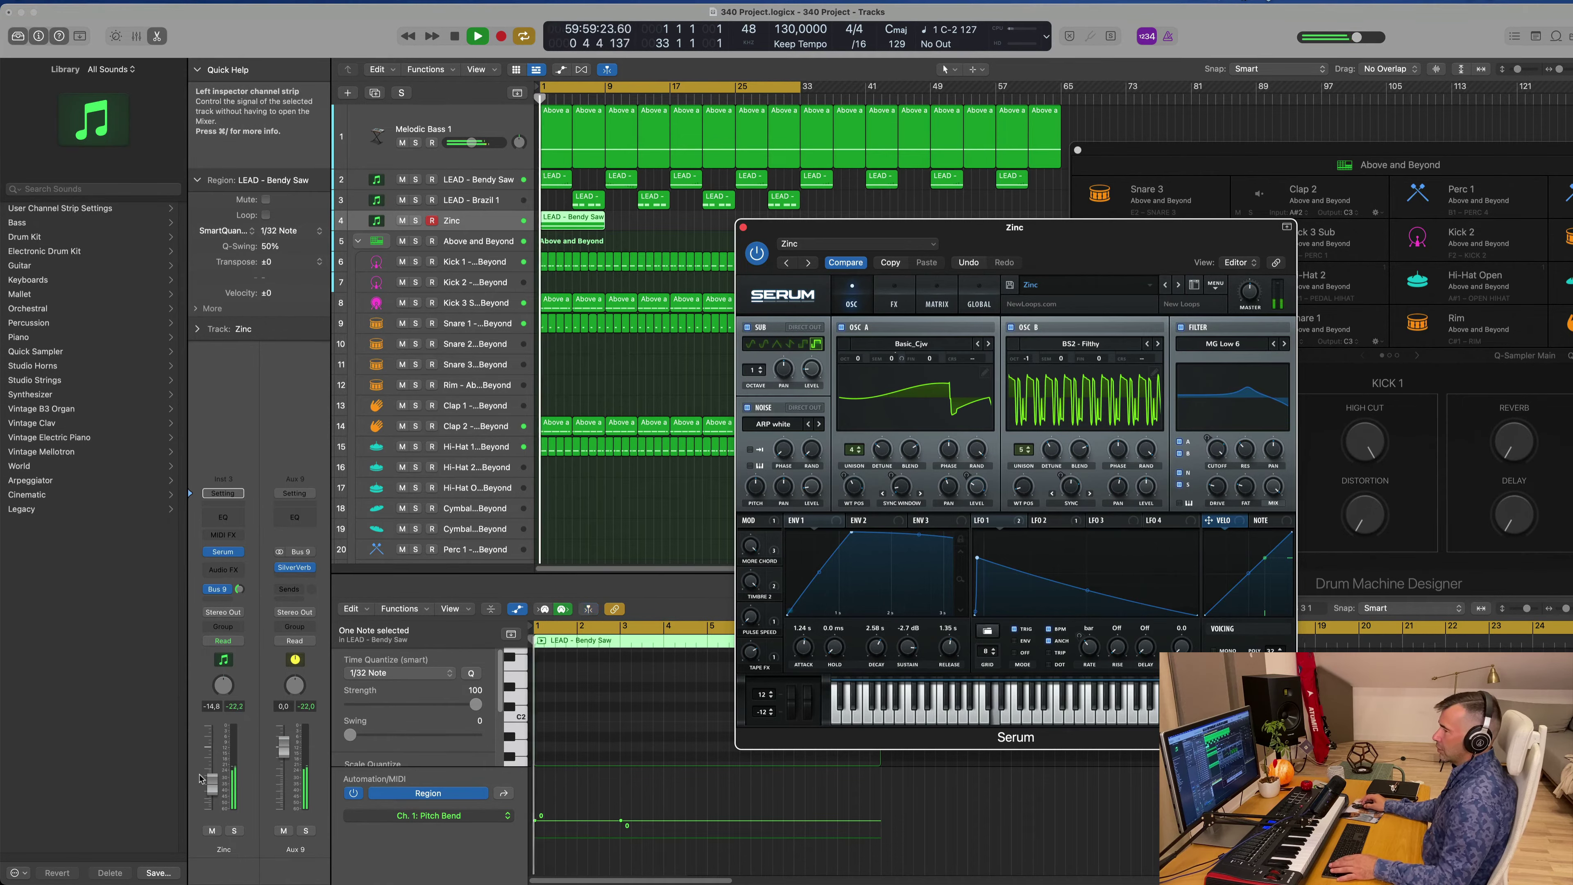
{"action": "left_click", "coordinate": [235, 830]}
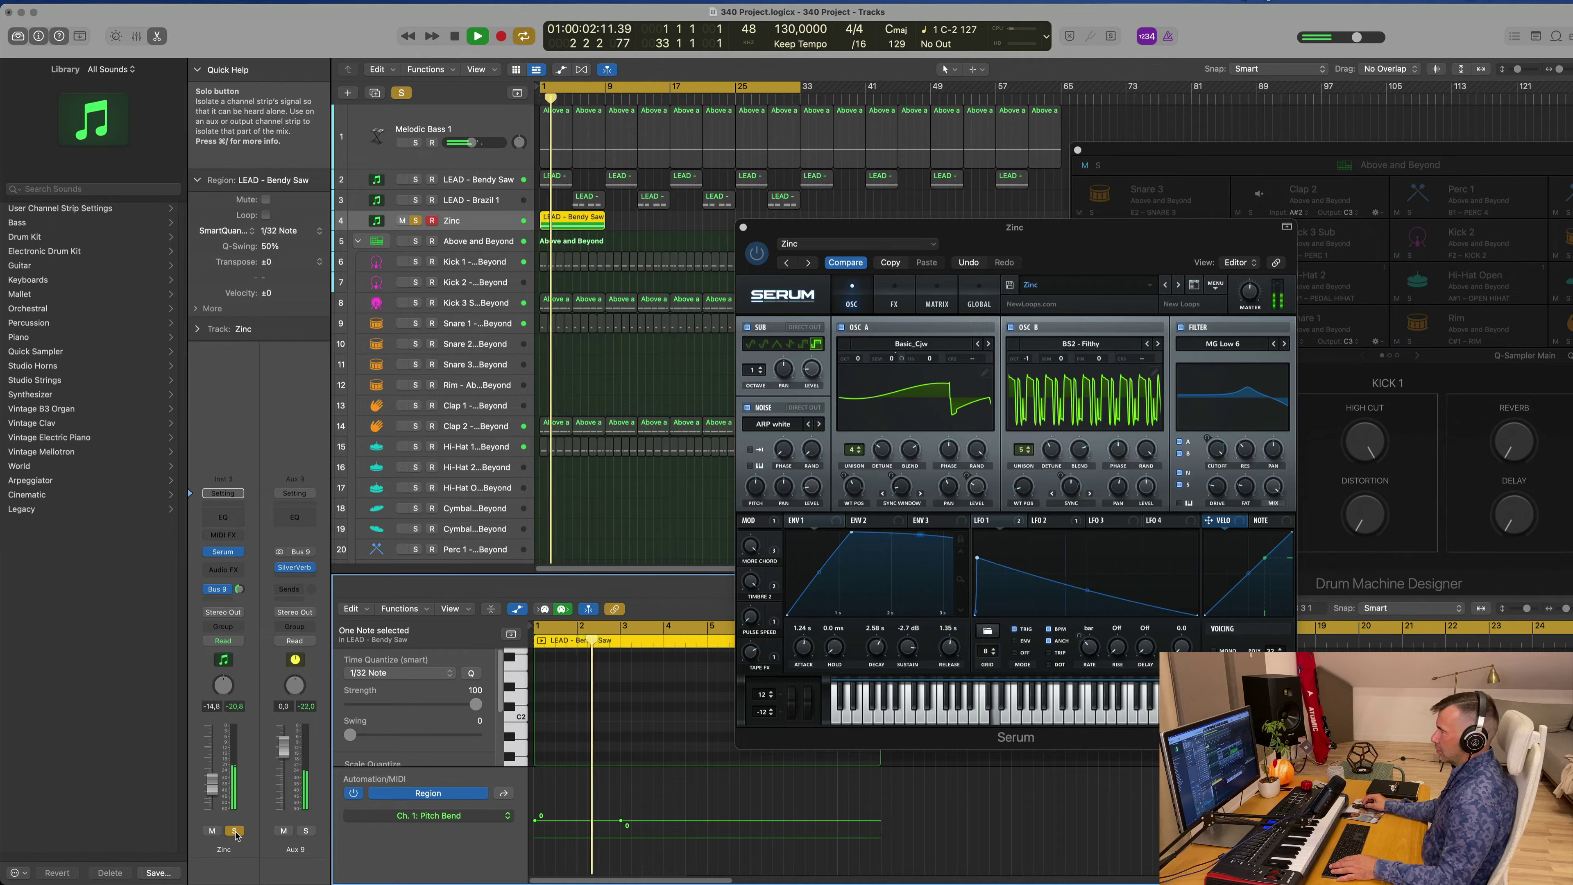
{"action": "left_click", "coordinate": [235, 830]}
{"action": "key", "text": "space"}
{"action": "key", "text": "space"}
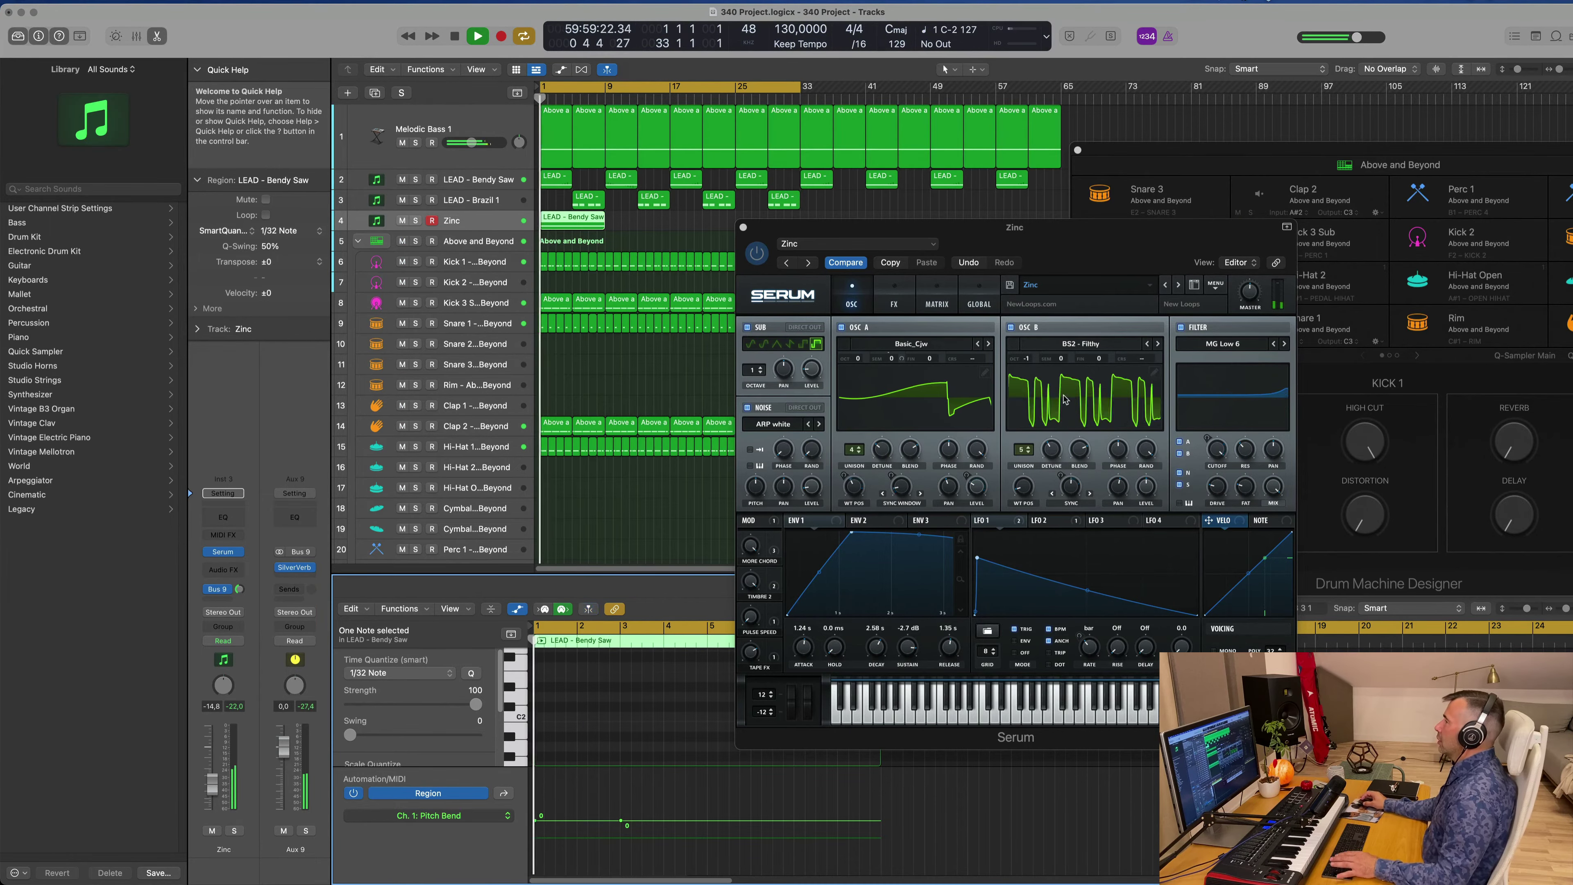
- Load the Zenith preset in Serum and raise the pad track's volume to about -7.2 dB
{"action": "left_click", "coordinate": [1166, 286]}
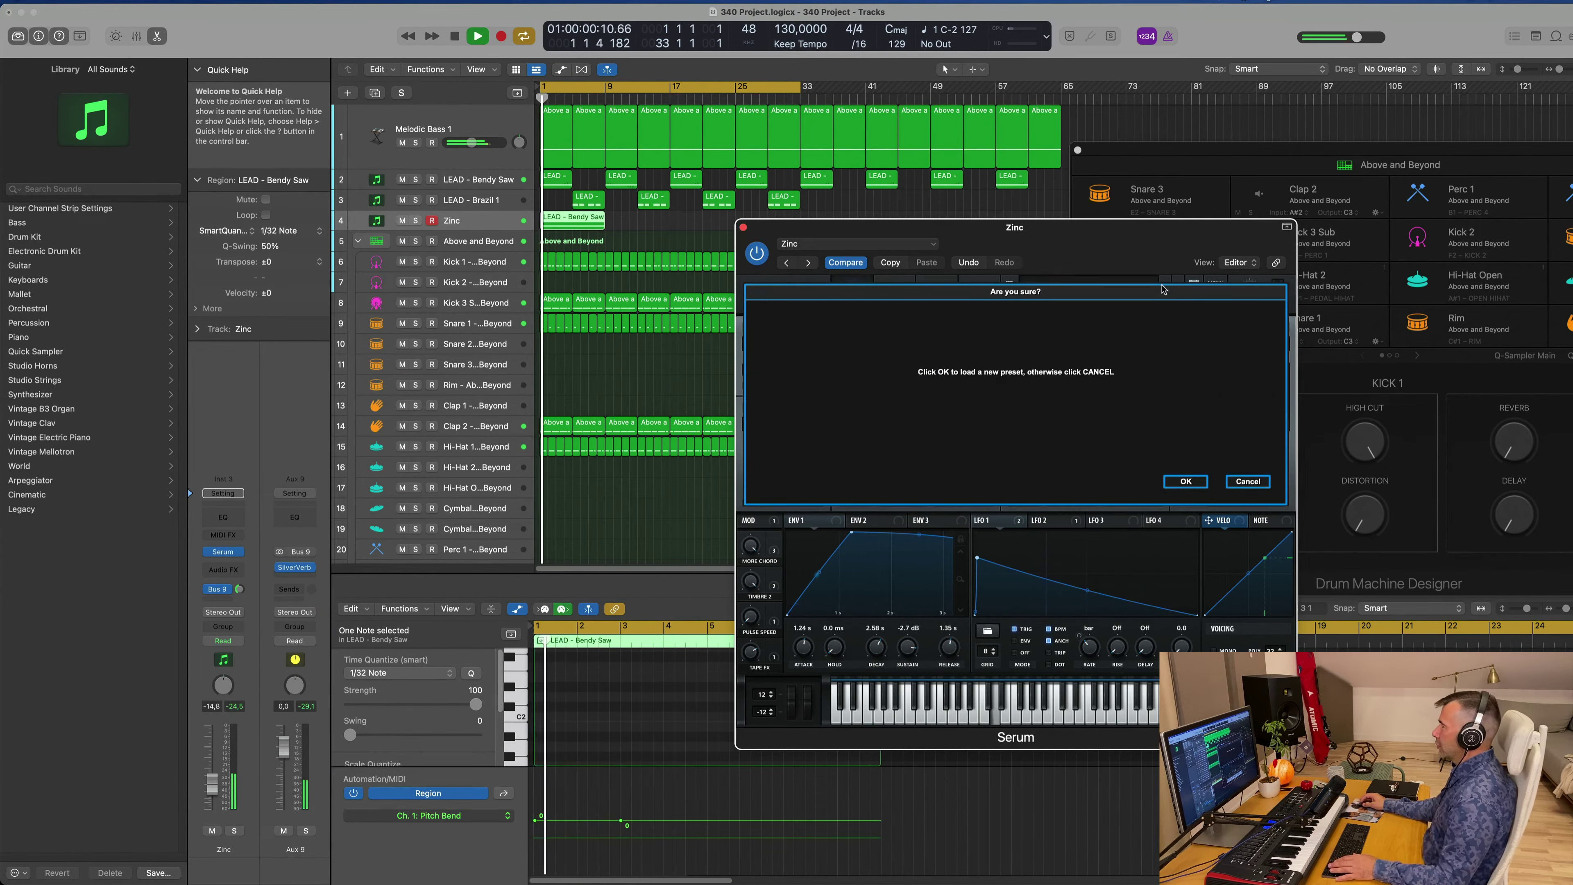
{"action": "left_click", "coordinate": [1183, 483]}
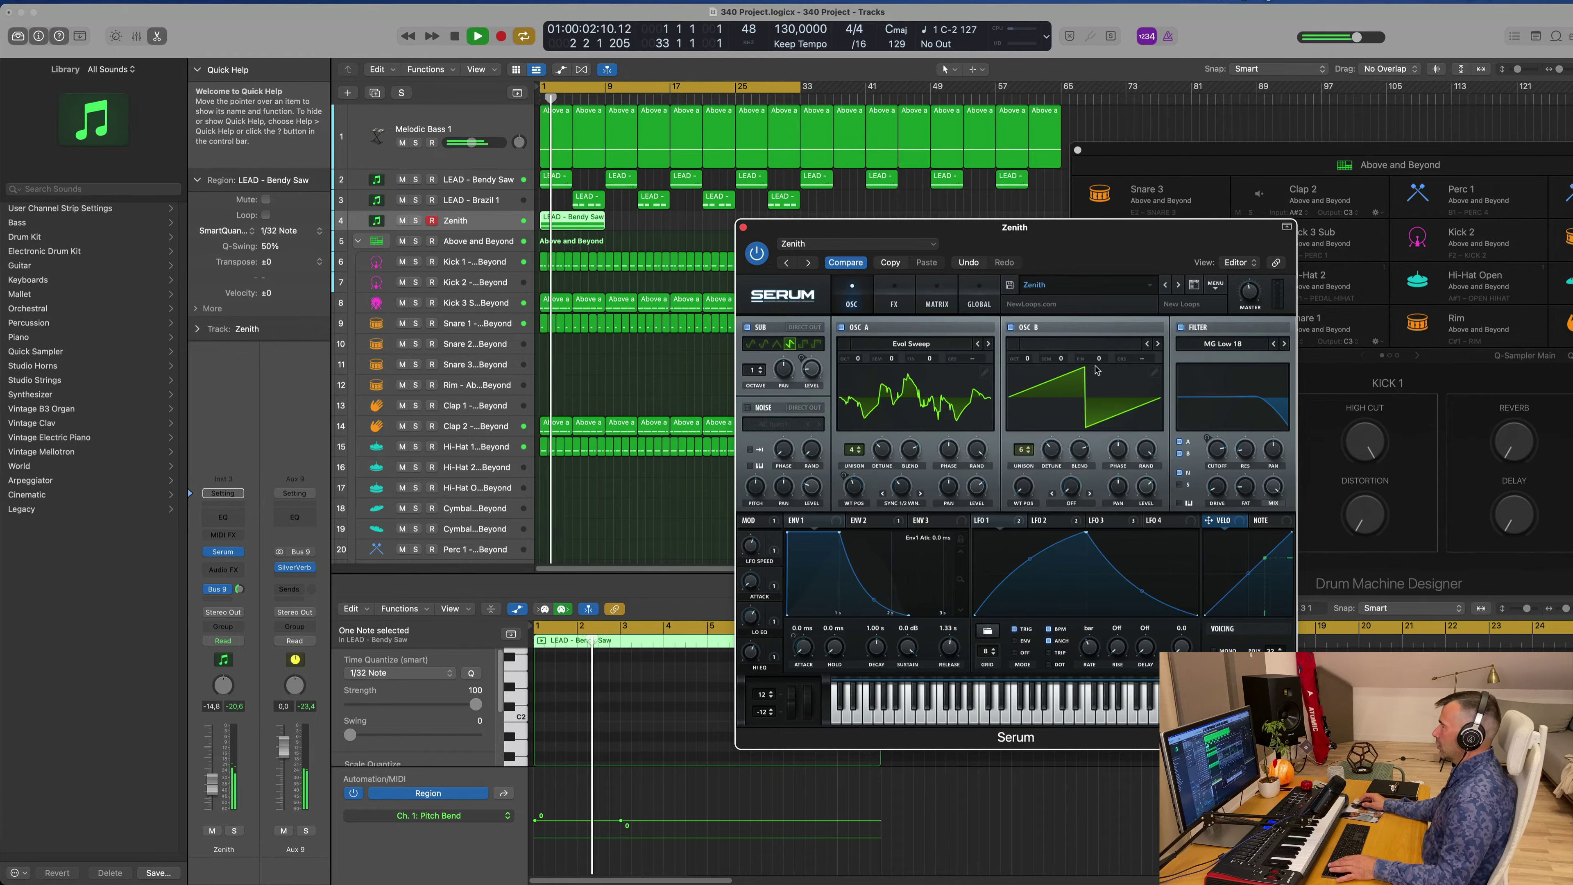
{"action": "left_click_drag", "start_coordinate": [1112, 226], "coordinate": [1131, 190]}
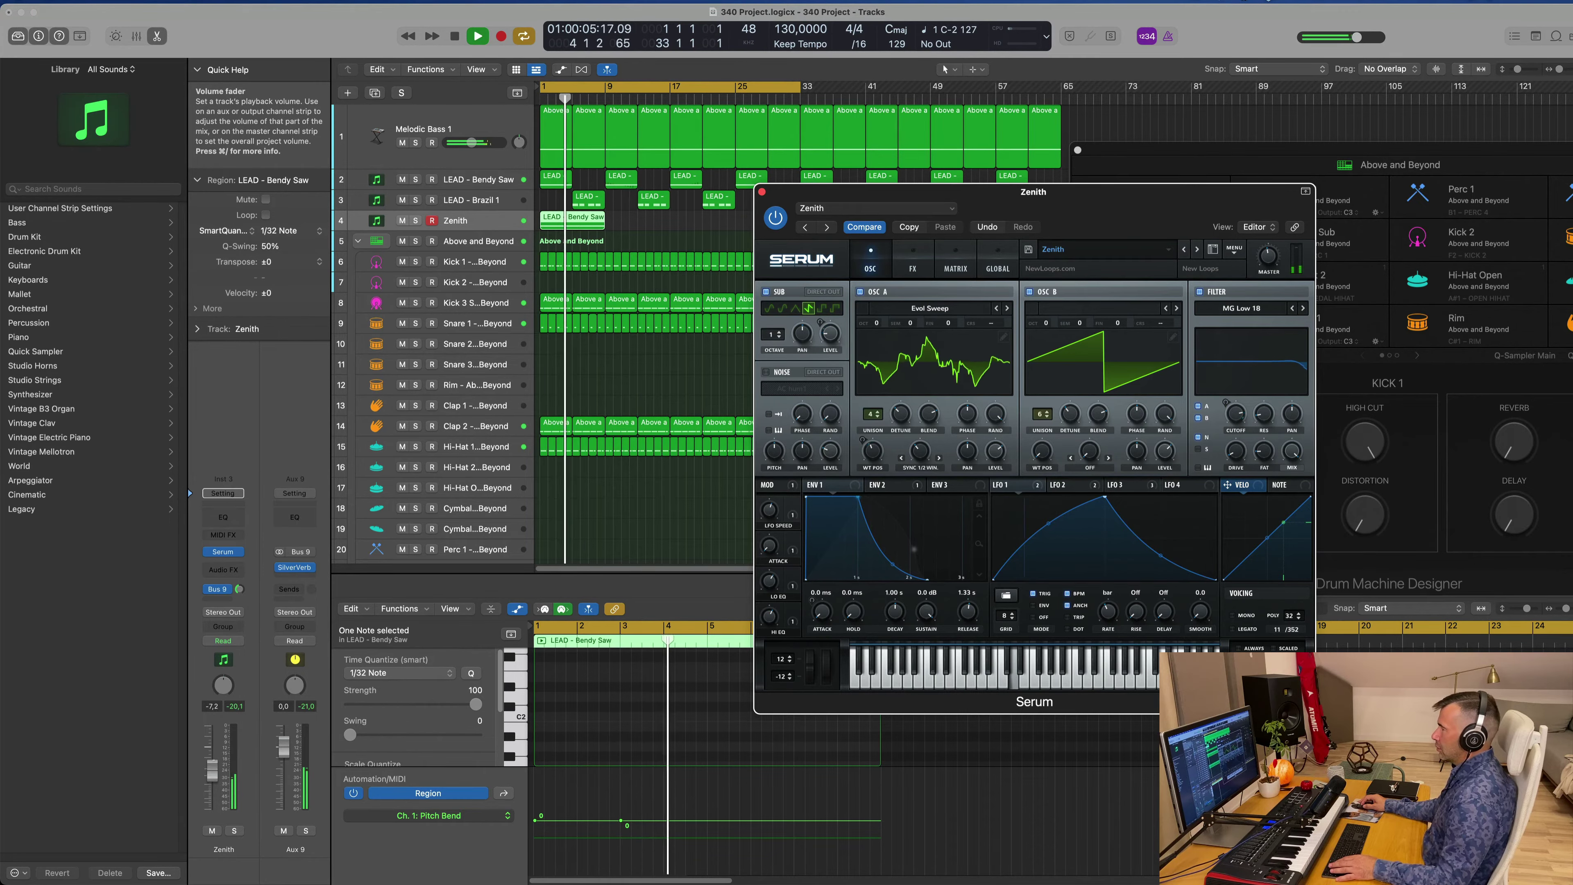
{"action": "left_click_drag", "start_coordinate": [1137, 191], "coordinate": [994, 250]}
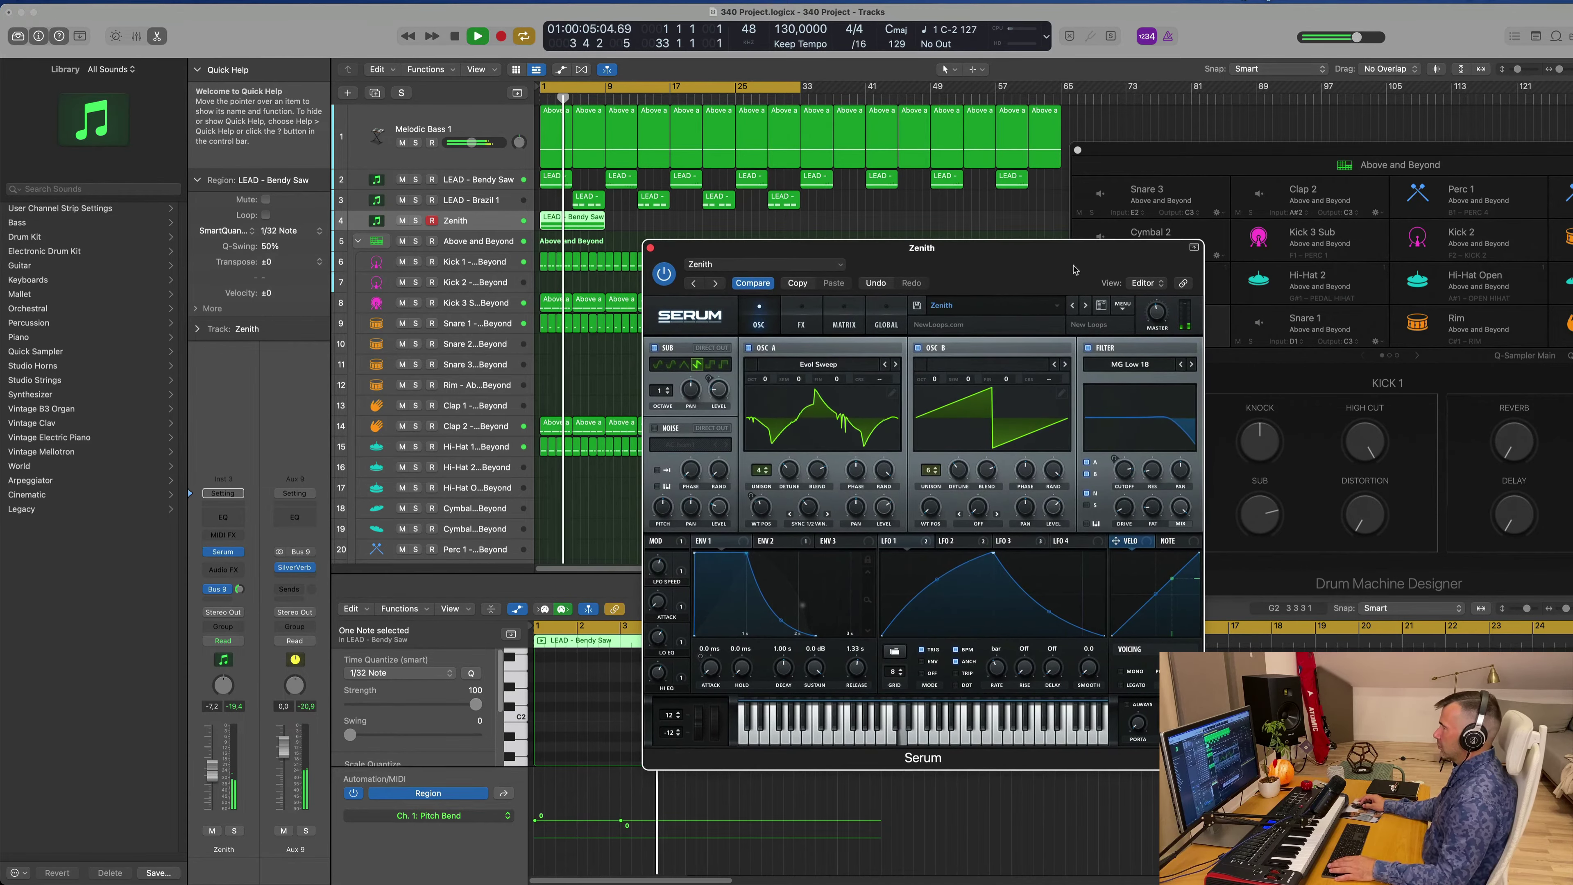
- Audition the Serum pad presets backwards from Youthful to Transcendental during playback and return to the Wizard preset
{"action": "left_click", "coordinate": [1074, 306]}
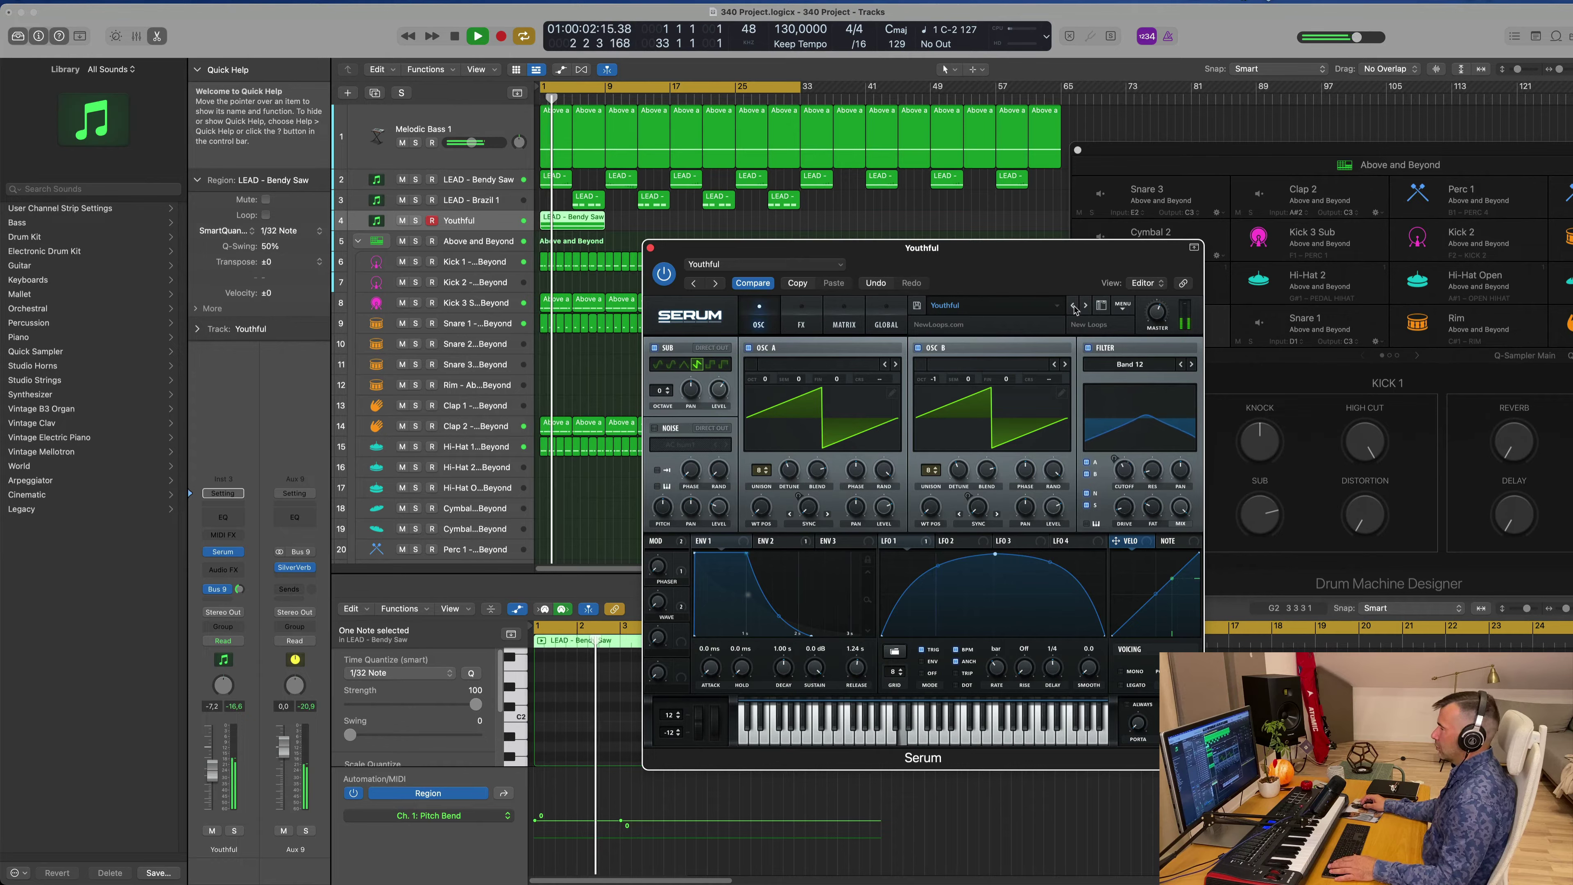
{"action": "left_click", "coordinate": [1074, 306]}
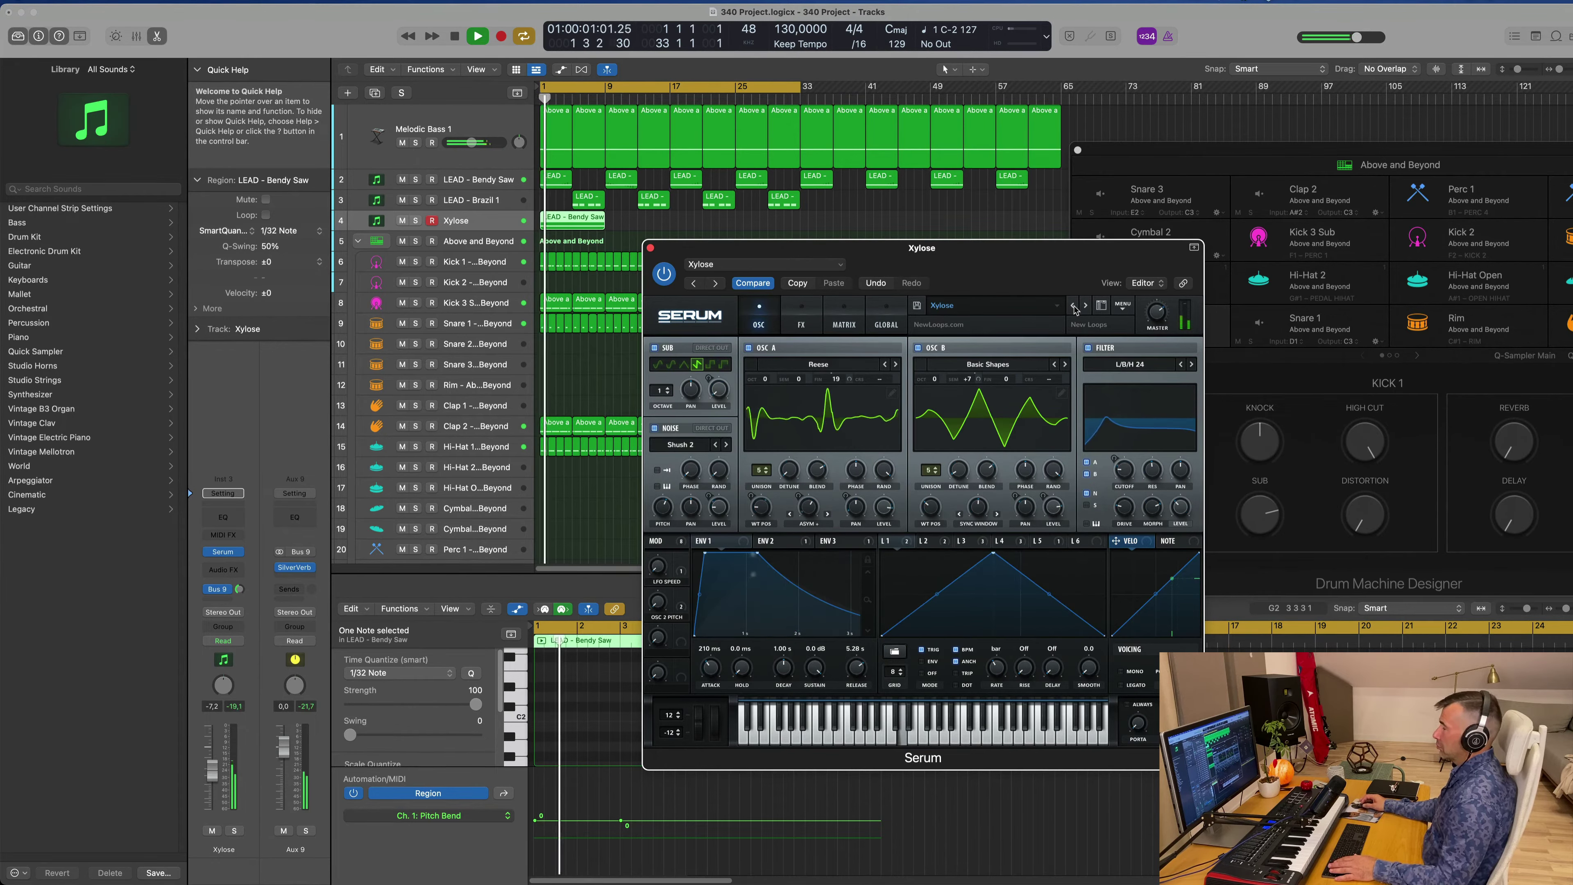
{"action": "left_click", "coordinate": [1074, 307]}
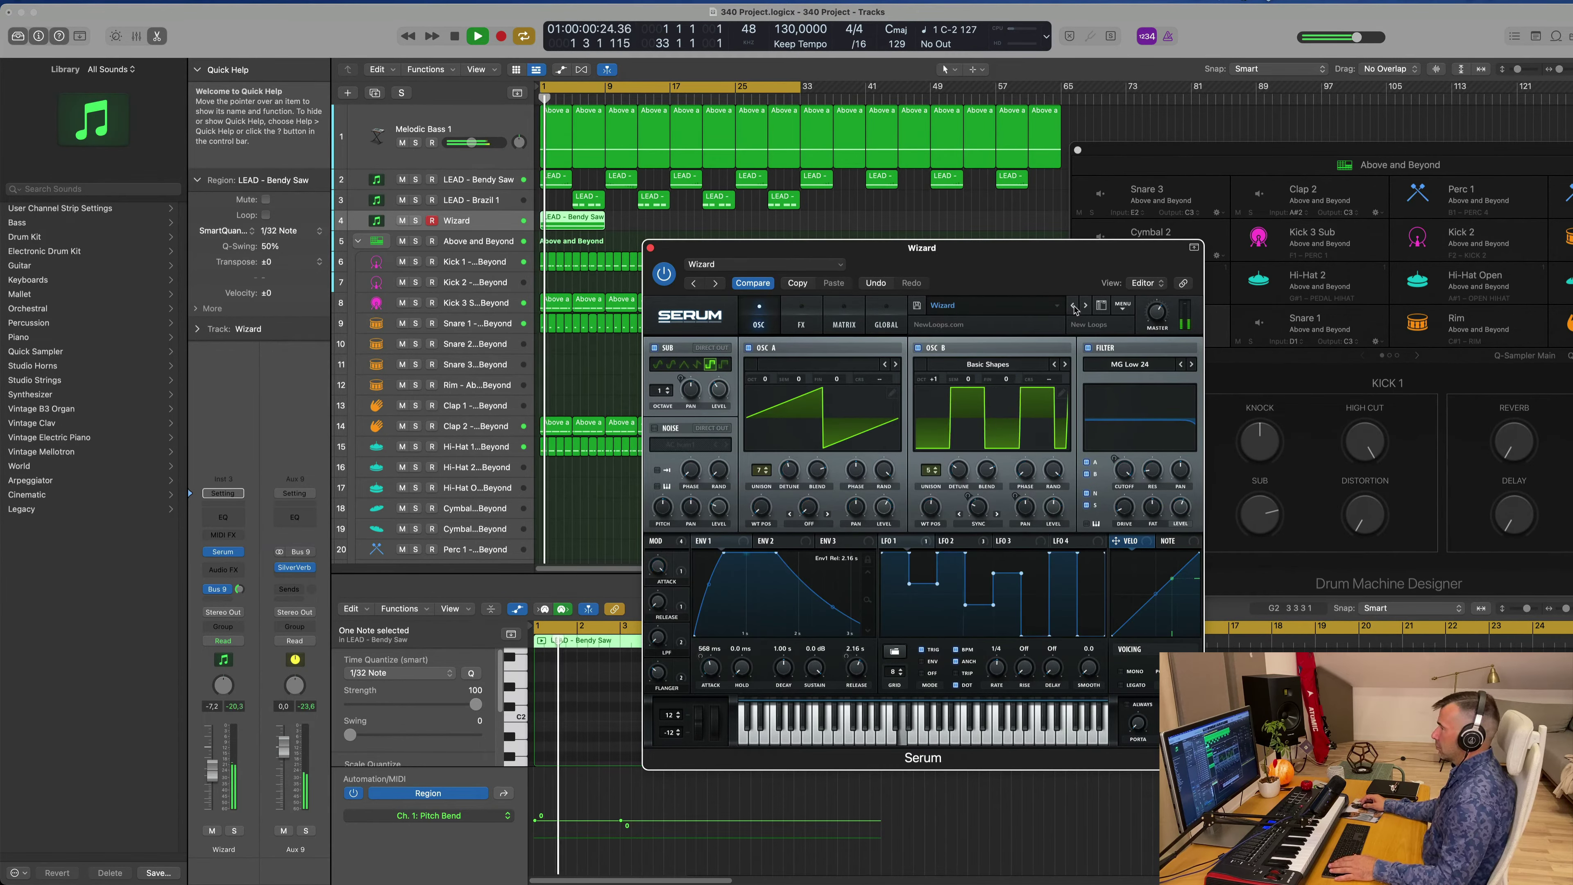
{"action": "left_click", "coordinate": [1074, 306]}
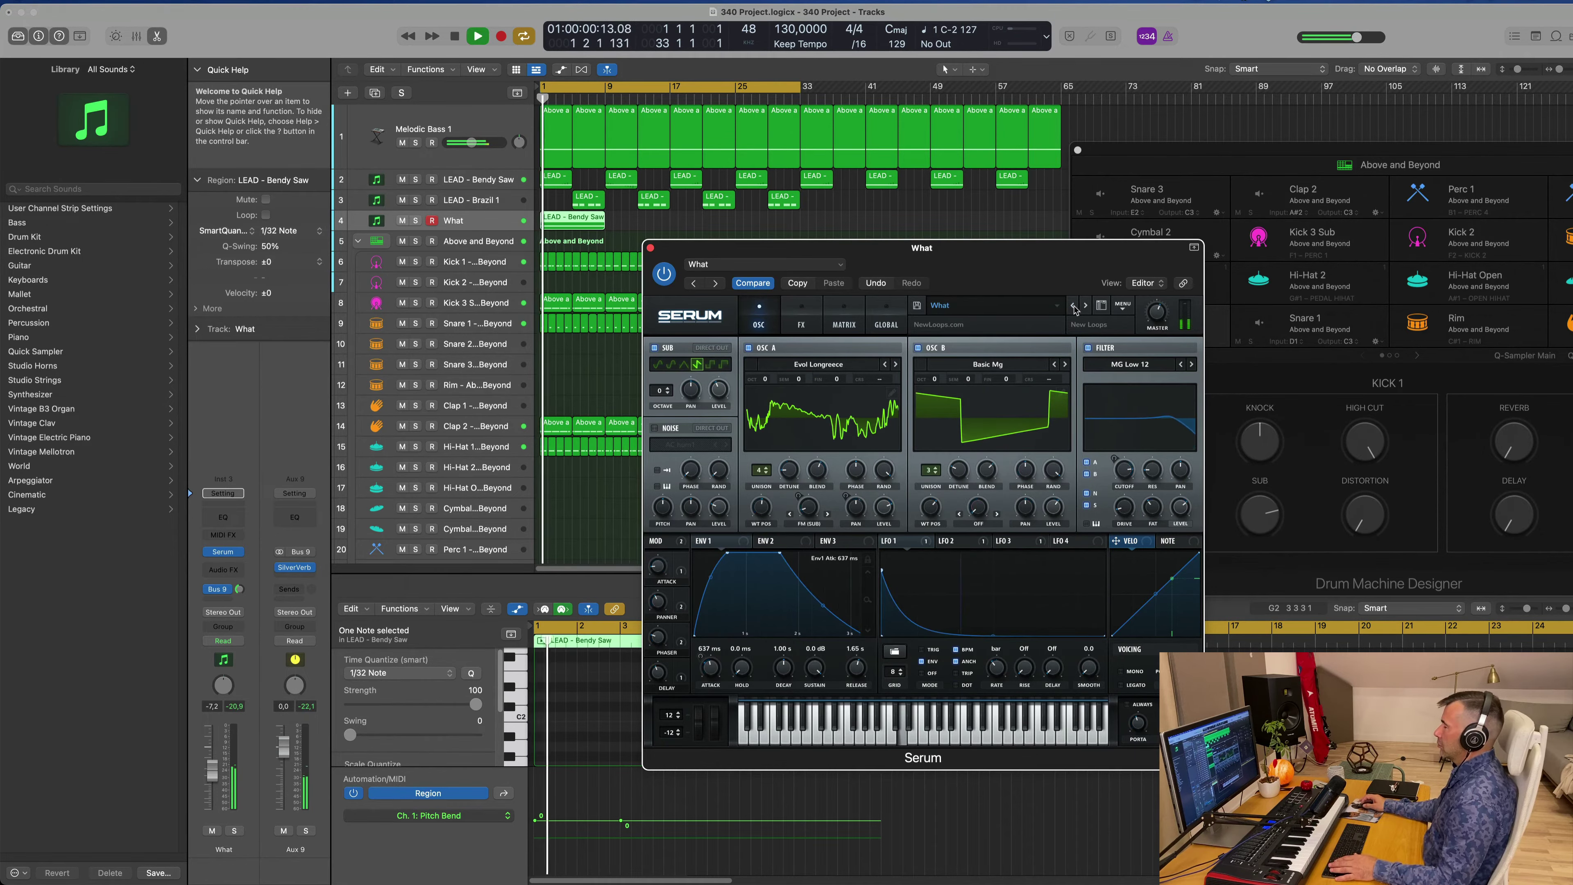
{"action": "left_click", "coordinate": [1074, 307]}
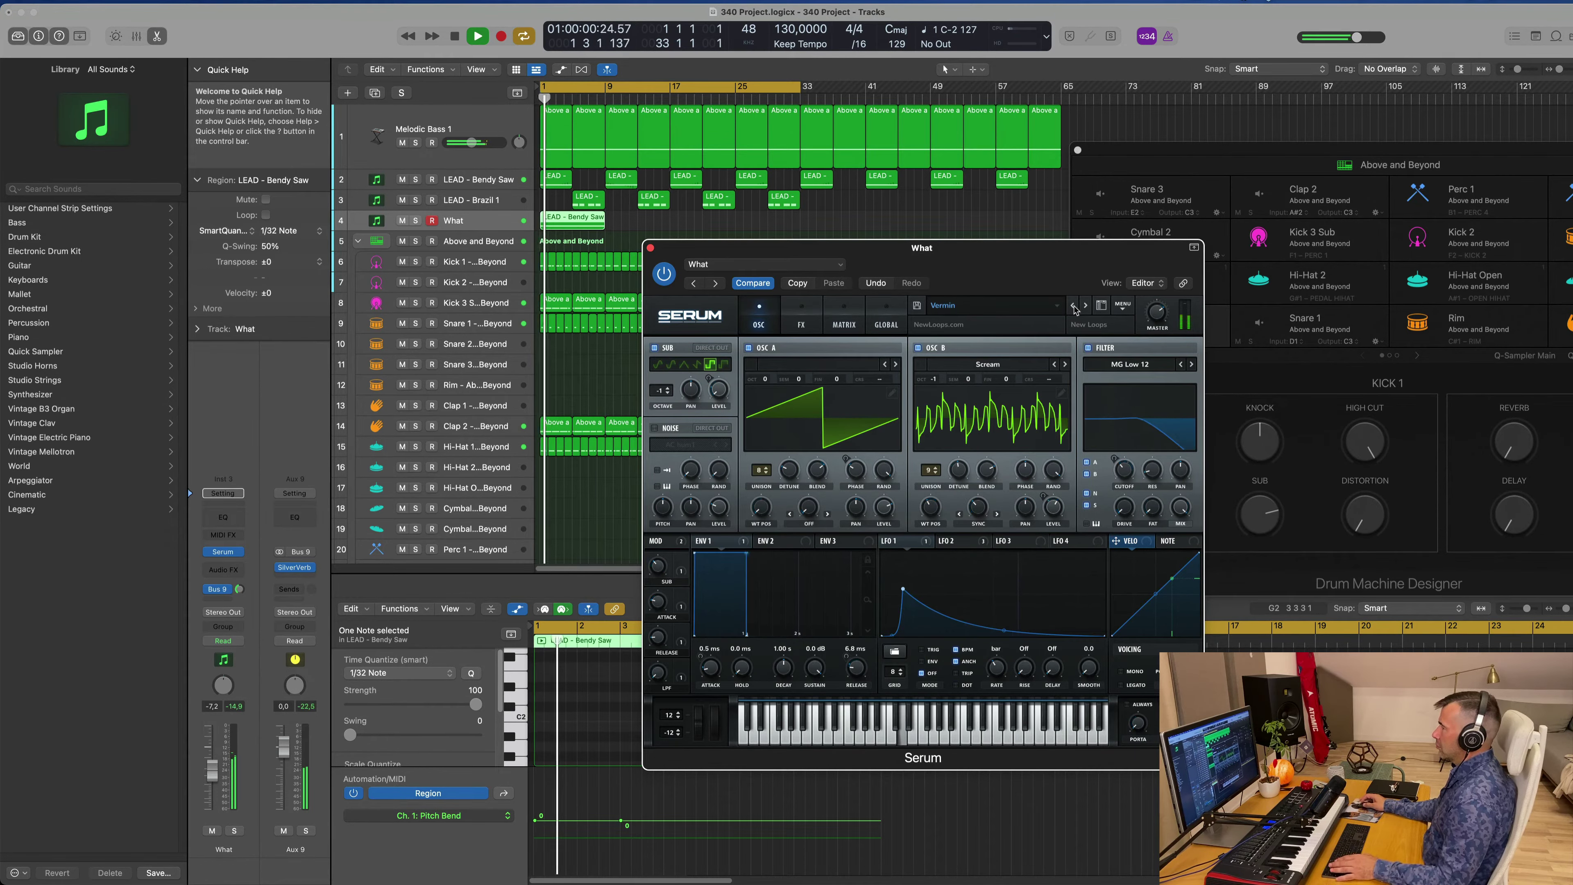
{"action": "left_click", "coordinate": [1073, 307]}
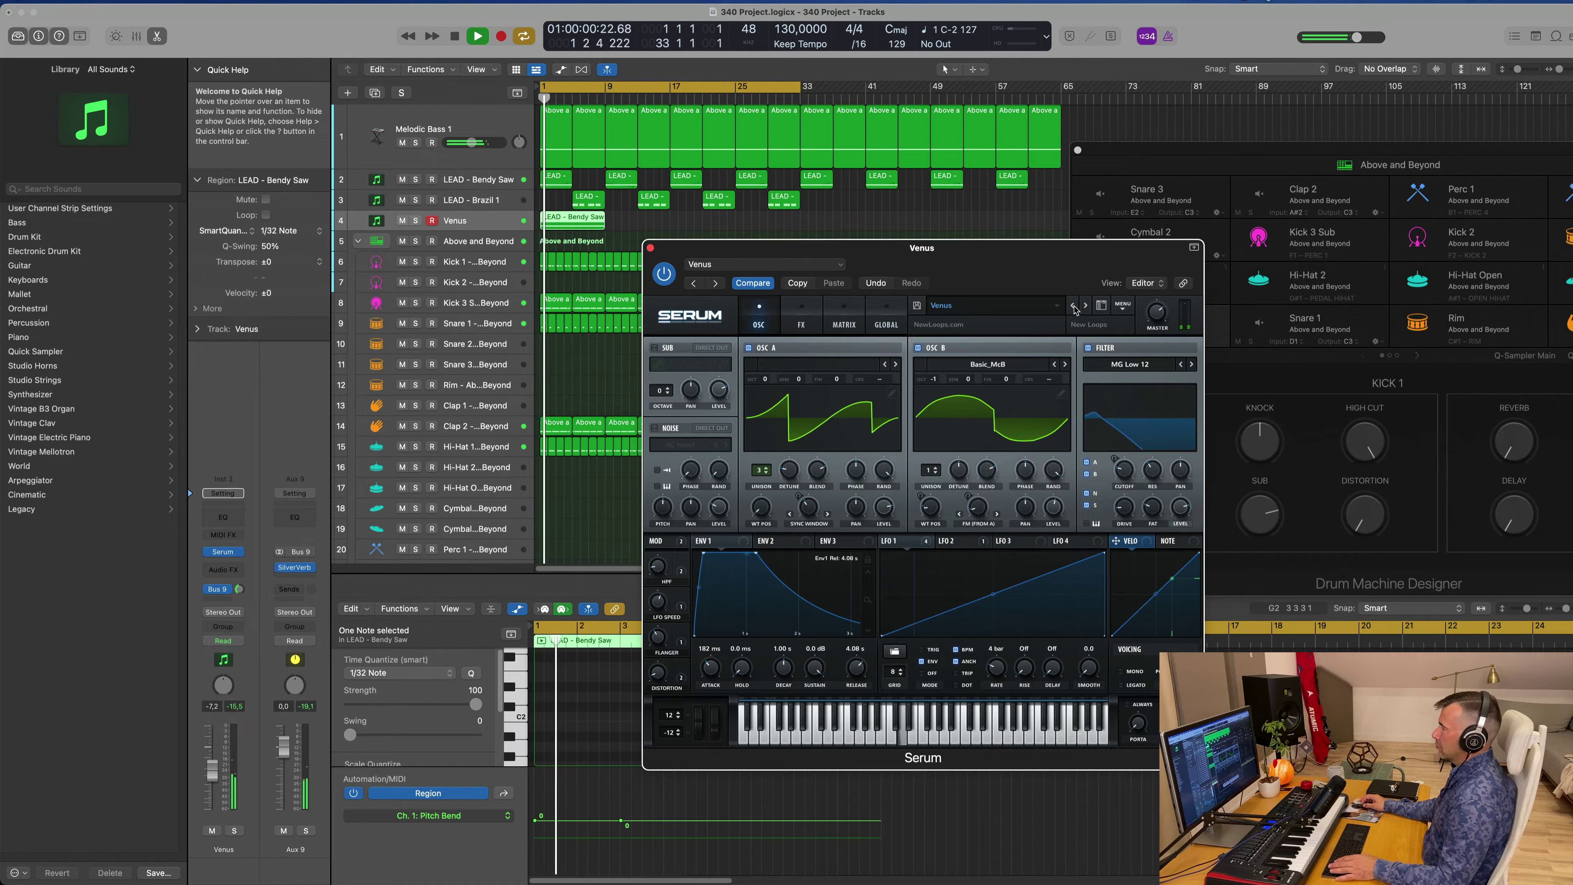
{"action": "left_click", "coordinate": [1073, 307]}
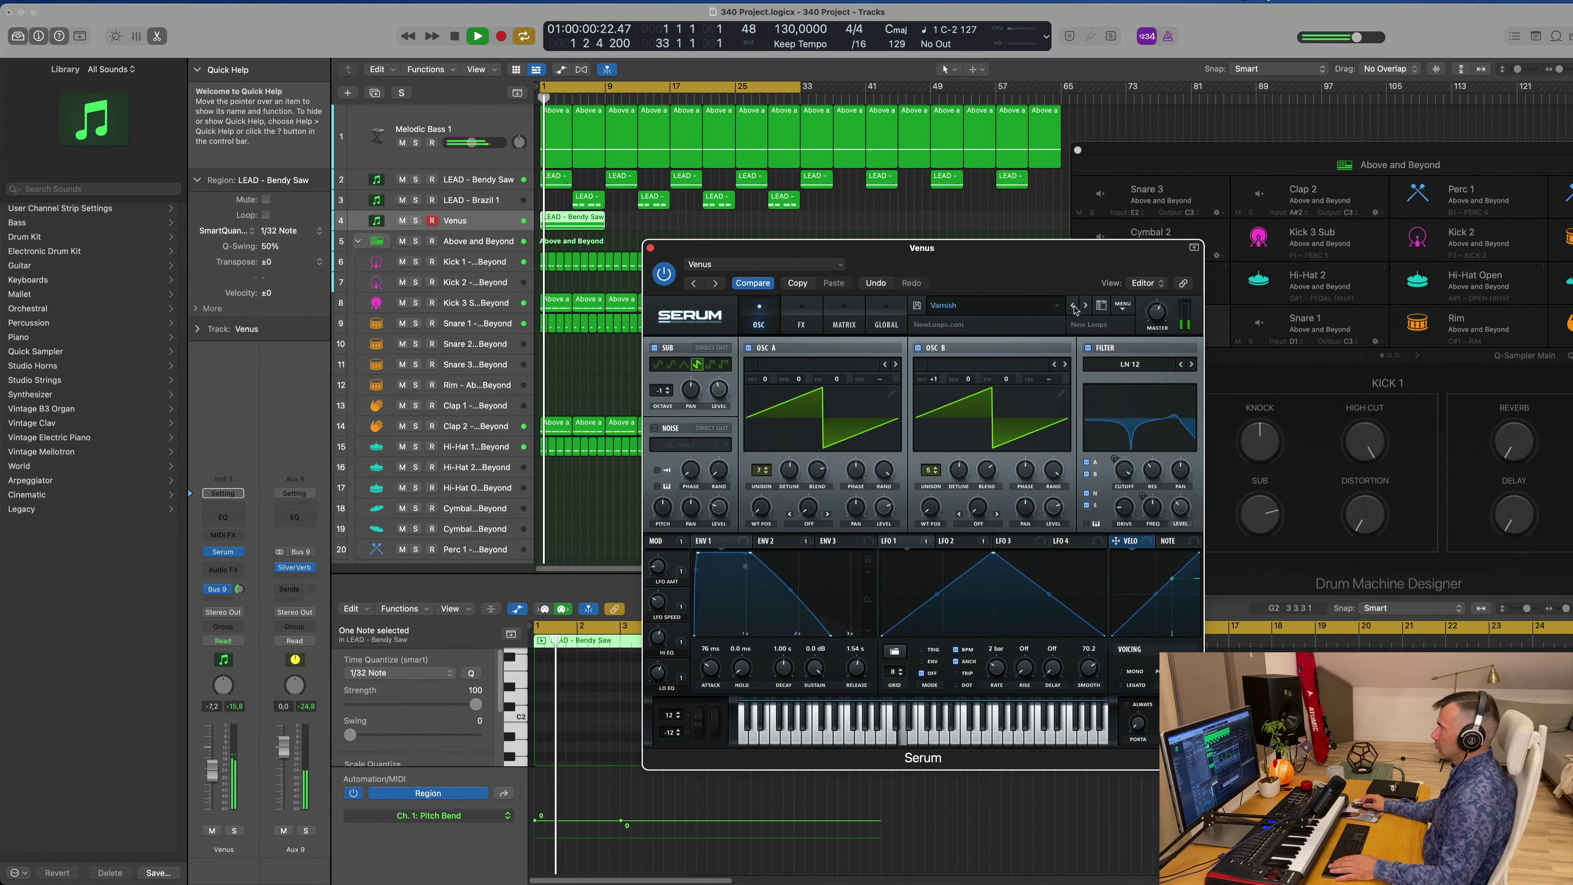
{"action": "left_click", "coordinate": [1074, 306]}
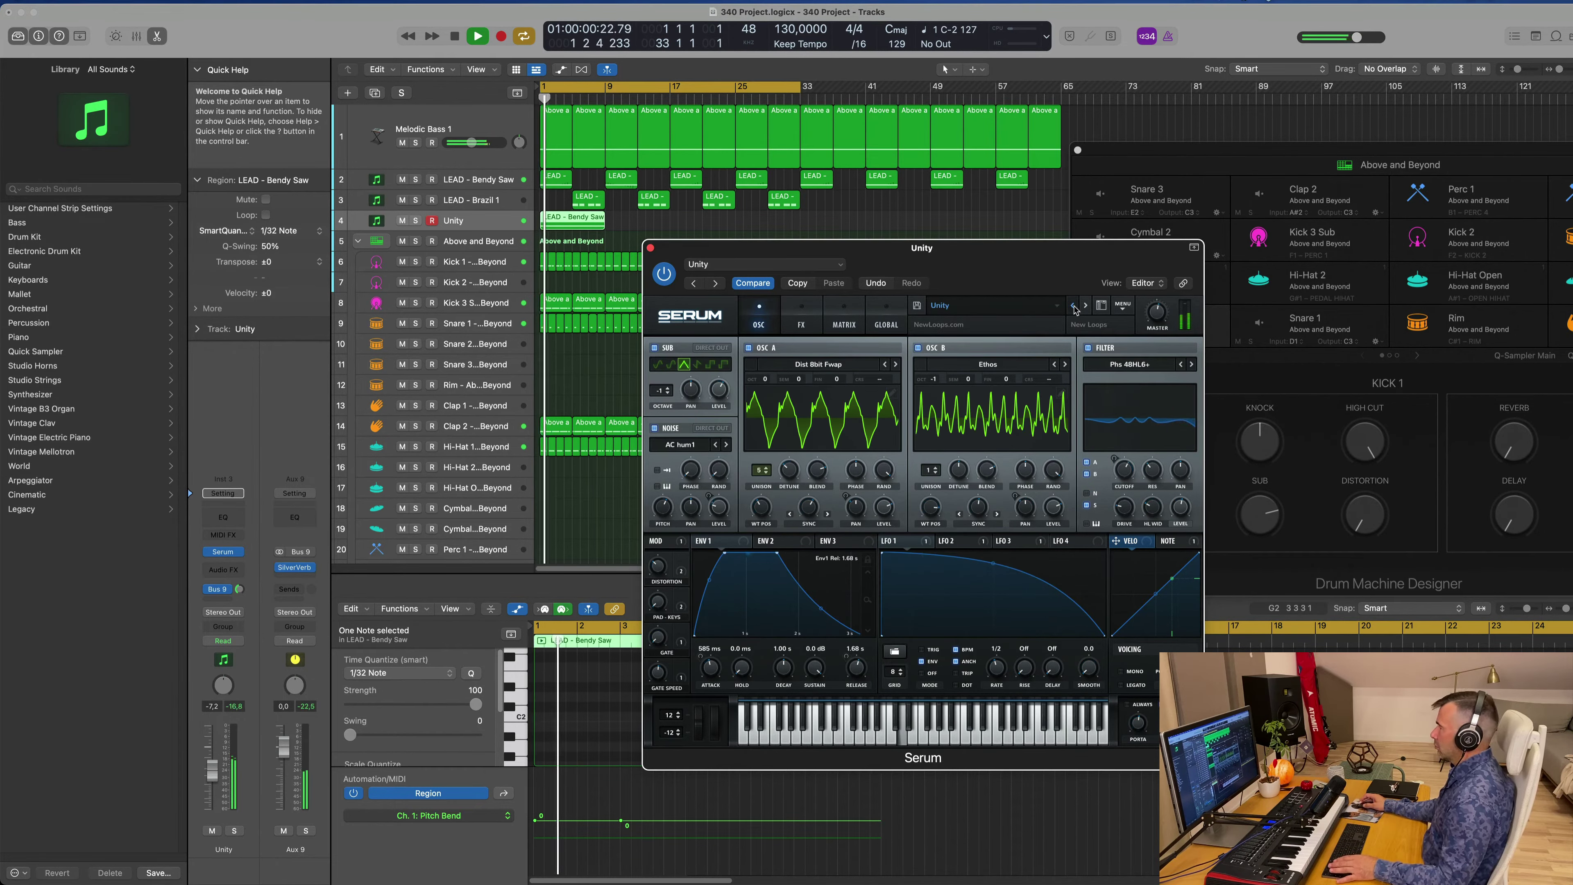
{"action": "left_click", "coordinate": [1073, 307]}
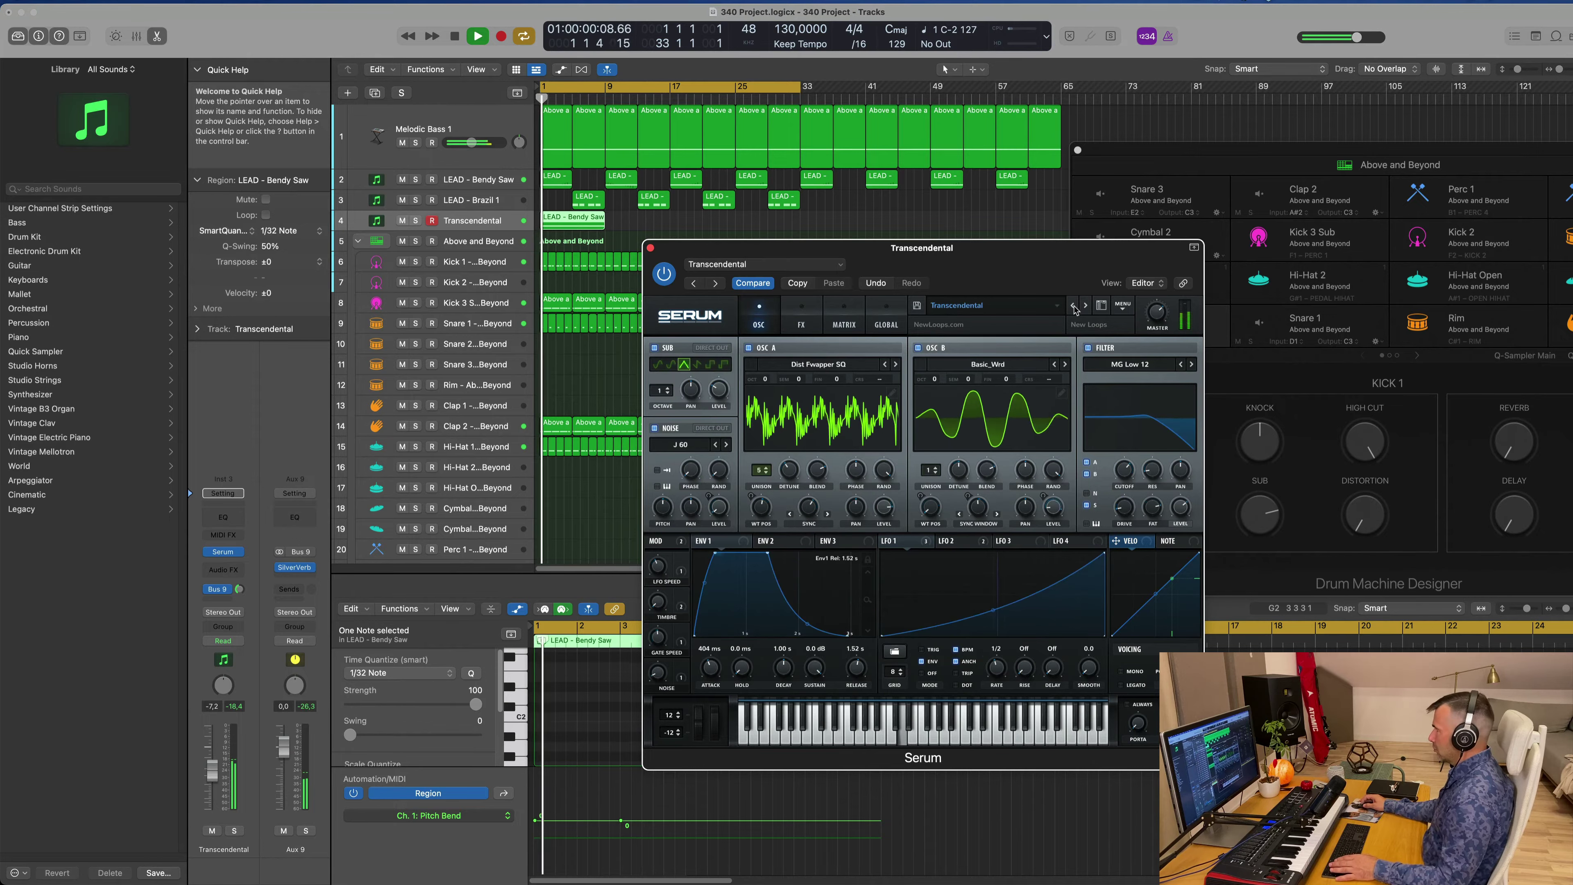
{"action": "left_click", "coordinate": [1085, 305]}
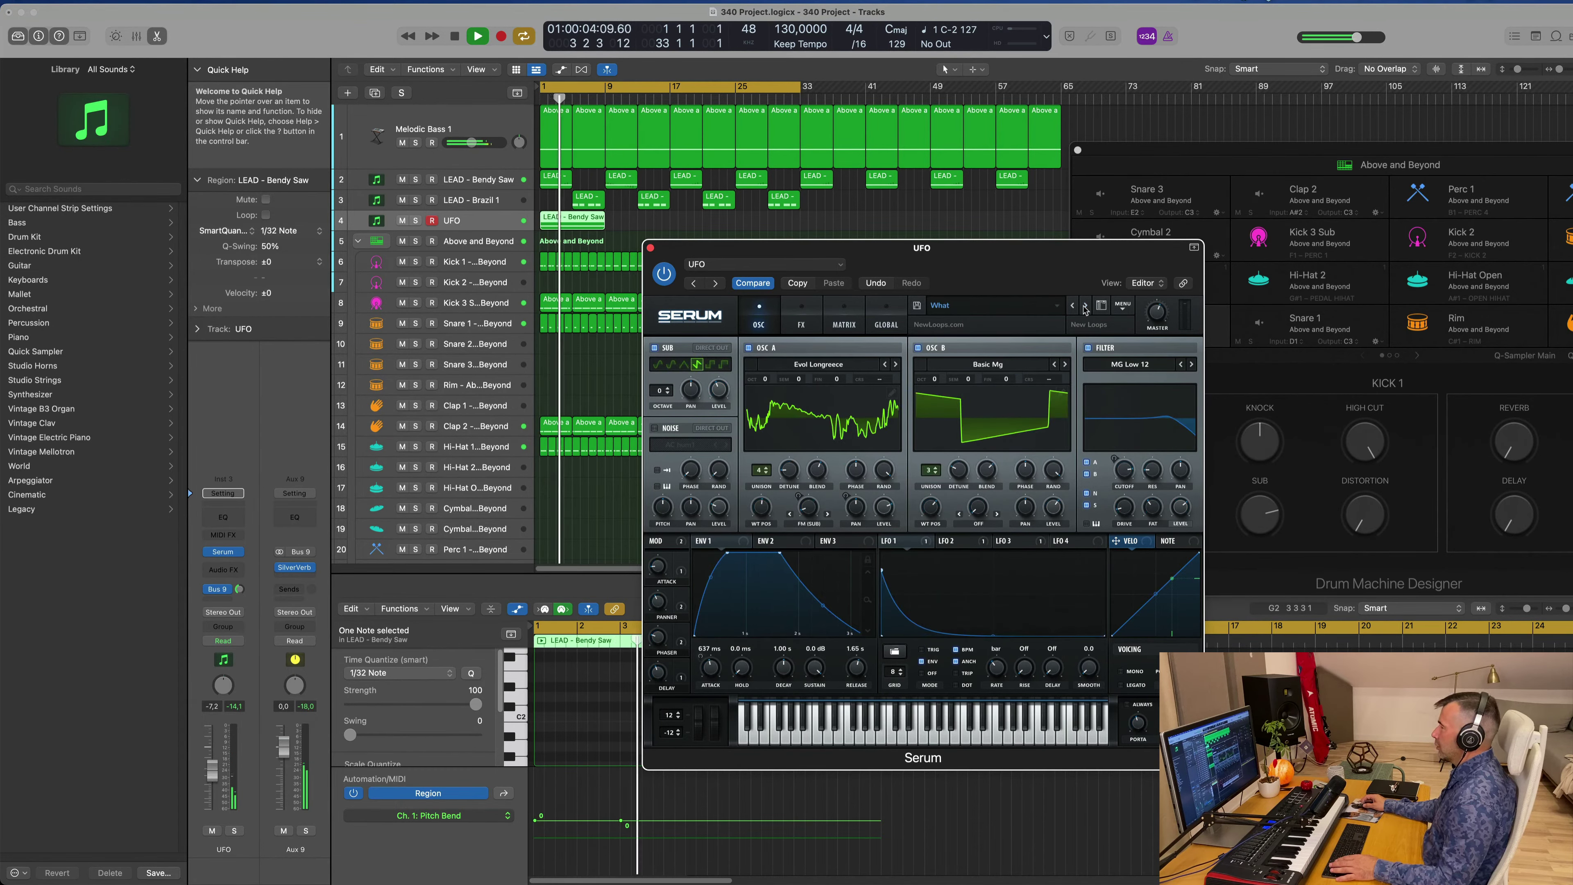
{"action": "left_click", "coordinate": [1084, 306]}
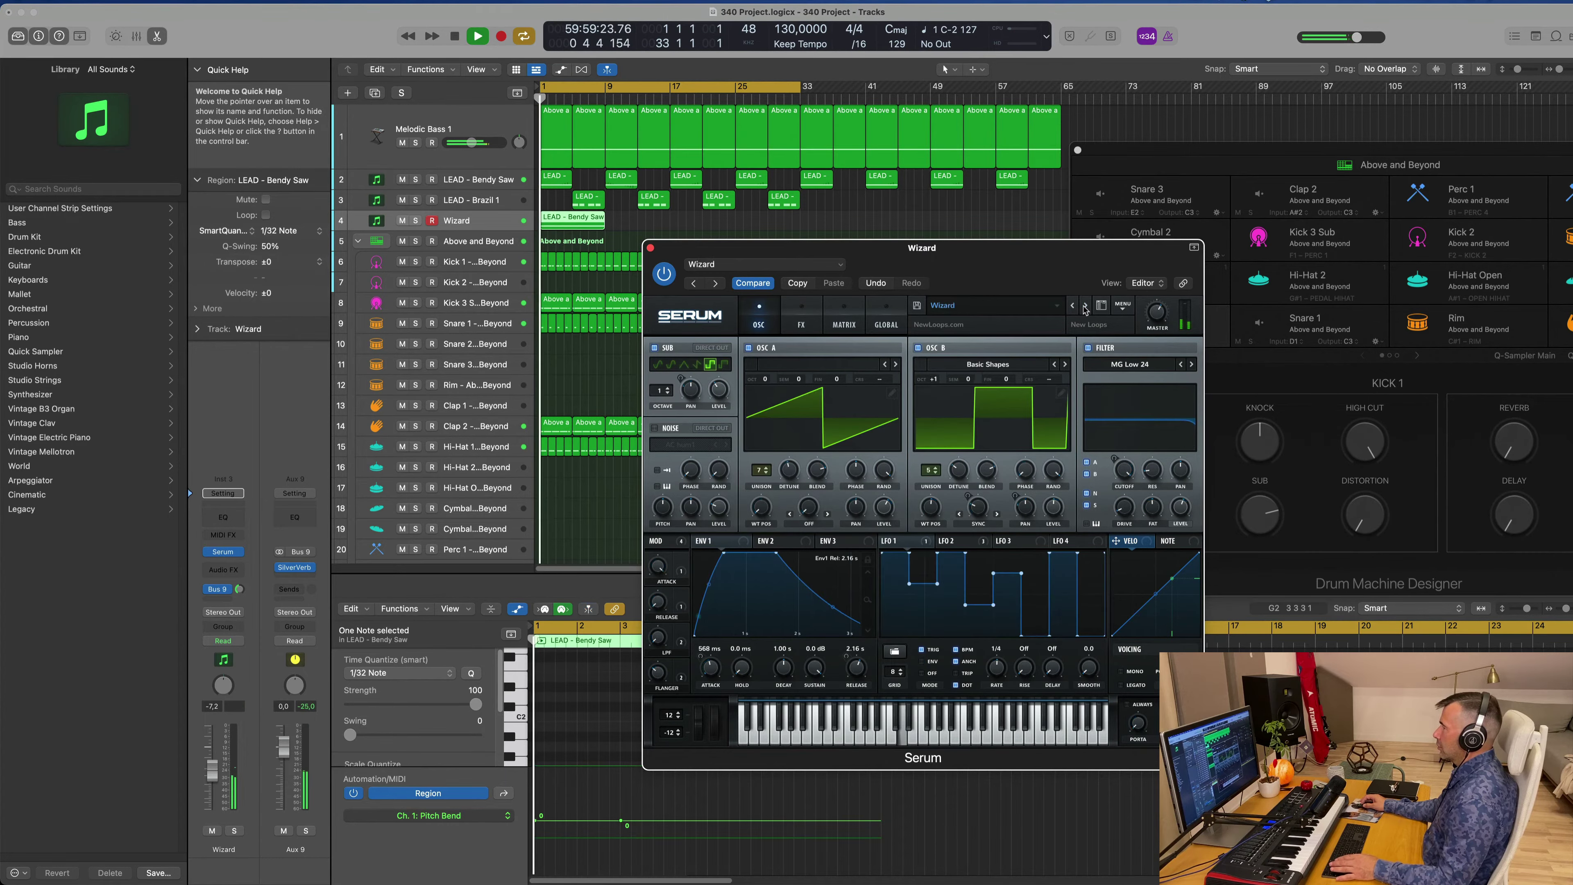
- Audition the Serum pad presets around Zenith during playback, from Zinc back through Youthful to Wizard
{"action": "left_click", "coordinate": [1085, 306]}
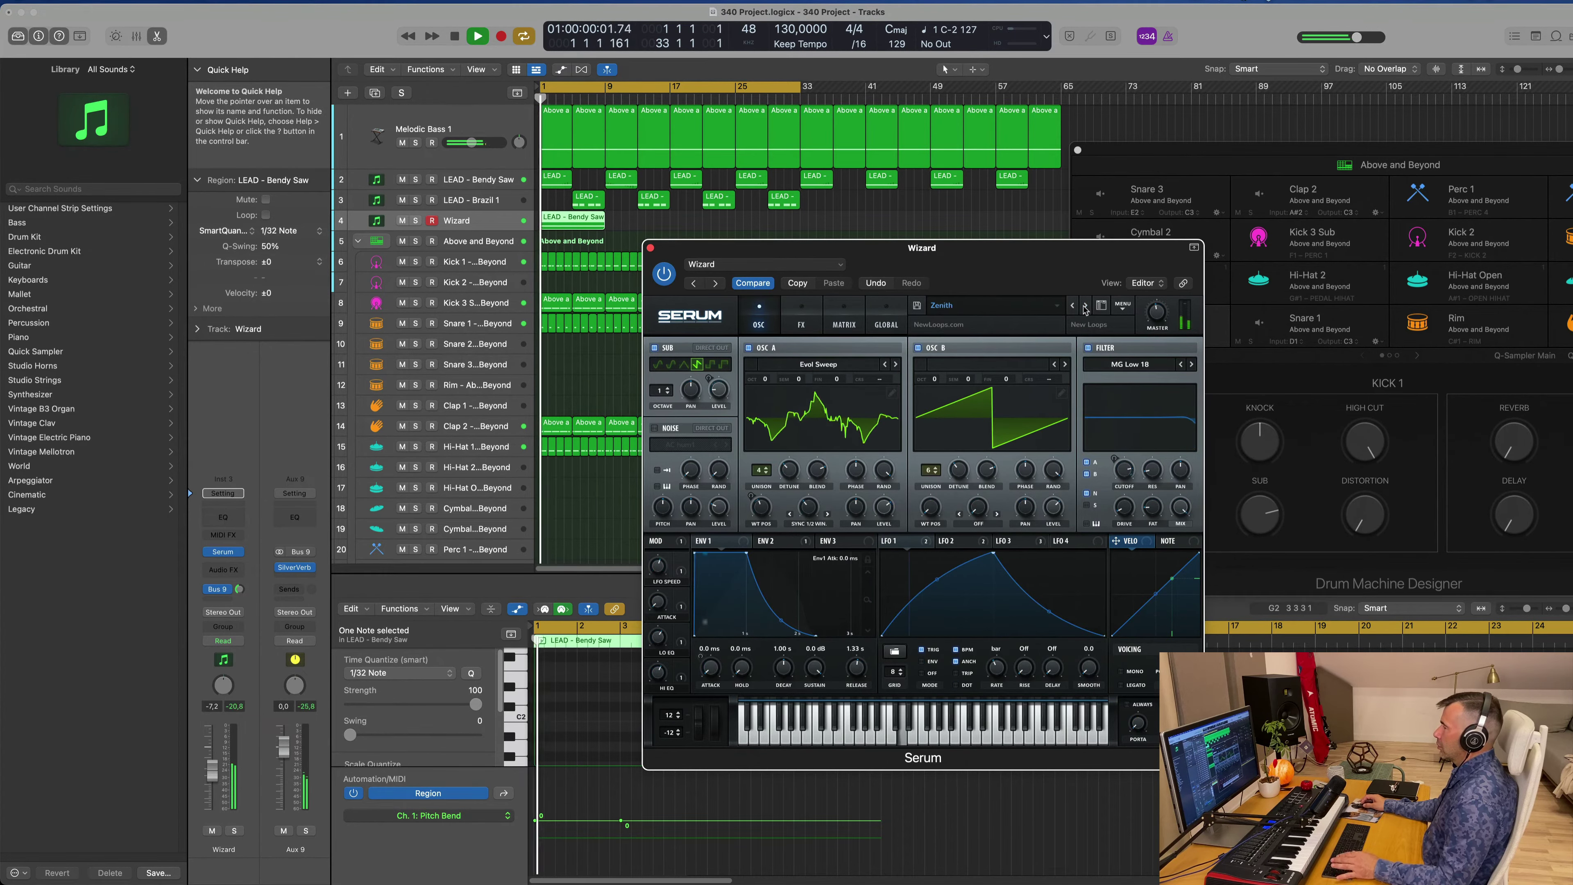
{"action": "left_click_drag", "start_coordinate": [1029, 262], "coordinate": [1104, 236]}
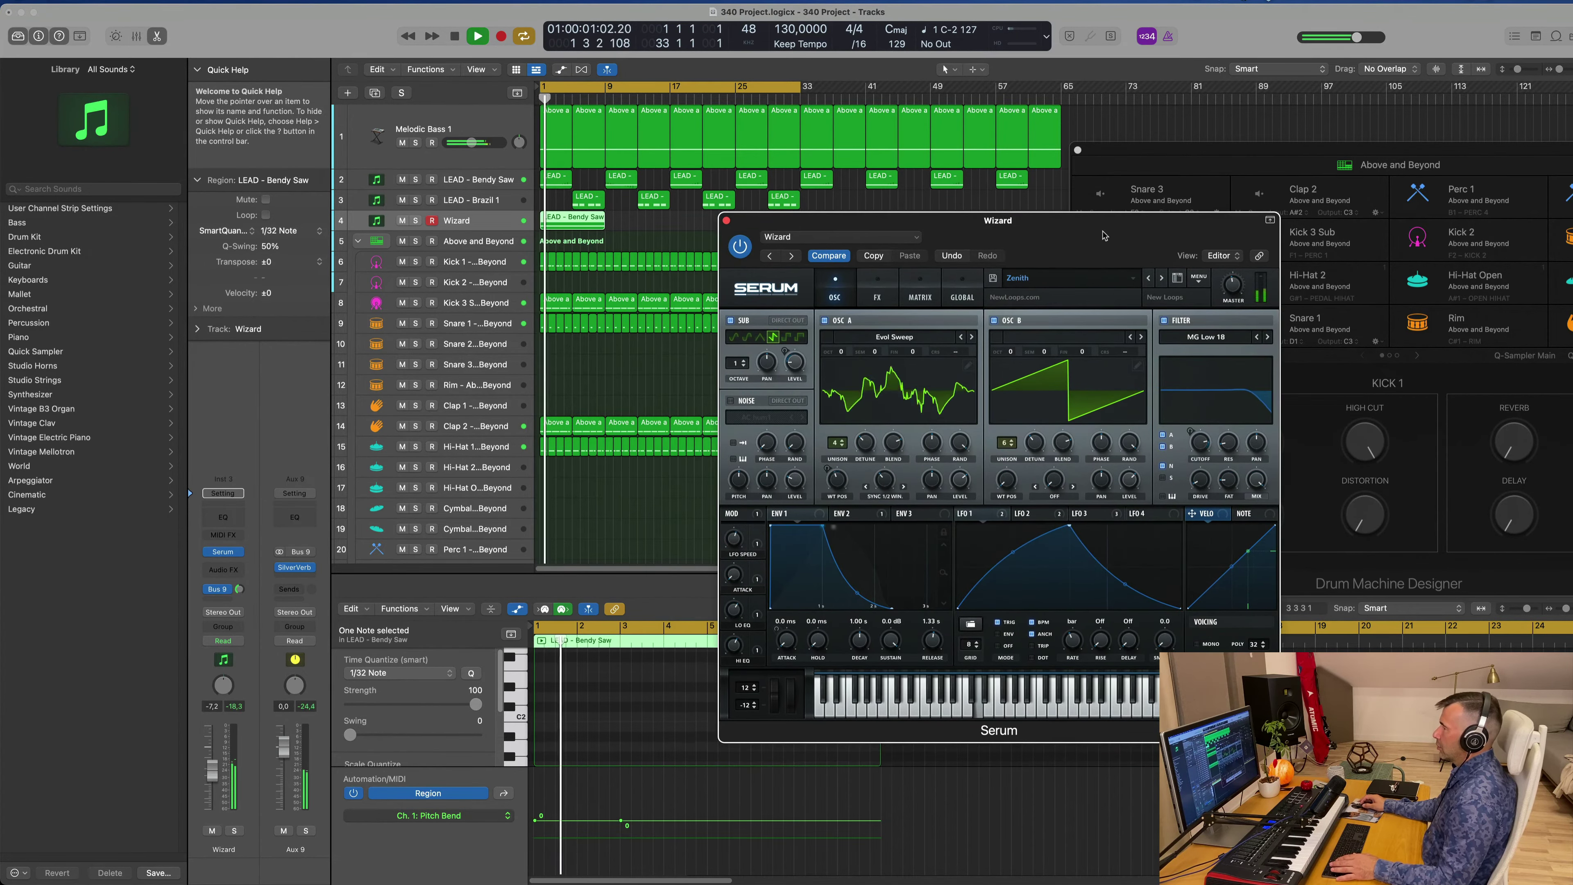
{"action": "left_click", "coordinate": [1163, 280]}
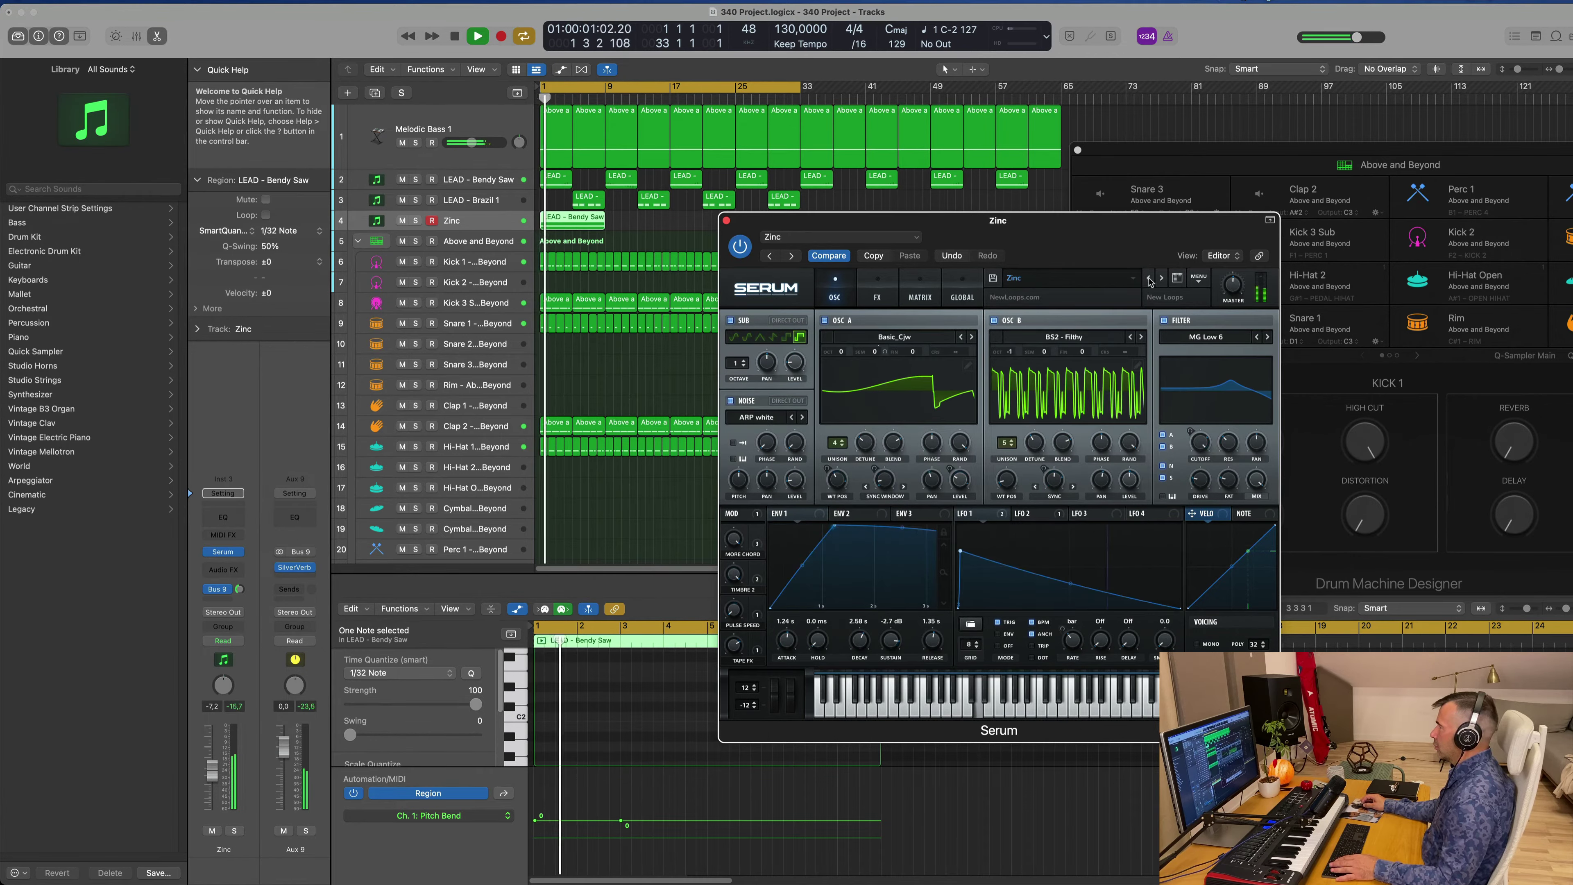
{"action": "left_click", "coordinate": [1149, 279]}
{"action": "key", "text": "space"}
{"action": "left_click_drag", "start_coordinate": [1097, 248], "coordinate": [1042, 245]}
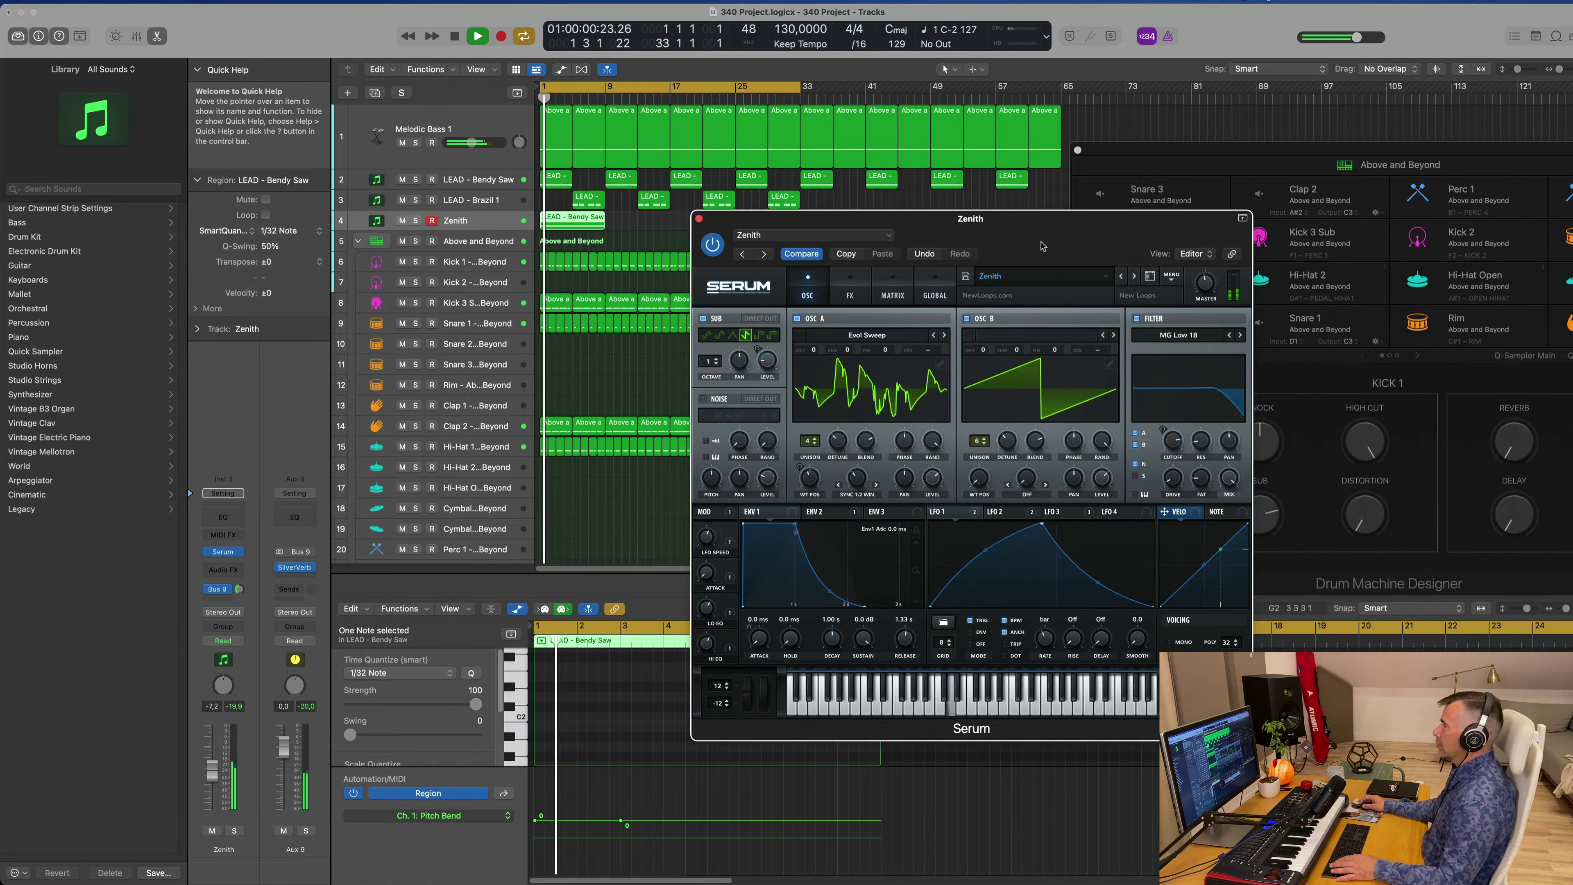
{"action": "left_click", "coordinate": [1120, 277]}
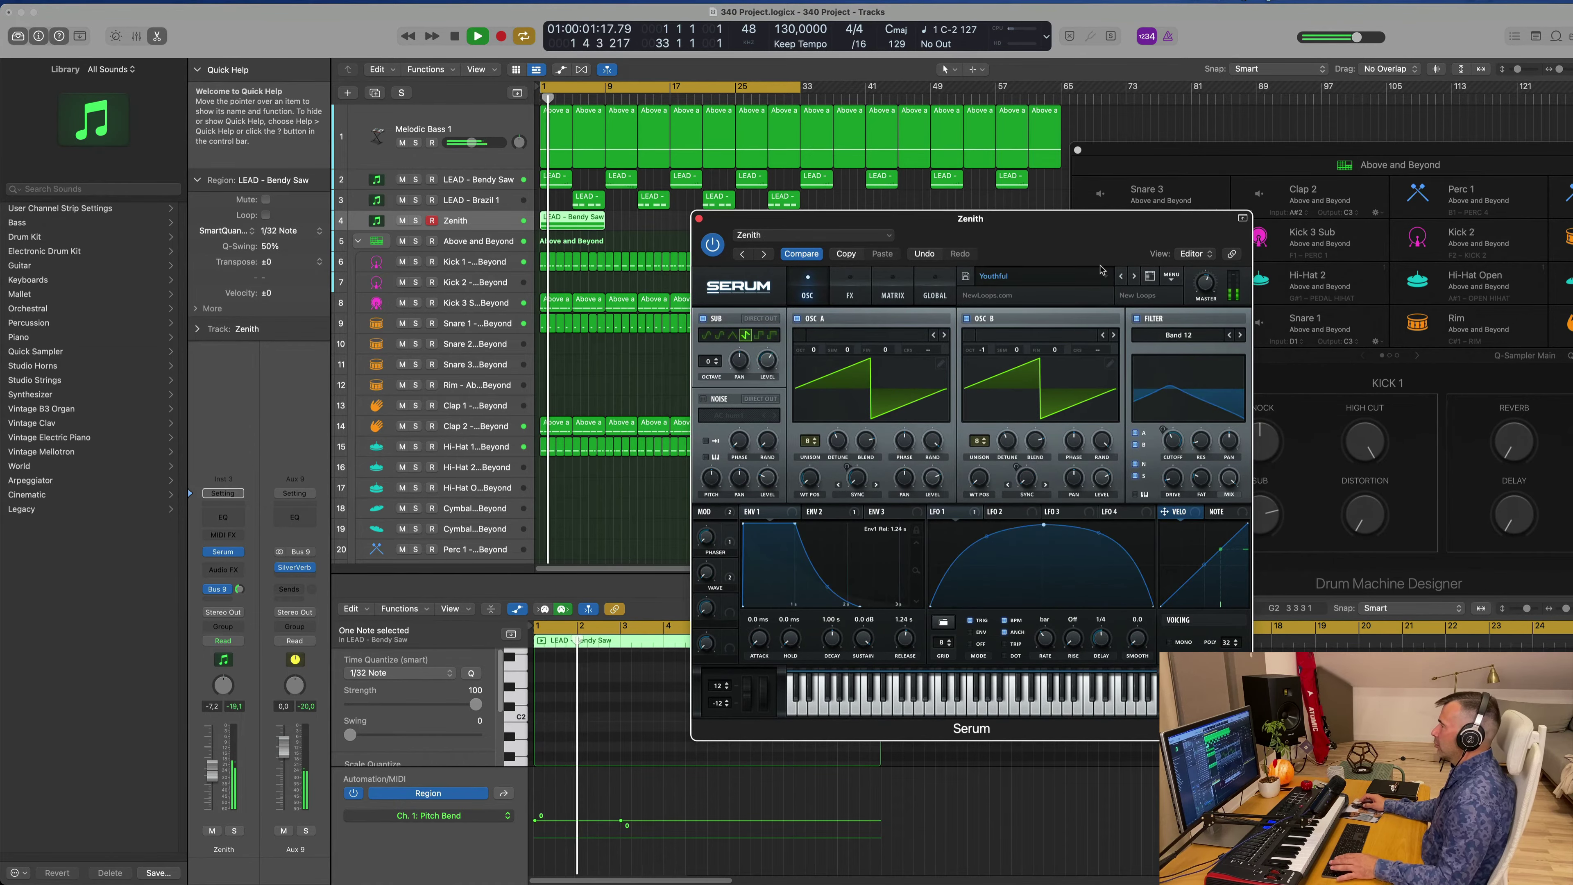
{"action": "left_click", "coordinate": [1122, 277]}
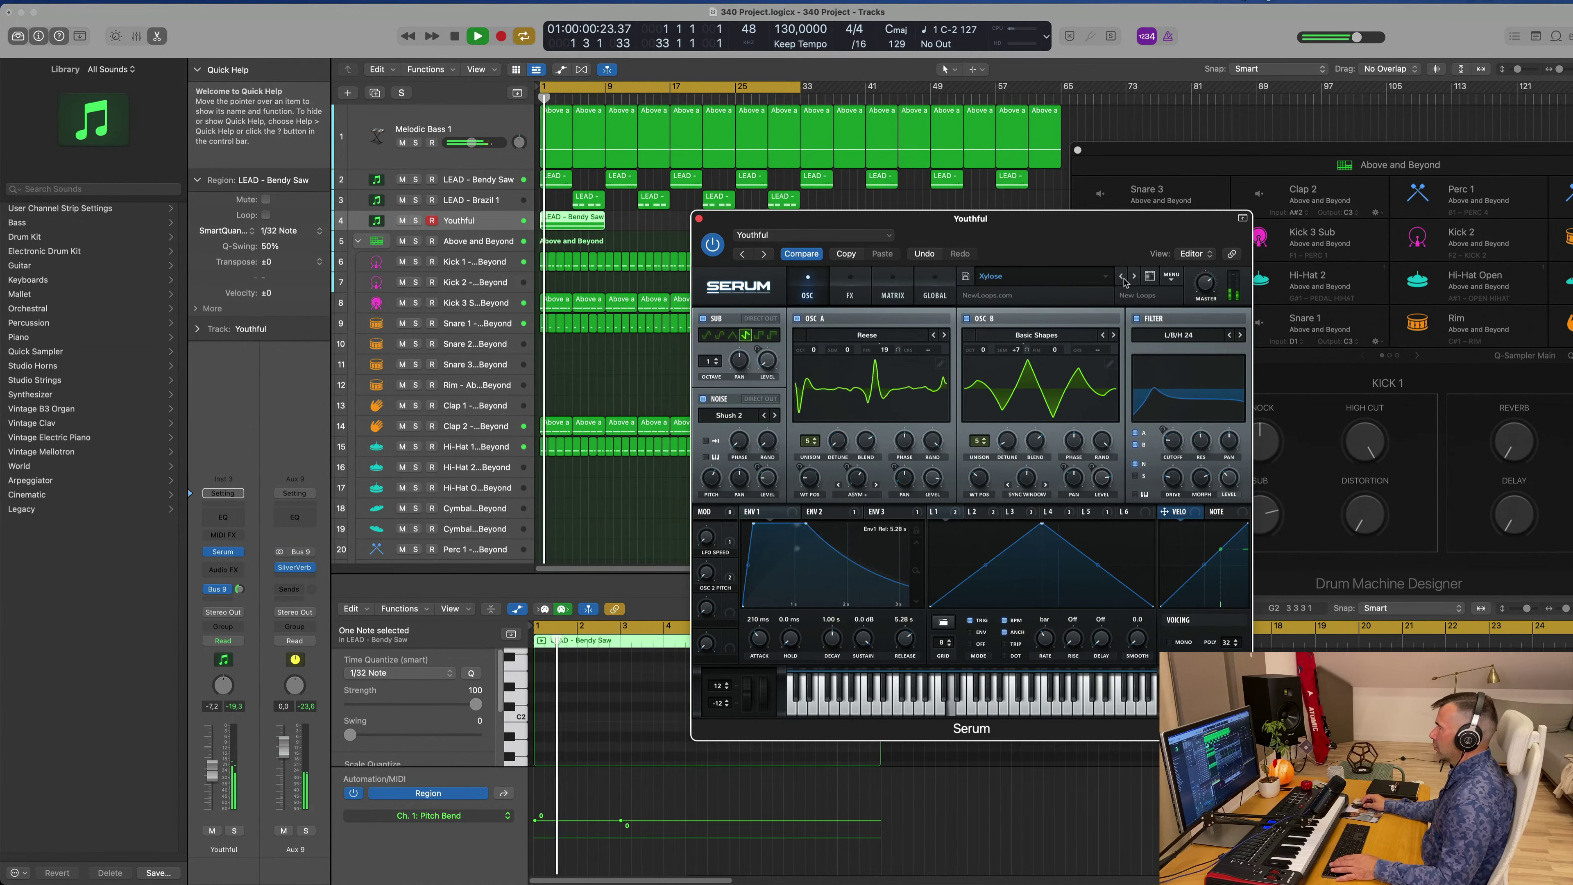
{"action": "left_click", "coordinate": [1121, 277]}
- Load the Zenith preset in Serum and lower the pad track's volume to about -8.2 dB
{"action": "left_click", "coordinate": [1133, 277]}
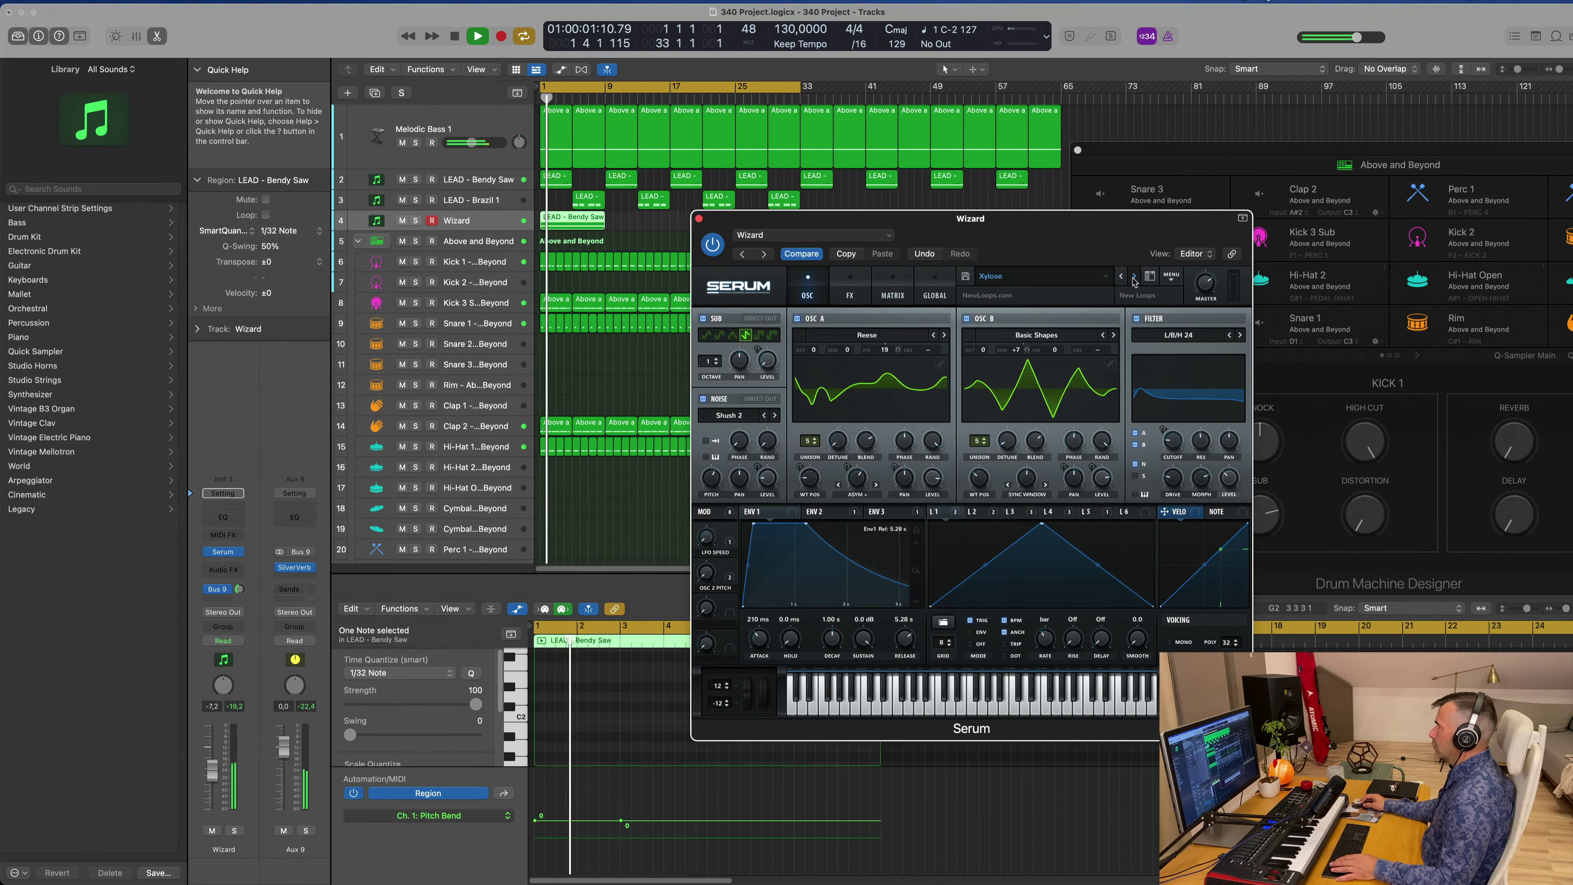
{"action": "left_click", "coordinate": [1134, 276]}
{"action": "left_click", "coordinate": [1133, 277]}
{"action": "mouse_move", "coordinate": [1045, 227]}
{"action": "left_mouse_down"}
{"action": "mouse_move", "coordinate": [1115, 192]}
{"action": "mouse_move", "coordinate": [922, 200]}
{"action": "mouse_move", "coordinate": [1035, 200]}
{"action": "left_mouse_up"}
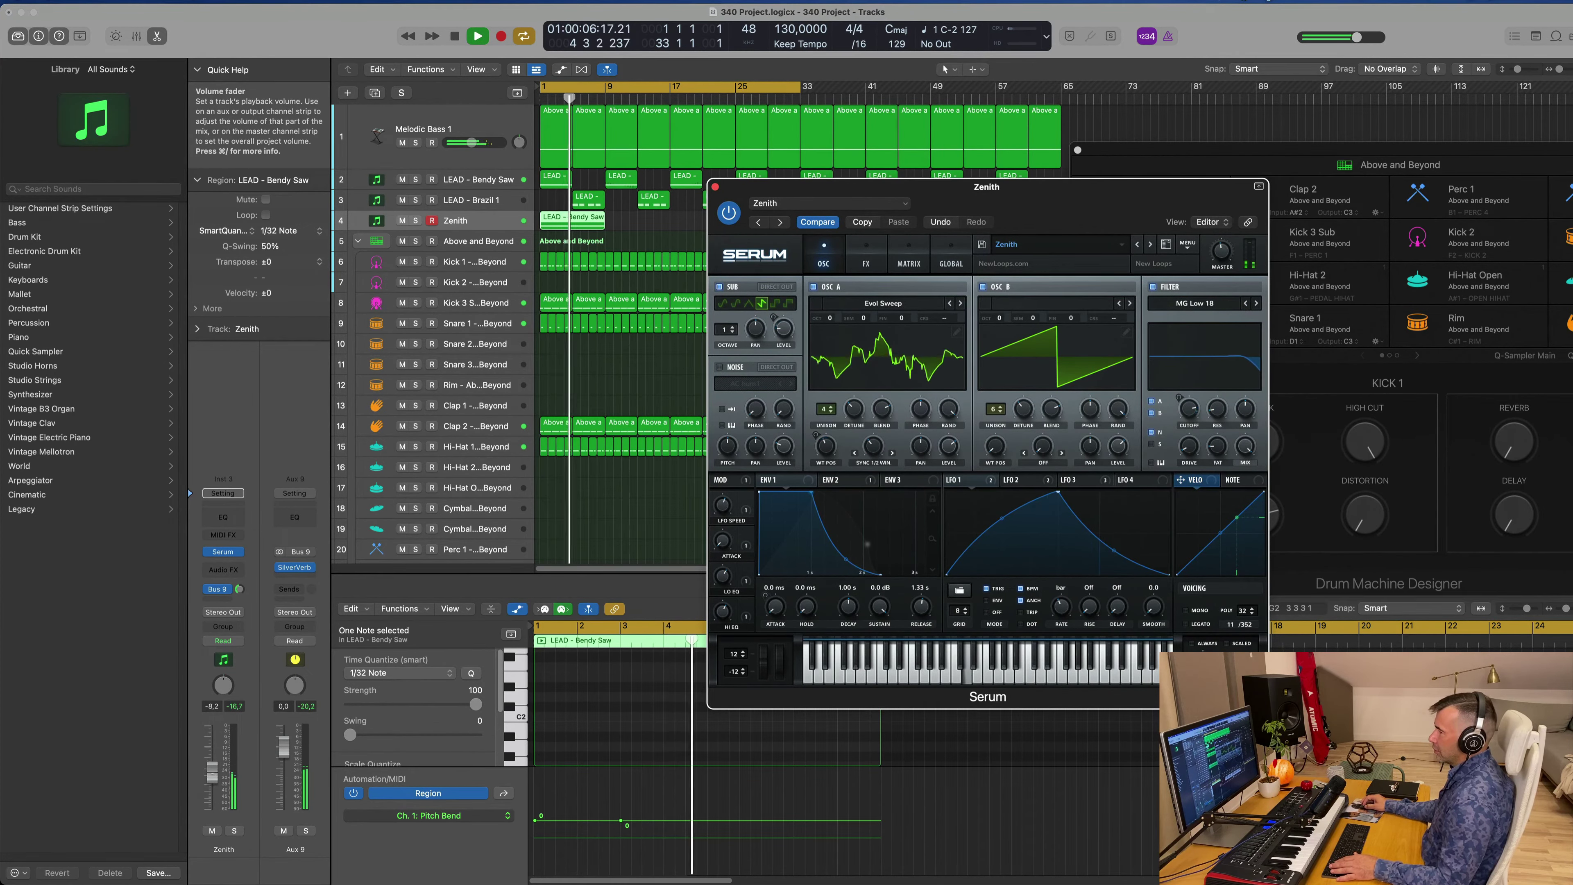
{"action": "left_click_drag", "start_coordinate": [213, 770], "coordinate": [213, 778]}
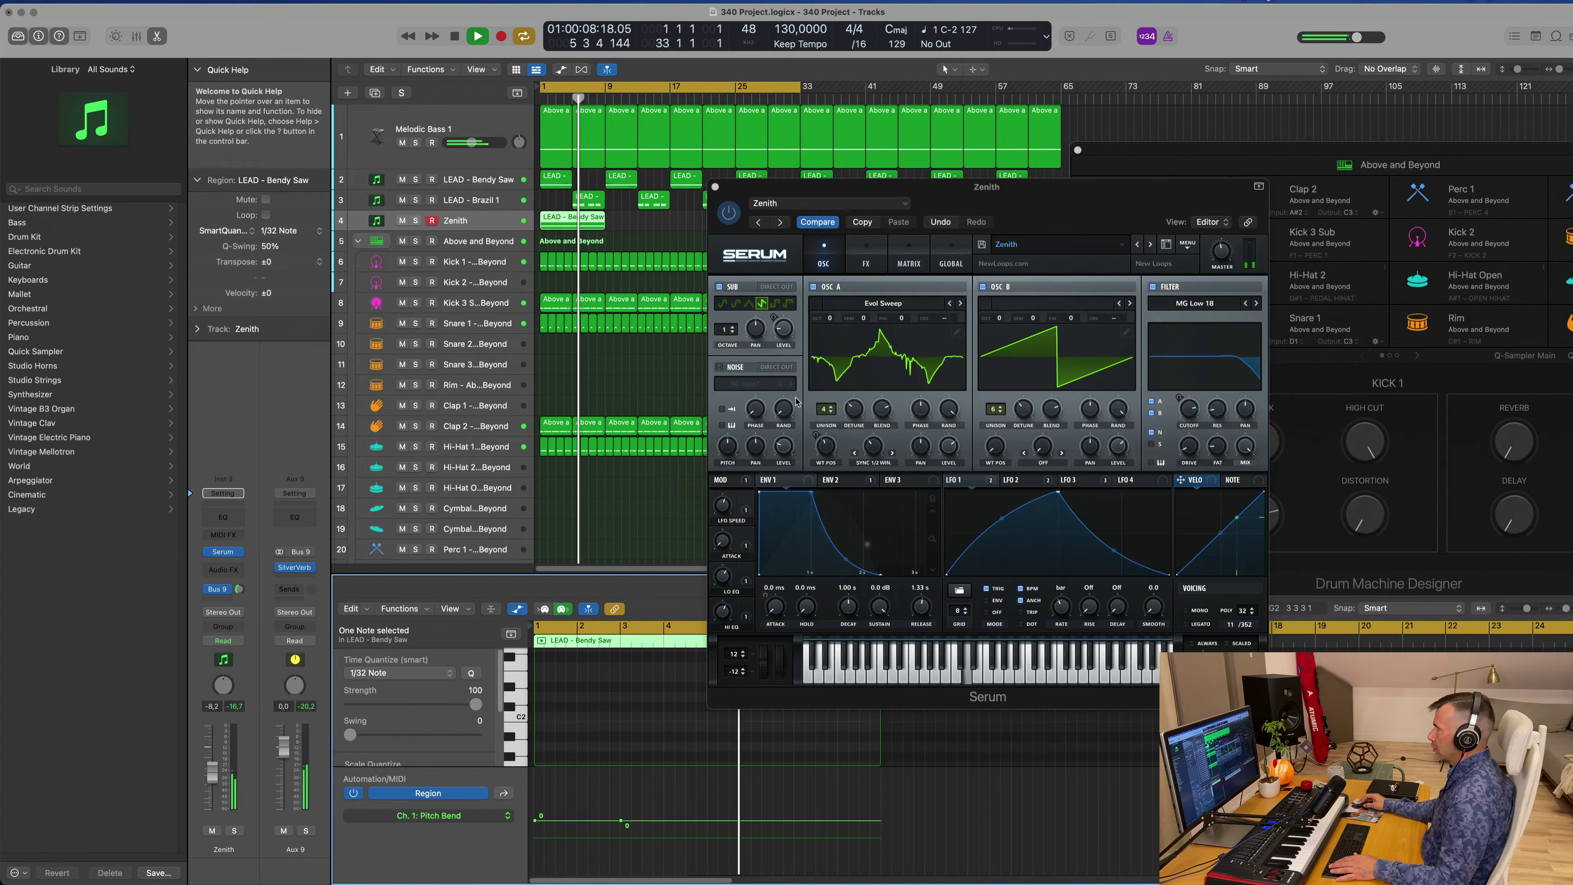
- Repeat the Zenith pad region once so the part reaches bar 17, and close Serum
{"action": "left_click_drag", "start_coordinate": [1091, 185], "coordinate": [1292, 196]}
{"action": "left_click_drag", "start_coordinate": [688, 224], "coordinate": [570, 241]}
{"action": "key", "text": "super+r"}
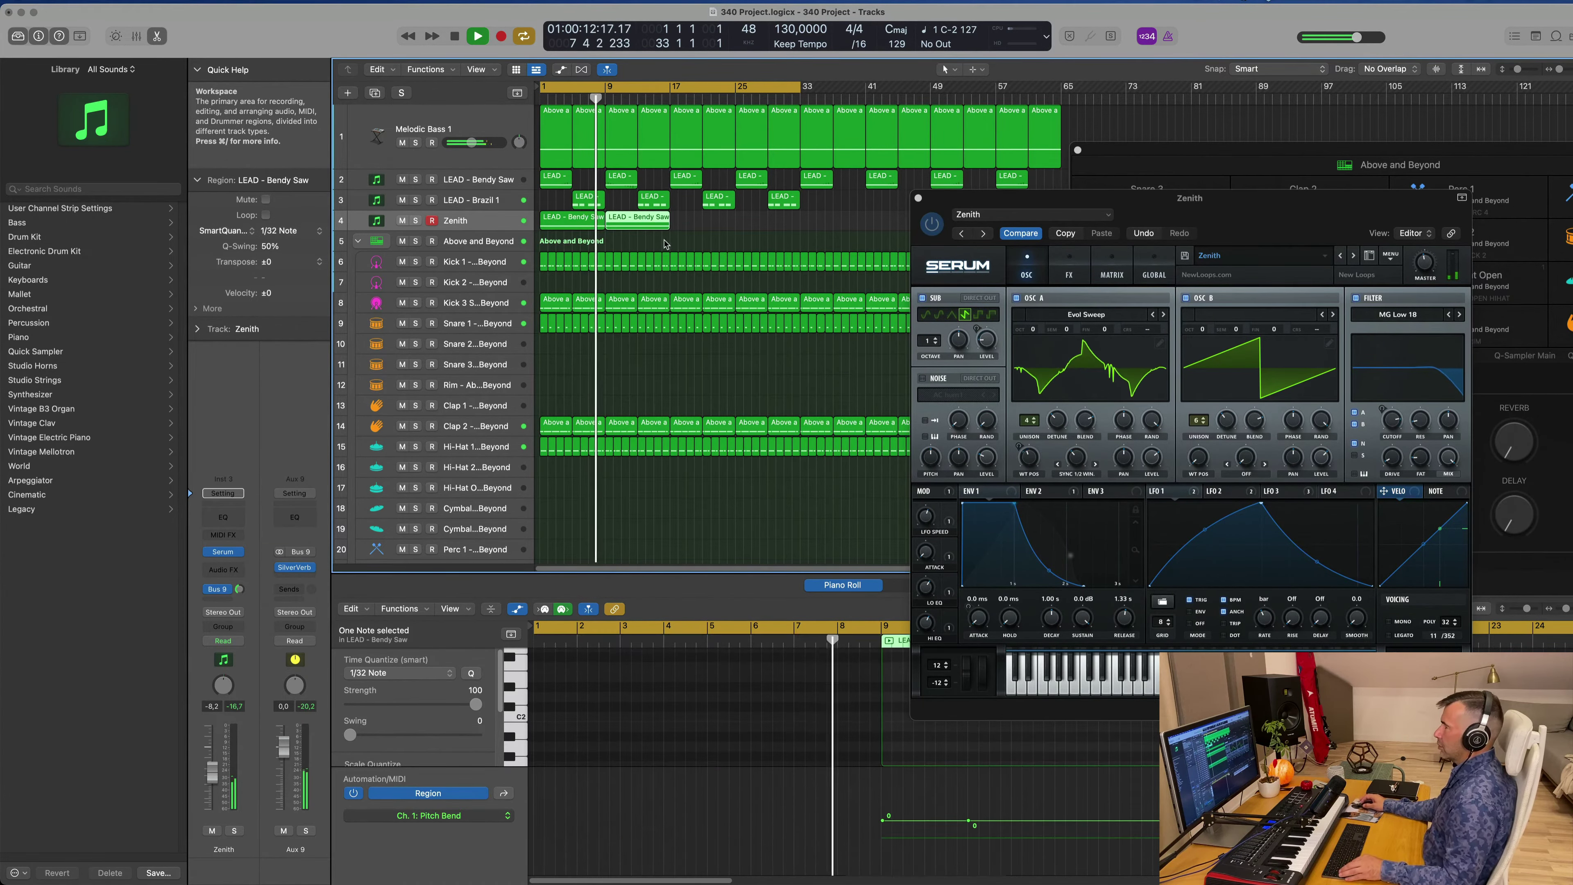
{"action": "left_click_drag", "start_coordinate": [1260, 215], "coordinate": [1021, 255]}
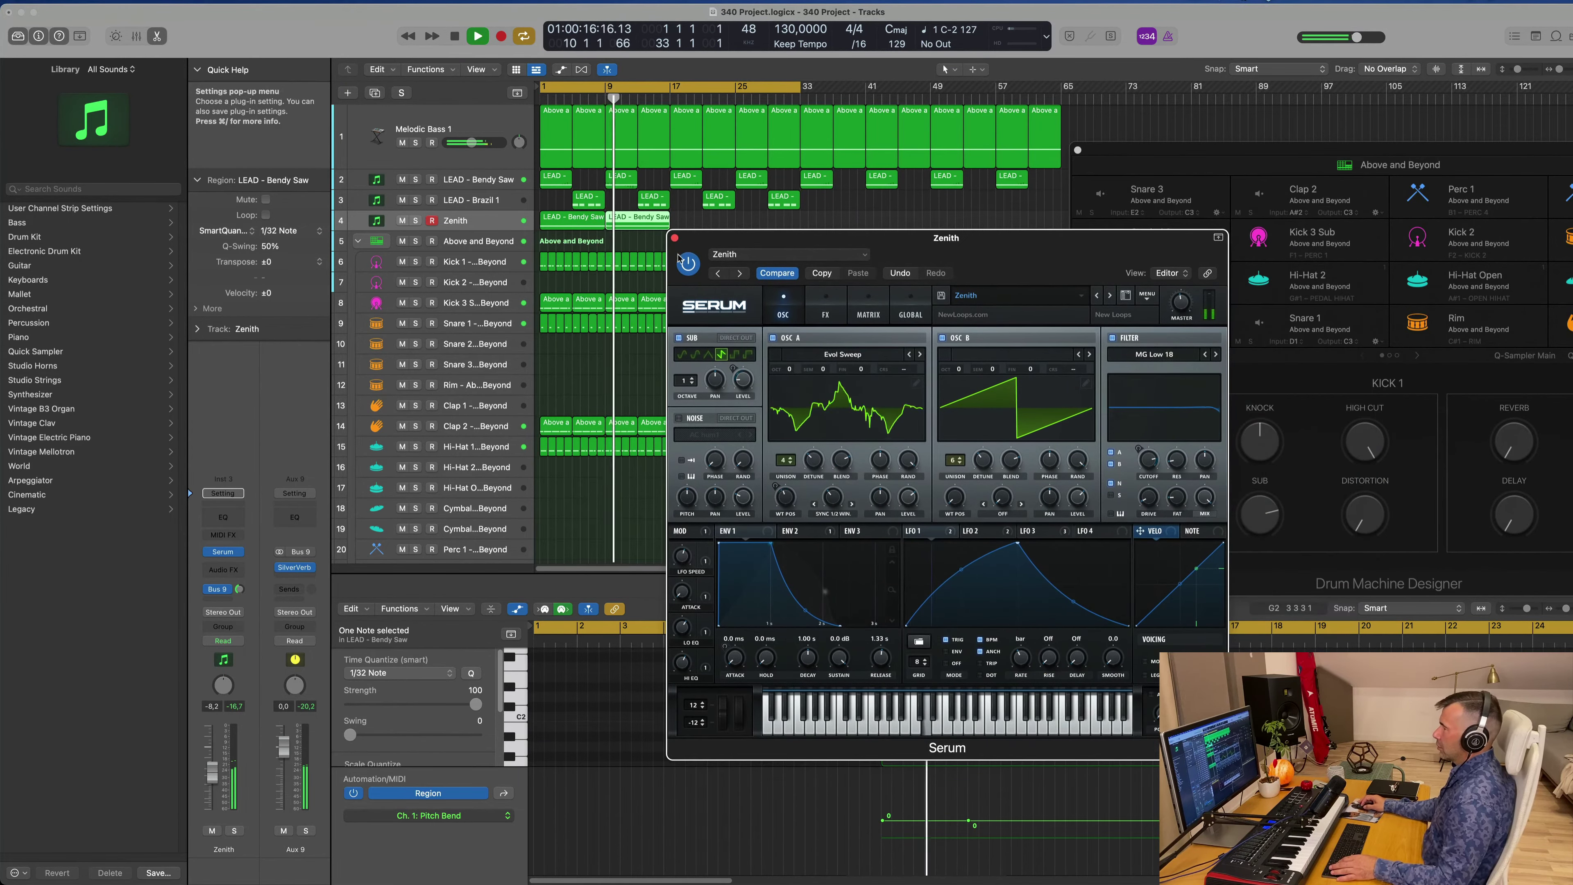
{"action": "left_click", "coordinate": [675, 238]}
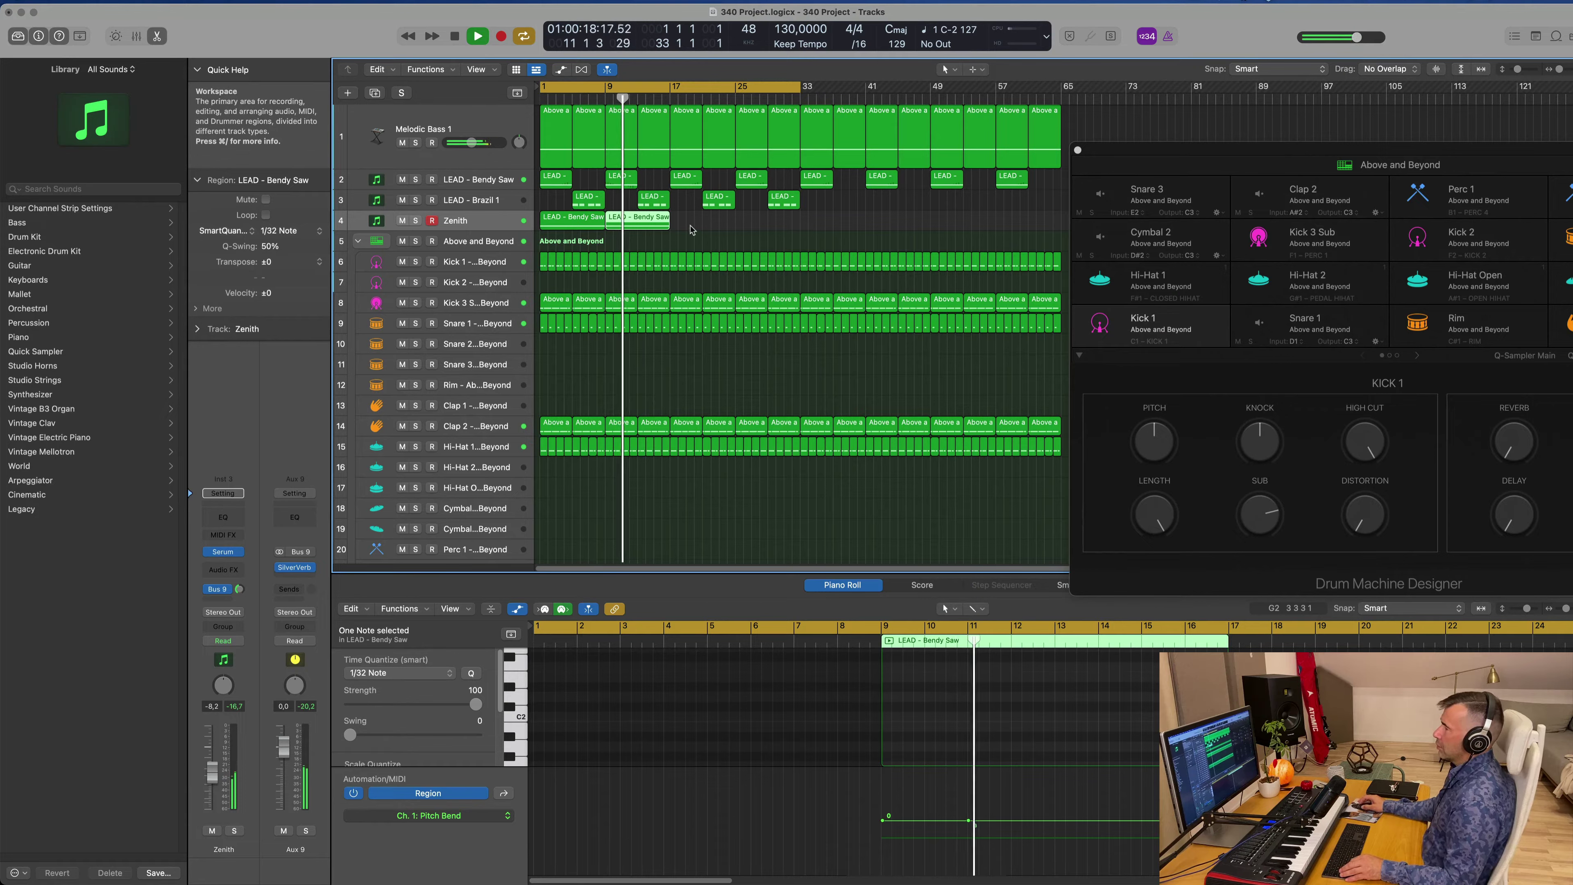
- Repeat the two Zenith pad regions together until they fill the track to bar 65, and close the Drum Machine Designer window
{"action": "left_click_drag", "start_coordinate": [692, 229], "coordinate": [542, 228]}
{"action": "key", "text": "super+r"}
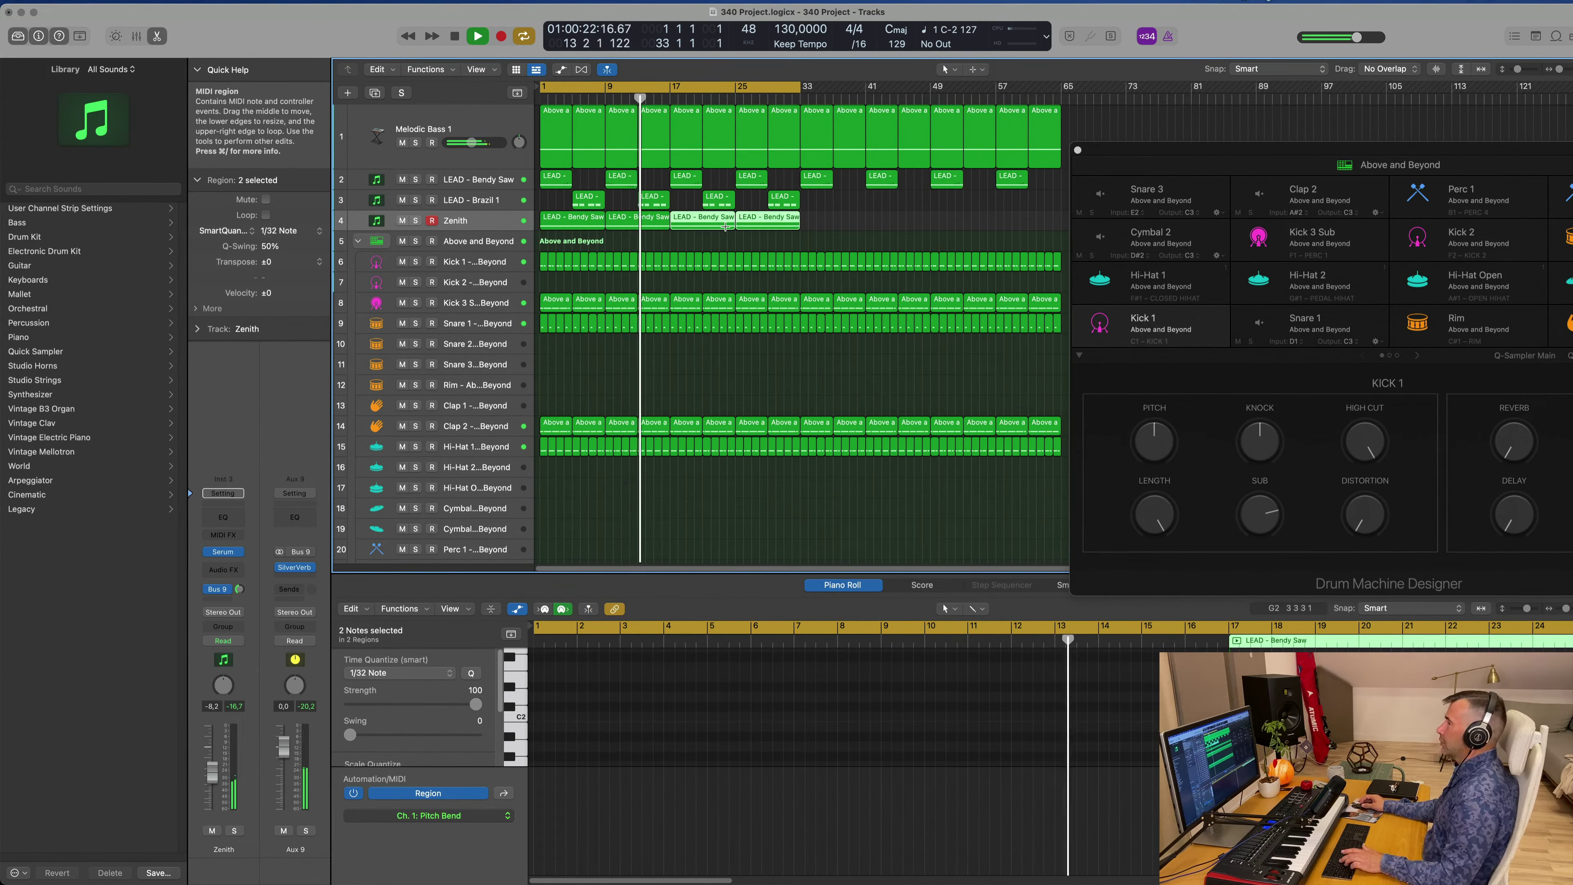
{"action": "key", "text": "super+r"}
{"action": "key", "text": "super+r"}
{"action": "left_click", "coordinate": [1078, 150]}
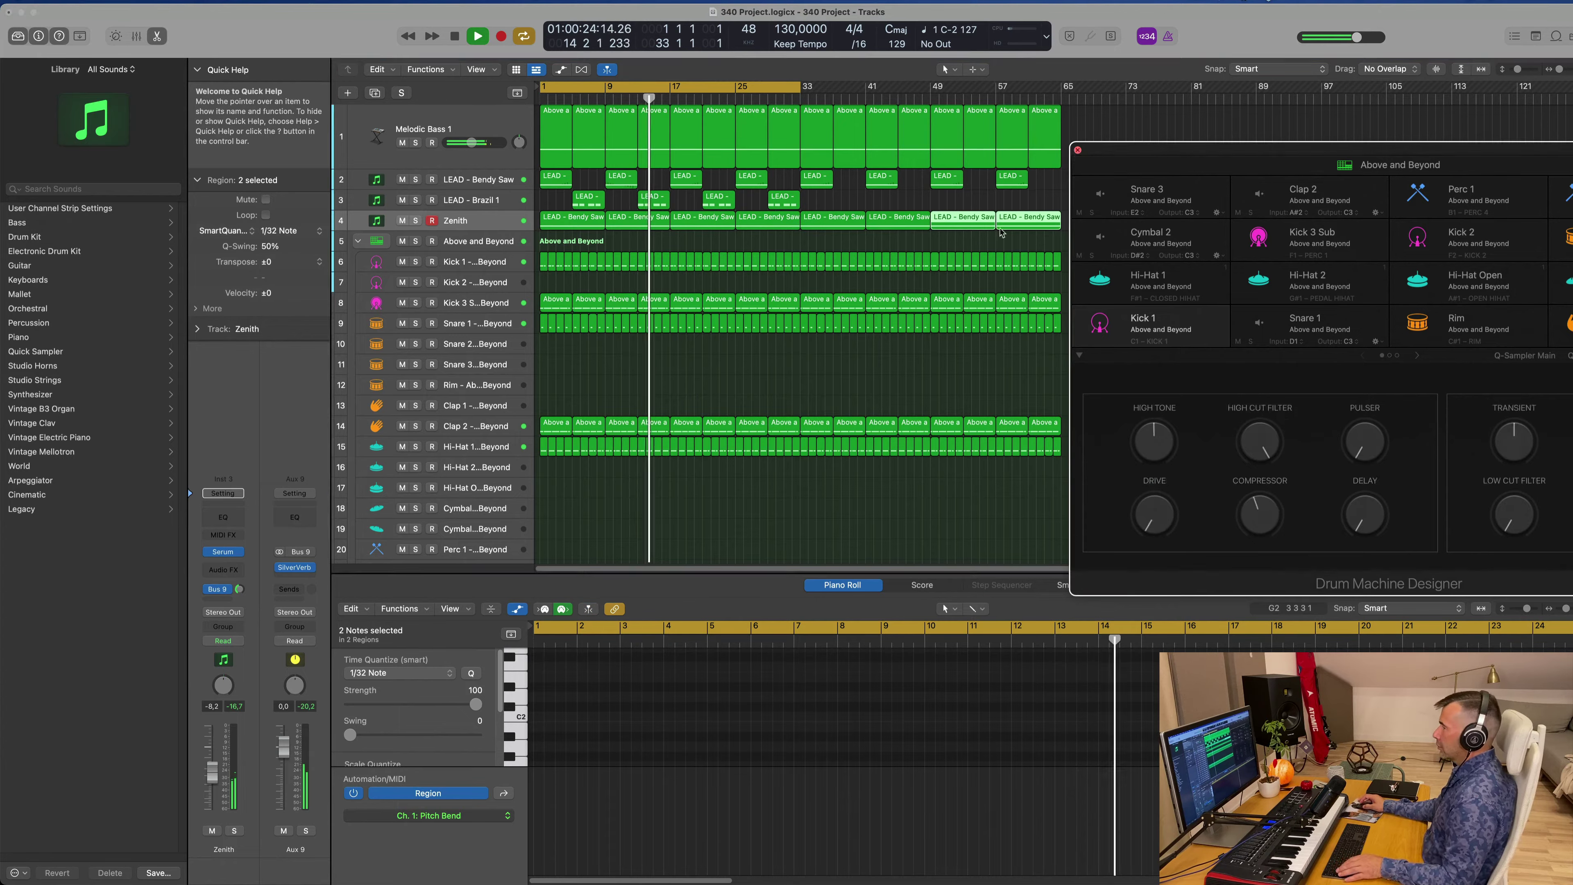
{"action": "left_click", "coordinate": [458, 129]}
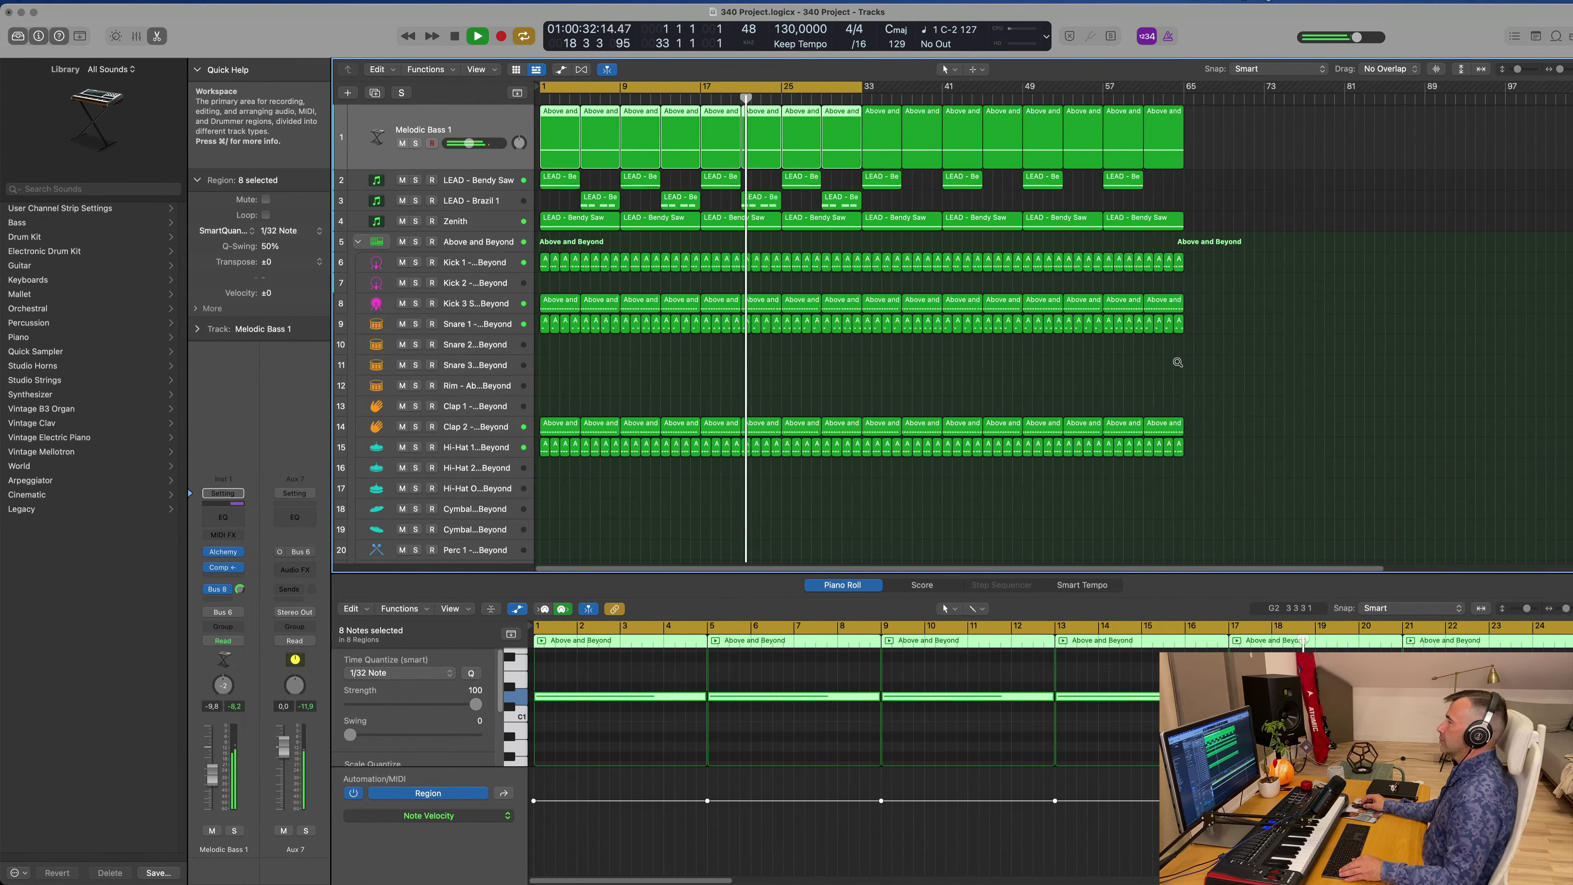
{"action": "left_click", "coordinate": [742, 382]}
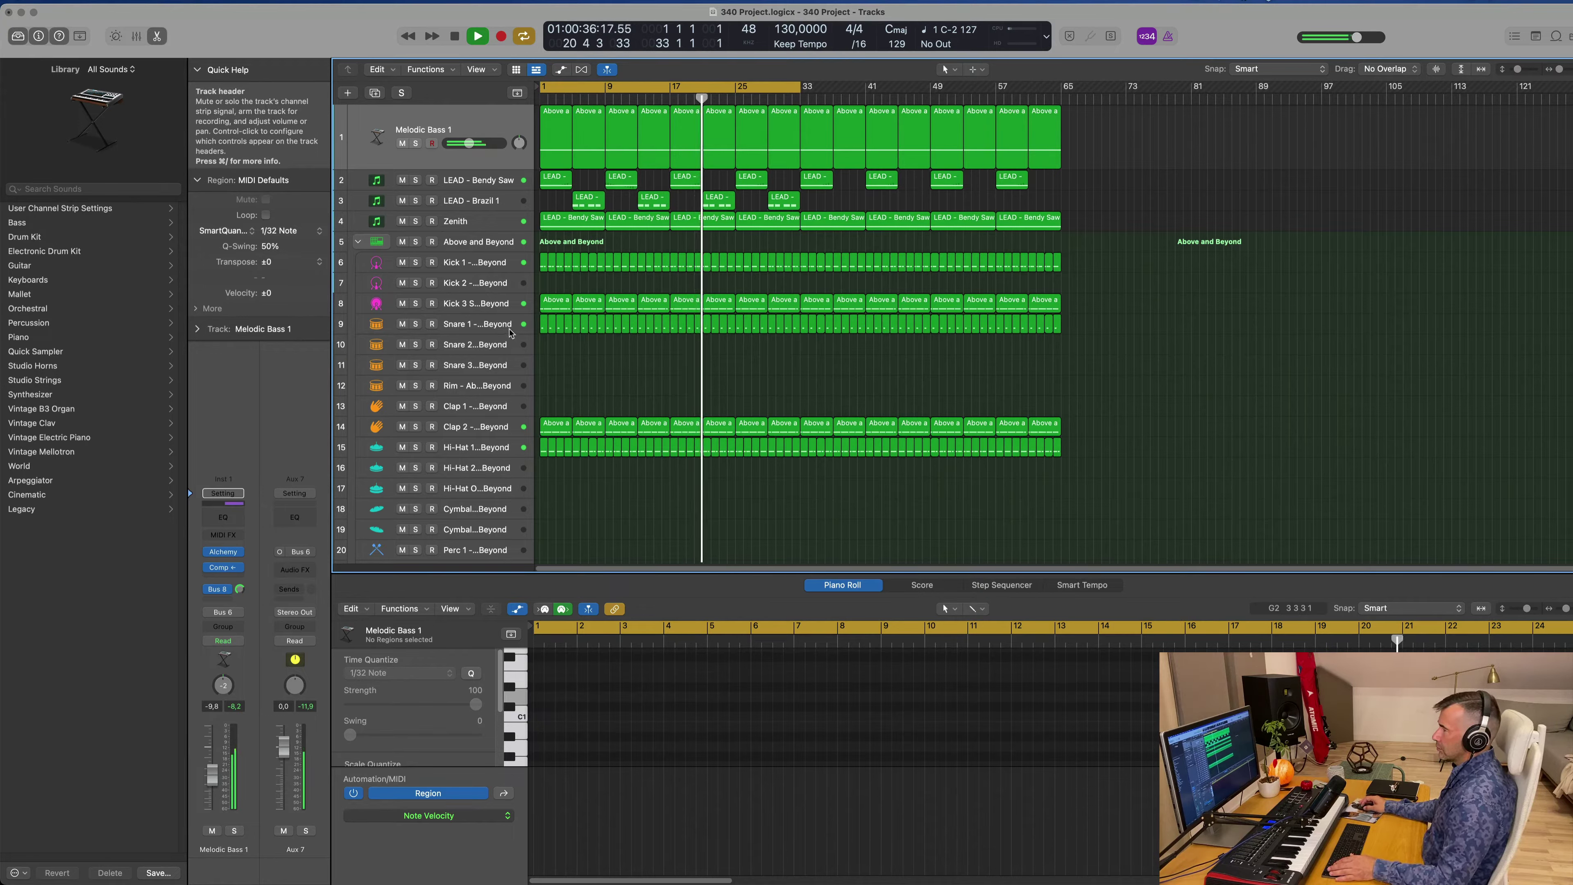
- Copy all the Above and Beyond Snare 1 regions onto the Snare 1 track of the Roland TR-909 kit
{"action": "left_click", "coordinate": [471, 323]}
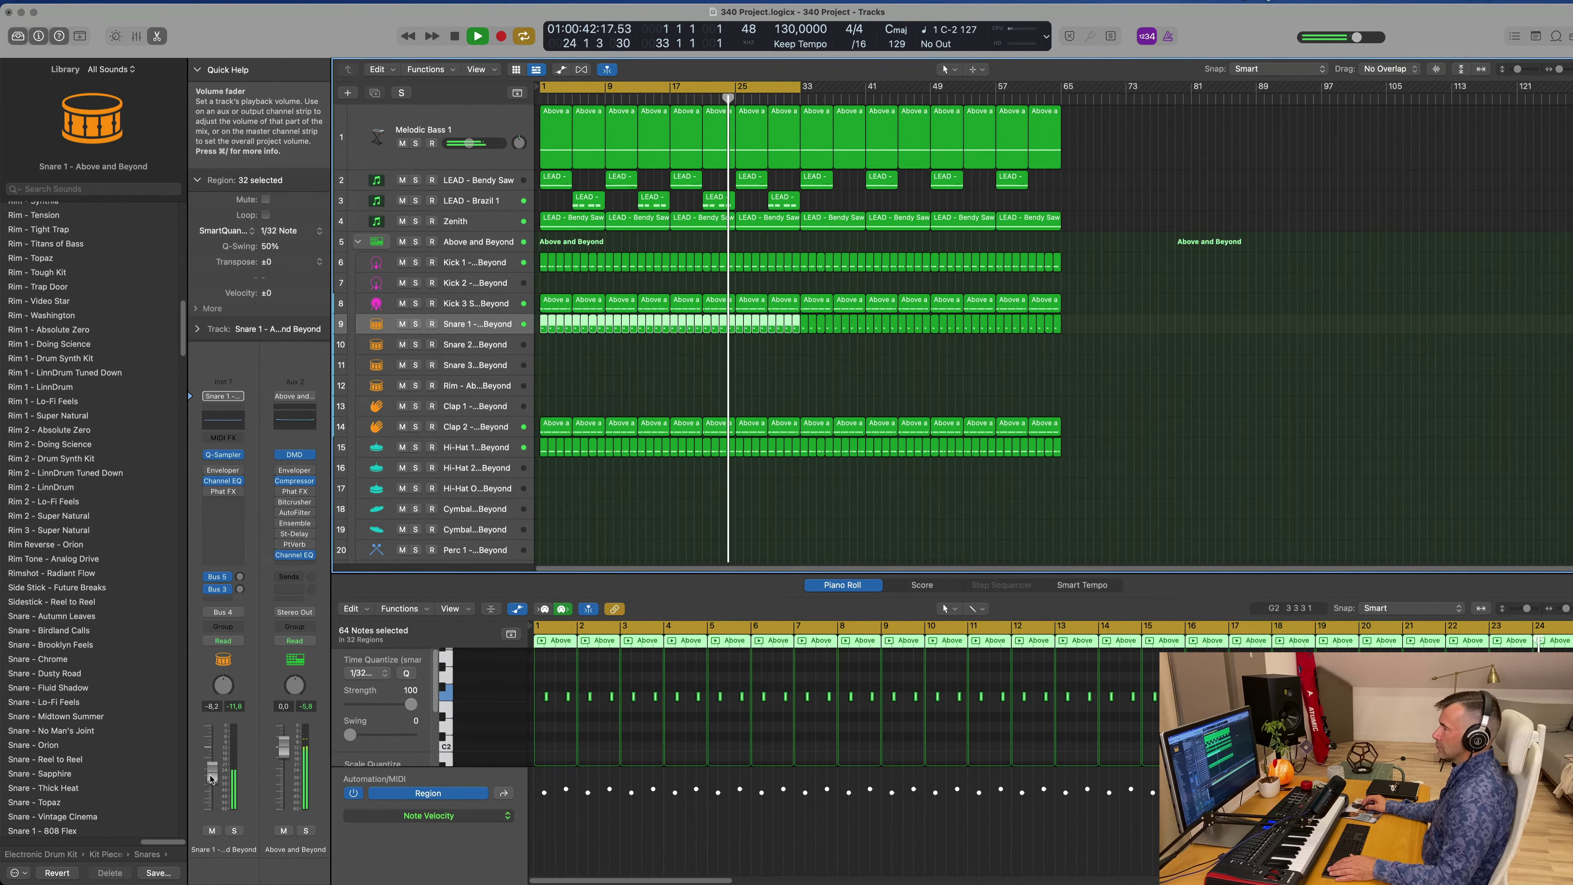
{"action": "scroll", "coordinate": [515, 317], "scroll_direction": "down", "scroll_amount": 5}
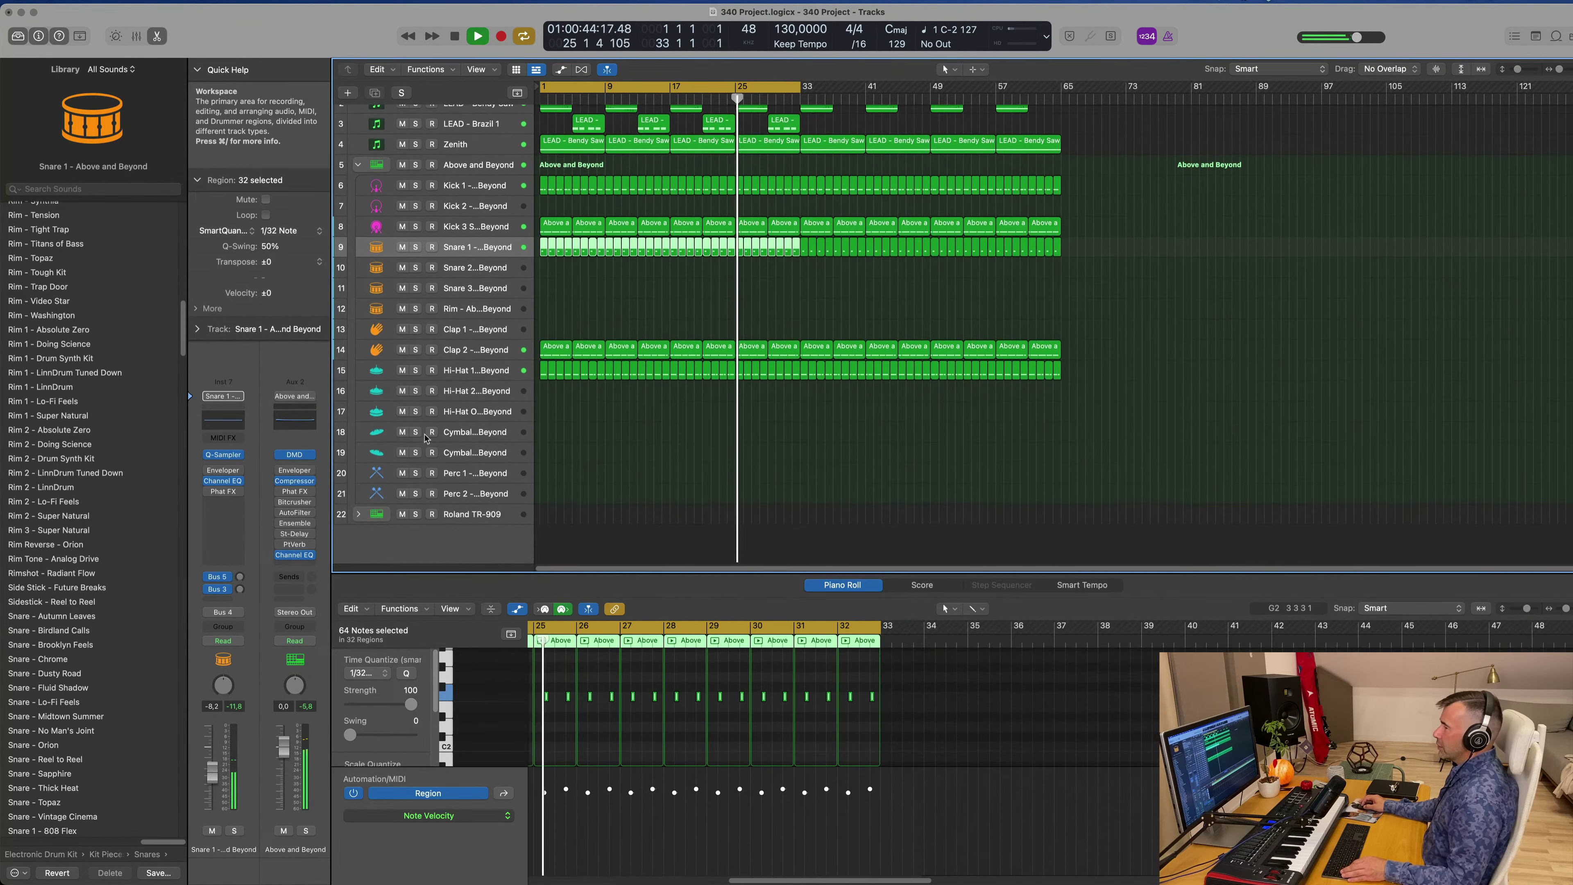
{"action": "left_click", "coordinate": [358, 514]}
{"action": "scroll", "coordinate": [585, 413], "scroll_direction": "down", "scroll_amount": 1}
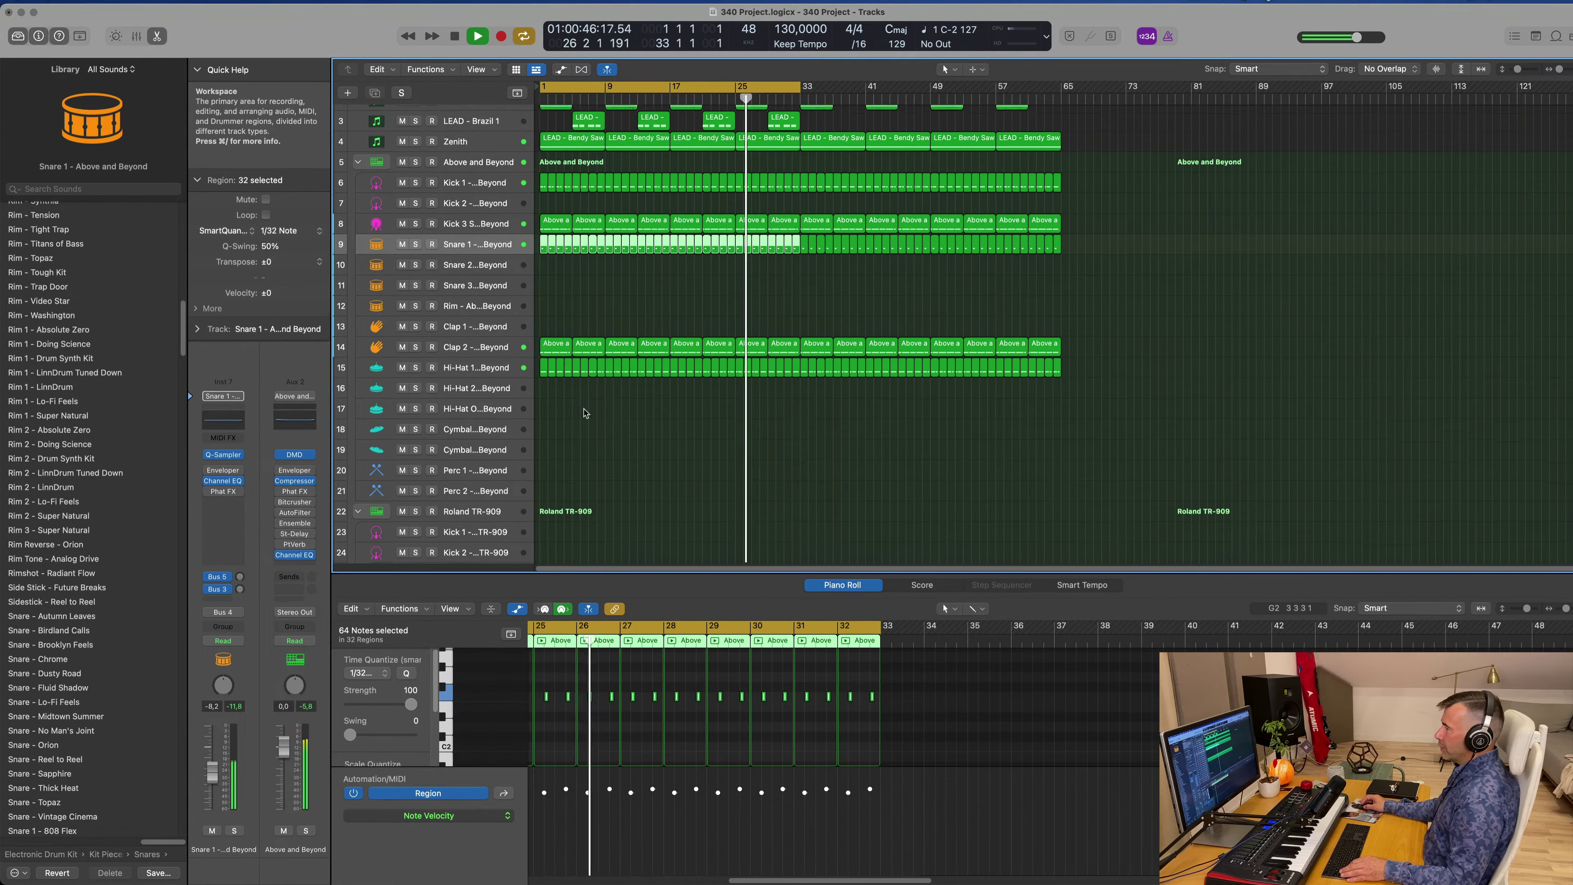
{"action": "scroll", "coordinate": [585, 413], "scroll_direction": "down", "scroll_amount": 3}
{"action": "left_click", "coordinate": [995, 209]}
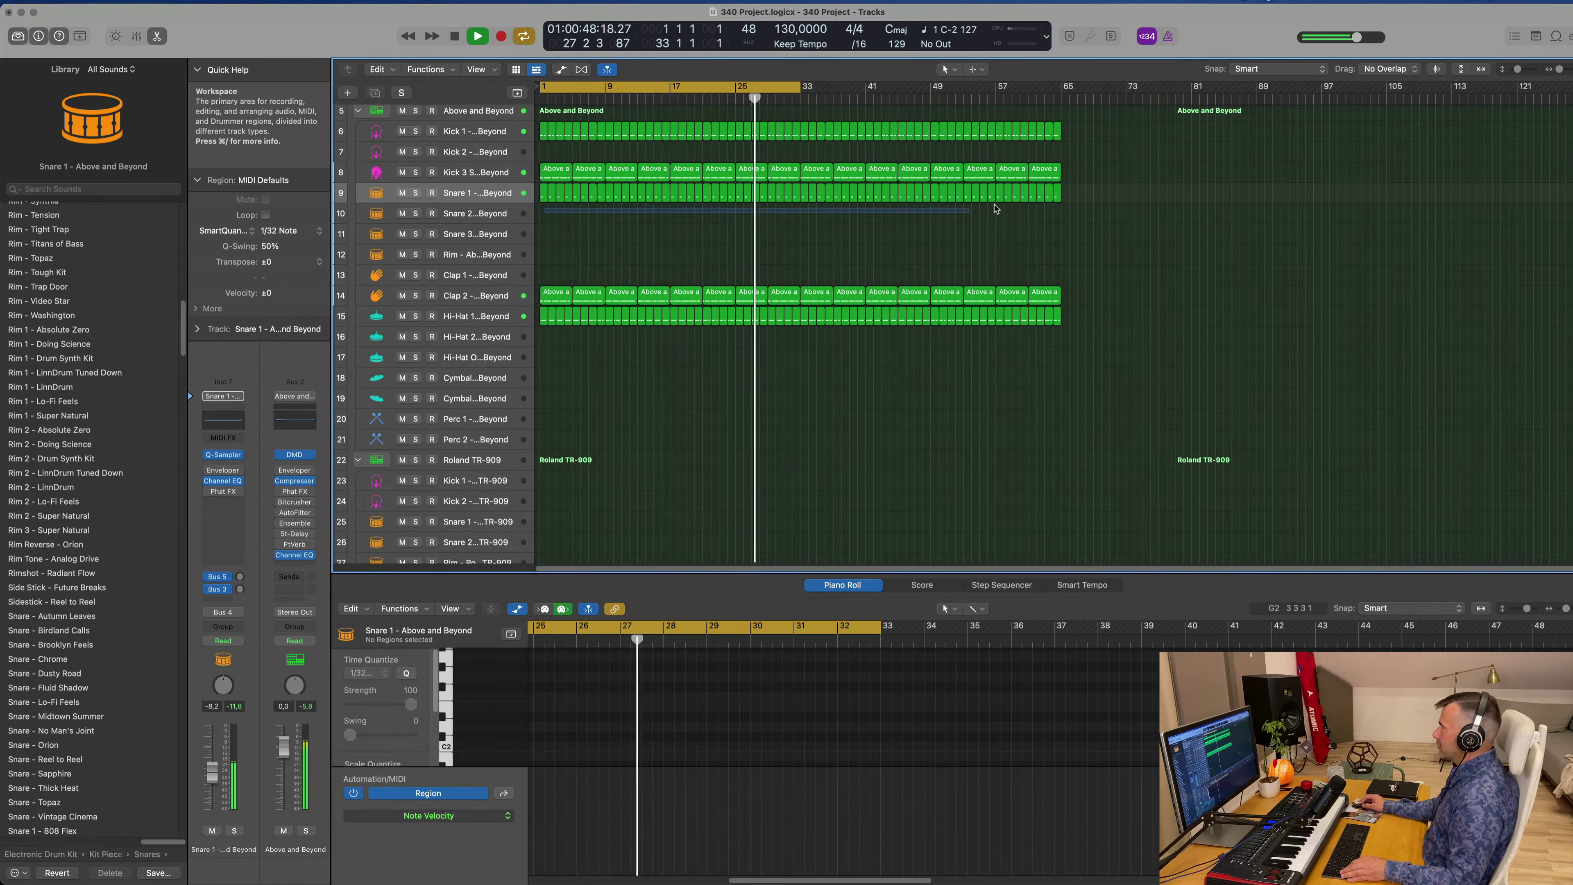
{"action": "left_click_drag", "start_coordinate": [995, 209], "coordinate": [542, 196]}
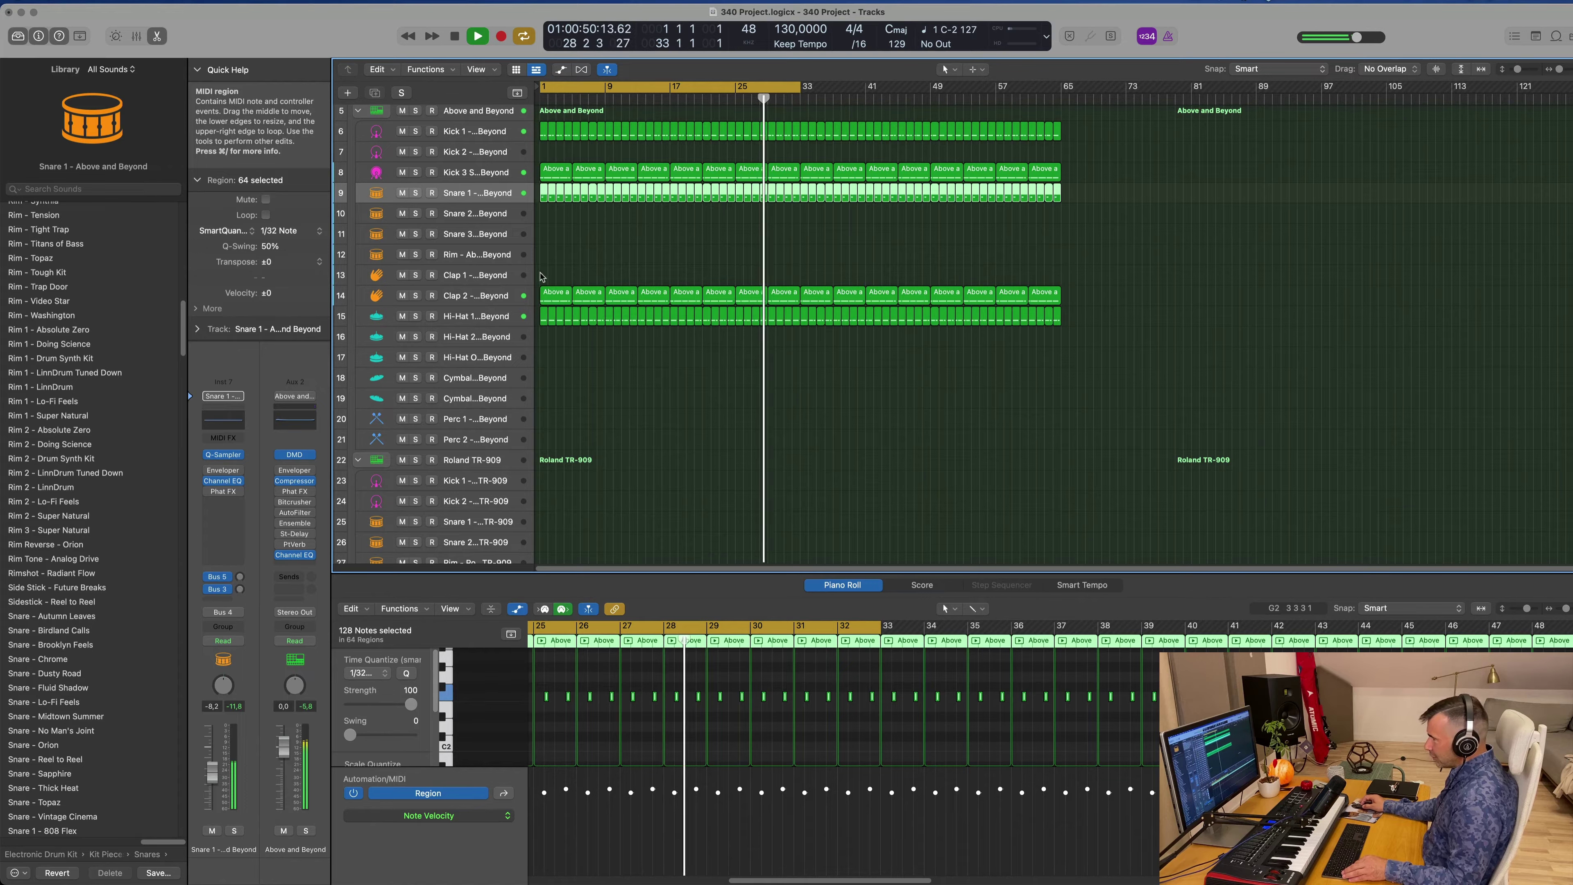
{"action": "left_click_drag", "start_coordinate": [543, 277], "coordinate": [542, 525]}
- Replay from the start and set the TR-909 Snare 1 track's volume to about -8.6 dB
{"action": "key", "text": "space"}
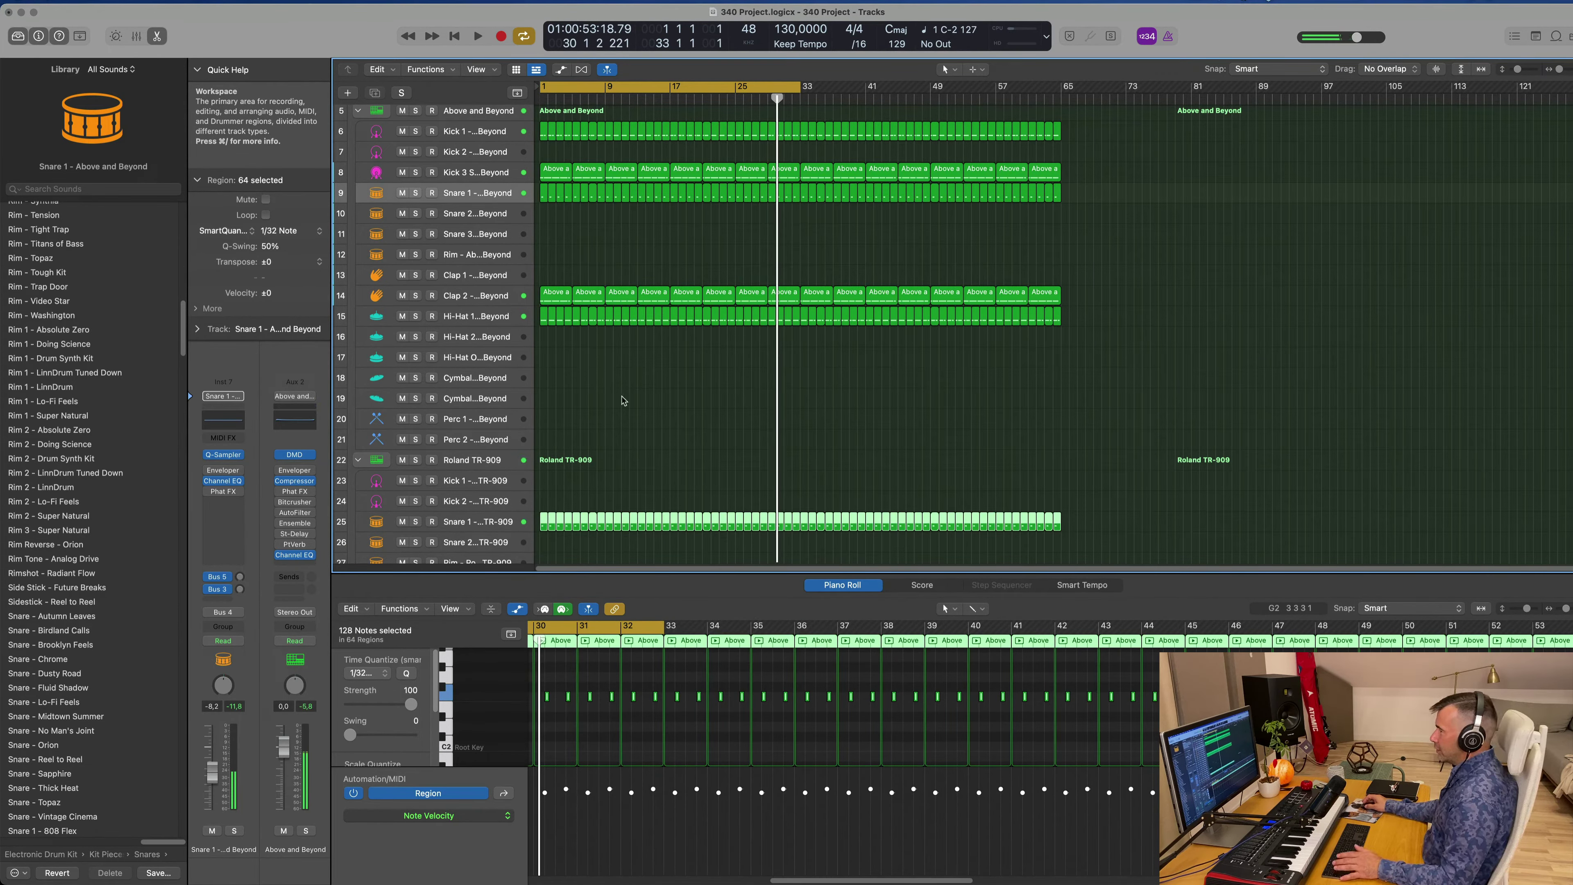
{"action": "key", "text": "Return"}
{"action": "key", "text": "space"}
{"action": "left_click", "coordinate": [506, 513]}
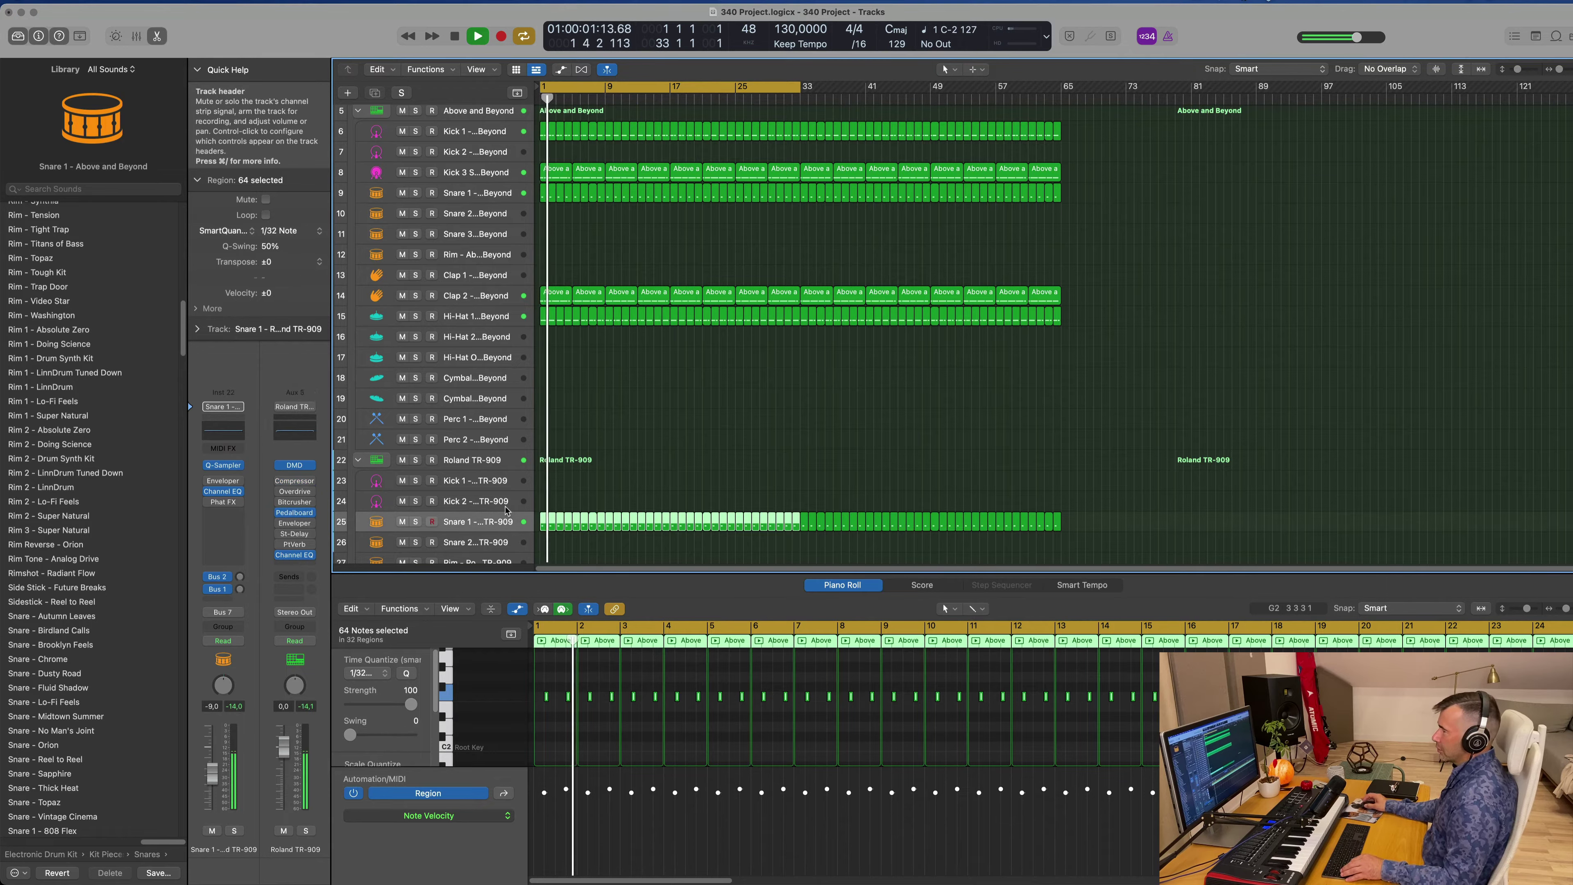
{"action": "key", "text": "Return"}
{"action": "key", "text": "Return"}
{"action": "key", "text": "Return"}
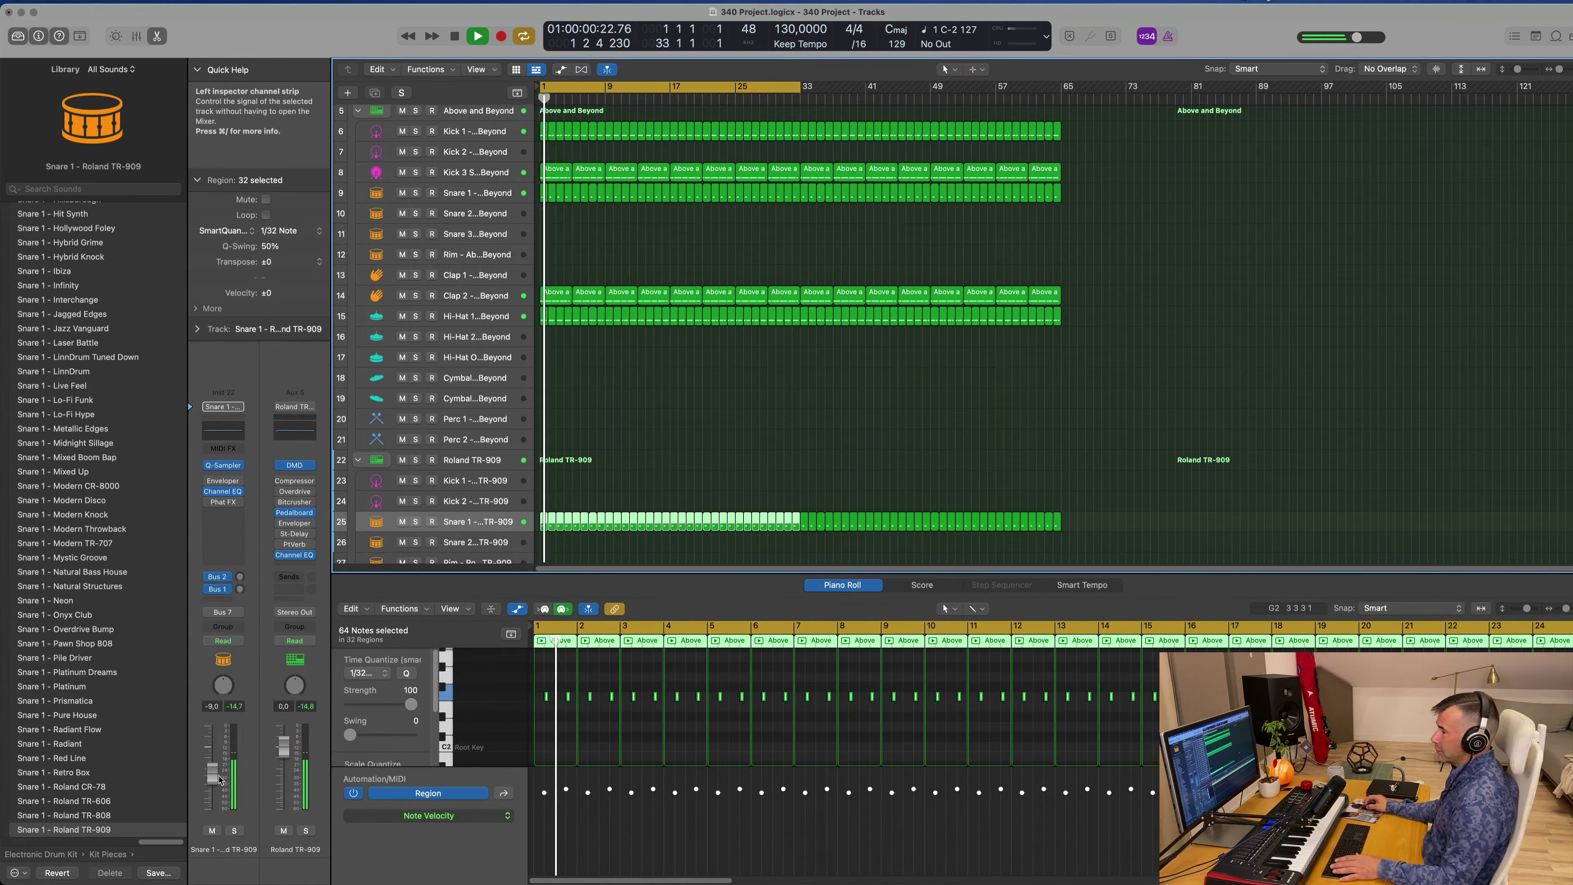
{"action": "left_click_drag", "start_coordinate": [217, 779], "coordinate": [217, 778]}
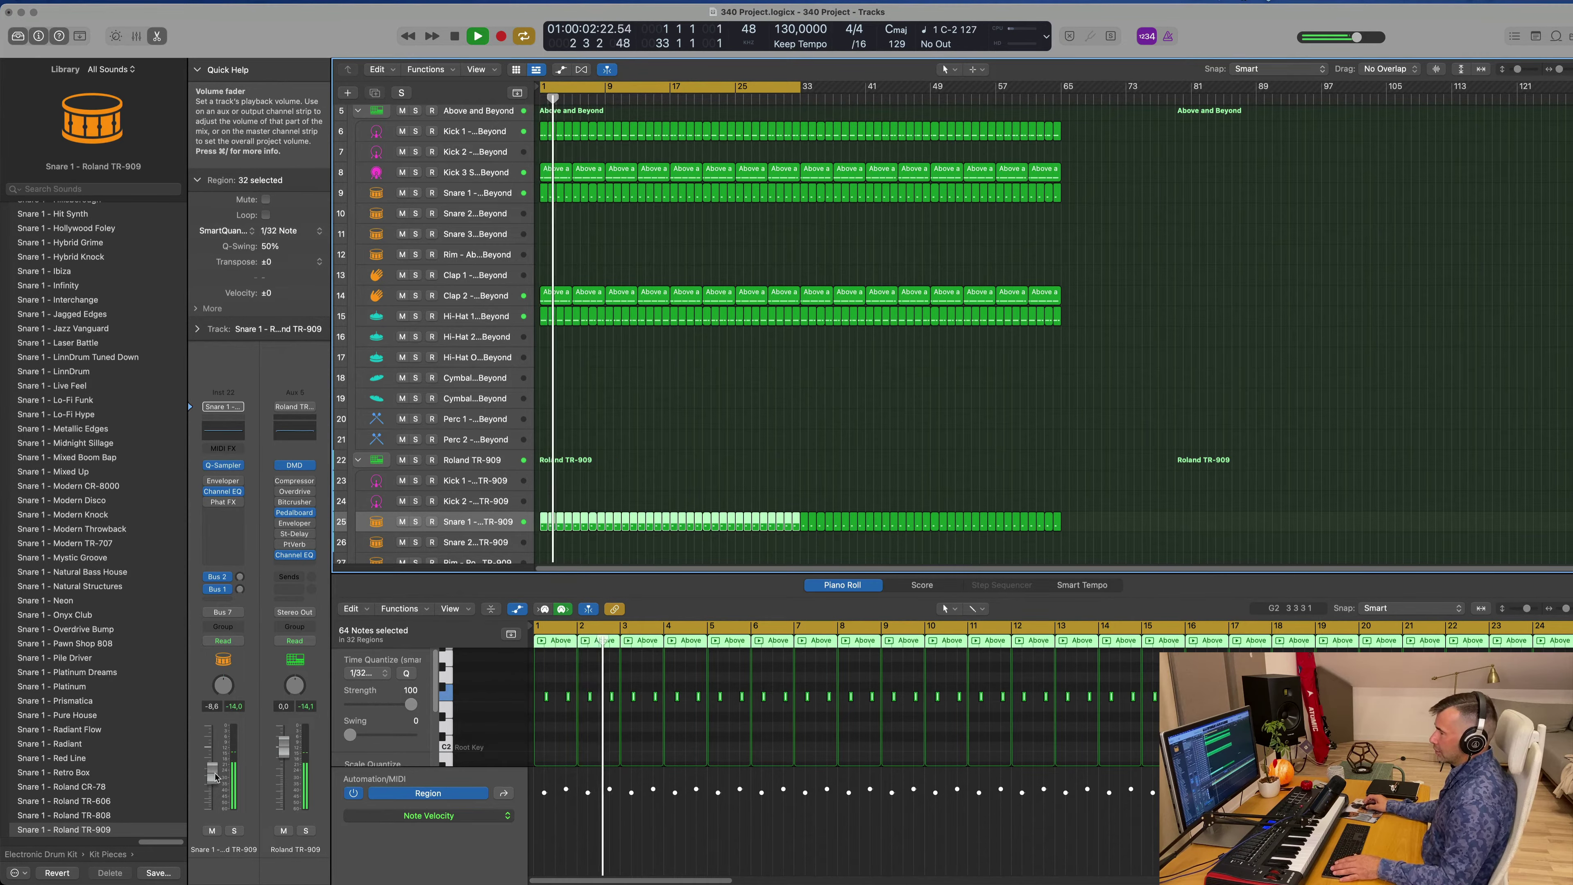
- Copy the first Above and Beyond Hi-Hat 1 region onto the Roland TR-909's closed hi-hat track at bar 1
{"action": "scroll", "coordinate": [643, 439], "scroll_direction": "up", "scroll_amount": 2}
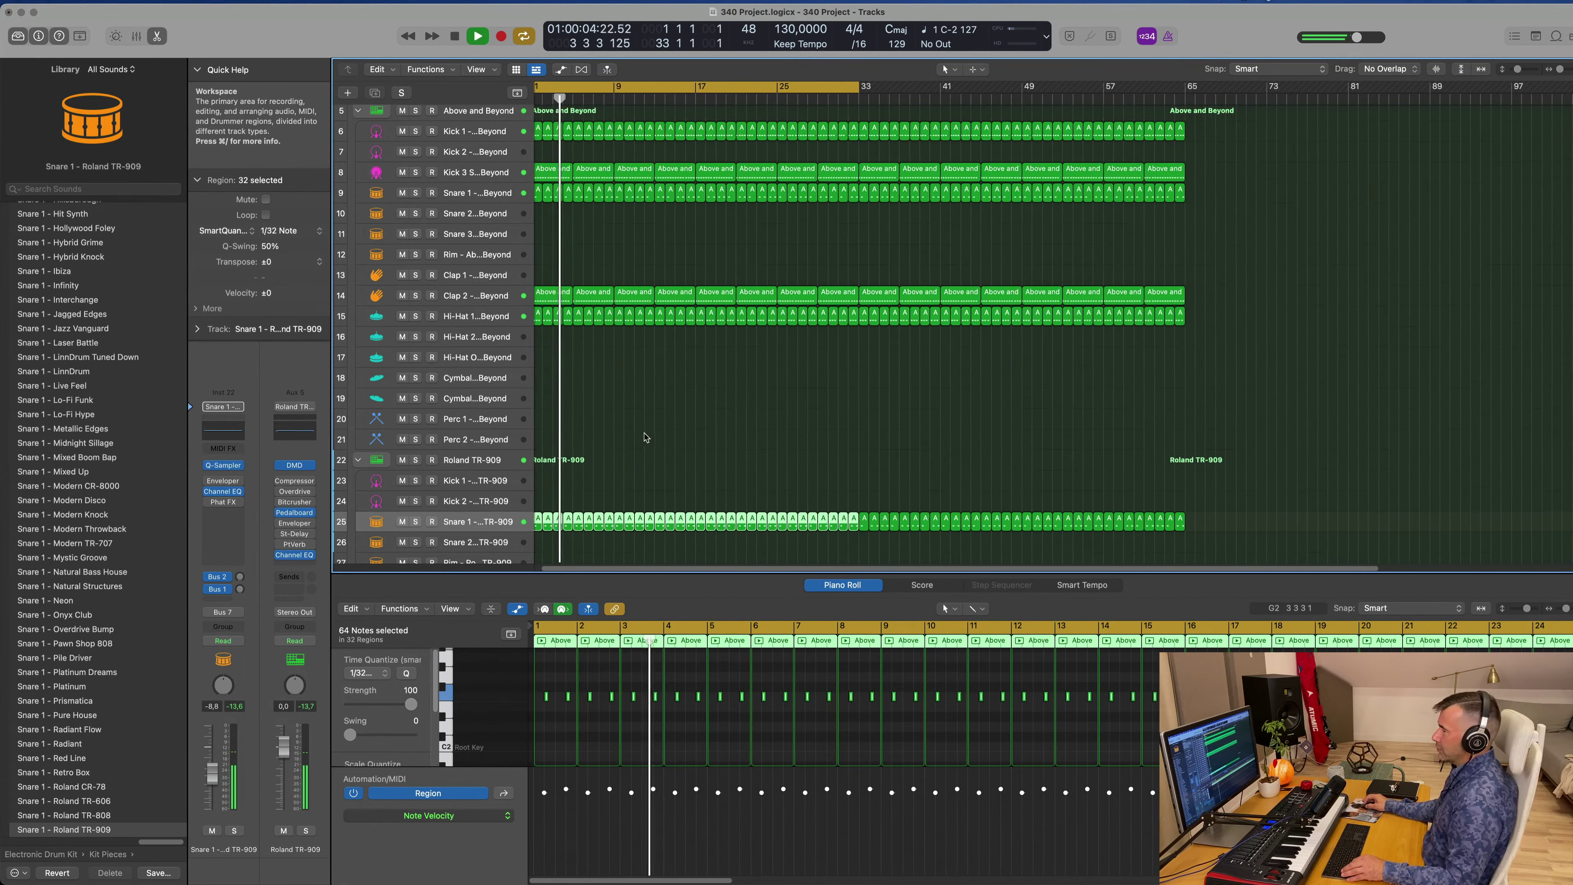
{"action": "scroll", "coordinate": [644, 436], "scroll_direction": "down", "scroll_amount": 3}
{"action": "scroll", "coordinate": [644, 436], "scroll_direction": "down", "scroll_amount": 2}
{"action": "scroll", "coordinate": [614, 414], "scroll_direction": "down", "scroll_amount": 2}
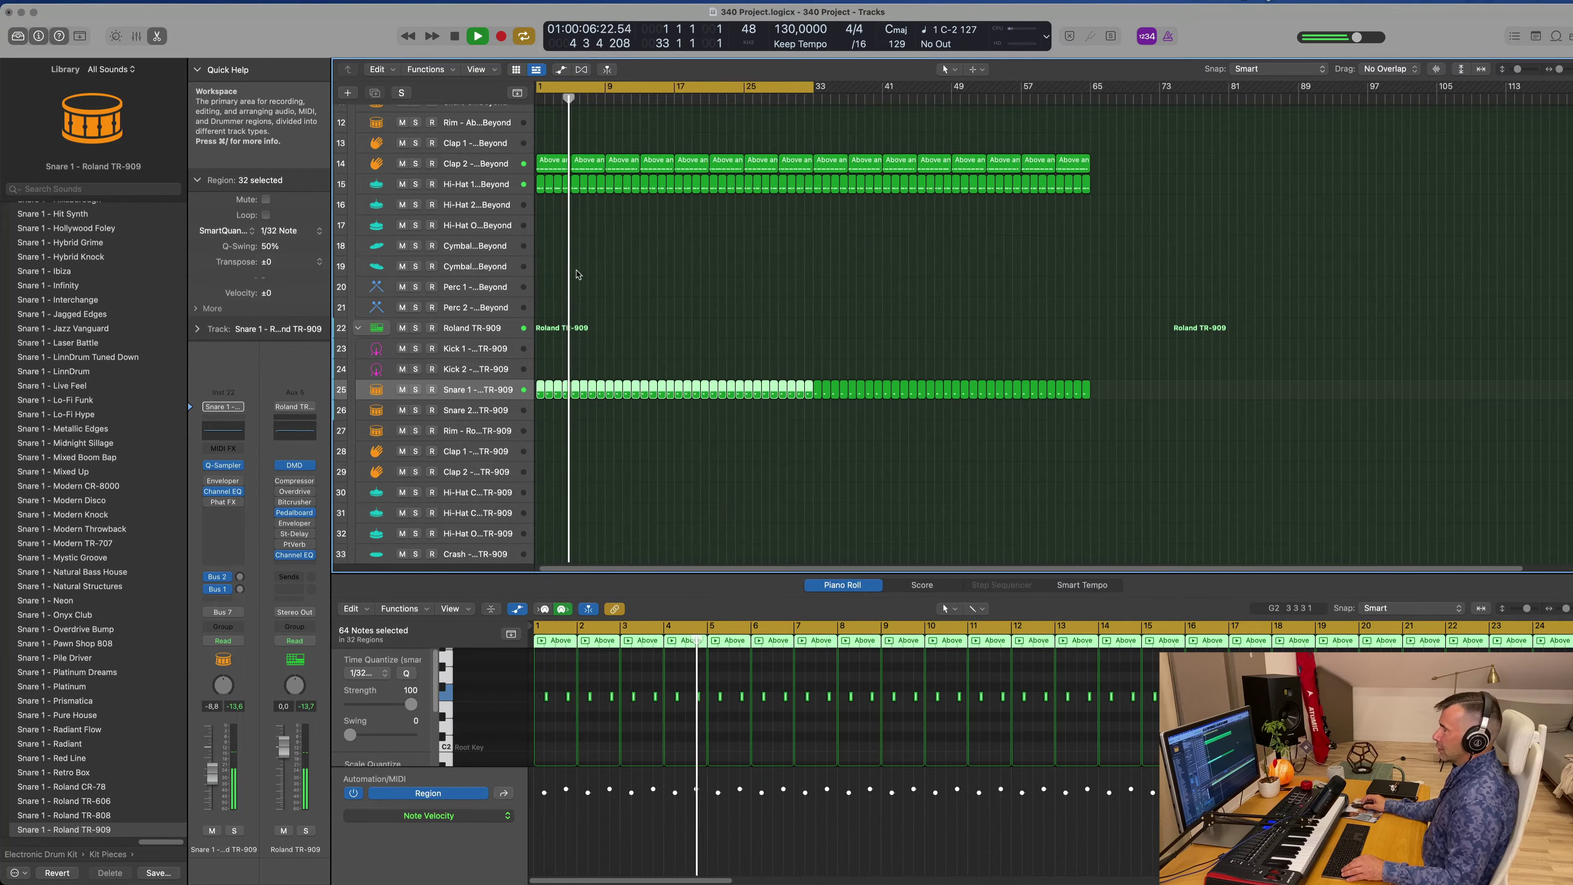
{"action": "scroll", "coordinate": [571, 242], "scroll_direction": "down", "scroll_amount": 2}
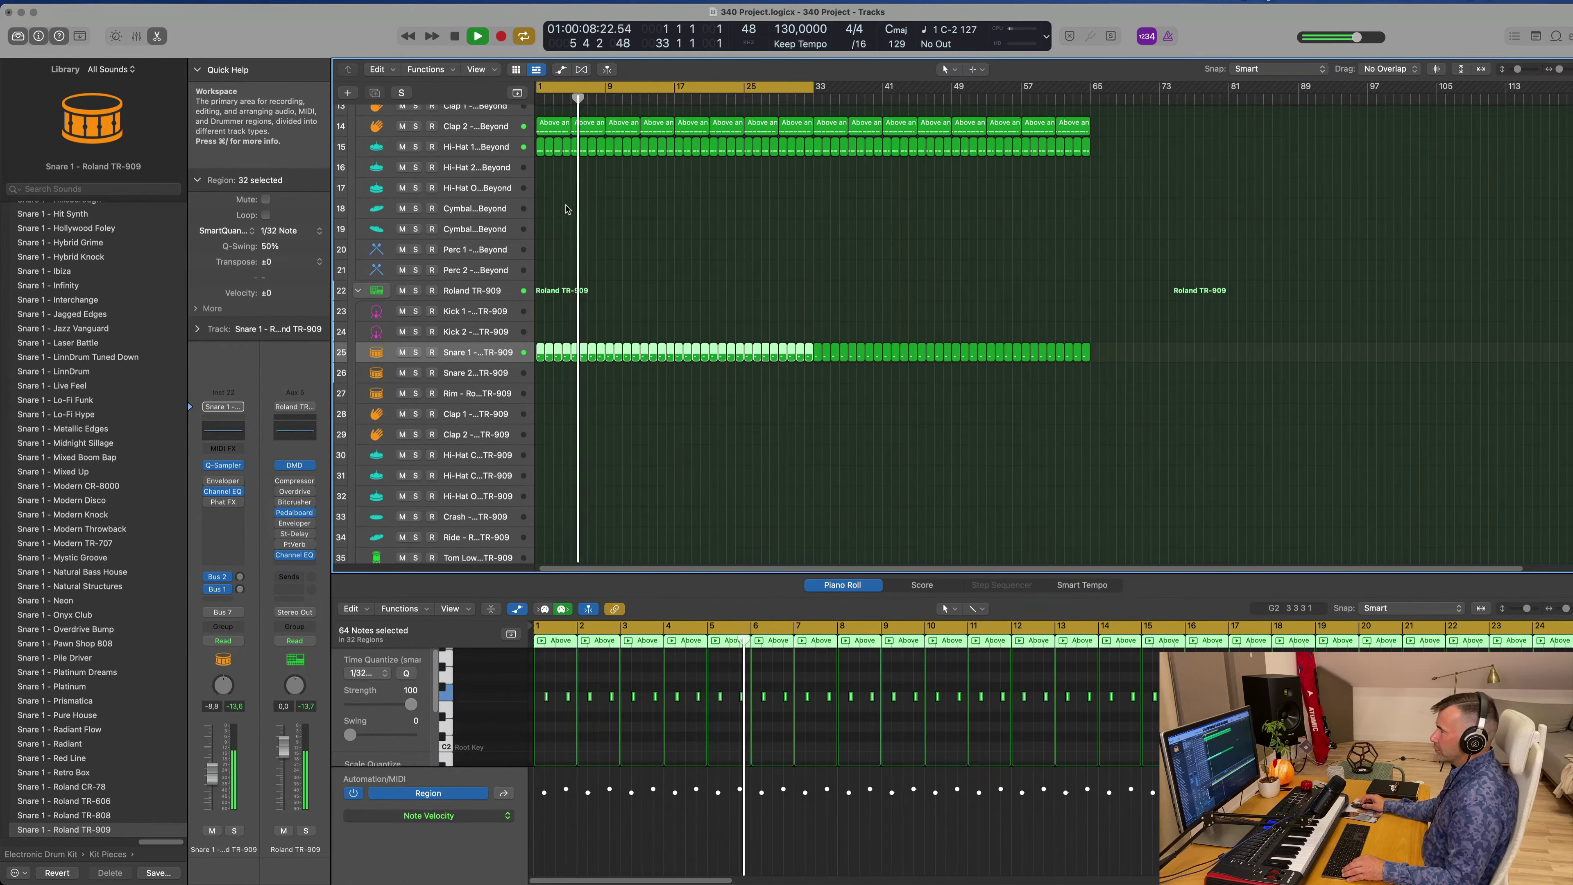
{"action": "left_click", "coordinate": [544, 184]}
{"action": "left_click_drag", "start_coordinate": [540, 146], "coordinate": [543, 459]}
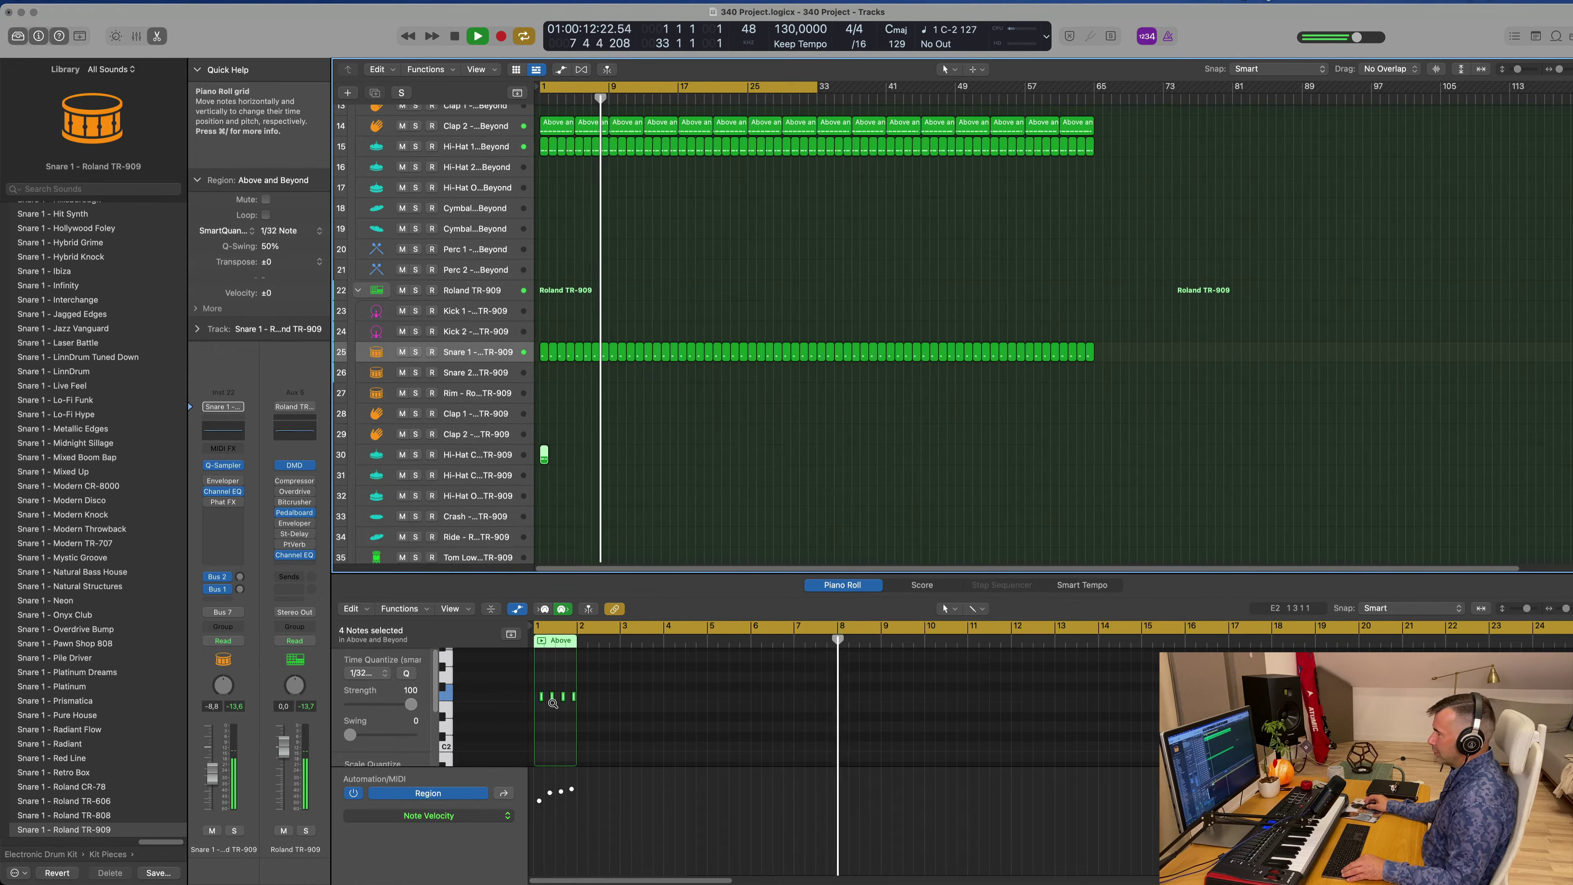
- Duplicate the four notes of the TR-909 closed hi-hat region to make a twelve-note pattern, and replay from the start
{"action": "scroll", "coordinate": [552, 703], "scroll_direction": "up", "scroll_amount": 8}
{"action": "left_click_drag", "start_coordinate": [555, 685], "coordinate": [711, 706]}
{"action": "left_click_drag", "start_coordinate": [554, 699], "coordinate": [580, 700]}
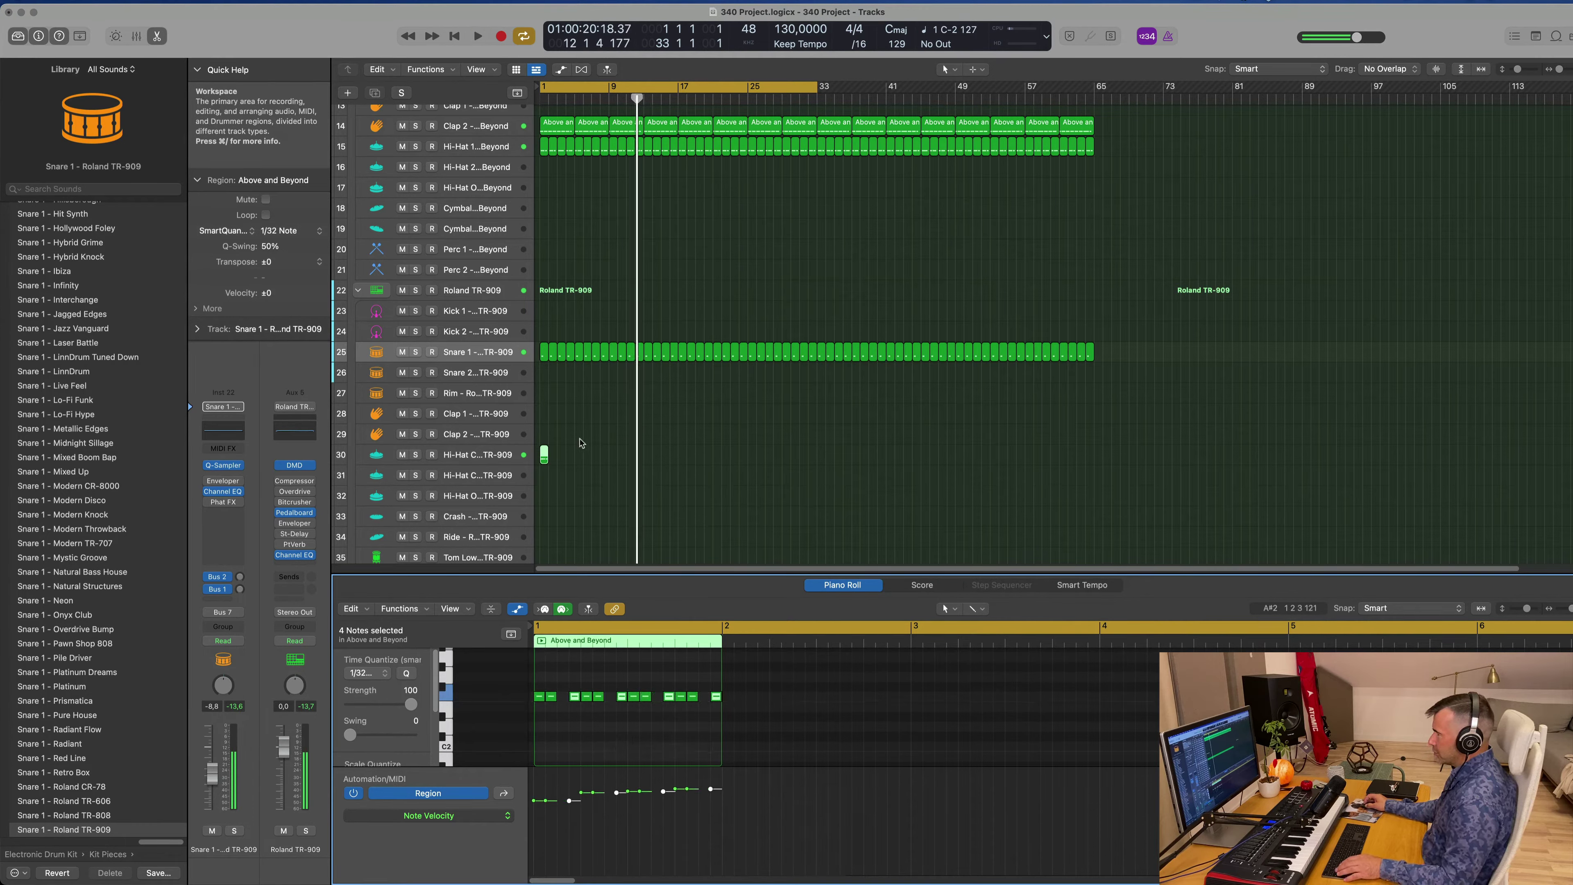
{"action": "key", "text": "Return"}
{"action": "left_click_drag", "start_coordinate": [610, 459], "coordinate": [536, 452]}
{"action": "key", "text": "Return"}
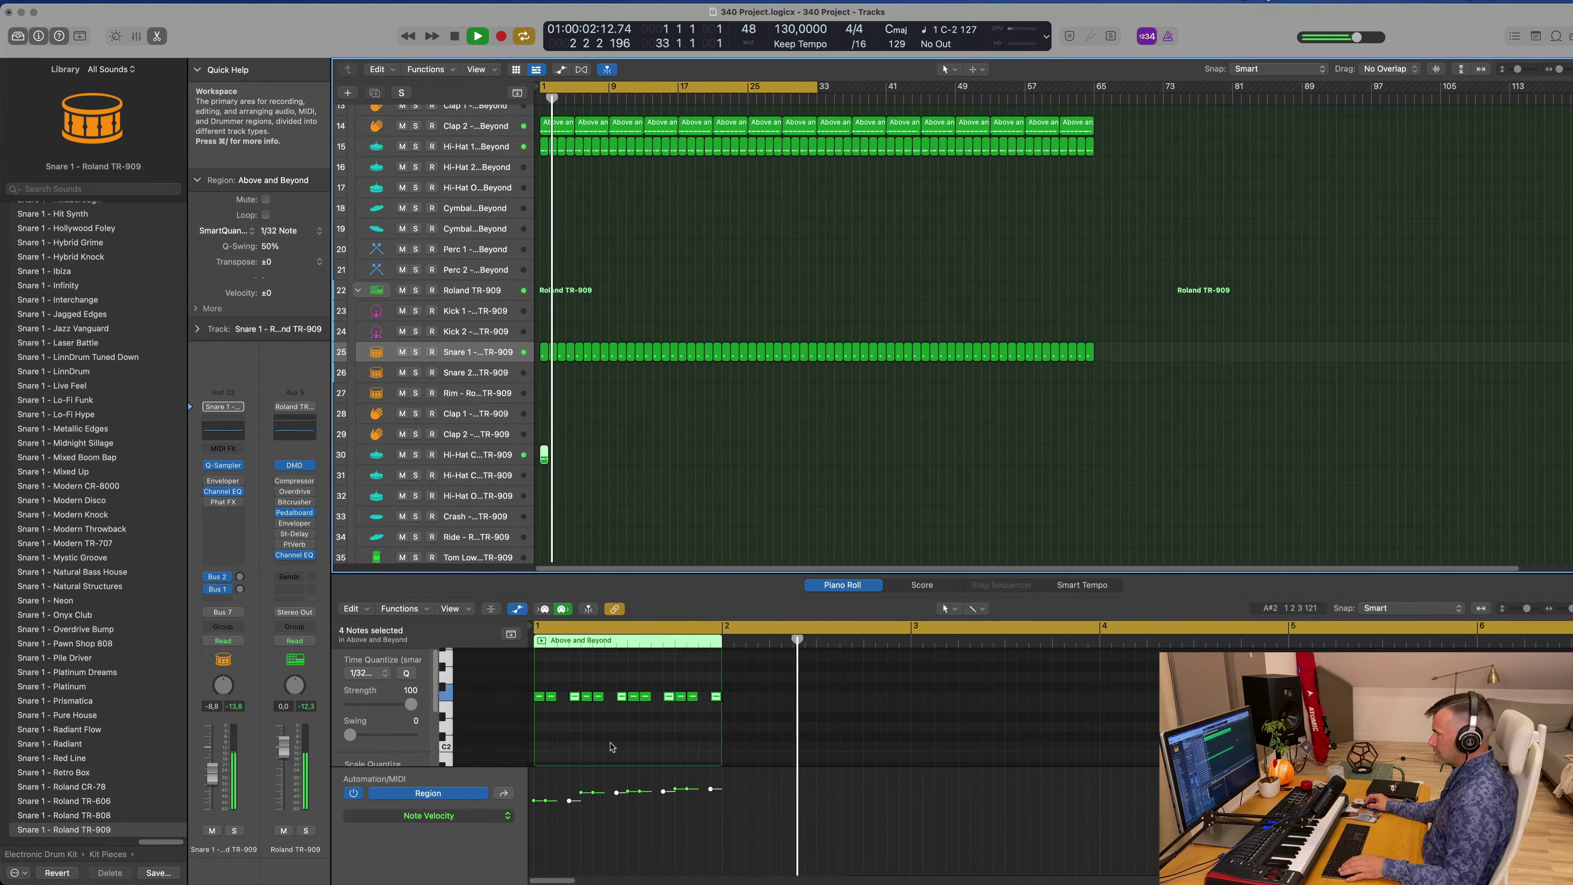
- Transpose all the TR-909 closed hi-hat notes up one octave and repeat the region to fill the first four bars
{"action": "left_click", "coordinate": [588, 729]}
{"action": "scroll", "coordinate": [574, 727], "scroll_direction": "down", "scroll_amount": 3}
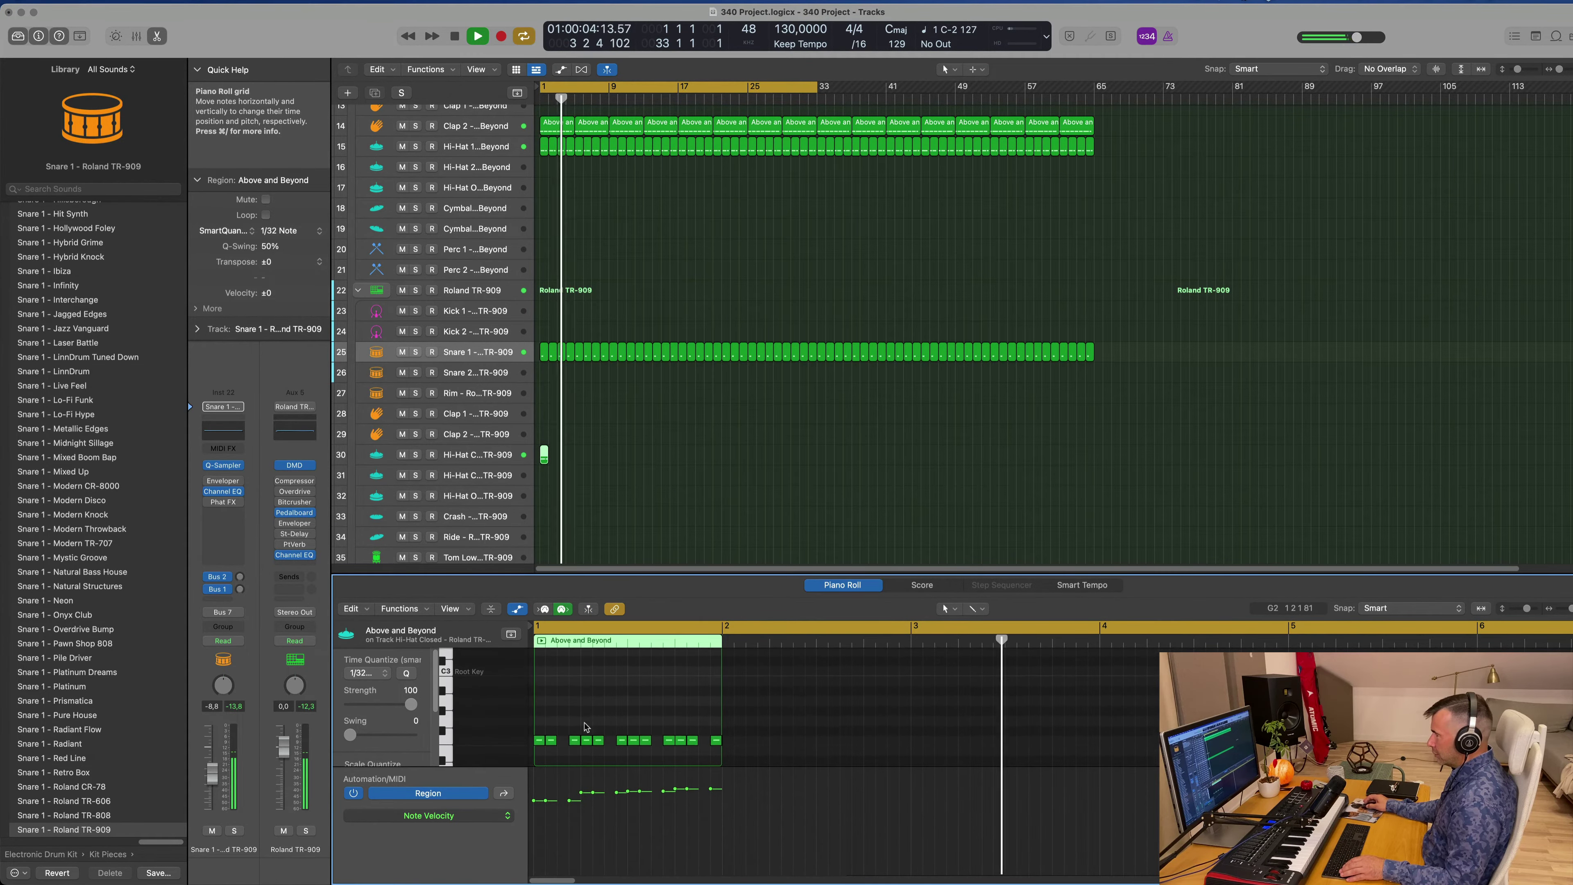
{"action": "key", "text": "super+a"}
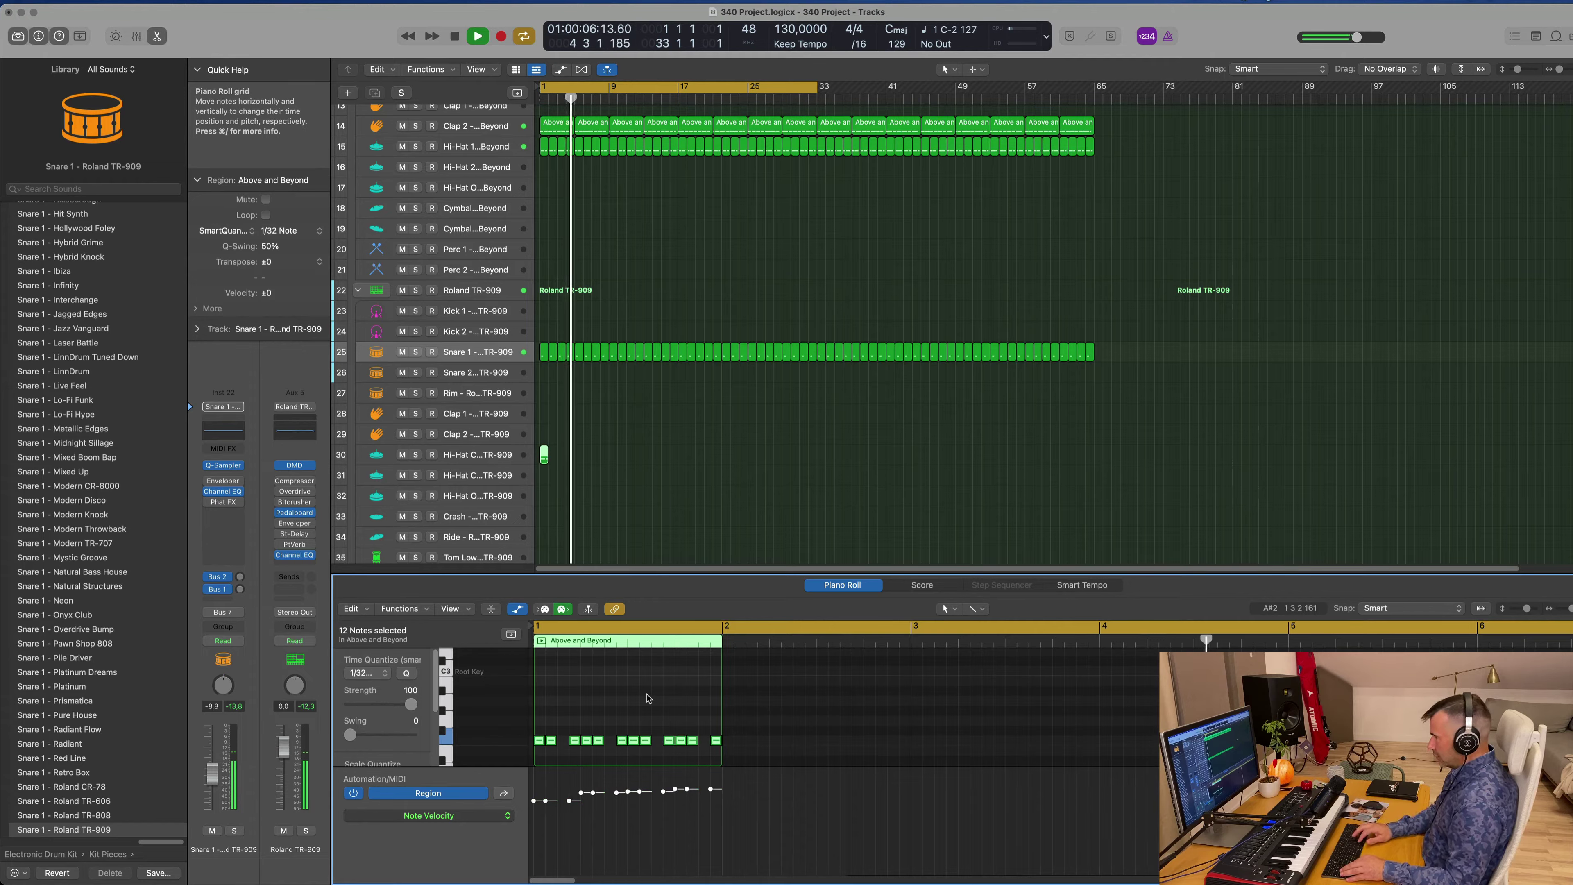
{"action": "key", "text": "Return"}
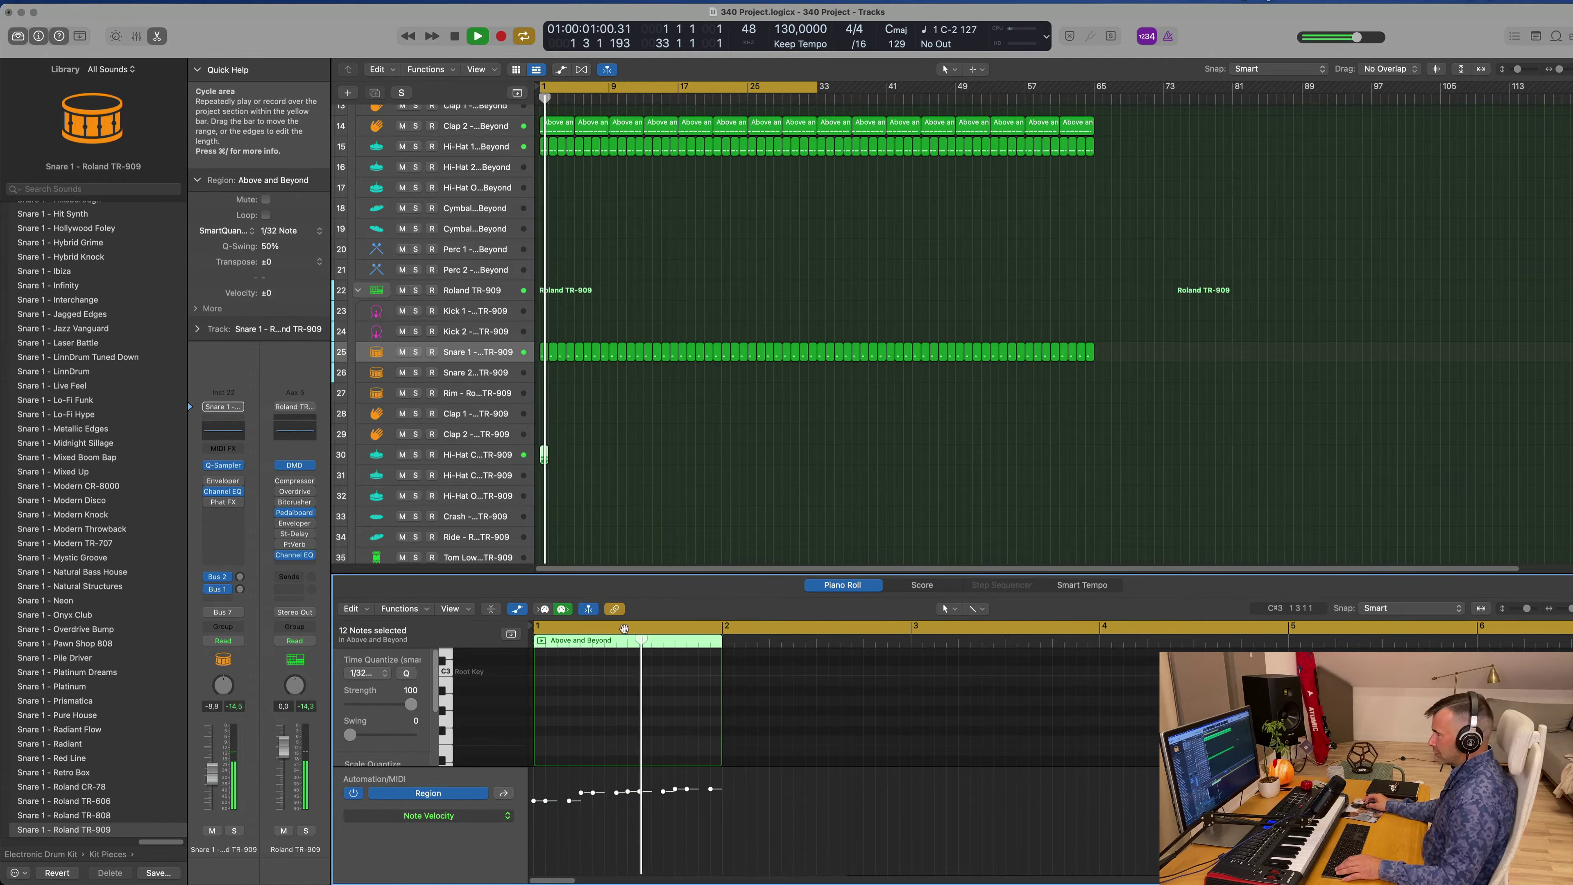
{"action": "scroll", "coordinate": [646, 723], "scroll_direction": "up", "scroll_amount": 3}
{"action": "key", "text": "Return"}
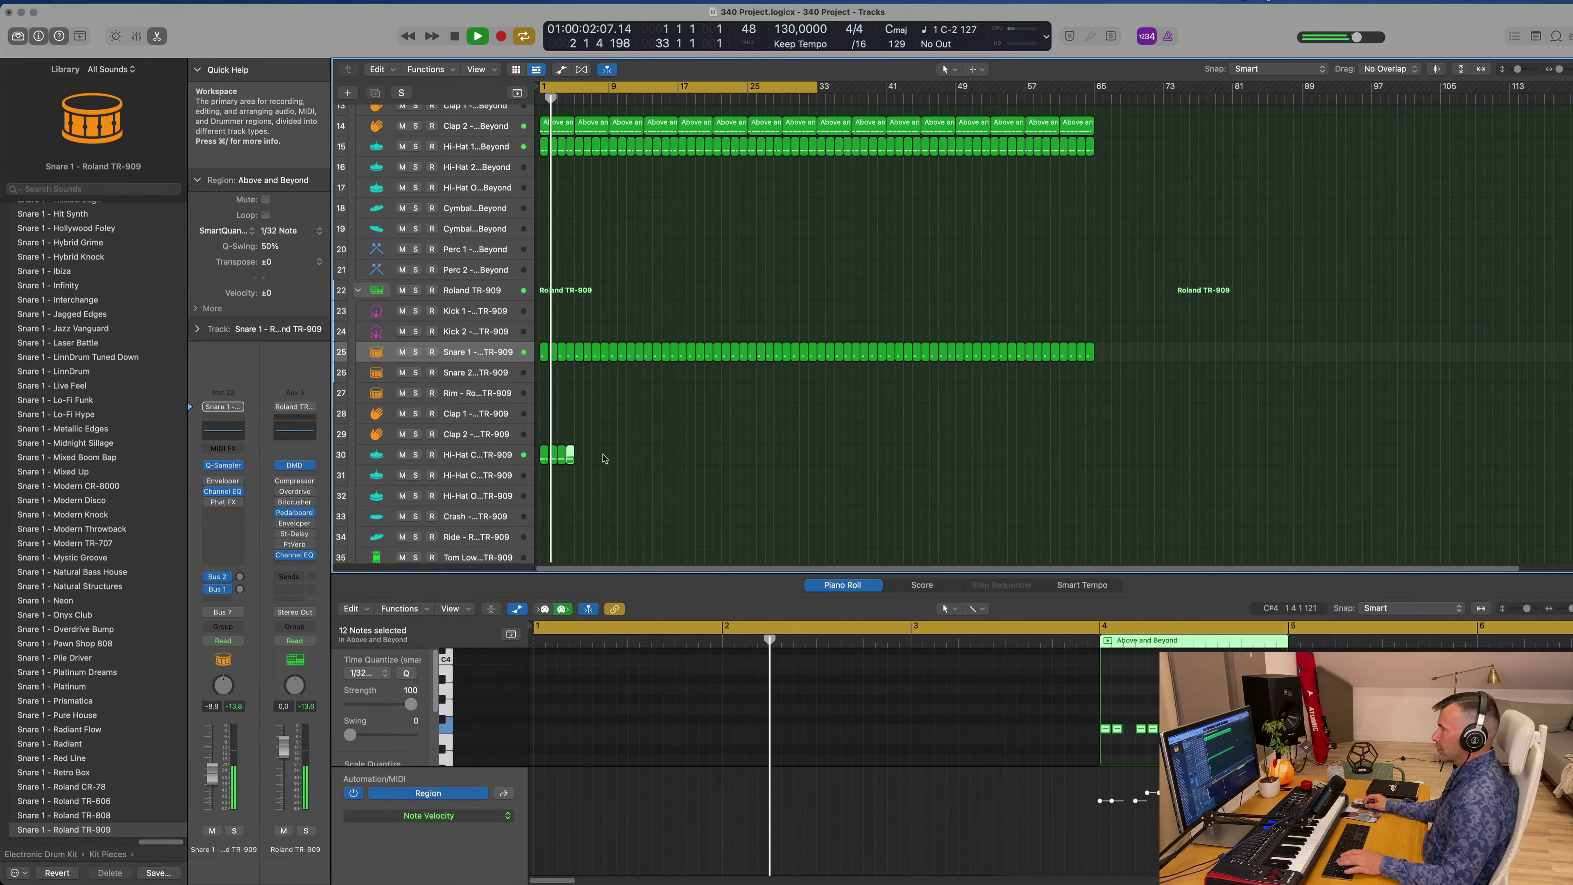
- Repeat the four TR-909 closed hi-hat regions up to bar 33 and replay from the start
{"action": "left_click_drag", "start_coordinate": [604, 458], "coordinate": [536, 466]}
{"action": "key", "text": "super+r"}
{"action": "key", "text": "super+r"}
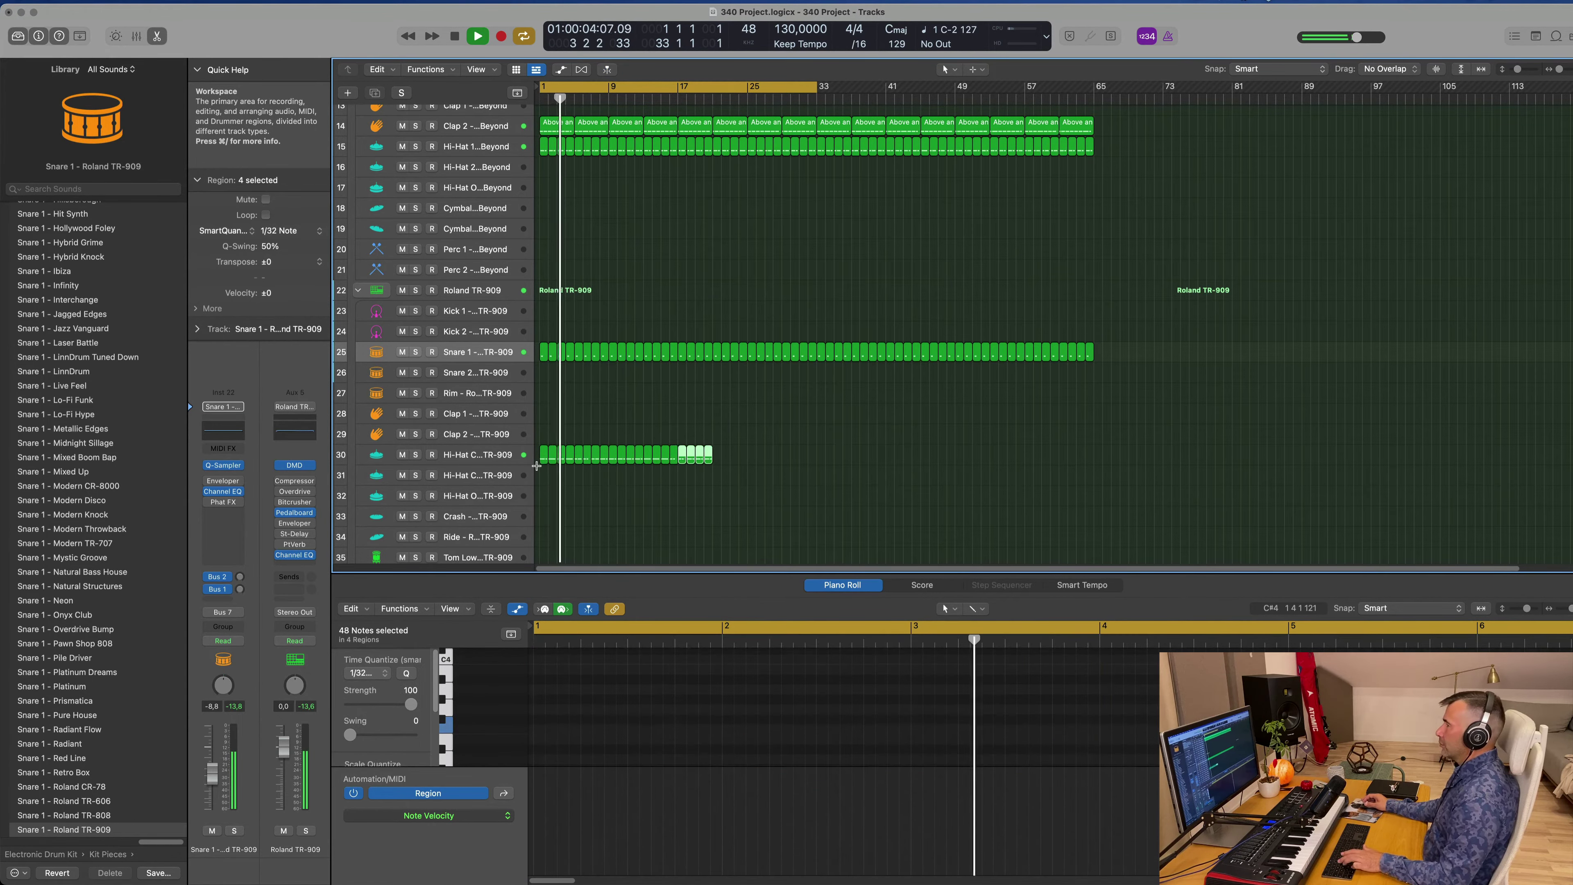
{"action": "key", "text": "Return"}
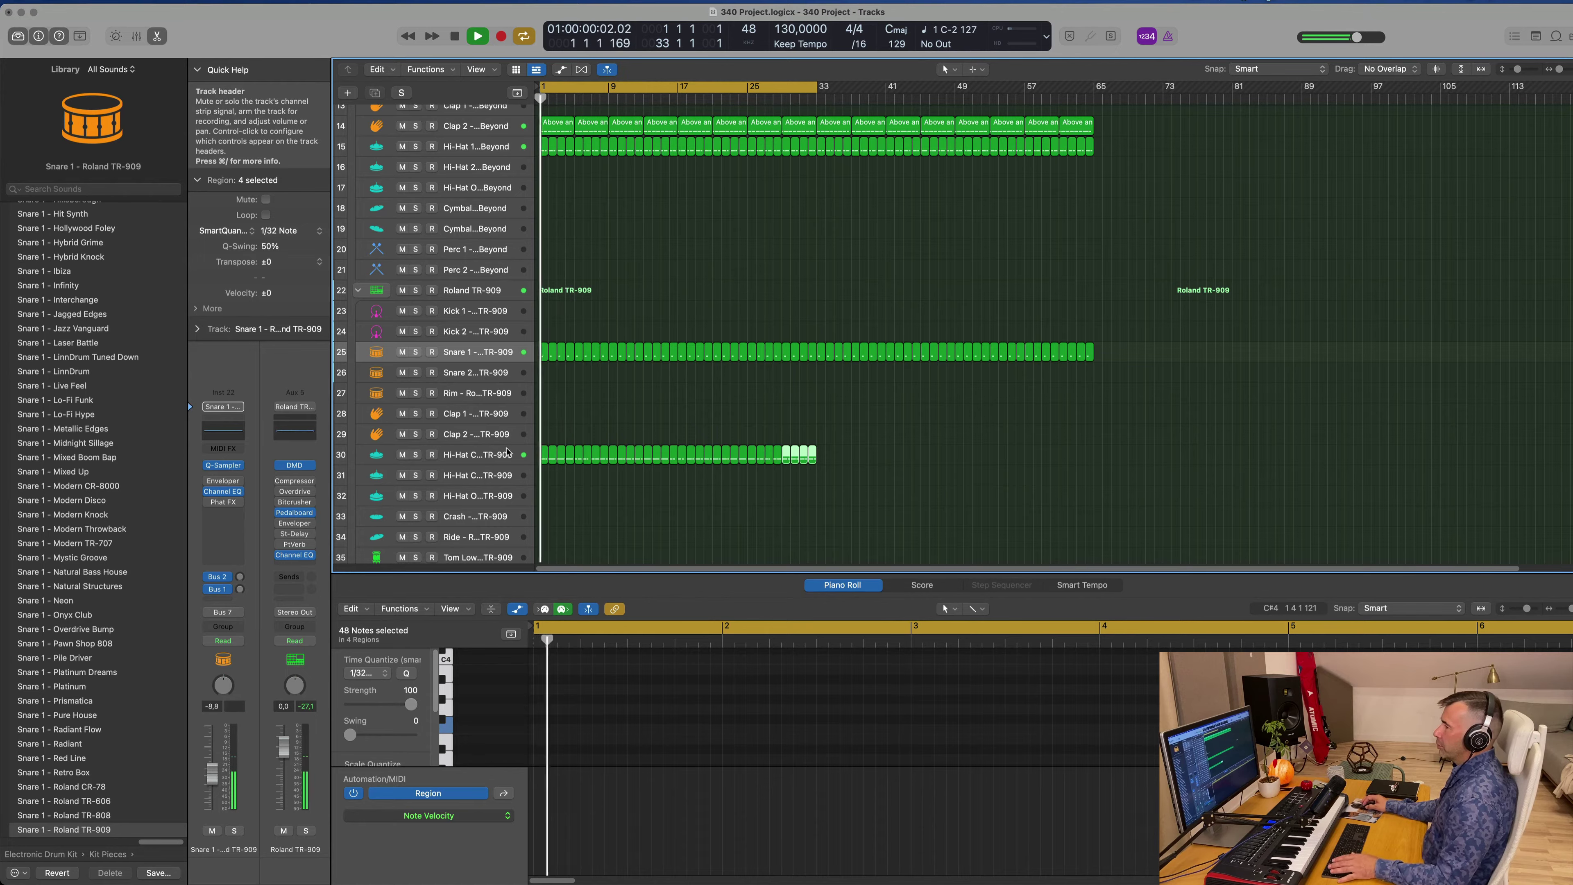
- Add a low cut at about 1870 Hz to the TR-909 closed hi-hat's Channel EQ and set the track volume to about -17.0 dB
{"action": "left_click", "coordinate": [476, 455]}
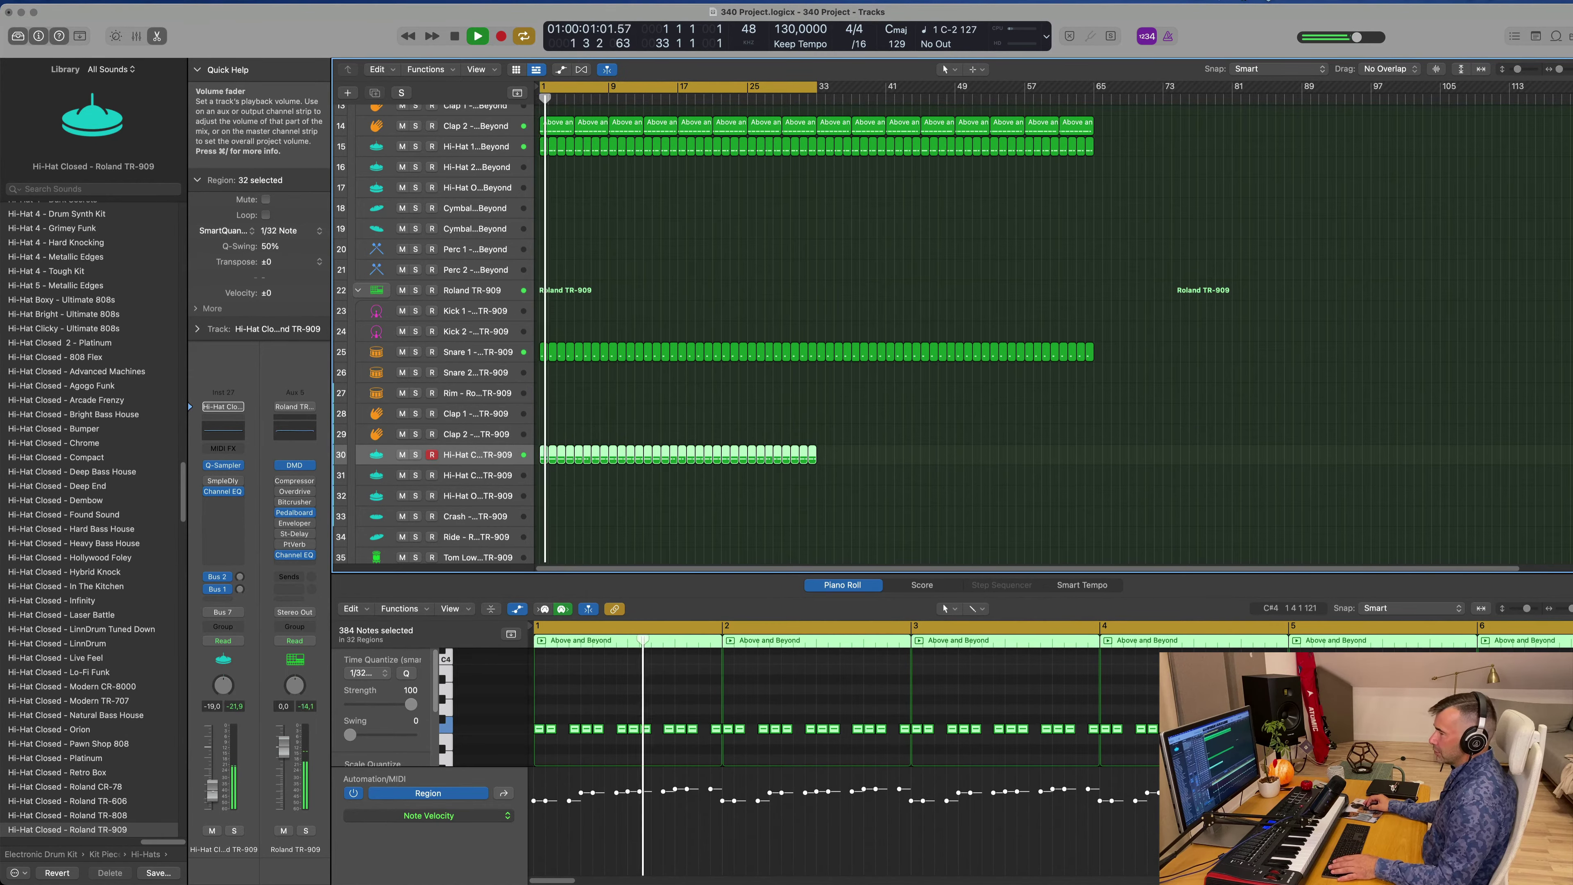
{"action": "left_click", "coordinate": [227, 438]}
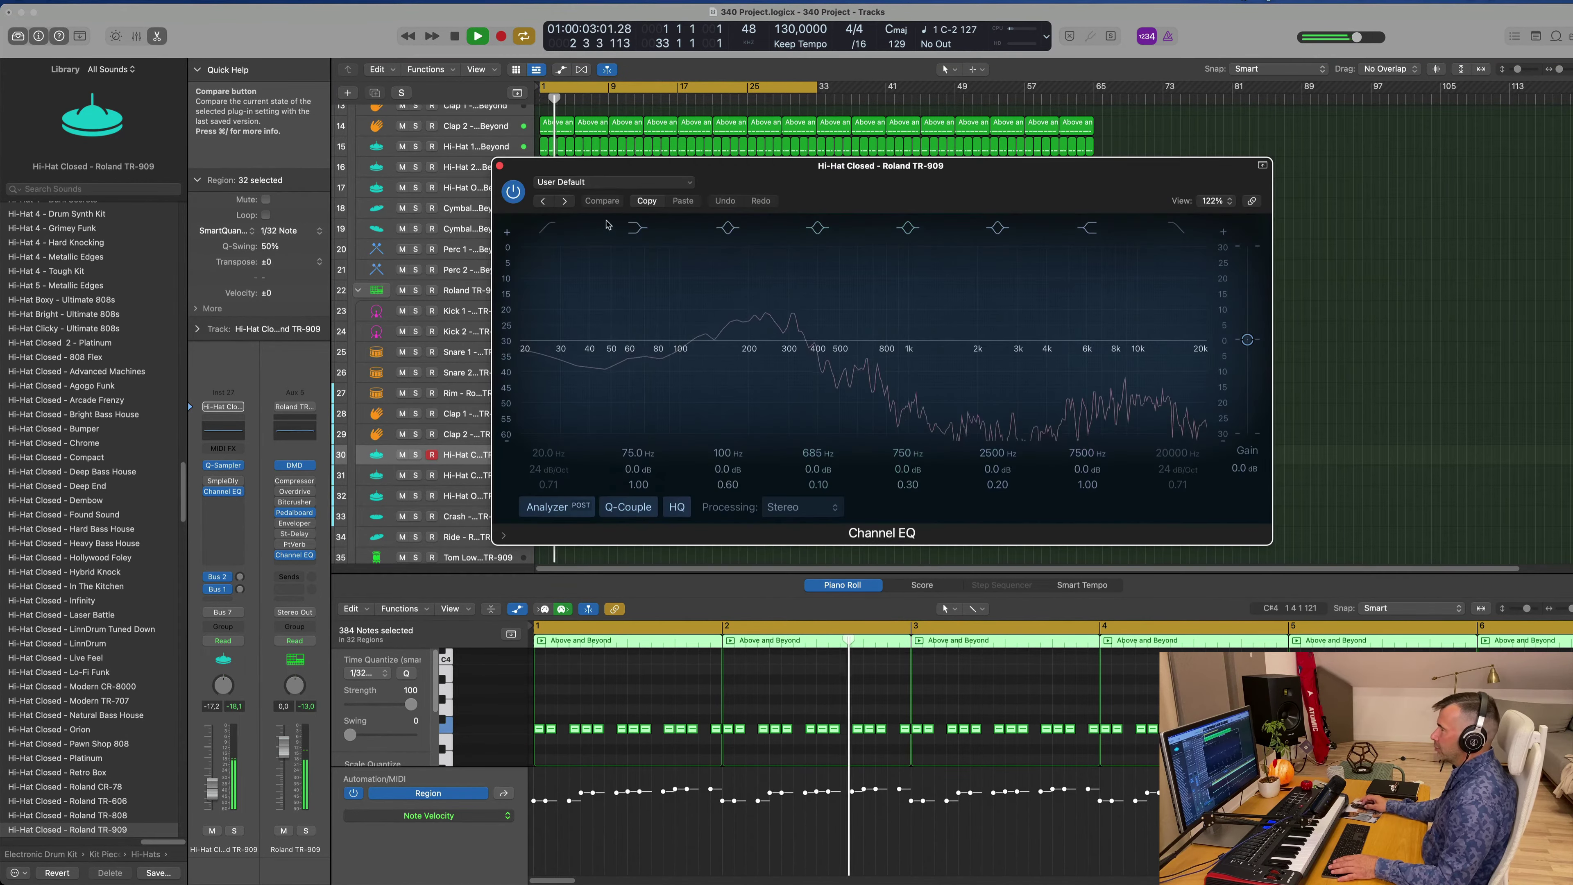
{"action": "left_click_drag", "start_coordinate": [557, 279], "coordinate": [1009, 273]}
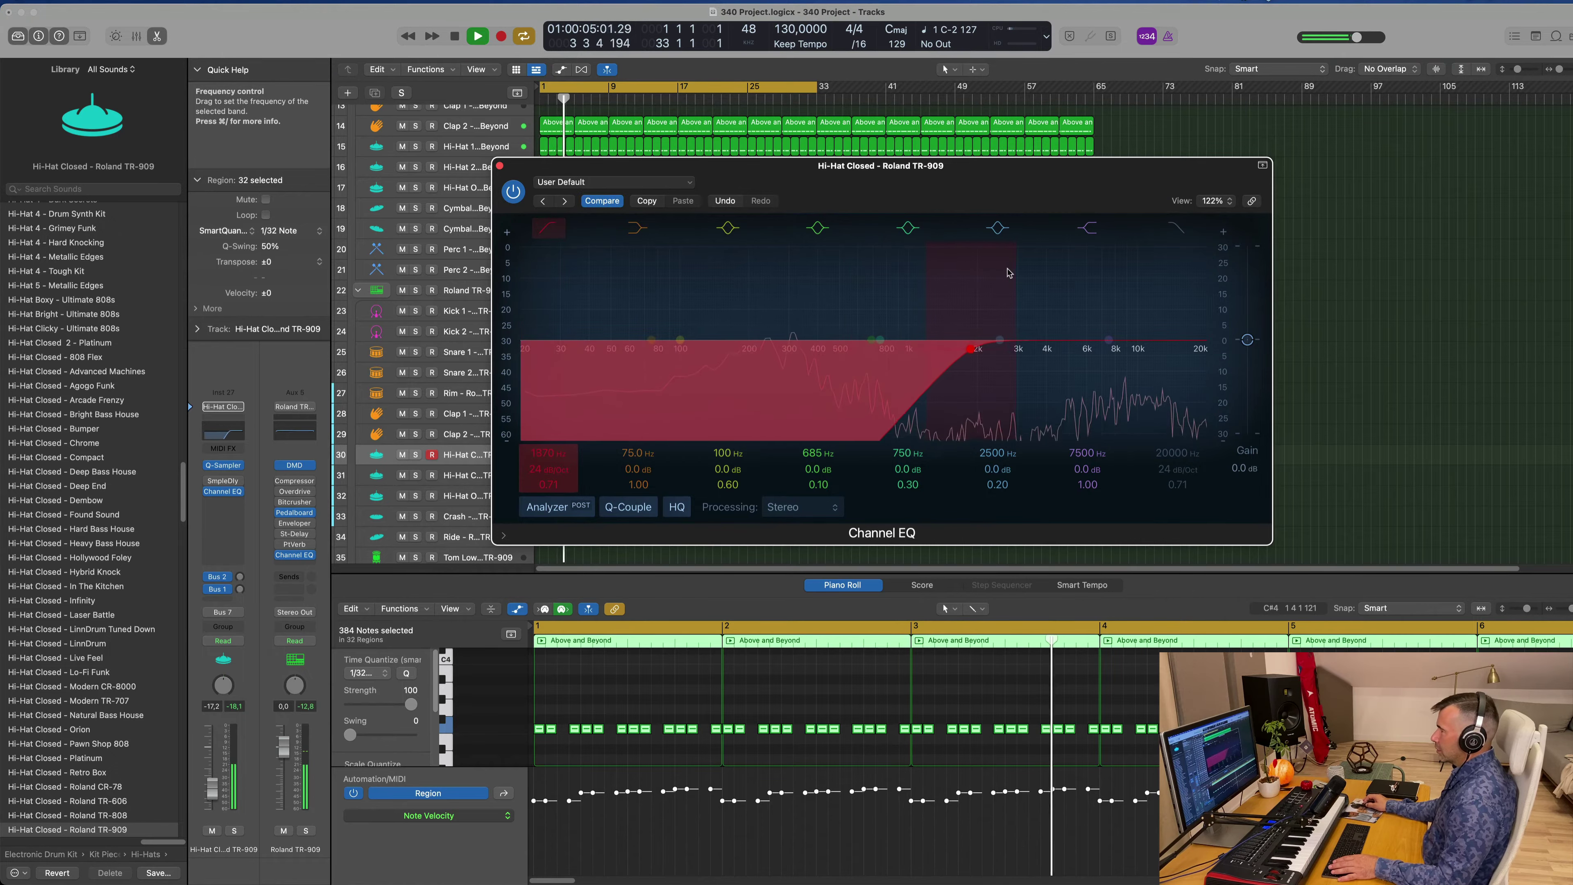
{"action": "key", "text": "Return"}
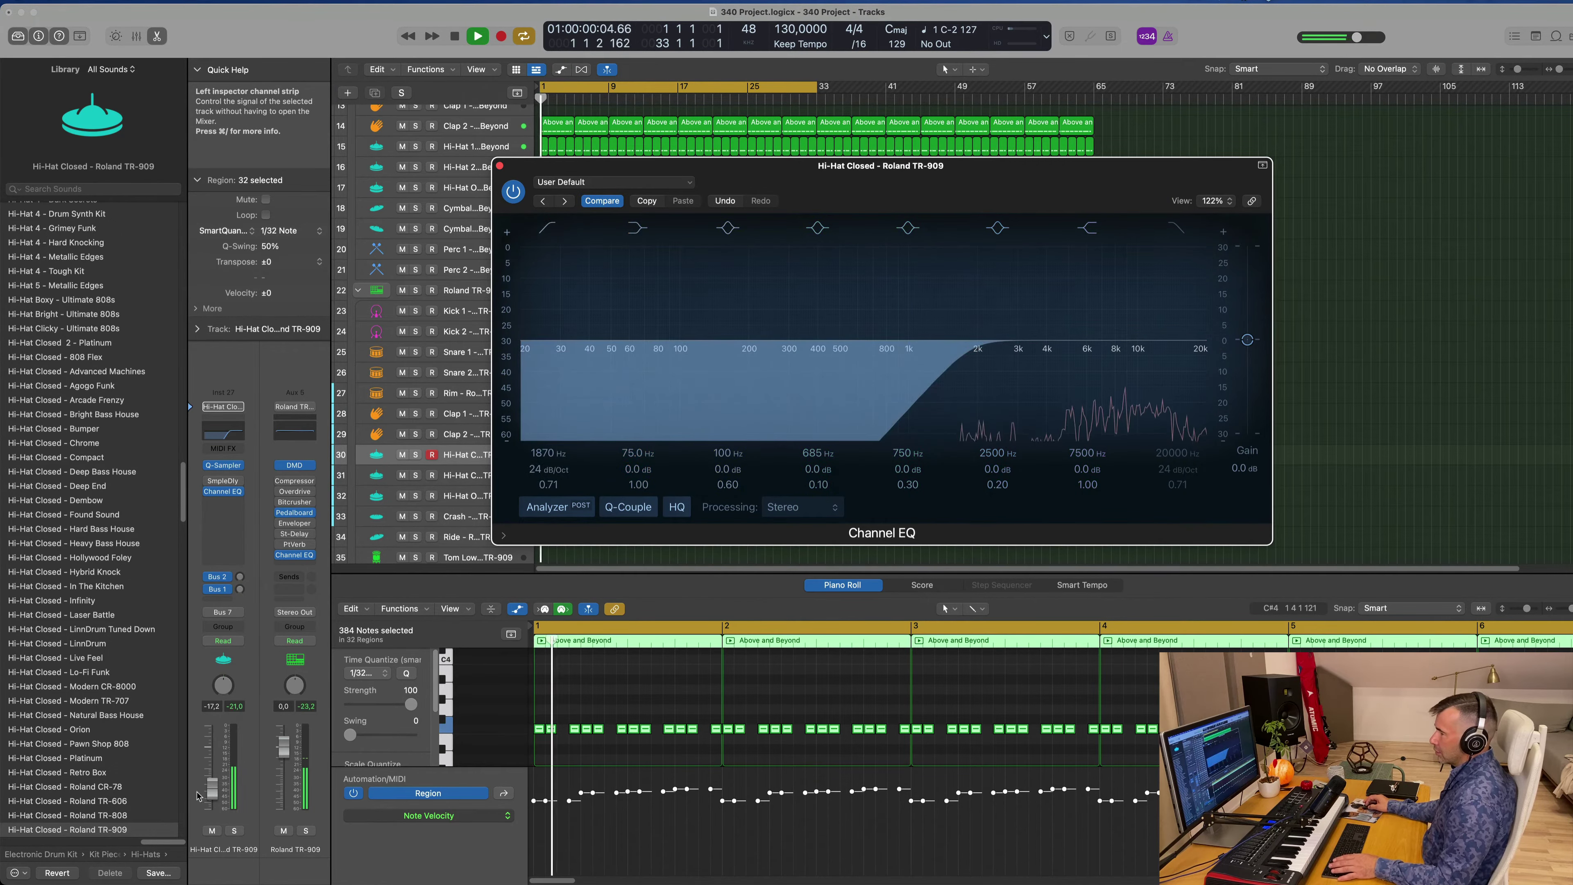
{"action": "left_click_drag", "start_coordinate": [212, 788], "coordinate": [211, 787]}
{"action": "key", "text": "Return"}
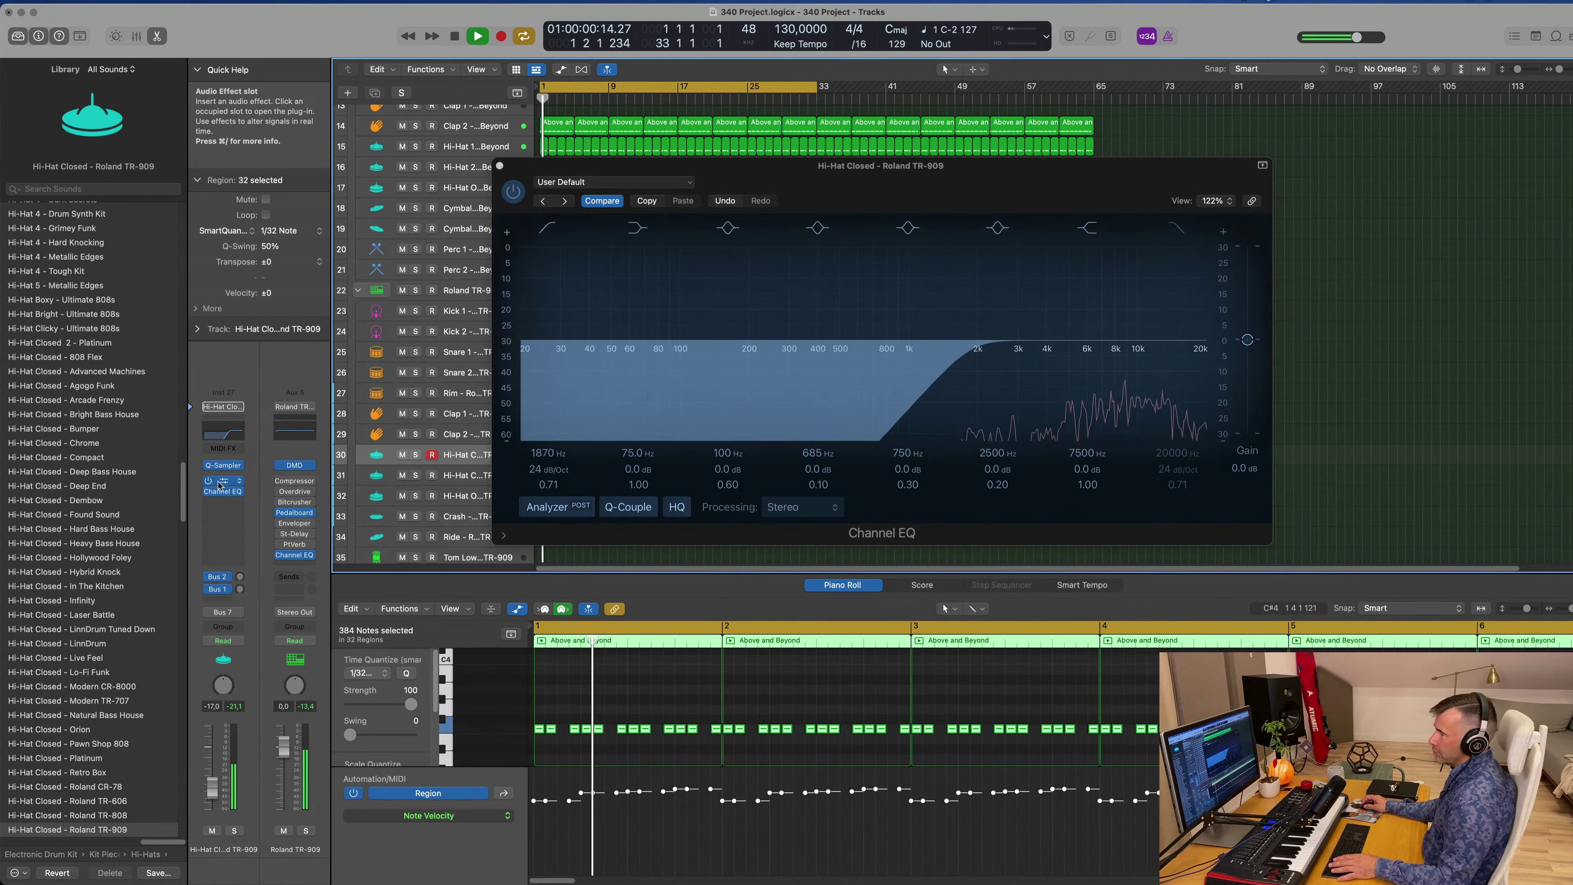
- Set the TR-909 closed hi-hat's Sample Delay to 10.0 ms on the left and 20.0 ms on the right
{"action": "left_click", "coordinate": [220, 482]}
{"action": "key", "text": "space"}
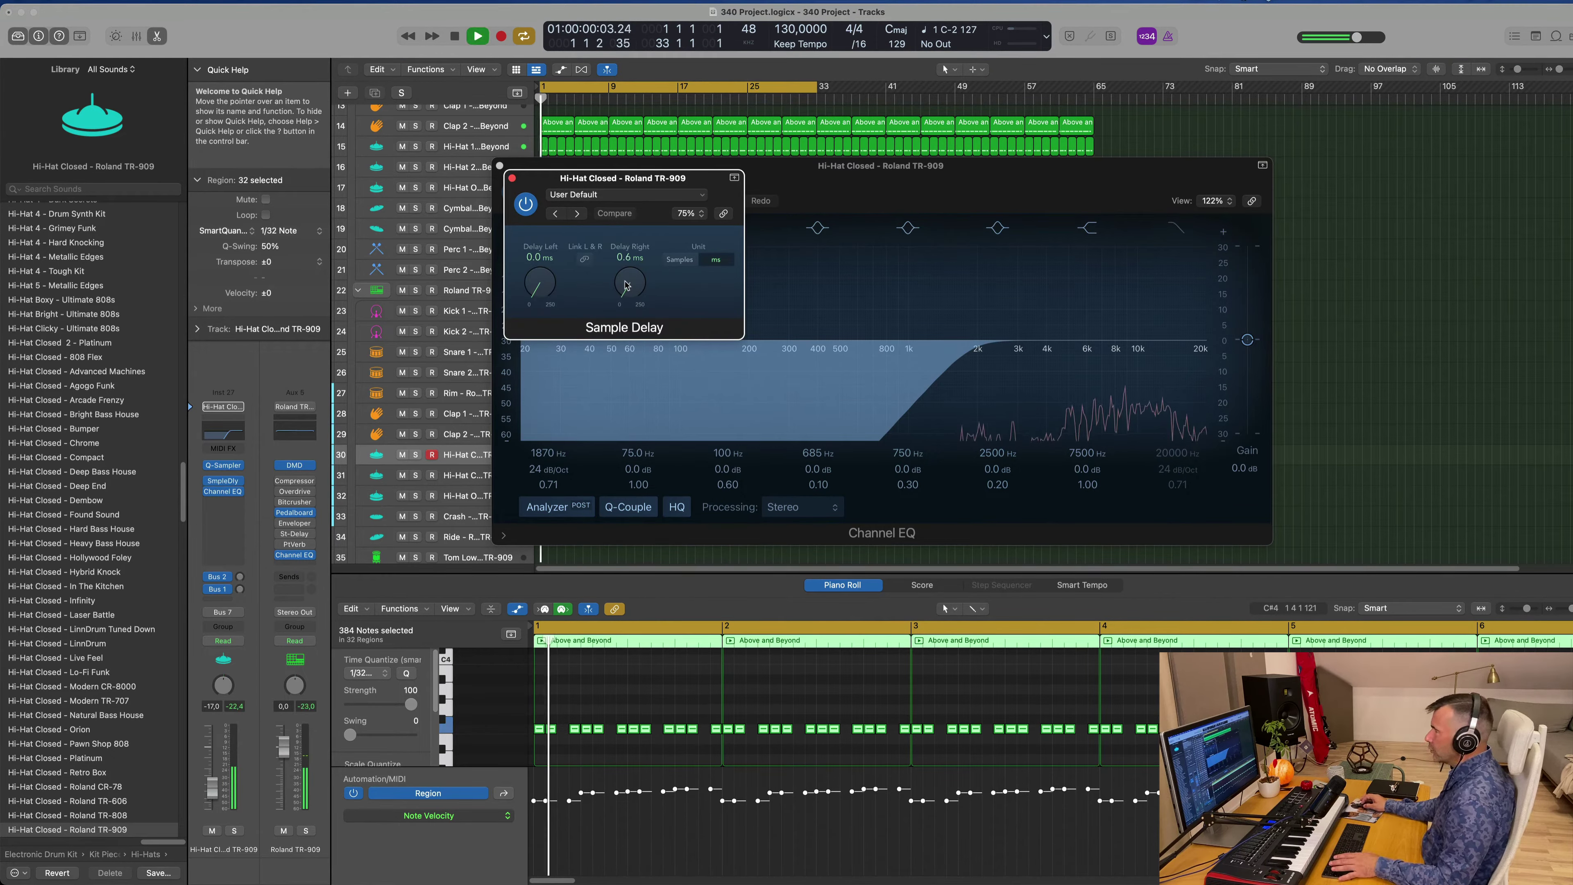
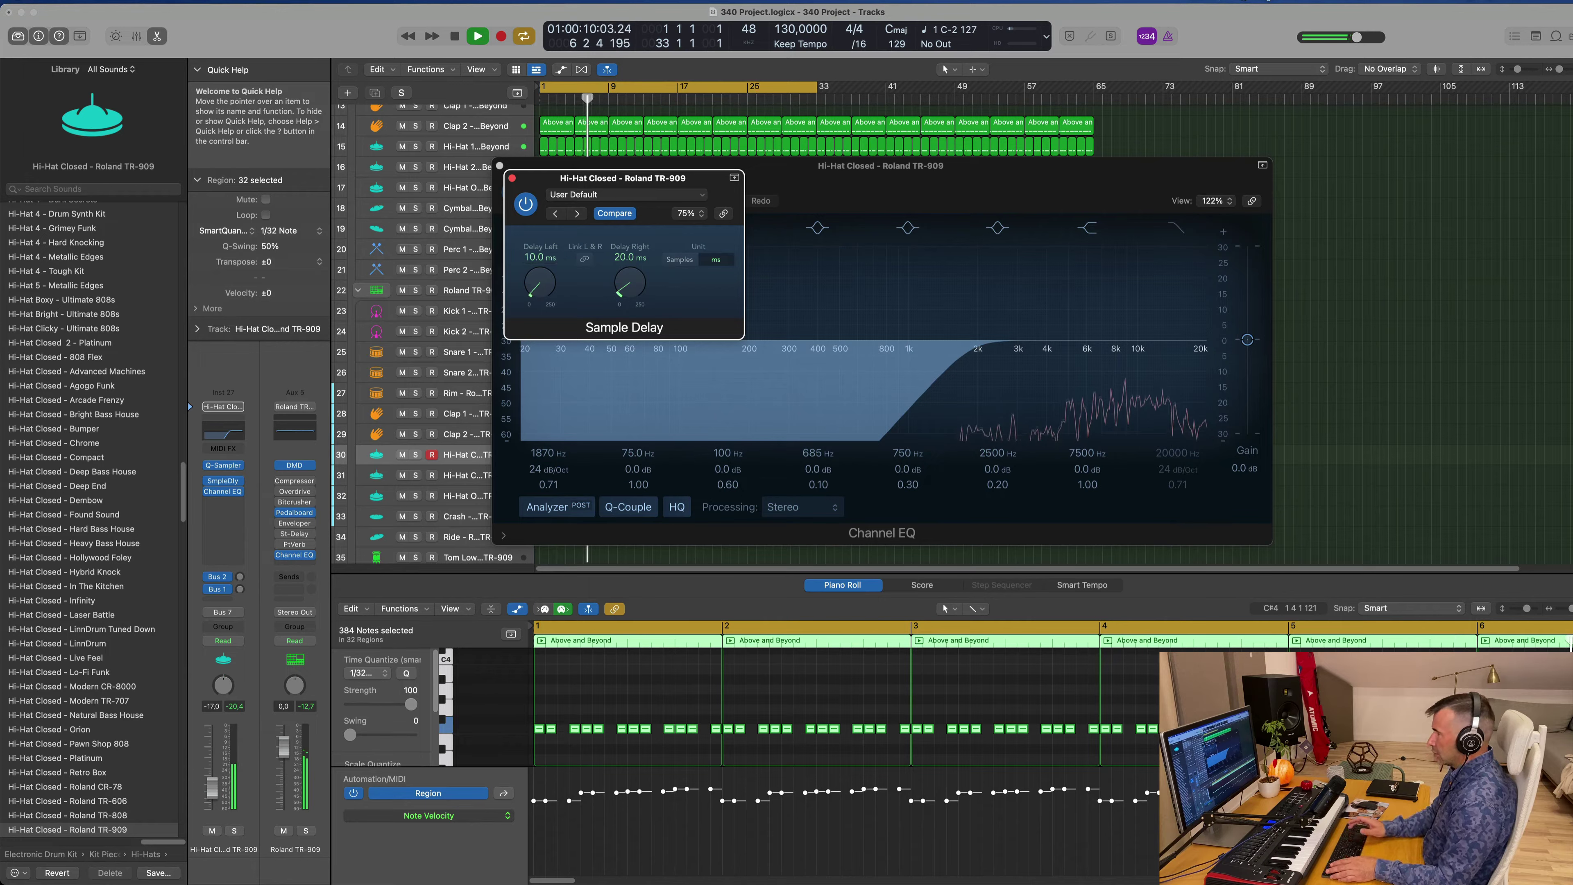
{"action": "left_click", "coordinate": [513, 178]}
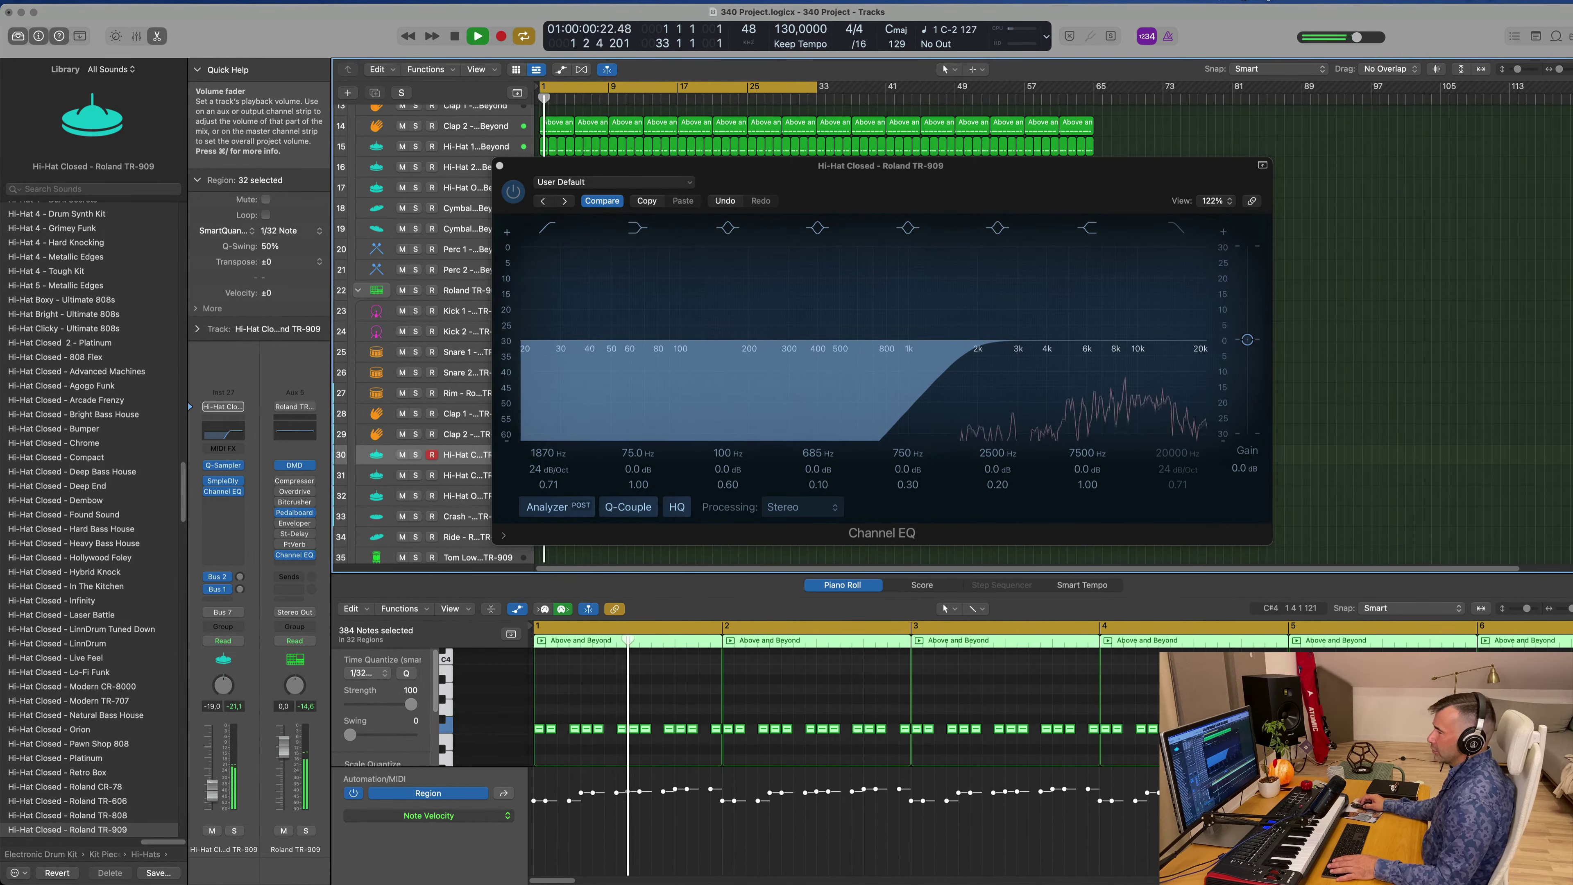
- Adjust the TR-909 closed hi-hat volume to about -16.2 dB and close its Channel EQ
{"action": "mouse_move", "coordinate": [212, 788]}
{"action": "left_mouse_down"}
{"action": "mouse_move", "coordinate": [212, 808]}
{"action": "mouse_move", "coordinate": [212, 790]}
{"action": "left_mouse_up"}
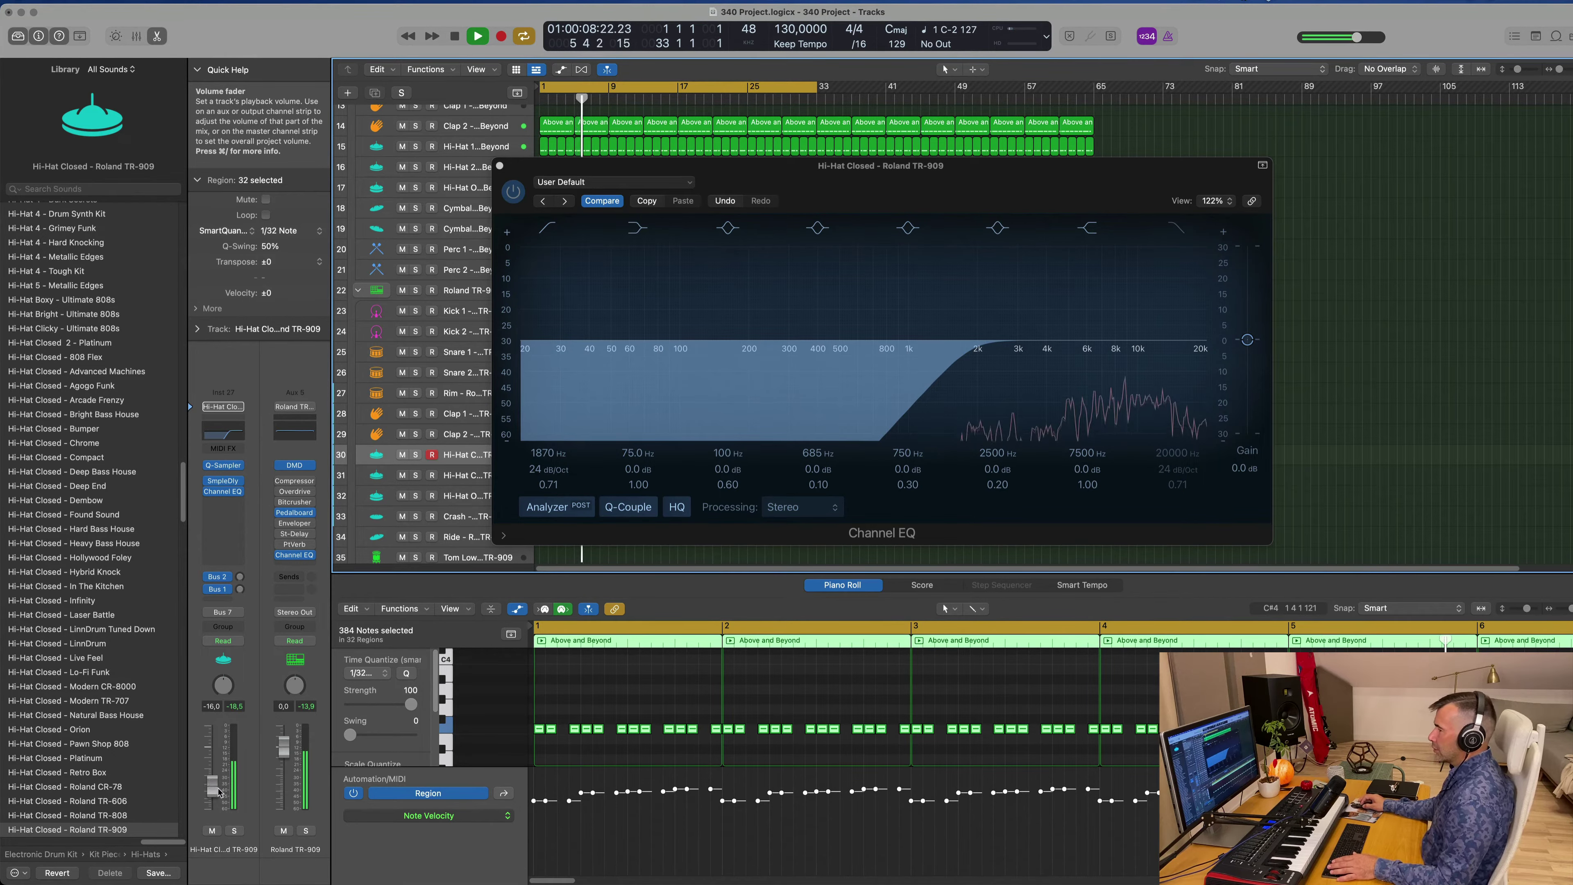
{"action": "left_click_drag", "start_coordinate": [212, 787], "coordinate": [213, 787]}
{"action": "left_click_drag", "start_coordinate": [1044, 180], "coordinate": [869, 213]}
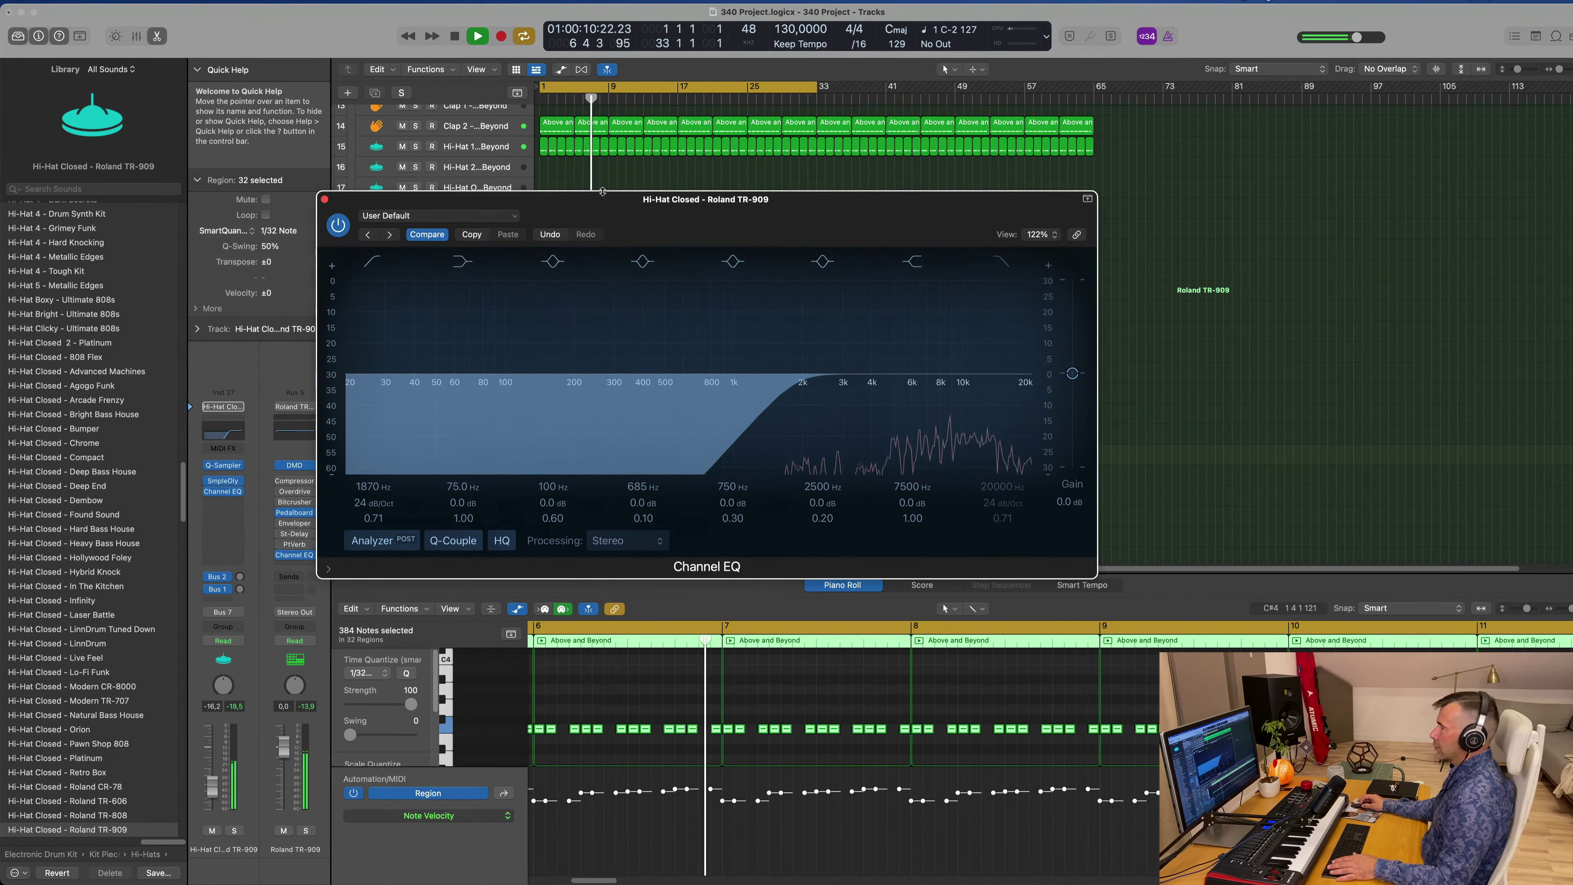
{"action": "left_click", "coordinate": [325, 200]}
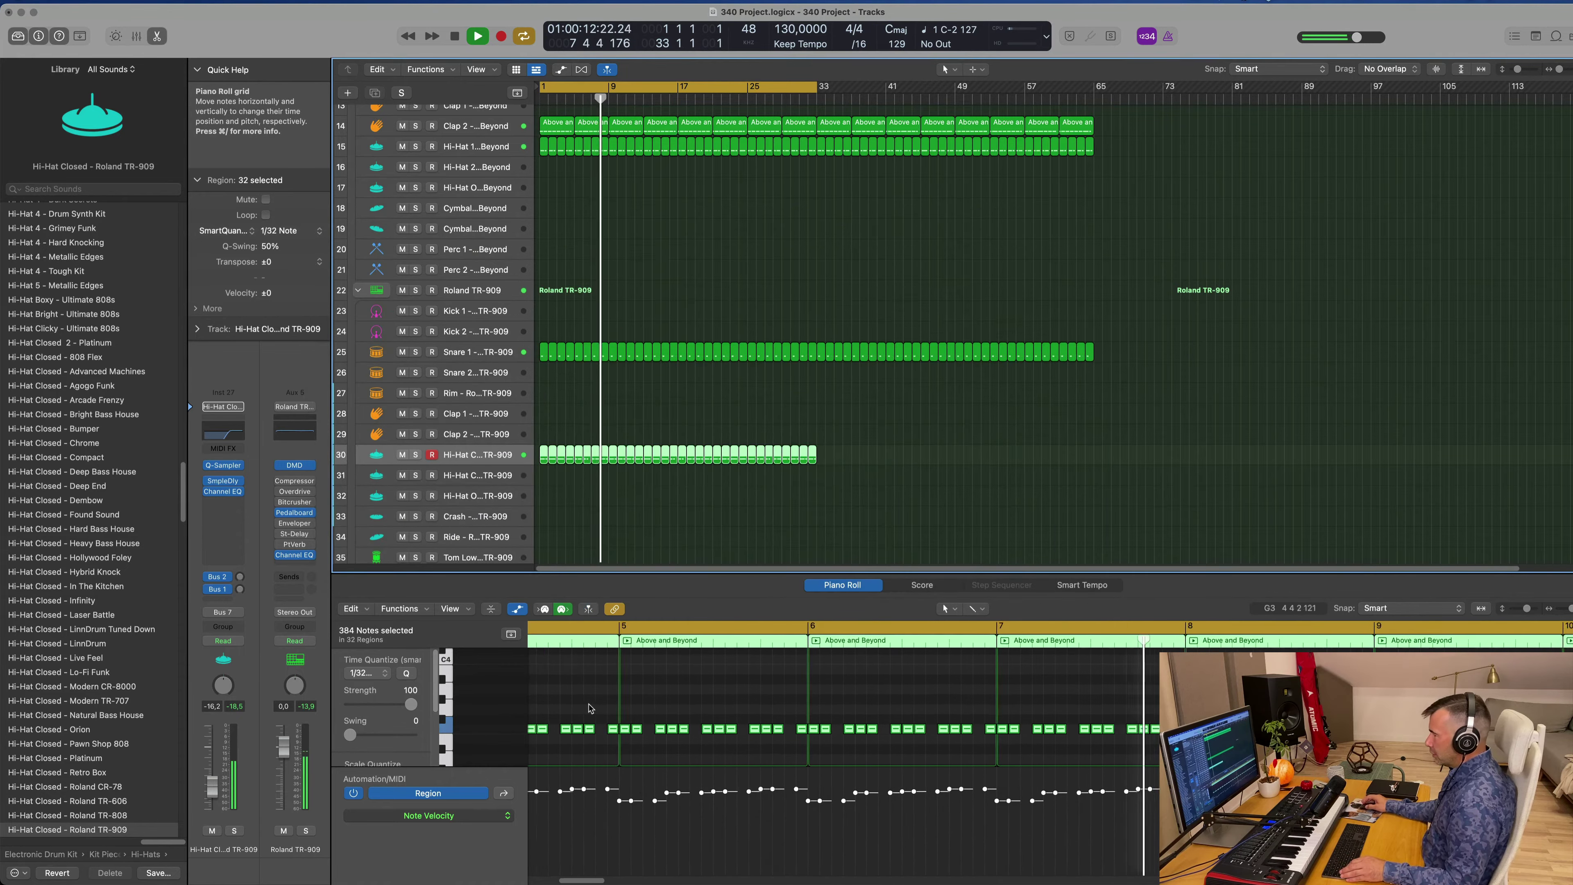
- Fill the gaps in the TR-909 closed hi-hat pattern with copies of all its notes shifted one step to the right
{"action": "scroll", "coordinate": [590, 707], "scroll_direction": "left", "scroll_amount": 10}
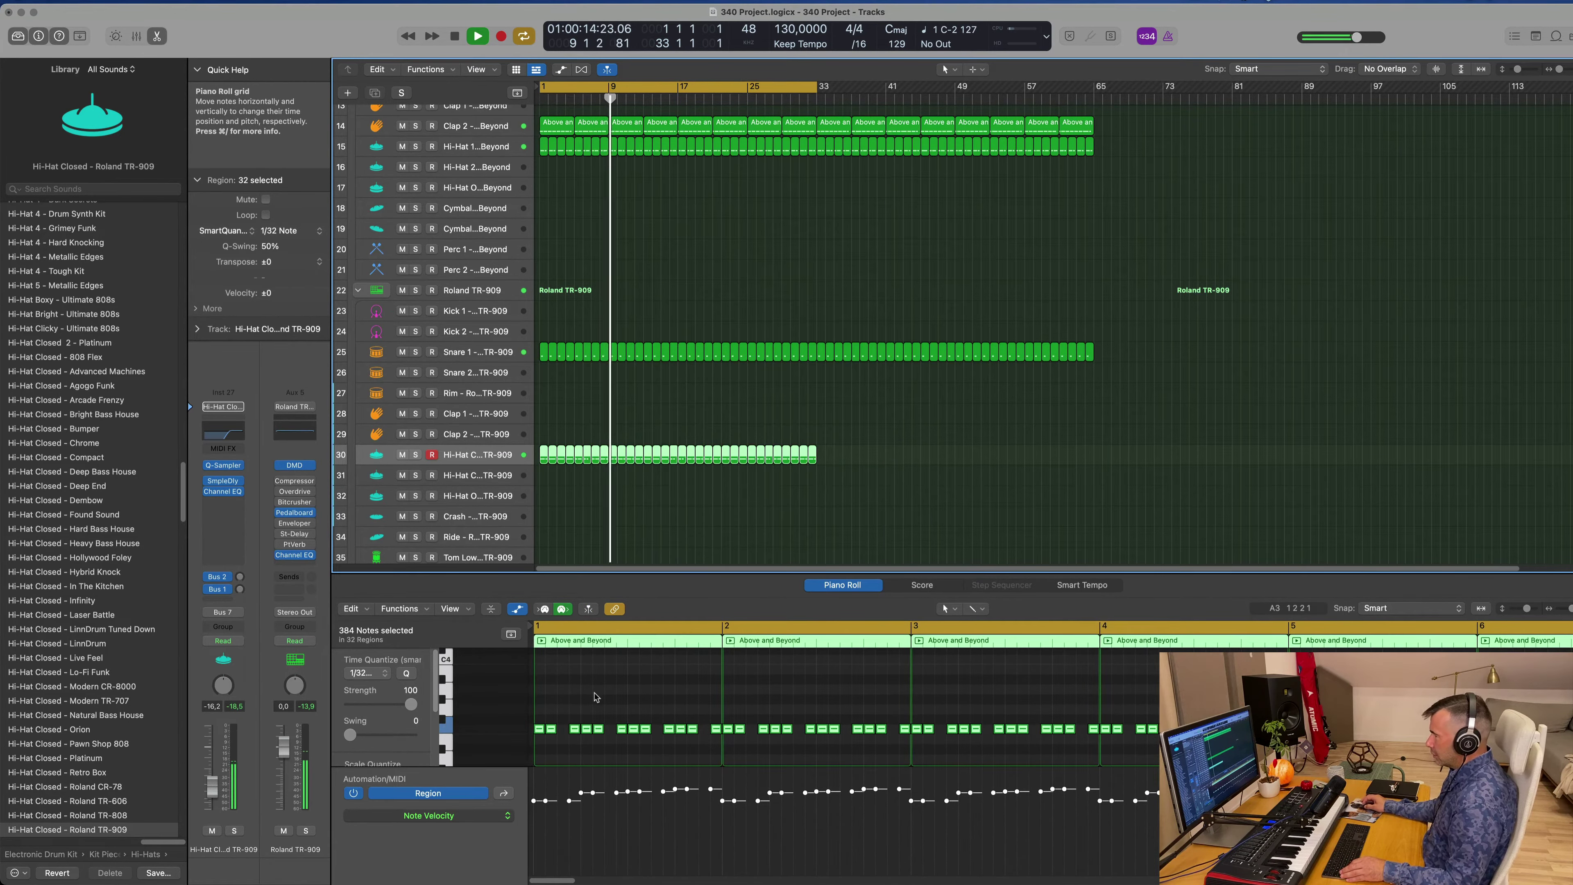
{"action": "left_click_drag", "start_coordinate": [549, 729], "coordinate": [560, 733]}
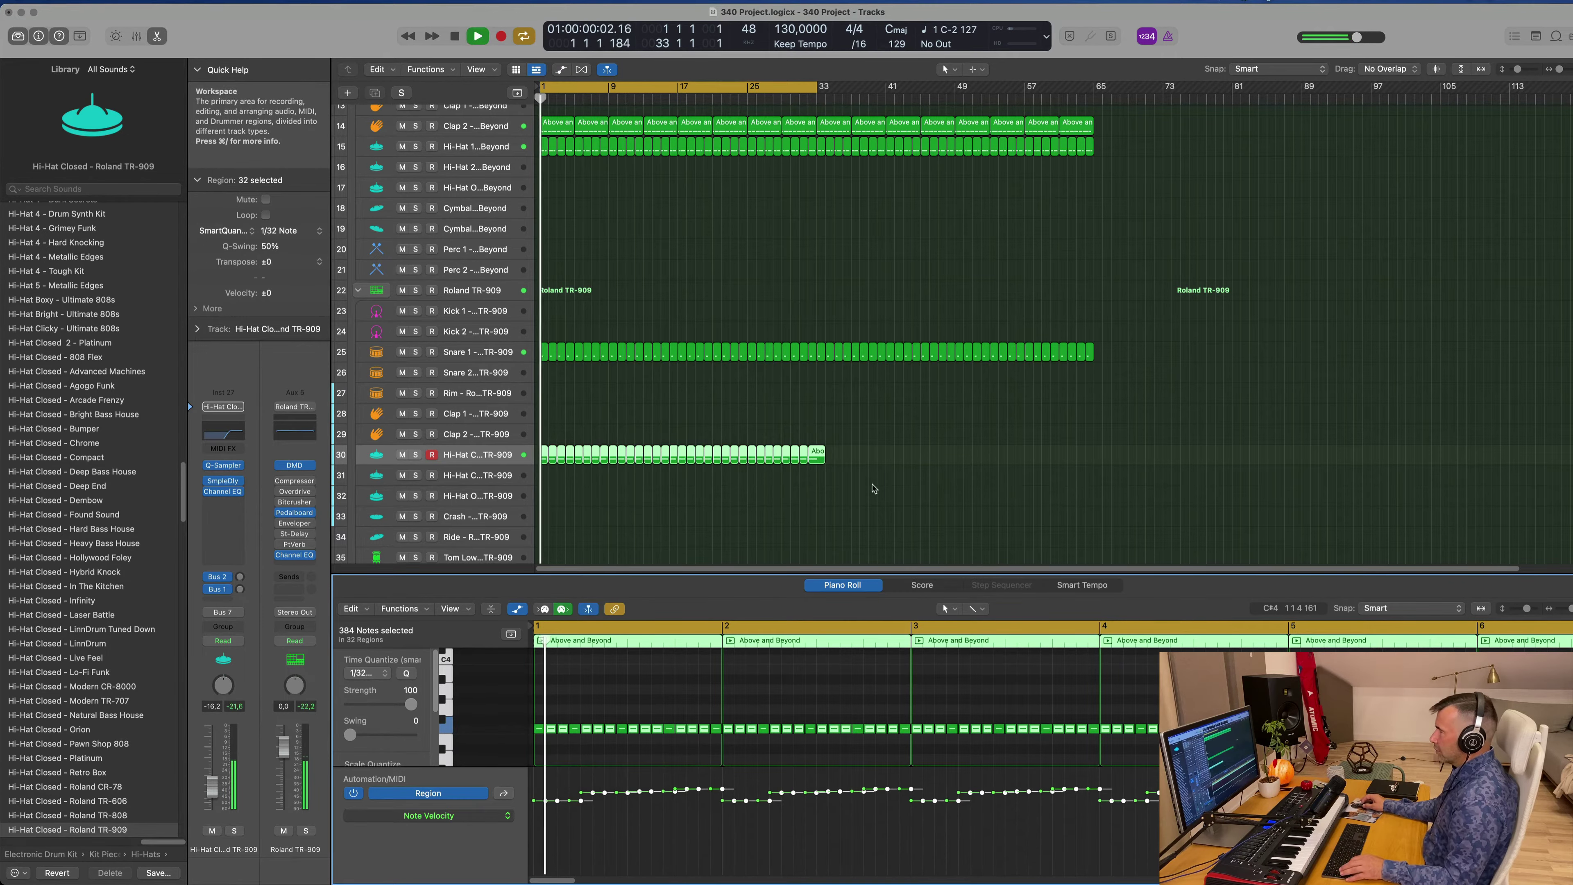
- Delete the overlong last TR-909 closed hi-hat region and repeat the two preceding regions in its place
{"action": "left_click", "coordinate": [800, 452]}
{"action": "key", "text": "Delete"}
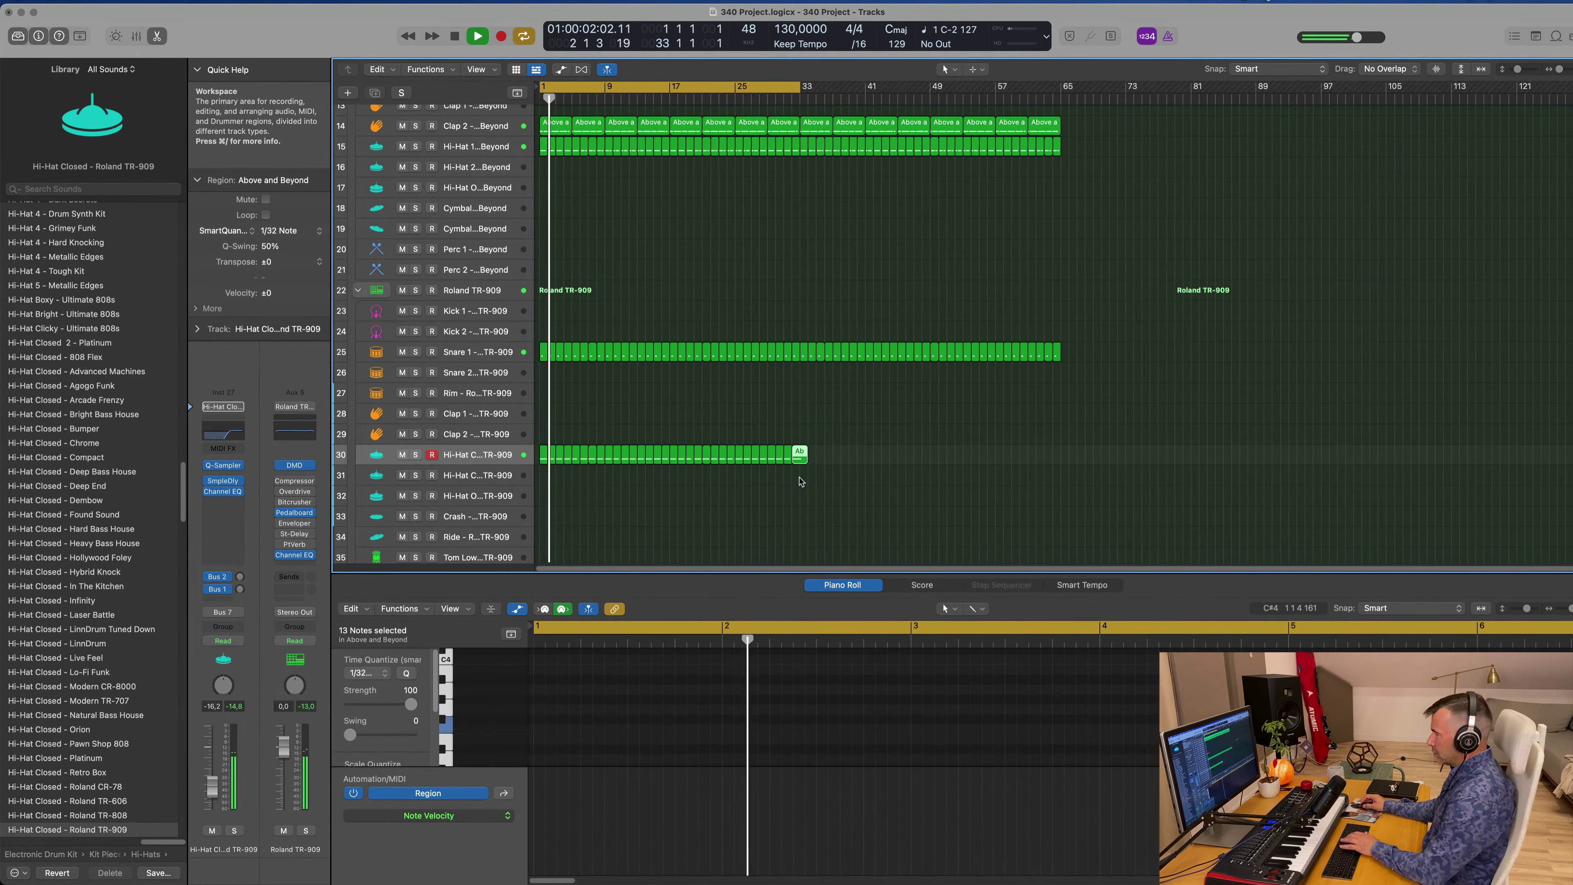
{"action": "left_click_drag", "start_coordinate": [819, 450], "coordinate": [781, 468]}
{"action": "key", "text": "super+r"}
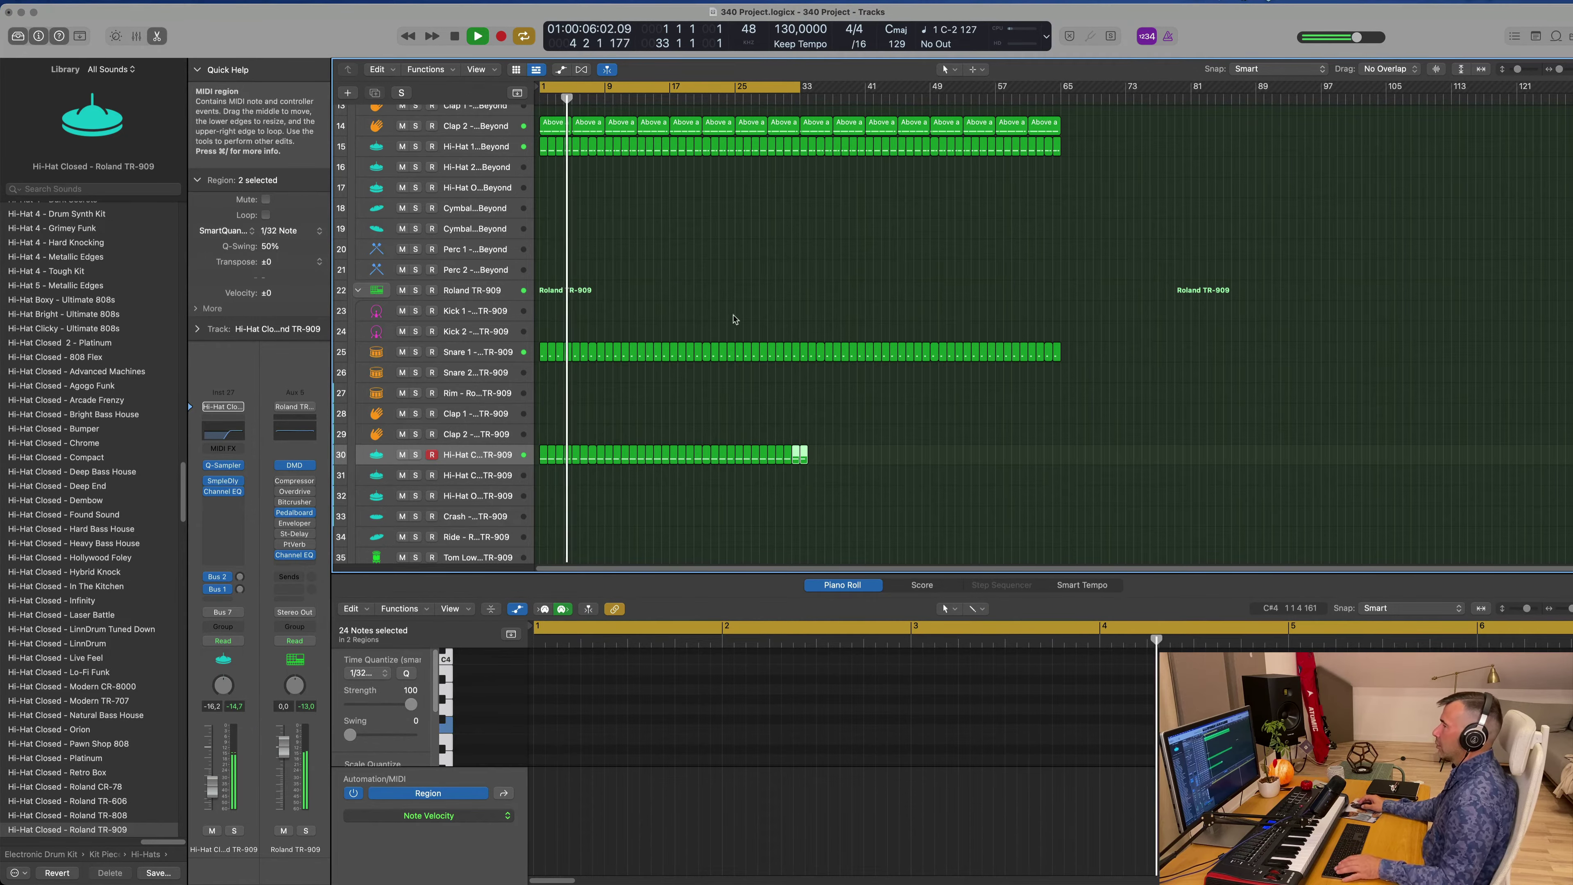
- Check the LEAD - Brazil 1 and Melodic Bass 1 channel strips during playback, and replay from the start
{"action": "scroll", "coordinate": [681, 304], "scroll_direction": "up", "scroll_amount": 10}
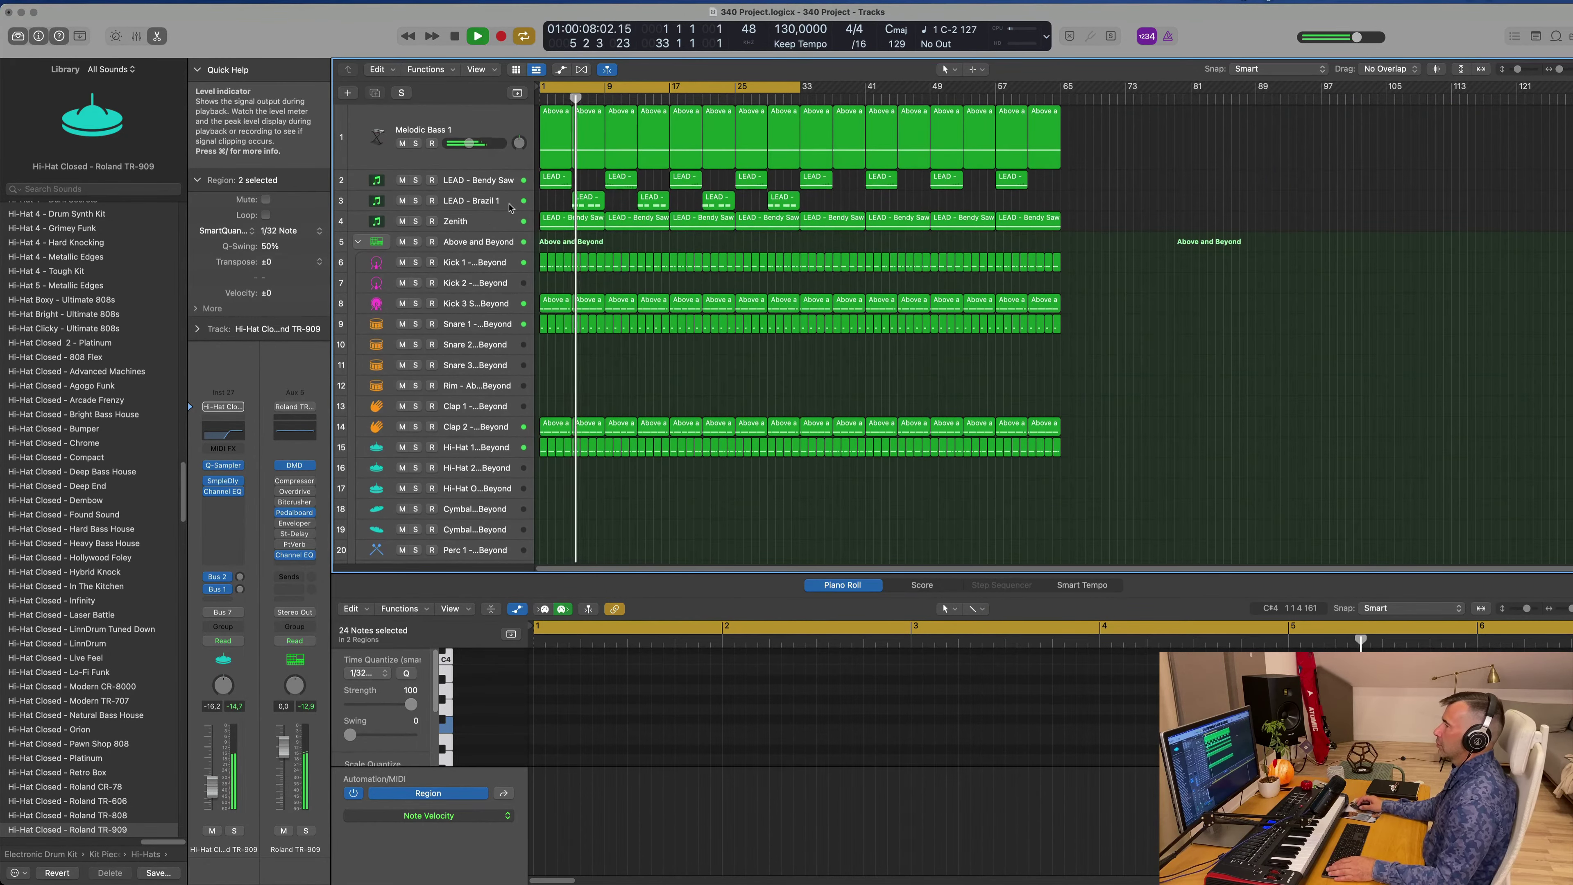
{"action": "left_click", "coordinate": [477, 200]}
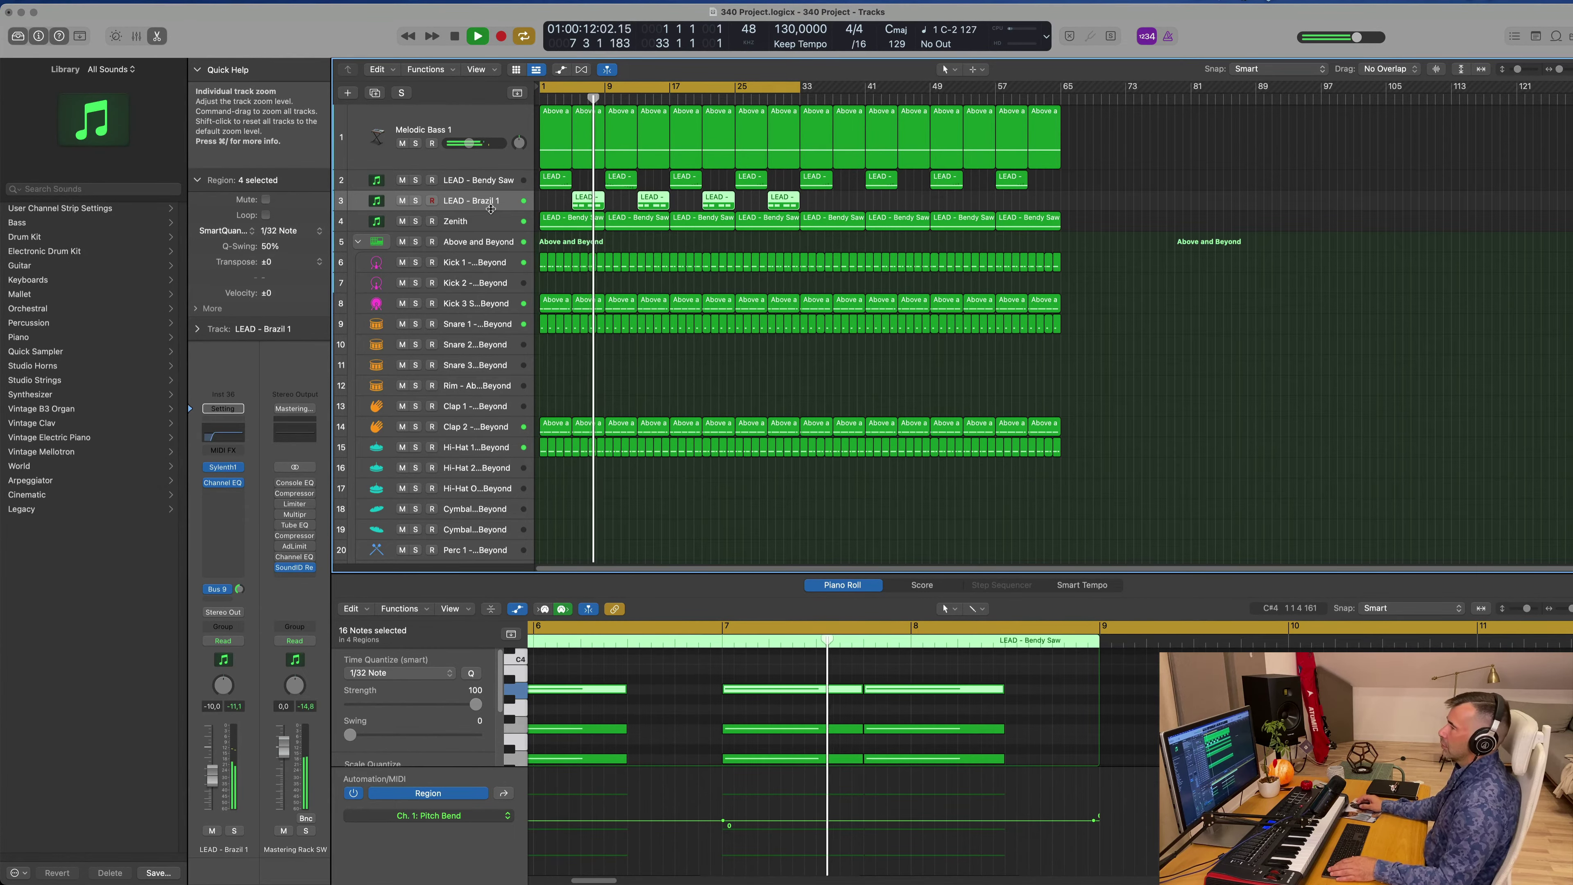
{"action": "left_click", "coordinate": [371, 151]}
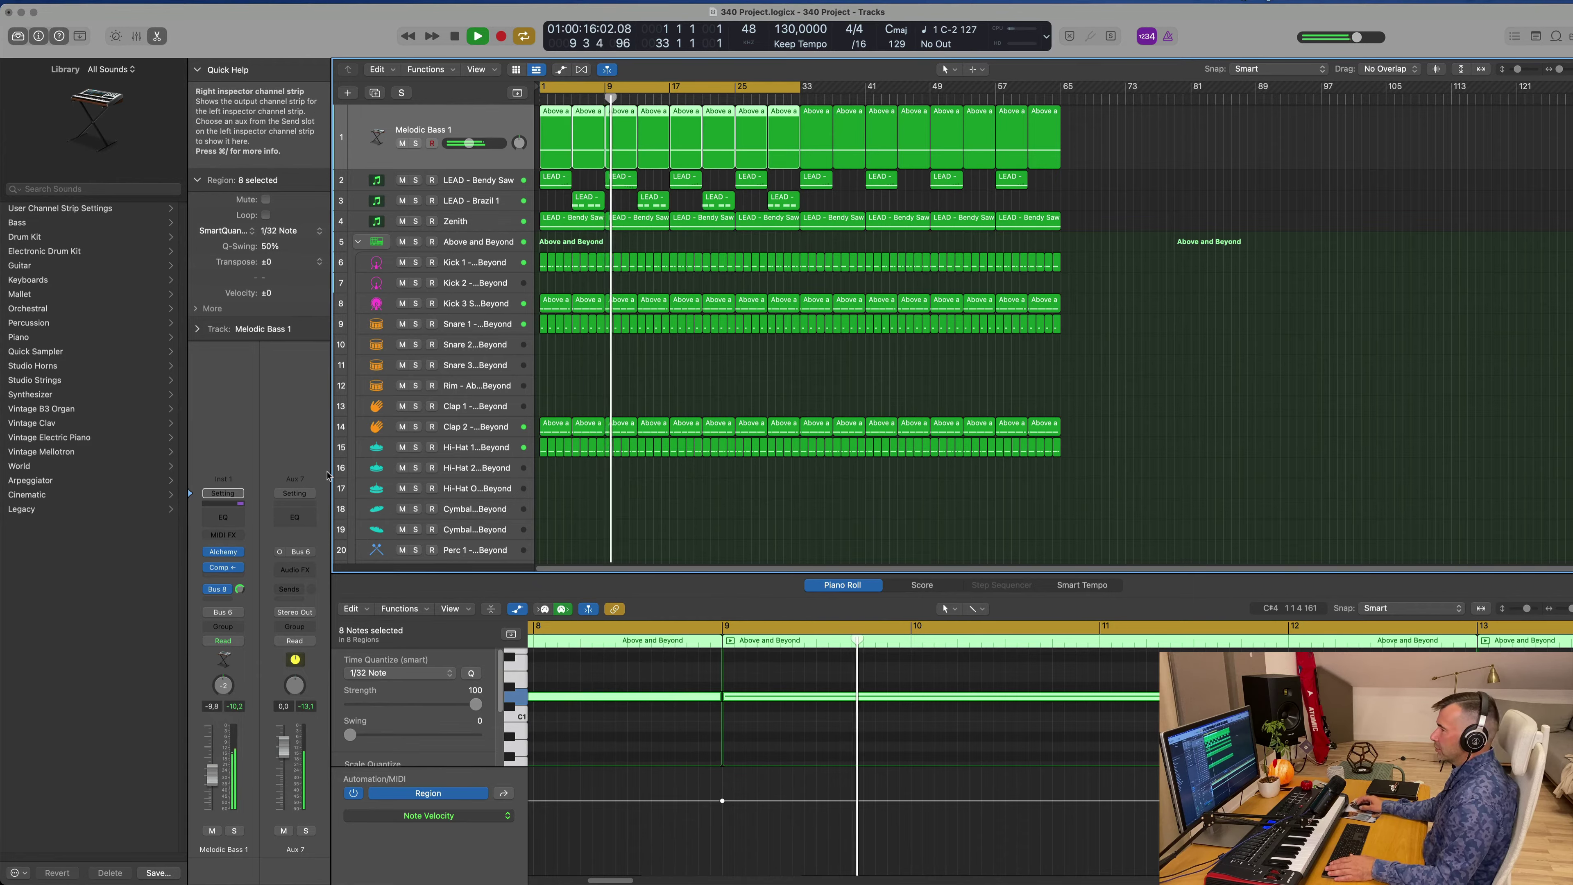
{"action": "key", "text": "Return"}
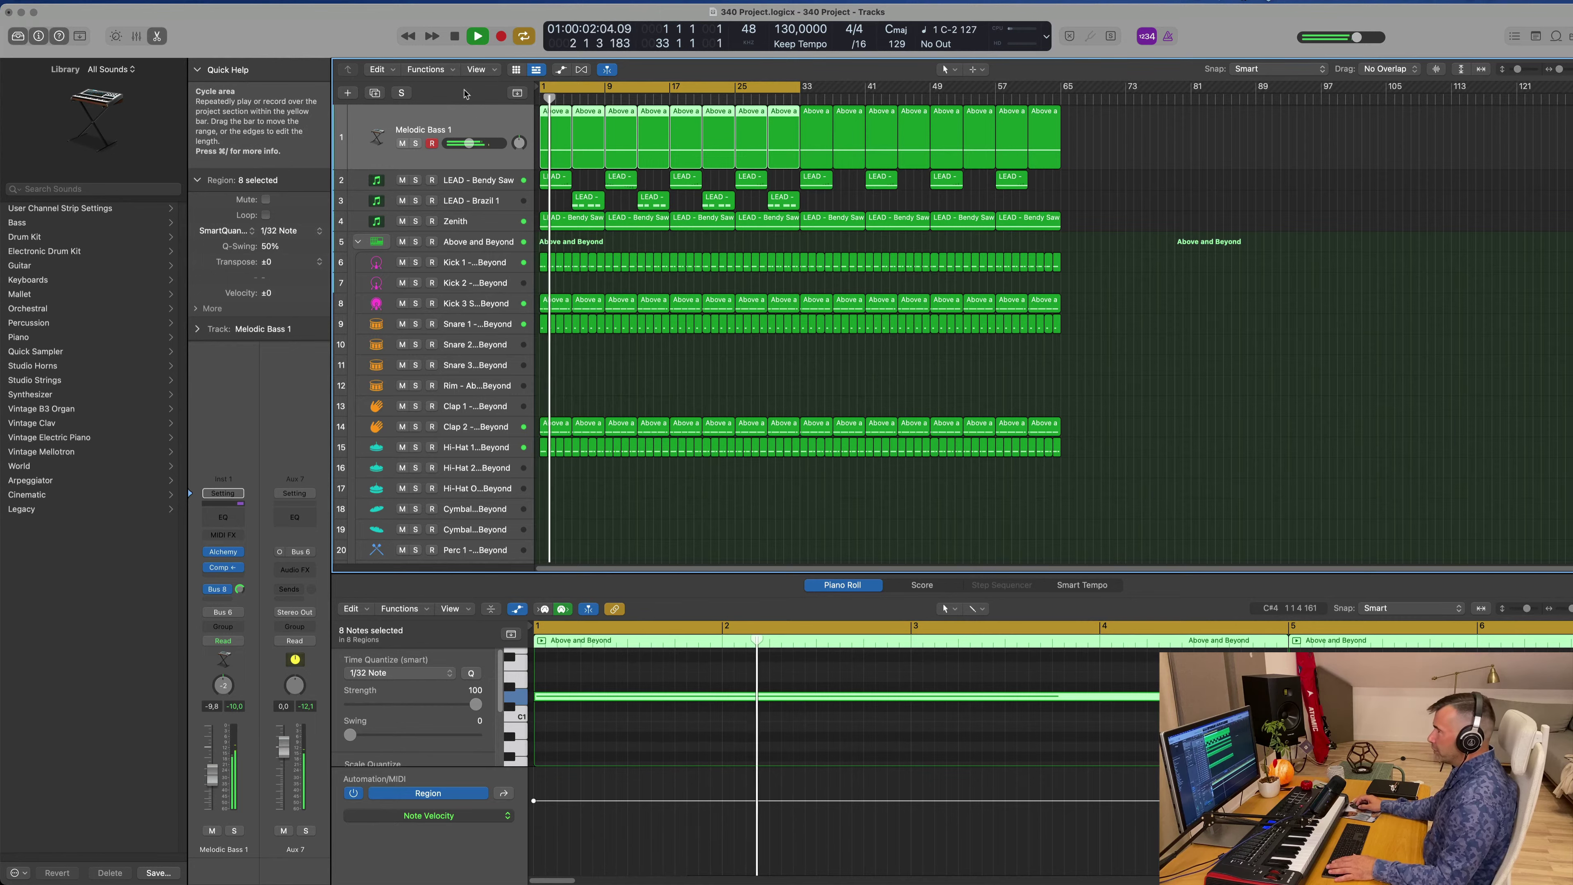
- Show the secondary ruler and extend the cycle range to bar 65
{"action": "left_click", "coordinate": [484, 70]}
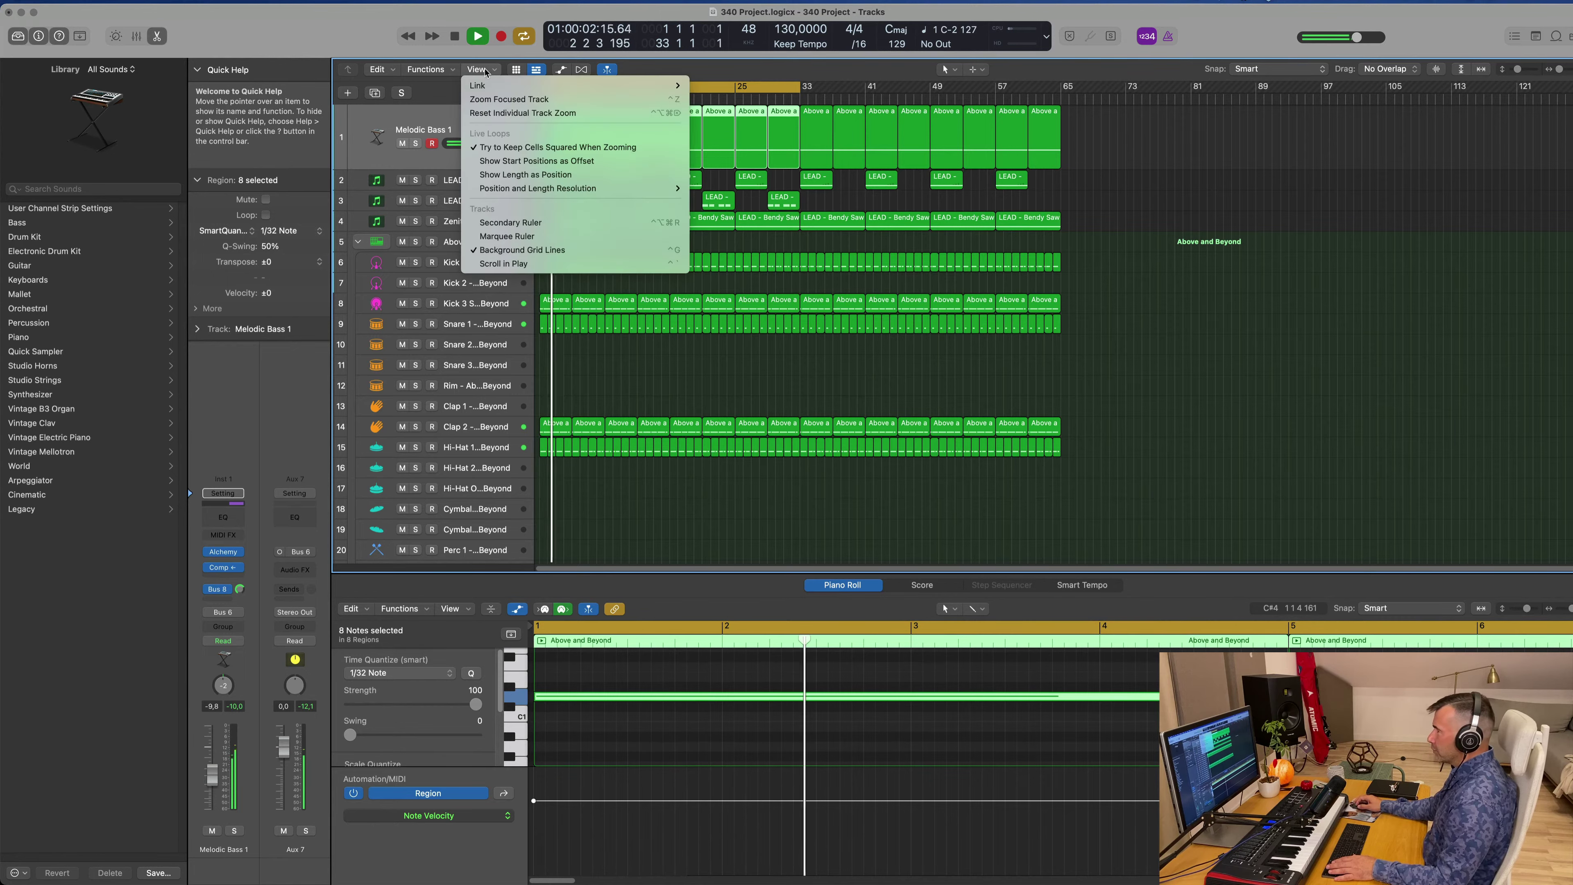
{"action": "left_click", "coordinate": [514, 223]}
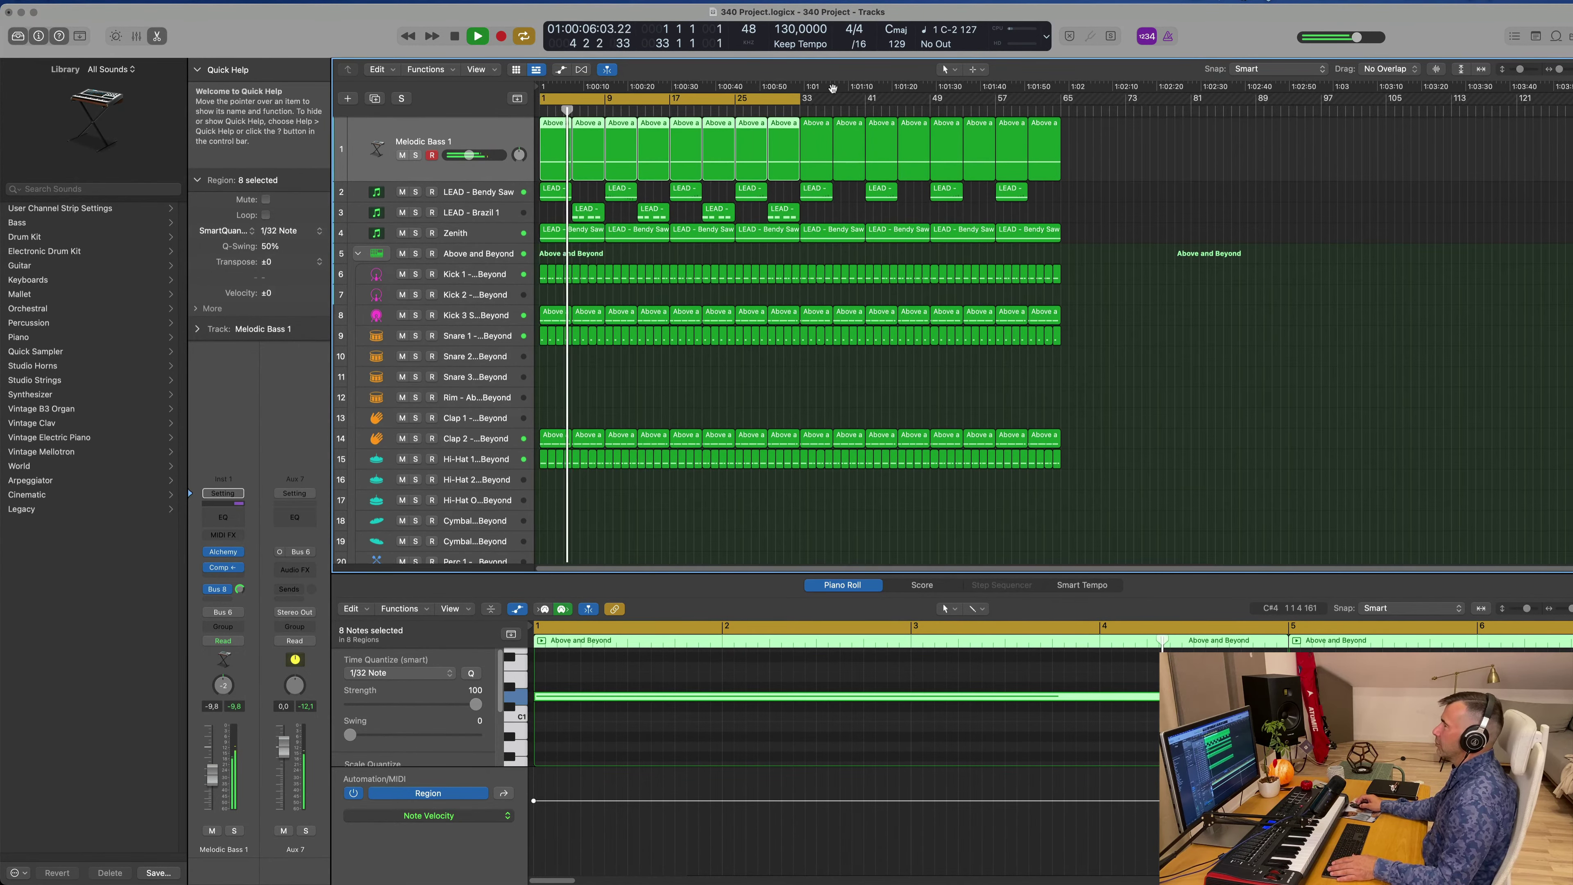
{"action": "left_click_drag", "start_coordinate": [799, 99], "coordinate": [1061, 116]}
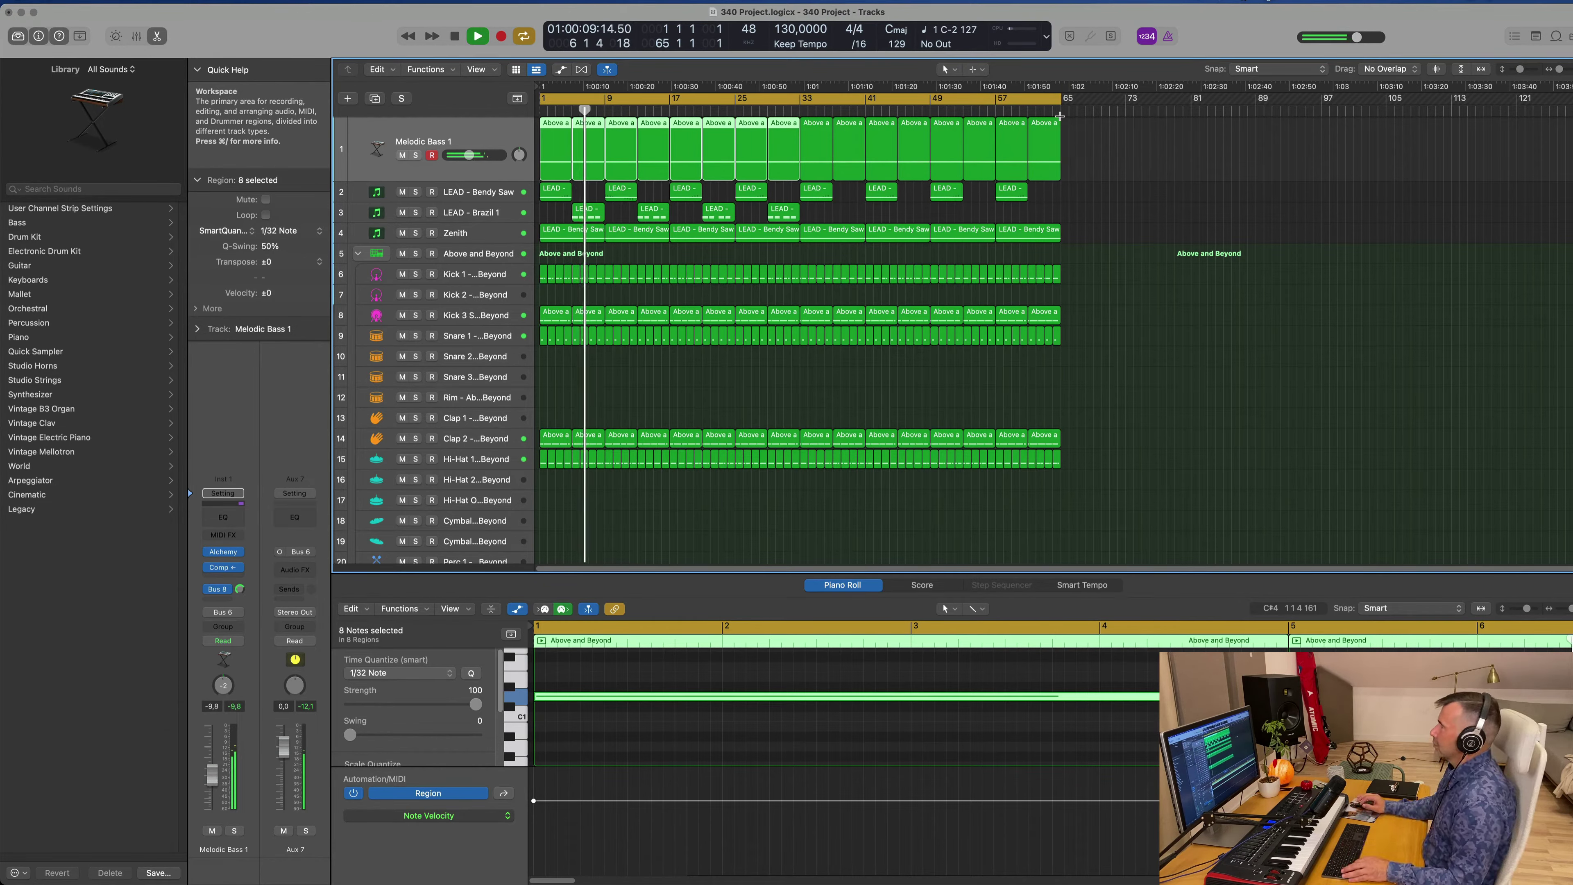
- Repeat the regions of all tracks once from bar 65 onward
{"action": "key", "text": "super+r"}
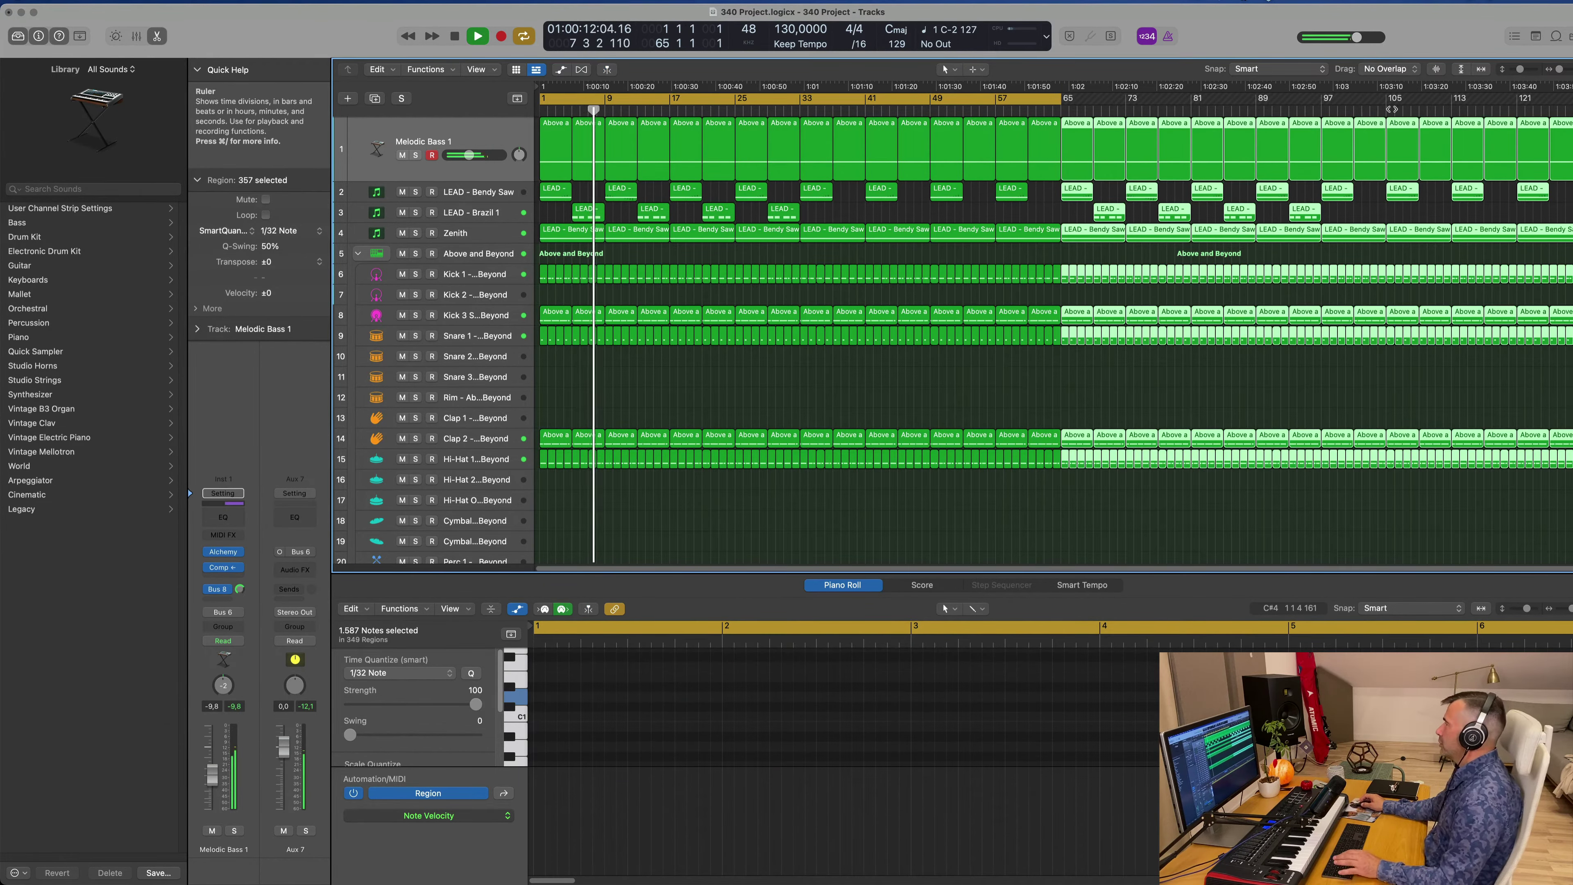
- Clear the region selection and audition the Zenith track in solo, returning to the full mix
{"action": "left_click", "coordinate": [797, 421]}
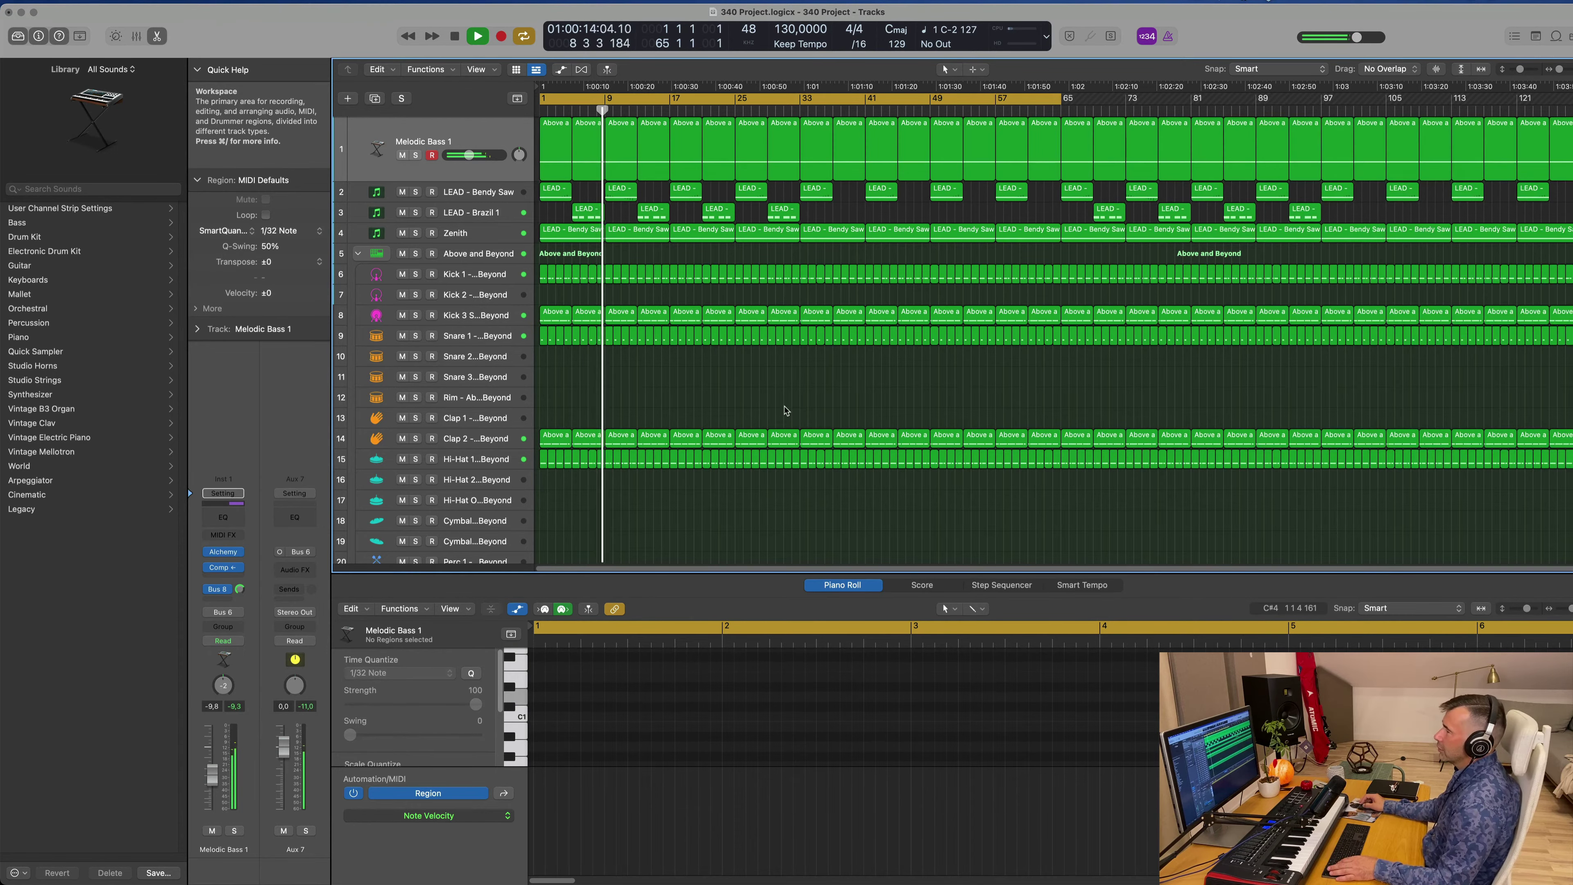
{"action": "left_click", "coordinate": [420, 238]}
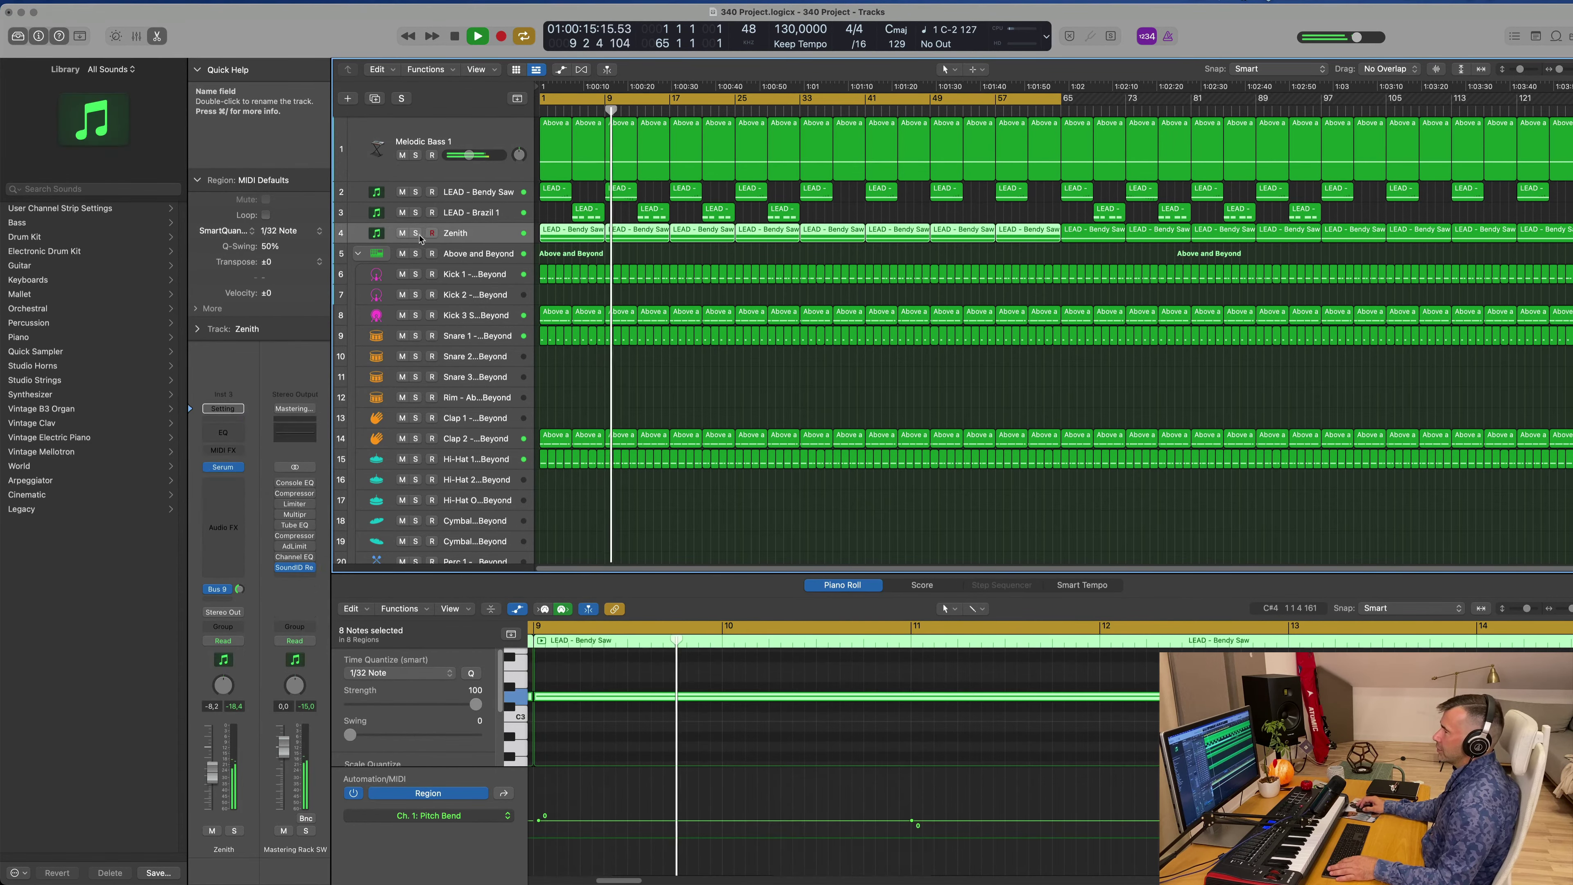
{"action": "left_click", "coordinate": [417, 235]}
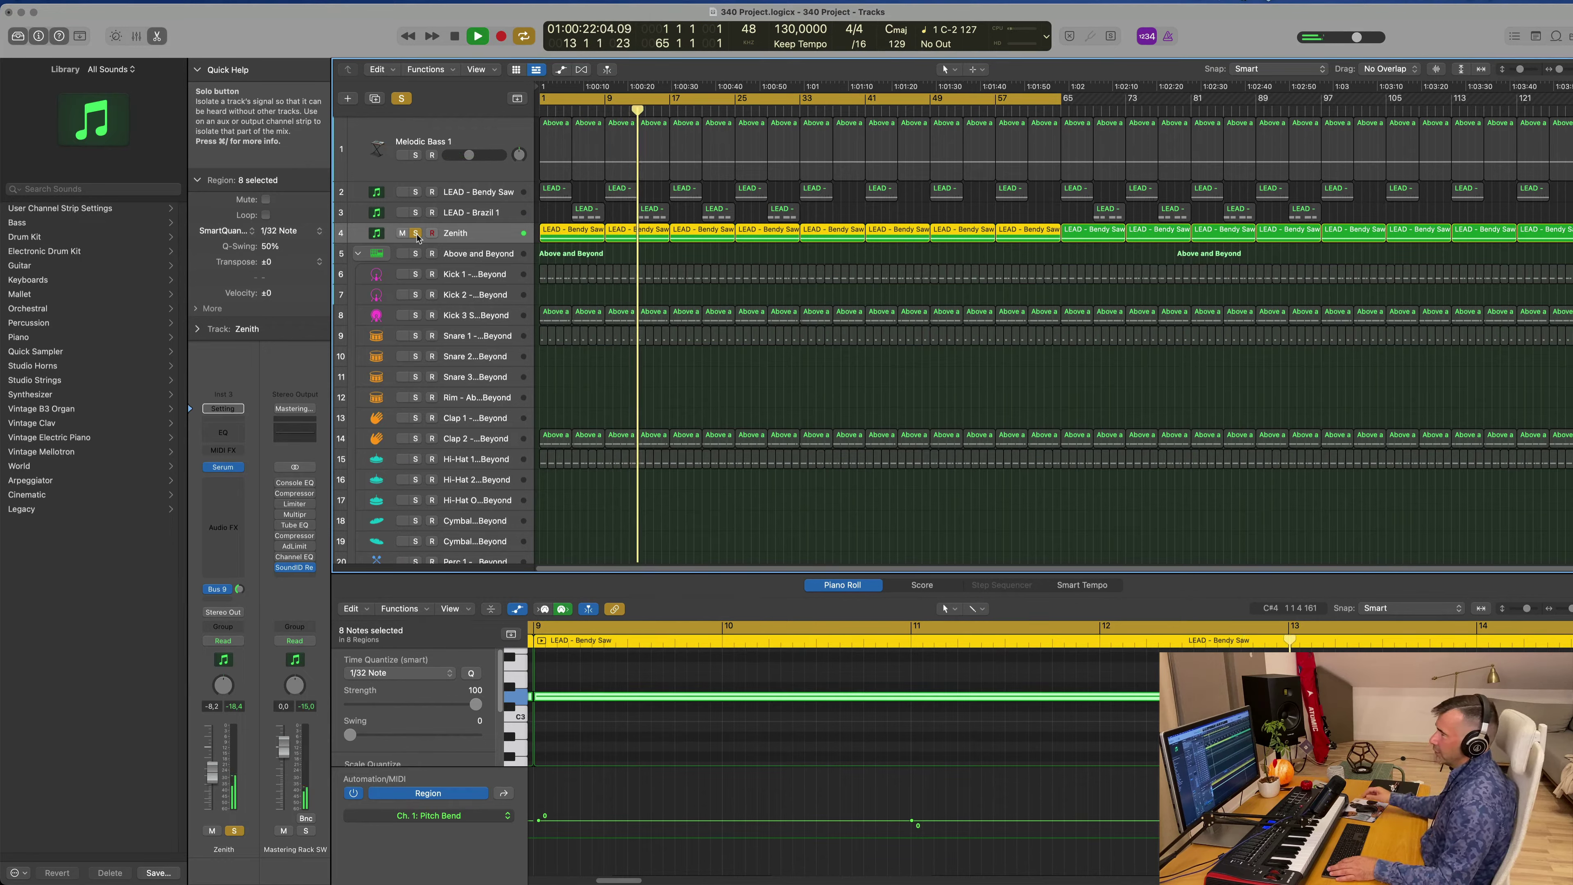
{"action": "left_click", "coordinate": [417, 234]}
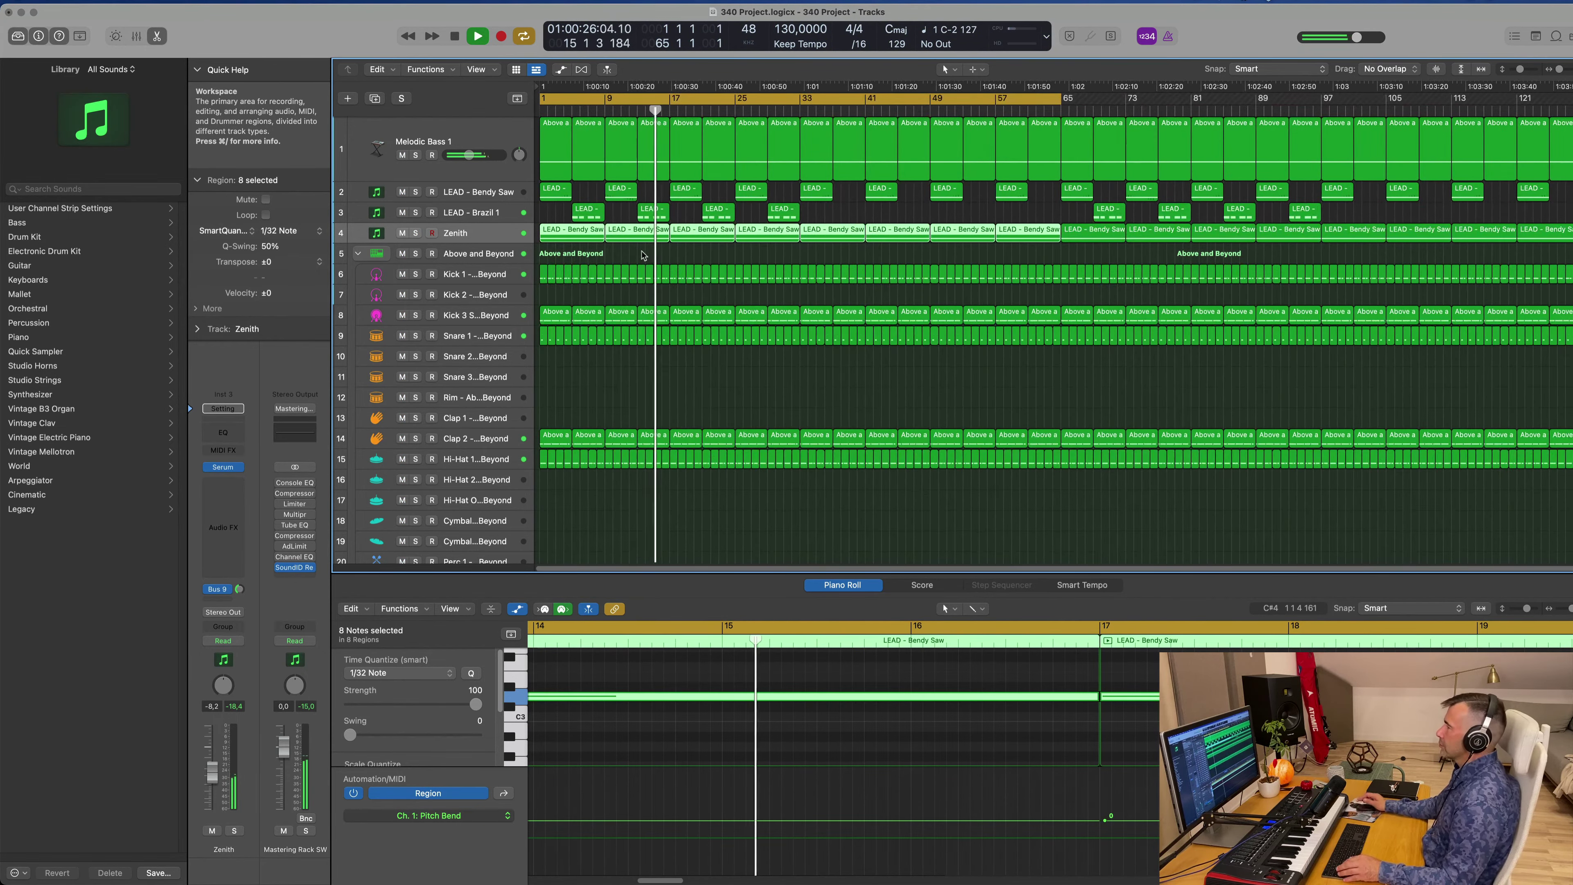
- Copy the first four LEAD - Brazil 1 regions to bar 37 on the same track and clear the selection
{"action": "left_click", "coordinate": [596, 214]}
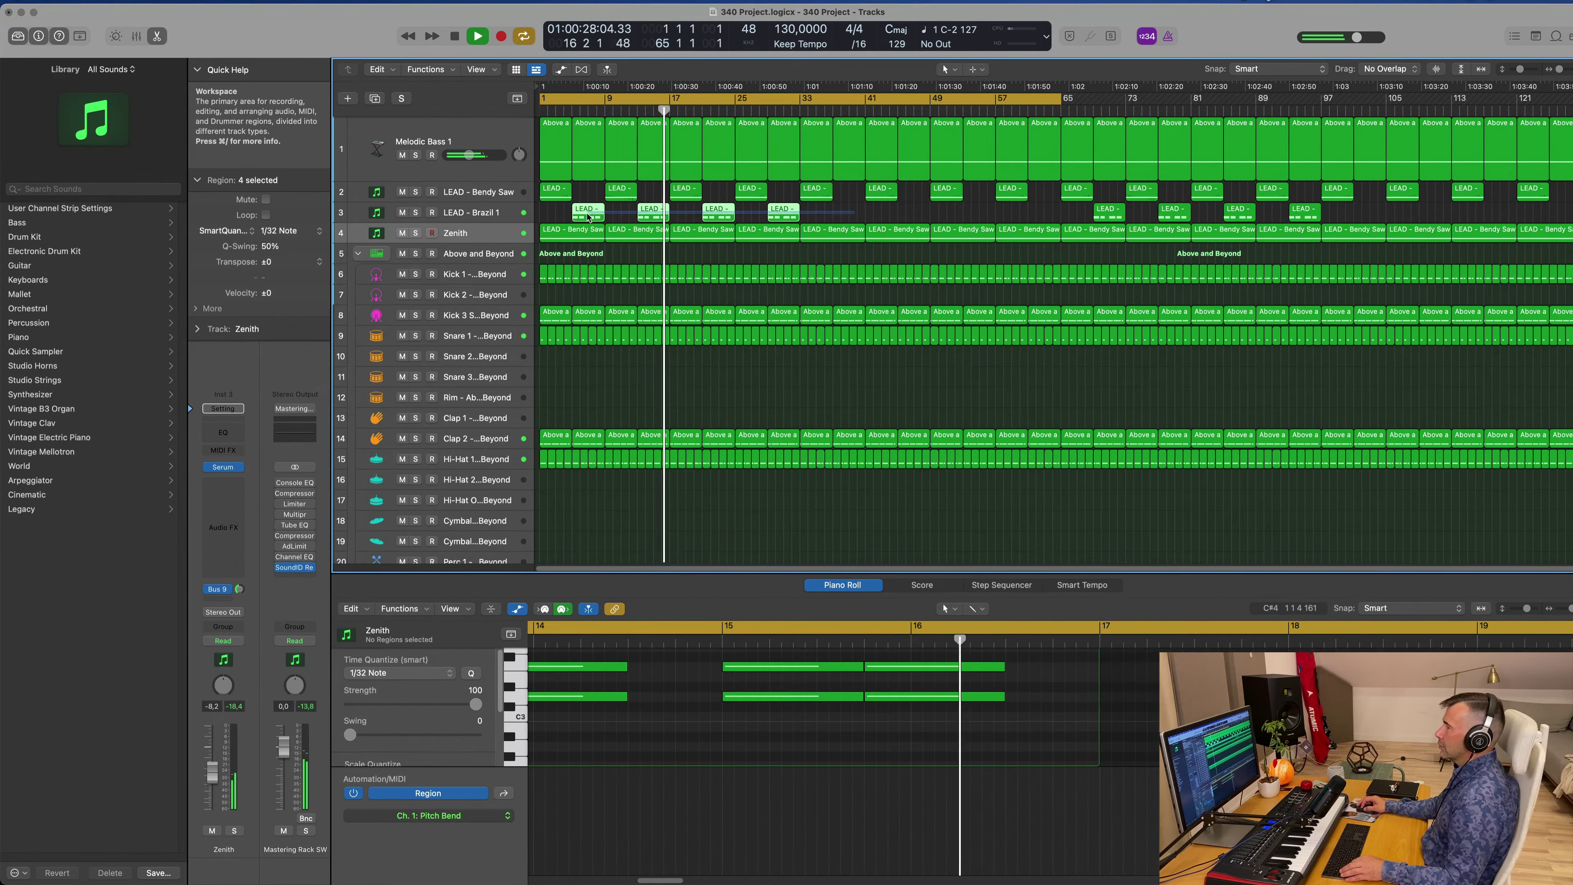
{"action": "left_click_drag", "start_coordinate": [596, 214], "coordinate": [852, 217]}
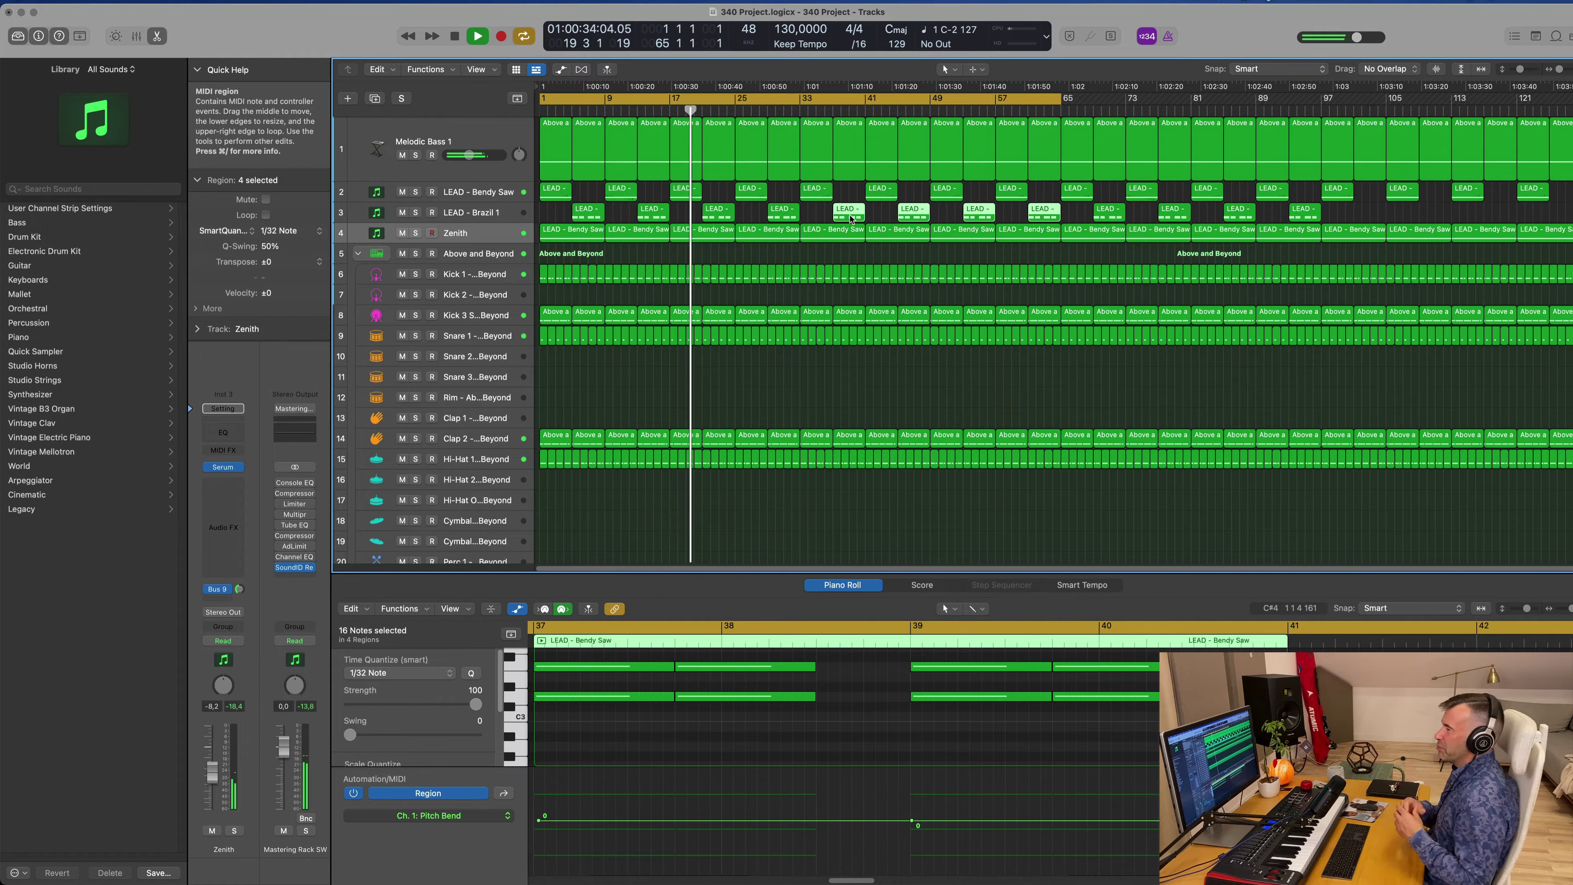
{"action": "left_click", "coordinate": [750, 381]}
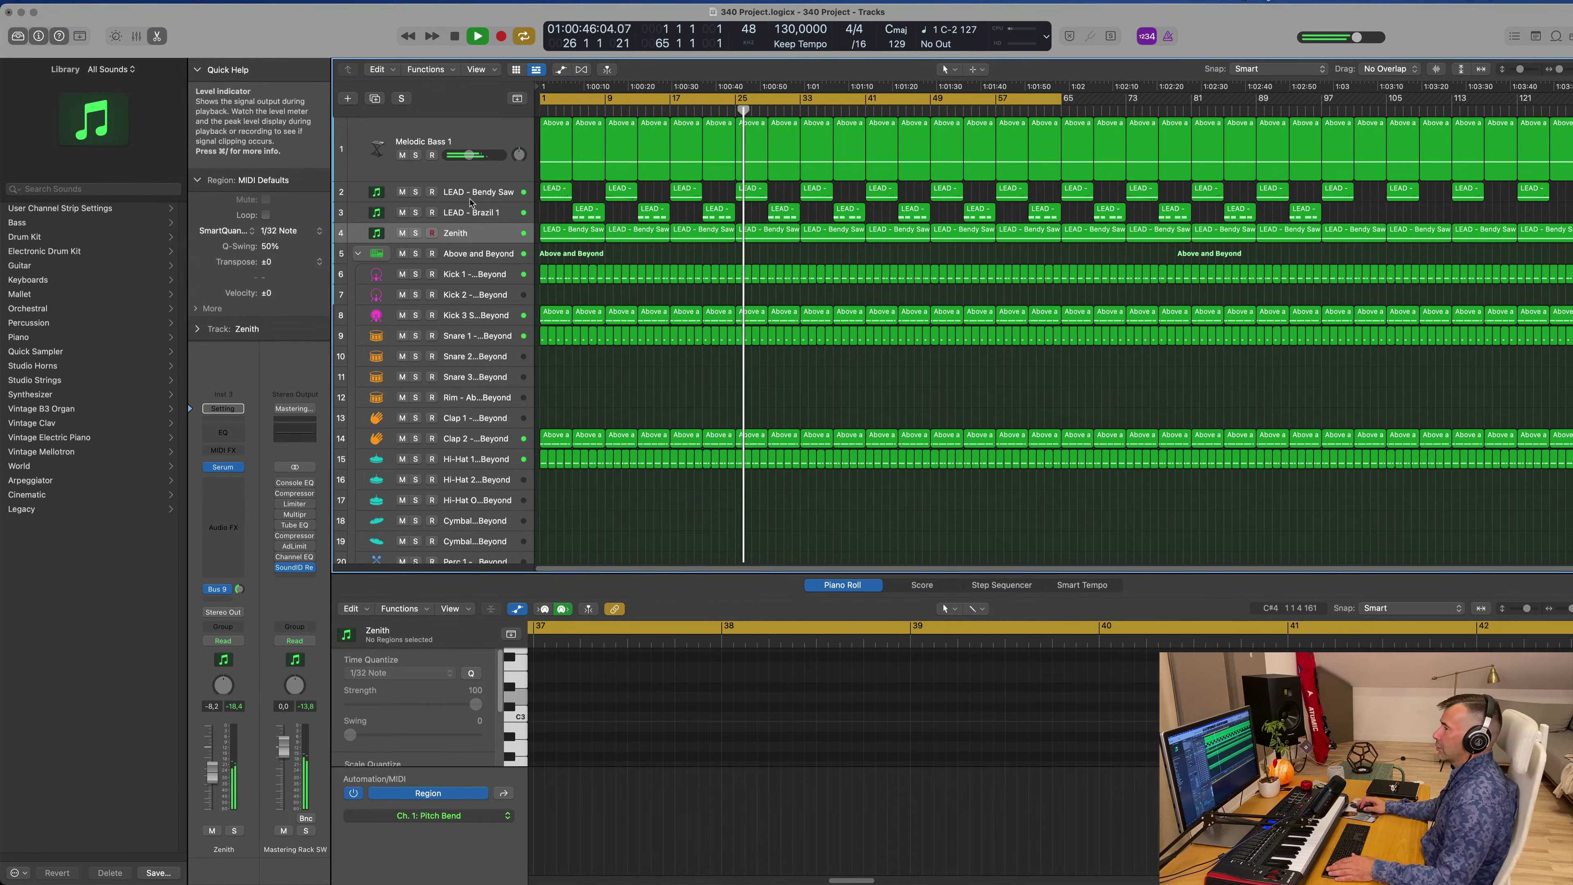
- Check the LEAD - Bendy Saw track in solo, then inspect its regions and those of Melodic Bass 1
{"action": "left_click", "coordinate": [415, 192]}
{"action": "left_click", "coordinate": [416, 192]}
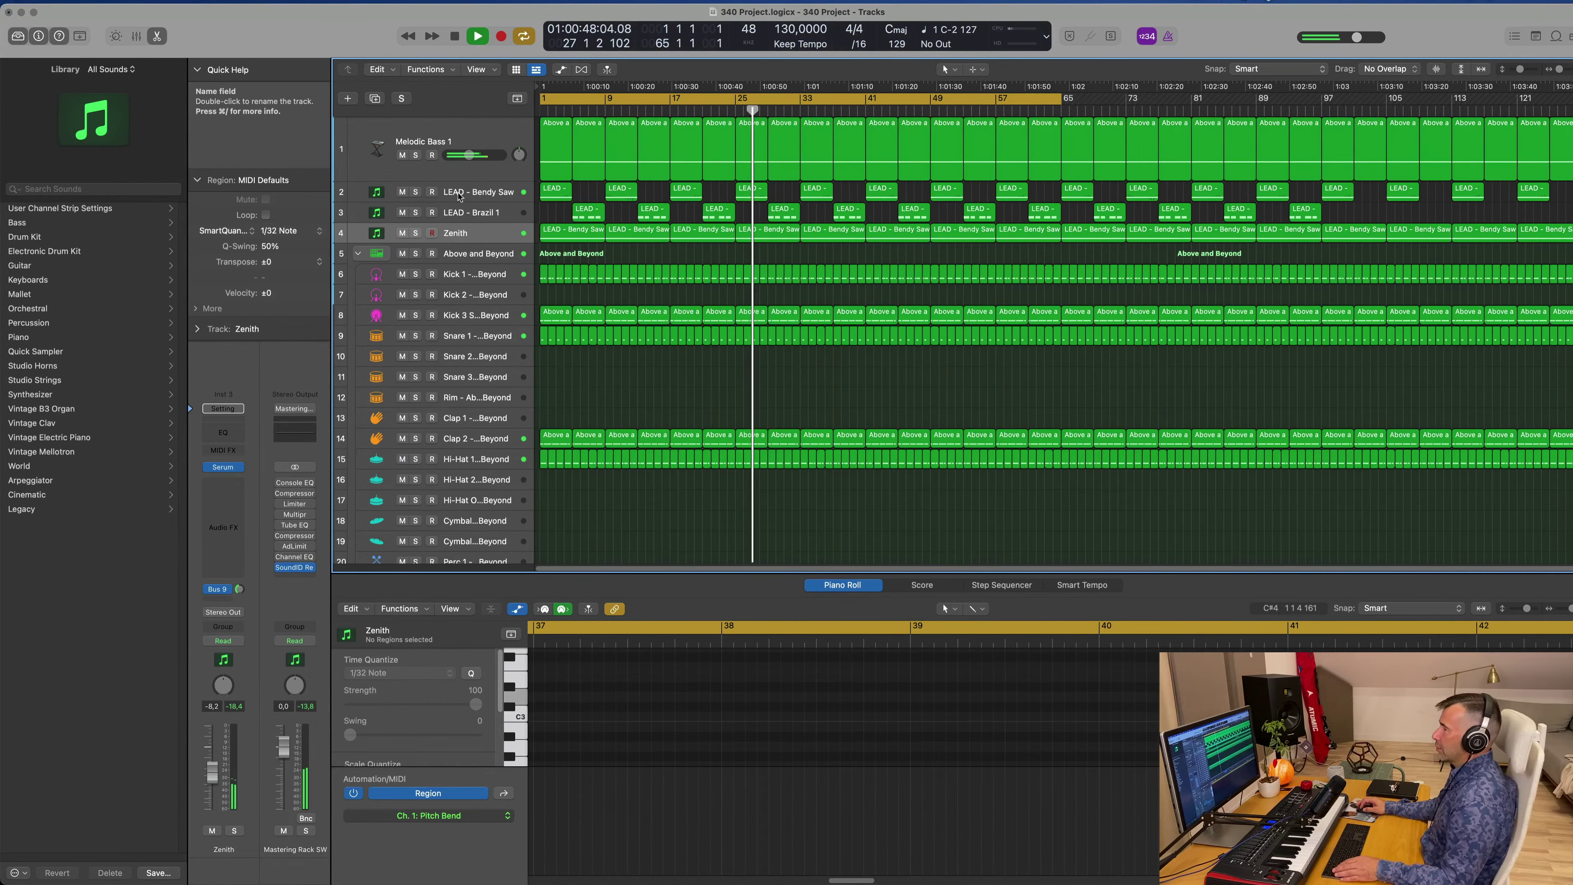
{"action": "left_click", "coordinate": [390, 197]}
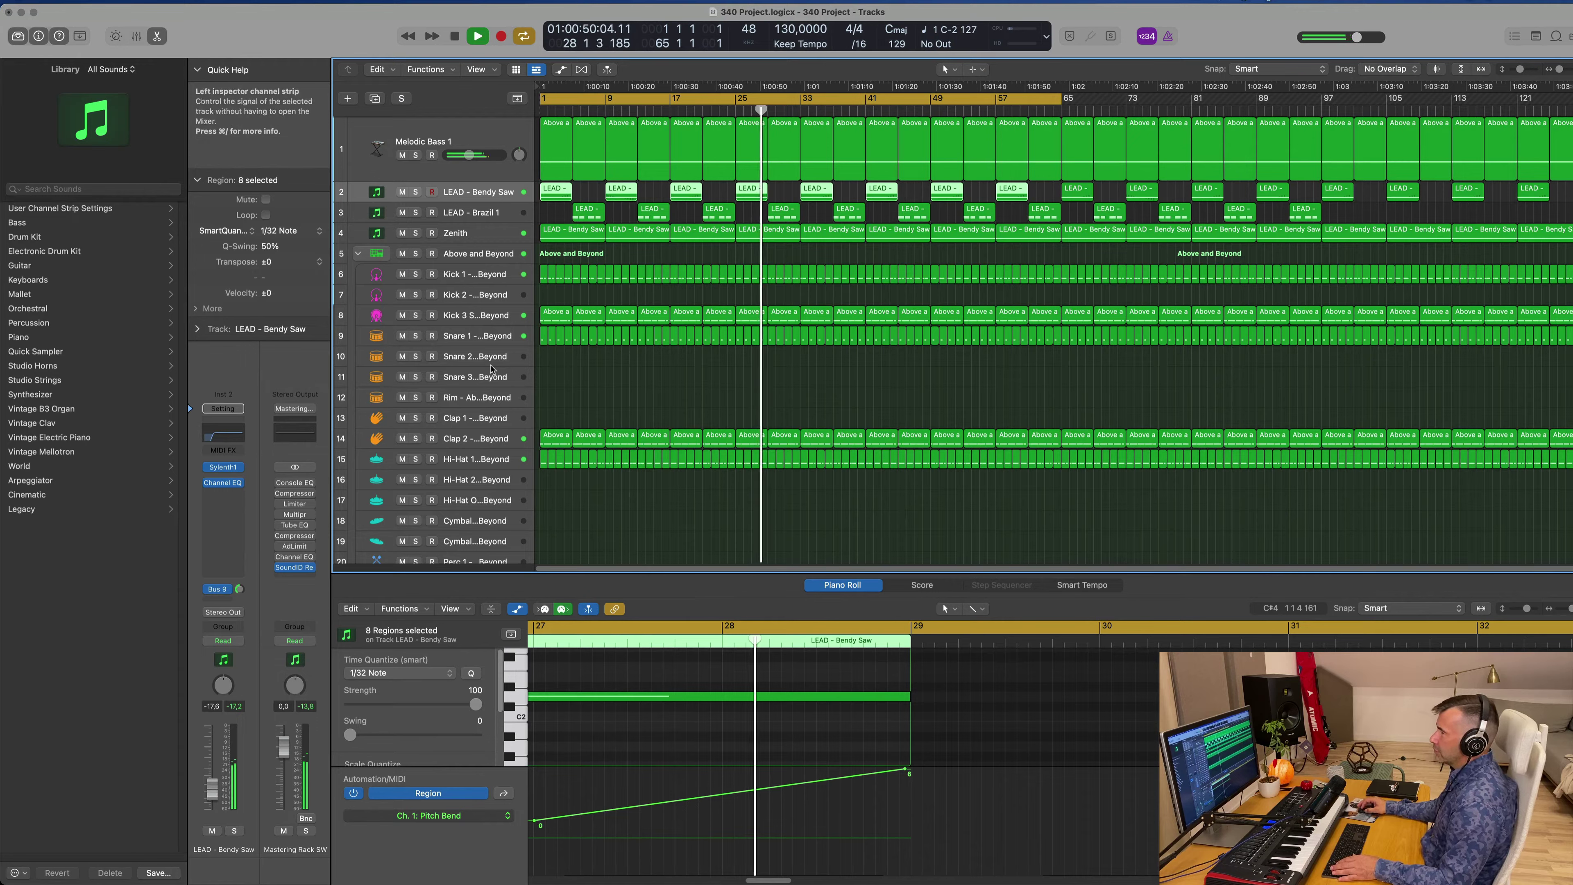
{"action": "left_click", "coordinate": [451, 141]}
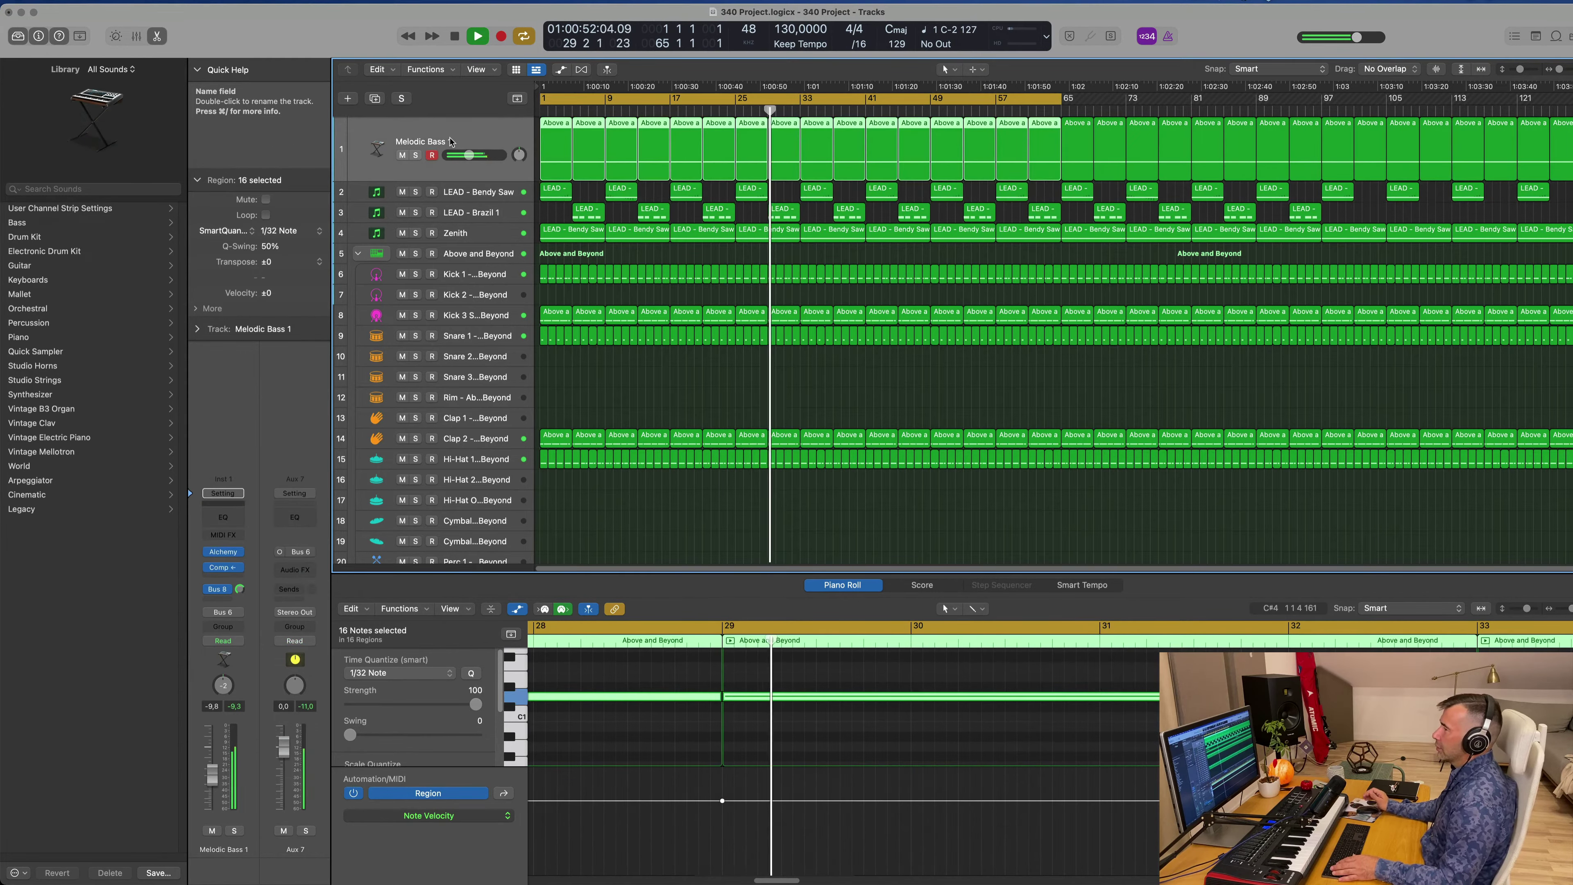
- Duplicate the Zenith track and move the first LEAD - Brazil 1 region onto the new track at bar 1
{"action": "left_click", "coordinate": [506, 234]}
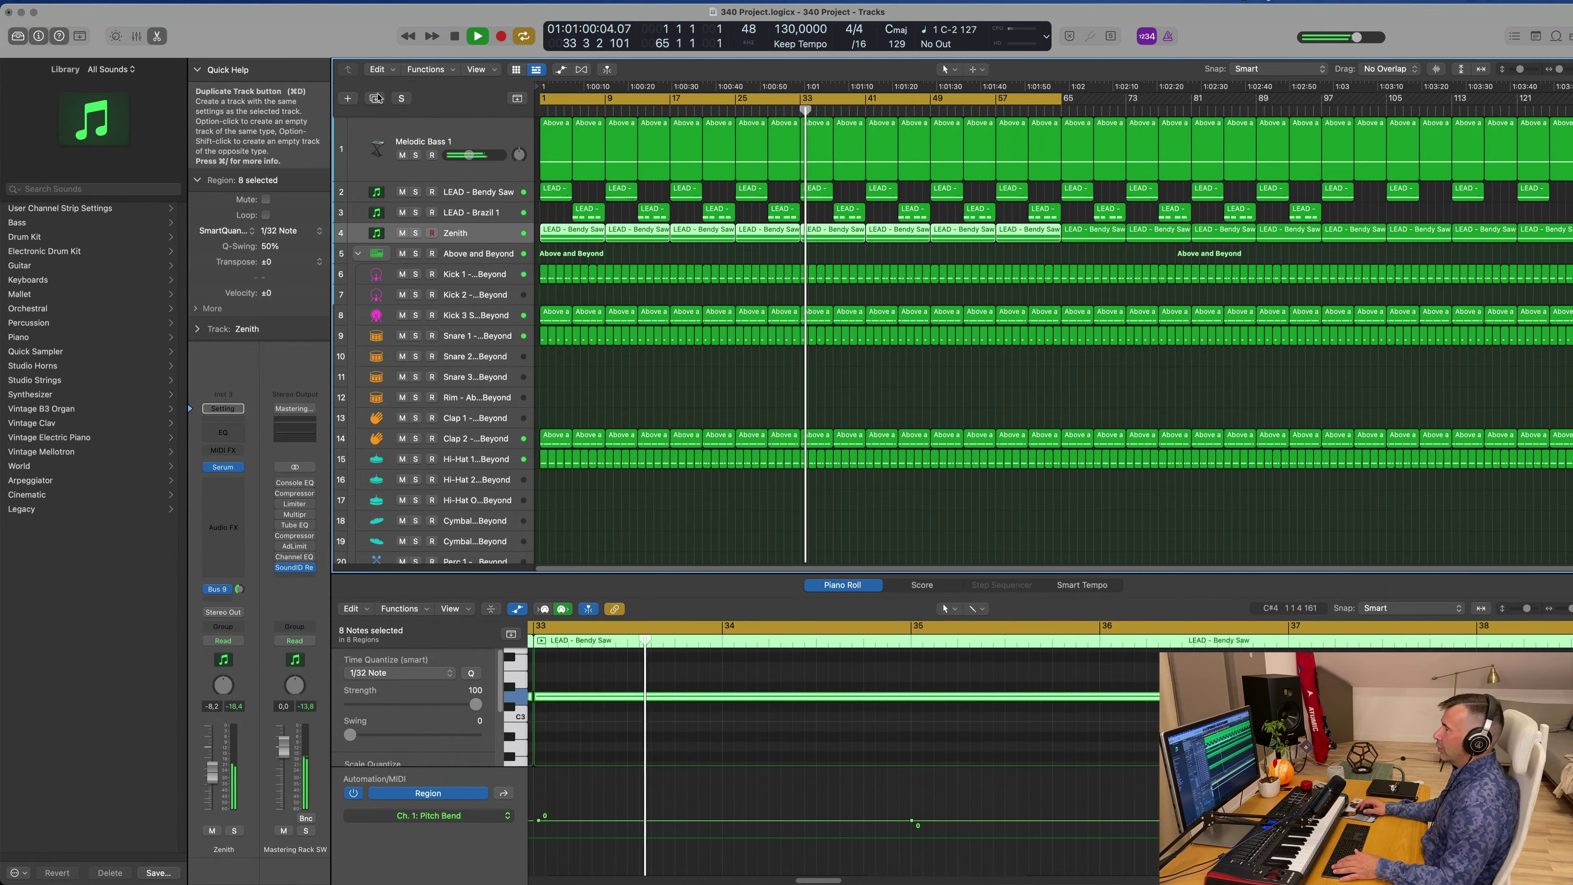
{"action": "key", "text": "super+d"}
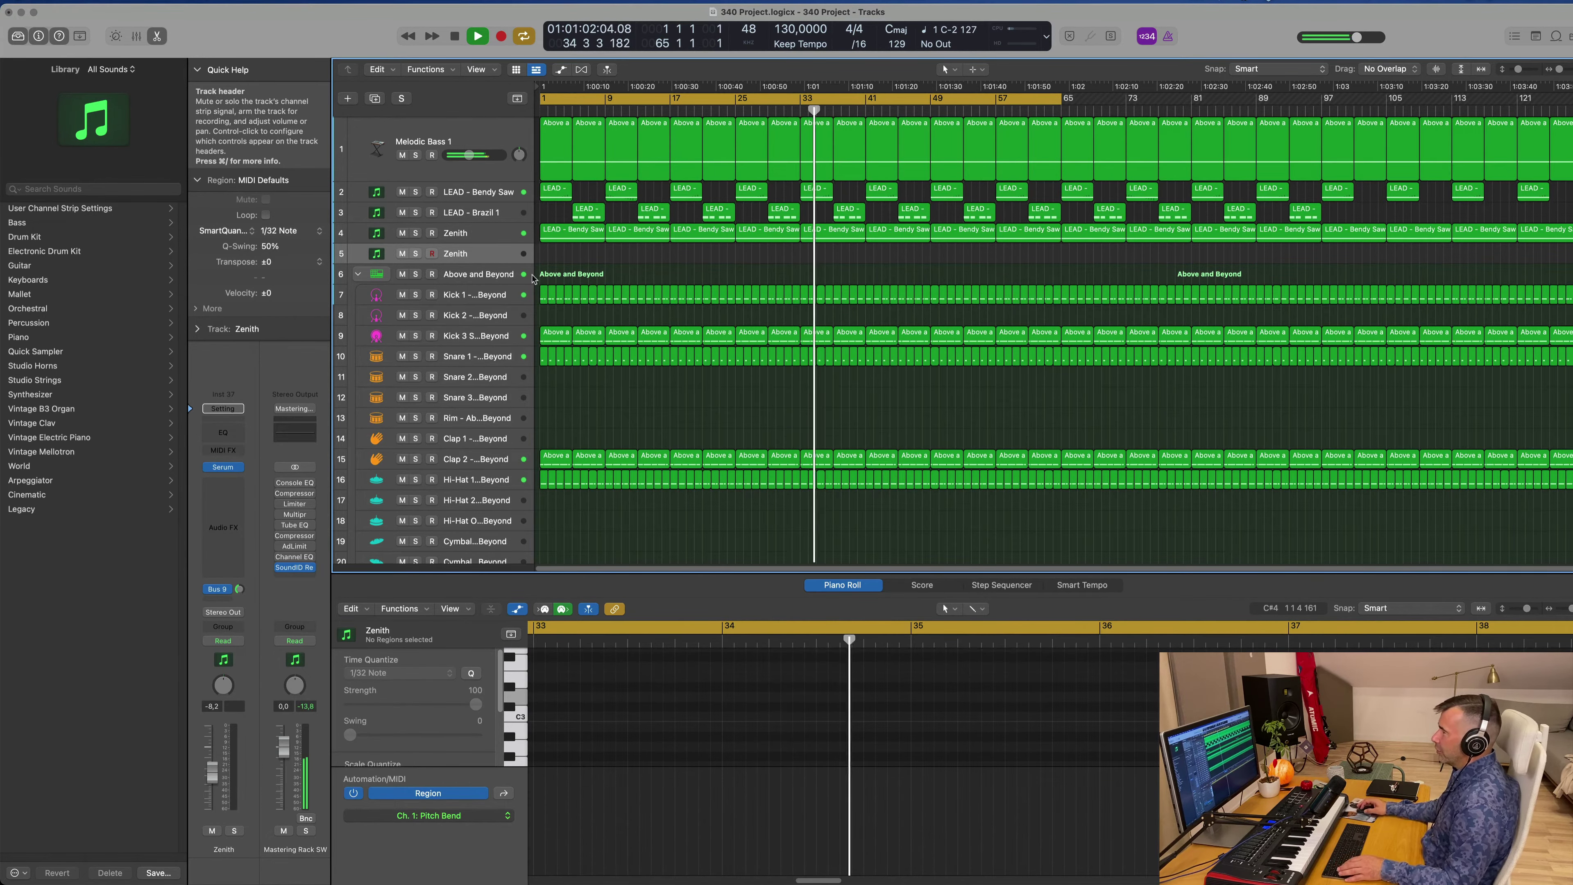
{"action": "key", "text": "space"}
{"action": "key", "text": "space"}
{"action": "left_click_drag", "start_coordinate": [582, 218], "coordinate": [553, 253]}
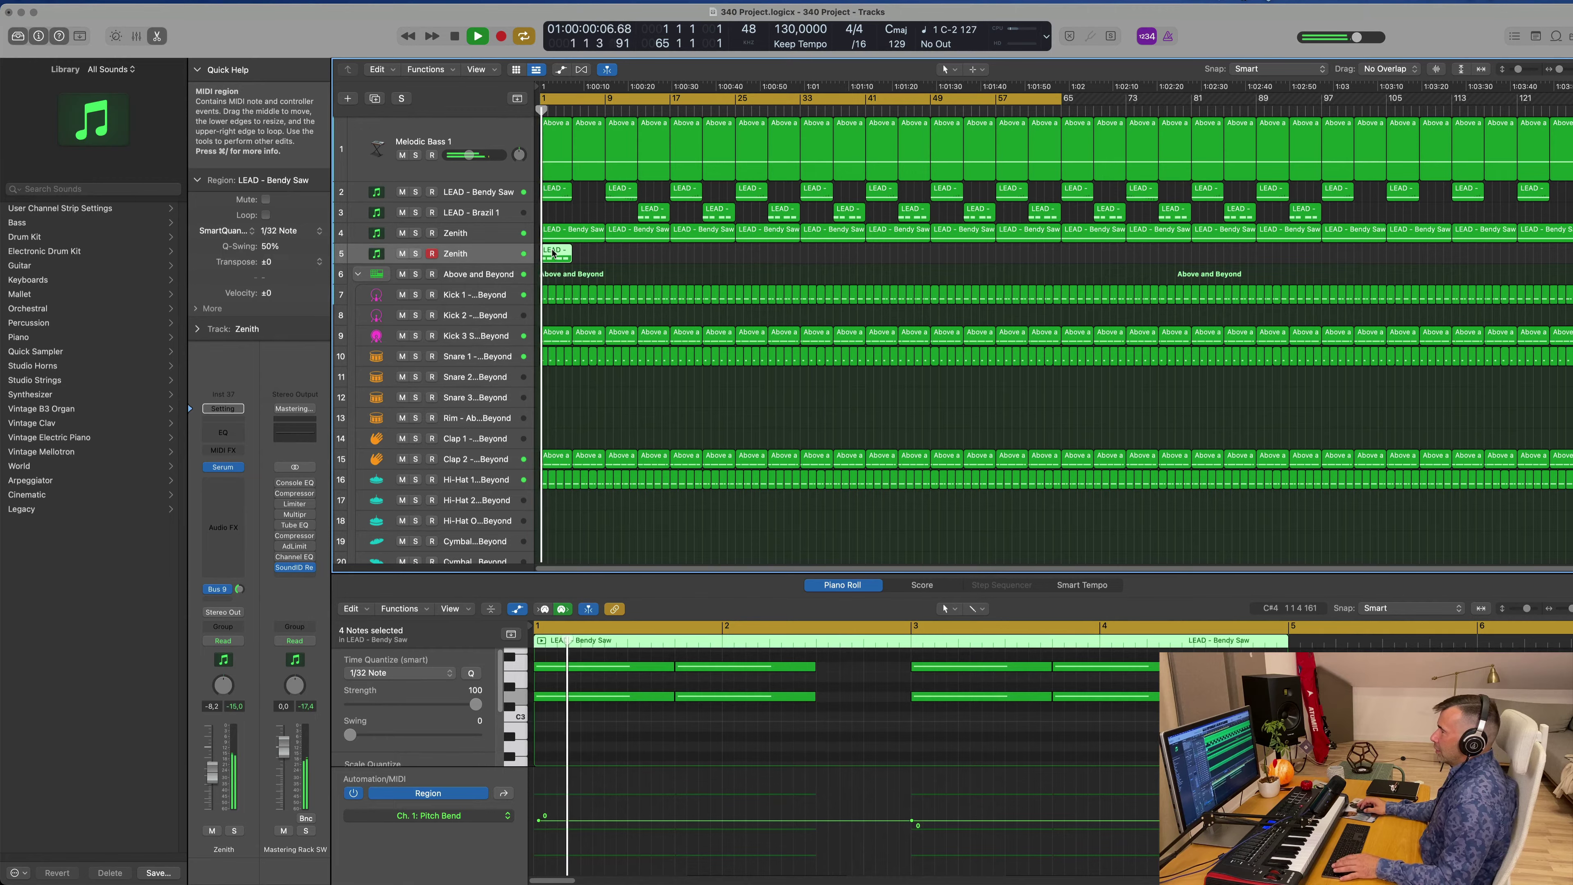
- In the new track's region, delete the repeated notes and extend the remaining three chord notes across all four bars
{"action": "key", "text": "e"}
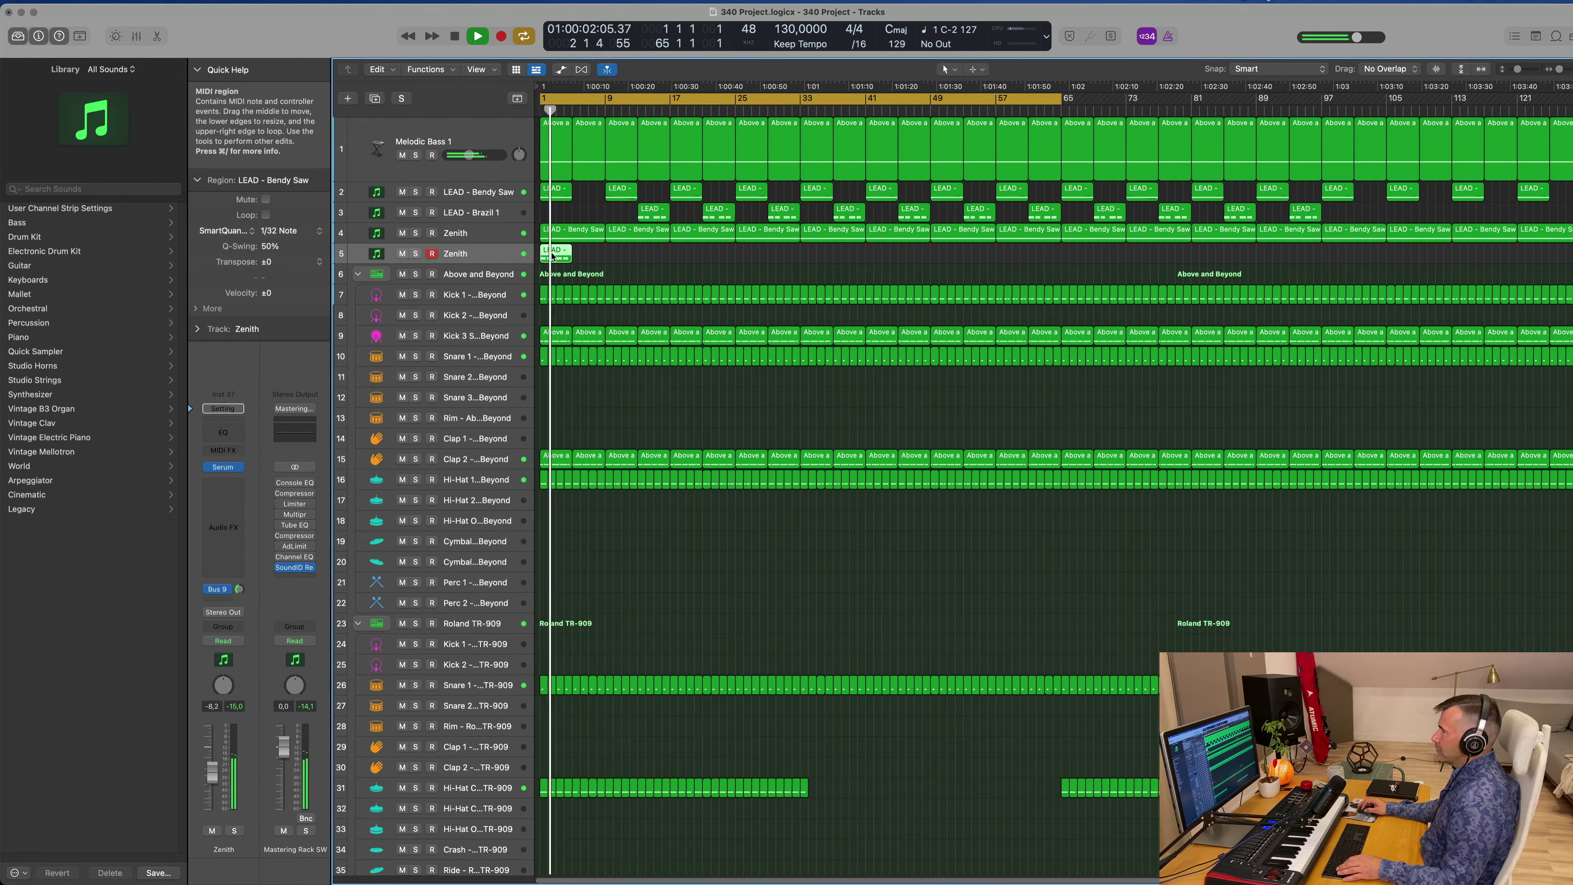
{"action": "key", "text": "e"}
{"action": "key", "text": "super+Left"}
{"action": "scroll", "coordinate": [719, 694], "scroll_direction": "up", "scroll_amount": 2}
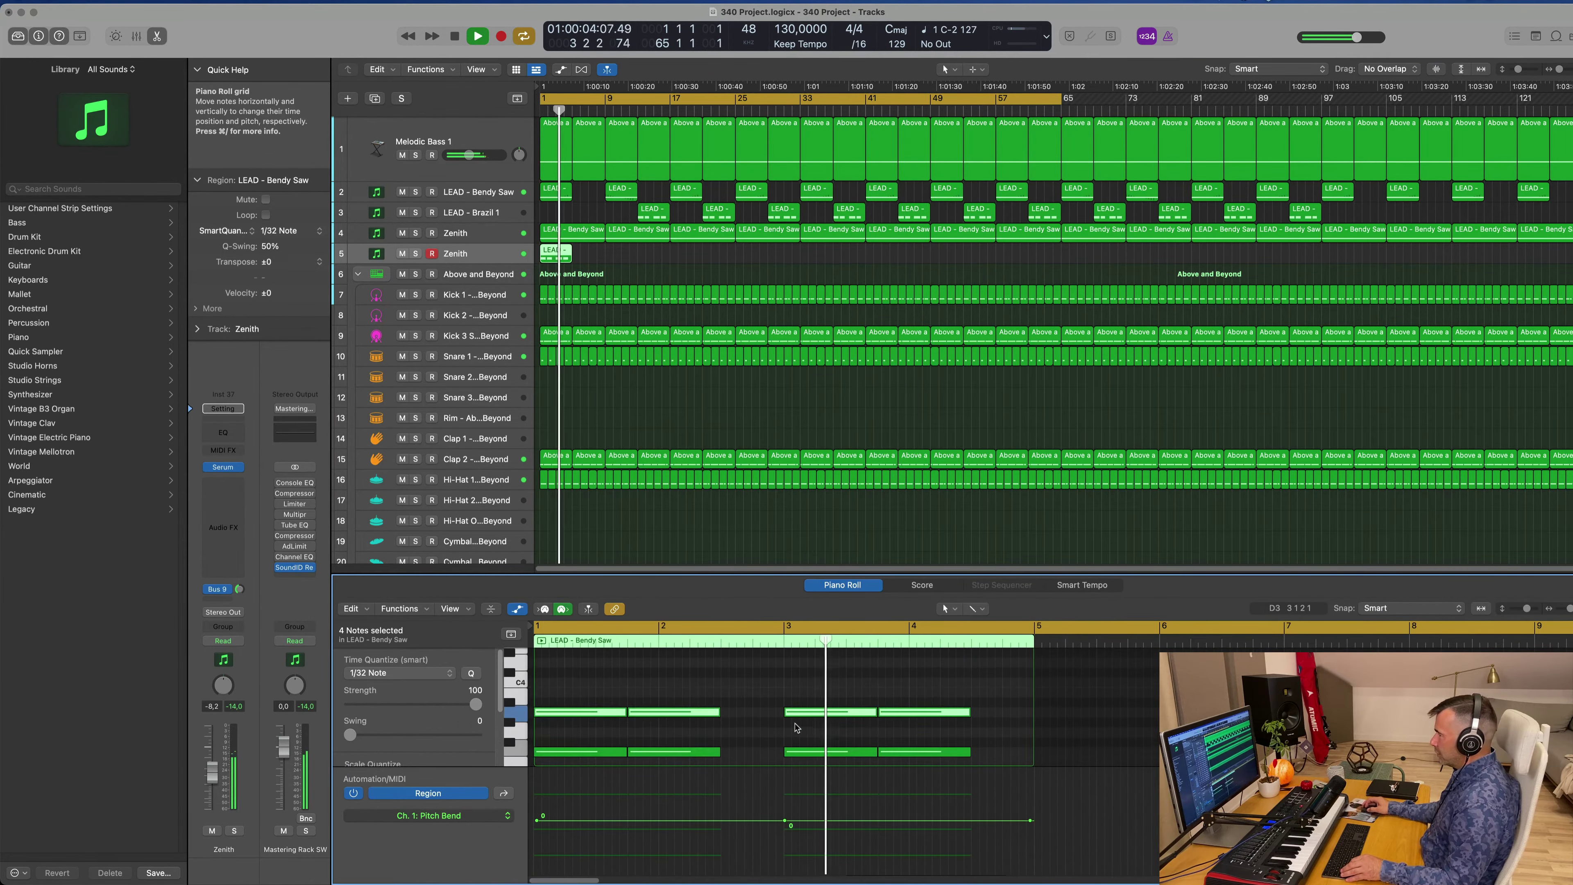
{"action": "left_click_drag", "start_coordinate": [720, 693], "coordinate": [977, 741]}
{"action": "key", "text": "BackSpace"}
{"action": "scroll", "coordinate": [805, 712], "scroll_direction": "up", "scroll_amount": 2}
{"action": "left_click_drag", "start_coordinate": [632, 661], "coordinate": [1033, 749]}
{"action": "key", "text": "space"}
{"action": "key", "text": "space"}
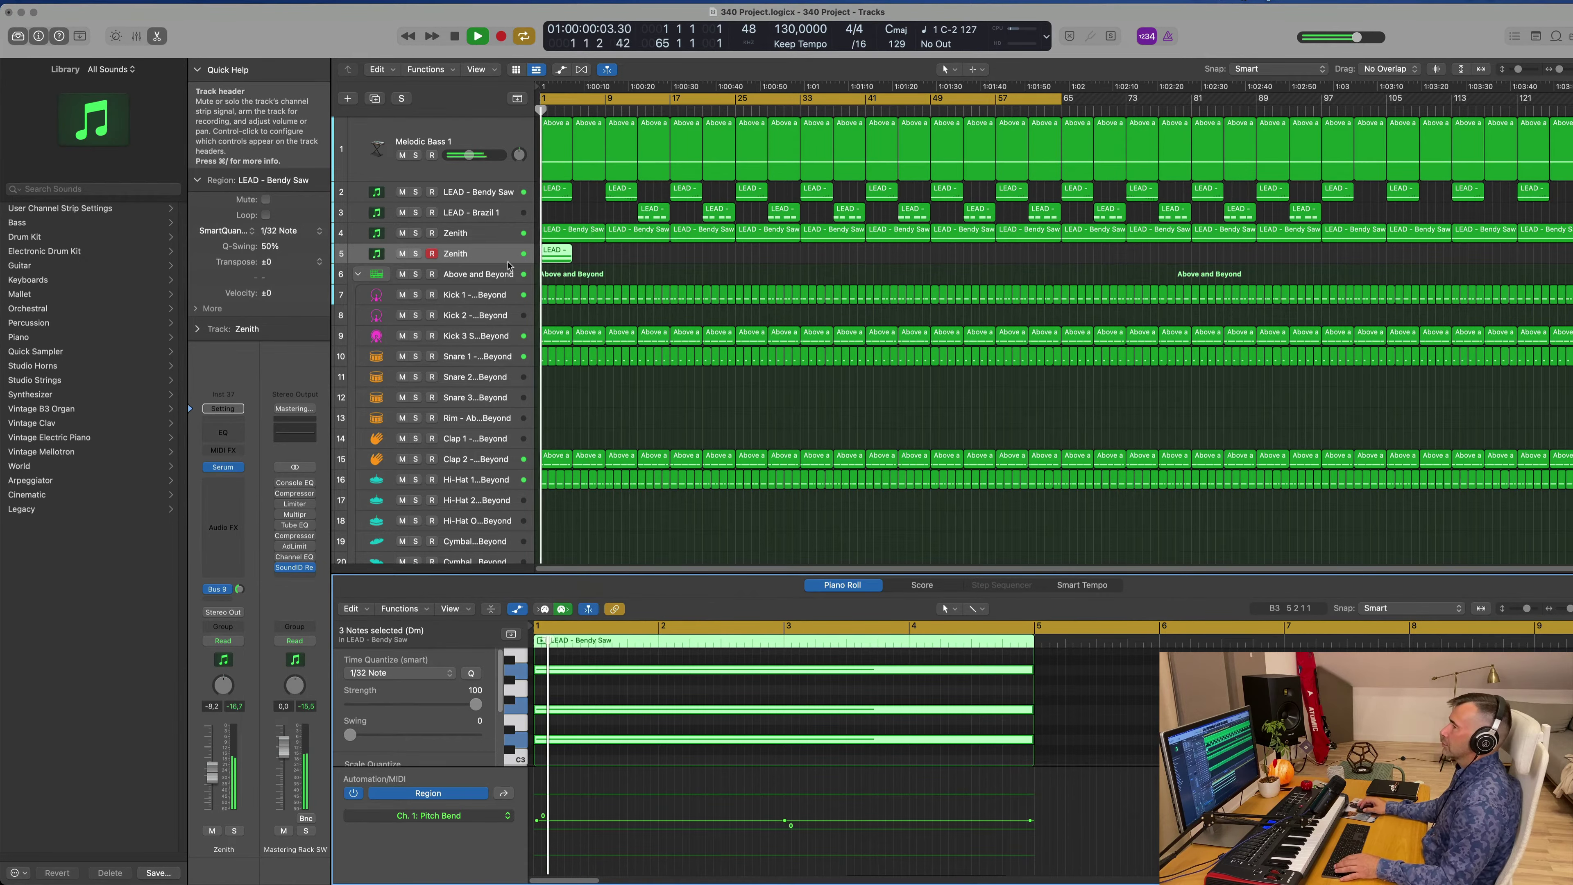
- Stop playback and load the Seq preset SQ 2notes [GS] in Serum on the duplicated track, moving the plug-in window aside
{"action": "left_click", "coordinate": [476, 257]}
{"action": "key", "text": "space"}
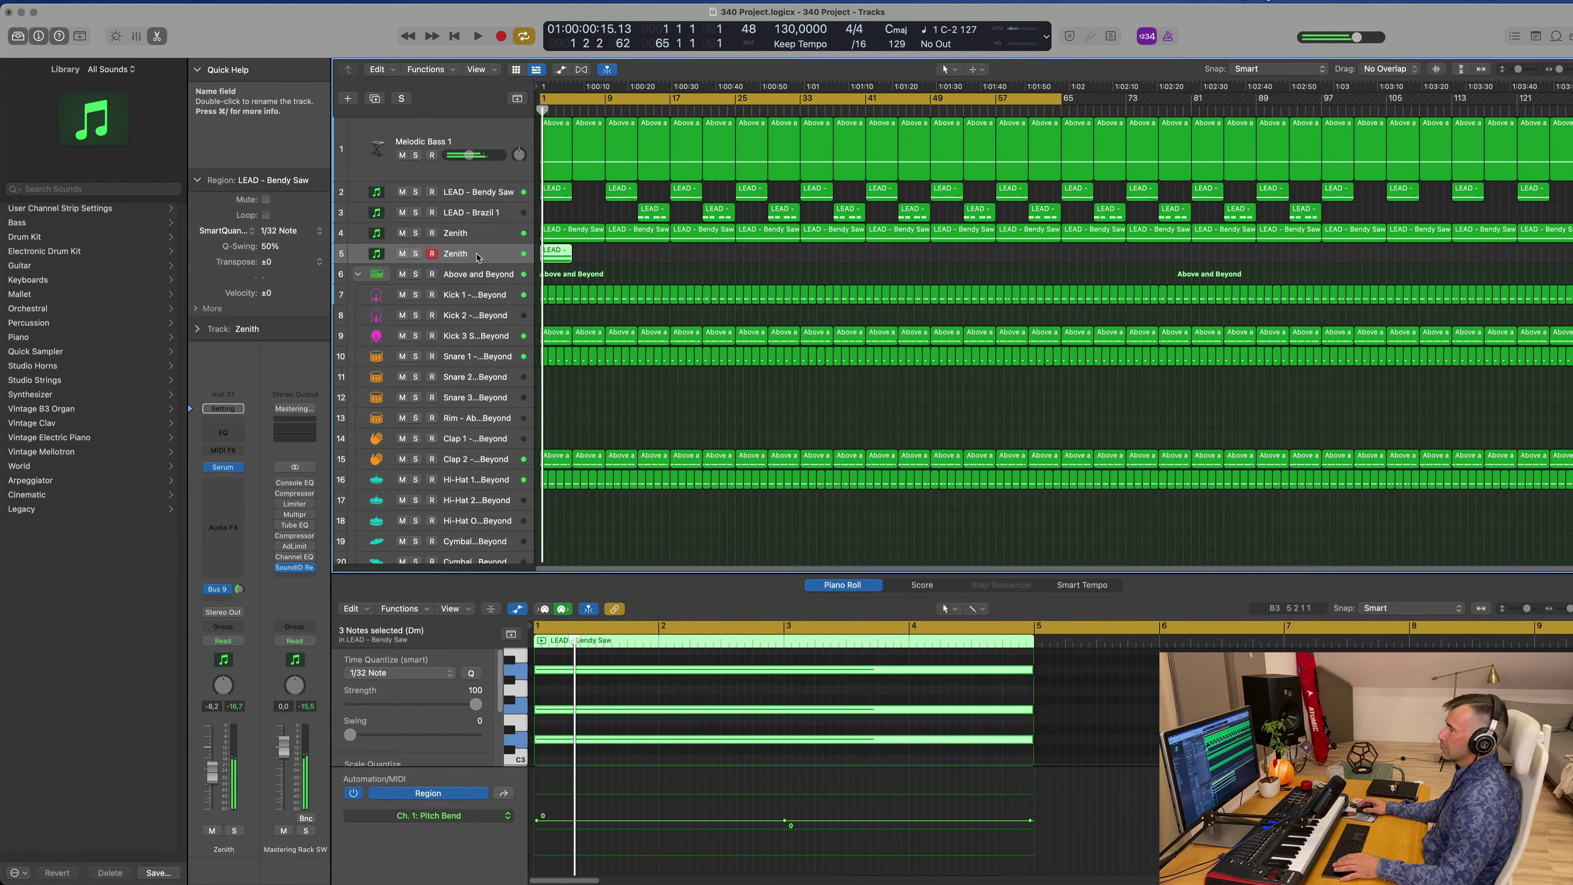
{"action": "left_click", "coordinate": [224, 467]}
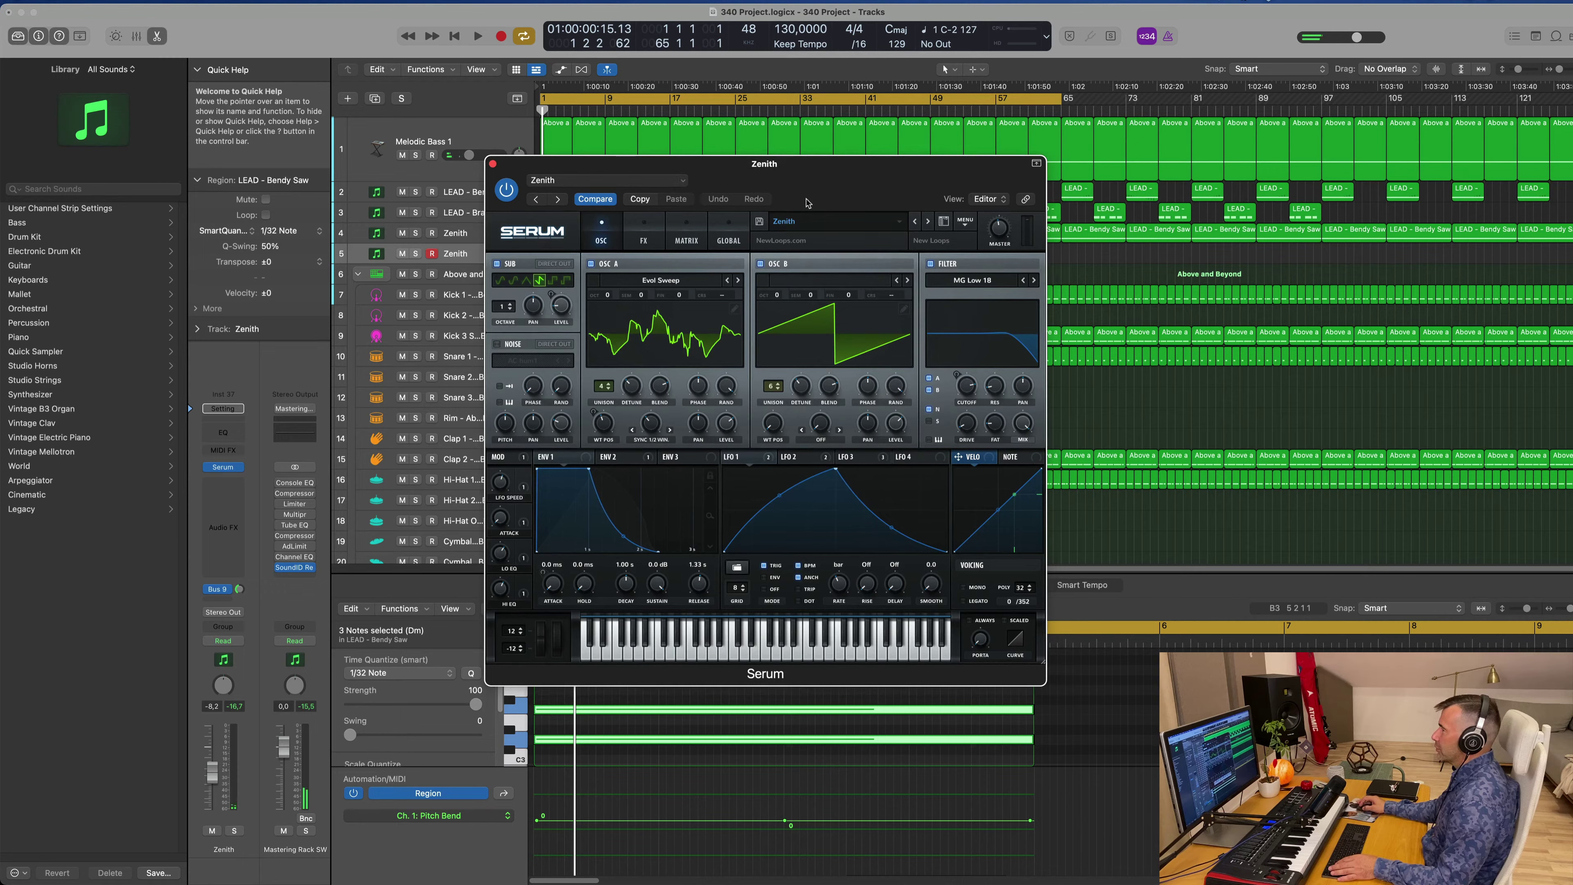
{"action": "left_click", "coordinate": [878, 223]}
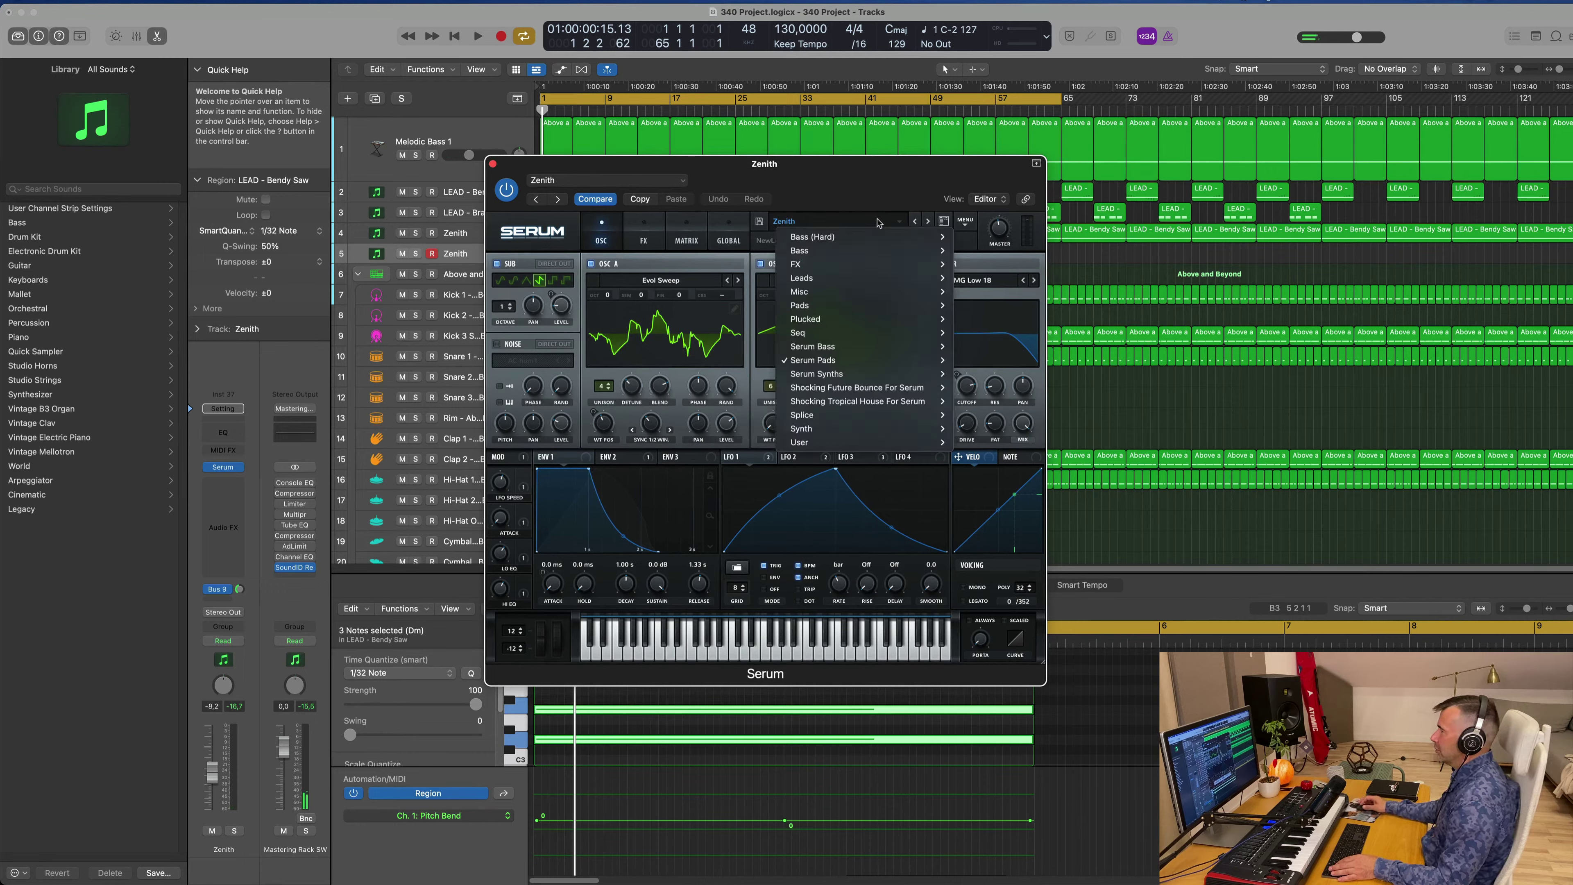
{"action": "mouse_move", "coordinate": [873, 336]}
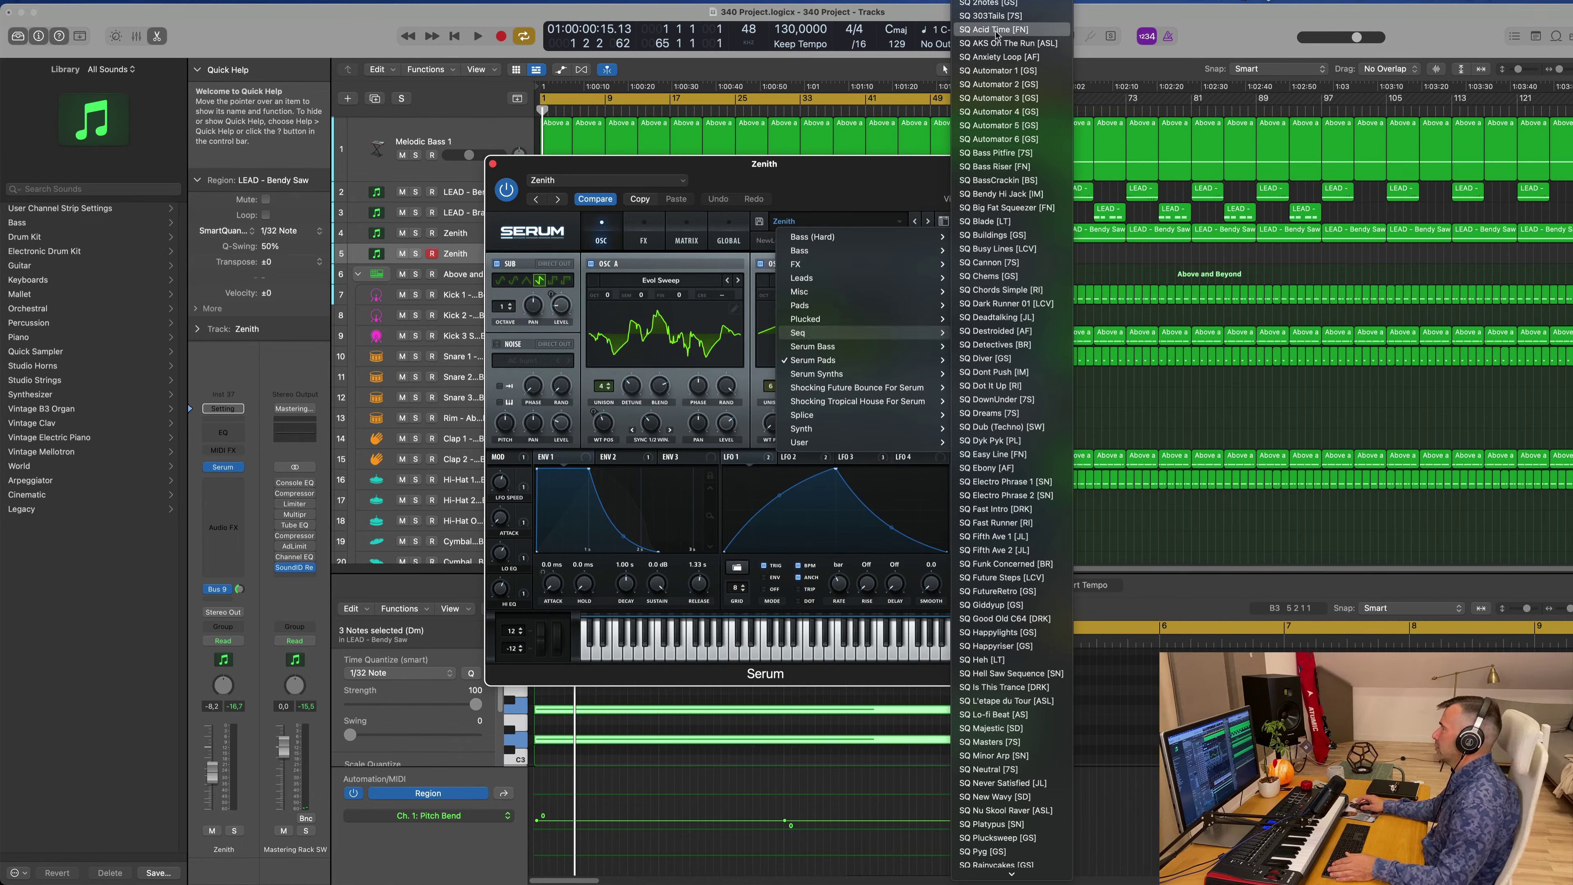
{"action": "left_click", "coordinate": [996, 3]}
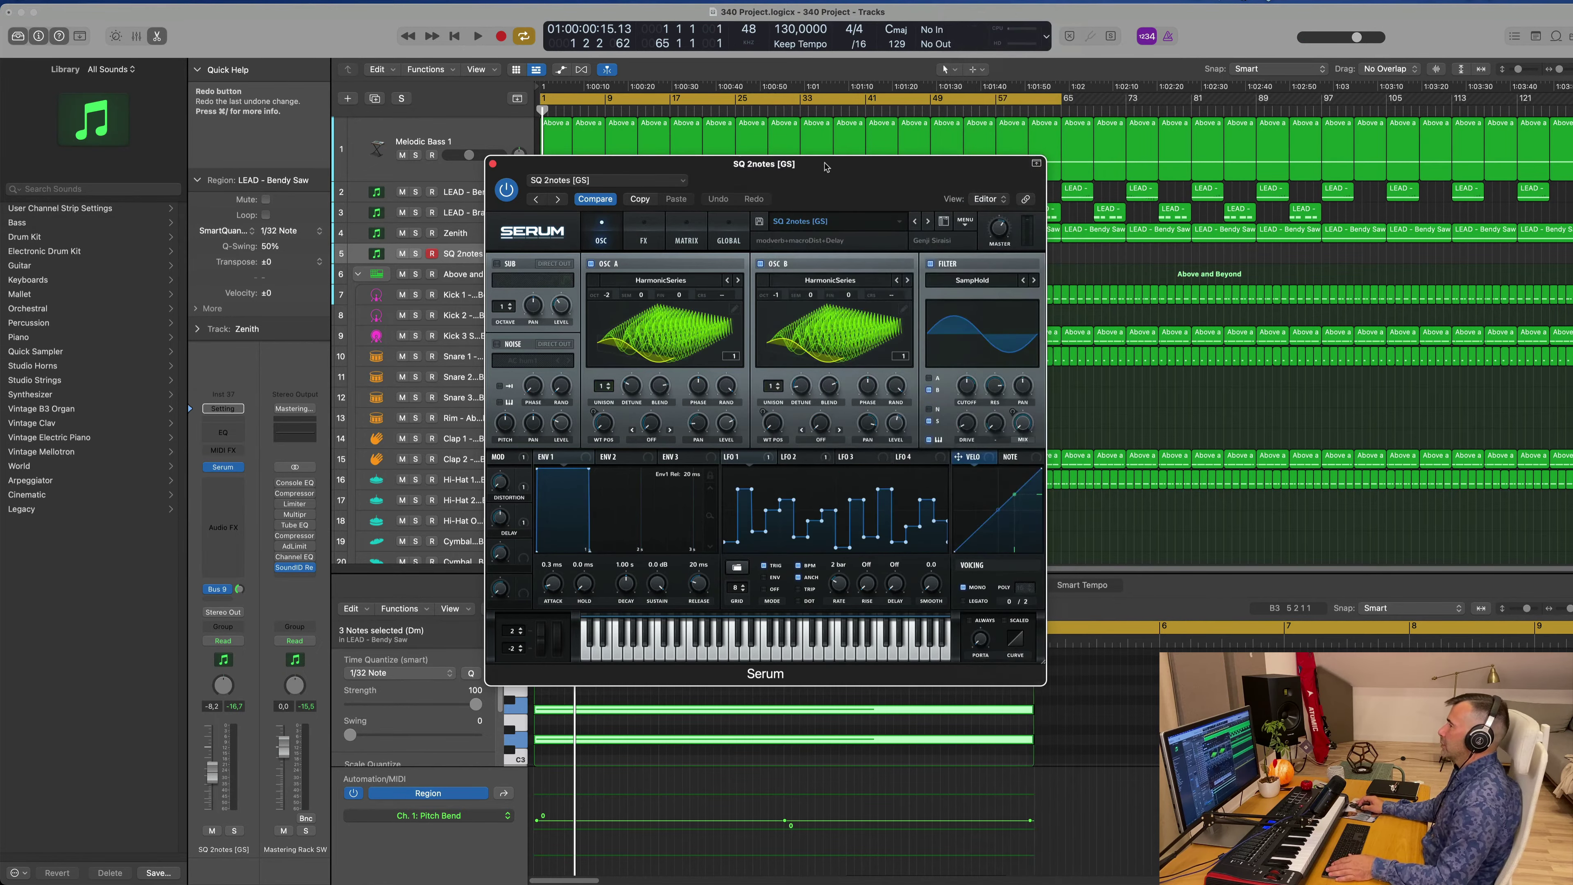
{"action": "left_click_drag", "start_coordinate": [815, 166], "coordinate": [1065, 151]}
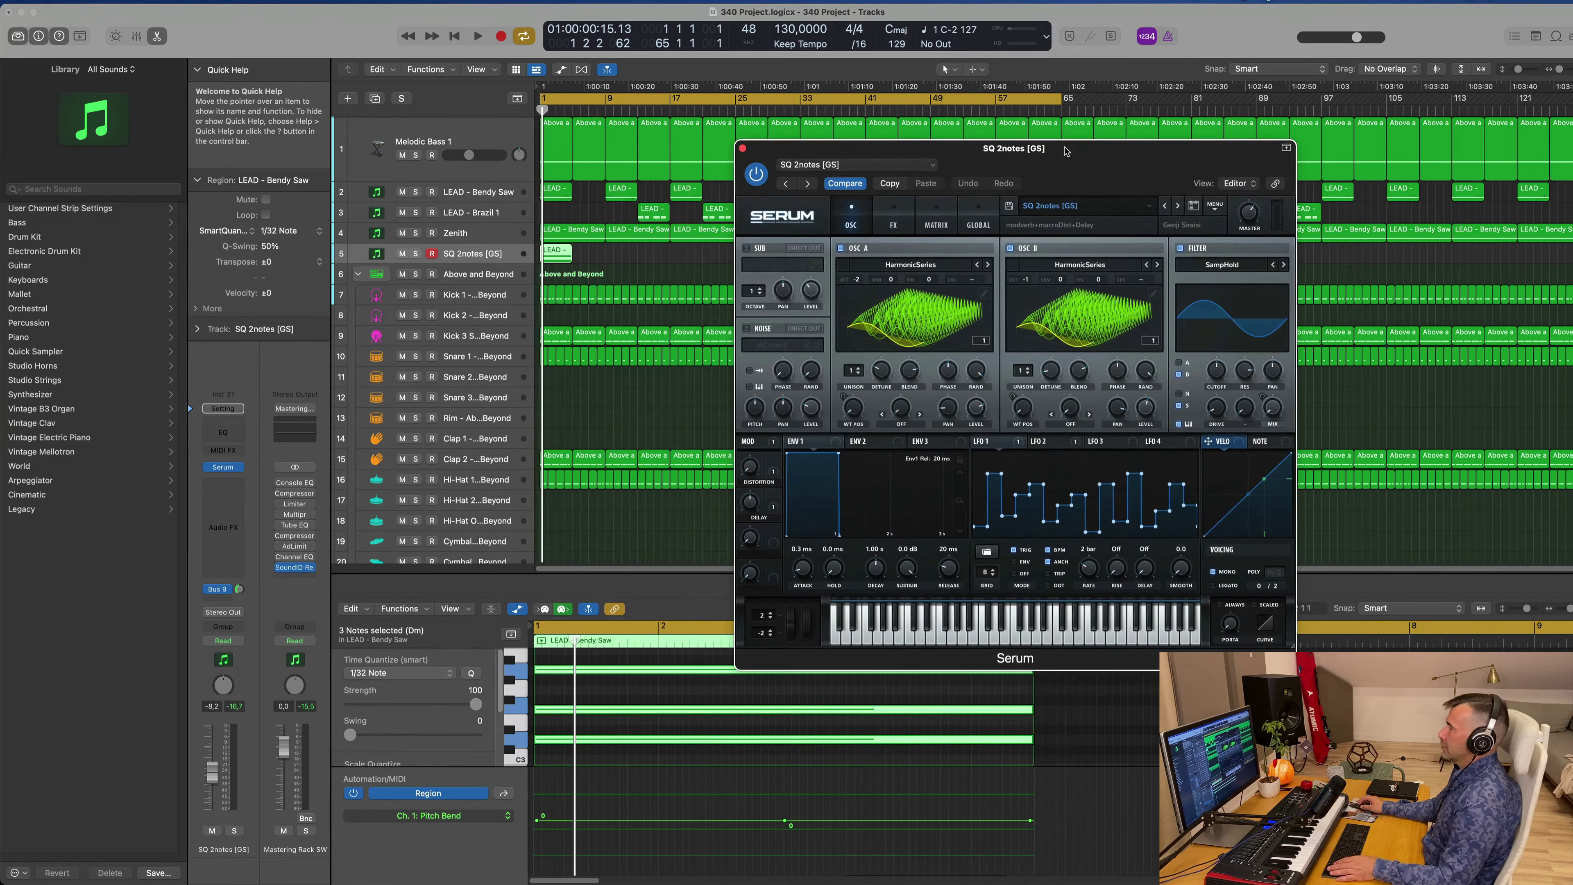
- Repeat the chord region on the SQ 2notes [GS] track through bar 16 and shorten the cycle range to end at bar 17
{"action": "left_click", "coordinate": [532, 266]}
{"action": "key", "text": "super+r"}
{"action": "key", "text": "super+r"}
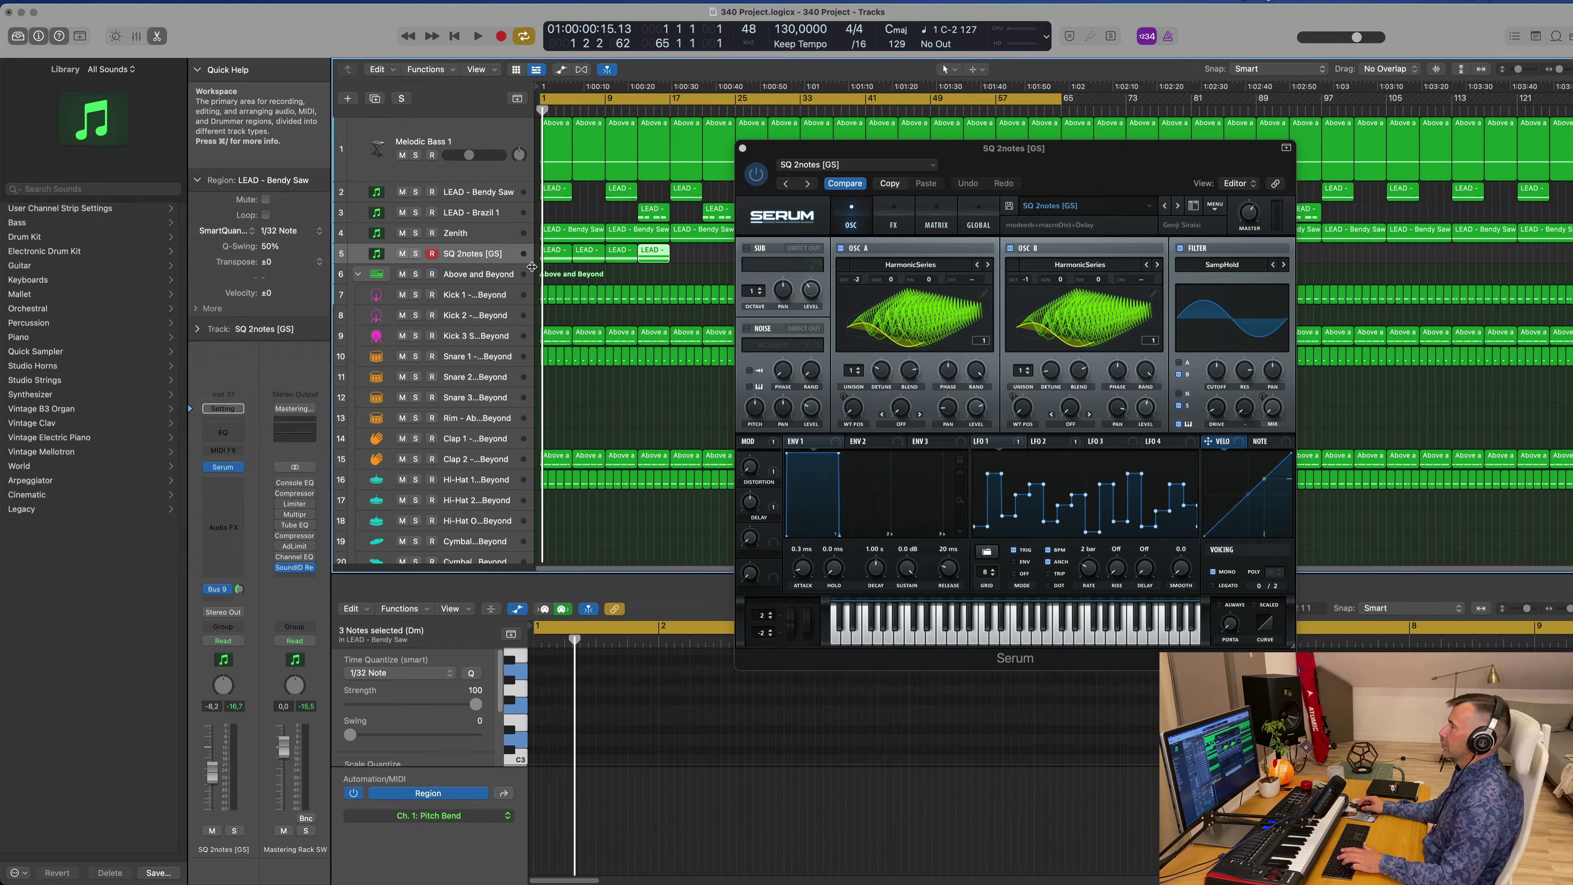
{"action": "left_click_drag", "start_coordinate": [1060, 97], "coordinate": [670, 98]}
- During playback, lower the SQ 2notes [GS] track's volume to about -15.2 dB and set its Bus 9 send to about -11.1 dB
{"action": "left_click_drag", "start_coordinate": [1038, 162], "coordinate": [1122, 197]}
{"action": "key", "text": "space"}
{"action": "key", "text": "space"}
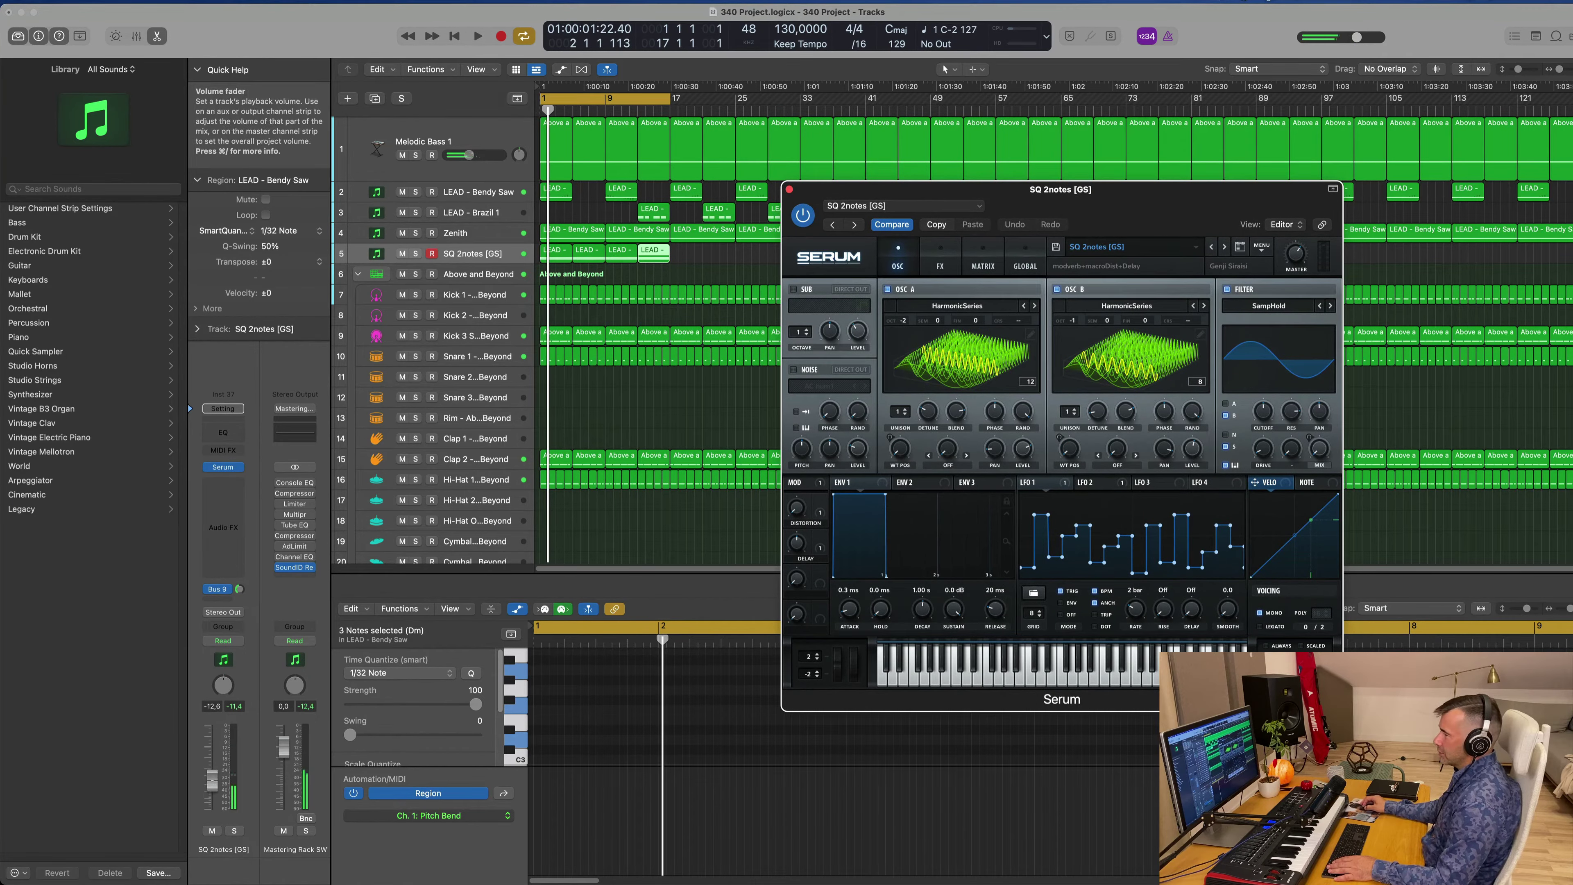
{"action": "left_click", "coordinate": [212, 779]}
{"action": "left_click", "coordinate": [218, 589]}
{"action": "key", "text": "space"}
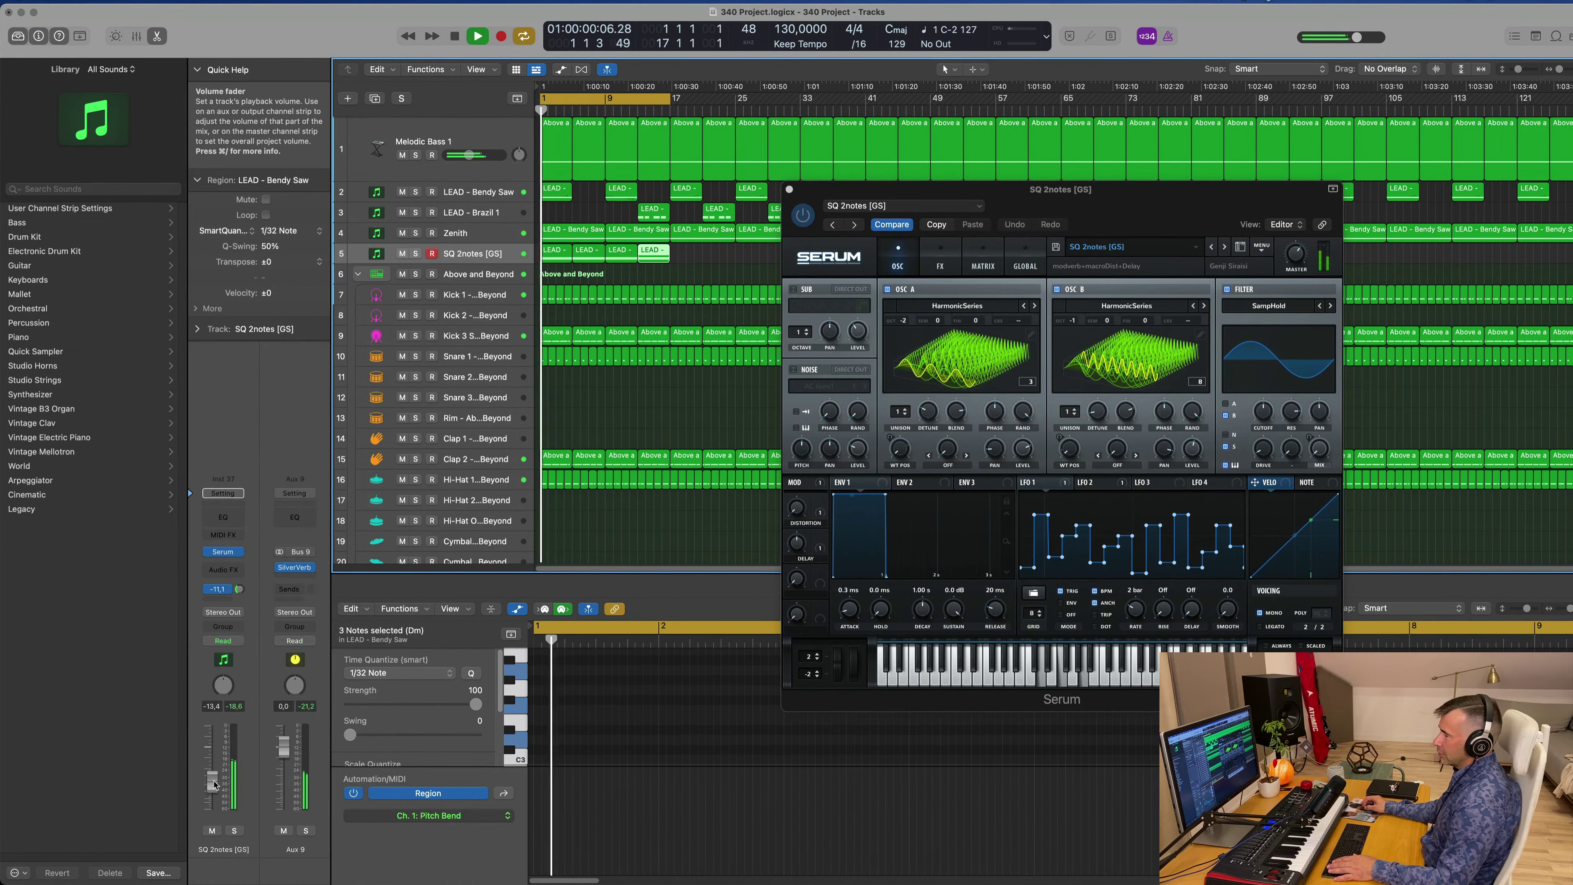
- Play the cycle to hear the SQ 2notes [GS] sequence with the other tracks, keeping the Serum window within view
{"action": "left_click_drag", "start_coordinate": [1018, 193], "coordinate": [942, 176]}
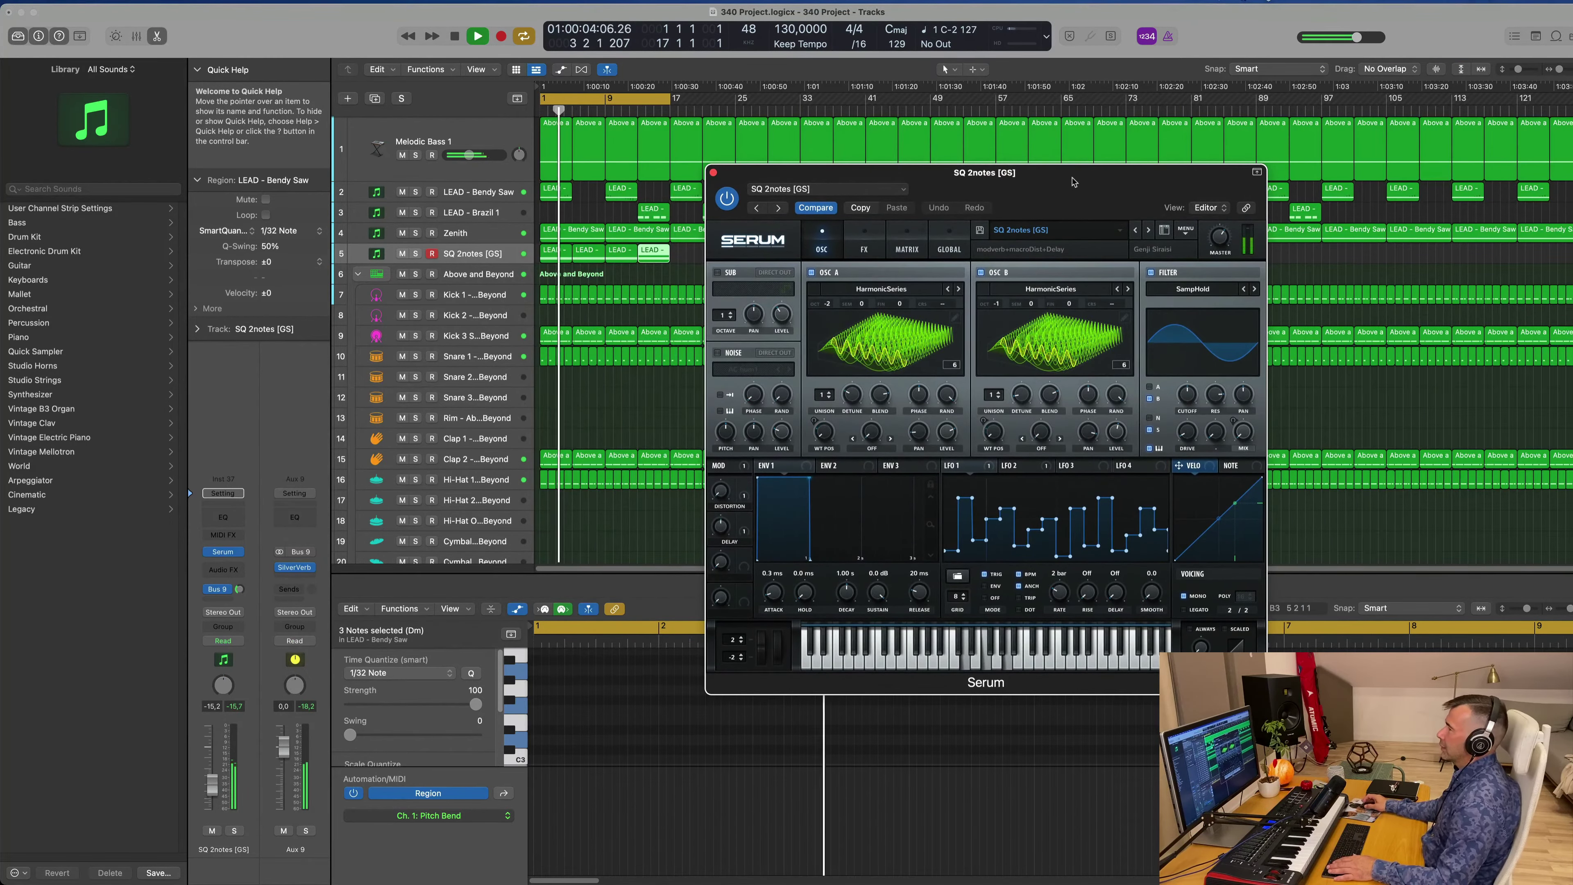
{"action": "left_click_drag", "start_coordinate": [1073, 182], "coordinate": [1003, 187]}
{"action": "key", "text": "space"}
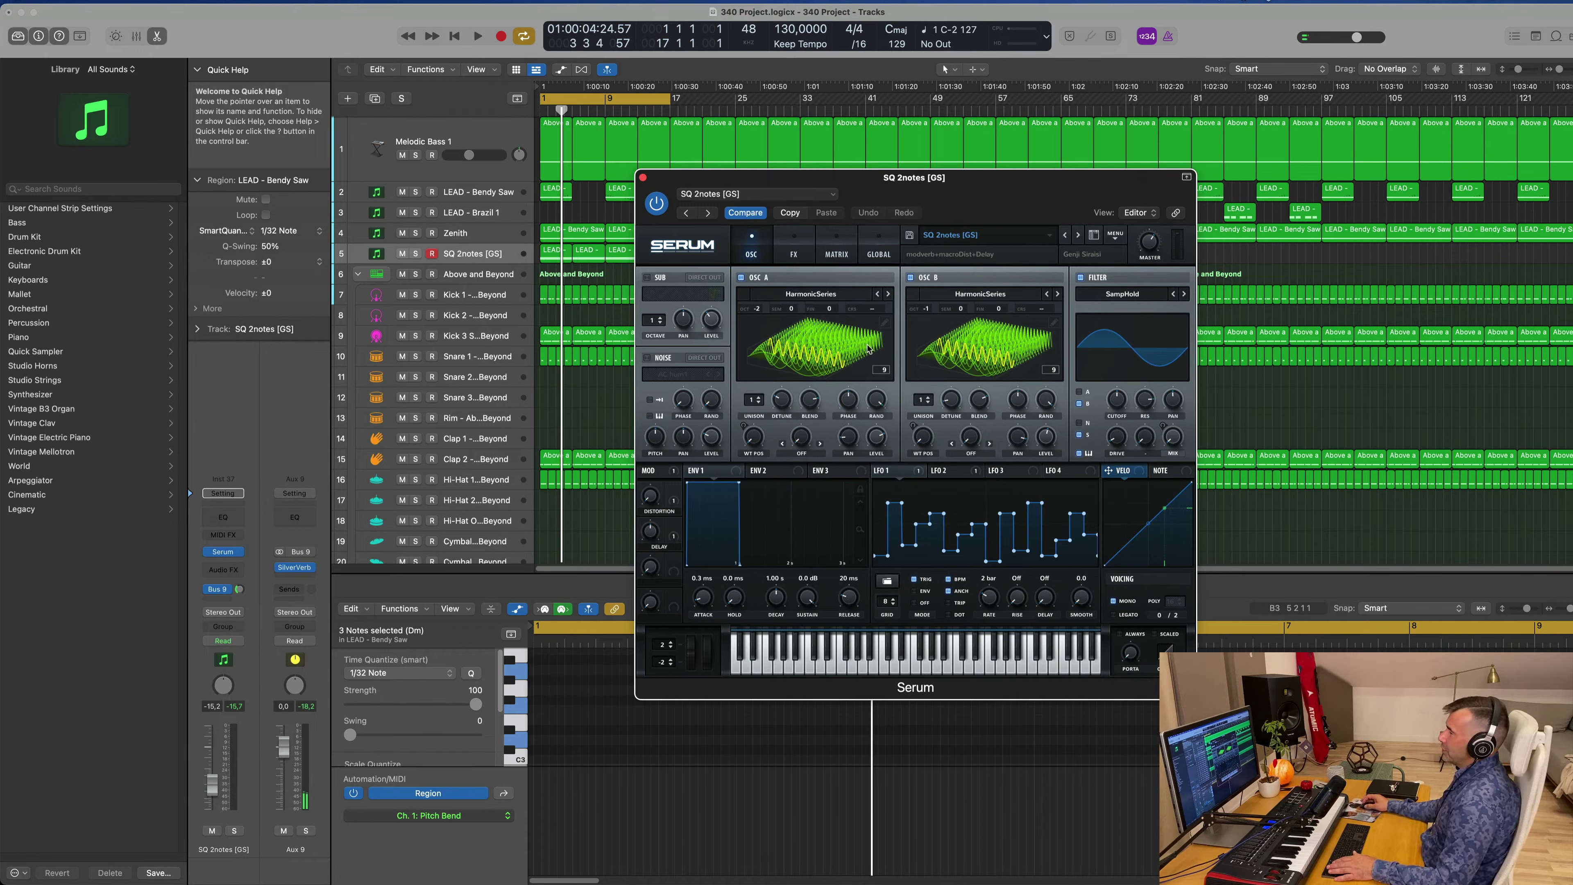
{"action": "left_click_drag", "start_coordinate": [1014, 190], "coordinate": [941, 227]}
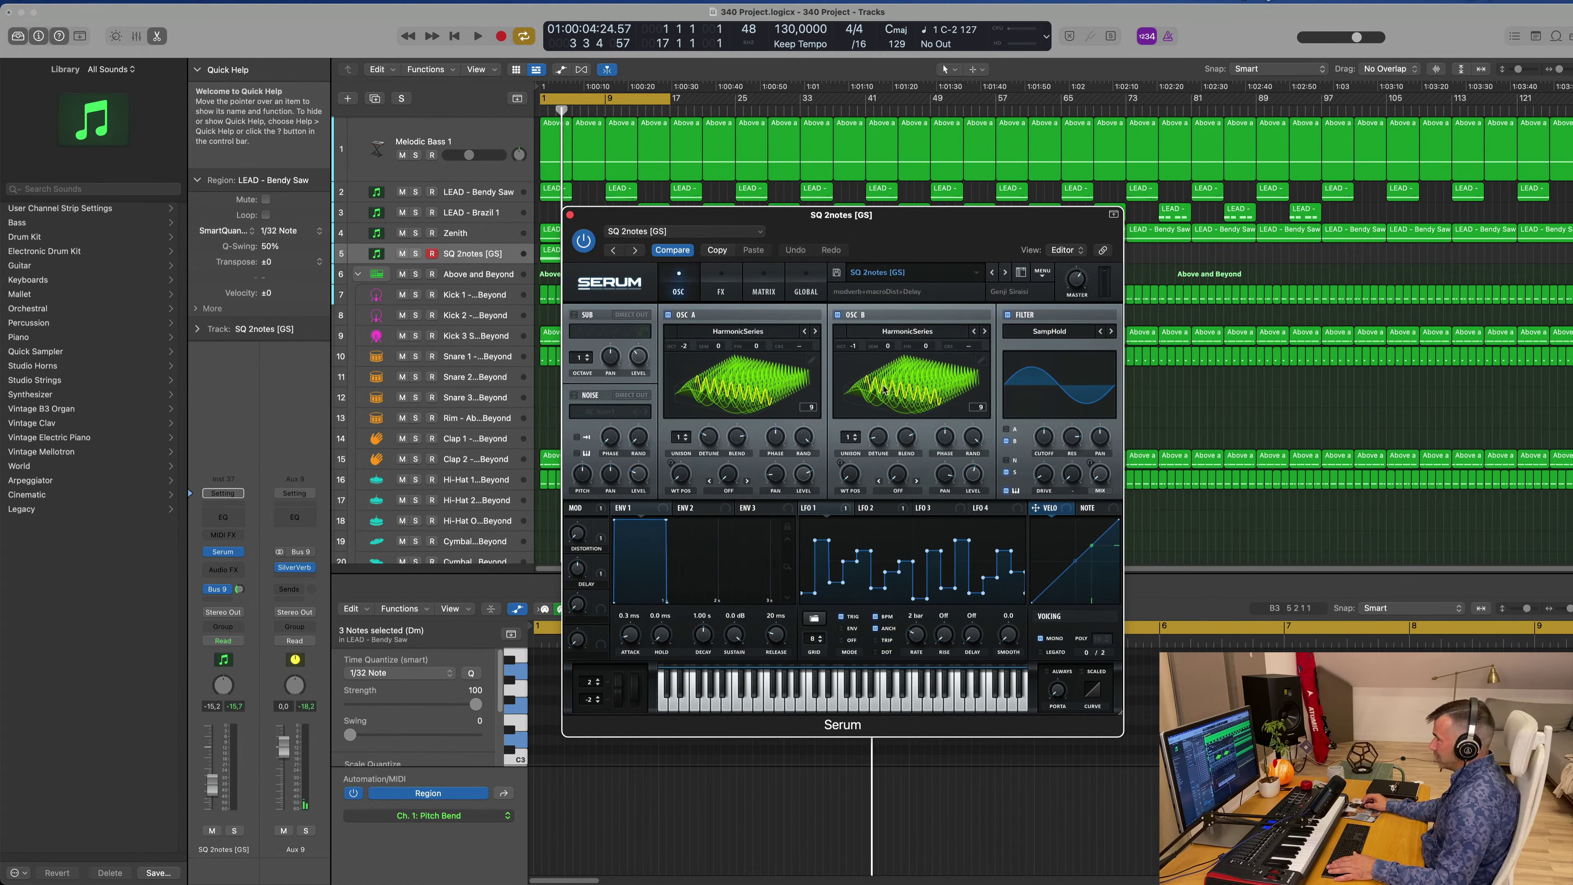
{"action": "left_click_drag", "start_coordinate": [910, 227], "coordinate": [1021, 180]}
{"action": "key", "text": "space"}
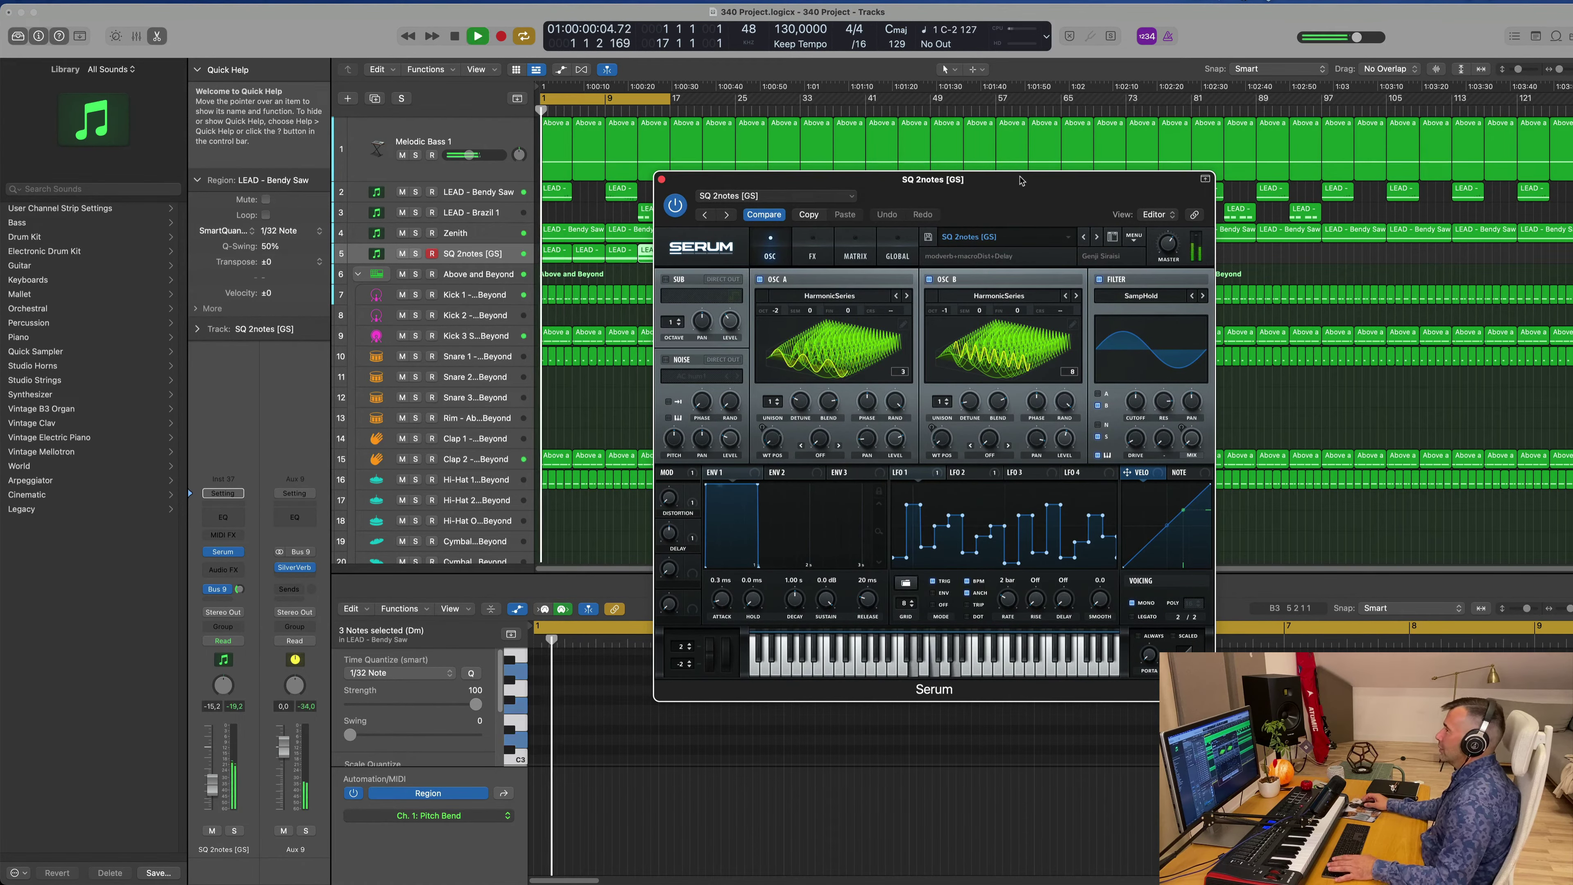
- Browse Serum's Seq presets from SQ 303Tails [7S] through SQ Anxiety Loop [AF] during playback, raising the track volume to about -4.5 dB
{"action": "left_click", "coordinate": [1084, 236]}
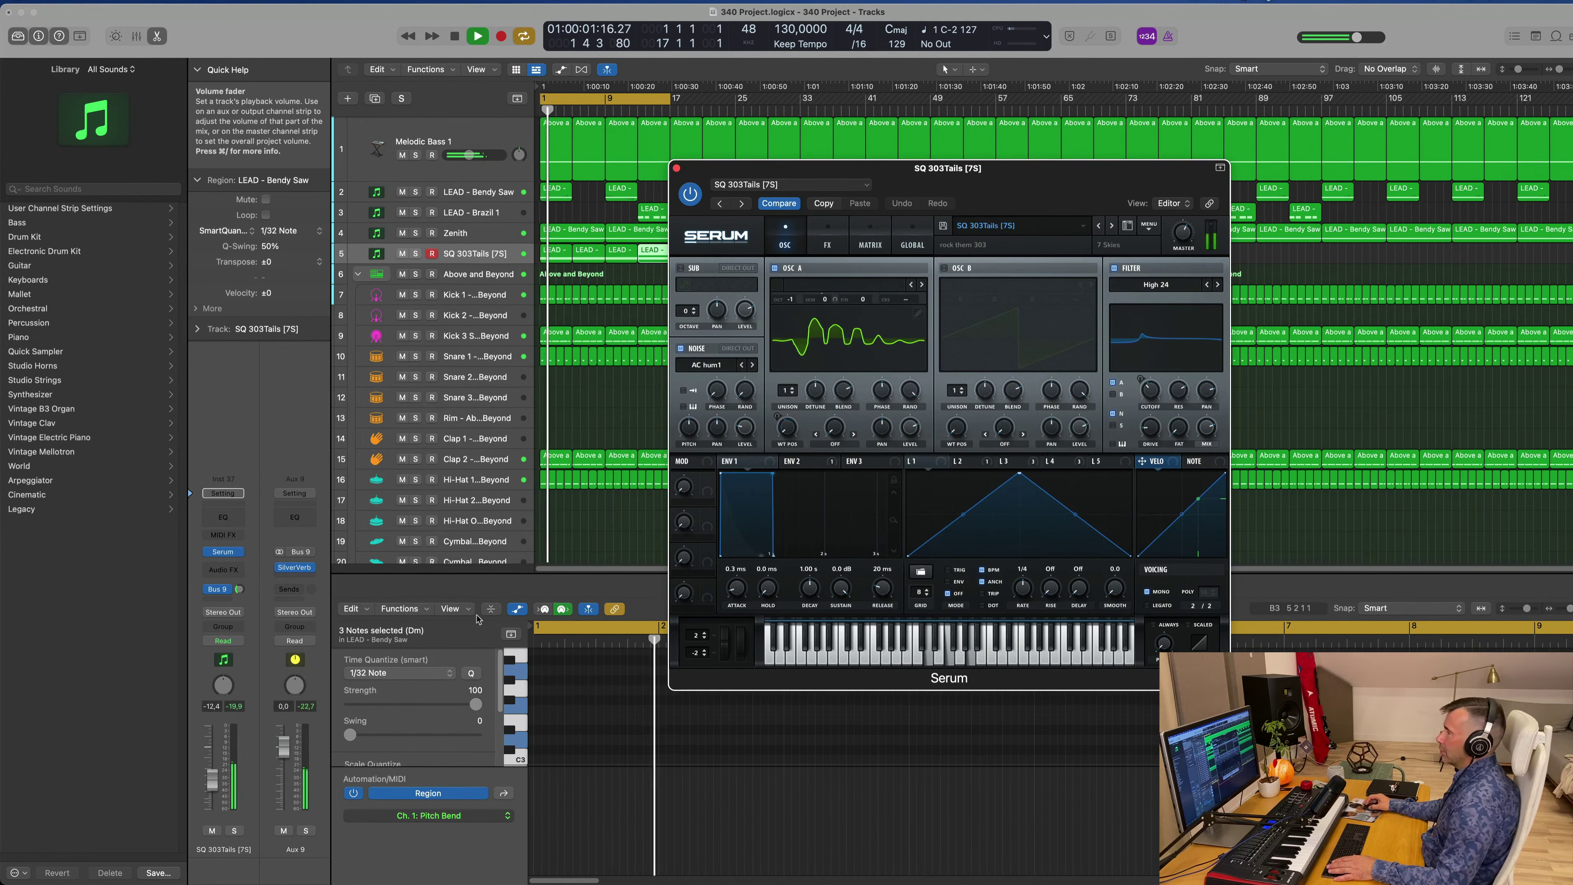
{"action": "left_click", "coordinate": [1113, 225]}
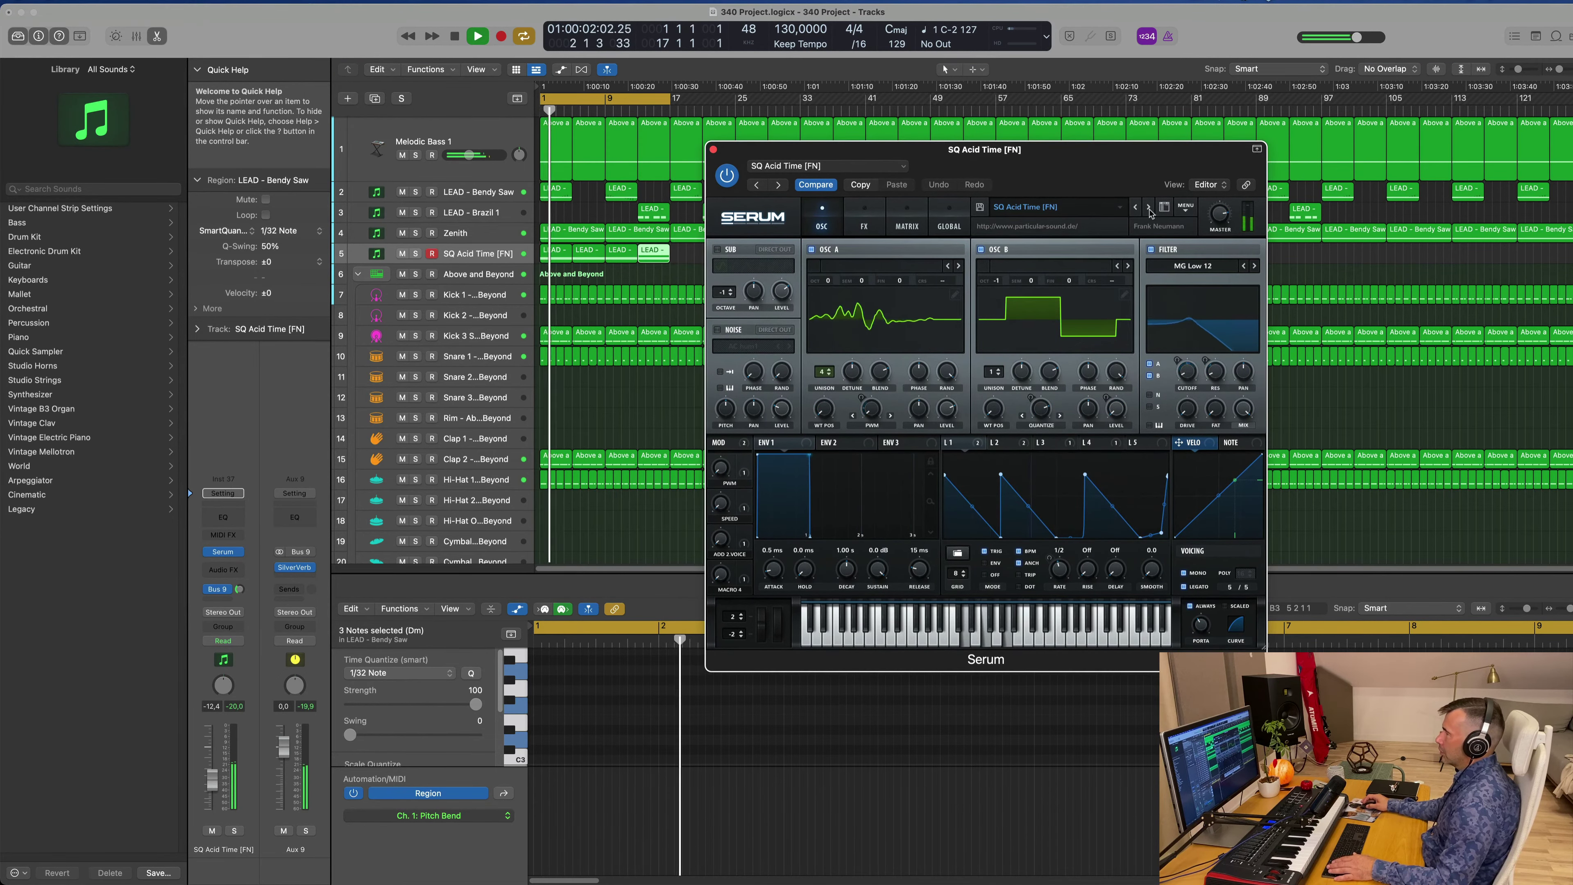
{"action": "left_click", "coordinate": [1148, 208]}
{"action": "key", "text": "space"}
{"action": "left_click", "coordinate": [1148, 208]}
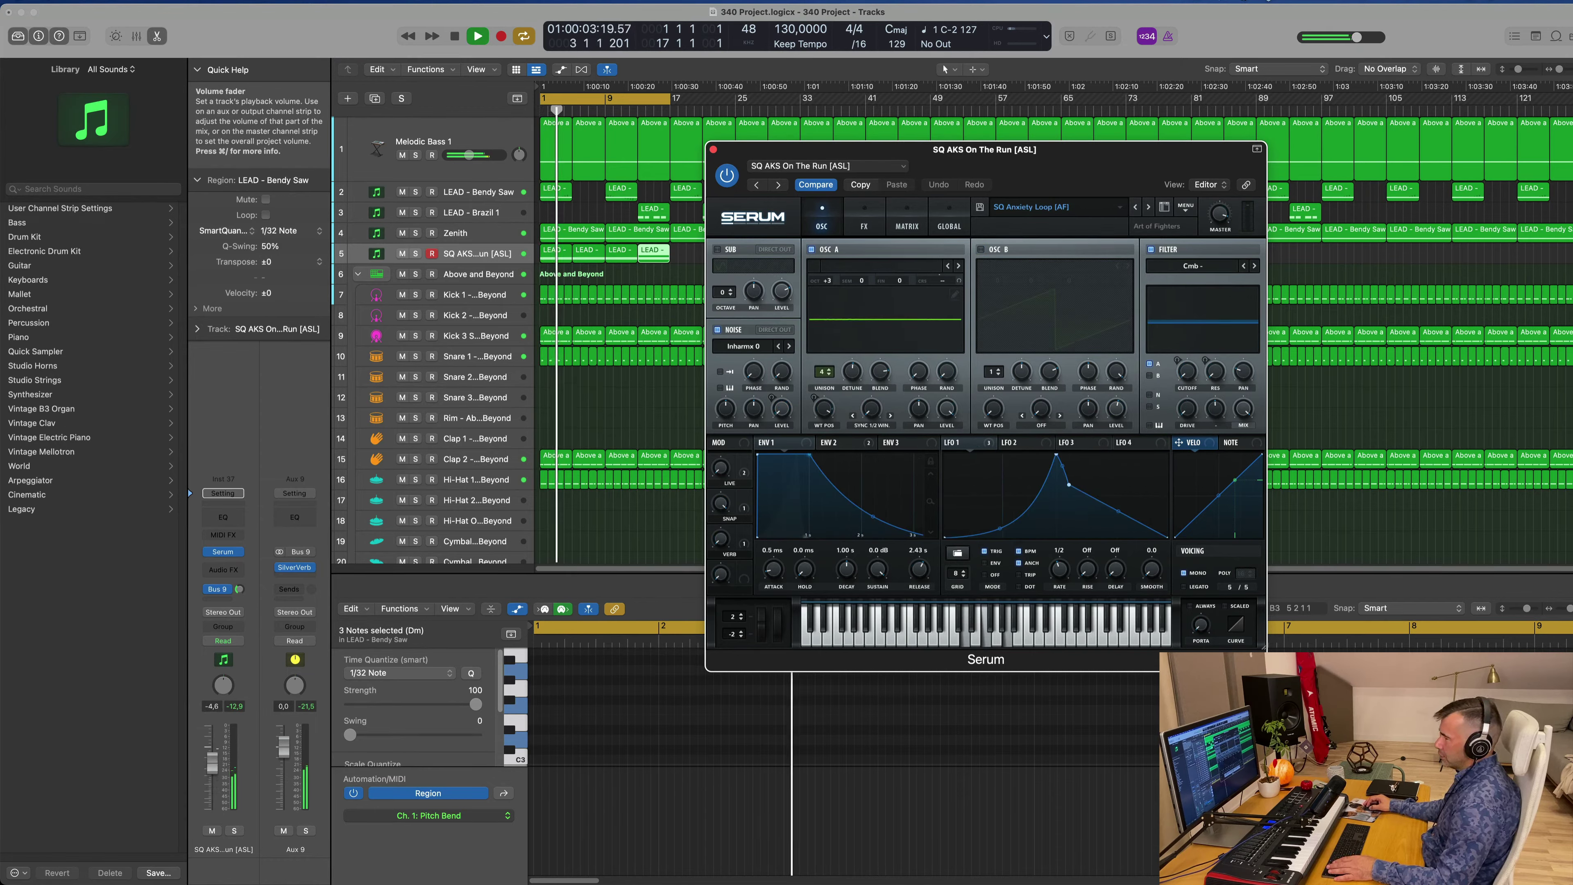
- Solo the Serum sequence track briefly to hear it alone, unsolo it, and restart the cycle from the beginning
{"action": "left_click", "coordinate": [234, 830]}
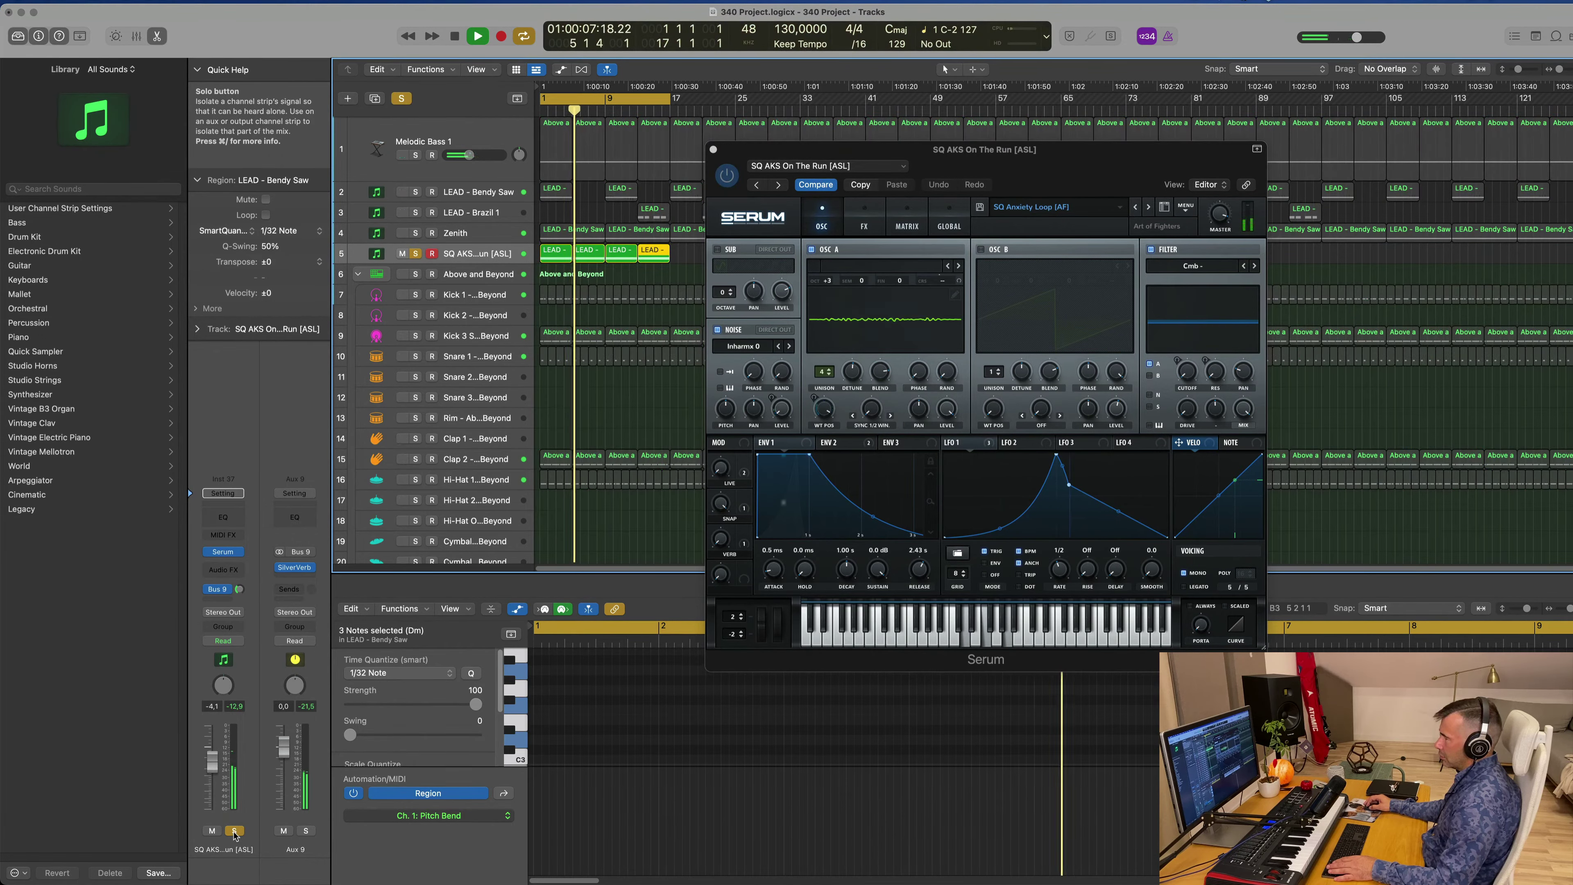
{"action": "left_click", "coordinate": [234, 831]}
{"action": "key", "text": "Return"}
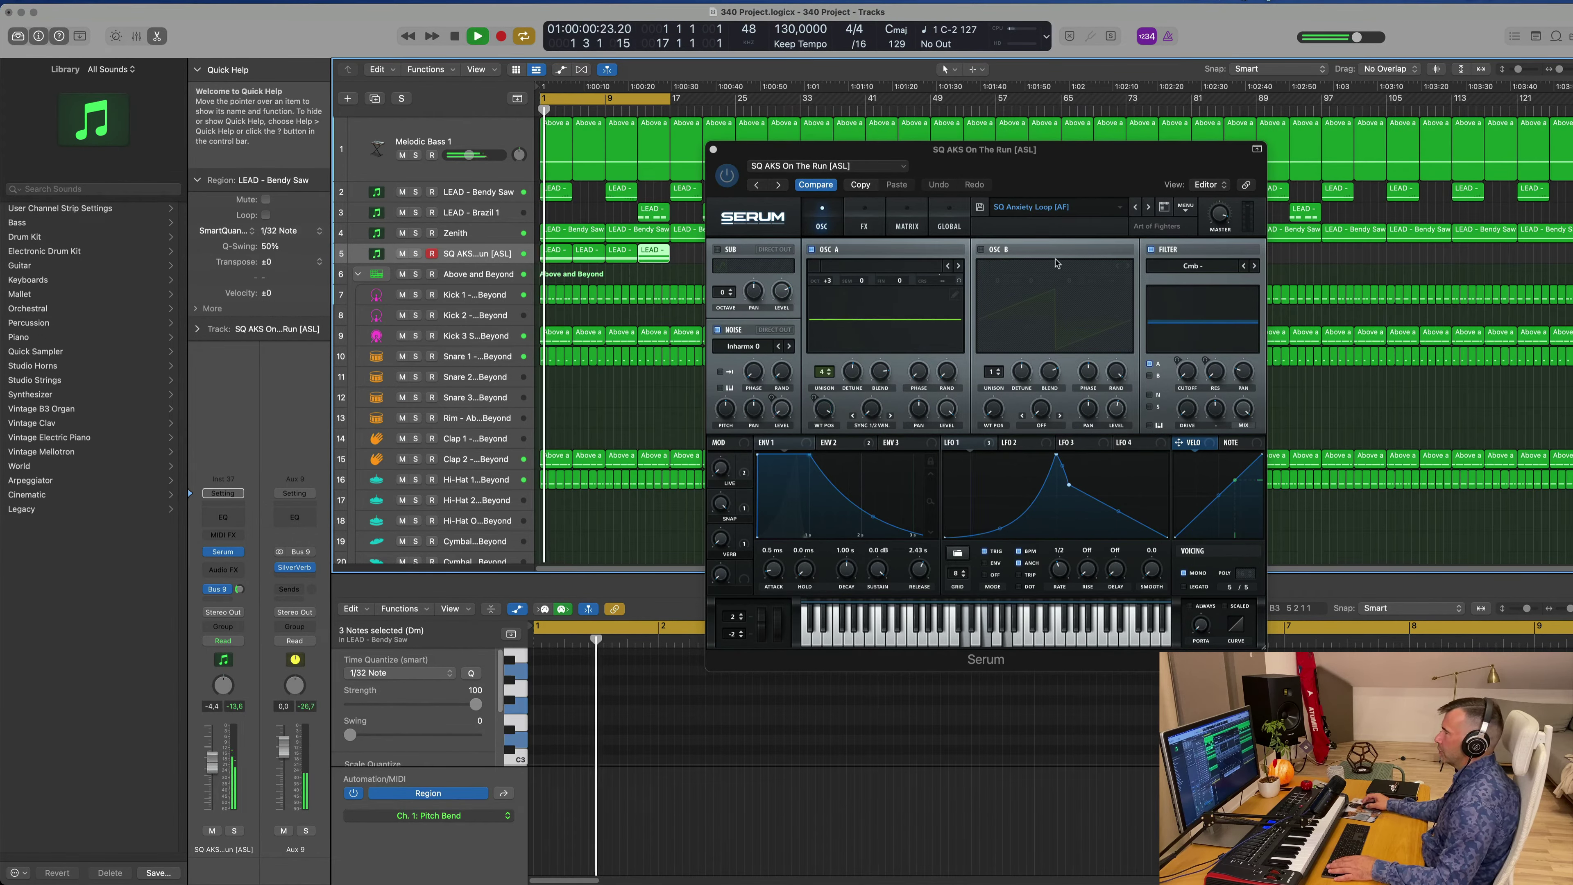
- Audition Serum's Seq presets from SQ Automator 1 [GS] through SQ BassCracker [BS] during playback, lowering the track volume to about -11.2 dB
{"action": "left_click", "coordinate": [1148, 209]}
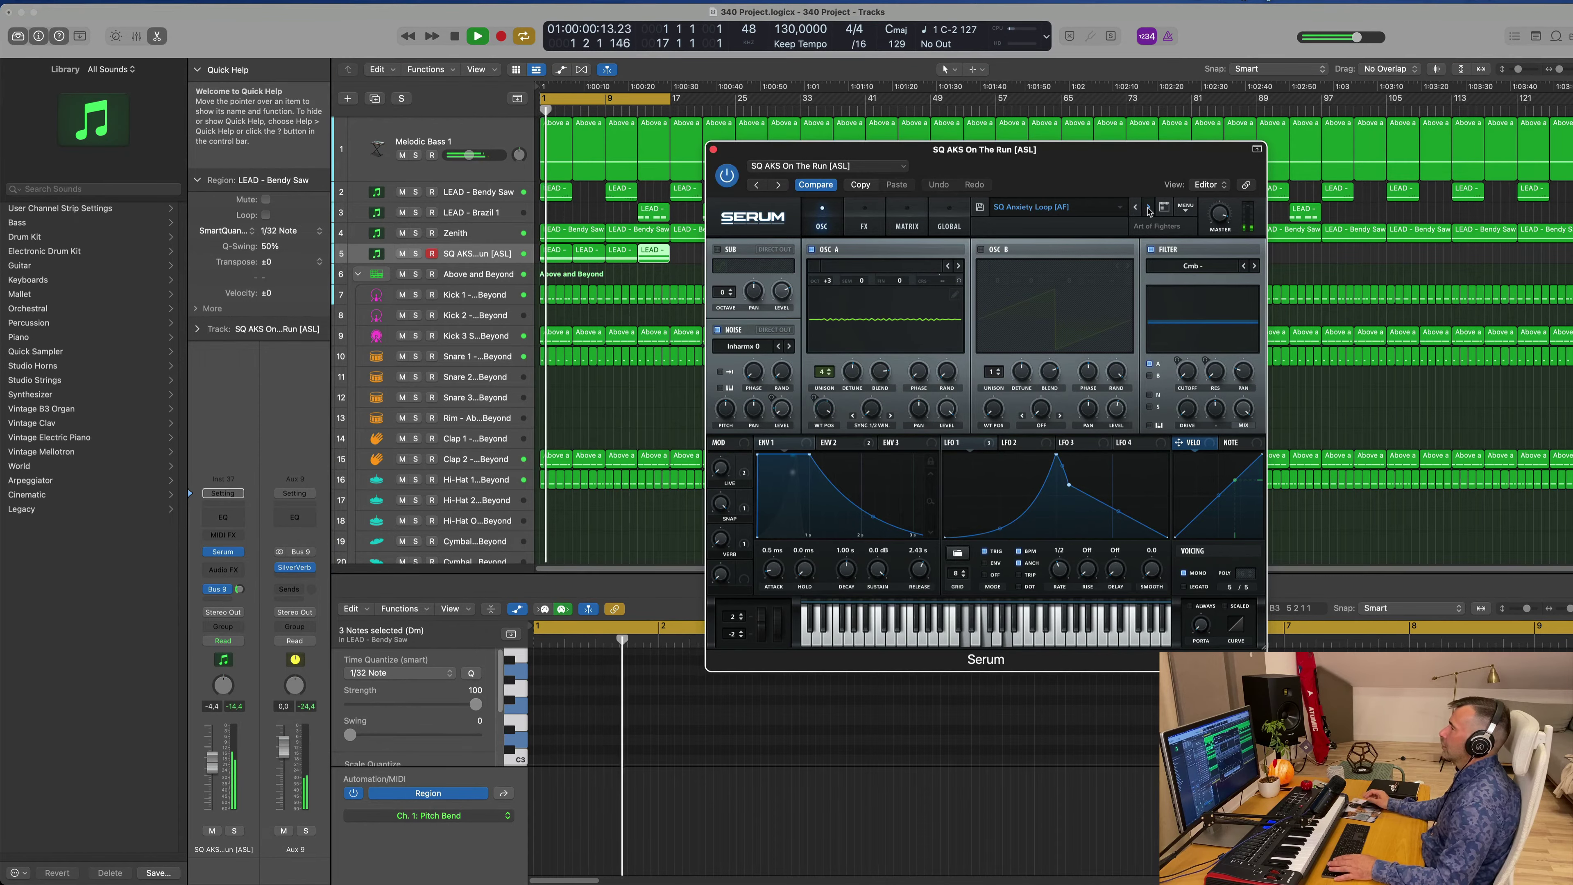
{"action": "left_click", "coordinate": [1148, 209]}
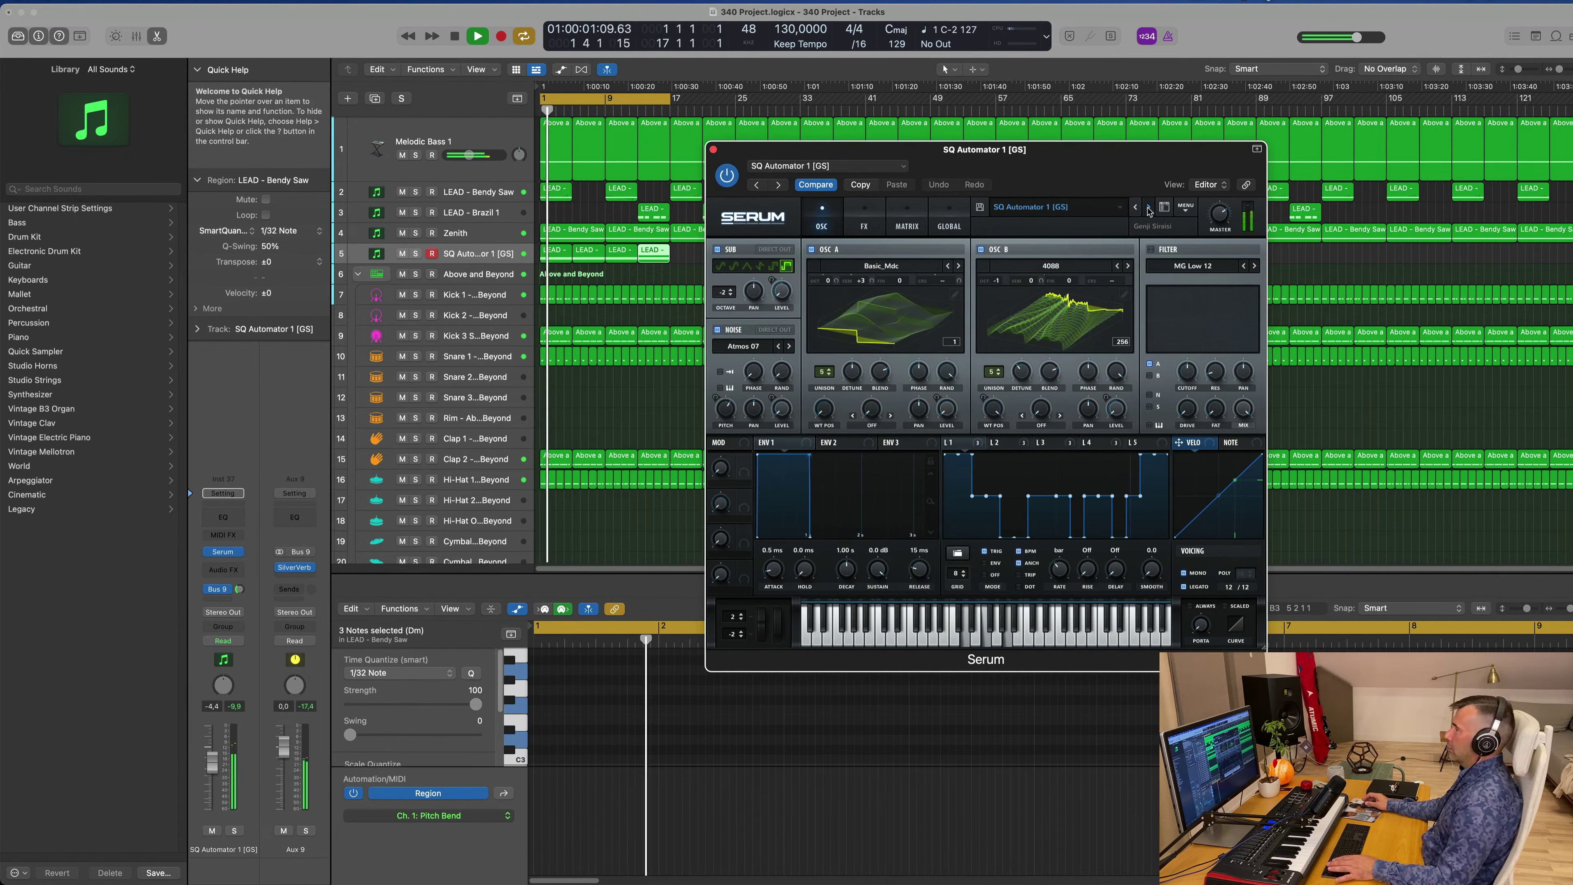
{"action": "left_click", "coordinate": [1148, 209]}
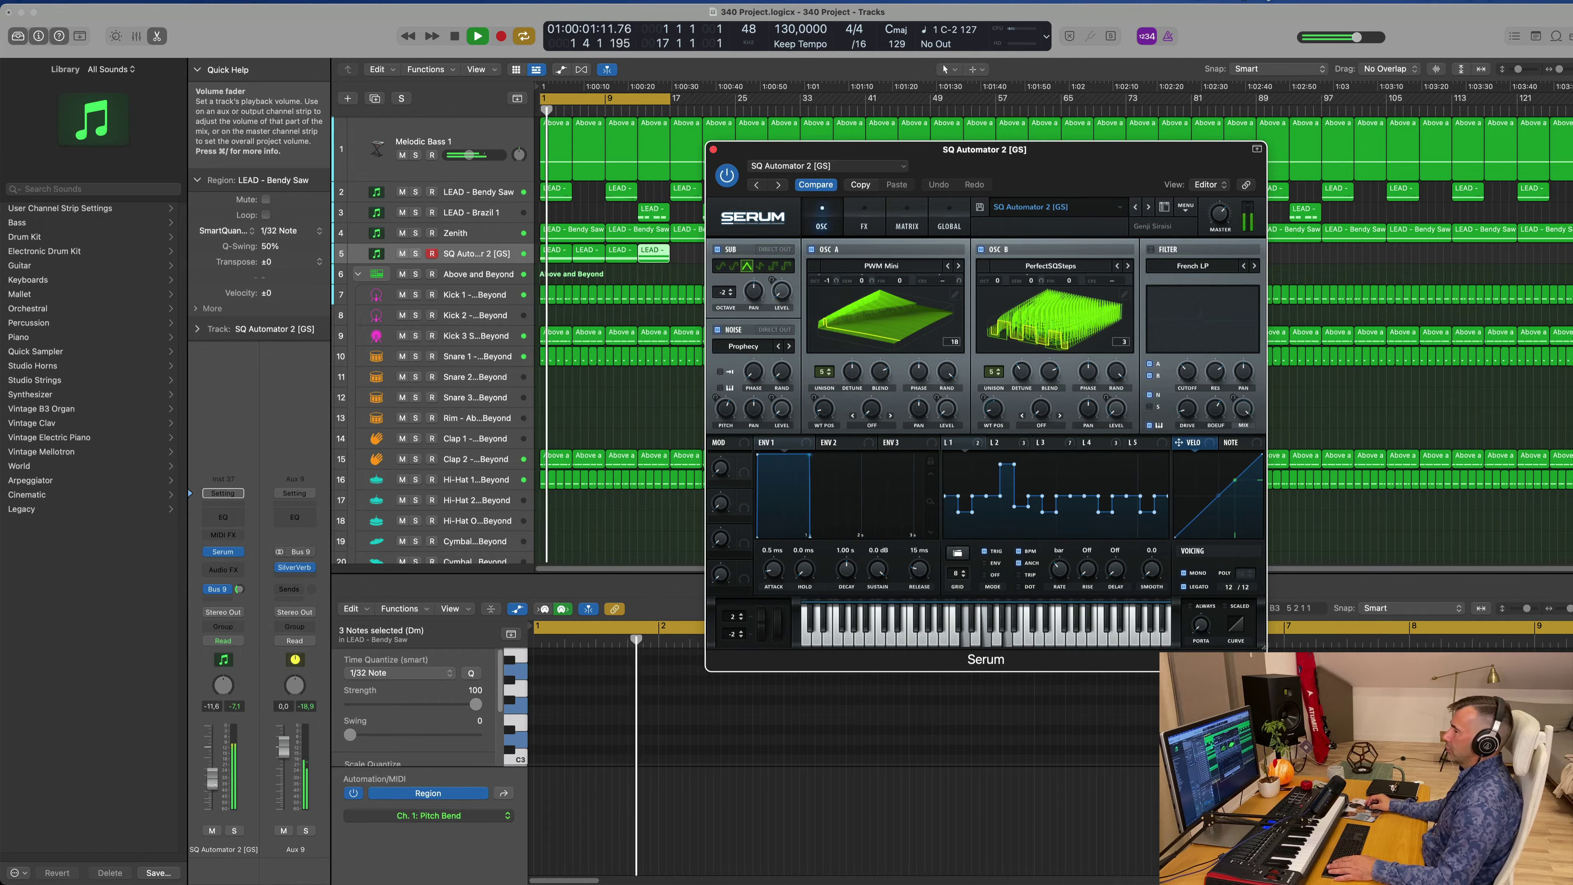
{"action": "left_click", "coordinate": [1148, 209]}
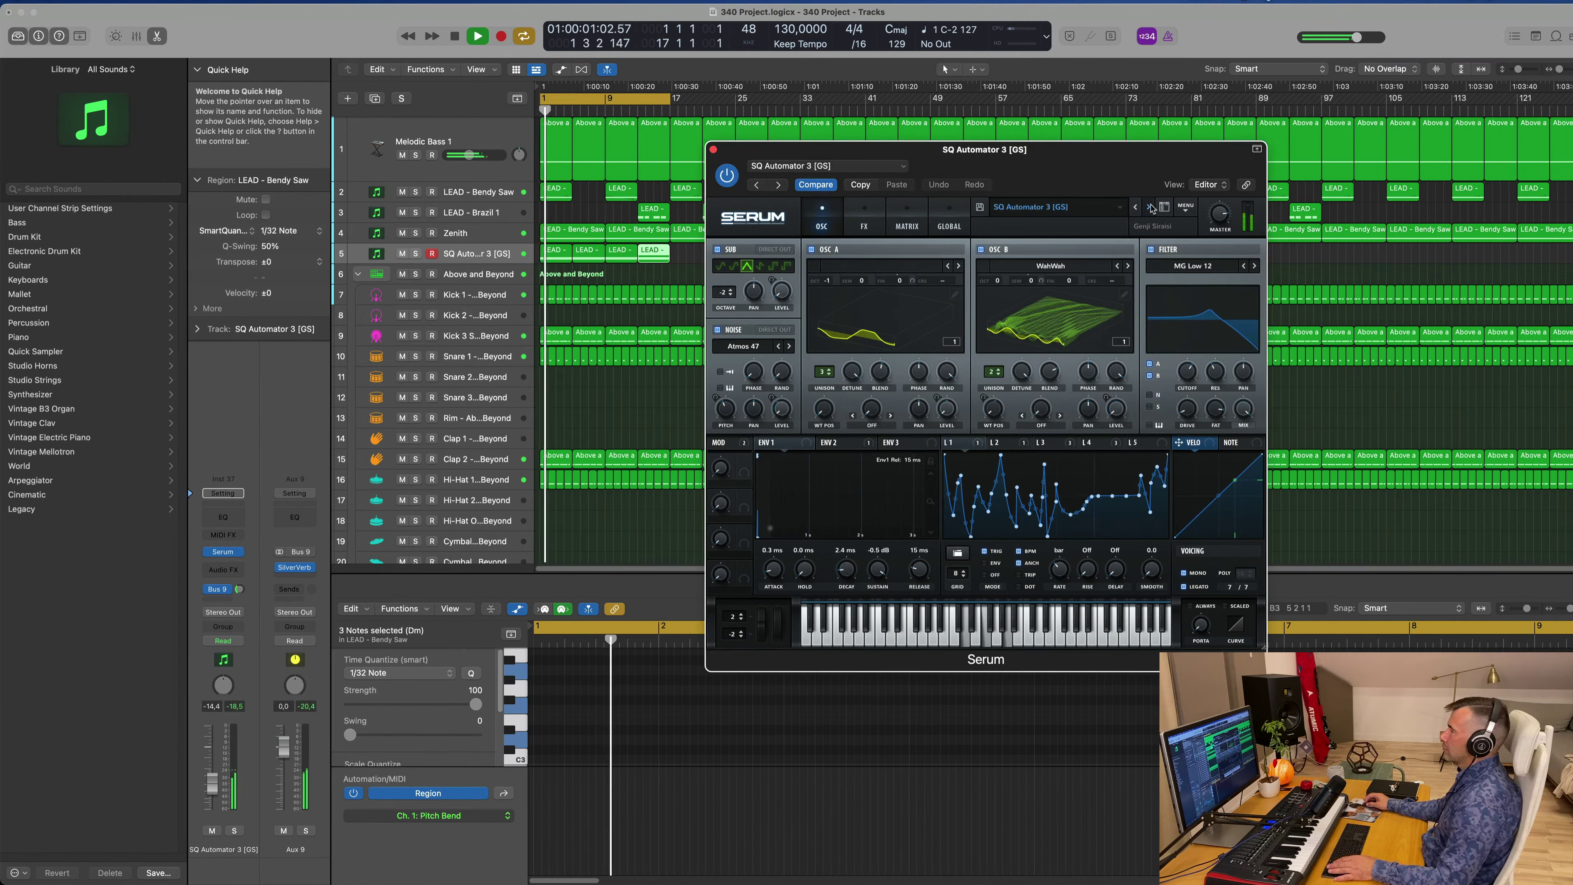
{"action": "left_click", "coordinate": [1150, 208]}
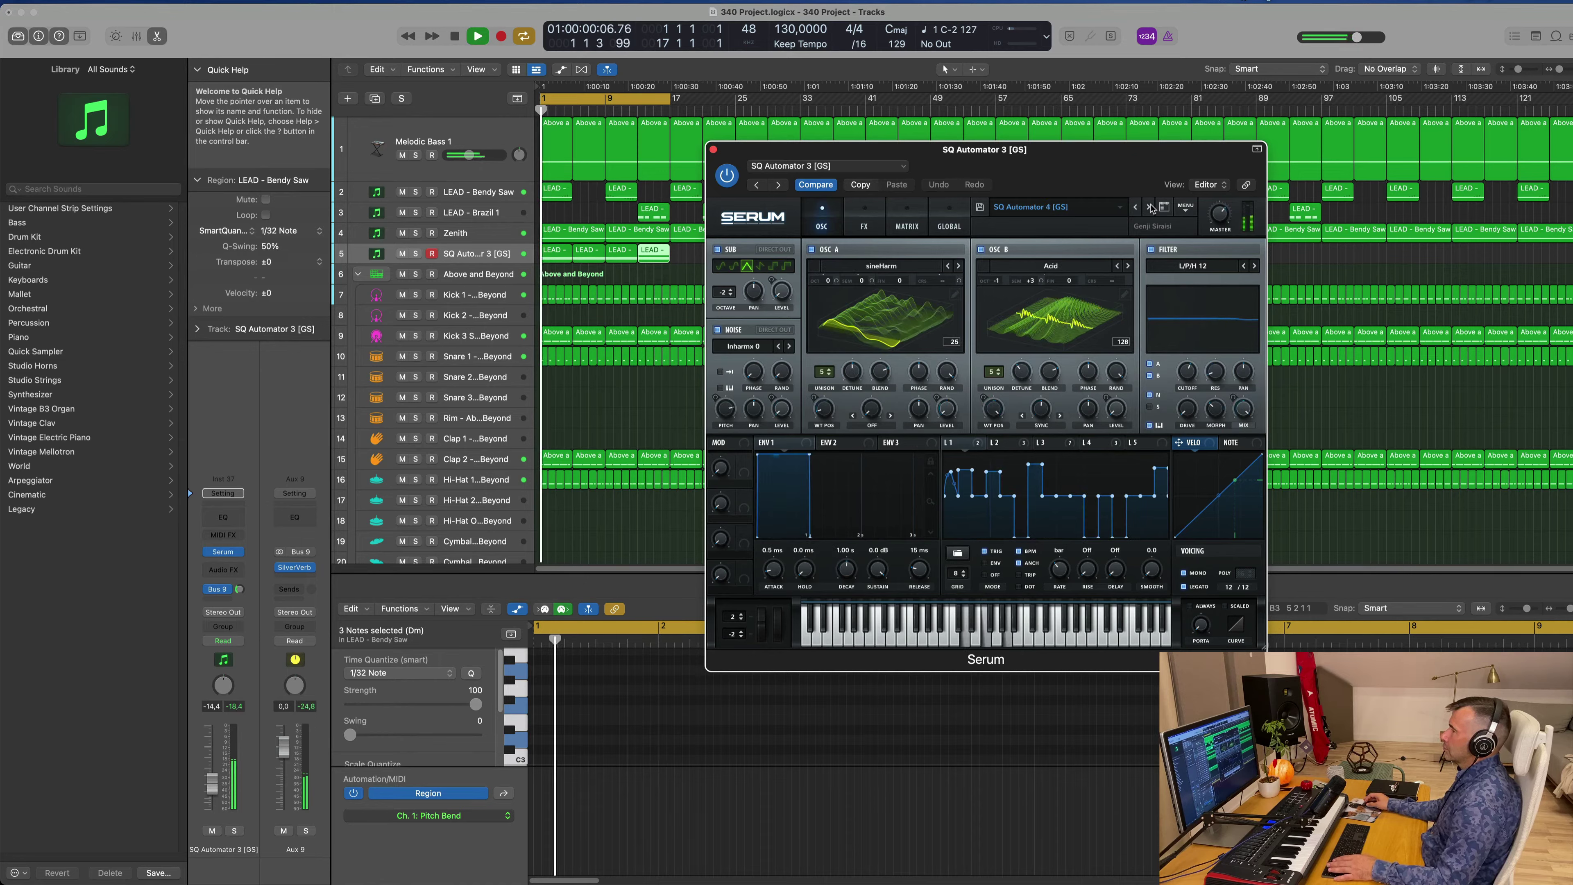
{"action": "left_click", "coordinate": [1149, 208]}
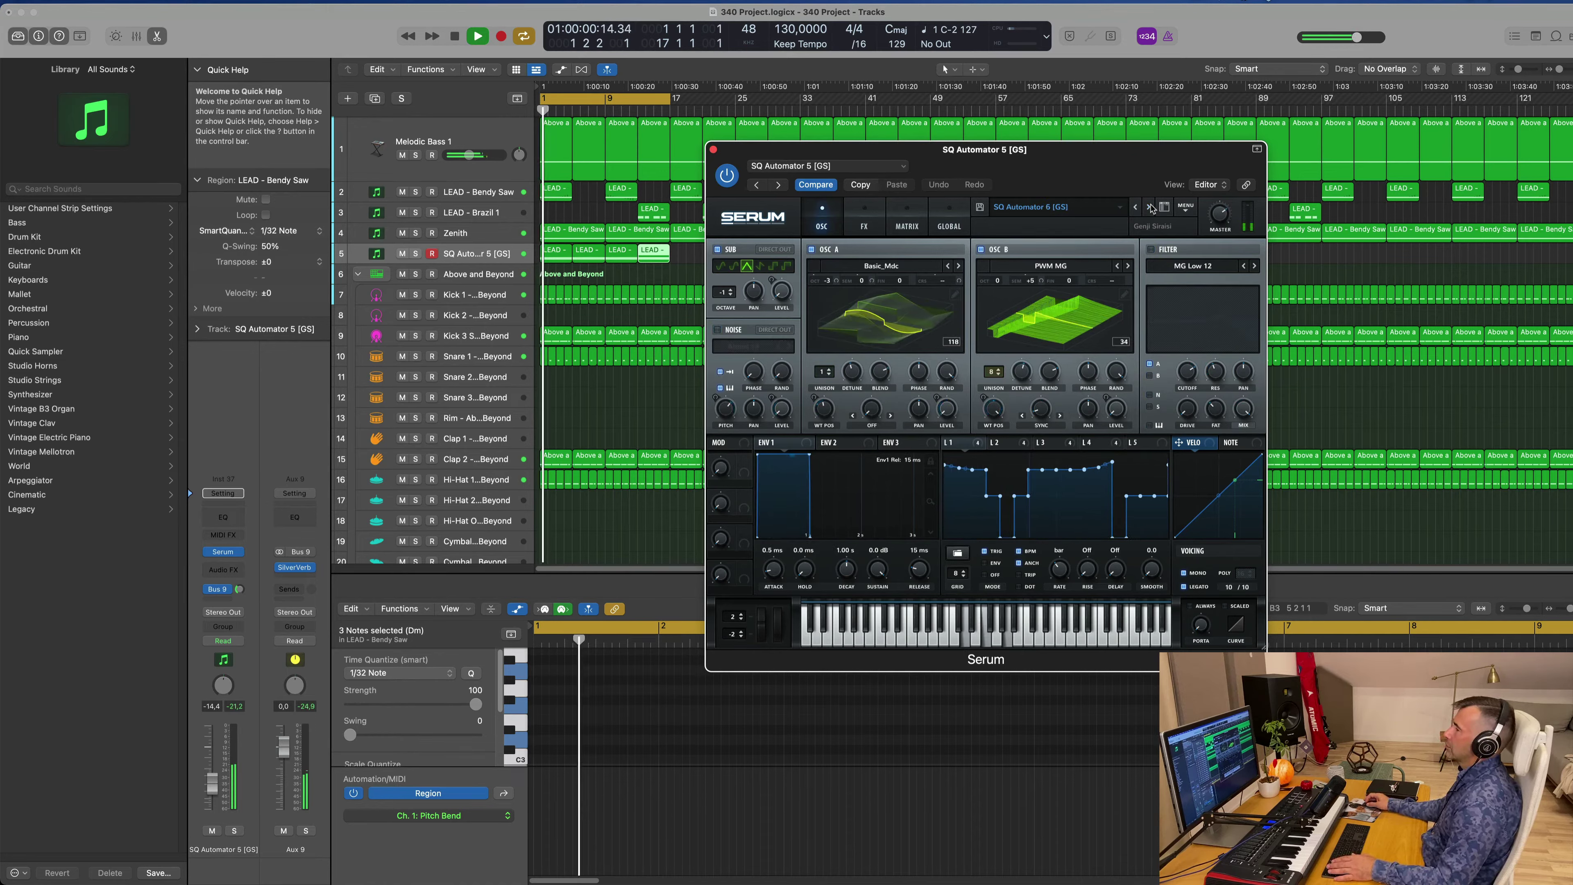
{"action": "left_click", "coordinate": [1149, 208]}
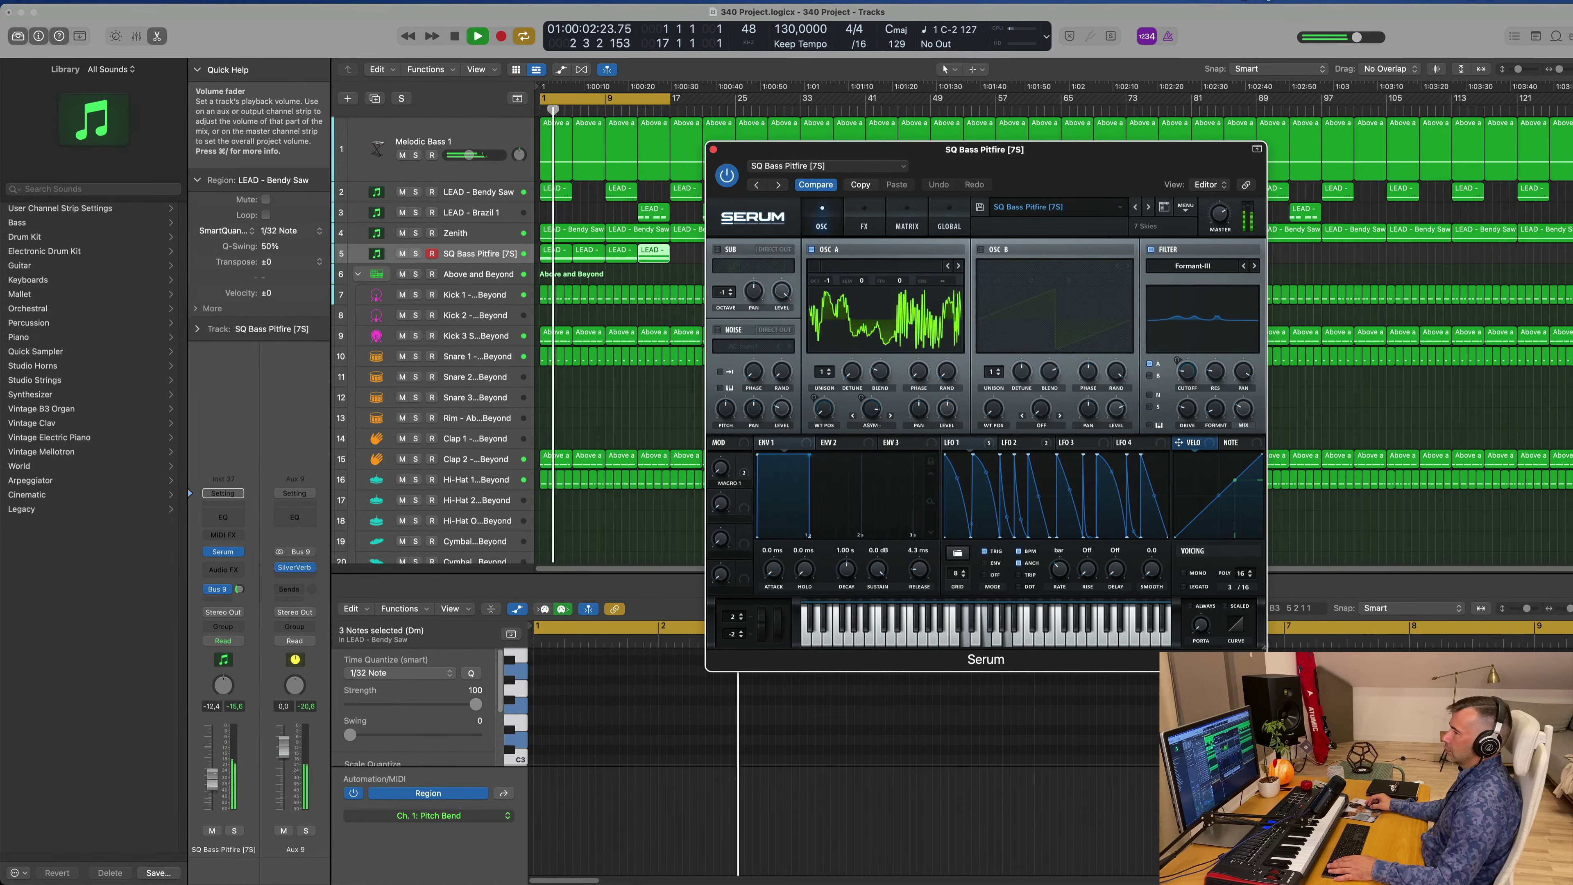
{"action": "left_click", "coordinate": [1148, 208]}
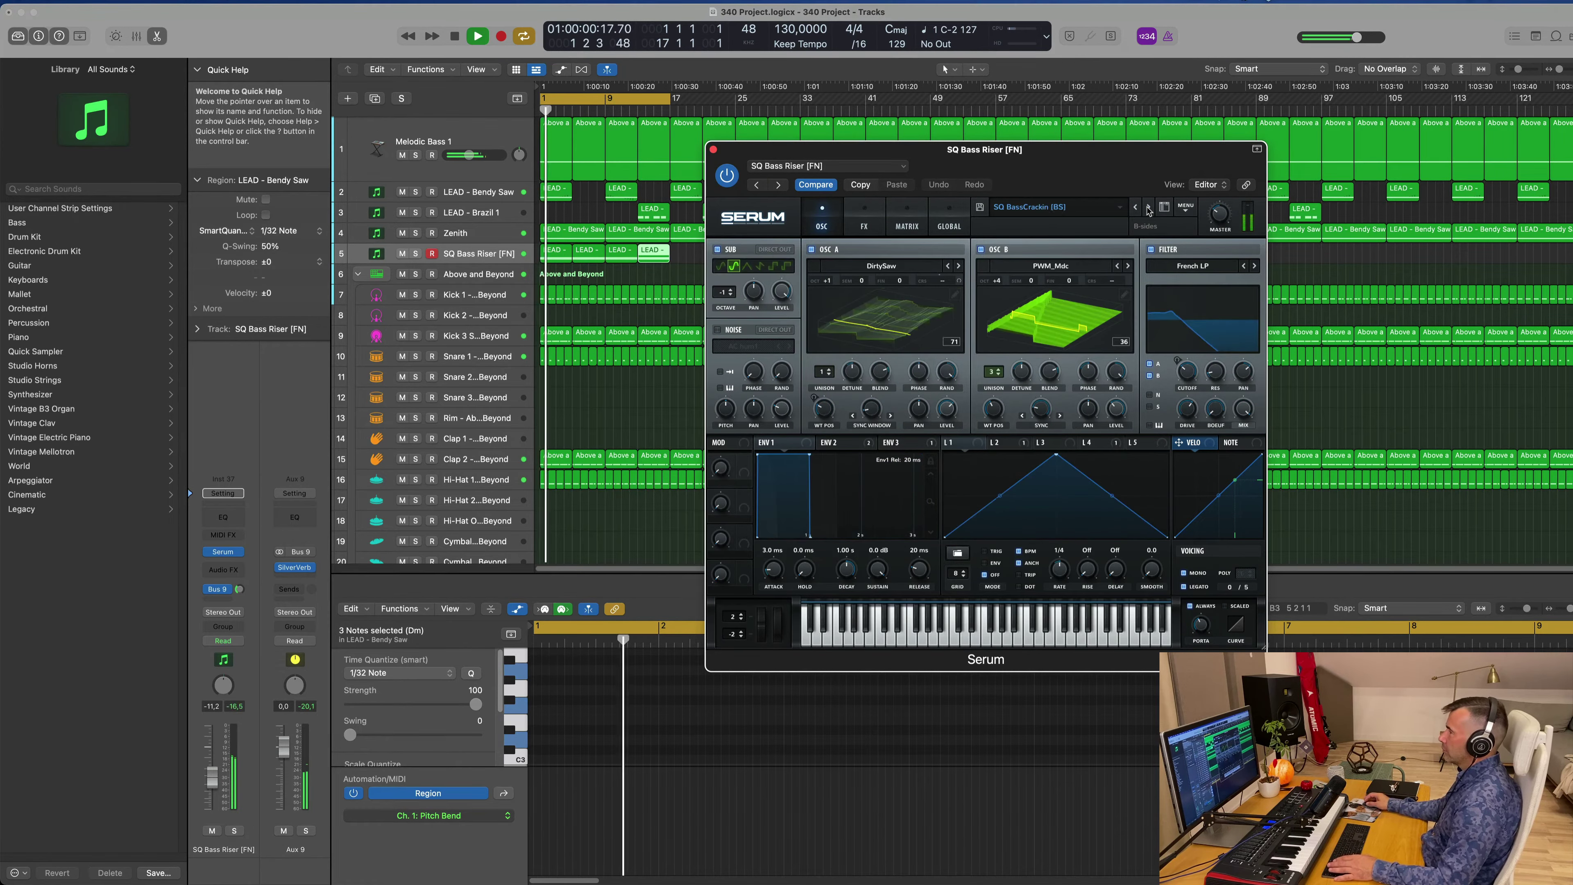
- Audition Serum's Seq presets onward from SQ Bendy Hi Jack [IM] through SQ Chems [GS], restarting playback between sounds
{"action": "left_click", "coordinate": [1148, 208]}
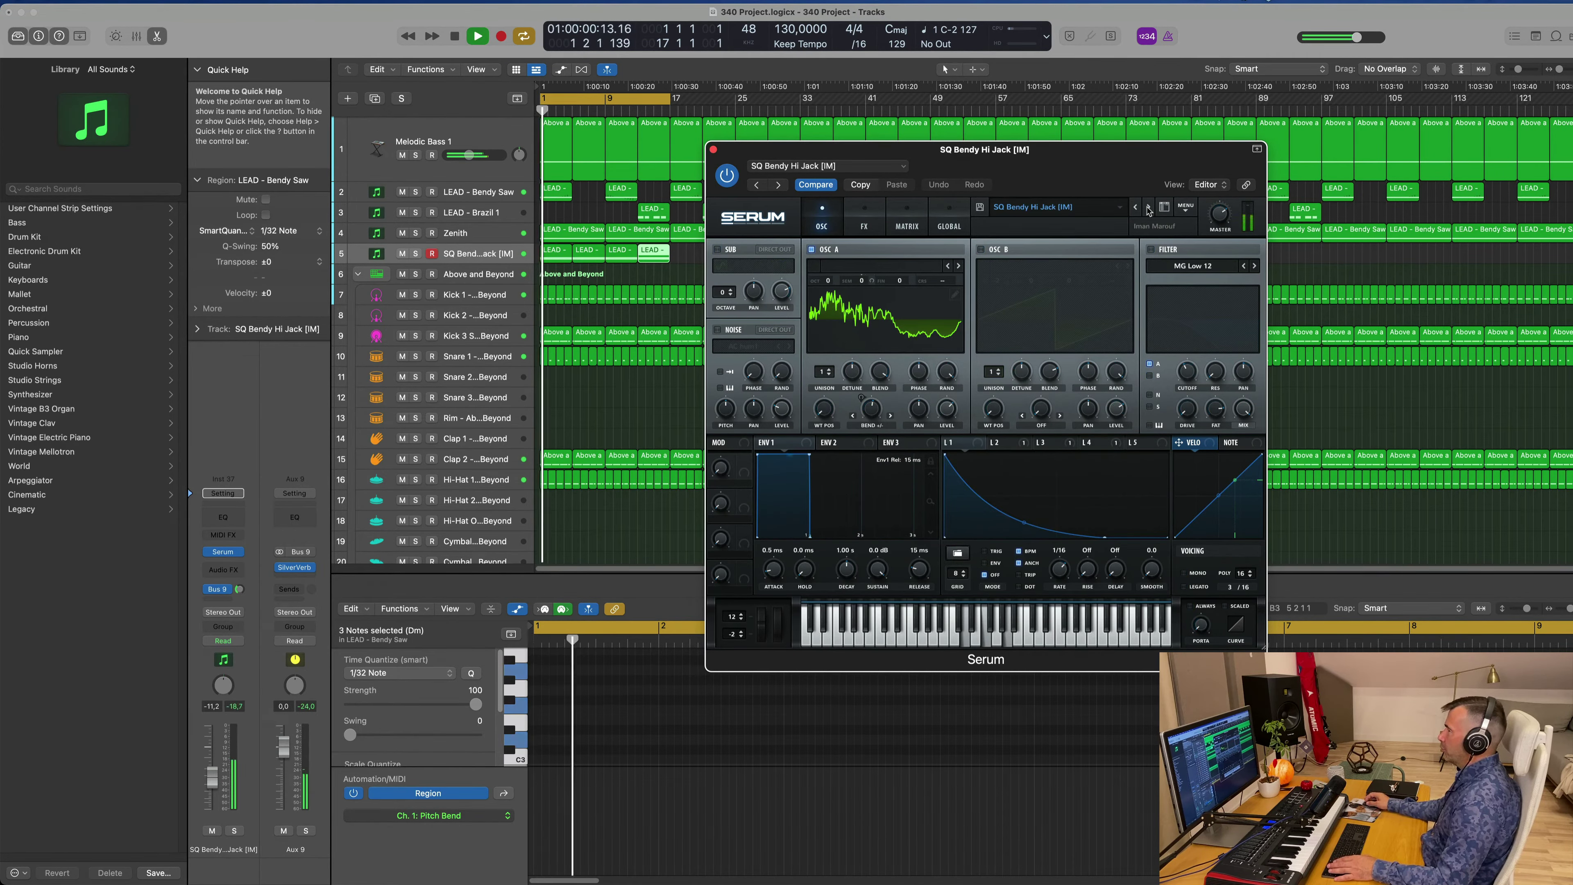
{"action": "left_click", "coordinate": [1148, 208]}
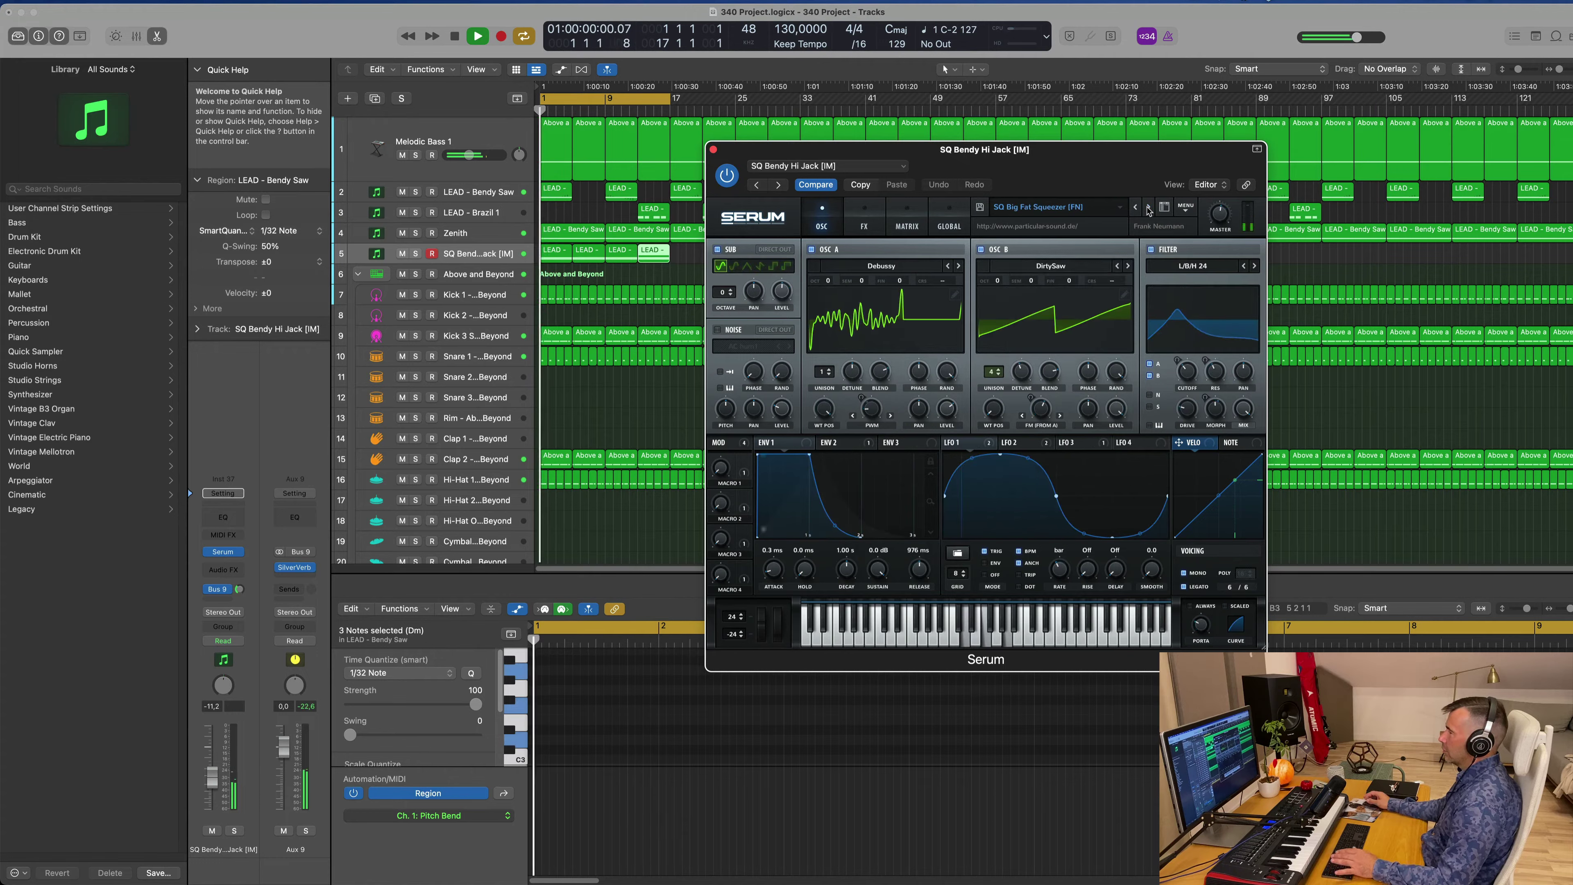
{"action": "left_click", "coordinate": [1148, 208]}
{"action": "key", "text": "Return"}
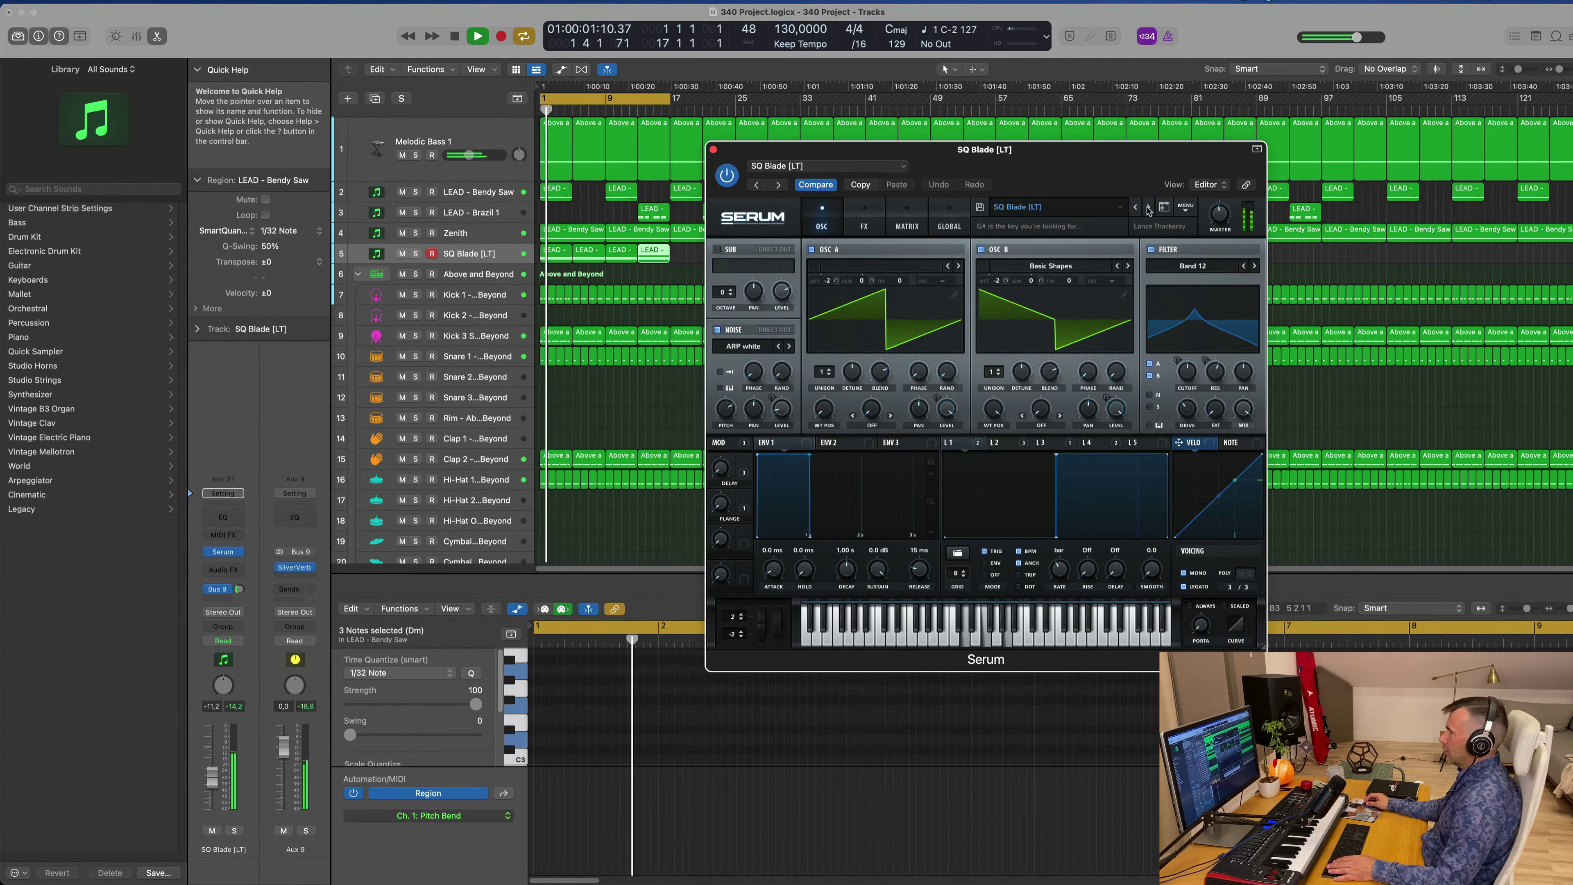
{"action": "left_click", "coordinate": [1148, 208]}
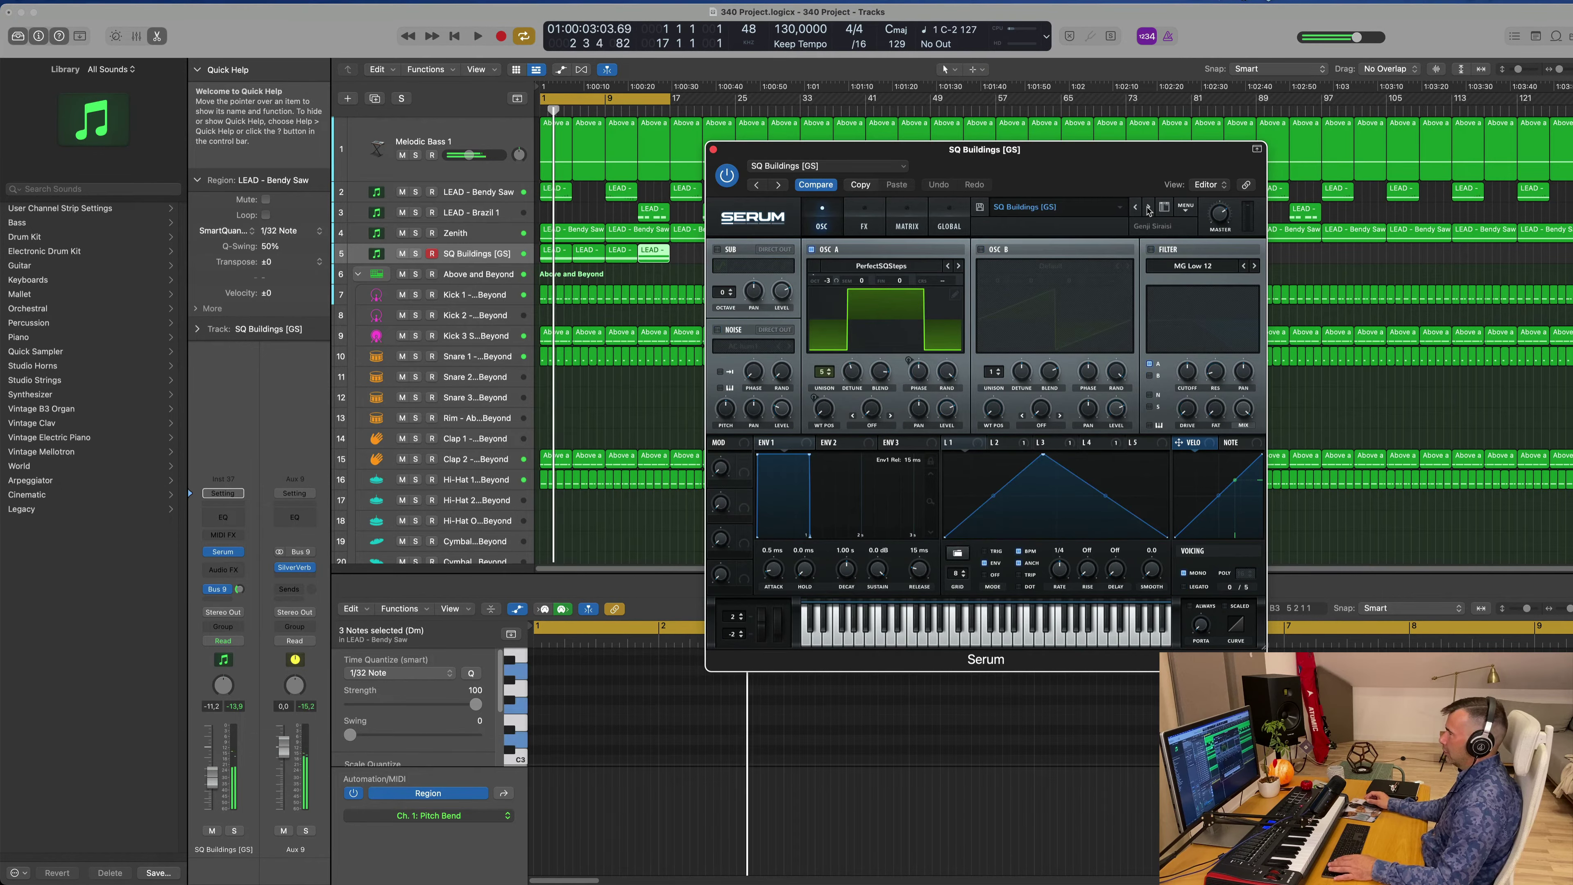
{"action": "key", "text": "space"}
{"action": "left_click", "coordinate": [1148, 208]}
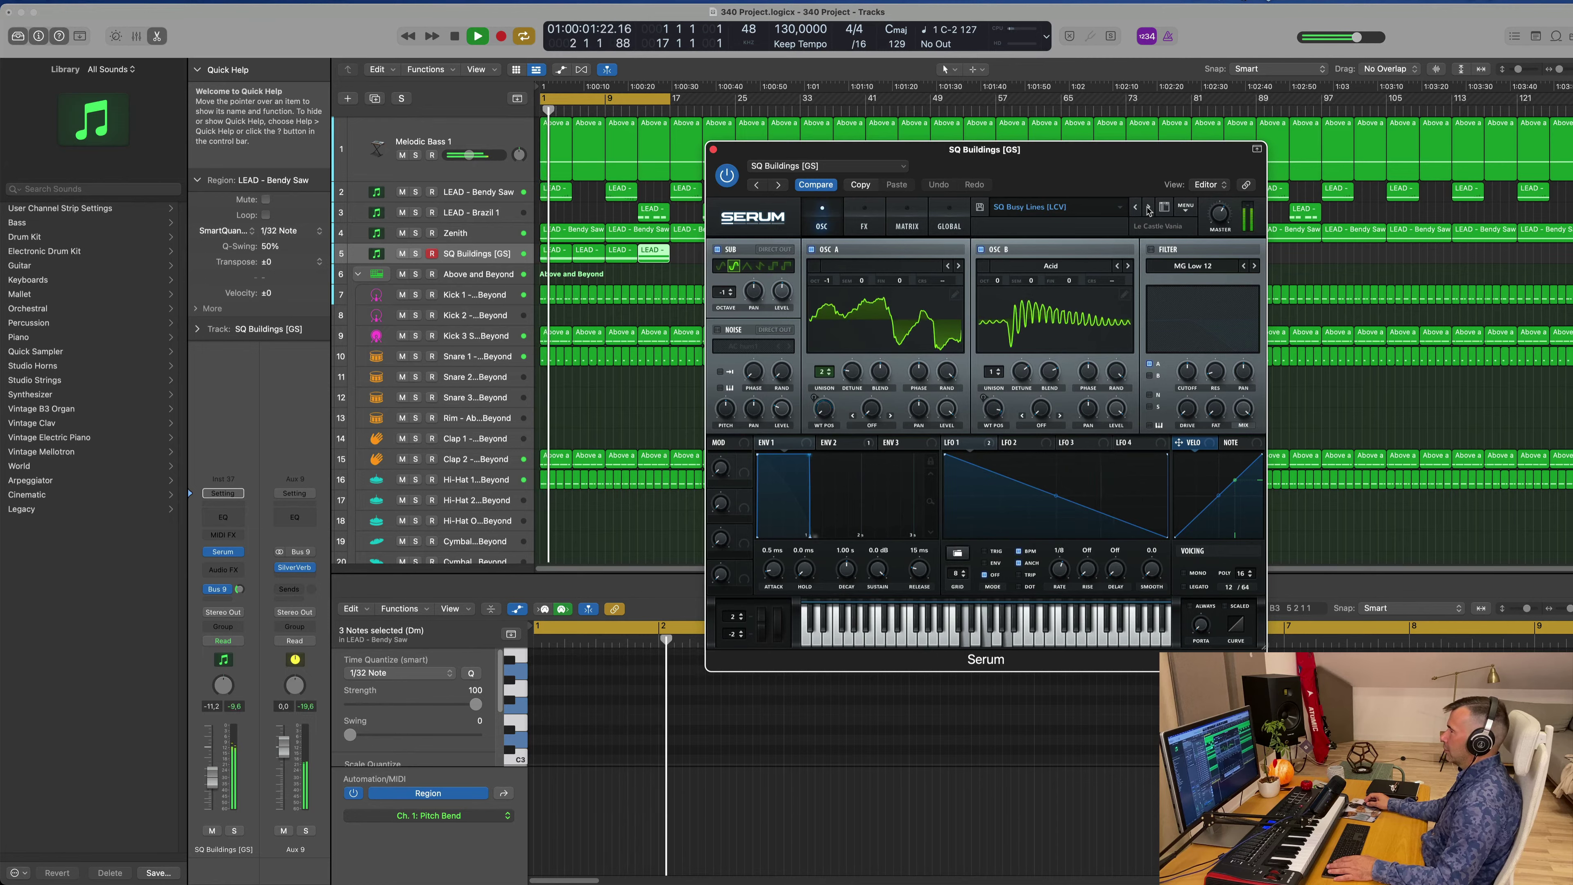
{"action": "left_click", "coordinate": [1148, 208]}
{"action": "key", "text": "space"}
{"action": "key", "text": "space"}
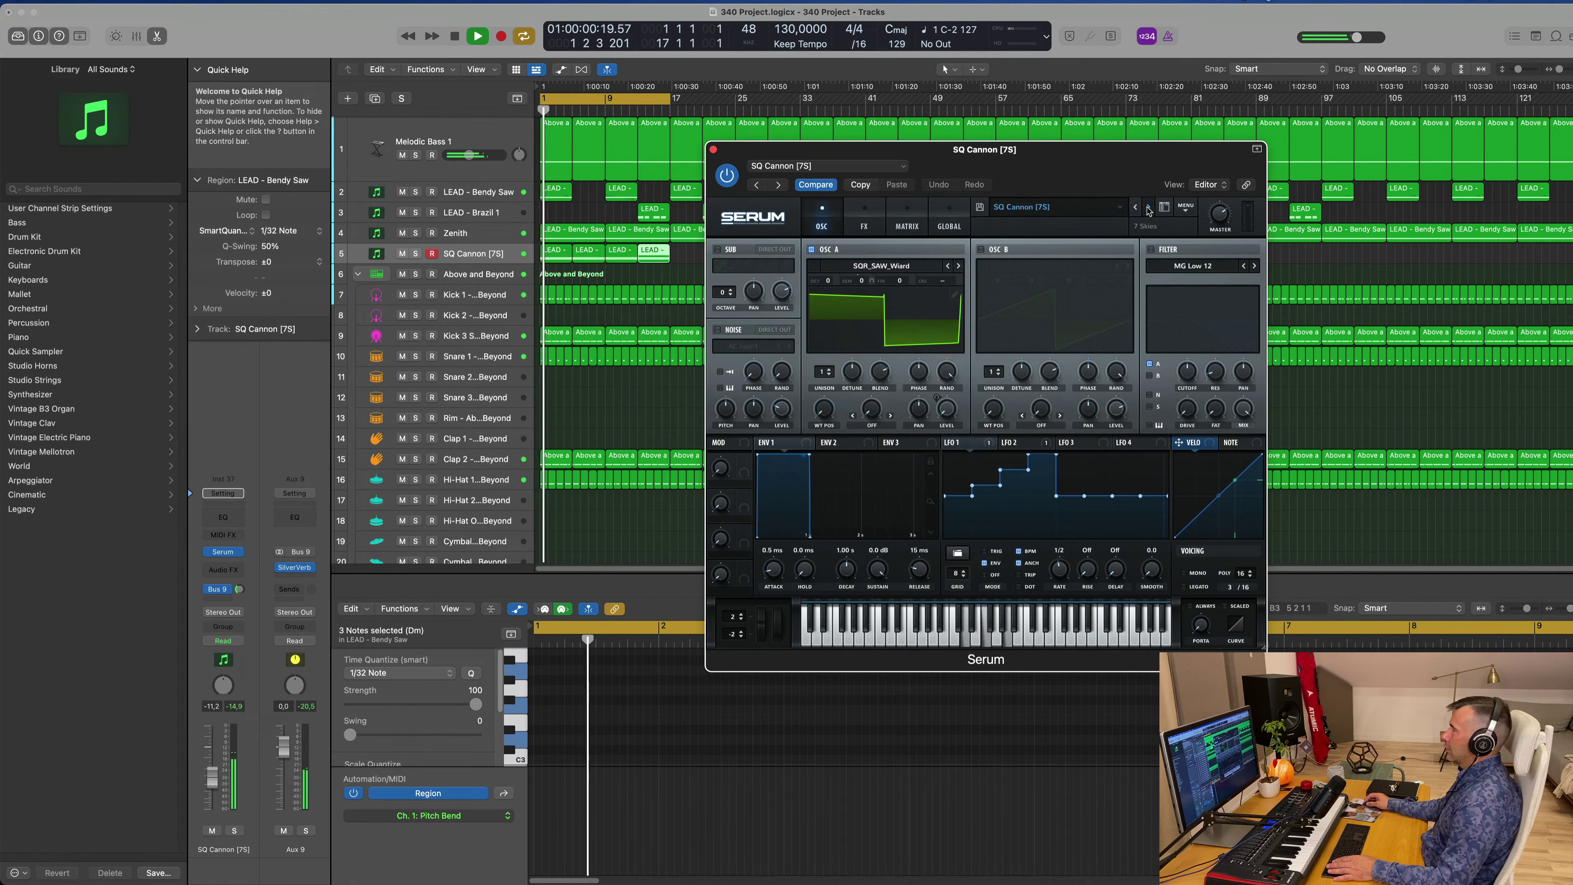
{"action": "left_click", "coordinate": [1148, 208]}
- Load SQ Worker [GS] from Serum's Seq presets, step back to SQ Wavetabledancer [FN], and restart playback to hear it
{"action": "left_click", "coordinate": [1065, 207]}
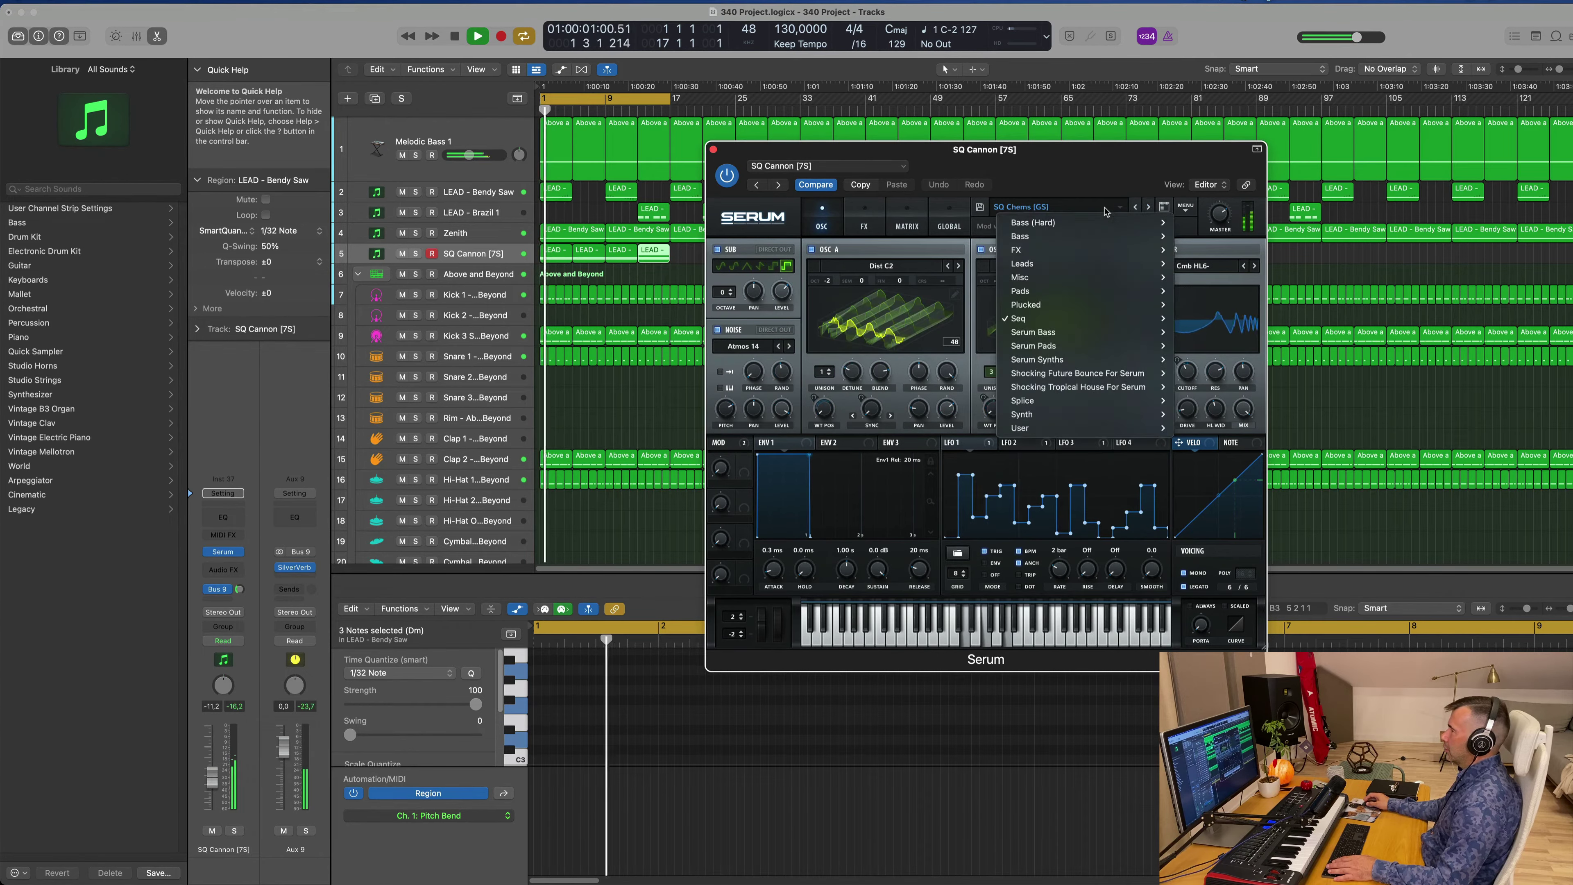
{"action": "mouse_move", "coordinate": [1101, 328]}
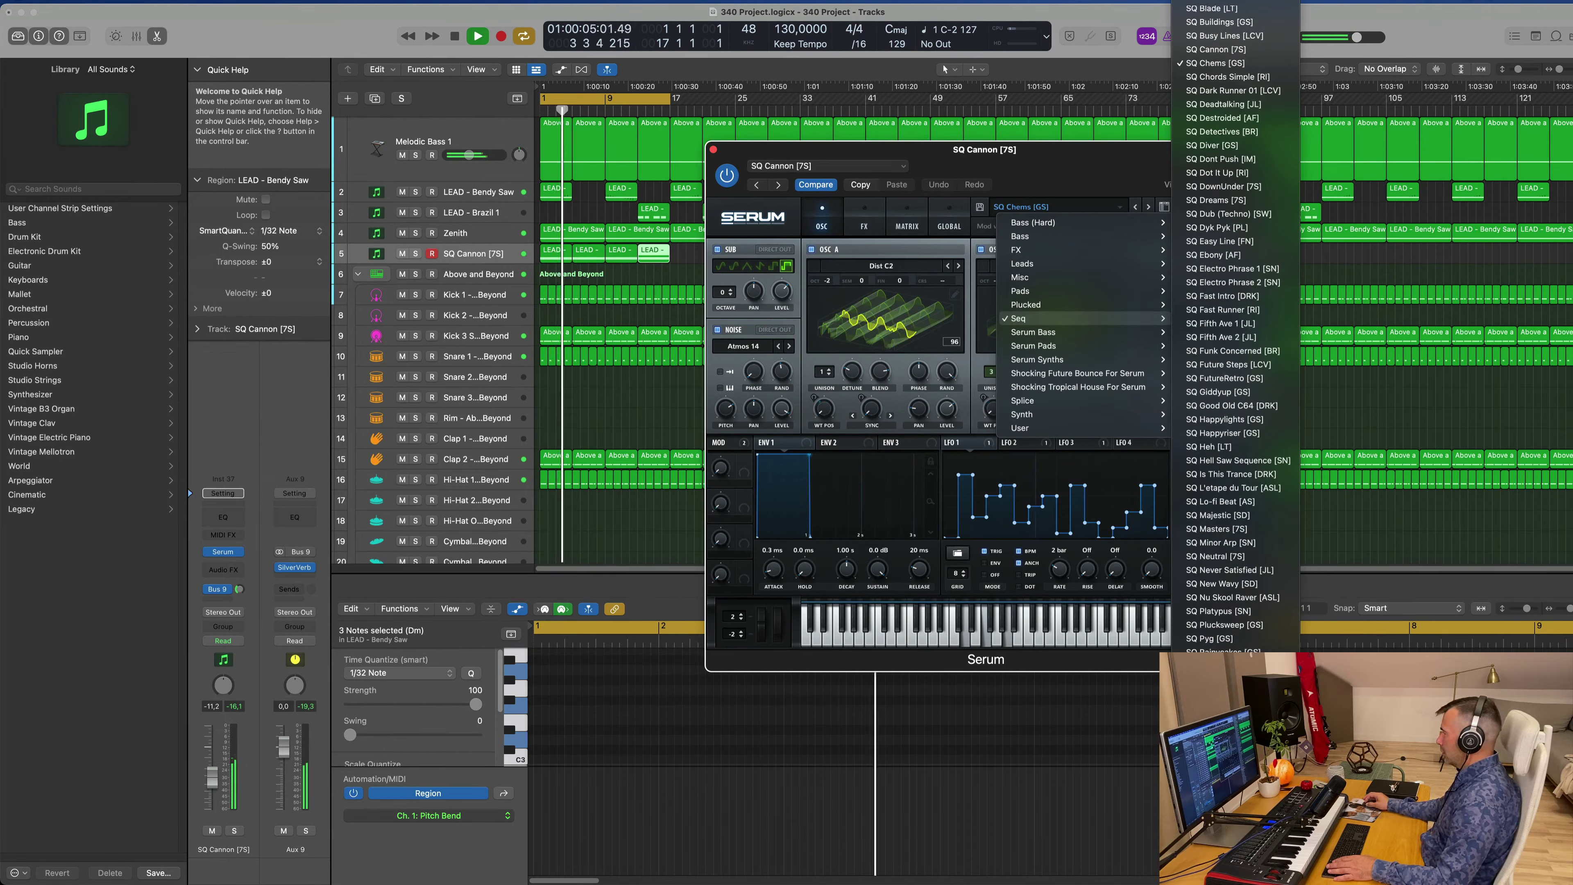
{"action": "left_click", "coordinate": [1131, 542]}
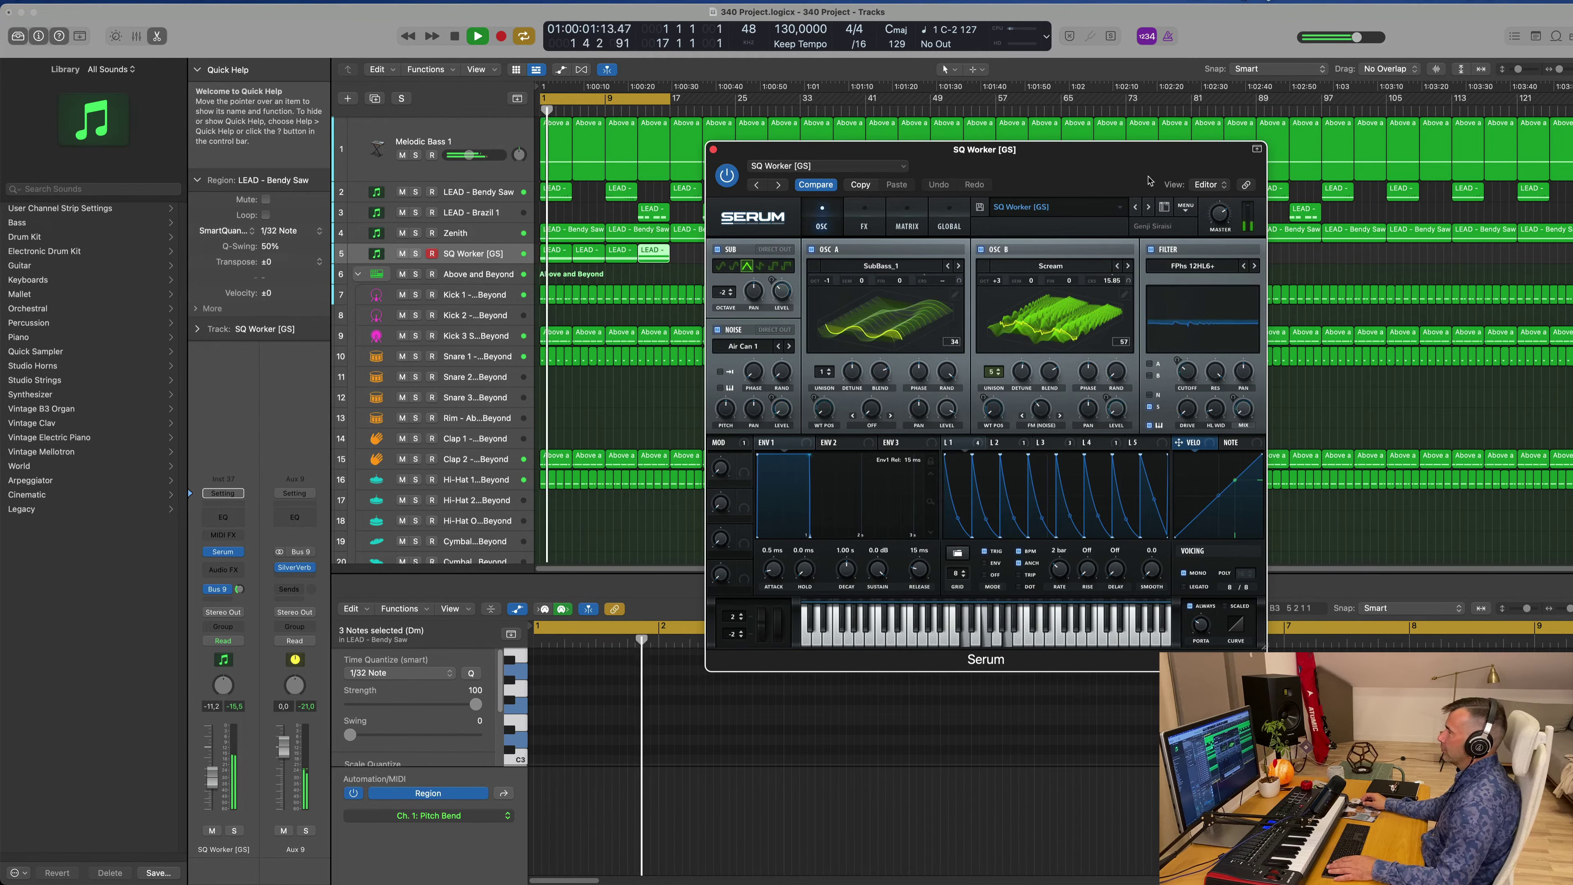
{"action": "left_click", "coordinate": [1135, 207]}
{"action": "key", "text": "space"}
{"action": "key", "text": "space"}
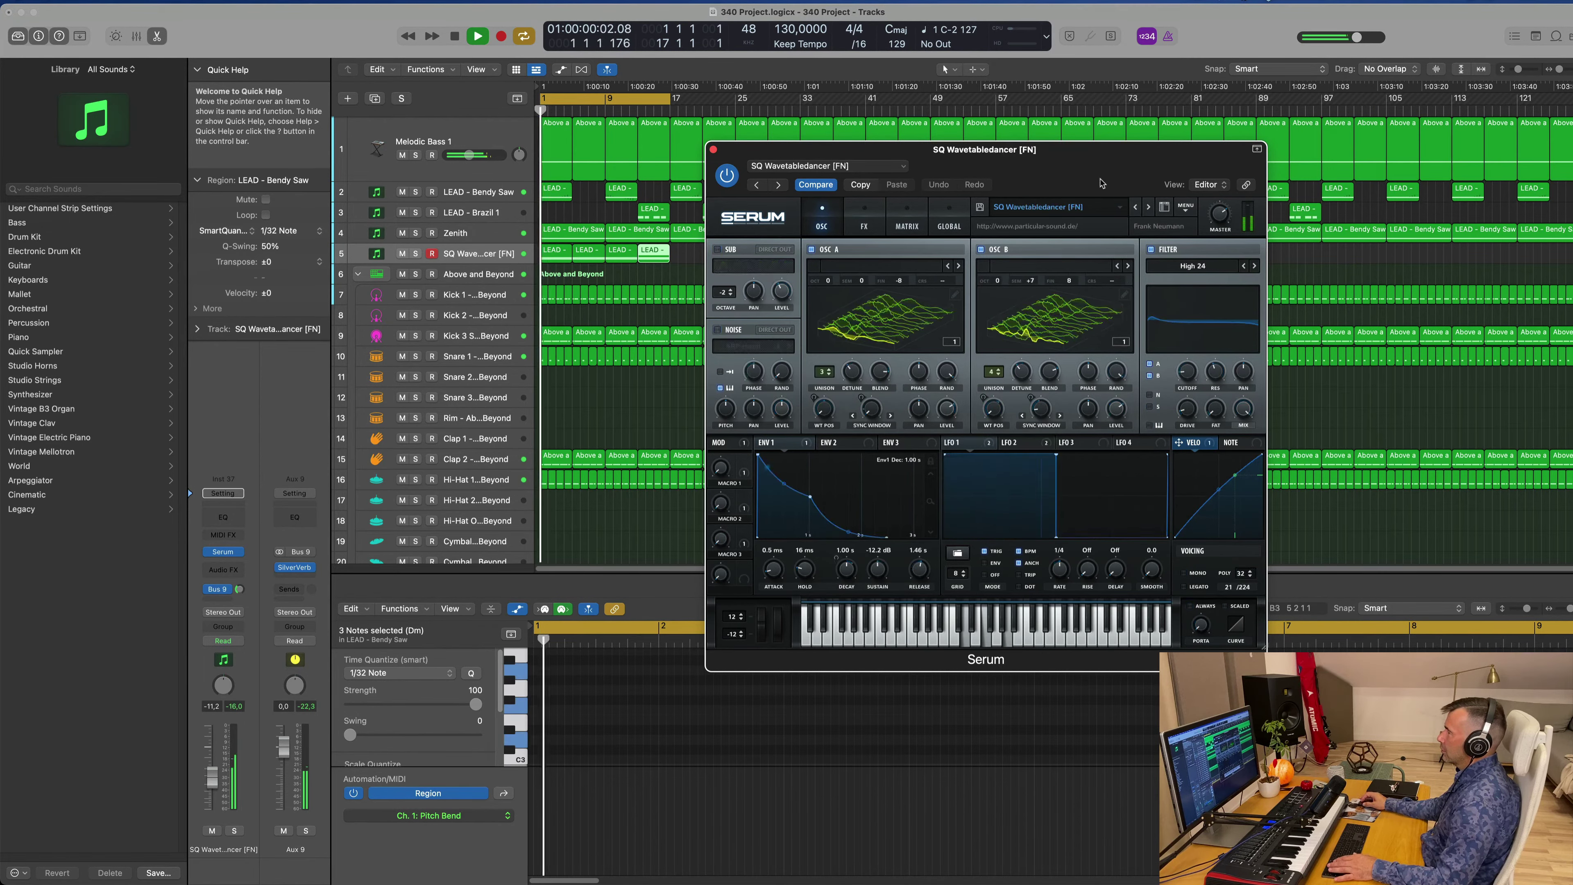
- Reposition the Serum window and audition the preceding presets SQ Transepoert [FP] and SQ Tension Pulse [SN] from the cycle start
{"action": "left_click_drag", "start_coordinate": [1101, 184], "coordinate": [973, 214]}
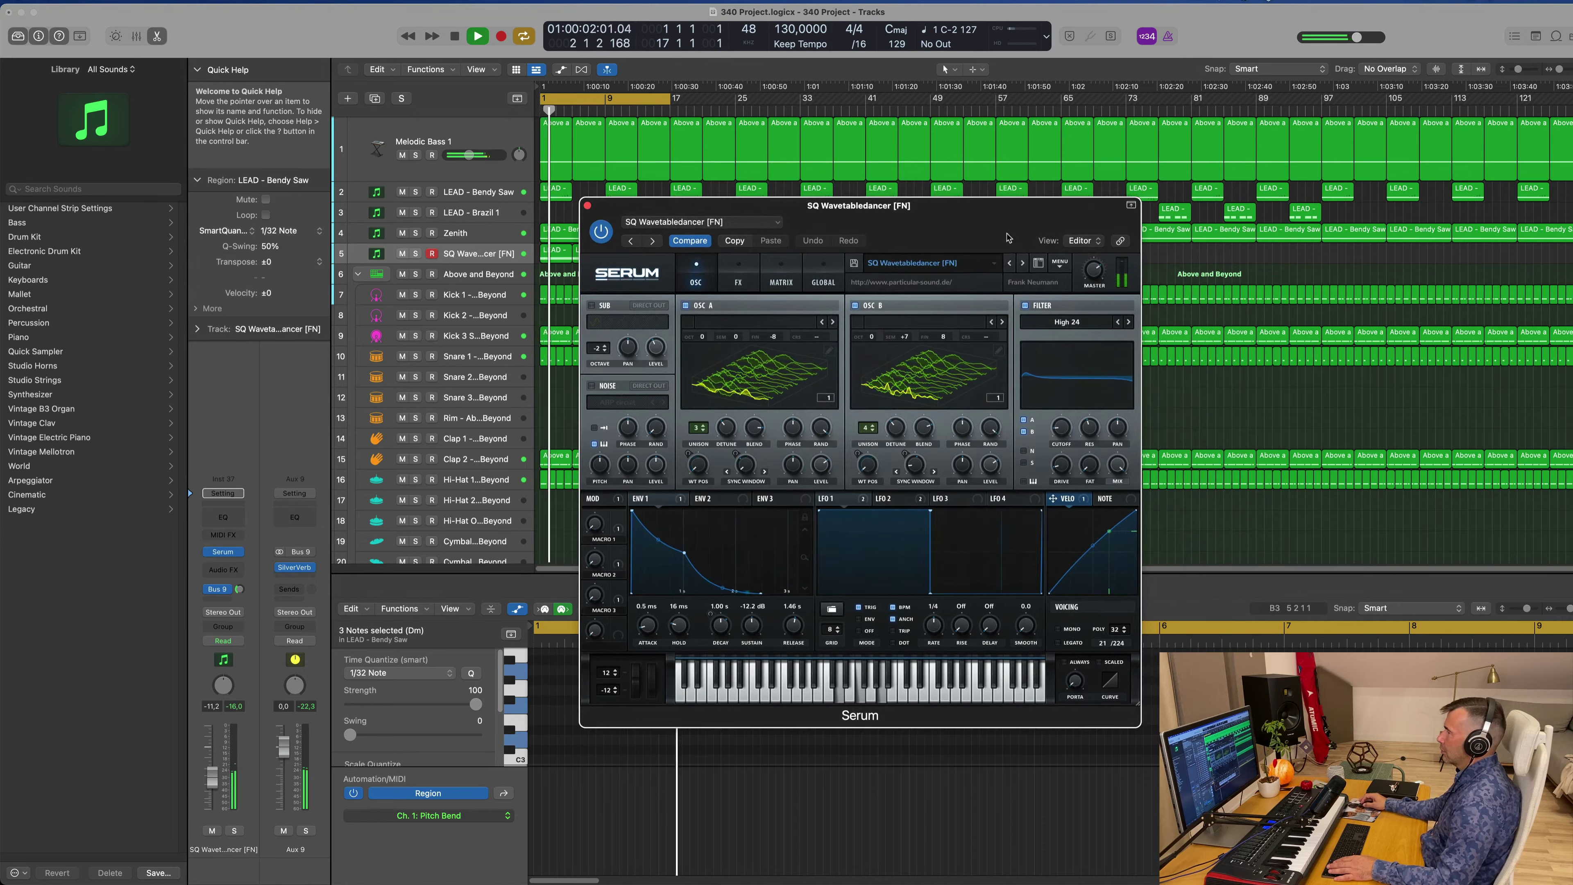
{"action": "left_click", "coordinate": [1010, 263]}
{"action": "key", "text": "space"}
{"action": "key", "text": "space"}
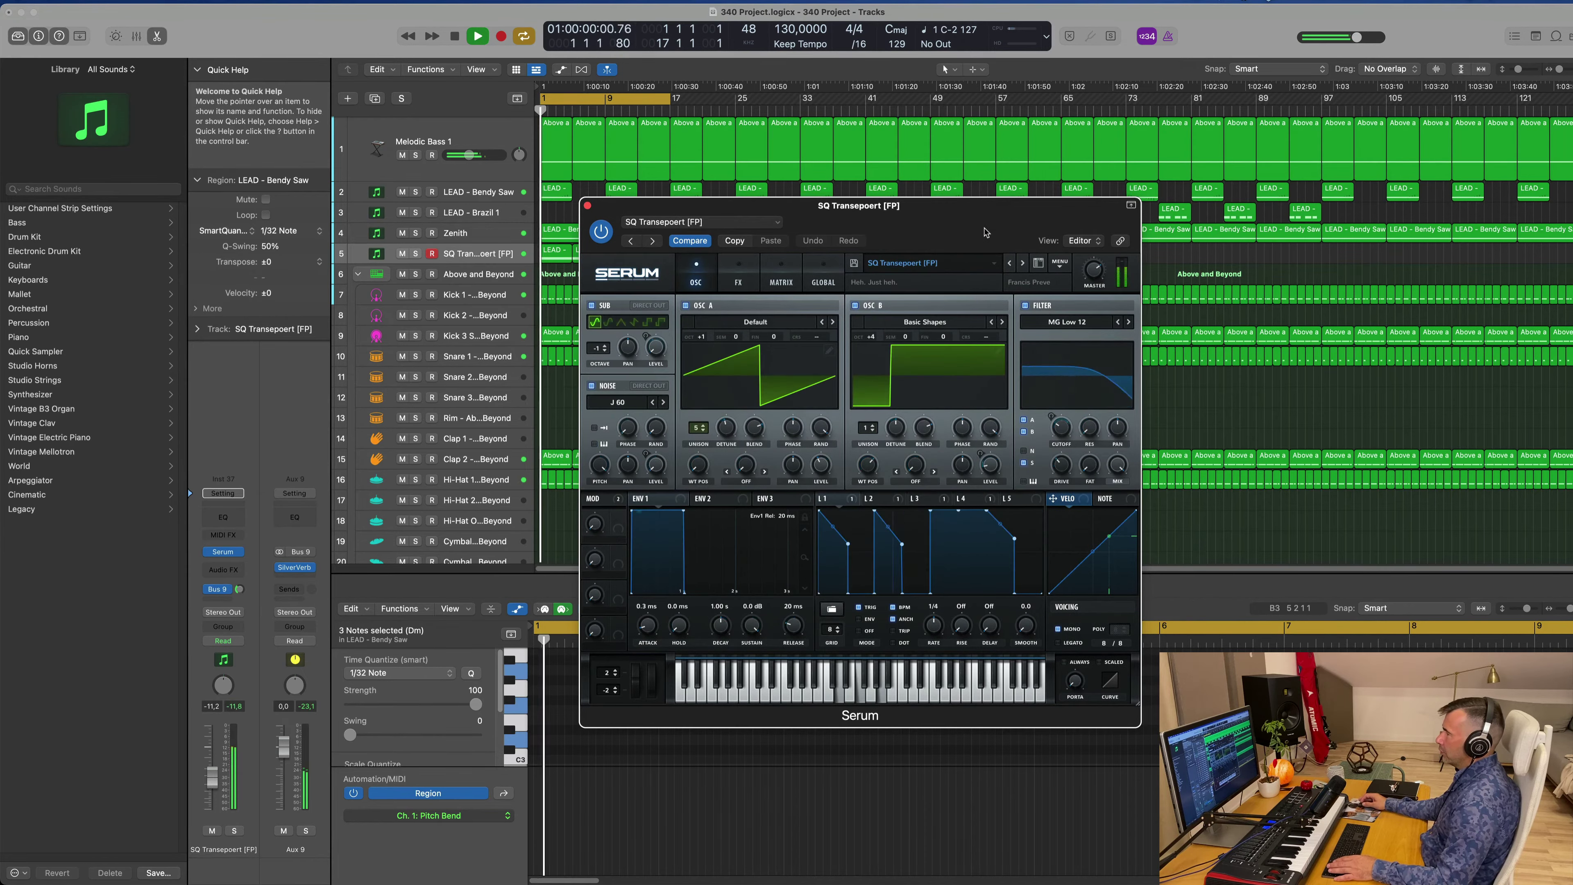
{"action": "left_click", "coordinate": [1010, 263]}
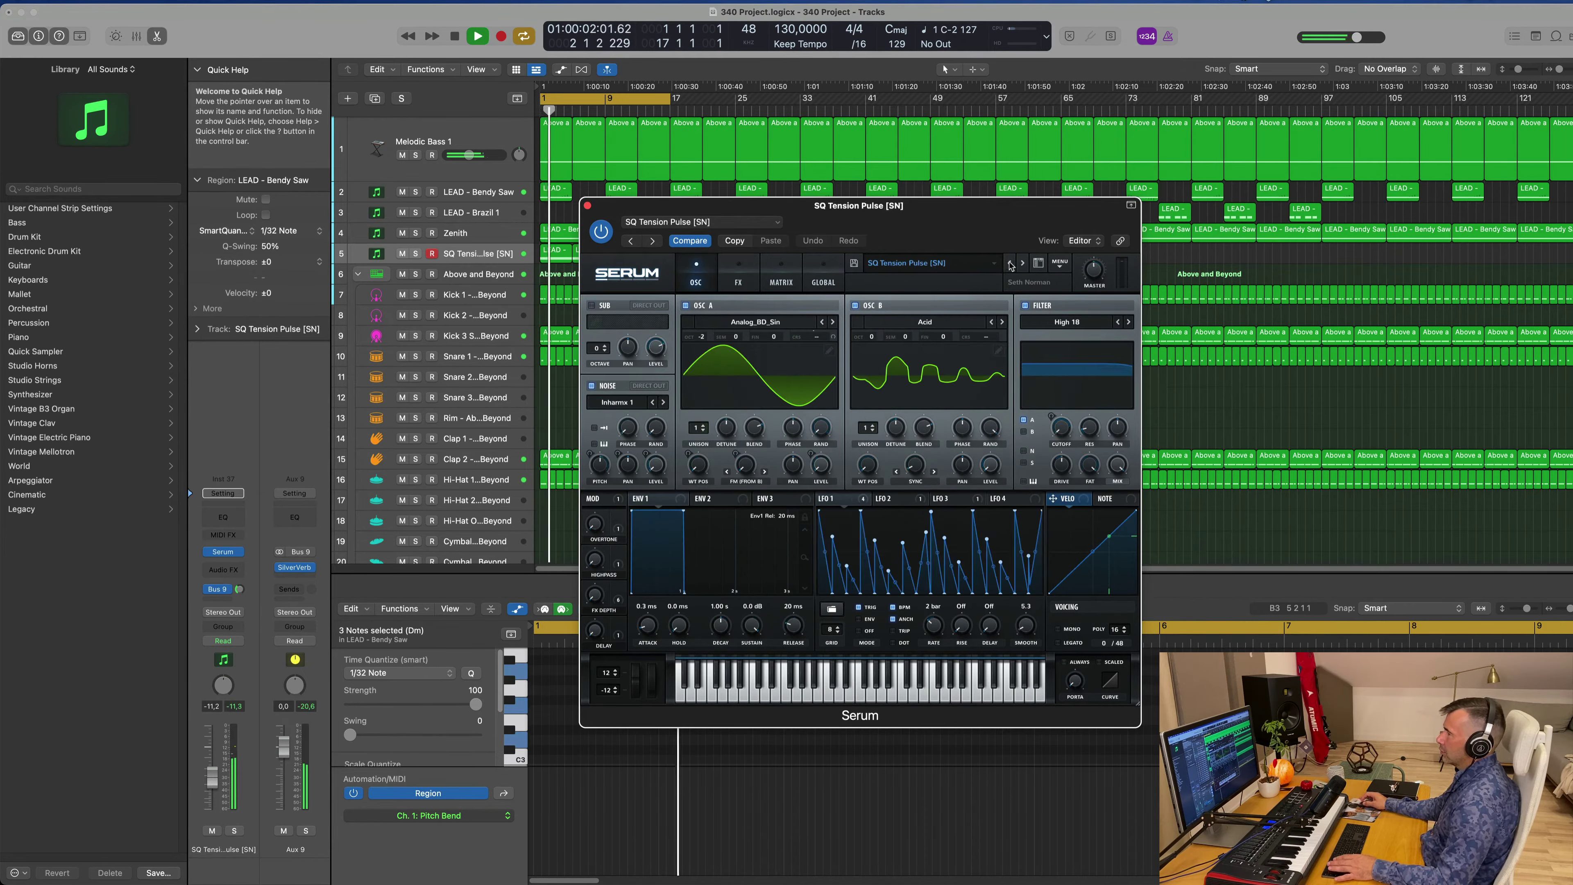
{"action": "key", "text": "space"}
{"action": "key", "text": "space"}
{"action": "key", "text": "space"}
{"action": "key", "text": "space"}
- Audition the Seq presets backwards from SQ Swinging Saws [ASL] to SQ Shakey [BR], restarting playback for each
{"action": "left_click", "coordinate": [1011, 263]}
{"action": "key", "text": "space"}
{"action": "key", "text": "space"}
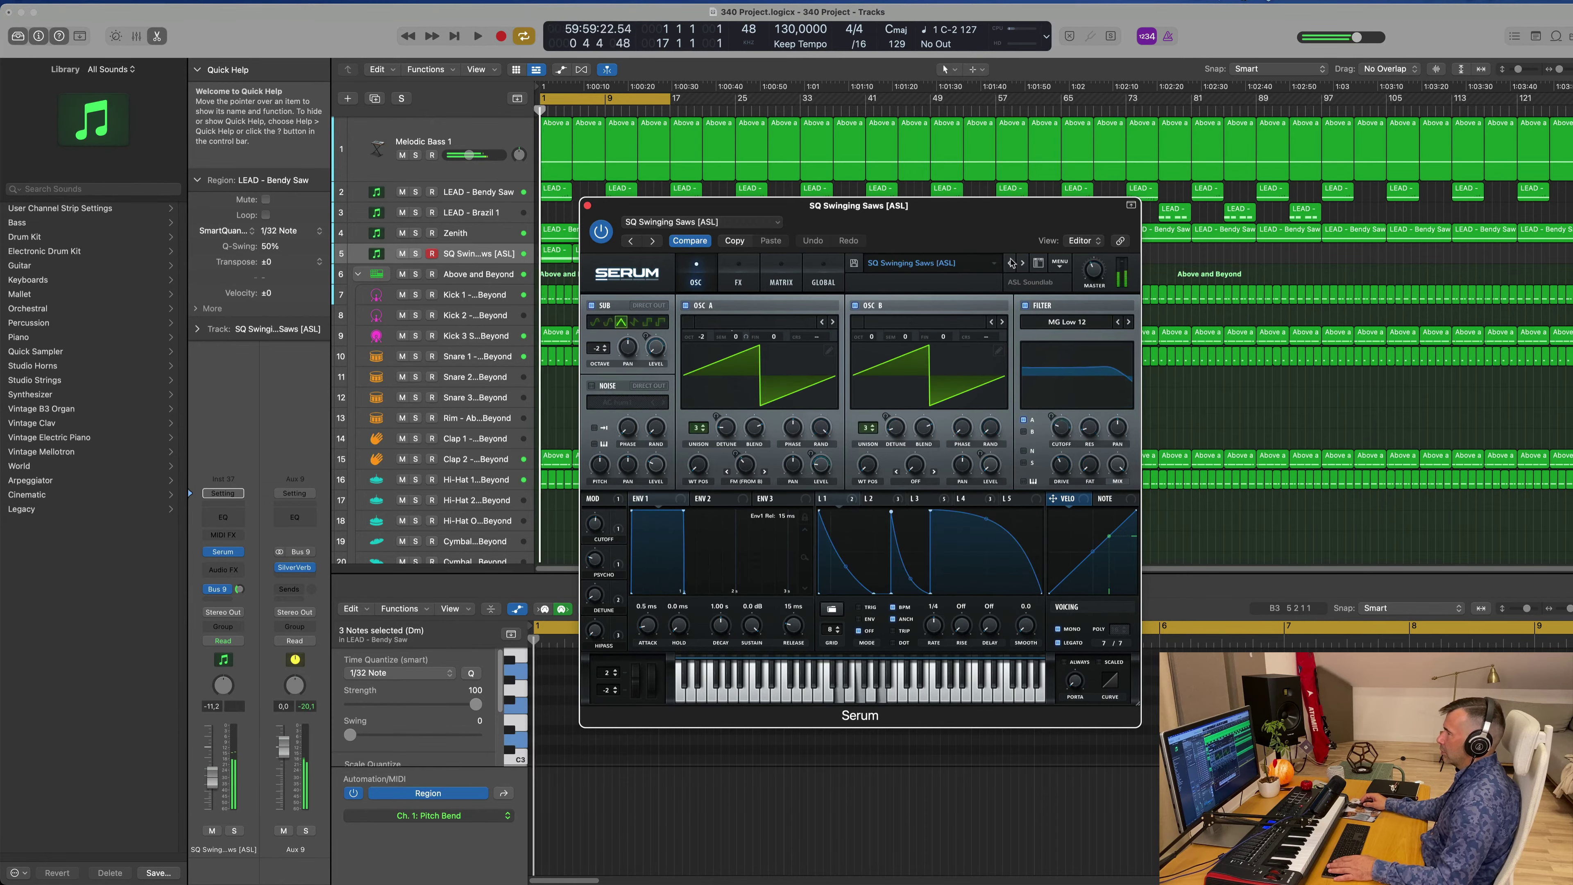
{"action": "left_click", "coordinate": [1010, 264]}
{"action": "key", "text": "space"}
{"action": "key", "text": "space"}
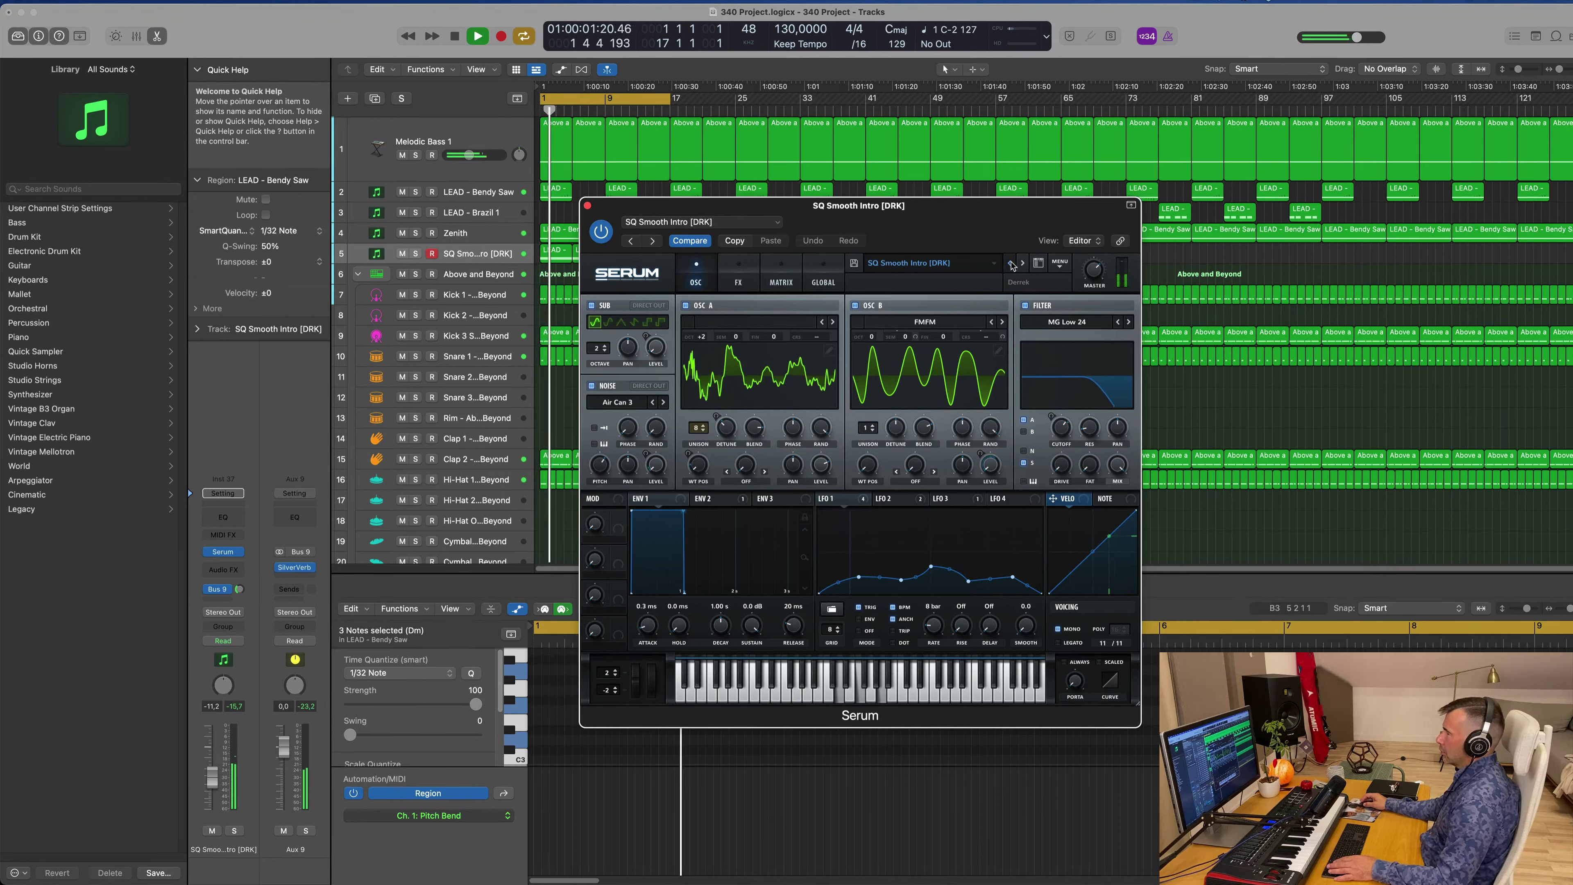
{"action": "left_click", "coordinate": [1011, 263]}
{"action": "key", "text": "space"}
{"action": "key", "text": "space"}
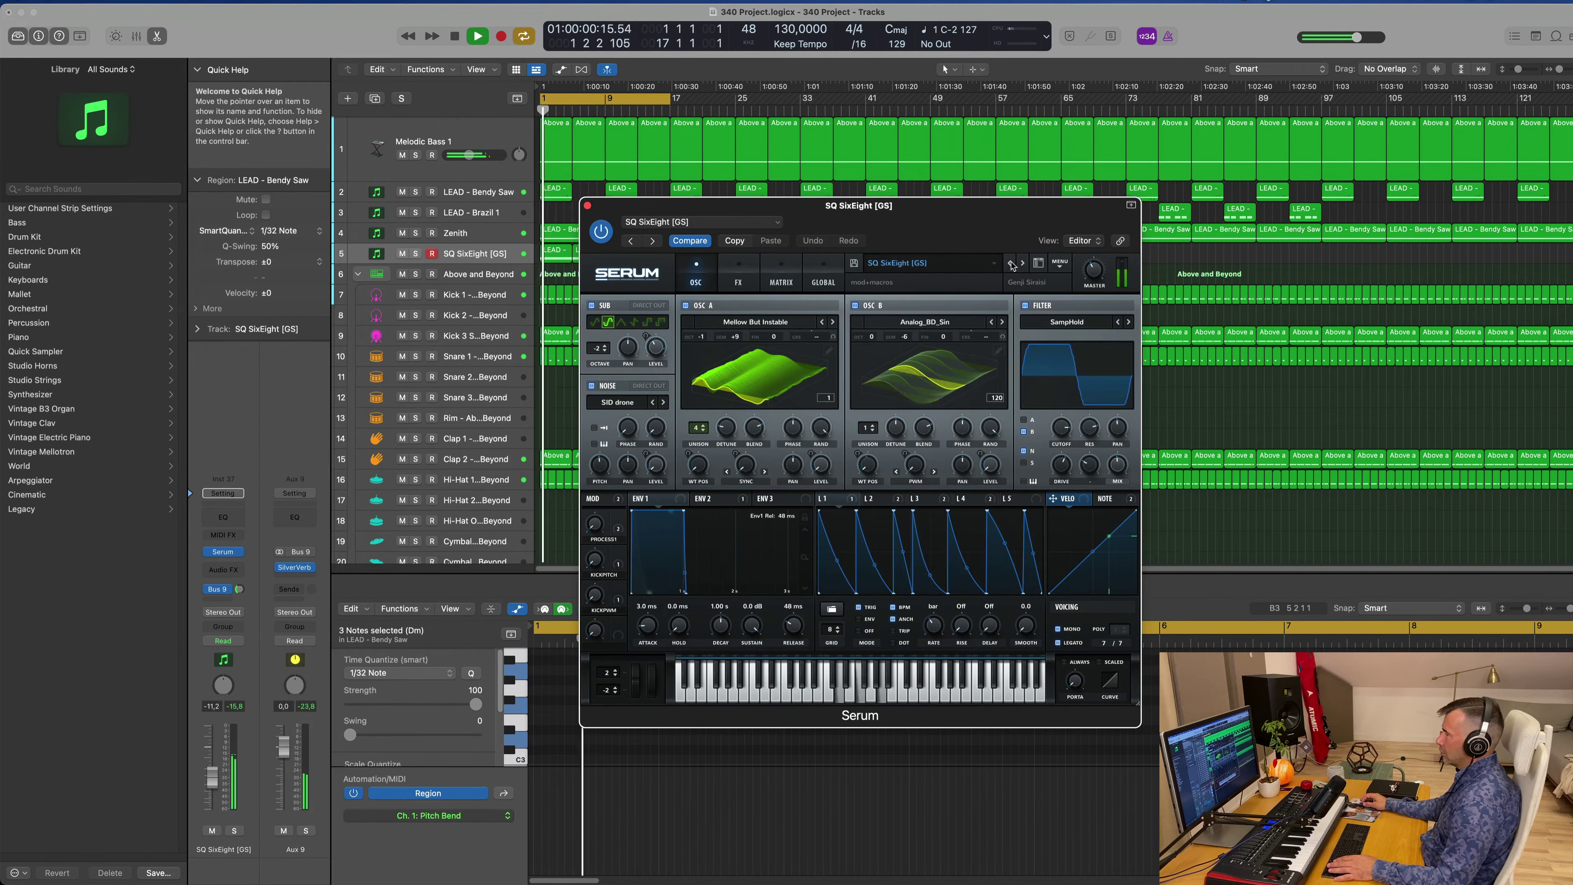
{"action": "left_click", "coordinate": [1011, 263]}
{"action": "key", "text": "space"}
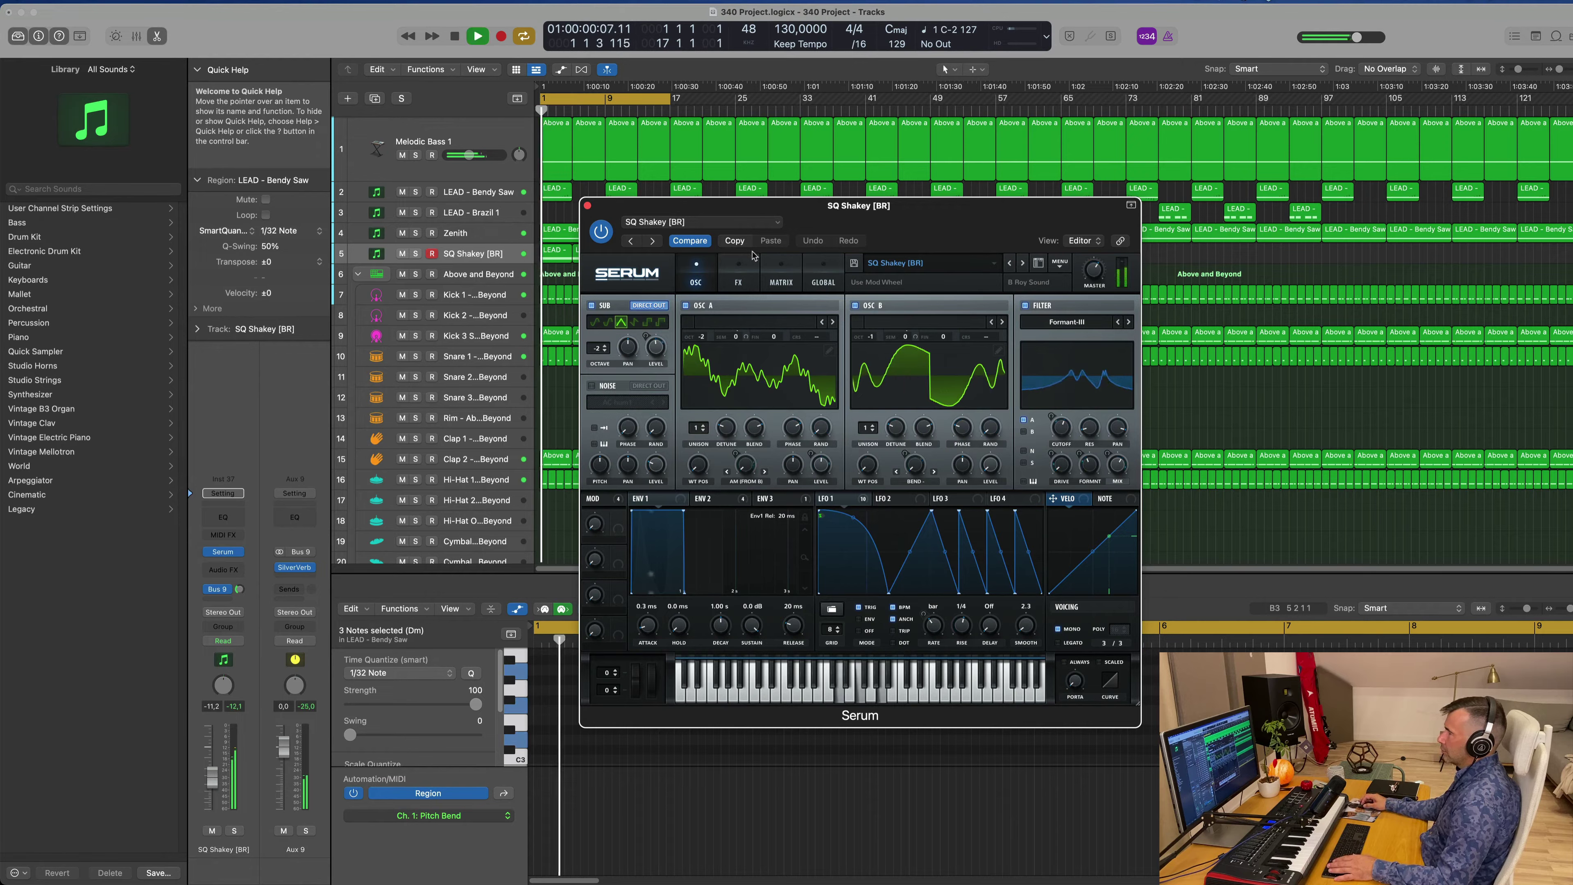
- Examine the effects, global and modulation matrix pages of the SQ Shakey [BR] preset, and return to its oscillator page
{"action": "left_click", "coordinate": [729, 270]}
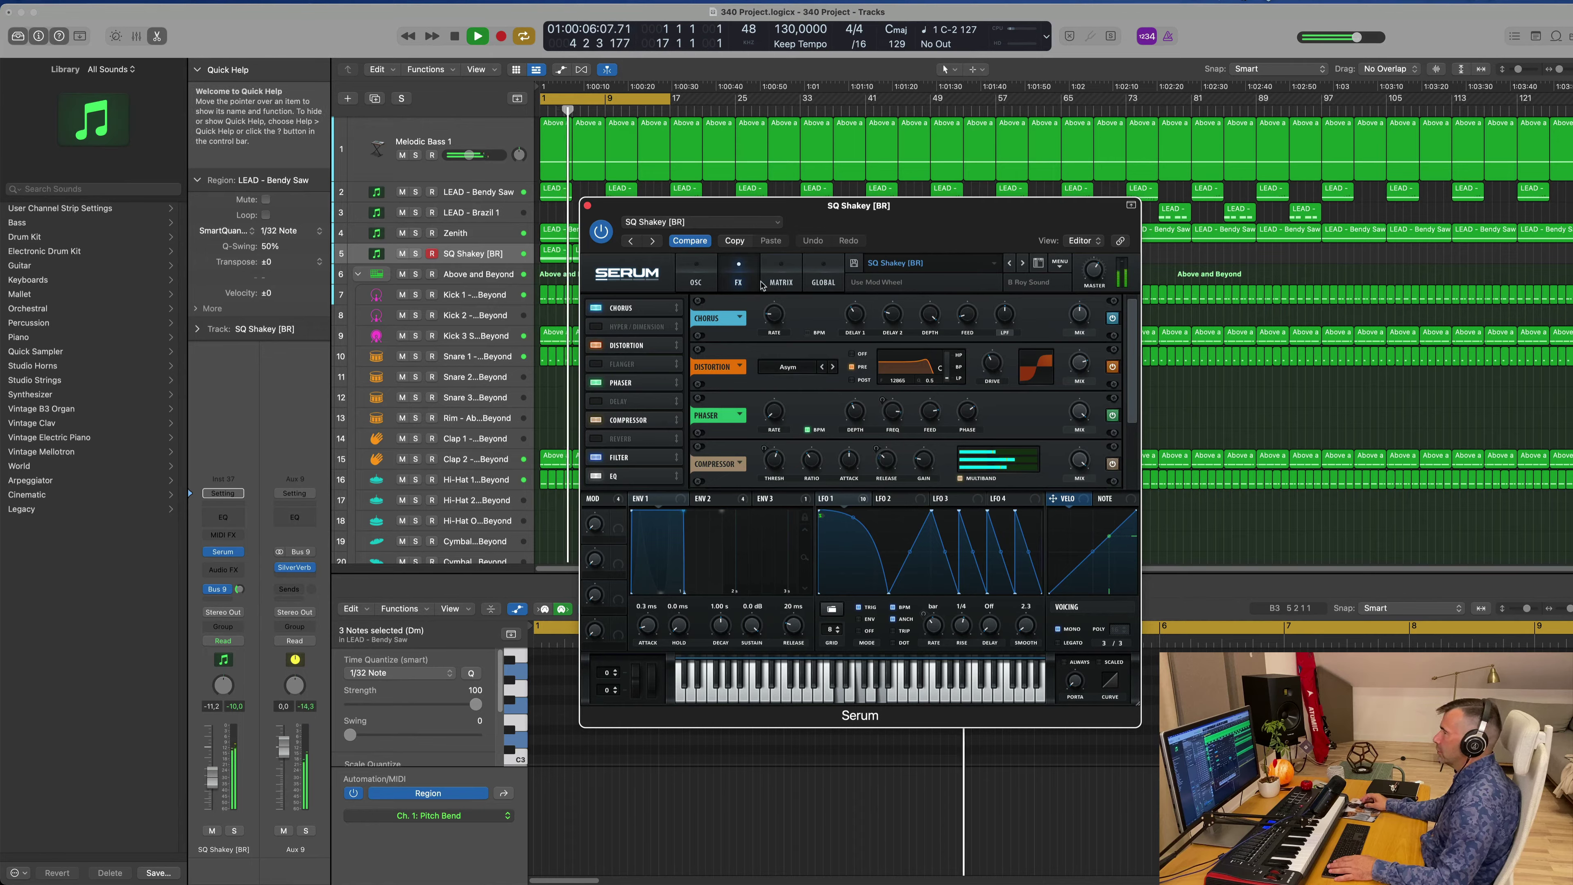
{"action": "left_click", "coordinate": [826, 271]}
{"action": "left_click", "coordinate": [782, 271]}
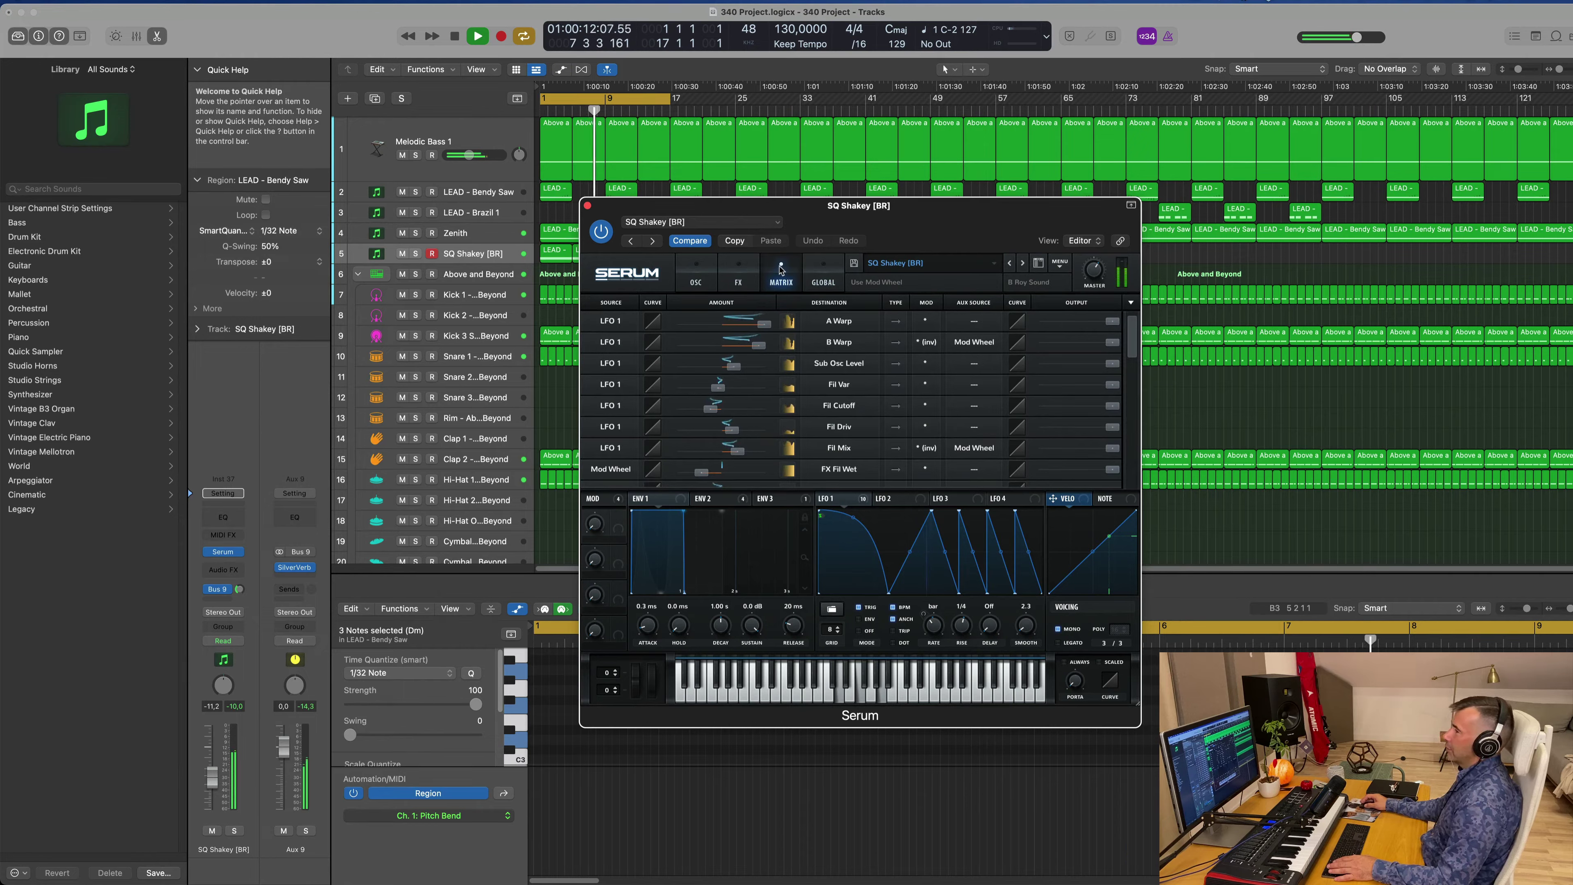
{"action": "left_click", "coordinate": [695, 272]}
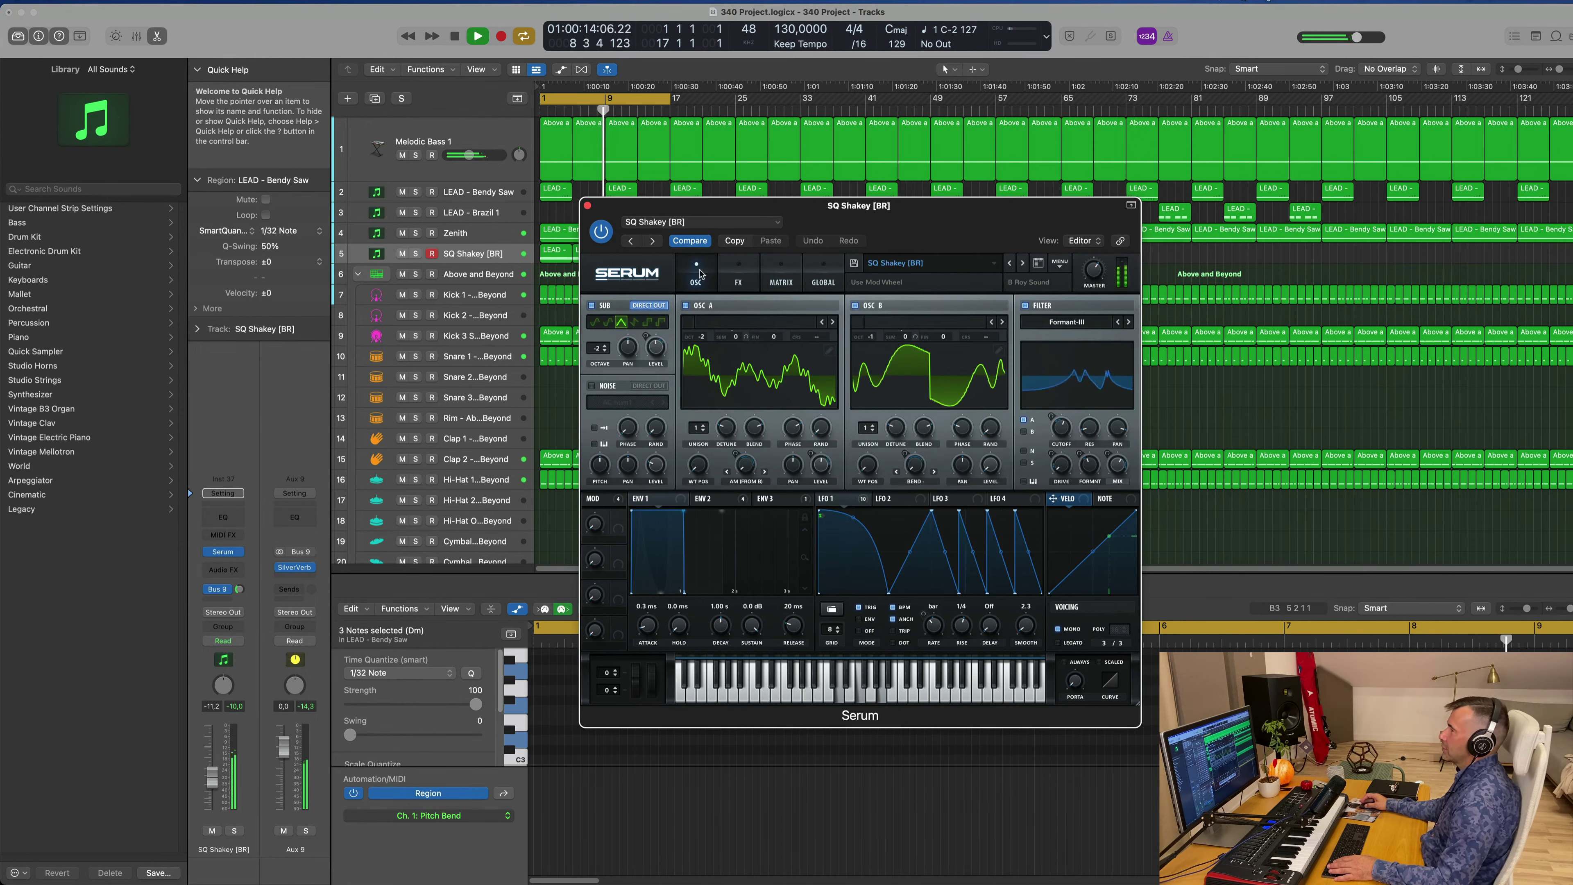
- Load the SQ Sawdust [GS] preset in Serum, solo its track during playback, and move the plug-in window lower
{"action": "left_click_drag", "start_coordinate": [862, 225], "coordinate": [854, 198]}
{"action": "left_click", "coordinate": [1003, 236]}
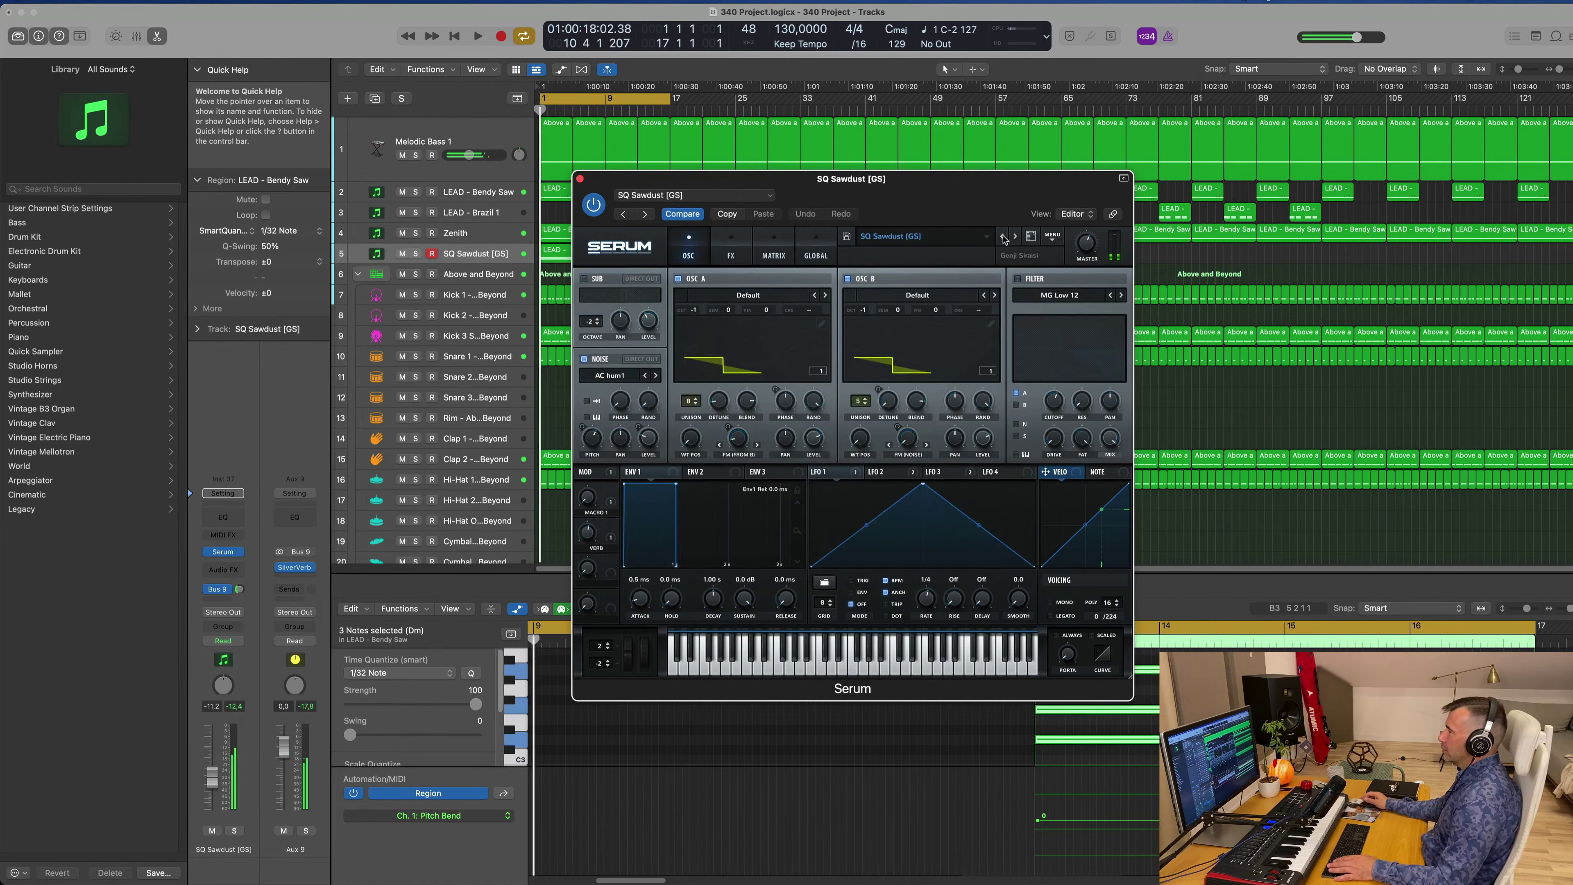
{"action": "left_click_drag", "start_coordinate": [929, 199], "coordinate": [999, 232]}
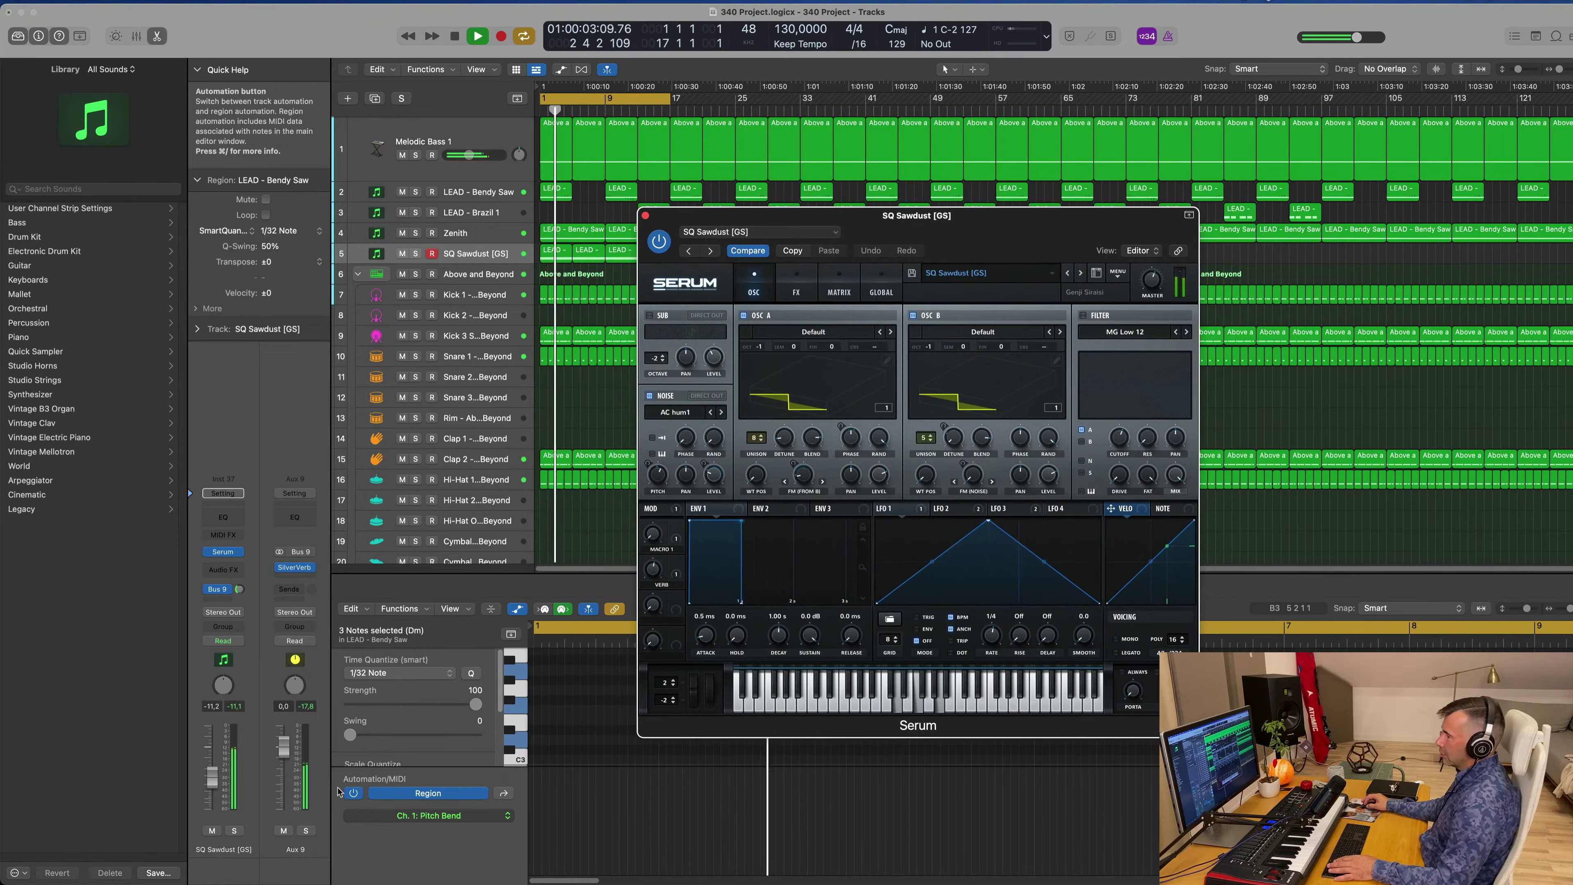
{"action": "left_click", "coordinate": [236, 831]}
{"action": "left_click_drag", "start_coordinate": [951, 231], "coordinate": [987, 286]}
- Examine the LFO 2, LFO 3 and LFO 4 shapes of the SQ Sawdust [GS] preset, returning to LFO 2
{"action": "left_click", "coordinate": [929, 567]}
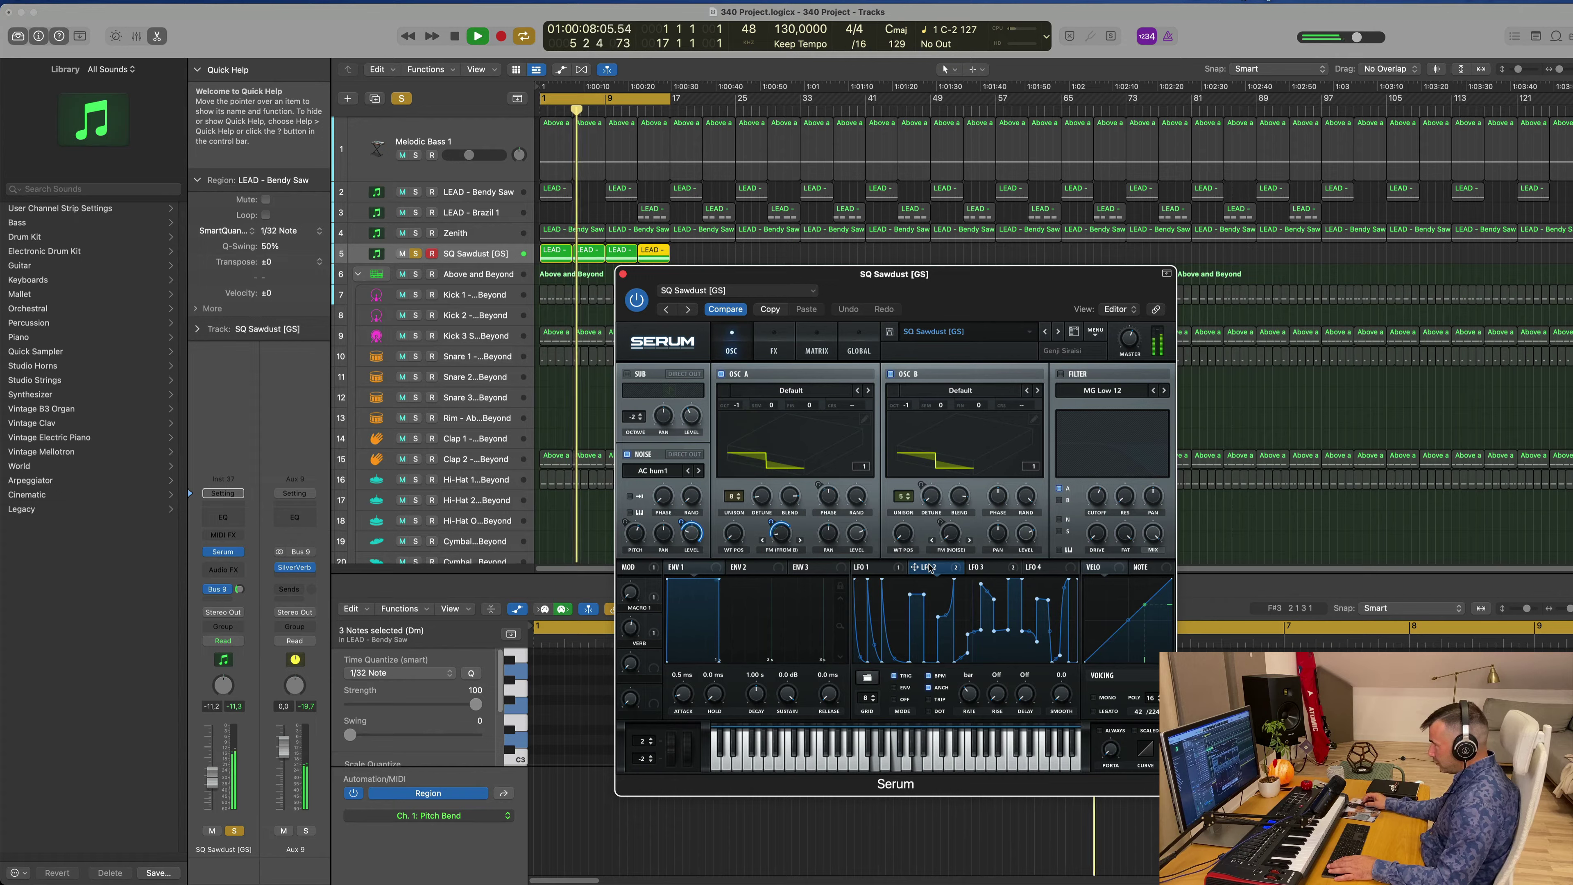
{"action": "left_click", "coordinate": [978, 568]}
{"action": "left_click", "coordinate": [1034, 568]}
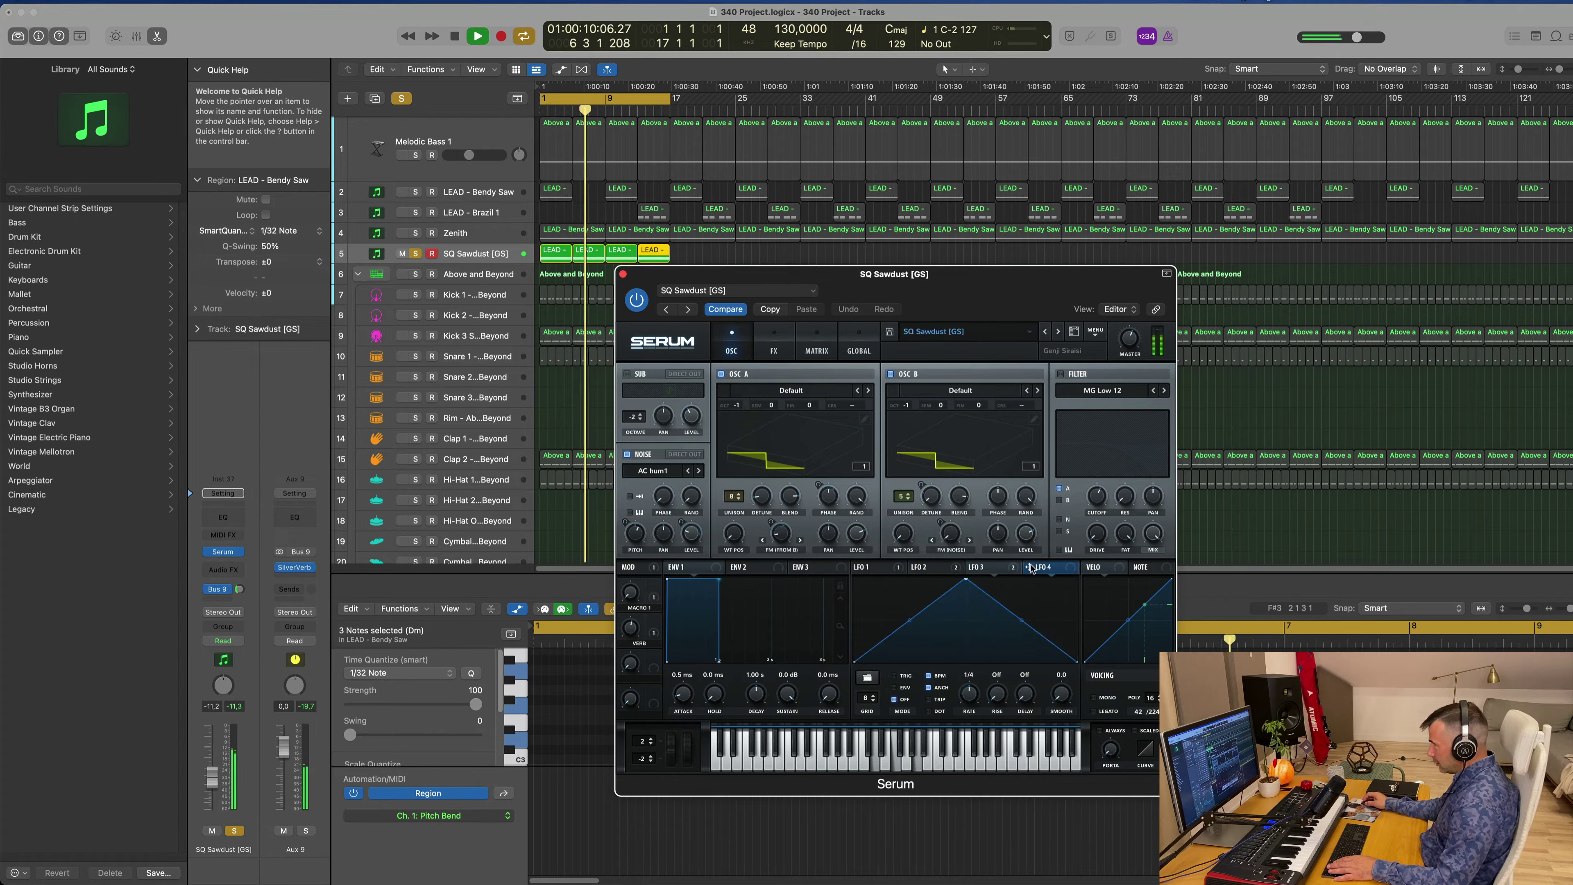
{"action": "left_click", "coordinate": [910, 568]}
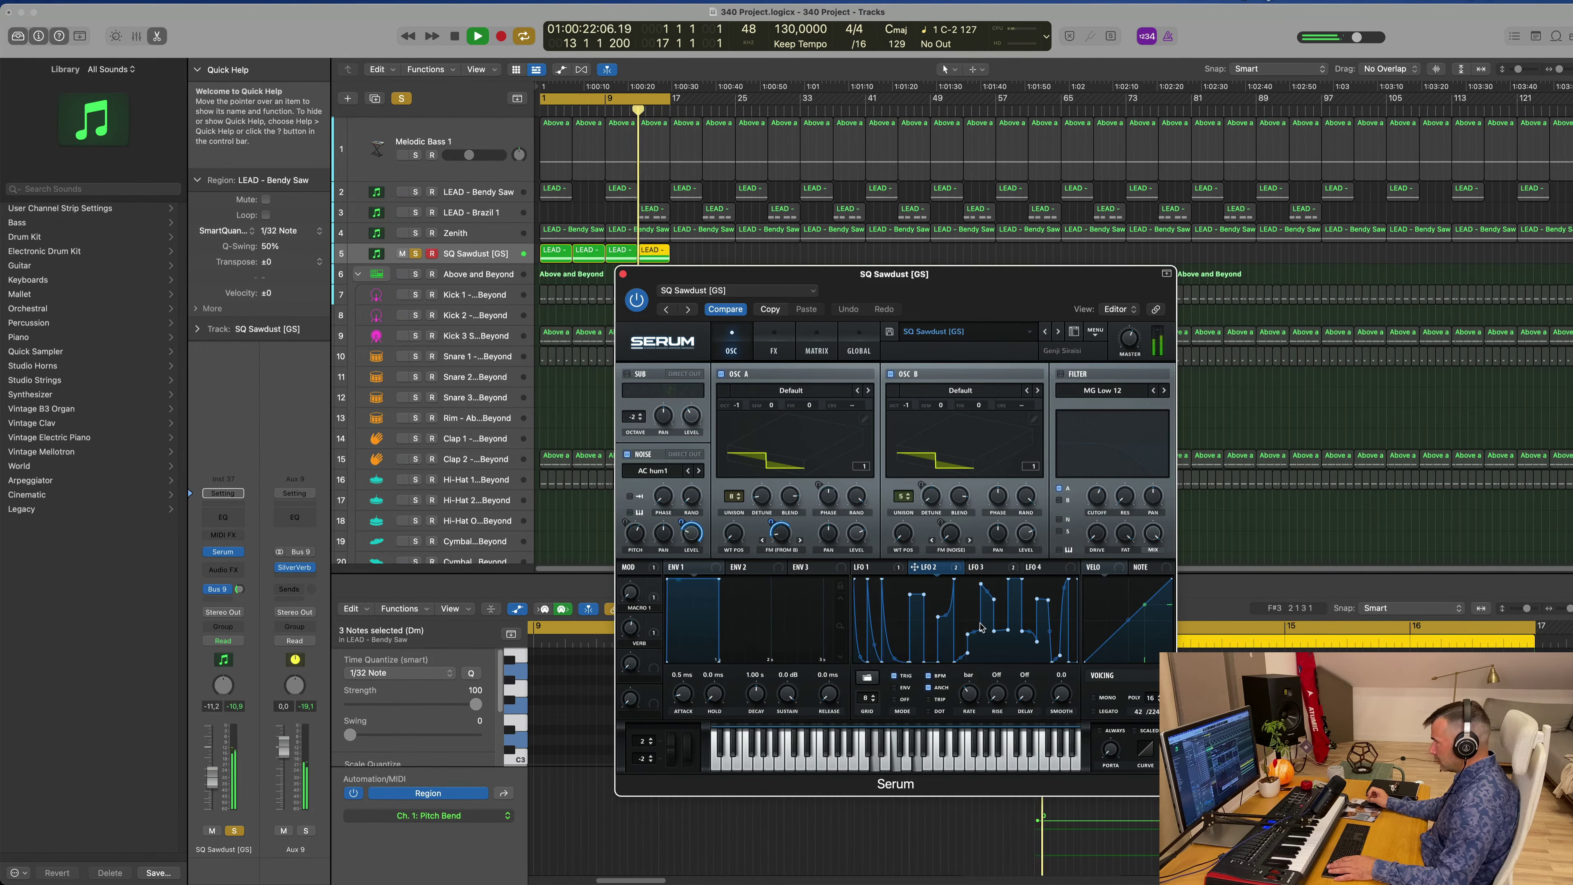
- Take the SQ Sawdust track out of solo, restart playback with the full mix, and move the Serum window clear of the track regions
{"action": "left_click_drag", "start_coordinate": [1031, 324], "coordinate": [1256, 249]}
{"action": "key", "text": "space"}
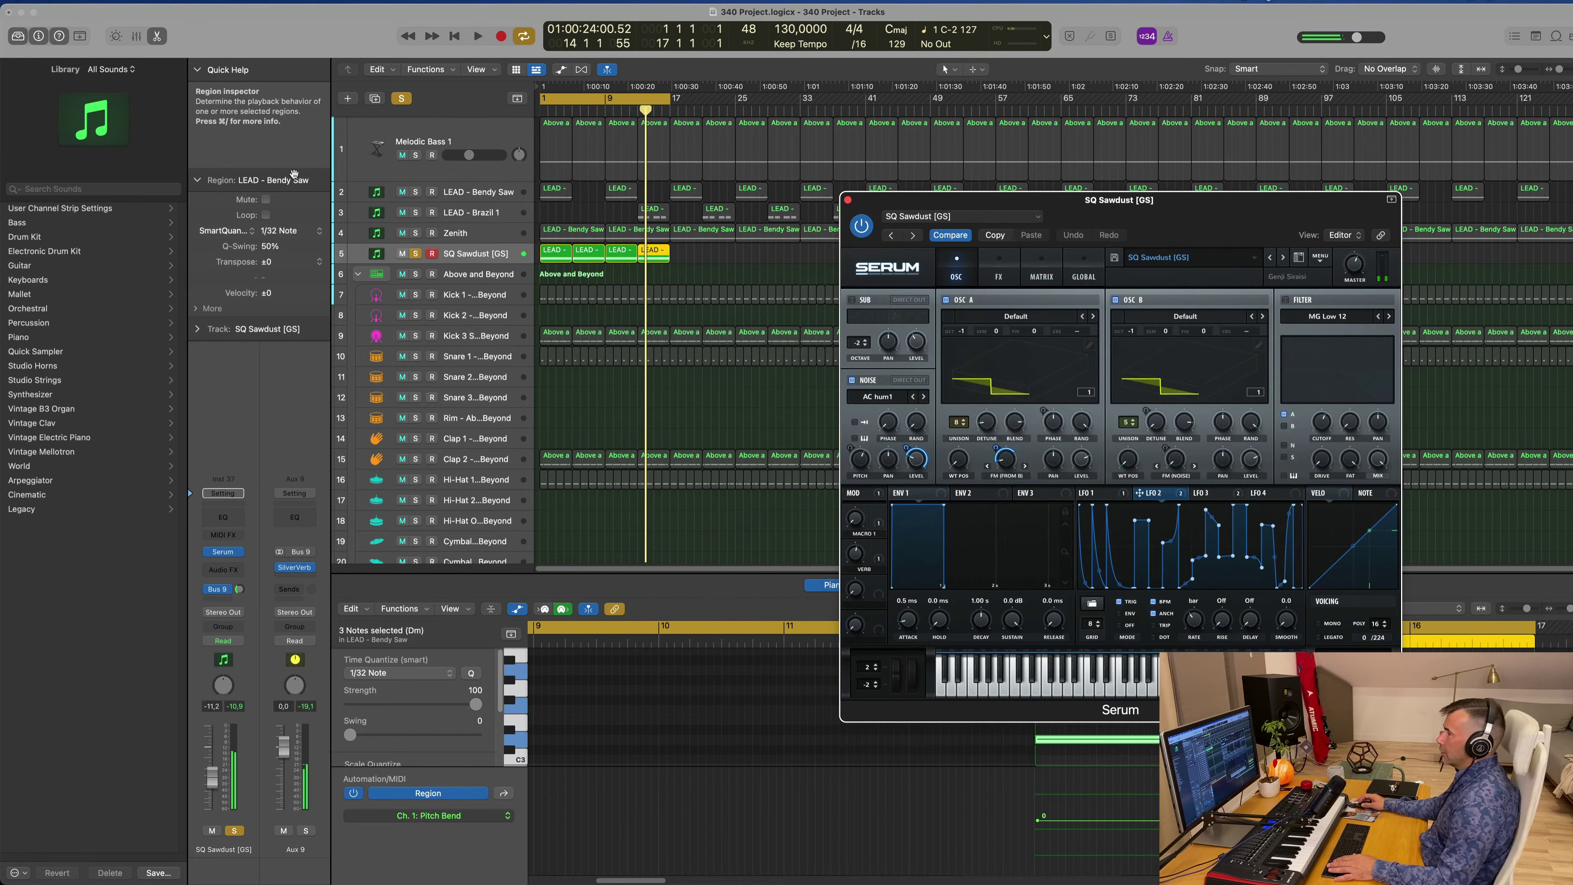
{"action": "left_click", "coordinate": [413, 254]}
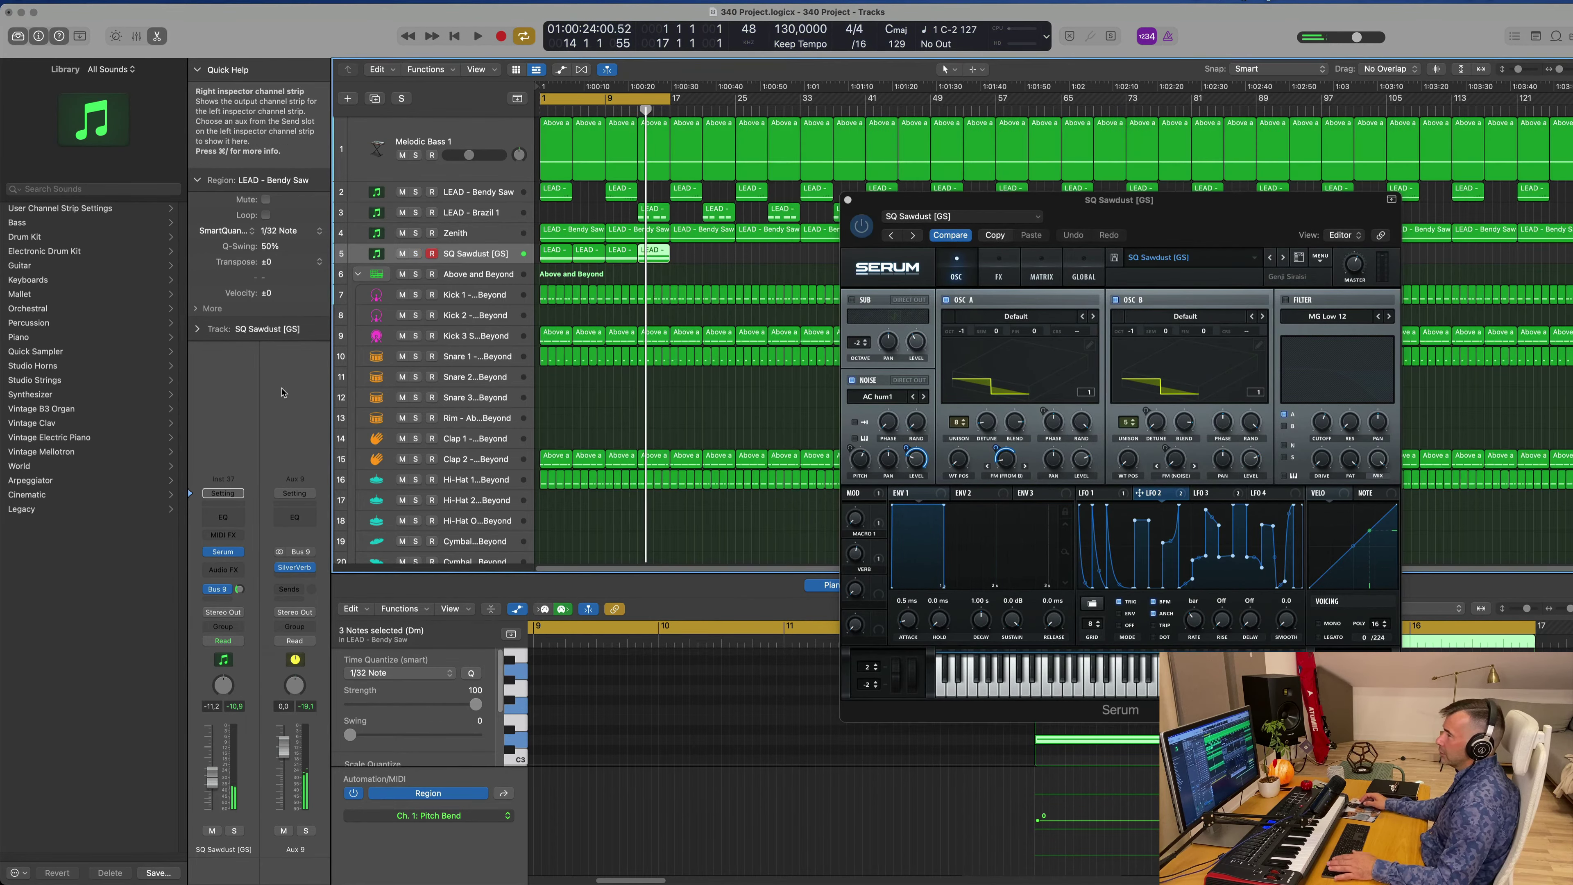
{"action": "key", "text": "space"}
{"action": "left_click_drag", "start_coordinate": [1260, 199], "coordinate": [1107, 262]}
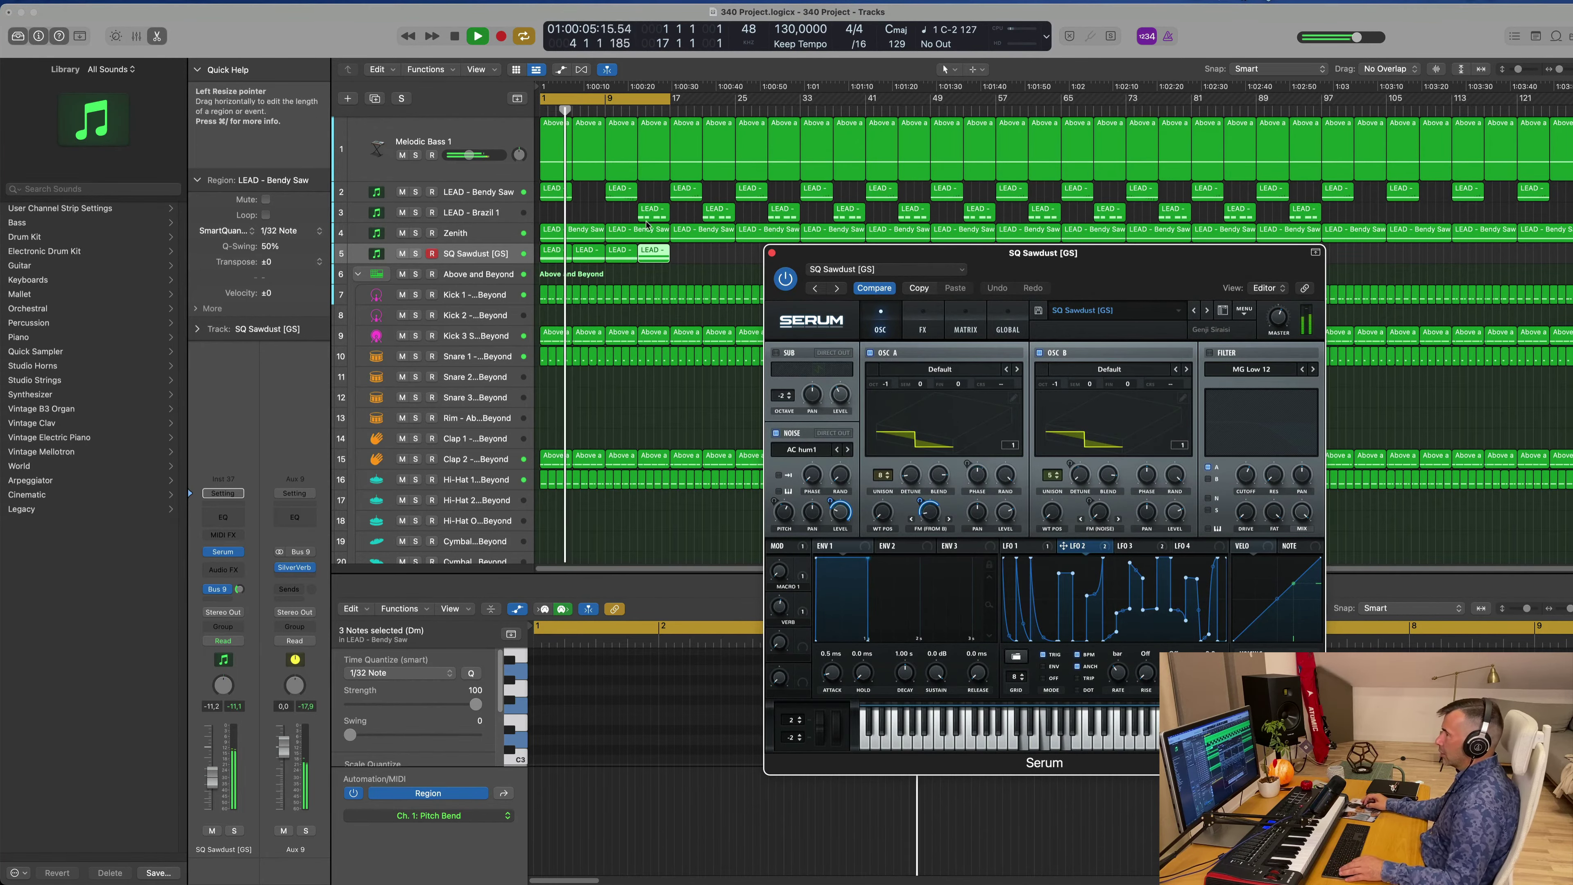
- Copy the LEAD - Brazil 1 region at bar 13 to bar 5, close the Serum window, and select the LEAD - Brazil 1 track
{"action": "left_click_drag", "start_coordinate": [653, 211], "coordinate": [587, 218]}
{"action": "left_click_drag", "start_coordinate": [1096, 262], "coordinate": [1121, 227]}
{"action": "left_click", "coordinate": [776, 206]}
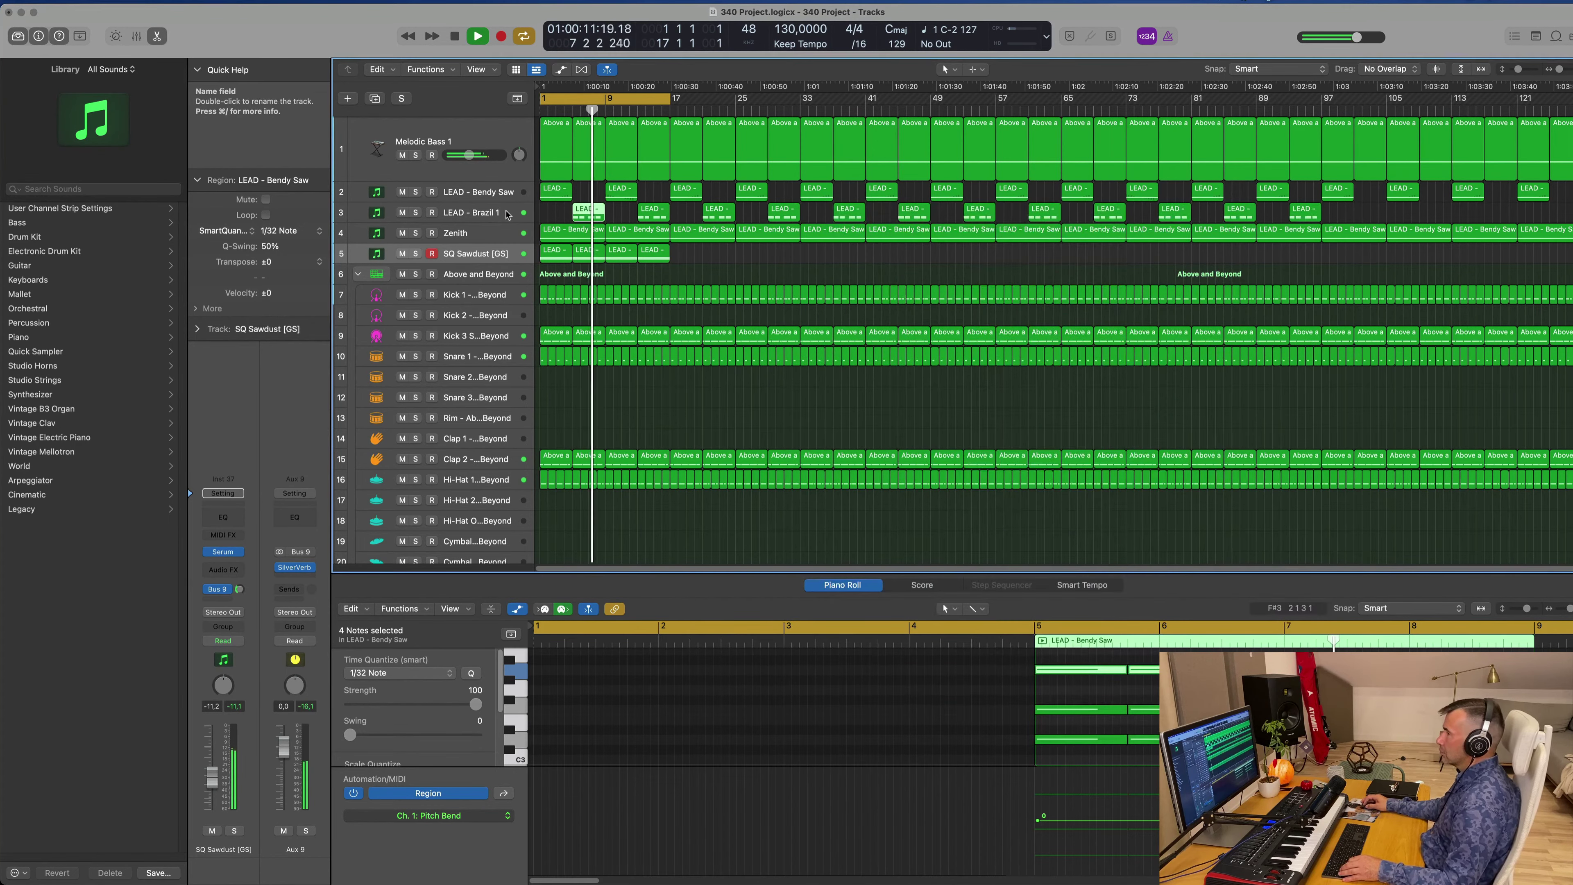
{"action": "left_click", "coordinate": [480, 213]}
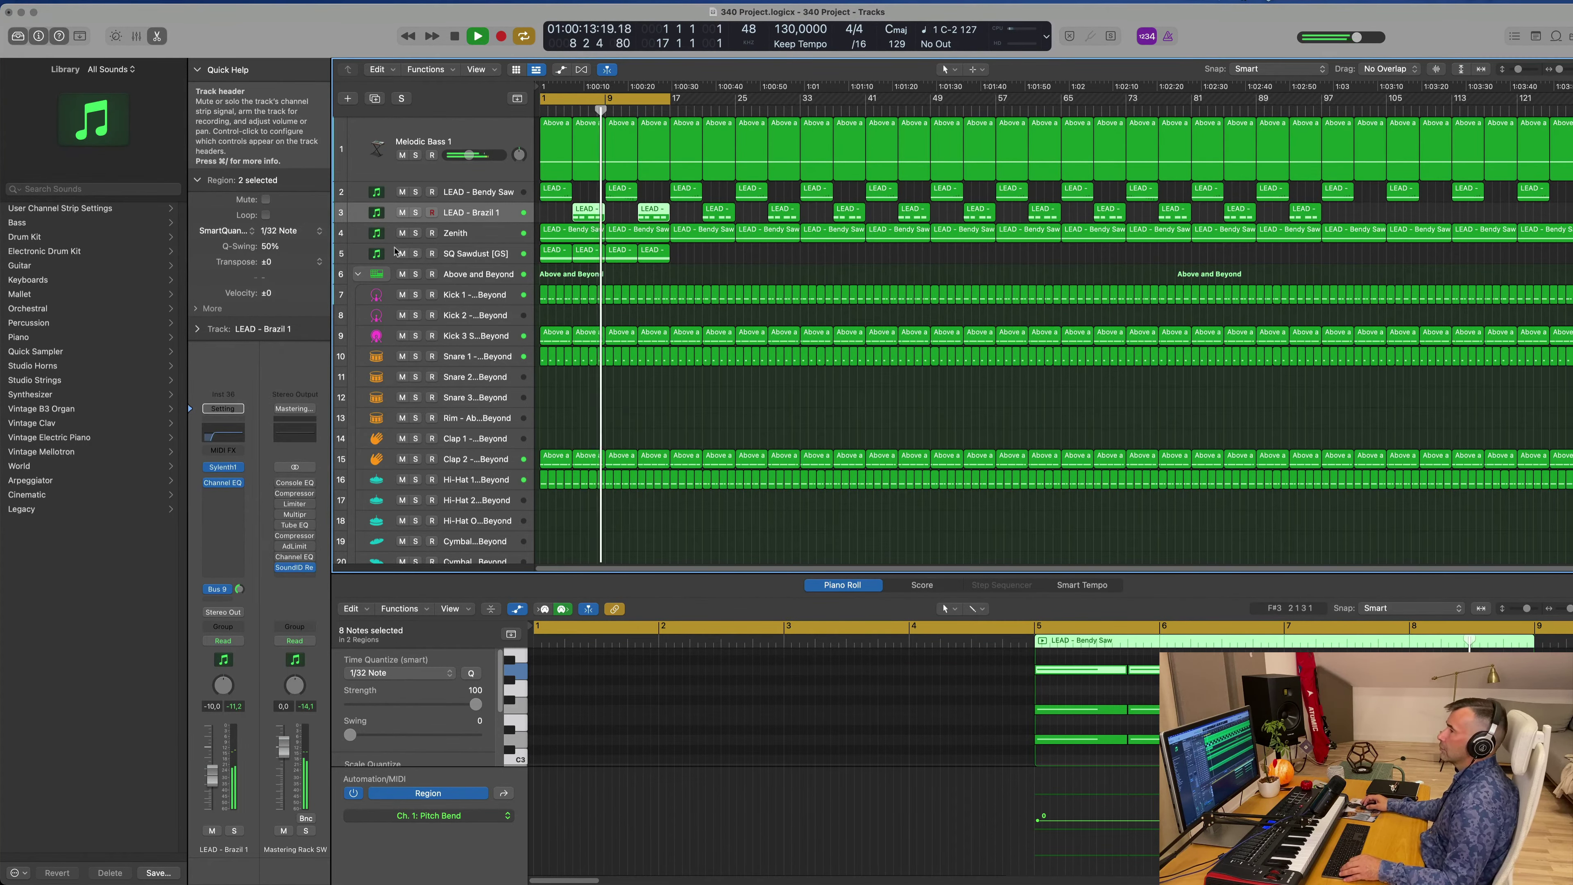
- Briefly solo the SQ Sawdust track to compare it with the full mix, and select that track
{"action": "left_click", "coordinate": [415, 254]}
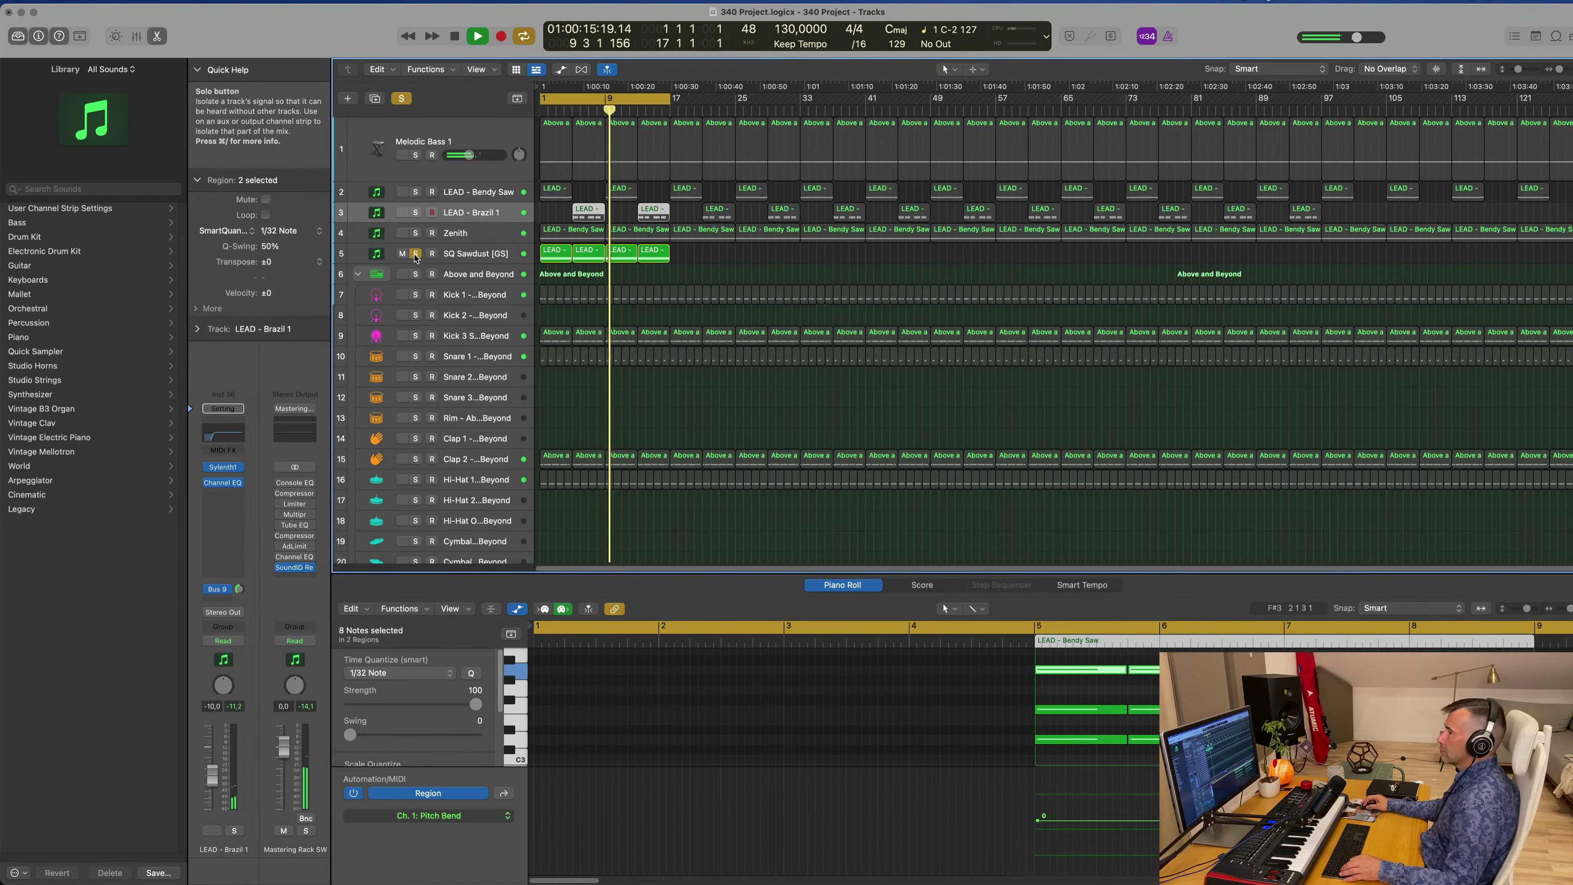
{"action": "left_click", "coordinate": [416, 254]}
{"action": "left_click", "coordinate": [409, 261]}
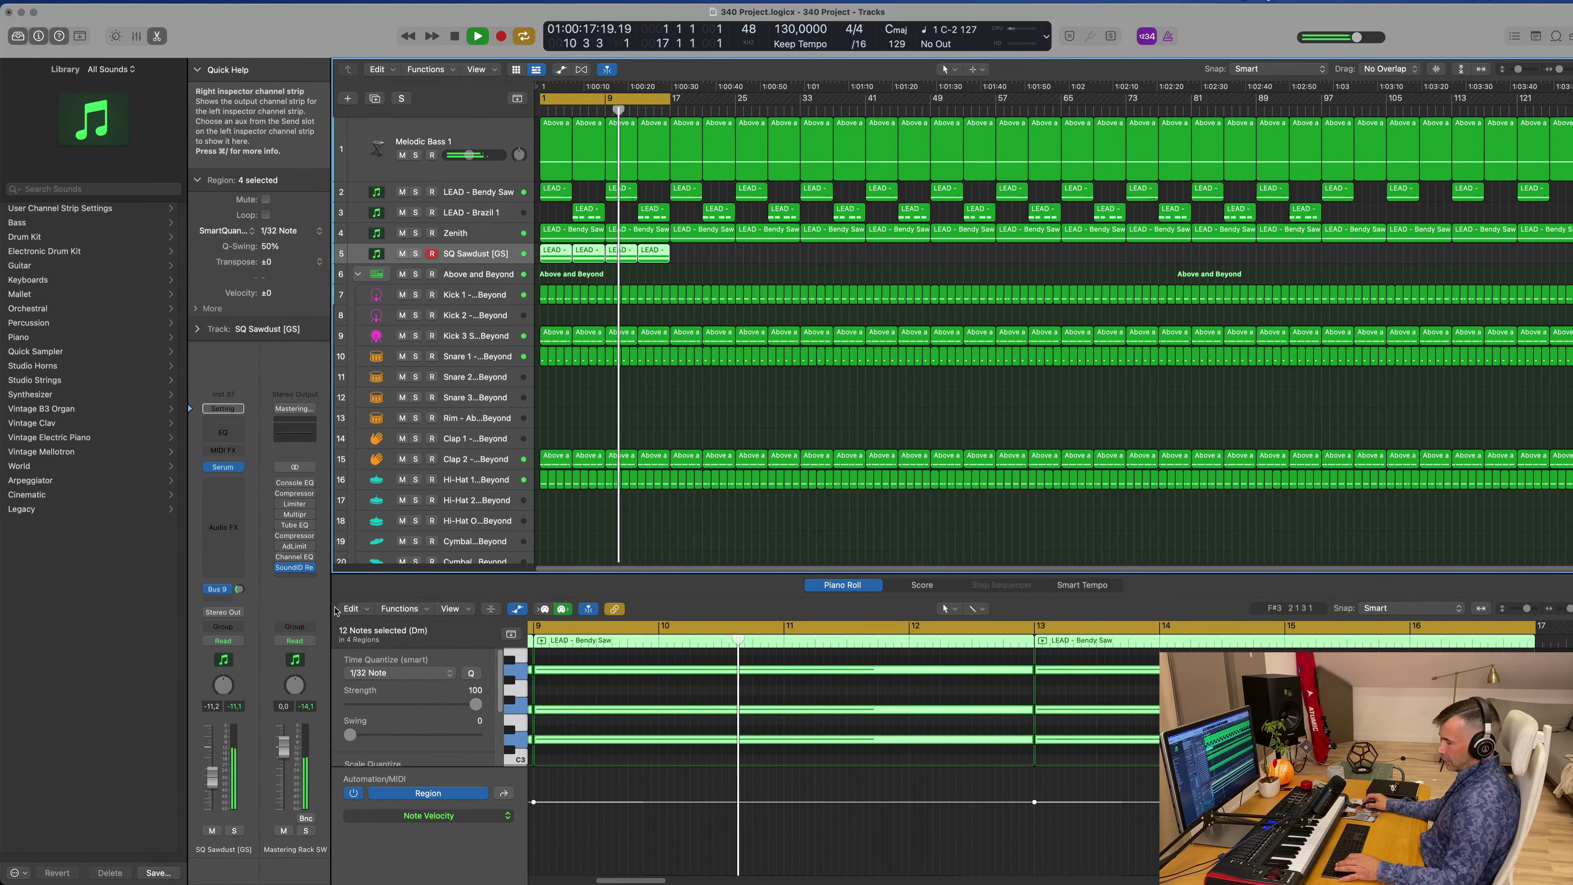
- Show the mixer, copy the Melodic Bass compressor onto the SQ Sawdust channel, and inspect the copied Compressor's settings
{"action": "key", "text": "x"}
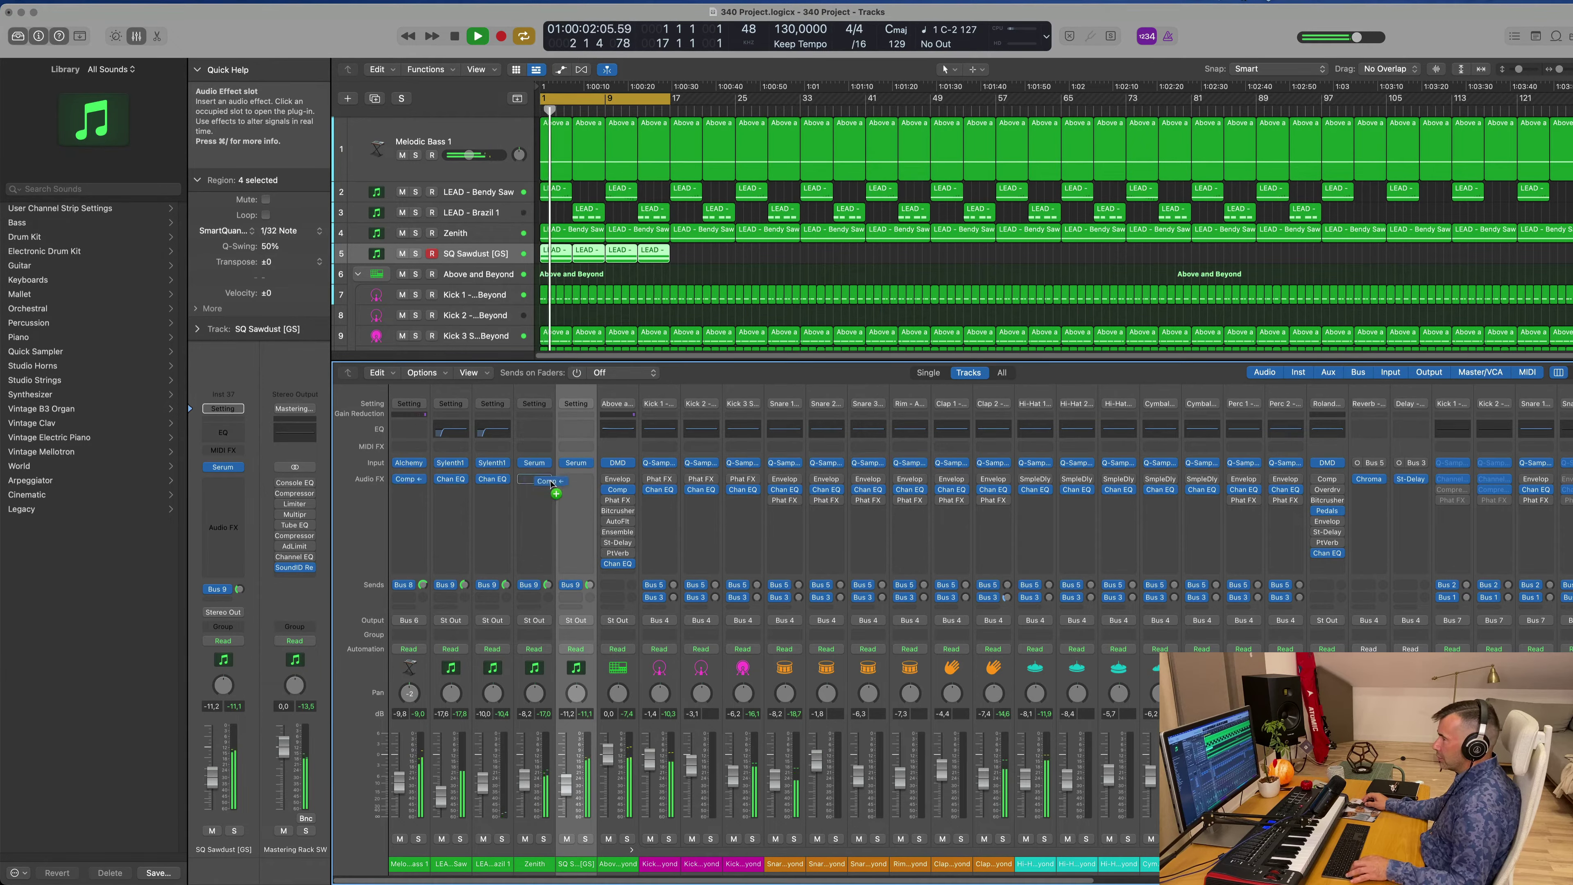
{"action": "left_click_drag", "start_coordinate": [579, 486], "coordinate": [581, 484]}
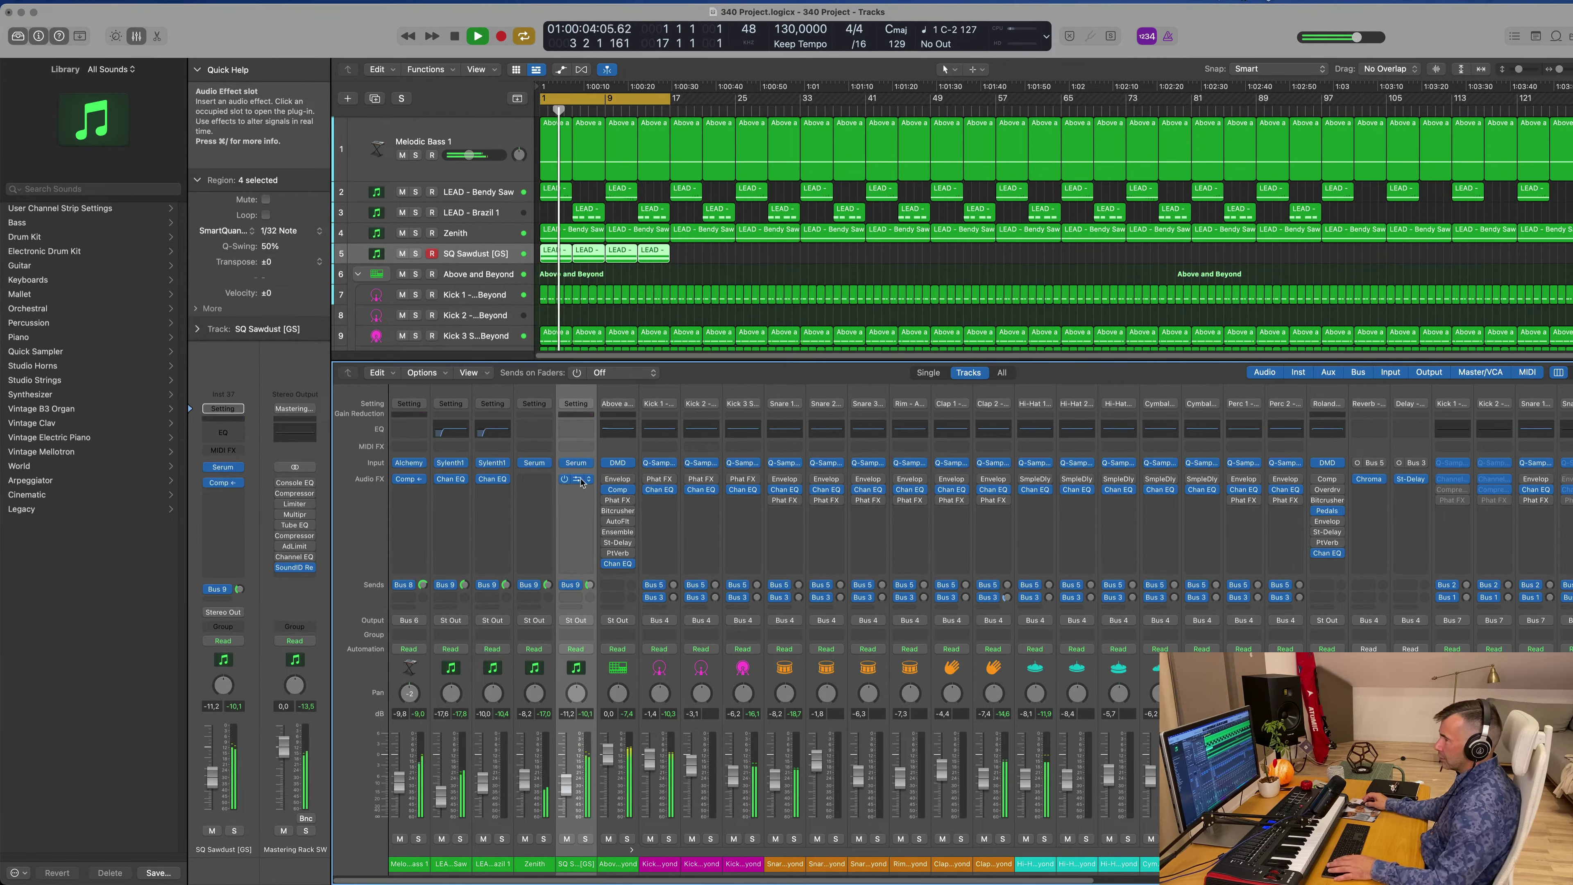
{"action": "left_click", "coordinate": [581, 482]}
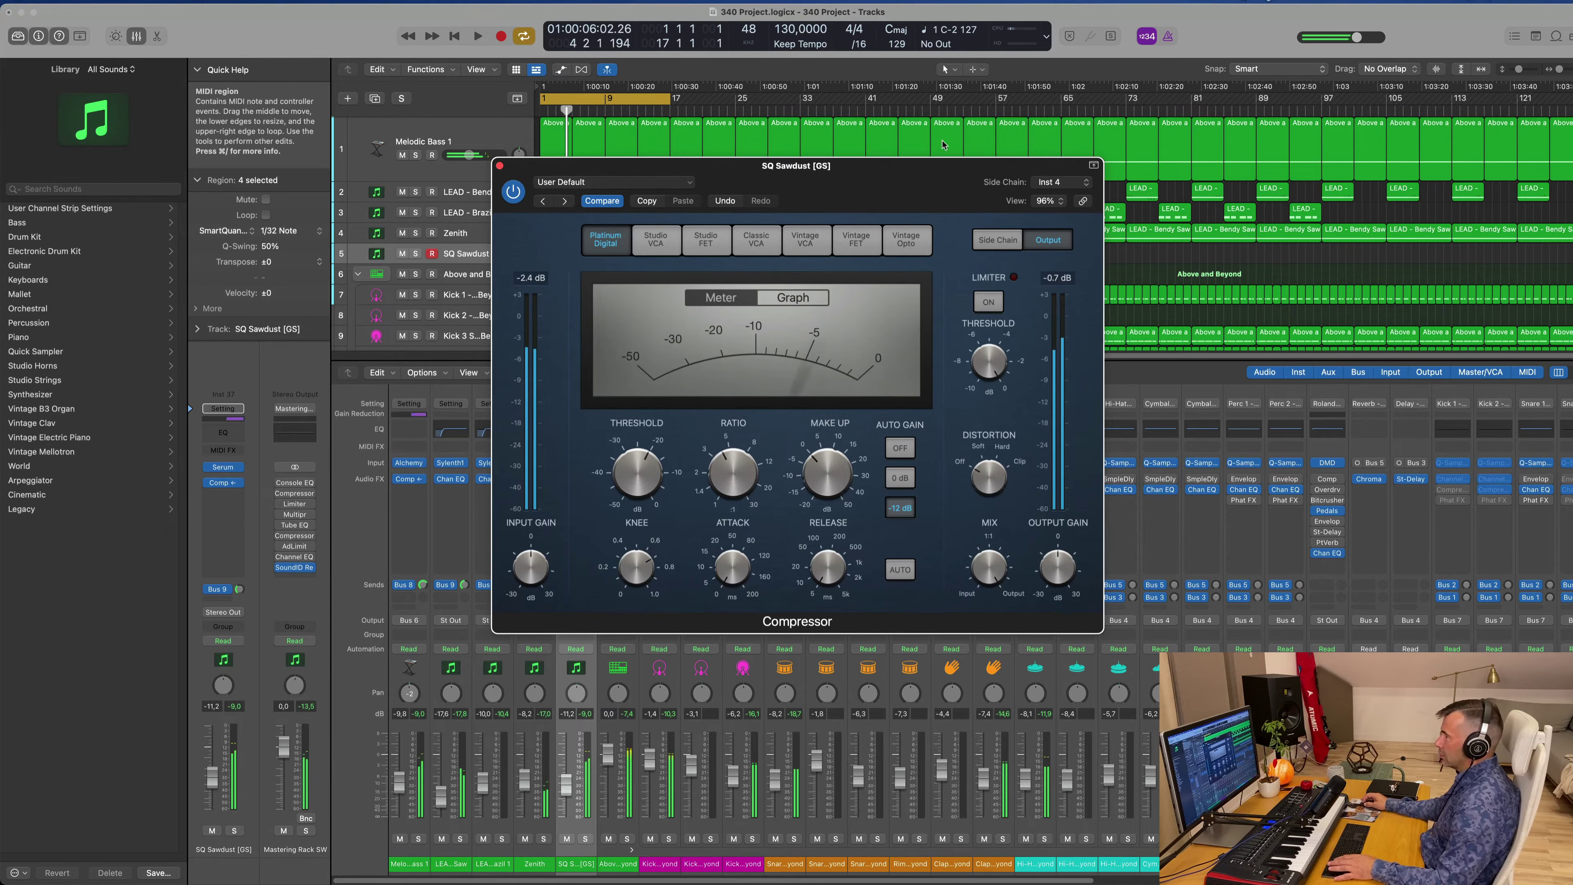
{"action": "left_click_drag", "start_coordinate": [545, 176], "coordinate": [461, 319]}
{"action": "left_click", "coordinate": [417, 300]}
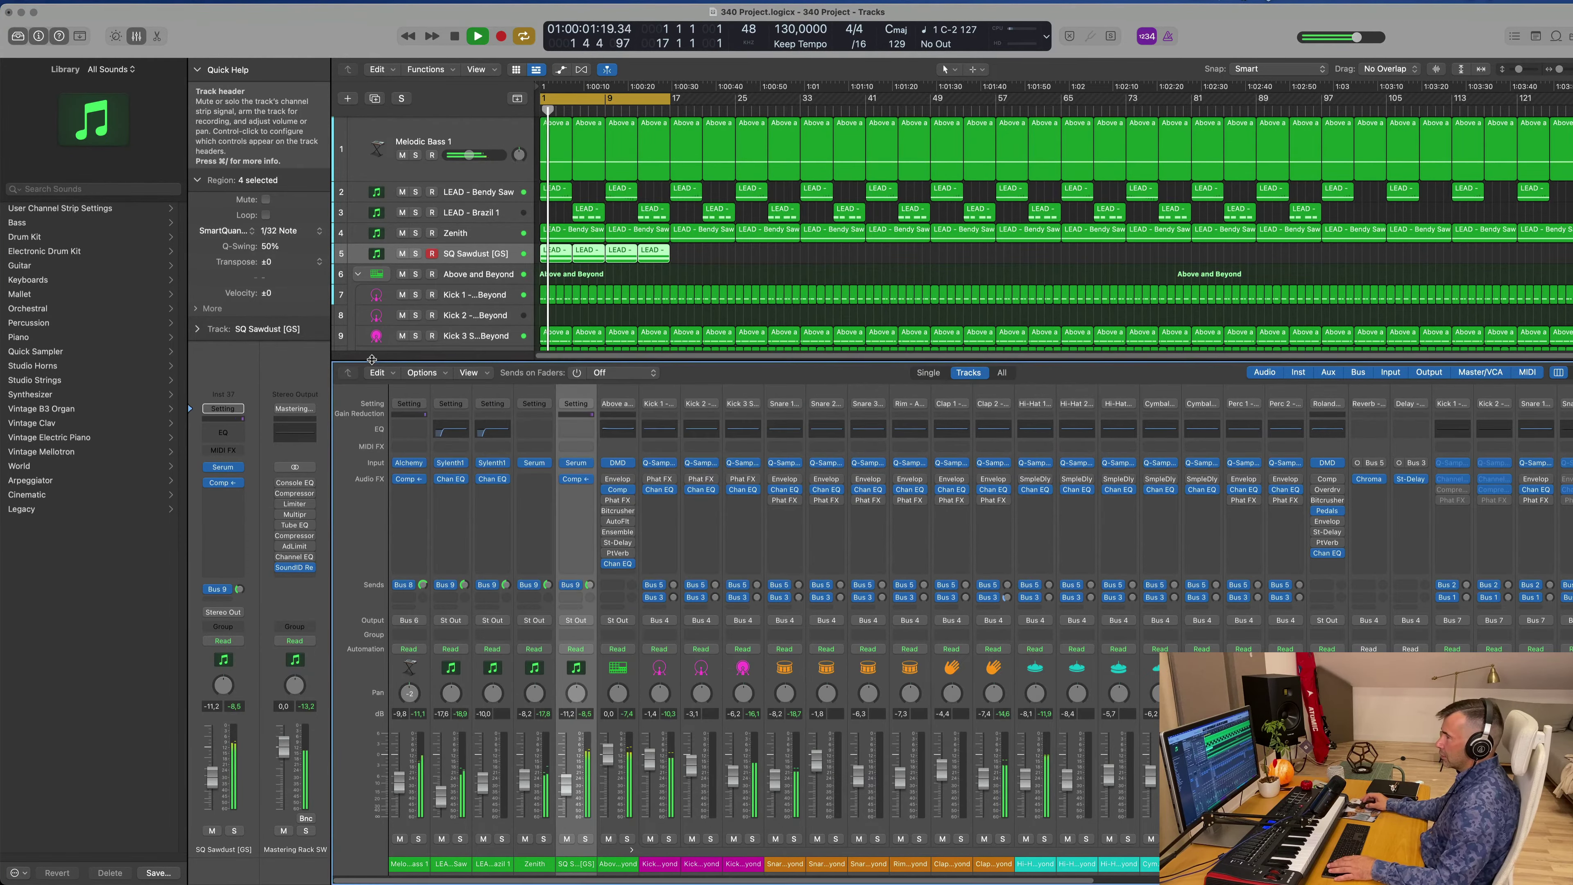
- Reopen the SQ Sawdust compressor, lower the channel's volume to -15.2 dB, and restart playback from the beginning
{"action": "left_click", "coordinate": [223, 482]}
{"action": "left_click_drag", "start_coordinate": [566, 785], "coordinate": [566, 792]}
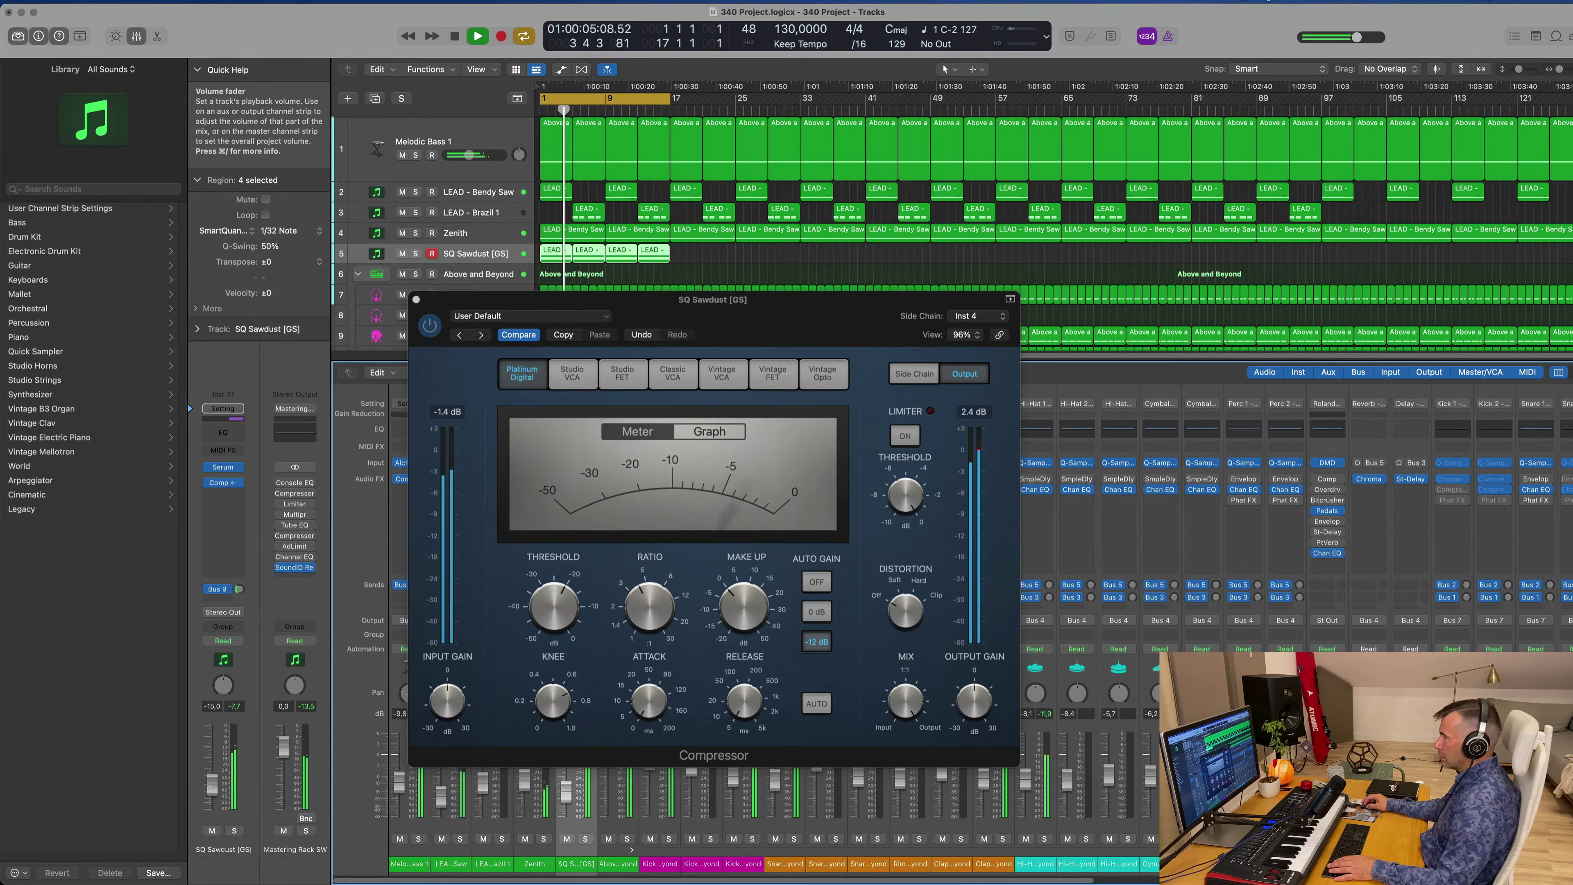
{"action": "key", "text": "Return"}
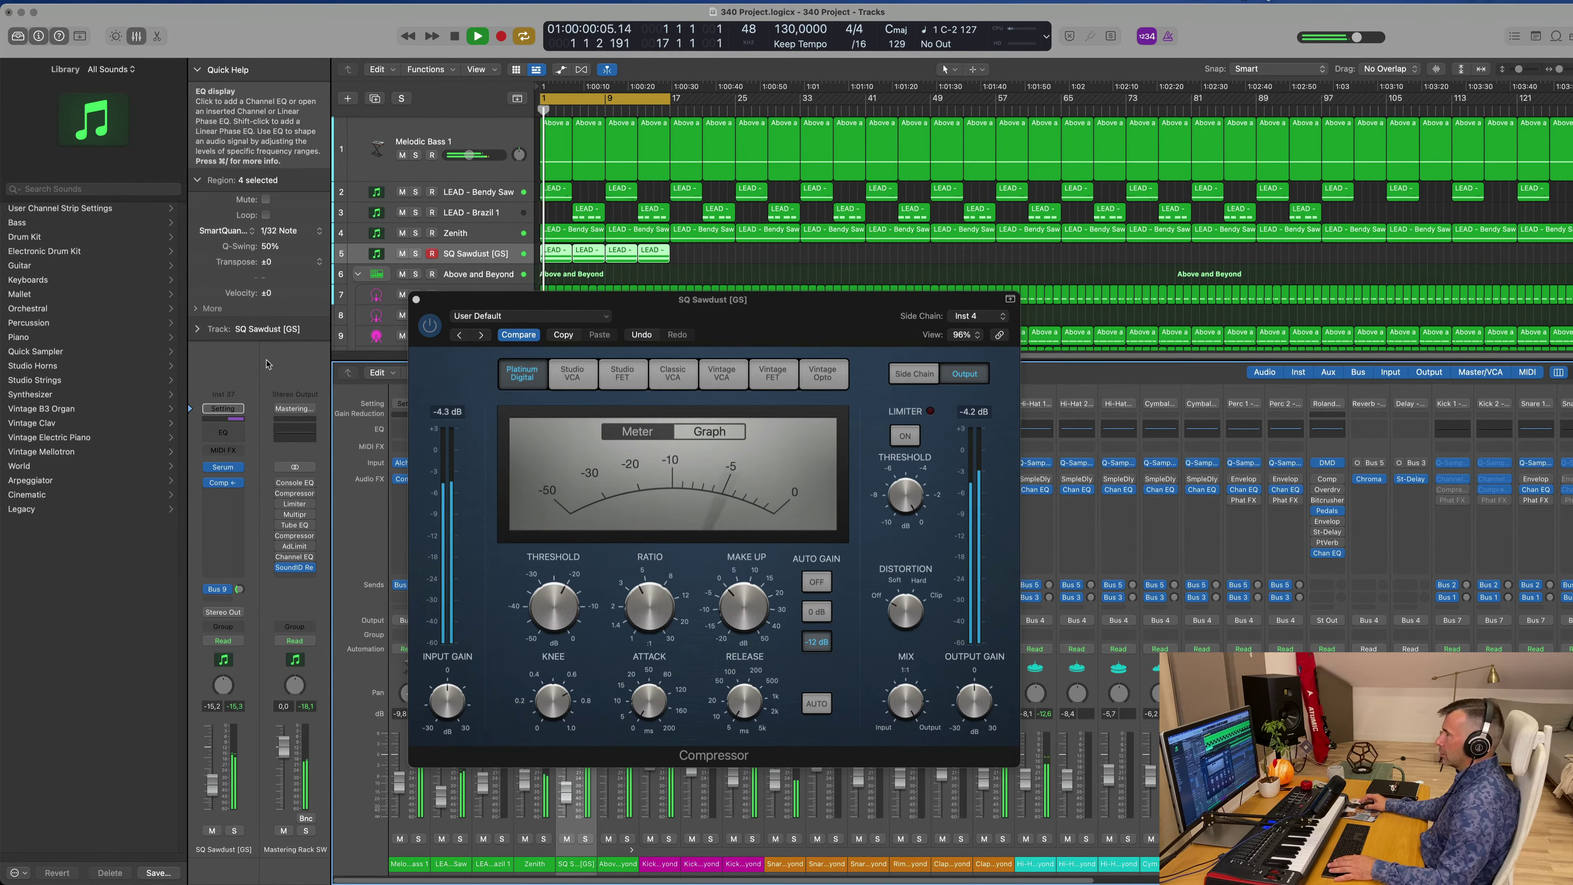
- Add a Channel EQ to SQ Sawdust with a 151 Hz low cut, try out a high-cut sweep, and close both plug-in windows
{"action": "left_click", "coordinate": [233, 425]}
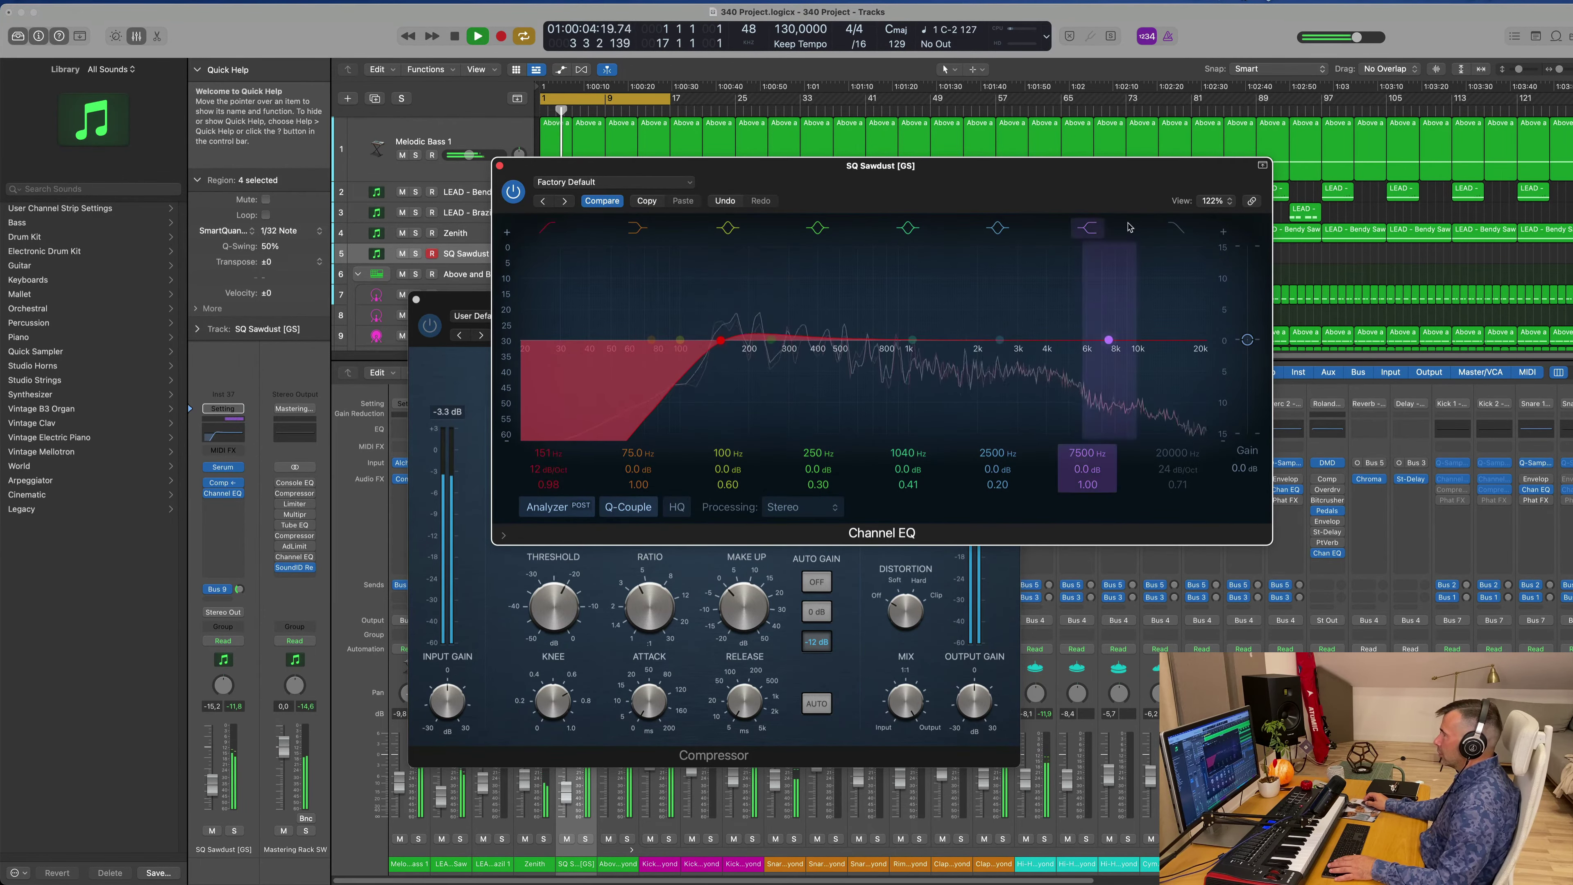
{"action": "left_click", "coordinate": [1175, 228]}
{"action": "left_click_drag", "start_coordinate": [1198, 343], "coordinate": [978, 353]}
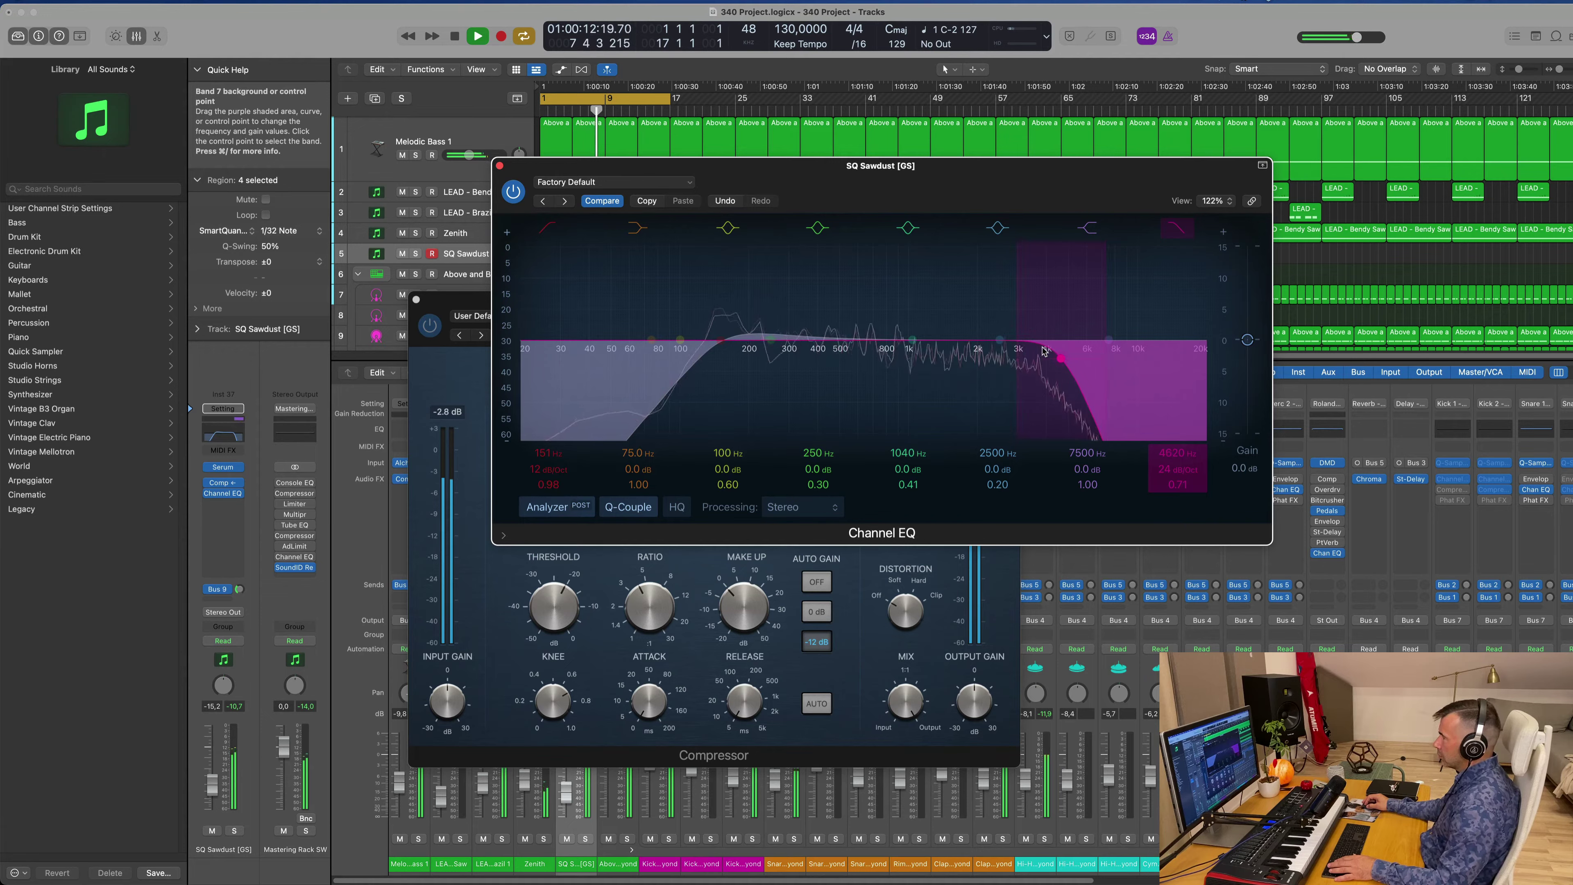
{"action": "mouse_move", "coordinate": [1039, 350]}
{"action": "left_mouse_down"}
{"action": "mouse_move", "coordinate": [1112, 350]}
{"action": "mouse_move", "coordinate": [931, 351]}
{"action": "mouse_move", "coordinate": [1176, 351]}
{"action": "left_mouse_up"}
{"action": "left_click_drag", "start_coordinate": [1010, 168], "coordinate": [1083, 169]}
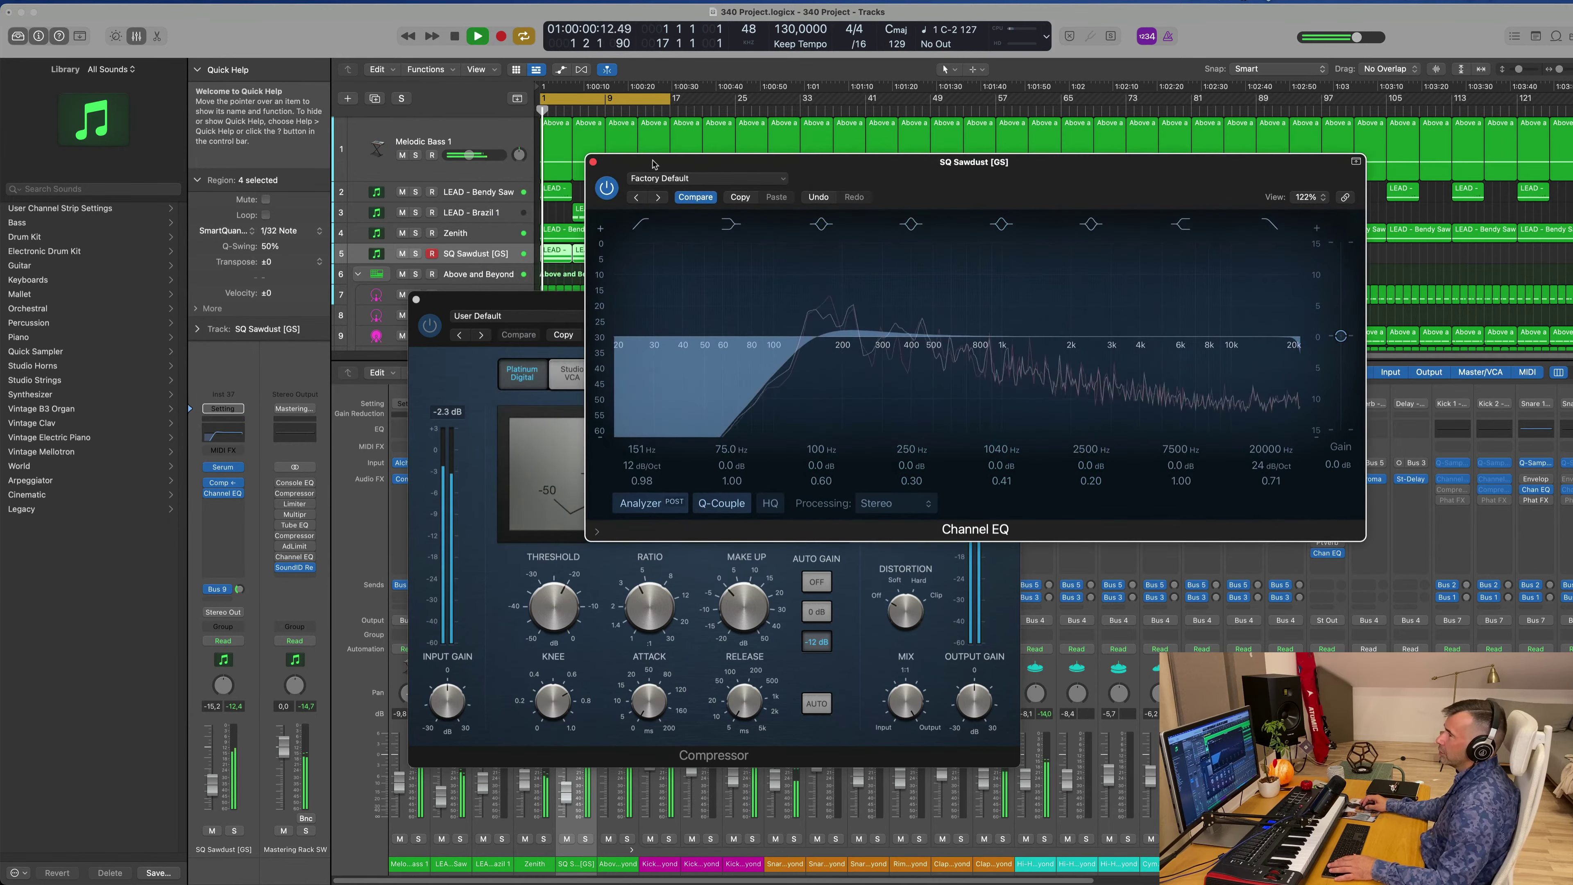
{"action": "key", "text": "cmd+w"}
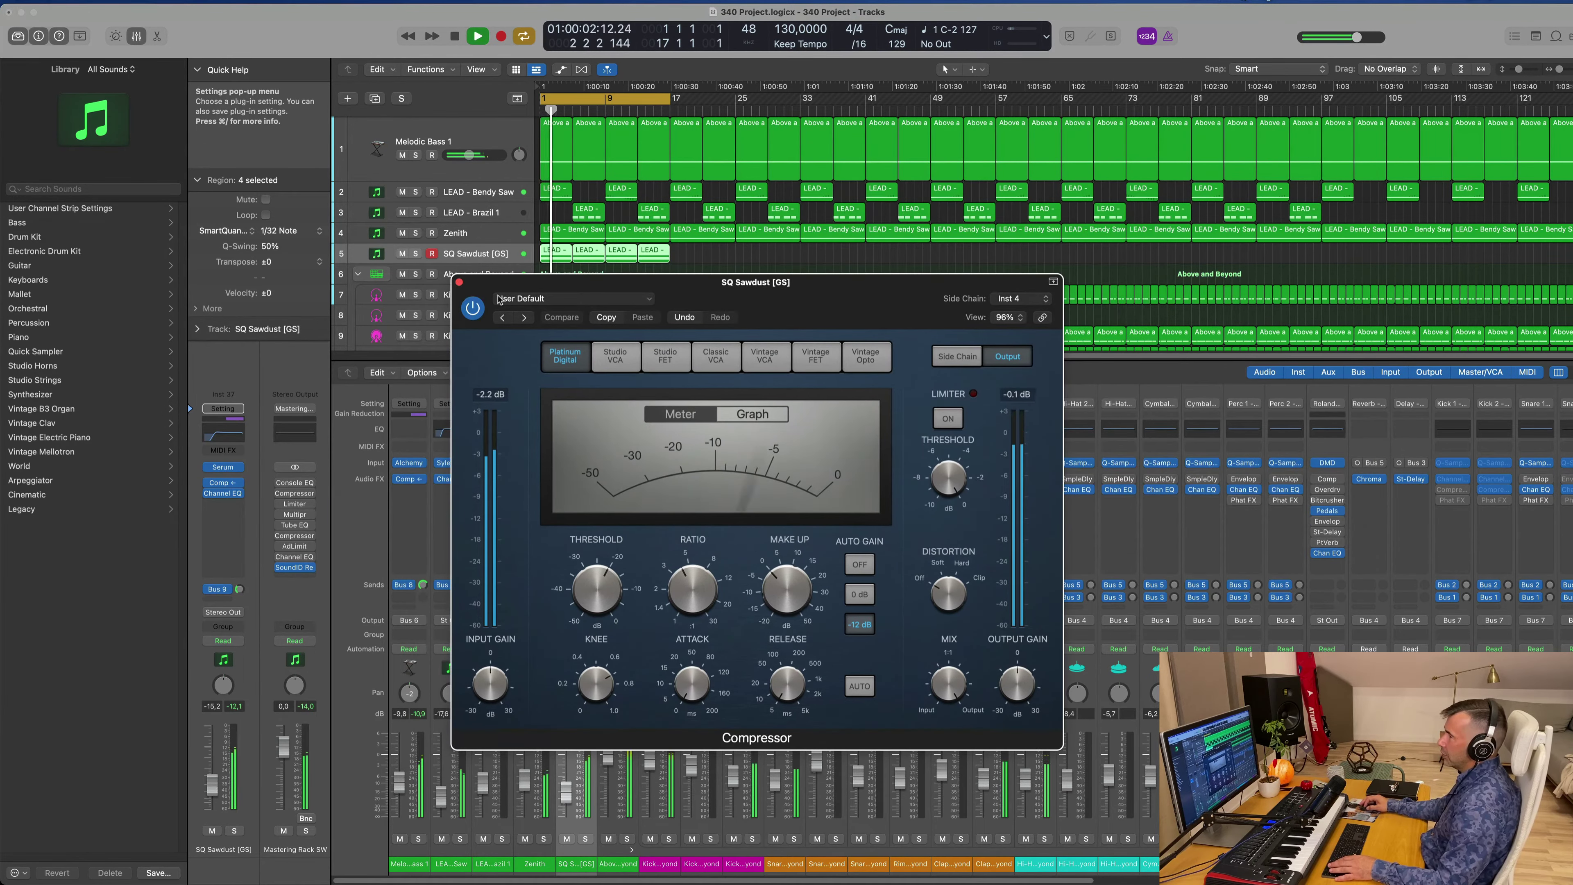
{"action": "key", "text": "super+w"}
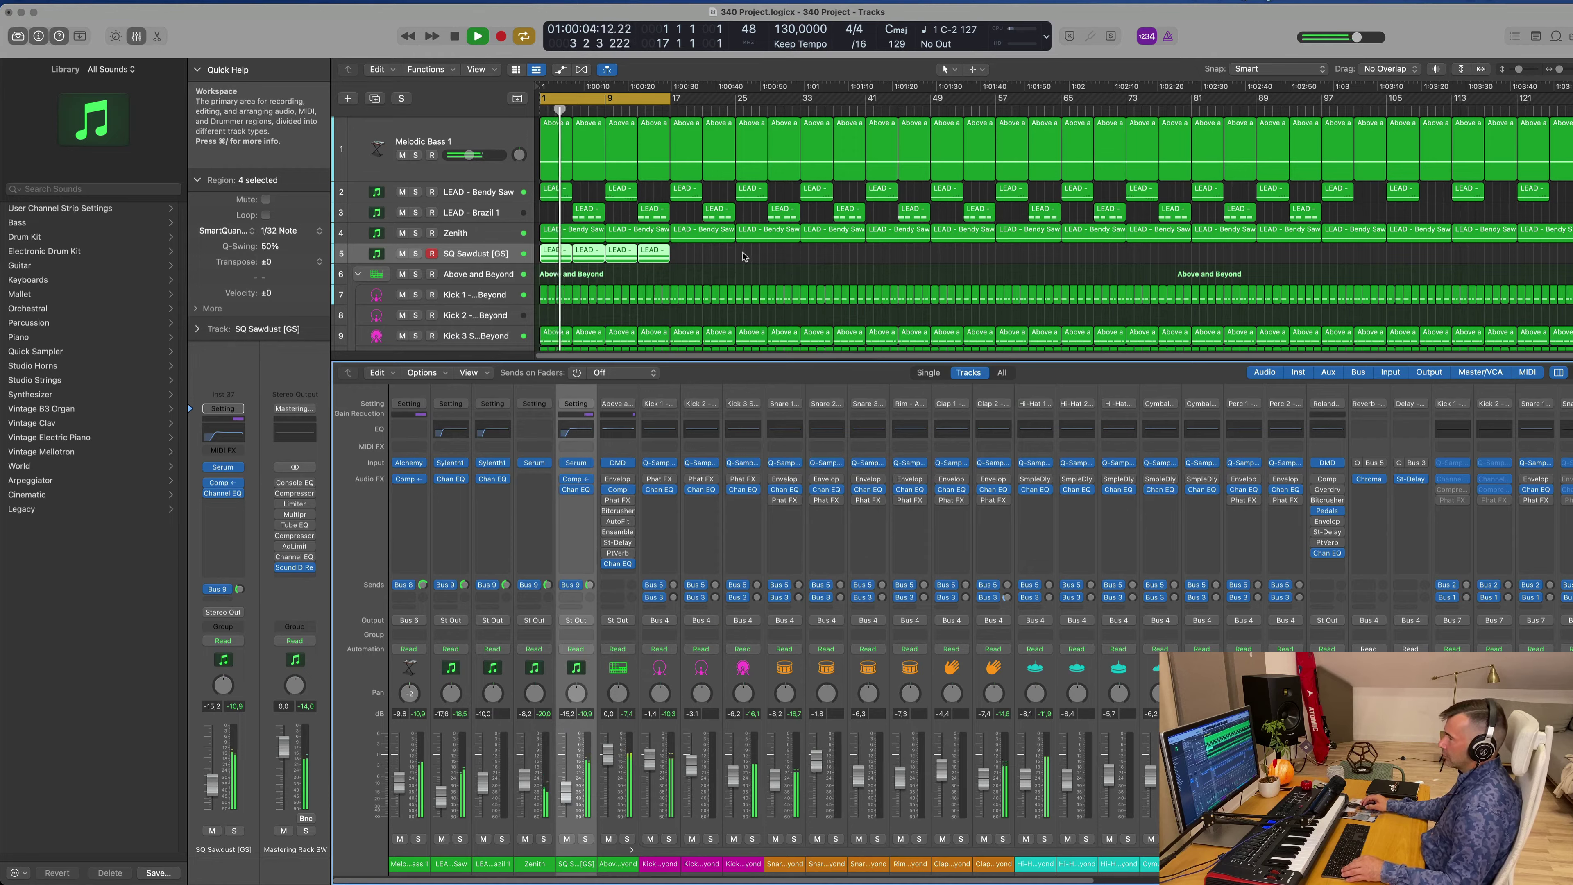
- Repeat the SQ Sawdust chord regions along their track until they reach the end of the arrangement, and zoom out horizontally
{"action": "key", "text": "super+r"}
{"action": "key", "text": "super+r"}
{"action": "key", "text": "super+r"}
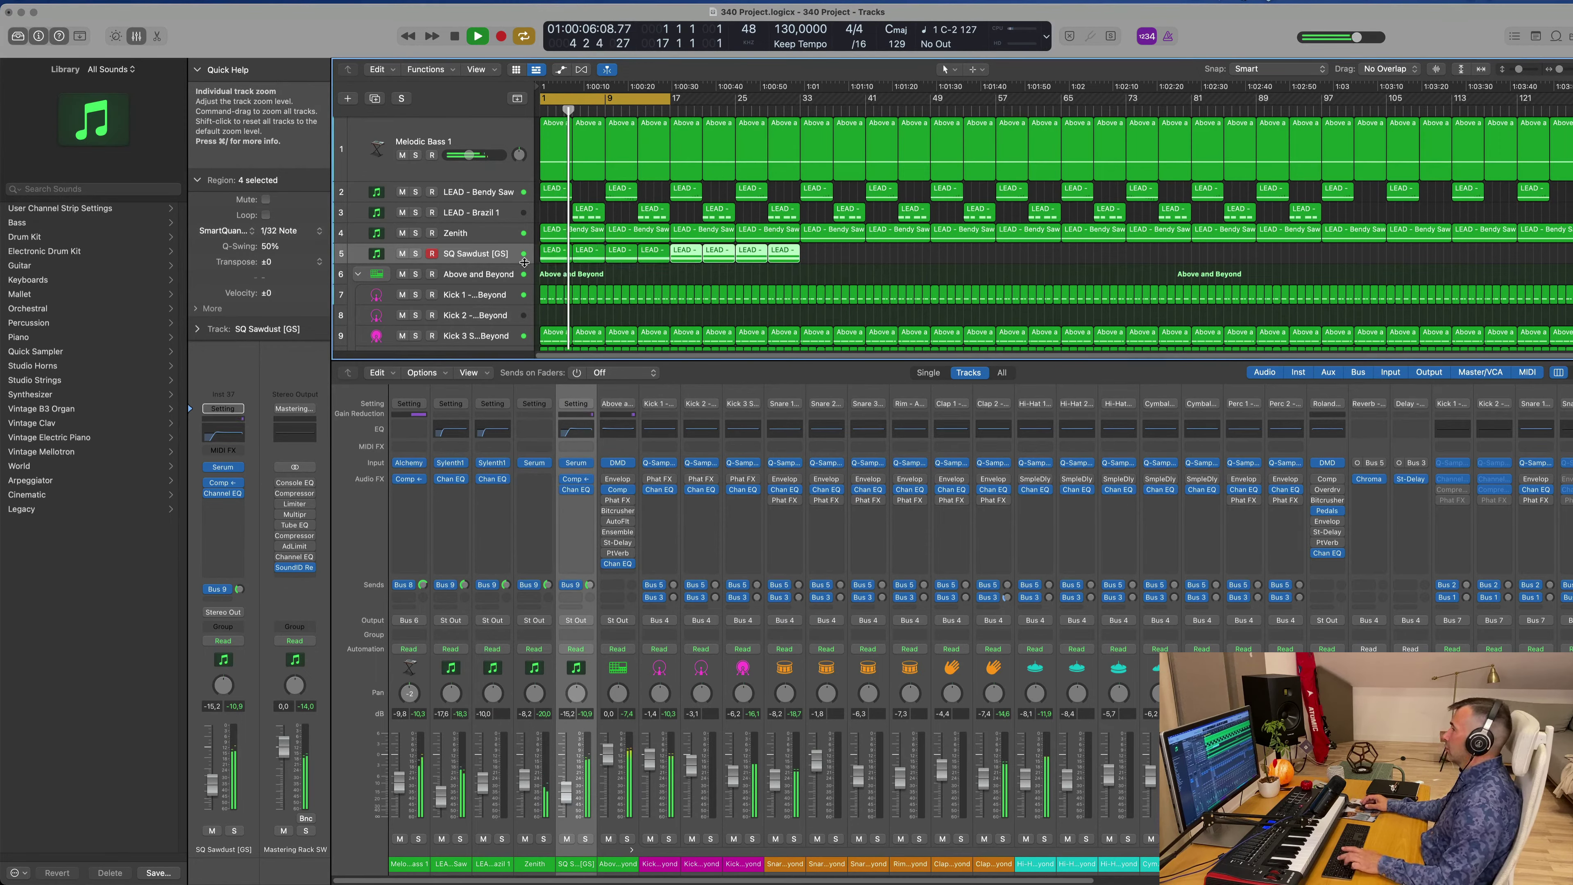
{"action": "key", "text": "super+r"}
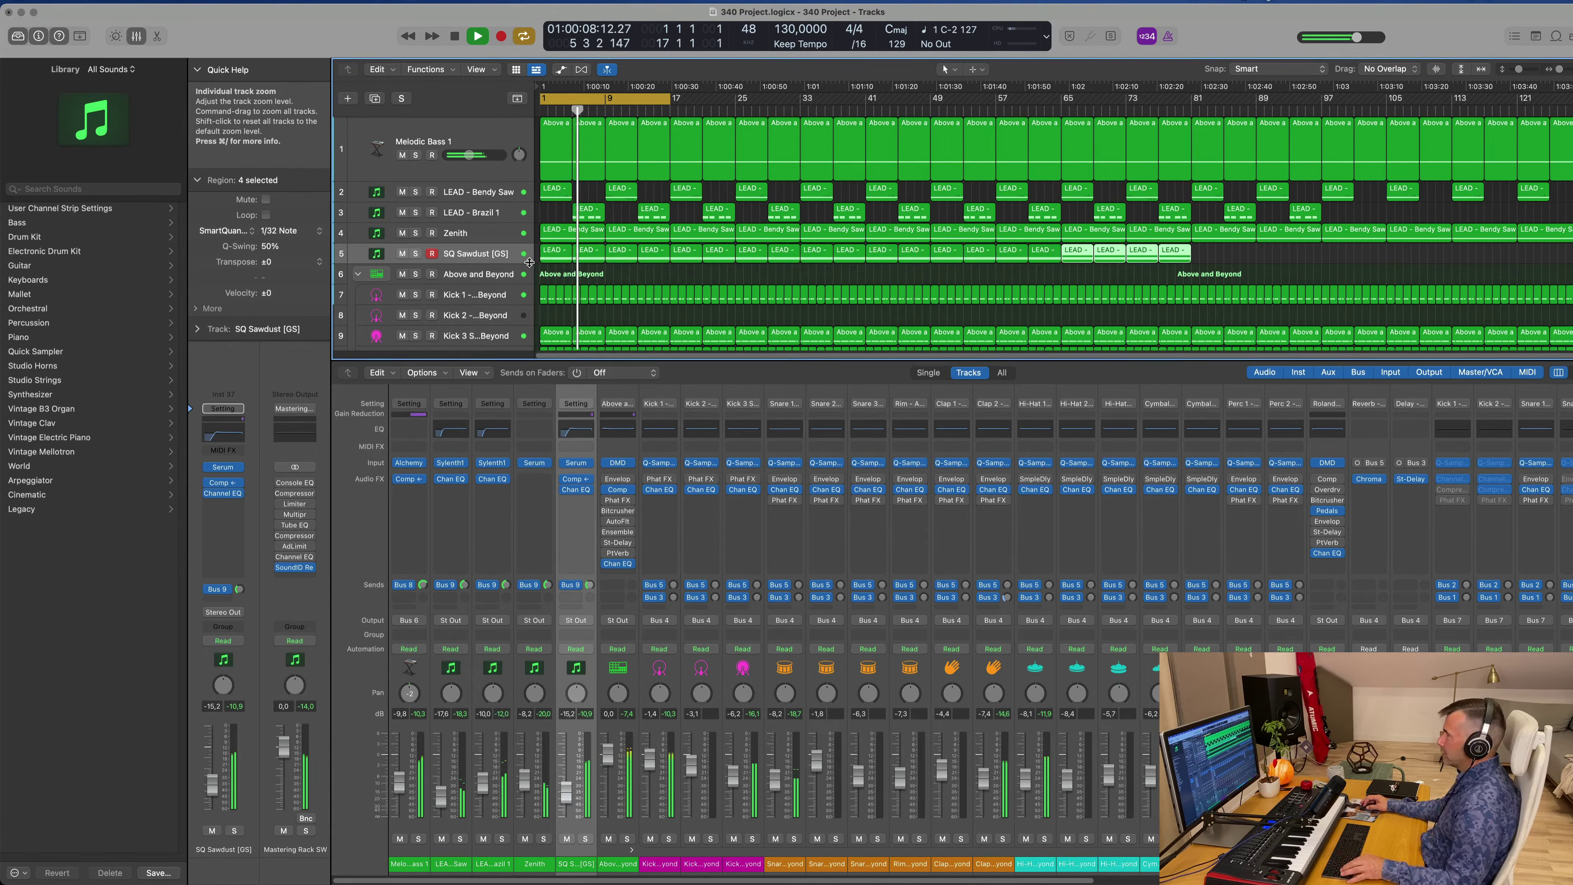
{"action": "key", "text": "super+r"}
{"action": "left_click_drag", "start_coordinate": [1061, 262], "coordinate": [906, 260]}
{"action": "key", "text": "super+r"}
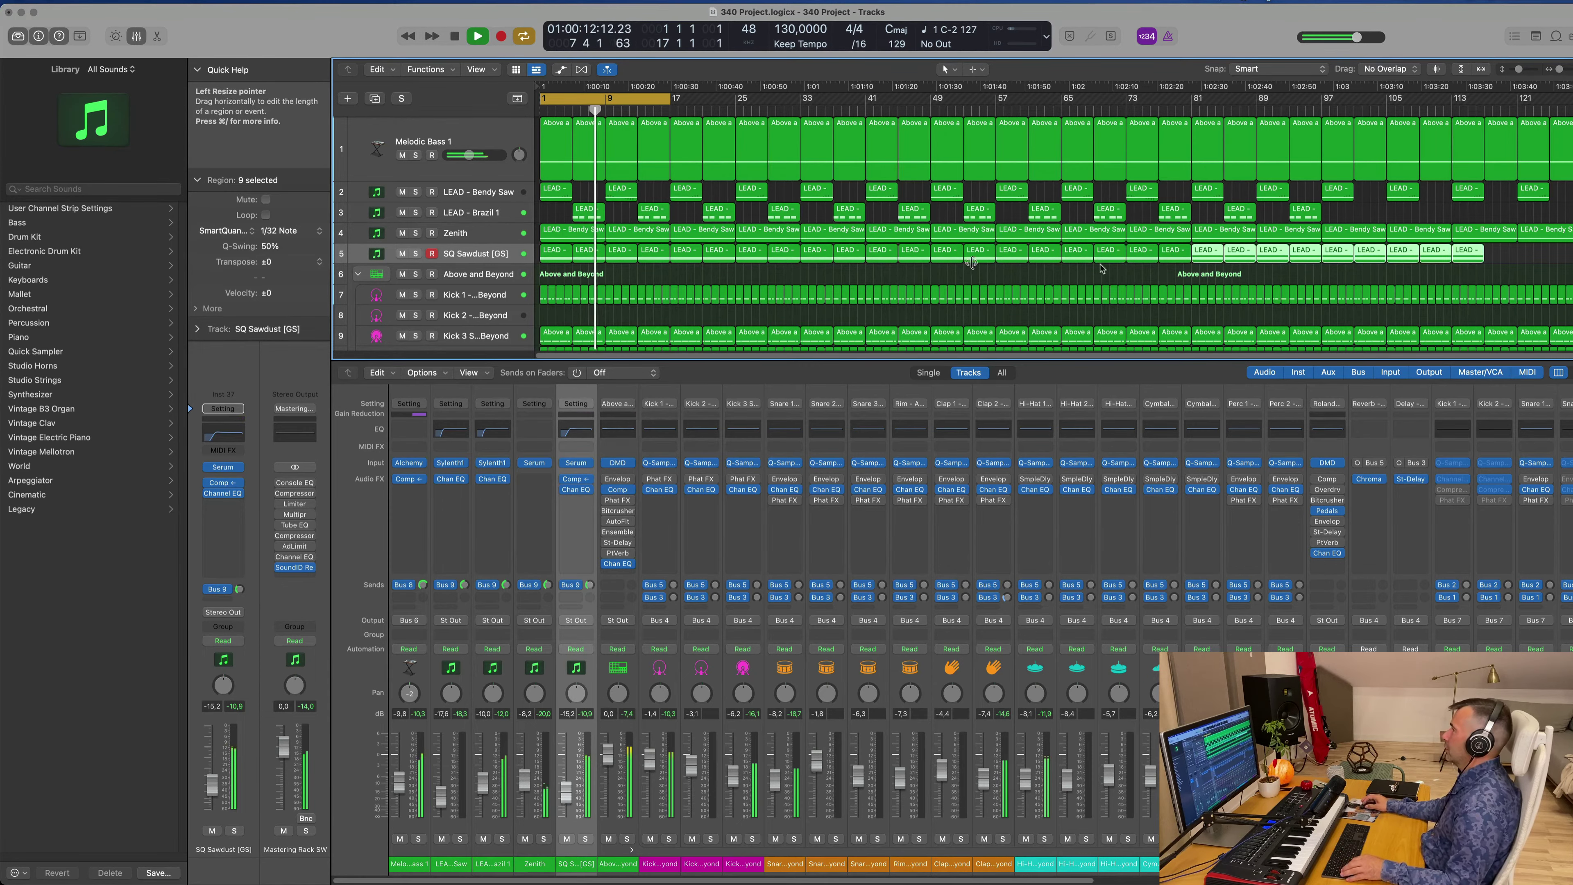
{"action": "left_click_drag", "start_coordinate": [1529, 252], "coordinate": [1363, 267]}
{"action": "key", "text": "super+r"}
{"action": "key", "text": "super+Left"}
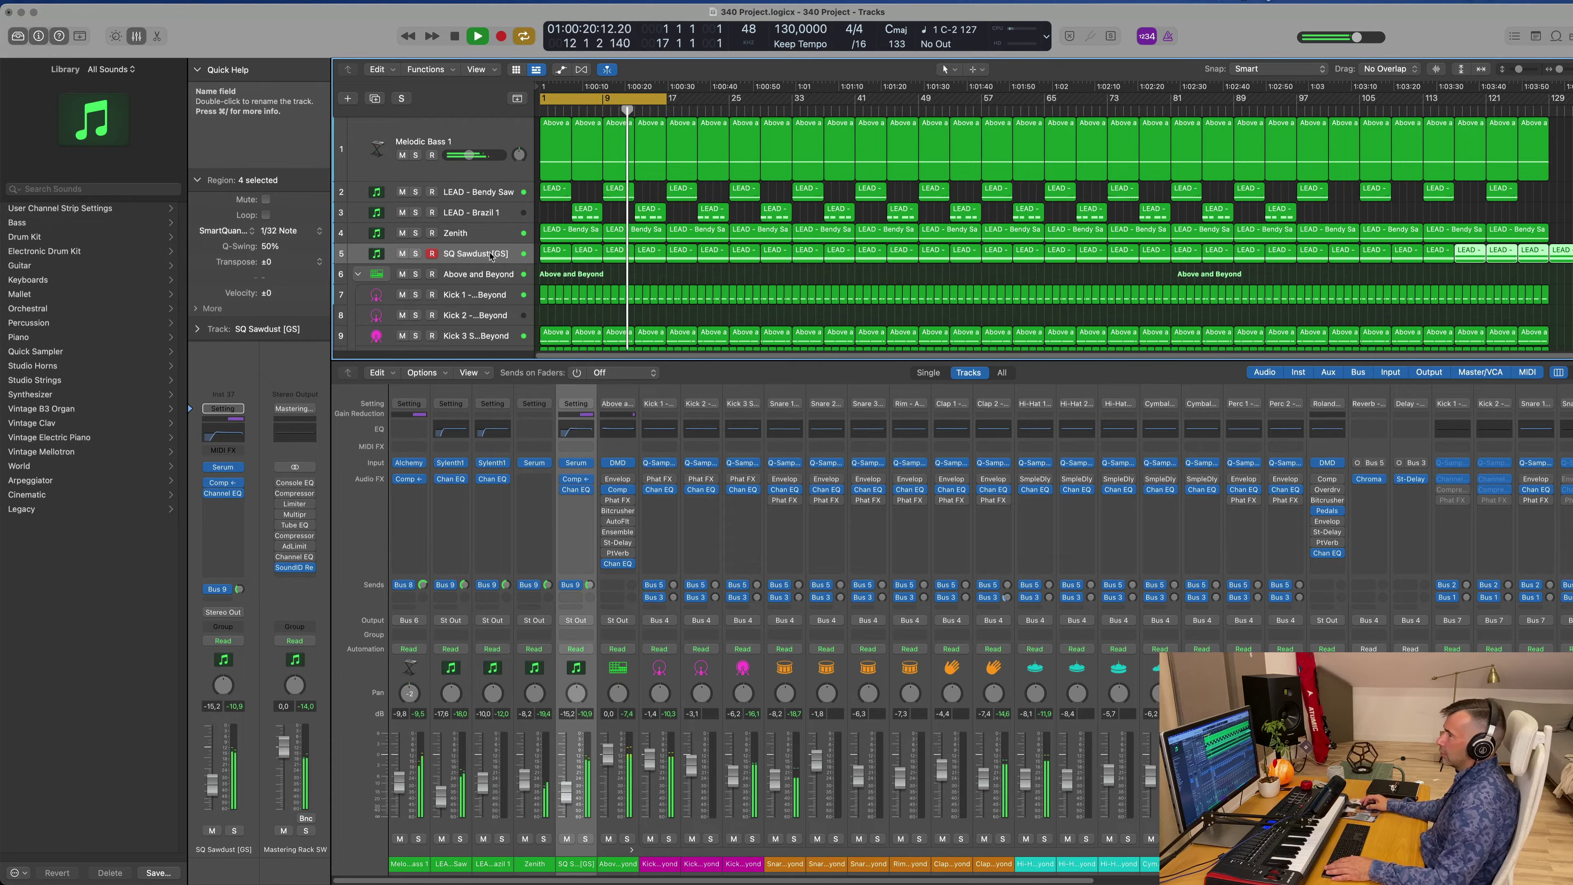
- Open Serum on the SQ Sawdust track, switch on its MG Low 12 filter, and raise the filter cutoff to fully open
{"action": "left_click", "coordinate": [223, 466]}
{"action": "left_click_drag", "start_coordinate": [1142, 225], "coordinate": [796, 204]}
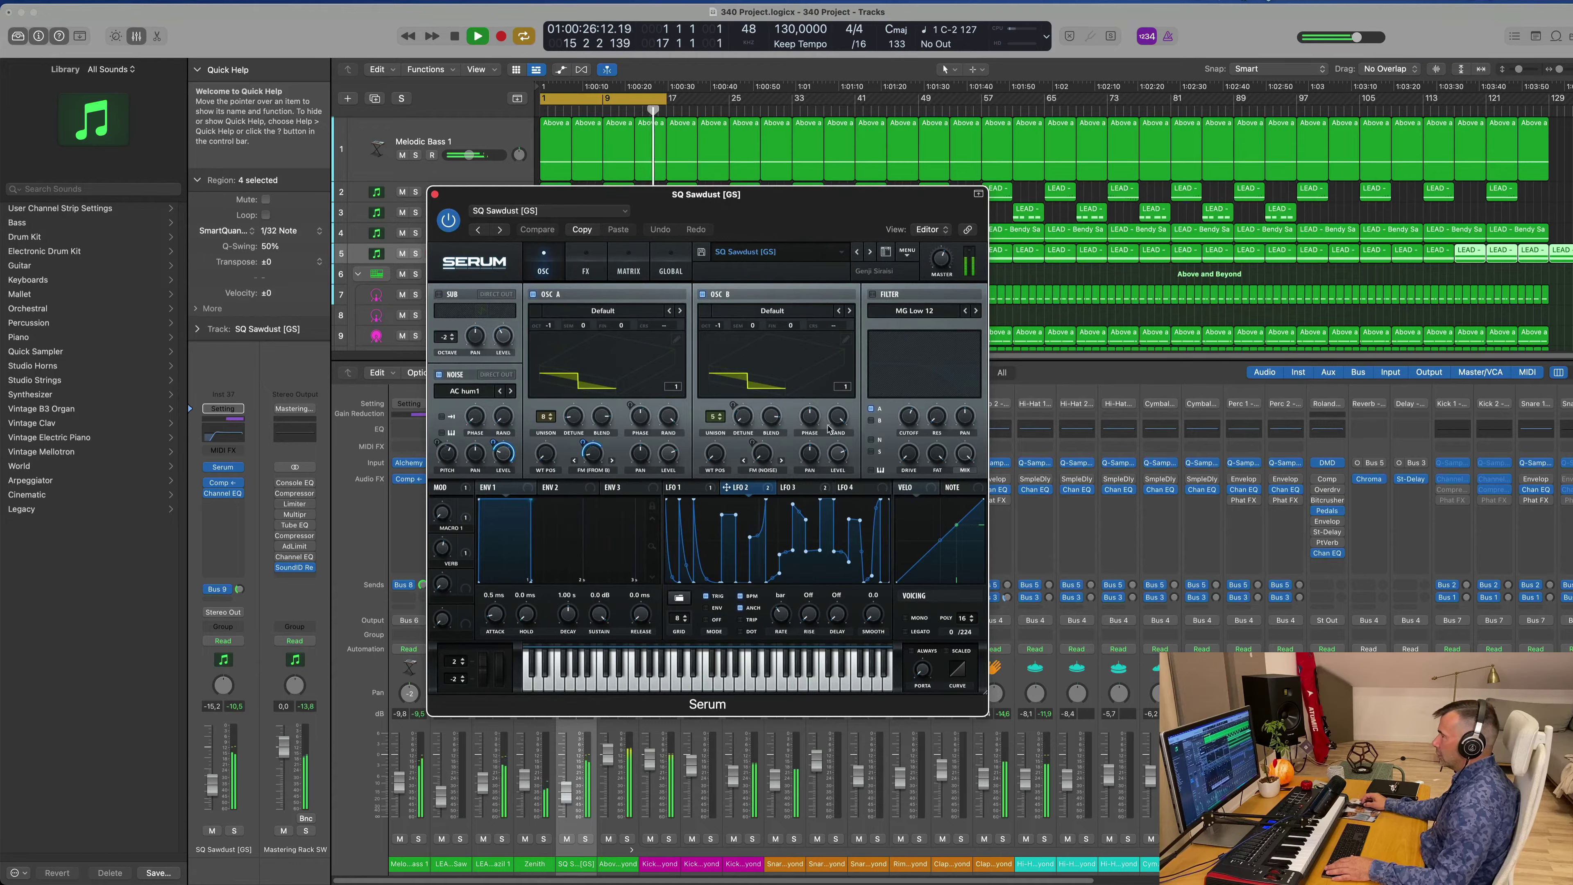
{"action": "mouse_move", "coordinate": [911, 422]}
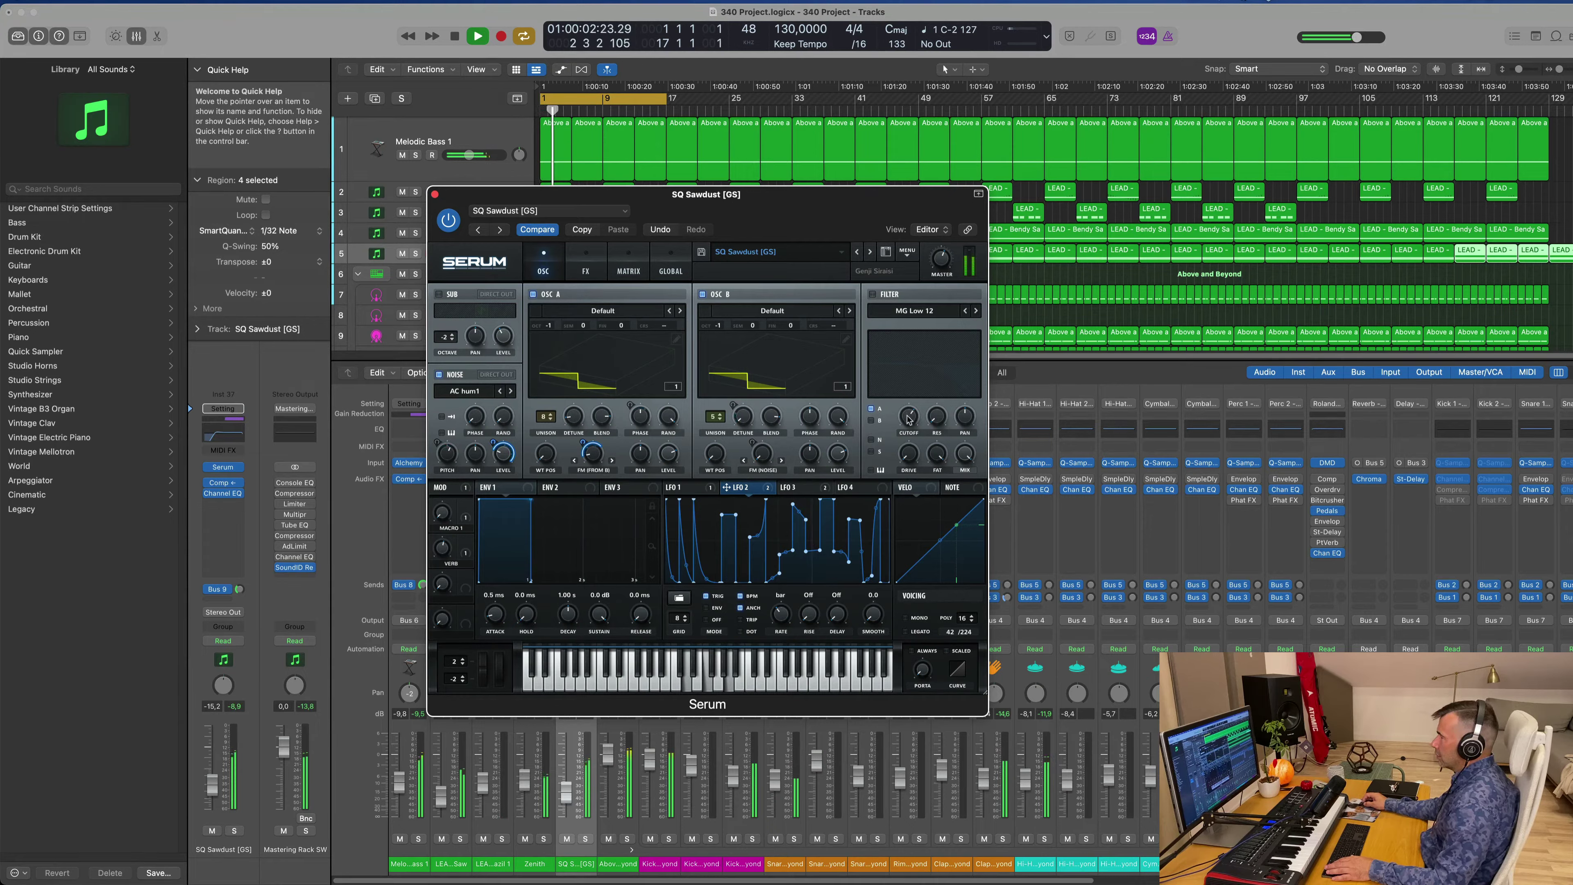
{"action": "left_click_drag", "start_coordinate": [917, 419], "coordinate": [911, 441]}
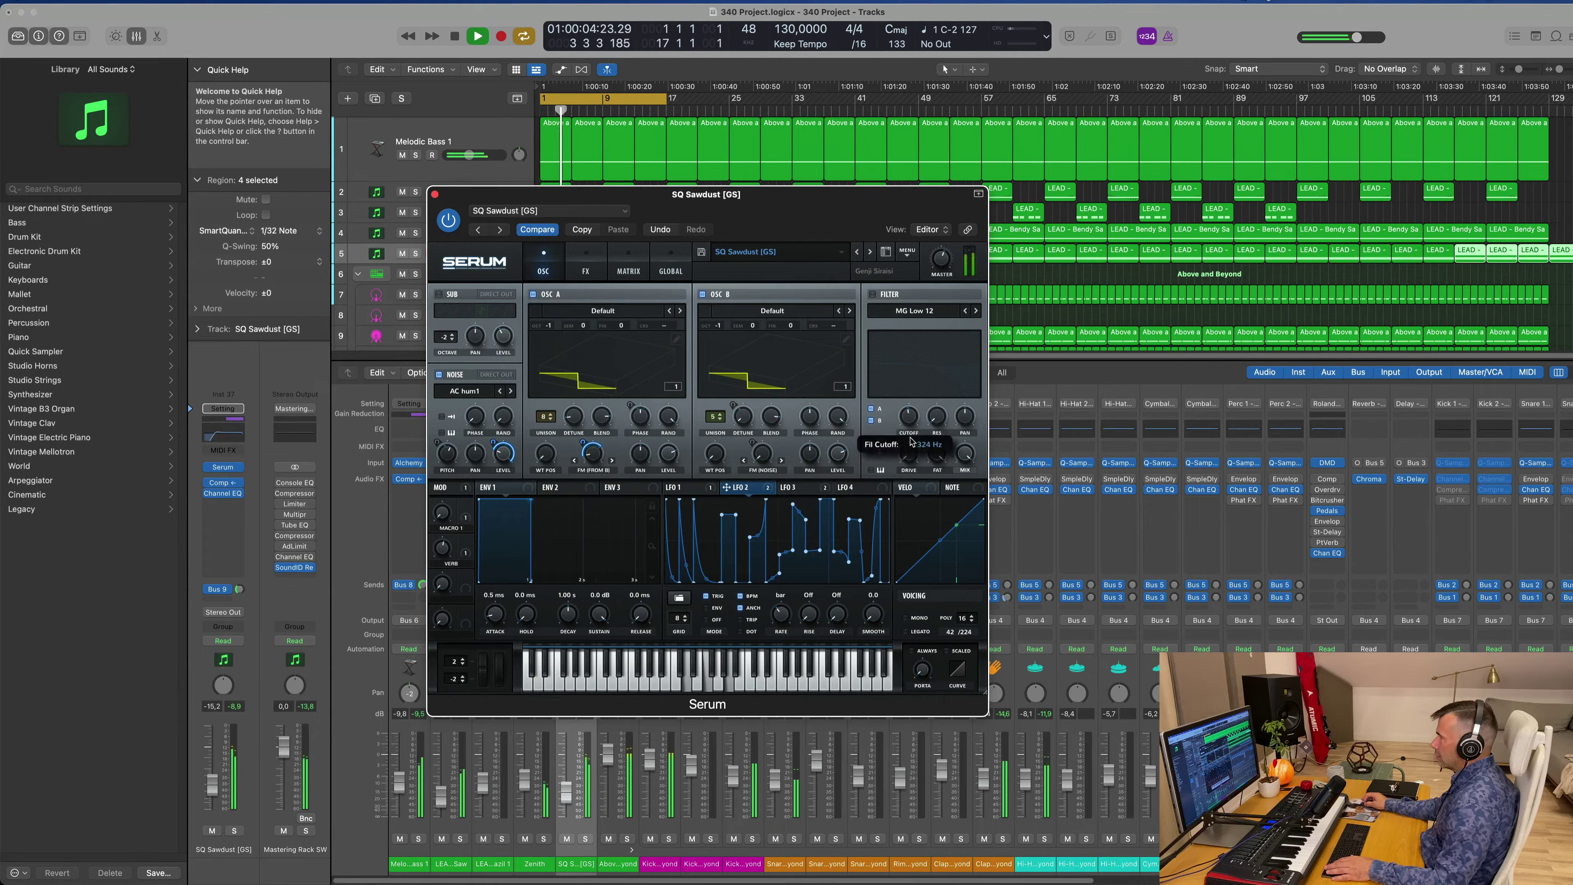
{"action": "left_click", "coordinate": [872, 293]}
{"action": "mouse_move", "coordinate": [912, 420]}
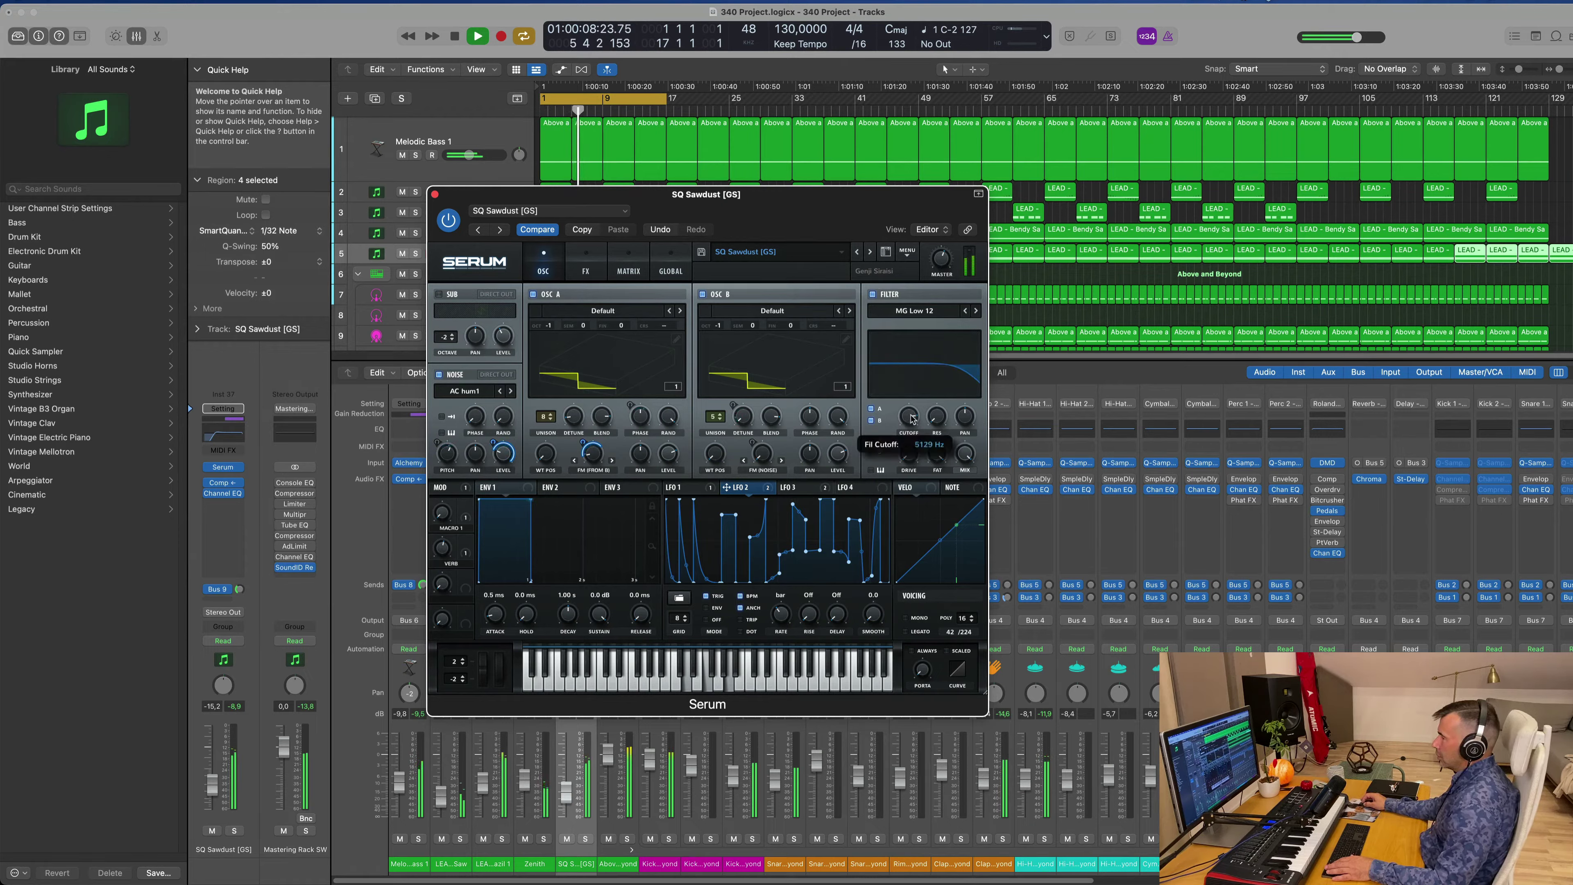
{"action": "left_click_drag", "start_coordinate": [917, 421], "coordinate": [923, 387]}
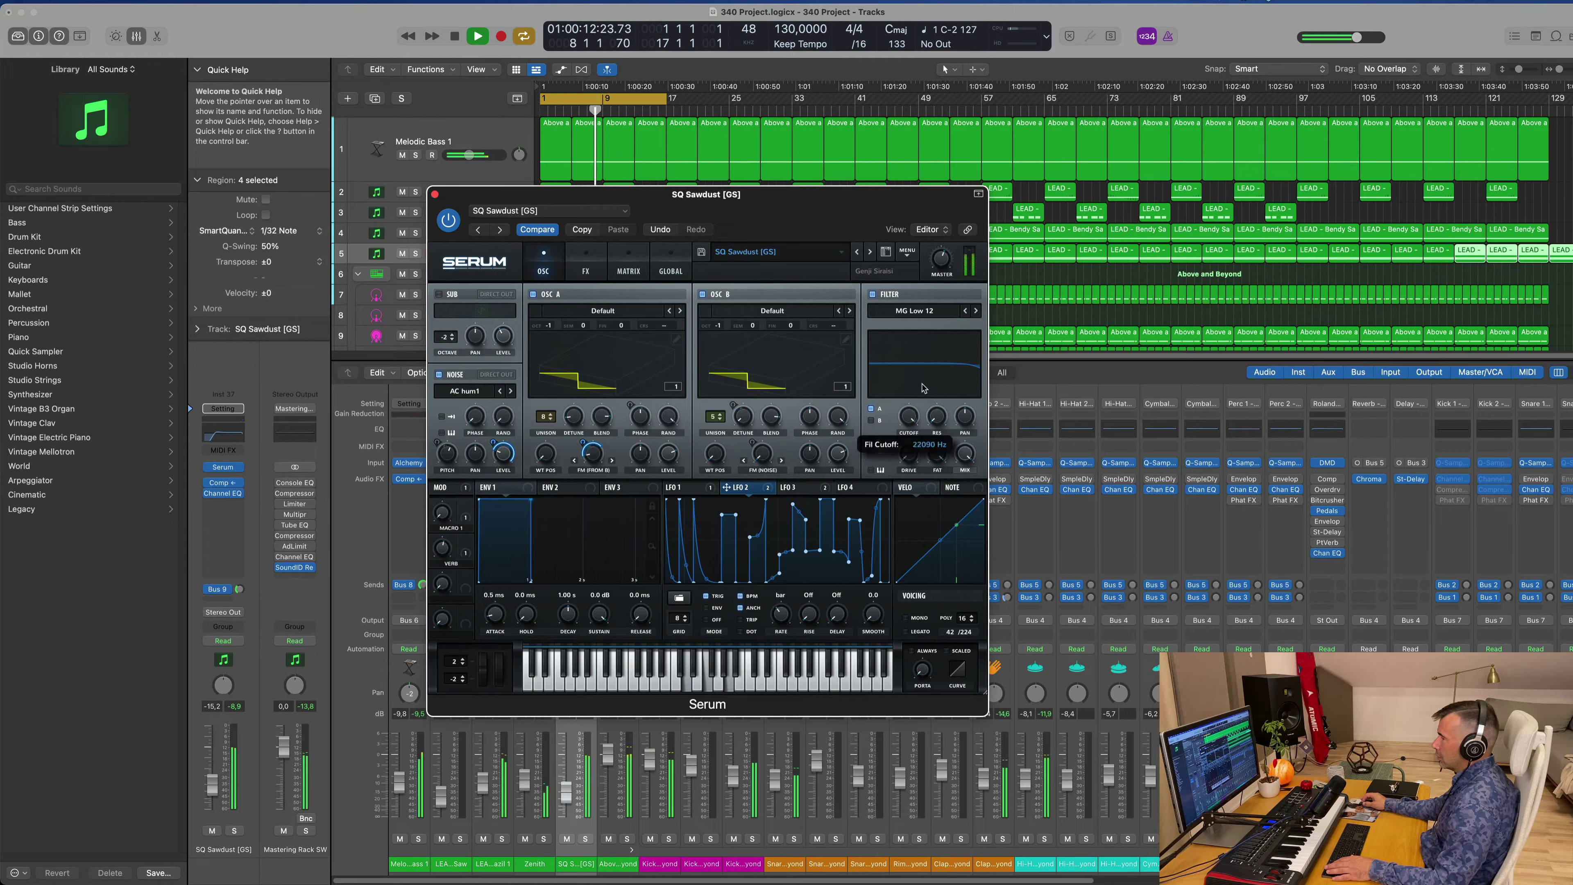
- Solo the SQ Sawdust track, sweep the filter cutoff down, up to about 4019 Hz and low again, and try the filter's stereo control
{"action": "key", "text": "s"}
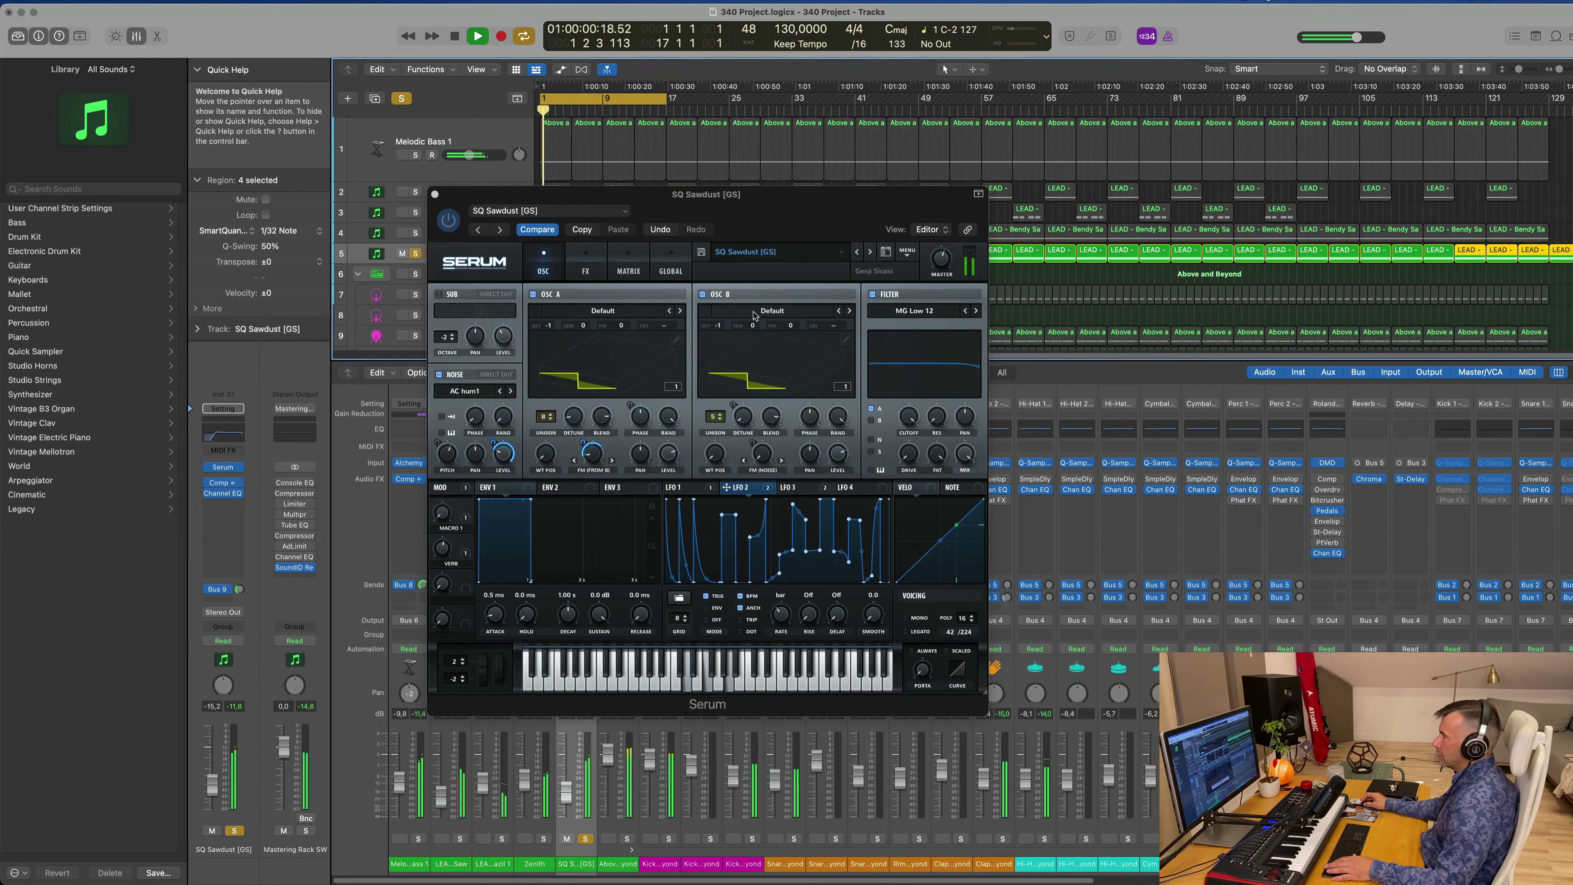
{"action": "left_click_drag", "start_coordinate": [906, 424], "coordinate": [908, 449]}
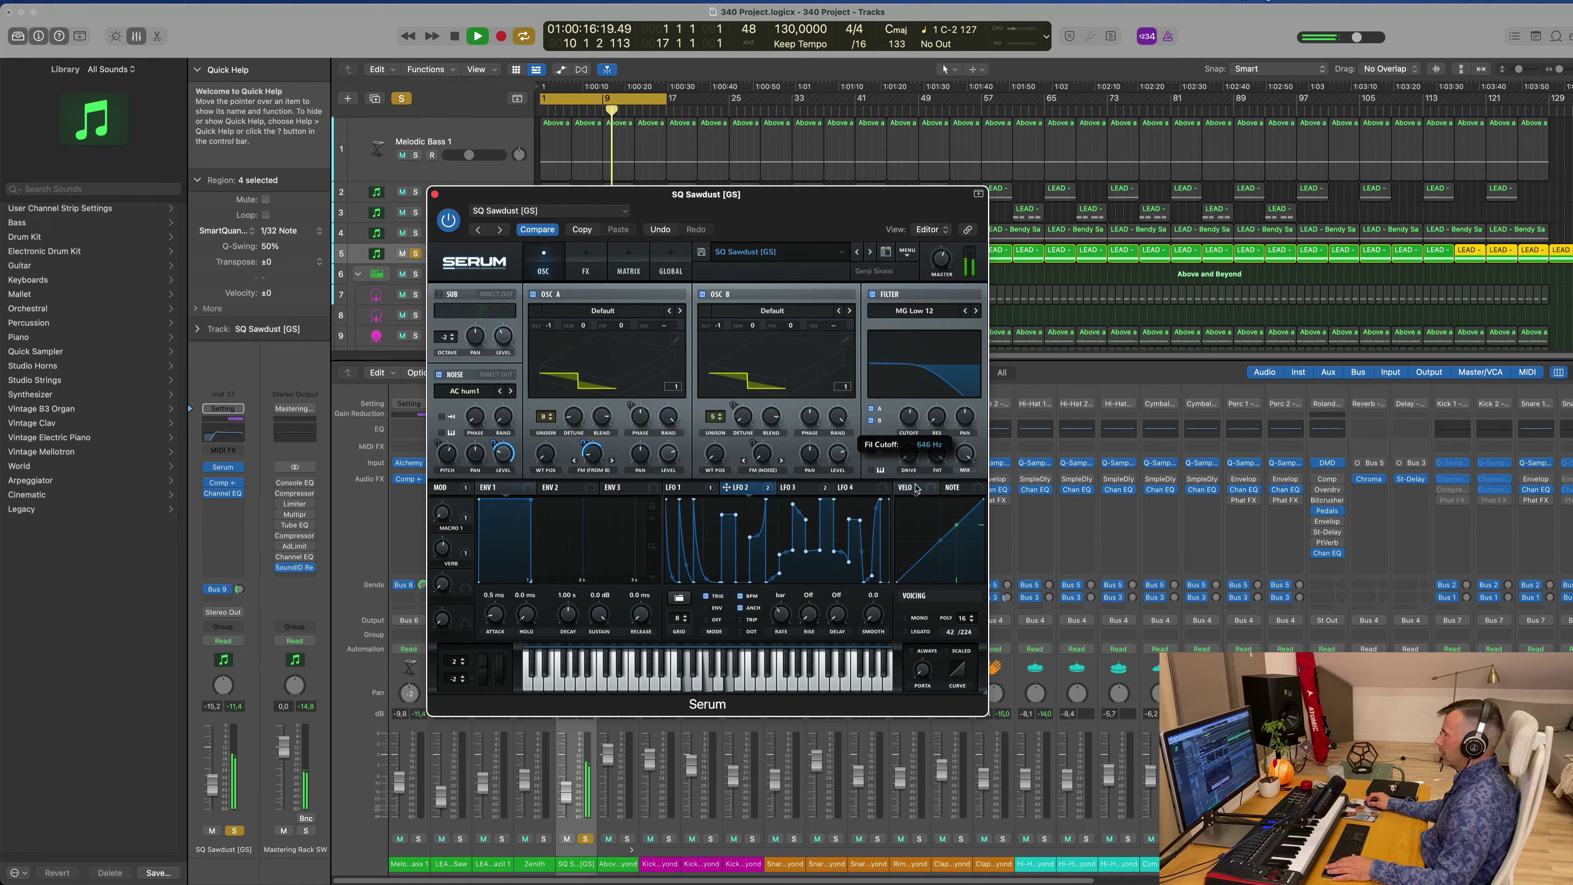
{"action": "mouse_move", "coordinate": [937, 407]}
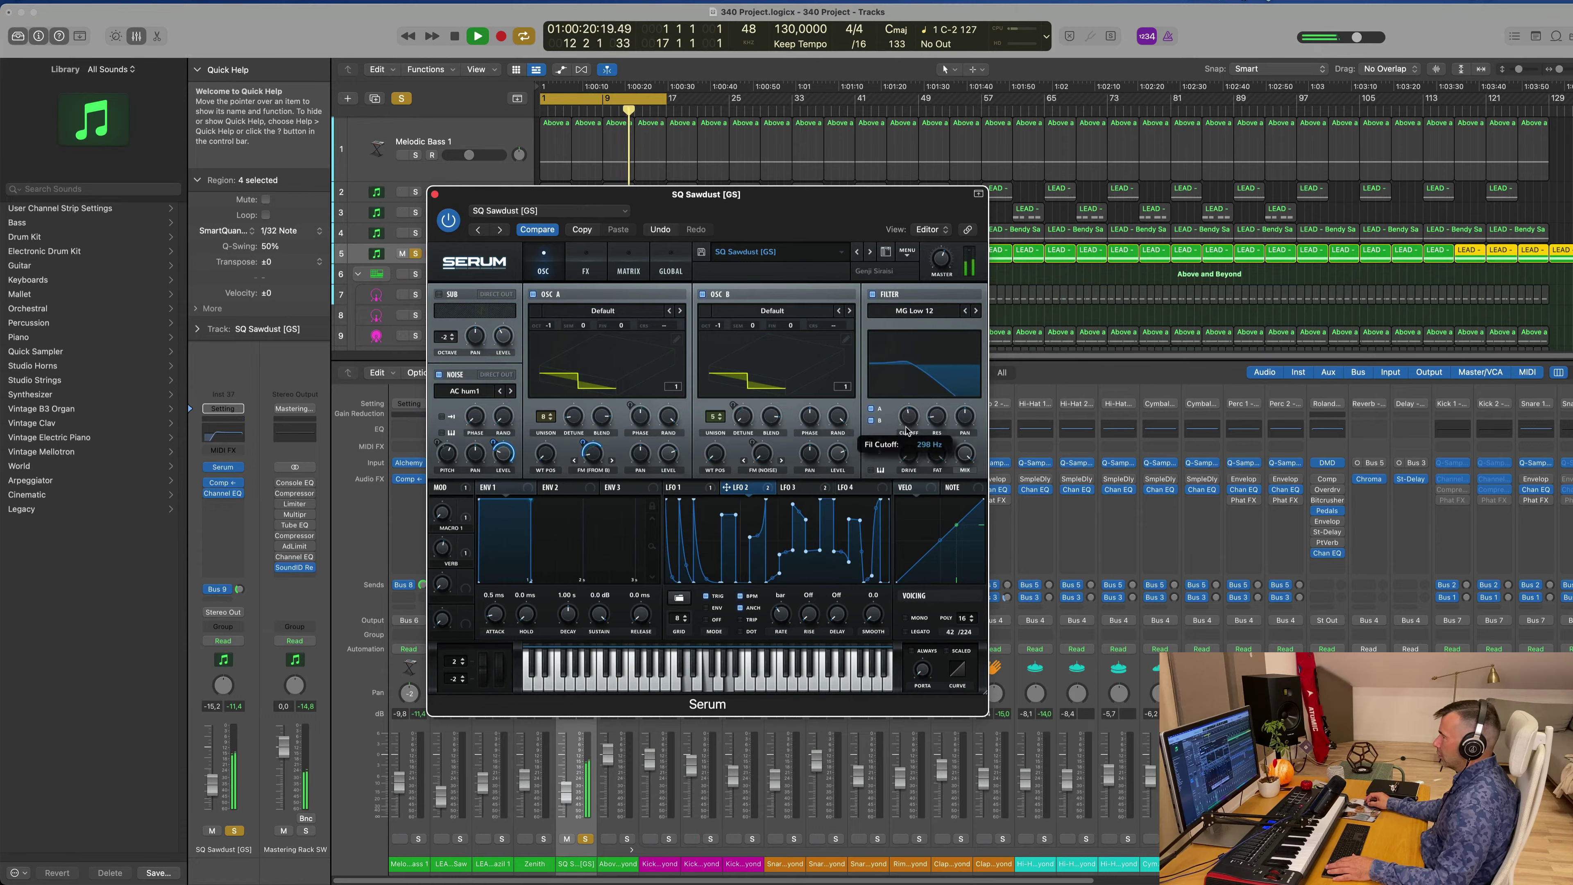
{"action": "mouse_move", "coordinate": [969, 449]}
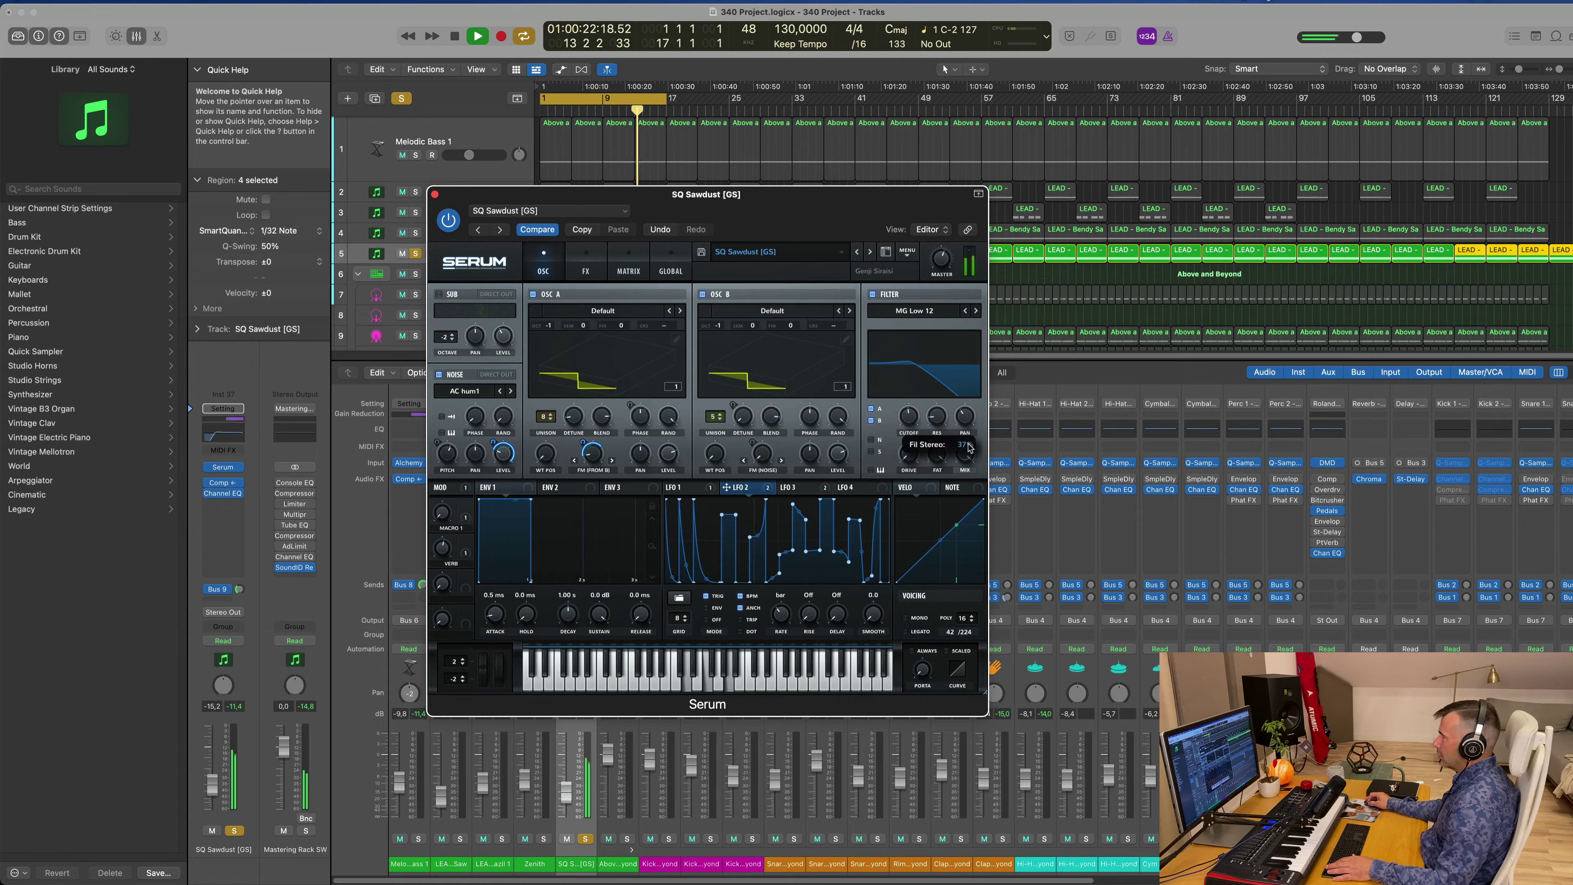
{"action": "left_click_drag", "start_coordinate": [969, 445], "coordinate": [975, 391]}
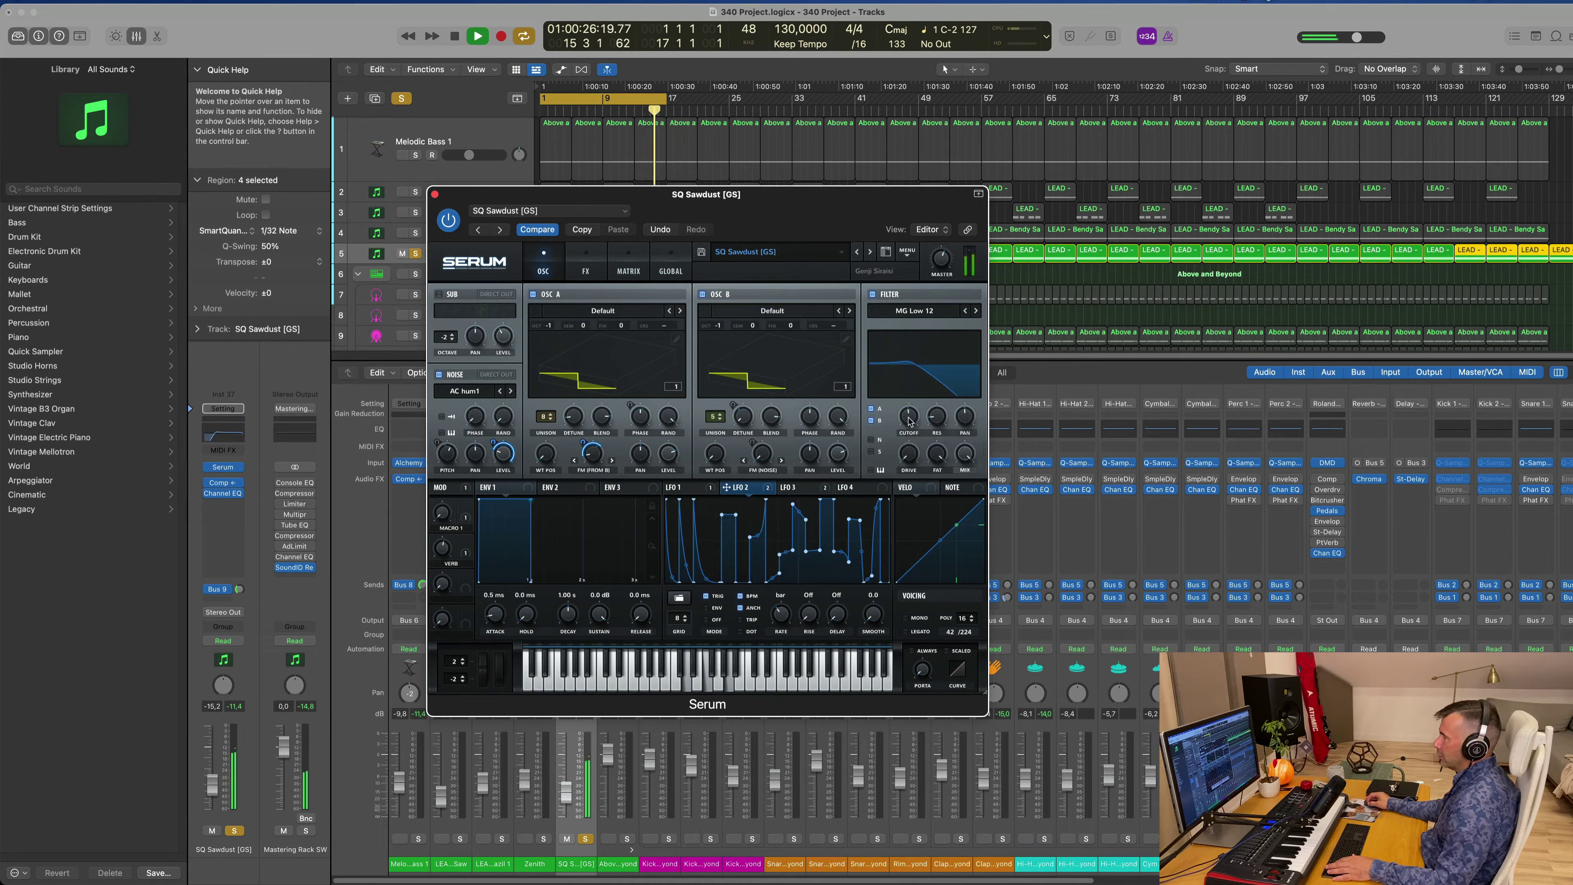
{"action": "left_click_drag", "start_coordinate": [910, 416], "coordinate": [909, 412]}
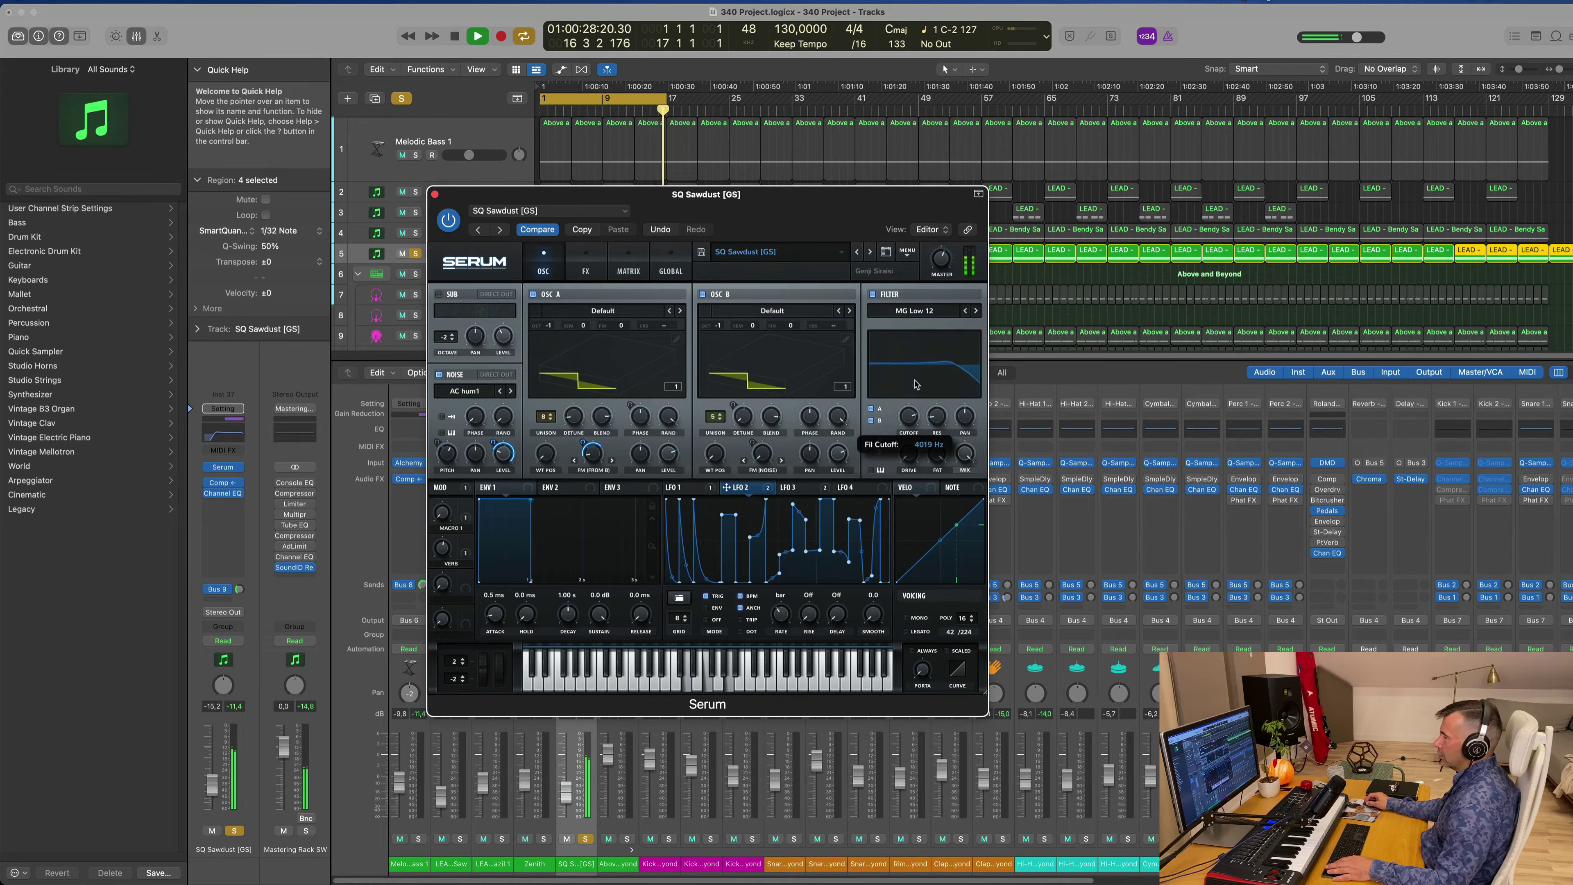
{"action": "left_click_drag", "start_coordinate": [917, 382], "coordinate": [909, 438]}
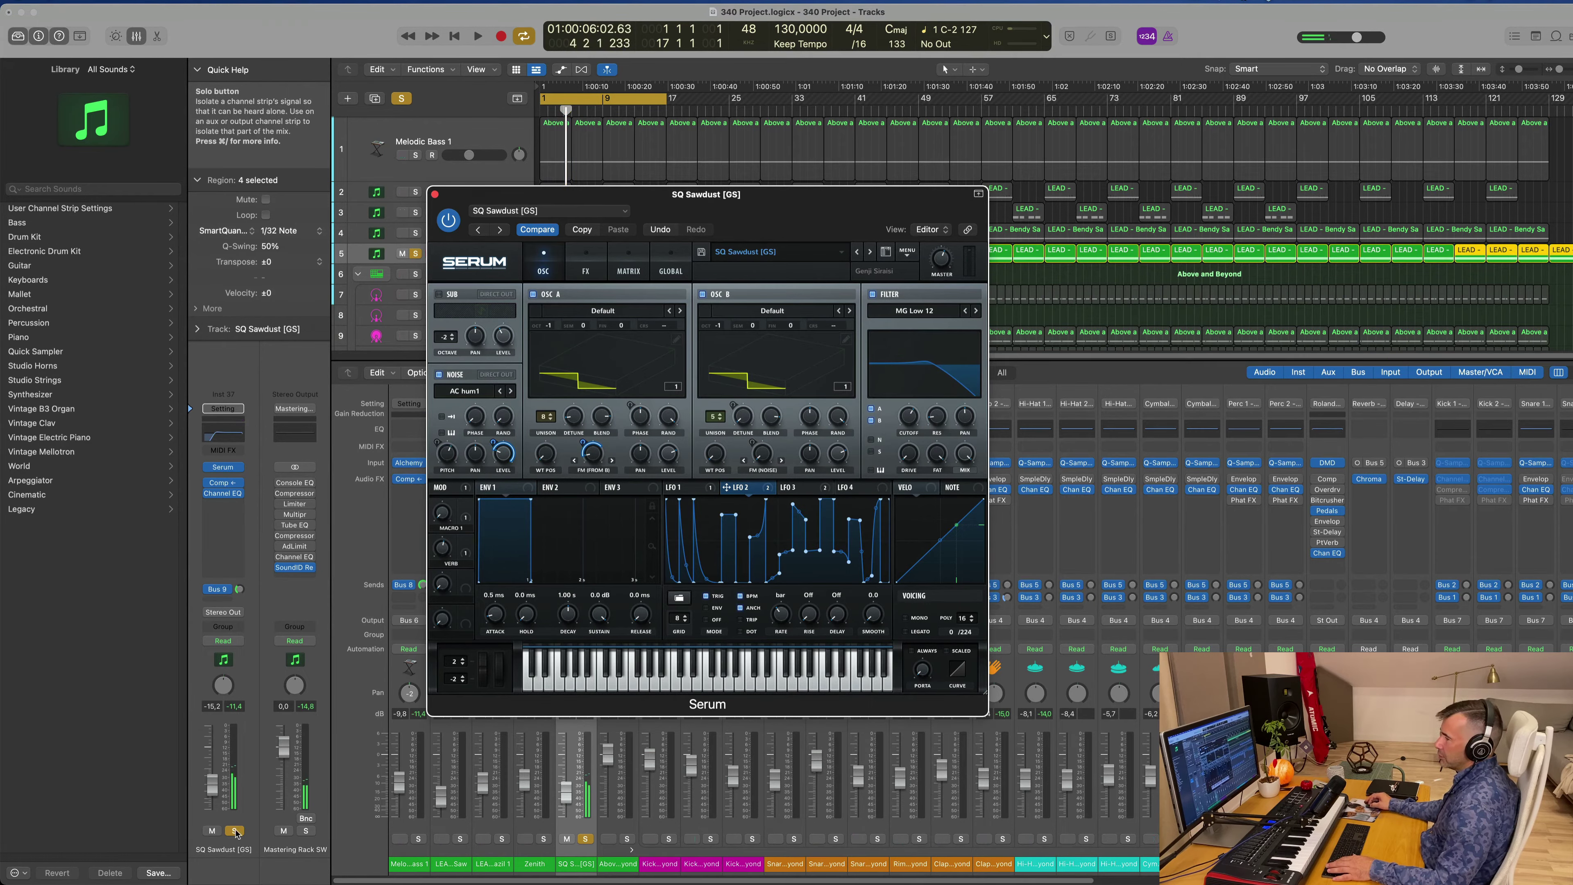
- Stop playback, take the SQ Sawdust track out of solo, and play the full mix again with the lowered filter
{"action": "key", "text": "space"}
{"action": "key", "text": "s"}
{"action": "left_click", "coordinate": [376, 550]}
{"action": "key", "text": "space"}
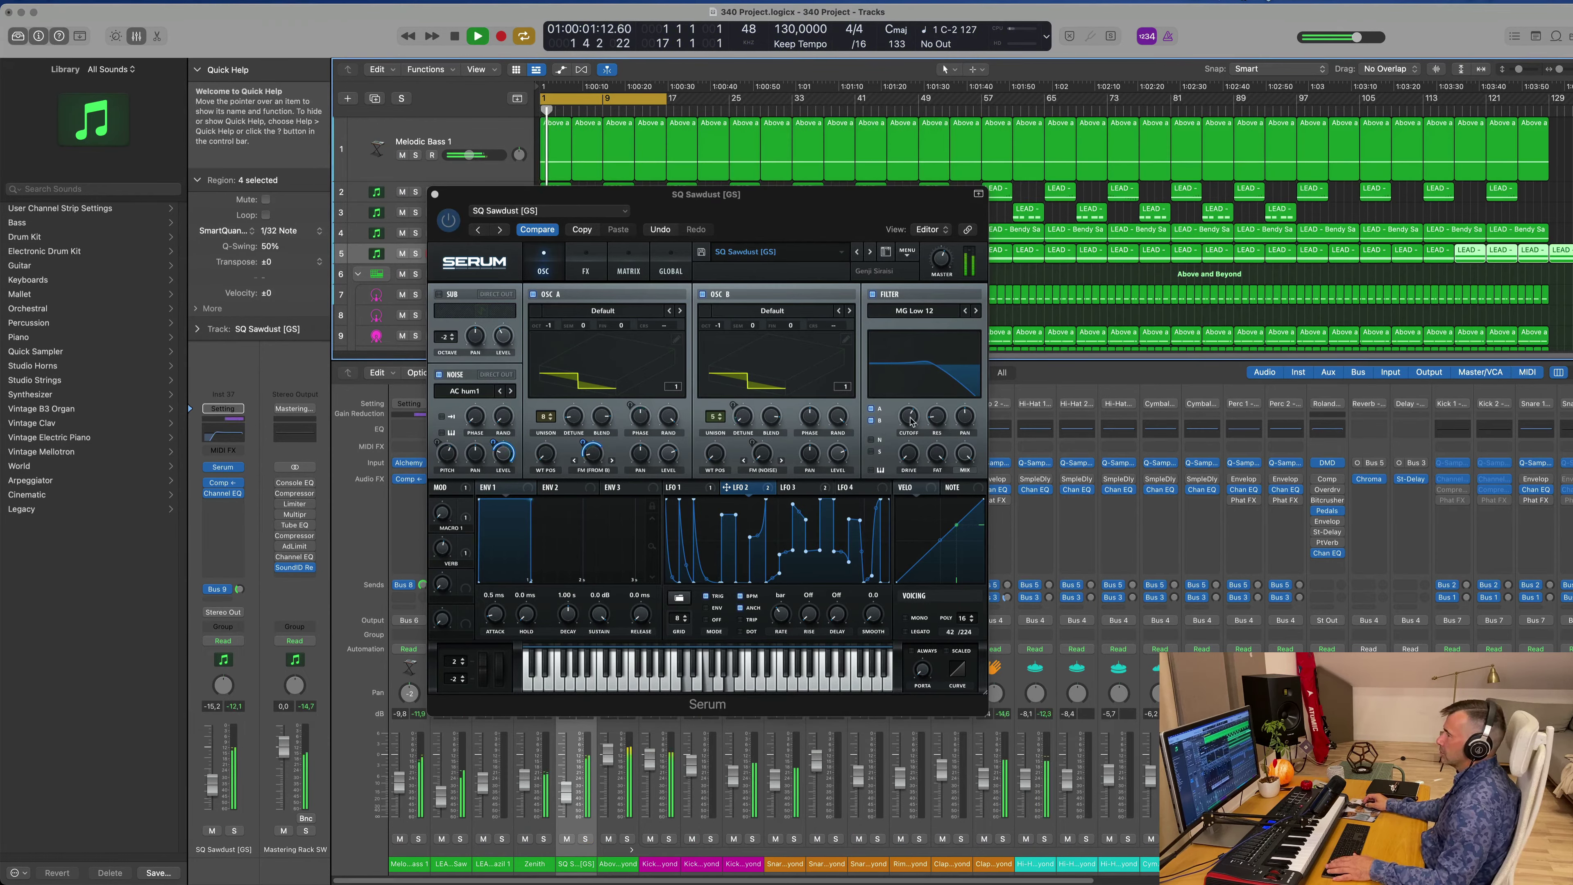
- Sweep Serum's filter cutoff down to about 168 Hz, switch off the noise oscillator, solo SQ Sawdust, and open the cutoff fully
{"action": "left_click_drag", "start_coordinate": [910, 421], "coordinate": [909, 498]}
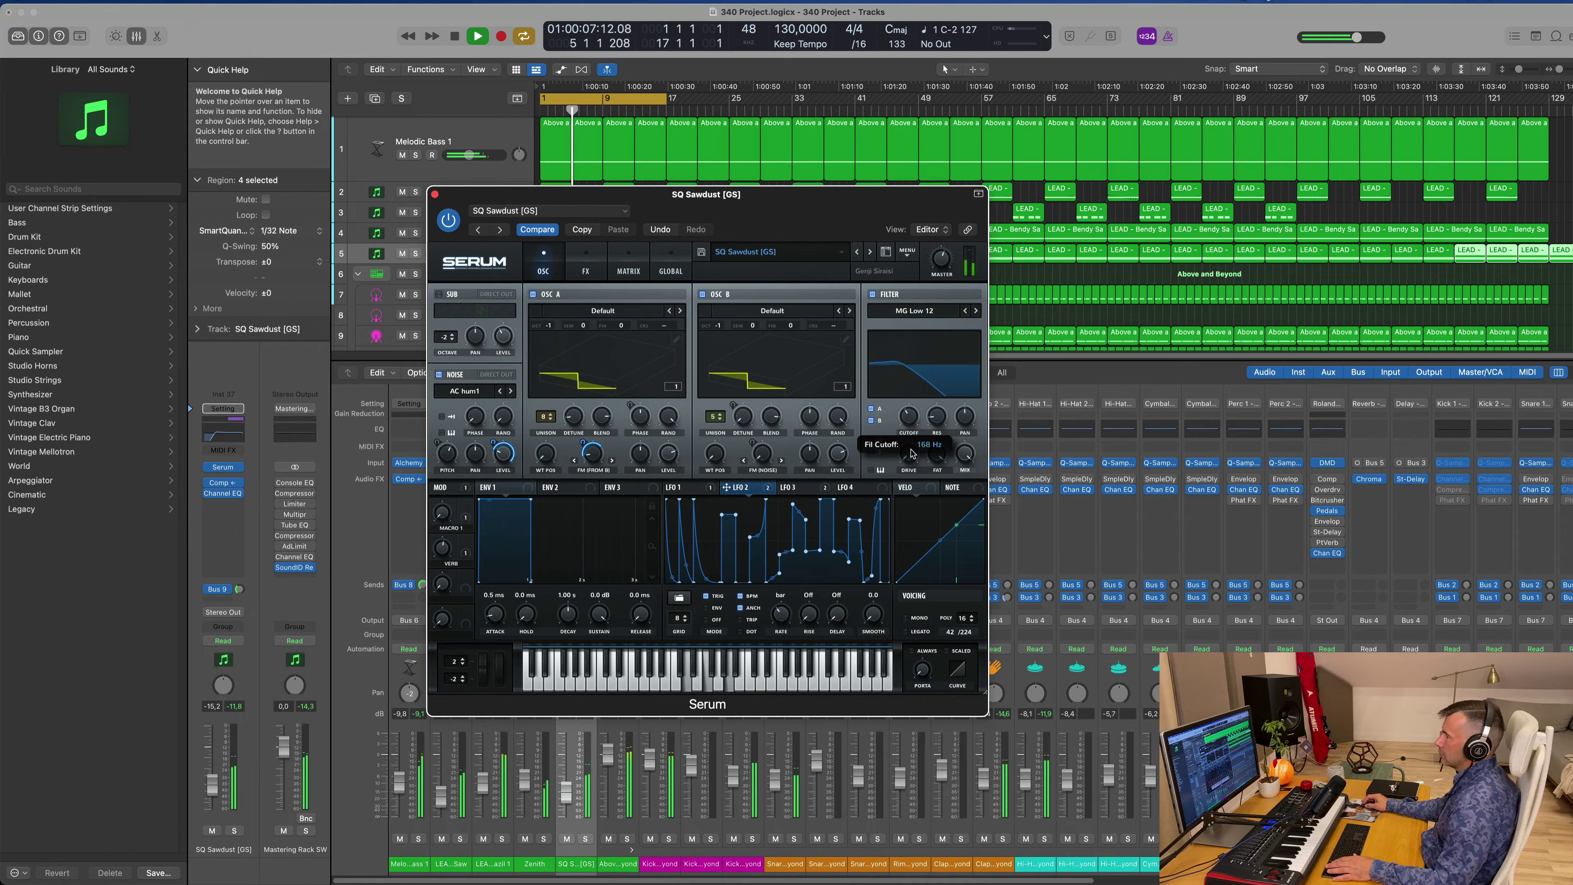
{"action": "left_click_drag", "start_coordinate": [912, 433], "coordinate": [911, 410]}
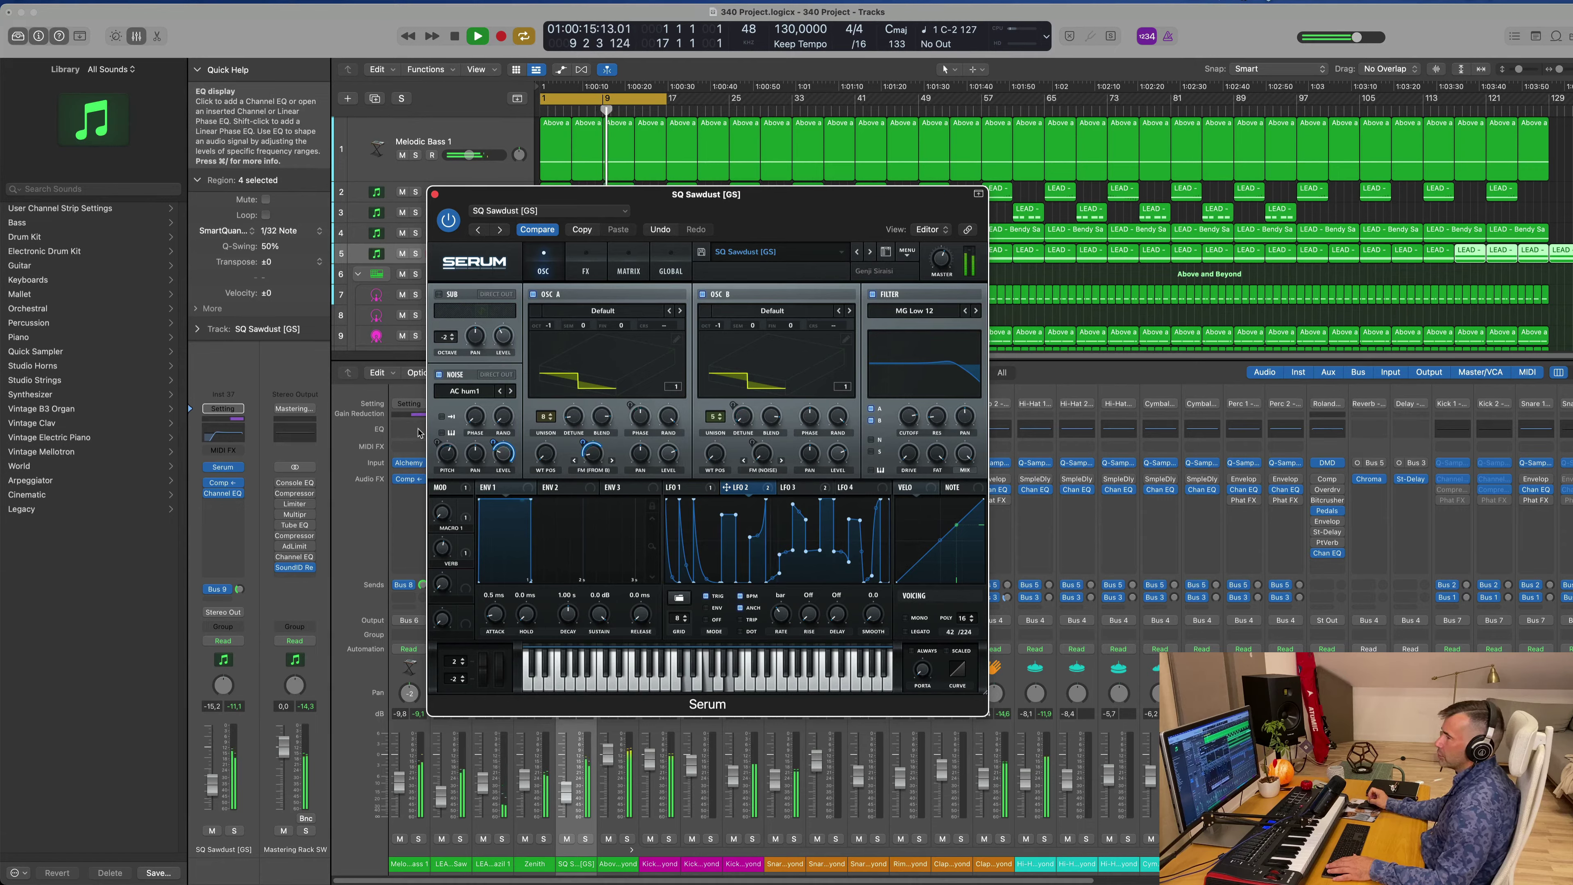
{"action": "left_click", "coordinate": [439, 375]}
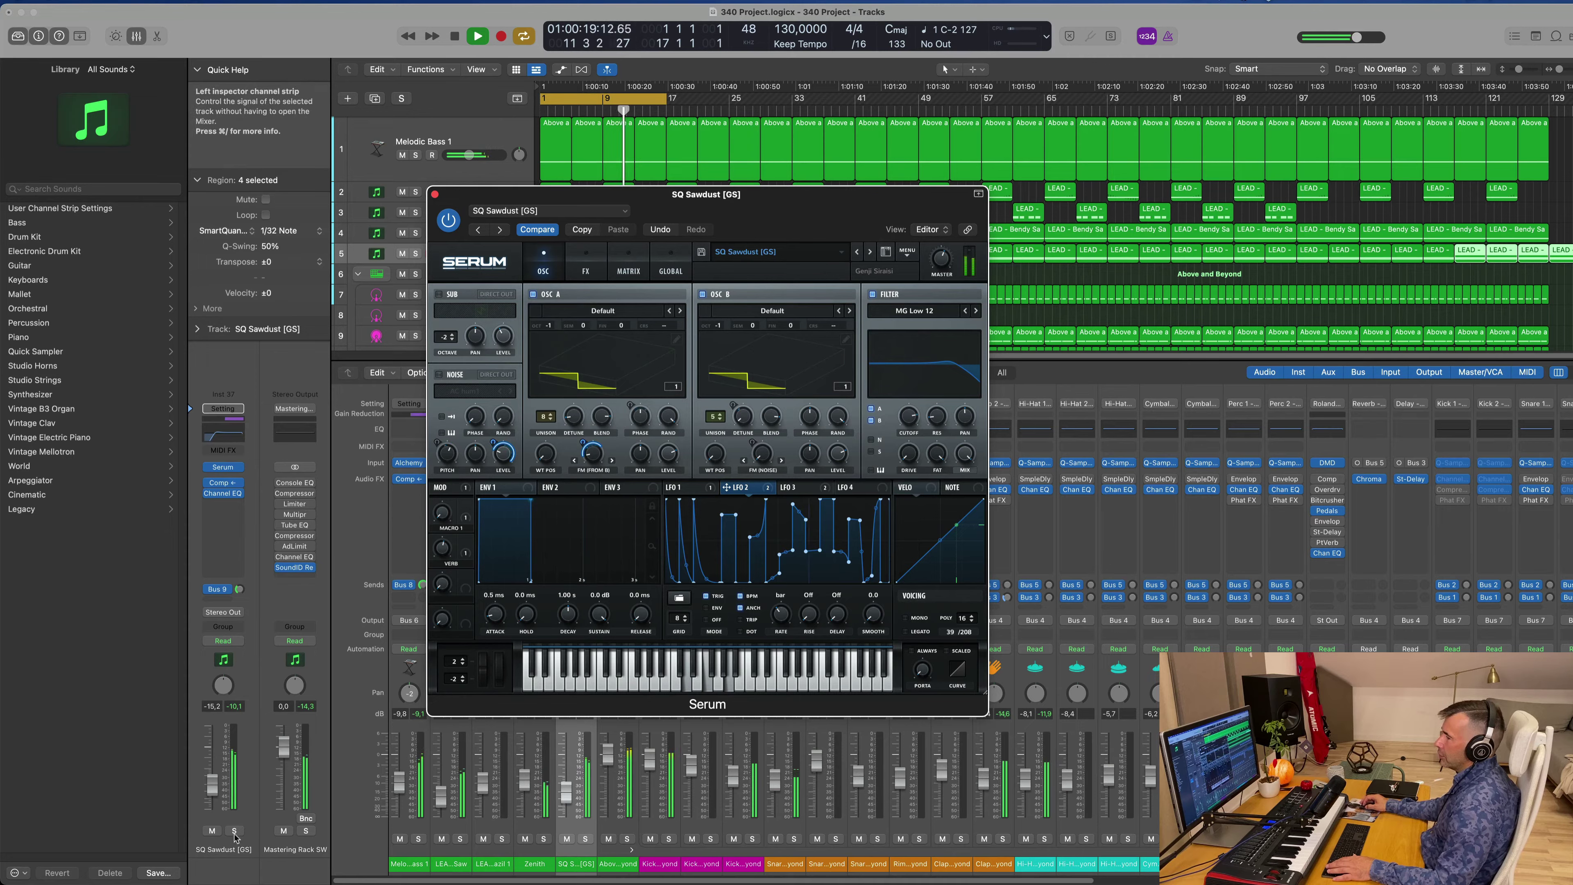
{"action": "key", "text": "s"}
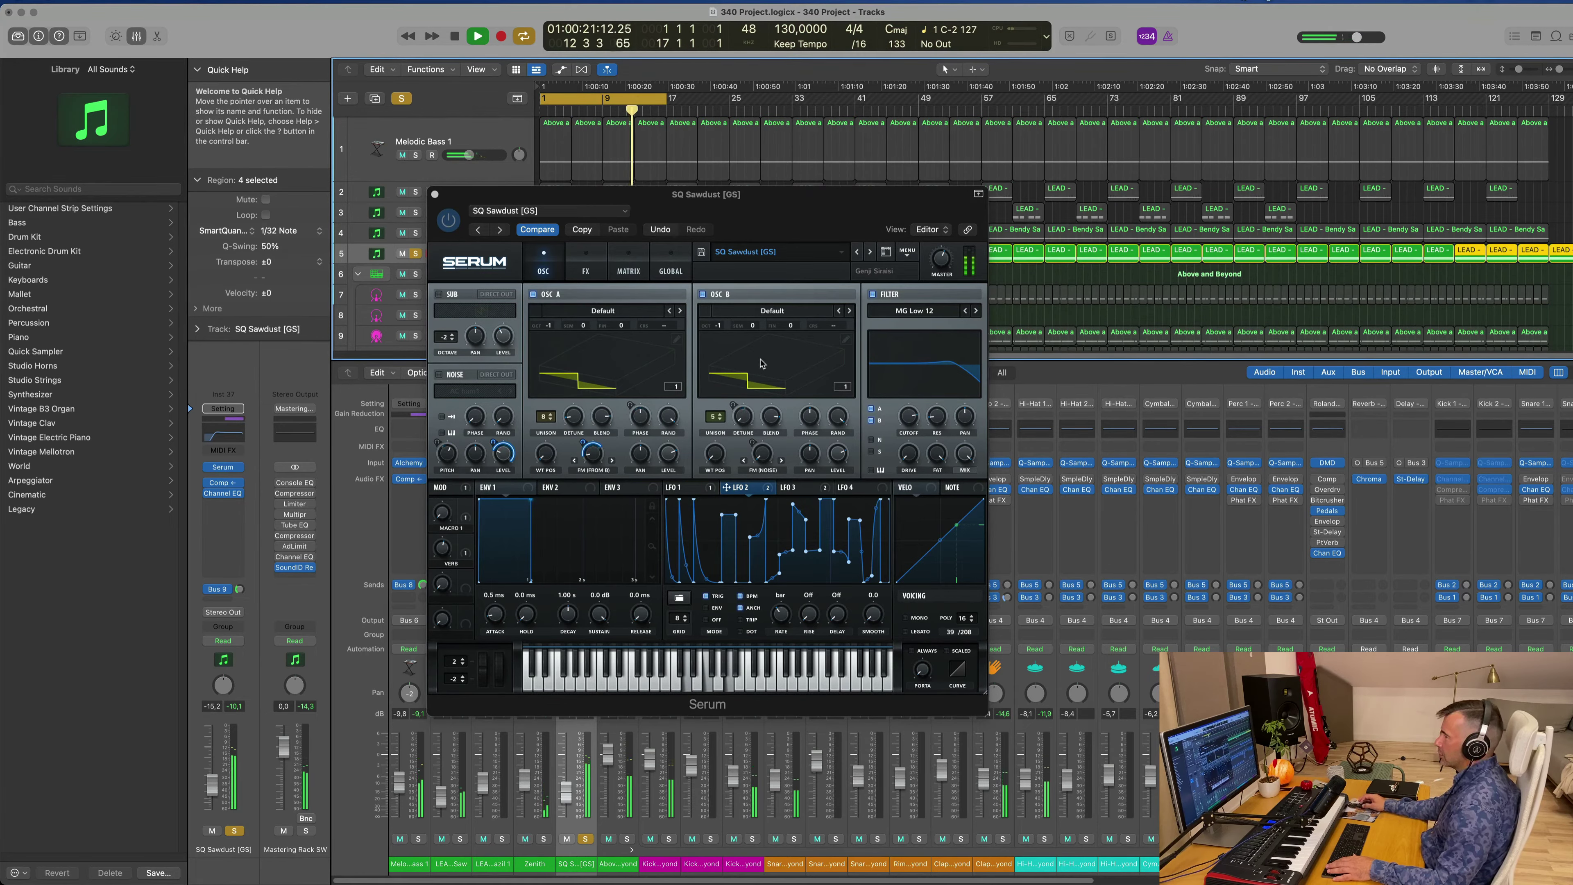
{"action": "left_click", "coordinate": [905, 426]}
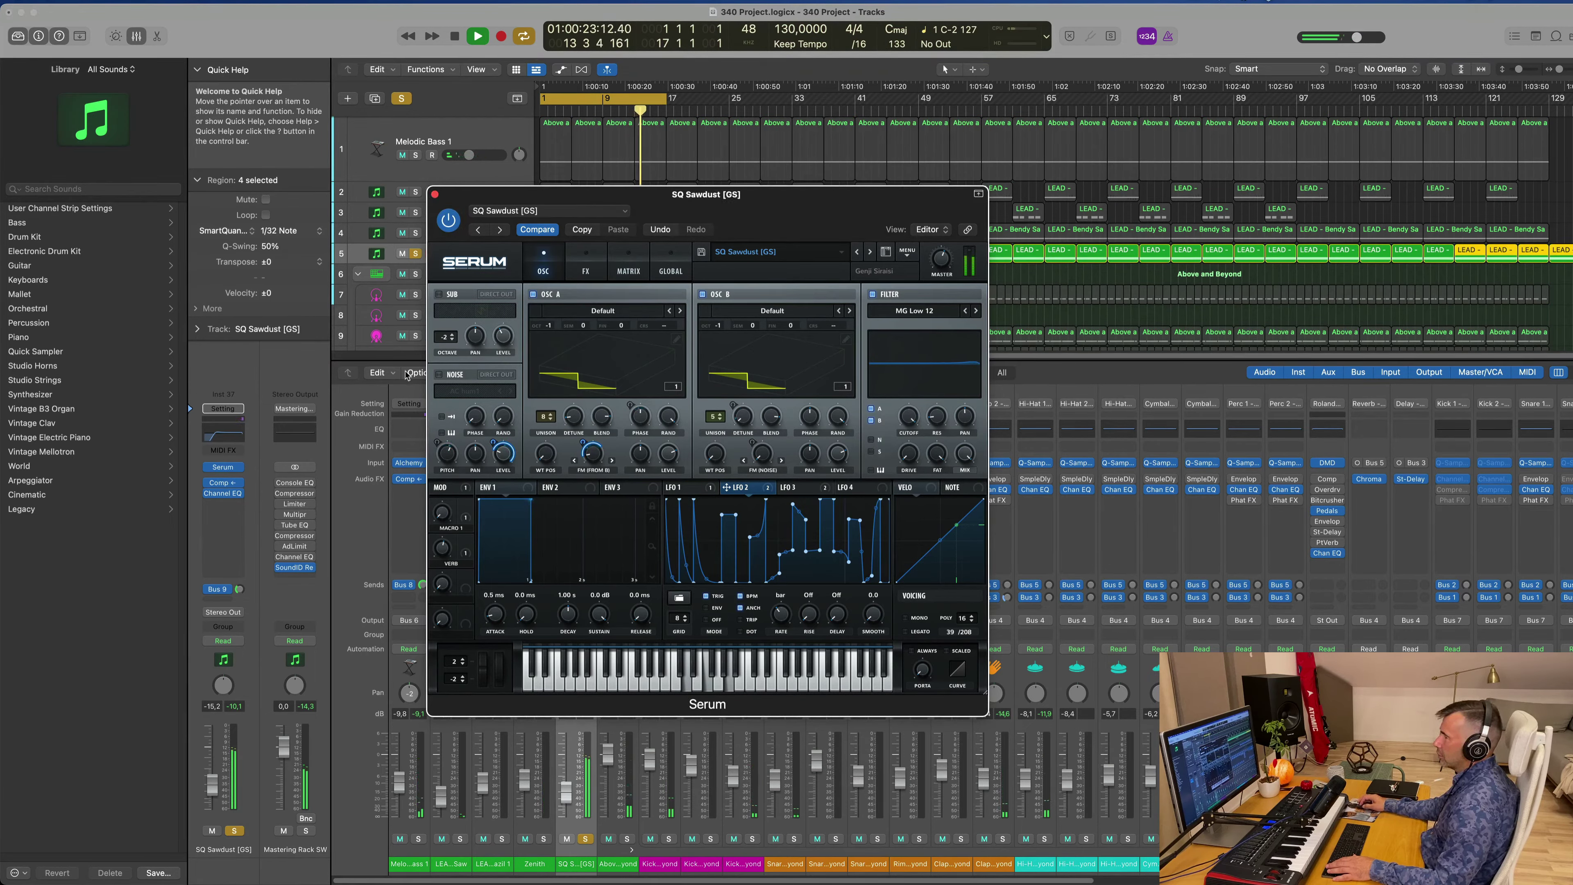
- Compare the sound with the AC hum1 noise oscillator on and off, leave it on, and set the noise level to about 14%
{"action": "left_click", "coordinate": [439, 375]}
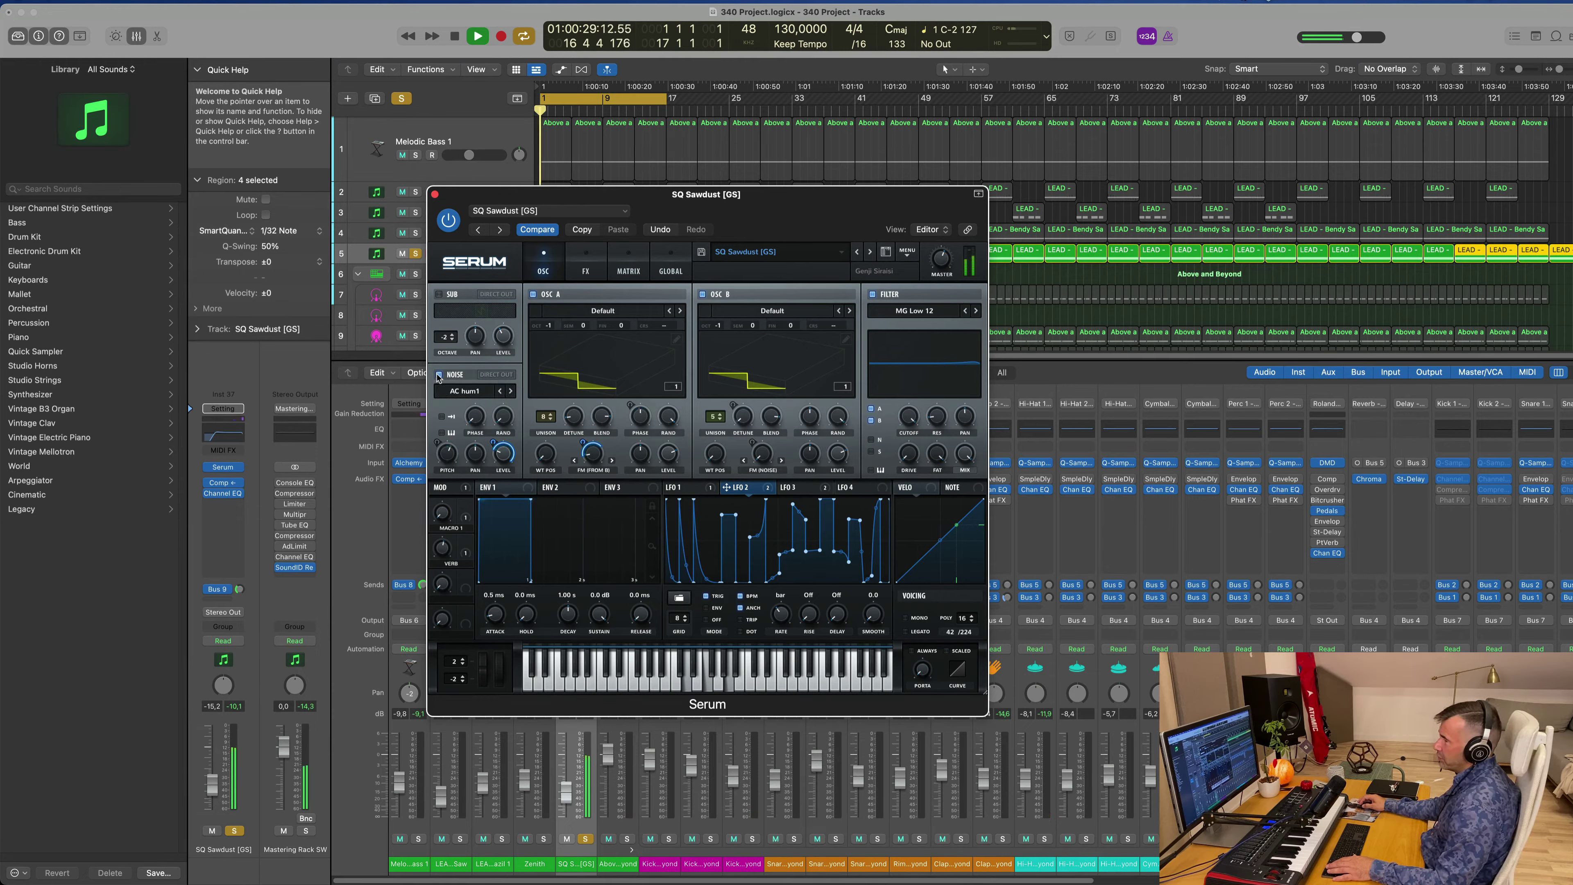
{"action": "left_click", "coordinate": [439, 375]}
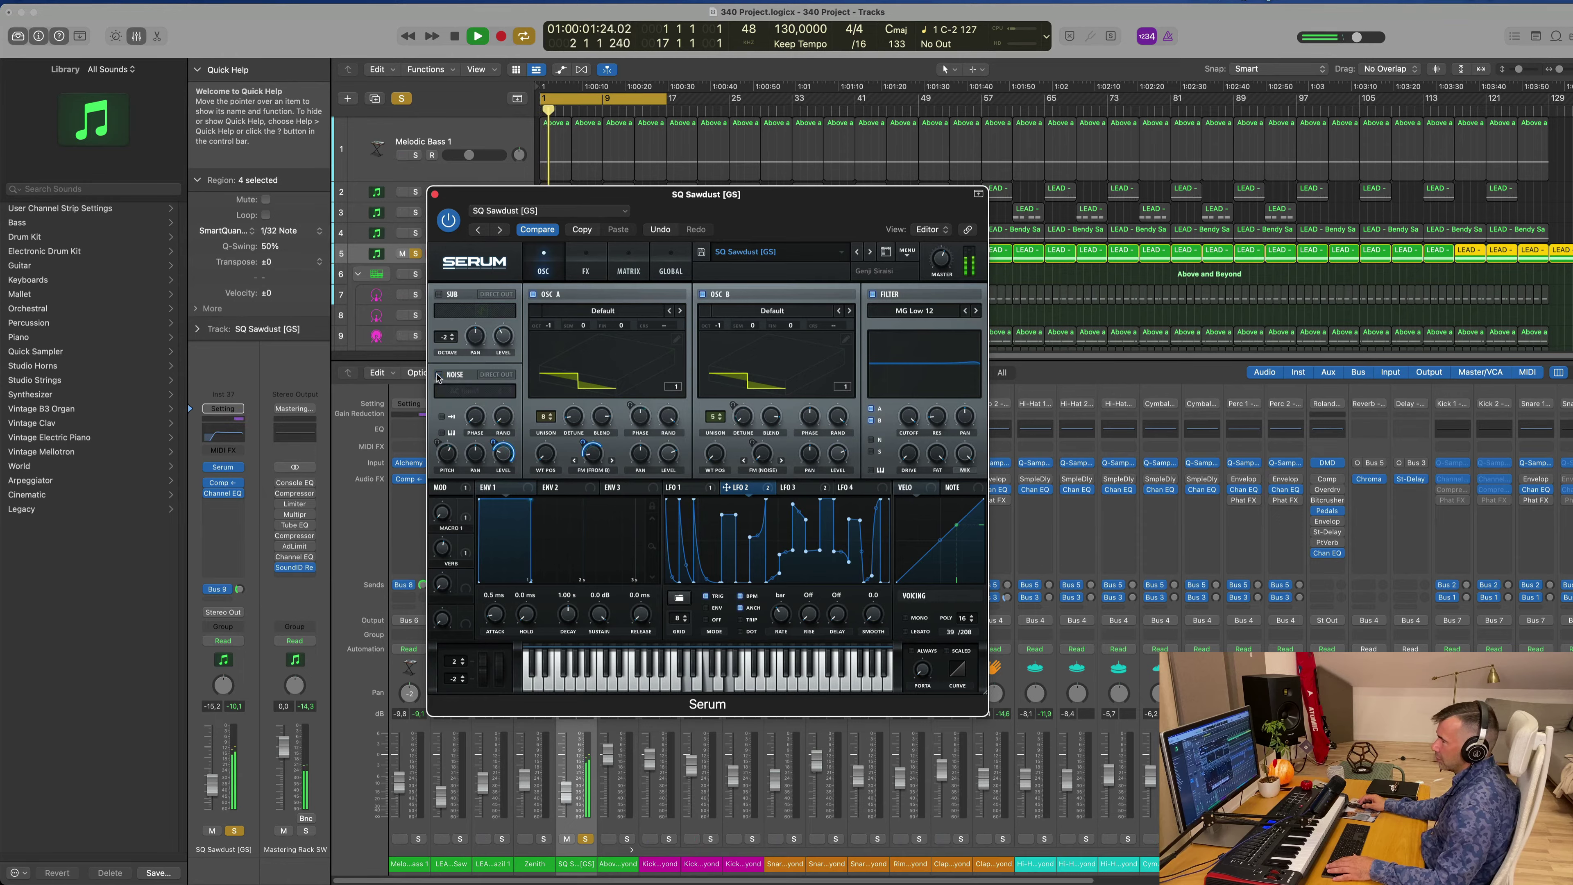
{"action": "left_click", "coordinate": [440, 374]}
{"action": "left_click_drag", "start_coordinate": [505, 457], "coordinate": [512, 406]}
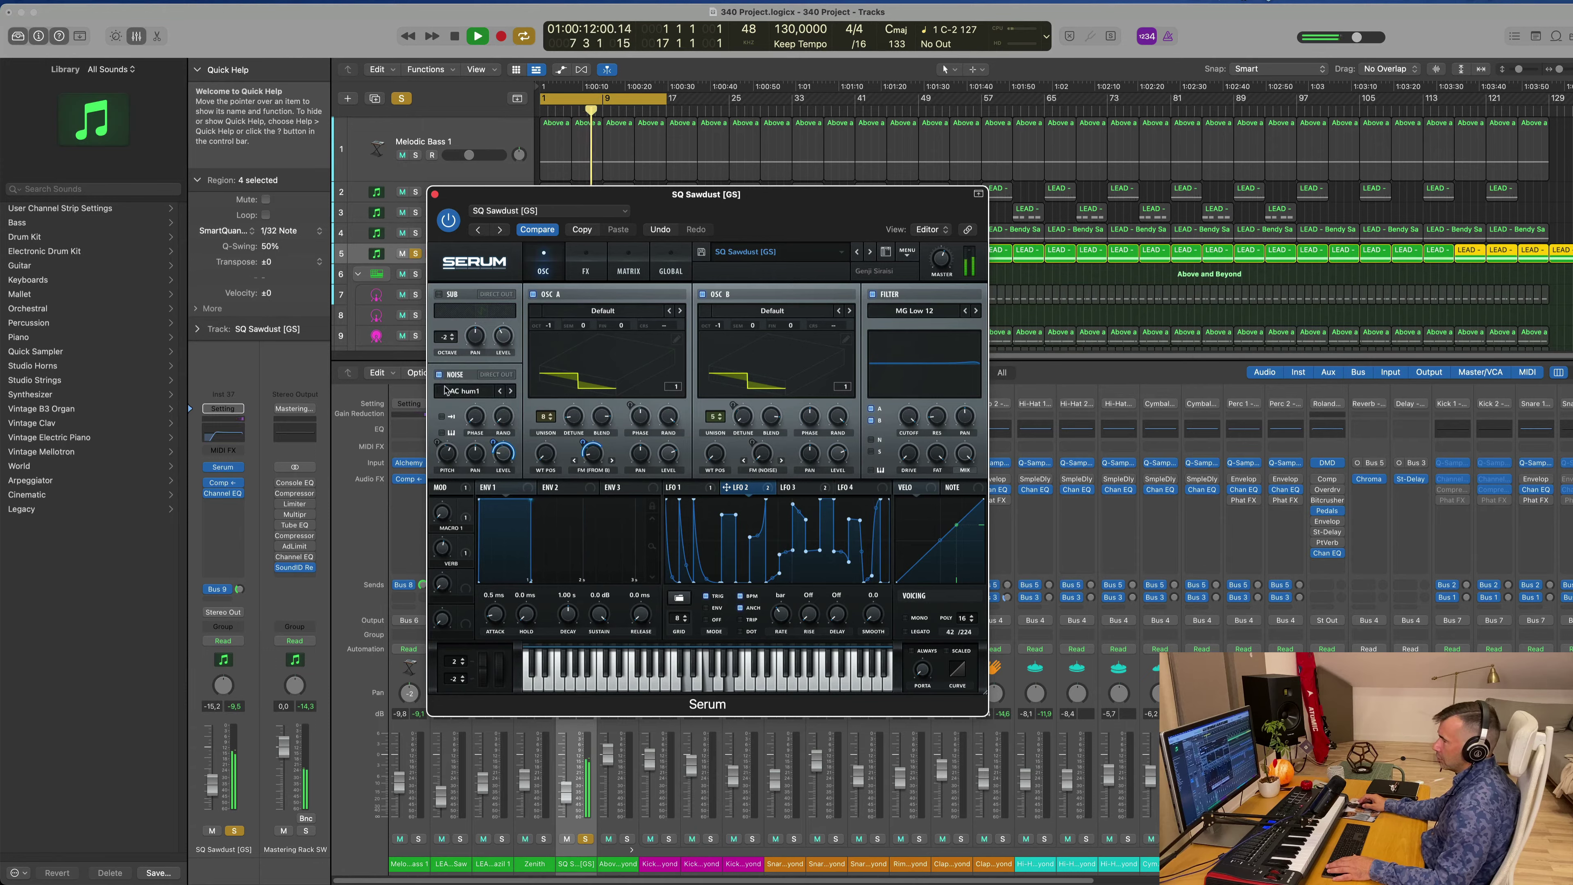
{"action": "left_click_drag", "start_coordinate": [501, 457], "coordinate": [502, 459]}
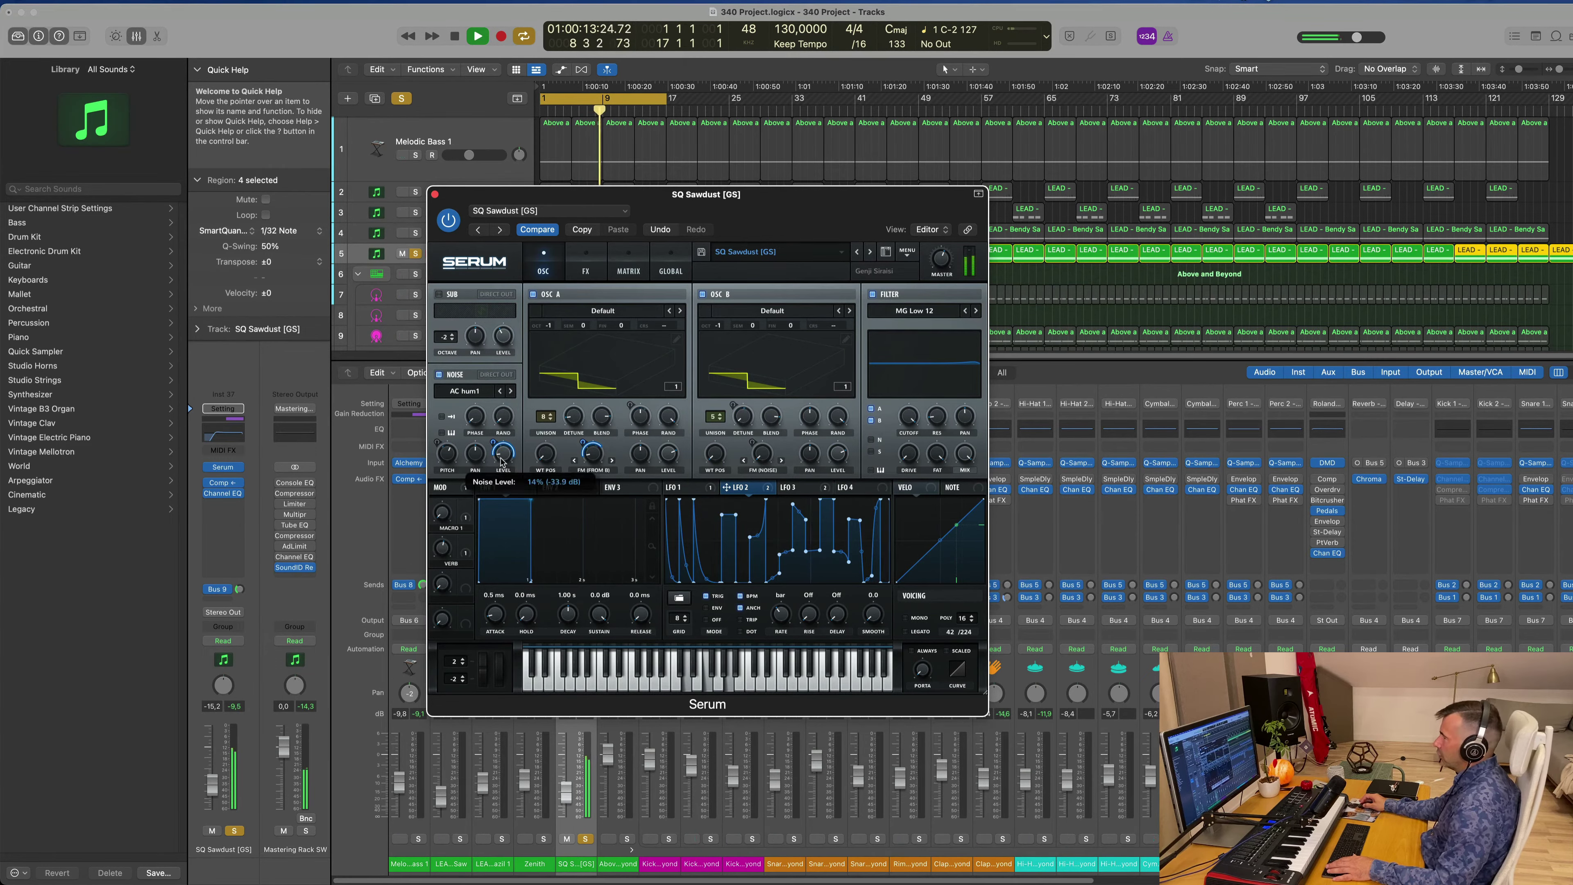
- Set the SQ Sawdust automation mode to Touch and record a downward filter cutoff sweep from the start of the song
{"action": "left_click_drag", "start_coordinate": [712, 199], "coordinate": [893, 209]}
{"action": "key", "text": "Return"}
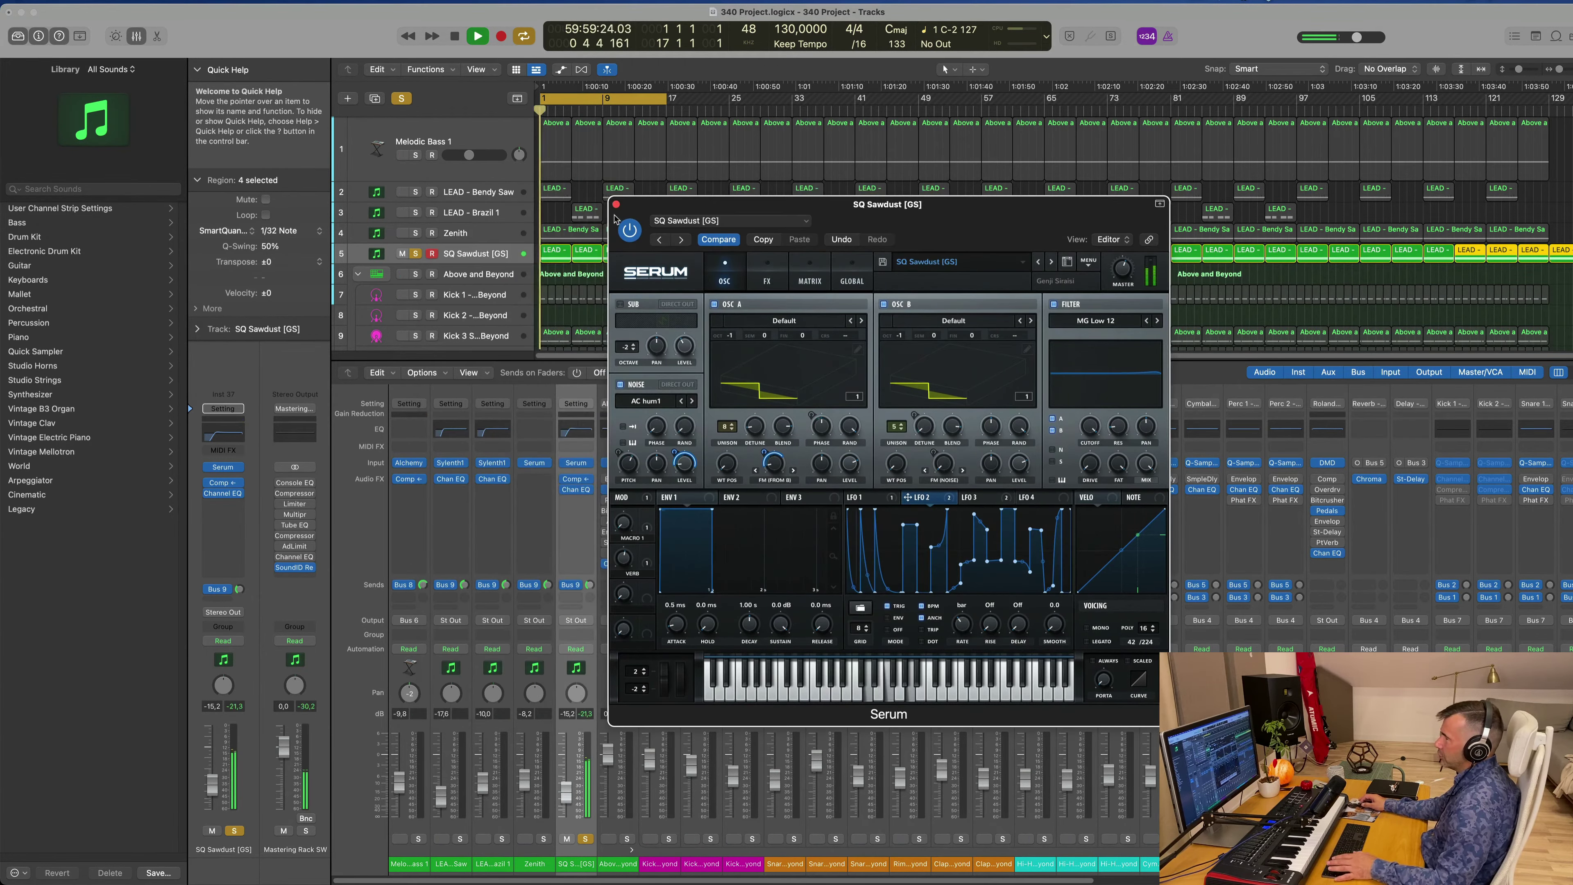
{"action": "left_click", "coordinate": [223, 640]}
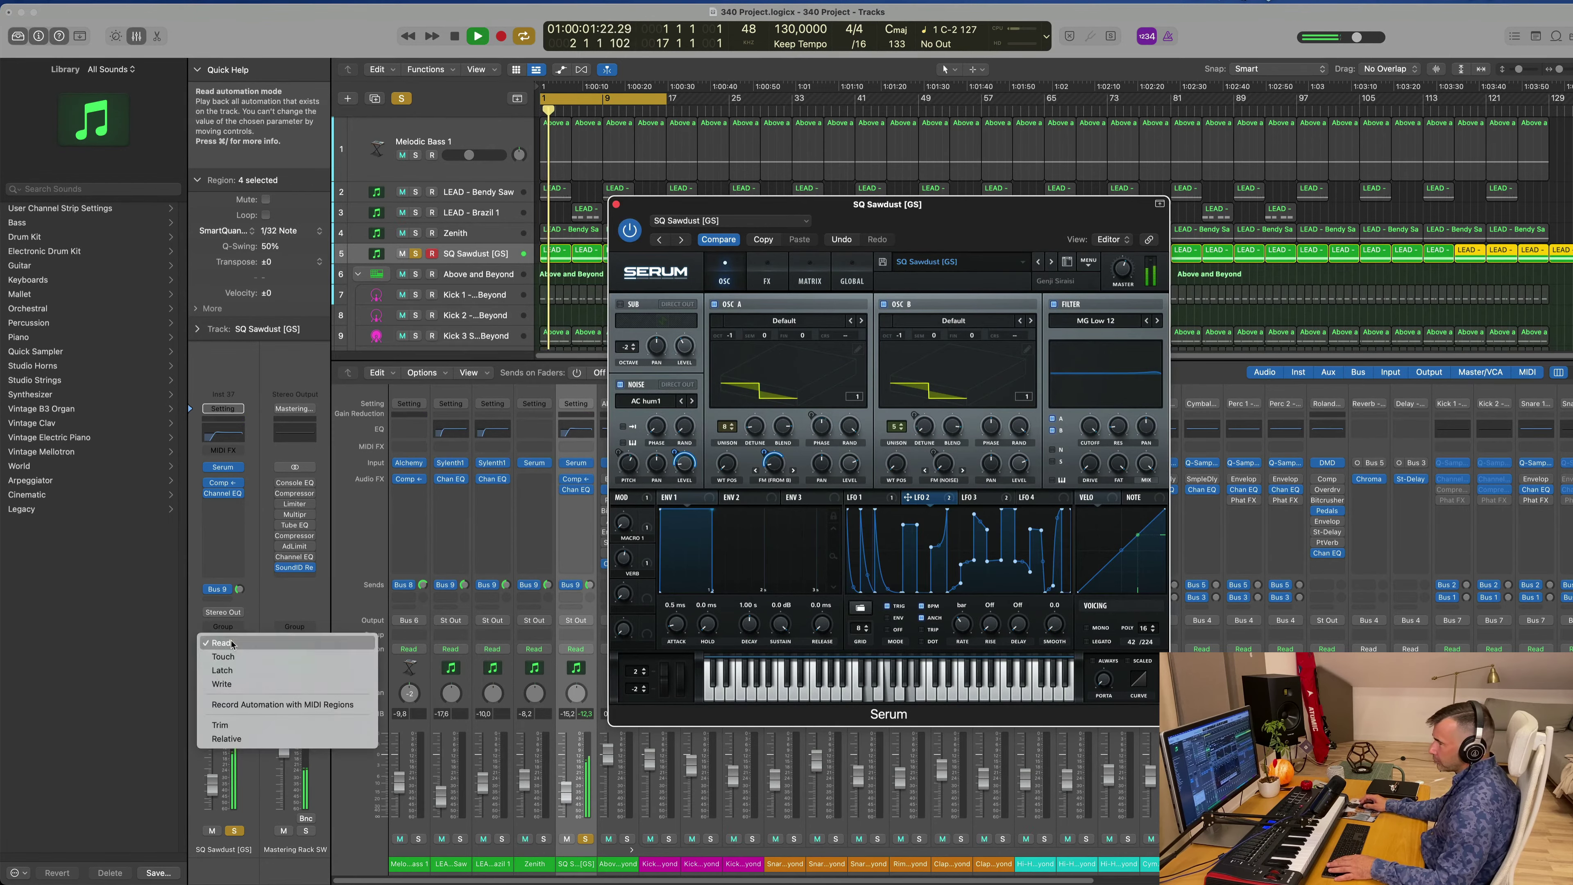
{"action": "left_click", "coordinate": [229, 652]}
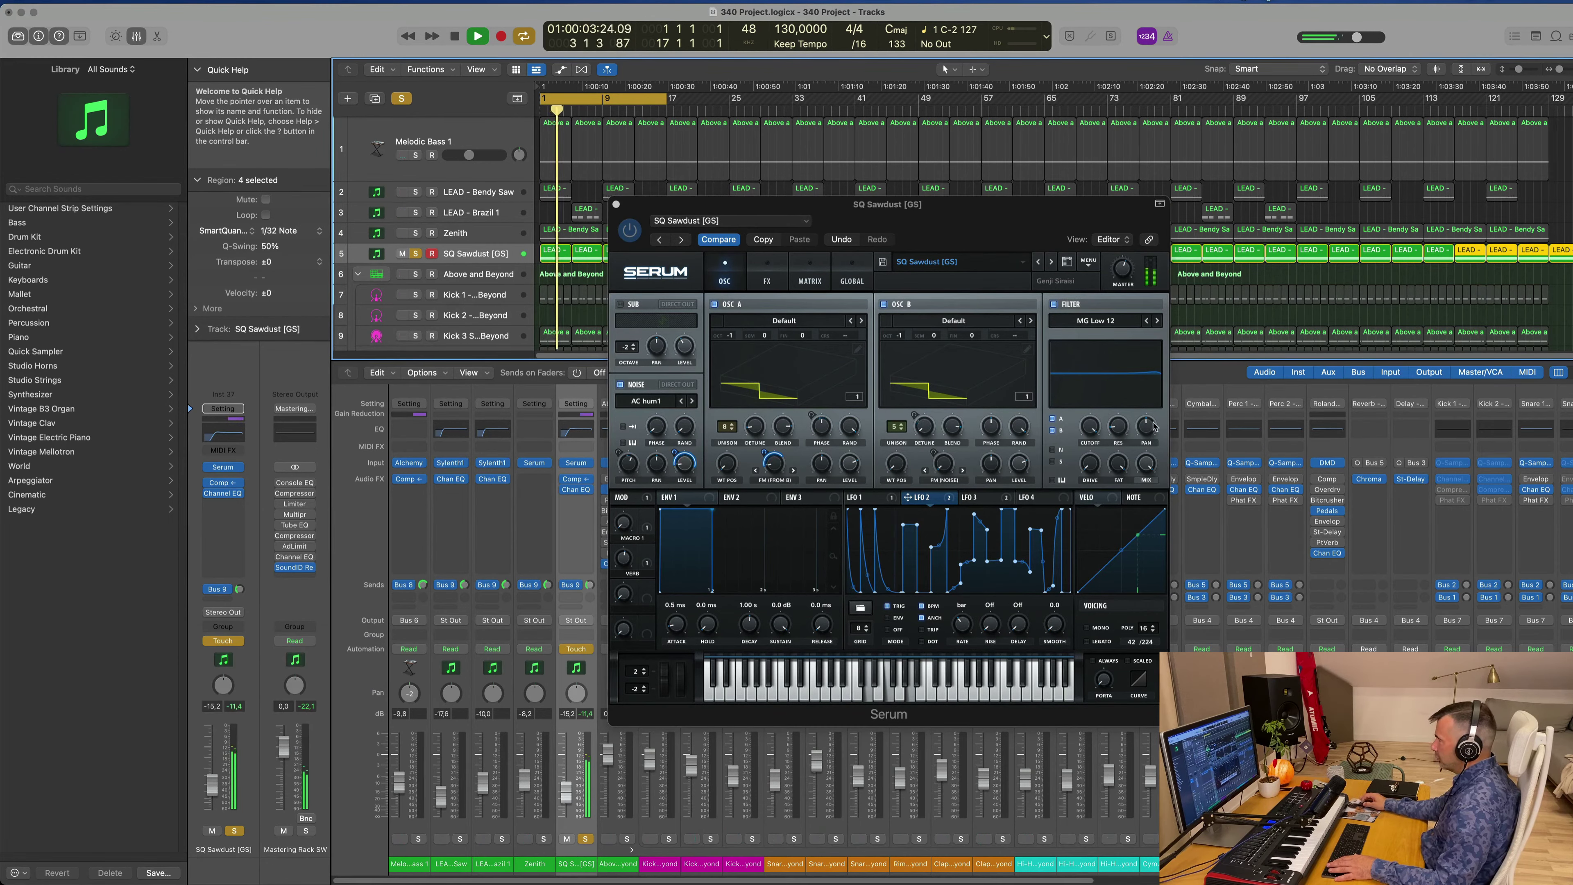
{"action": "left_click_drag", "start_coordinate": [1091, 429], "coordinate": [1089, 489]}
{"action": "key", "text": "space"}
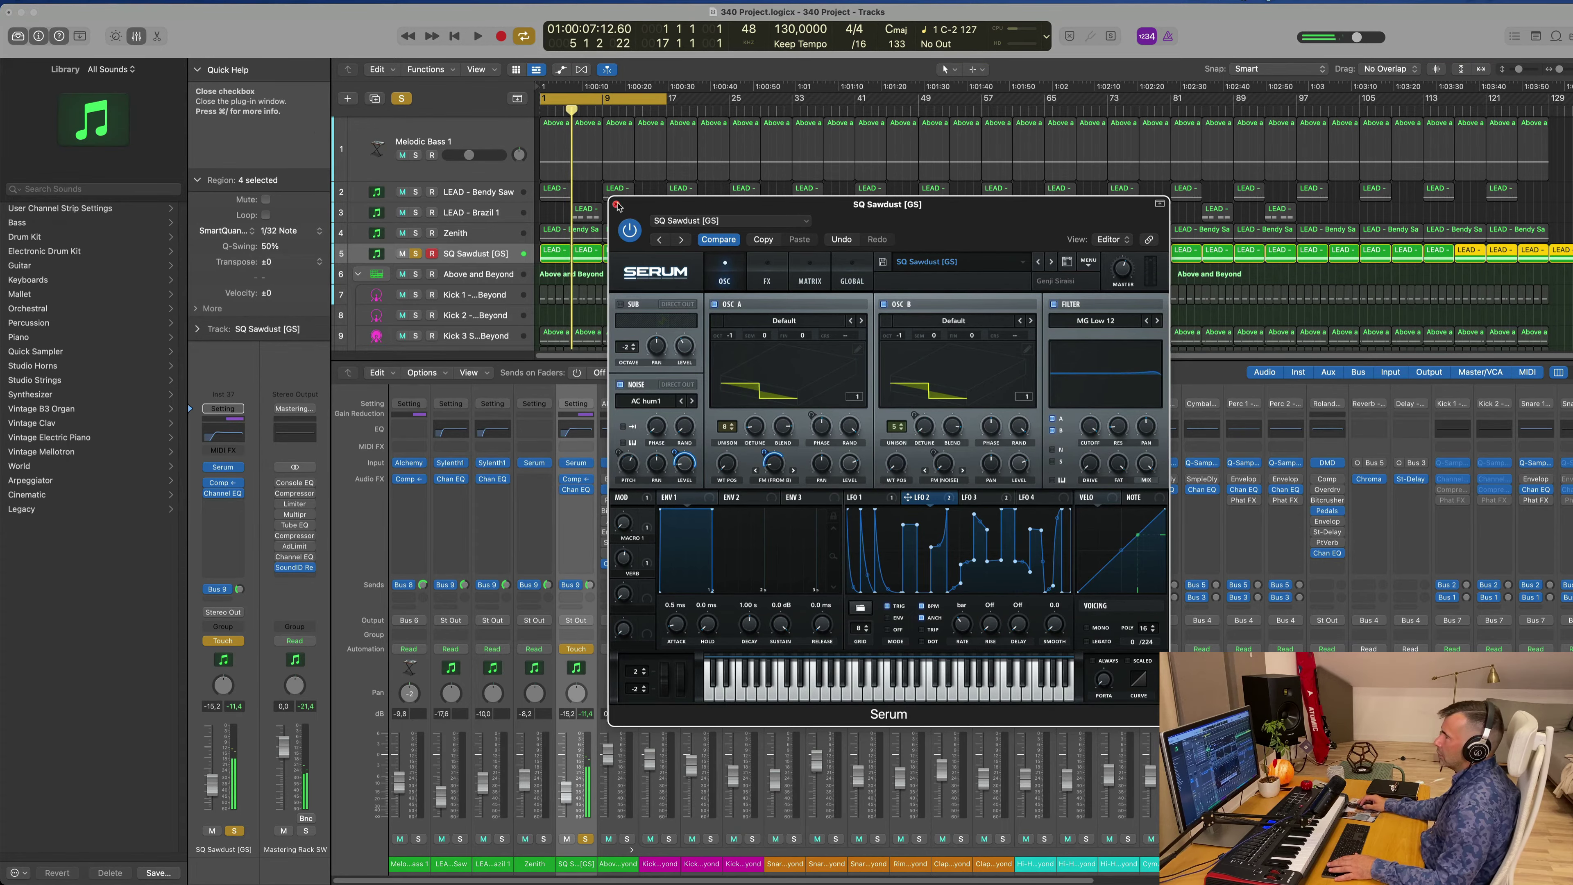
- Close Serum, take SQ Sawdust out of solo, and show filter cutoff automation on its enlarged track during playback
{"action": "key", "text": "v"}
{"action": "left_click", "coordinate": [415, 254]}
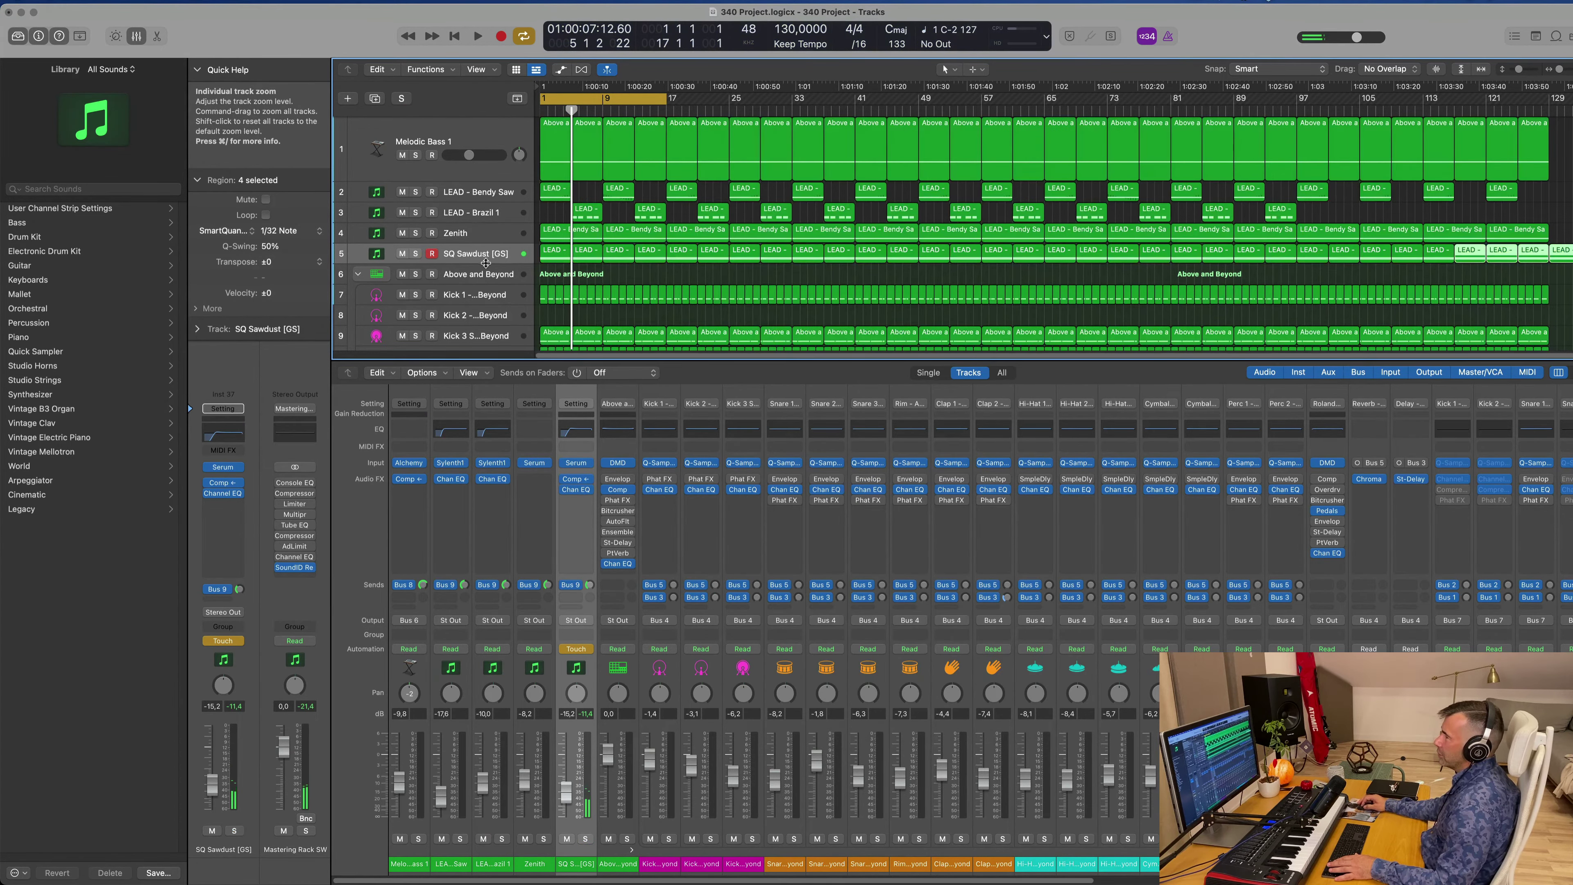
{"action": "left_click_drag", "start_coordinate": [484, 264], "coordinate": [484, 354]}
{"action": "left_click", "coordinate": [494, 303]}
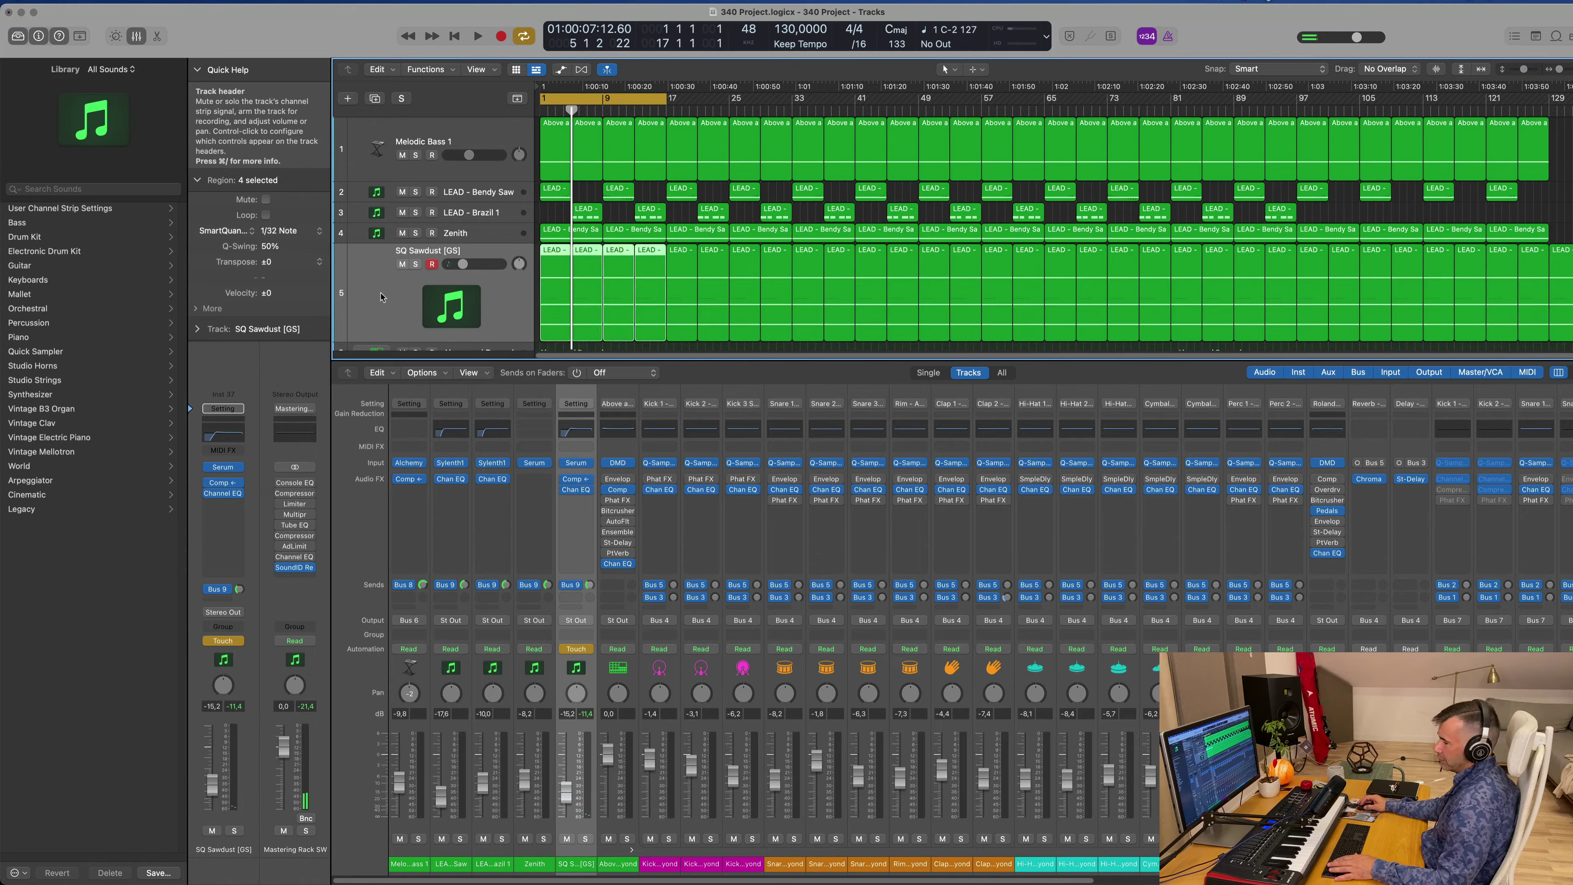
{"action": "key", "text": "a"}
{"action": "key", "text": "space"}
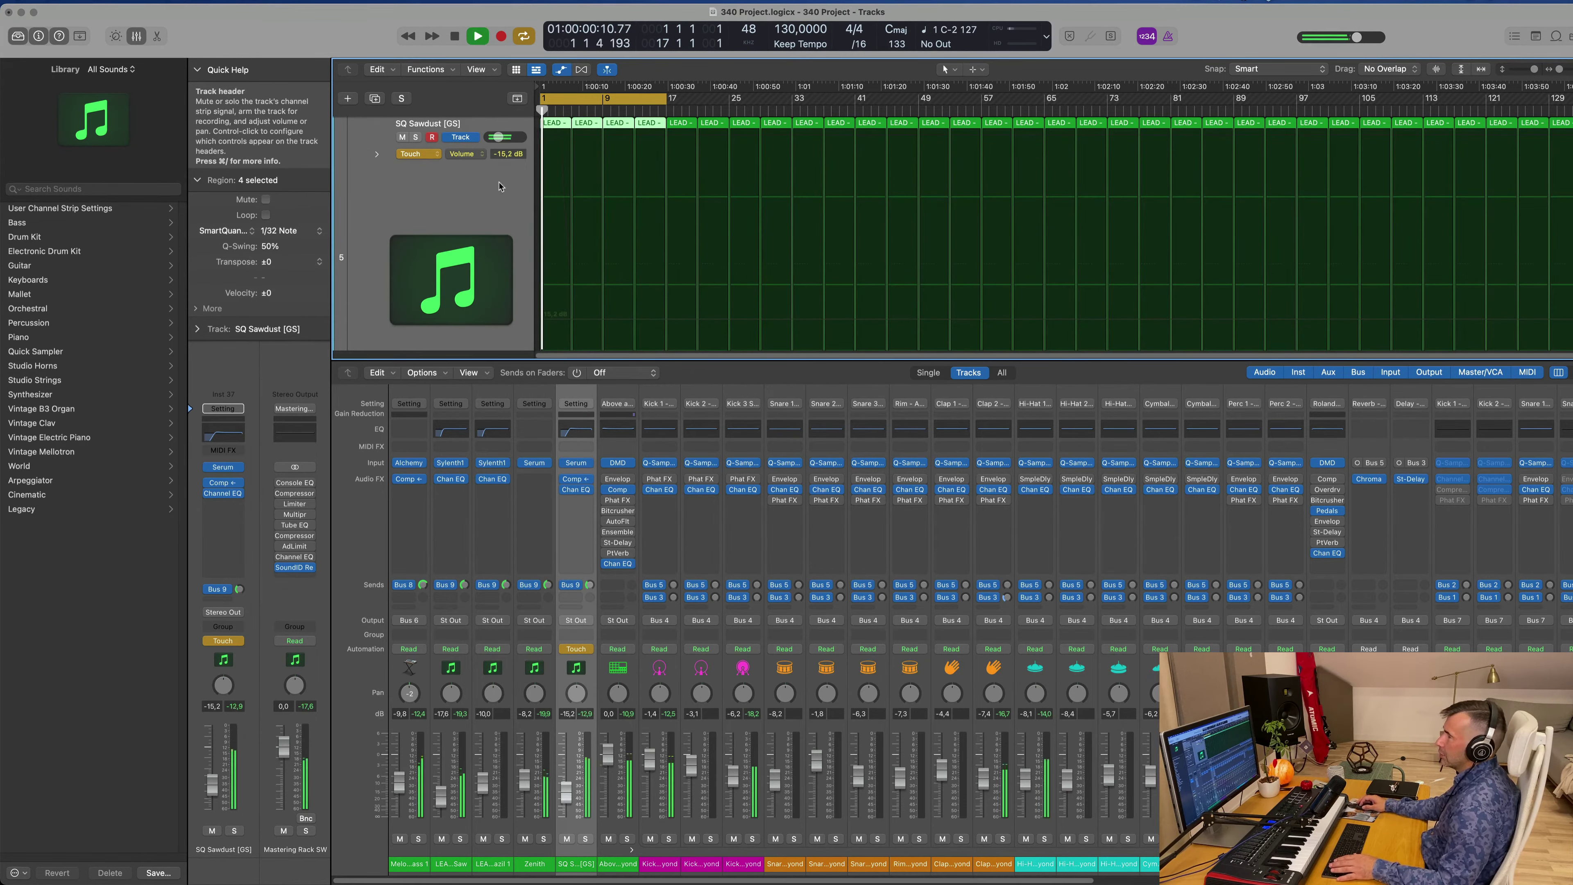
{"action": "left_click", "coordinate": [465, 153]}
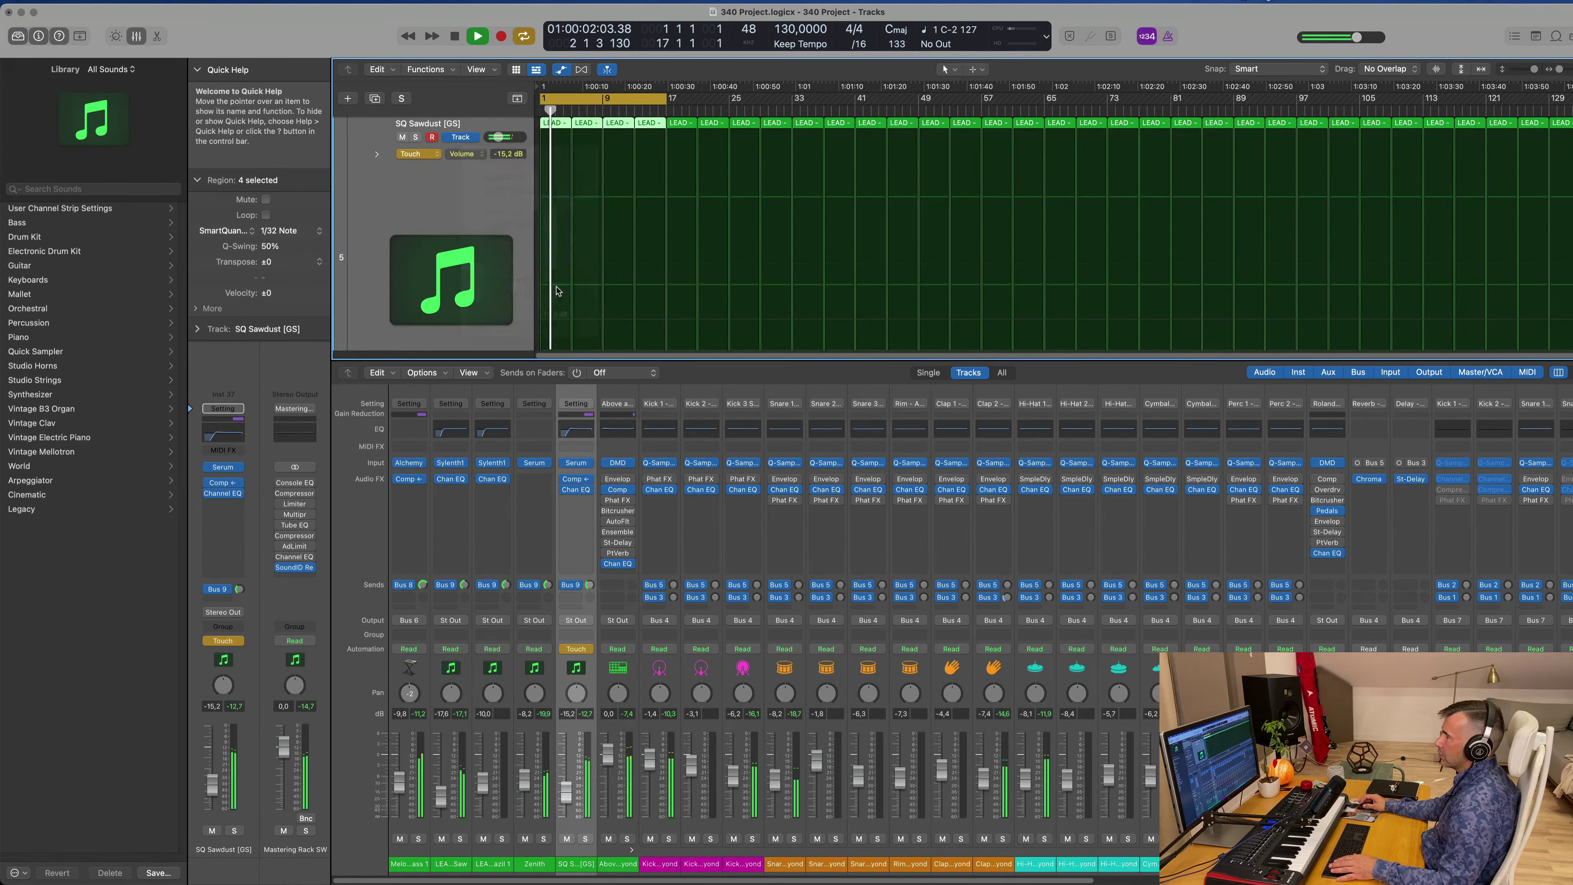
- Replace the recorded sweep with a filter cutoff ramp rising from about 540 Hz at bar 1 to 19310 Hz at bar 17
{"action": "scroll", "coordinate": [604, 263], "scroll_direction": "down", "scroll_amount": 1}
{"action": "scroll", "coordinate": [607, 252], "scroll_direction": "up", "scroll_amount": 5}
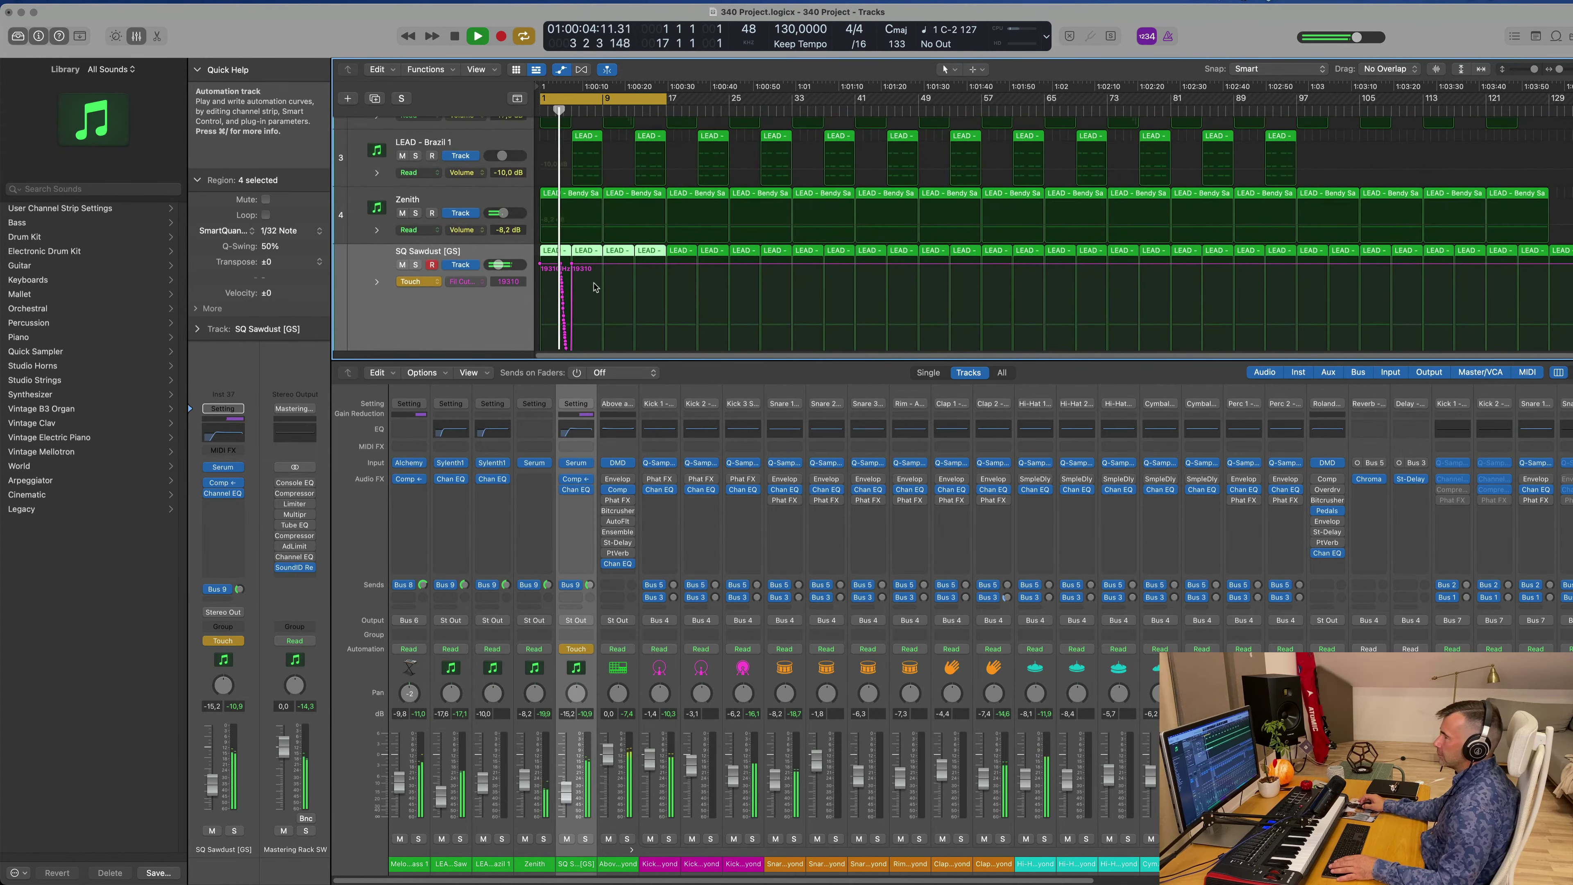
{"action": "left_click_drag", "start_coordinate": [525, 265], "coordinate": [514, 265]}
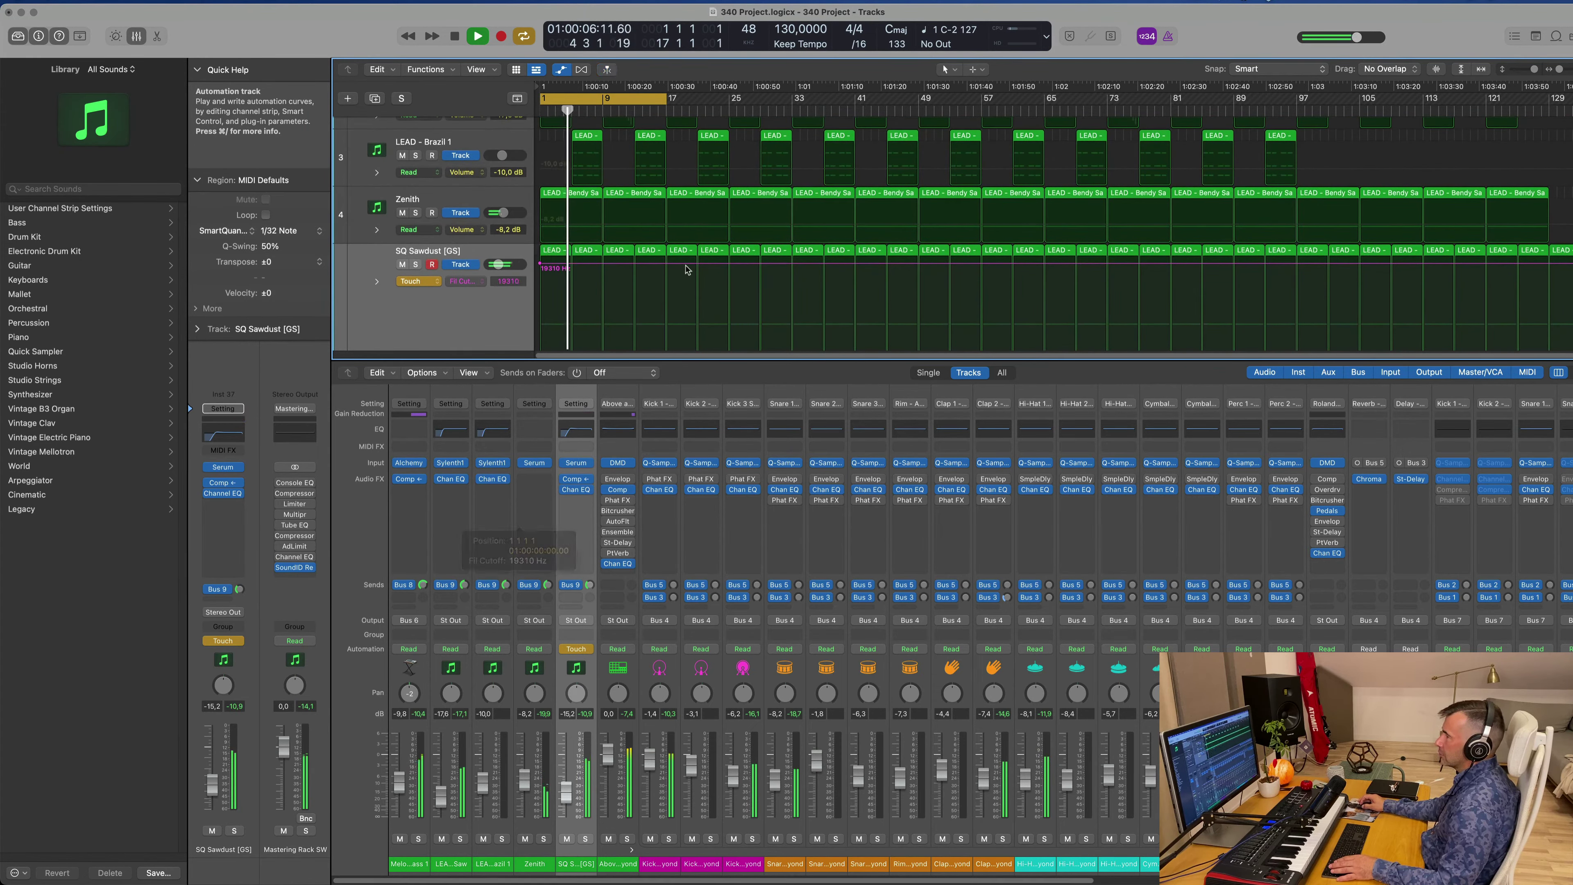
{"action": "scroll", "coordinate": [657, 273], "scroll_direction": "down", "scroll_amount": 1}
{"action": "left_click", "coordinate": [668, 231]}
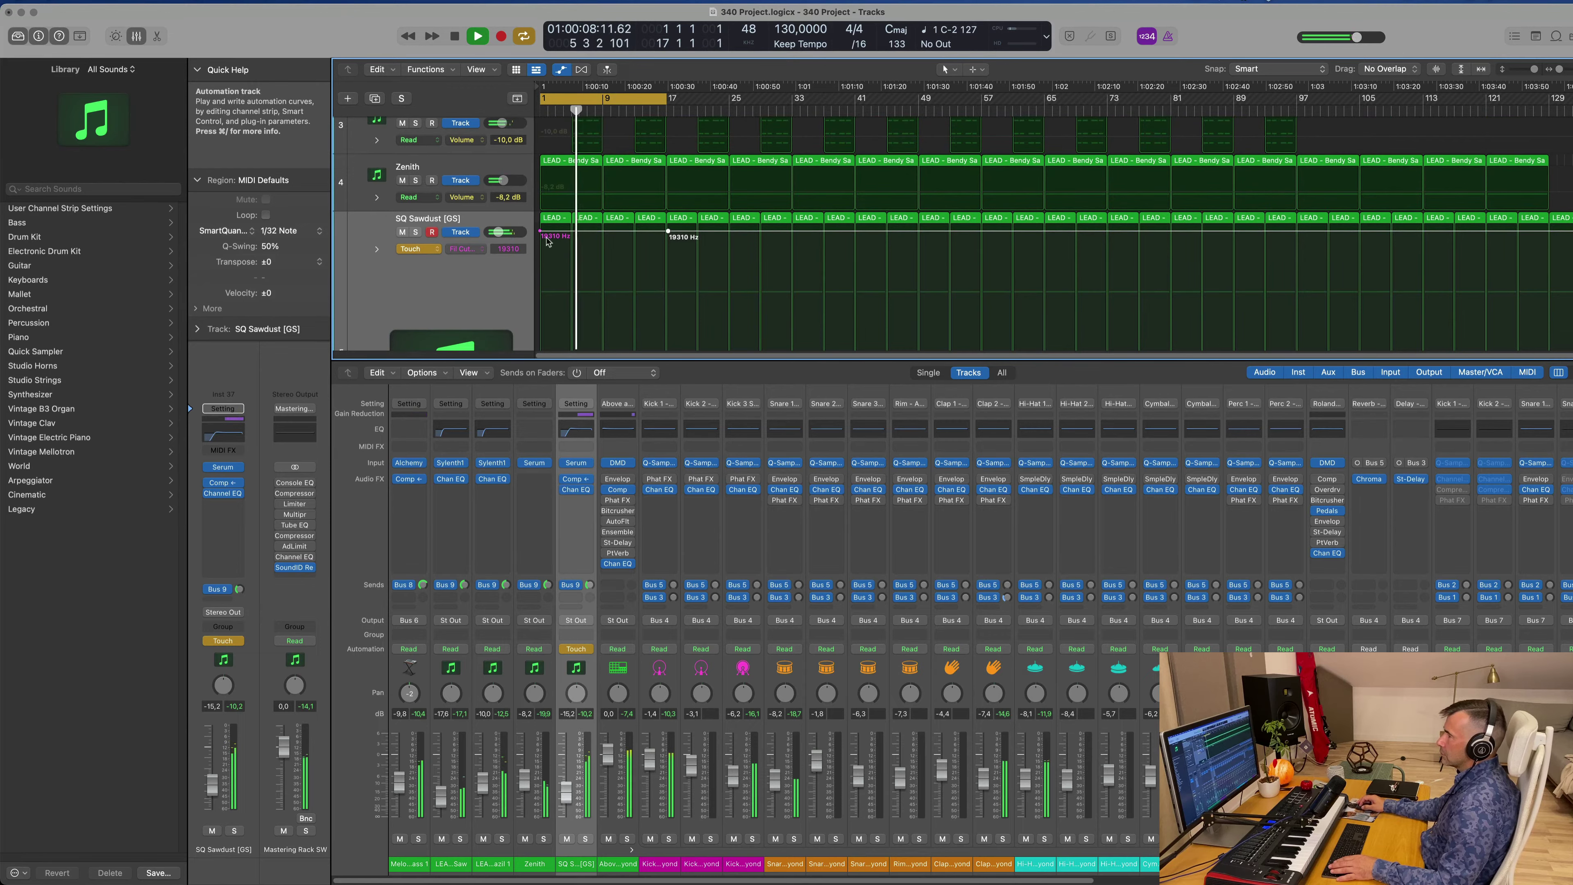
{"action": "left_click_drag", "start_coordinate": [541, 234], "coordinate": [540, 341]}
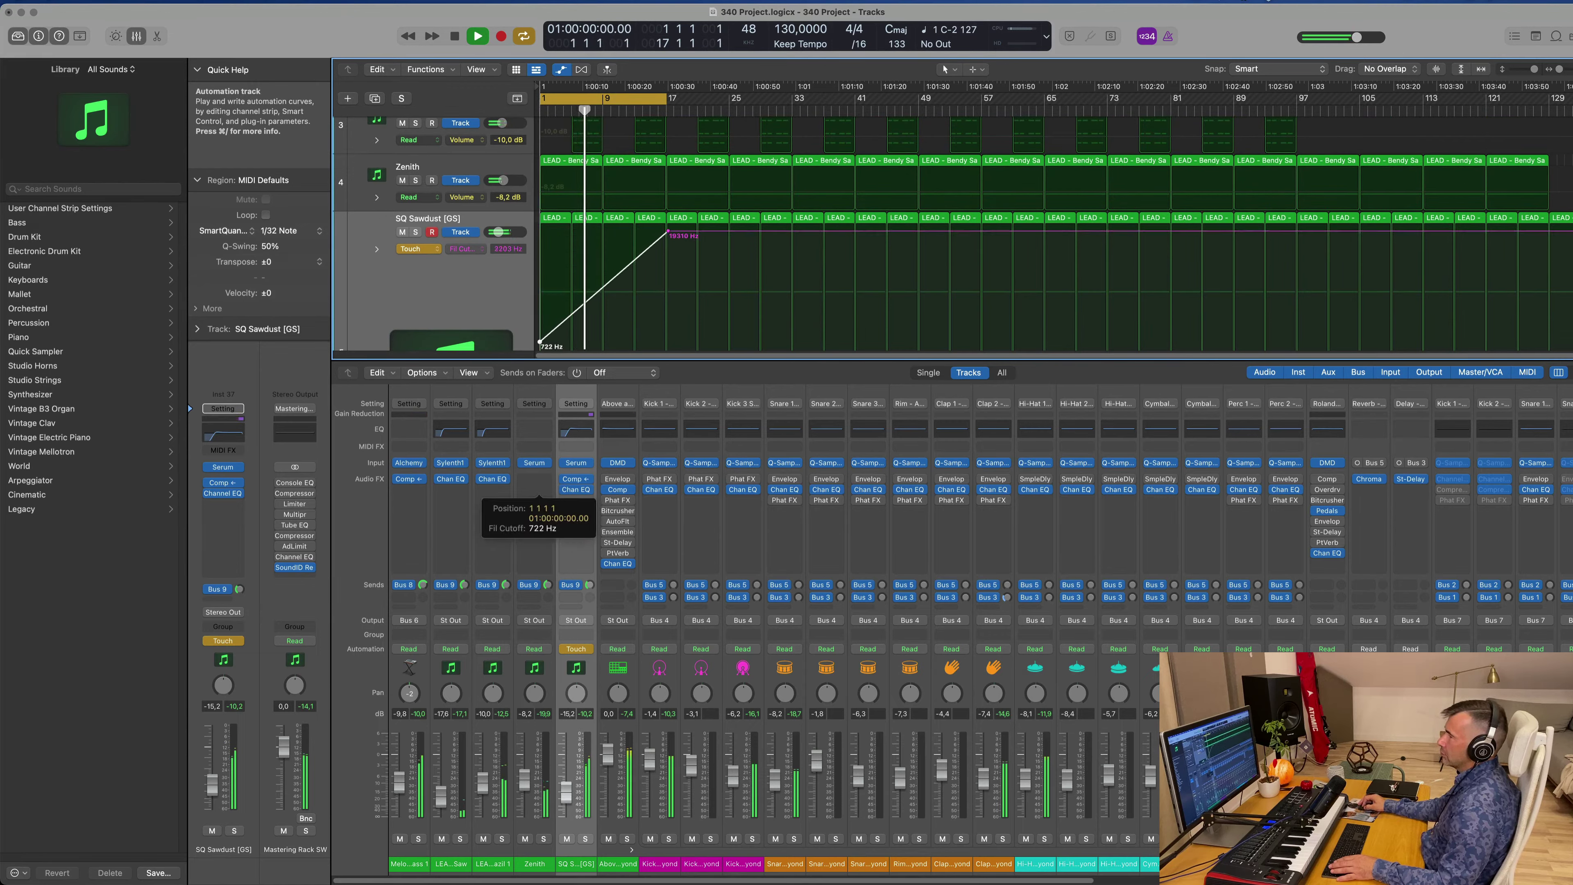
- Set the SQ Sawdust automation mode to Read and hide the mixer to show the whole arrangement
{"action": "left_click", "coordinate": [419, 249]}
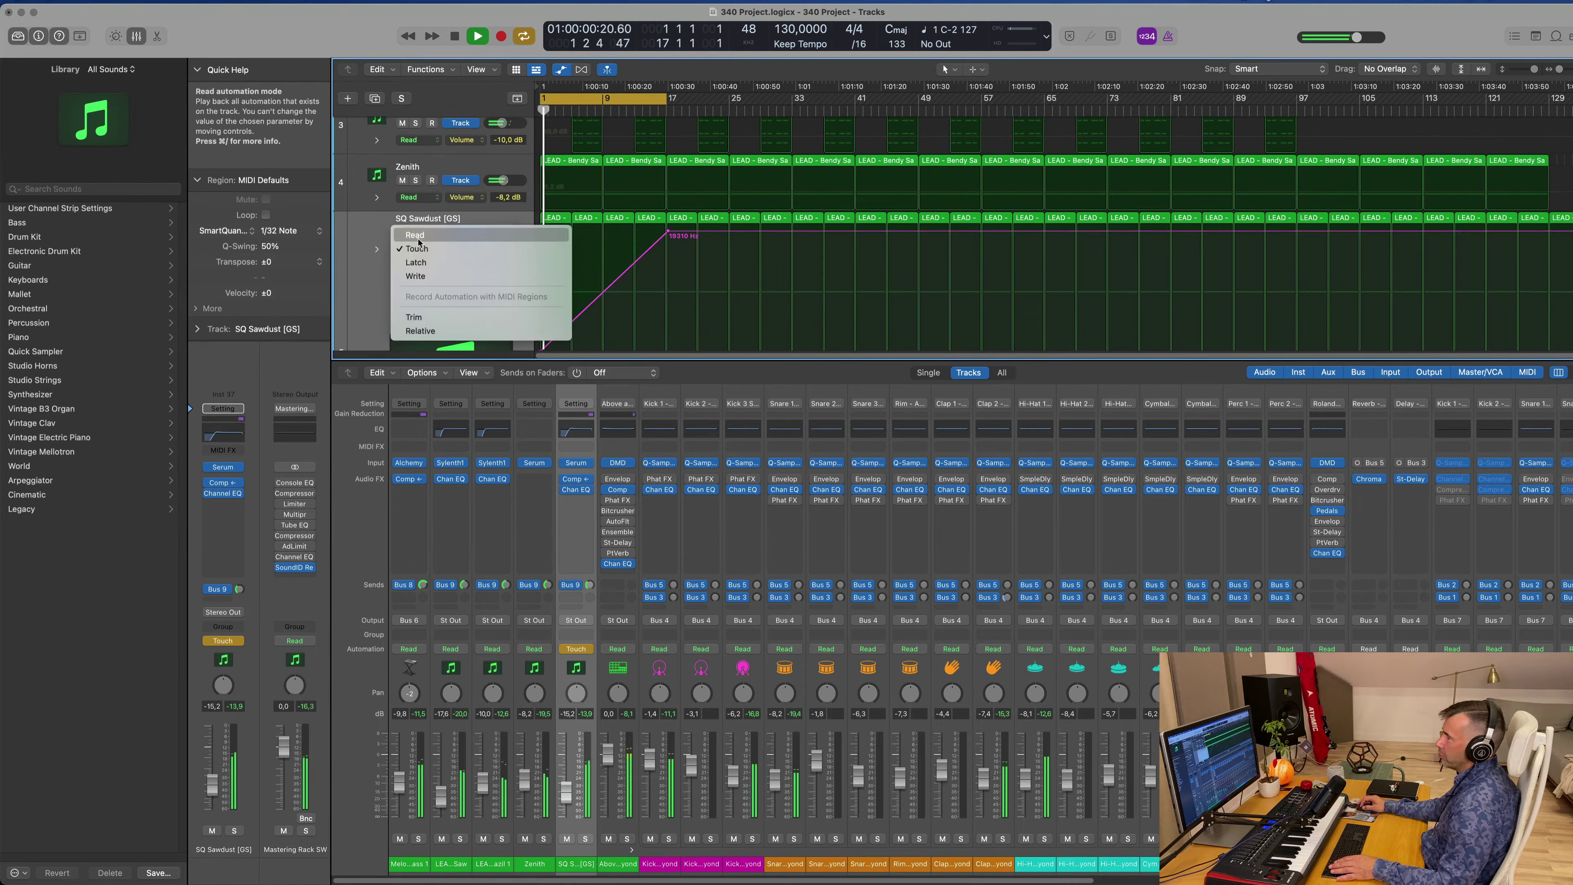
{"action": "left_click", "coordinate": [414, 234]}
{"action": "key", "text": "x"}
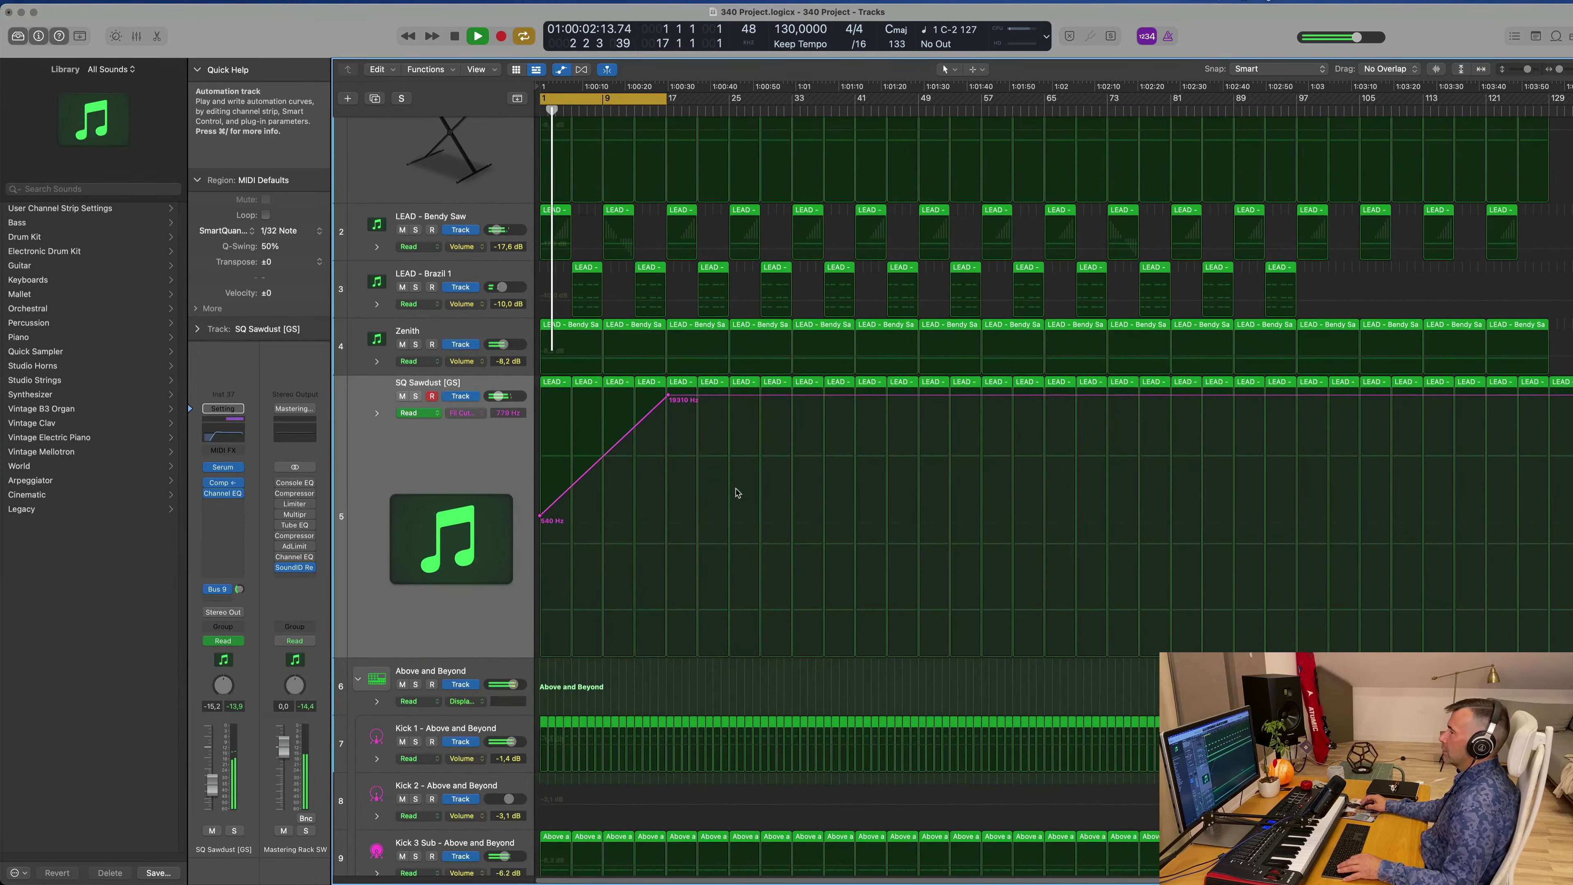
{"action": "key", "text": "x"}
{"action": "key", "text": "x"}
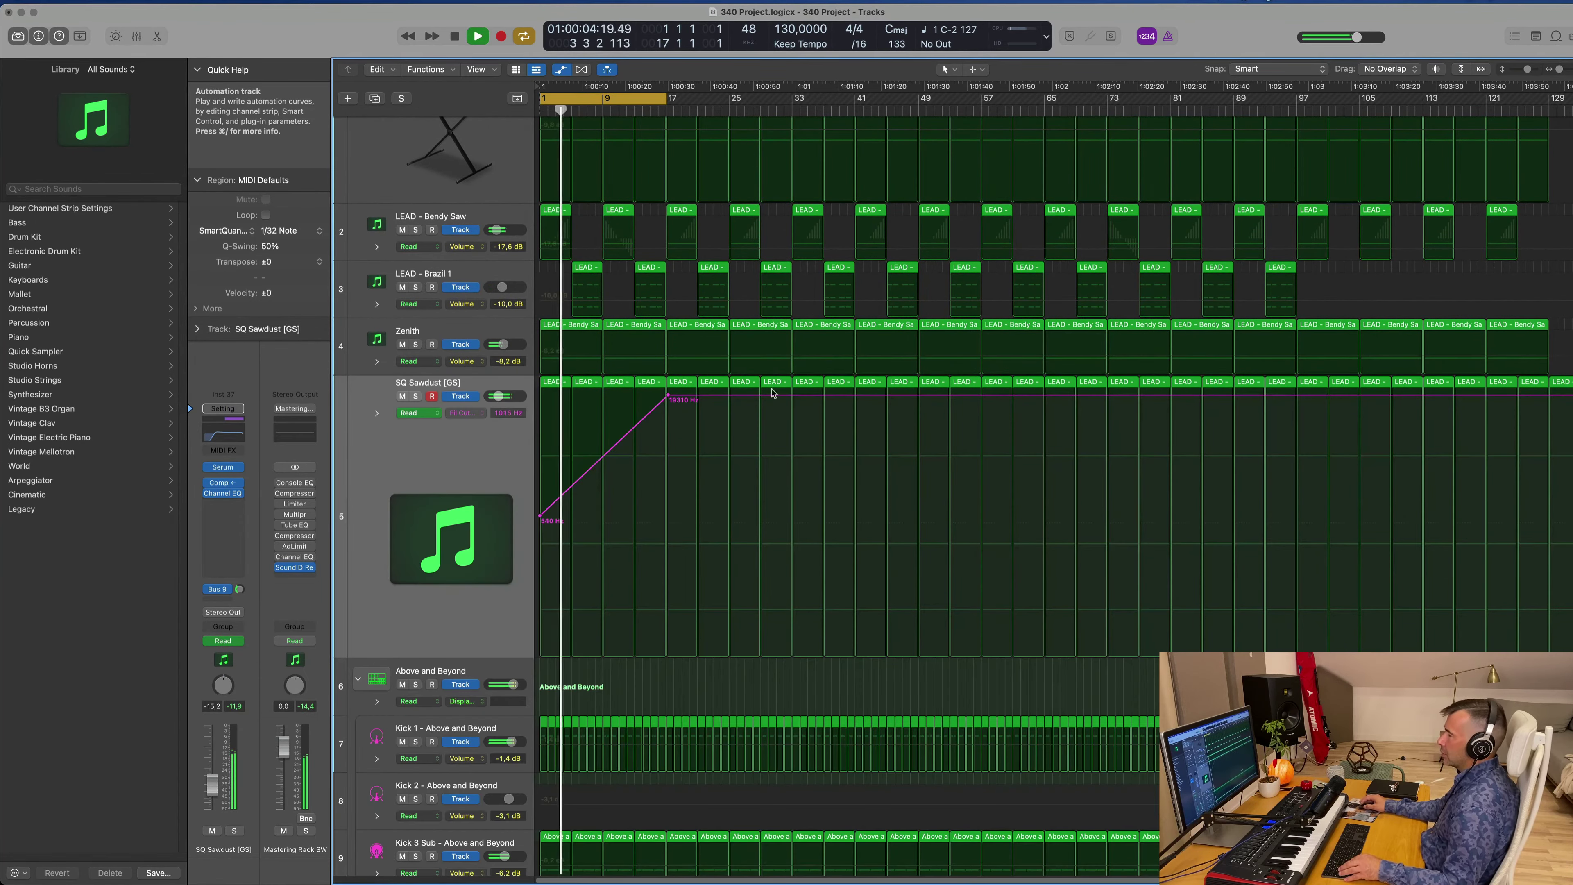
{"action": "scroll", "coordinate": [773, 361], "scroll_direction": "down", "scroll_amount": 10}
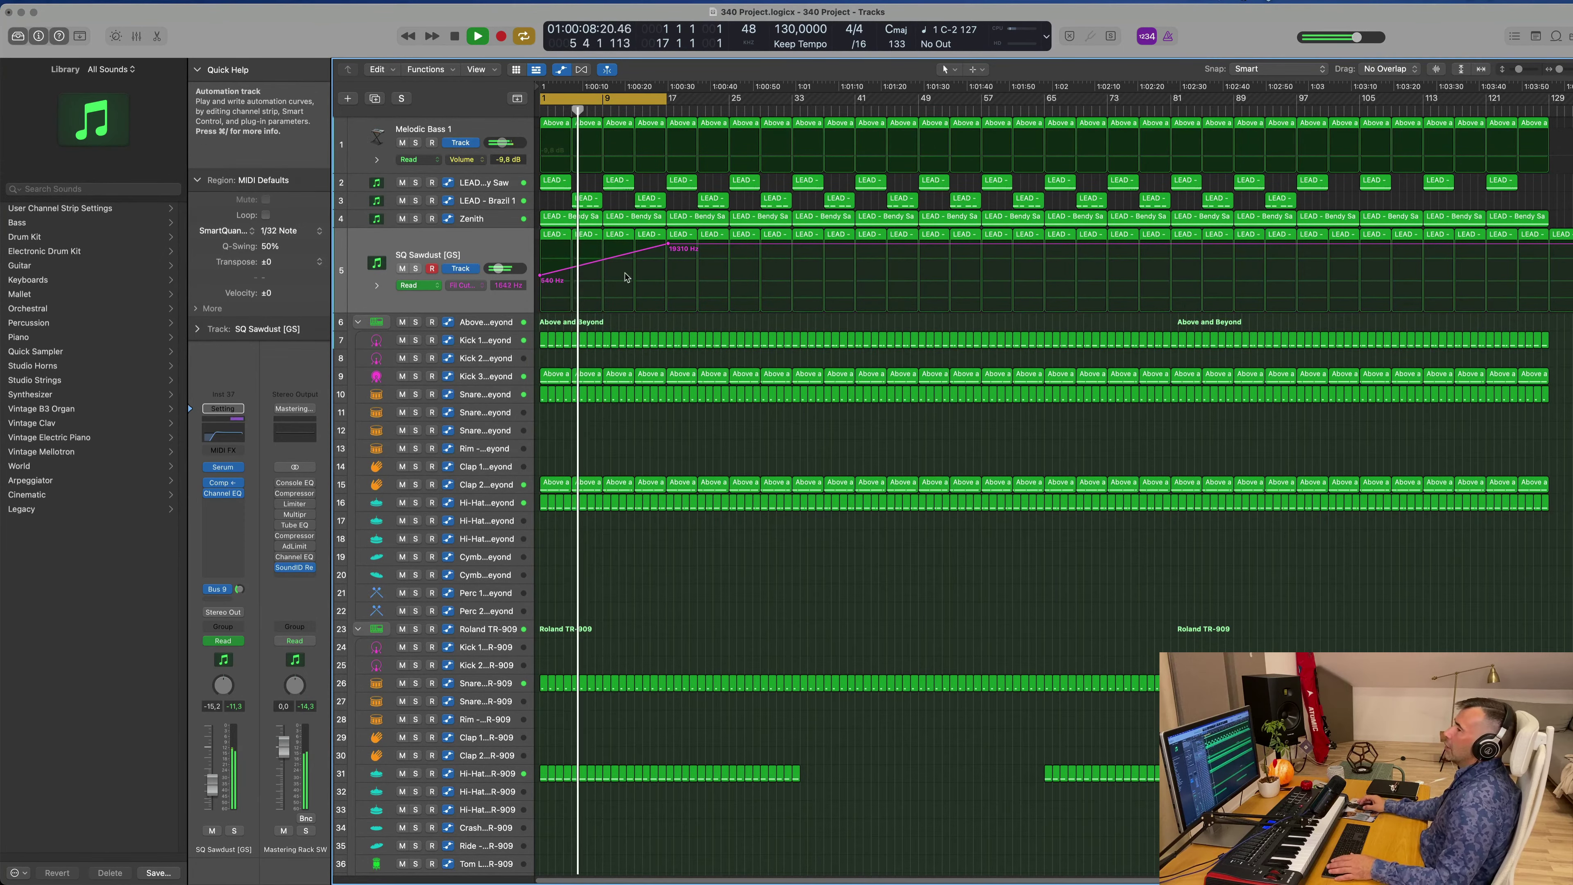
- Duplicate the SQ Sawdust track with its settings onto a new empty track below it
{"action": "left_click", "coordinate": [342, 273]}
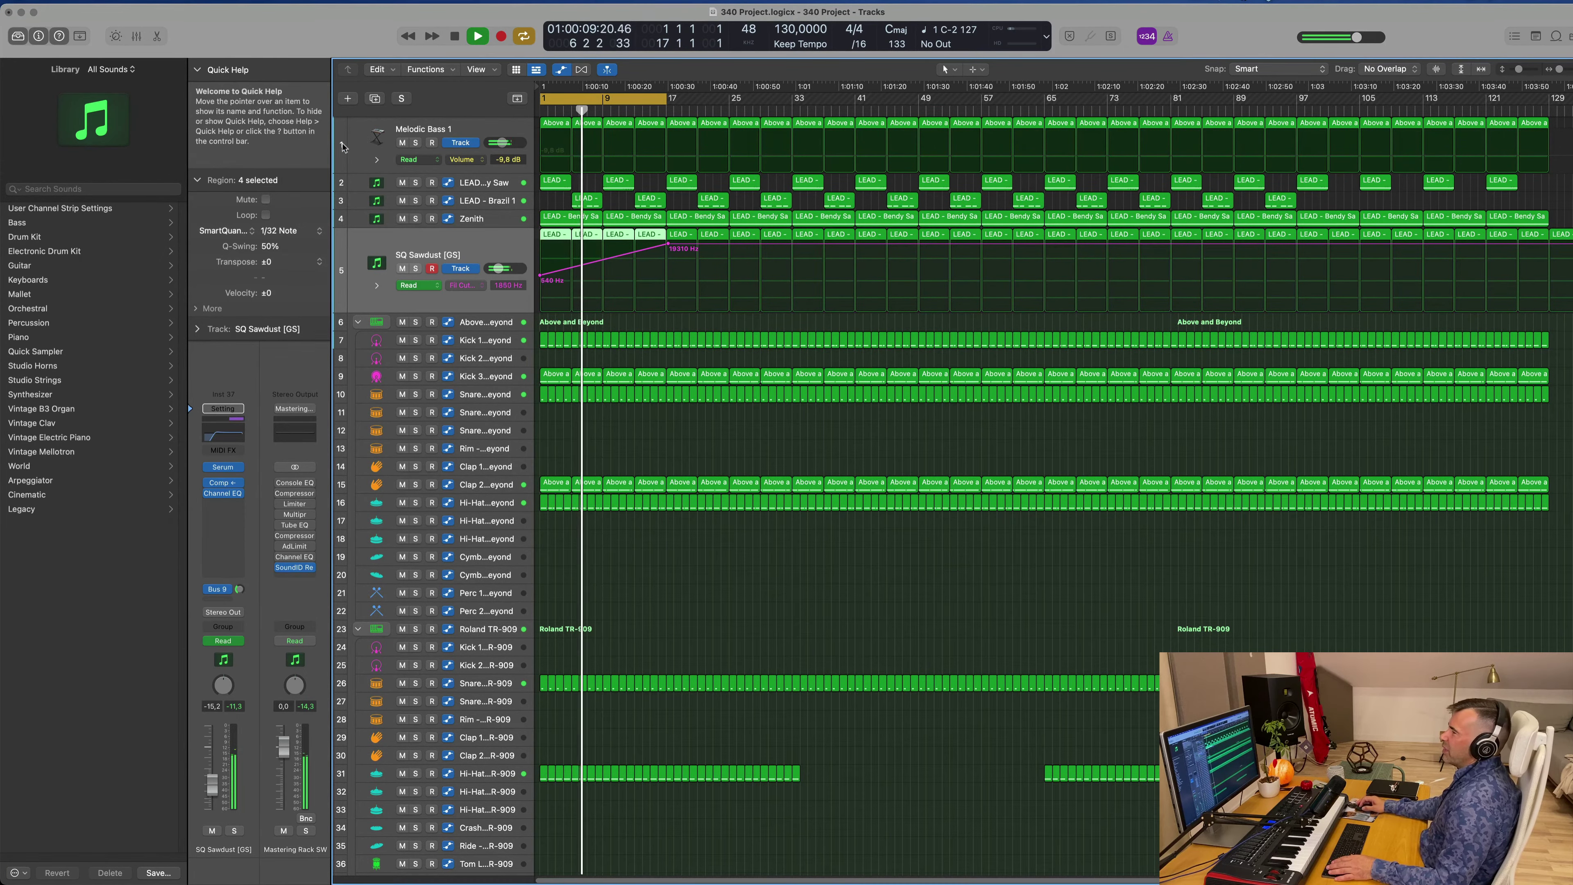
{"action": "left_click", "coordinate": [376, 99]}
- Shift the ramp's end point to just before bar 17, extend the cycle to bar 33, and drop the cutoff to 218 Hz after it
{"action": "left_click", "coordinate": [668, 244]}
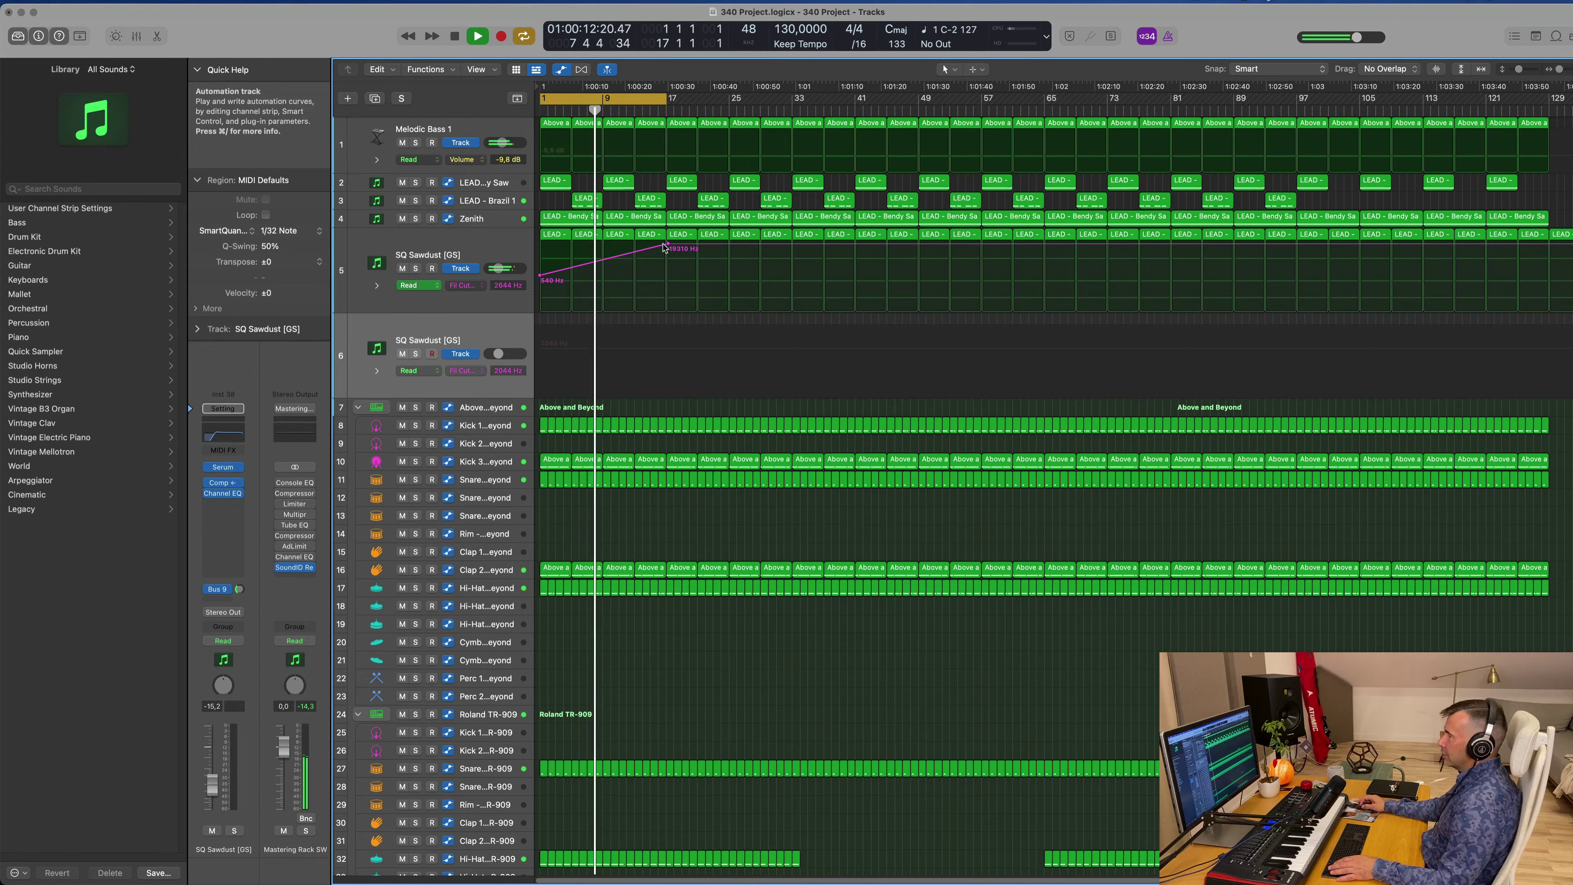
{"action": "left_click_drag", "start_coordinate": [668, 244], "coordinate": [665, 244]}
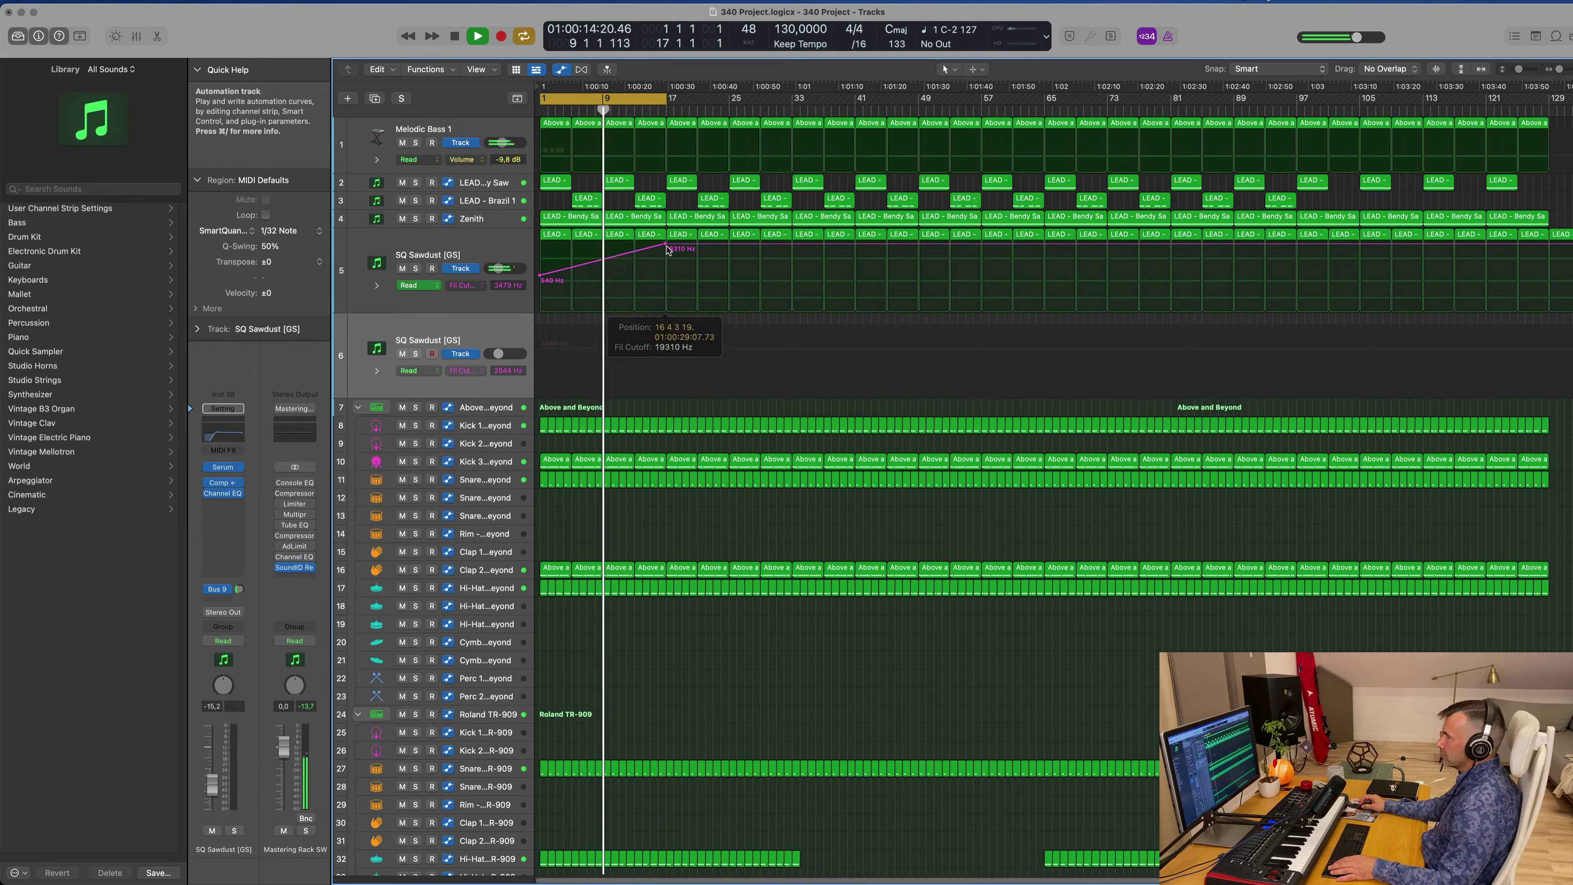
{"action": "left_click", "coordinate": [1183, 2]}
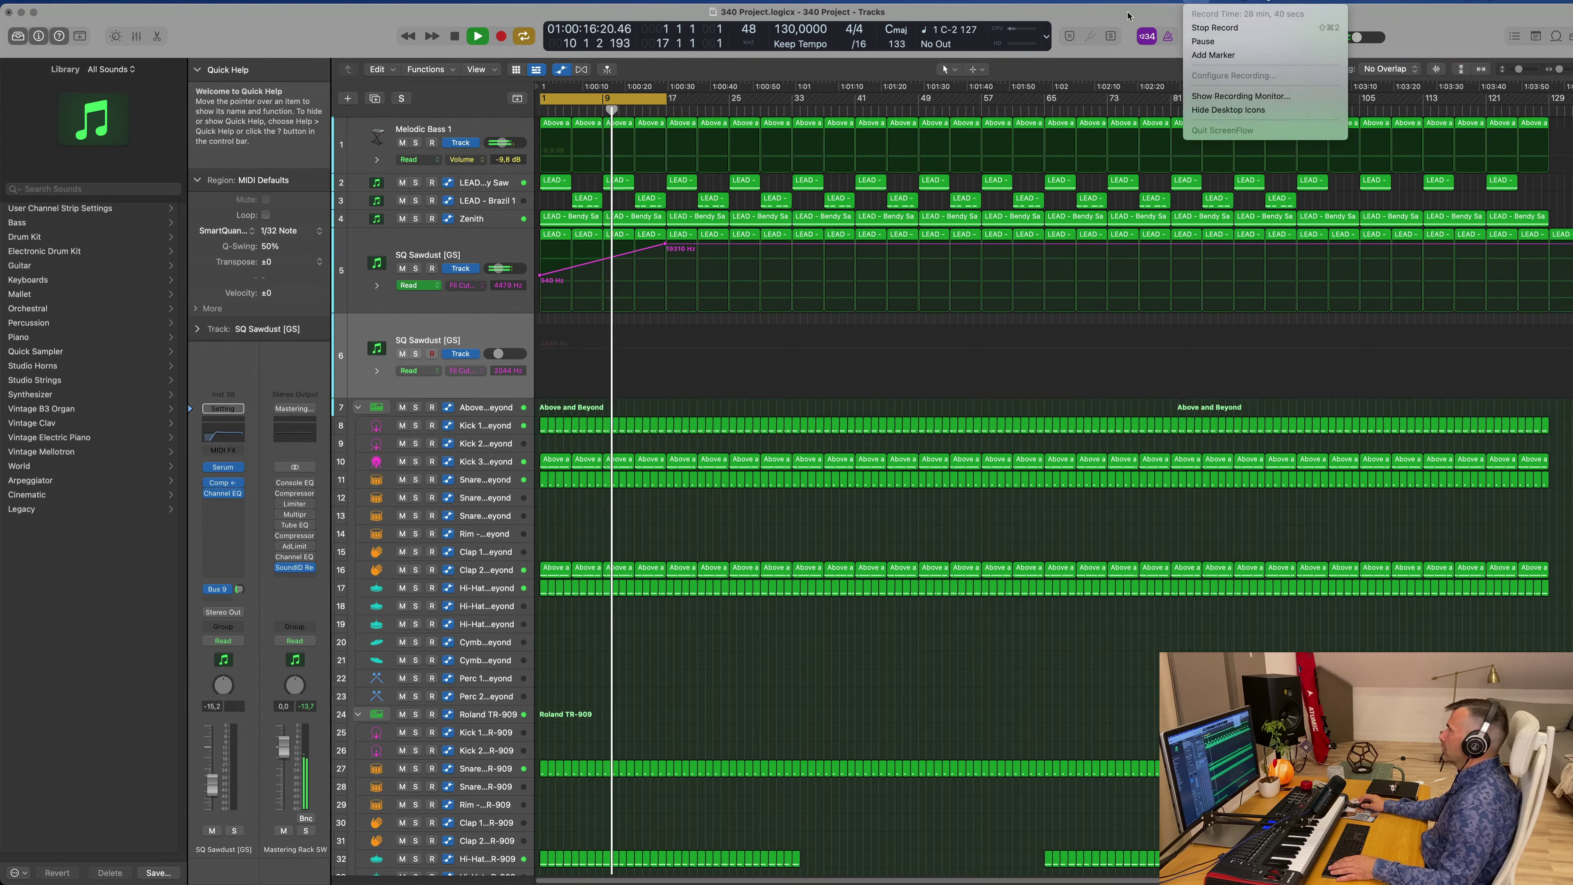
{"action": "left_click", "coordinate": [1183, 2]}
{"action": "left_click_drag", "start_coordinate": [667, 99], "coordinate": [794, 115]}
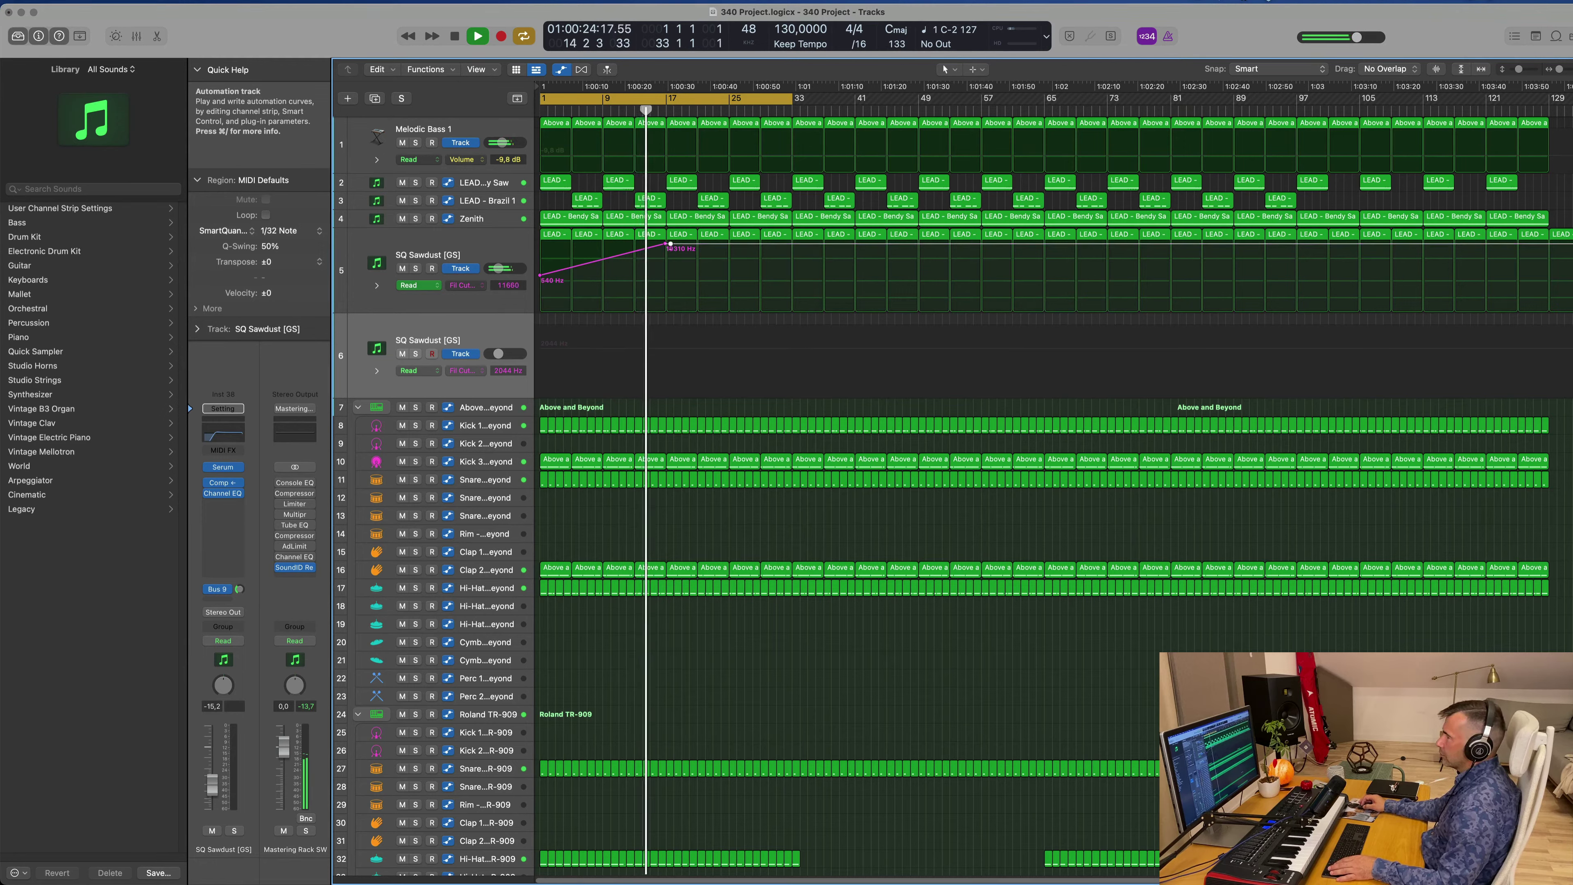
{"action": "left_click_drag", "start_coordinate": [671, 251], "coordinate": [666, 286]}
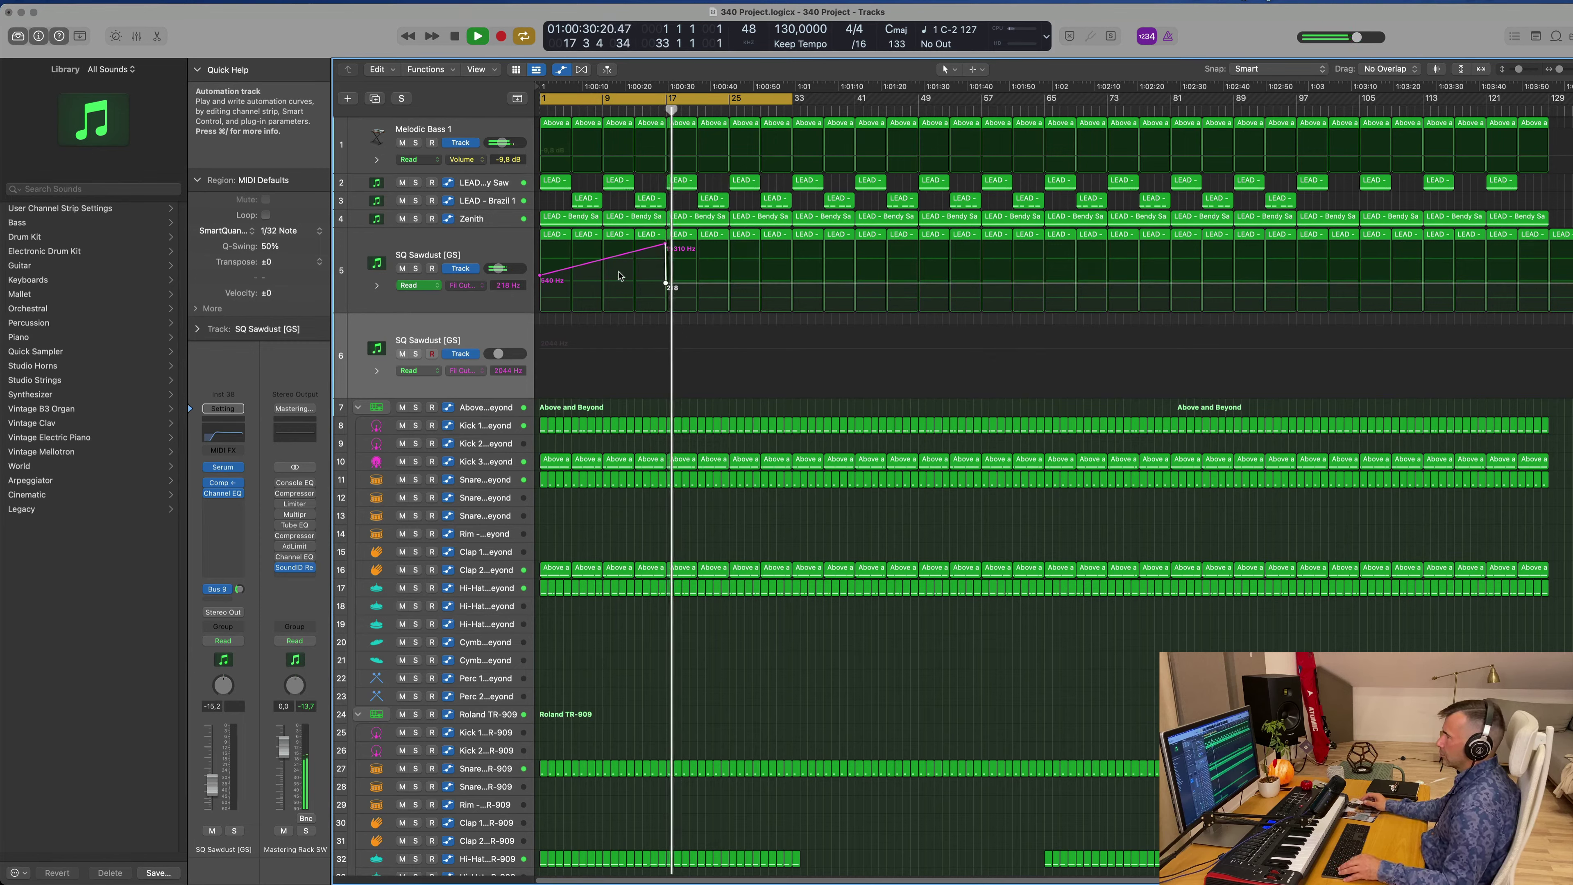
- Delete the LEAD Bendy Saw and Brazil 1 regions between bars 17 and 33, and play that section as the cycle range
{"action": "left_click", "coordinate": [690, 181]}
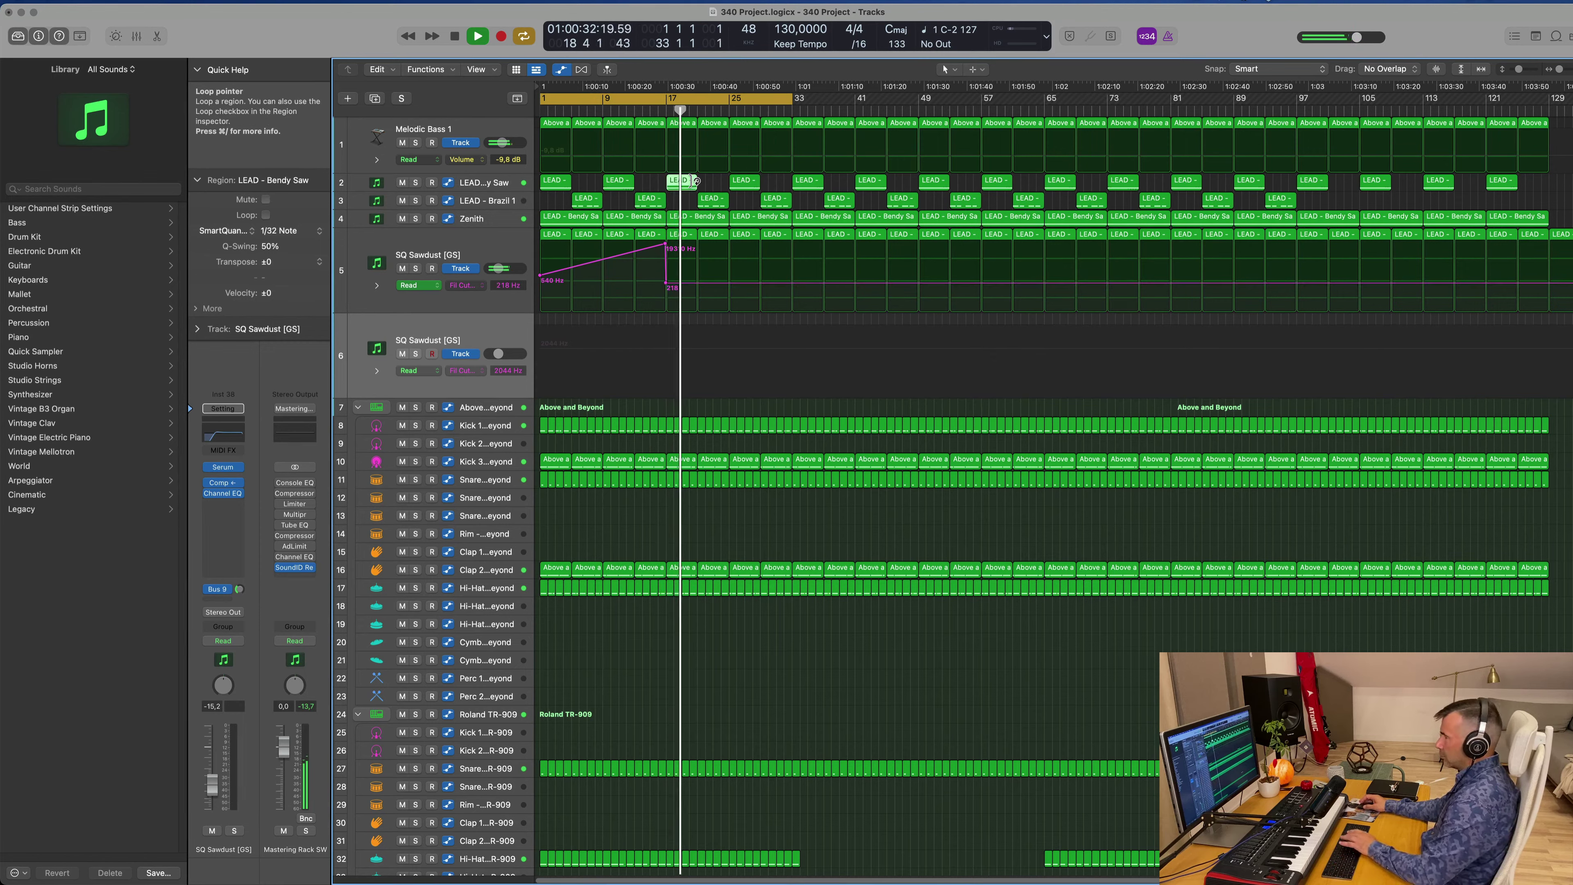
{"action": "key", "text": "BackSpace"}
{"action": "left_click_drag", "start_coordinate": [672, 102], "coordinate": [791, 103]}
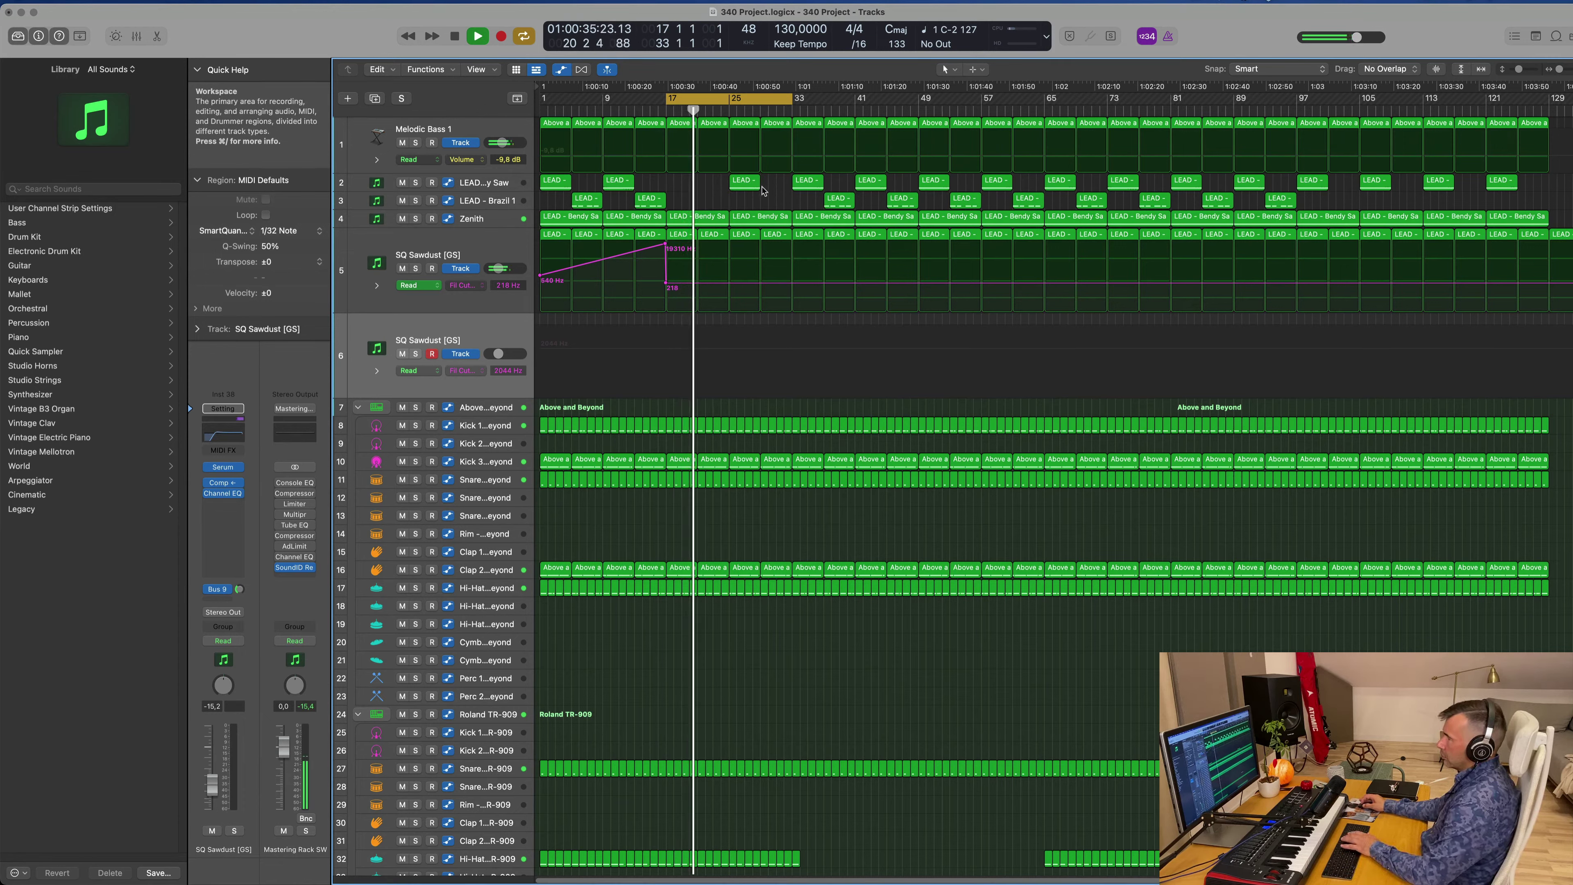
{"action": "key", "text": "Delete"}
{"action": "key", "text": "space"}
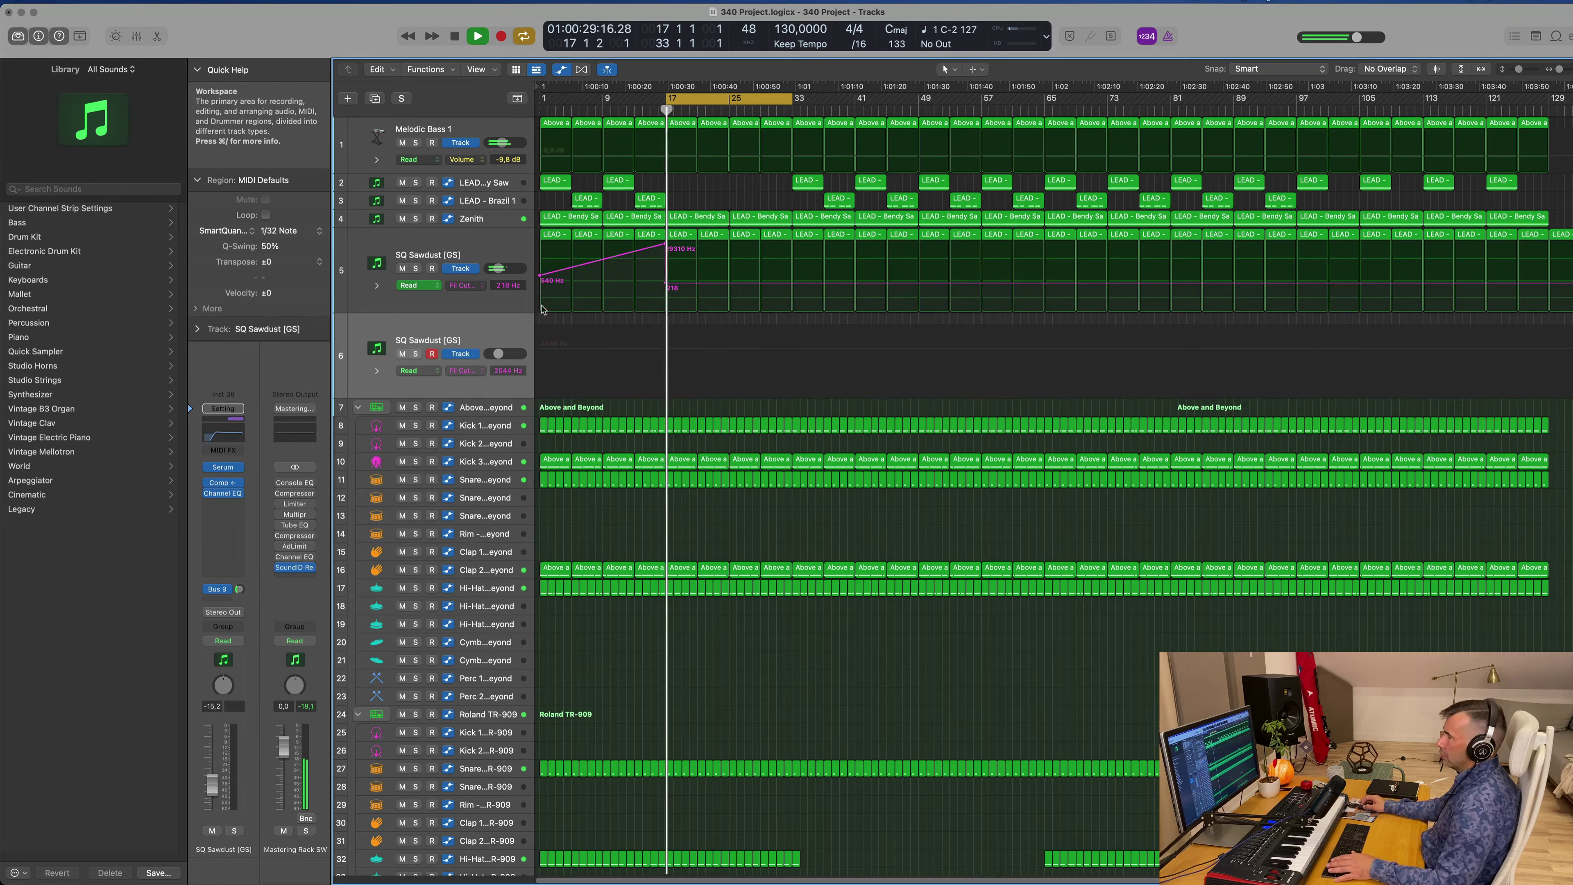
{"action": "key", "text": "space"}
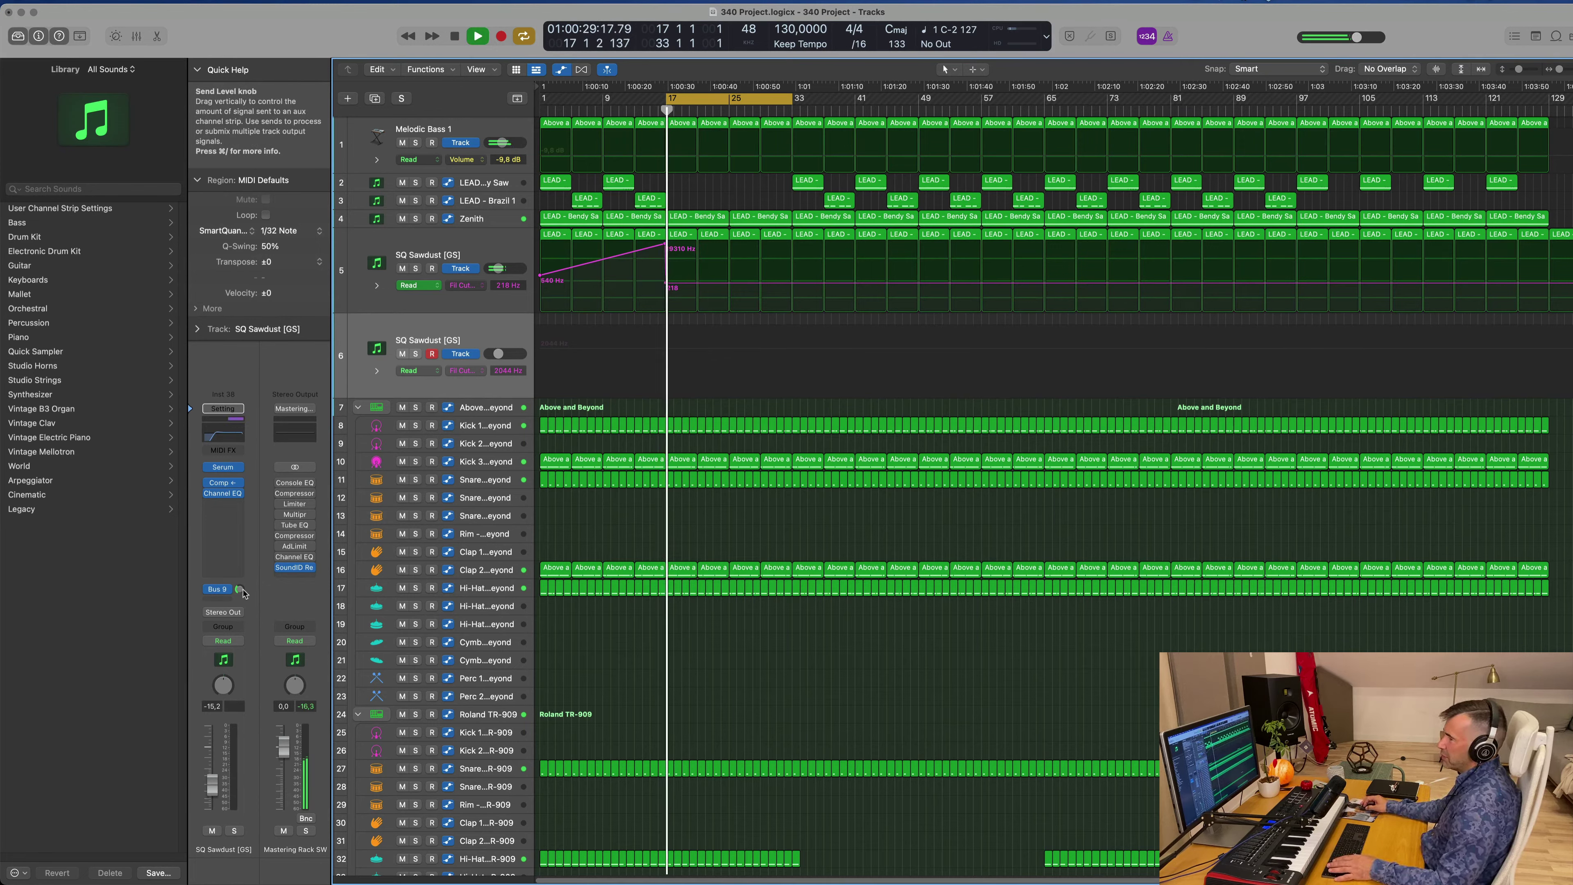
- Load the LD Watery [SD] lead preset in Serum on the duplicated SQ Sawdust track and raise its Bus 9 send
{"action": "left_click", "coordinate": [218, 589]}
{"action": "key", "text": "space"}
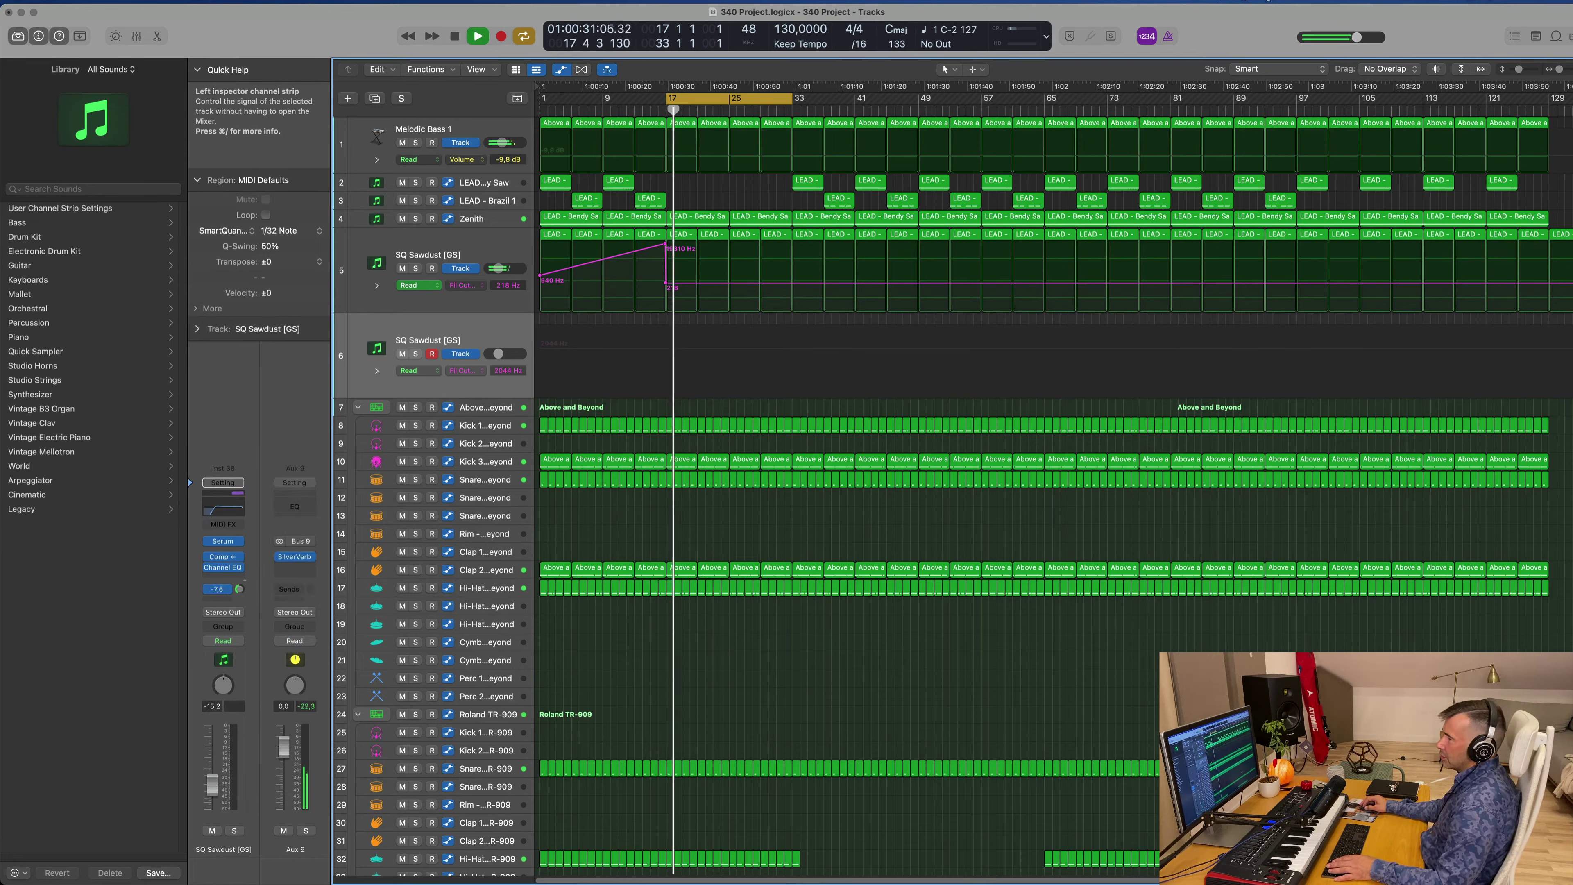
{"action": "left_click", "coordinate": [224, 542]}
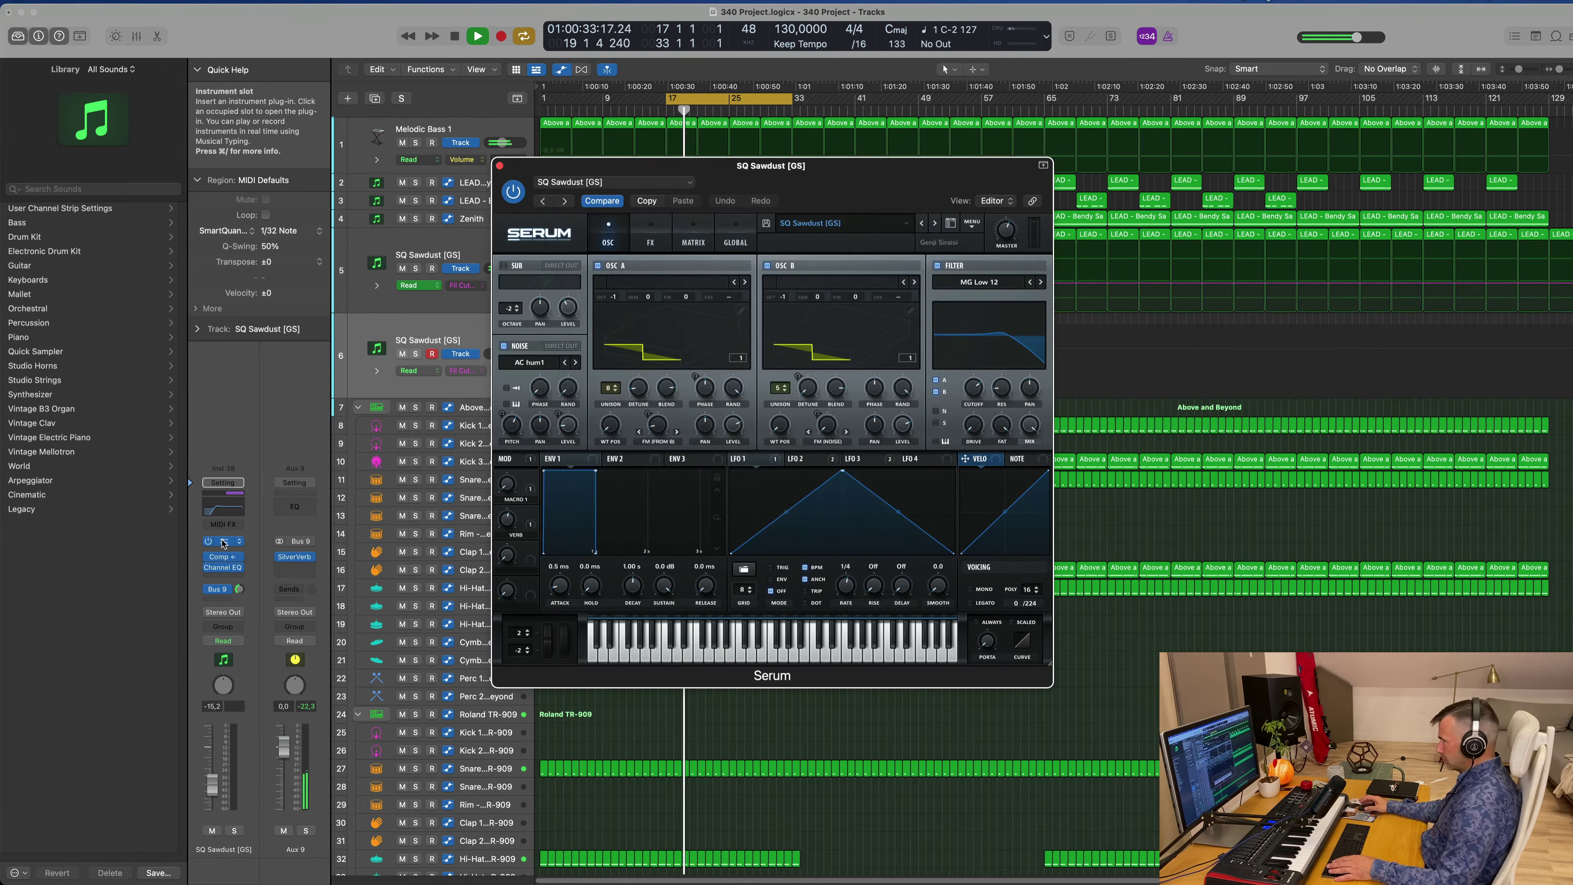
{"action": "left_click_drag", "start_coordinate": [624, 191], "coordinate": [673, 161]}
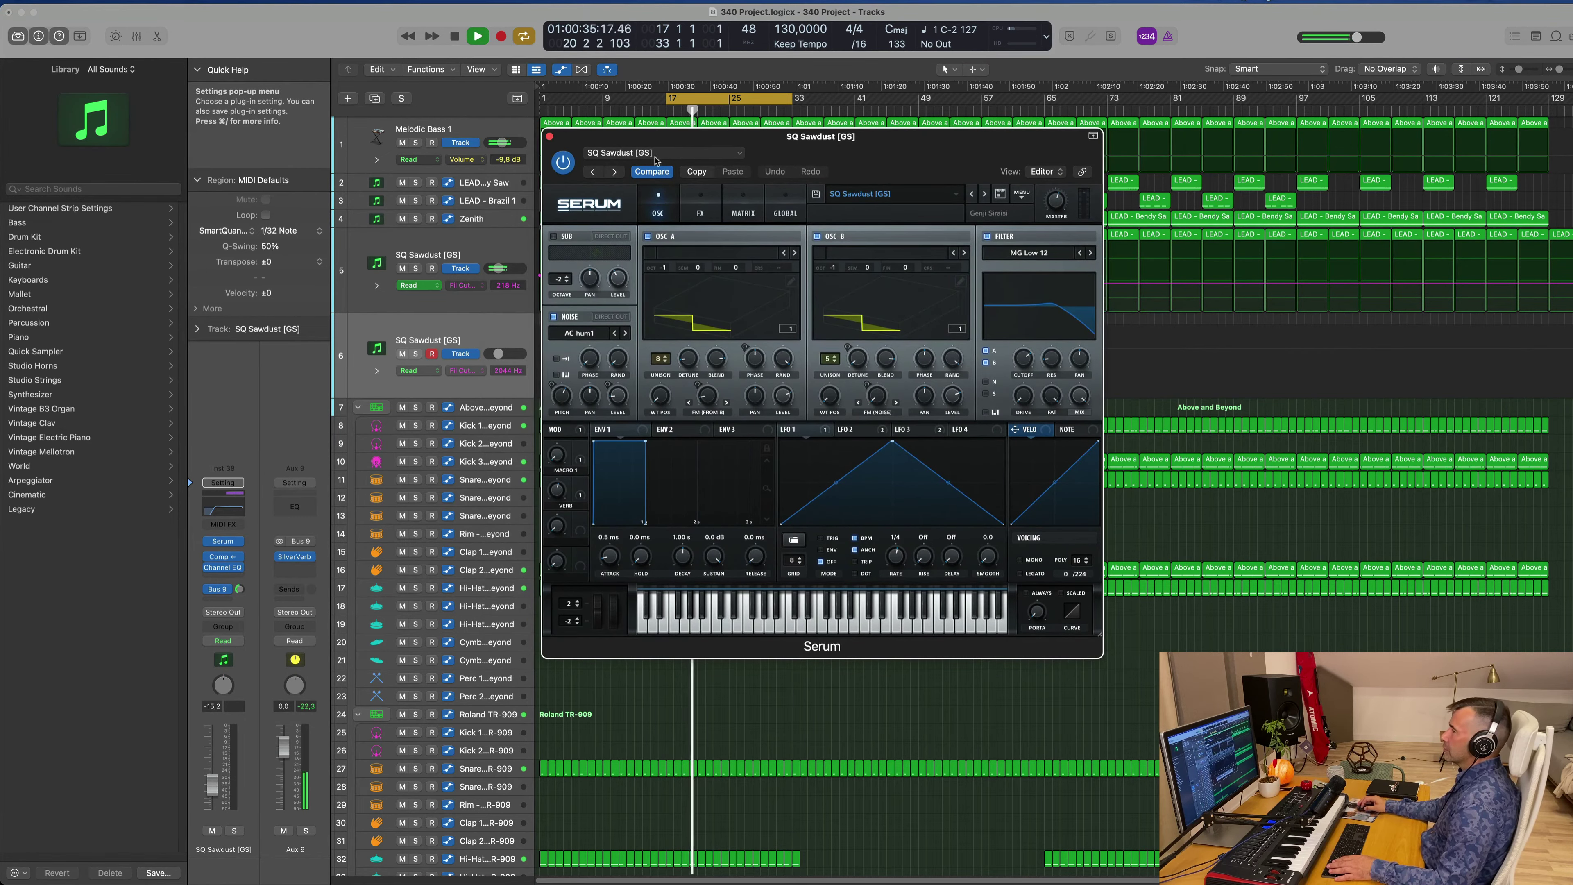
{"action": "left_click", "coordinate": [884, 195]}
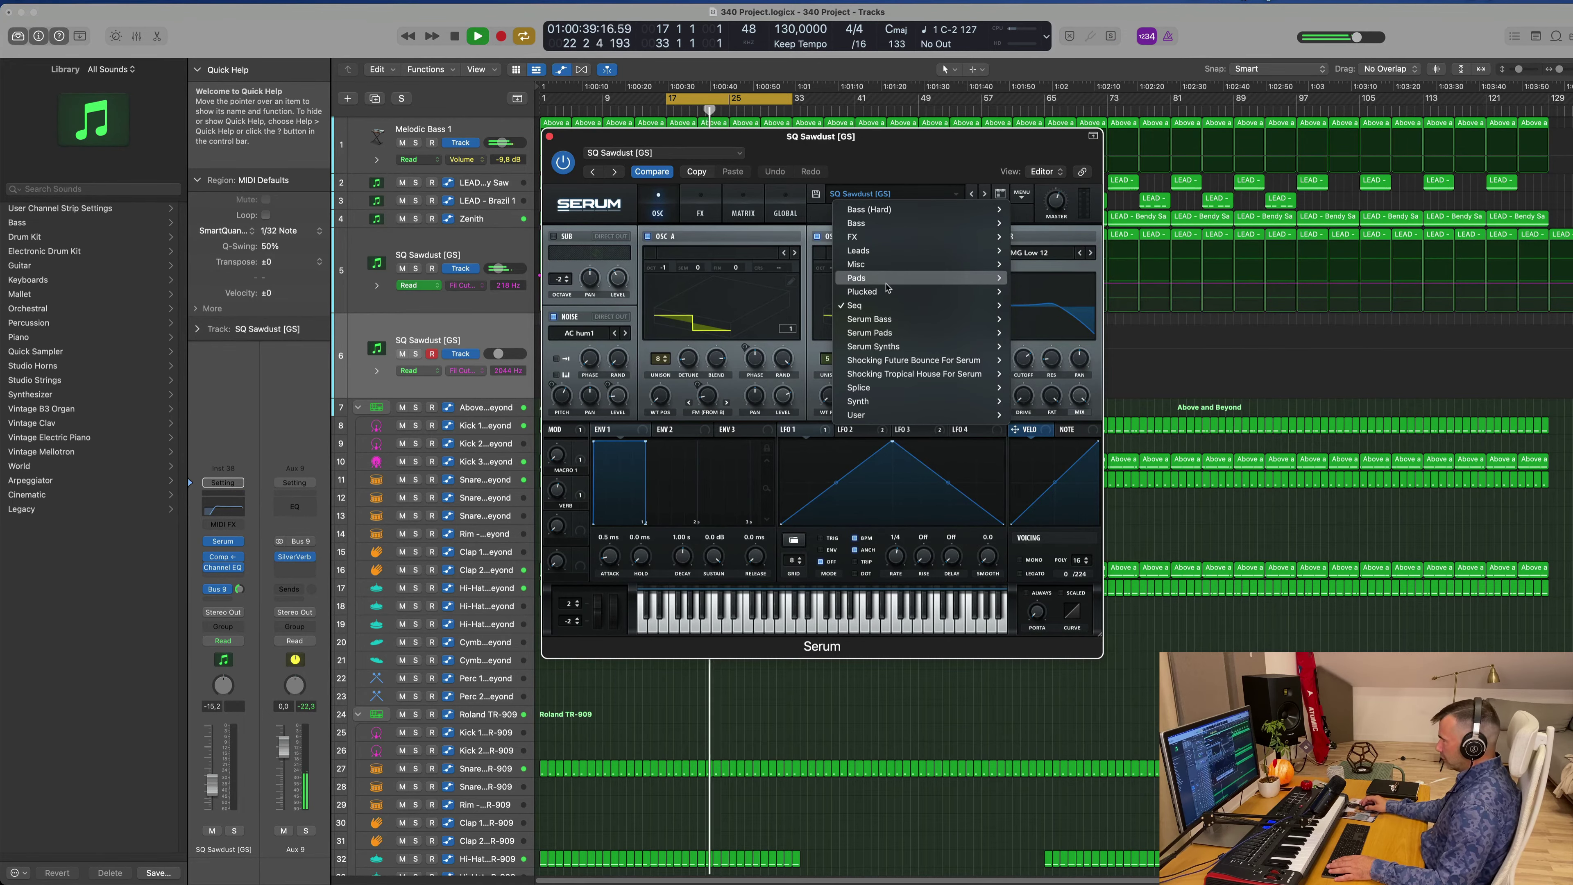
{"action": "mouse_move", "coordinate": [910, 248]}
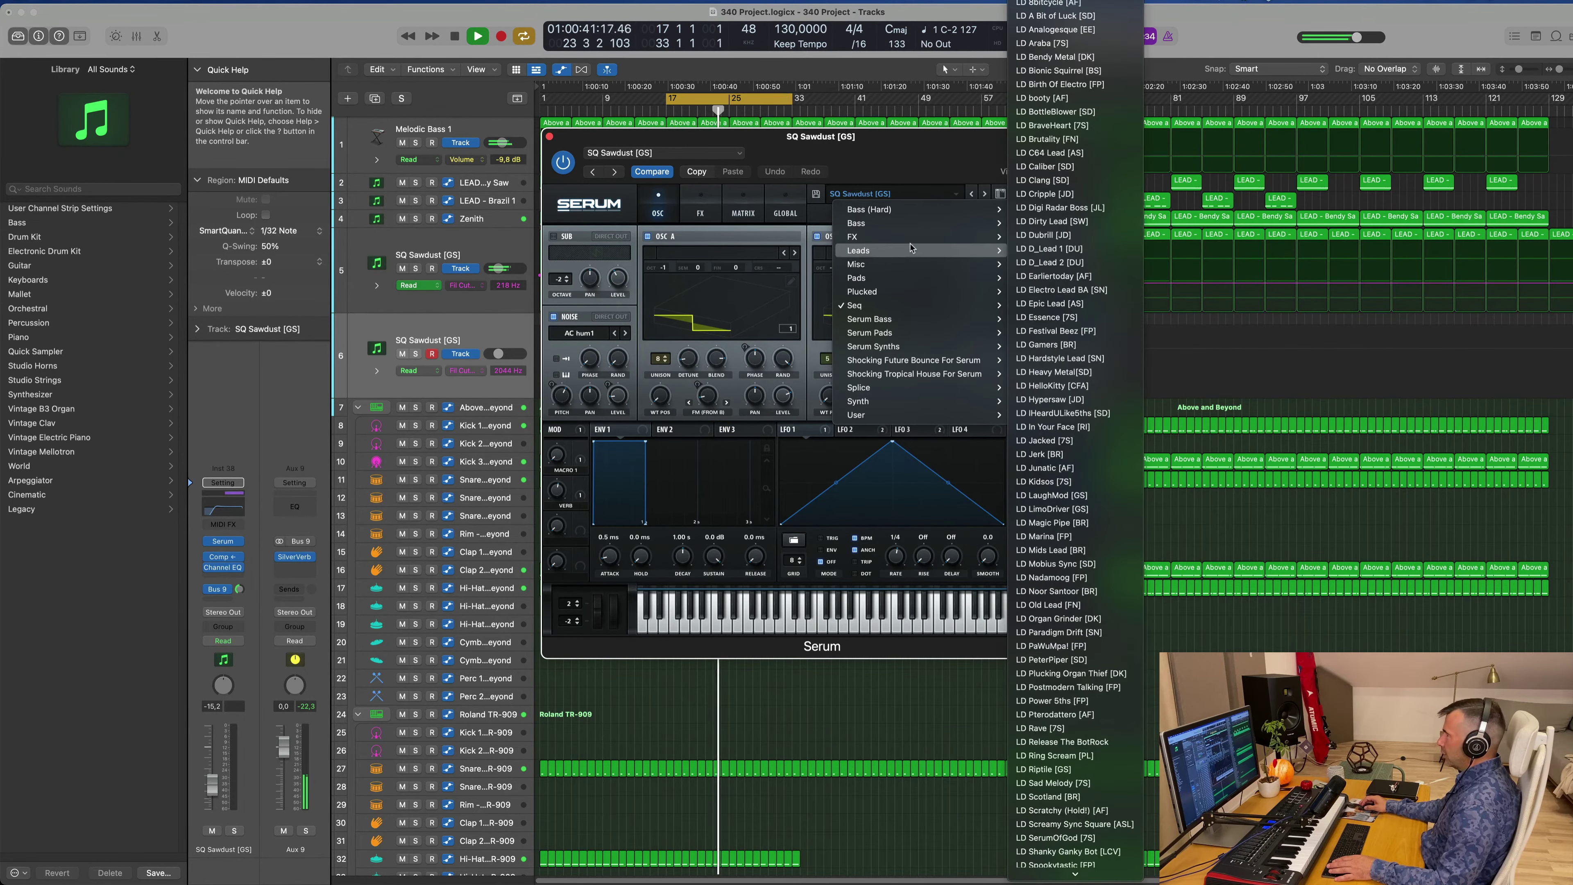
{"action": "scroll", "coordinate": [1053, 322], "scroll_direction": "down", "scroll_amount": 3}
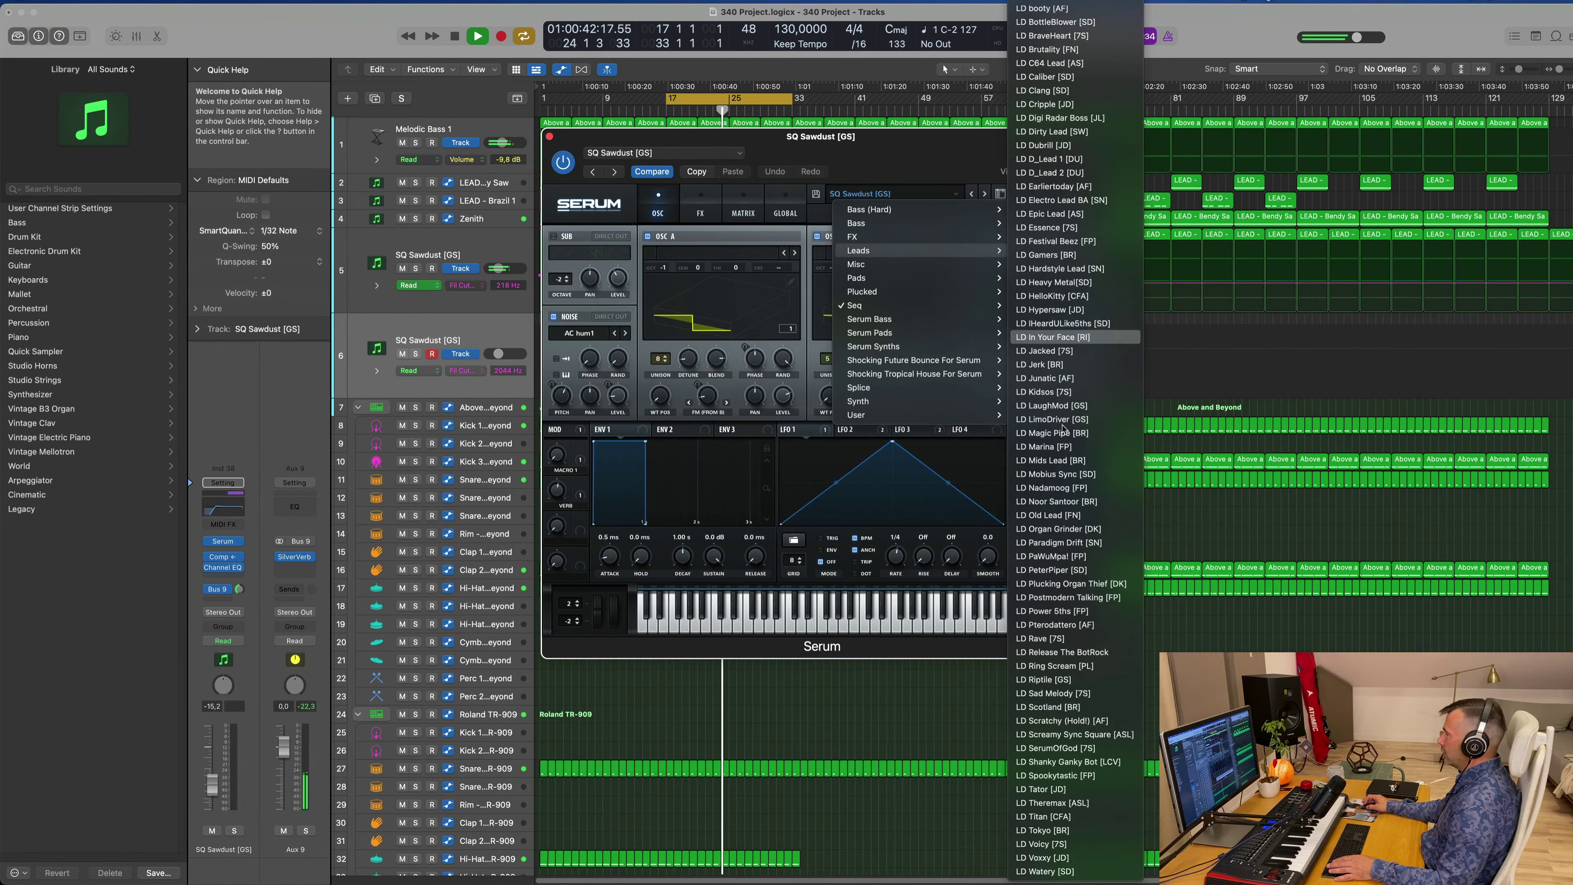
{"action": "left_click", "coordinate": [1052, 870]}
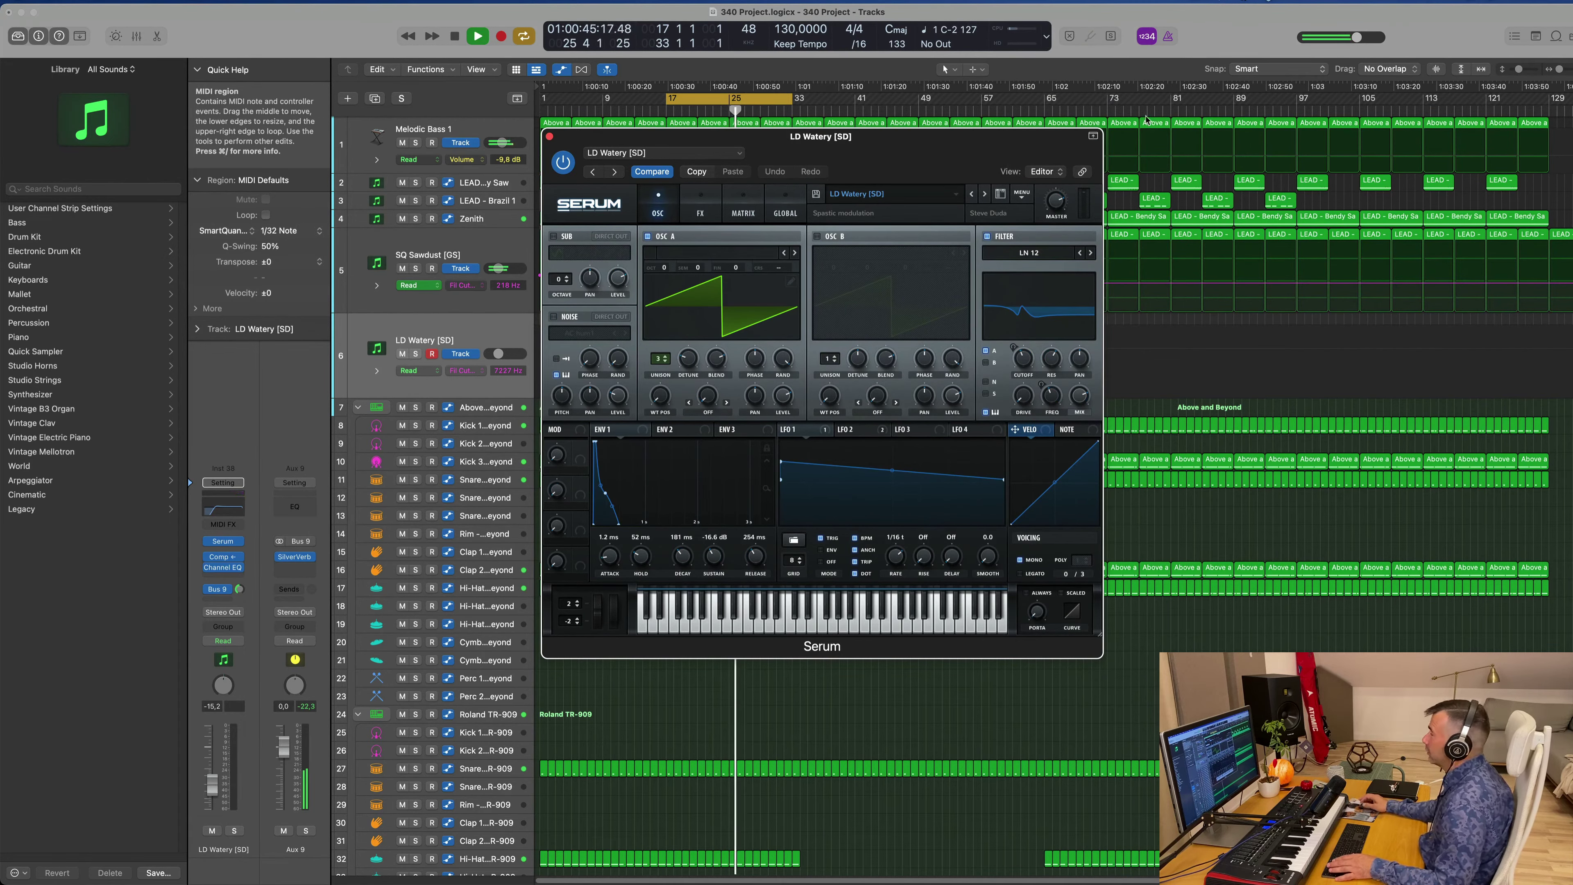
{"action": "left_click_drag", "start_coordinate": [883, 144], "coordinate": [826, 171]}
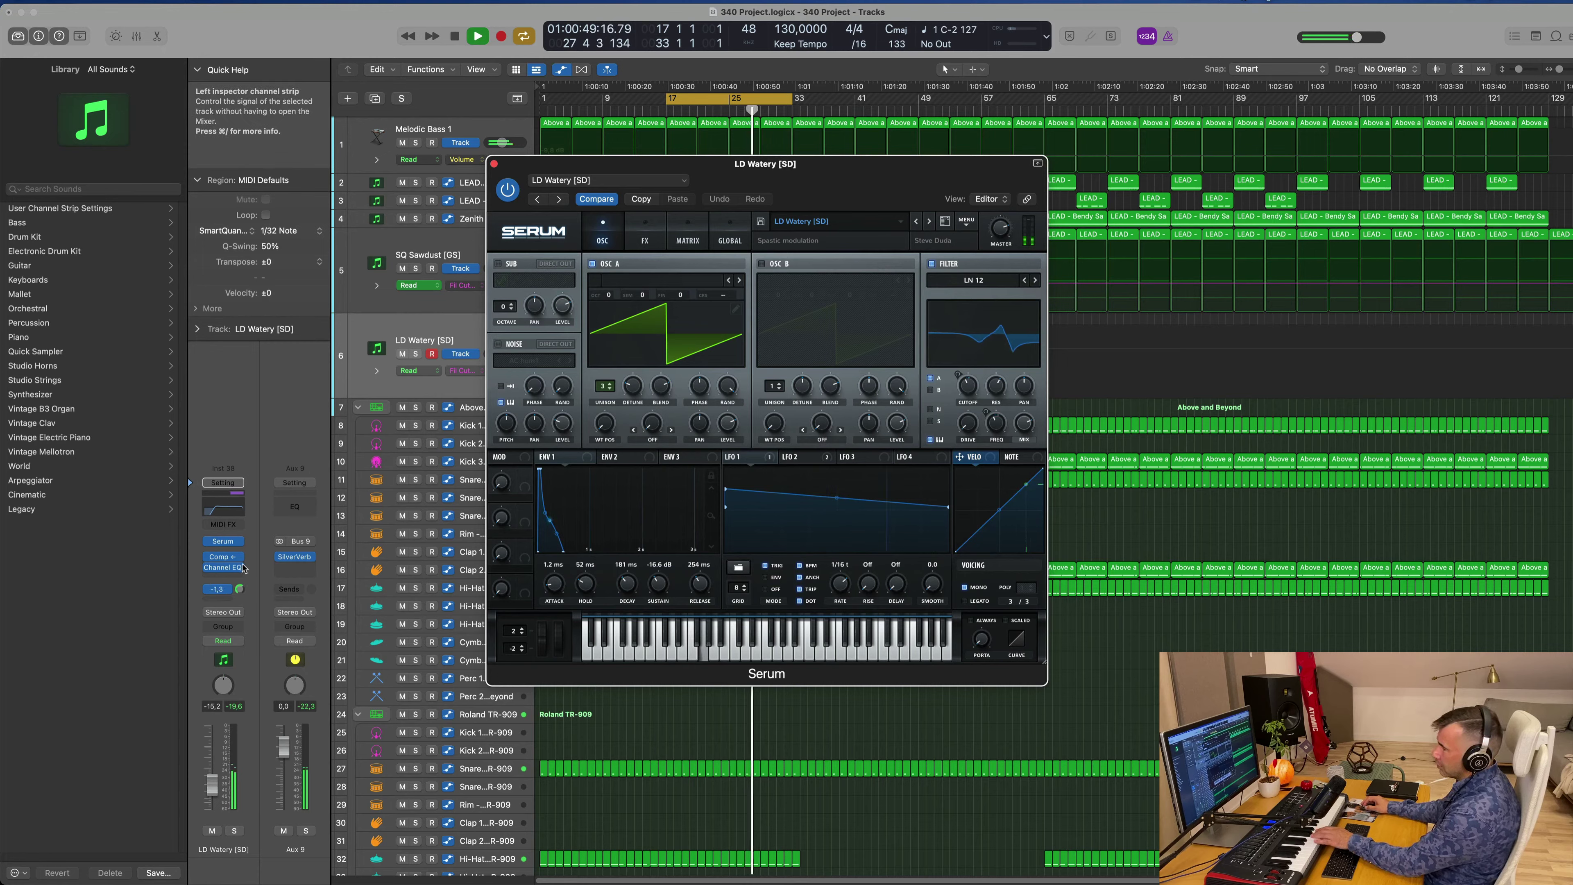
{"action": "left_click", "coordinate": [240, 588]}
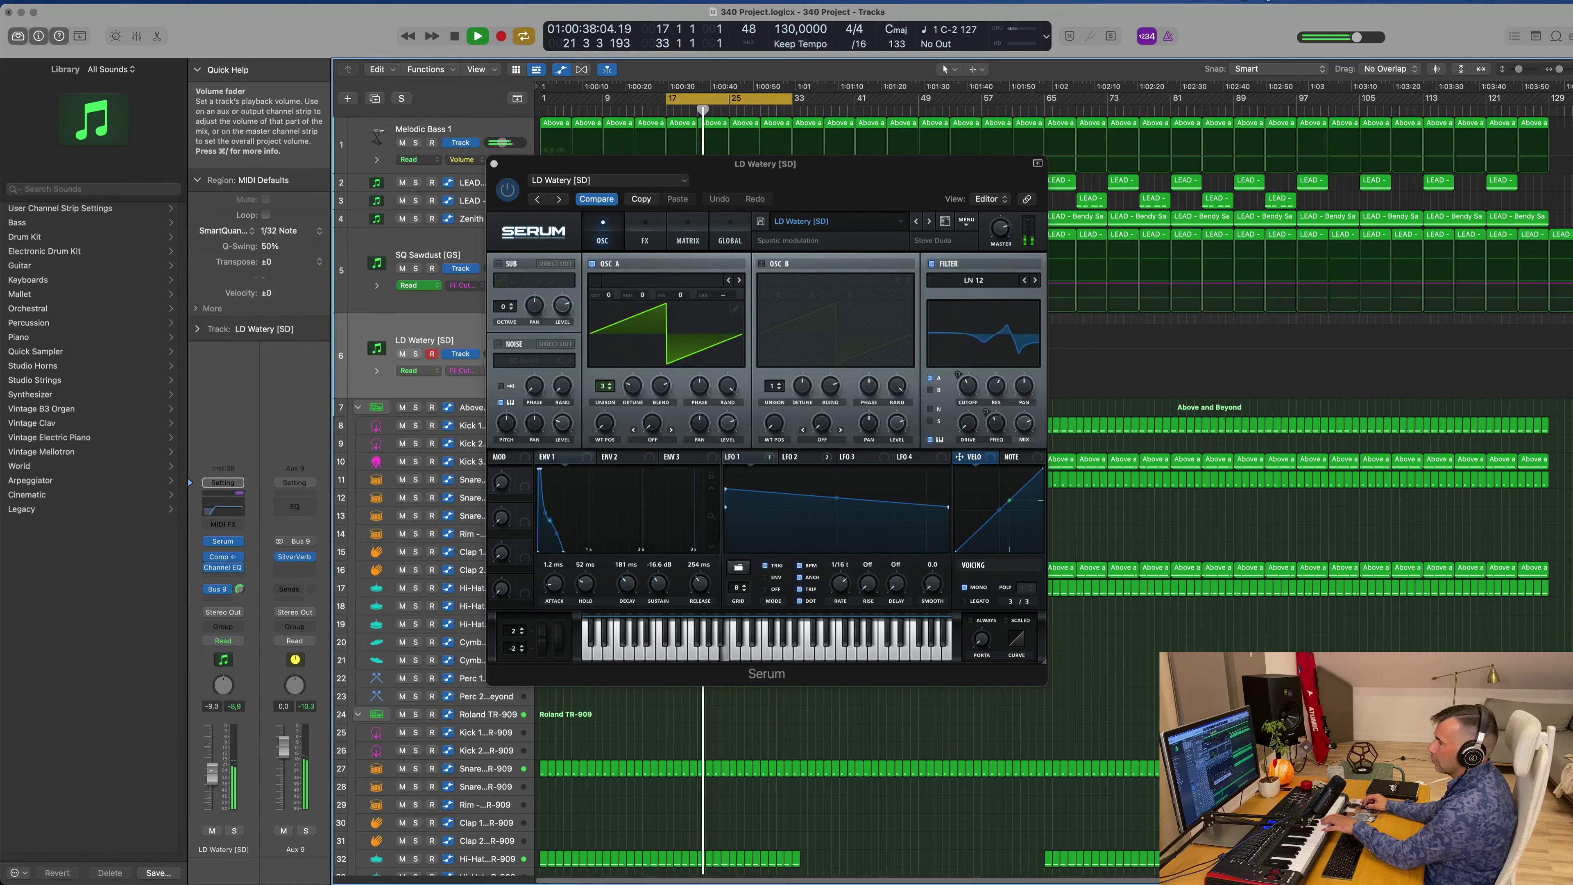
- Audition Serum's lead presets backwards from LD Watery [SD], settle on LD Scotland [BR], and set the track volume to -11.4 dB
{"action": "left_click", "coordinate": [929, 222]}
{"action": "left_click", "coordinate": [917, 222]}
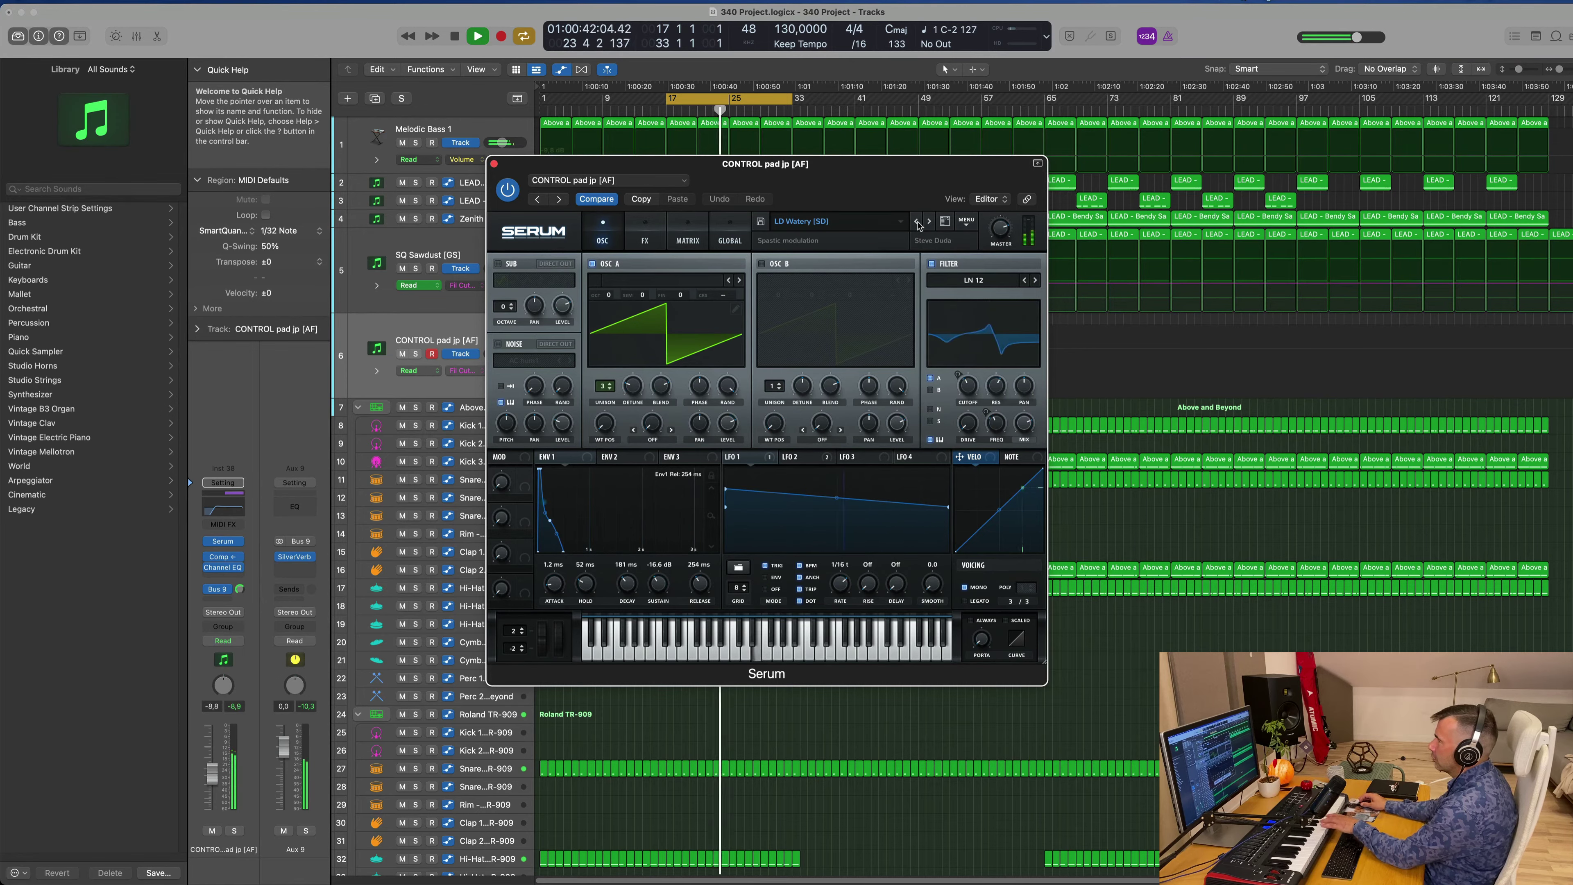
{"action": "left_click", "coordinate": [917, 222]}
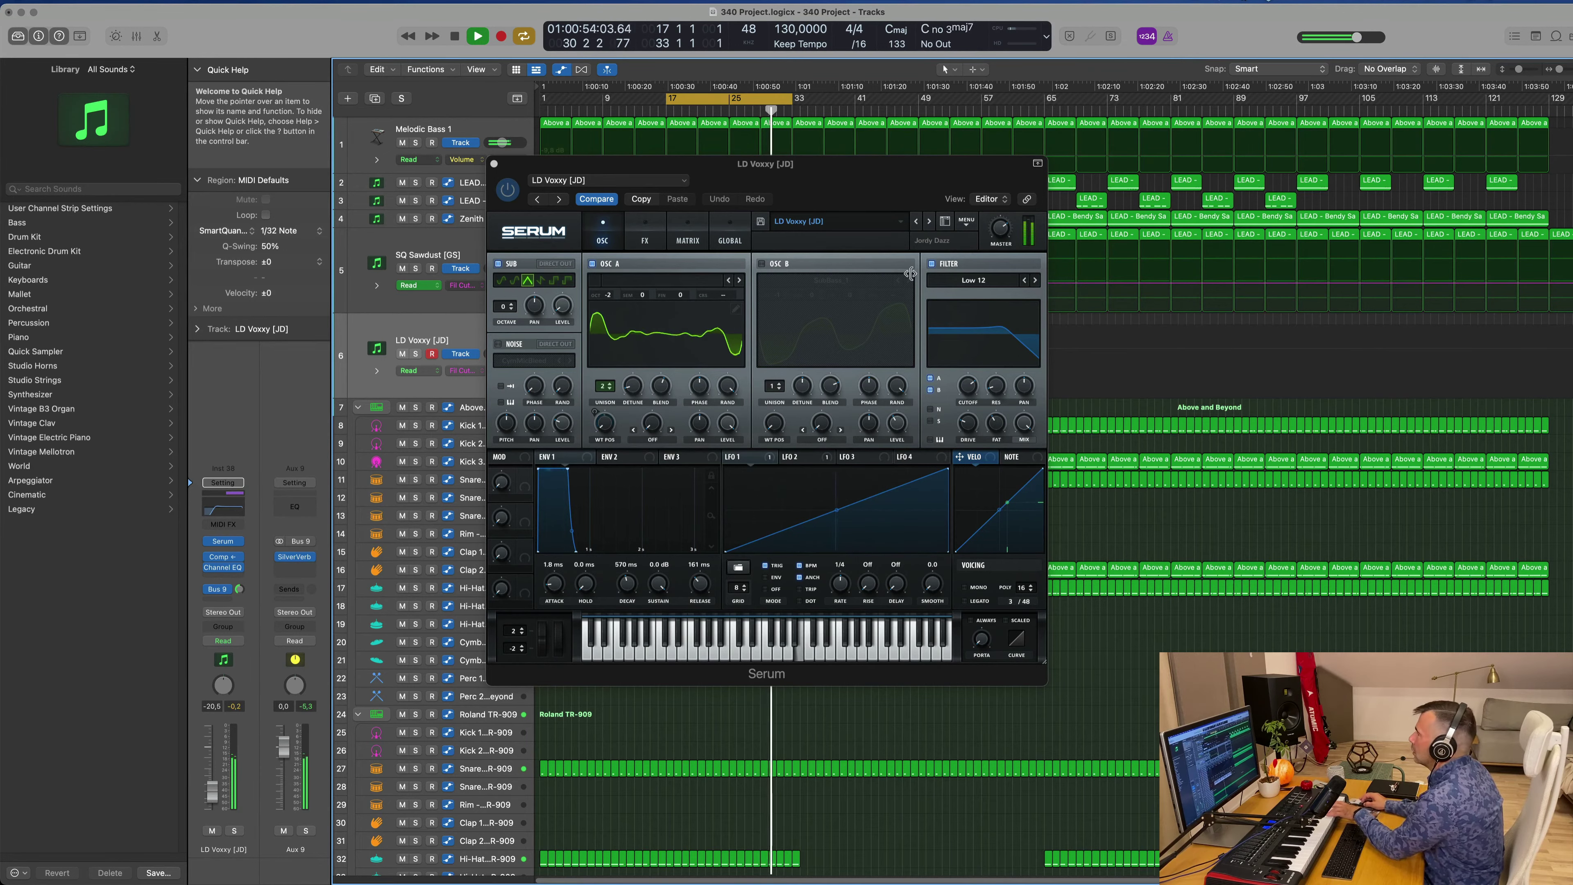
{"action": "left_click", "coordinate": [917, 224]}
{"action": "left_click", "coordinate": [917, 224]}
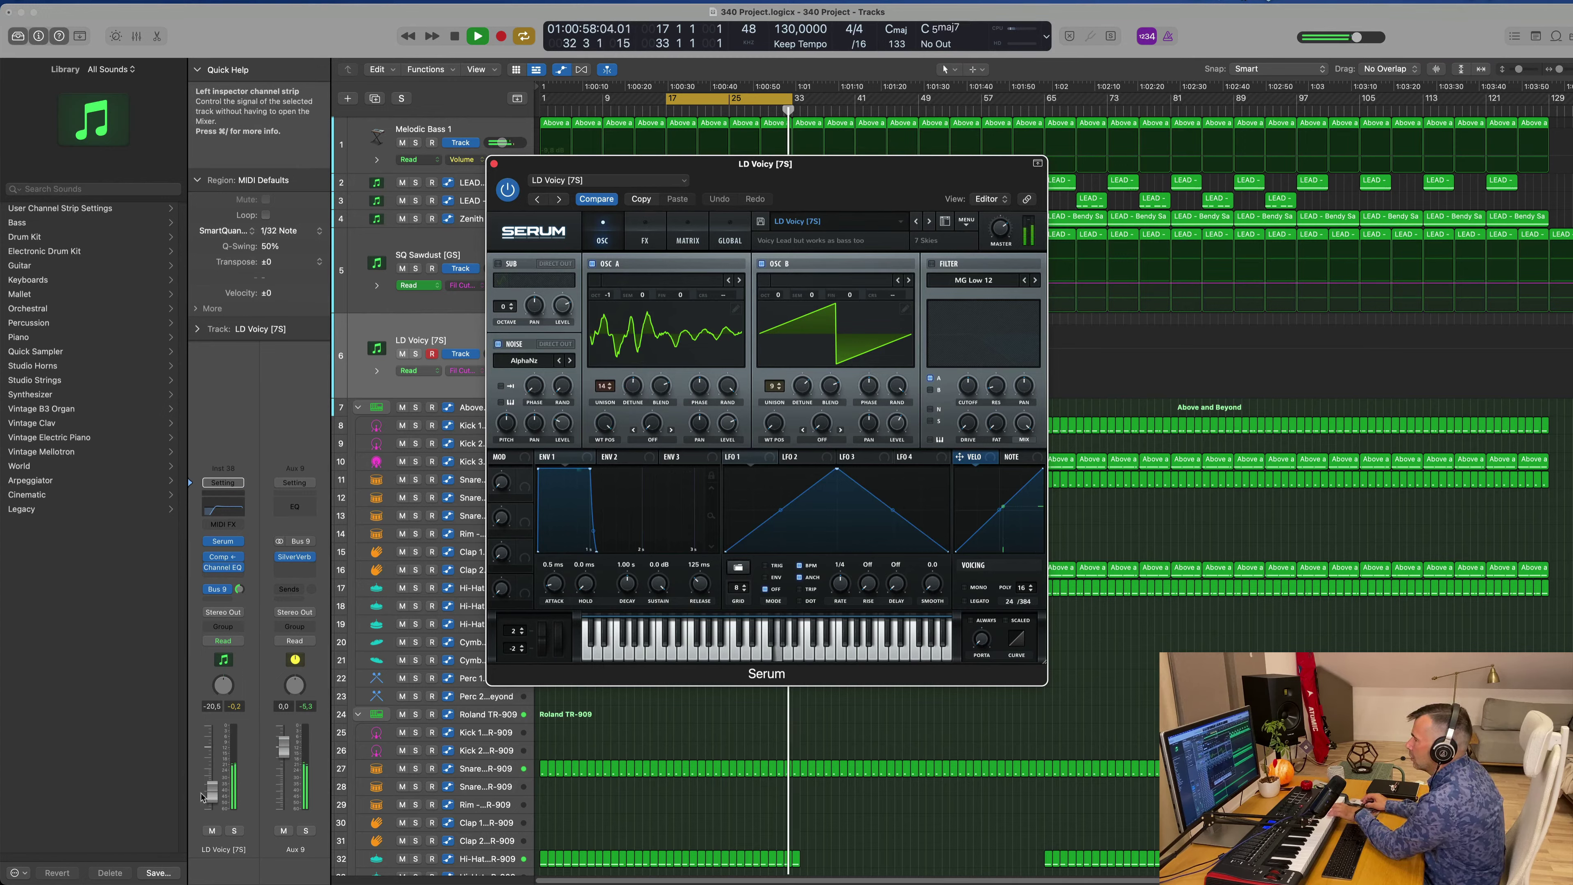
{"action": "left_click", "coordinate": [917, 224]}
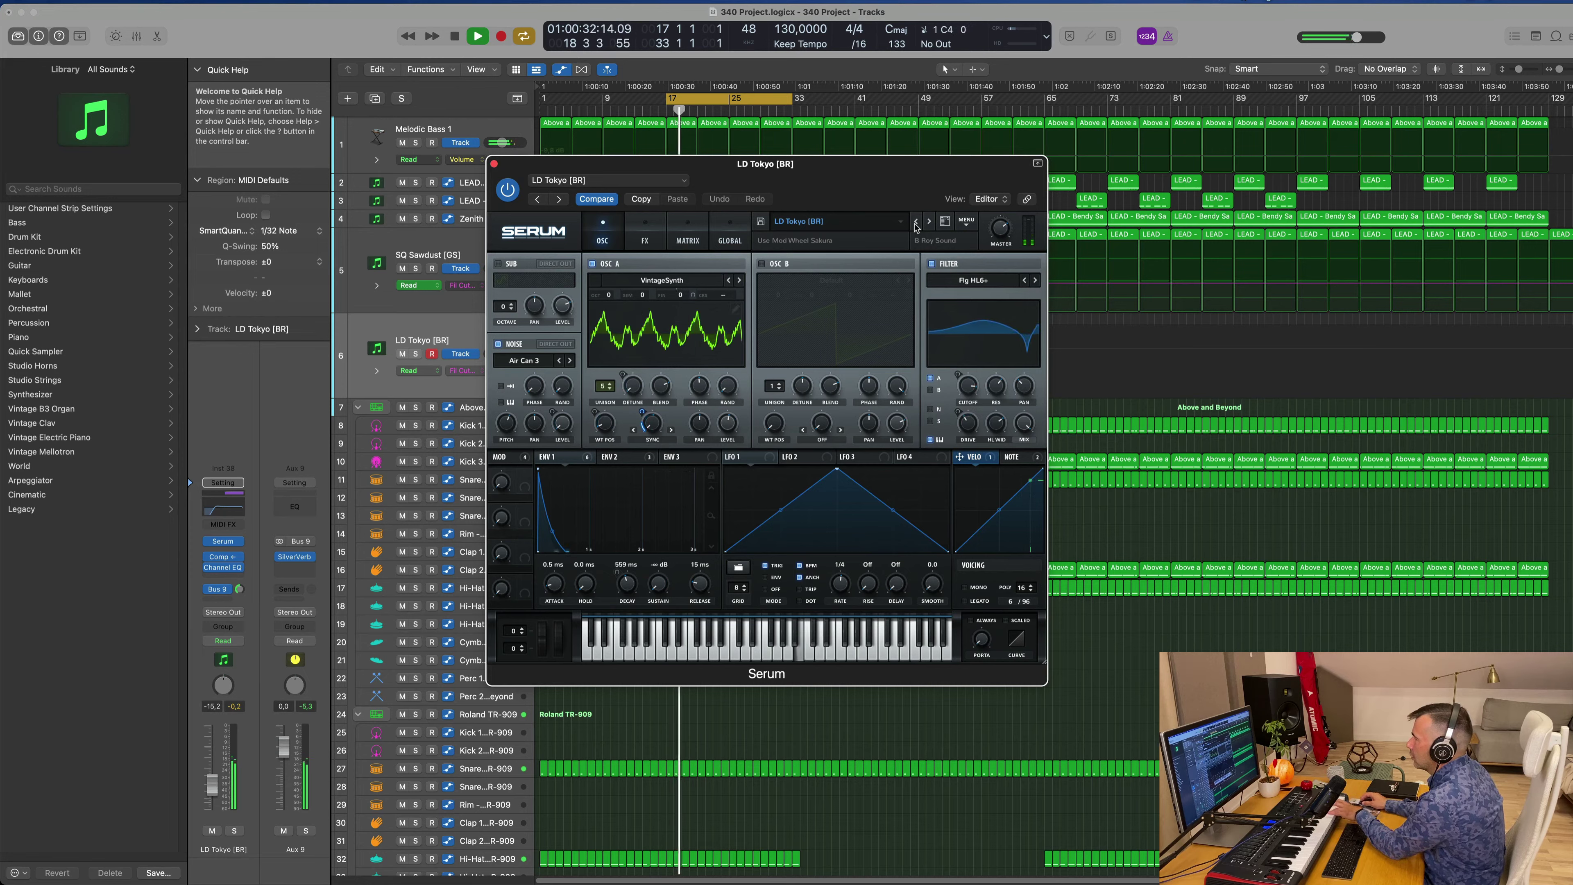
{"action": "left_click", "coordinate": [915, 224]}
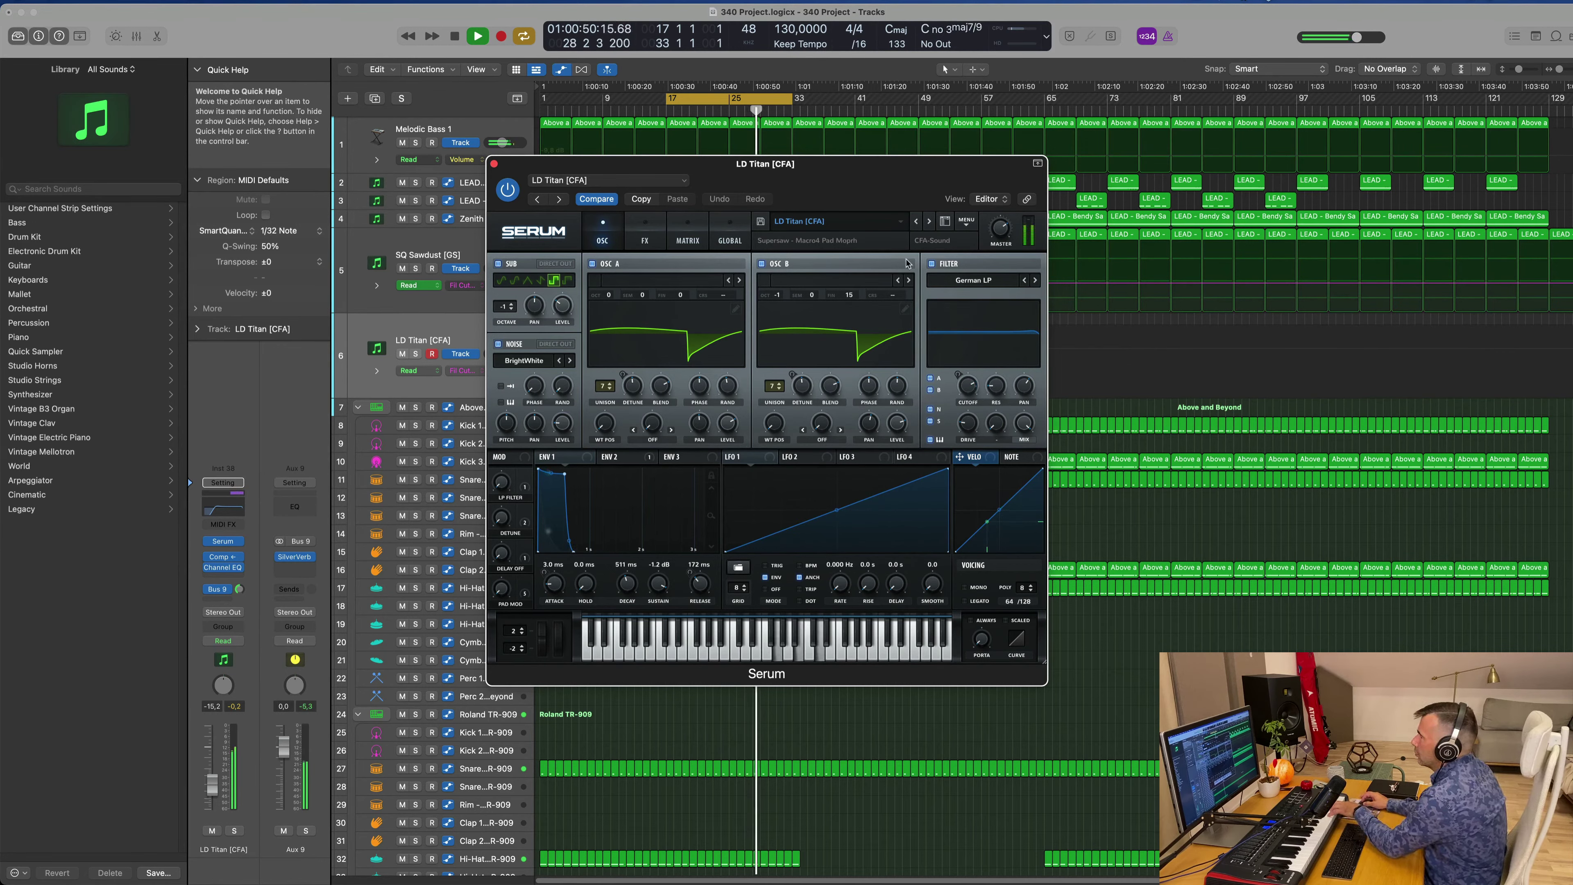
{"action": "left_click", "coordinate": [916, 221]}
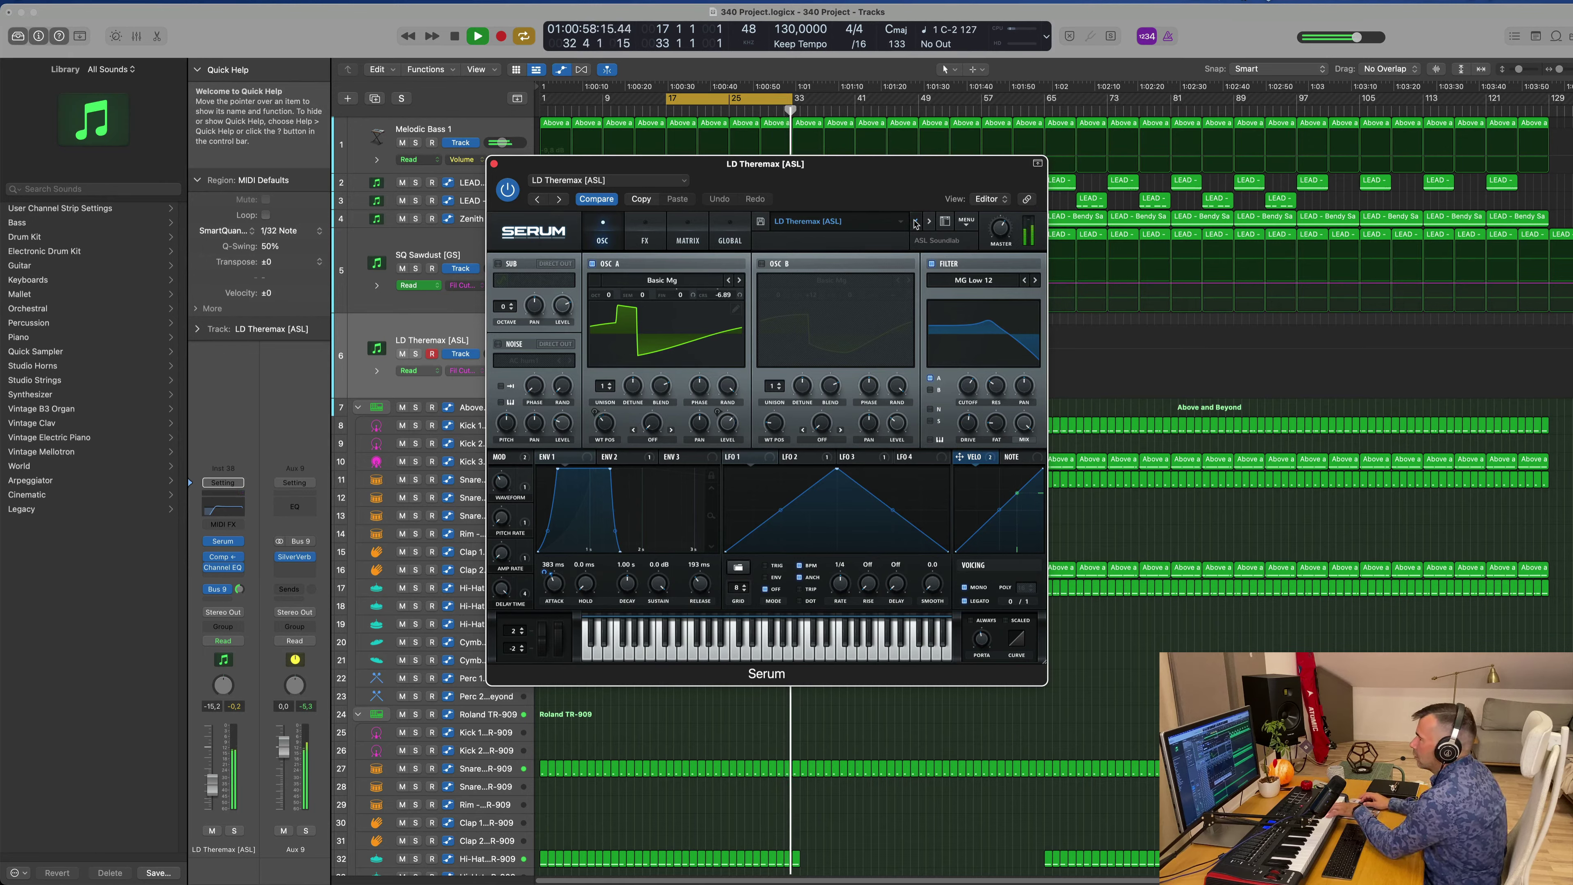
{"action": "left_click", "coordinate": [916, 221]}
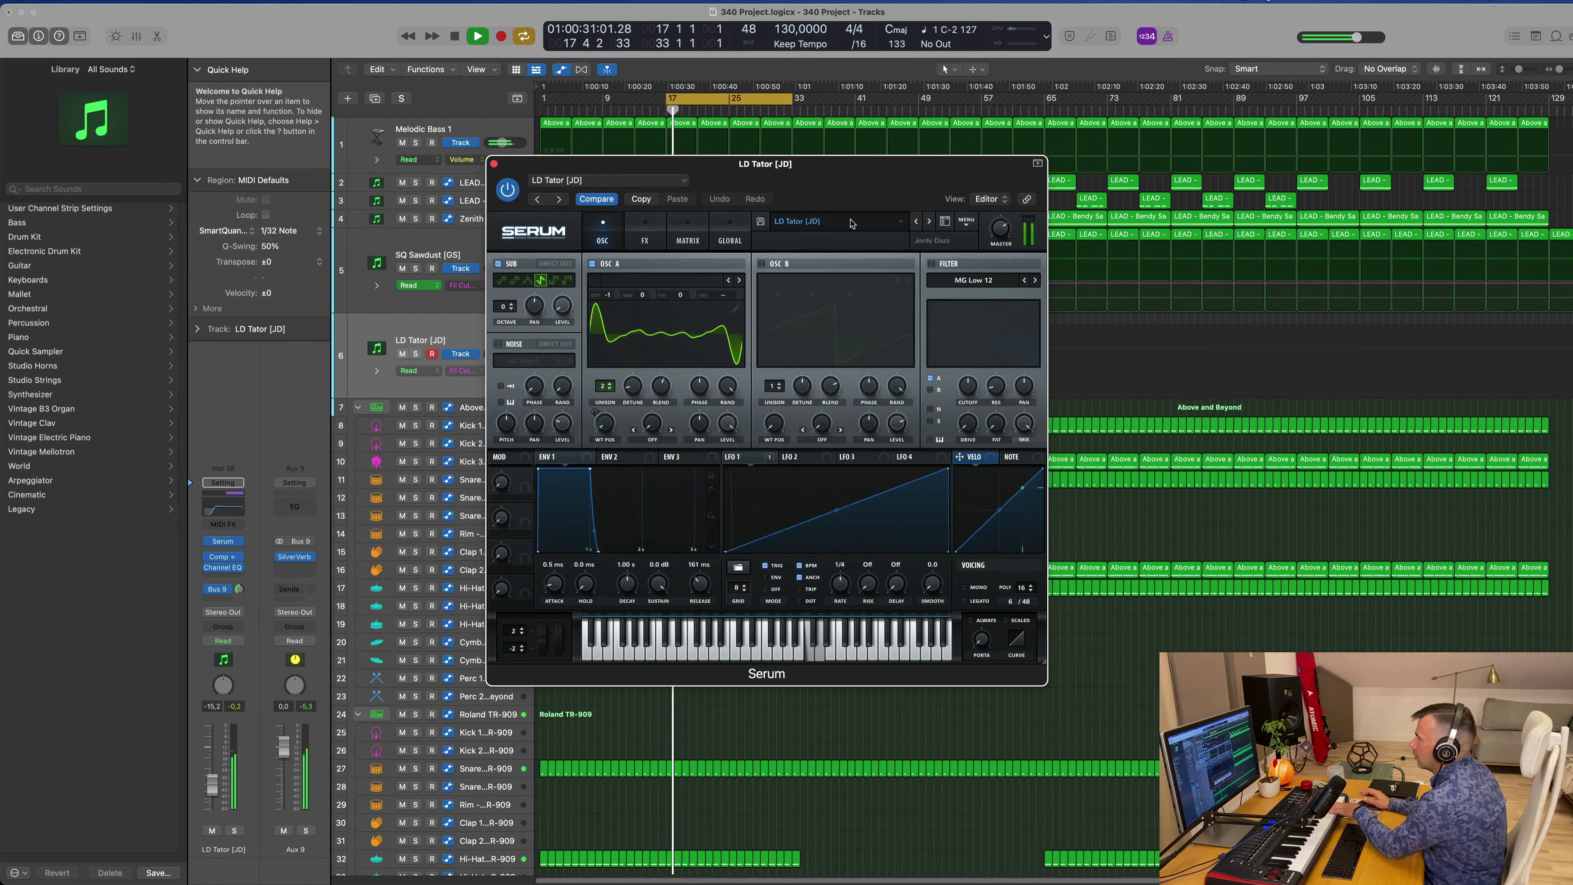
{"action": "left_click", "coordinate": [914, 223]}
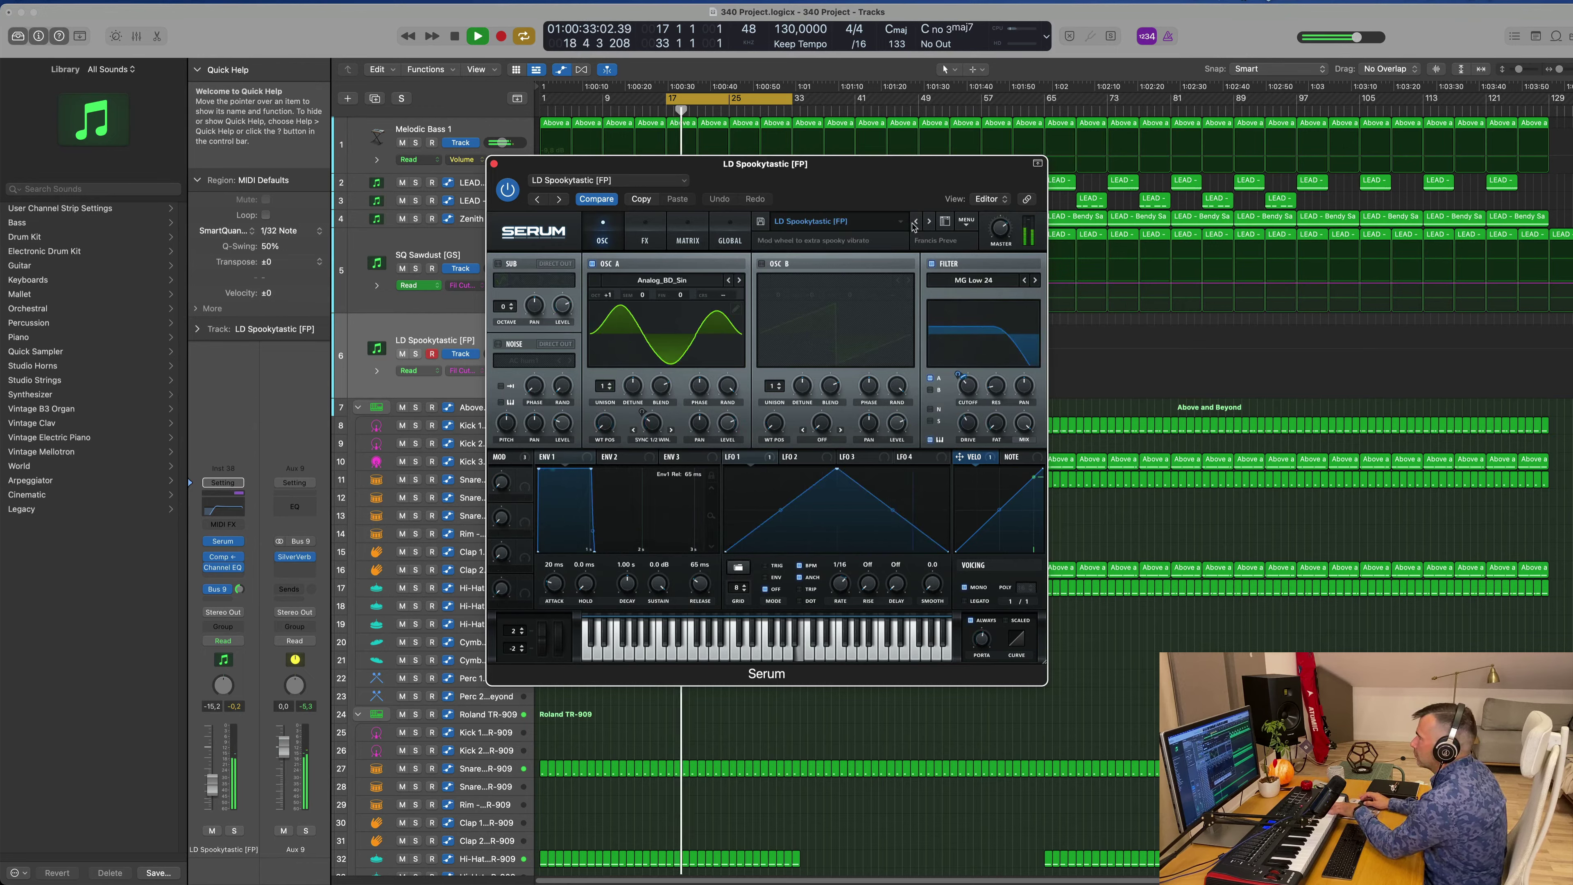
{"action": "left_click", "coordinate": [916, 223]}
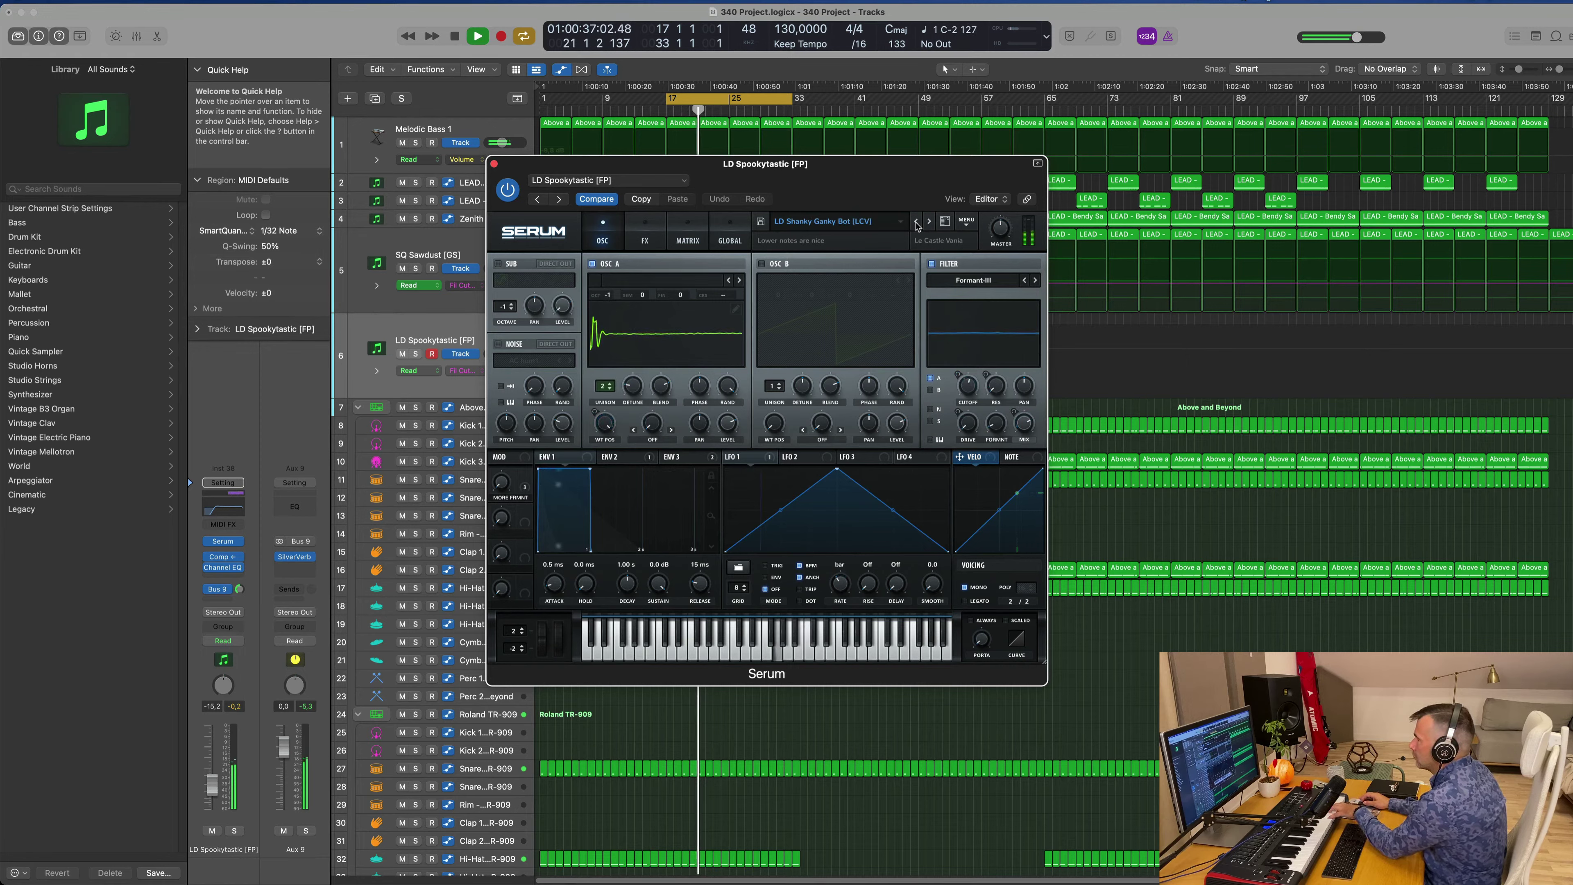
{"action": "left_click", "coordinate": [916, 223]}
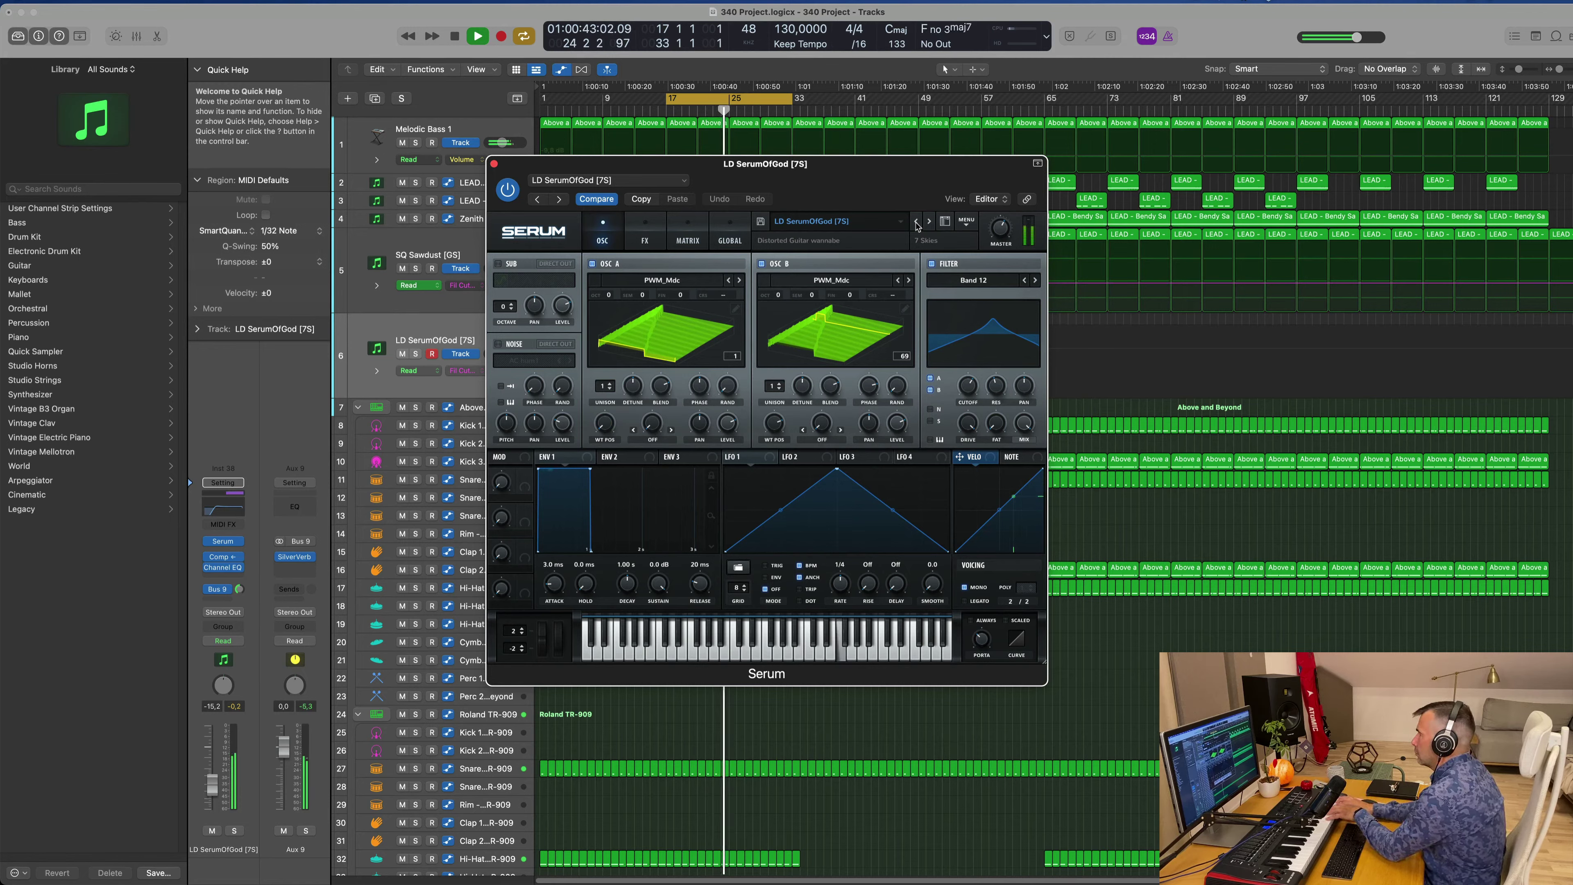
{"action": "left_click", "coordinate": [916, 224]}
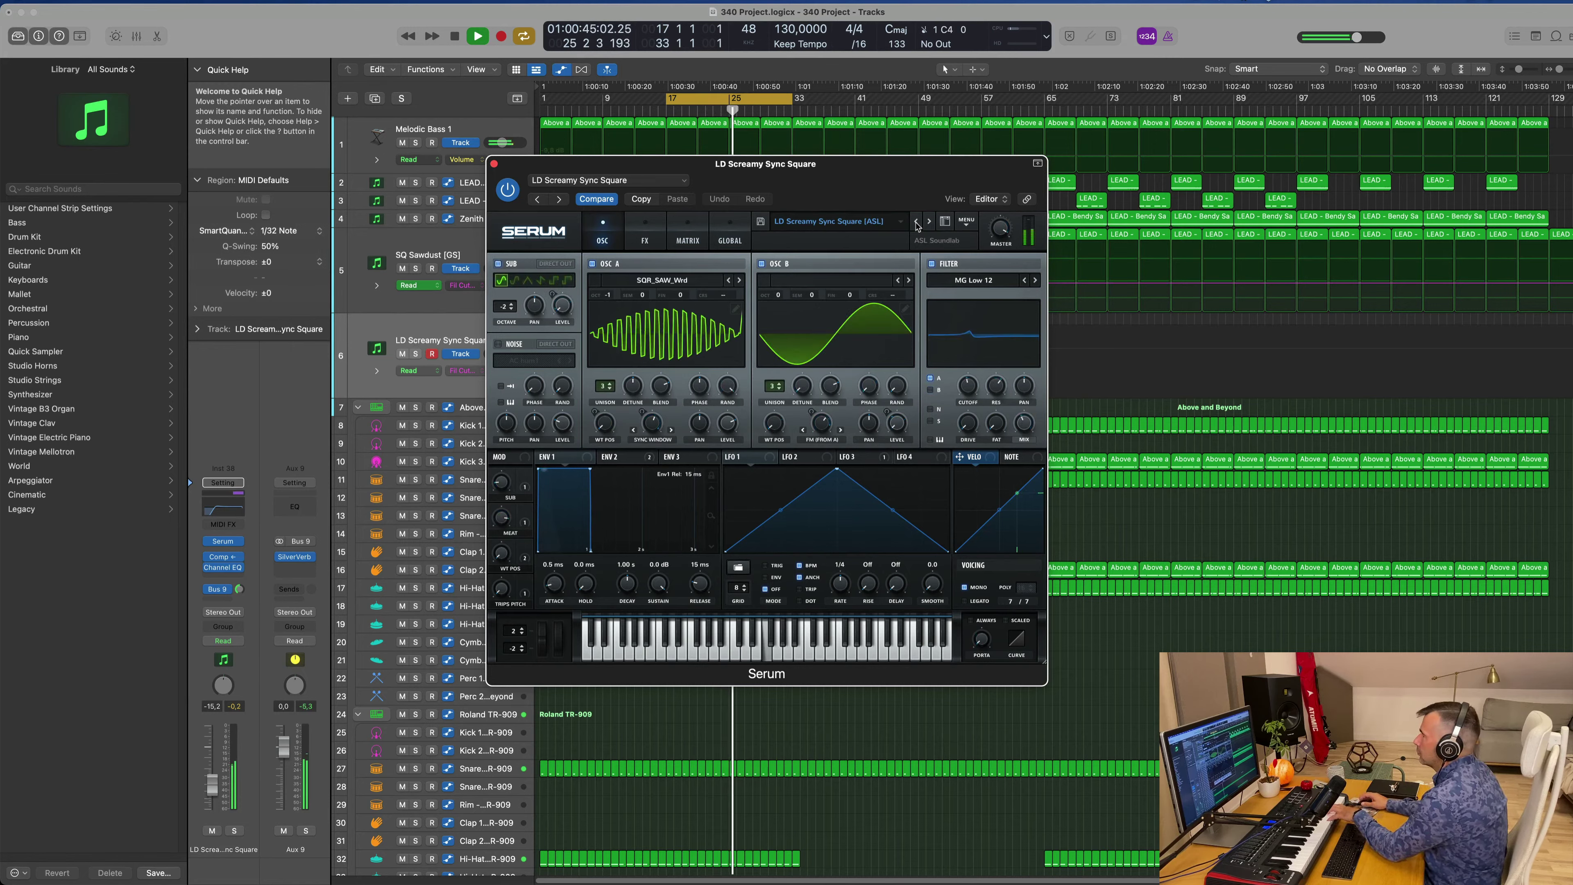
{"action": "left_click", "coordinate": [916, 223]}
{"action": "left_click", "coordinate": [915, 223]}
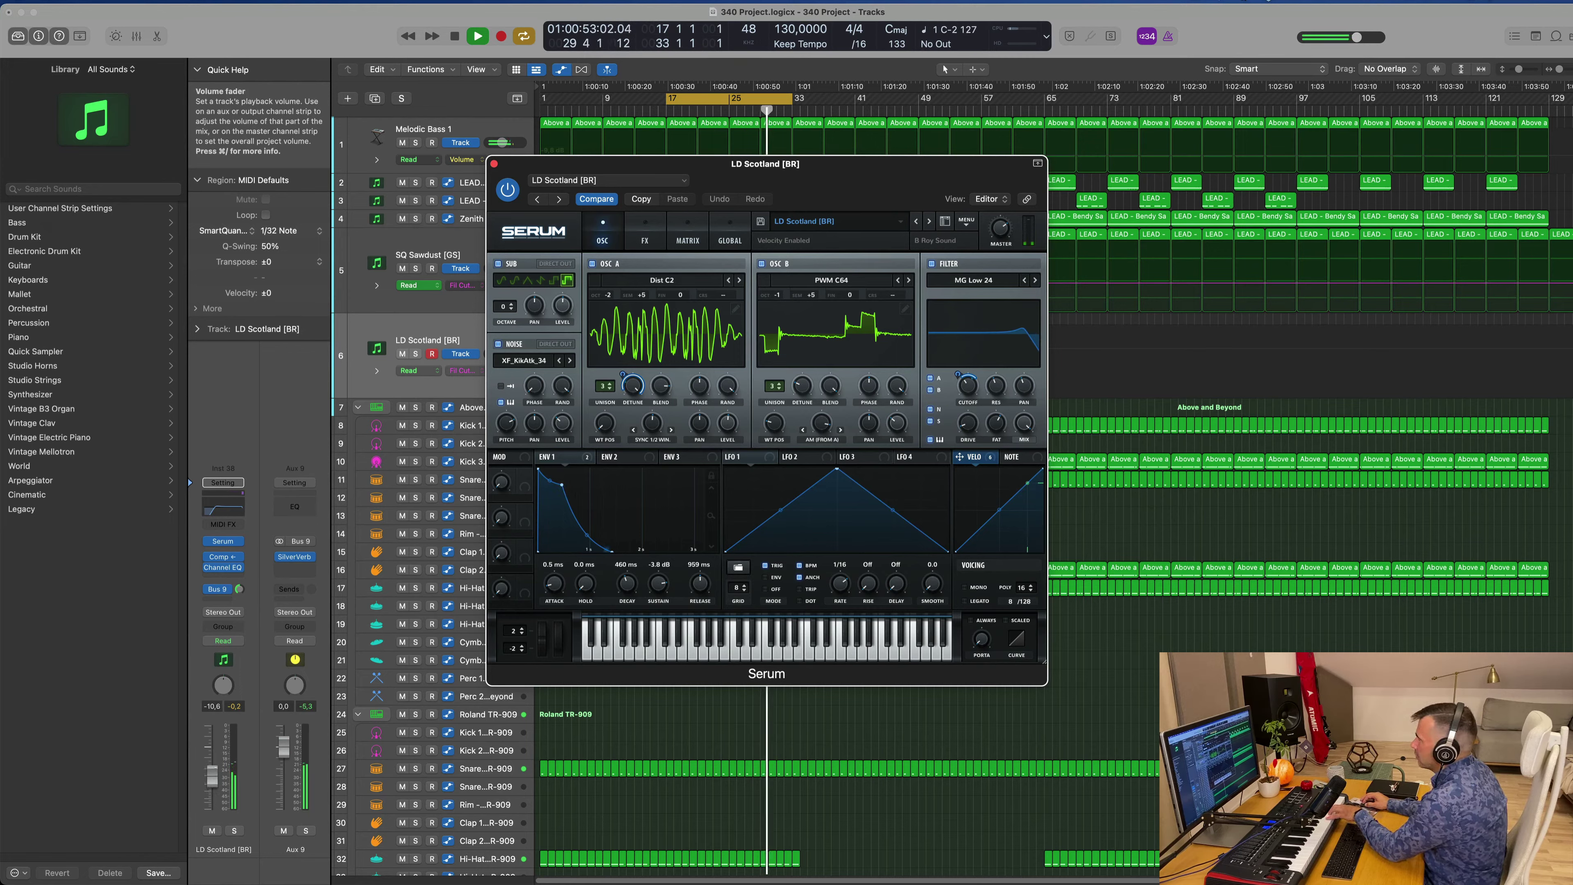
{"action": "left_click_drag", "start_coordinate": [211, 774], "coordinate": [215, 771]}
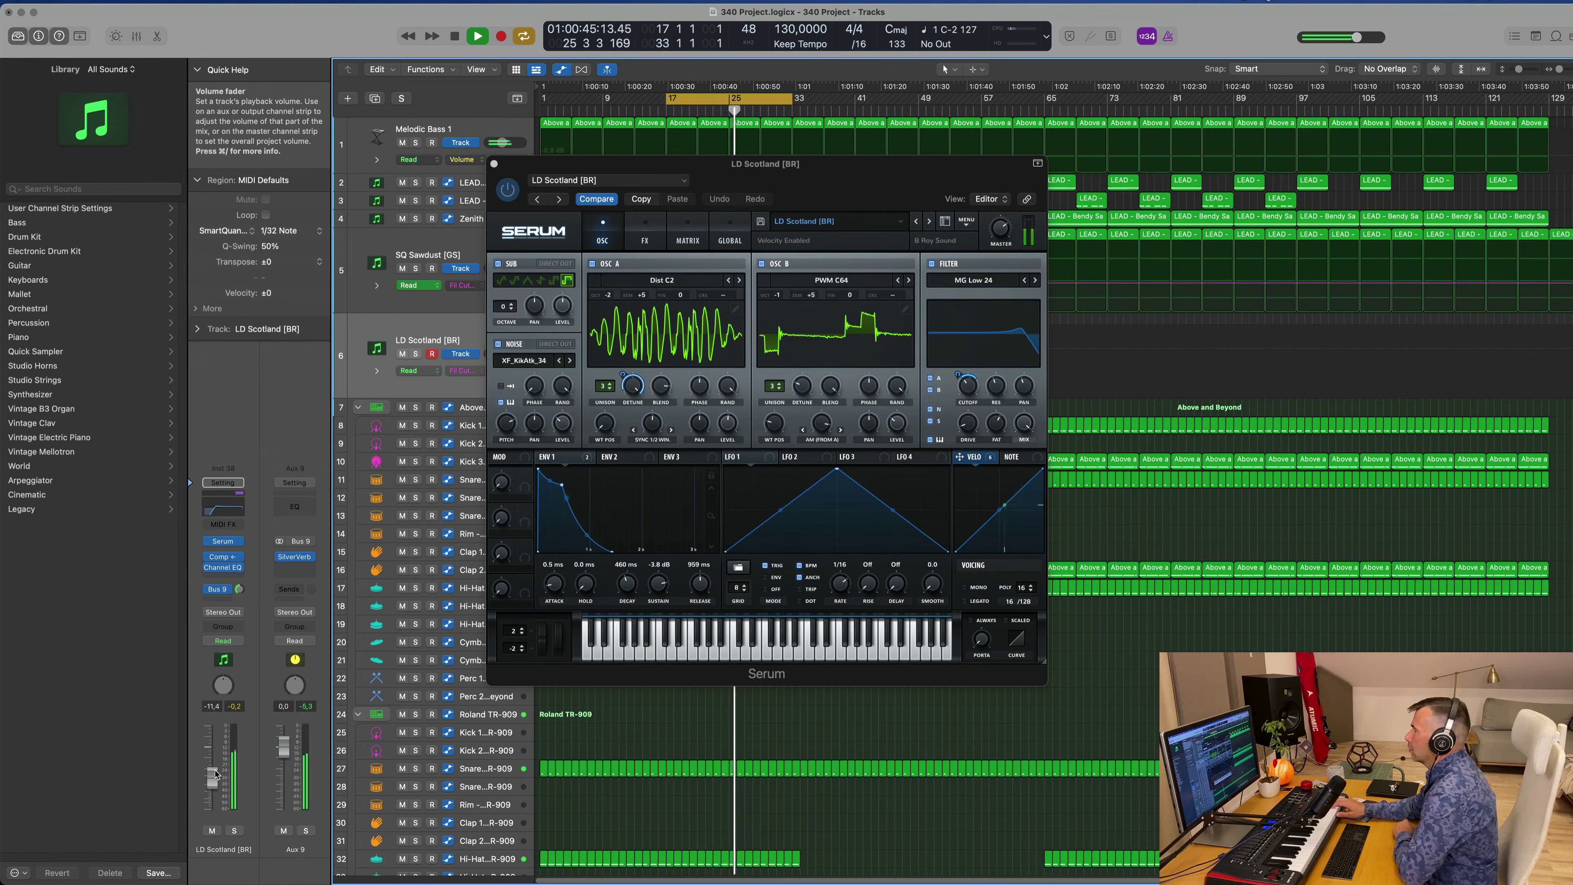
- Record a short lead melody on the LD Scotland track within the bar 17 to 33 cycle
{"action": "key", "text": "r"}
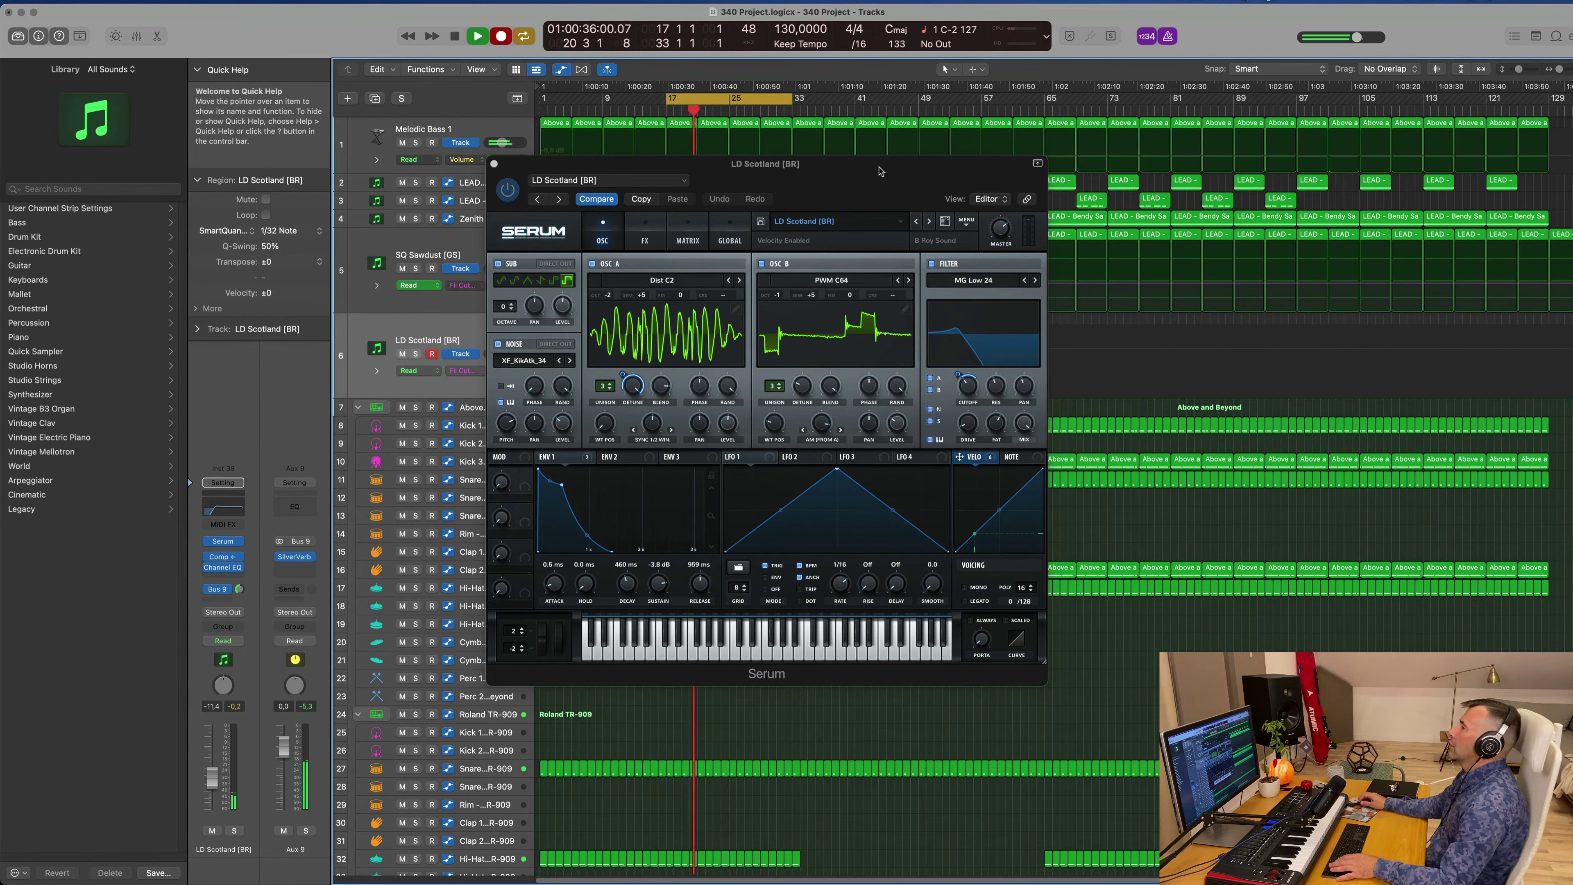
{"action": "left_click_drag", "start_coordinate": [880, 171], "coordinate": [1326, 213]}
{"action": "key", "text": "space"}
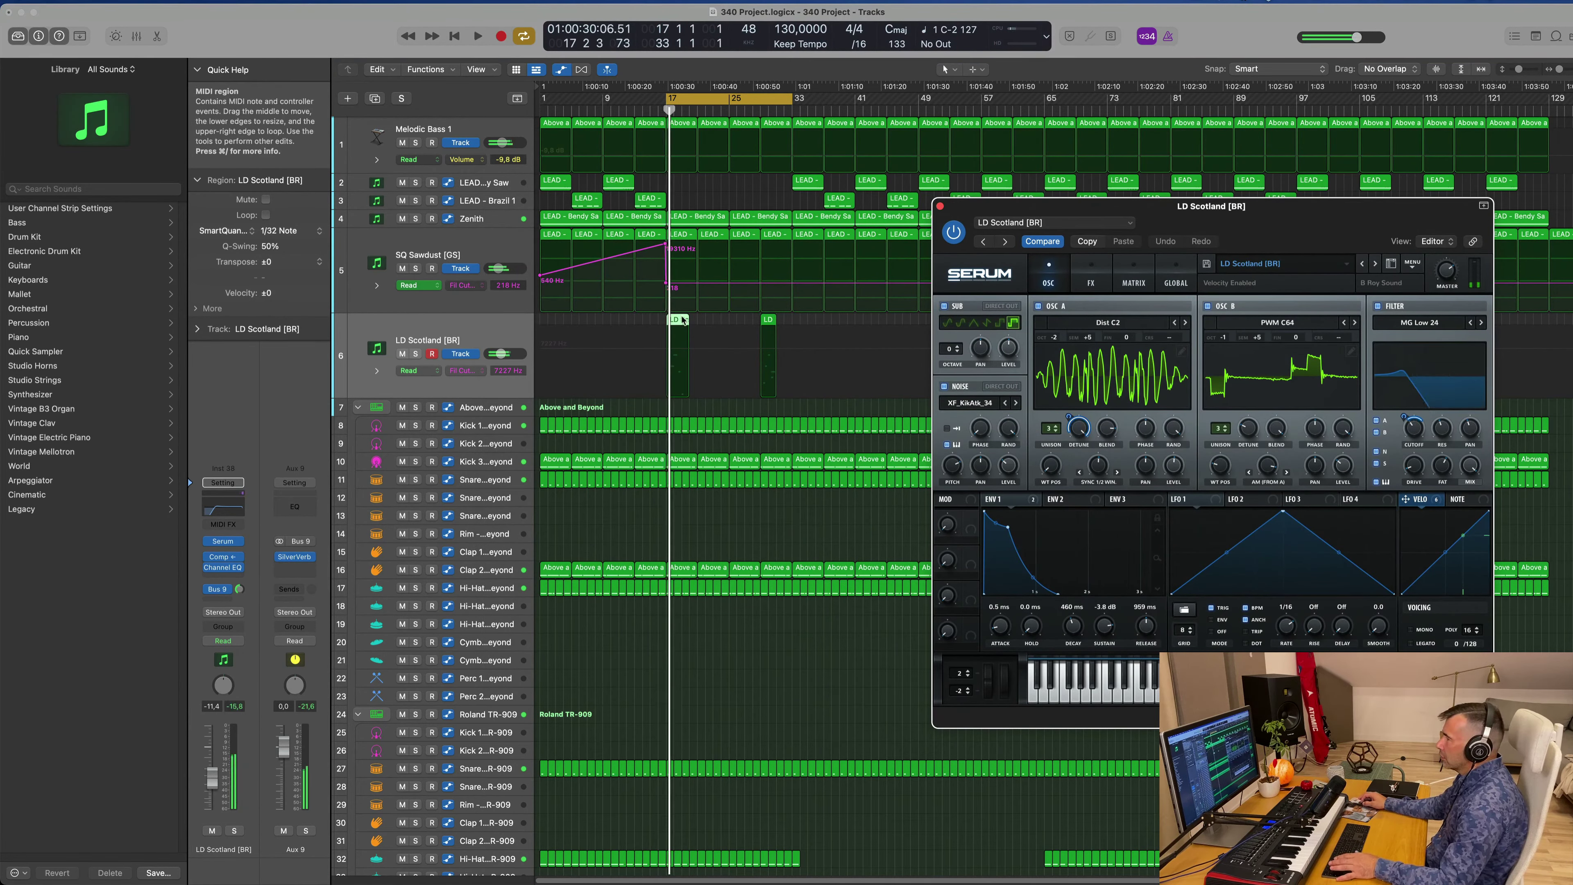
- Open the recorded bar 17 region in the Piano Roll, raise the velocity of its last note, and play it back
{"action": "double_click", "coordinate": [679, 320]}
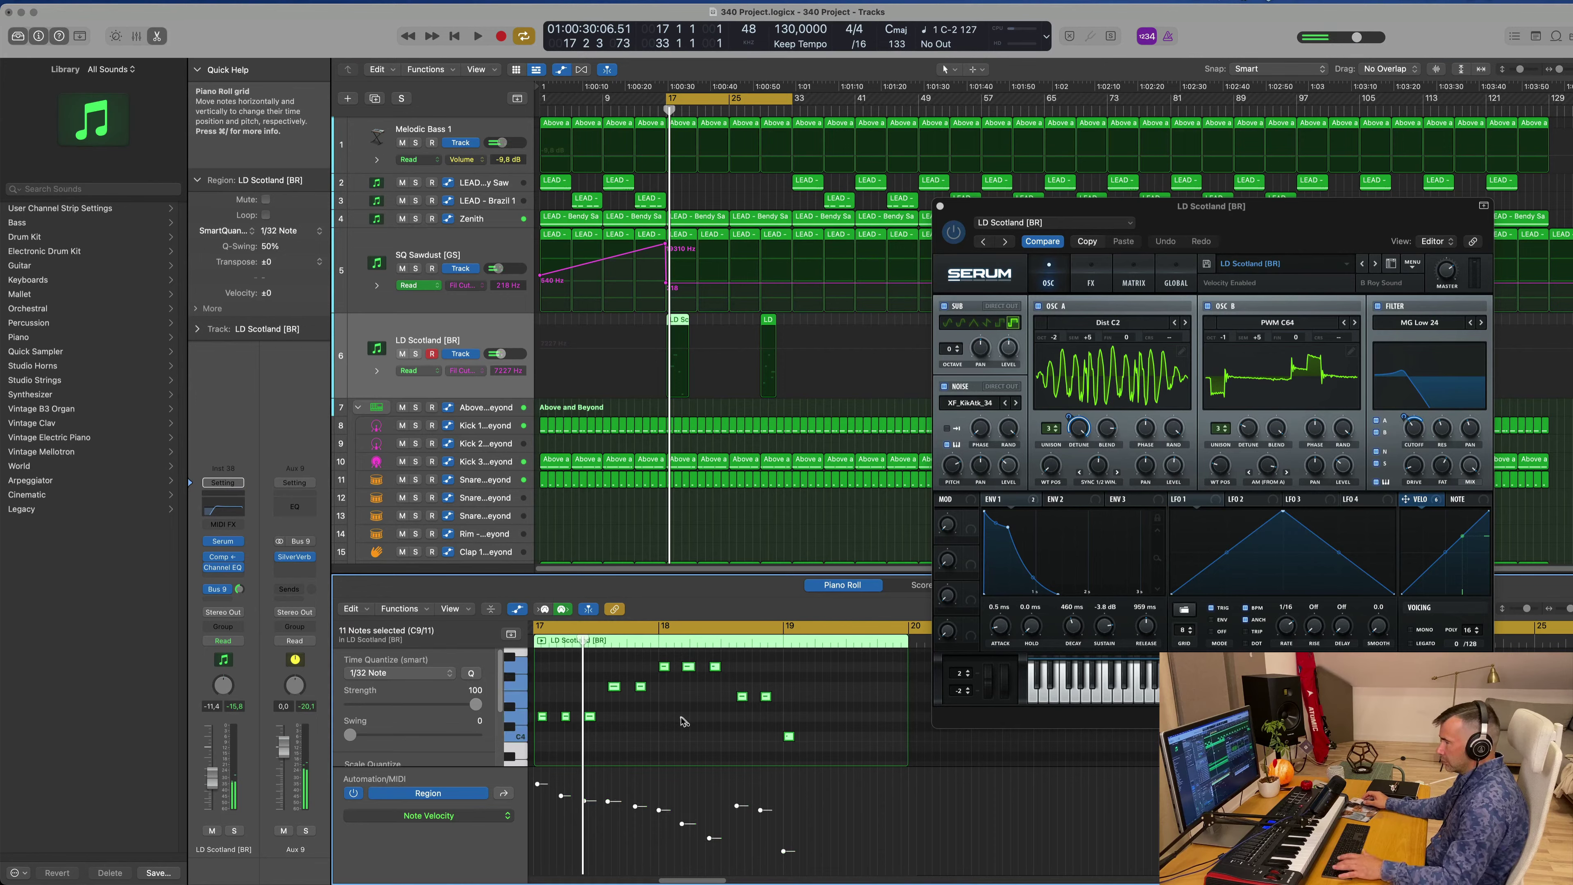
{"action": "key", "text": "space"}
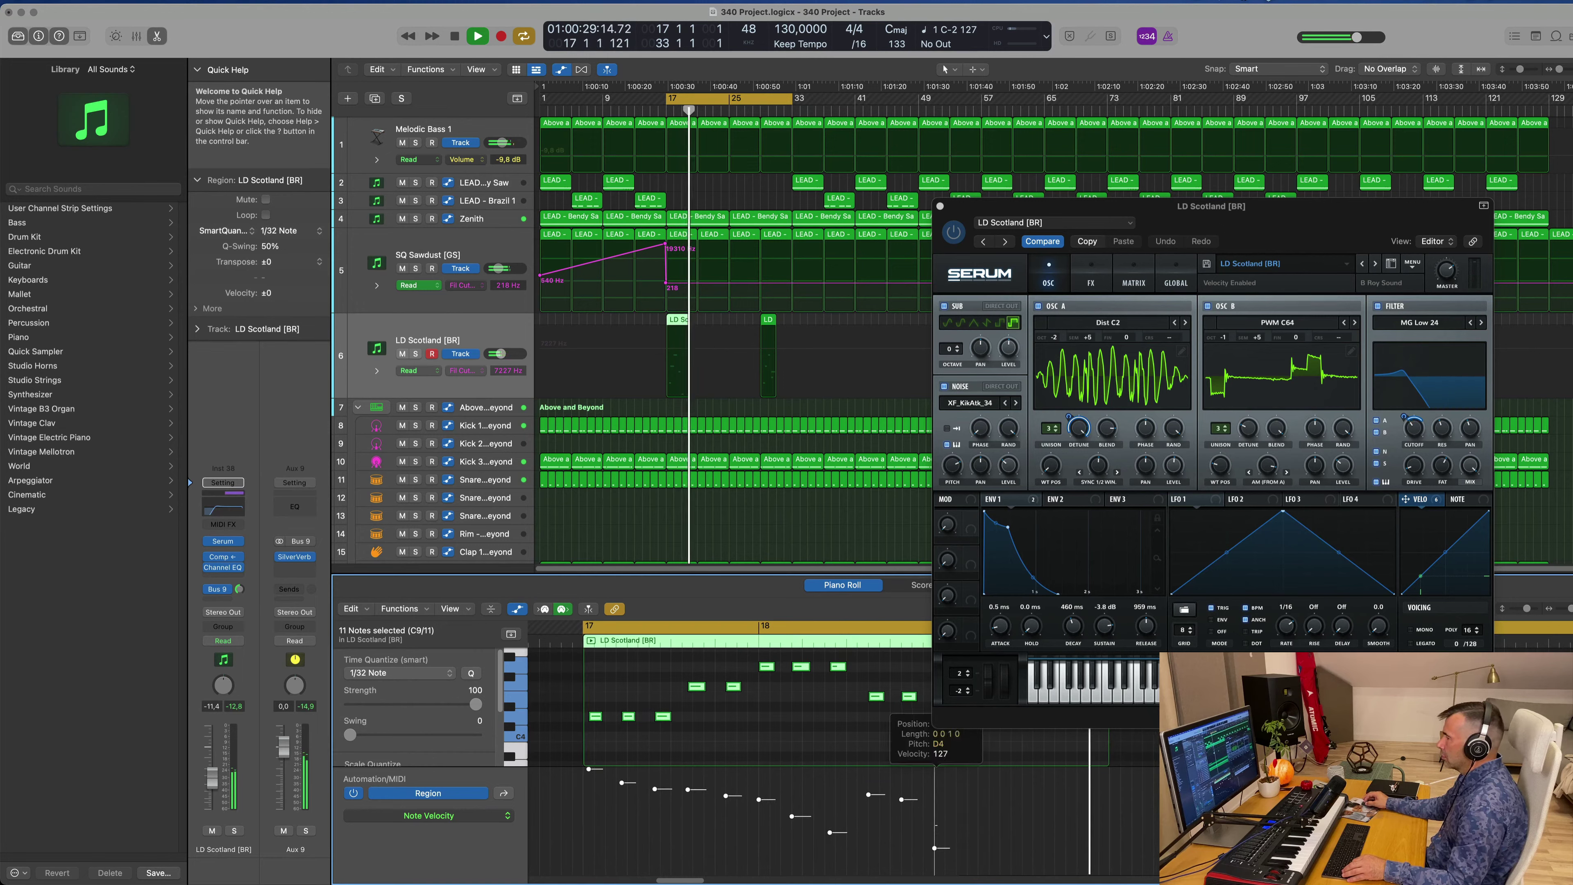
{"action": "left_click_drag", "start_coordinate": [935, 845], "coordinate": [937, 850]}
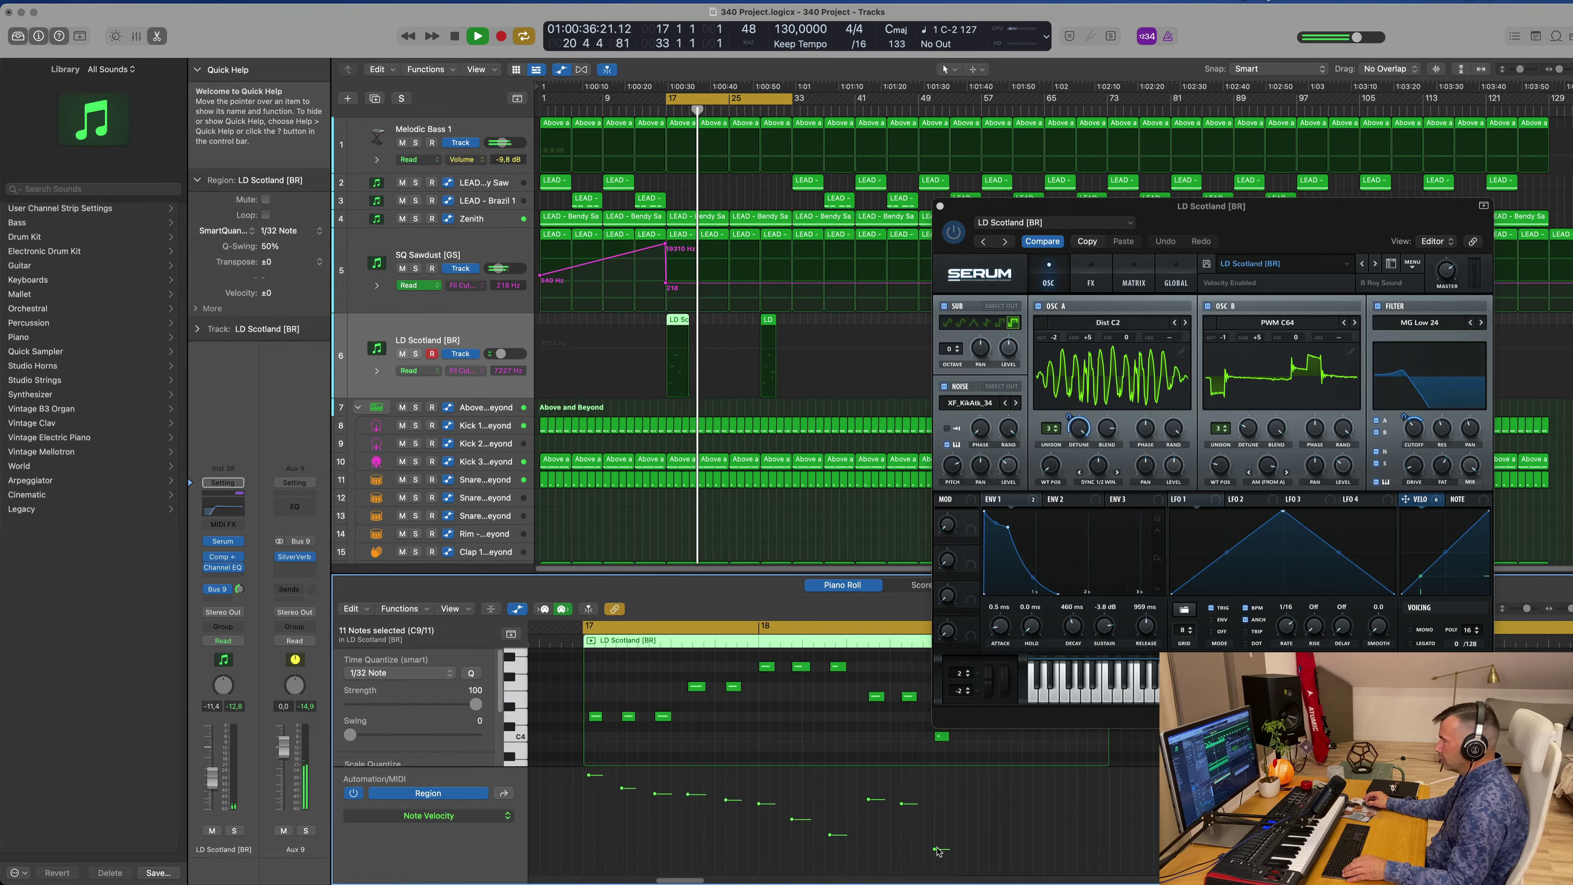
{"action": "left_click", "coordinate": [936, 831]}
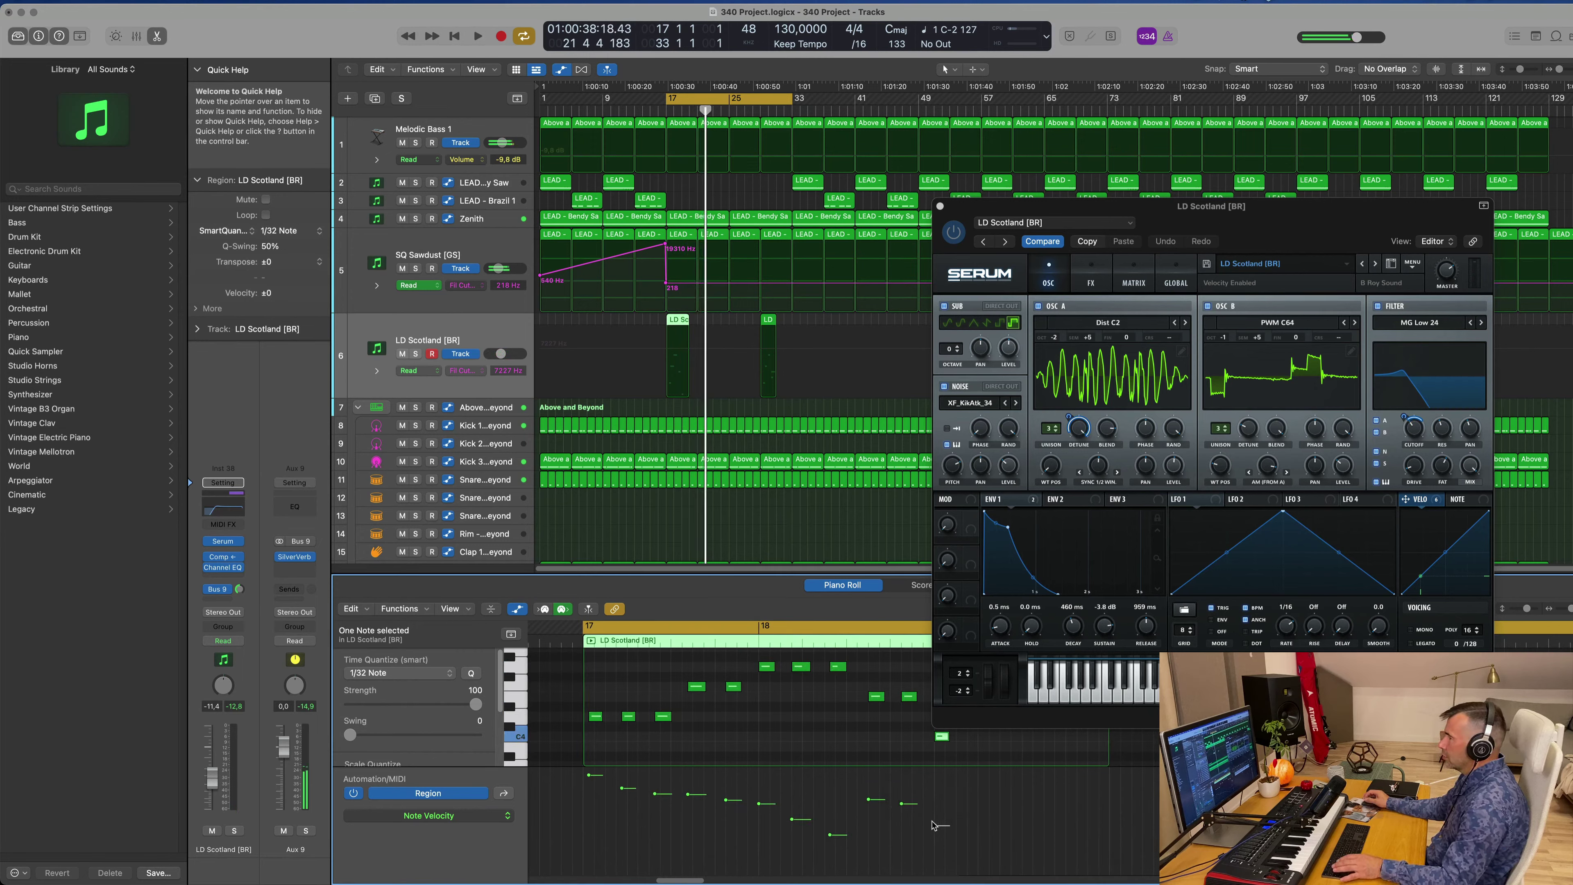
{"action": "key", "text": "space"}
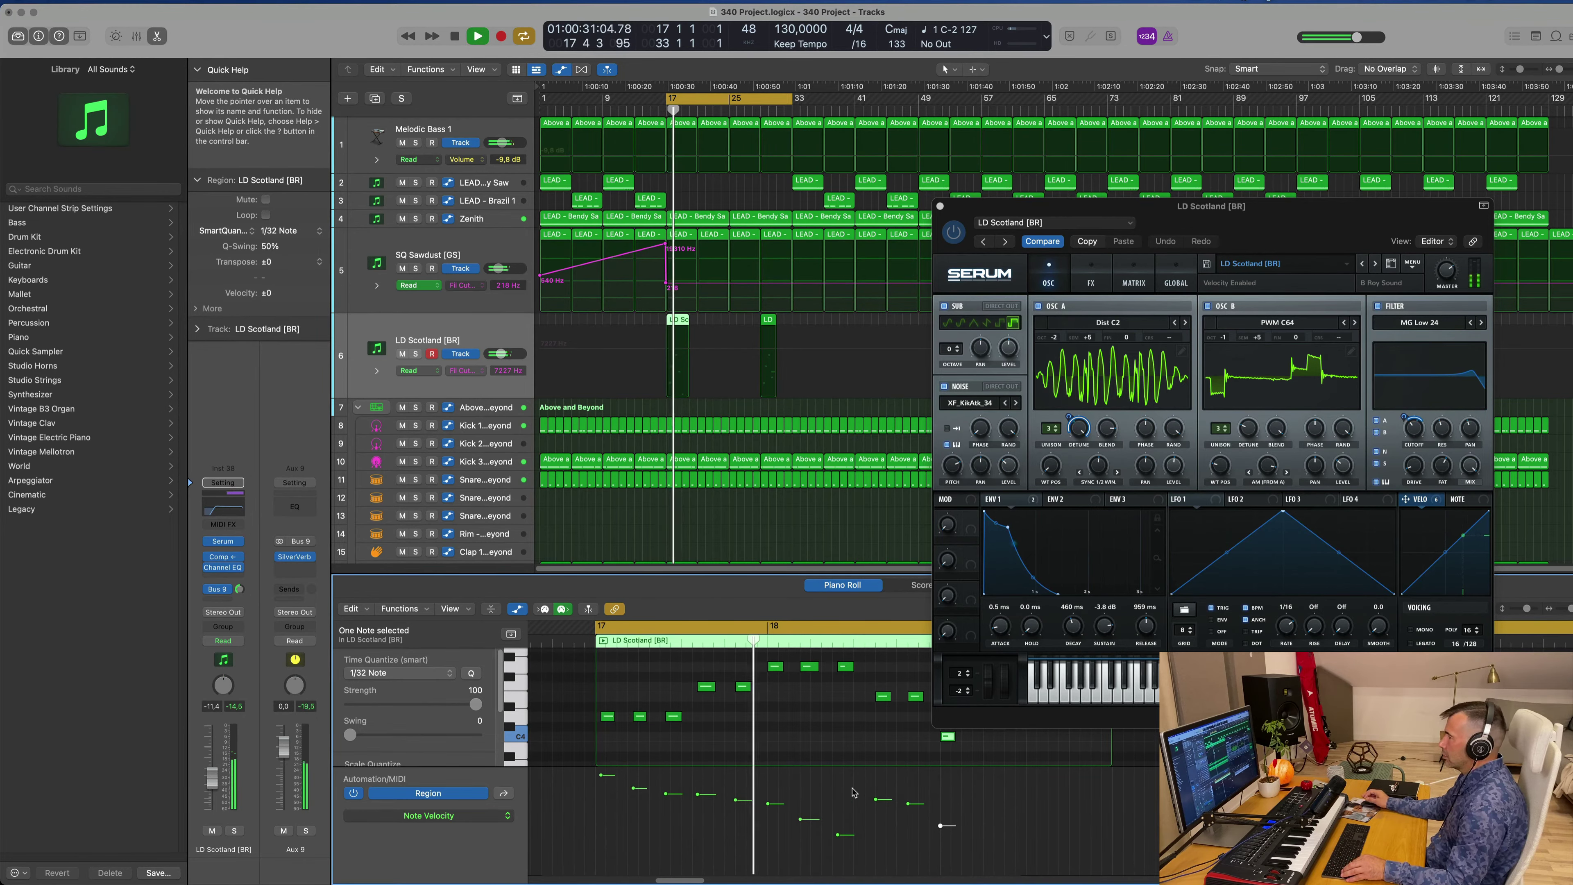
{"action": "scroll", "coordinate": [845, 792], "scroll_direction": "left", "scroll_amount": 1}
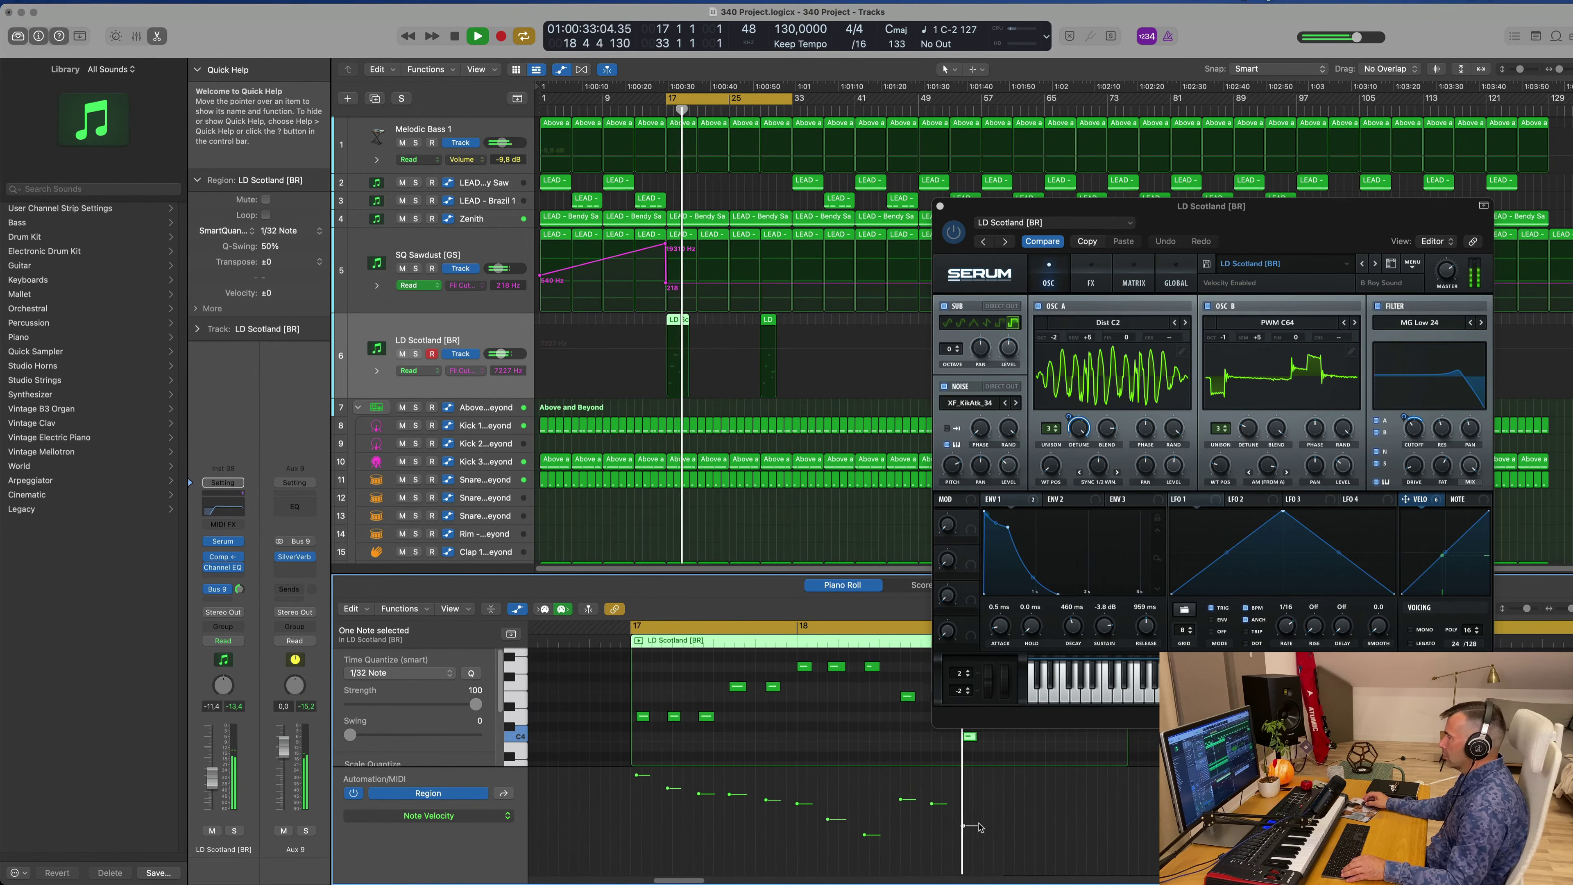
{"action": "scroll", "coordinate": [966, 818], "scroll_direction": "right", "scroll_amount": 1}
- Close the Serum window, delete the stray LD Scotland region around bar 29, and reselect the bar 17 region for editing
{"action": "left_click_drag", "start_coordinate": [954, 206], "coordinate": [767, 225]}
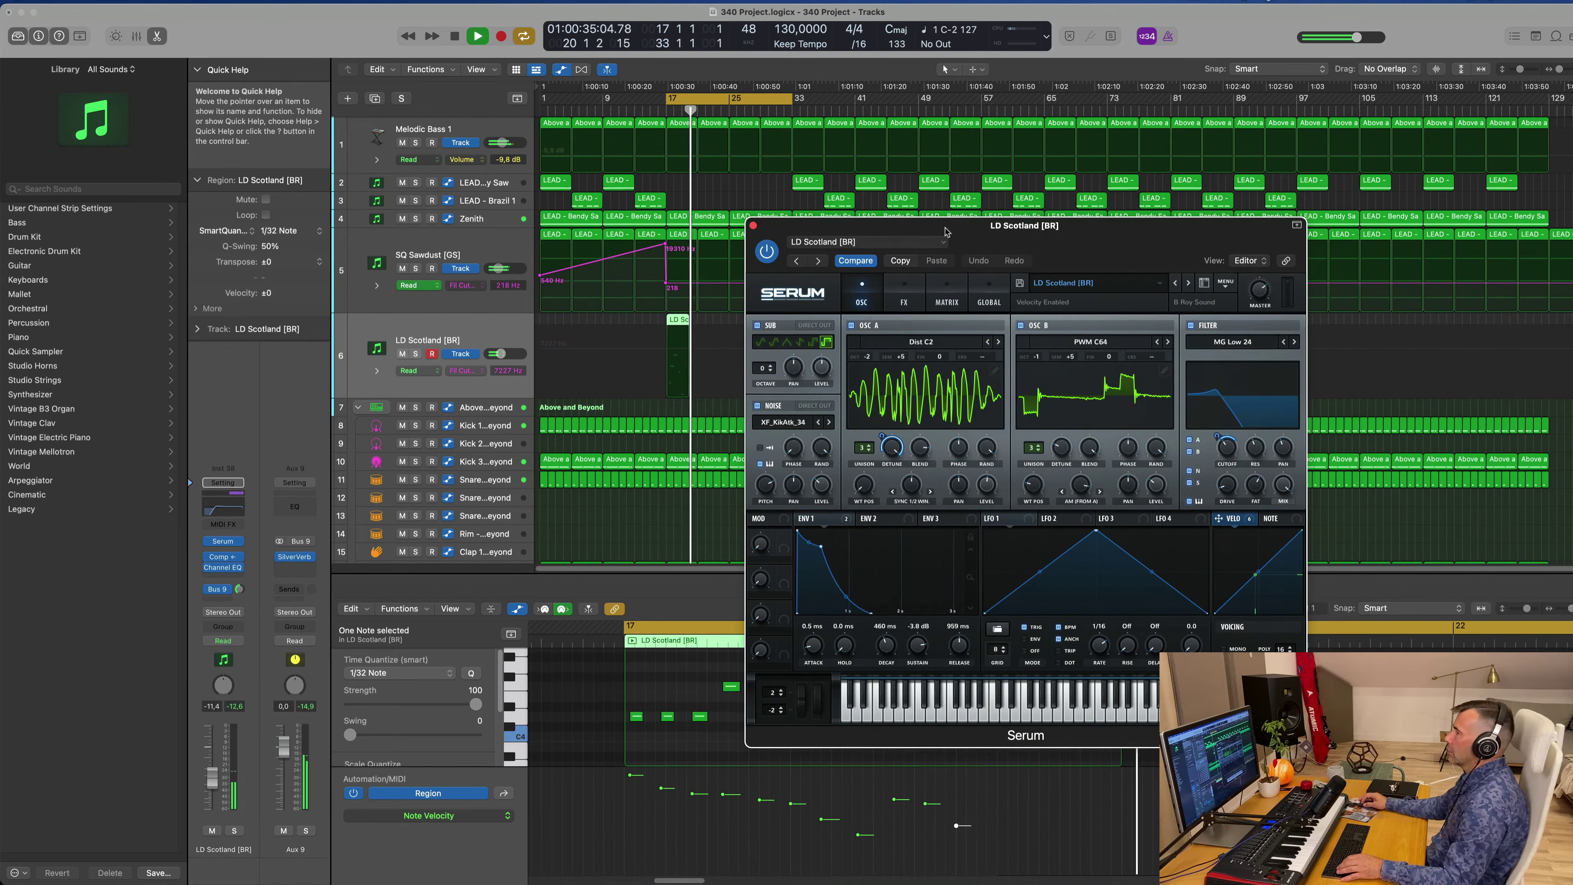
{"action": "left_click", "coordinate": [753, 226]}
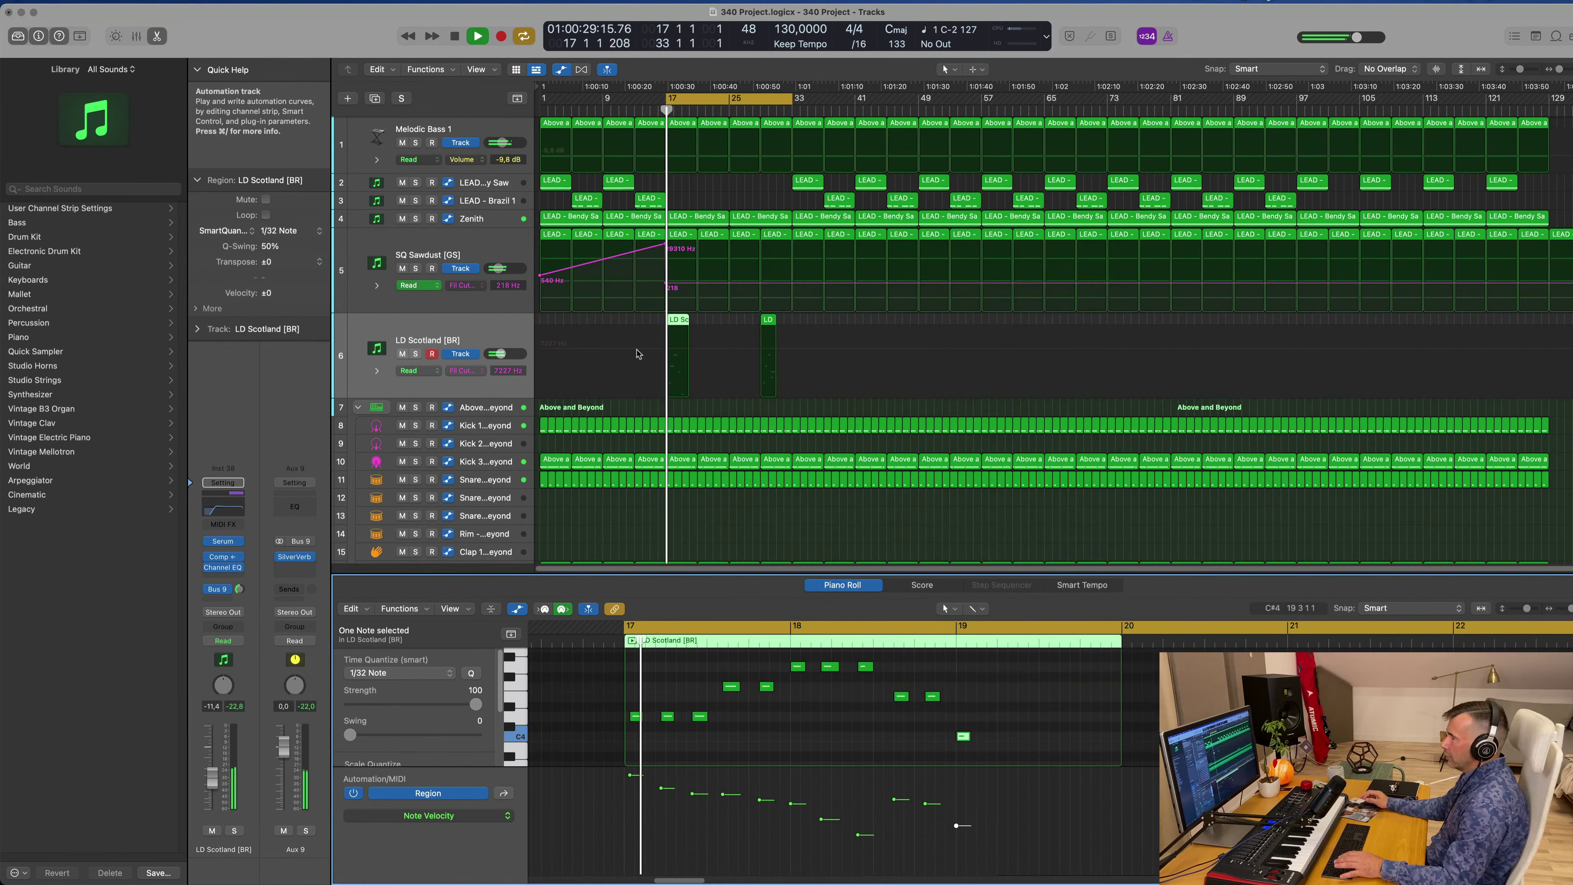
{"action": "left_click", "coordinate": [768, 327]}
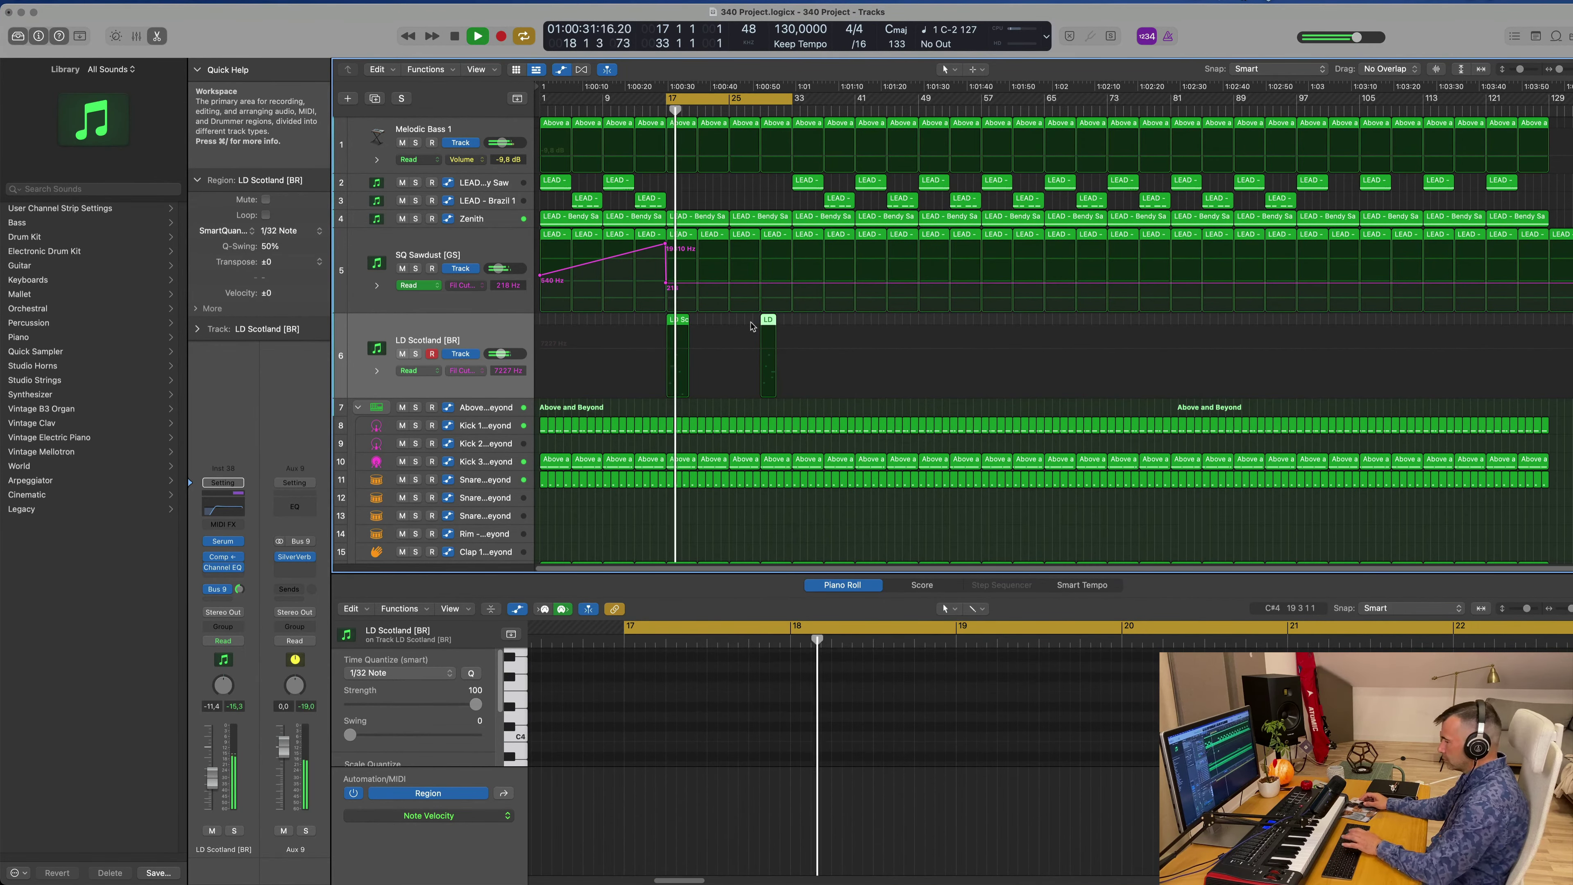
{"action": "key", "text": "Delete"}
{"action": "left_click", "coordinate": [678, 346]}
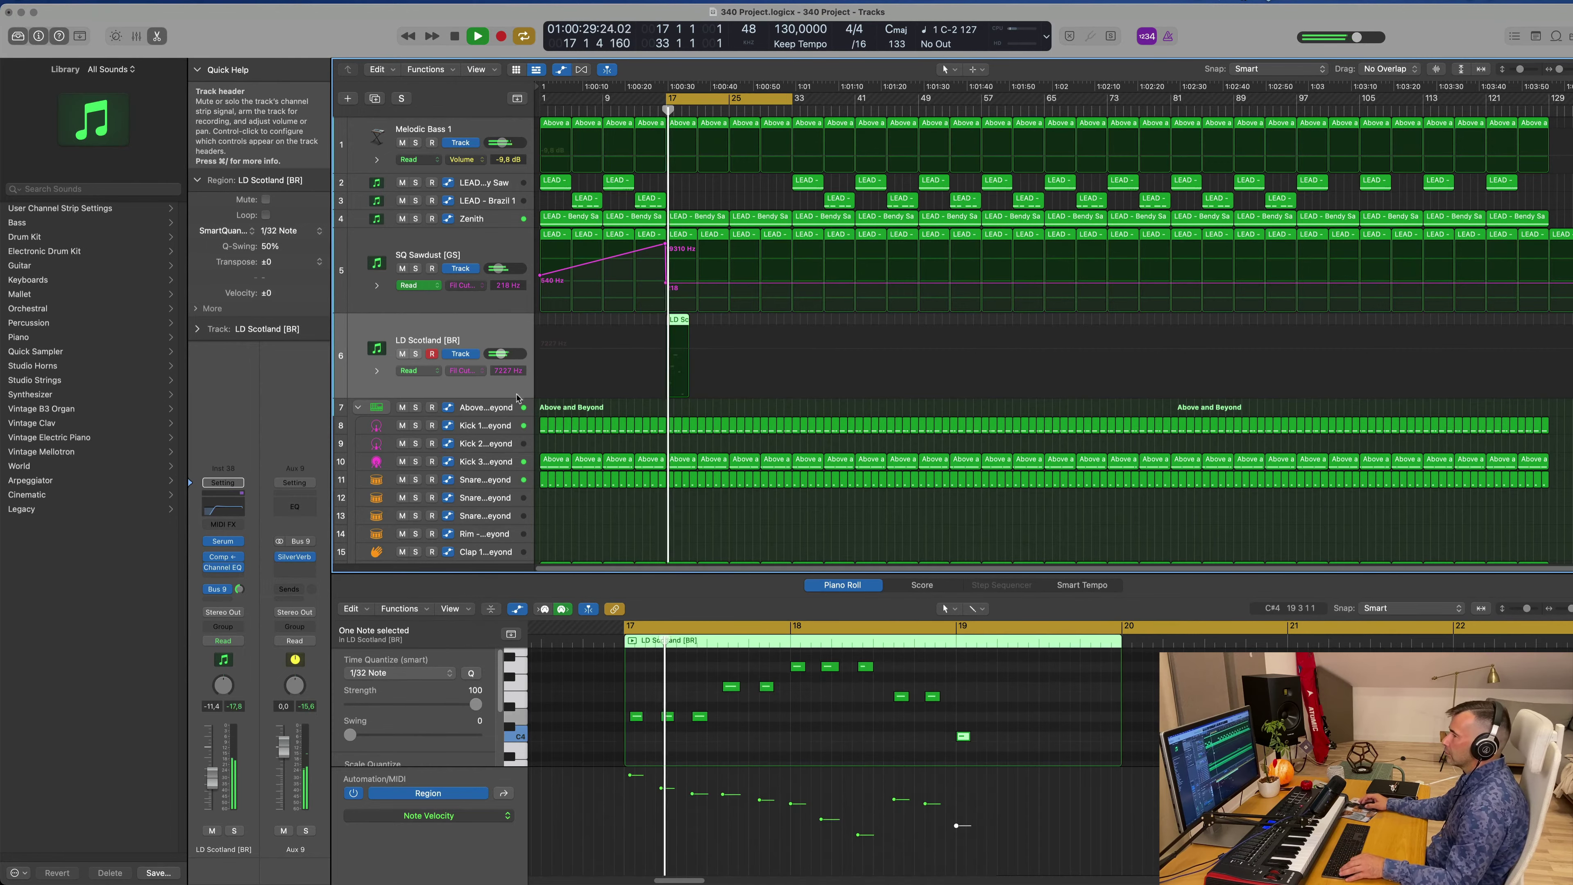
{"action": "scroll", "coordinate": [847, 697], "scroll_direction": "up", "scroll_amount": 2}
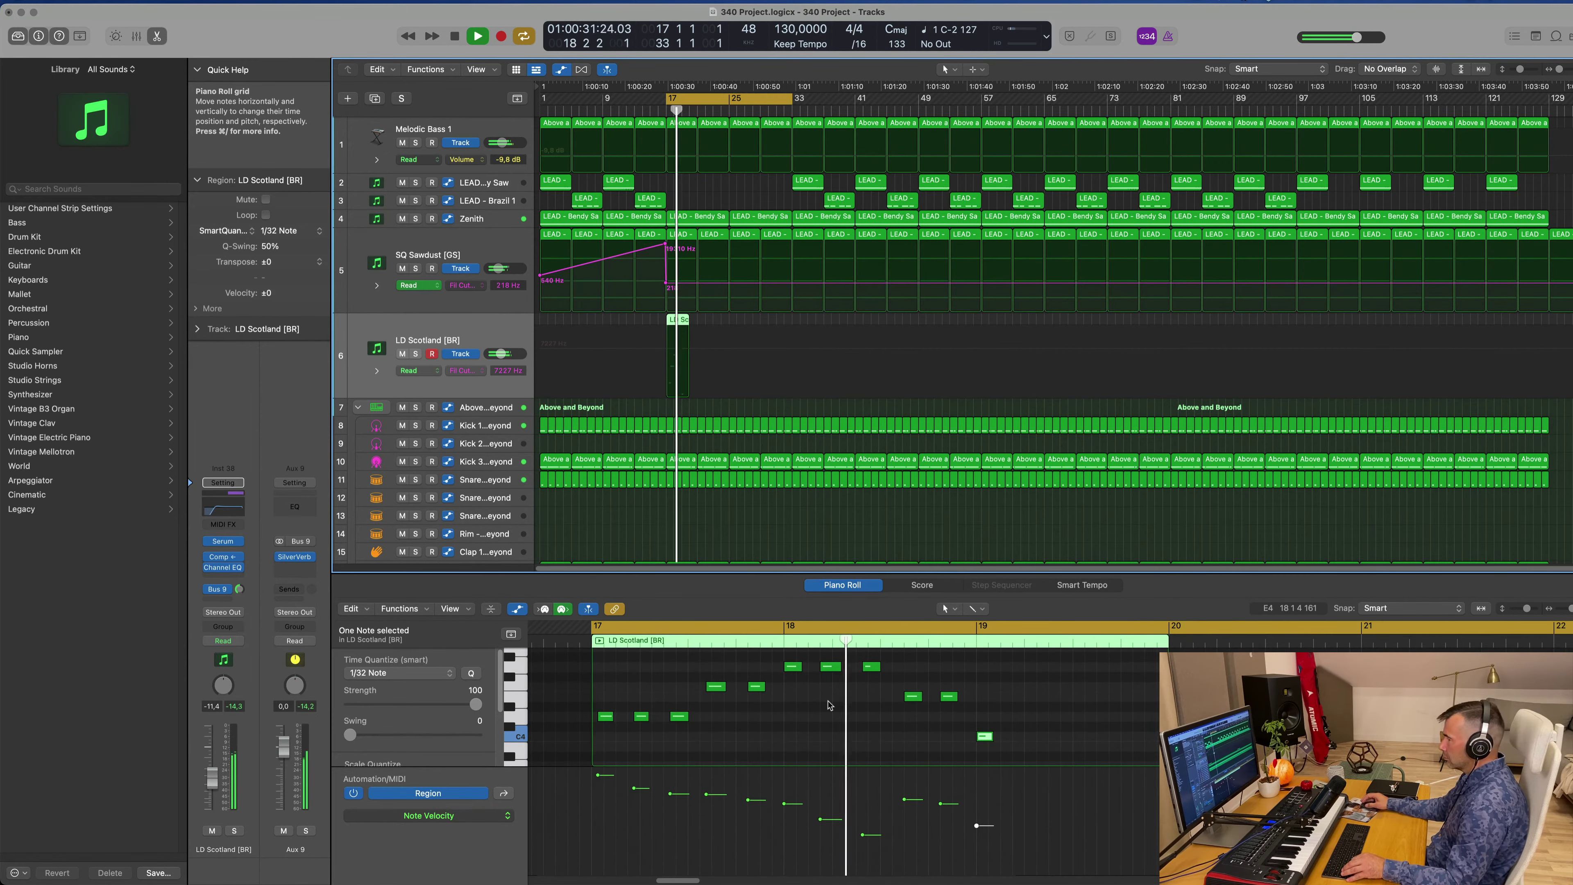
- Play back the bar 17 lead melody, reopen Serum on the LD Scotland track and set the track volume to -12.0 dB
{"action": "scroll", "coordinate": [828, 704], "scroll_direction": "down", "scroll_amount": 2}
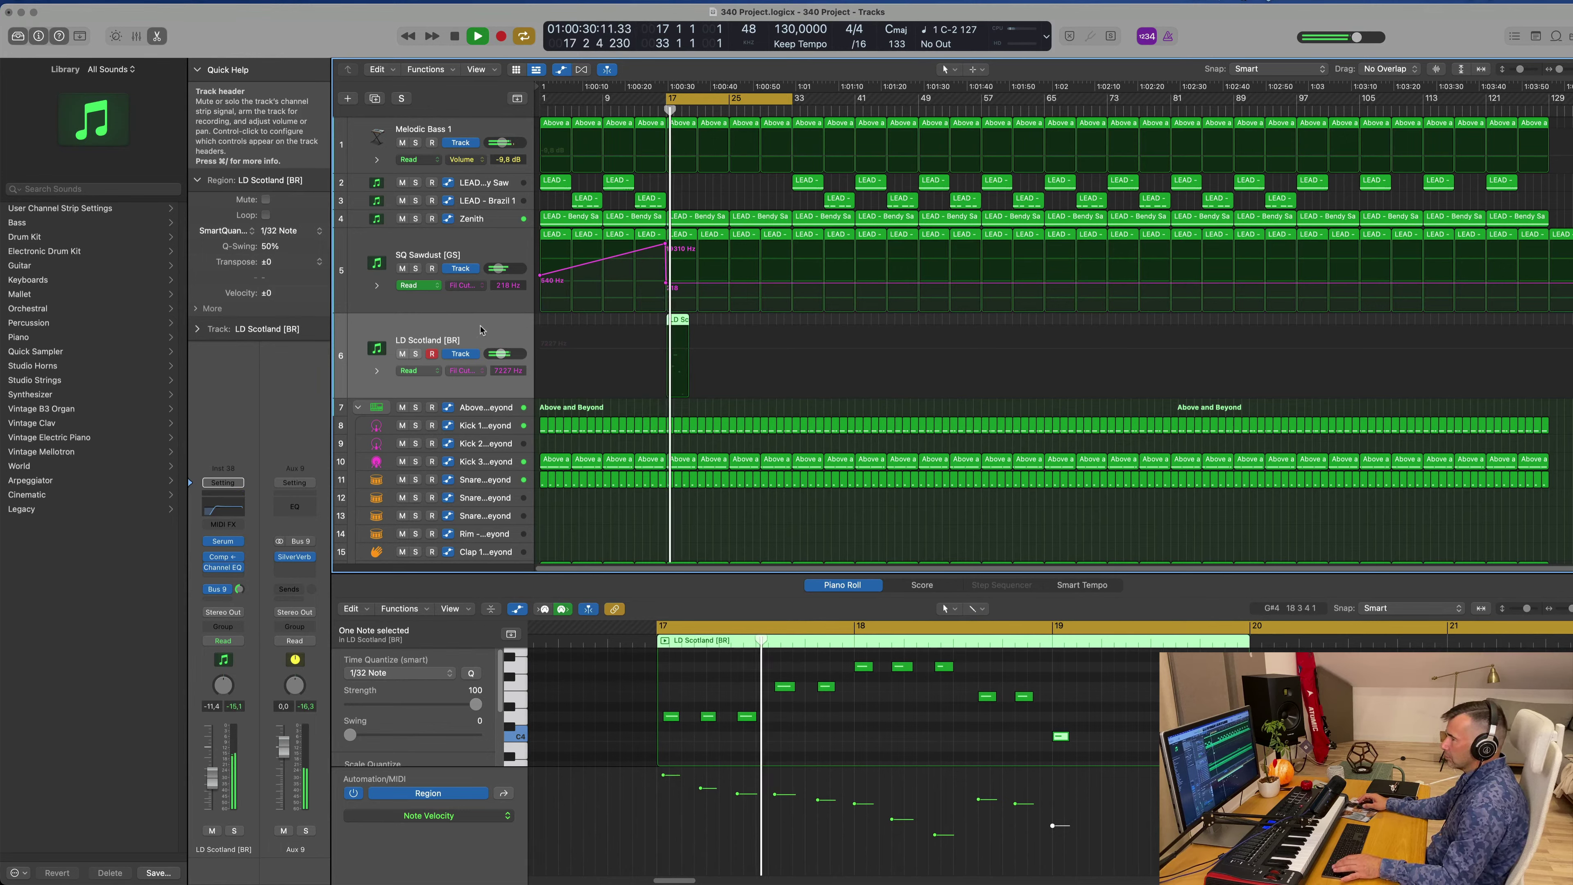
{"action": "key", "text": "space"}
{"action": "key", "text": "space"}
{"action": "left_click", "coordinate": [220, 542]}
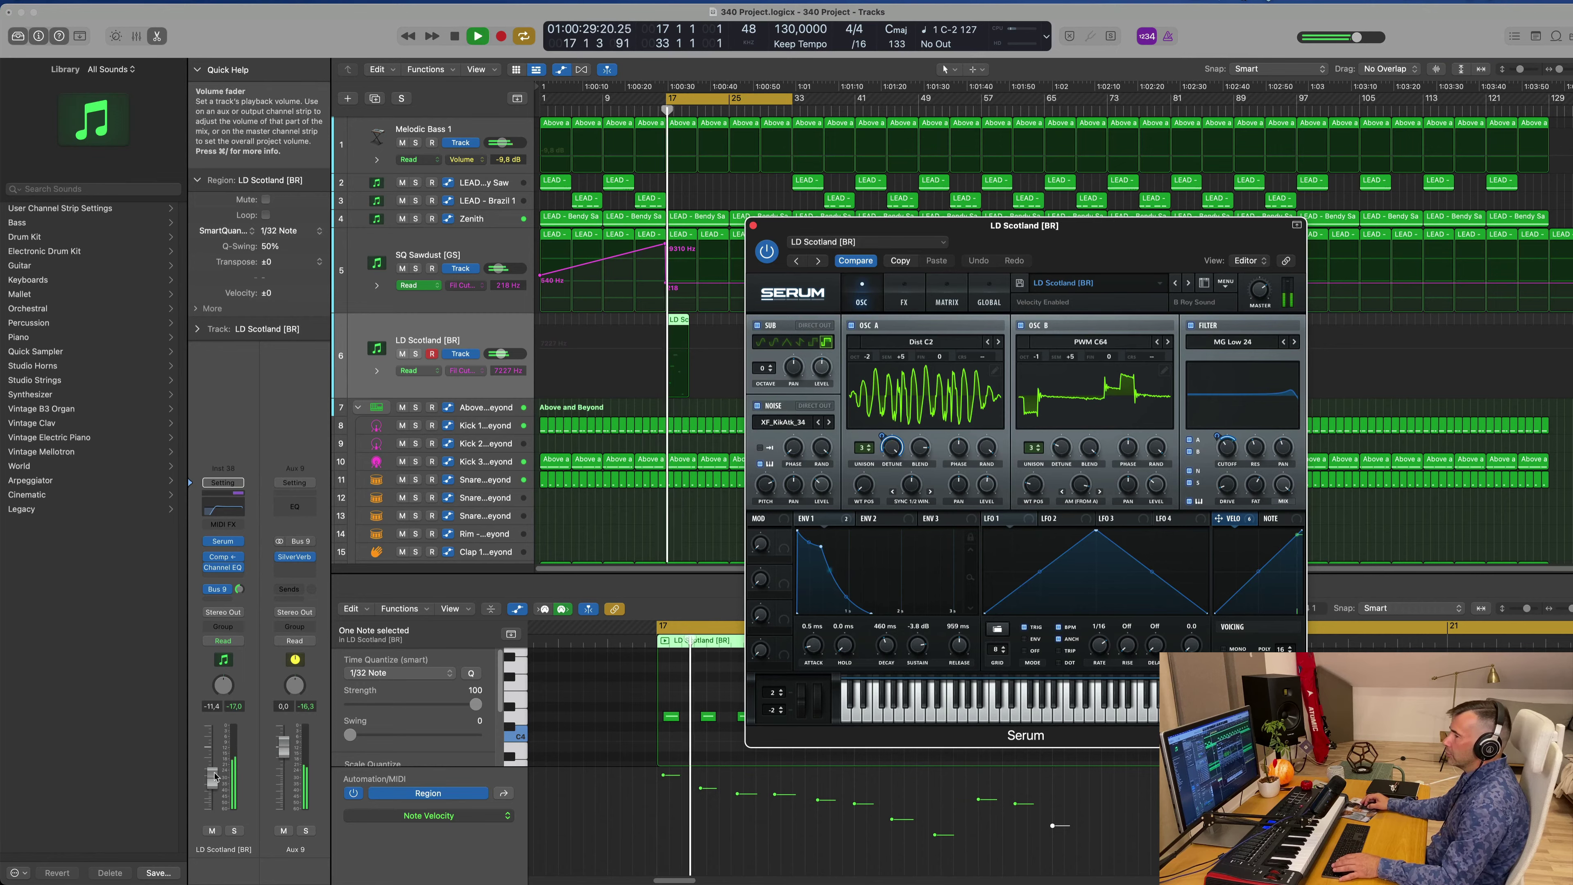
{"action": "key", "text": "space"}
{"action": "key", "text": "space"}
{"action": "mouse_move", "coordinate": [1217, 239]}
{"action": "left_mouse_down"}
{"action": "mouse_move", "coordinate": [1026, 237]}
{"action": "mouse_move", "coordinate": [1242, 223]}
{"action": "left_mouse_up"}
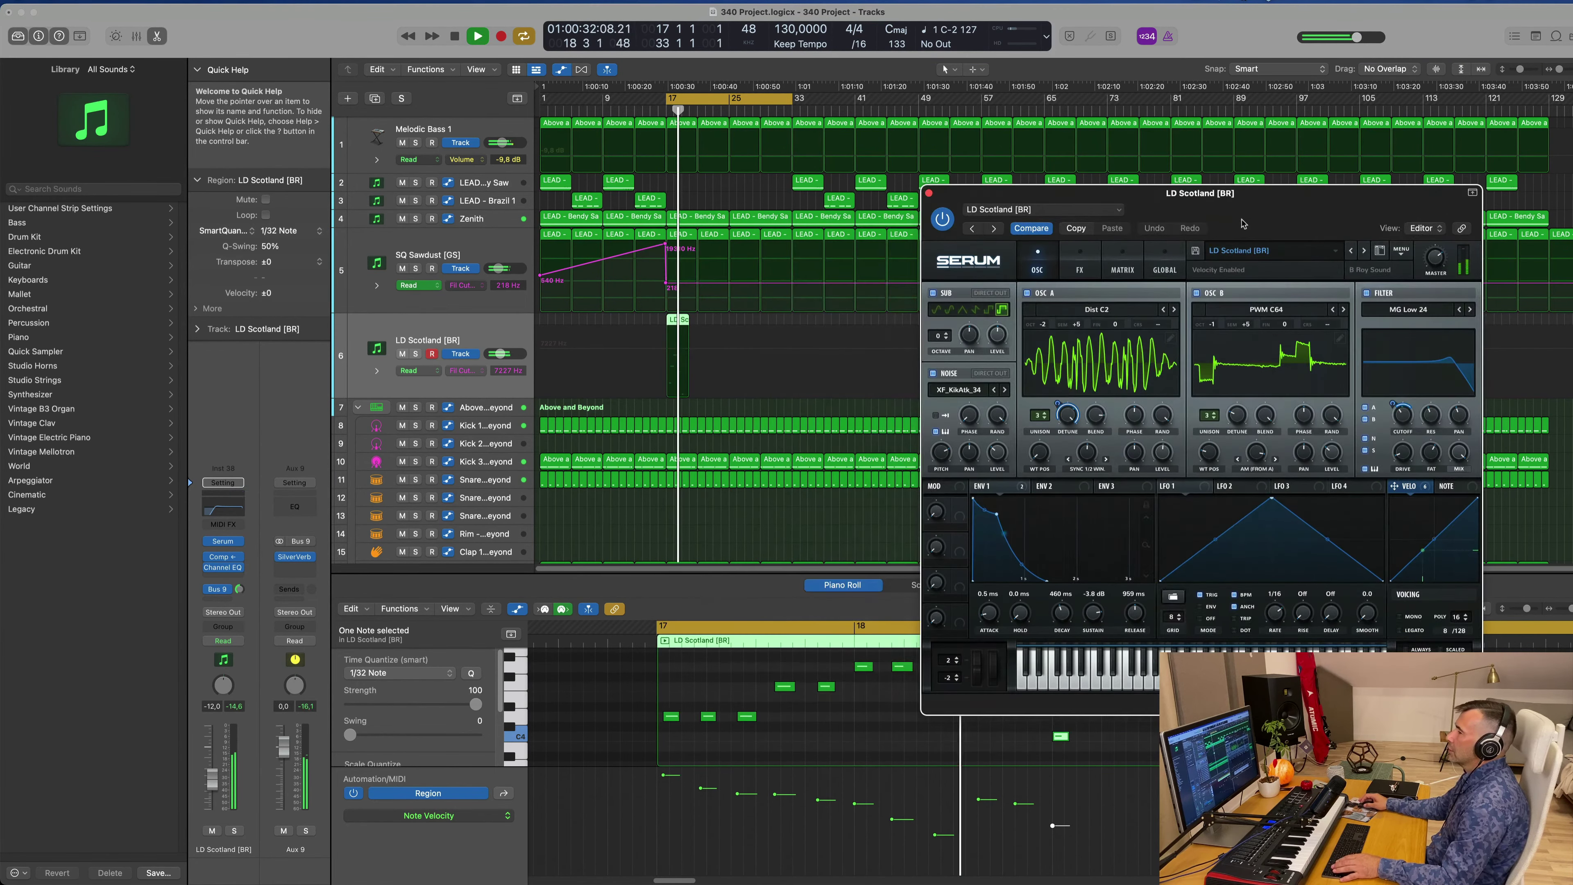
{"action": "left_click", "coordinate": [672, 109]}
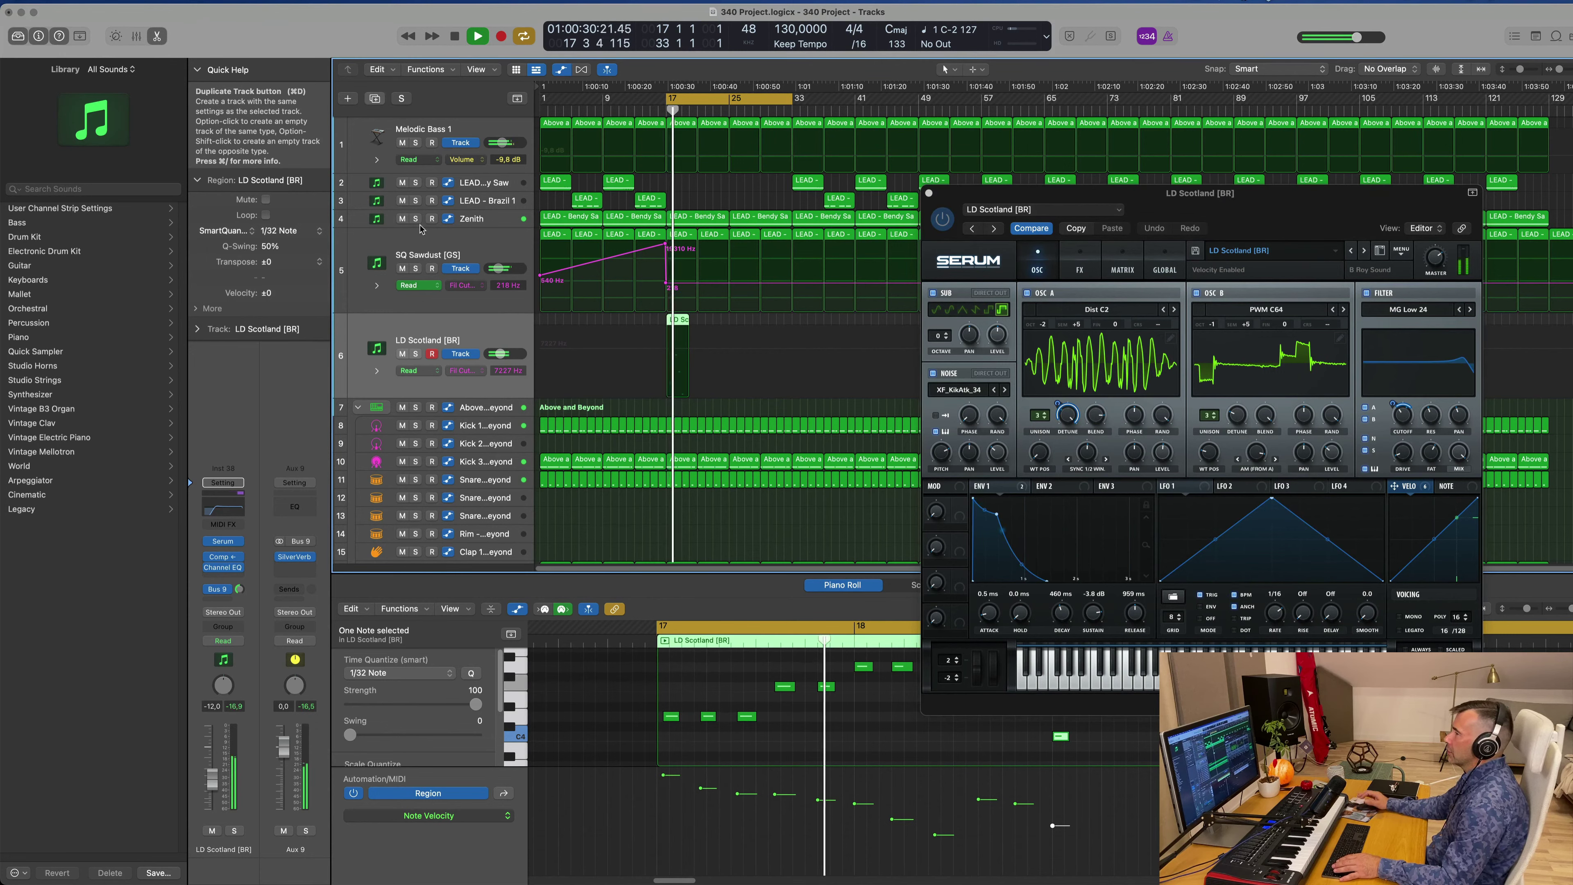
- Duplicate the LD Scotland track with its settings, copy the bar 17 region onto the duplicate, and mute the original track
{"action": "key", "text": "super+d"}
{"action": "left_click_drag", "start_coordinate": [678, 347], "coordinate": [673, 415]}
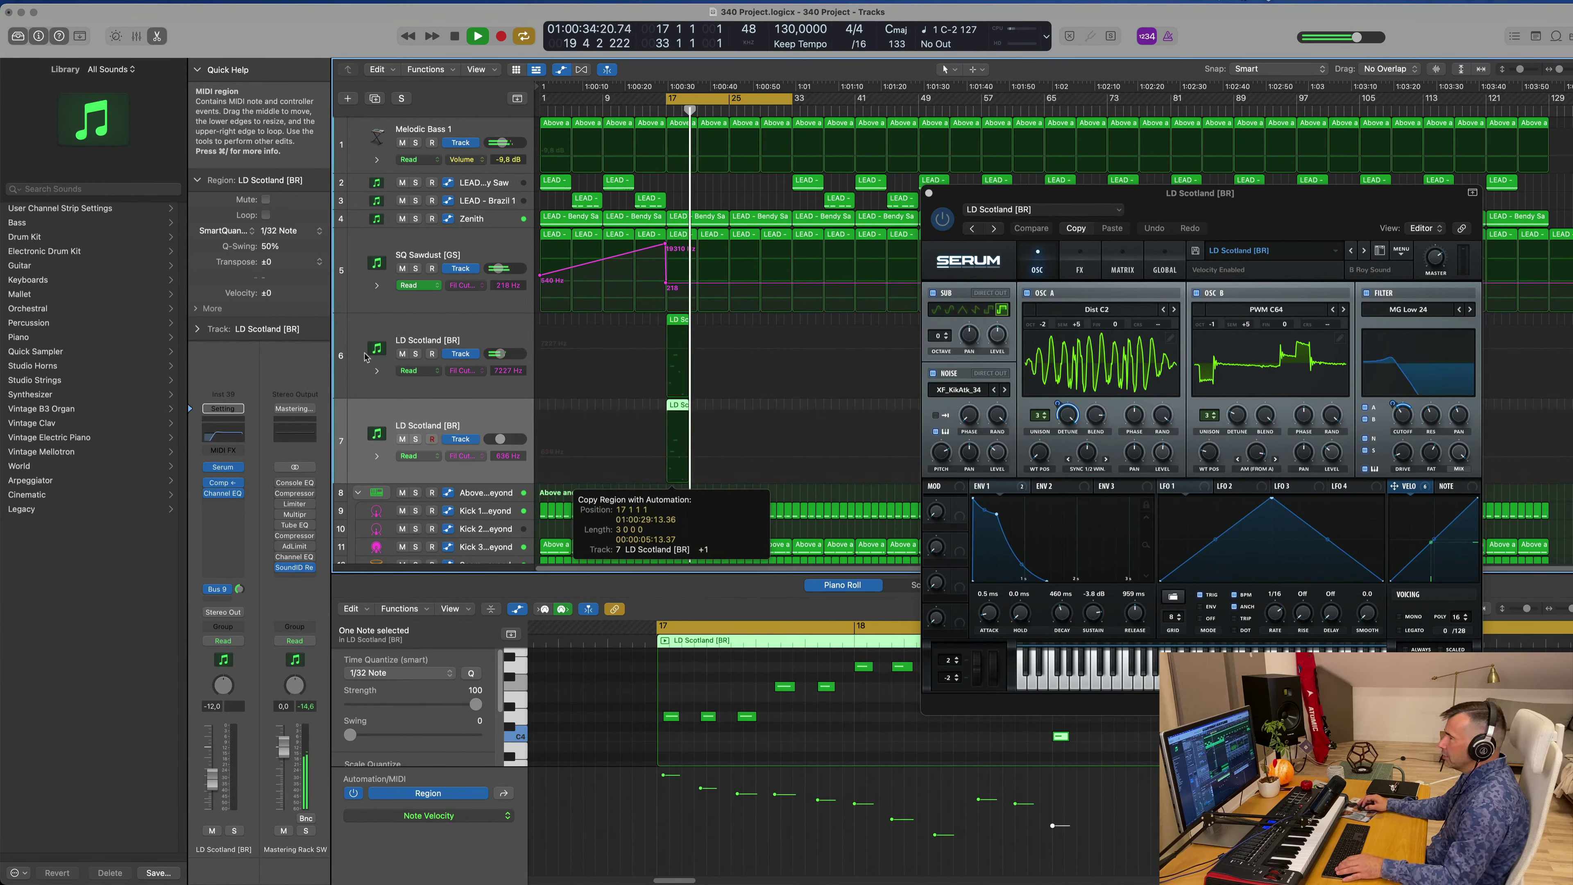
{"action": "left_click", "coordinate": [402, 354]}
{"action": "key", "text": "space"}
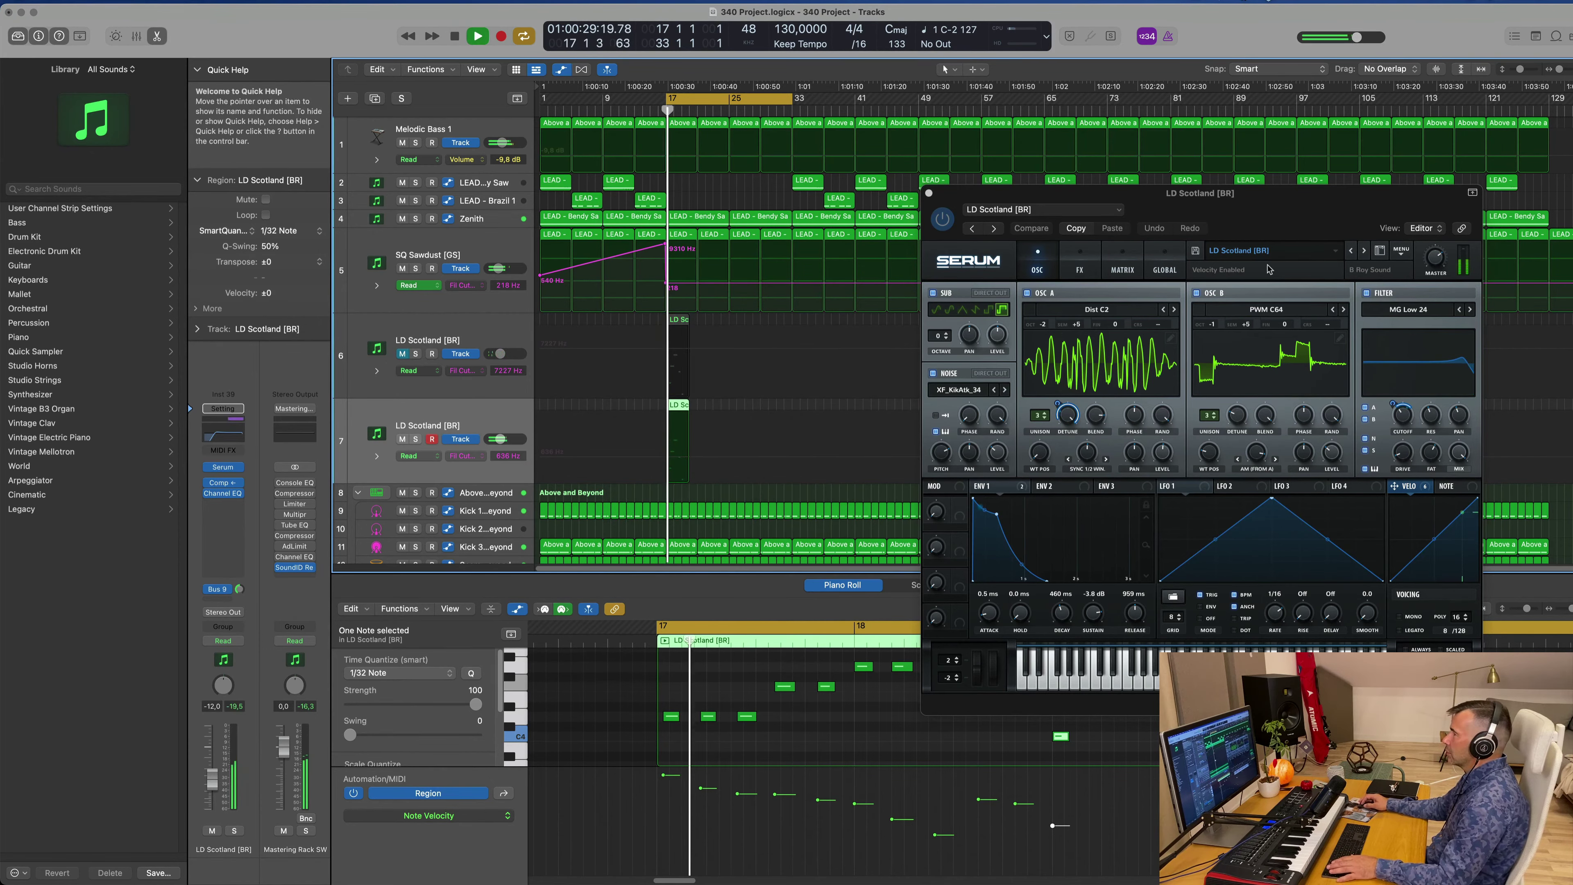
- Open Serum on the duplicate track, place its window clear of the tracks, and play the melody from bar 17
{"action": "left_click", "coordinate": [224, 468]}
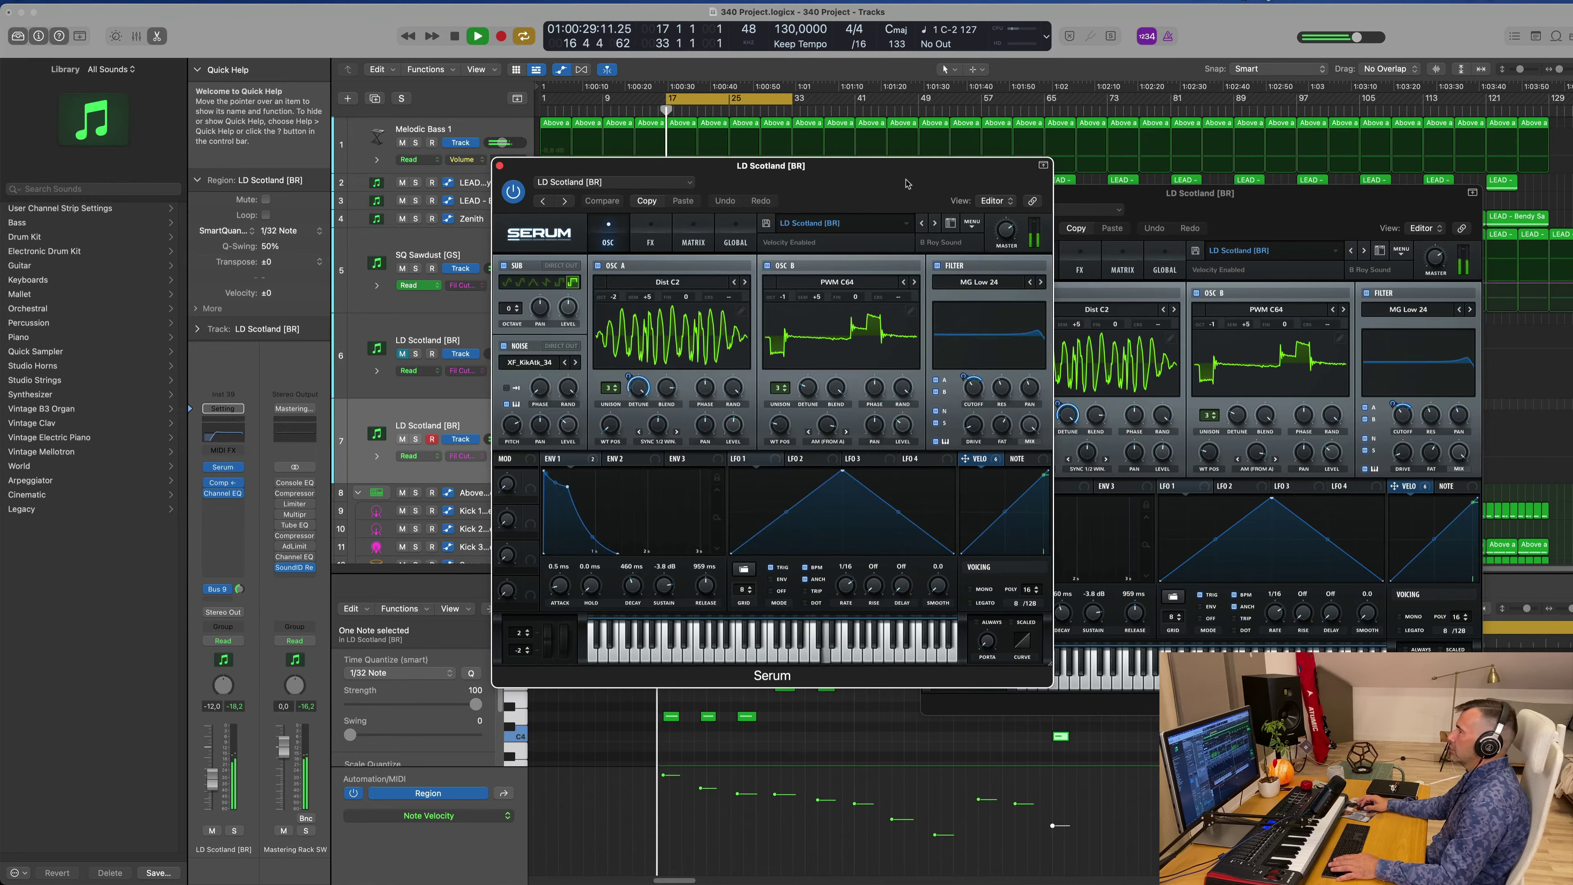
{"action": "left_click_drag", "start_coordinate": [912, 161], "coordinate": [1174, 162]}
{"action": "key", "text": "space"}
{"action": "key", "text": "space"}
{"action": "key", "text": "space"}
{"action": "key", "text": "space"}
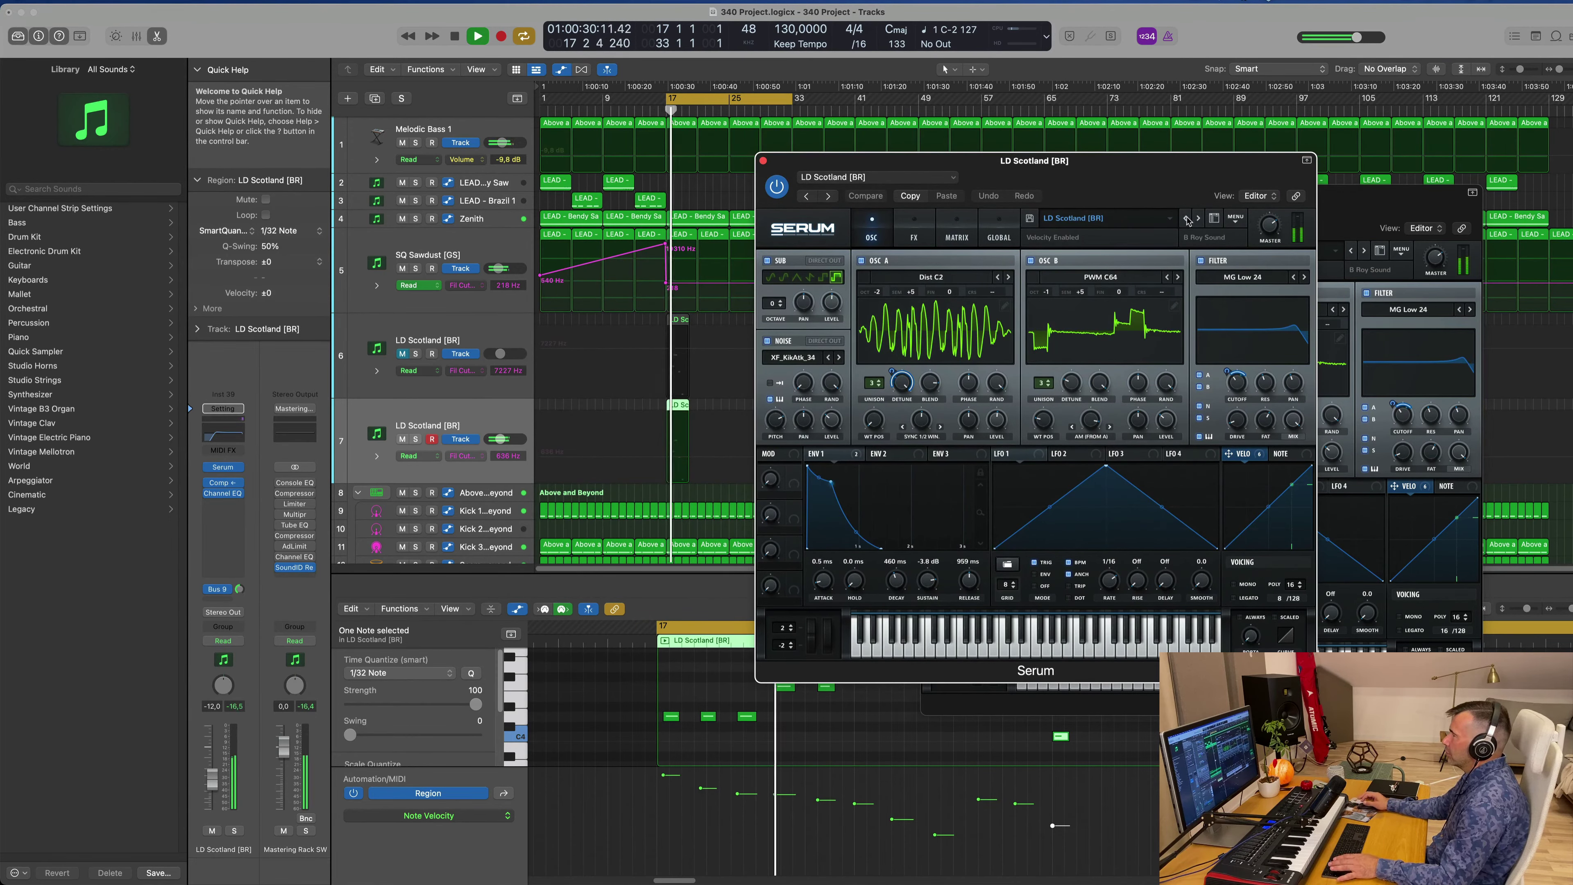
- Audition the duplicate track's Serum lead presets backwards from LD Scotland [BR] to LD Ring Scream [PL]
{"action": "left_click", "coordinate": [1186, 219]}
{"action": "key", "text": "space"}
{"action": "key", "text": "space"}
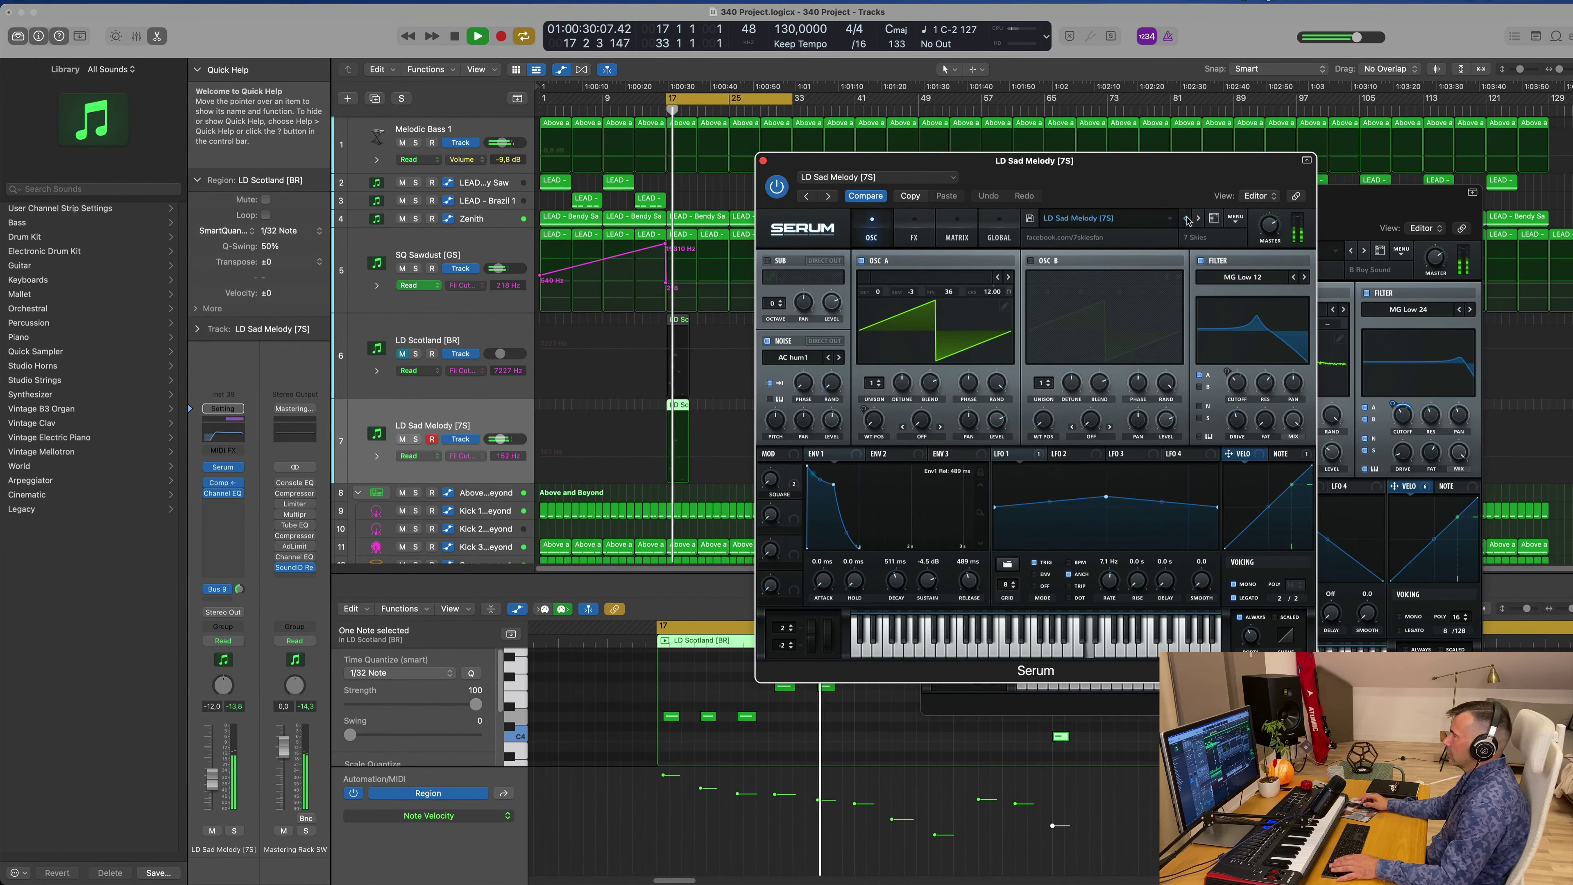
{"action": "left_click", "coordinate": [1186, 219]}
{"action": "left_click", "coordinate": [1186, 218]}
{"action": "key", "text": "space"}
{"action": "key", "text": "space"}
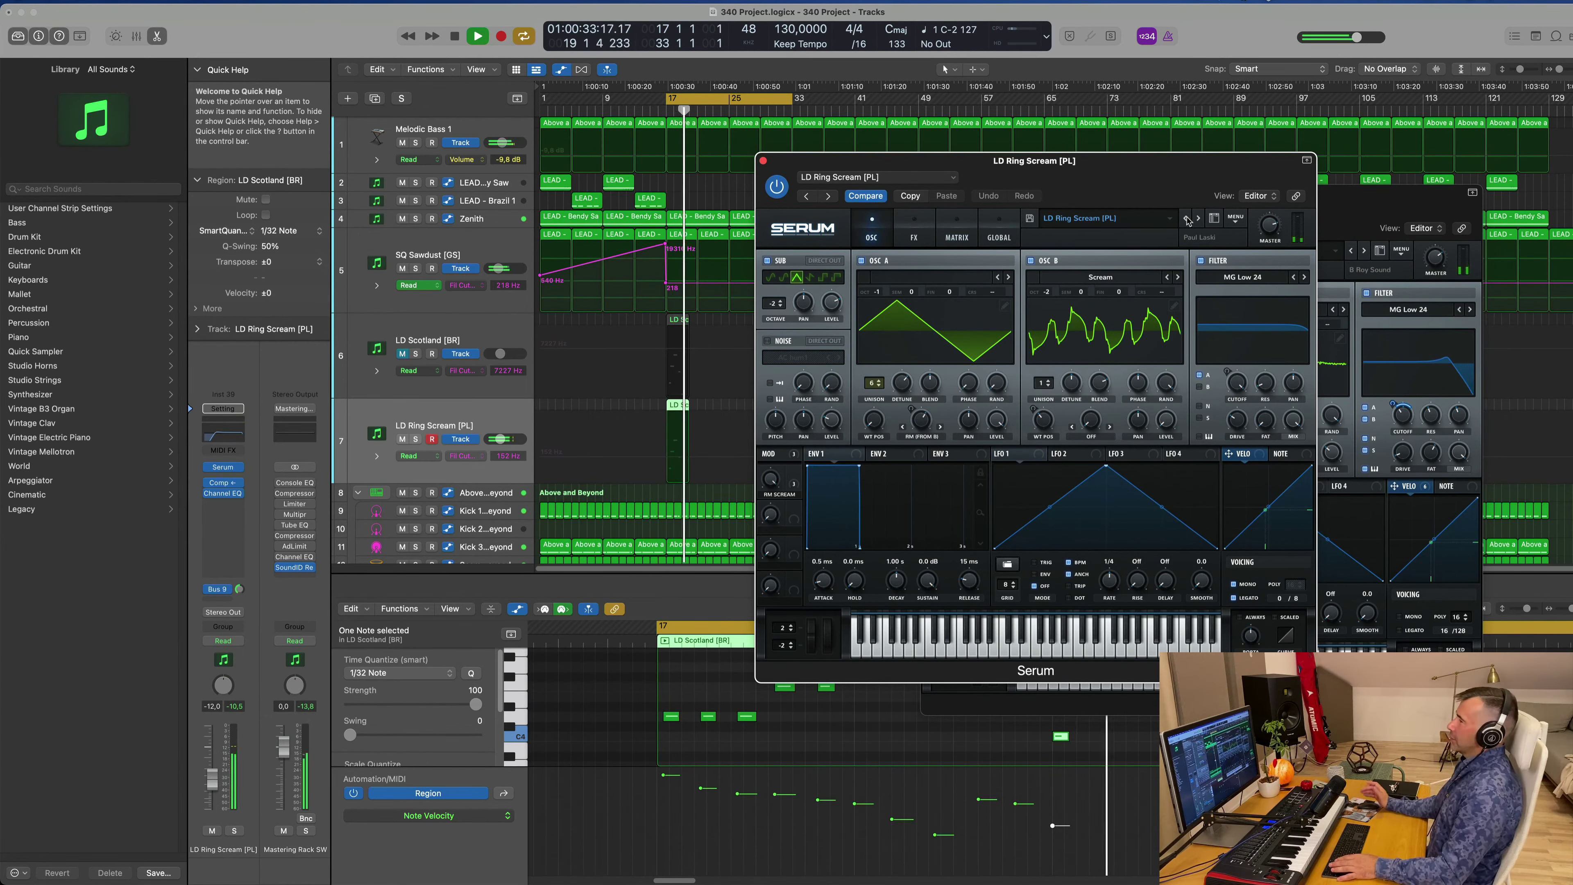
{"action": "key", "text": "space"}
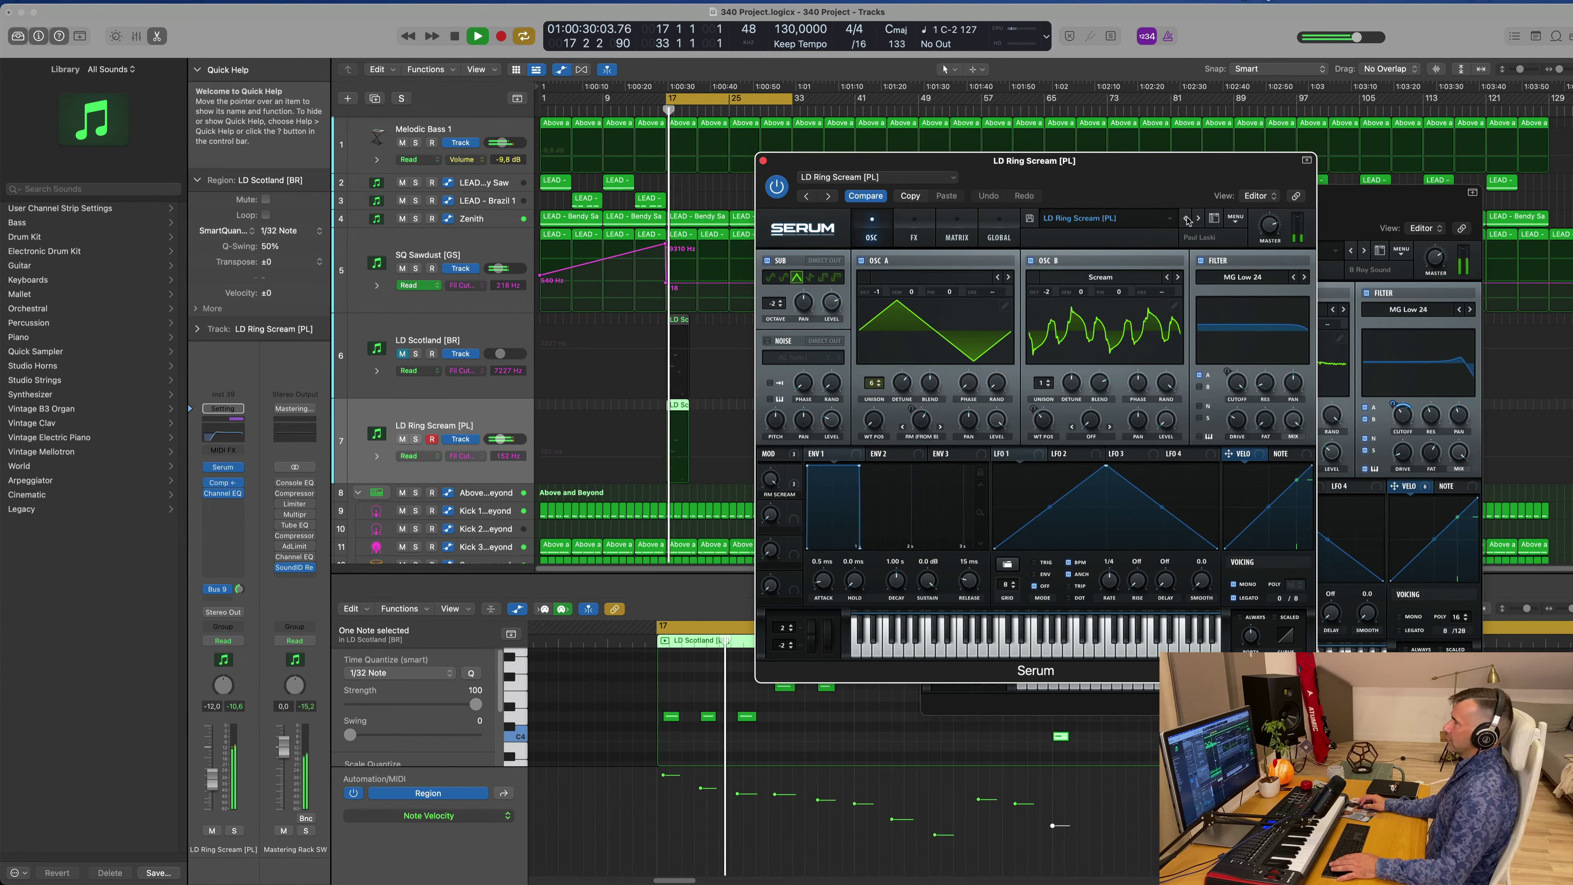
- Continue auditioning Serum leads backwards through LD Release The BotRock and LD Pterodattero [AF] to LD PeterPiper [SD]
{"action": "left_click", "coordinate": [1186, 219]}
{"action": "left_click", "coordinate": [1186, 220]}
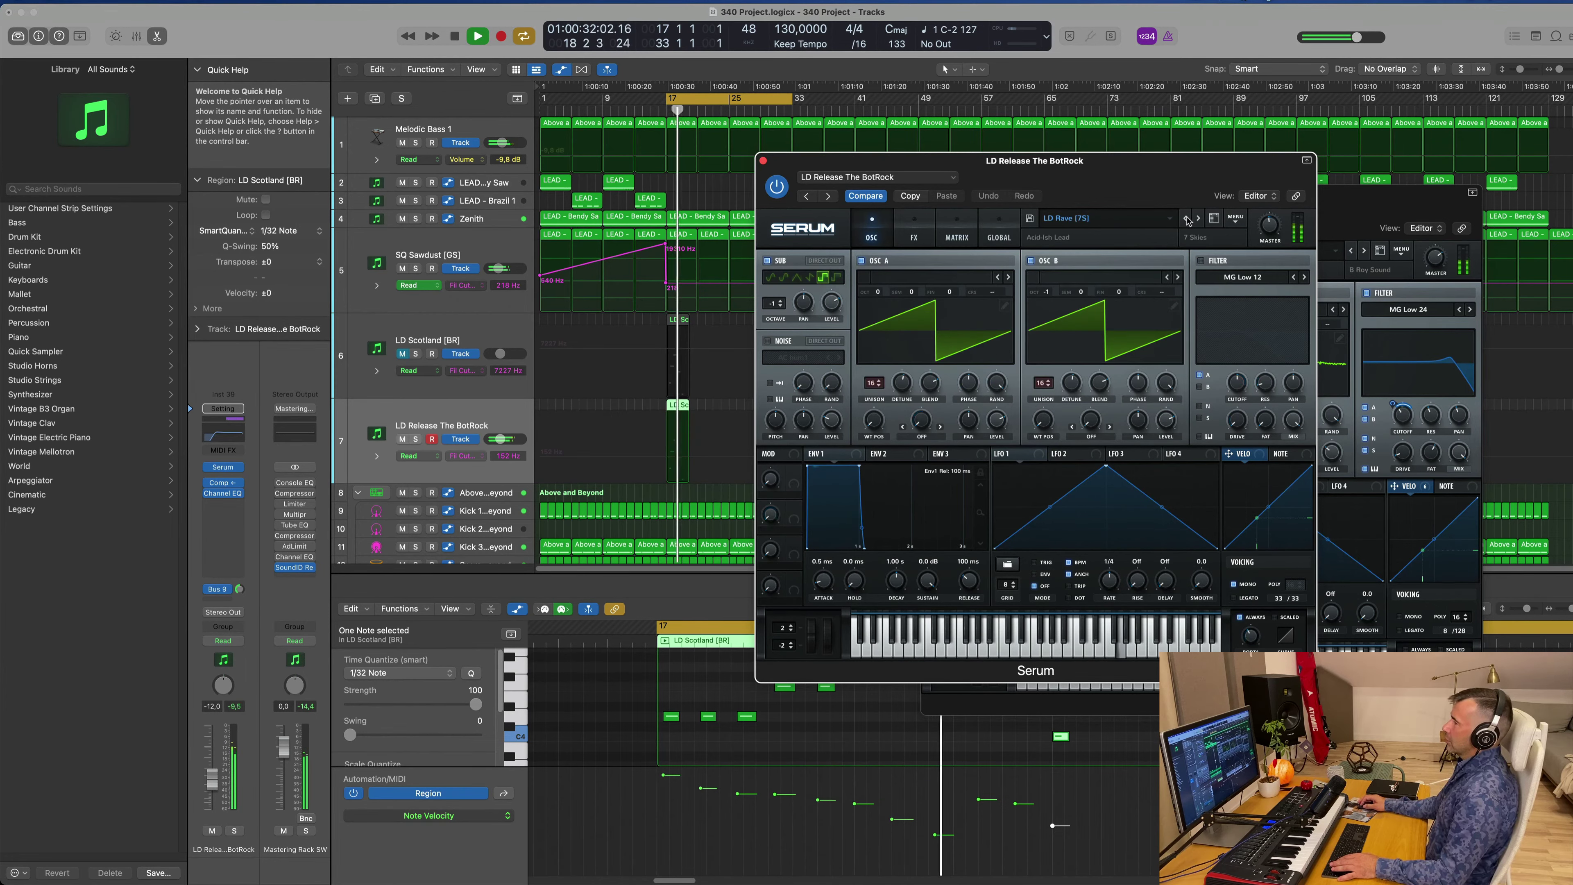
{"action": "left_click", "coordinate": [1185, 219]}
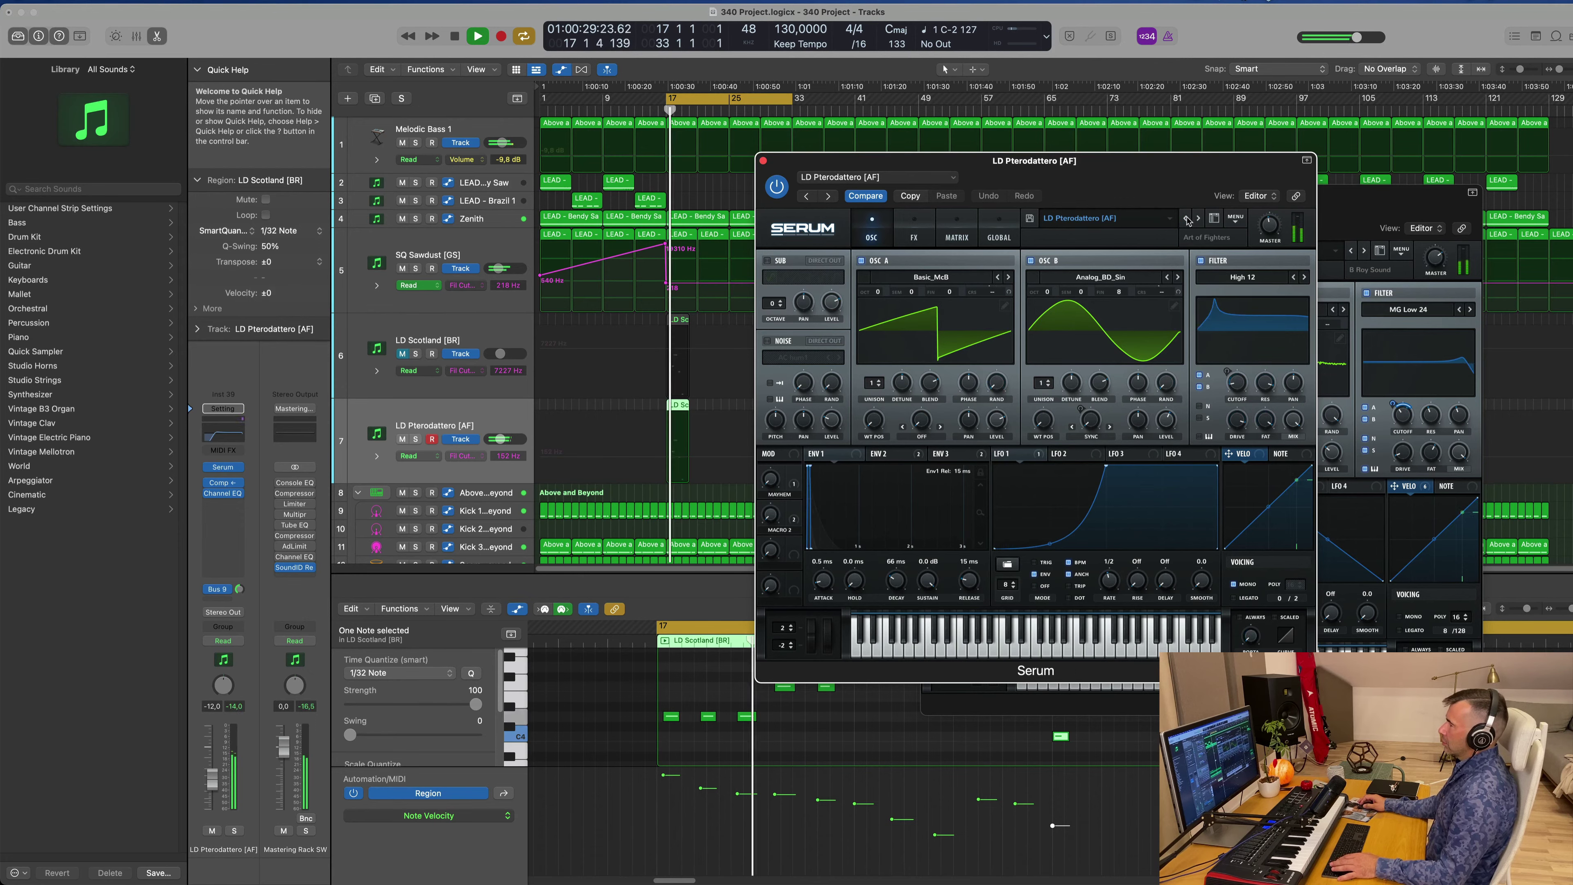
{"action": "left_click", "coordinate": [1186, 219]}
{"action": "left_click", "coordinate": [1186, 219]}
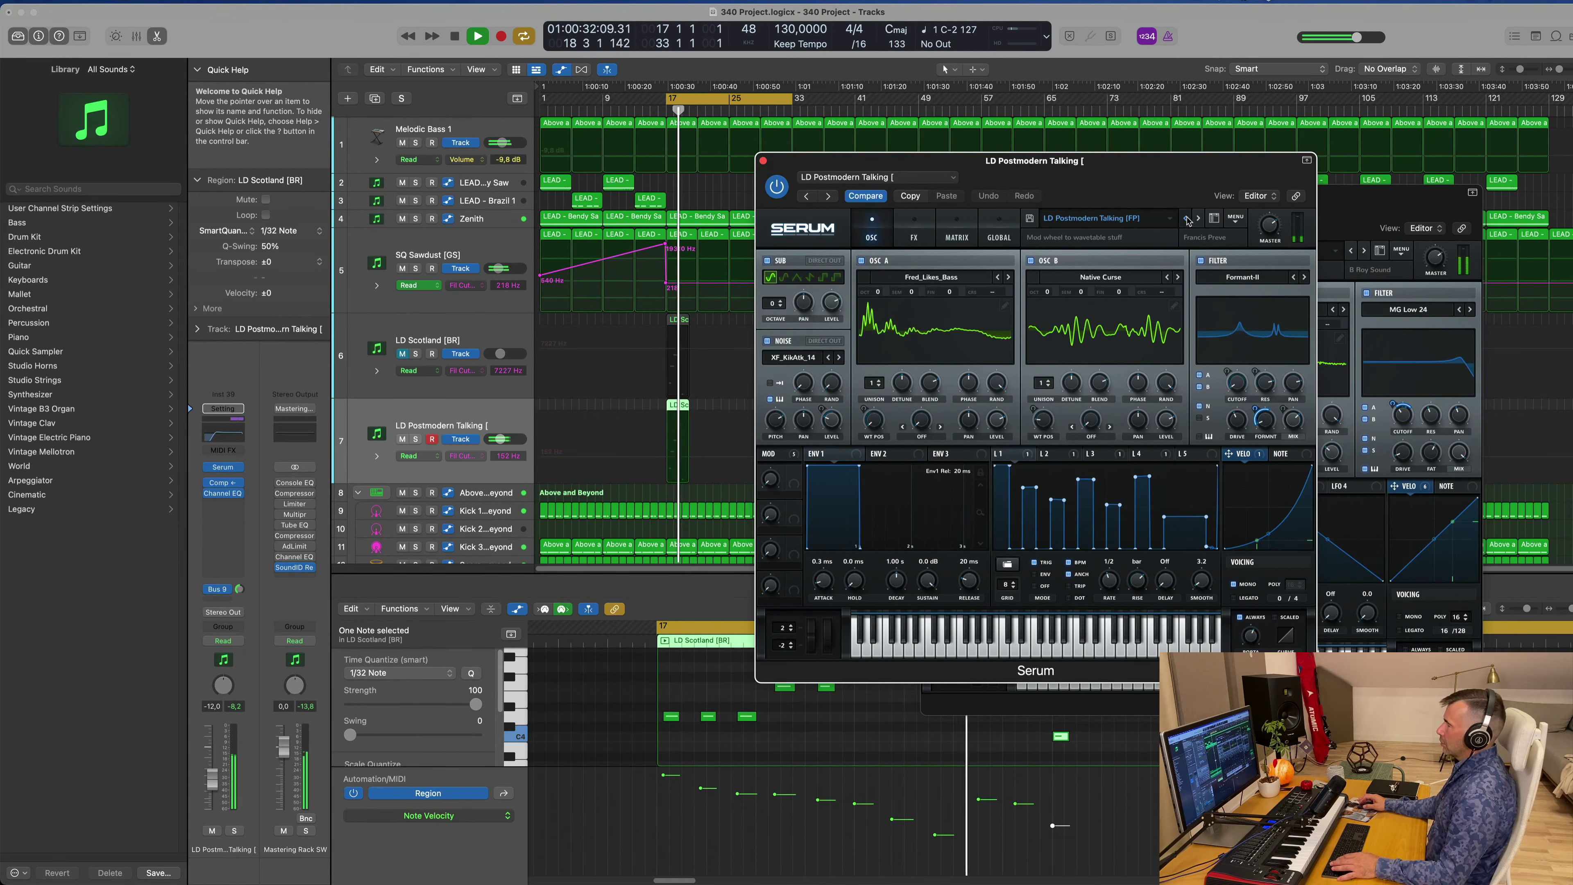
{"action": "left_click", "coordinate": [1186, 219]}
{"action": "left_click", "coordinate": [1186, 219]}
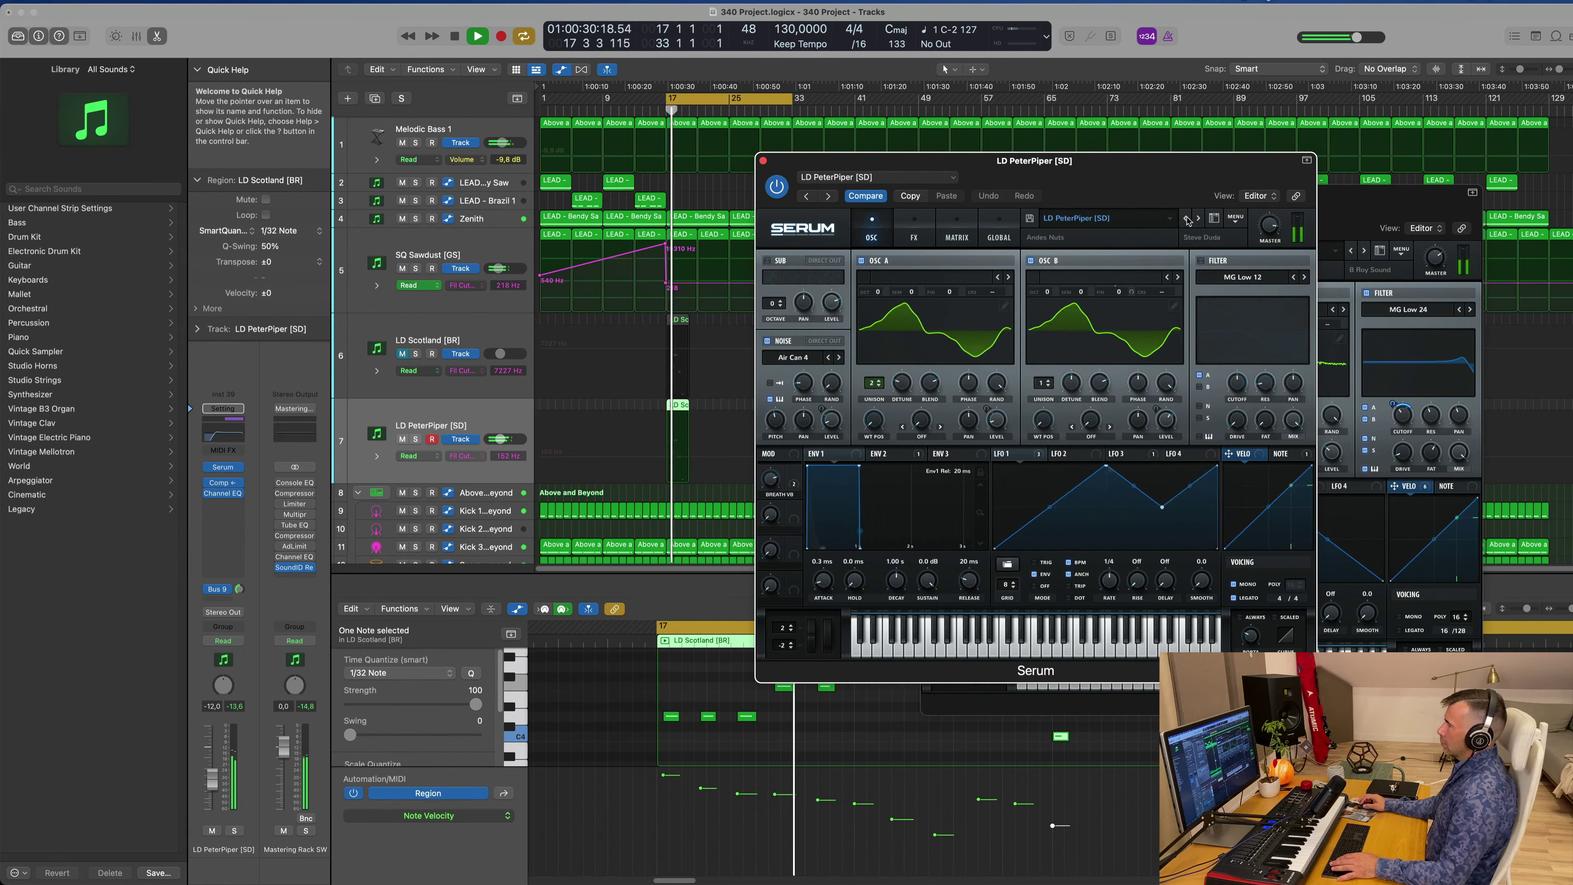
- Audition further Serum leads backwards through LD Paradigm Drift [SN] and LD Organ Grinder [DK] to LD Noor Santour [BR]
{"action": "left_click", "coordinate": [1186, 219]}
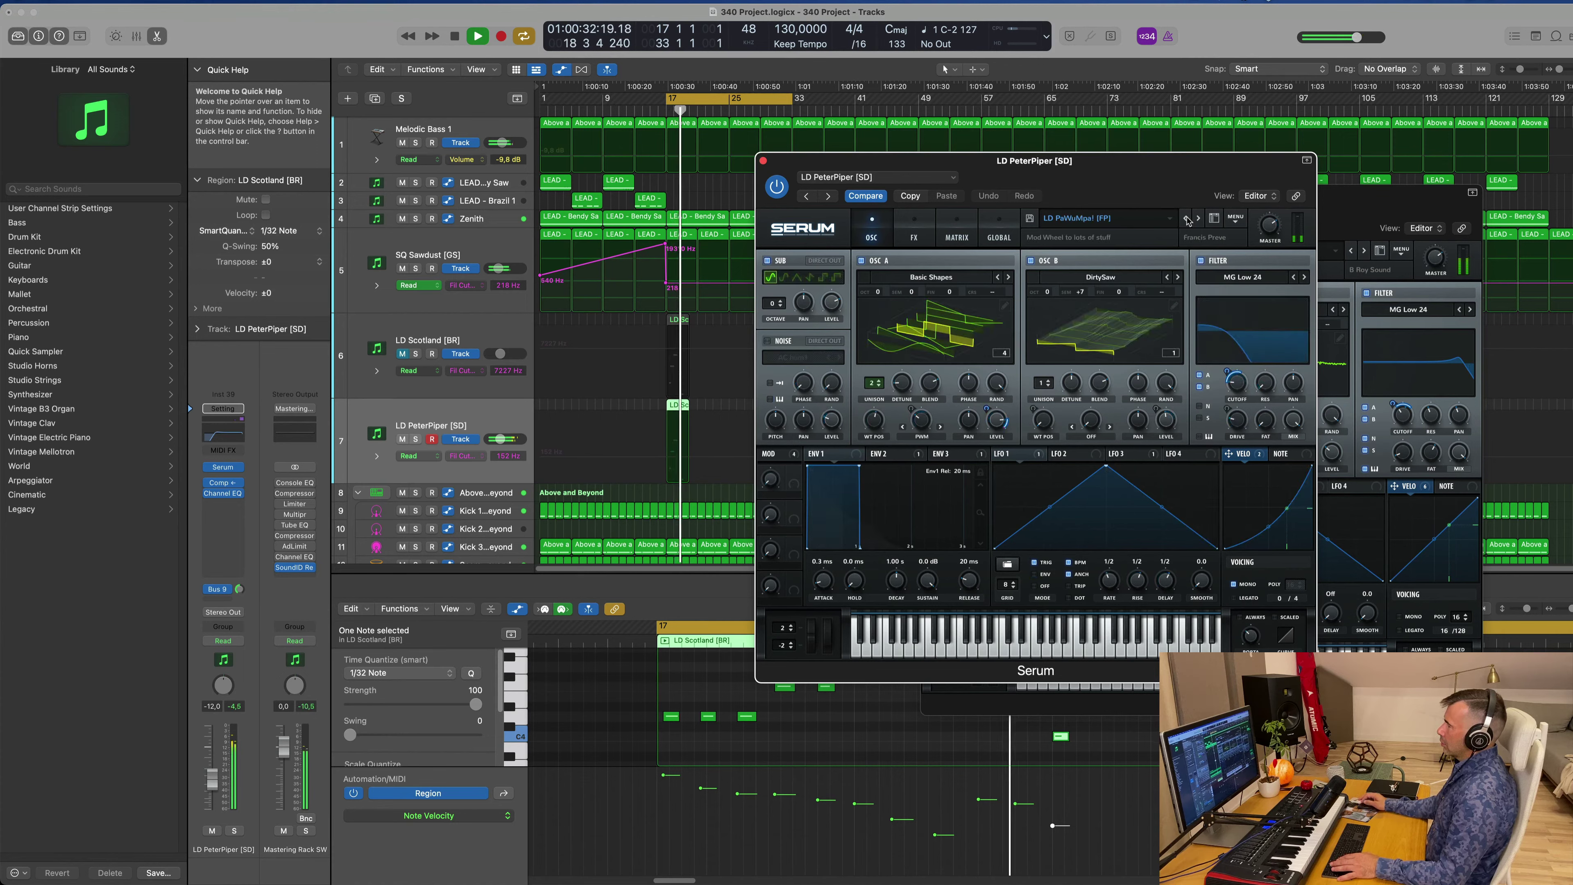
{"action": "key", "text": "space"}
{"action": "key", "text": "space"}
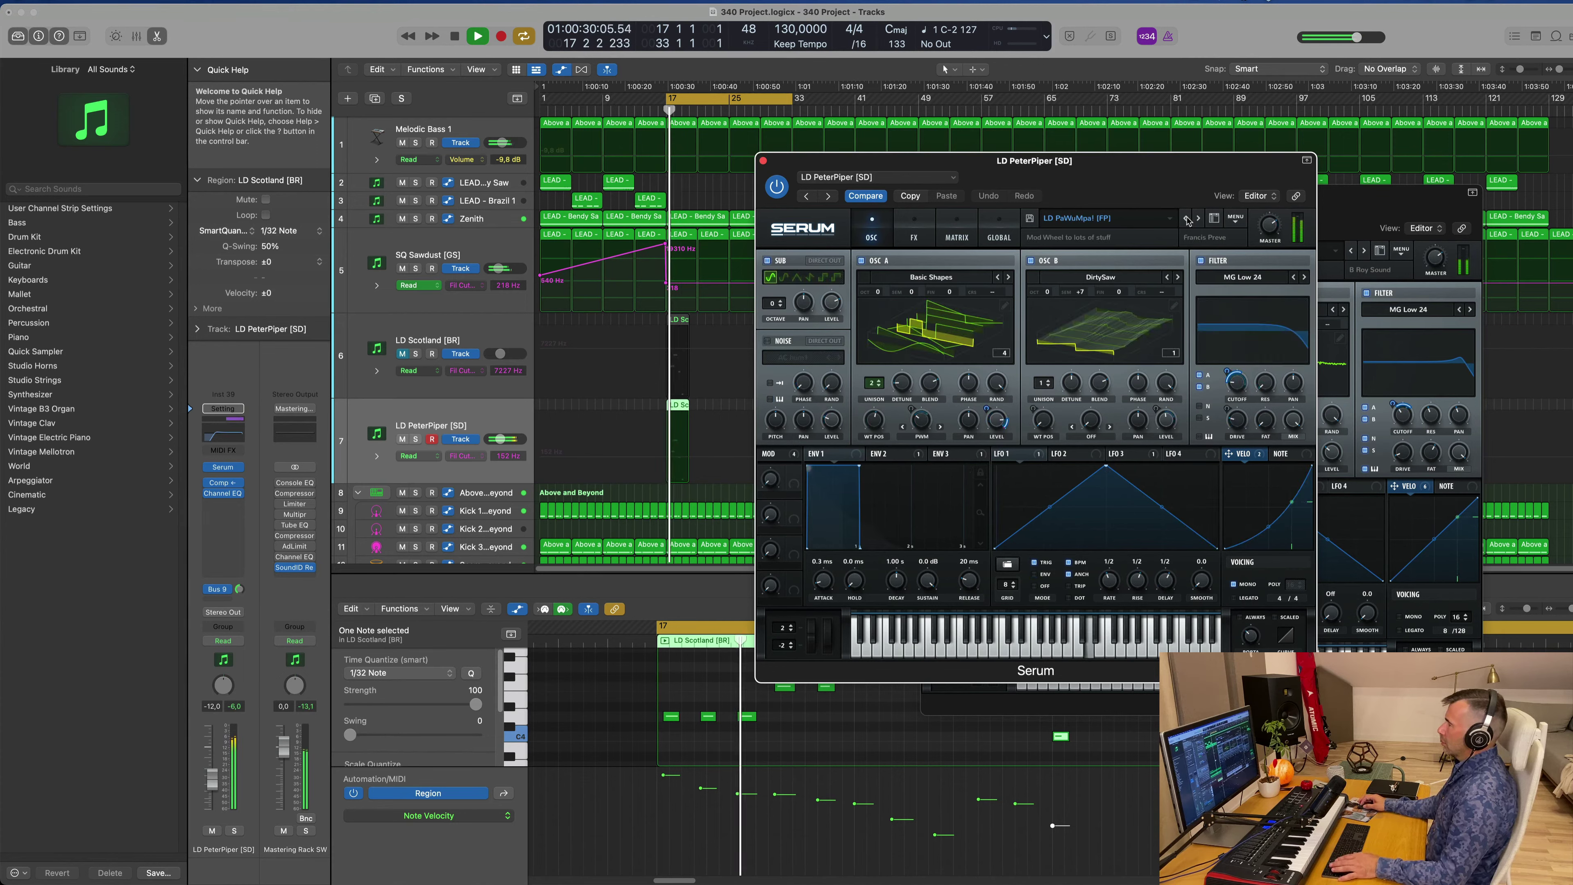
{"action": "left_click", "coordinate": [1186, 219]}
{"action": "left_click", "coordinate": [1186, 219]}
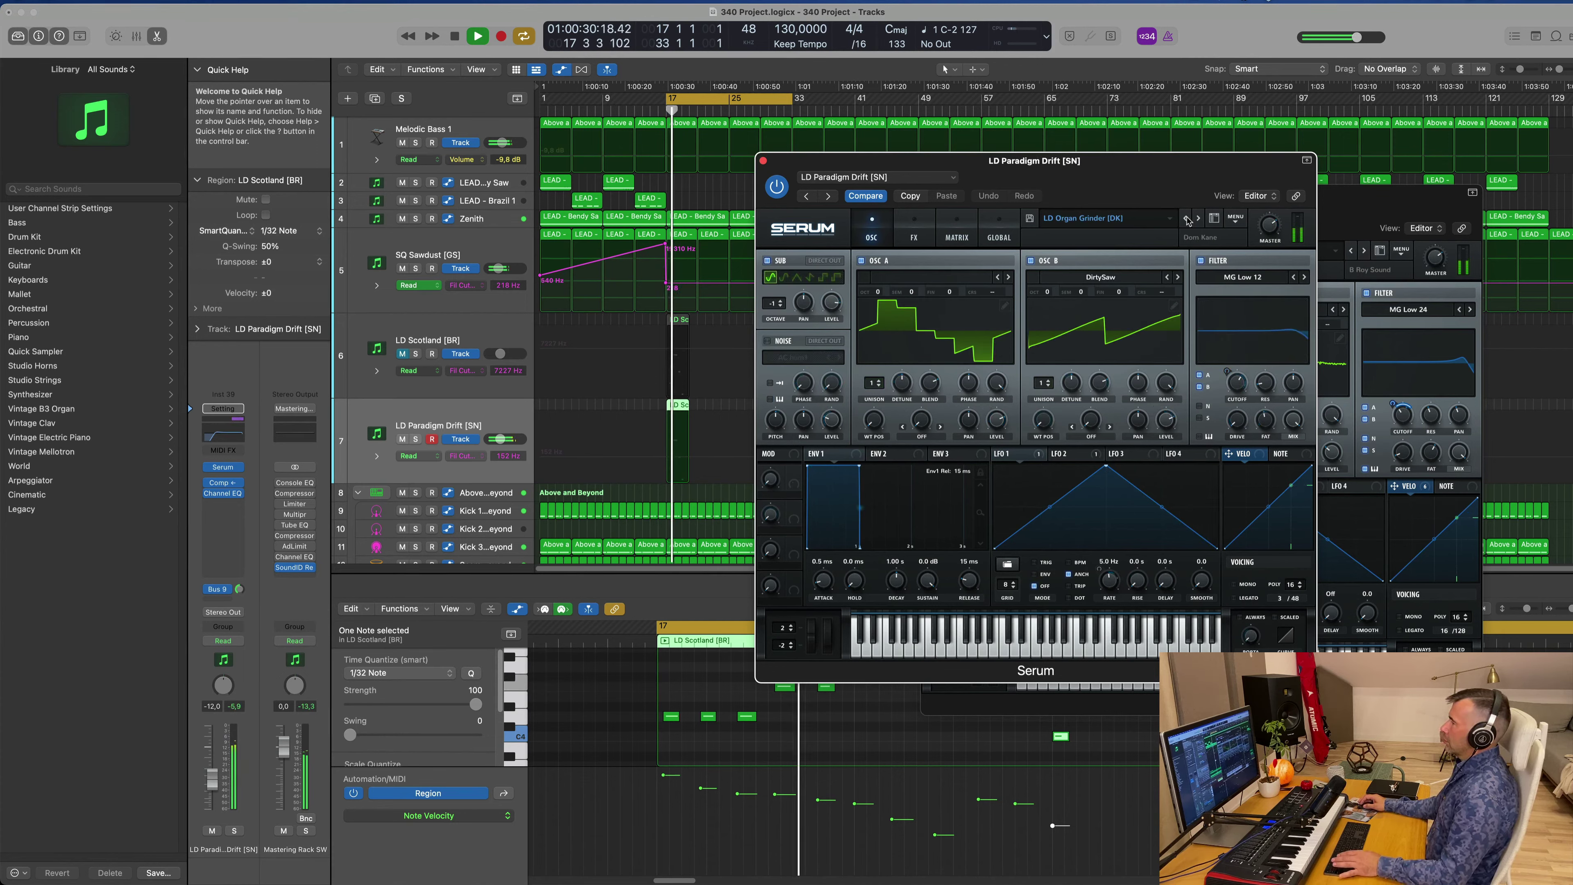
{"action": "left_click", "coordinate": [1185, 219]}
{"action": "left_click", "coordinate": [1186, 220]}
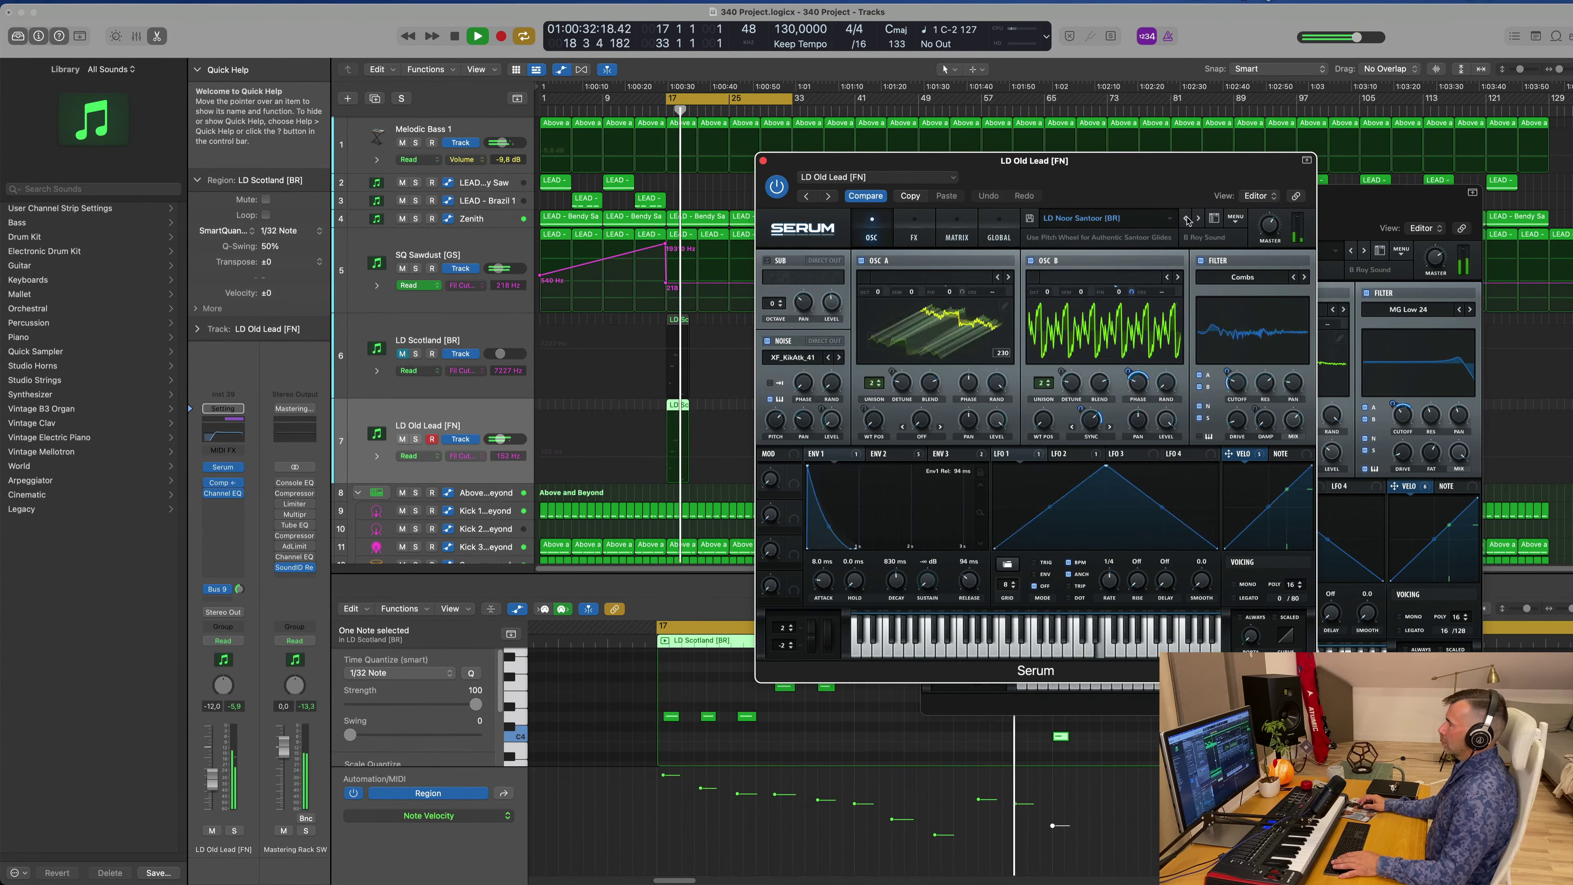
- Try the earlier Serum leads from LD Nadamoog [FP] through LD Mids Lead [BR] and LD Magic Pipe [BR] to LD LimoDriver [GS]
{"action": "left_click", "coordinate": [1186, 219]}
{"action": "left_click", "coordinate": [1186, 220]}
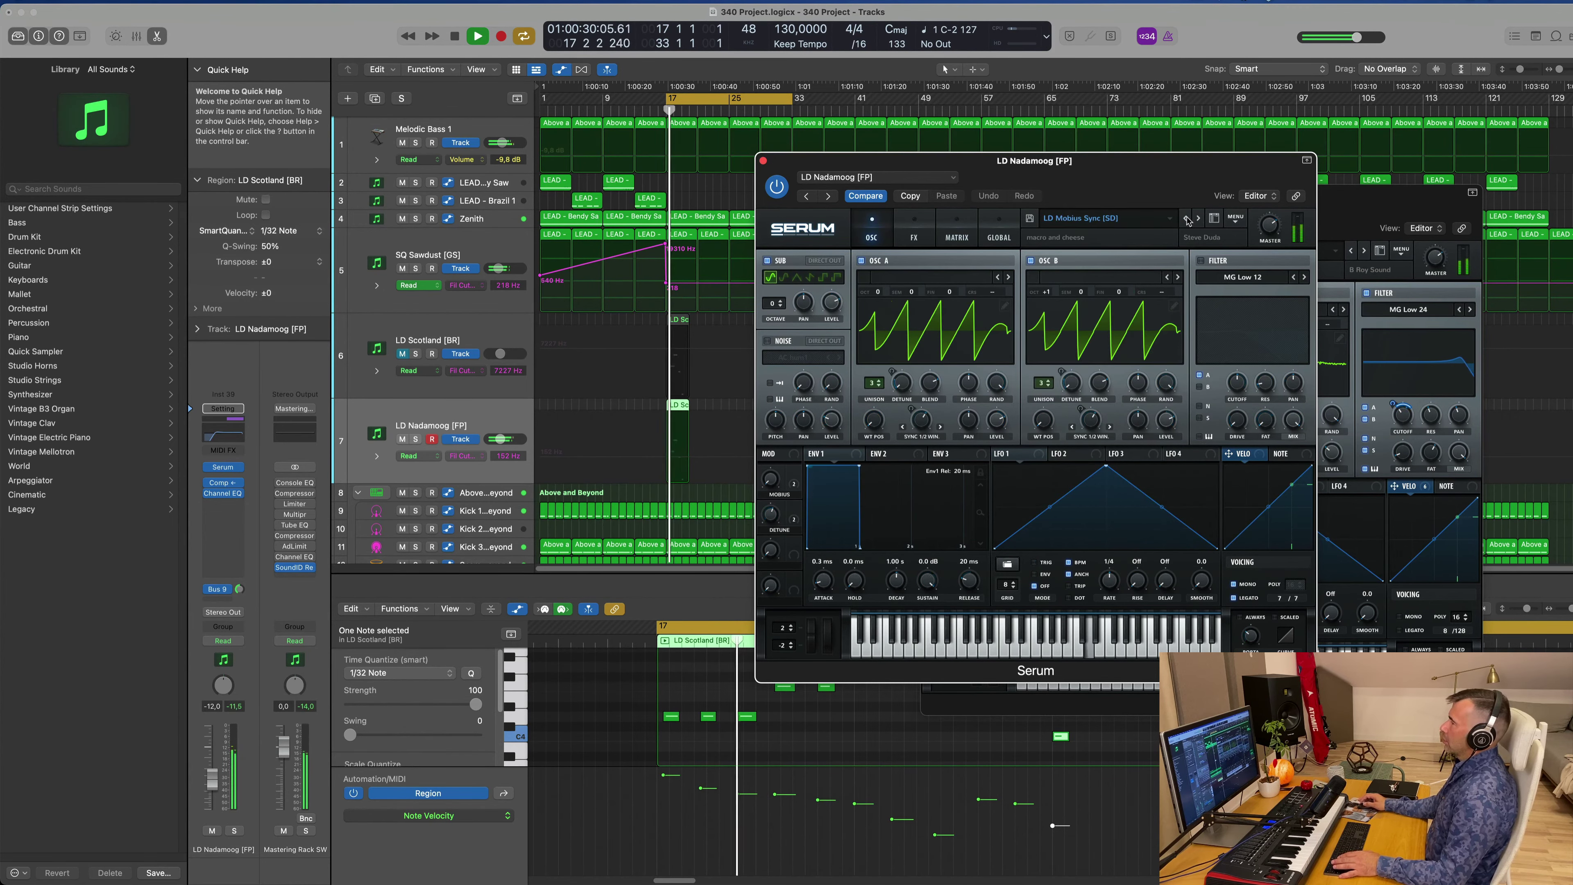
{"action": "left_click", "coordinate": [1185, 219]}
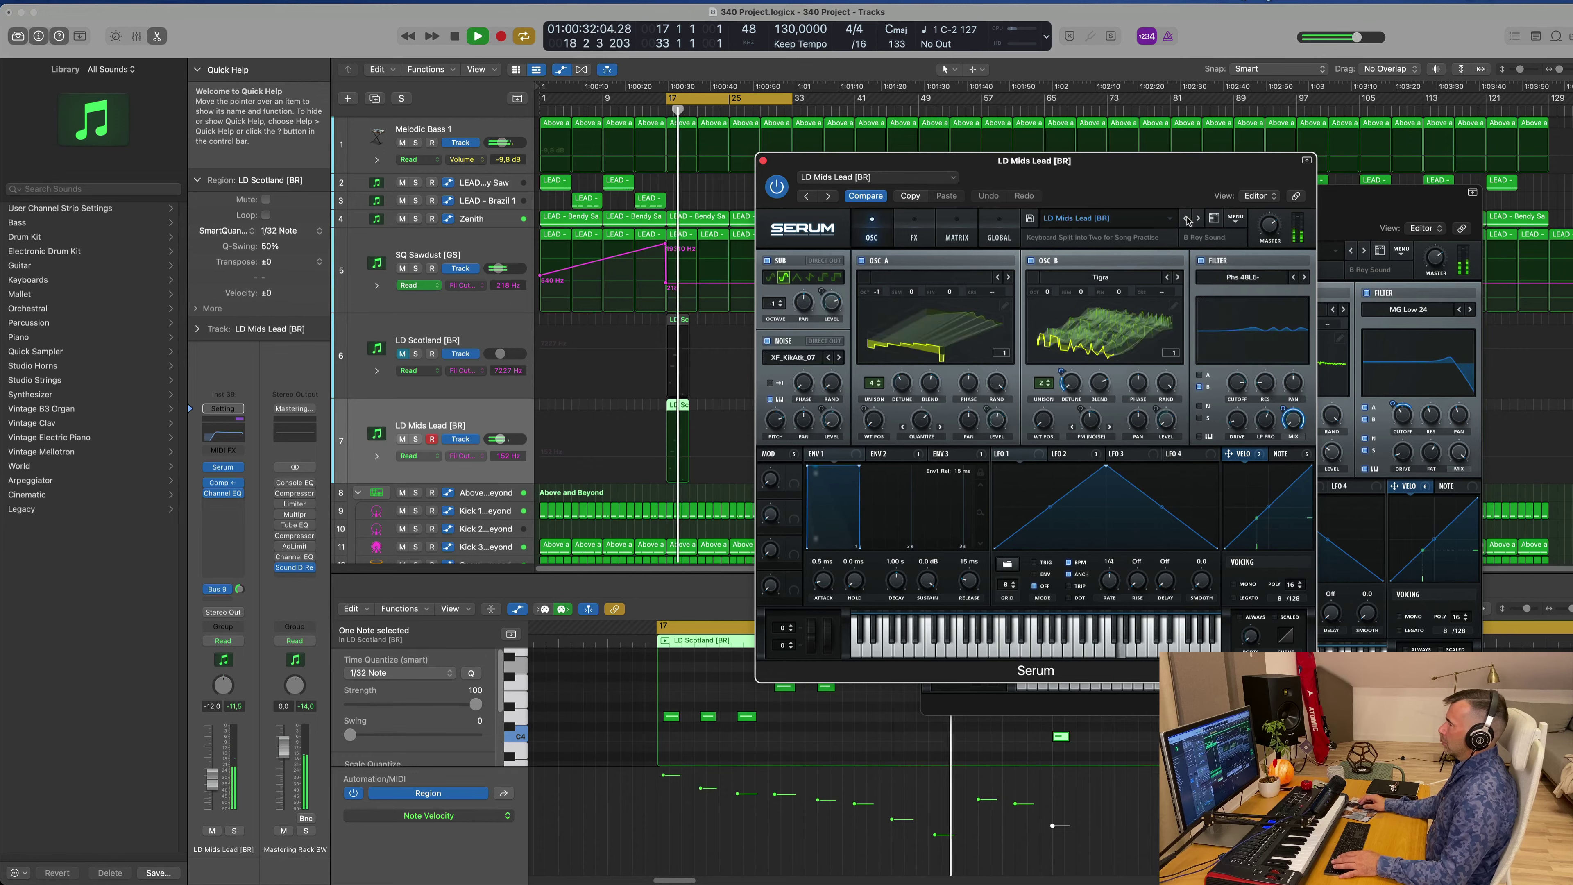
{"action": "left_click", "coordinate": [1185, 219]}
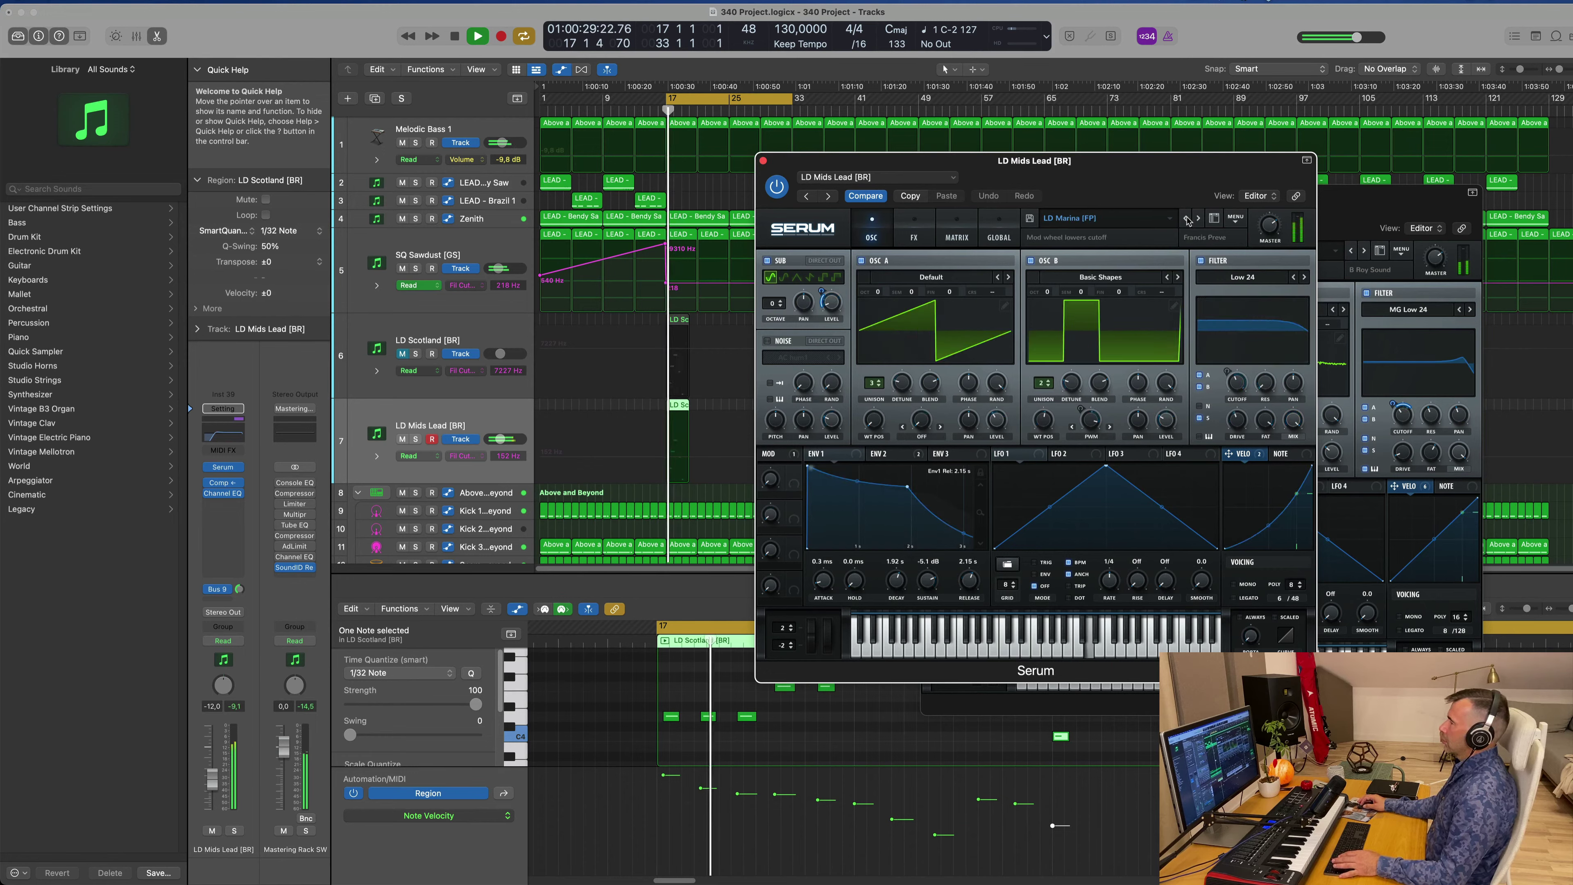
{"action": "left_click", "coordinate": [1186, 219]}
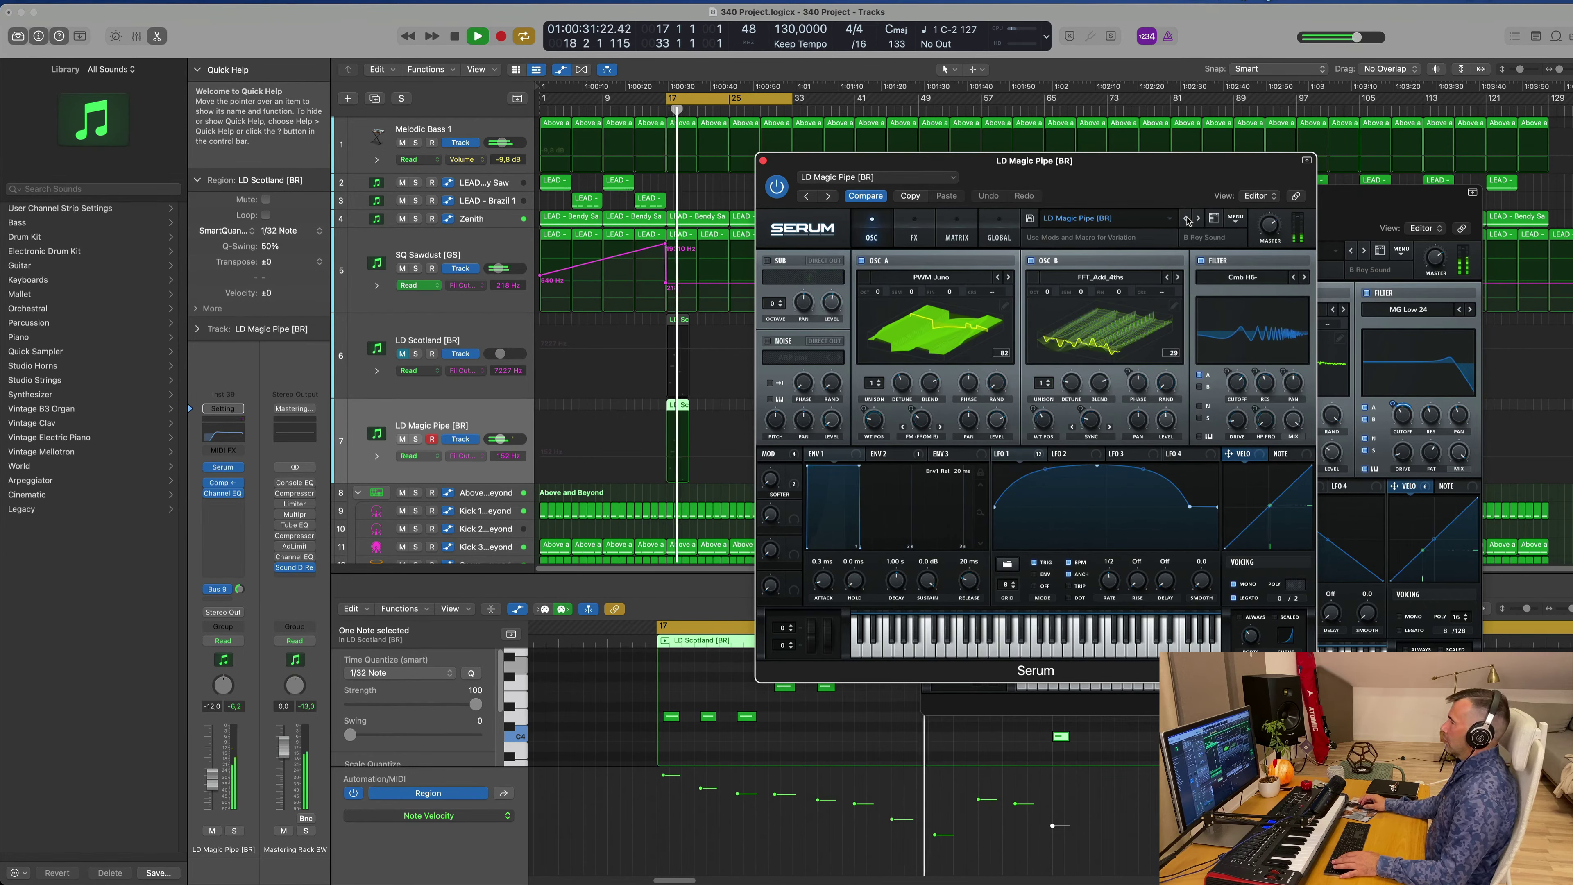
{"action": "left_click", "coordinate": [1186, 219]}
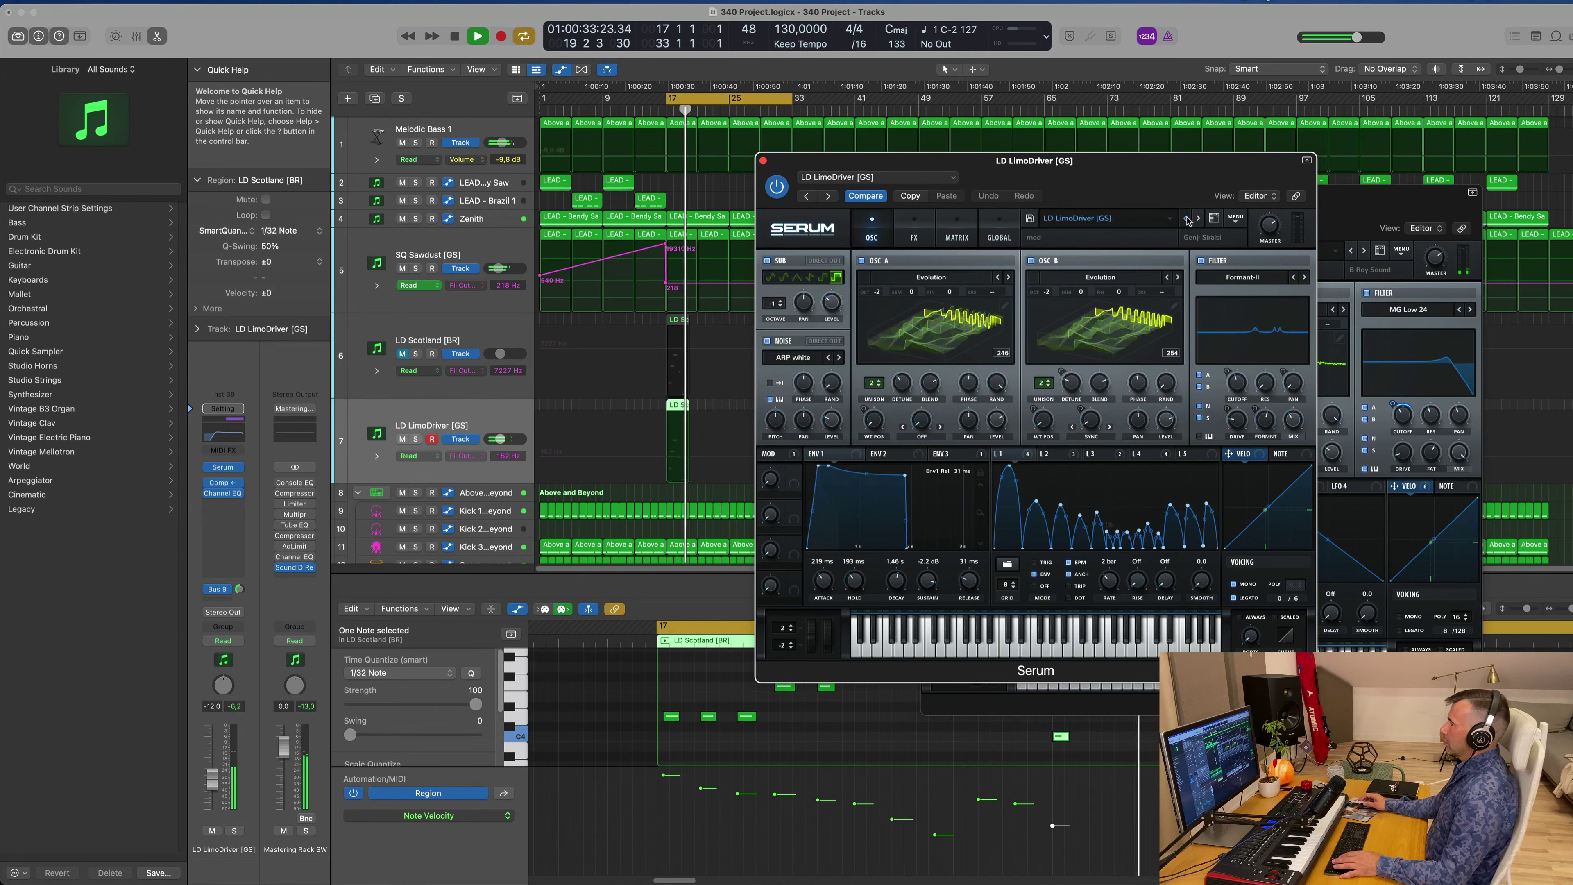
- Audition the Serum leads preceding LD LimoDriver [GS], through LD Kidsos [7S] and LD Jerk [BR], back to LD Hypersaw [JD]
{"action": "left_click", "coordinate": [1186, 219]}
{"action": "left_click", "coordinate": [1186, 219]}
{"action": "key", "text": "space"}
{"action": "left_click", "coordinate": [1186, 220]}
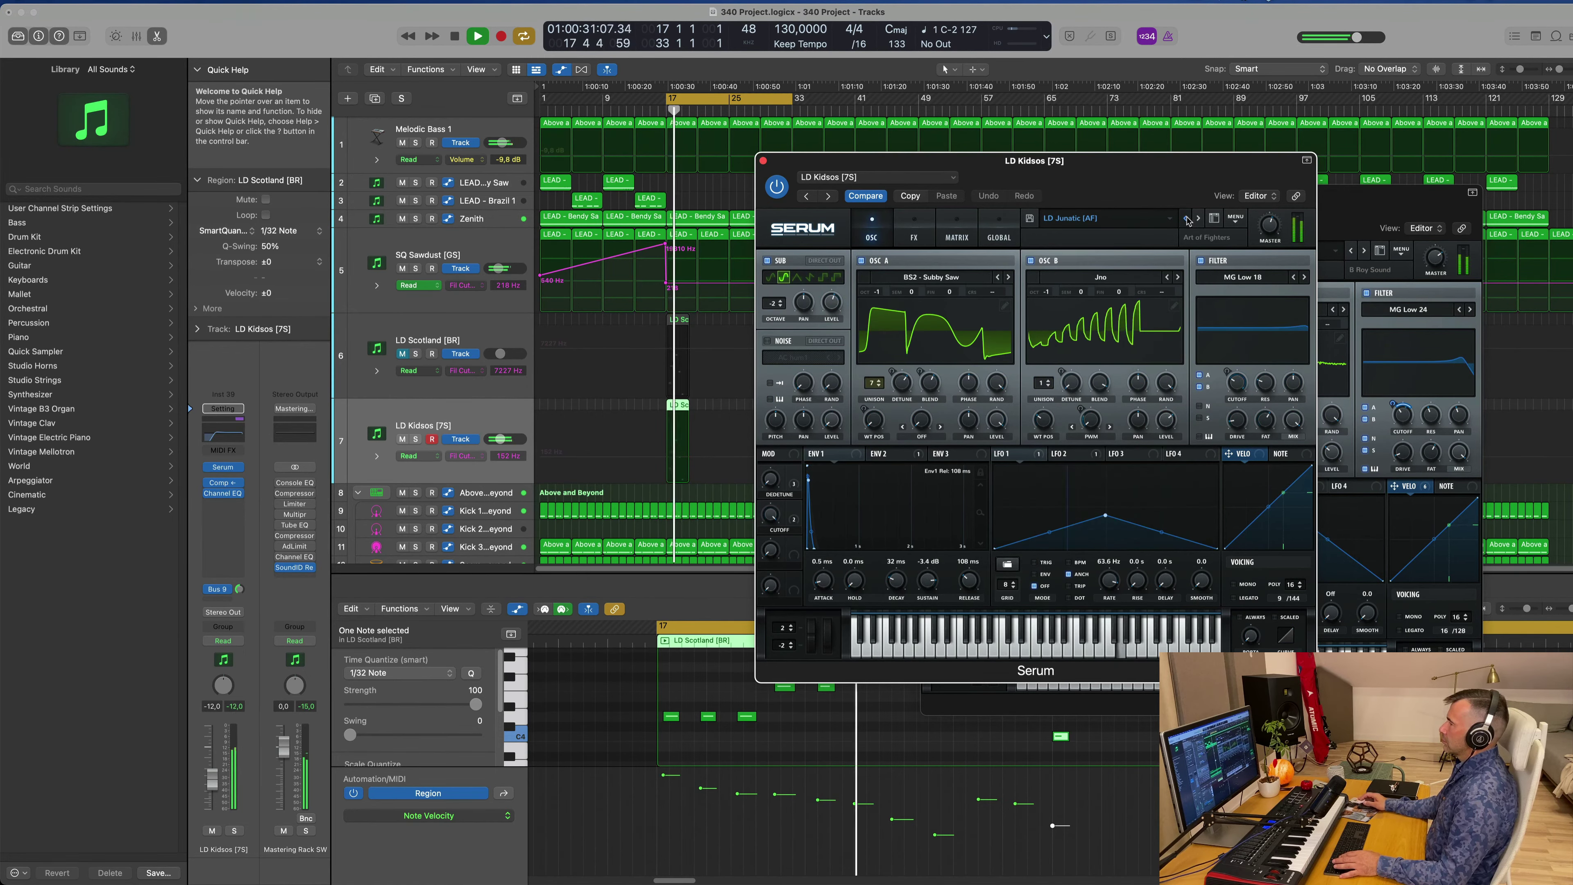
{"action": "left_click", "coordinate": [1185, 219]}
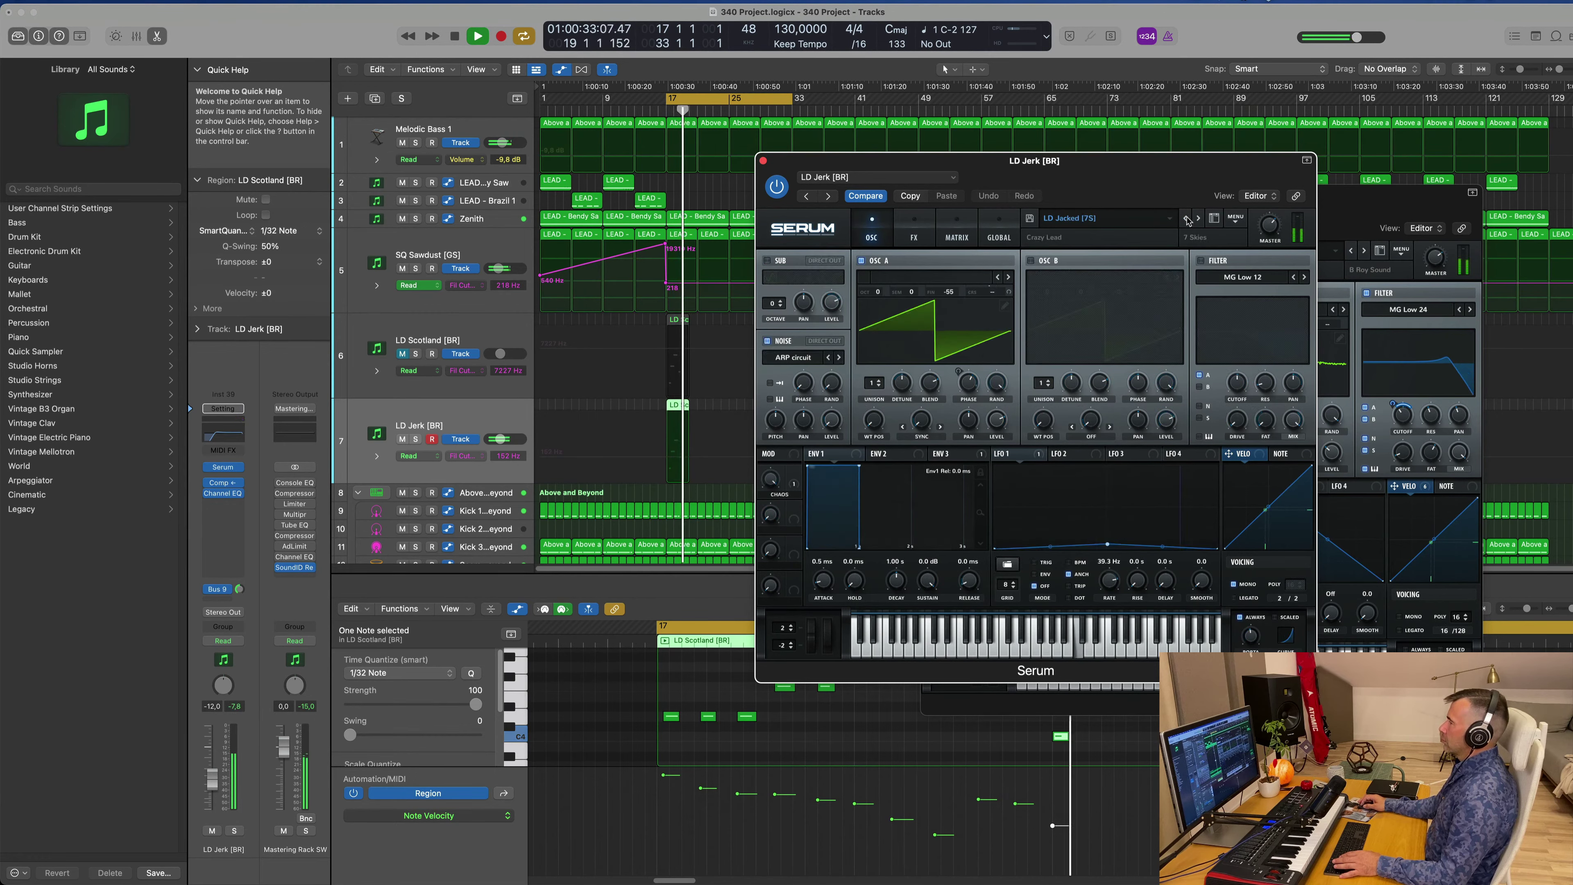
{"action": "left_click", "coordinate": [1186, 219]}
{"action": "key", "text": "space"}
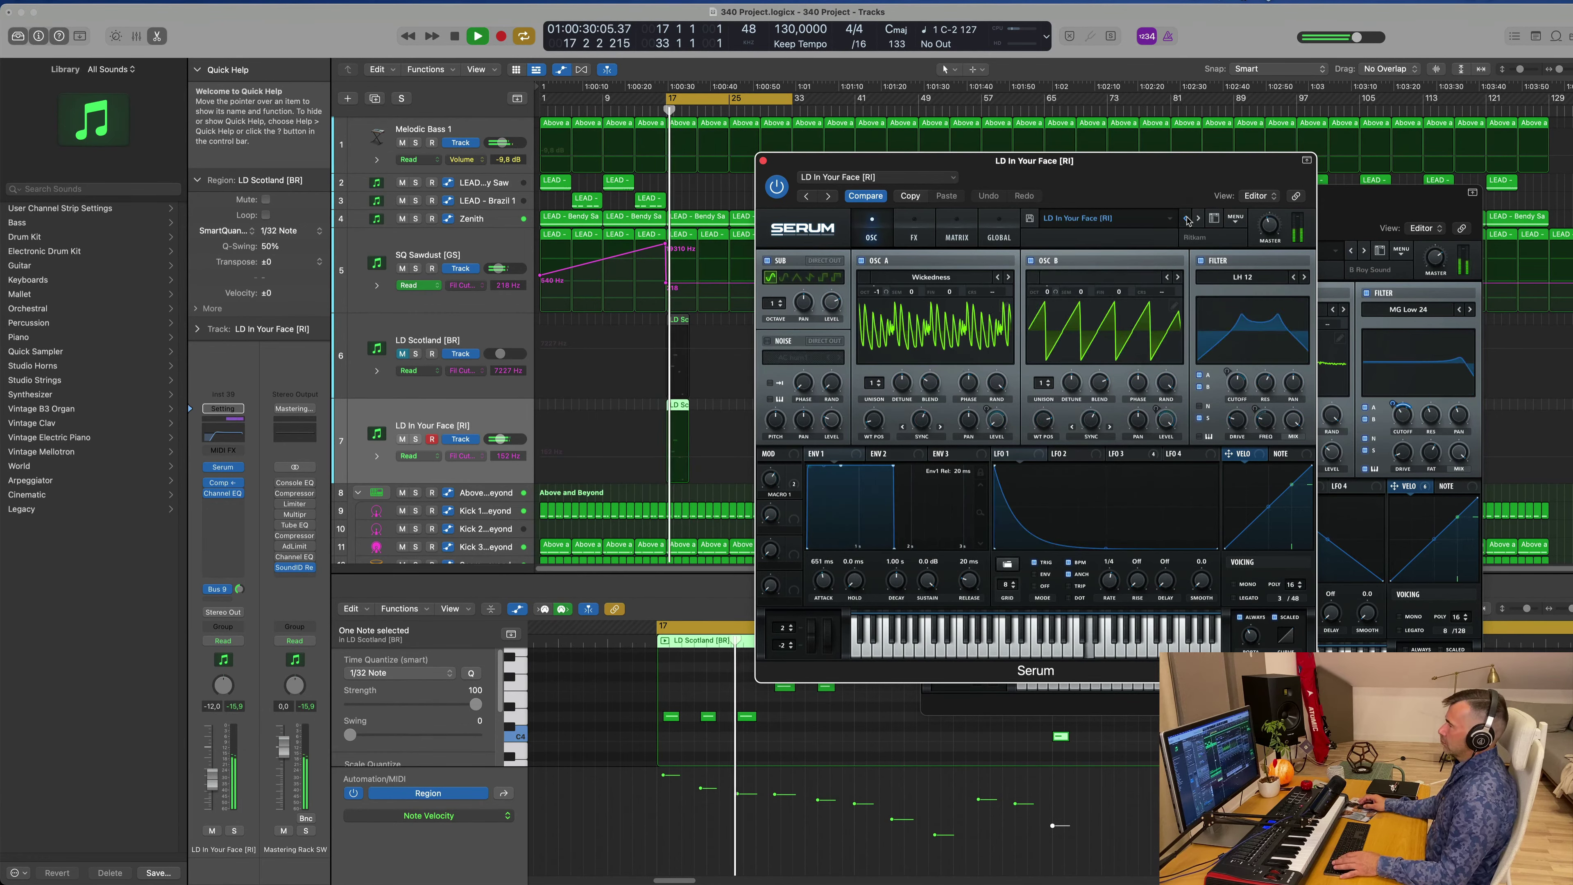
{"action": "key", "text": "space"}
{"action": "left_click", "coordinate": [1186, 219]}
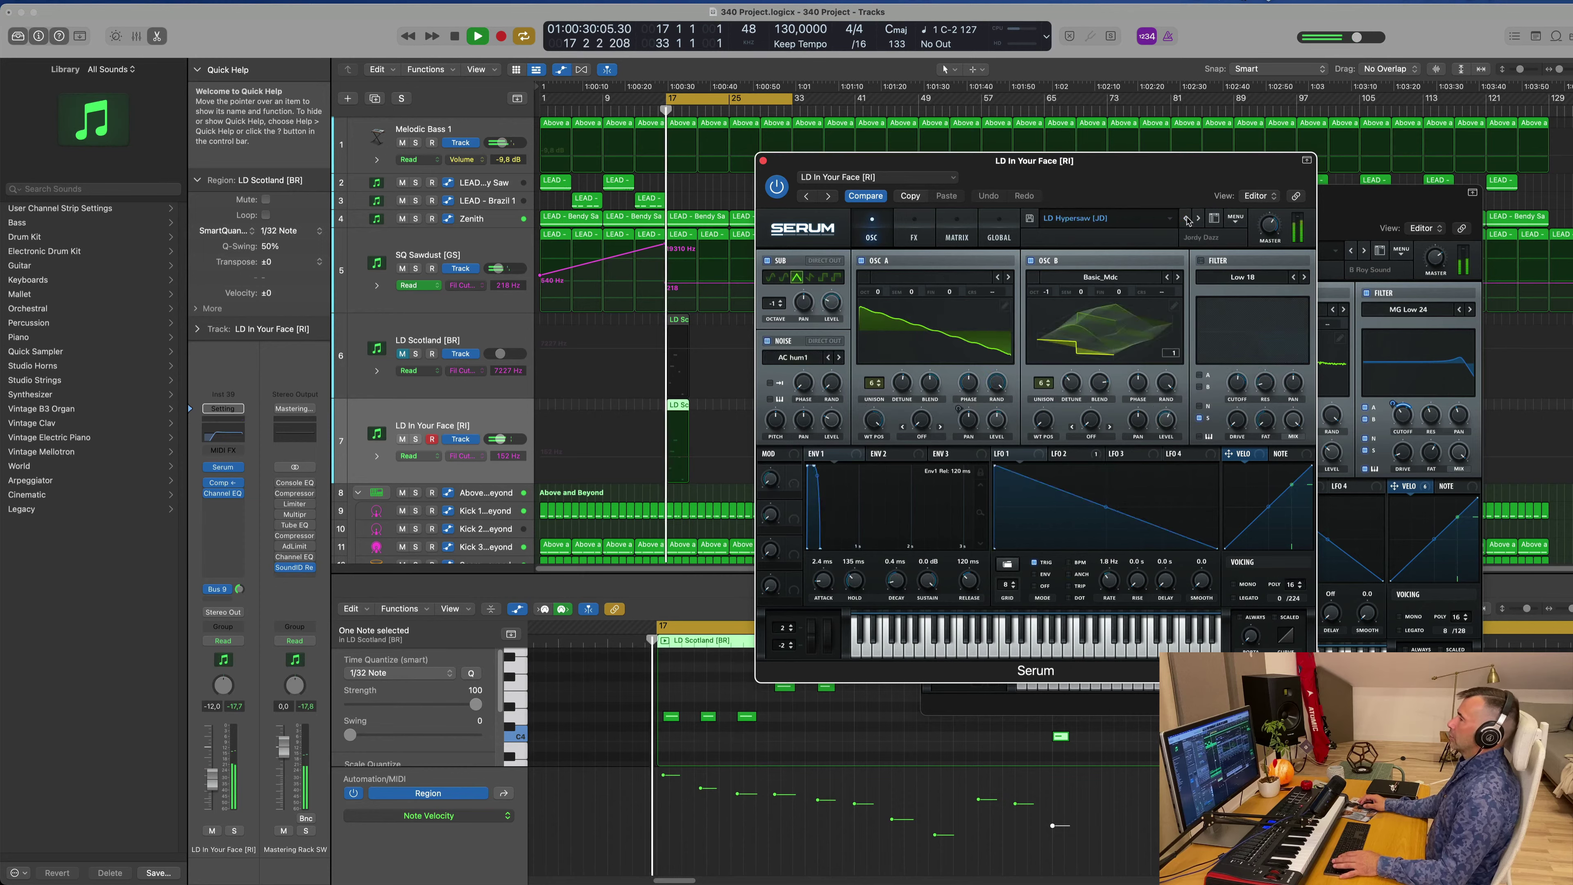
{"action": "left_click", "coordinate": [1186, 219]}
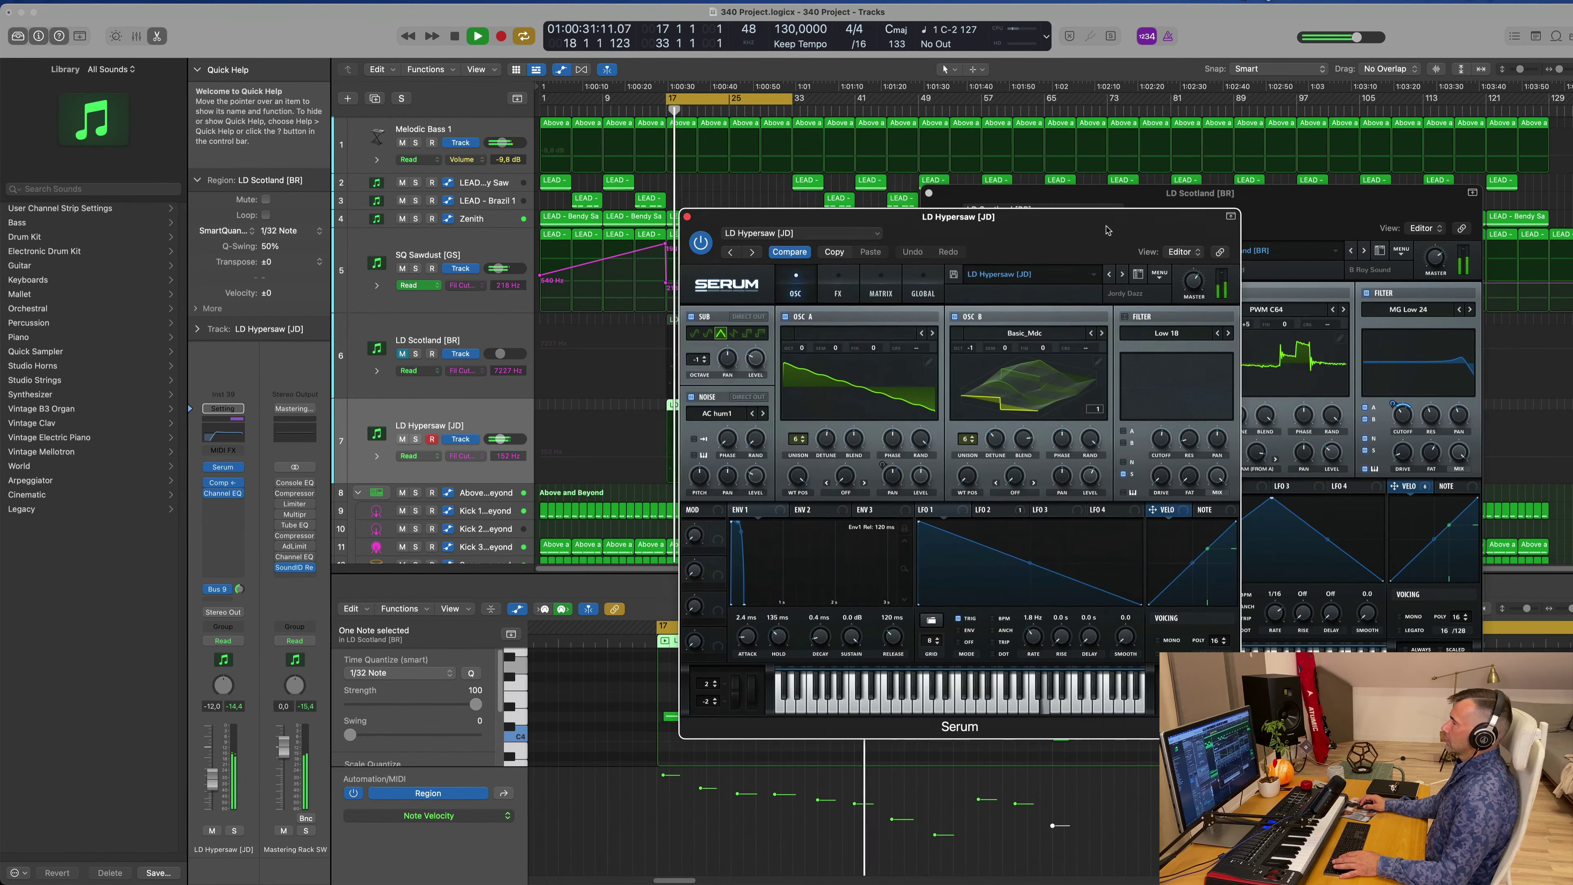
- Try the Serum leads from LD HelloKitty [CFA] through LD Hardstyle Lead [SN] and LD Festival Beez [FP] to LD Essence [7S]
{"action": "left_click", "coordinate": [1107, 274]}
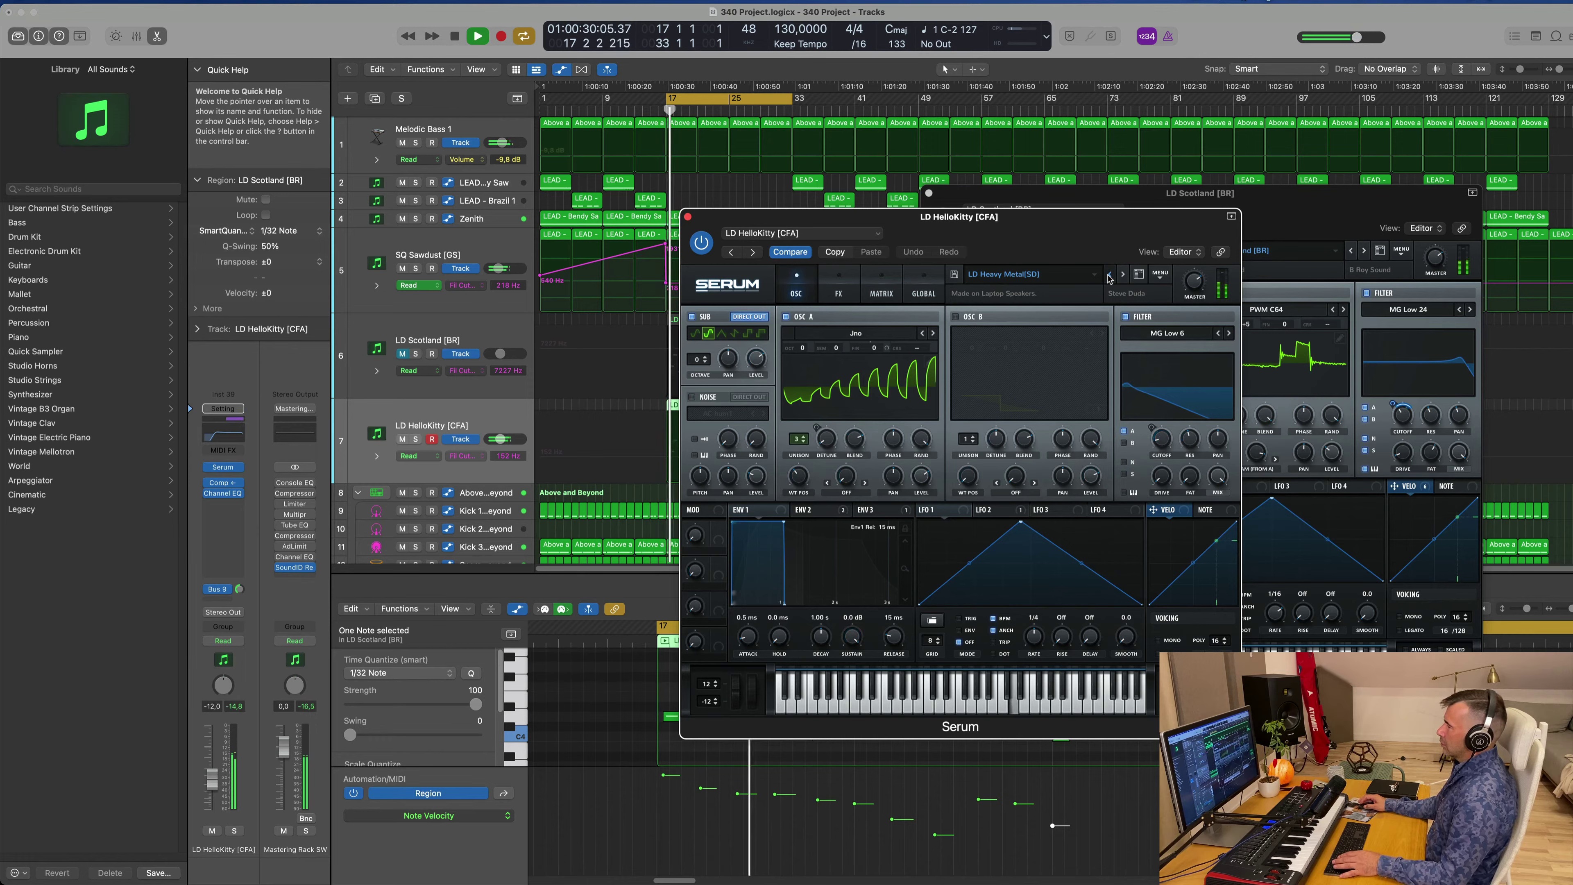
{"action": "left_click", "coordinate": [1107, 275]}
{"action": "left_click", "coordinate": [1108, 275]}
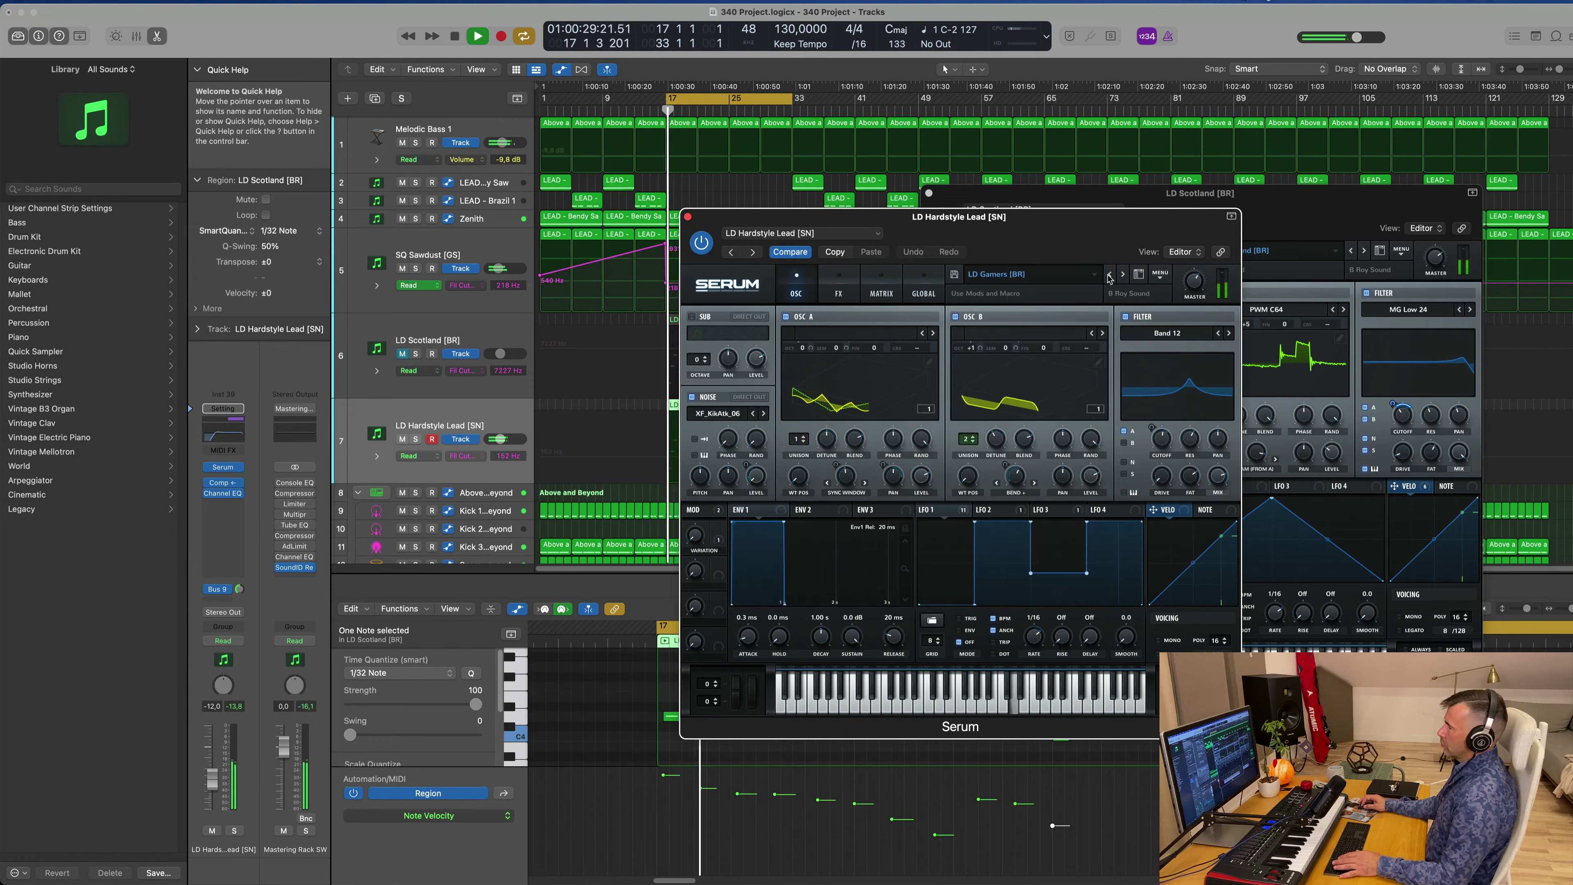
{"action": "left_click", "coordinate": [1108, 274]}
{"action": "left_click", "coordinate": [1108, 275]}
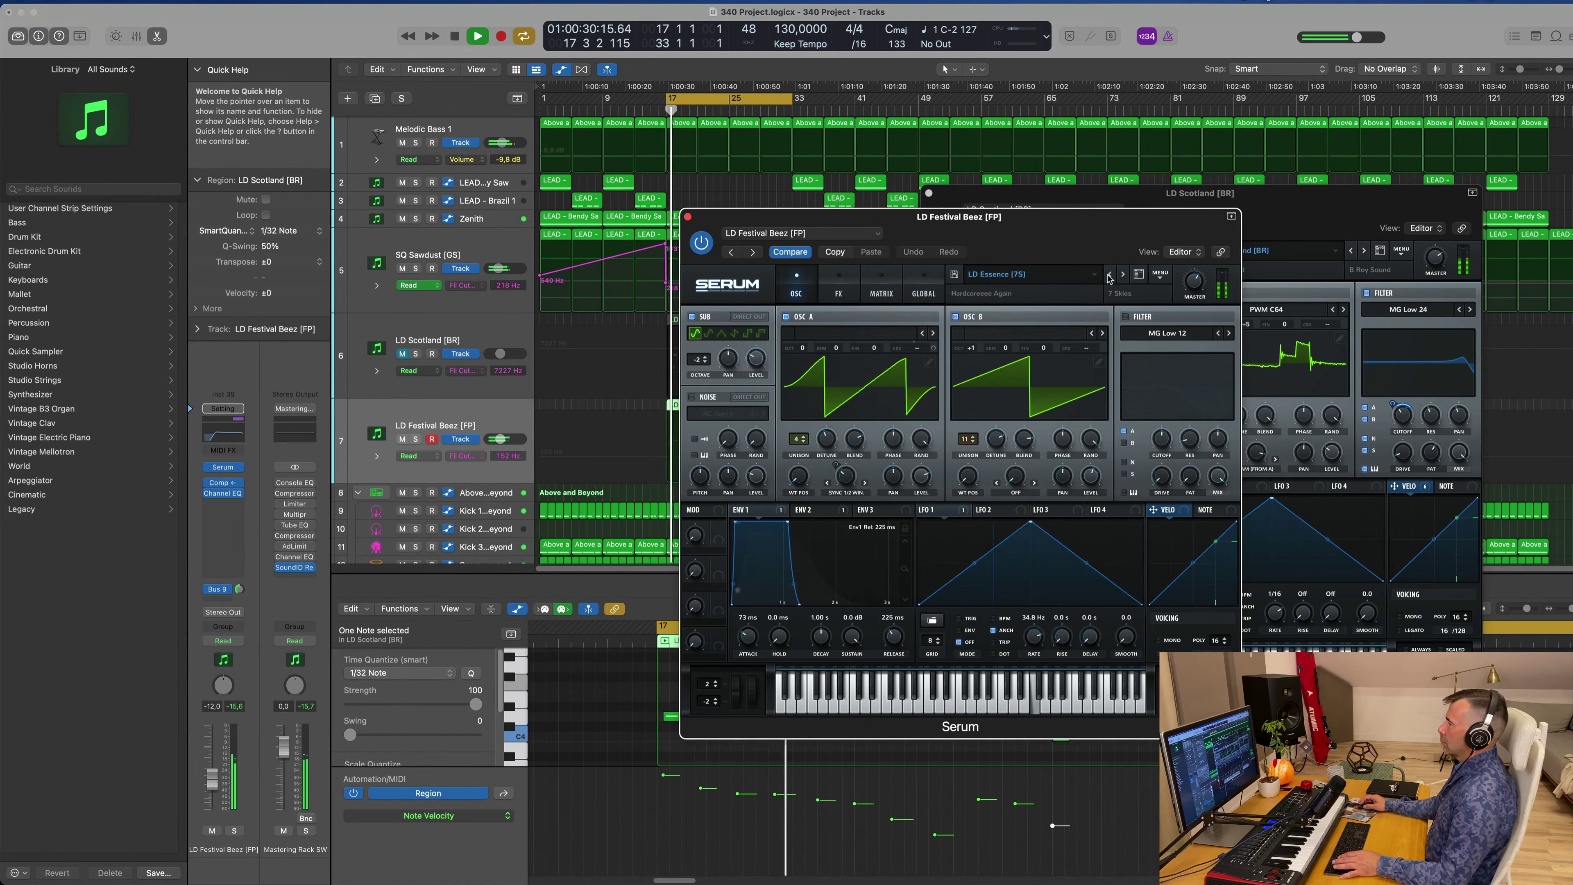
- Load the LD_Abstract lead preset from the Shocking Future Bounce For Serum collection on the duplicate track
{"action": "left_click", "coordinate": [1044, 274]}
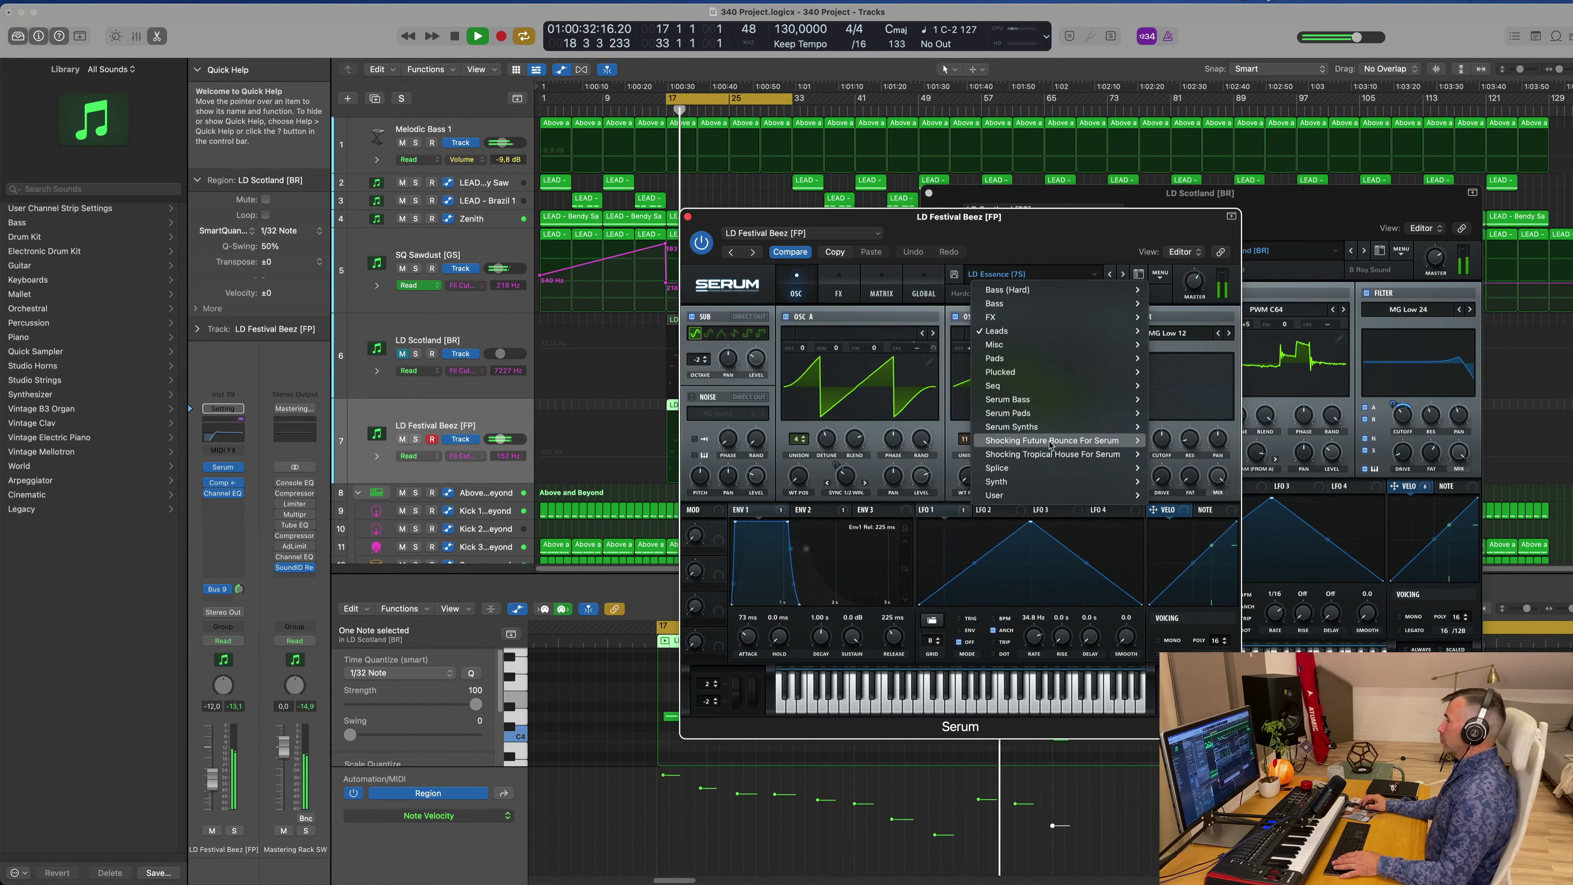
{"action": "mouse_move", "coordinate": [1108, 440]}
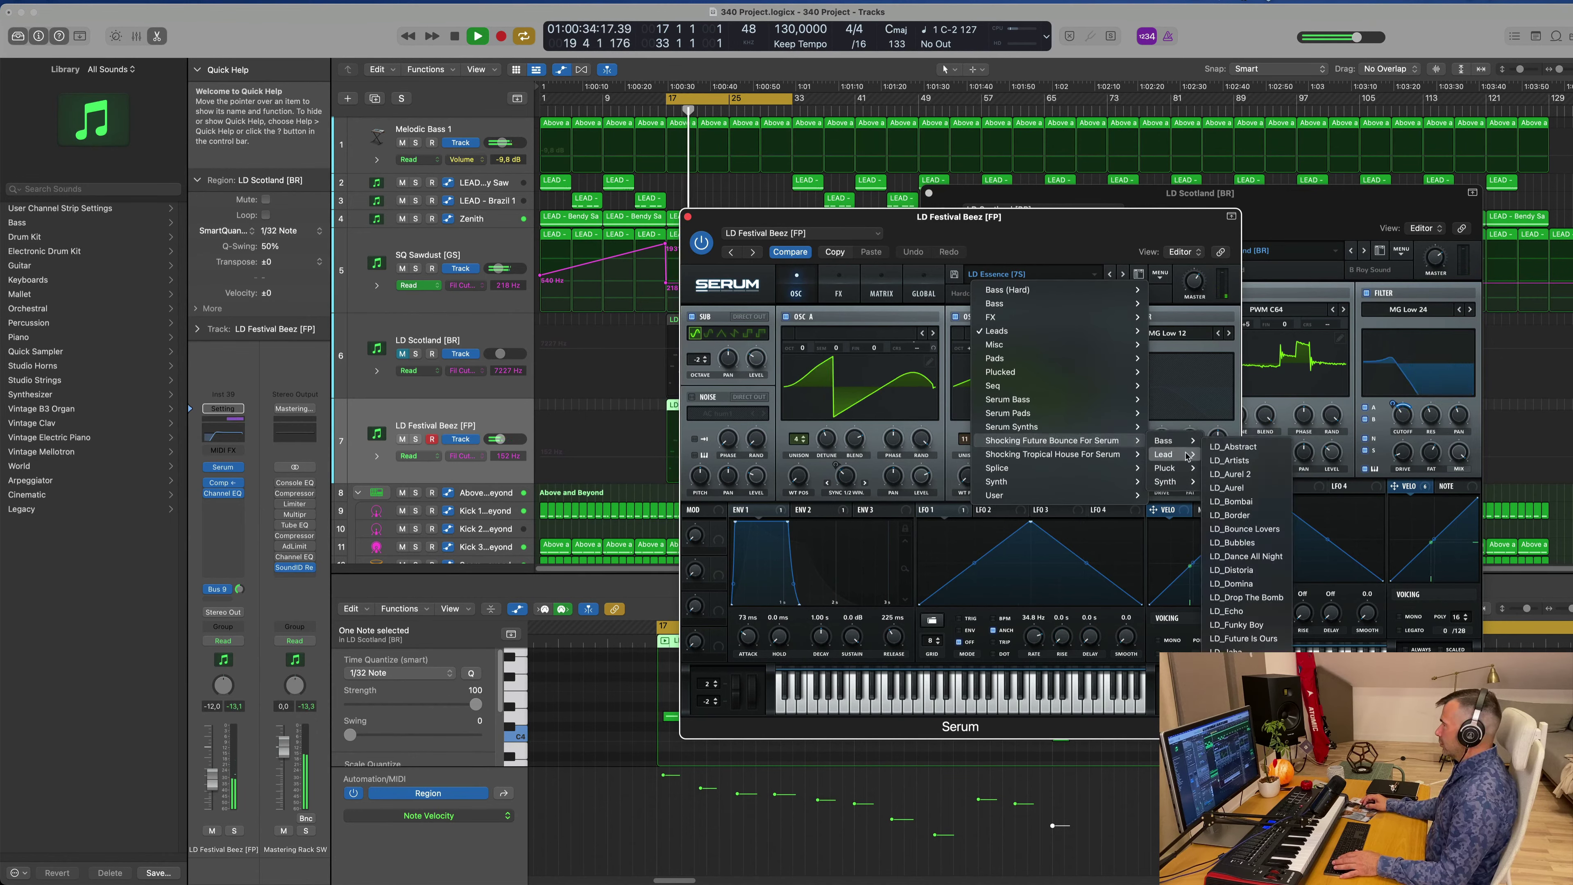
{"action": "left_click", "coordinate": [1231, 447]}
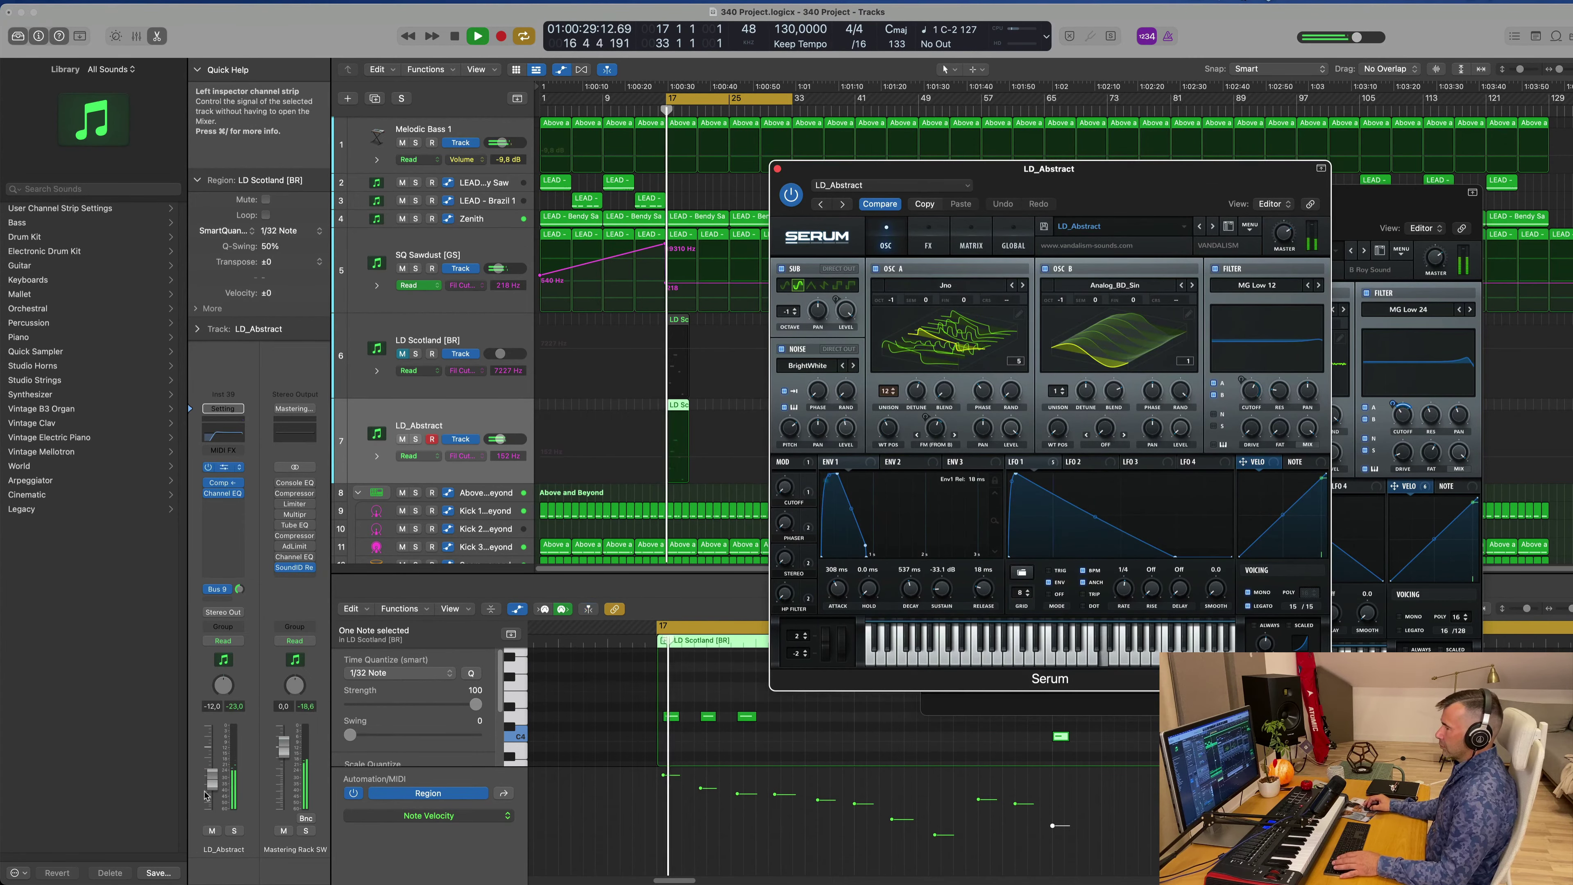
- Raise the duplicate track's volume to -7.0 dB and try the next Serum leads LD_Artists, LD_Aurel 2 and LD_Bombai
{"action": "left_click_drag", "start_coordinate": [497, 439], "coordinate": [505, 439]}
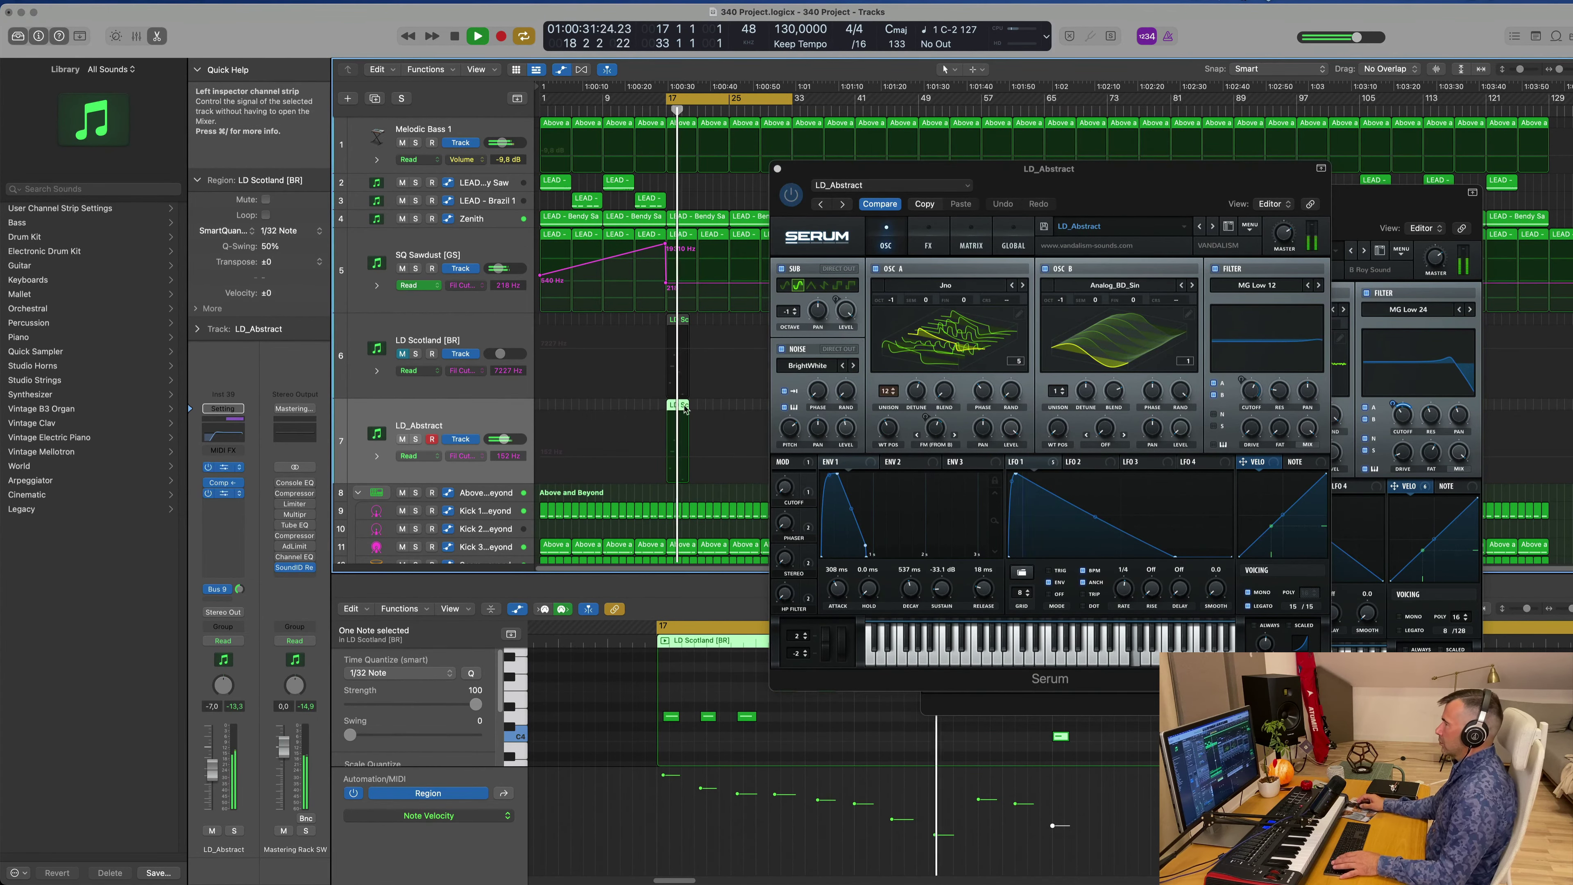
{"action": "left_click", "coordinate": [1214, 228]}
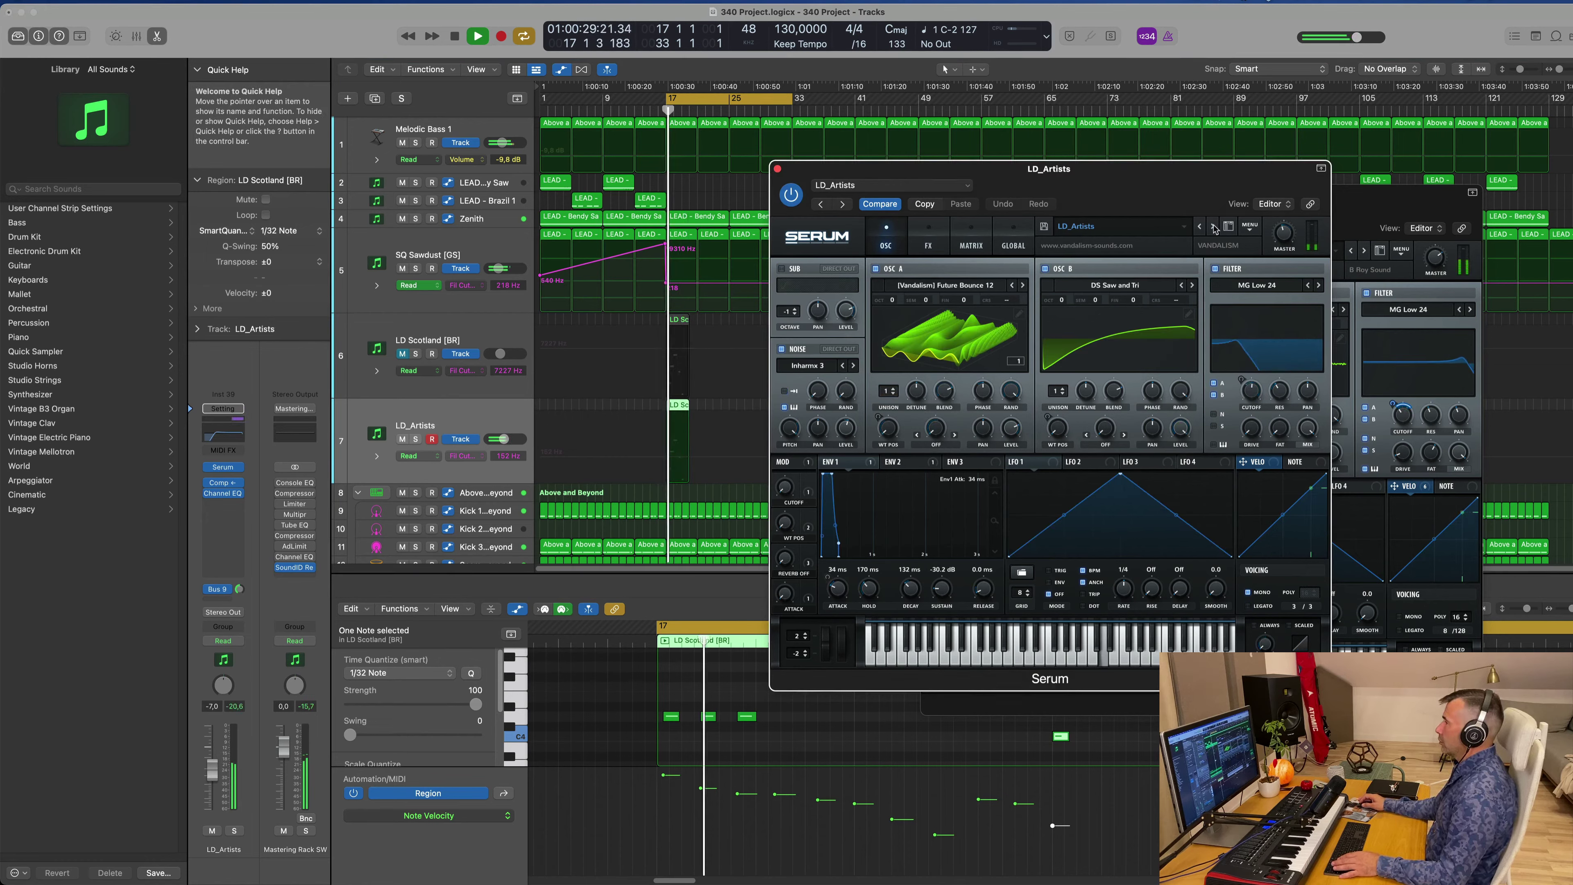
{"action": "key", "text": "space"}
{"action": "left_click", "coordinate": [1215, 229]}
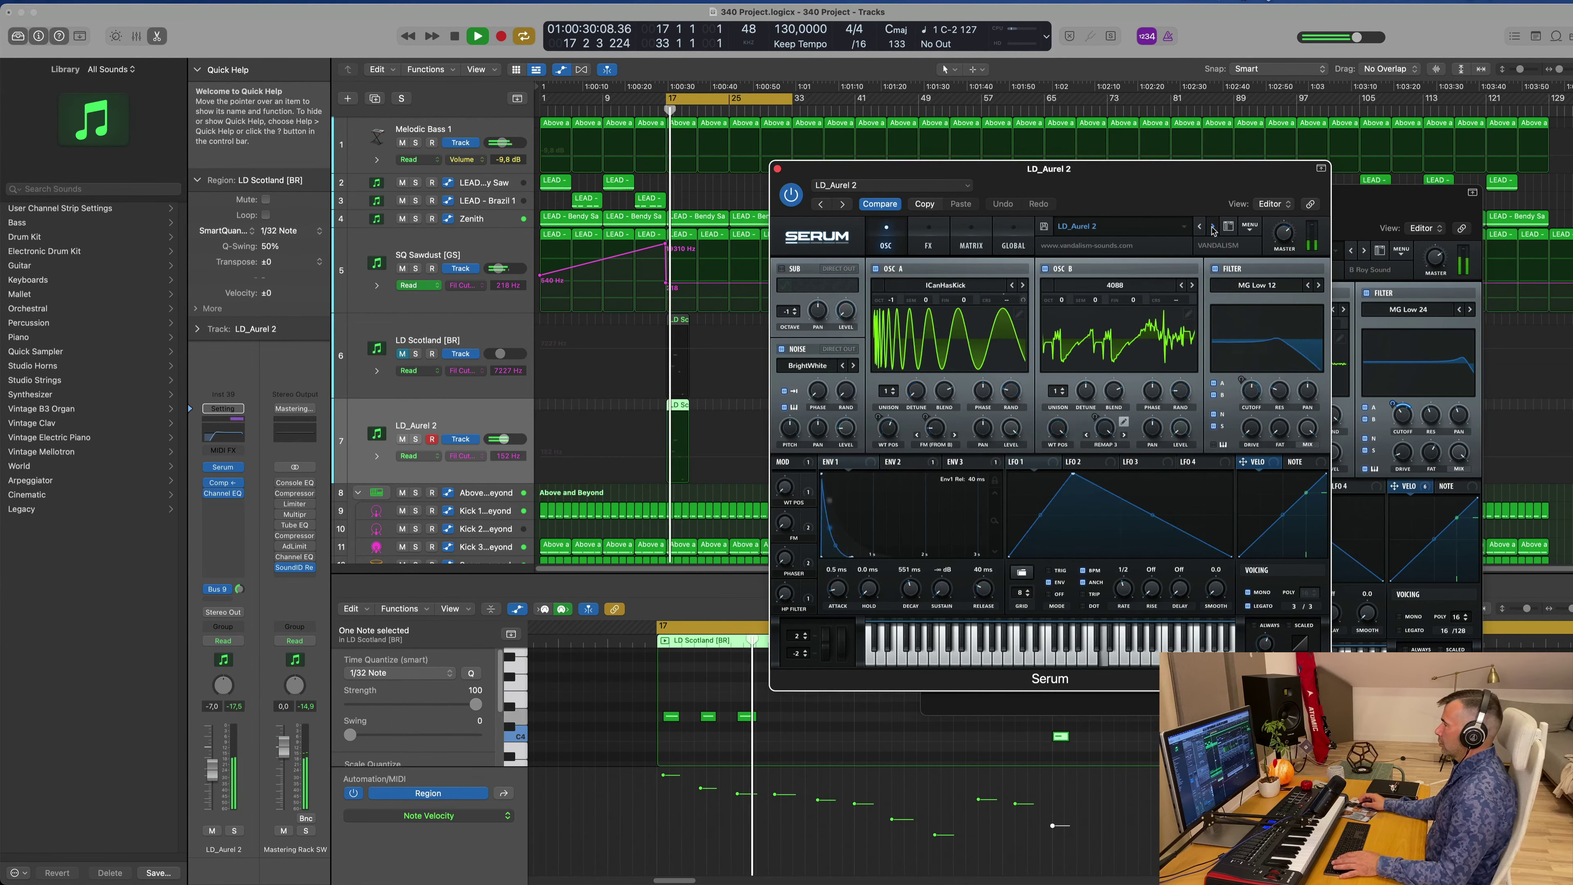
{"action": "key", "text": "space"}
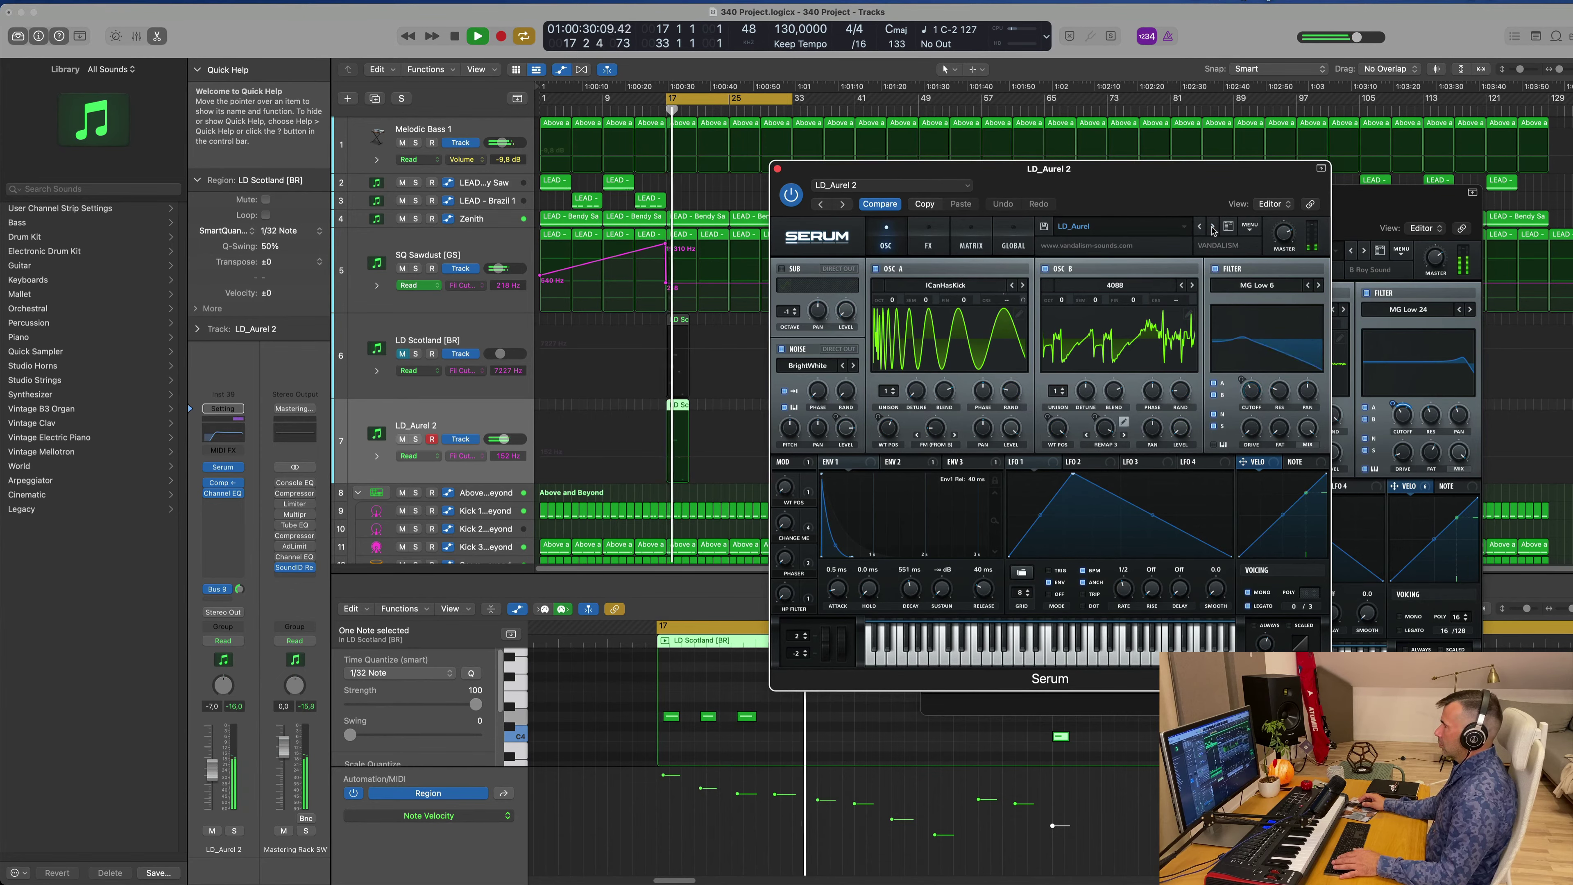
{"action": "left_click", "coordinate": [1212, 228]}
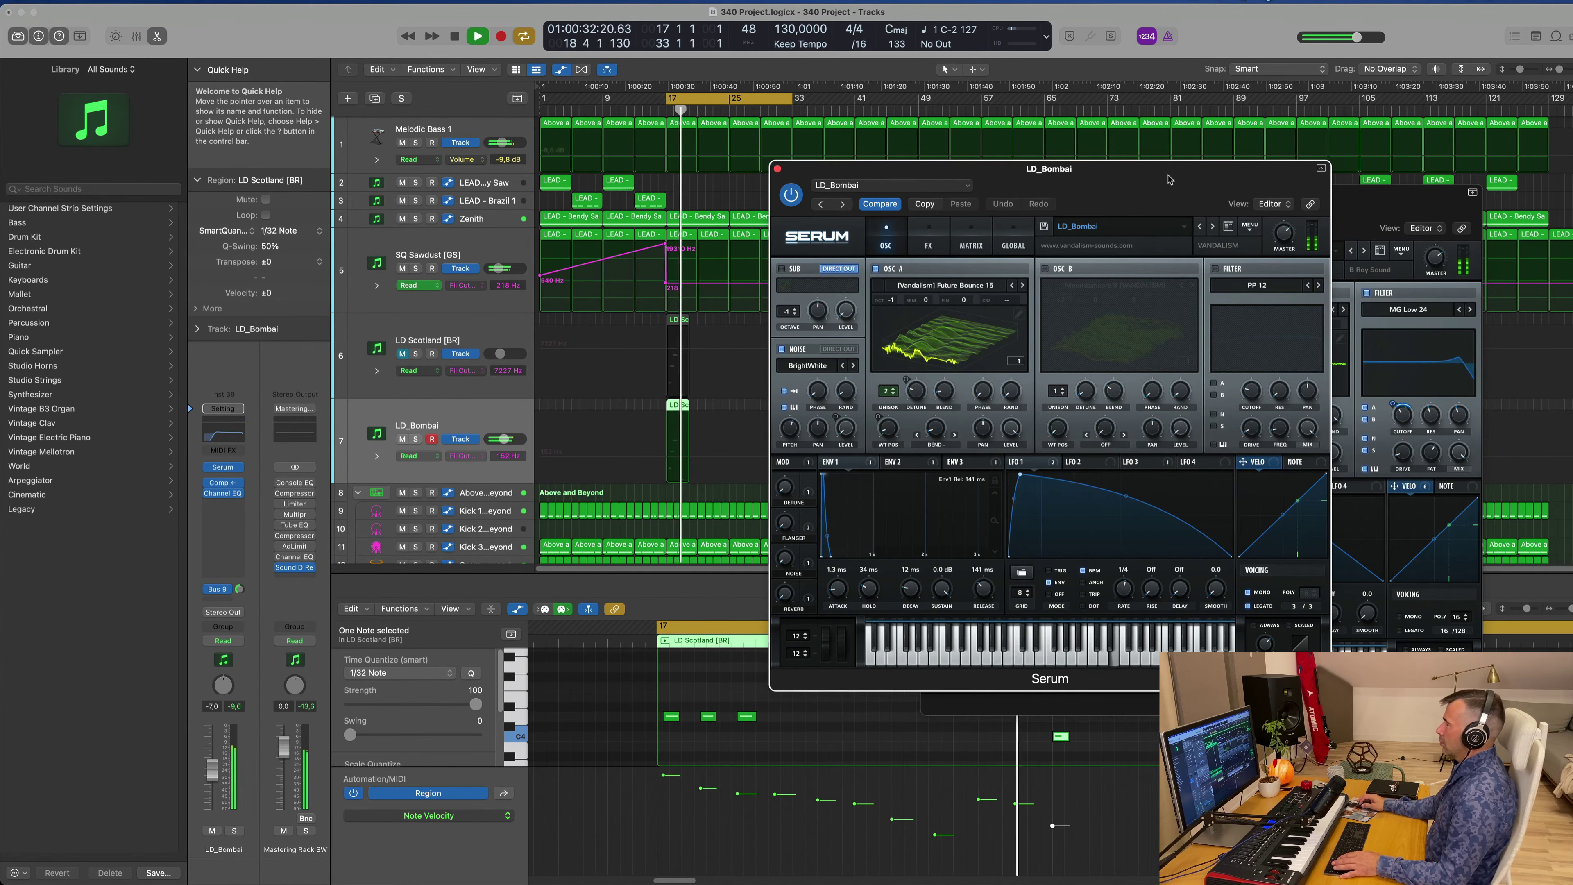
- Reposition the Serum window and try the following leads from LD_Border through LD_Bounce Lovers and LD_Bubbles to LD_Dance All Night
{"action": "left_click_drag", "start_coordinate": [1170, 182], "coordinate": [1102, 248]}
{"action": "key", "text": "space"}
{"action": "key", "text": "space"}
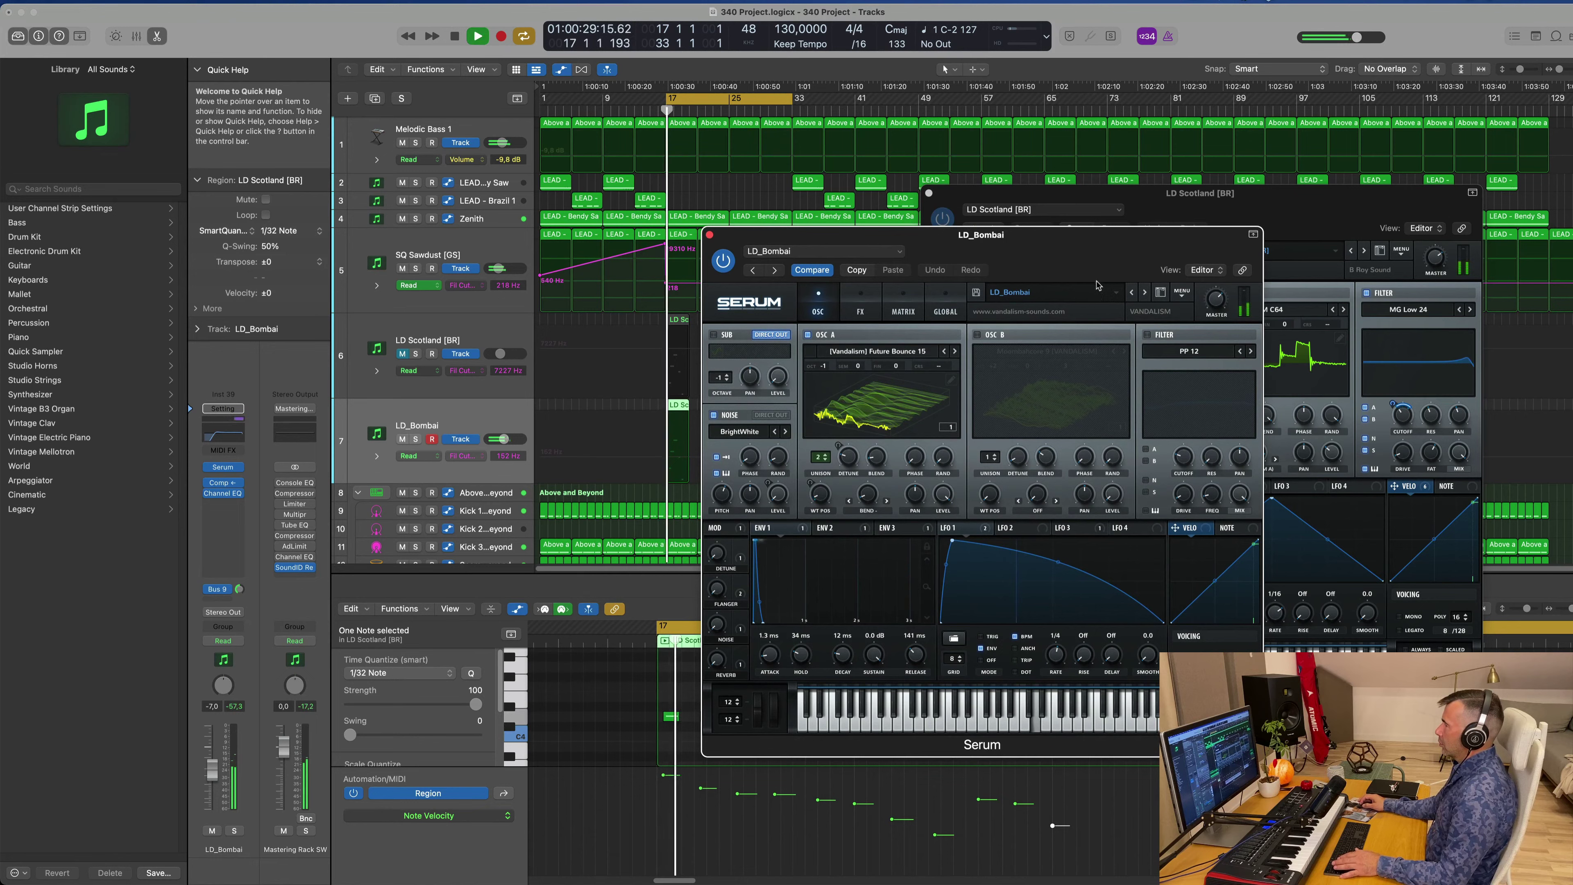
{"action": "left_click", "coordinate": [1145, 292]}
{"action": "left_click", "coordinate": [1144, 292]}
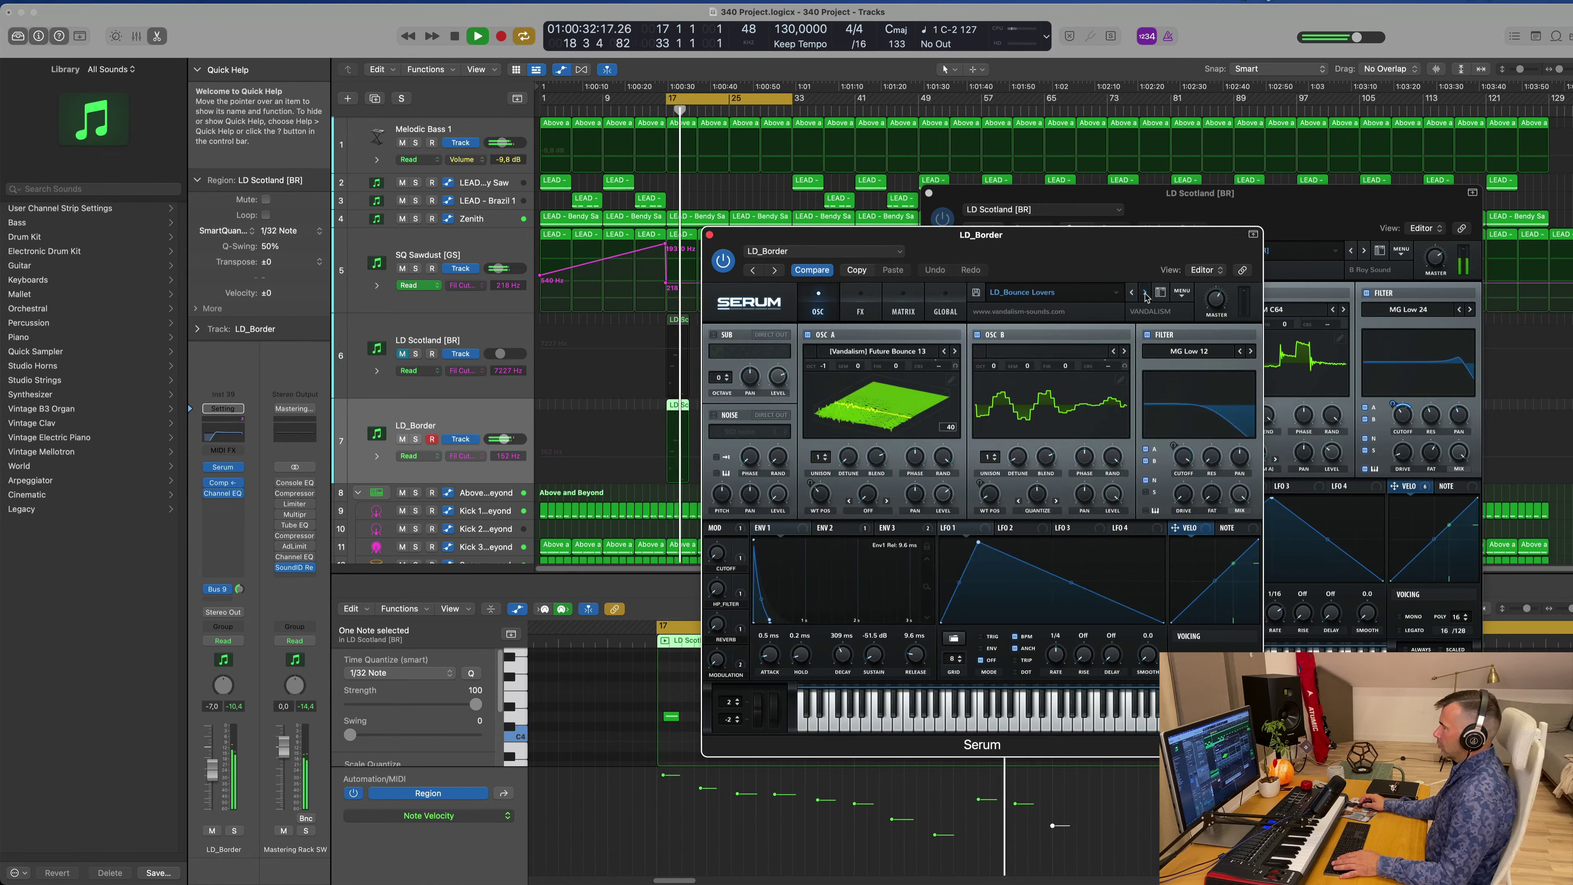
{"action": "left_click", "coordinate": [1144, 293]}
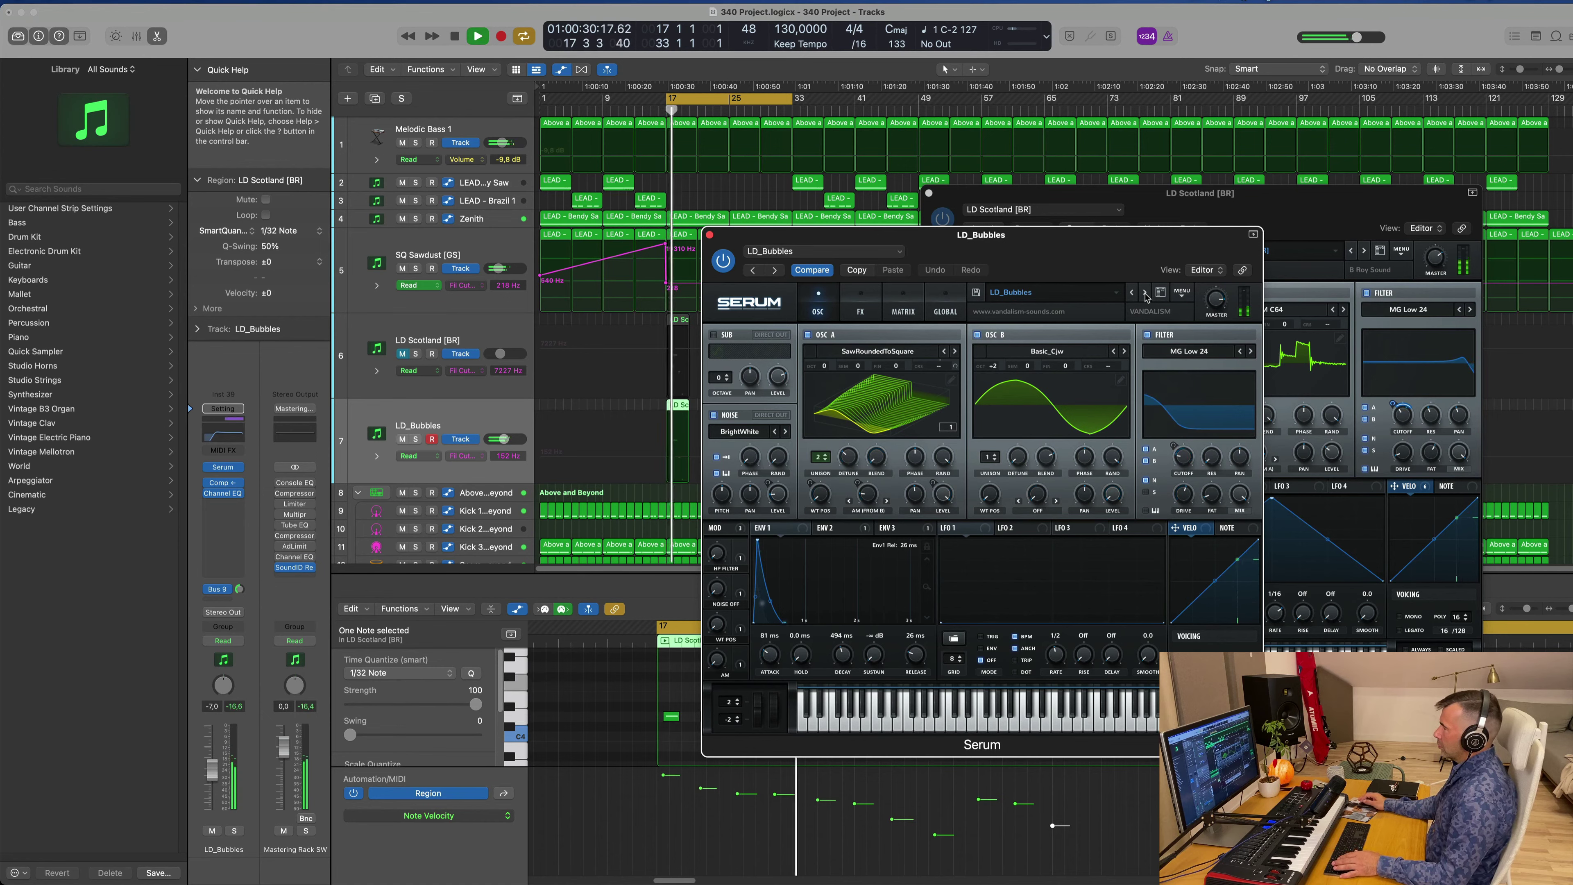
{"action": "left_click", "coordinate": [1145, 292]}
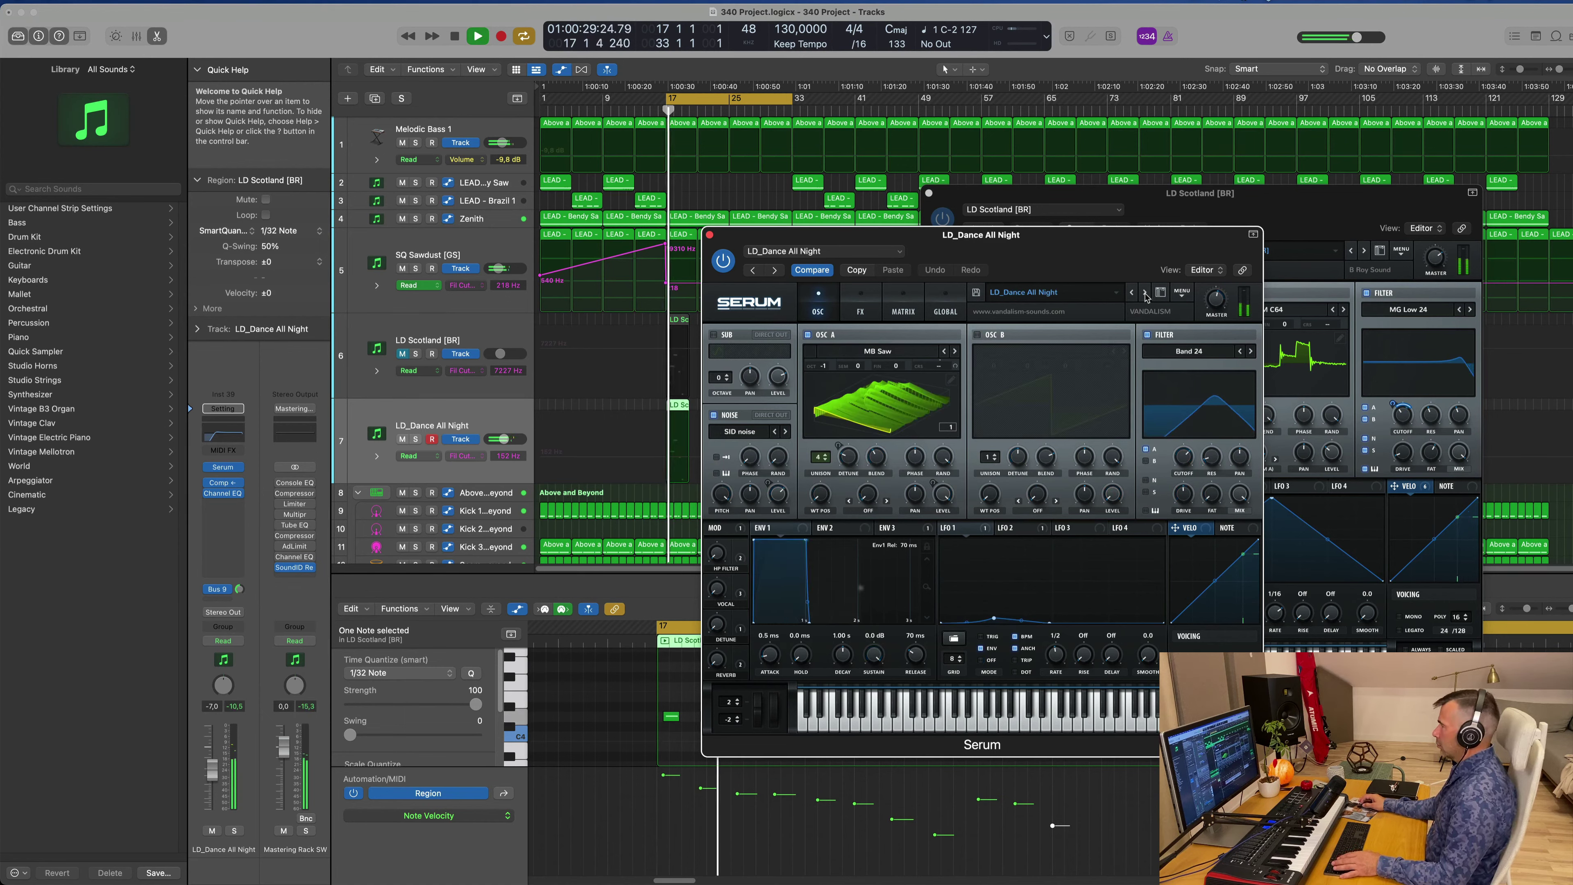
- Audition the Serum leads following LD_Dance All Night, through LD_Domina, LD_Drop The Bomb and LD_Echo to LD_Funky Boy
{"action": "left_click", "coordinate": [1144, 292]}
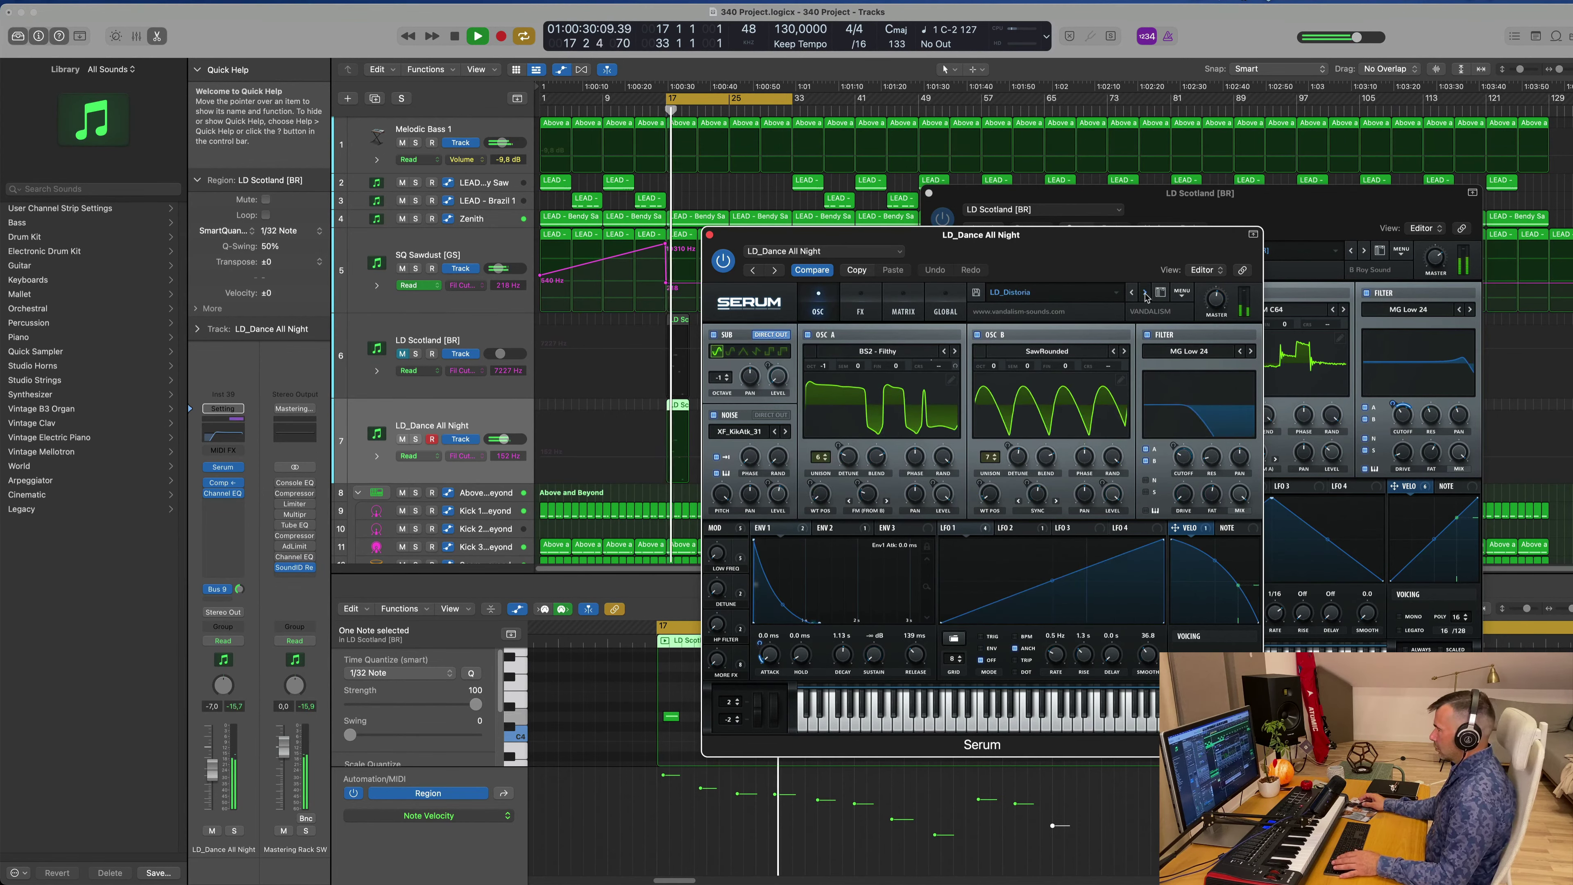
{"action": "left_click", "coordinate": [1144, 293]}
{"action": "left_click", "coordinate": [1145, 293]}
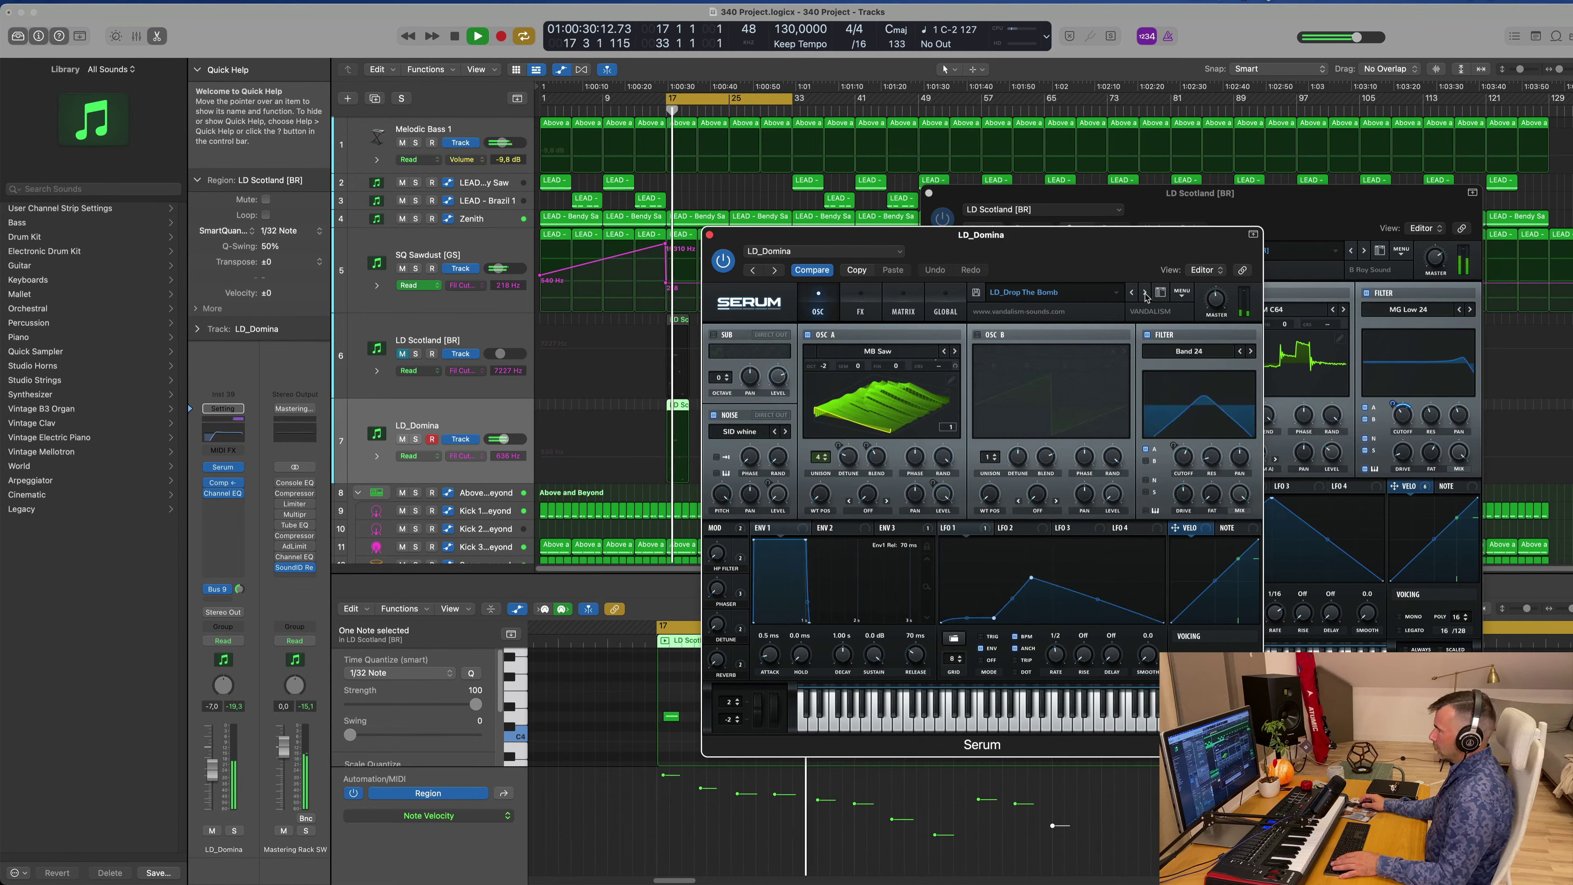
{"action": "left_click", "coordinate": [1144, 293]}
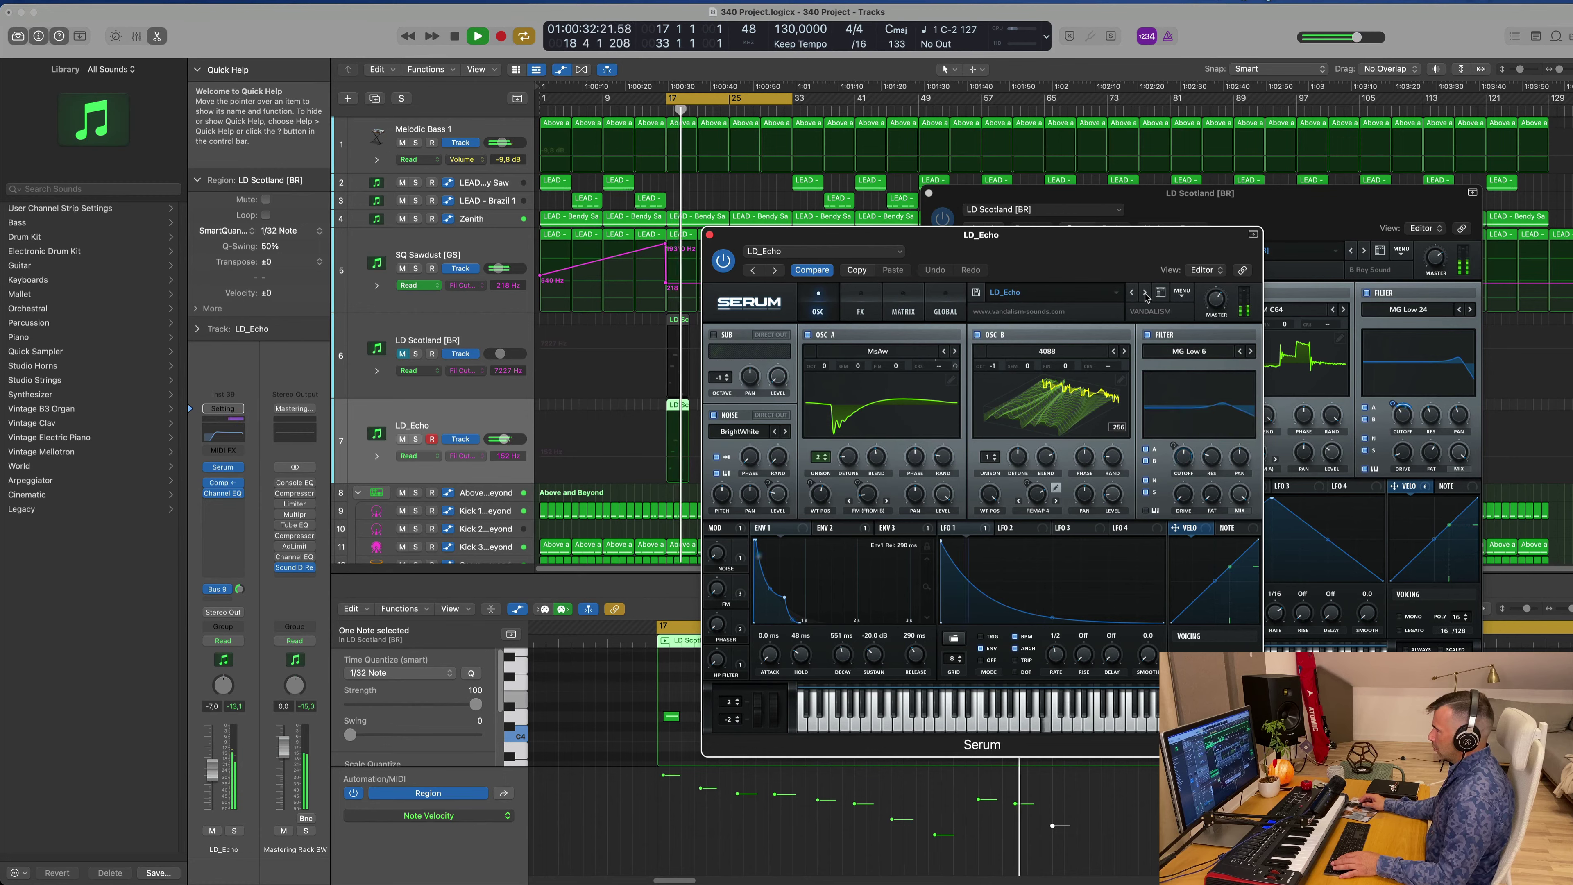
{"action": "left_click", "coordinate": [1145, 293]}
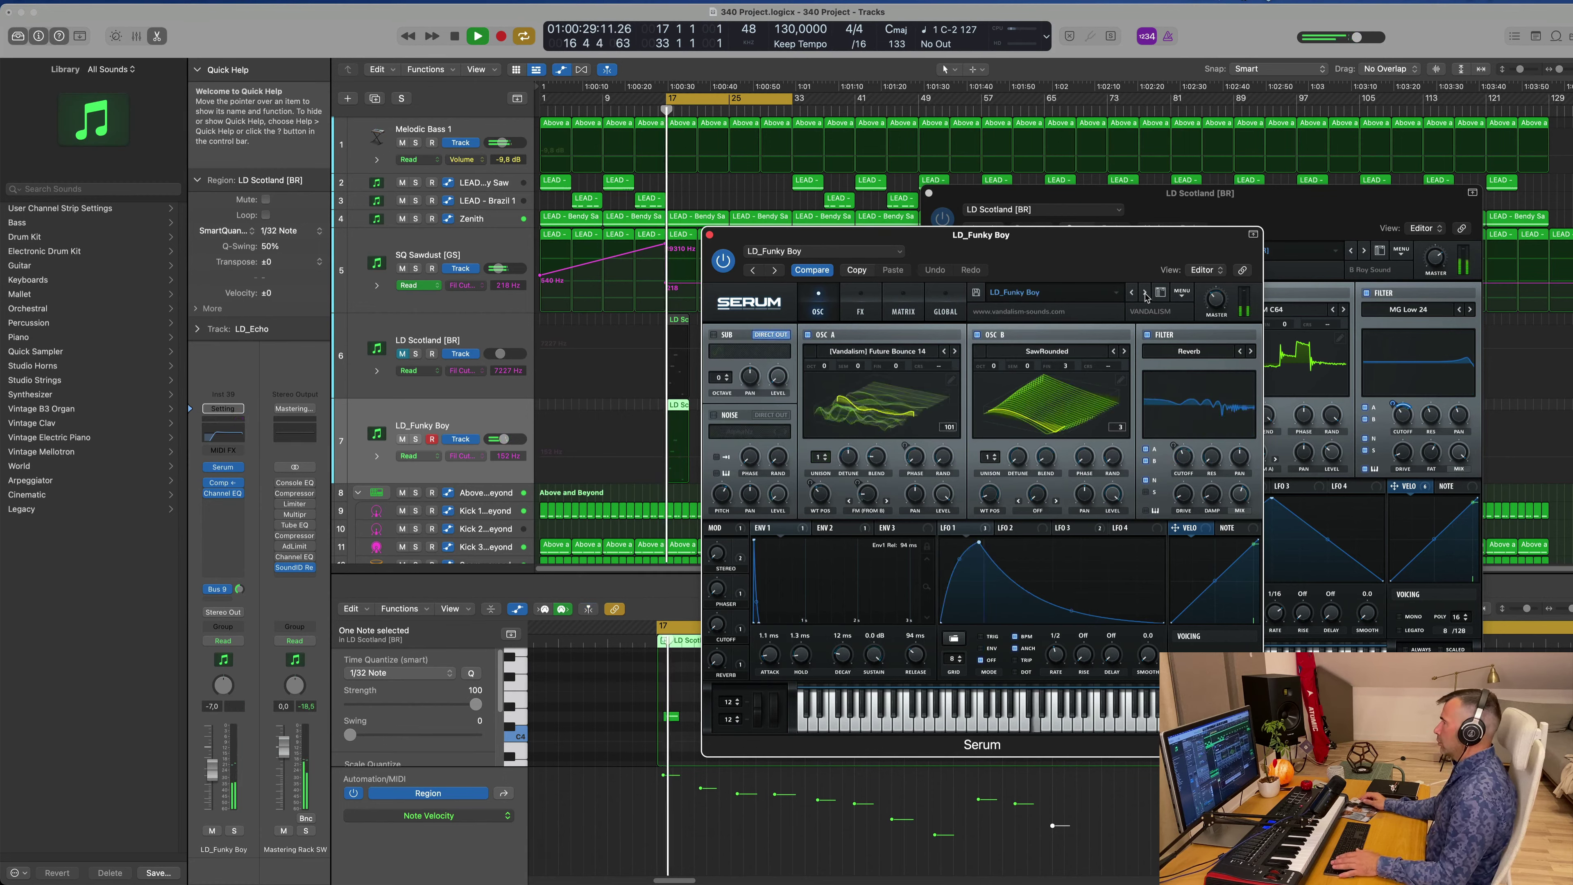
- Try the Serum leads LD_Future Is Ours, LD_Jaha, LD_Make Move and LD_Melanholic, up to LD_Mohitox 2
{"action": "left_click", "coordinate": [1145, 293]}
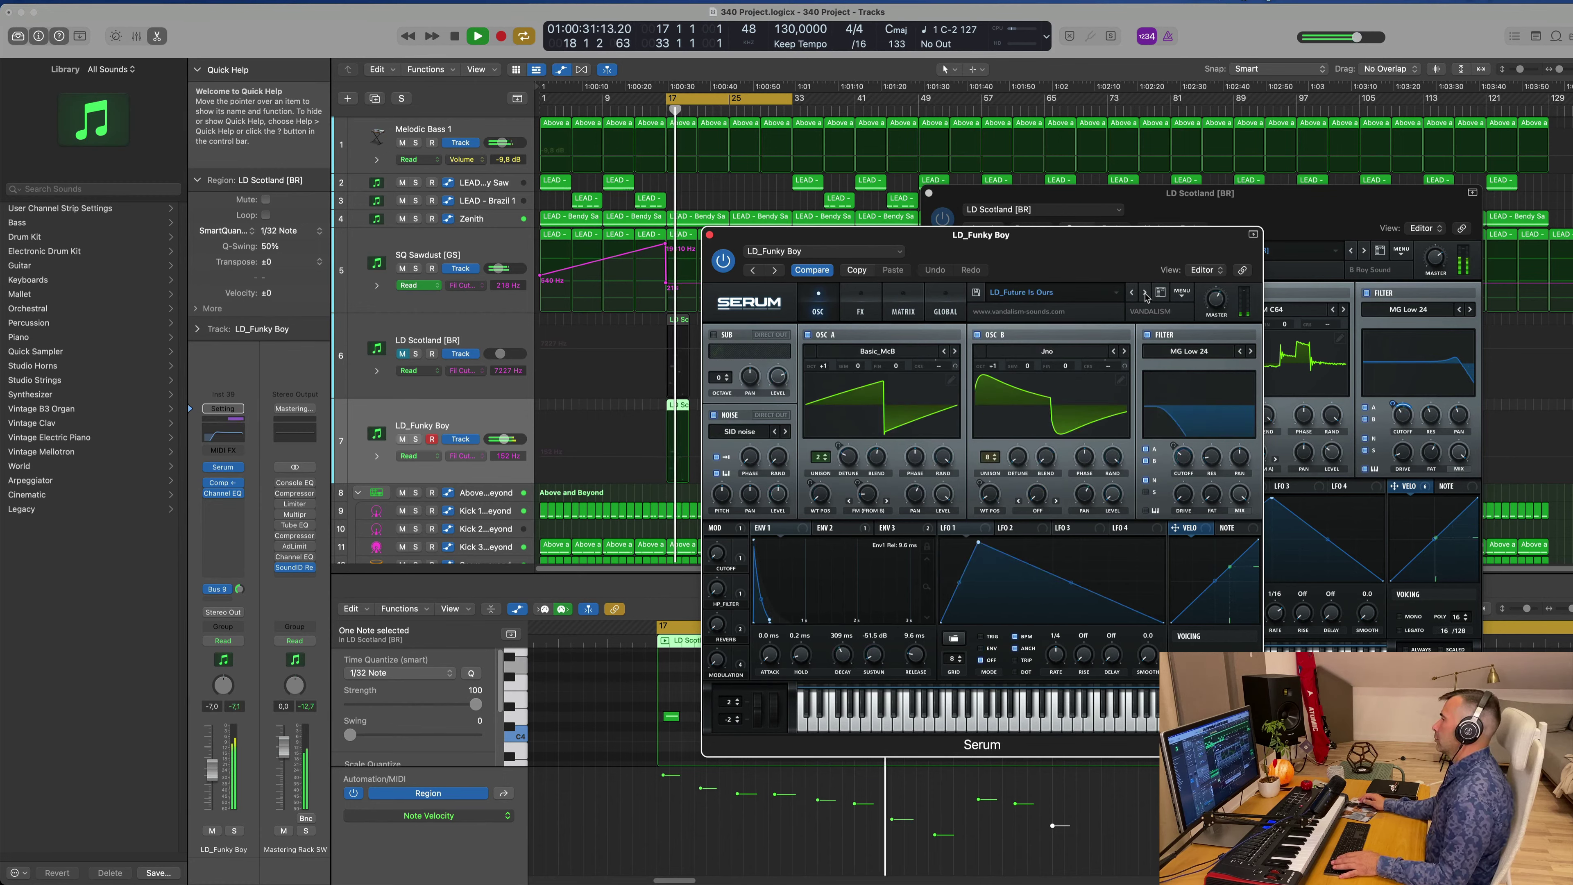
{"action": "left_click", "coordinate": [1145, 293]}
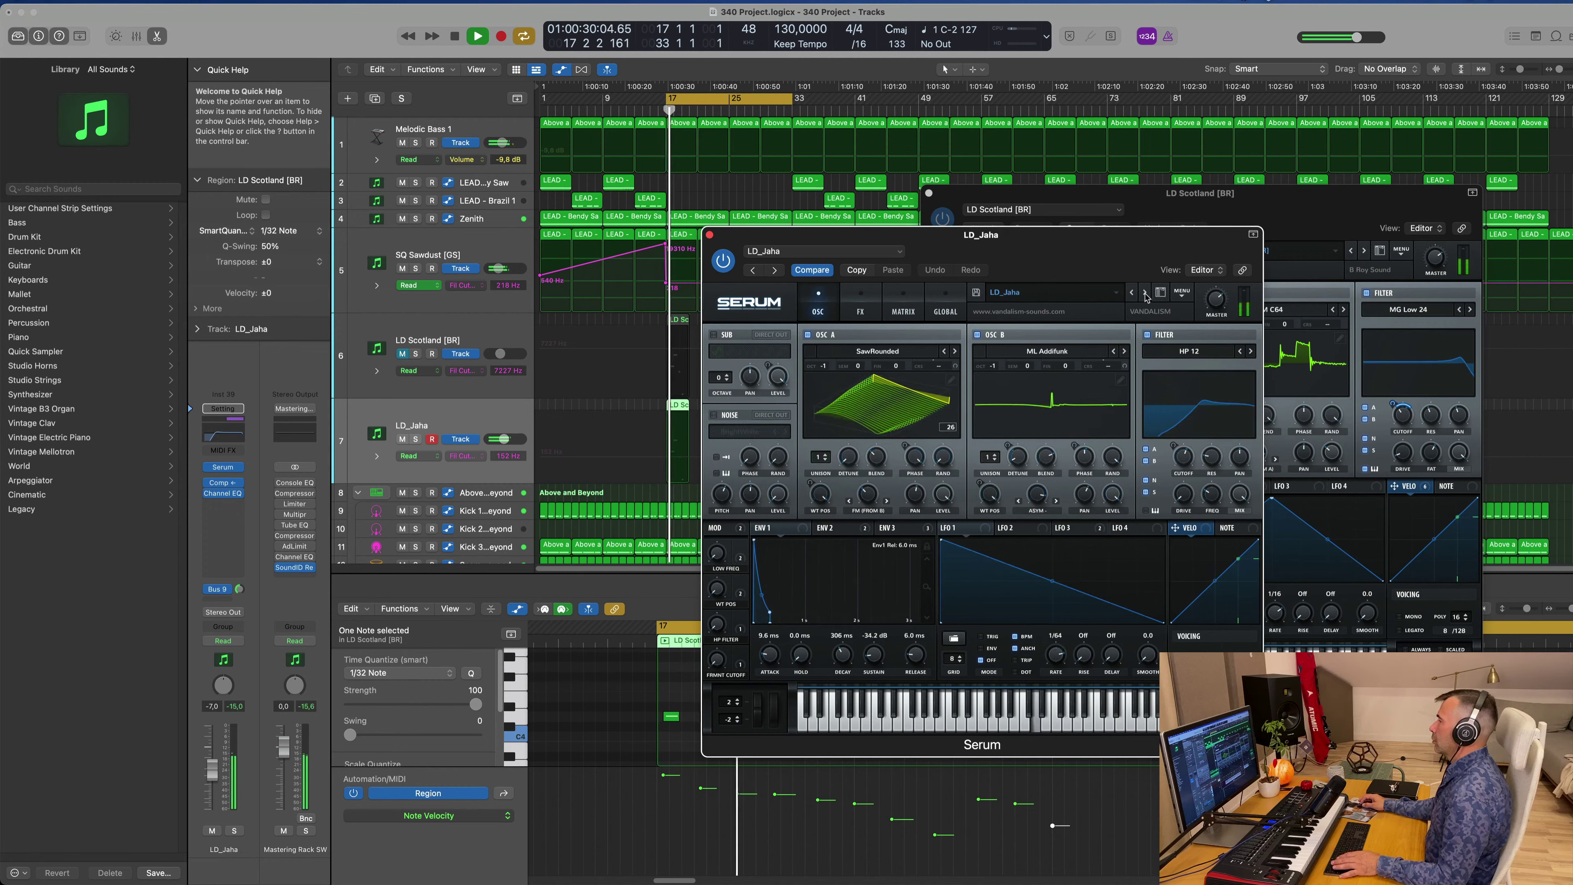
{"action": "left_click", "coordinate": [1145, 293]}
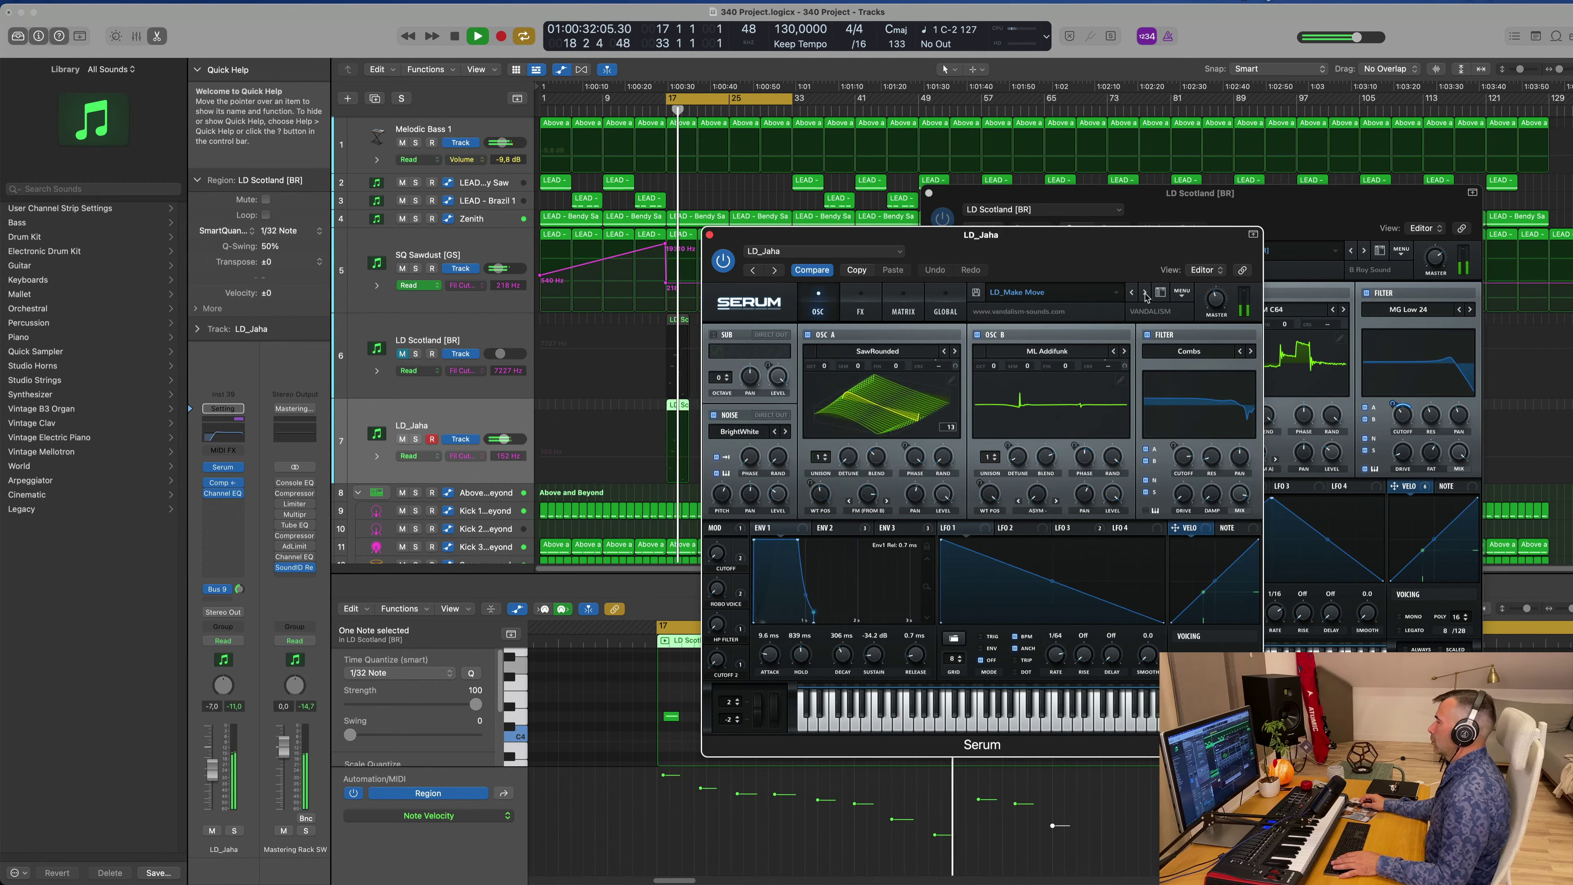
{"action": "left_click", "coordinate": [1145, 293]}
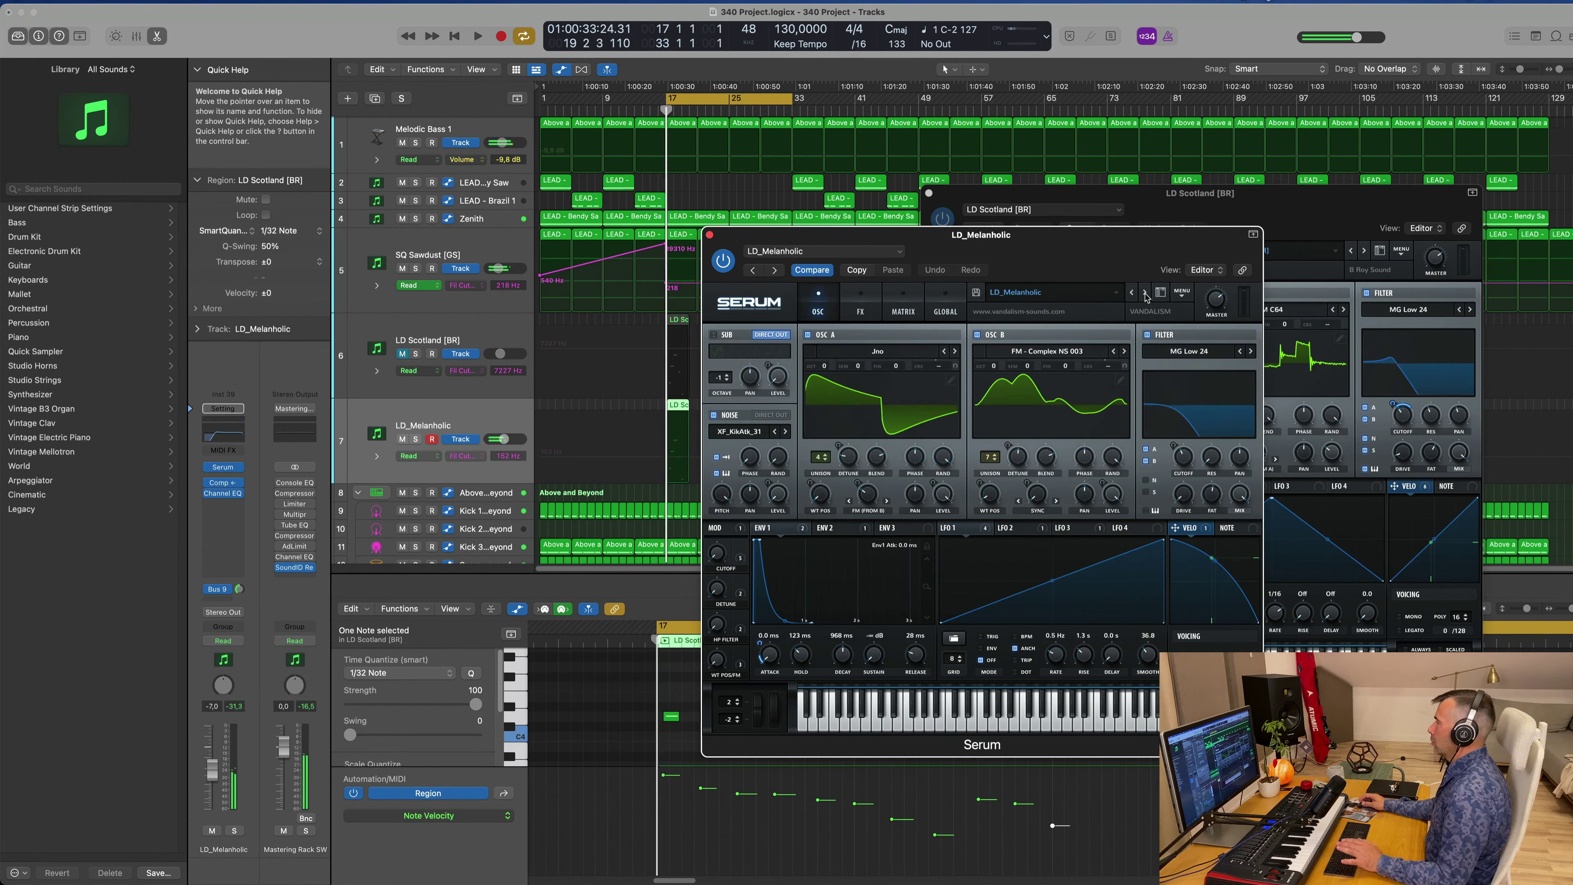
{"action": "left_click", "coordinate": [1144, 293]}
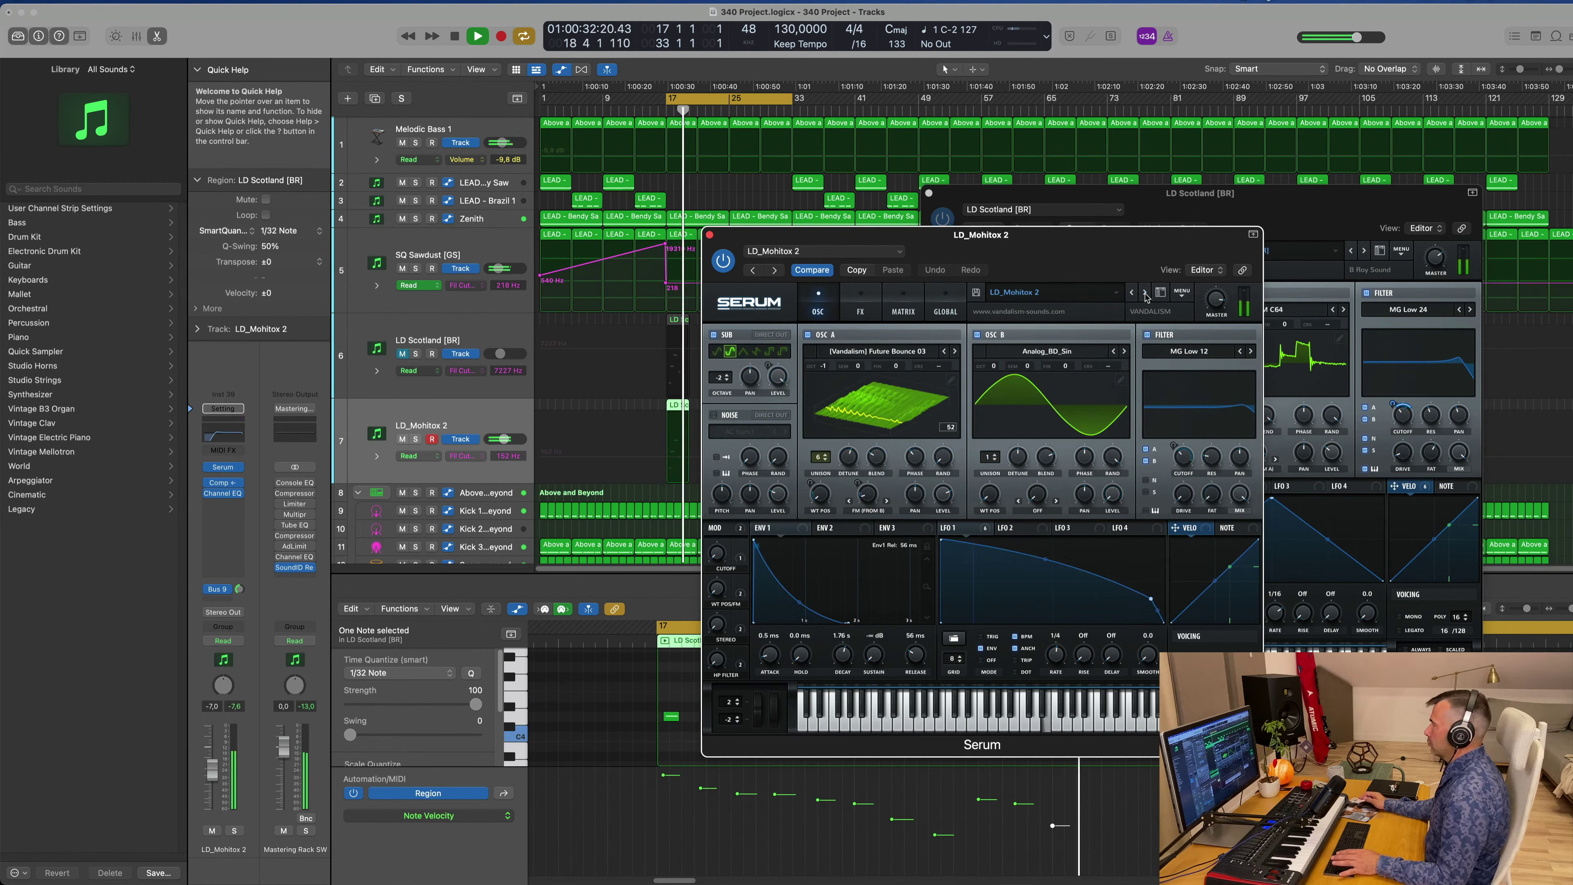
- Audition the Serum leads from LD_Mohitox through LD_Motion and LD_Octagon to LD_Ready For Love, dismissing the missing-noise message
{"action": "left_click", "coordinate": [1144, 292]}
{"action": "left_click", "coordinate": [1145, 293]}
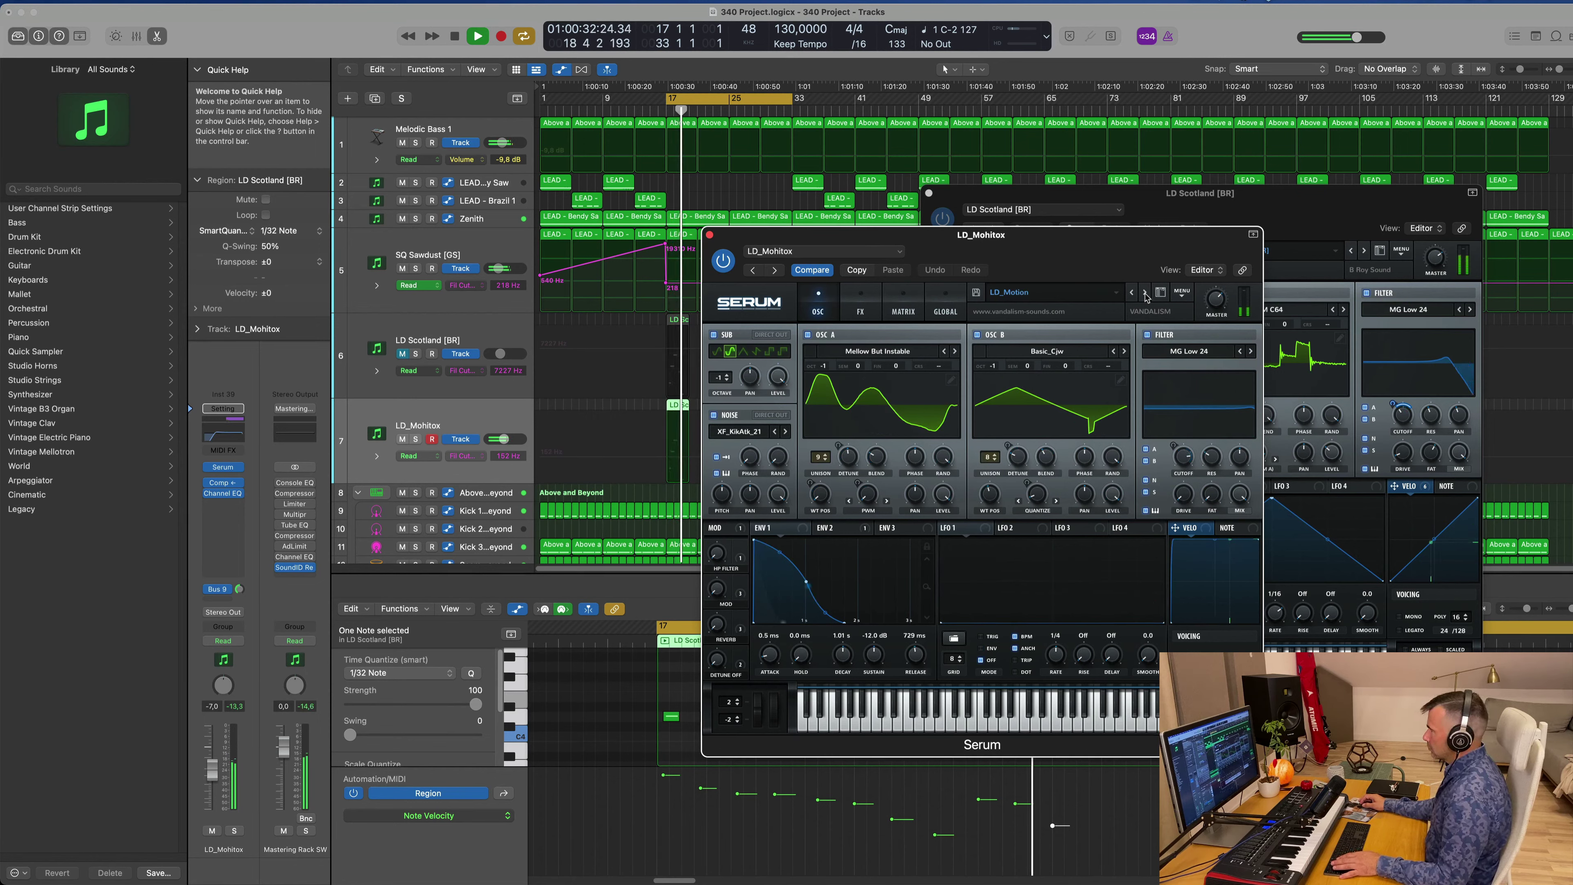
{"action": "left_click", "coordinate": [1145, 293]}
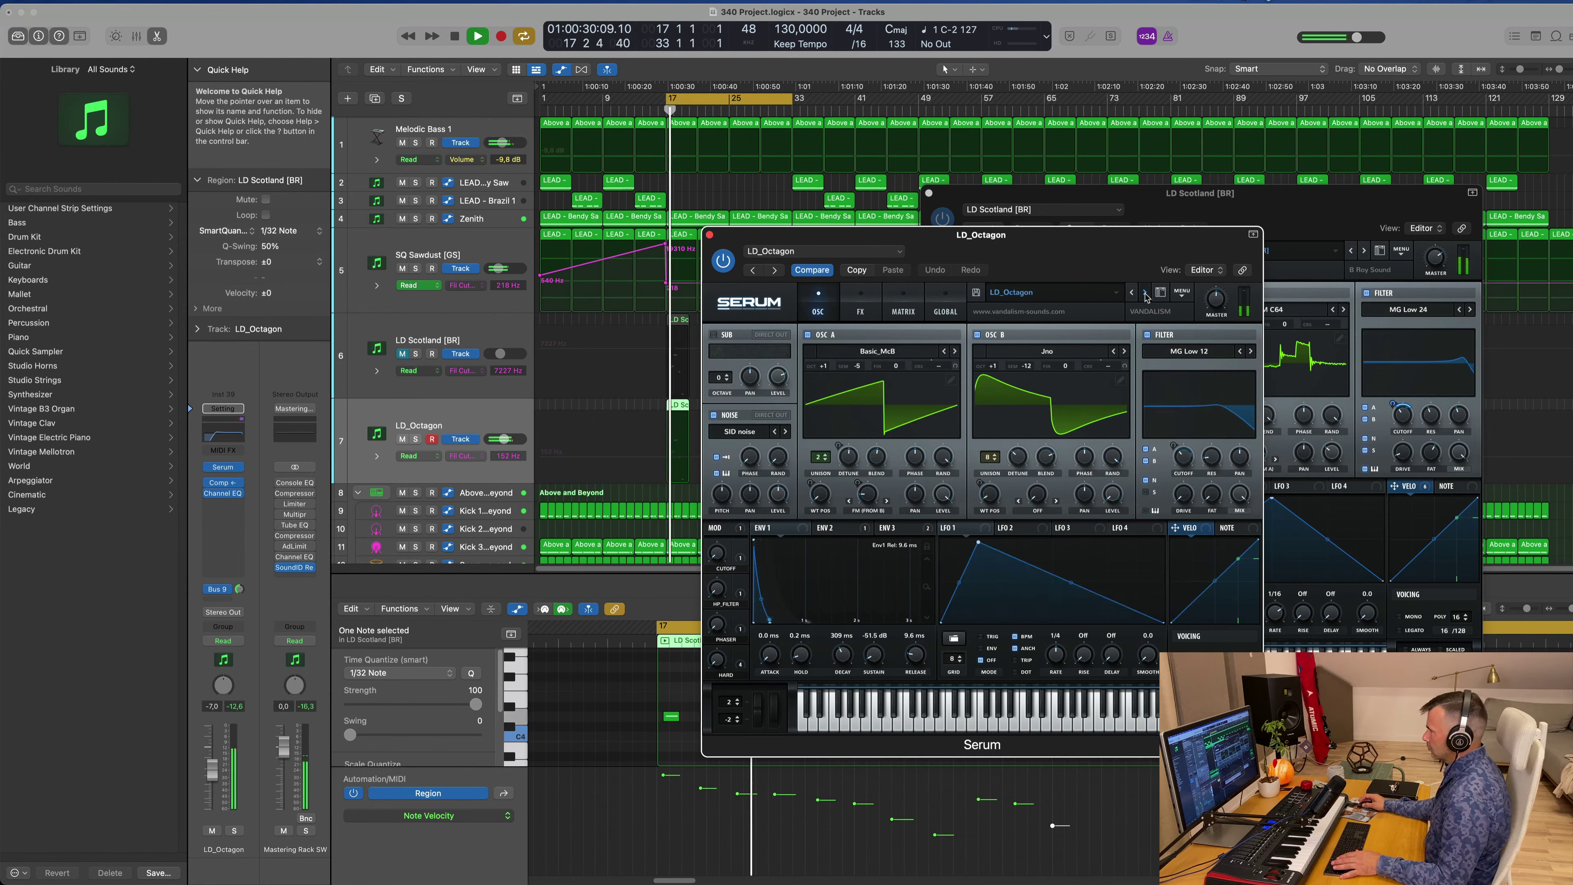
{"action": "left_click", "coordinate": [1144, 293]}
{"action": "left_click", "coordinate": [1145, 293]}
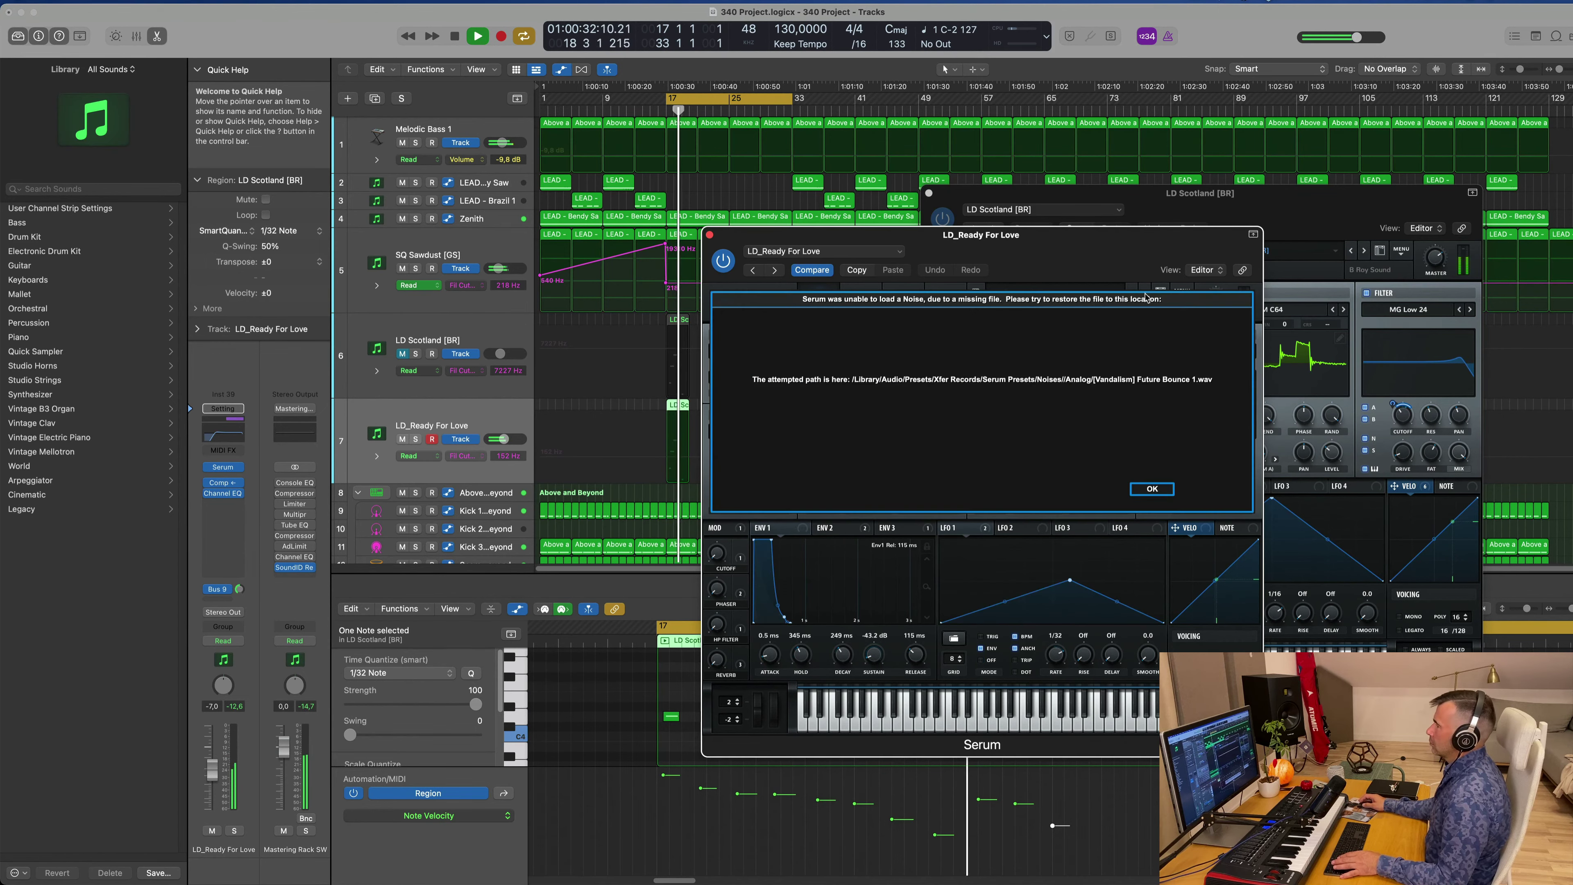
{"action": "left_click", "coordinate": [1152, 489]}
- Load the LD_Beach Party preset from the Shocking Tropical House For Serum collection on the duplicate track
{"action": "left_click_drag", "start_coordinate": [1048, 236], "coordinate": [1081, 238]}
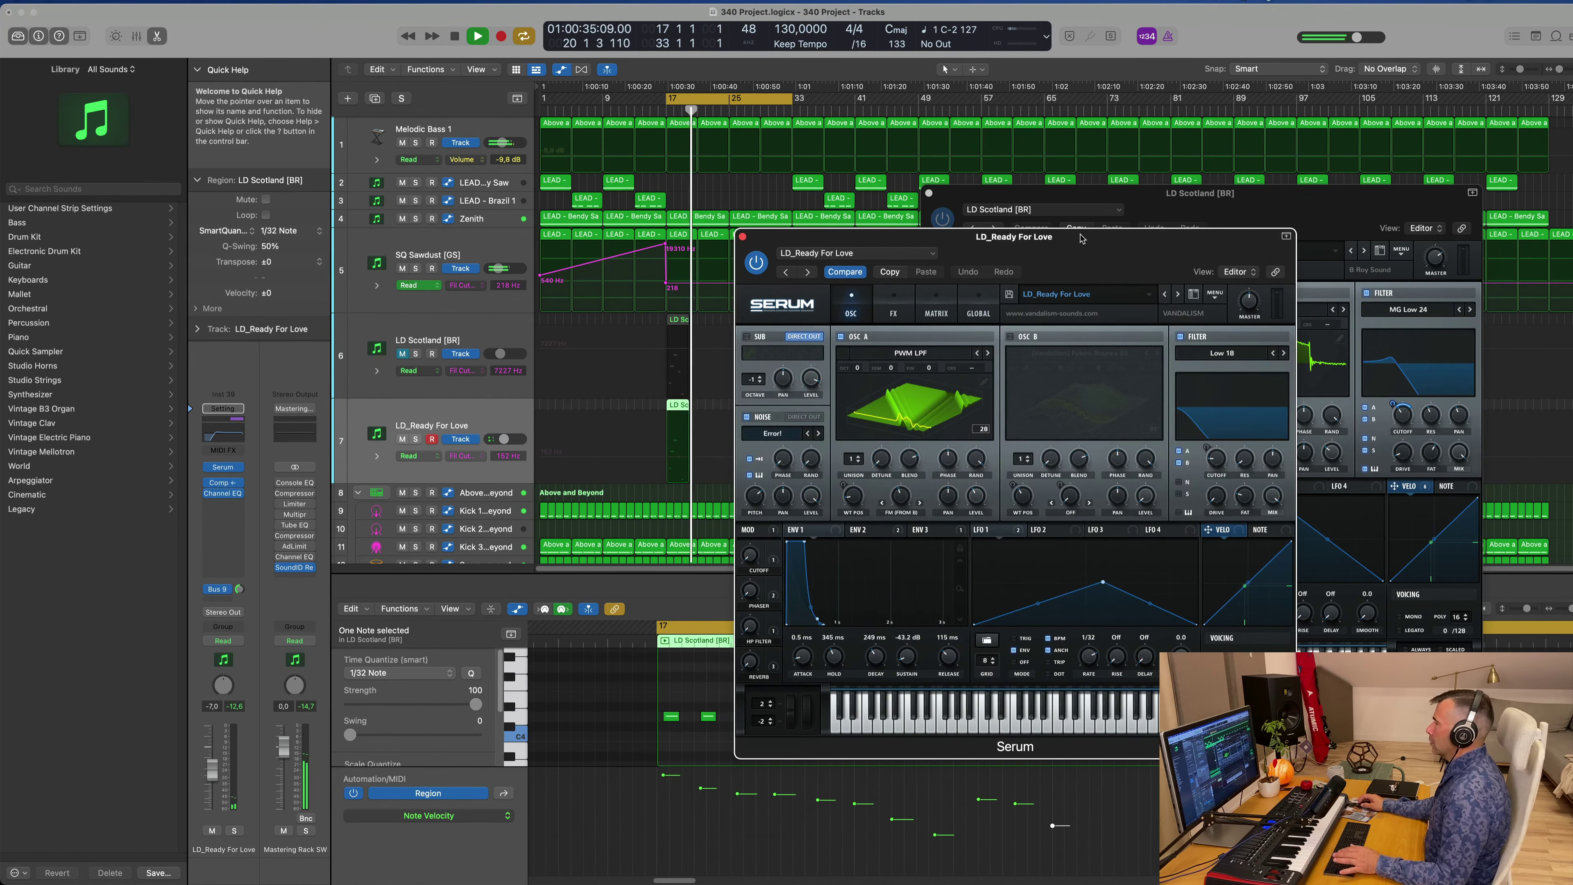
{"action": "left_click", "coordinate": [1039, 298]}
{"action": "mouse_move", "coordinate": [1066, 477]}
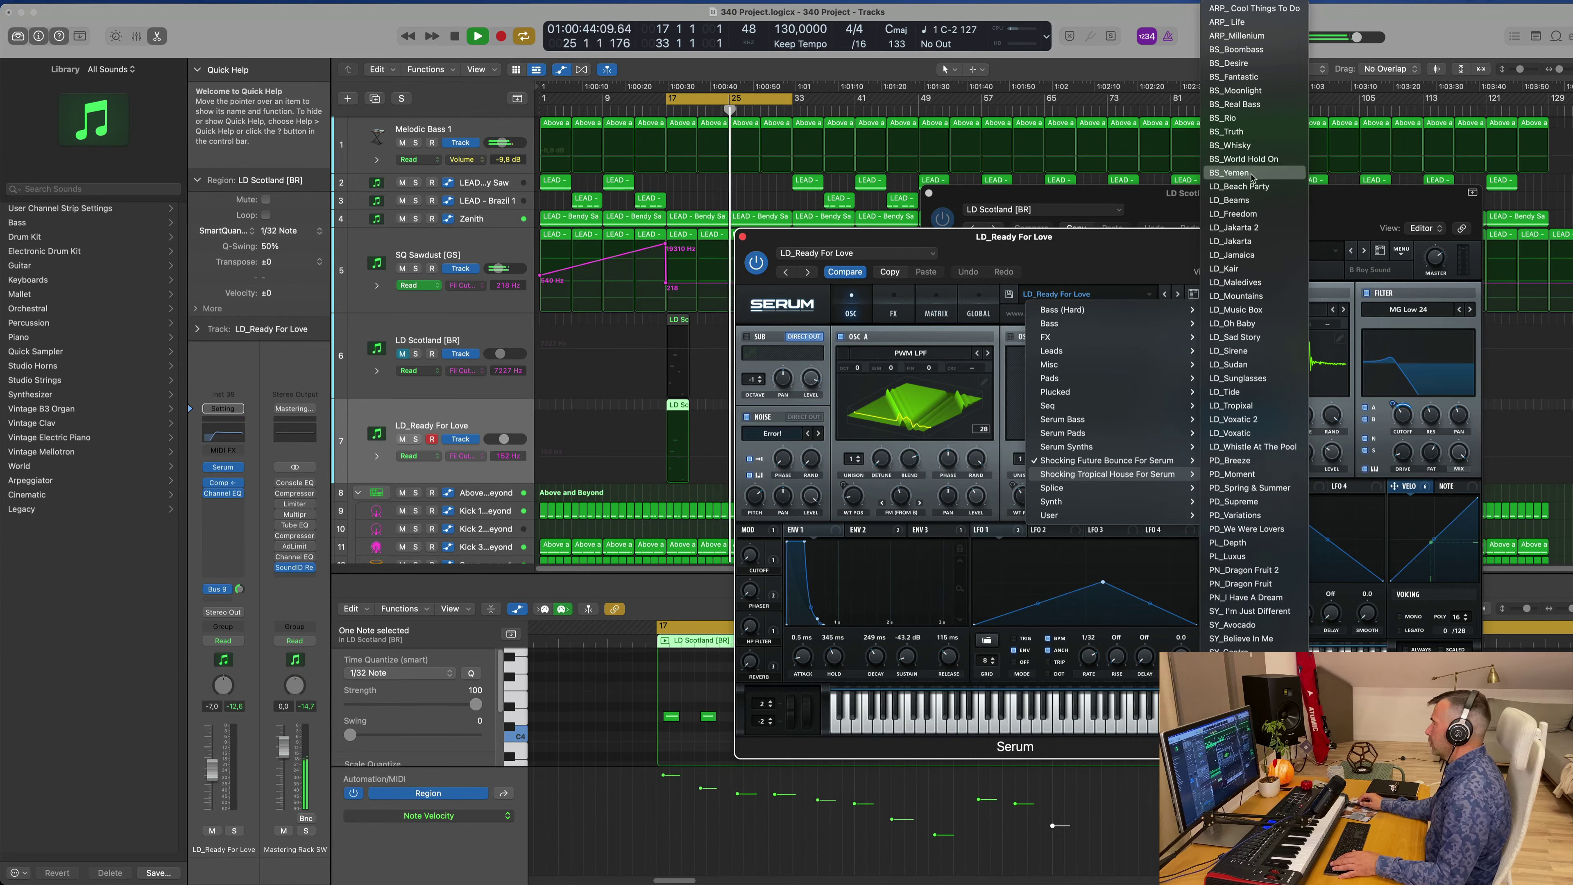
{"action": "left_click", "coordinate": [1245, 186]}
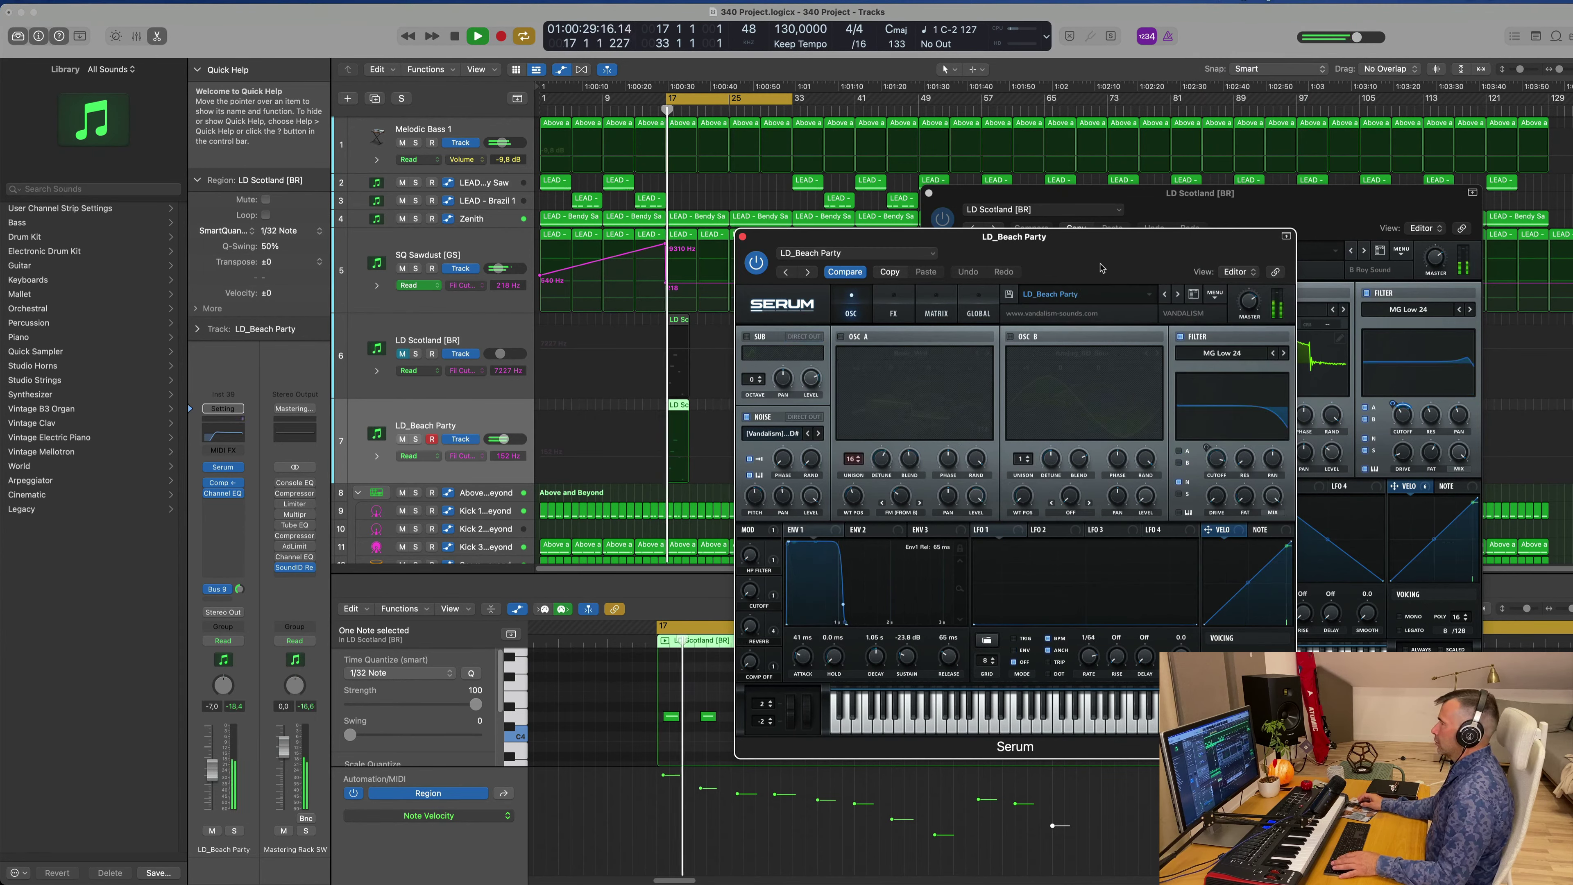
- Step through the tropical house leads from LD_Beams through LD_Jakarta, LD_Jamaica and LD_Kair to LD_Maledives, and close the duplicate's Serum window
{"action": "left_click", "coordinate": [1173, 294]}
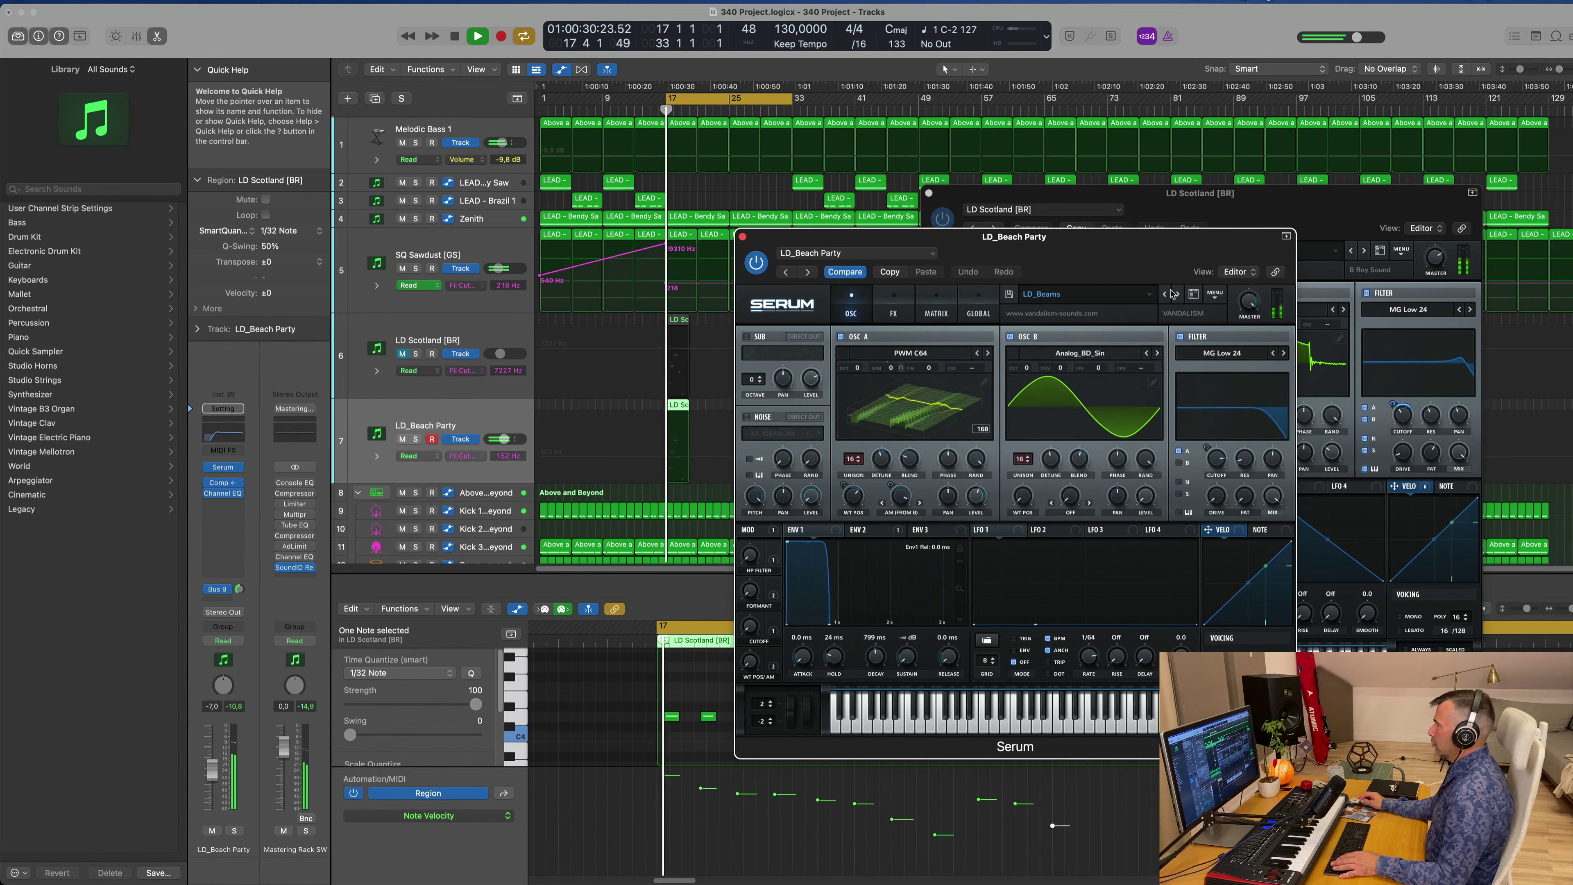
{"action": "left_click", "coordinate": [1177, 294]}
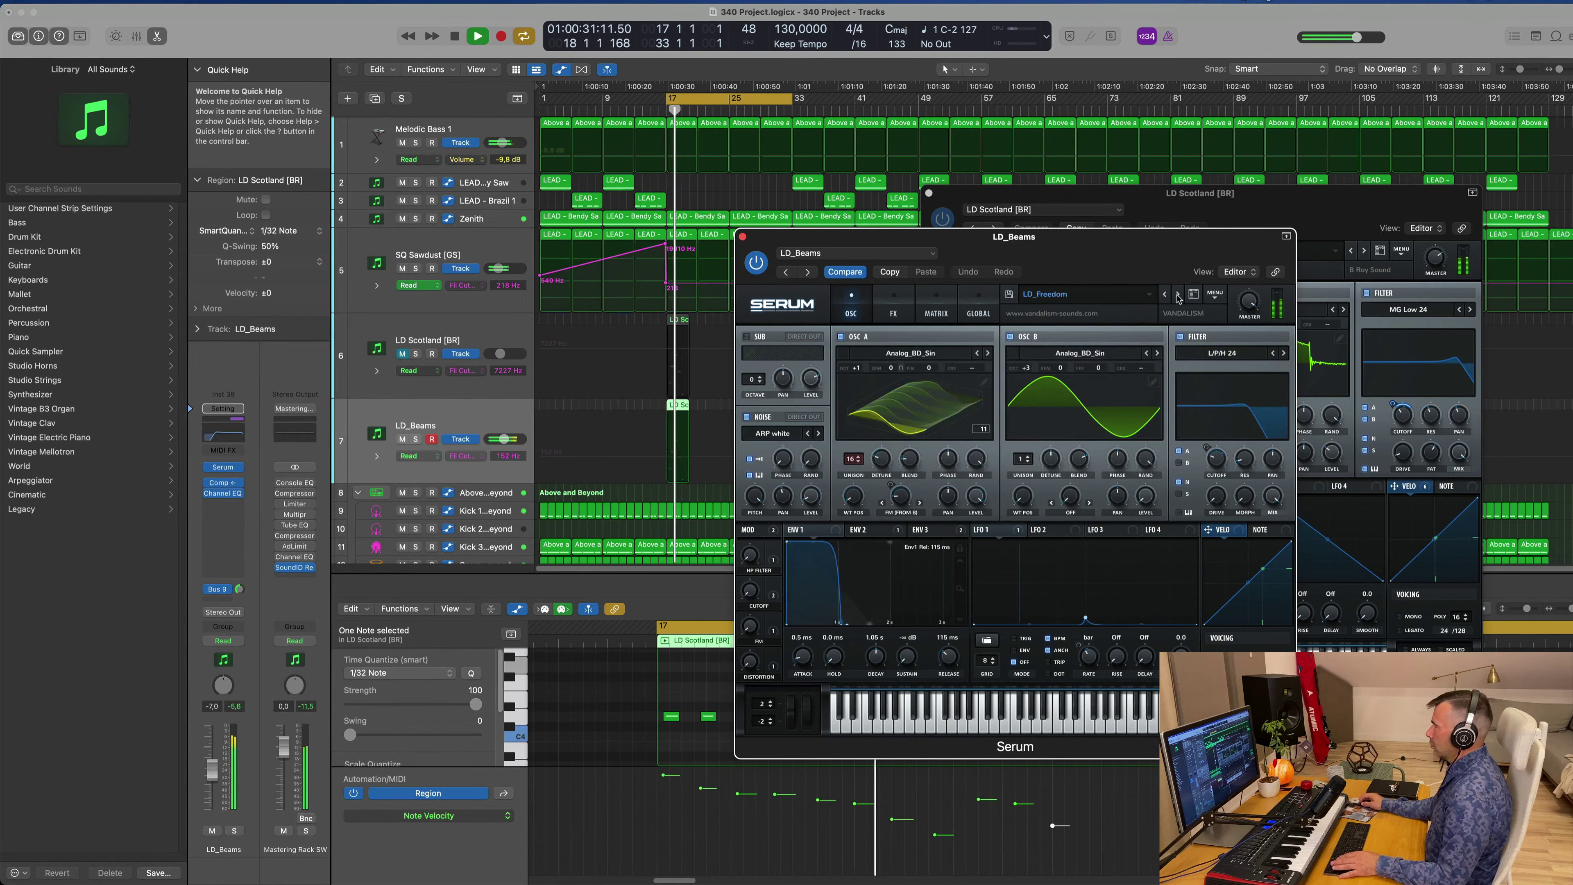
{"action": "left_click", "coordinate": [1176, 294]}
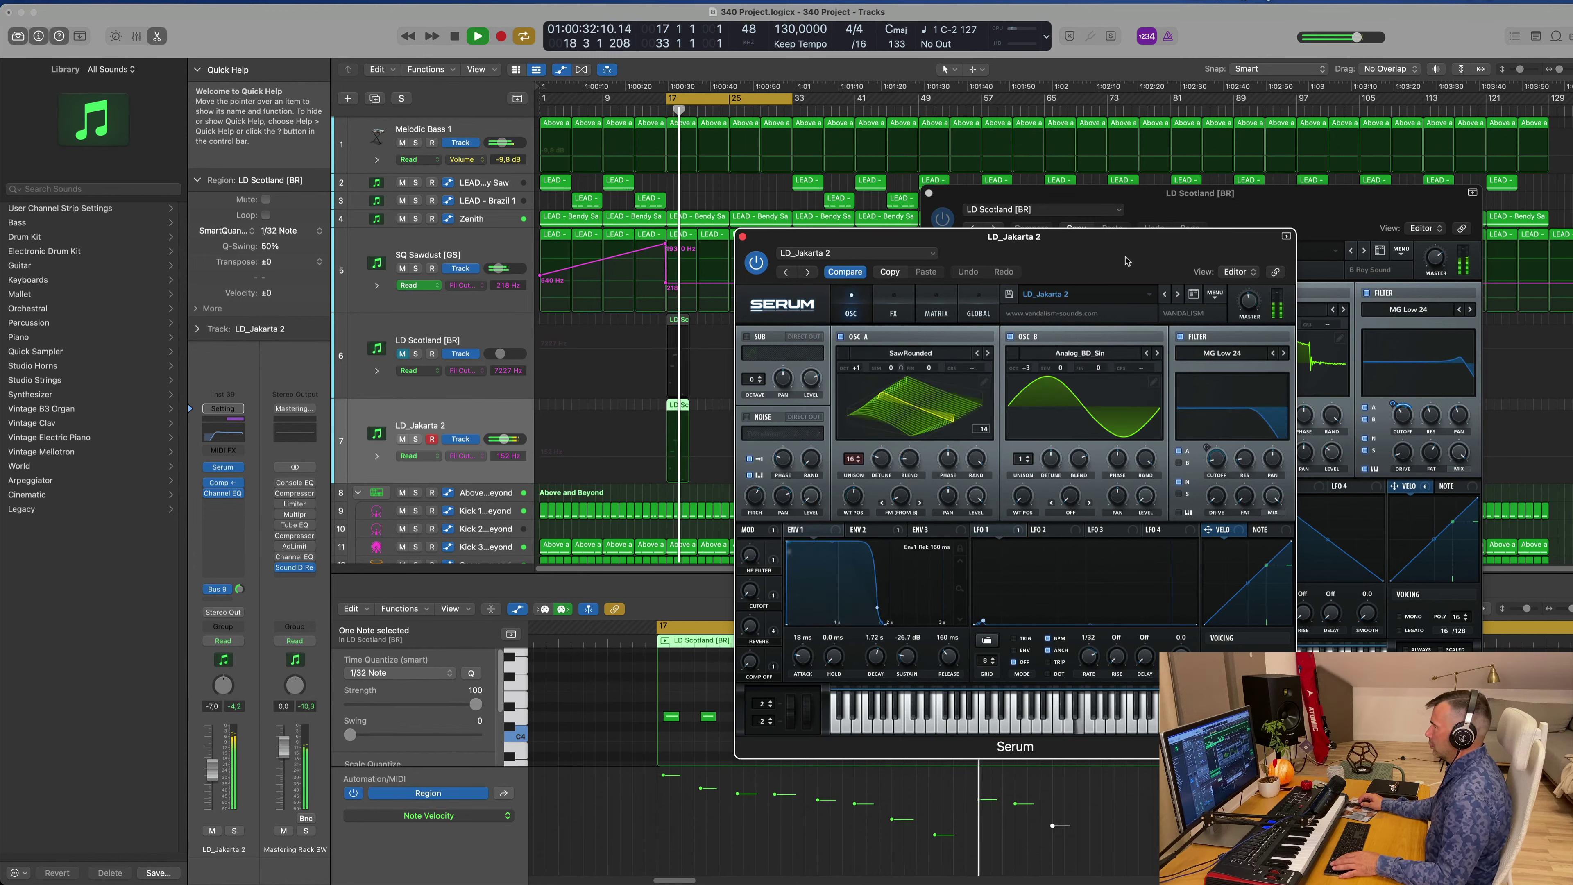
{"action": "left_click", "coordinate": [1177, 293]}
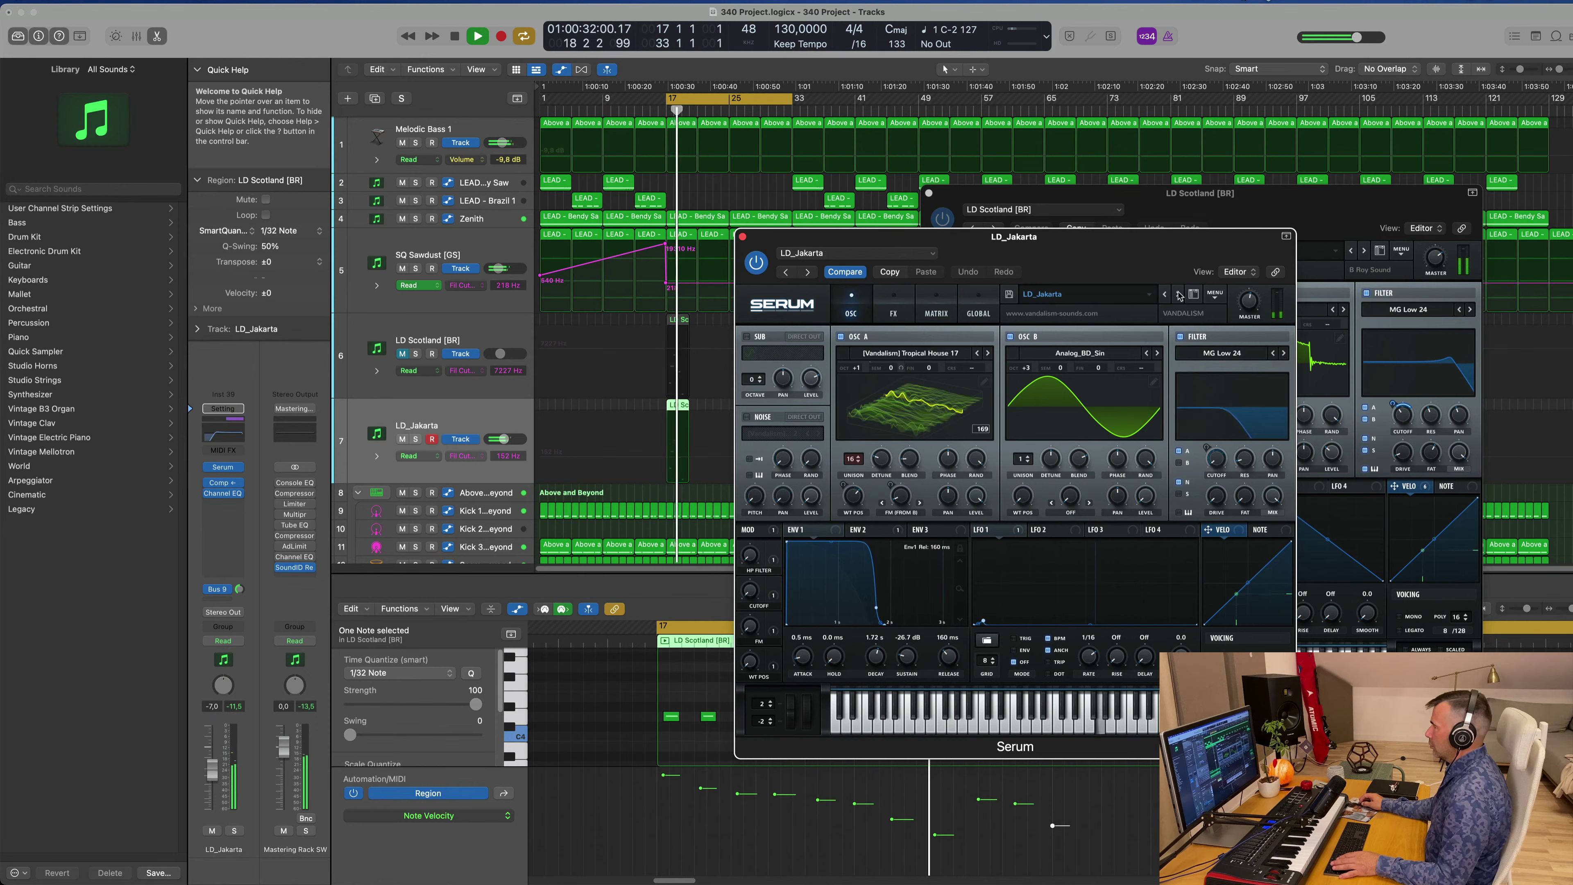
{"action": "left_click", "coordinate": [1178, 294]}
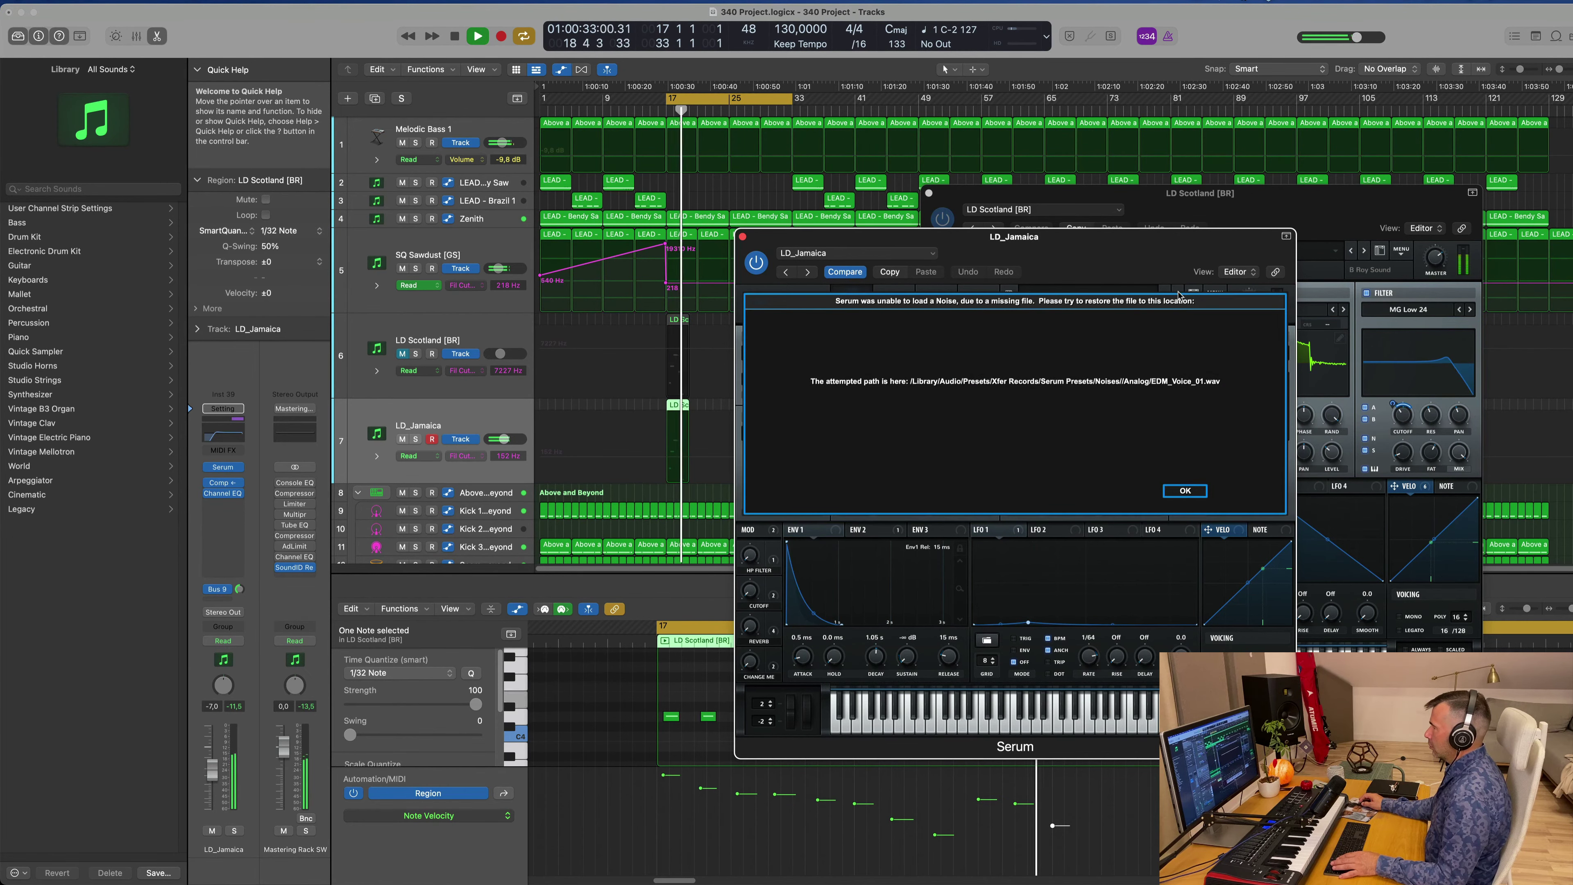
{"action": "left_click", "coordinate": [1184, 491]}
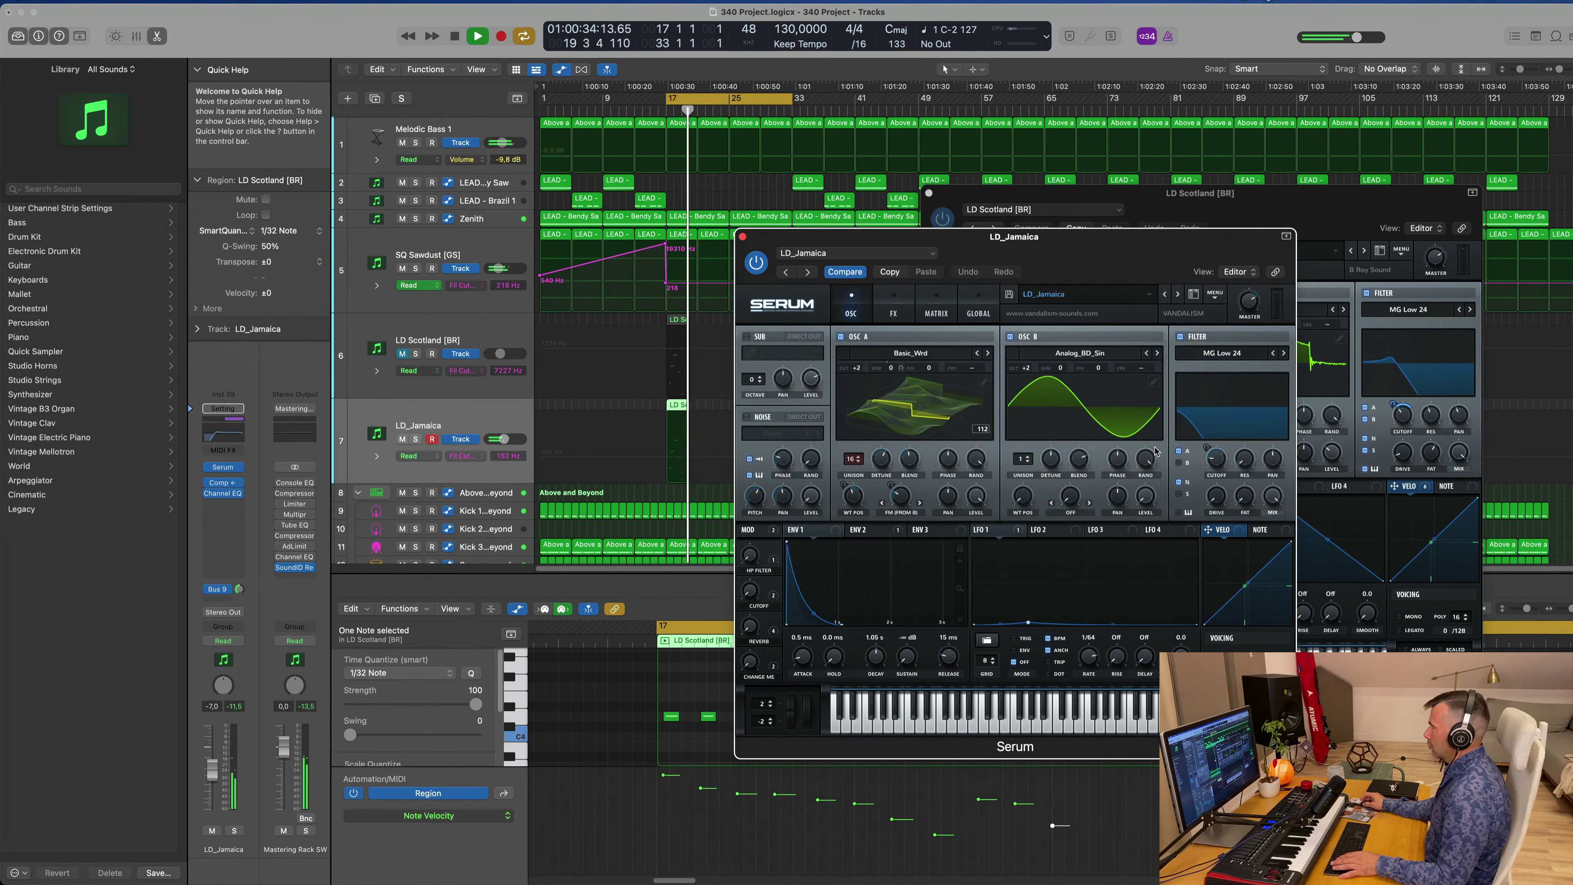
{"action": "left_click", "coordinate": [1177, 294]}
{"action": "left_click", "coordinate": [1177, 294]}
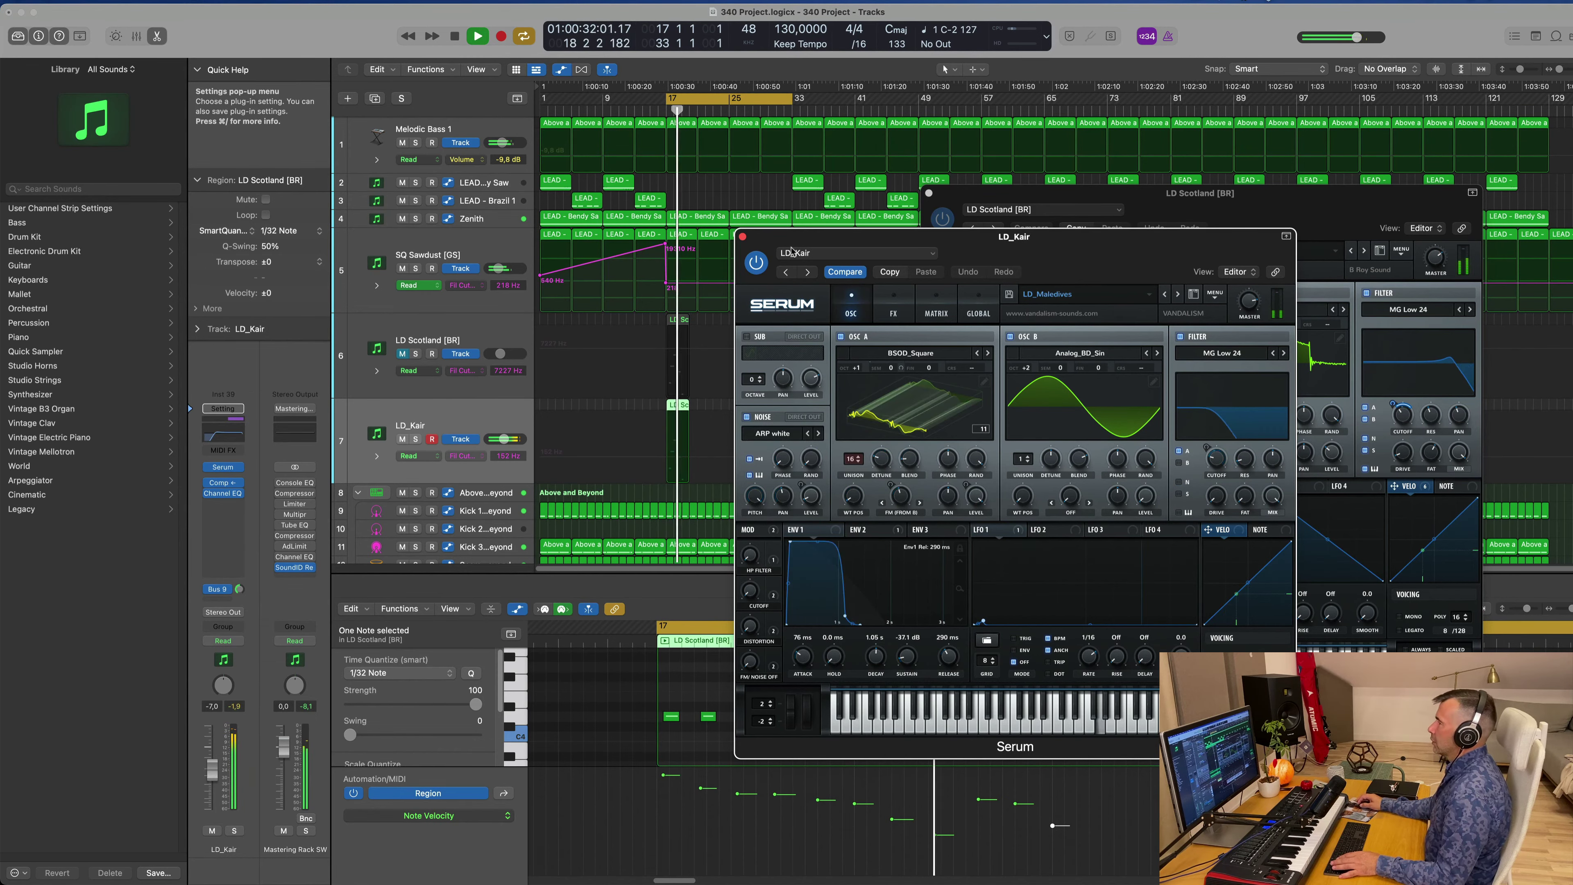
{"action": "left_click", "coordinate": [742, 236]}
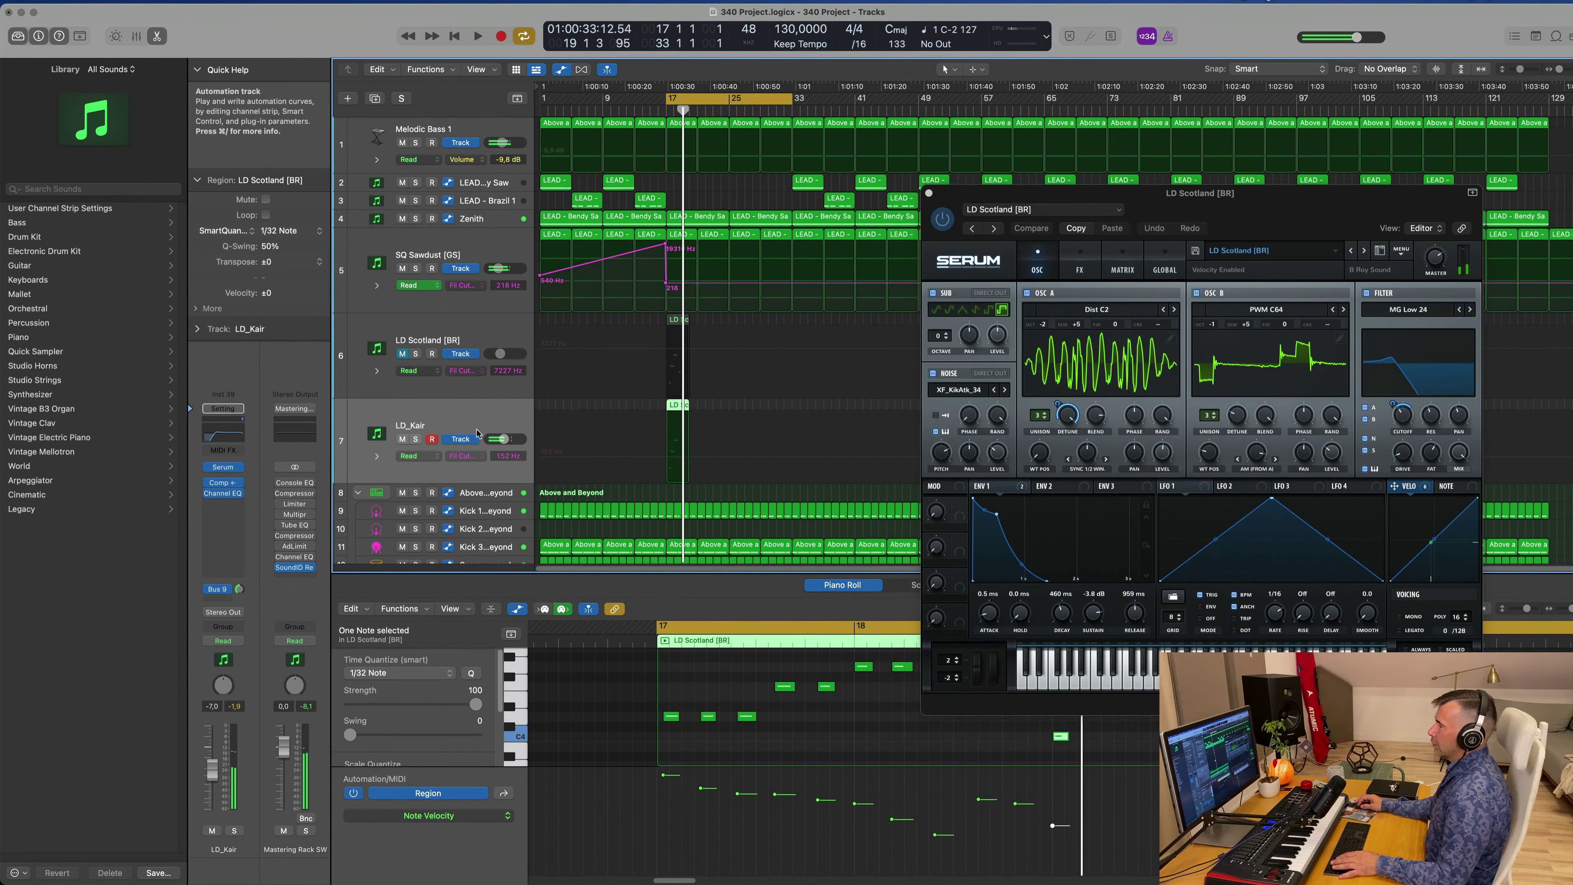
- Mute the duplicate lead track, unmute the LD Scotland [BR] track and bring up its Serum plug-in
{"action": "left_click", "coordinate": [403, 440]}
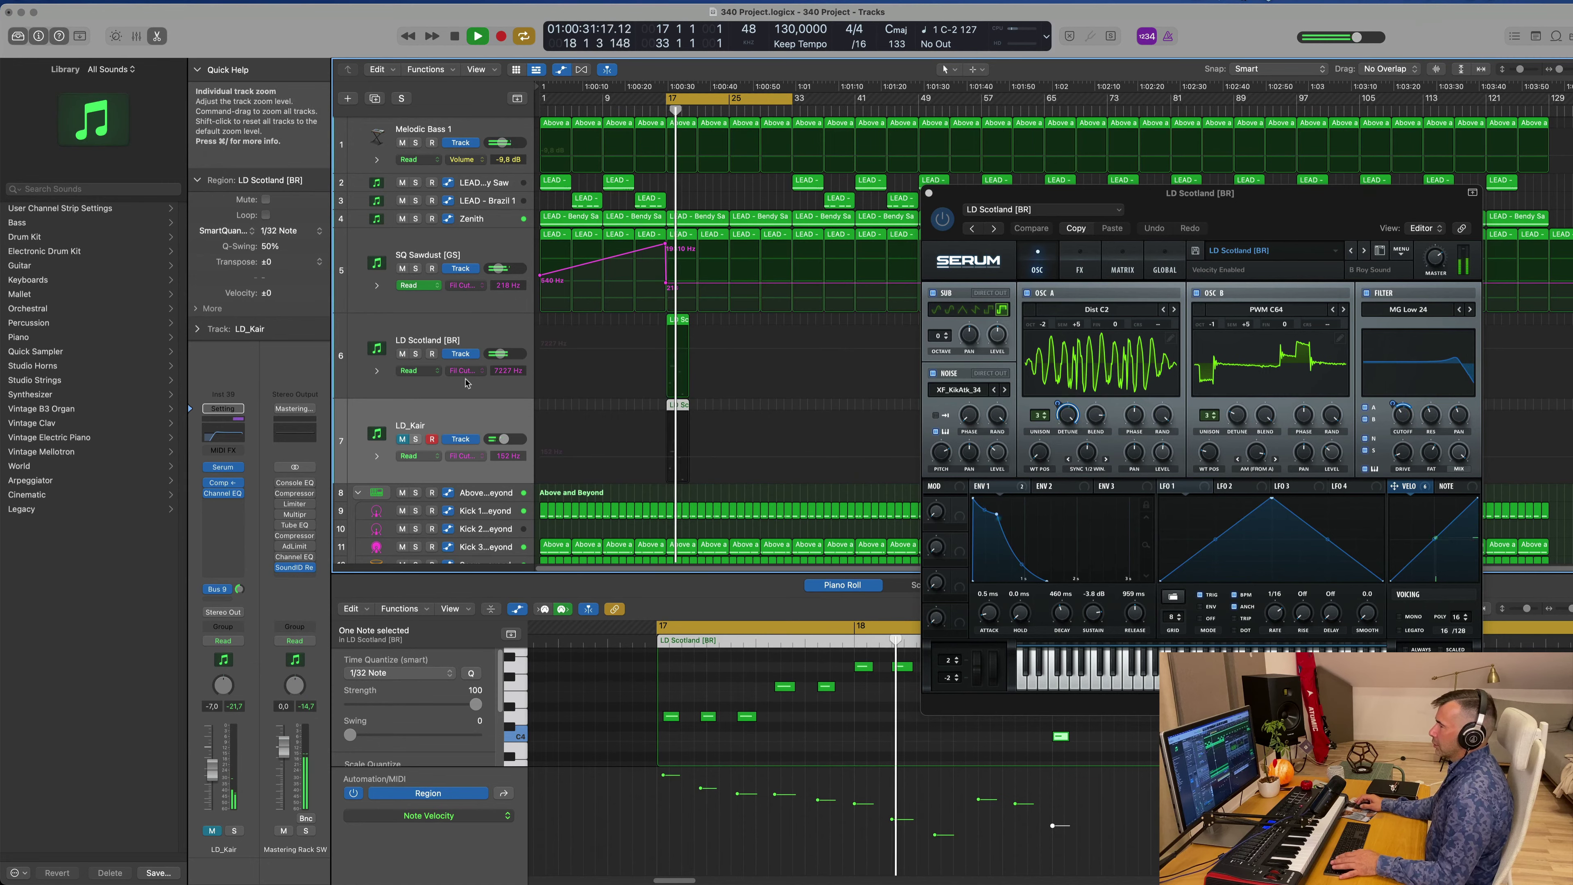
{"action": "left_click", "coordinate": [444, 325]}
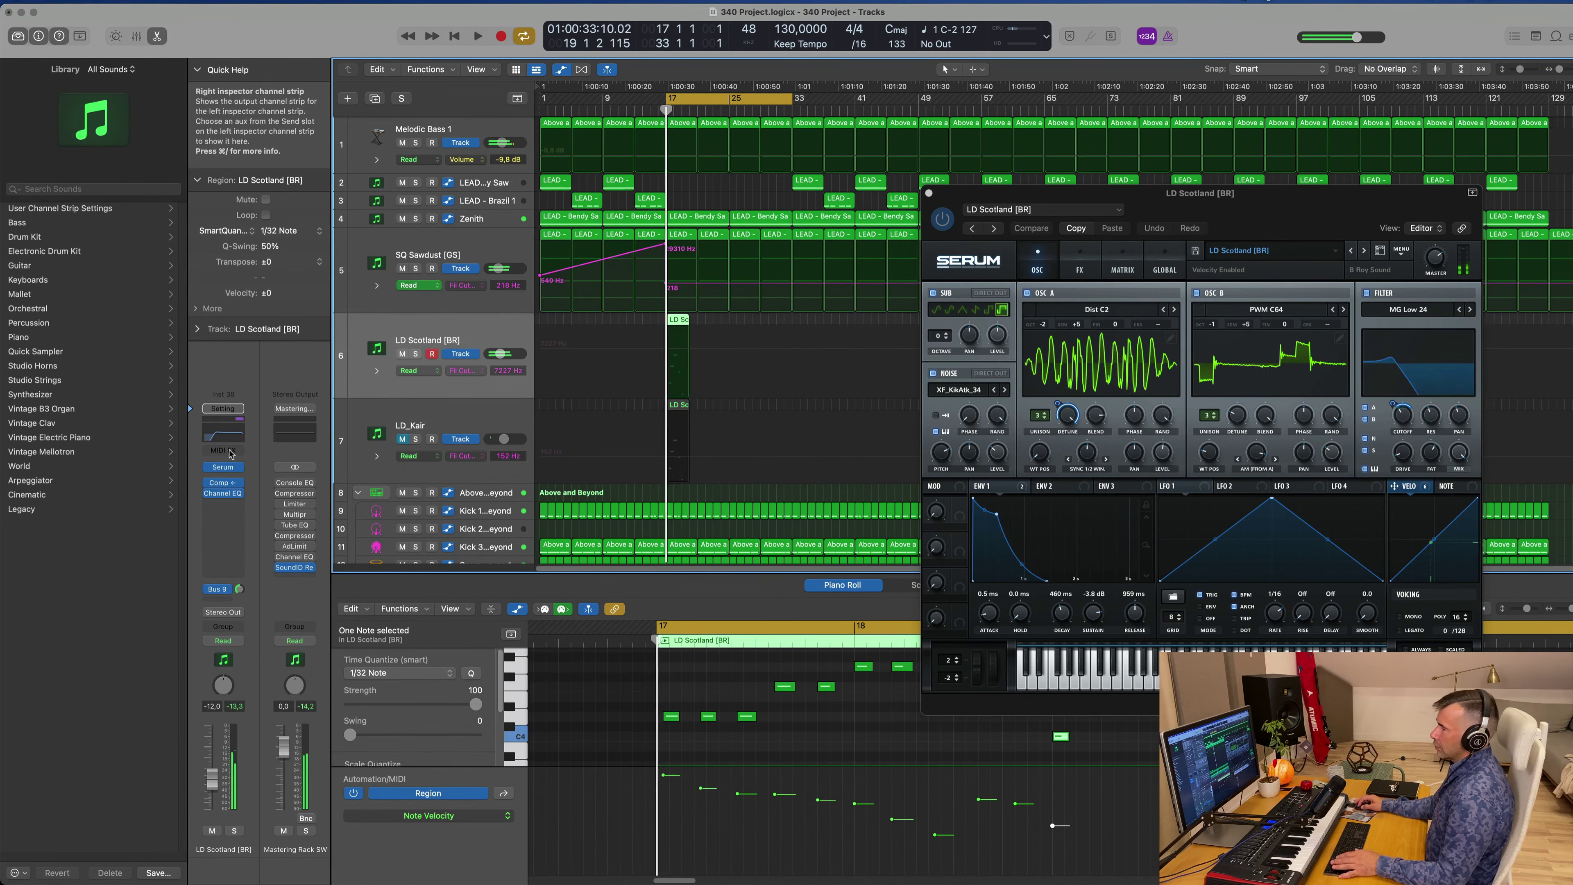
{"action": "left_click", "coordinate": [224, 469]}
{"action": "left_click", "coordinate": [223, 468]}
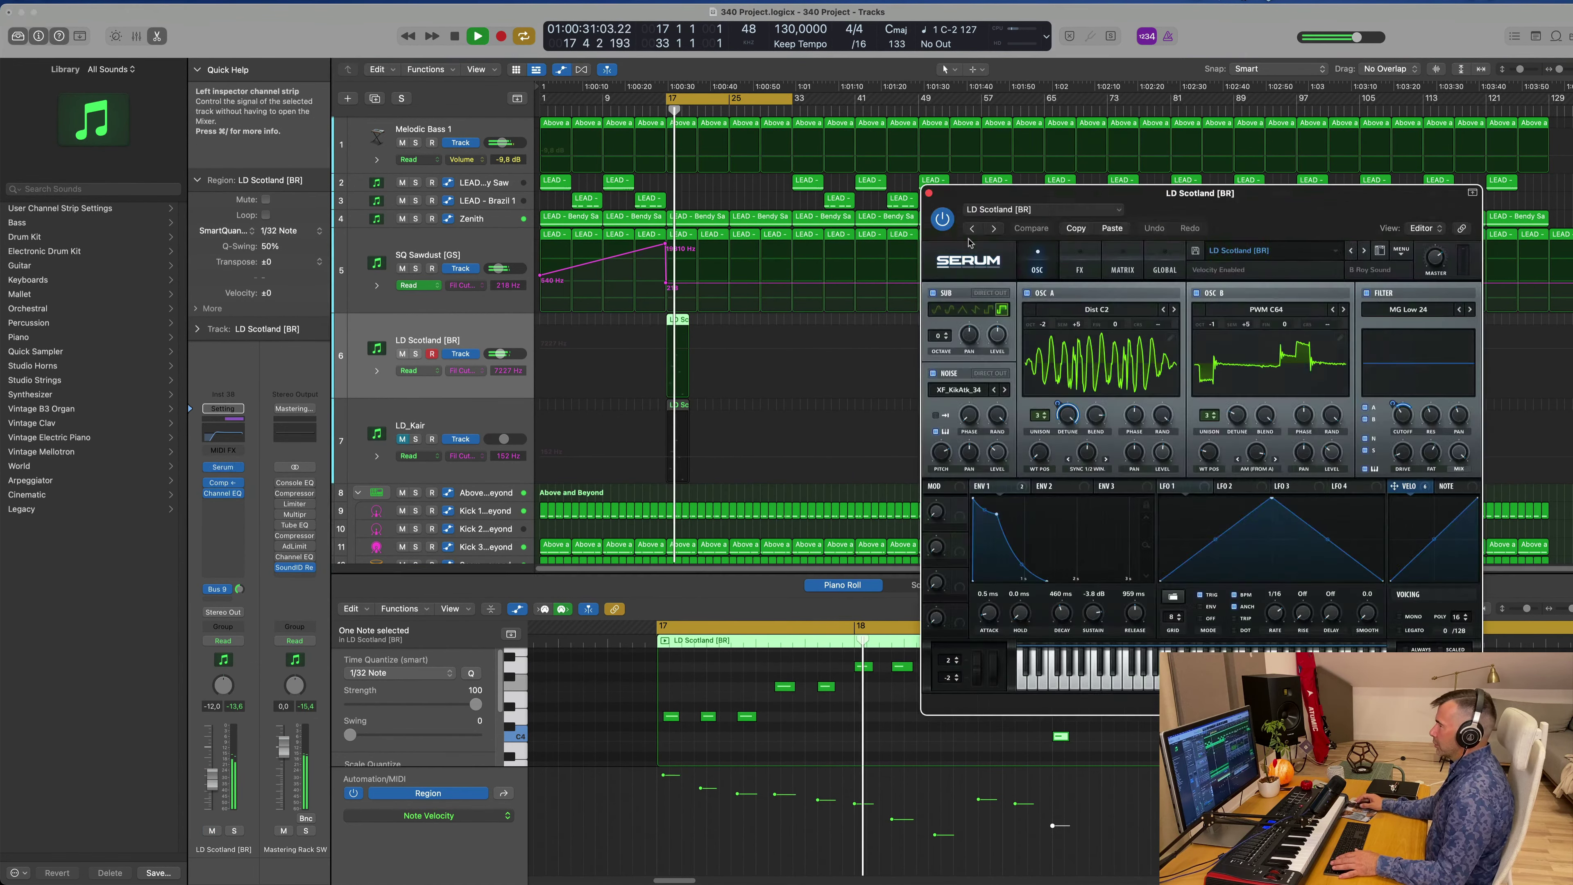
- Lower the Serum filter cutoff of the LD Scotland [BR] lead to about 244 Hz while the bar 17 melody plays
{"action": "left_click_drag", "start_coordinate": [1362, 175], "coordinate": [1076, 175]}
{"action": "key", "text": "space"}
{"action": "key", "text": "space"}
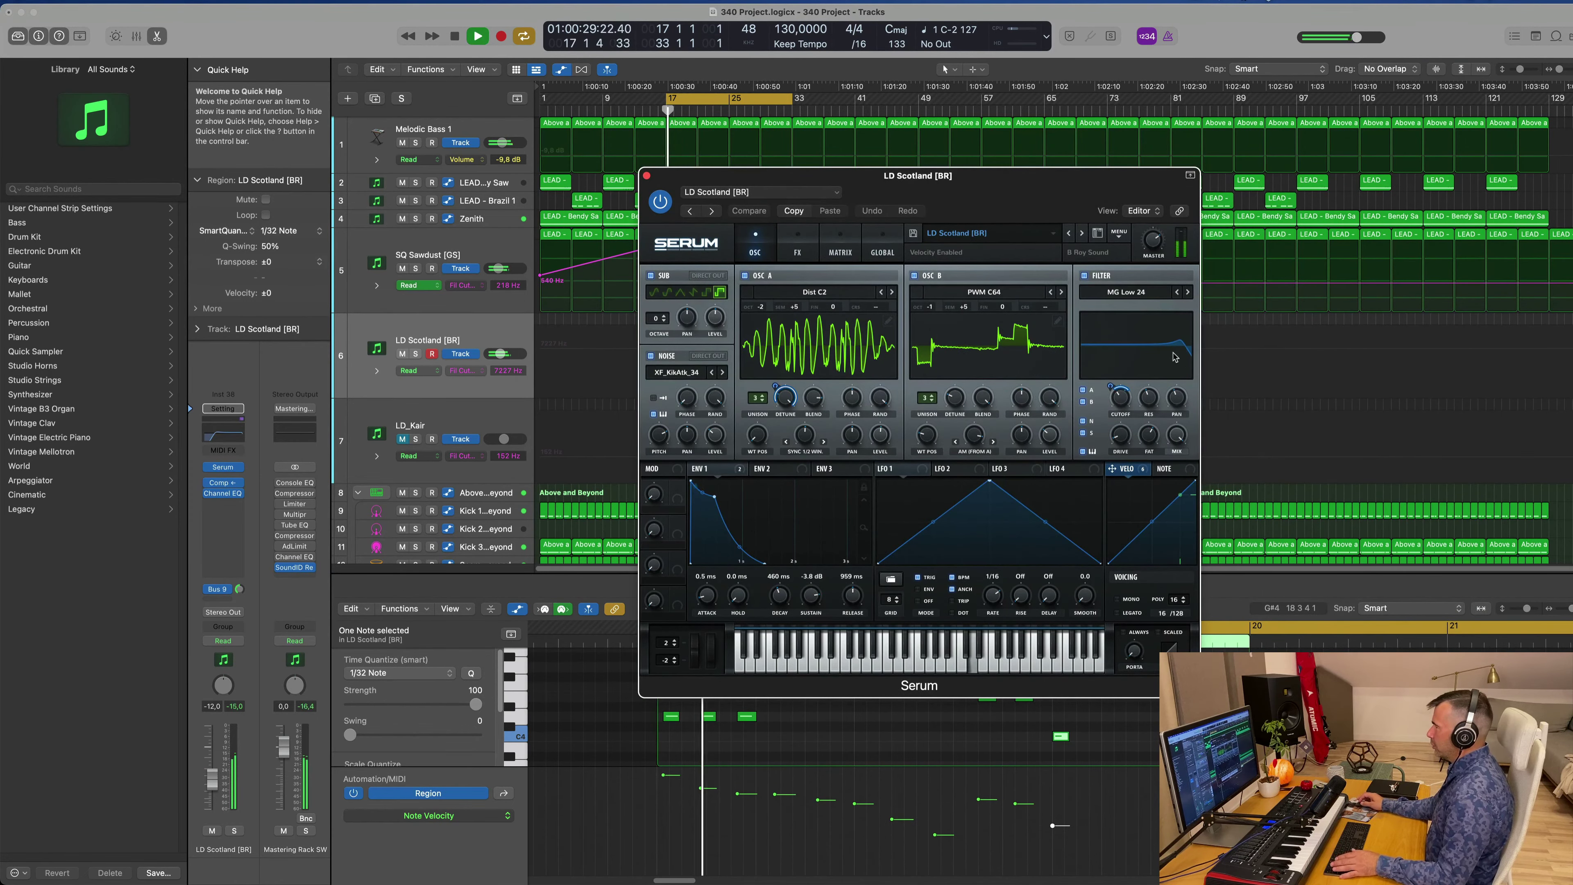
{"action": "left_click_drag", "start_coordinate": [1123, 398], "coordinate": [1120, 413]}
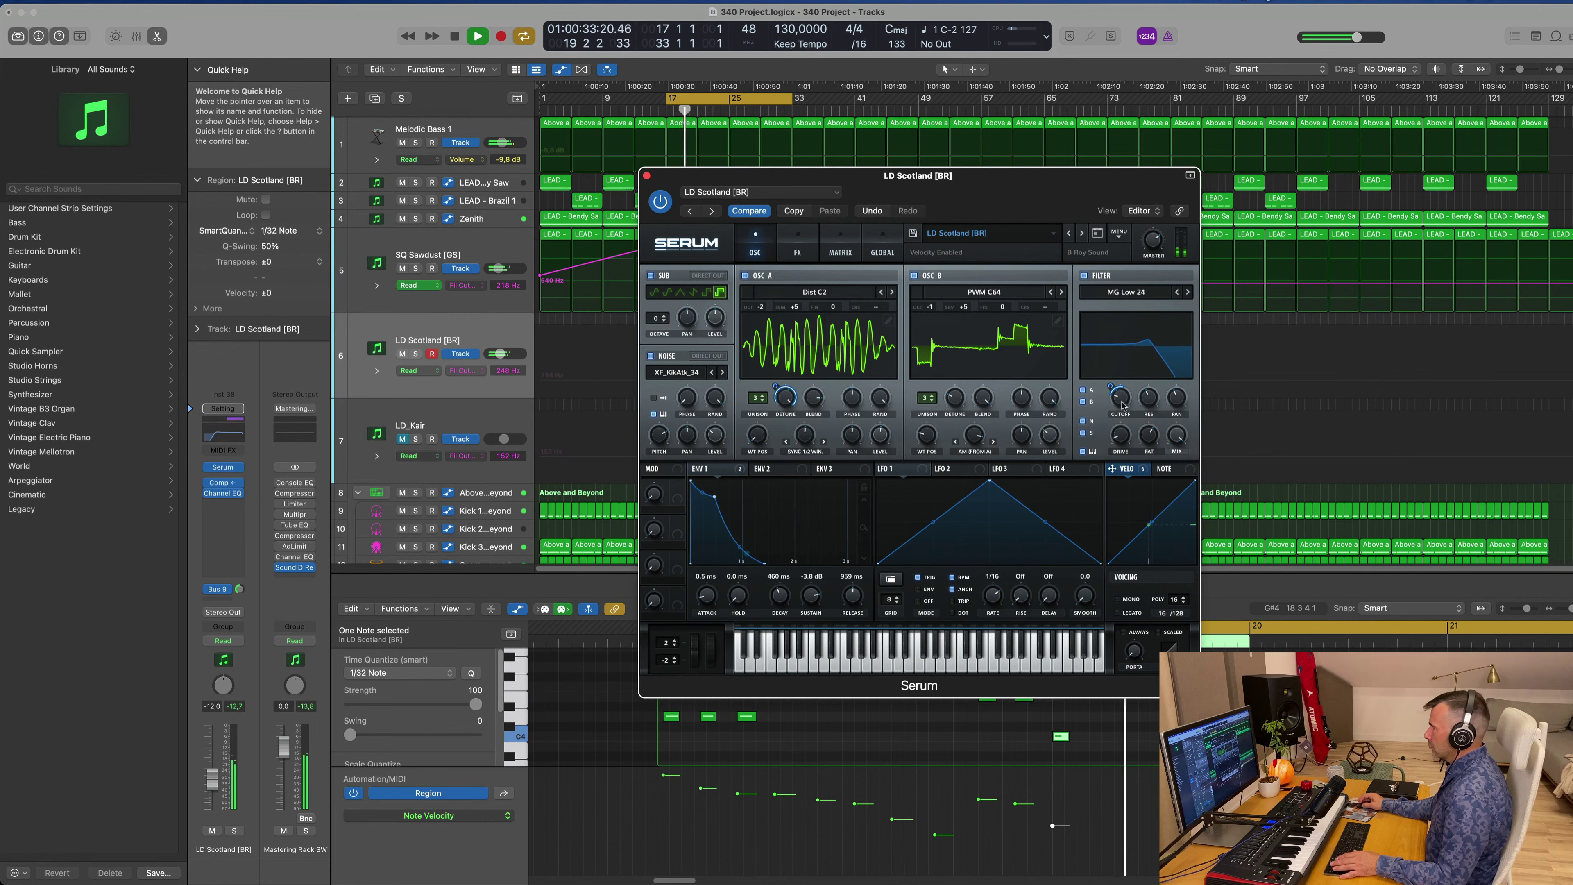
{"action": "left_click_drag", "start_coordinate": [1026, 173], "coordinate": [1142, 187]}
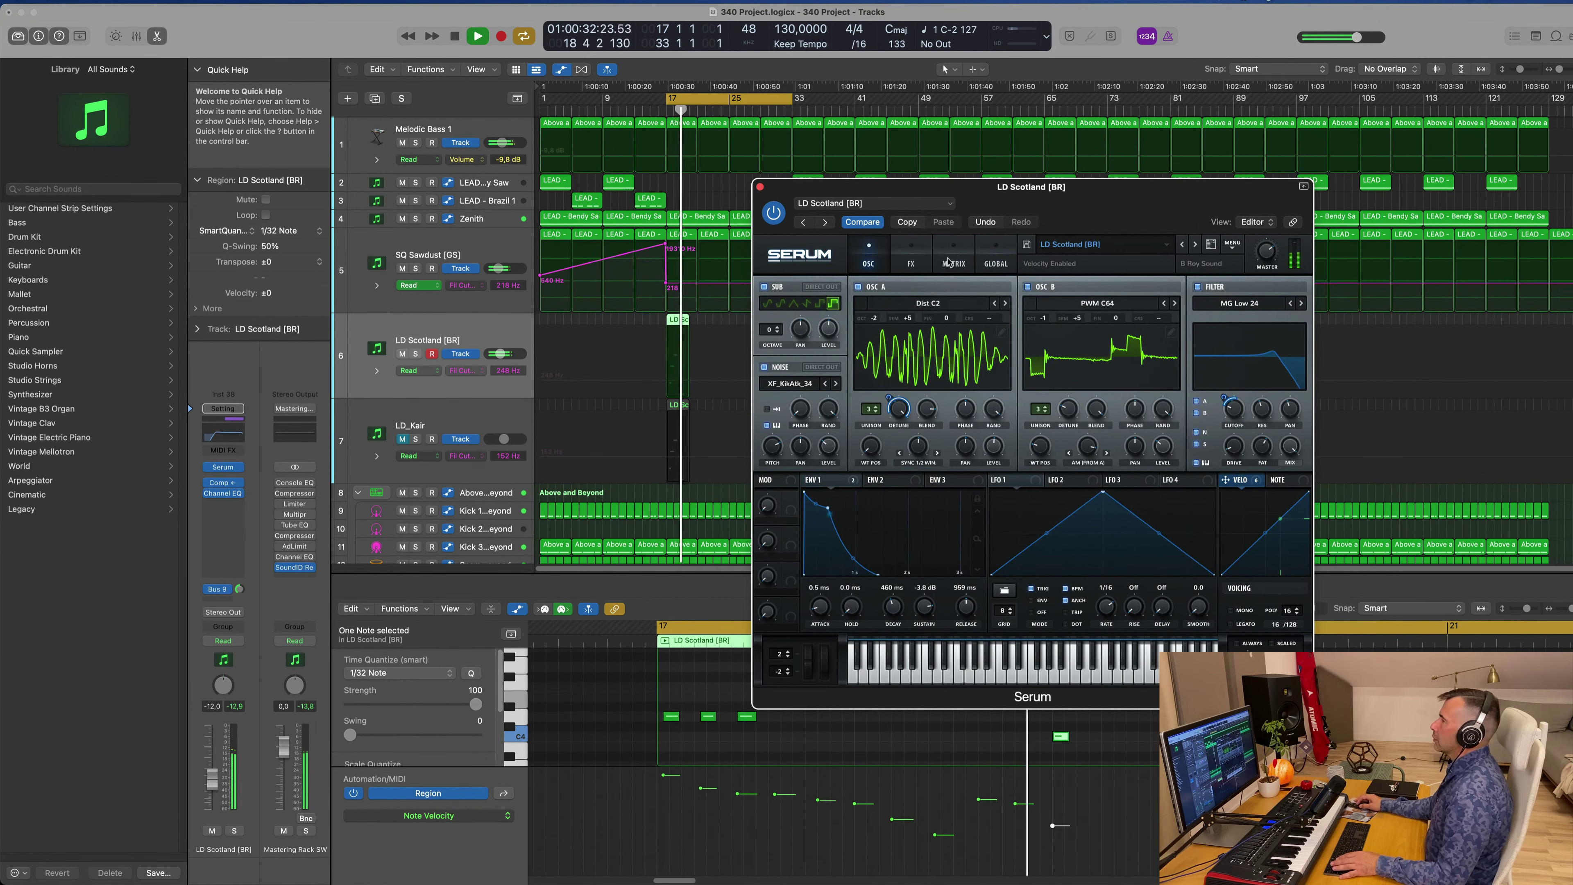
- Reduce the chorus mix in the LD Scotland [BR] lead's Serum effects to 9% and replay the melody from bar 17
{"action": "left_click", "coordinate": [922, 265]}
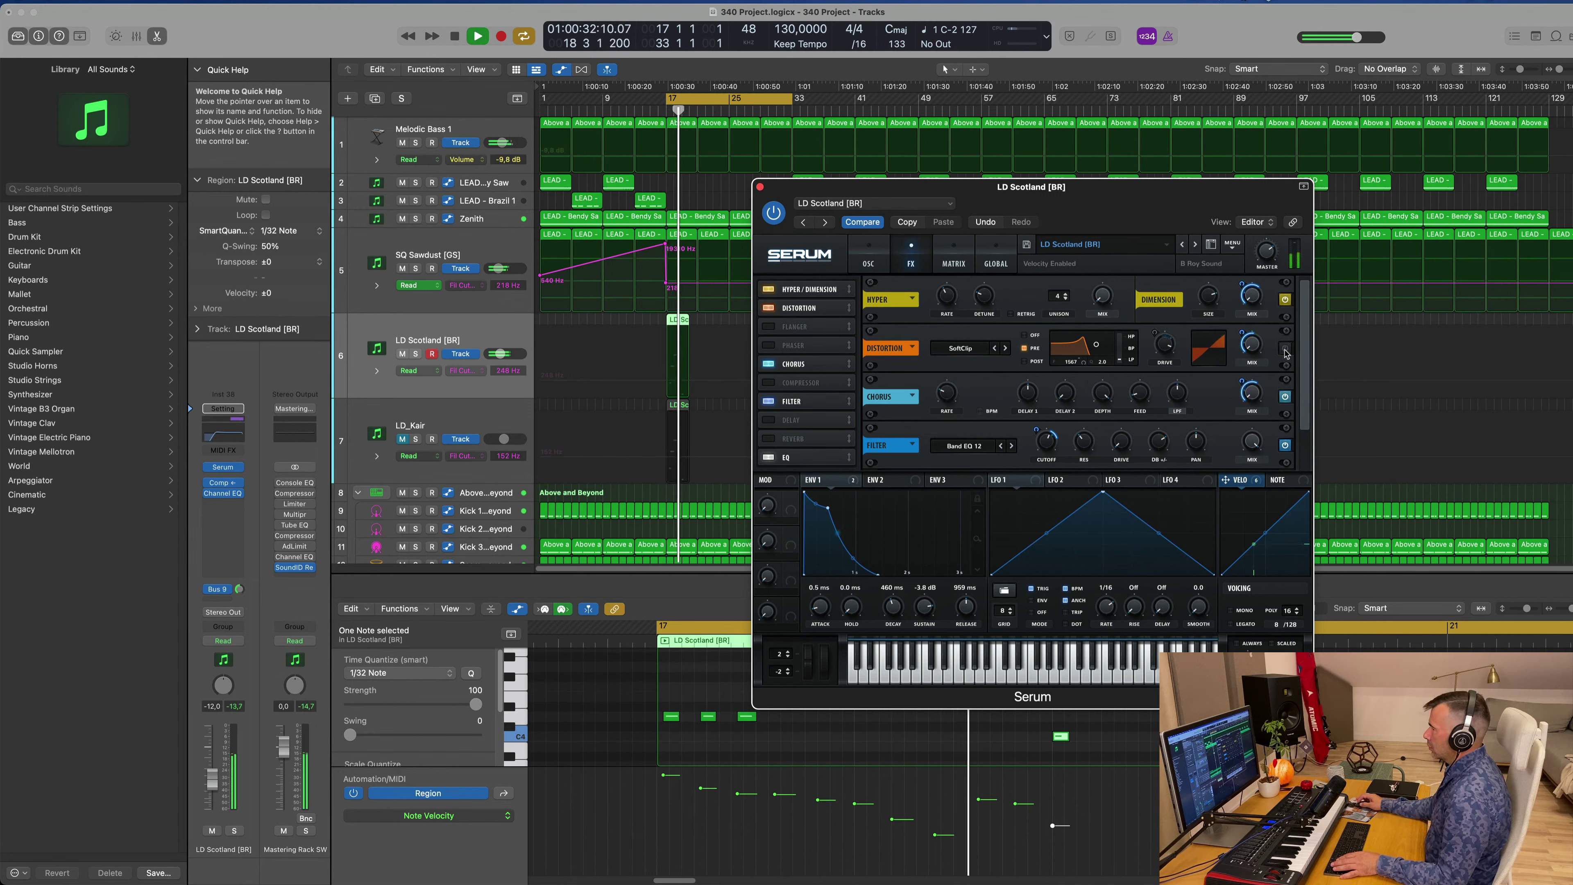
{"action": "key", "text": "space"}
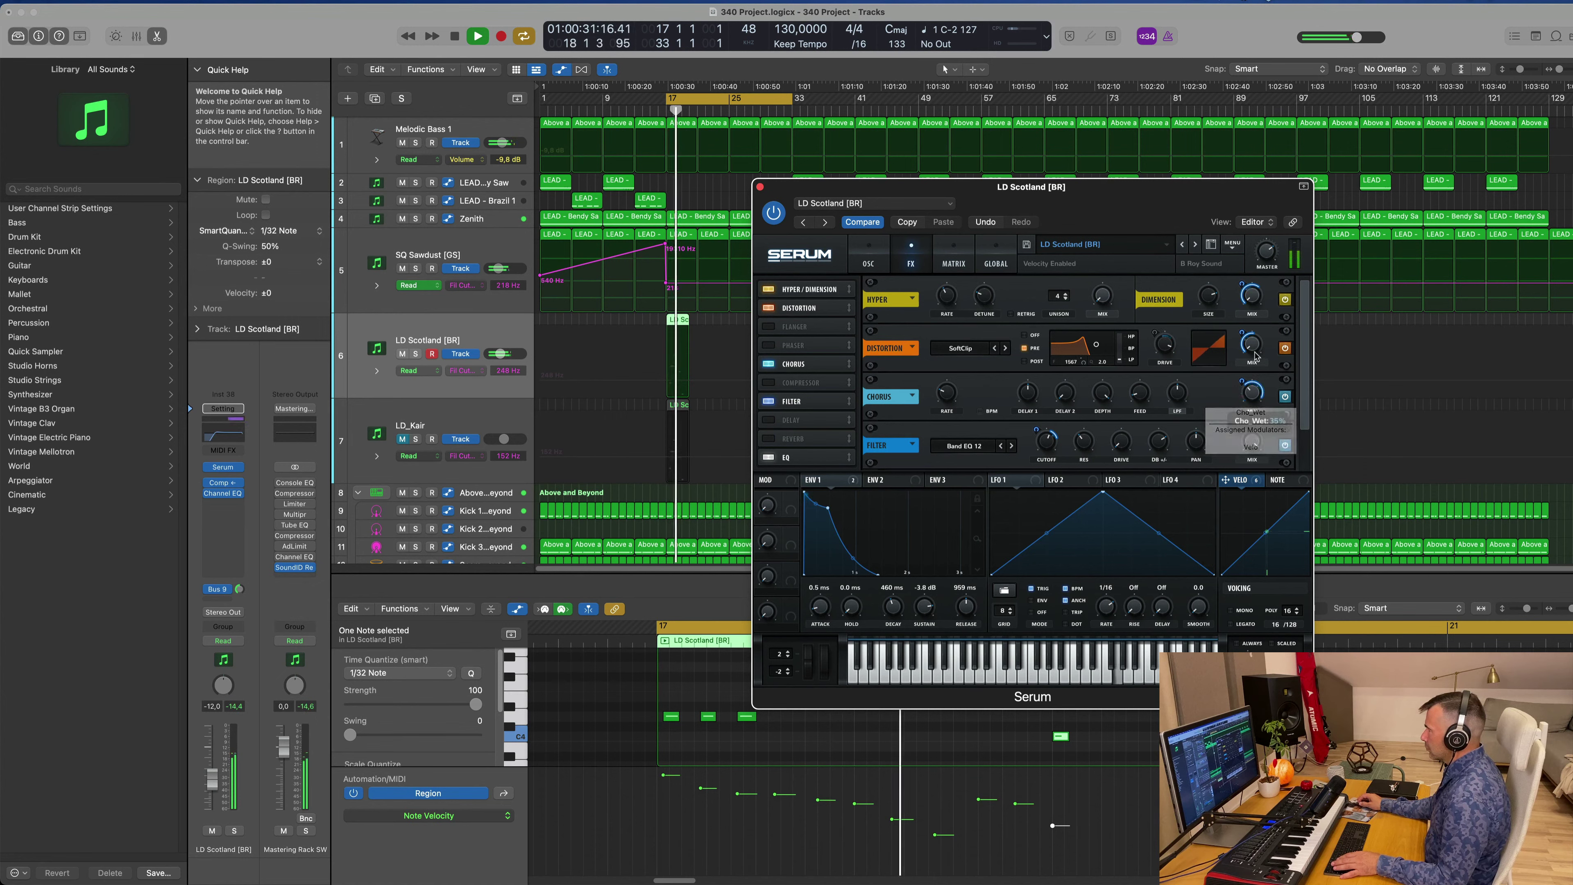
{"action": "left_click_drag", "start_coordinate": [1248, 416], "coordinate": [1248, 423]}
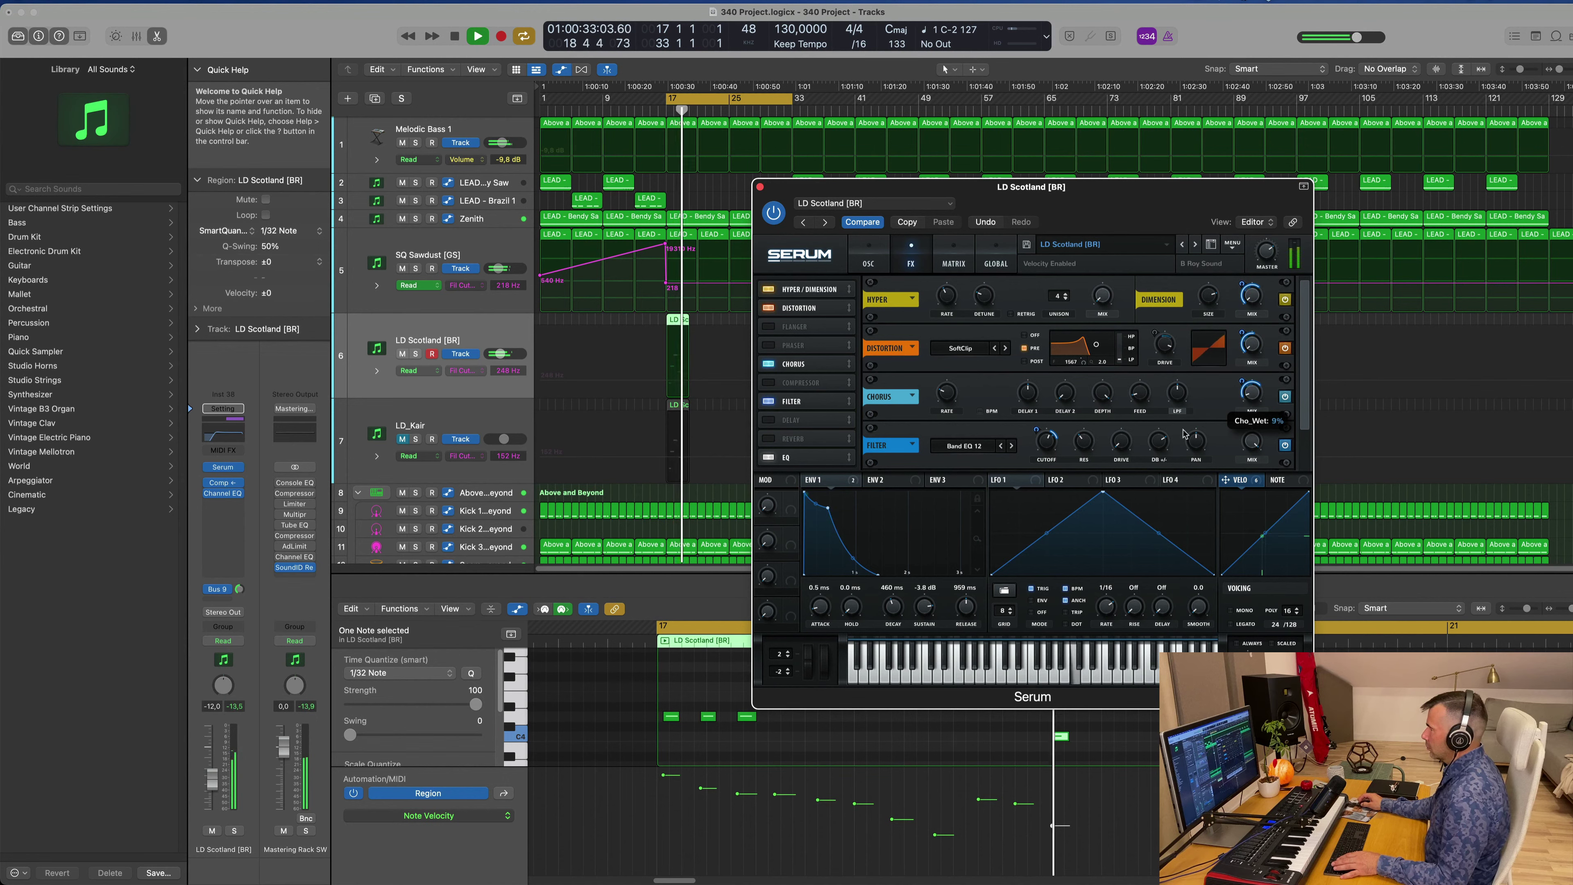
{"action": "left_click_drag", "start_coordinate": [929, 186], "coordinate": [1228, 158]}
{"action": "key", "text": "space"}
{"action": "key", "text": "space"}
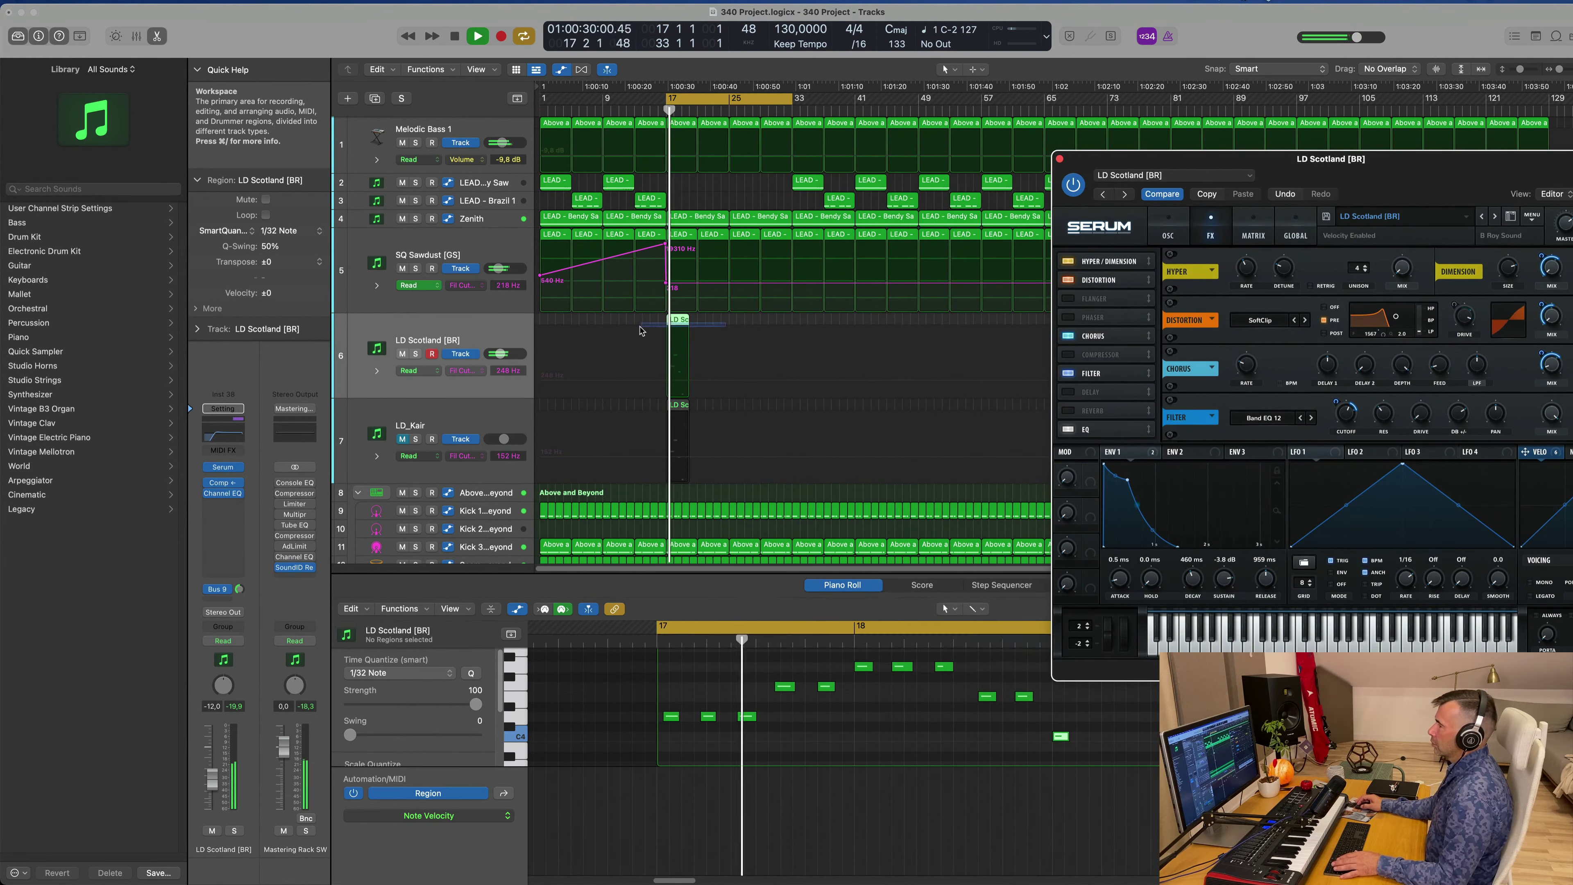
- Close Serum, copy the LD Scotland [BR] melody region to bar 21 on the same track, and restart playback
{"action": "left_click", "coordinate": [724, 417]}
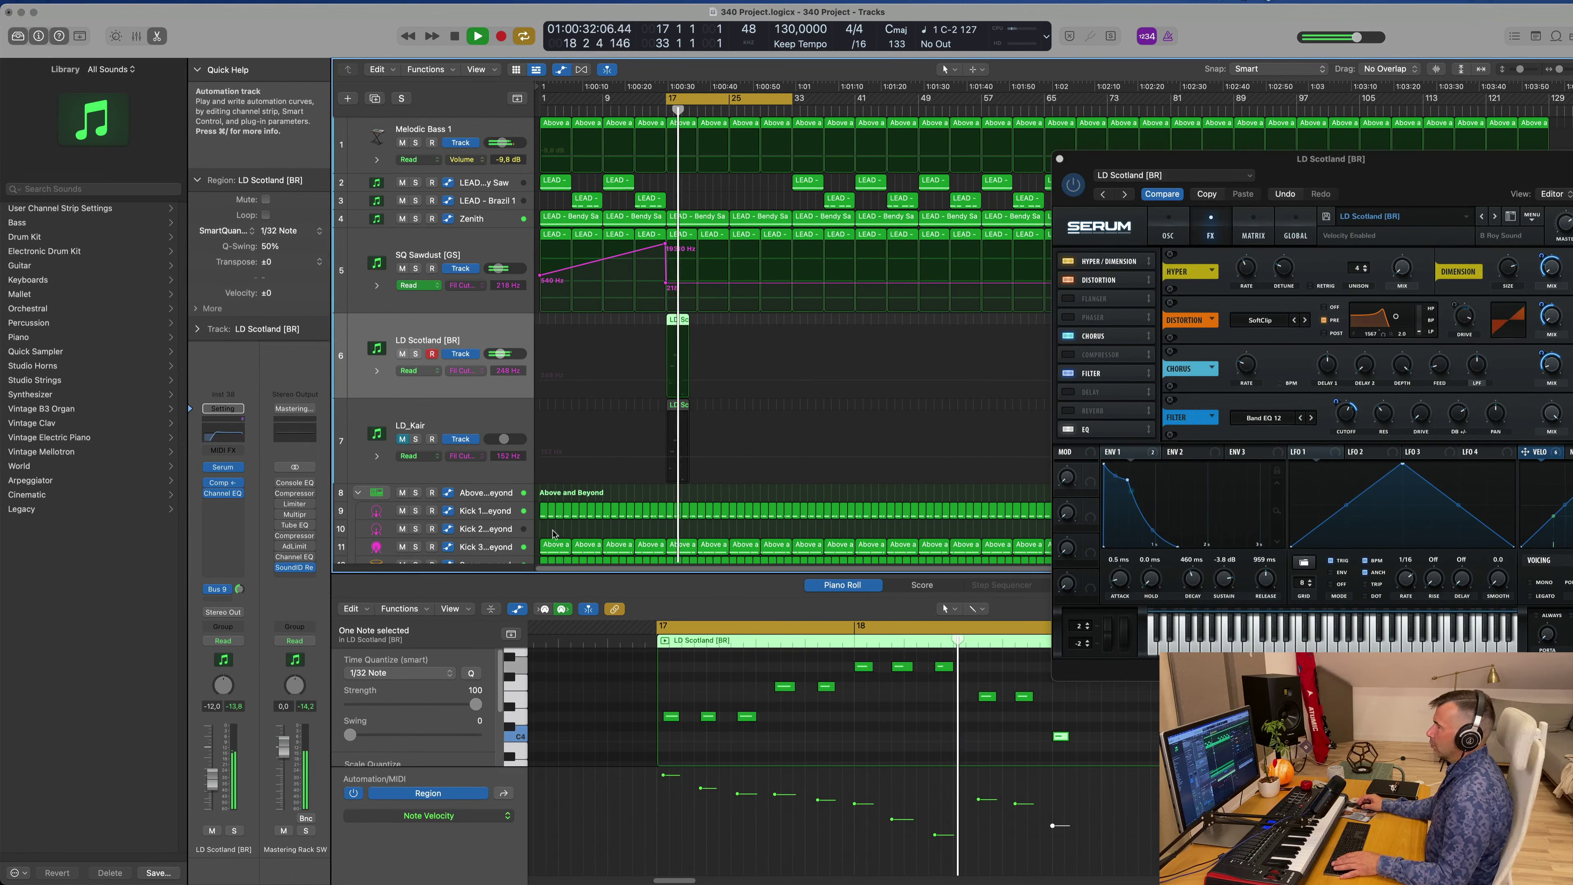
{"action": "key", "text": "space"}
{"action": "key", "text": "space"}
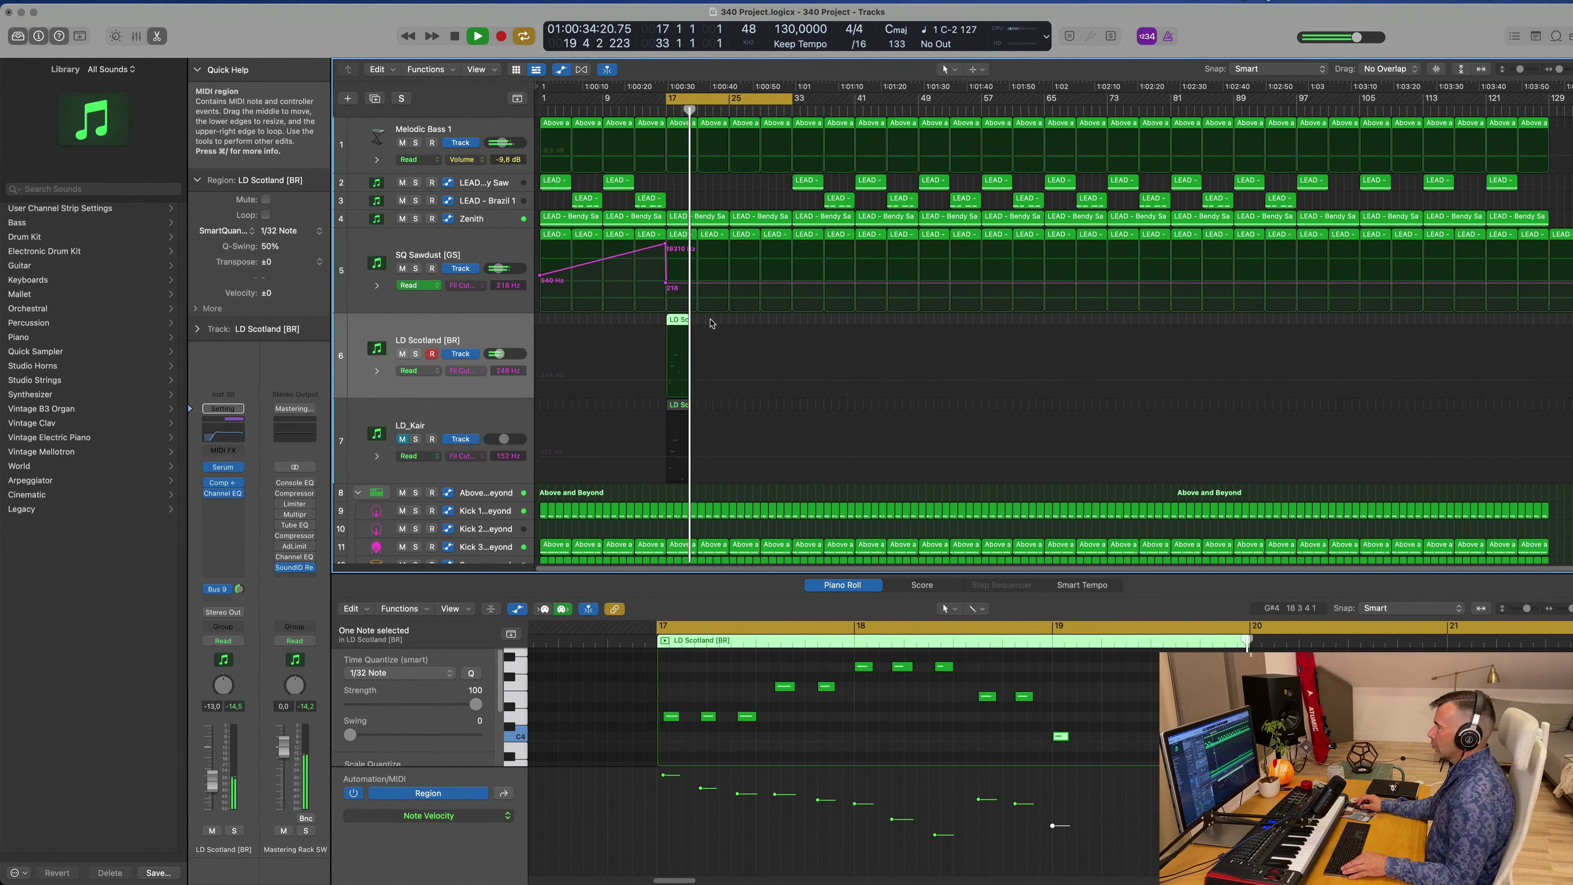
{"action": "left_click_drag", "start_coordinate": [736, 323], "coordinate": [738, 325]}
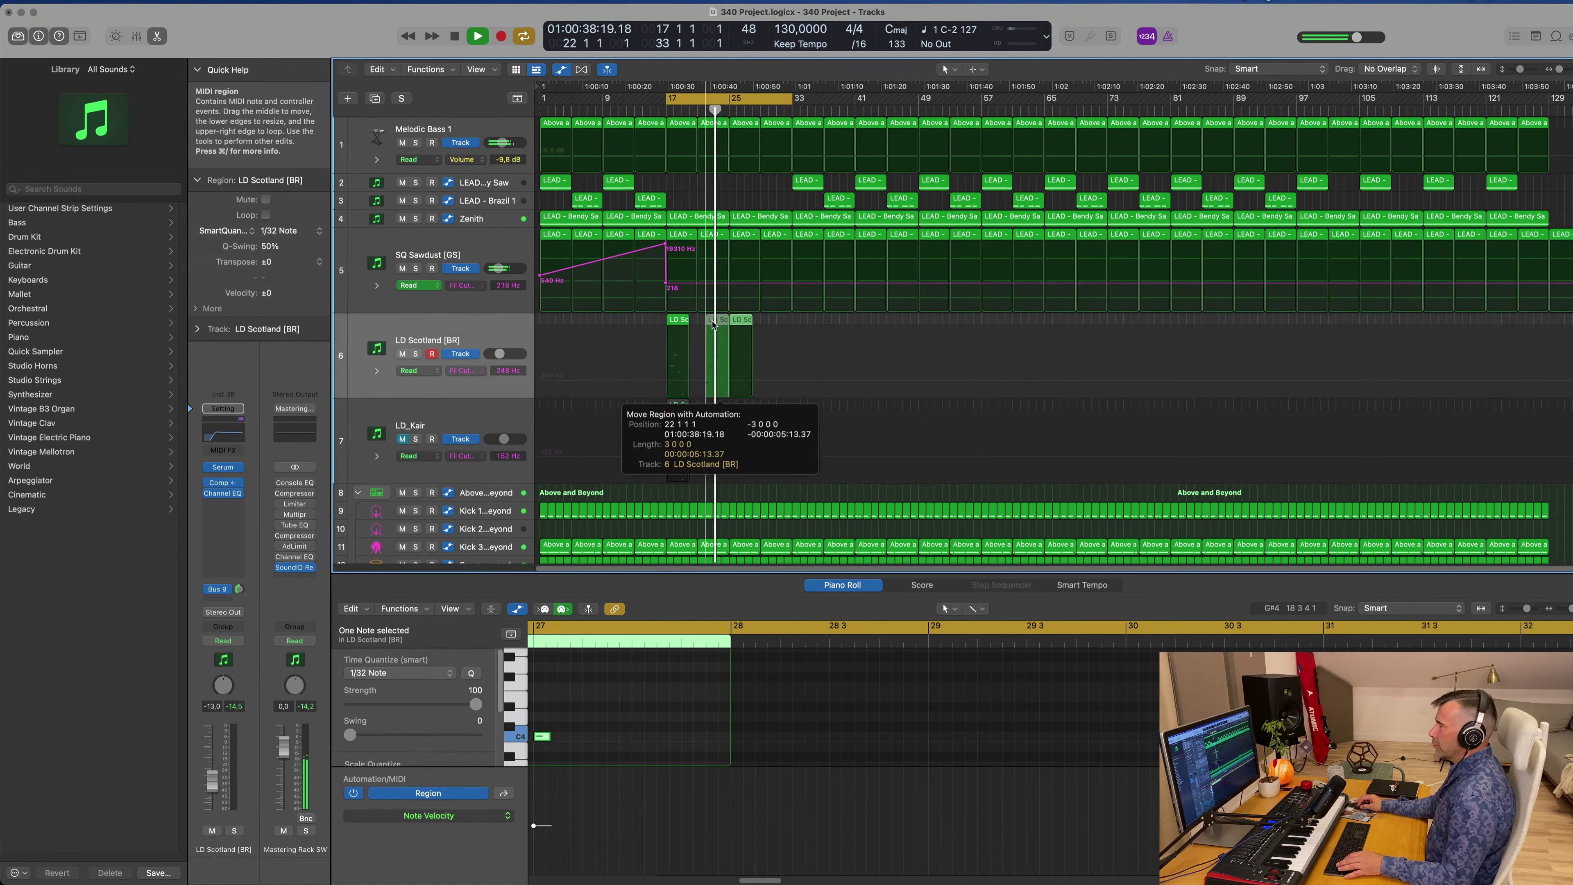
{"action": "key", "text": "space"}
{"action": "key", "text": "space"}
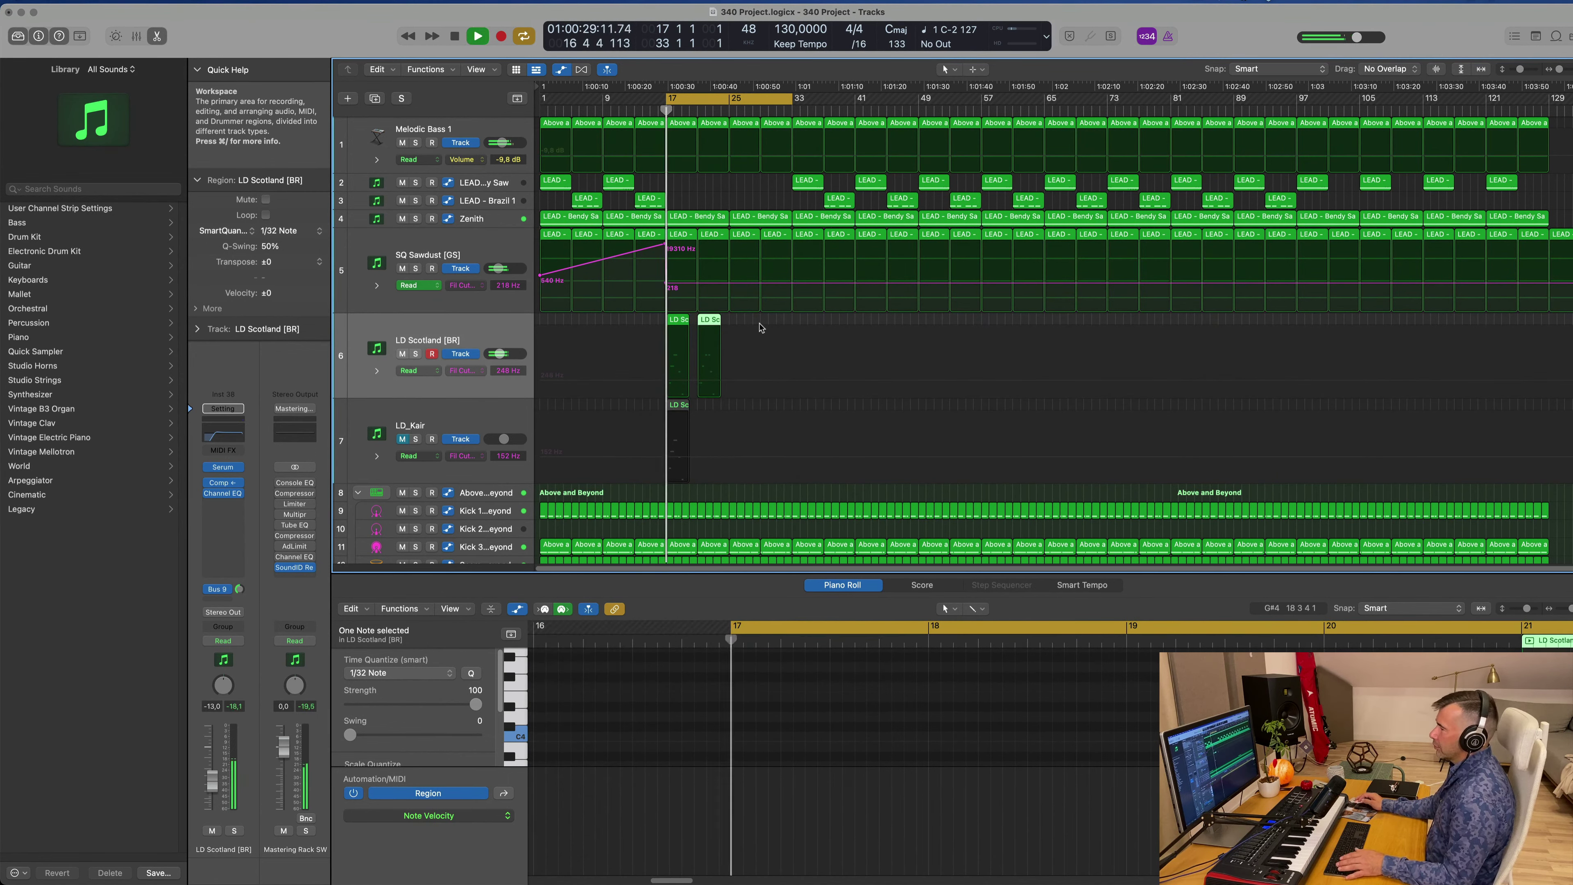
- Join the Melodic Bass 1 regions between bars 17 and 33 into a single region
{"action": "left_click", "coordinate": [763, 326], "text": "ctrl+alt"}
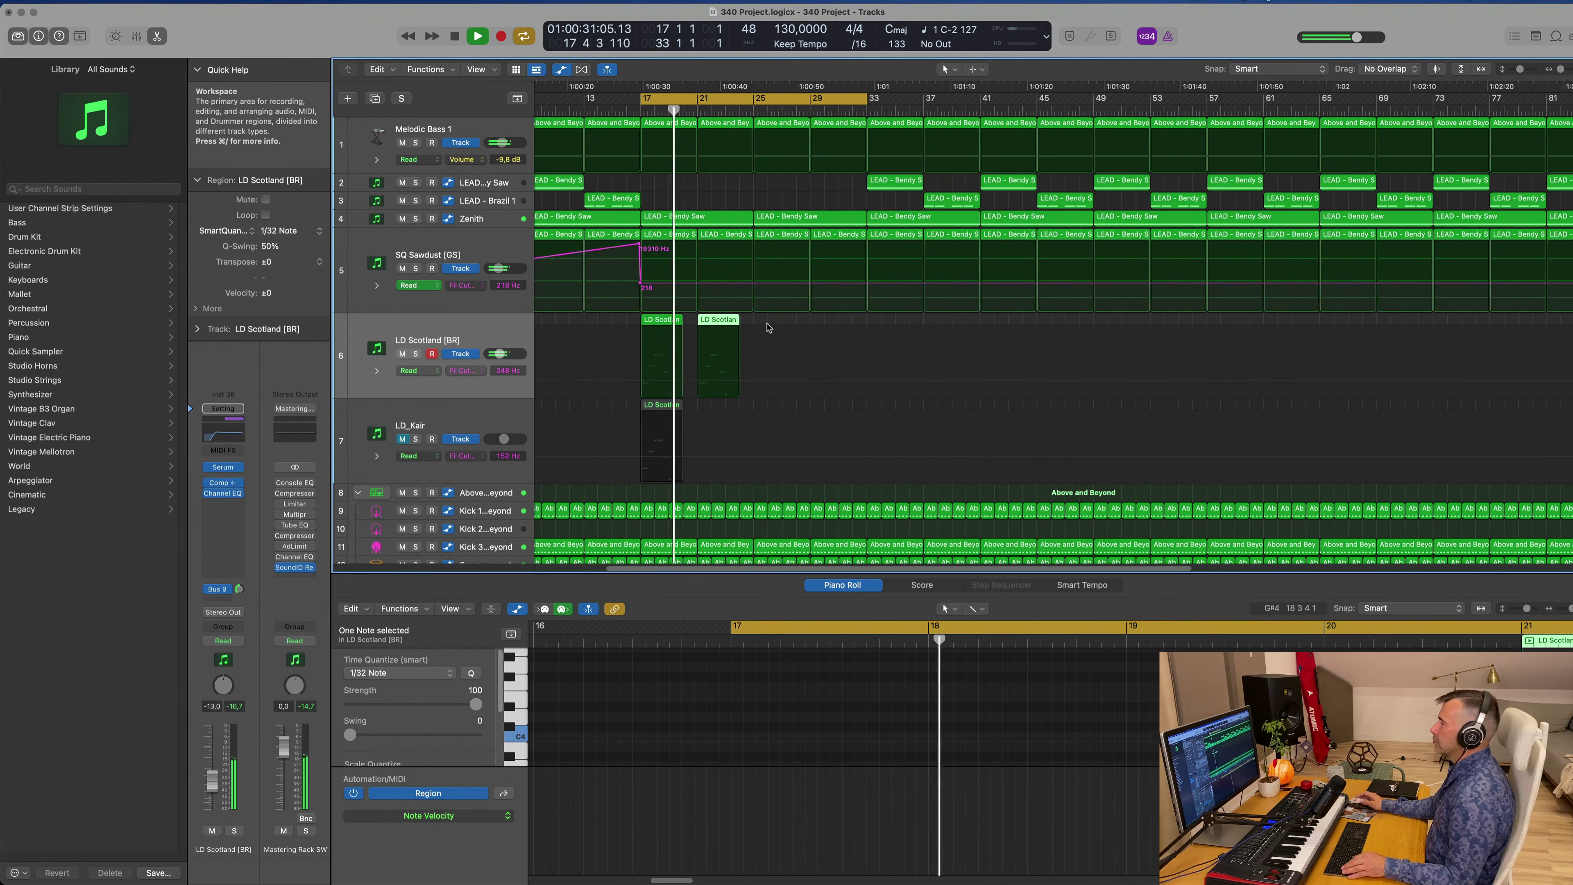
{"action": "left_click", "coordinate": [768, 325], "text": "ctrl+alt"}
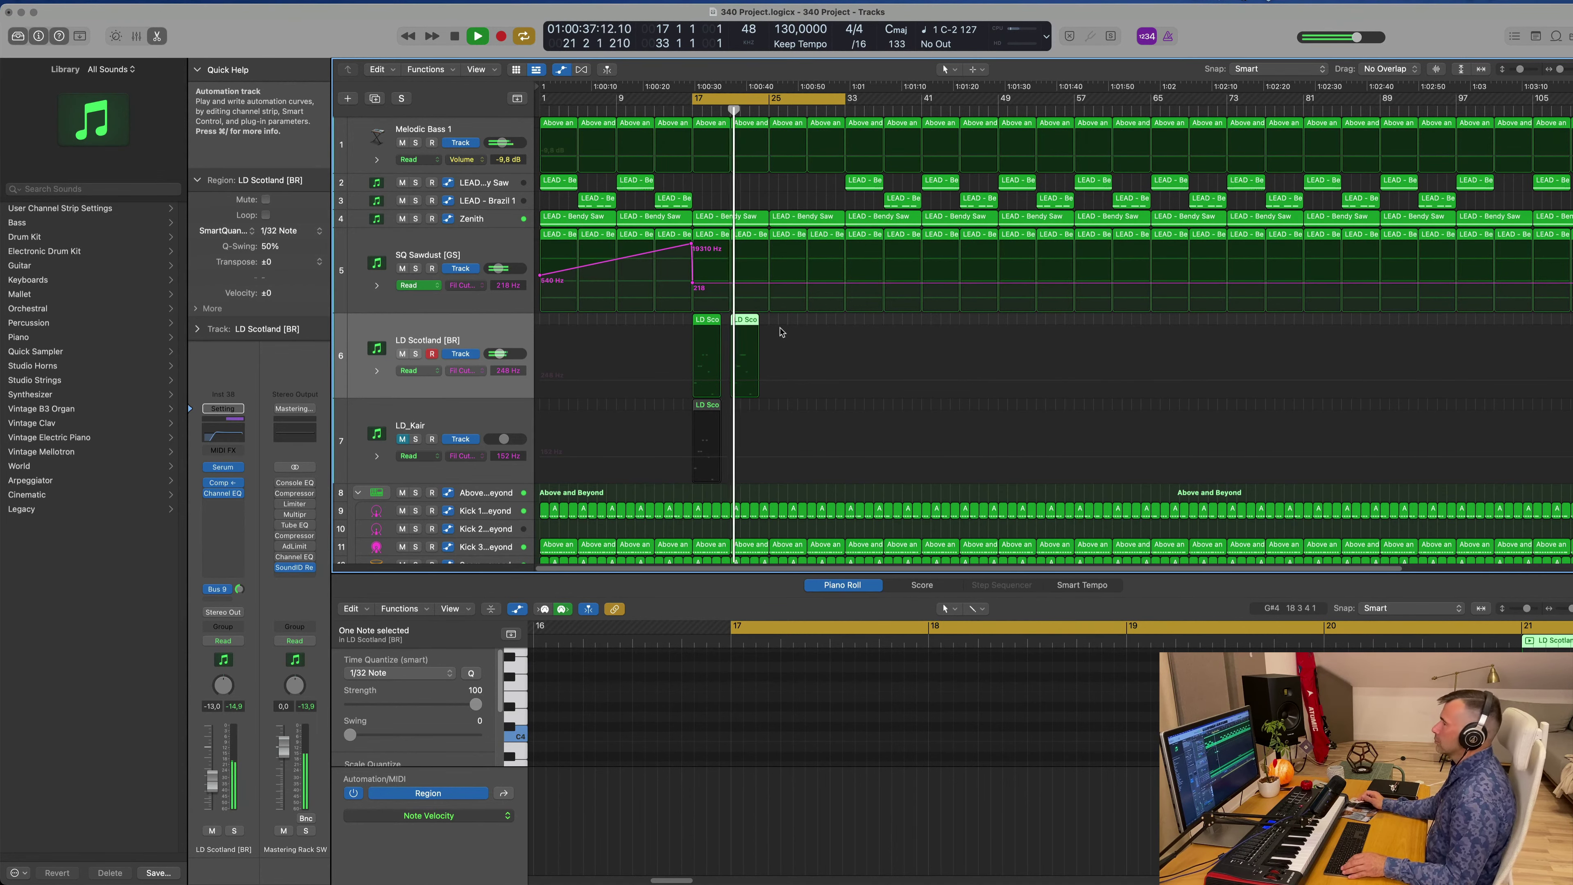
{"action": "key", "text": "super+Right"}
{"action": "key", "text": "super+Right"}
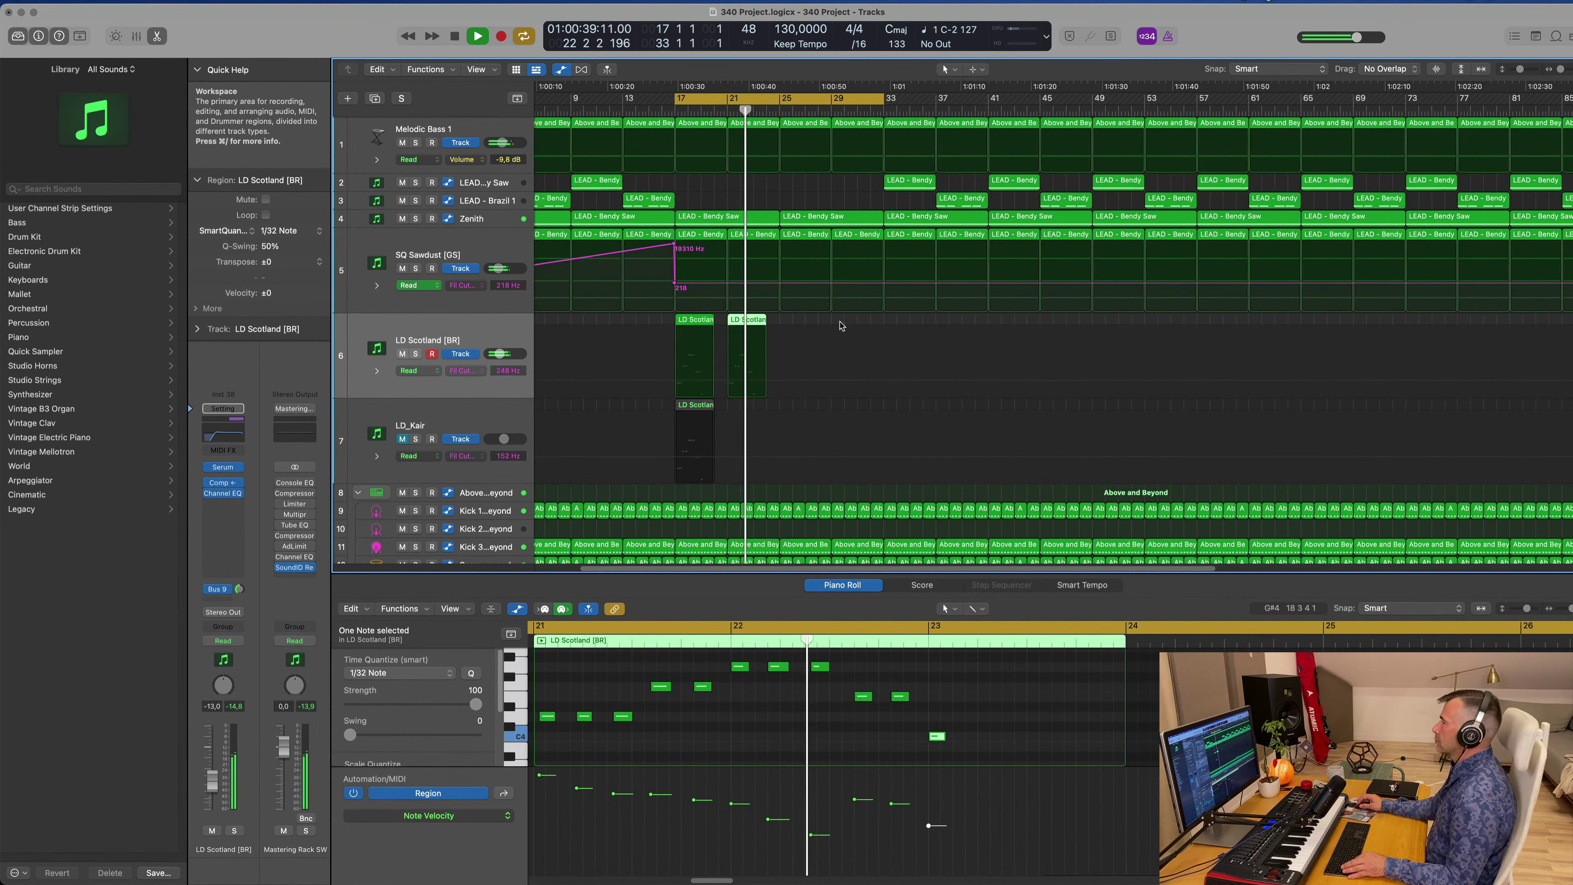
{"action": "left_click", "coordinate": [840, 324], "text": "ctrl+alt"}
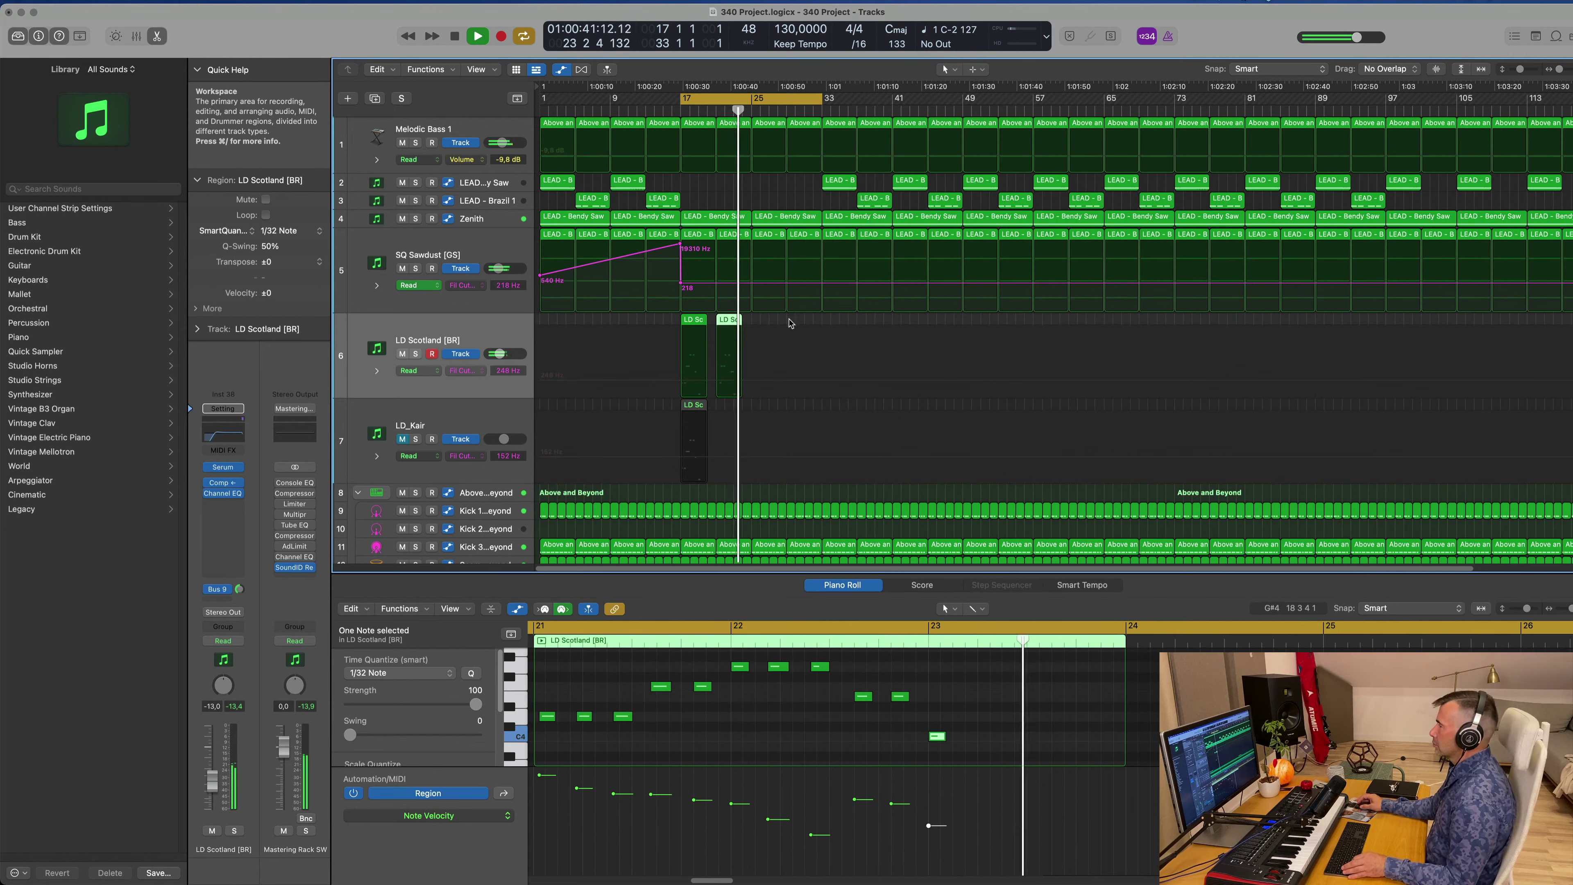
{"action": "left_click", "coordinate": [768, 122]}
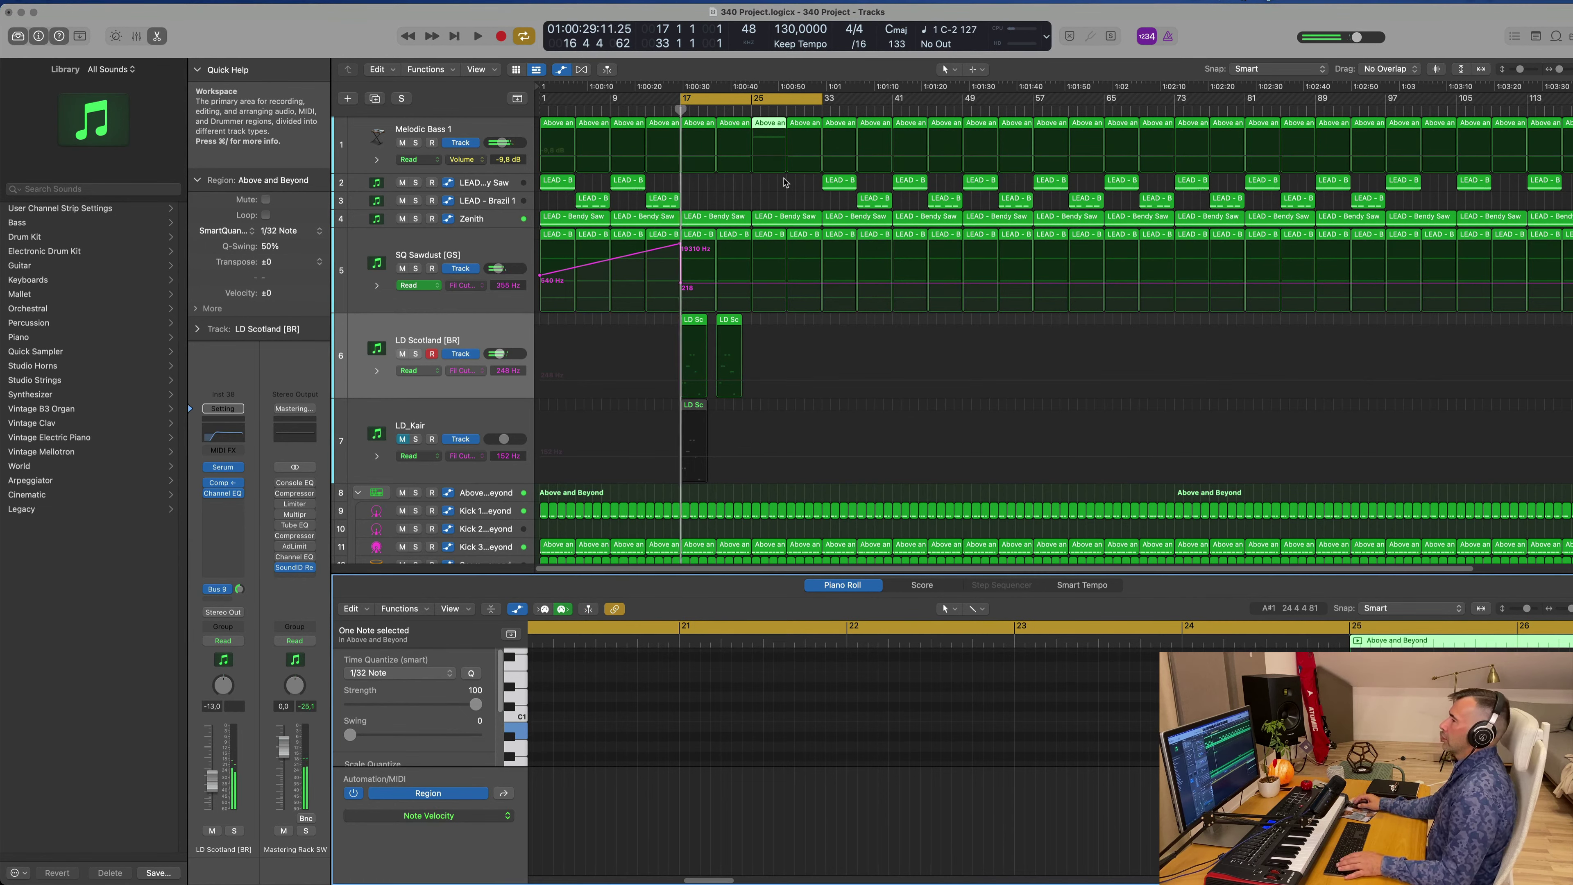
{"action": "key", "text": "space"}
{"action": "left_click_drag", "start_coordinate": [709, 184], "coordinate": [804, 124]}
{"action": "key", "text": "super+j"}
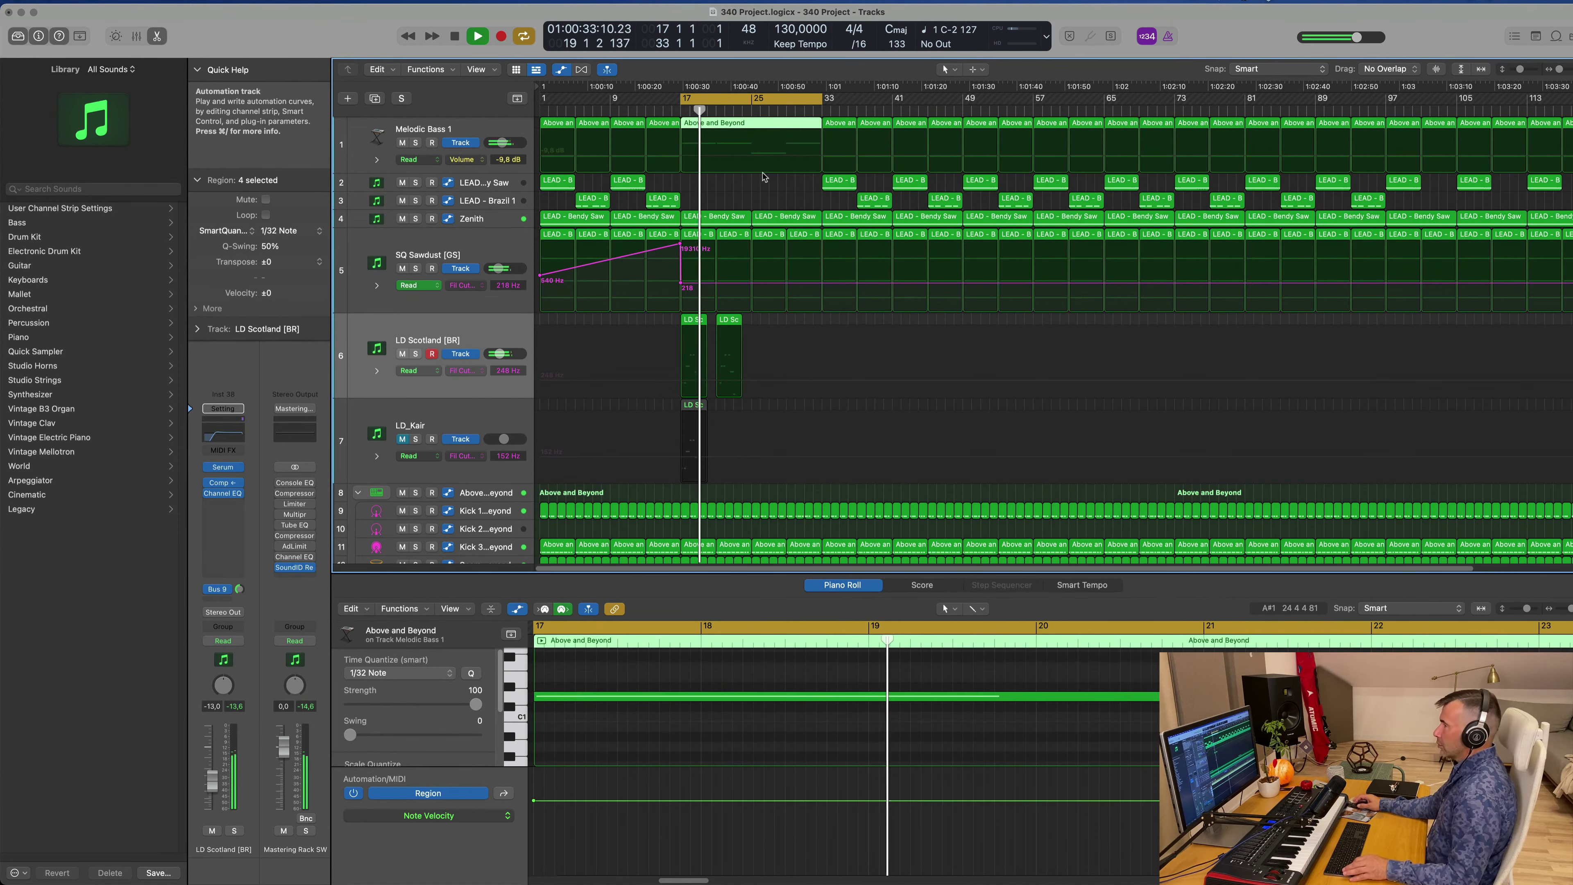
- Listen to the joined bass region under the repeated lead melody from bar 17 up to the bass change at bar 25
{"action": "key", "text": "super+Right"}
{"action": "key", "text": "super+Left"}
{"action": "key", "text": "super+Left"}
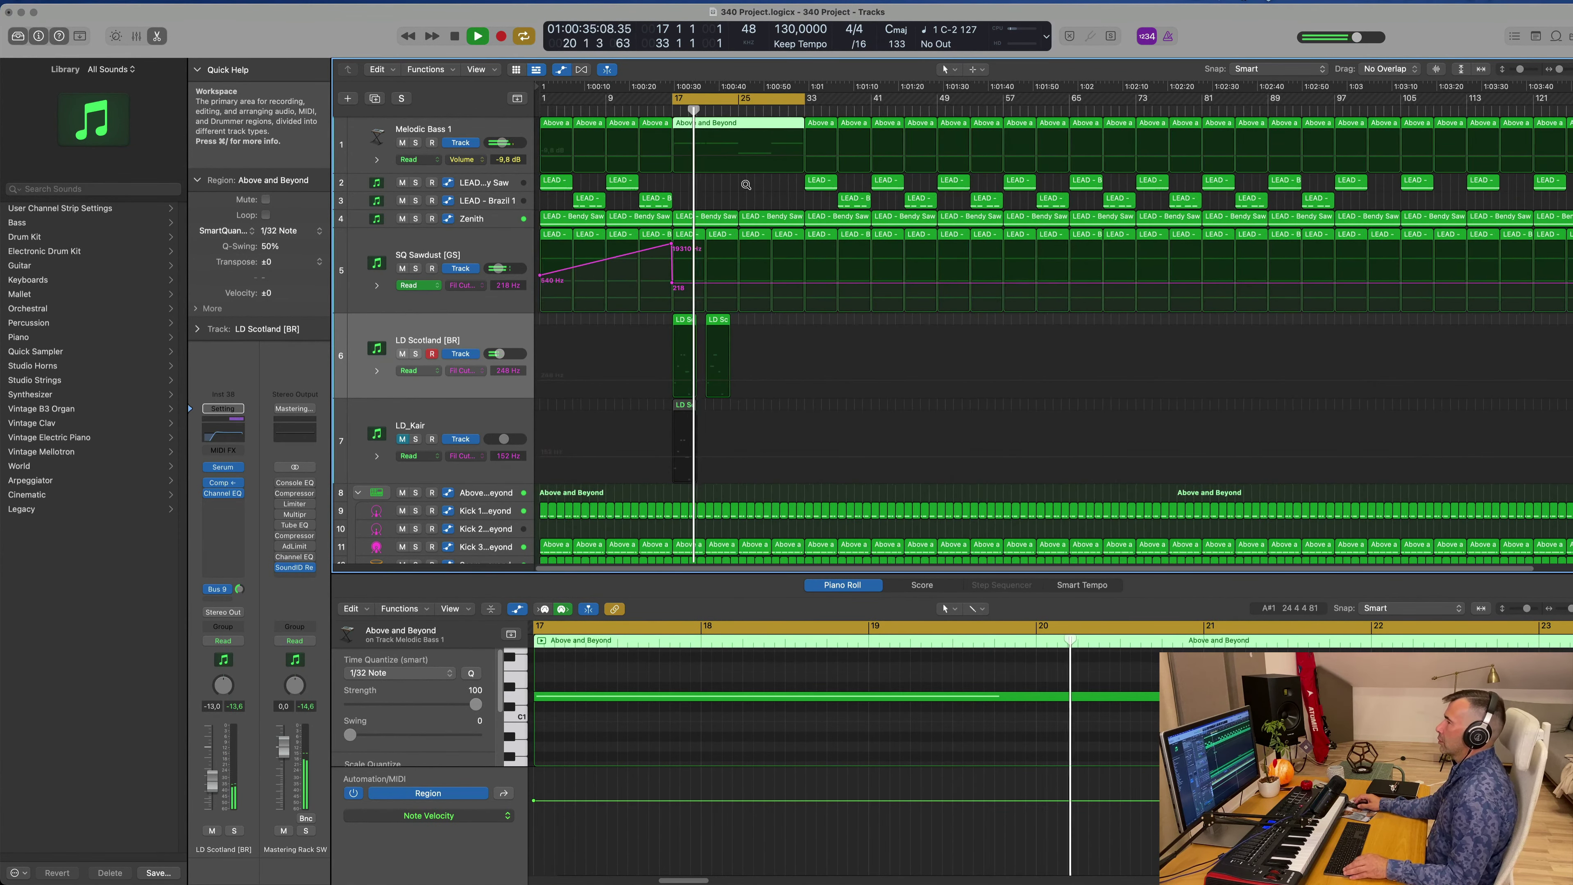
{"action": "scroll", "coordinate": [738, 188], "scroll_direction": "up", "scroll_amount": 5}
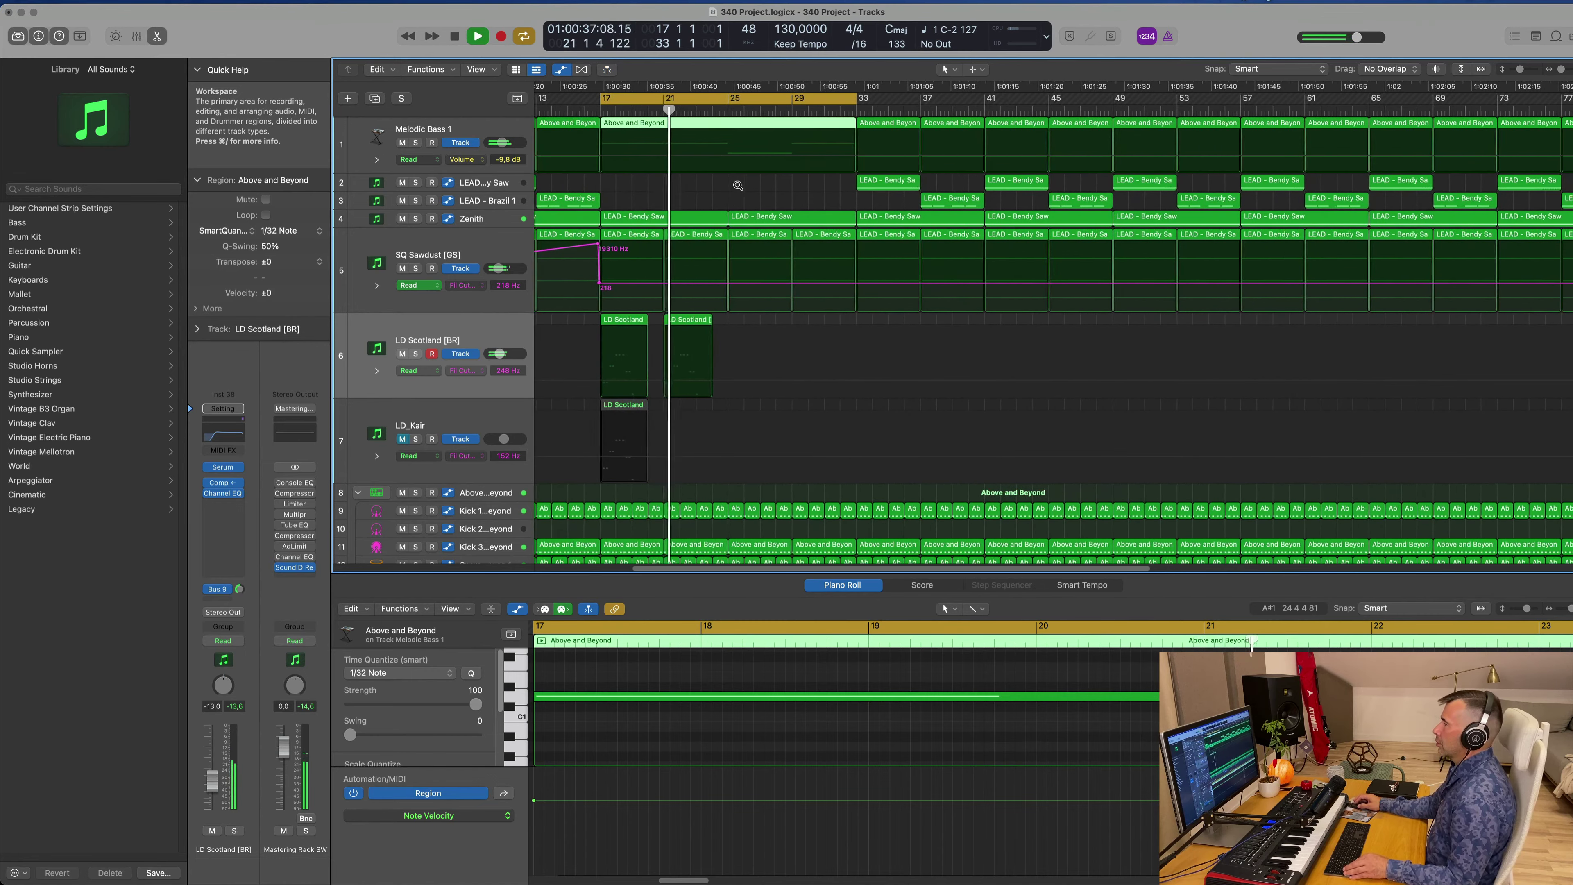
{"action": "scroll", "coordinate": [738, 188], "scroll_direction": "down", "scroll_amount": 5}
{"action": "scroll", "coordinate": [737, 185], "scroll_direction": "up", "scroll_amount": 3}
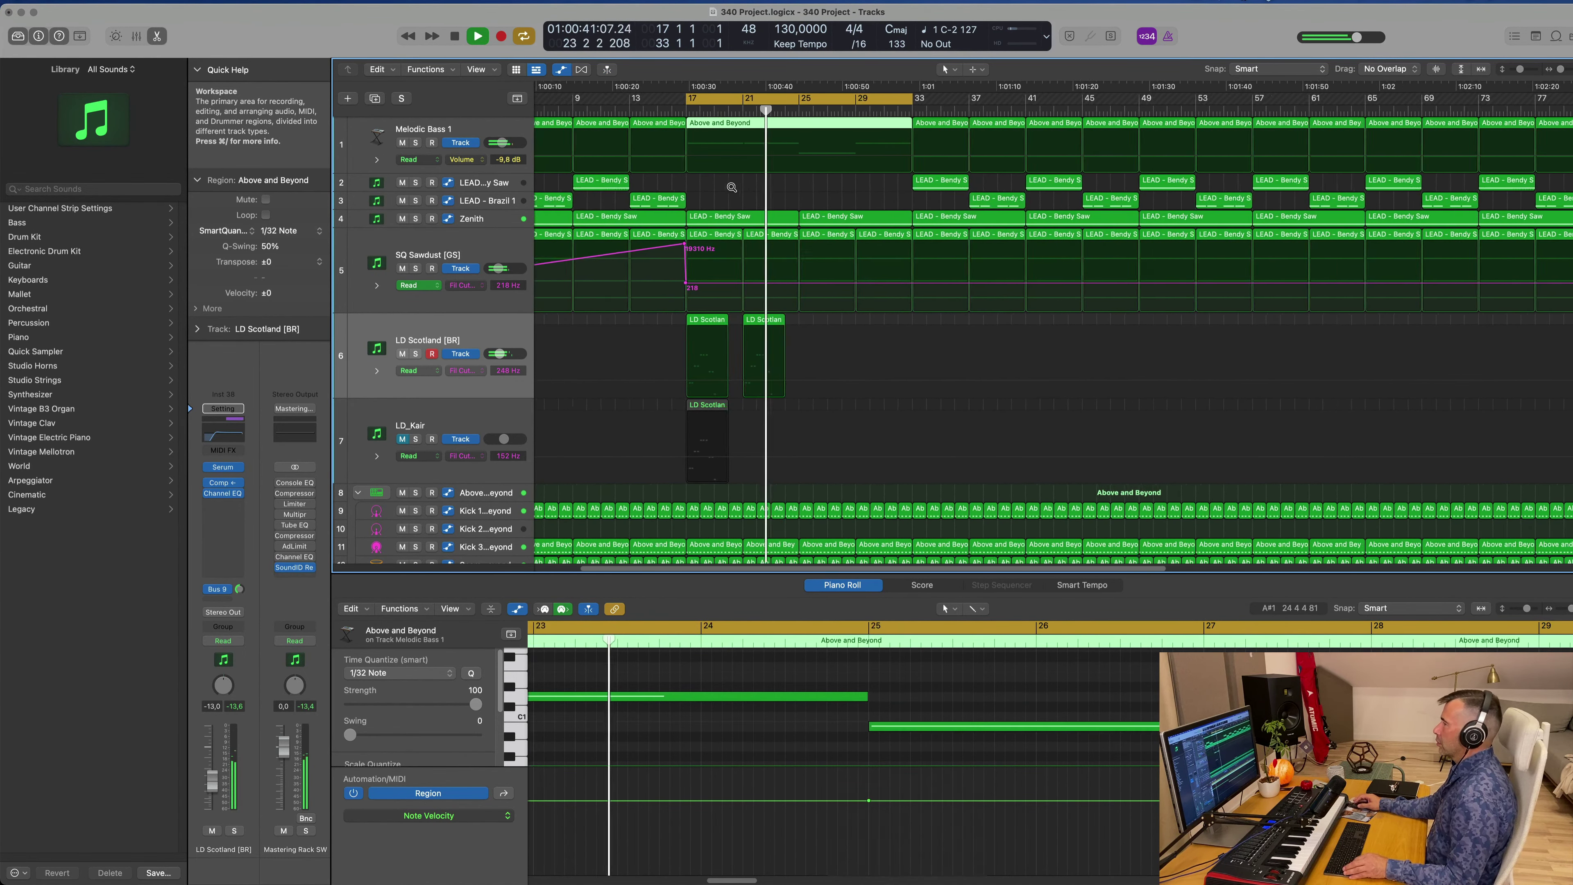
{"action": "scroll", "coordinate": [731, 187], "scroll_direction": "down", "scroll_amount": 3}
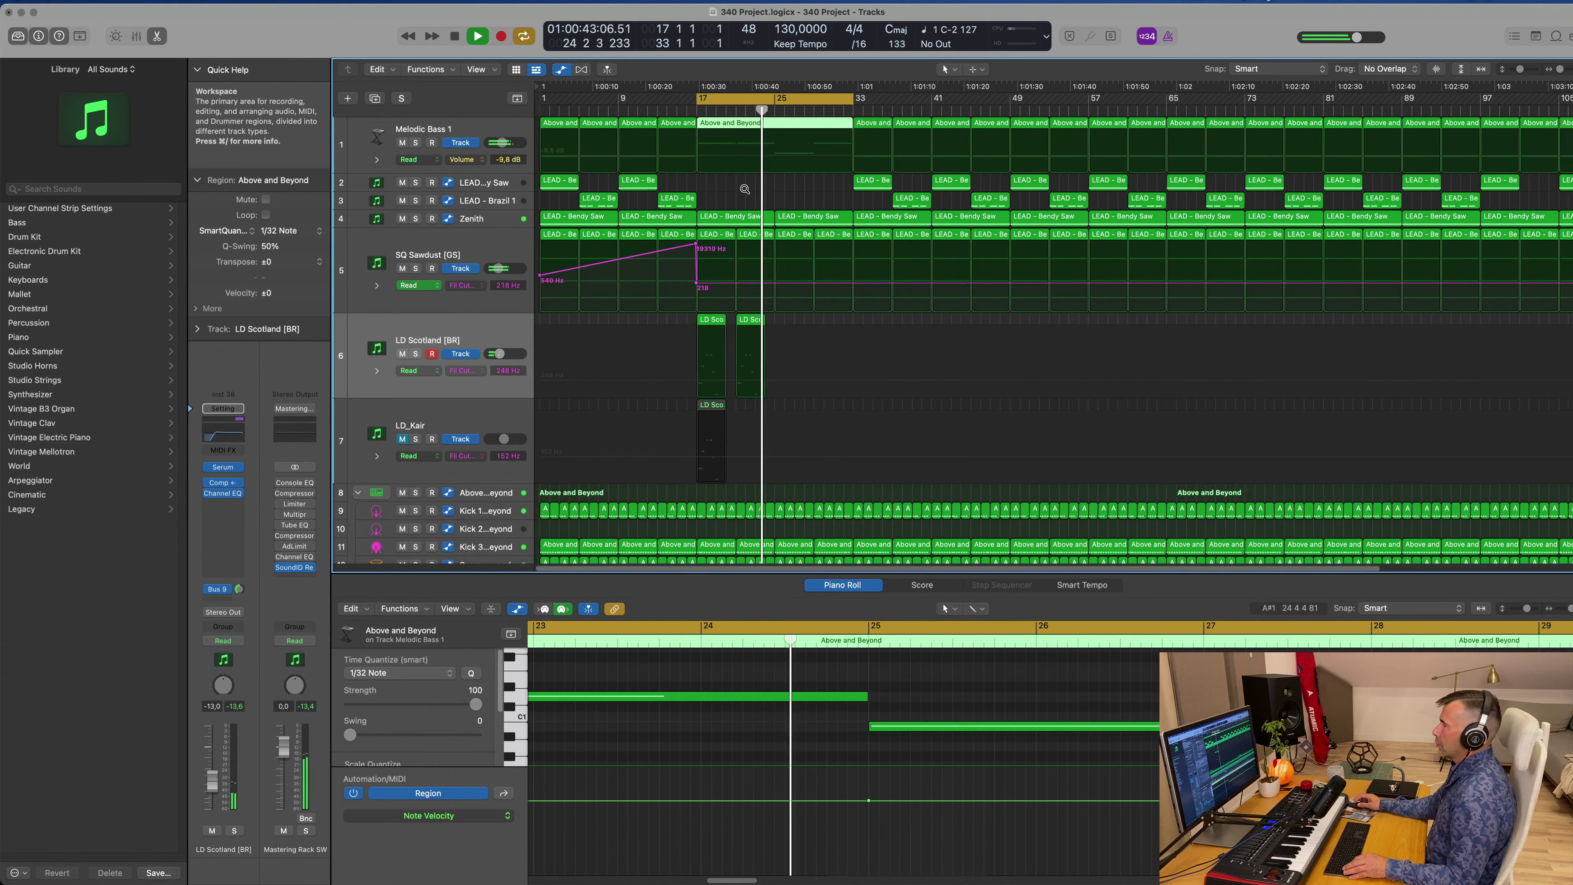
{"action": "scroll", "coordinate": [744, 188], "scroll_direction": "down", "scroll_amount": 2}
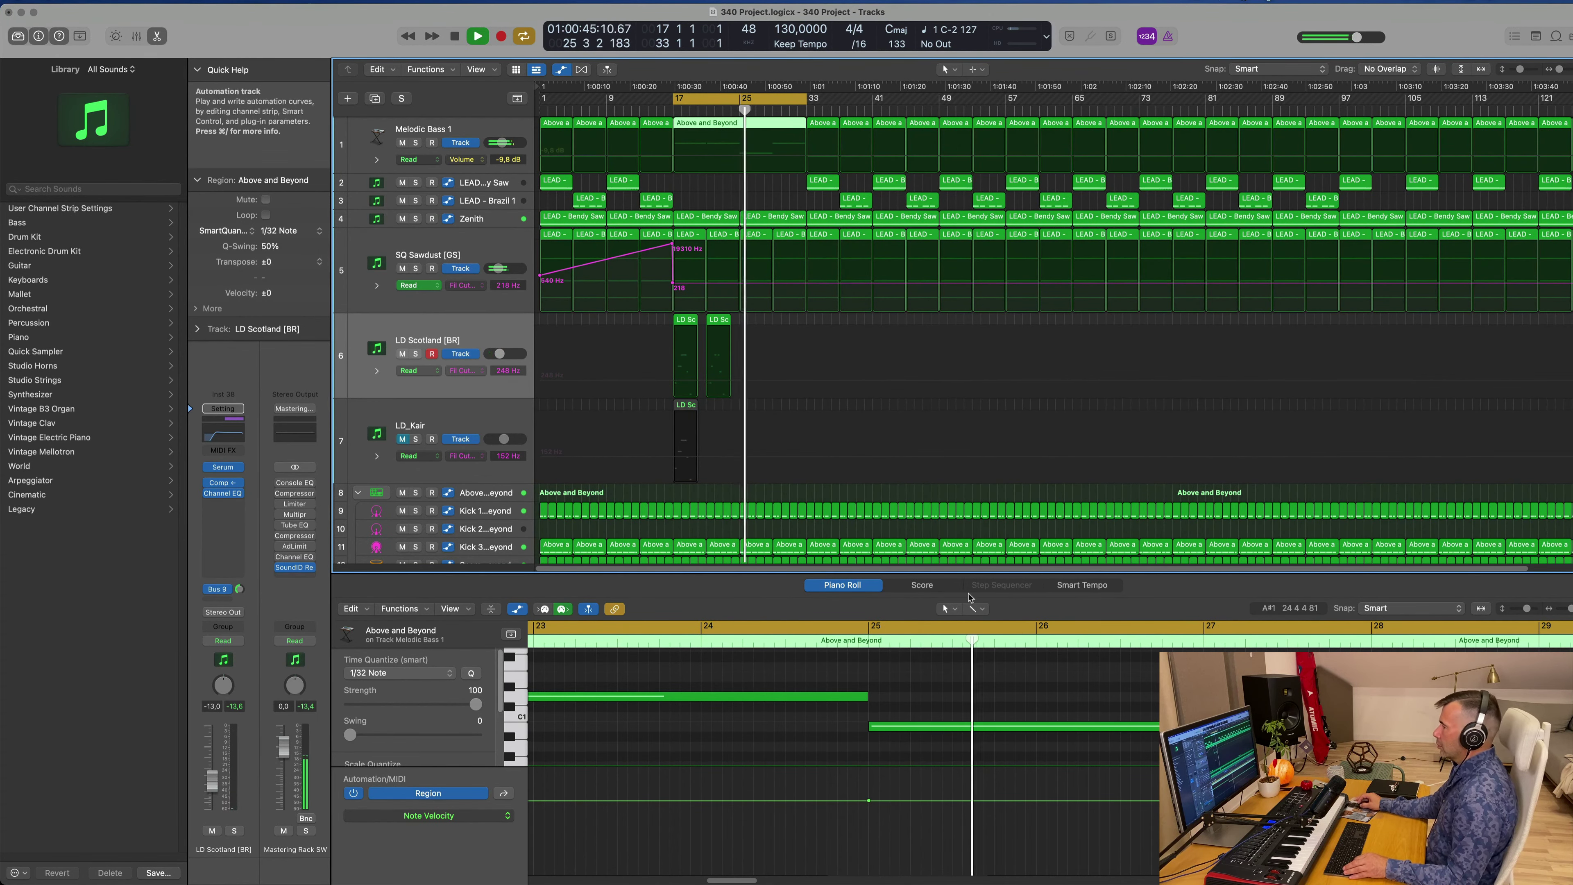
- Raise the bass note starting at bar 25 by one semitone and replay from just before bar 24
{"action": "left_click_drag", "start_coordinate": [1024, 674], "coordinate": [1038, 759]}
{"action": "key", "text": "alt+Up"}
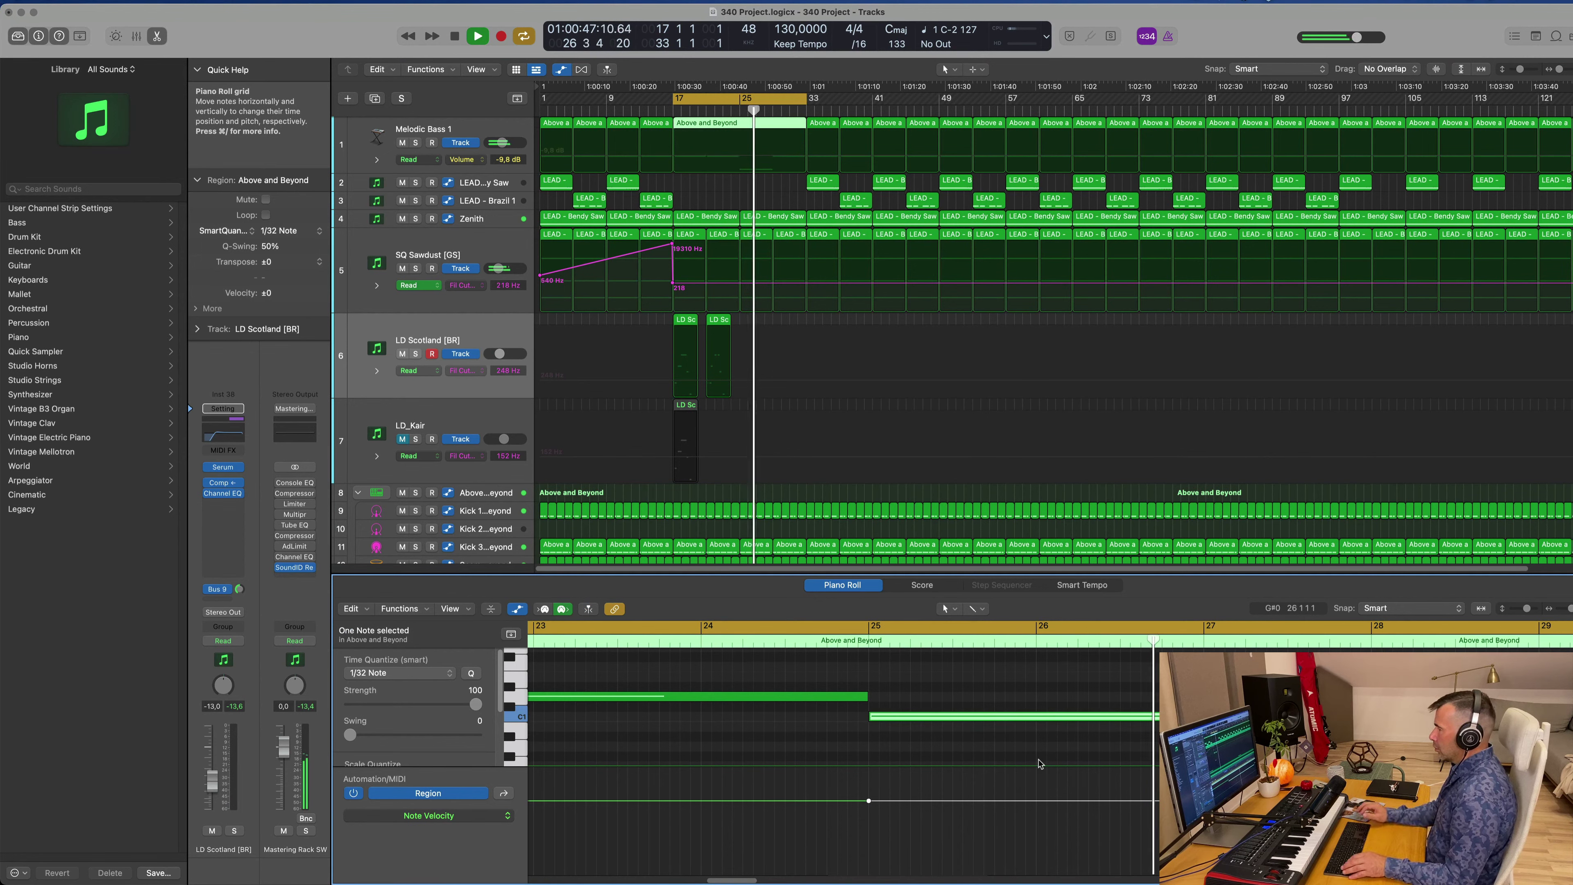
{"action": "key", "text": "space"}
{"action": "left_click", "coordinate": [730, 110]}
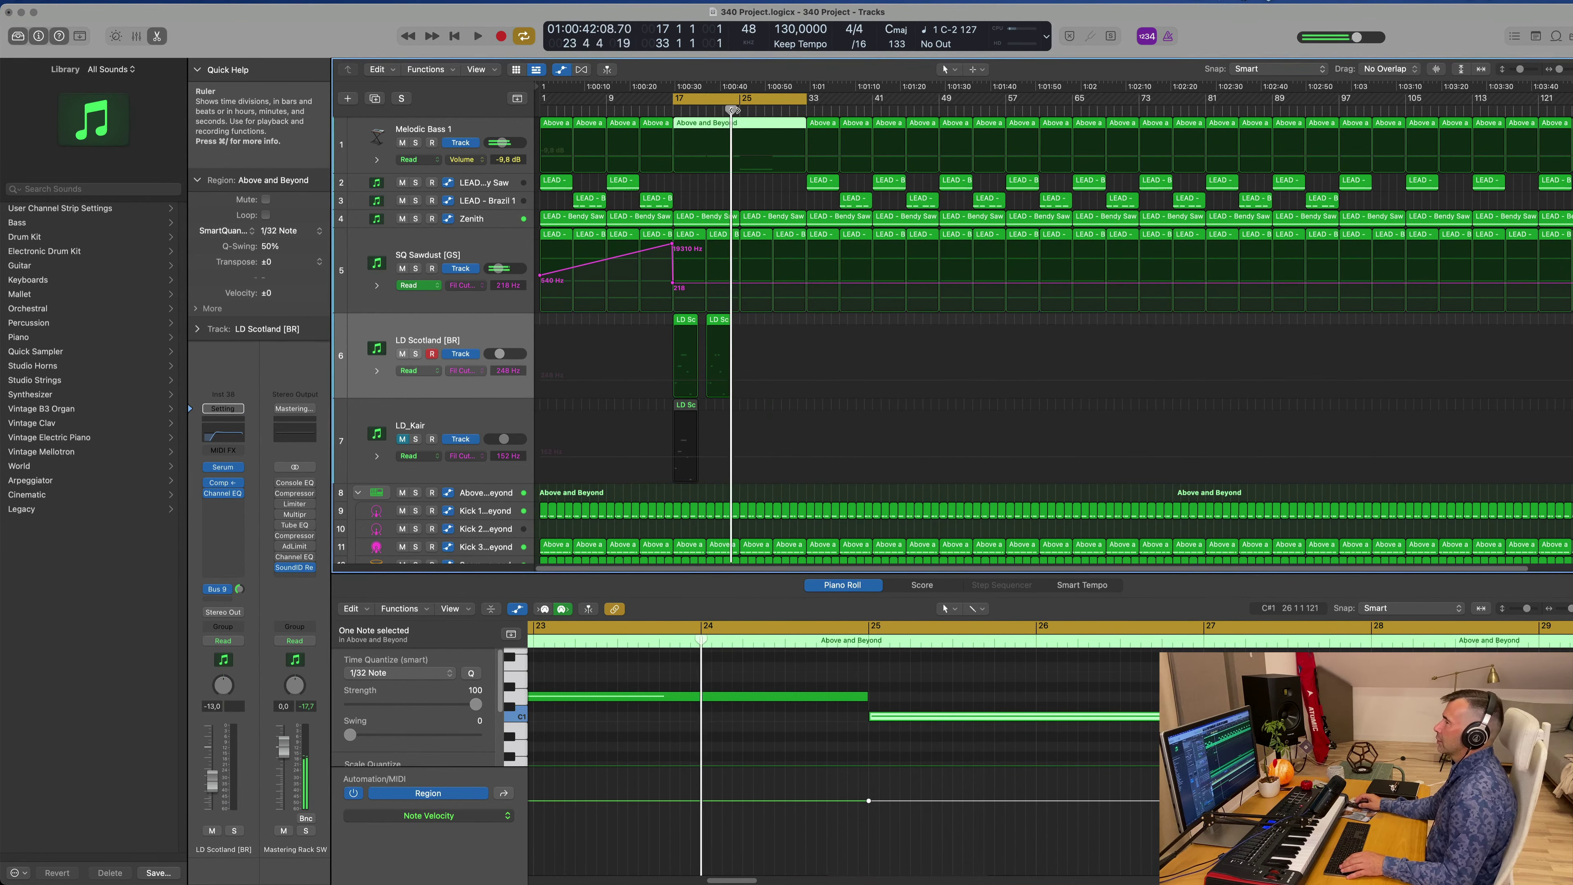
{"action": "scroll", "coordinate": [692, 190], "scroll_direction": "down", "scroll_amount": 1}
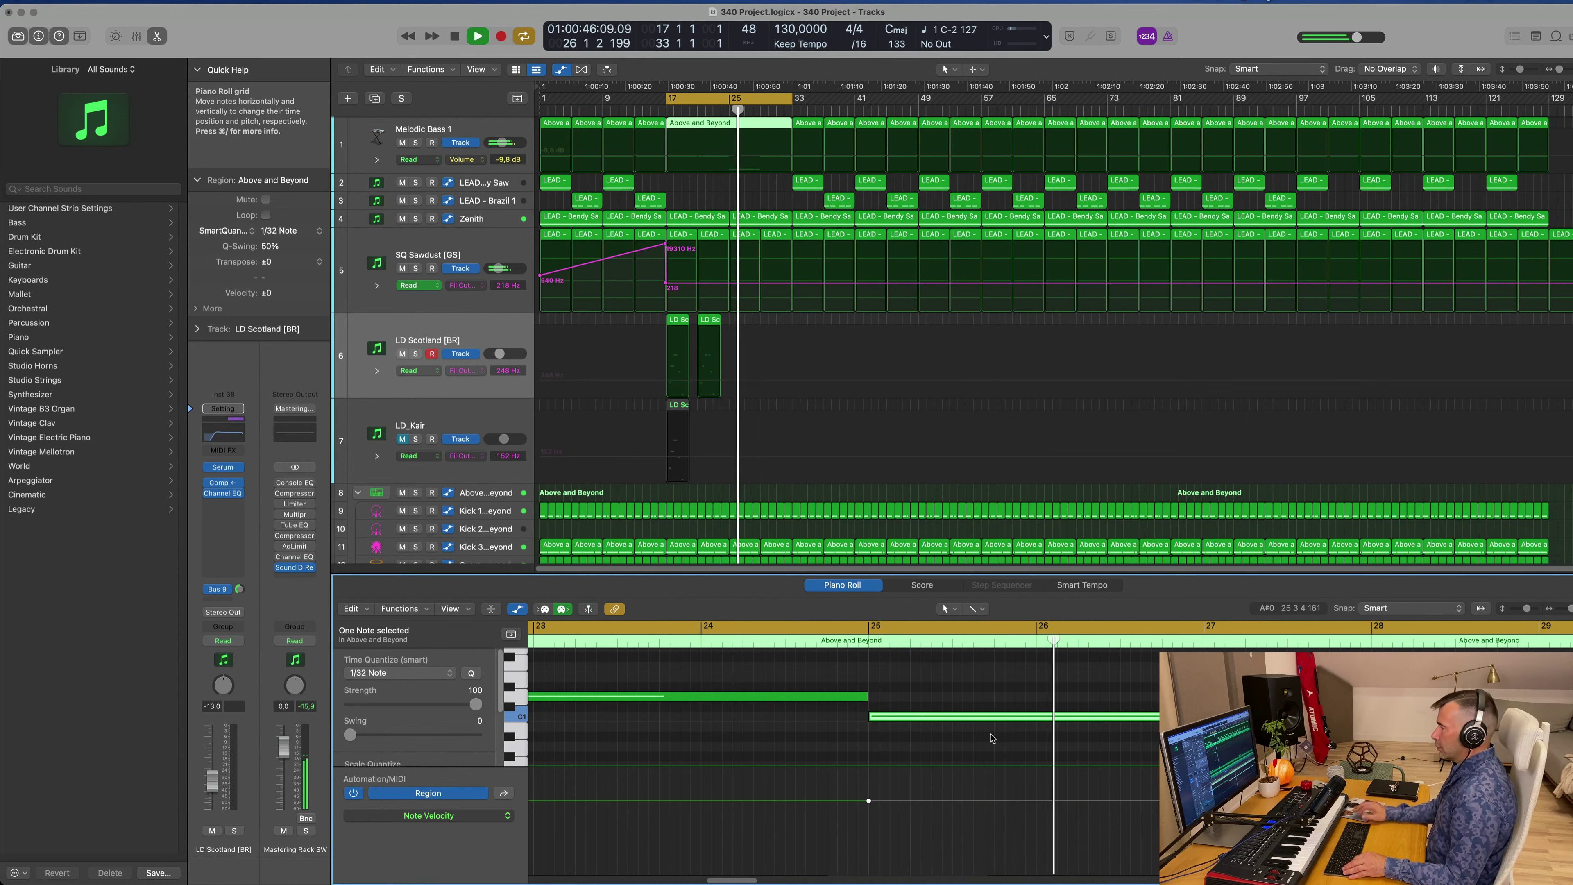
- Try the bar 25 bass note four semitones higher, lower it by two to match the preceding note, and replay from bar 17
{"action": "key", "text": "alt+Up"}
{"action": "key", "text": "alt+Up"}
{"action": "key", "text": "alt+Up"}
{"action": "key", "text": "alt+Up"}
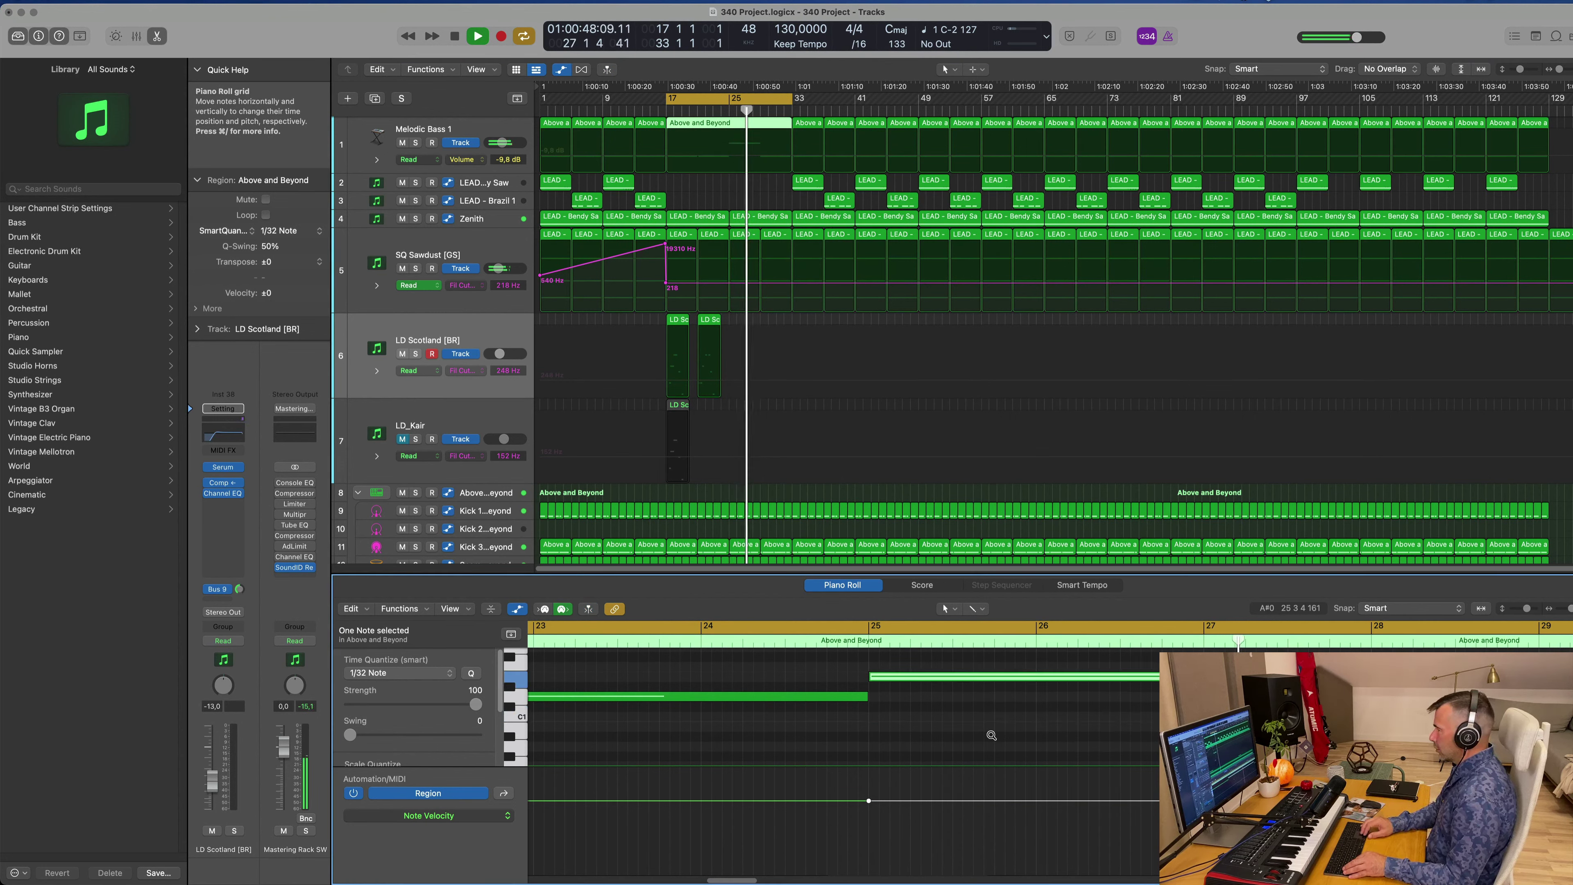
{"action": "key", "text": "alt+Down"}
{"action": "key", "text": "alt+Down"}
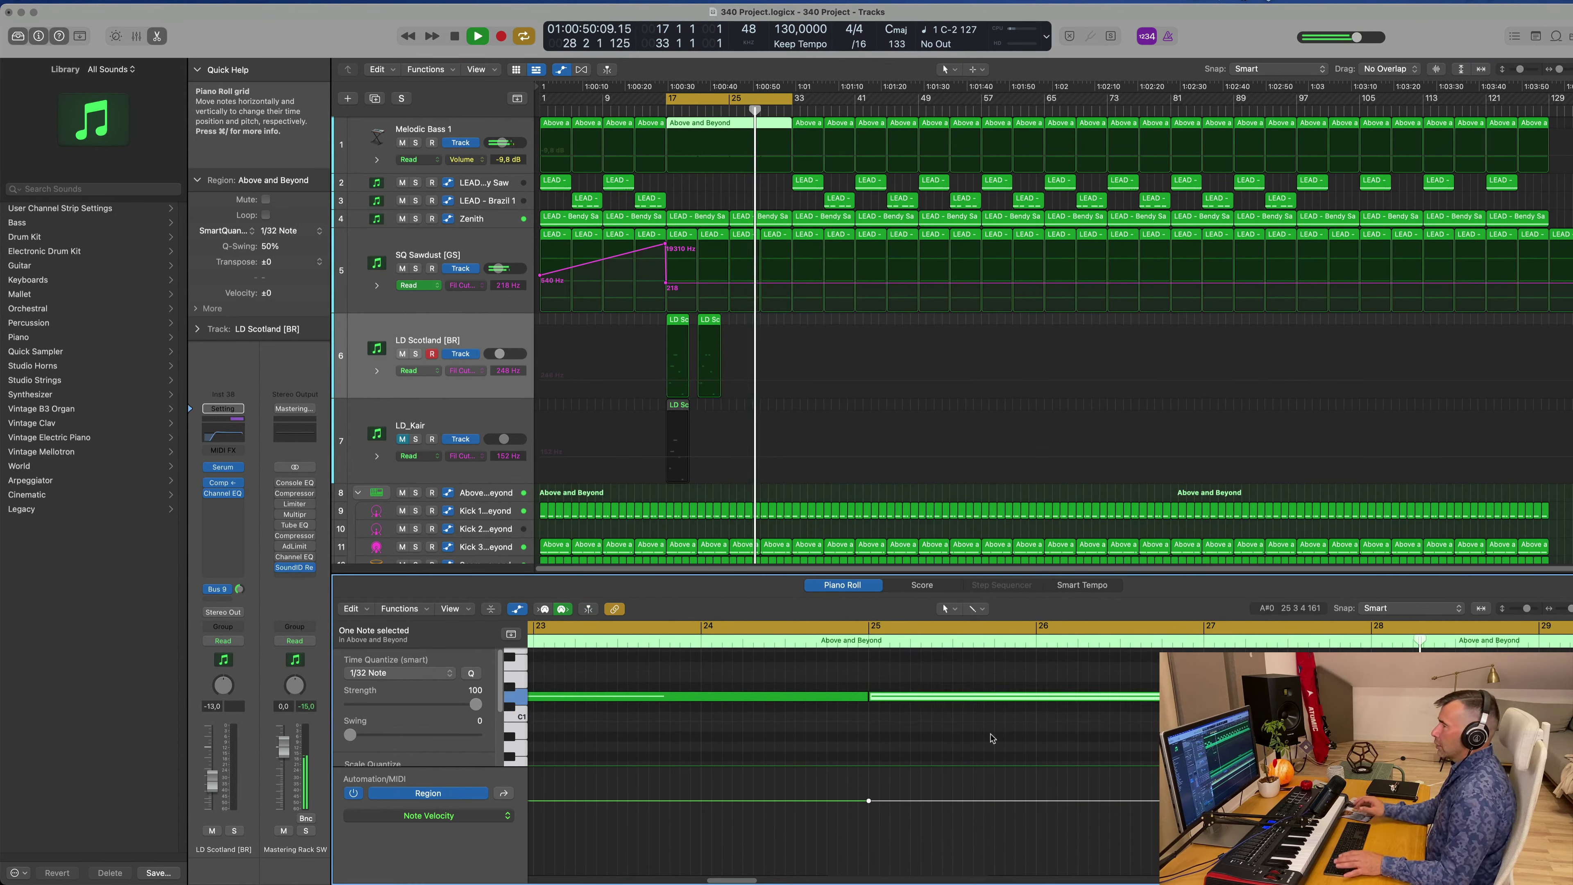
{"action": "key", "text": "space"}
{"action": "key", "text": "space"}
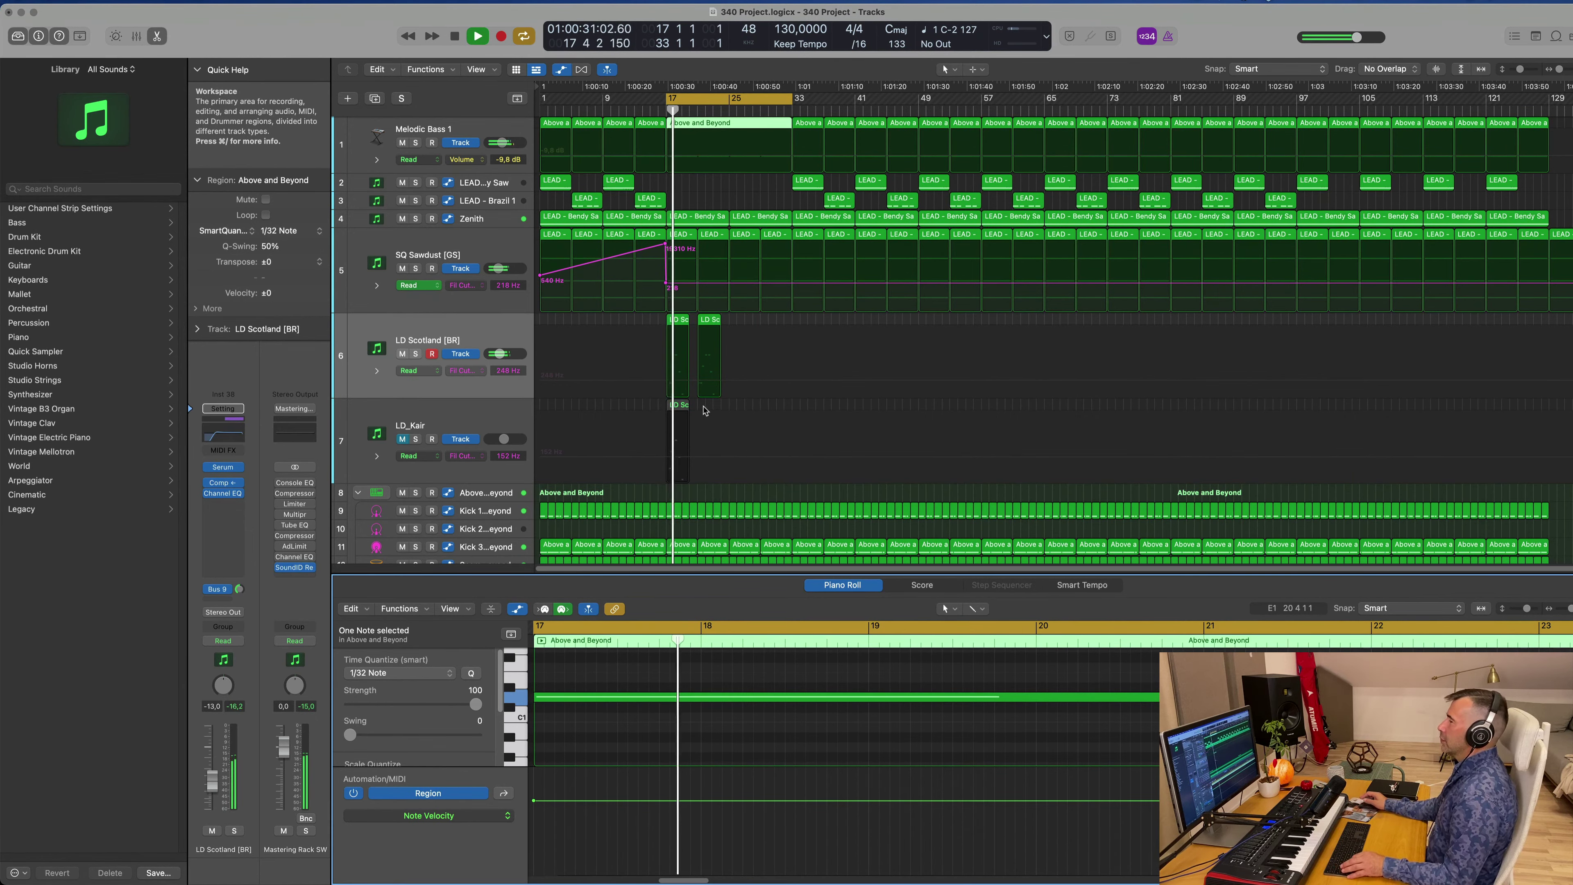